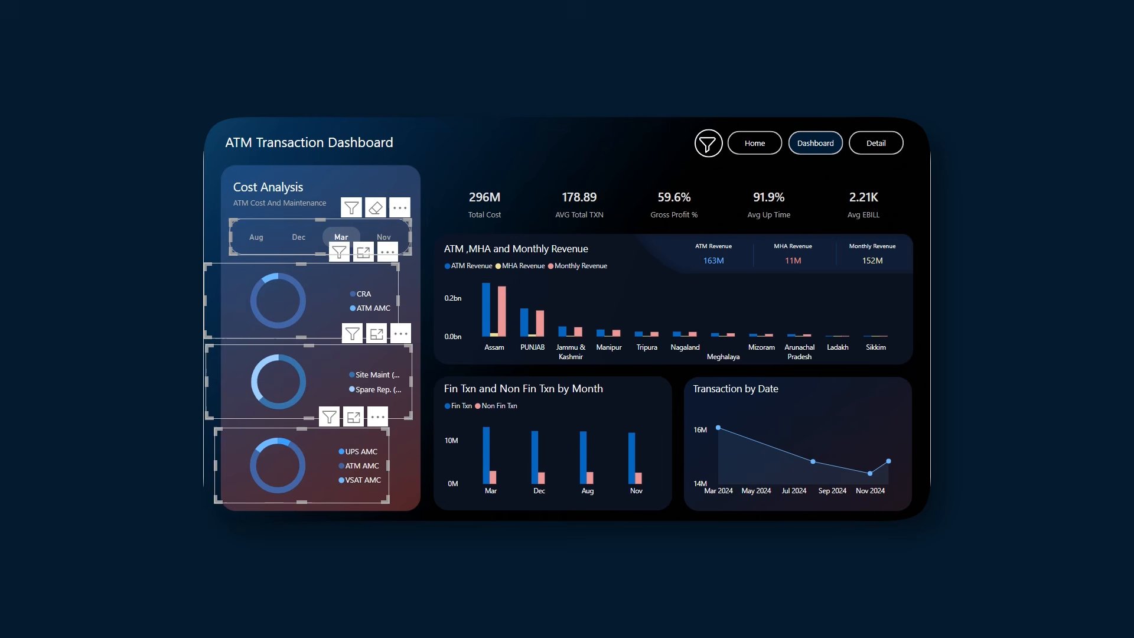
Filter the Cost Analysis section by Dec, followed by Aug, and examine the revenue figures and KPI cards
{"action": "left_click", "coordinate": [453, 164]}
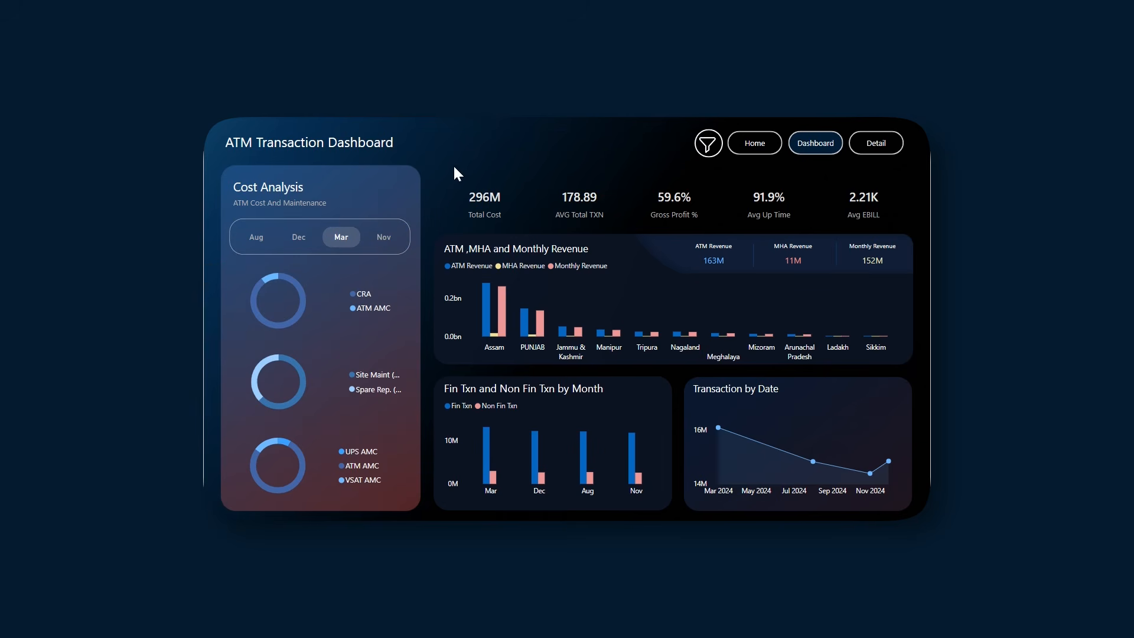
{"action": "left_click", "coordinate": [299, 239]}
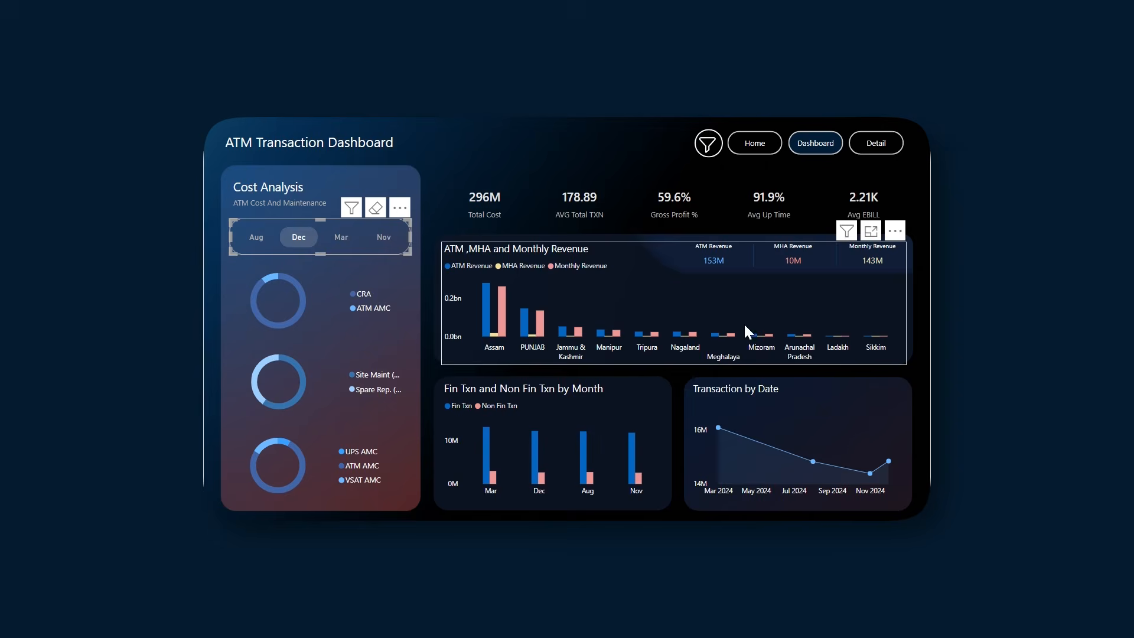
{"action": "left_click", "coordinate": [256, 236]}
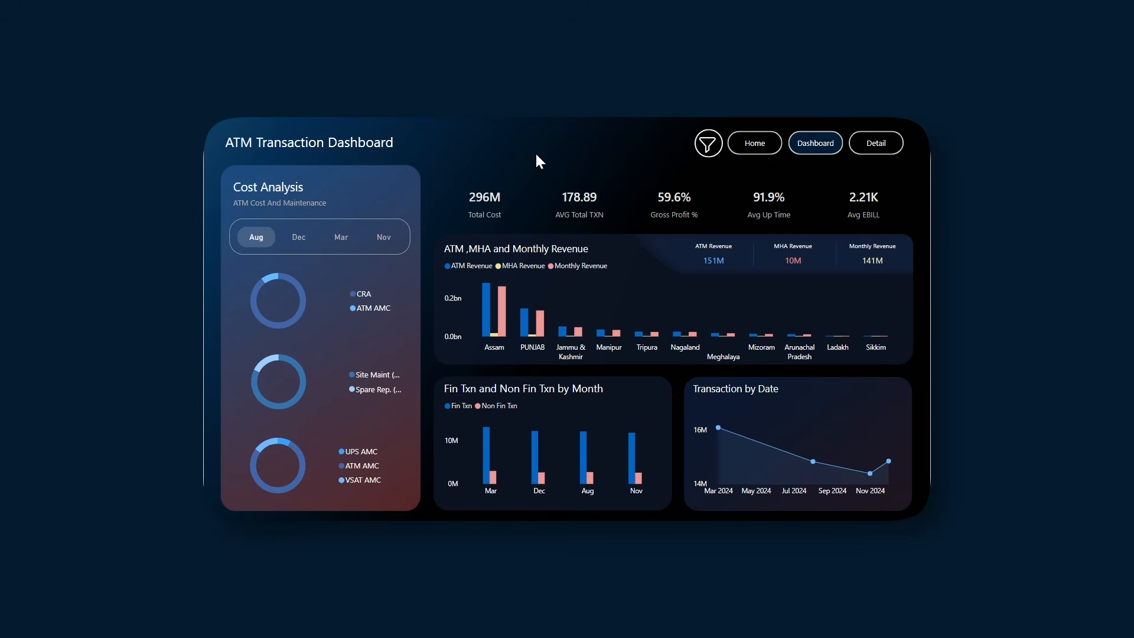
{"action": "left_click", "coordinate": [558, 211]}
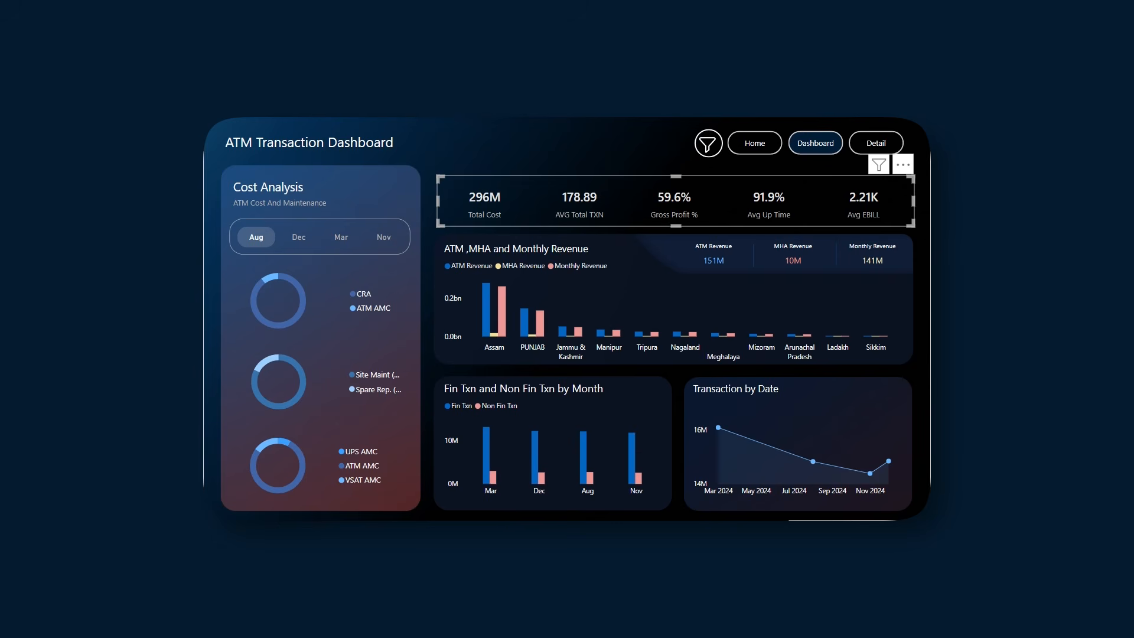
{"action": "left_click", "coordinate": [324, 243]}
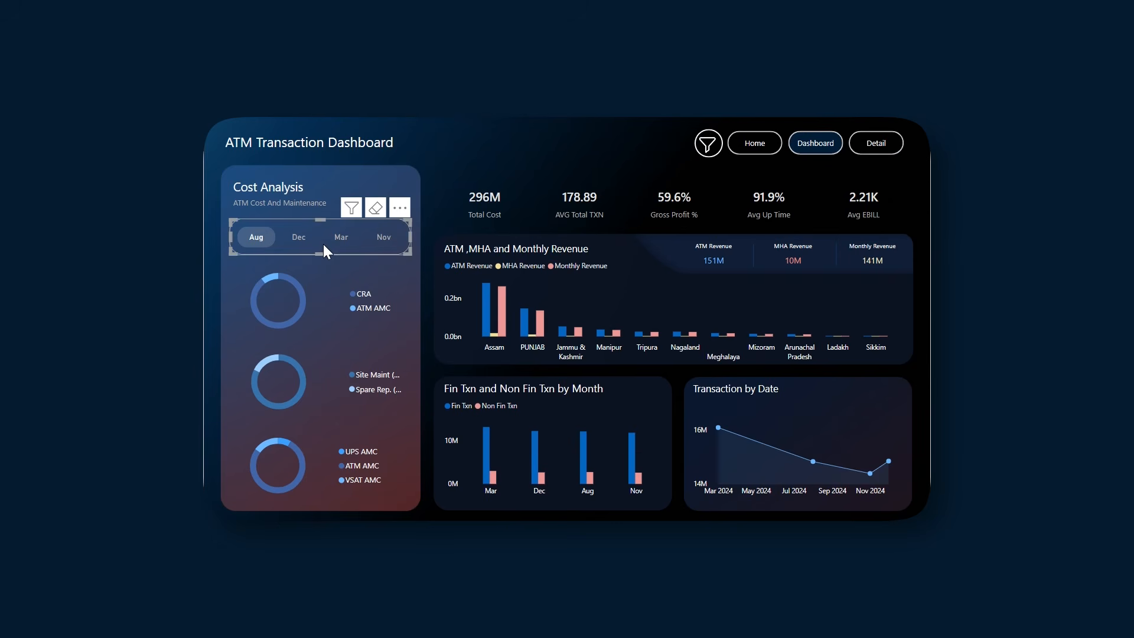
{"action": "left_click", "coordinate": [918, 173]}
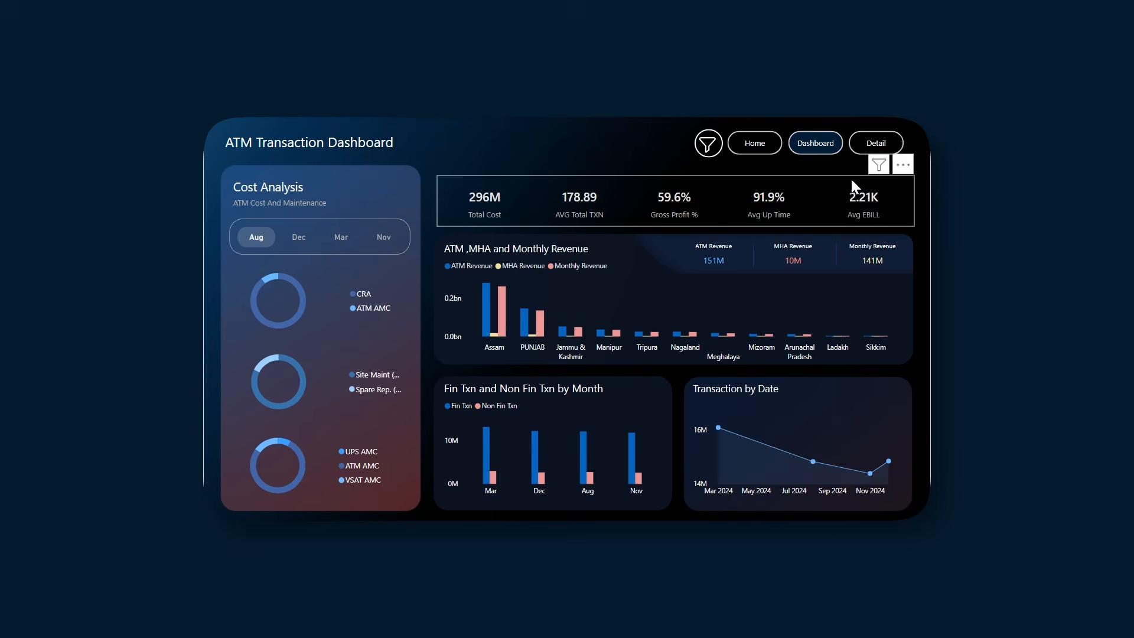
Open the Detail page and switch its month filter through Dec, Mar and Nov, ending on Aug
{"action": "left_click", "coordinate": [874, 152]}
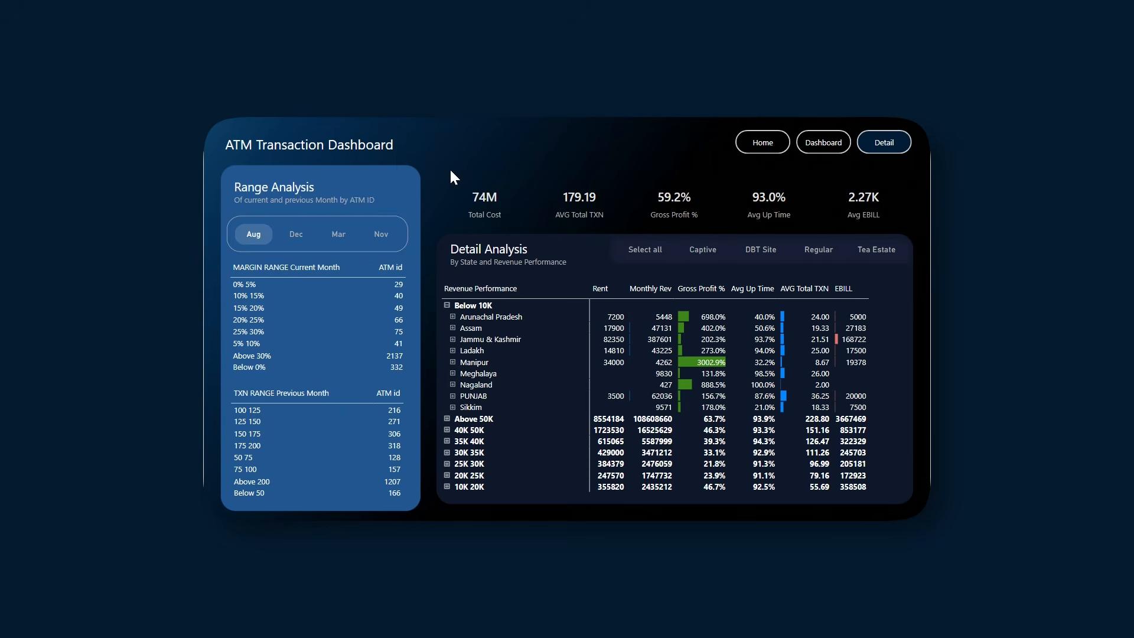
{"action": "left_click", "coordinate": [301, 238]}
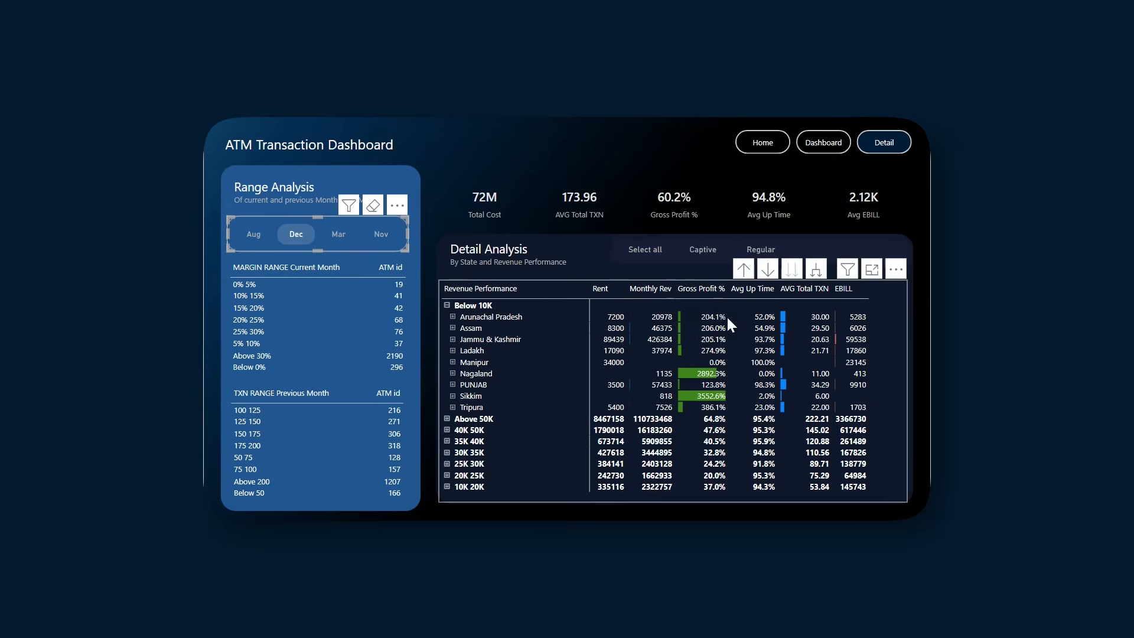
{"action": "left_click", "coordinate": [334, 241]}
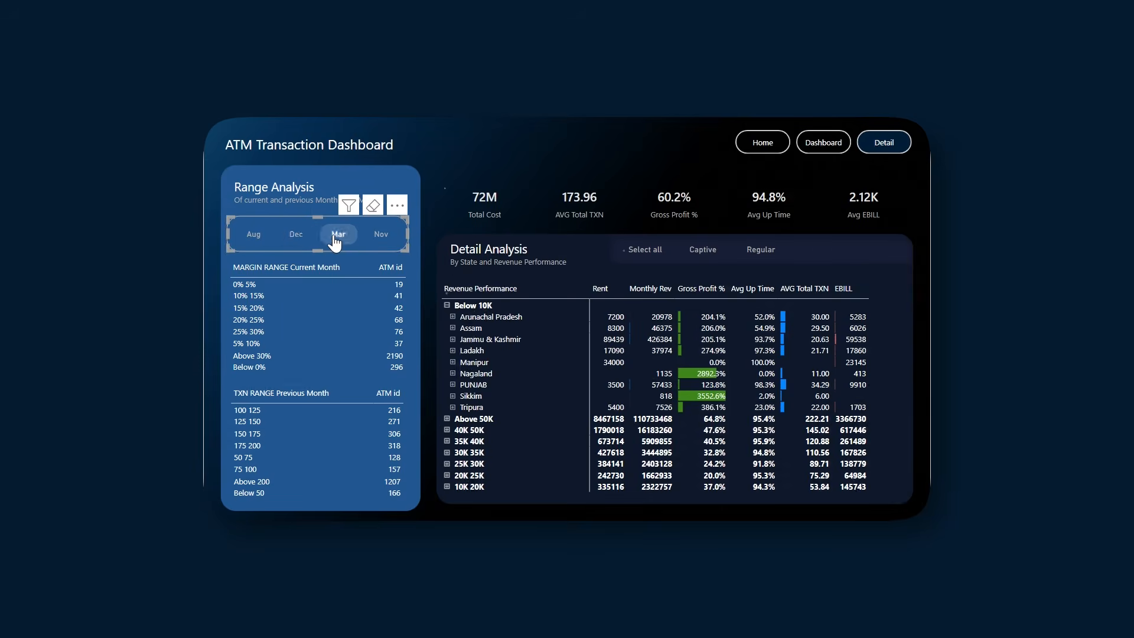
{"action": "left_click", "coordinate": [381, 238]}
{"action": "left_click", "coordinate": [242, 239]}
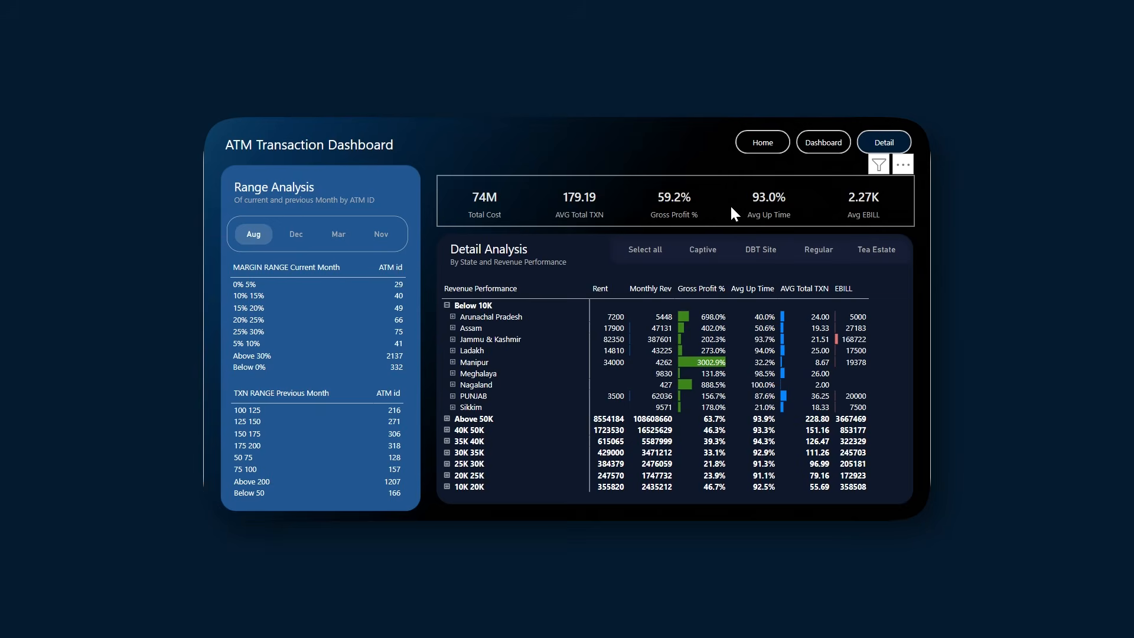
Collapse and re-expand the Below 10K group in Detail Analysis, and briefly expand Arunachal Pradesh to inspect its ATM rows
{"action": "left_click", "coordinate": [447, 305]}
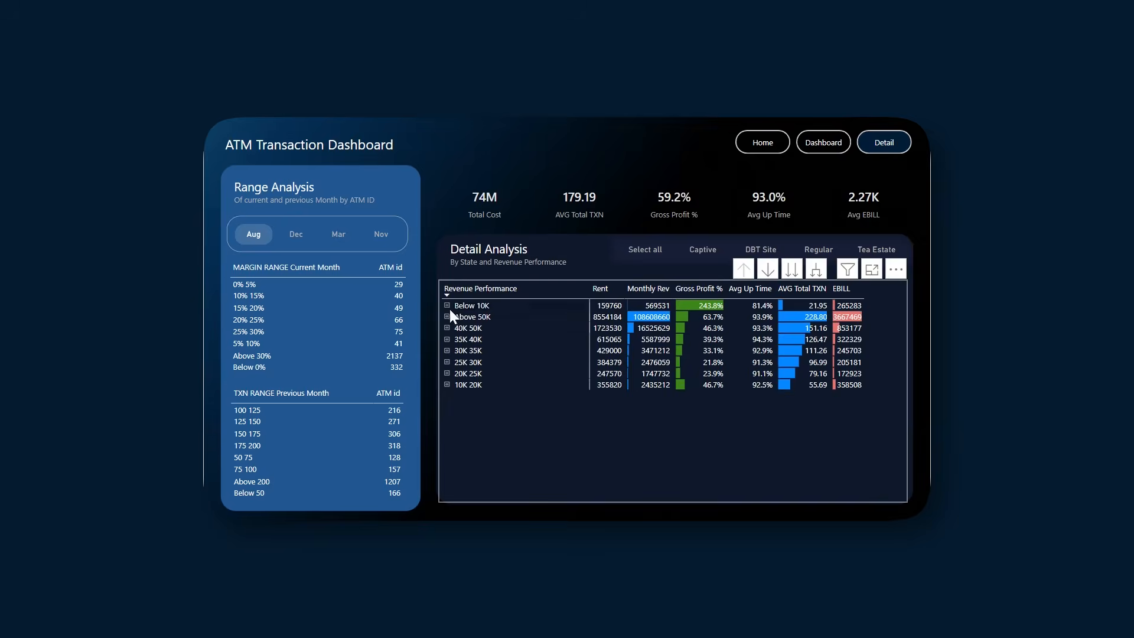
{"action": "left_click", "coordinate": [447, 305]}
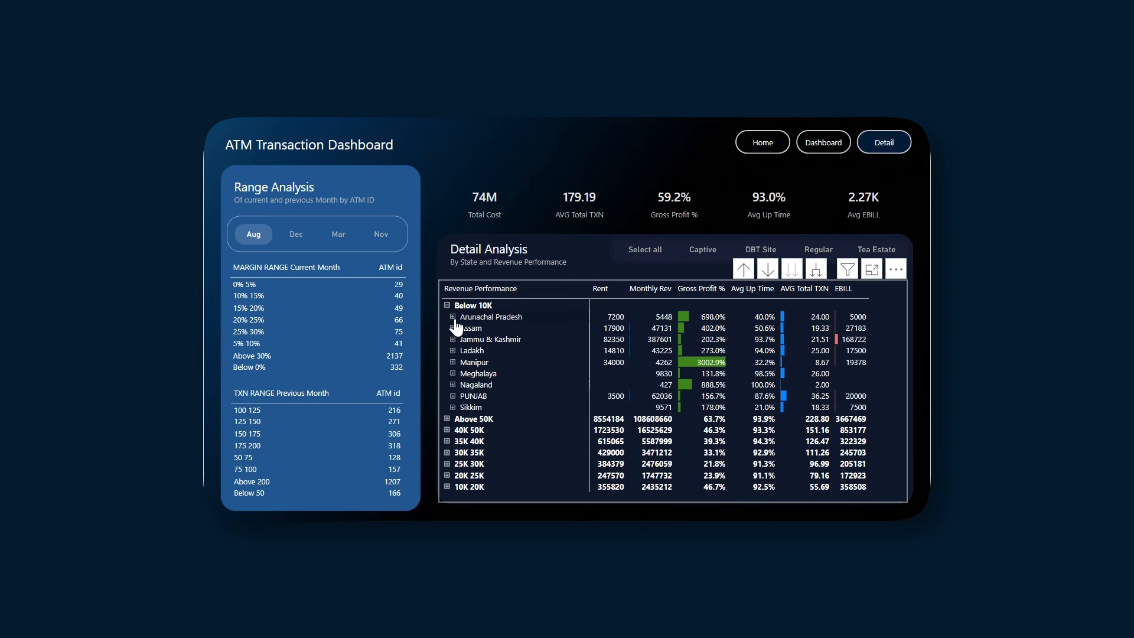
{"action": "left_click", "coordinate": [453, 317]}
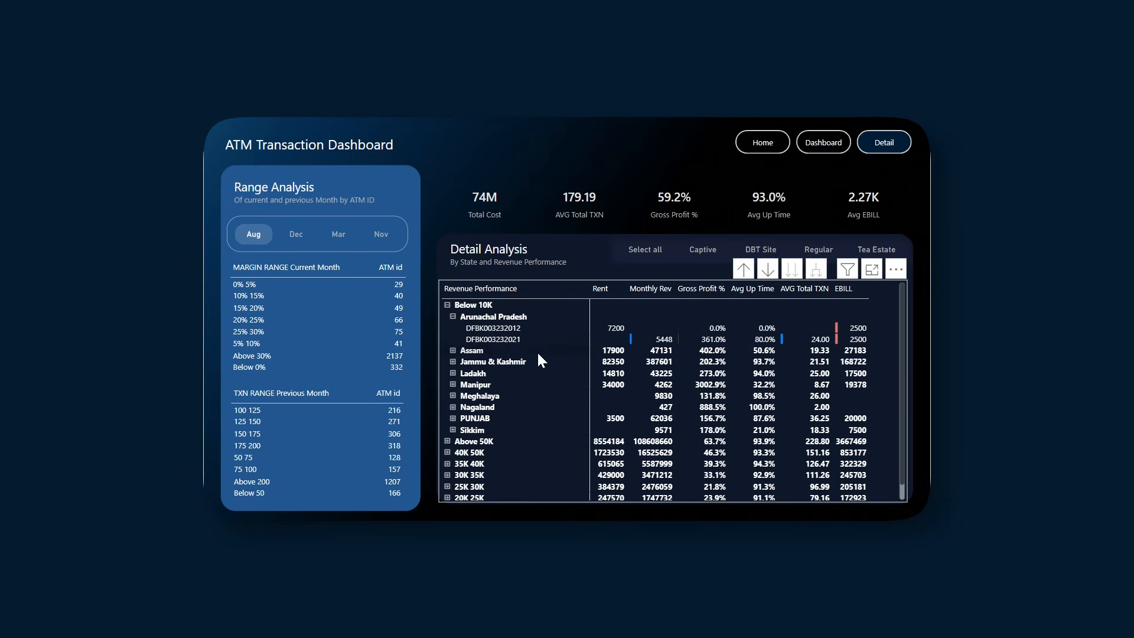
{"action": "left_click", "coordinate": [453, 318]}
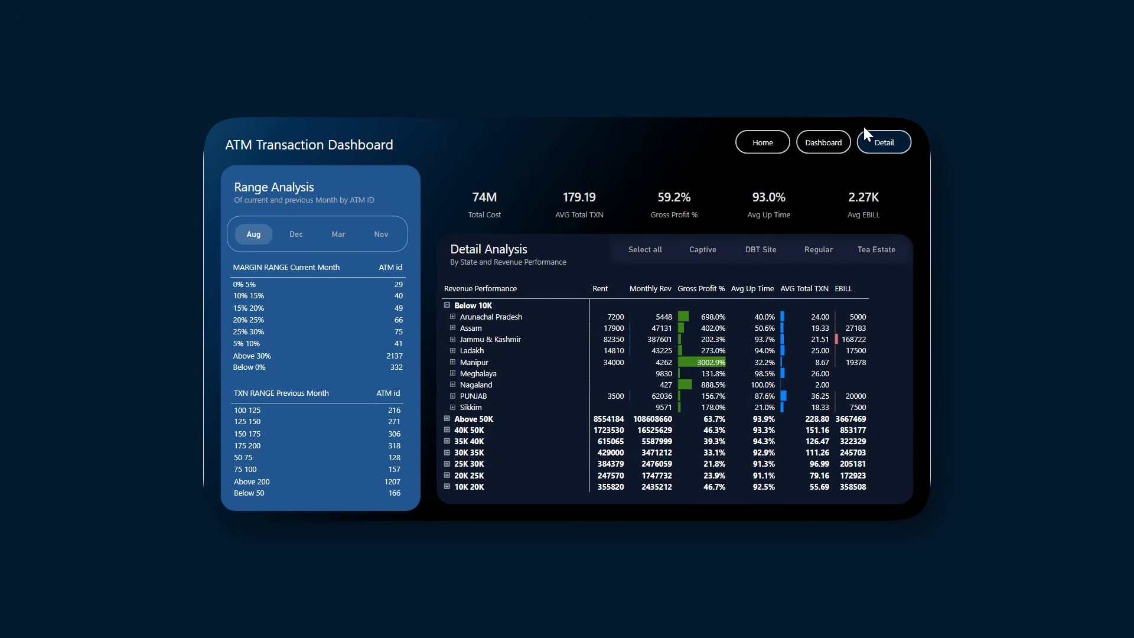
Return from the Detail page to the report's Dashboard page
{"action": "left_click_drag", "start_coordinate": [917, 123], "coordinate": [666, 194]}
{"action": "left_click", "coordinate": [600, 172]}
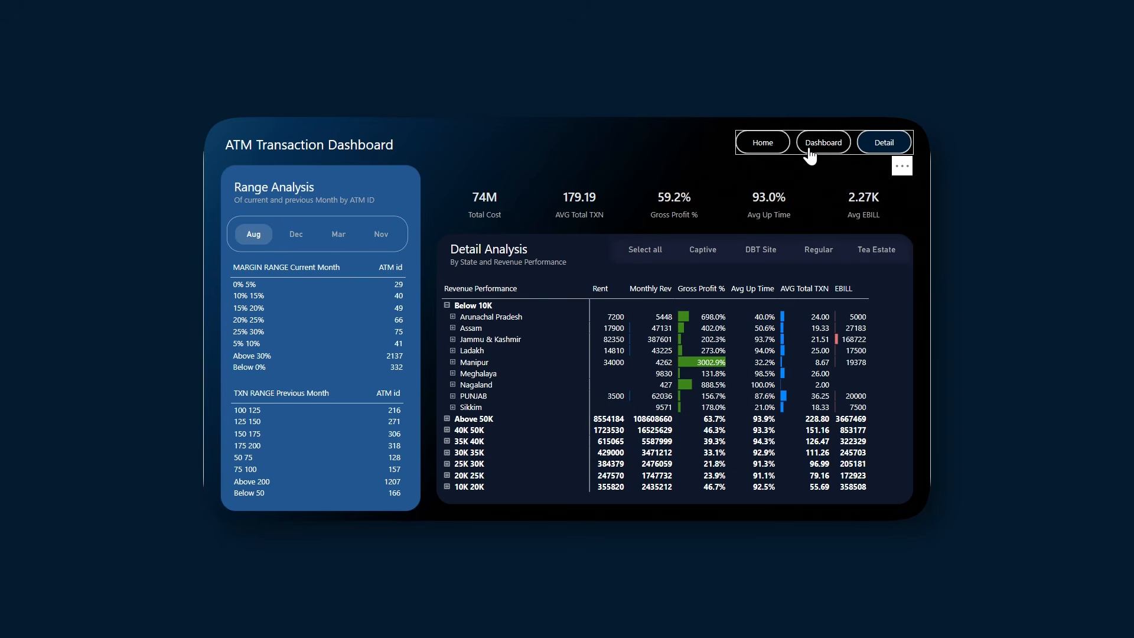
{"action": "left_click", "coordinate": [810, 147]}
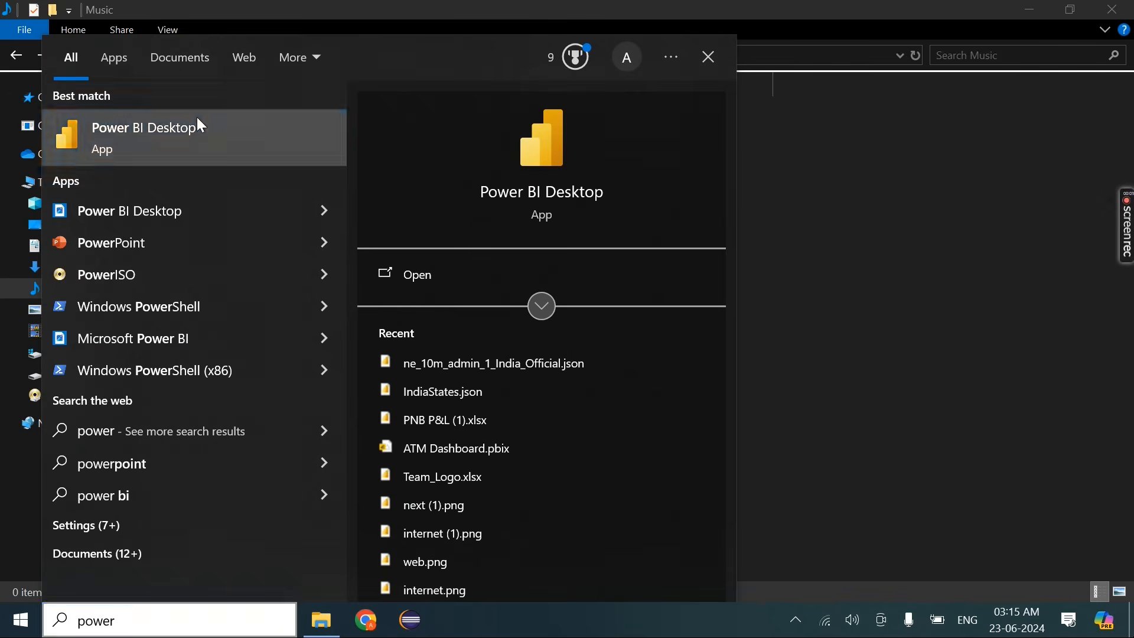
Launch Power BI Desktop and connect to the Excel workbook PNB P&L (1).xlsx in the ATM Dashboard Source folder
{"action": "left_click", "coordinate": [197, 117]}
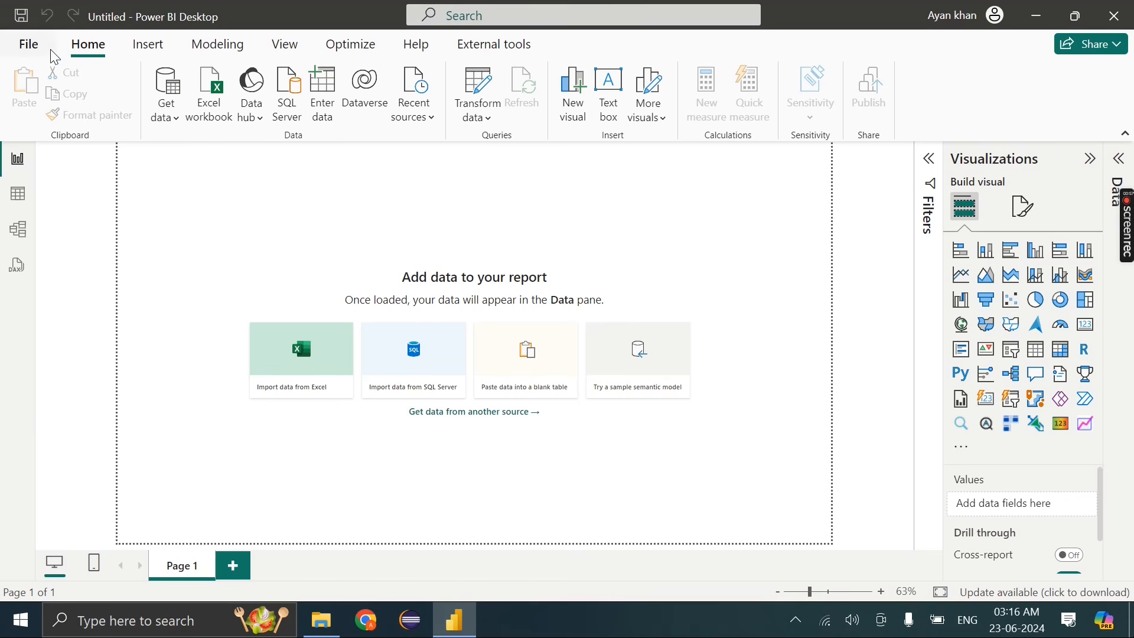
{"action": "left_click", "coordinate": [176, 112]}
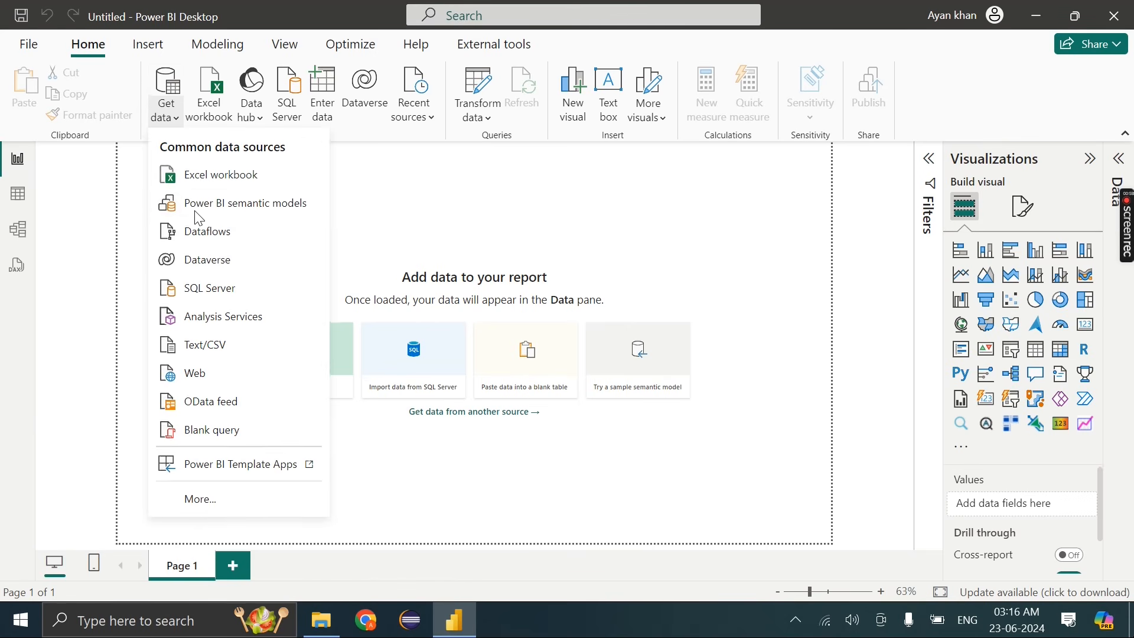
{"action": "left_click", "coordinate": [211, 177]}
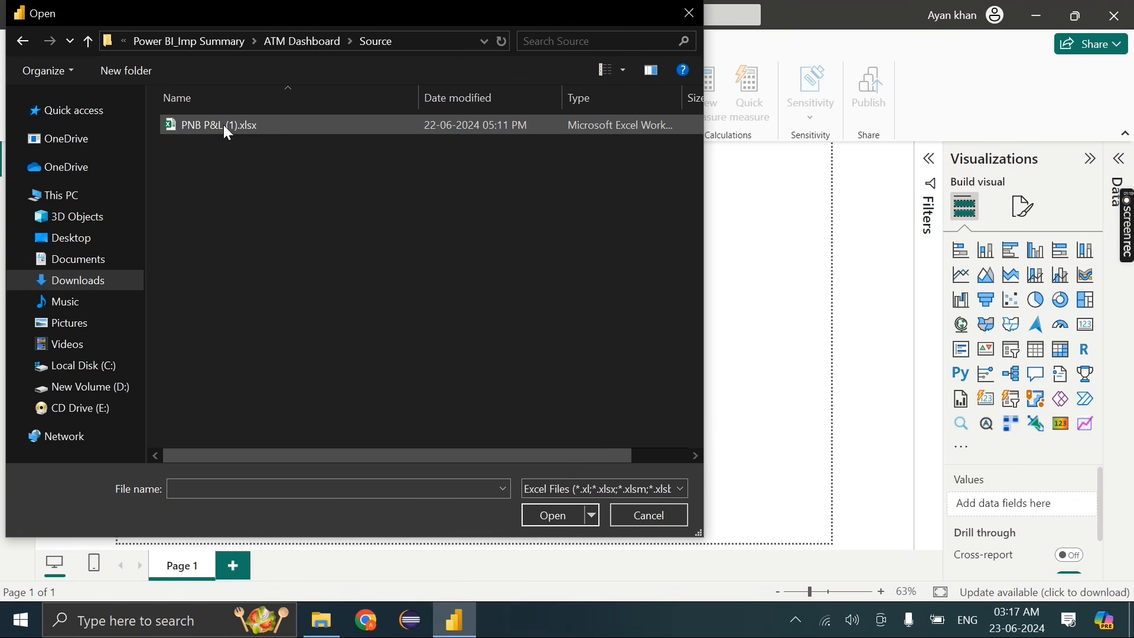
{"action": "left_click", "coordinate": [224, 125]}
{"action": "left_click", "coordinate": [576, 509]}
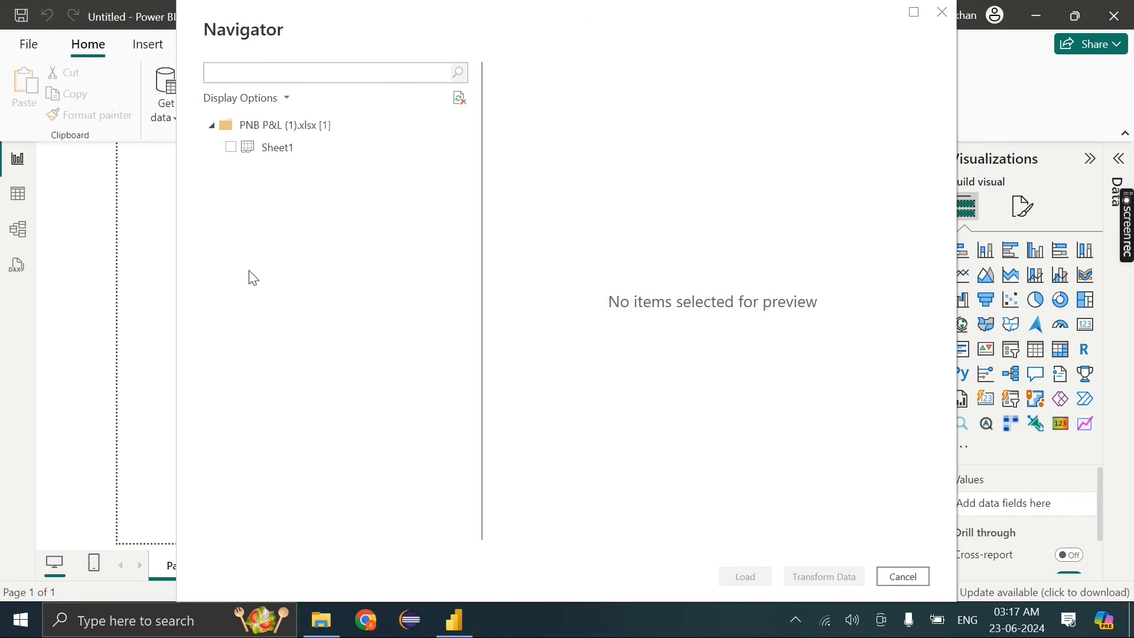
Select Sheet1 of the workbook, look through its column preview and load it into the report
{"action": "left_click", "coordinate": [228, 151]}
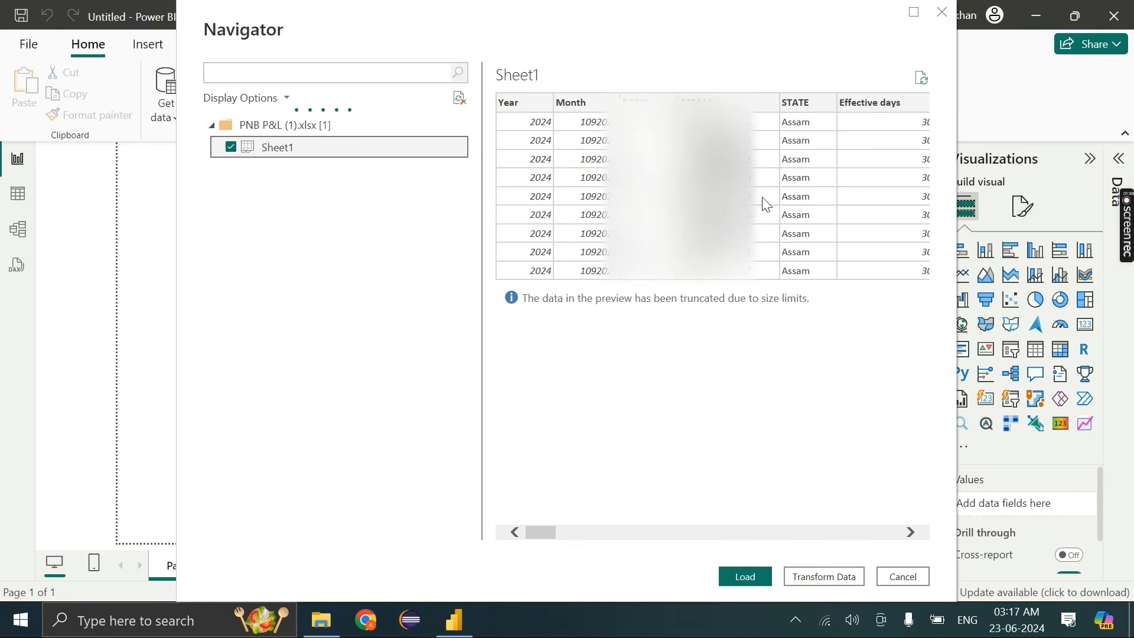
{"action": "left_click_drag", "start_coordinate": [555, 535], "coordinate": [916, 532]}
{"action": "left_click", "coordinate": [748, 579]}
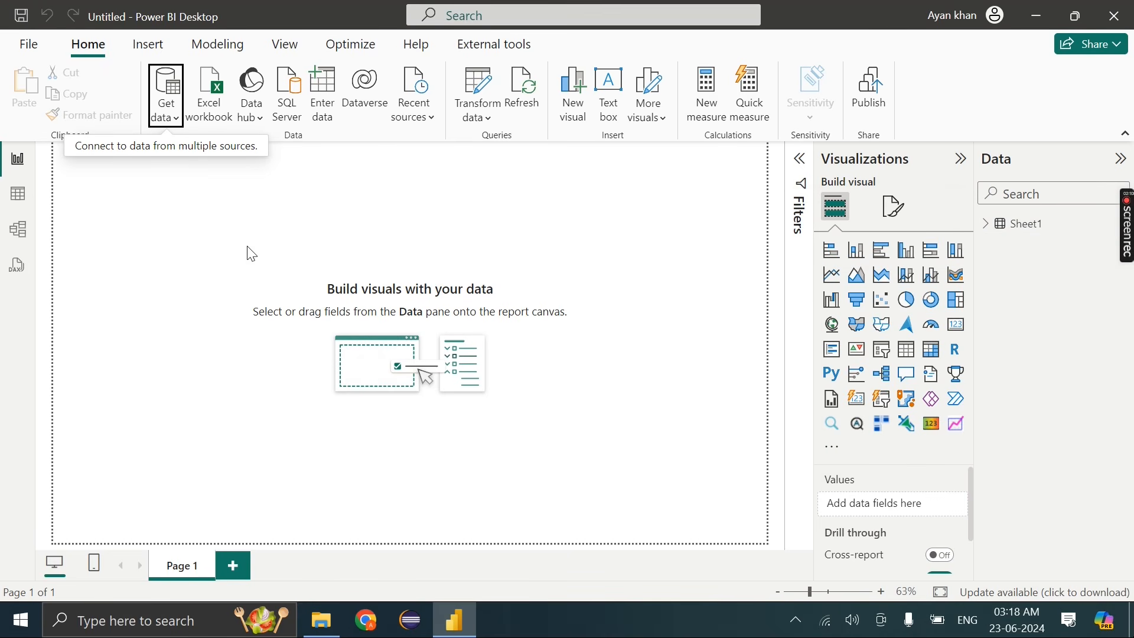
Open the Power Query Editor and rename the Sheet1 query to Dataset
{"action": "left_click", "coordinate": [473, 84]}
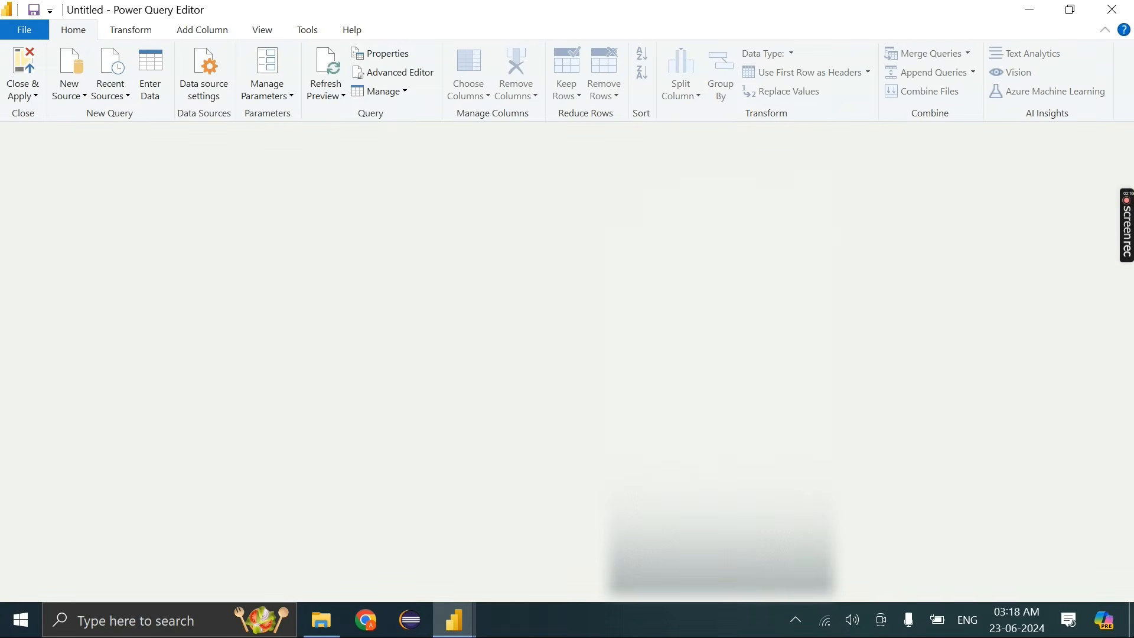
{"action": "right_click", "coordinate": [66, 175]}
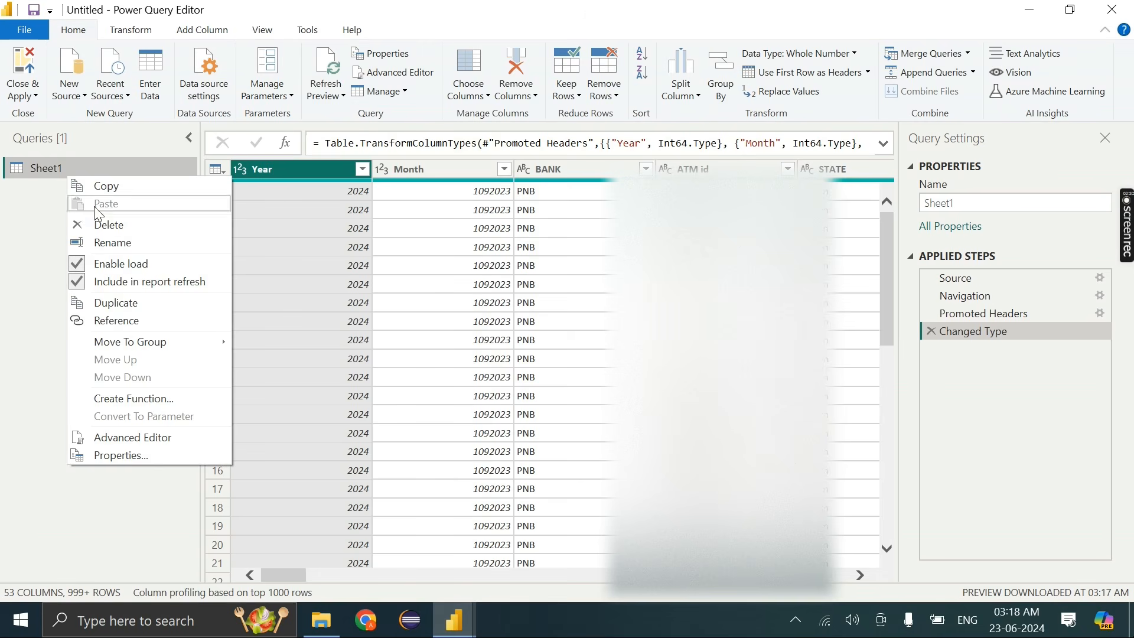
{"action": "left_click", "coordinate": [118, 238]}
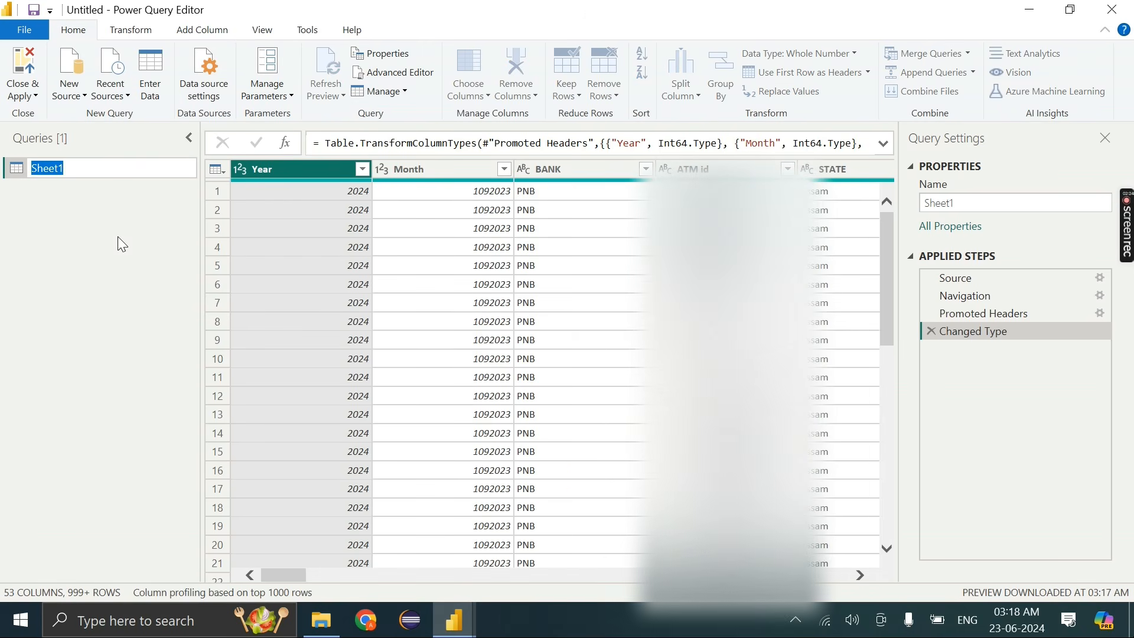
{"action": "type", "text": "Dataset"}
{"action": "key", "text": "Return"}
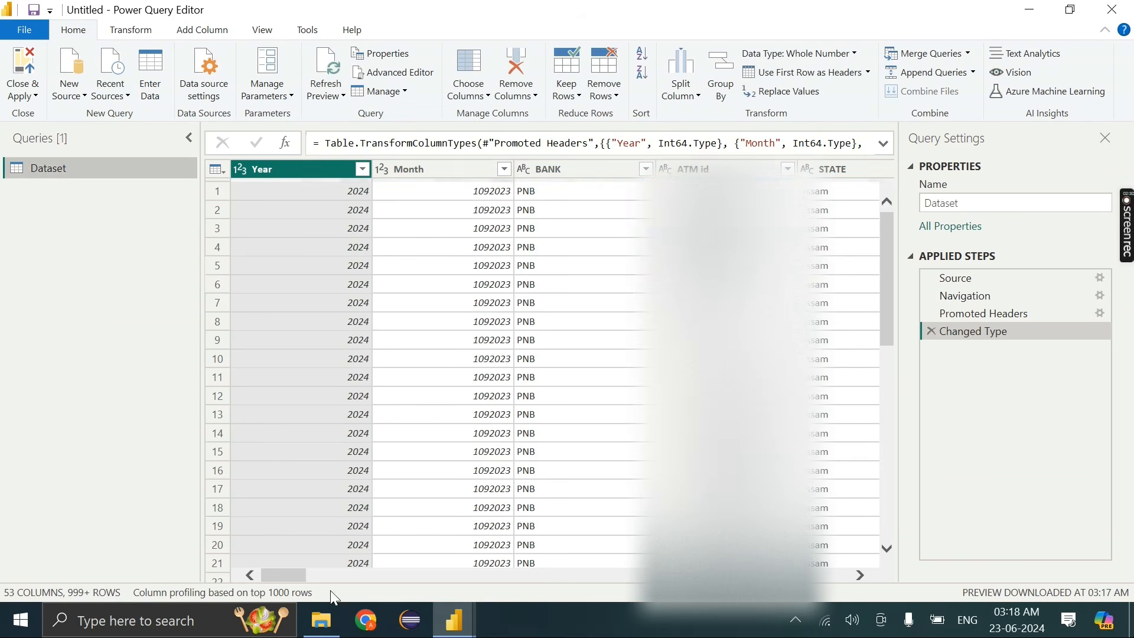
Review the Dataset query's Navigation, Promoted Headers and Changed Type applied steps
{"action": "left_click", "coordinate": [967, 296]}
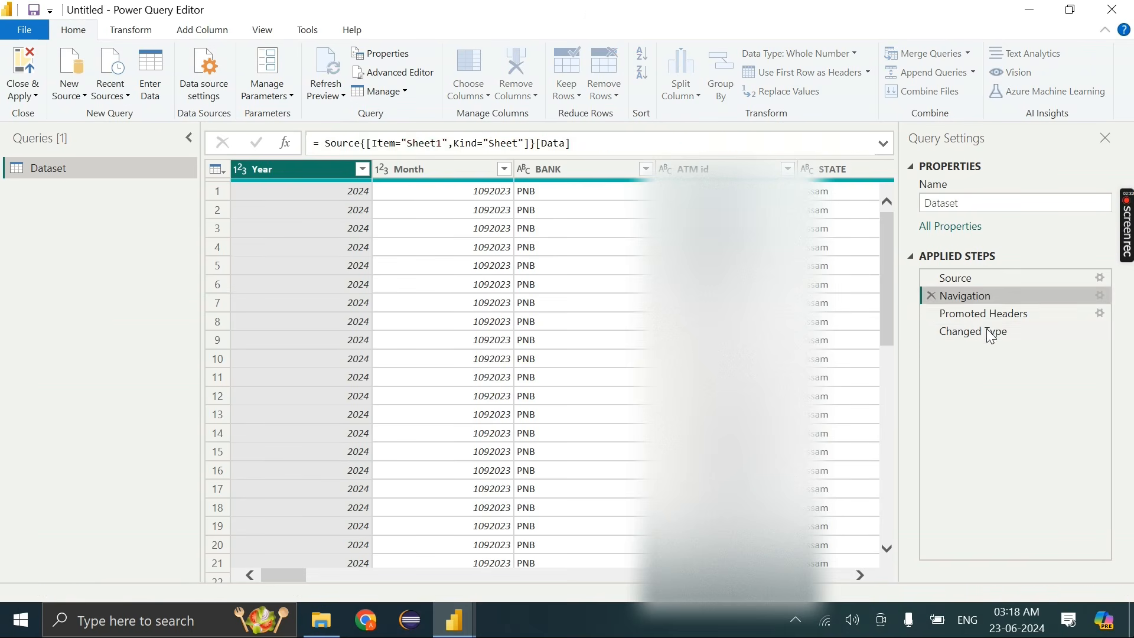
{"action": "left_click", "coordinate": [985, 318]}
{"action": "left_click", "coordinate": [981, 330]}
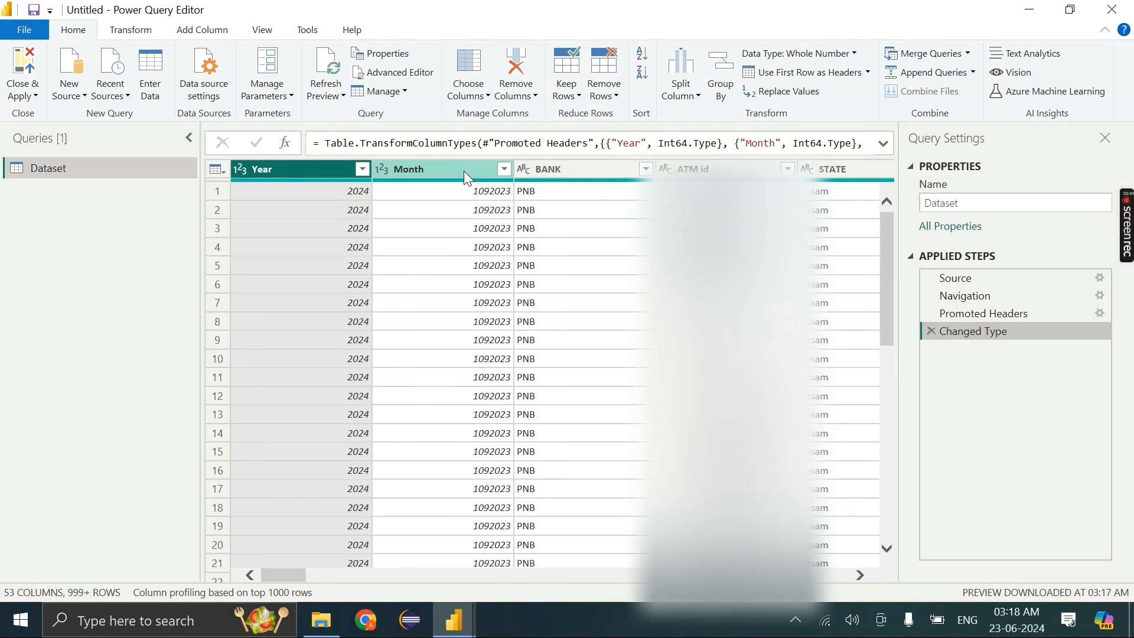
Check the data types of the Dataset columns, including BANK, Month and Monthly Rev, through to the final Up Time column
{"action": "left_click", "coordinate": [546, 169]}
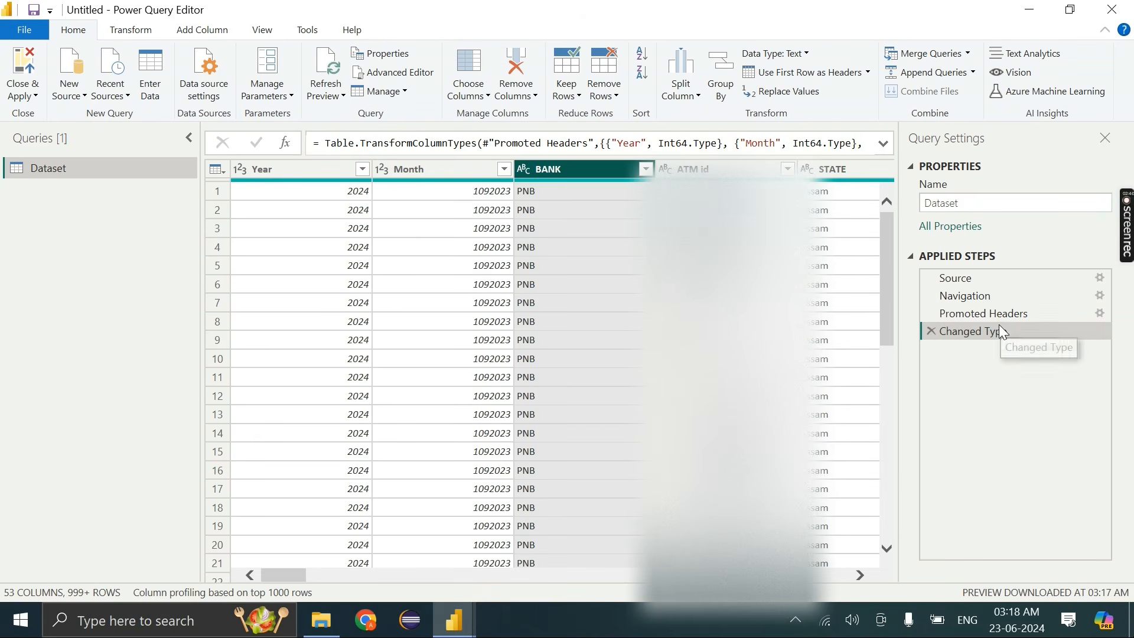
{"action": "left_click", "coordinate": [424, 169]}
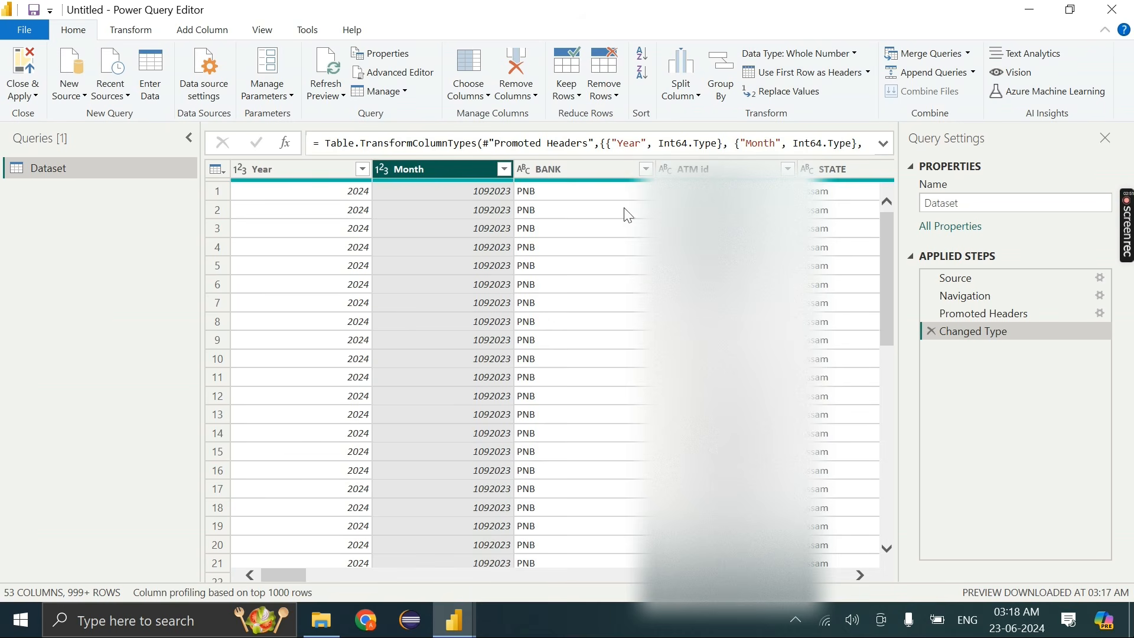
{"action": "left_click_drag", "start_coordinate": [299, 575], "coordinate": [366, 572]}
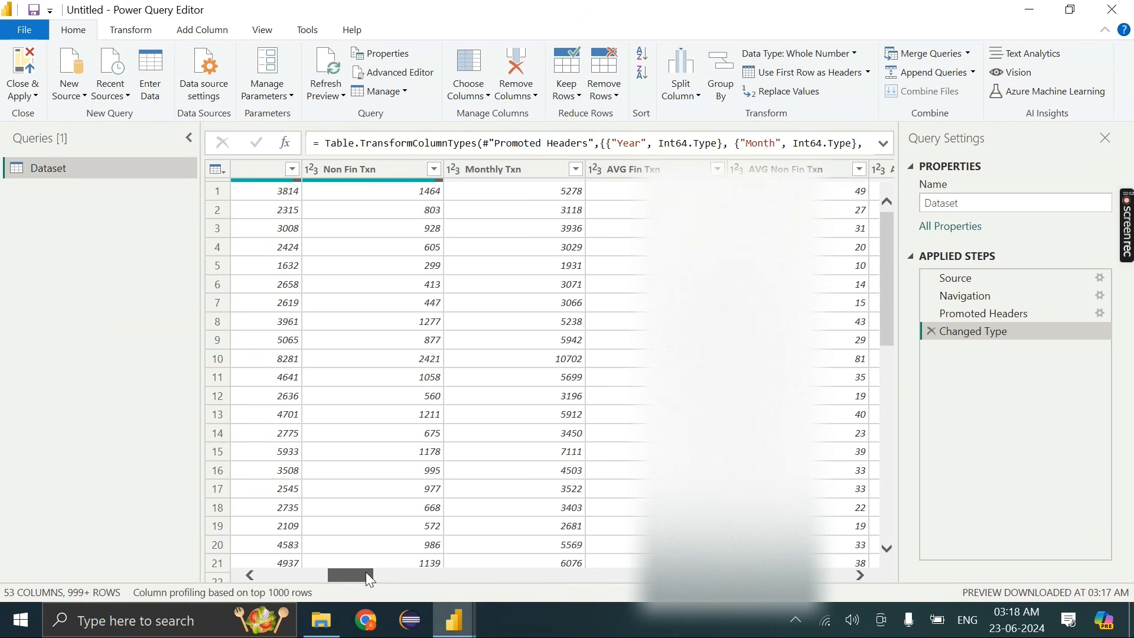
{"action": "left_click_drag", "start_coordinate": [367, 573], "coordinate": [422, 569]}
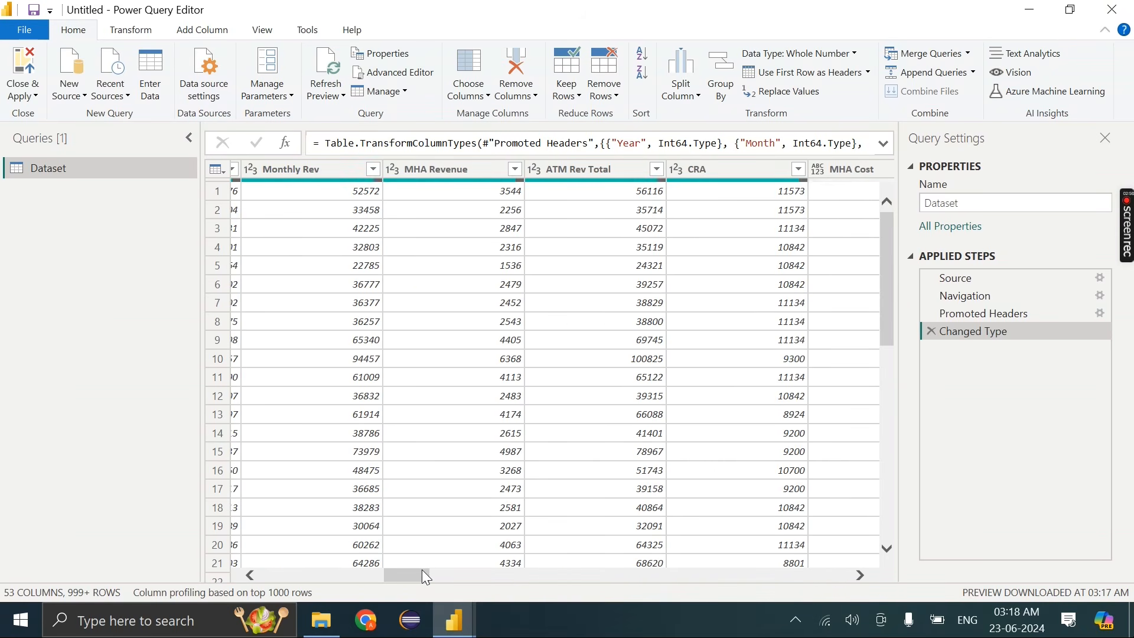
{"action": "left_click", "coordinate": [351, 324]}
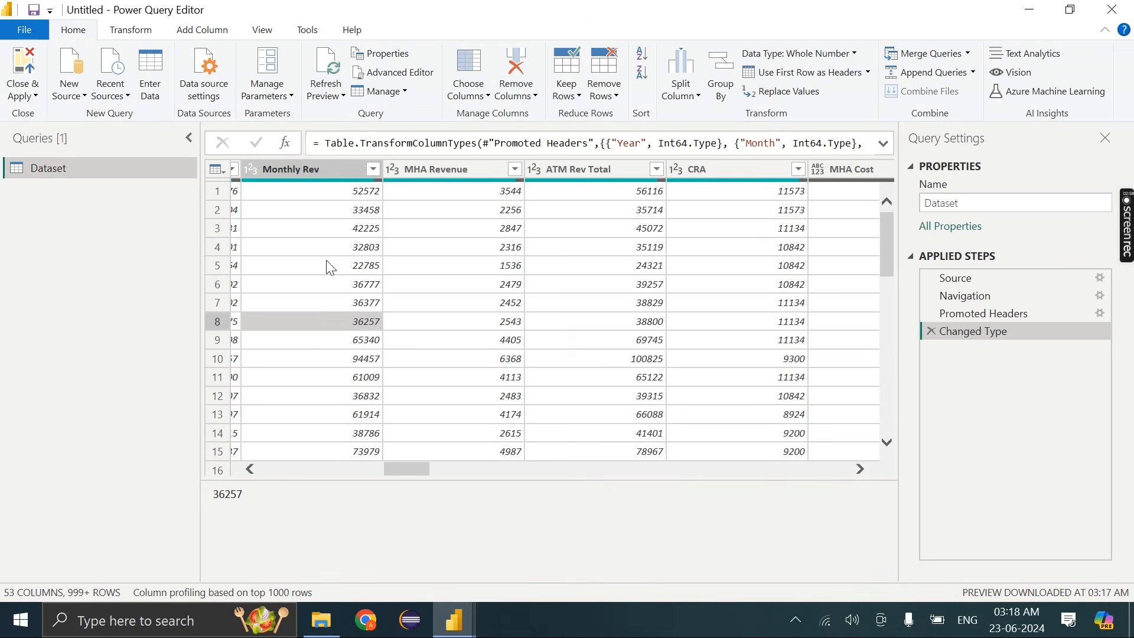
{"action": "left_click", "coordinate": [316, 171]}
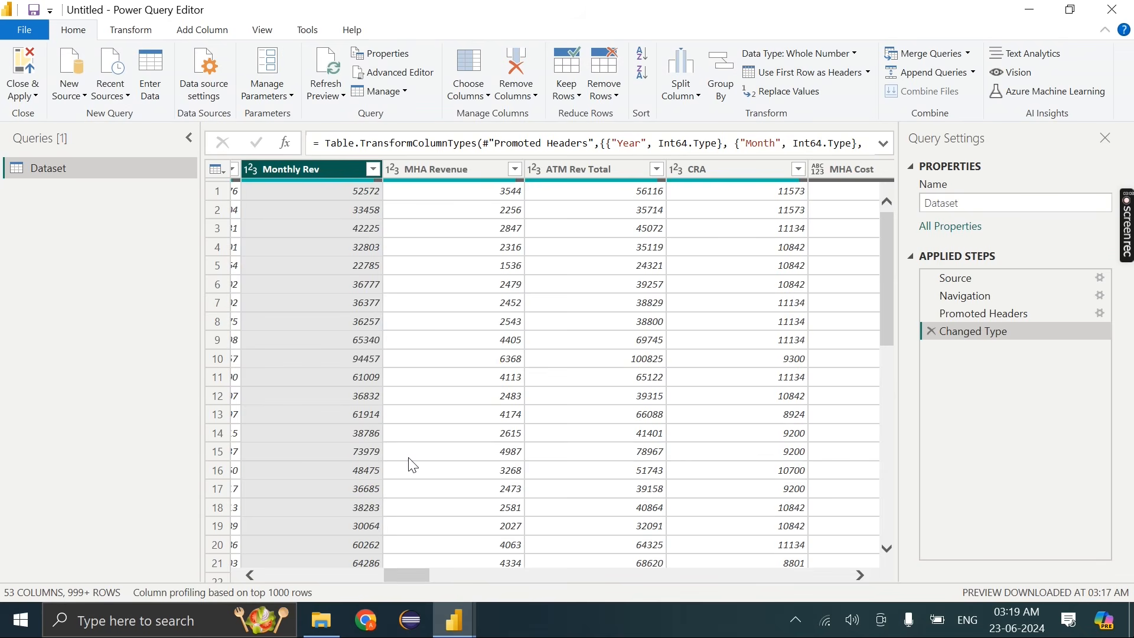
{"action": "left_click_drag", "start_coordinate": [416, 576], "coordinate": [865, 605]}
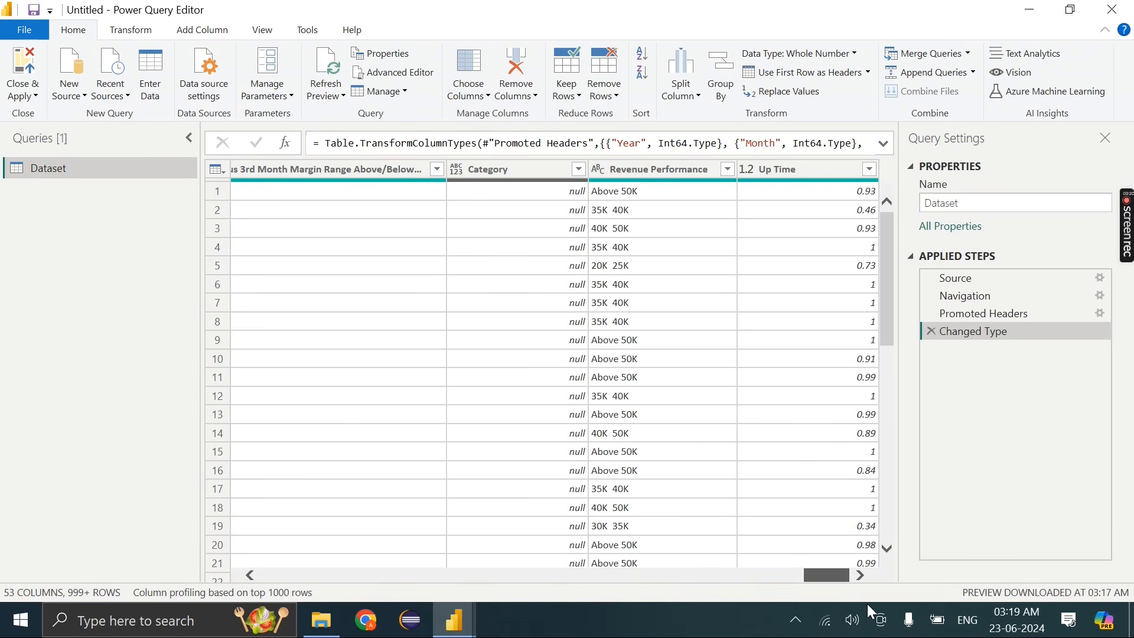
Check the data type options available for the Month column of the Dataset query
{"action": "left_click", "coordinate": [21, 101]}
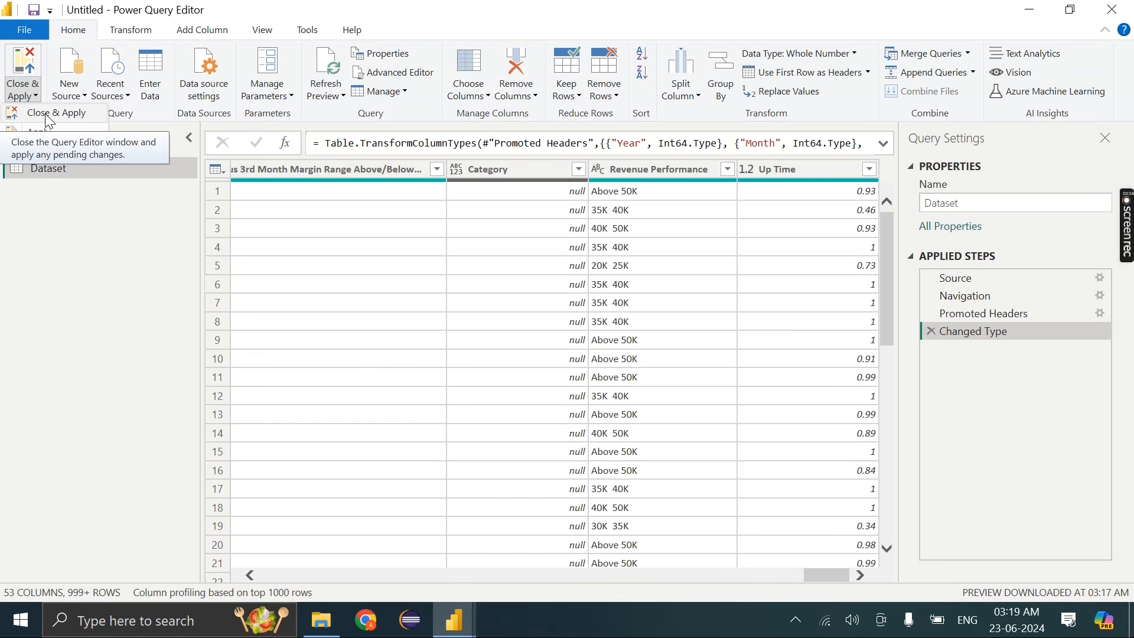
{"action": "left_click", "coordinate": [824, 577]}
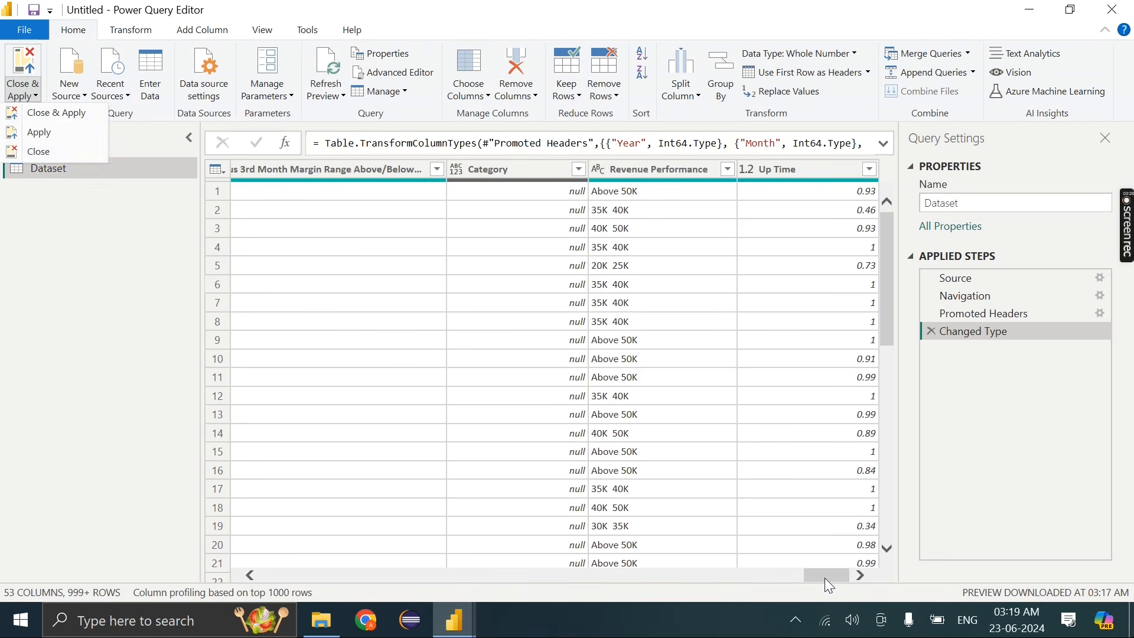
{"action": "left_click_drag", "start_coordinate": [806, 574], "coordinate": [256, 580]}
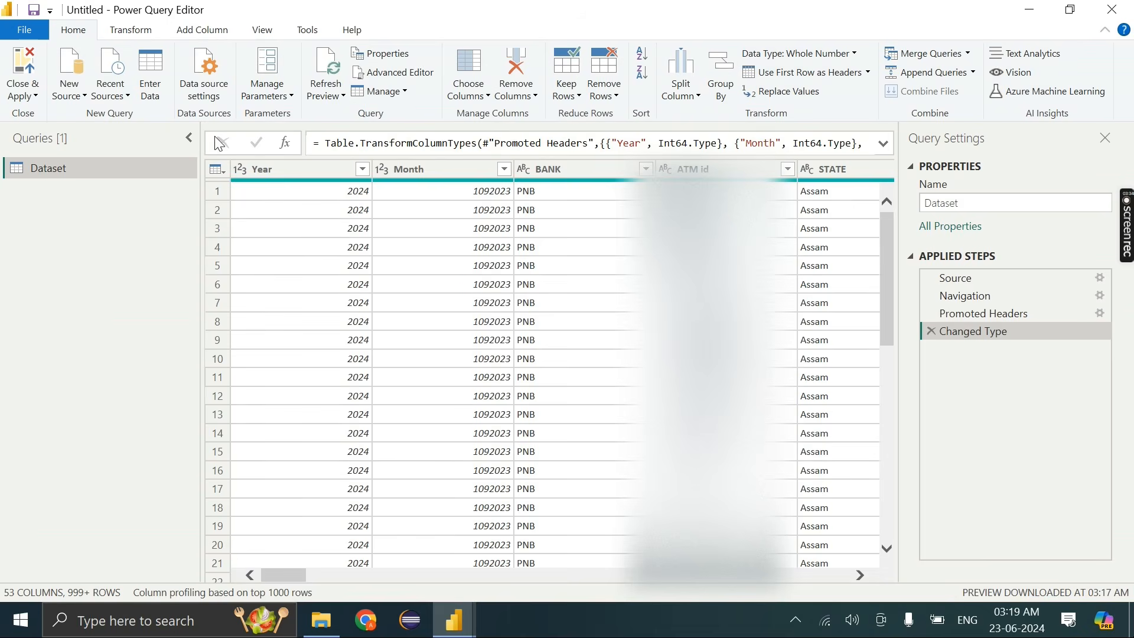
{"action": "left_click", "coordinate": [256, 172]}
{"action": "left_click", "coordinate": [382, 170]}
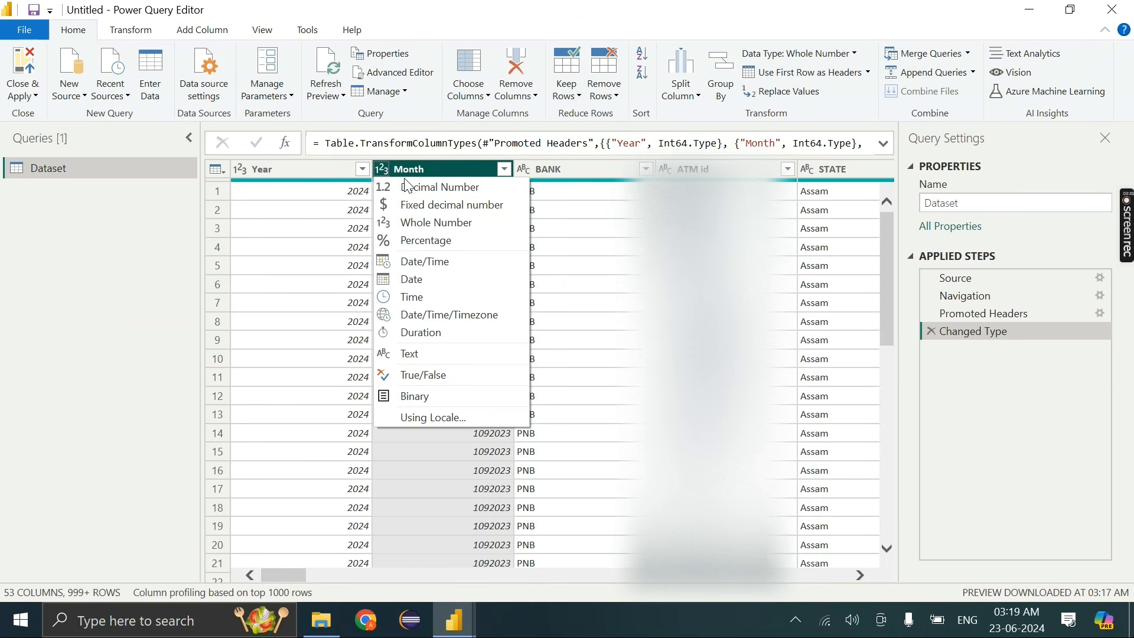
{"action": "left_click", "coordinate": [438, 171]}
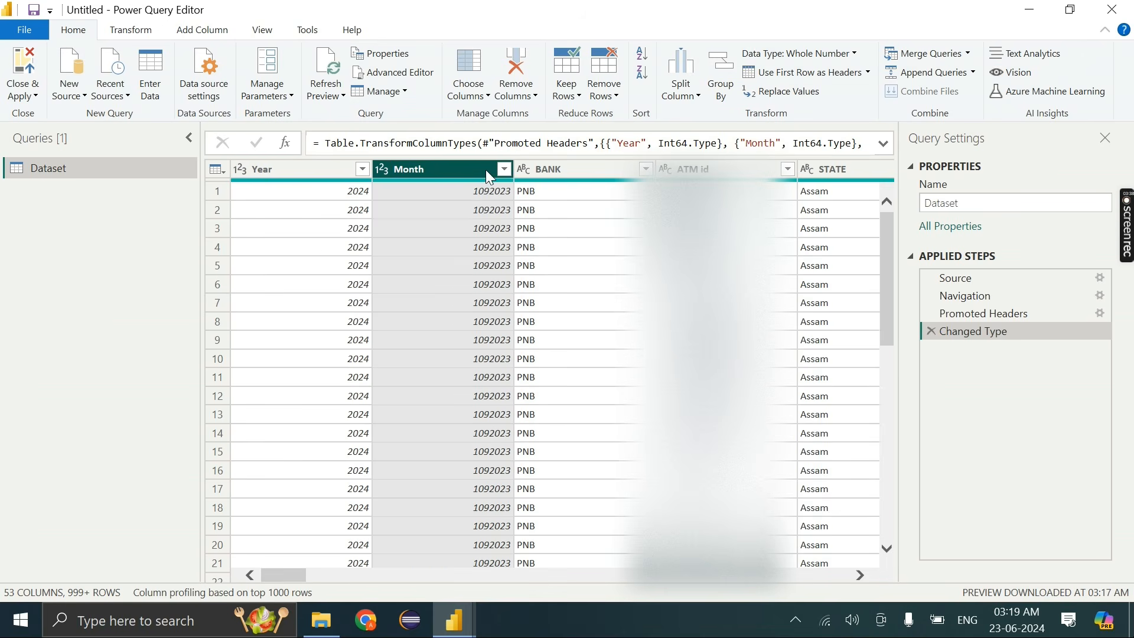
Compare the Promoted Headers and Changed Type applied steps and check the Month column's filter values
{"action": "left_click", "coordinate": [985, 314]}
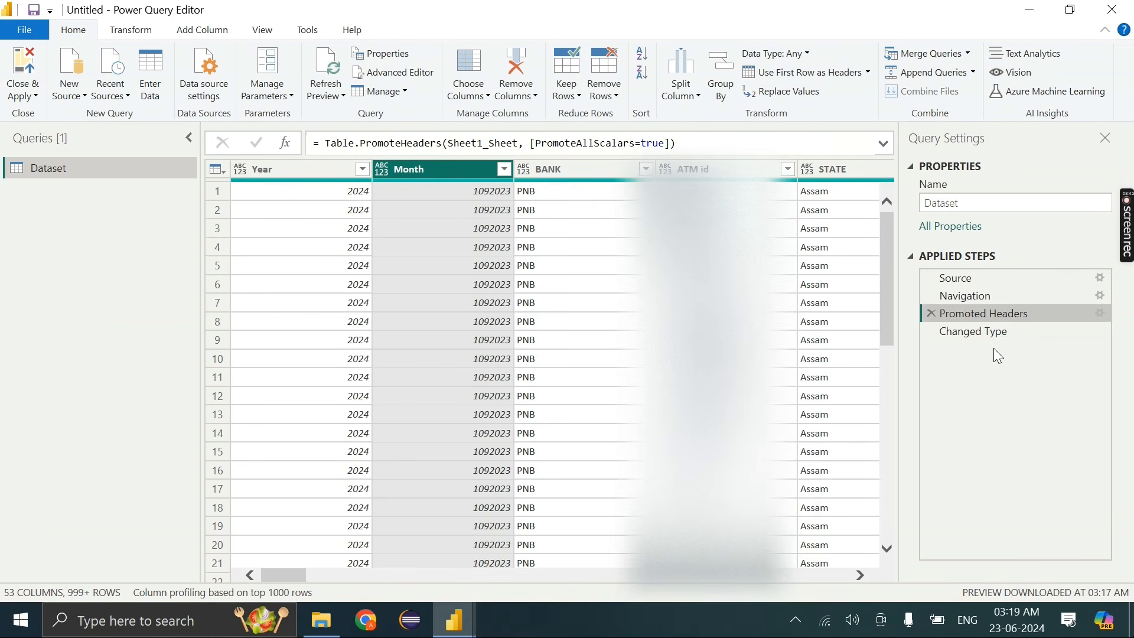
{"action": "left_click", "coordinate": [988, 332]}
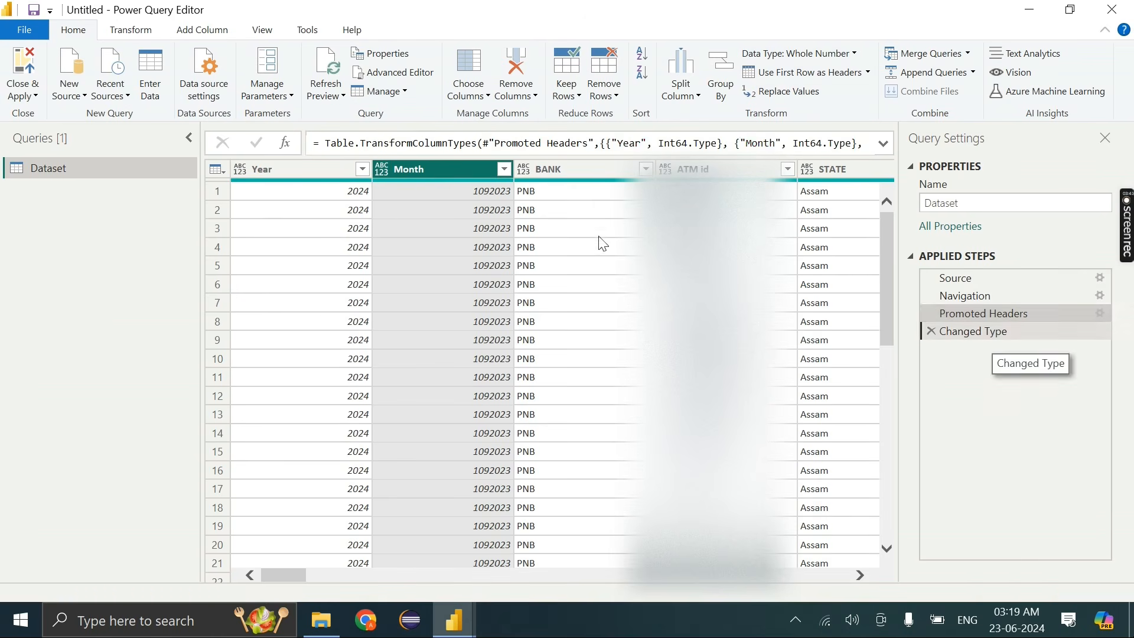
{"action": "left_click", "coordinate": [504, 170]}
{"action": "left_click", "coordinate": [504, 170]}
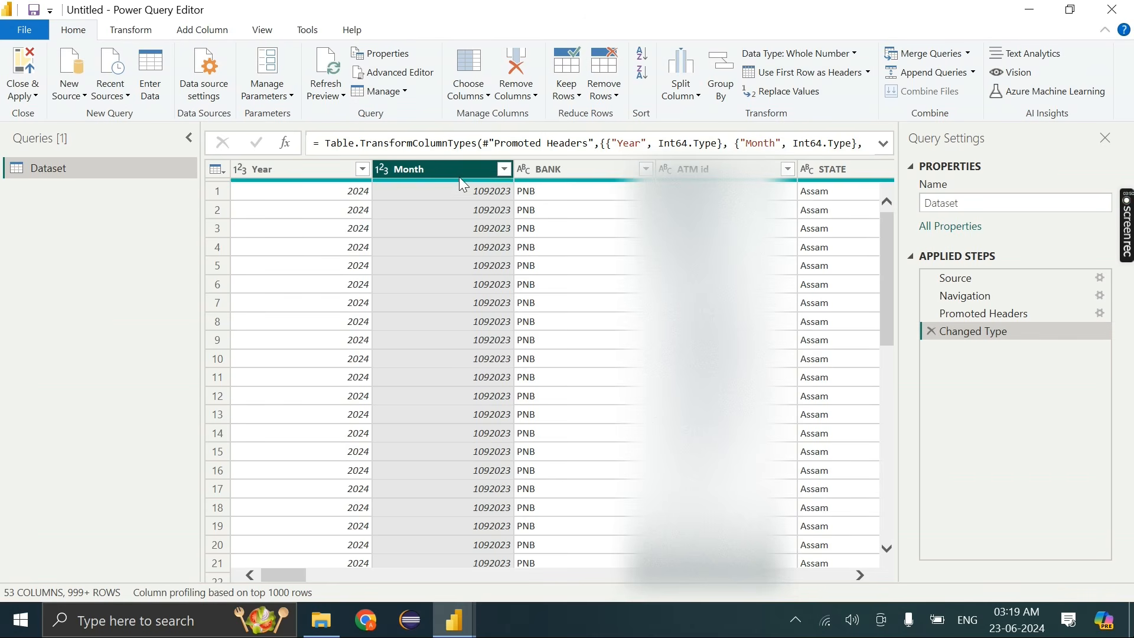
Change the Month column's data type to Date, replacing the current type conversion, and check its filter values
{"action": "right_click", "coordinate": [460, 176]}
{"action": "mouse_move", "coordinate": [514, 322]}
{"action": "left_click", "coordinate": [797, 415]}
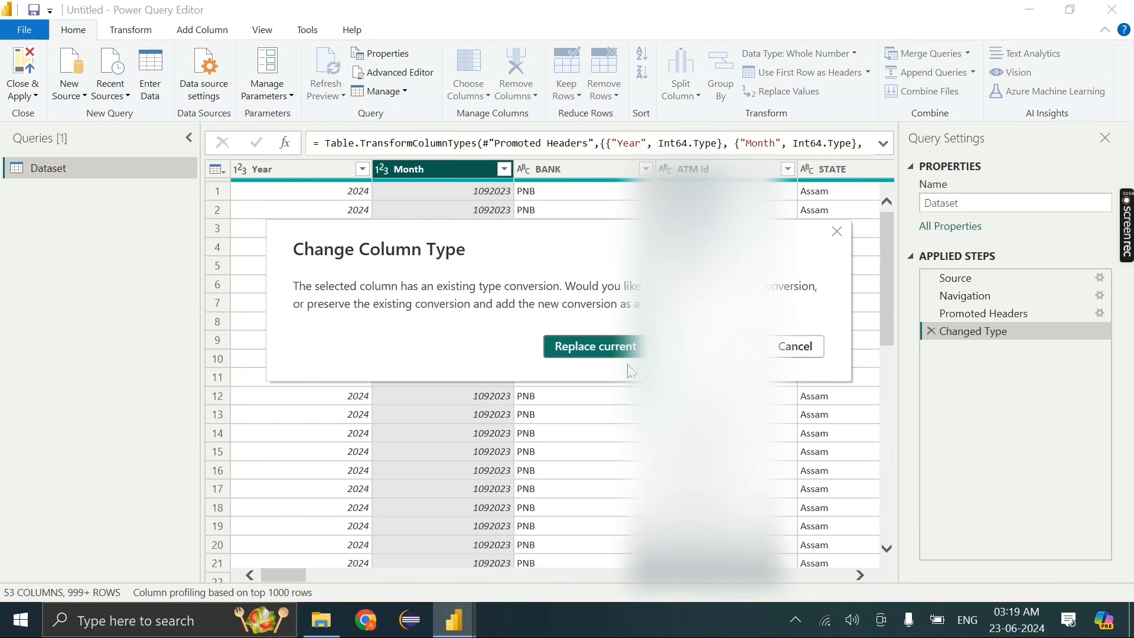
{"action": "left_click", "coordinate": [612, 360]}
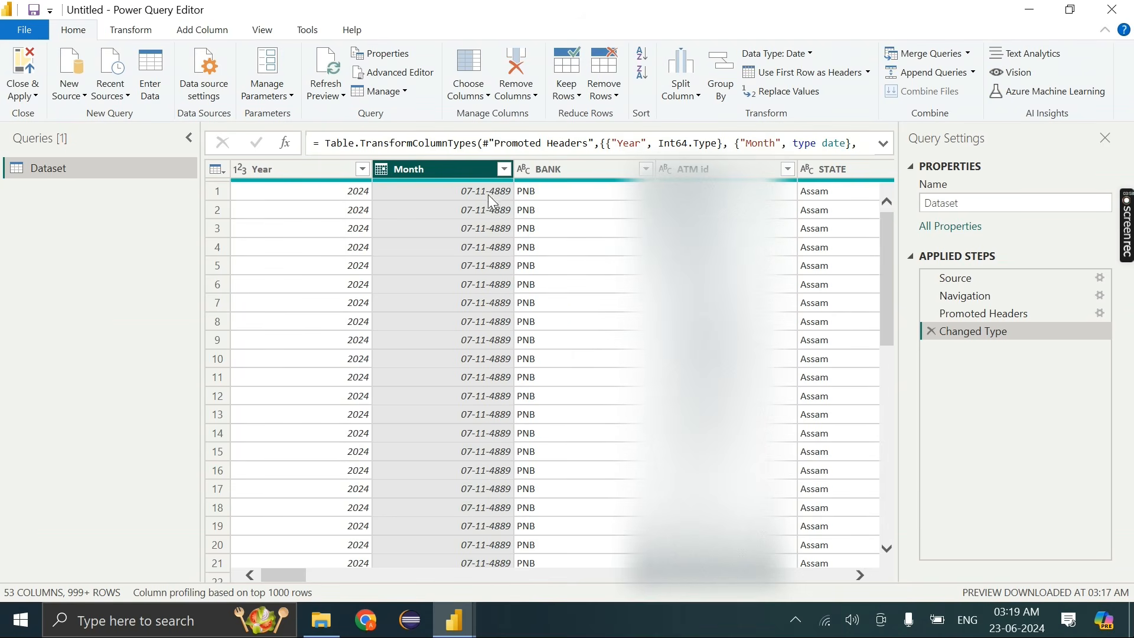
{"action": "left_click", "coordinate": [505, 169]}
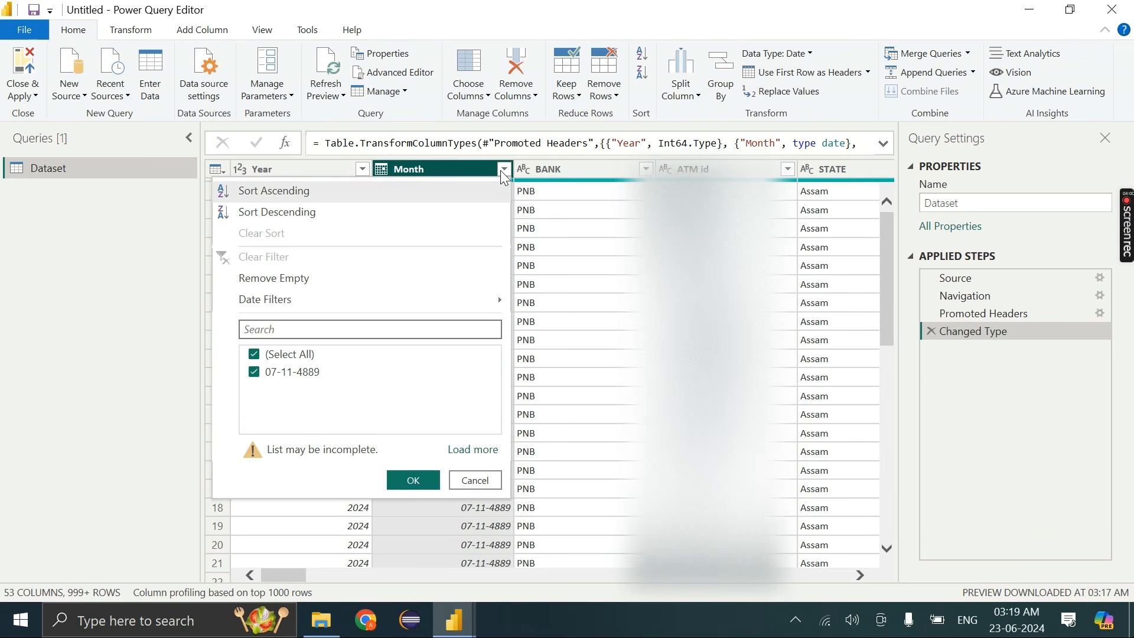
{"action": "left_click", "coordinate": [505, 170]}
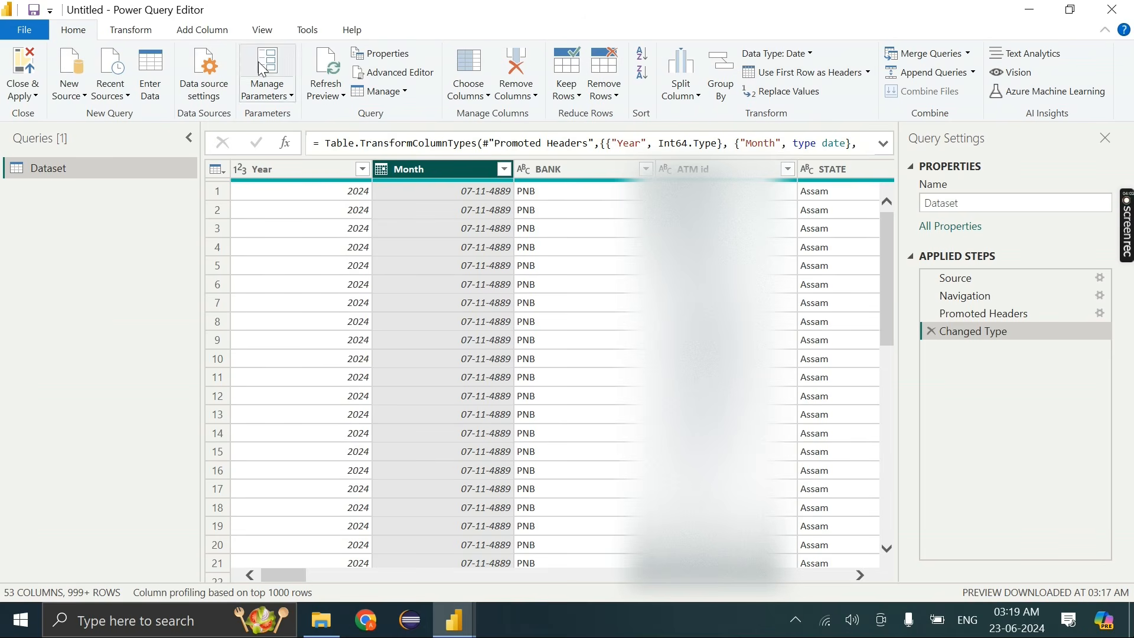
Transform the Month column's dates into month names and check the column's complete value list
{"action": "left_click", "coordinate": [152, 33]}
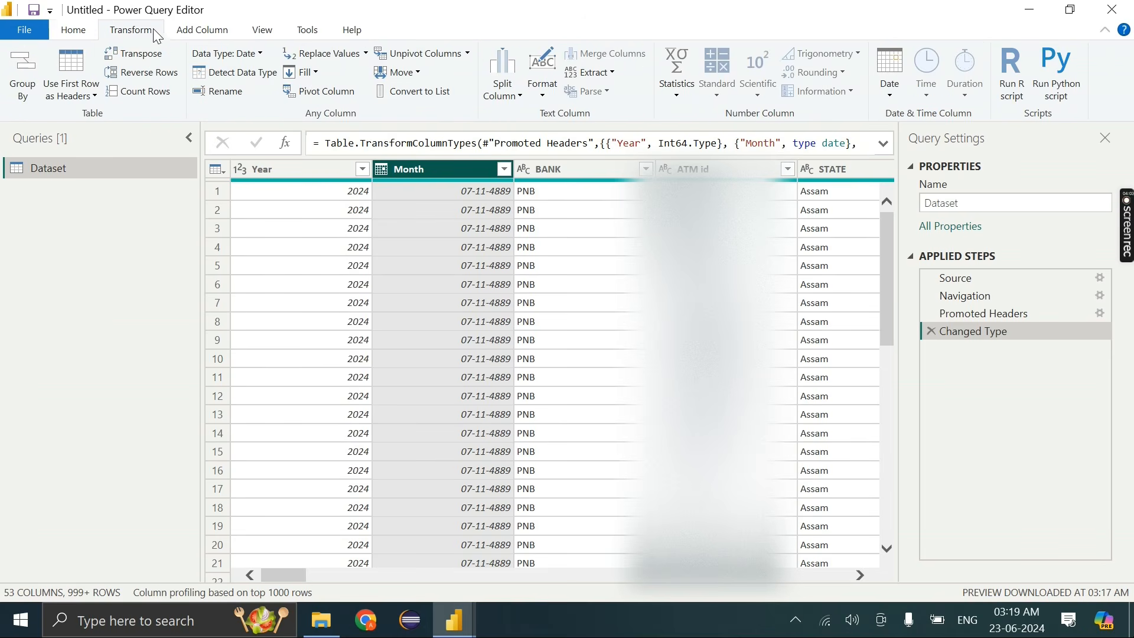
{"action": "left_click", "coordinate": [891, 92]}
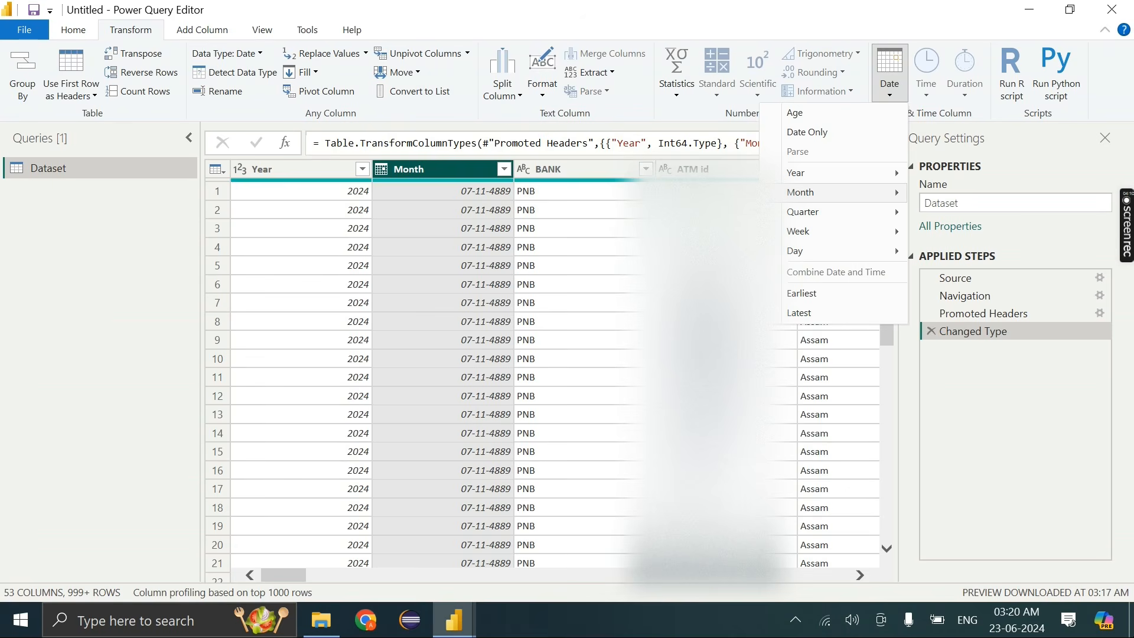
{"action": "left_click", "coordinate": [692, 269]}
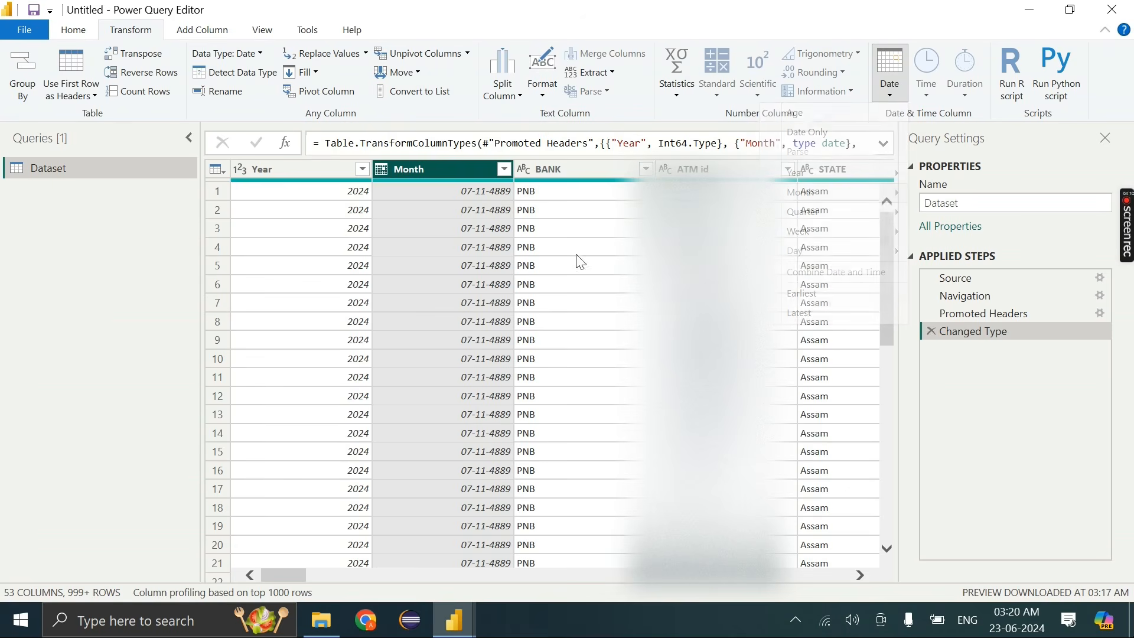
{"action": "left_click", "coordinate": [503, 169]}
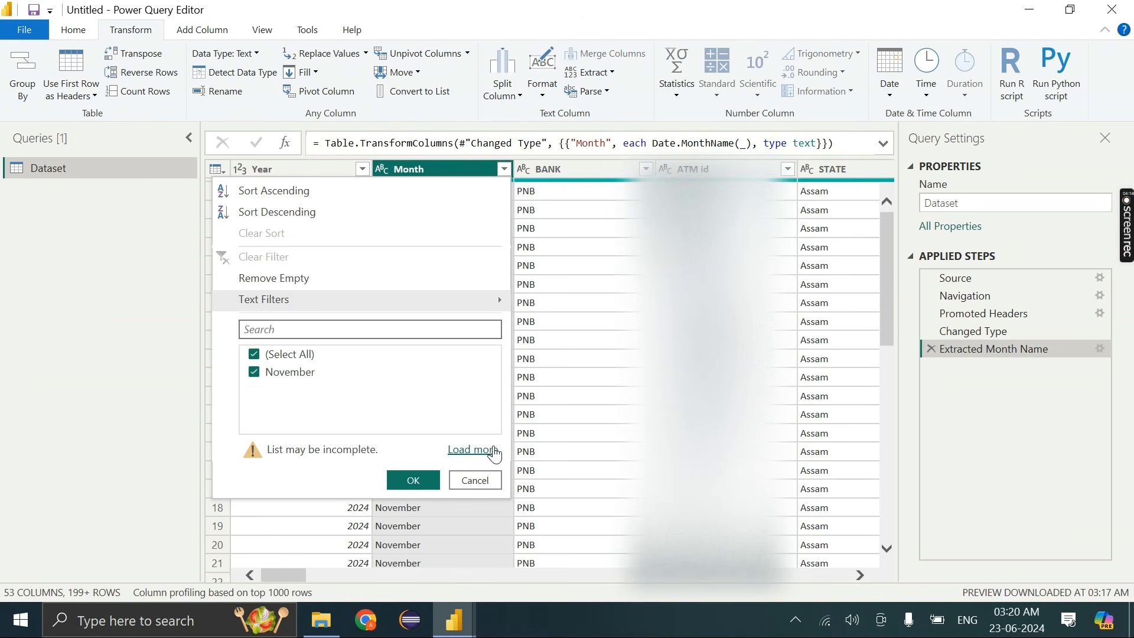
{"action": "left_click", "coordinate": [470, 450]}
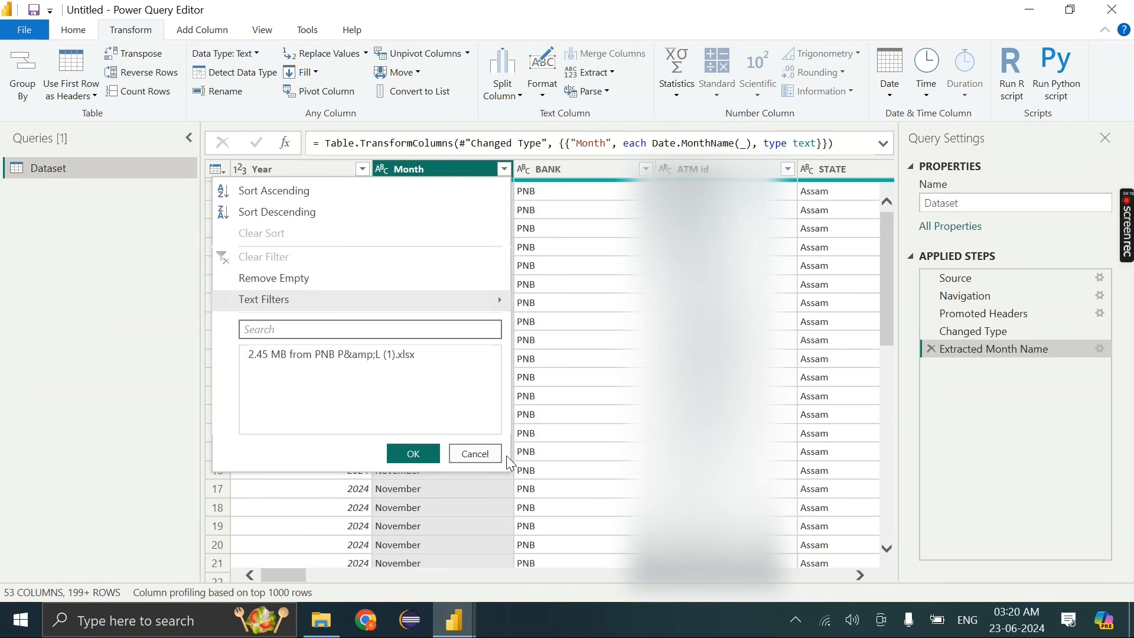
{"action": "left_click", "coordinate": [484, 454]}
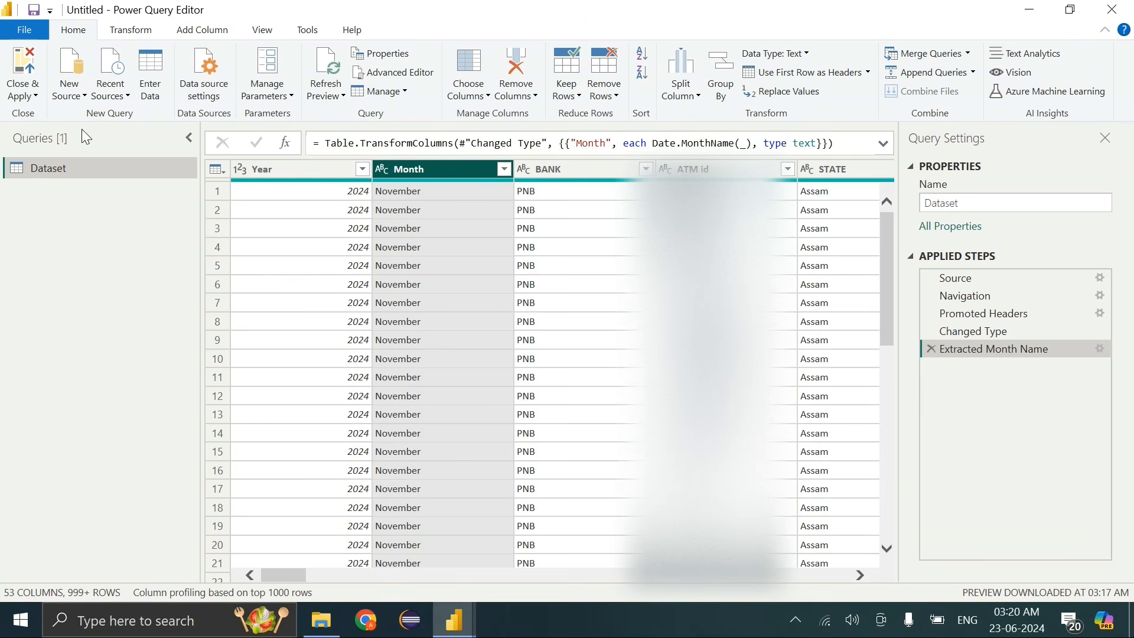
Close Power Query and apply the changes, and look through the Dataset table's fields in the Power BI Desktop report
{"action": "left_click", "coordinate": [24, 93]}
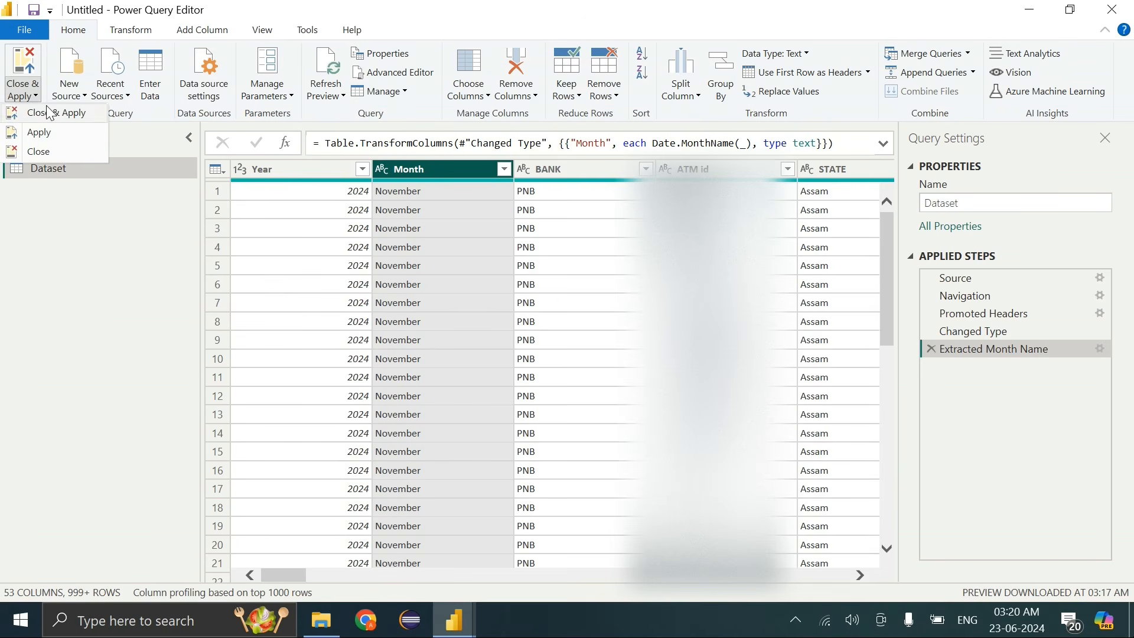
{"action": "left_click", "coordinate": [50, 112]}
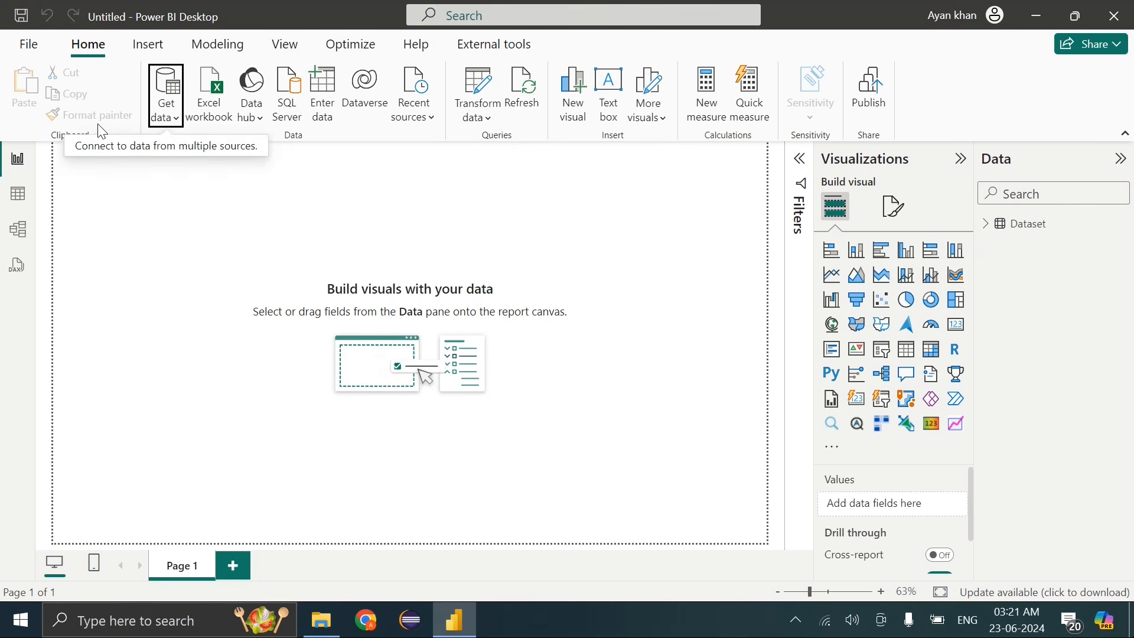
{"action": "left_click", "coordinate": [987, 224]}
{"action": "left_click", "coordinate": [993, 234]}
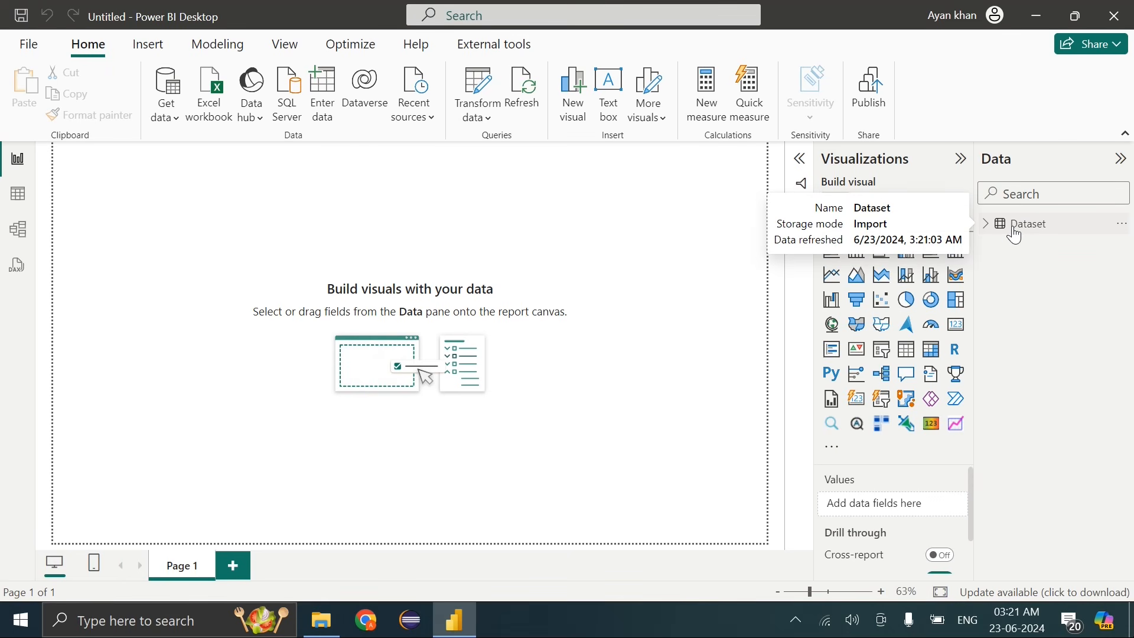
{"action": "left_click", "coordinate": [983, 230]}
{"action": "scroll", "coordinate": [983, 305], "scroll_direction": "down", "scroll_amount": 10}
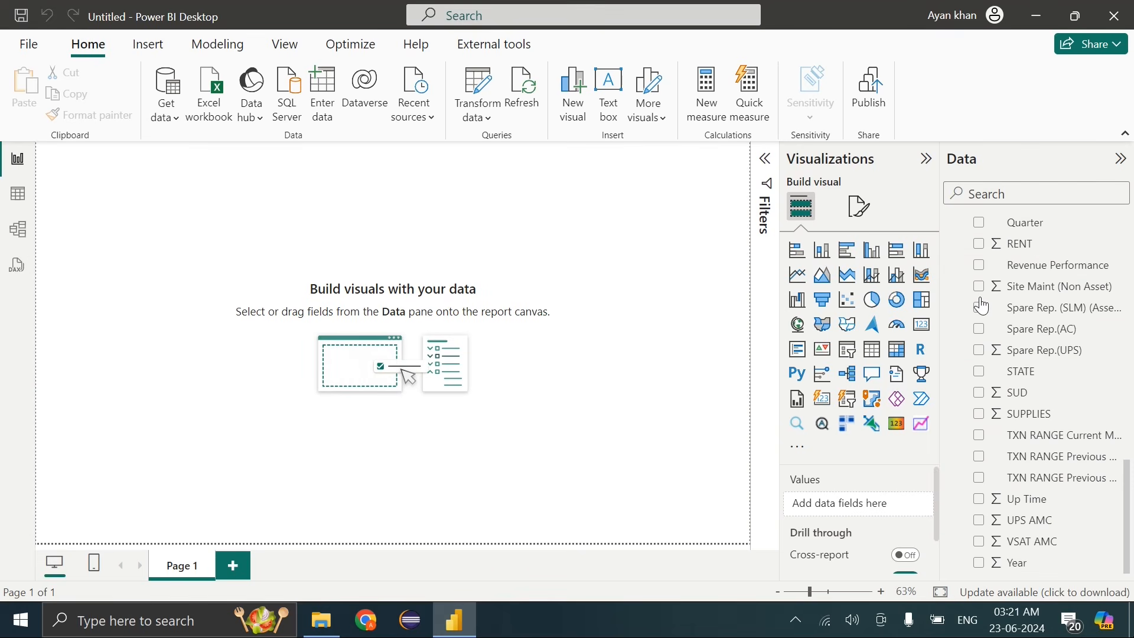
{"action": "scroll", "coordinate": [1019, 366], "scroll_direction": "up", "scroll_amount": 10}
{"action": "left_click", "coordinate": [960, 223]}
Show the Dataset table's rows in the table view and inspect its Year and Month columns
{"action": "left_click", "coordinate": [14, 188]}
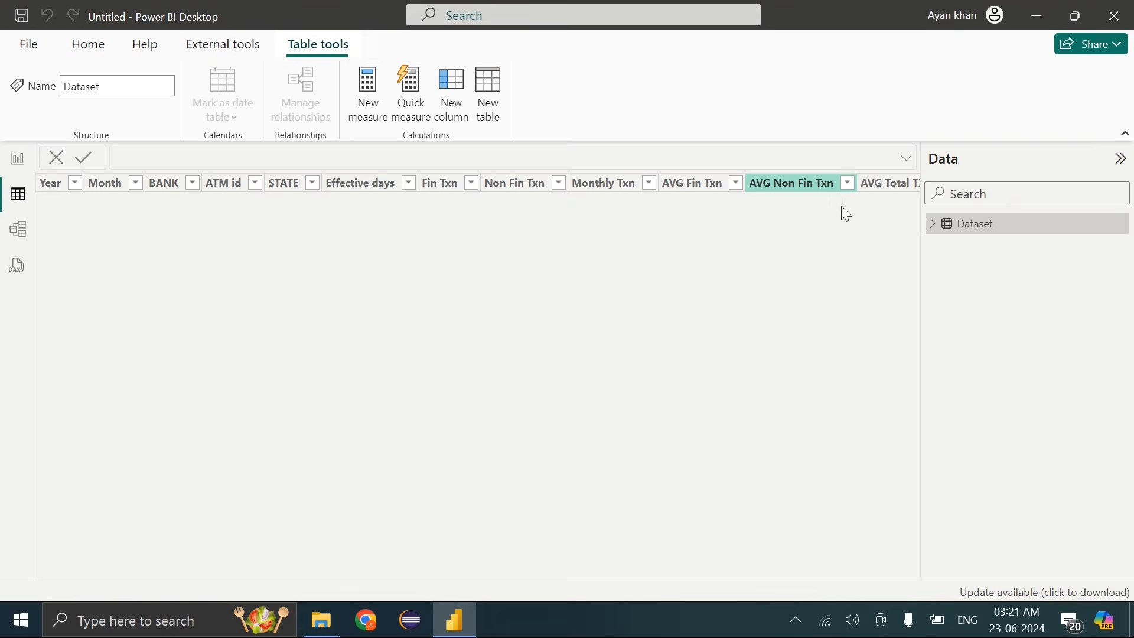
{"action": "left_click", "coordinate": [109, 187]}
{"action": "left_click", "coordinate": [43, 187]}
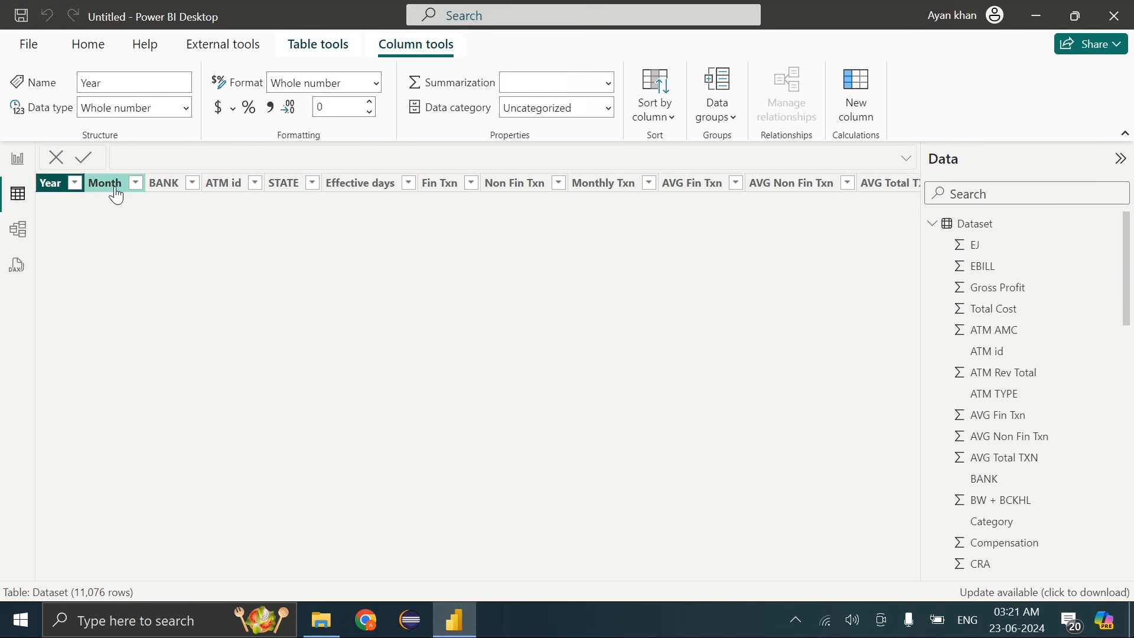
{"action": "left_click", "coordinate": [124, 184]}
{"action": "left_click", "coordinate": [167, 194]}
{"action": "left_click", "coordinate": [112, 185]}
{"action": "left_click", "coordinate": [40, 187]}
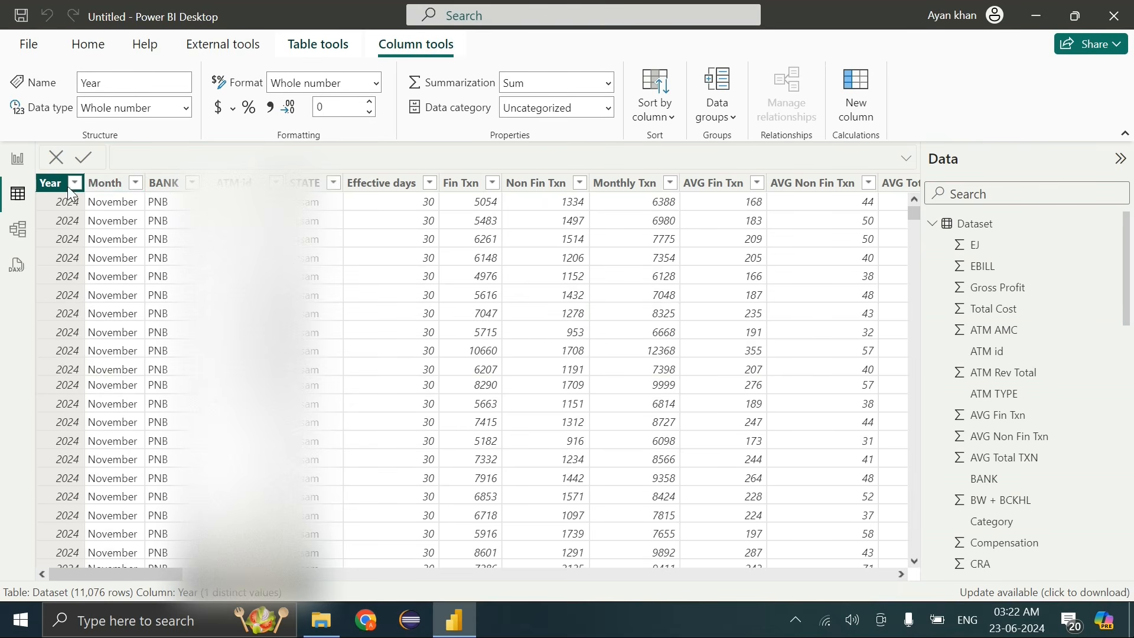
Add a new calculated column to the Dataset table and name it Short_Month
{"action": "left_click", "coordinate": [102, 189]}
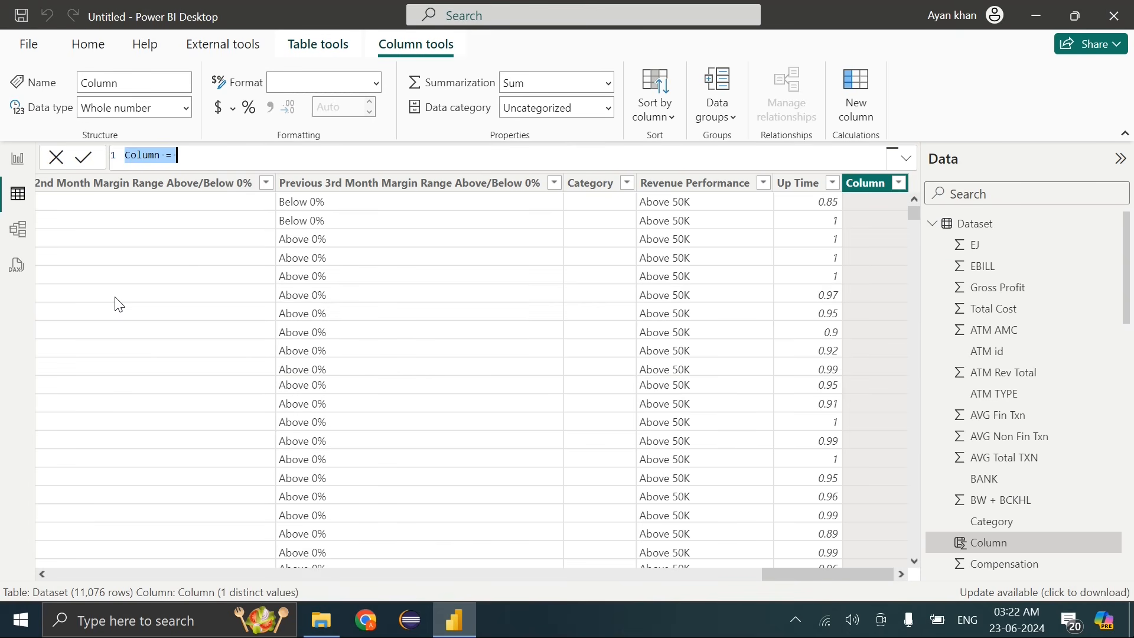
{"action": "type", "text": "Month"}
{"action": "key", "text": "BackSpace"}
{"action": "key", "text": "BackSpace"}
{"action": "key", "text": "BackSpace"}
{"action": "key", "text": "BackSpace"}
{"action": "key", "text": "BackSpace"}
{"action": "type", "text": "Shi"}
{"action": "key", "text": "BackSpace"}
{"action": "type", "text": "ort_Month"}
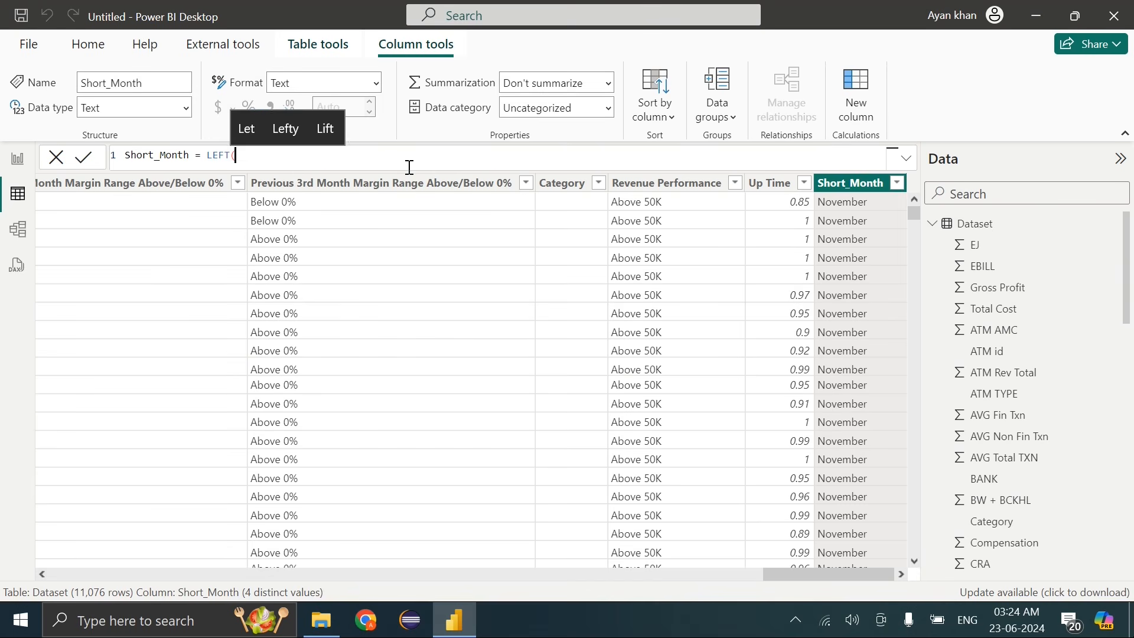
Define Short_Month as LEFT('Dataset'[Month],3) and check the column's distinct values
{"action": "type", "text": "("}
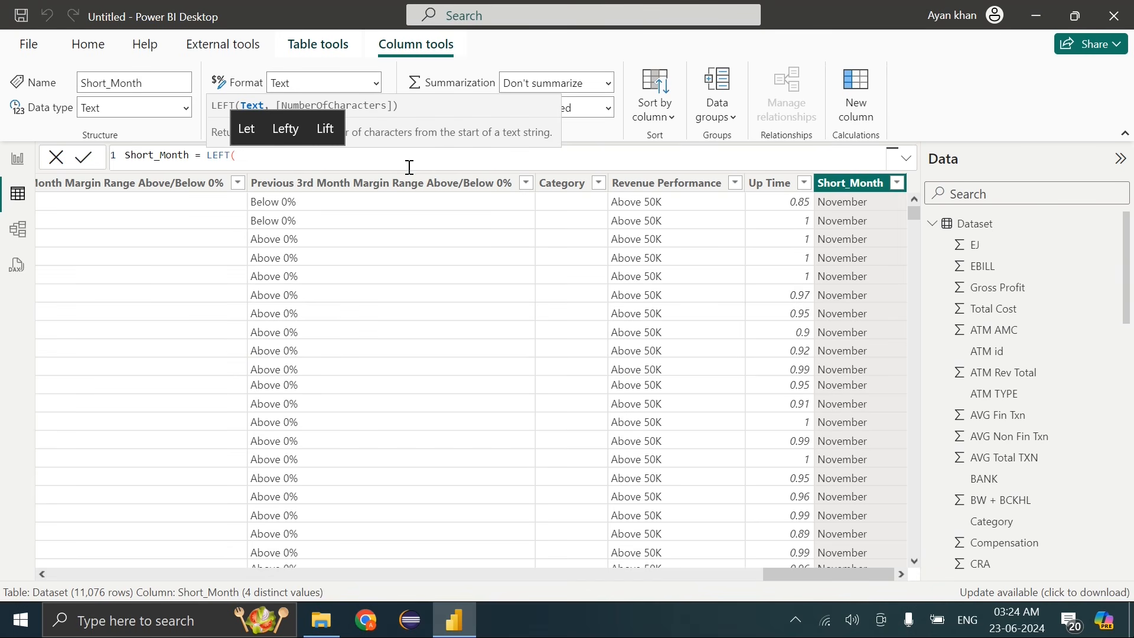
{"action": "type", "text": "Mont"}
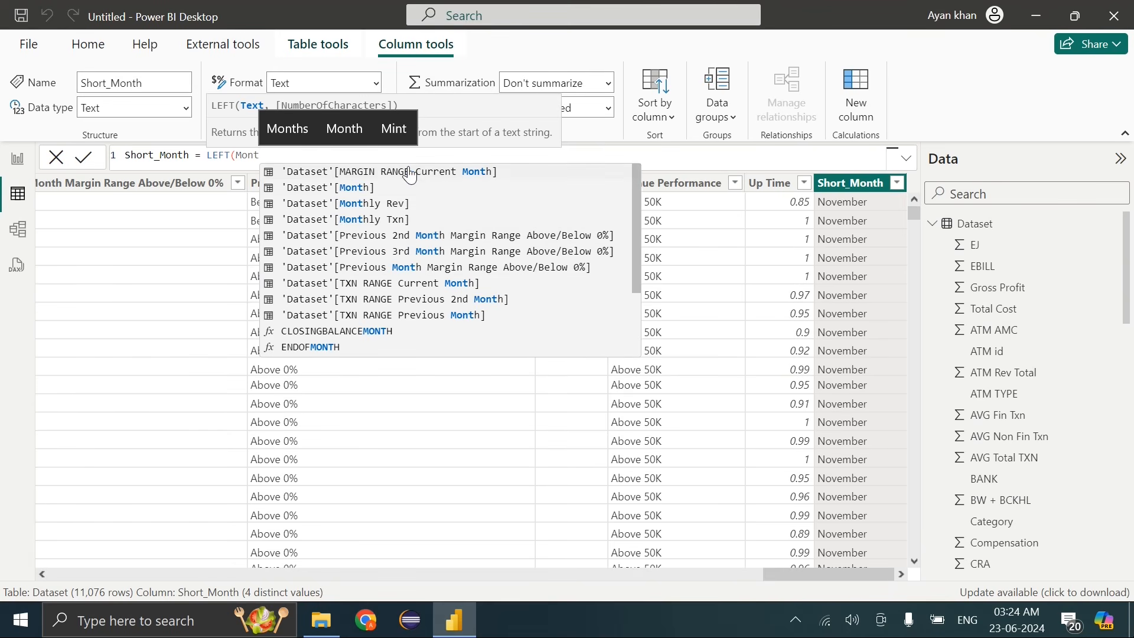
{"action": "left_click", "coordinate": [340, 188]}
{"action": "type", "text": ")"}
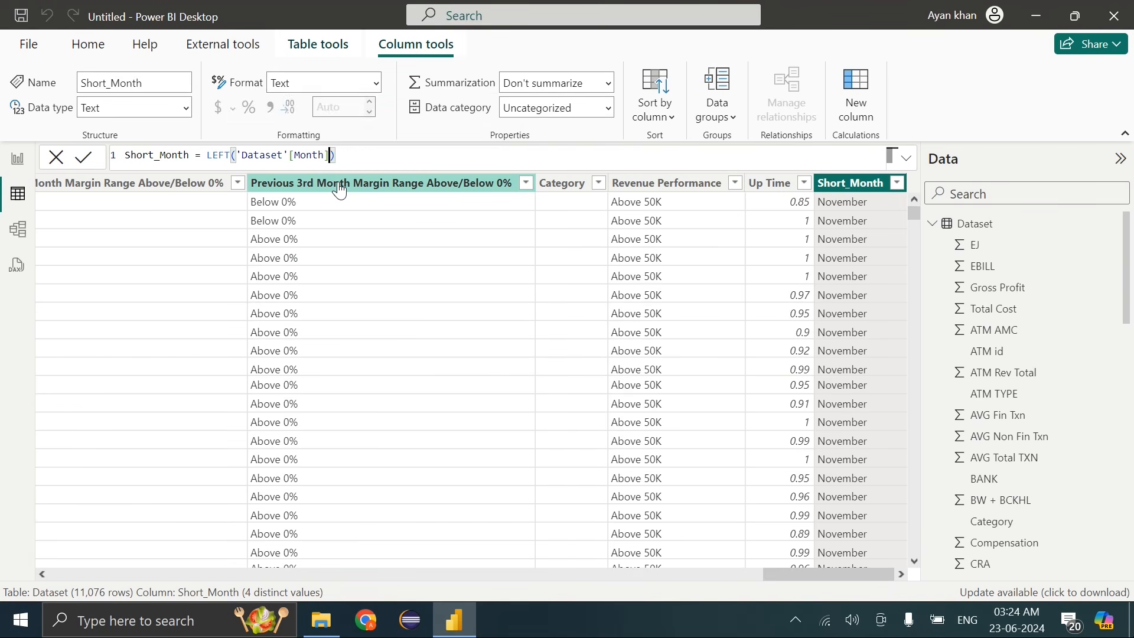
{"action": "type", "text": ",3"}
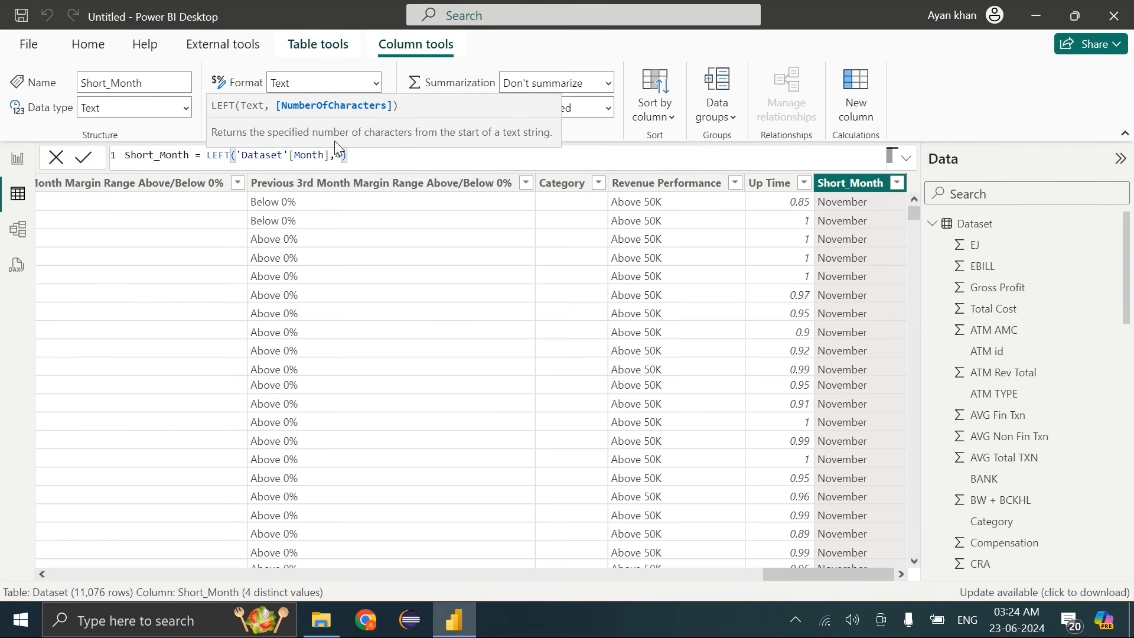
{"action": "type", "text": "4"}
{"action": "double_click", "coordinate": [335, 156]}
{"action": "left_click", "coordinate": [283, 156]}
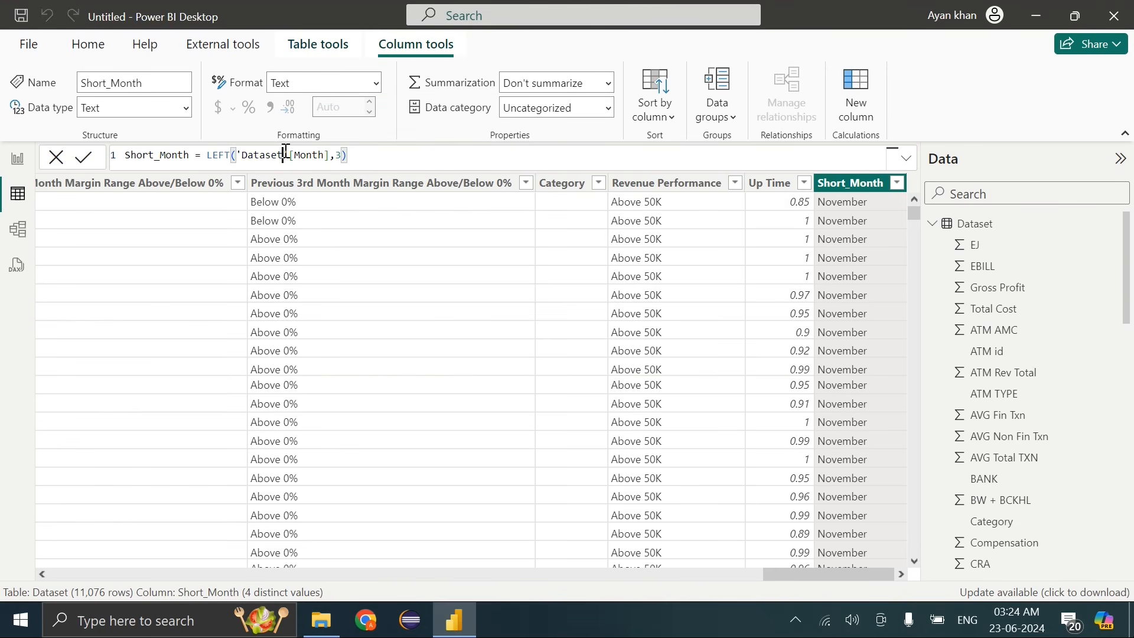
{"action": "left_click", "coordinate": [84, 157]}
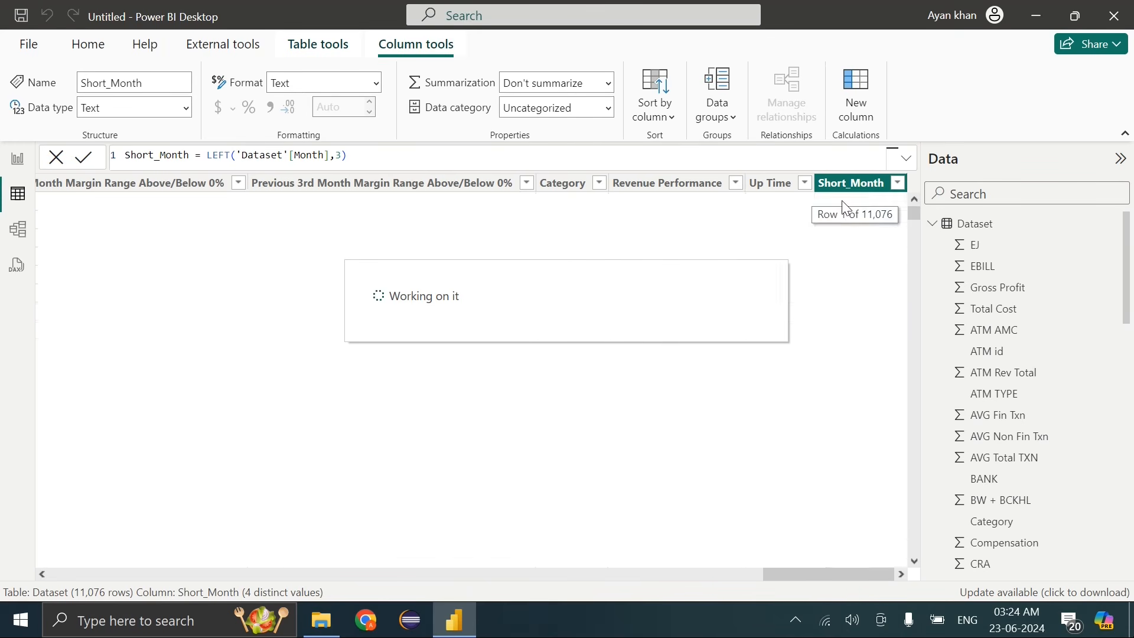
{"action": "left_click", "coordinate": [897, 185]}
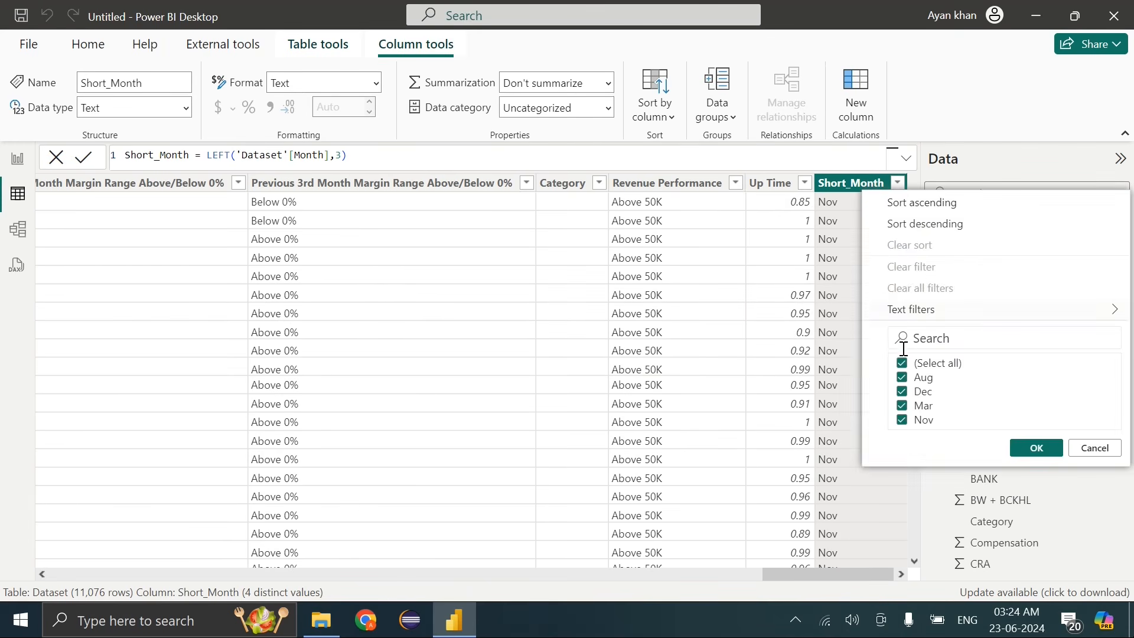
{"action": "left_click", "coordinate": [1107, 449]}
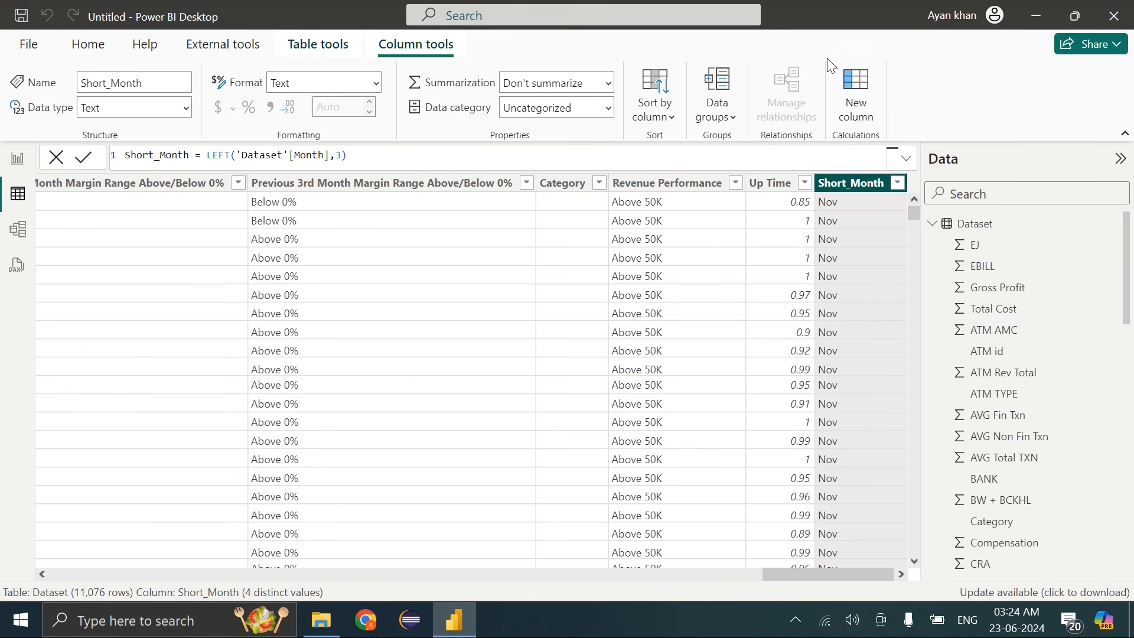
Add a calculated column named Month-yr to the Dataset table and begin its formula with 'Dataset'[Short_Month]&"-"
{"action": "left_click", "coordinate": [860, 108]}
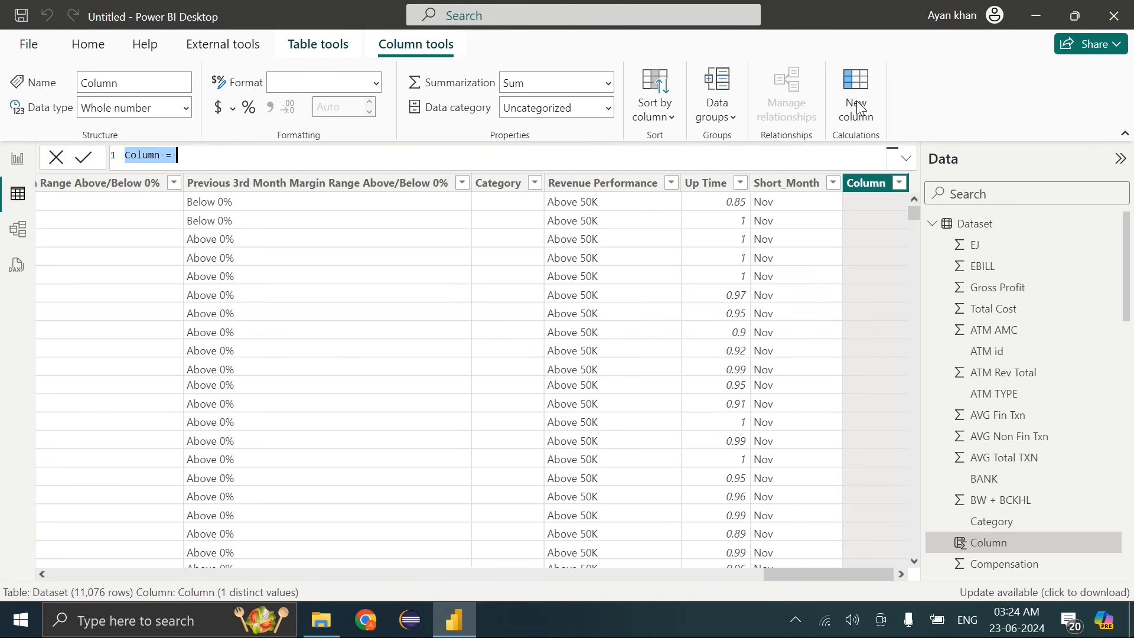
{"action": "key", "text": "BackSpace"}
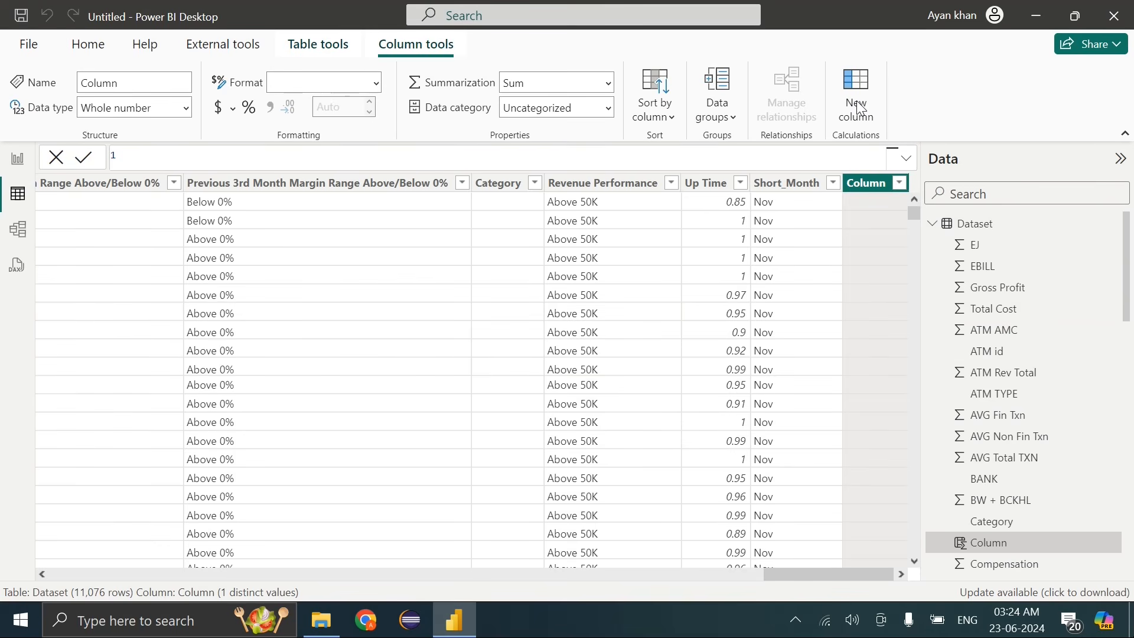
{"action": "type", "text": "Month-yr"}
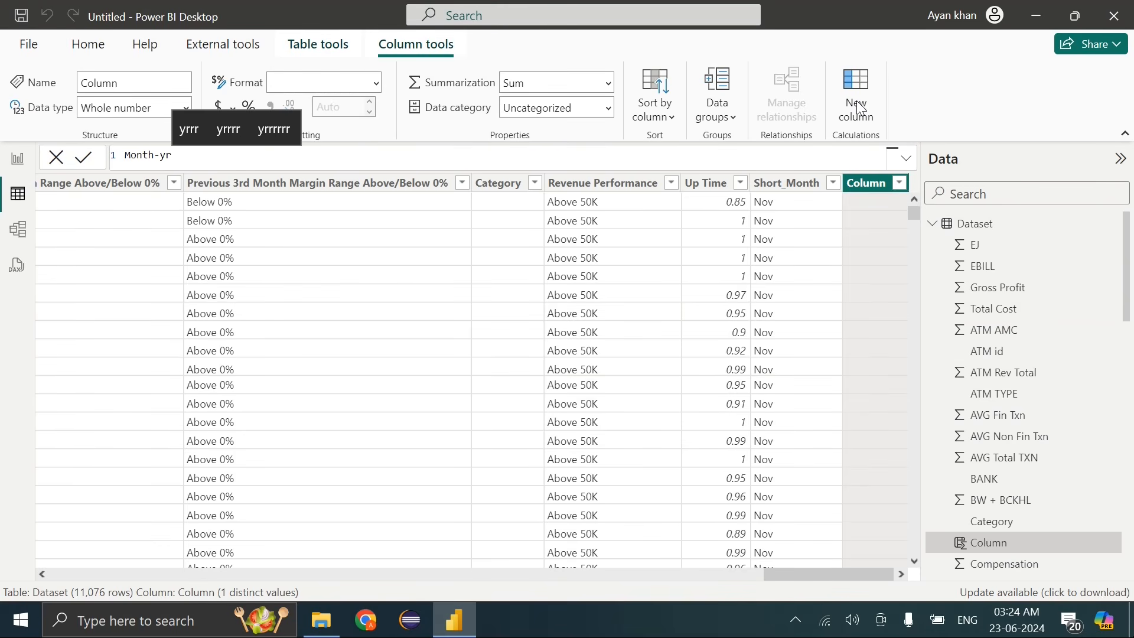
{"action": "type", "text": "="}
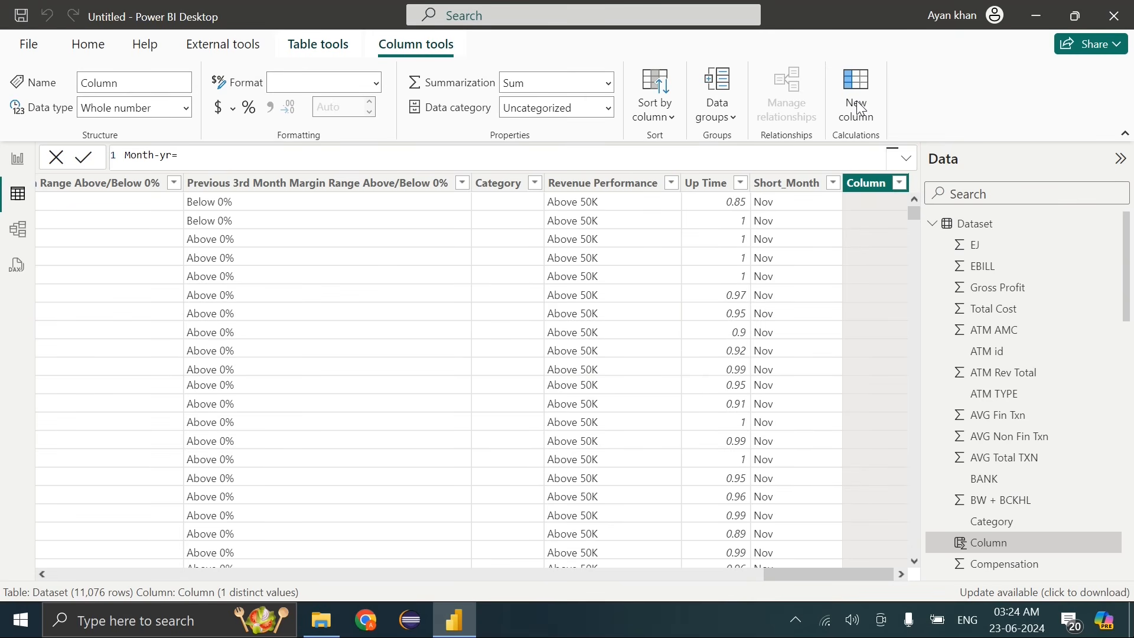
{"action": "type", "text": " short"}
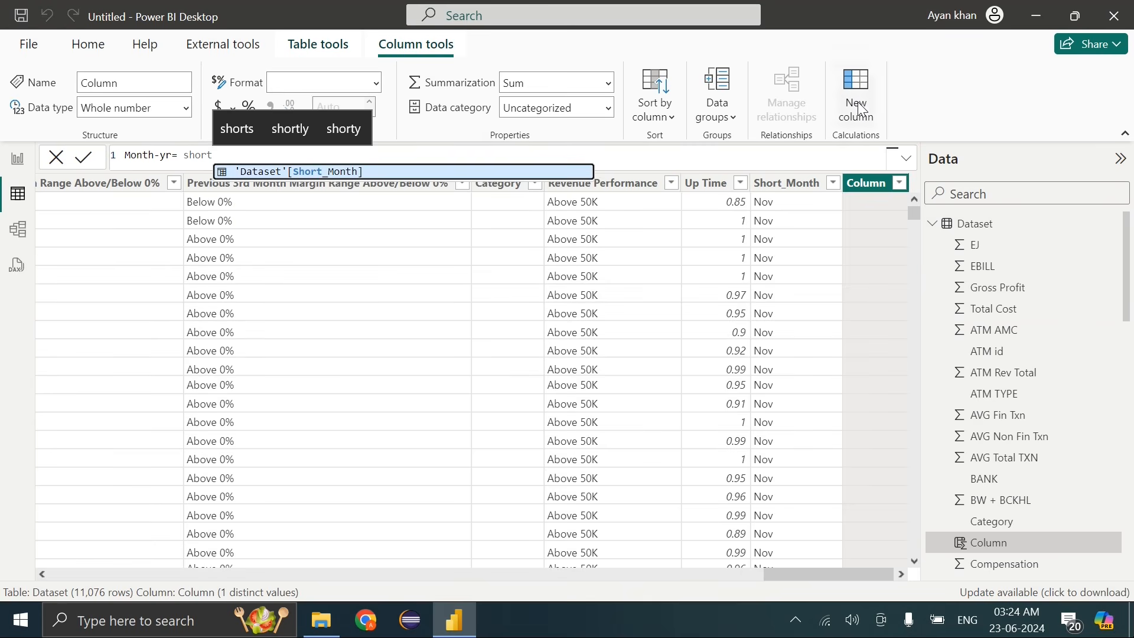
{"action": "left_click", "coordinate": [384, 170]}
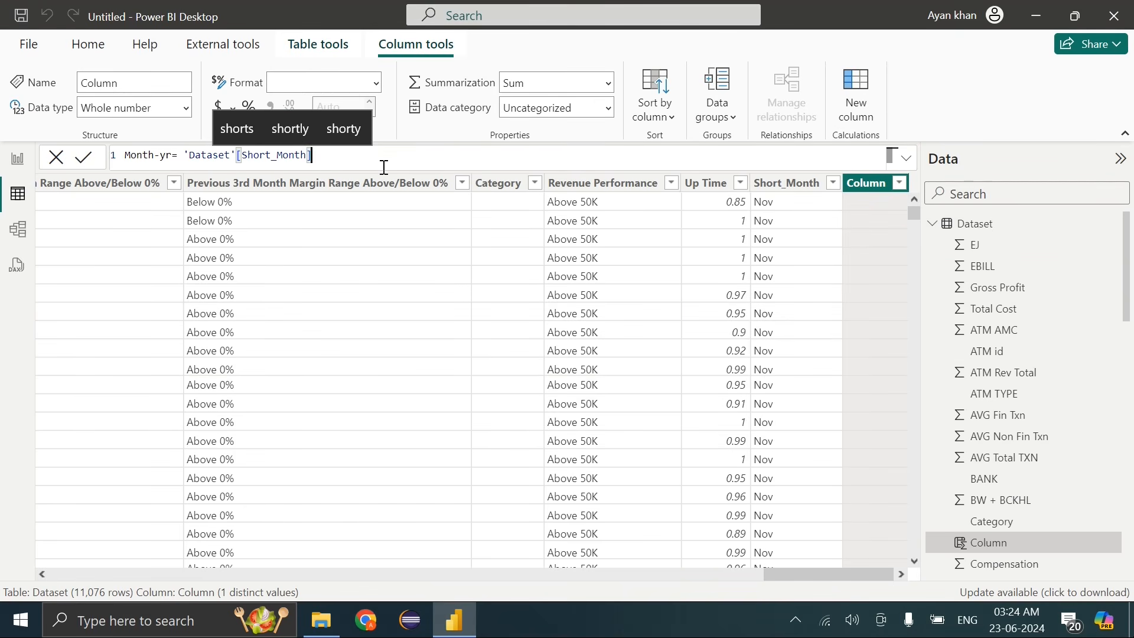
{"action": "type", "text": "&"}
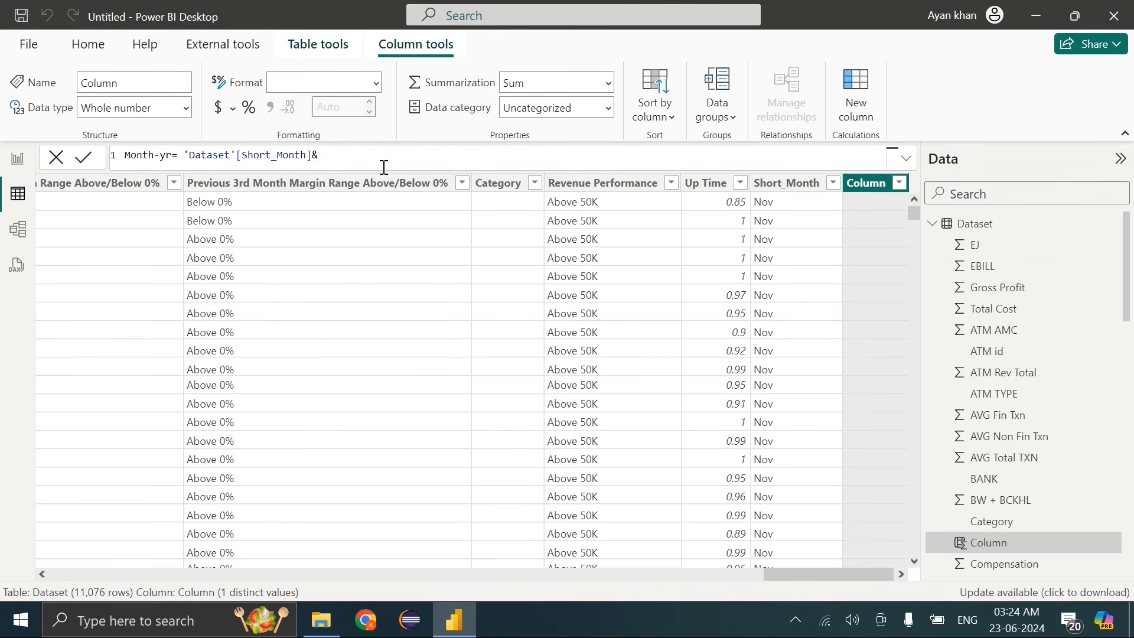
{"action": "type", "text": "\"\""}
{"action": "type", "text": "-"}
{"action": "left_click", "coordinate": [376, 155]}
Complete the Month-yr formula by appending &RIGHT('Dataset'[Year],2) and commit it
{"action": "type", "text": "&Right"}
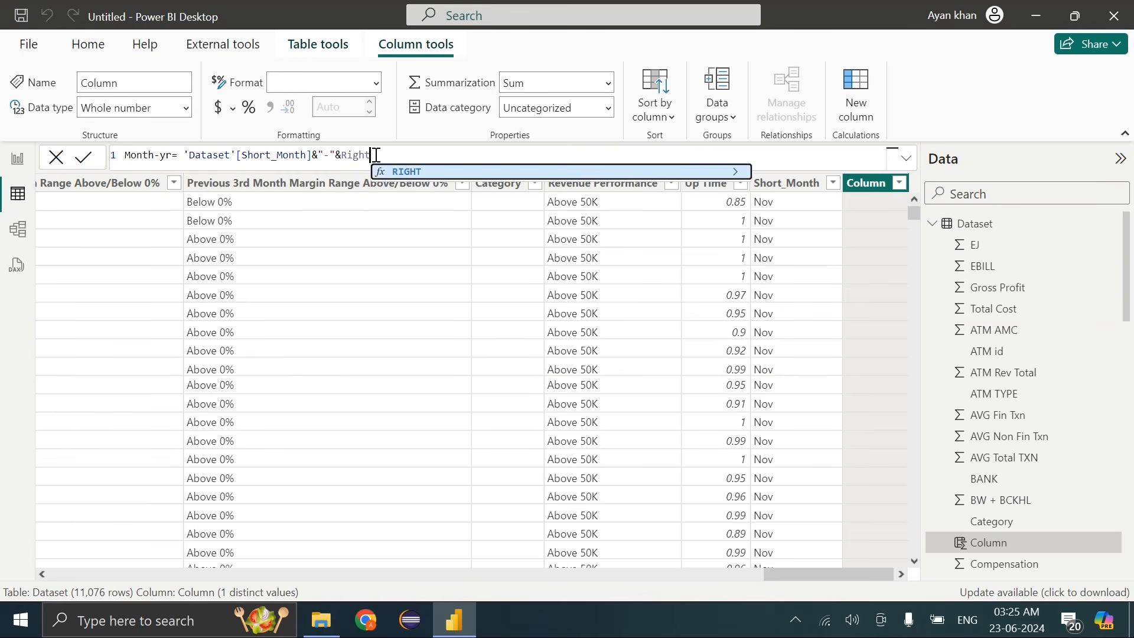
{"action": "key", "text": "Tab"}
{"action": "left_click_drag", "start_coordinate": [823, 576], "coordinate": [826, 575]}
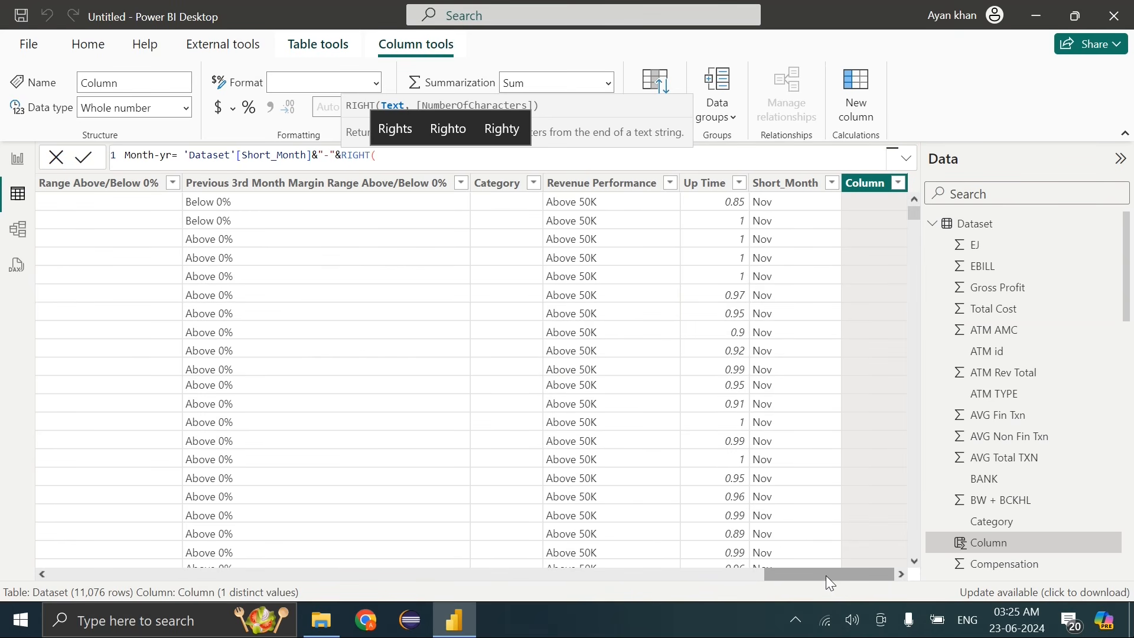
{"action": "type", "text": "Yea"}
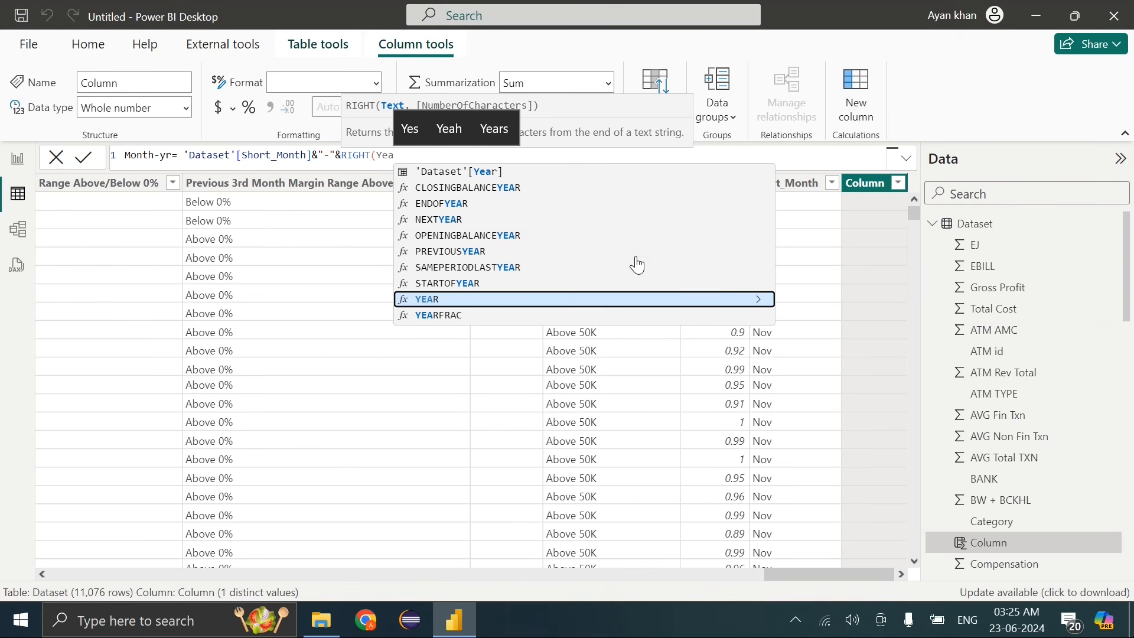
{"action": "left_click", "coordinate": [506, 172]}
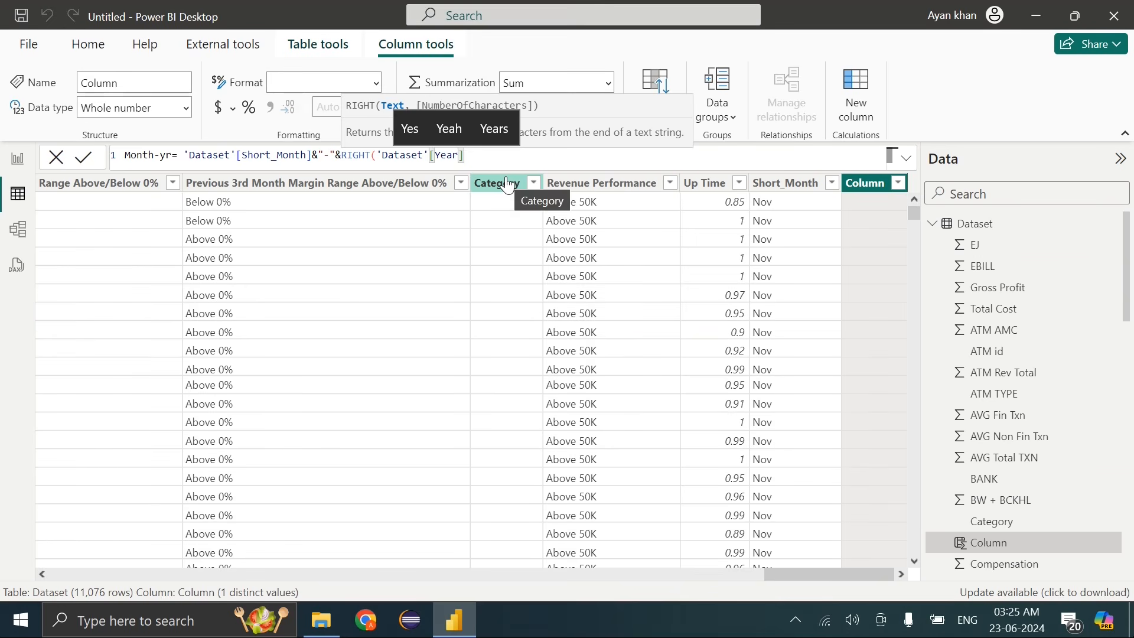
{"action": "type", "text": ")"}
{"action": "left_click", "coordinate": [463, 156]}
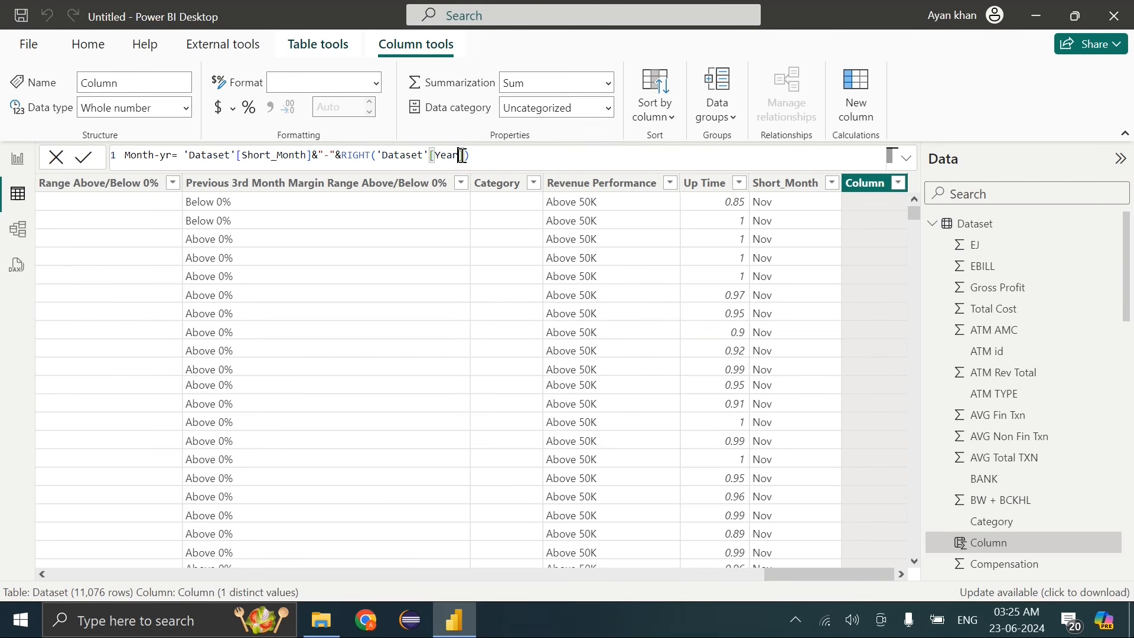
{"action": "left_click_drag", "start_coordinate": [464, 155], "coordinate": [471, 163]}
{"action": "key", "text": "Left"}
{"action": "type", "text": ","}
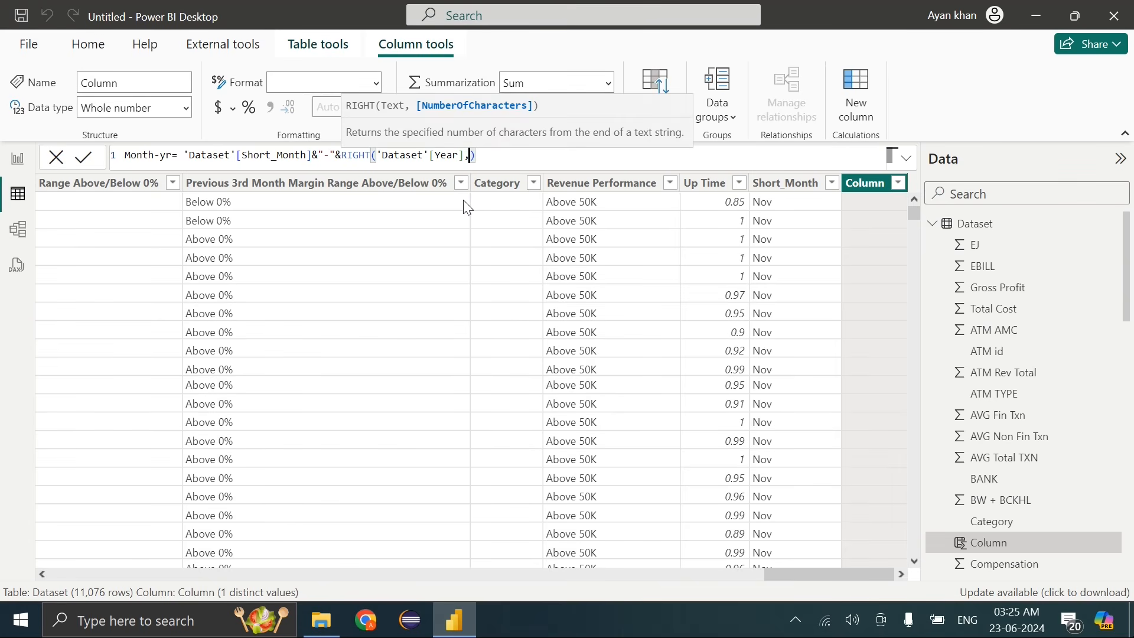
{"action": "type", "text": "2"}
{"action": "key", "text": "Right"}
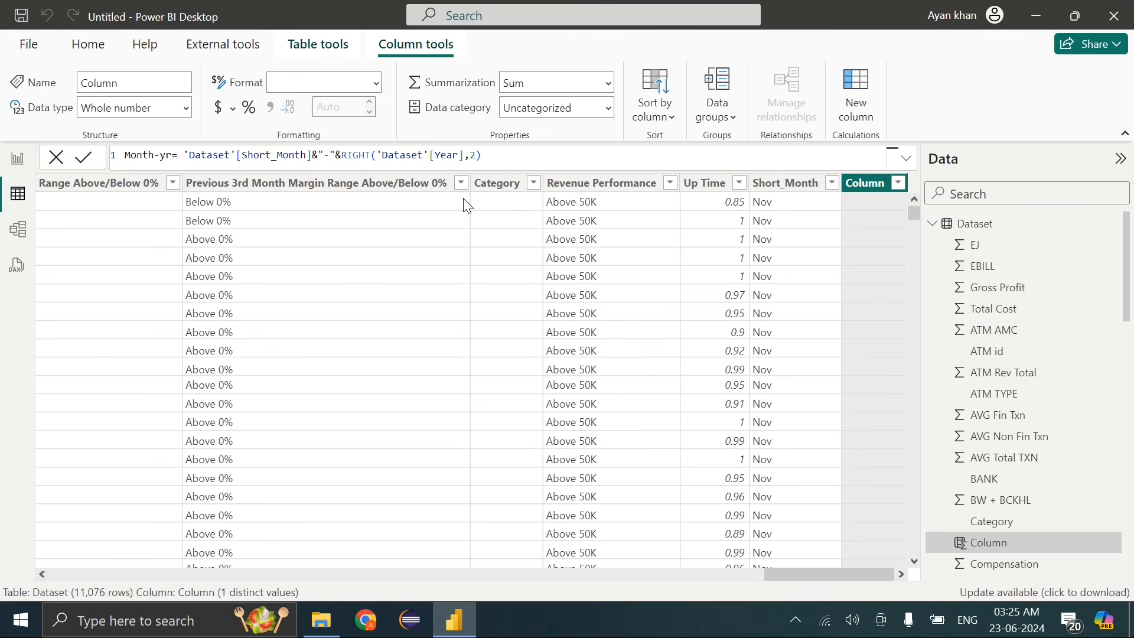
{"action": "key", "text": "Return"}
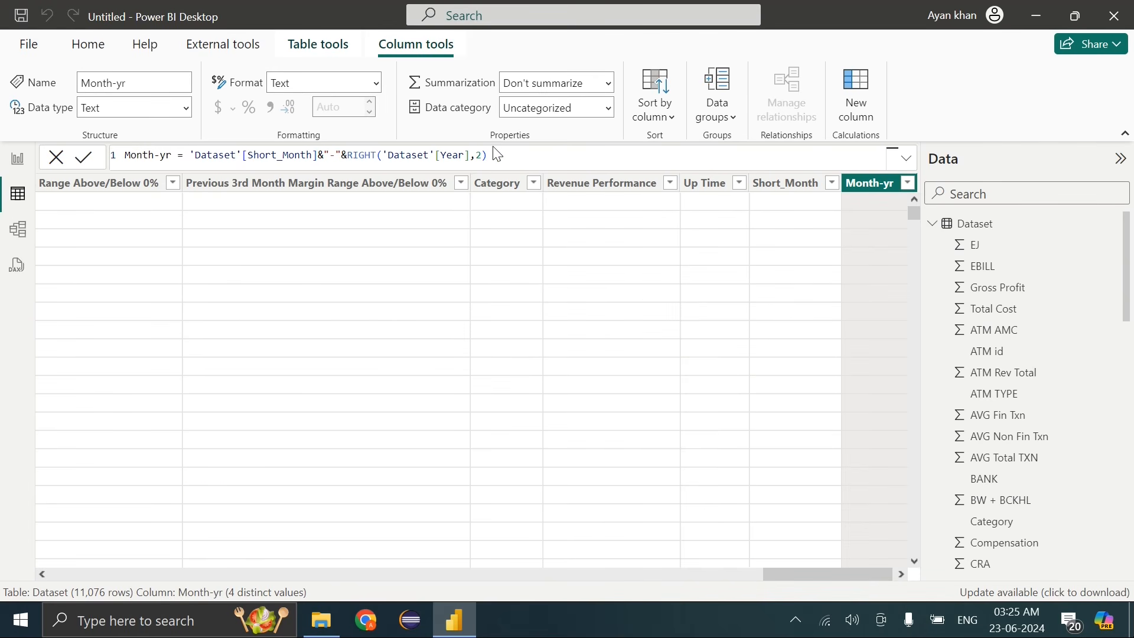
Check the distinct values of the Month-yr column and compare it with the Short_Month column
{"action": "left_click", "coordinate": [511, 161]}
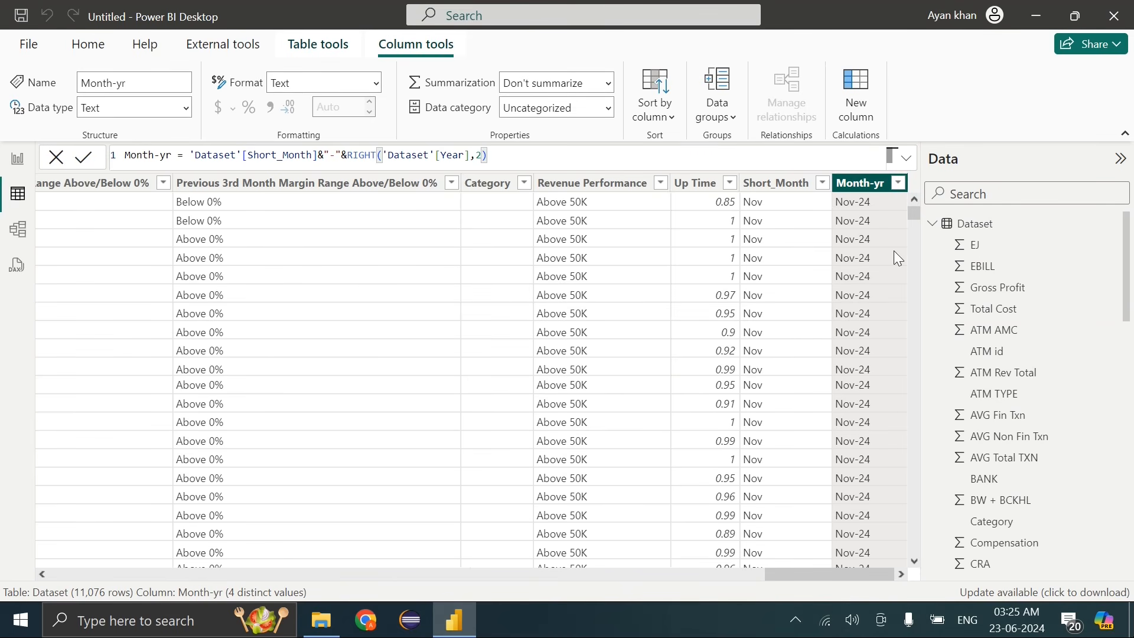
{"action": "left_click", "coordinate": [898, 184]}
{"action": "left_click", "coordinate": [1094, 447]}
{"action": "left_click", "coordinate": [781, 183]}
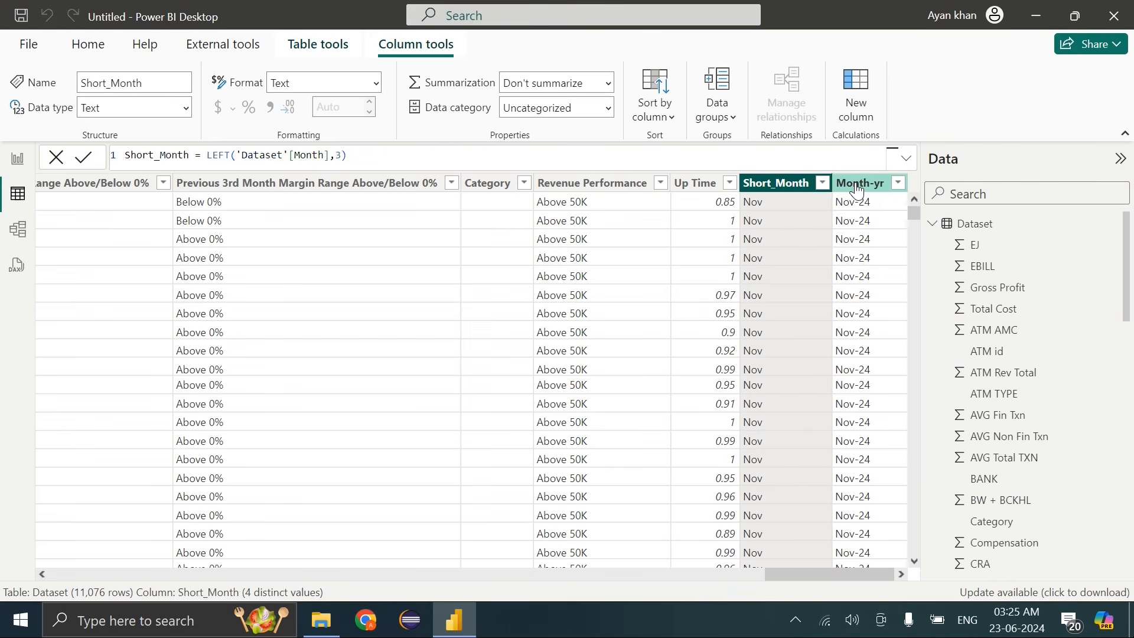
{"action": "left_click", "coordinate": [861, 183]}
{"action": "left_click_drag", "start_coordinate": [818, 579], "coordinate": [33, 539]}
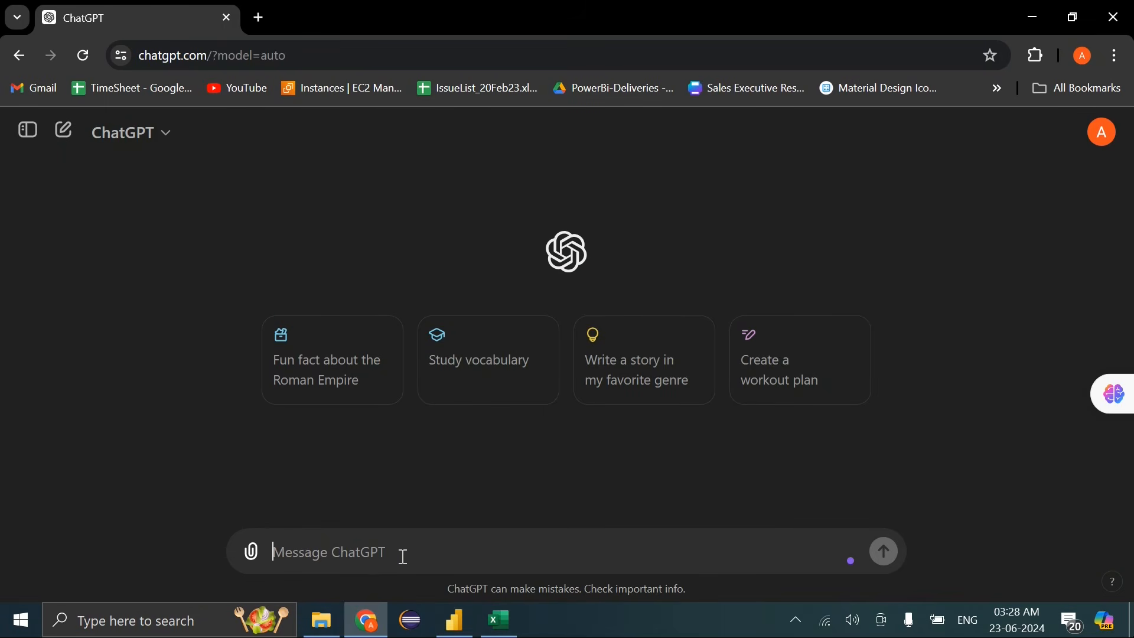
Write a ChatGPT prompt asking for the columns' full names, with column names in brackets, to visualize the data's insights in Power BI
{"action": "type", "text": "These are all my columns about which I don't know much, and I need to visualize this data in Power BI to show insights. I need the column names in brackets and the full names of the columns."}
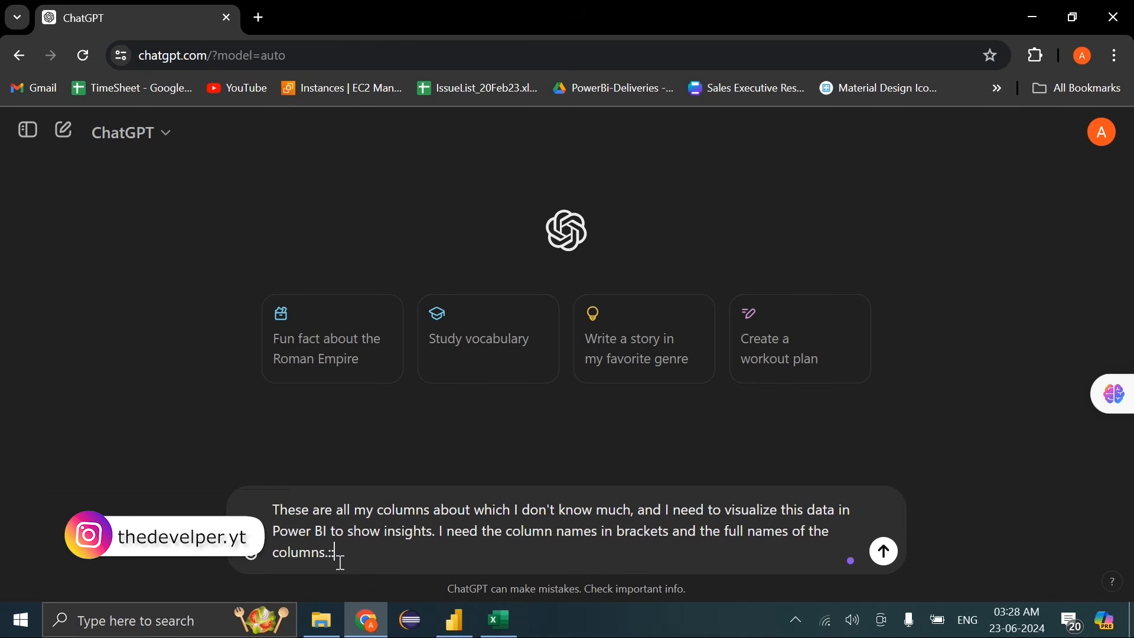
{"action": "key", "text": "shift+Return"}
{"action": "key", "text": "shift+Return"}
{"action": "key", "text": "shift+Return"}
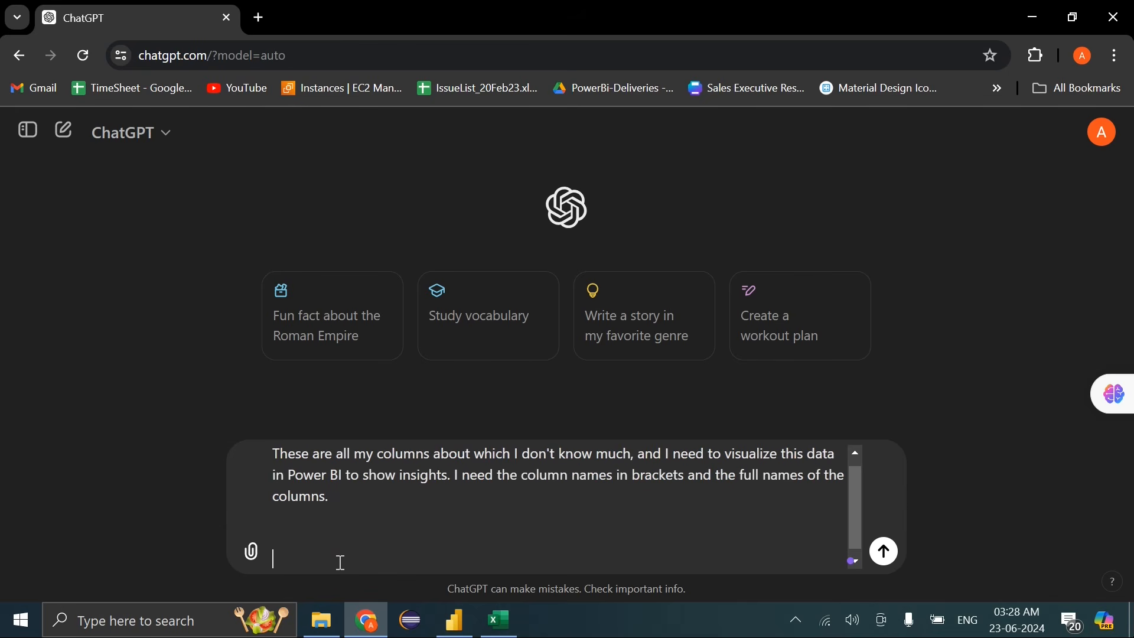
Switch to the PNB P&L (1).xlsx workbook in Excel, enable editing and copy the entire header row
{"action": "left_click", "coordinate": [499, 621]}
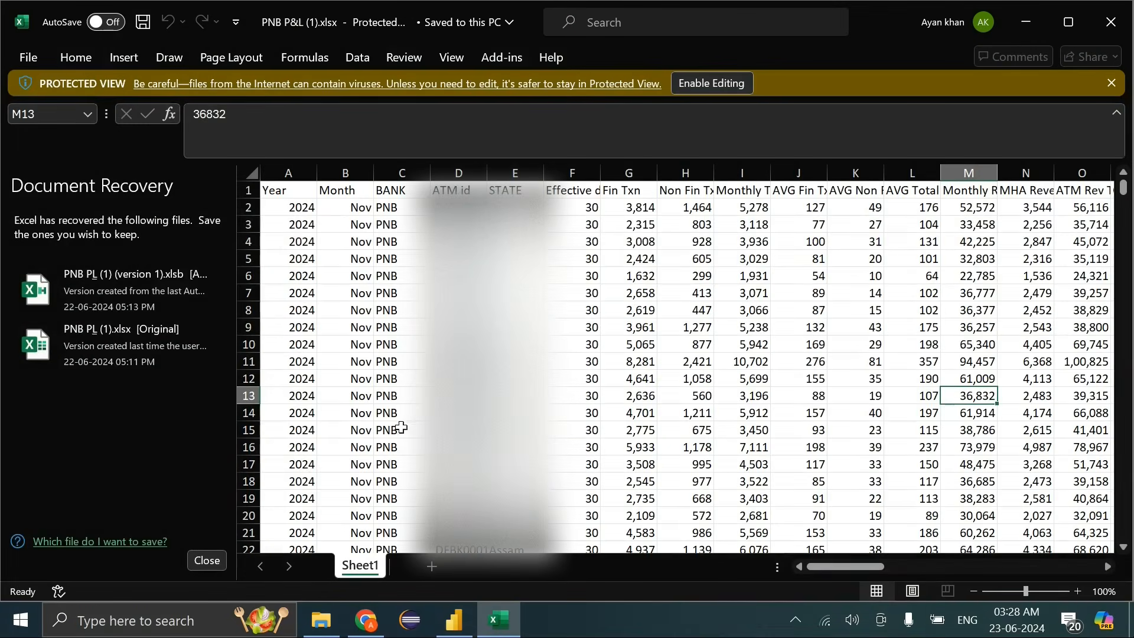
{"action": "left_click", "coordinate": [702, 83]}
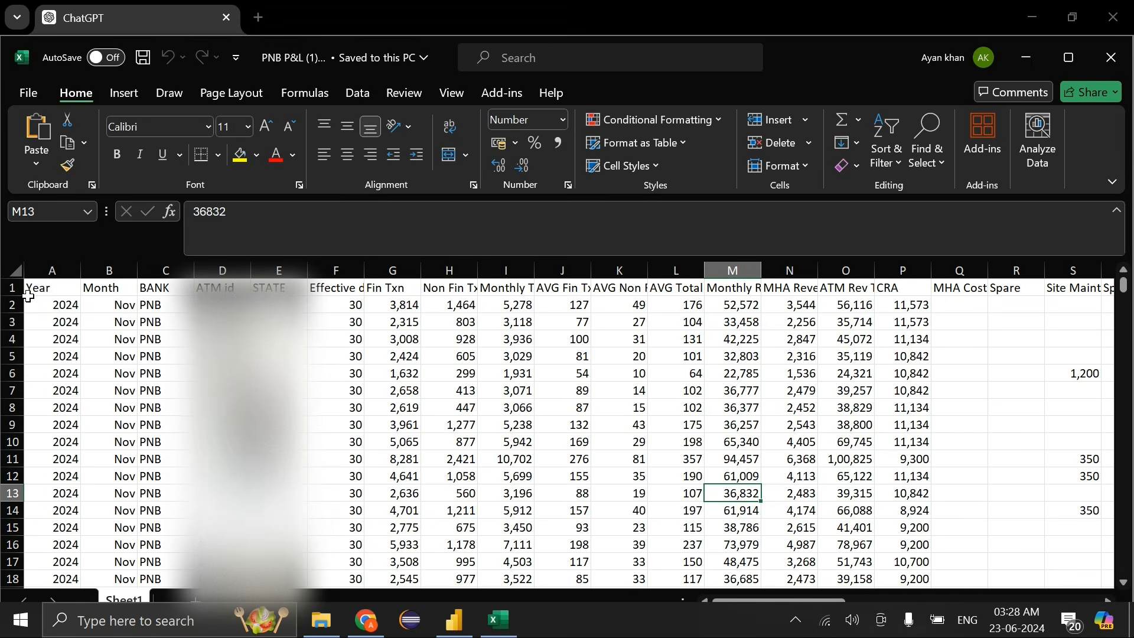
{"action": "left_click_drag", "start_coordinate": [39, 288], "coordinate": [222, 288]}
{"action": "left_click", "coordinate": [12, 287]}
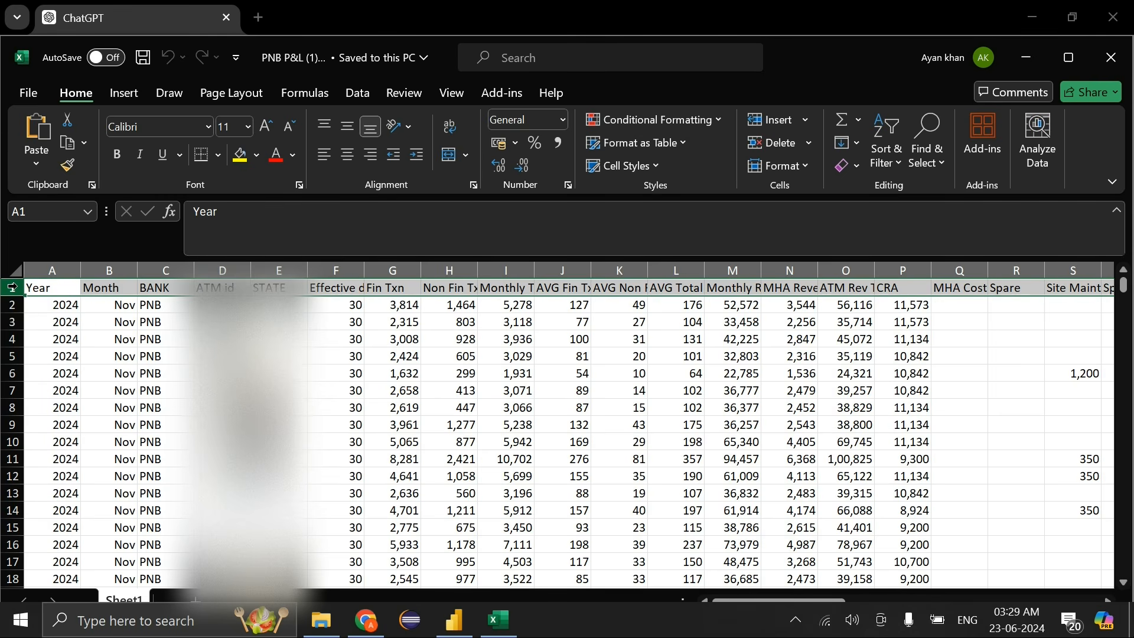
{"action": "key", "text": "ctrl+c"}
Switch back to ChatGPT, paste the copied column headers below the prompt text and send the message
{"action": "left_click", "coordinate": [366, 619]}
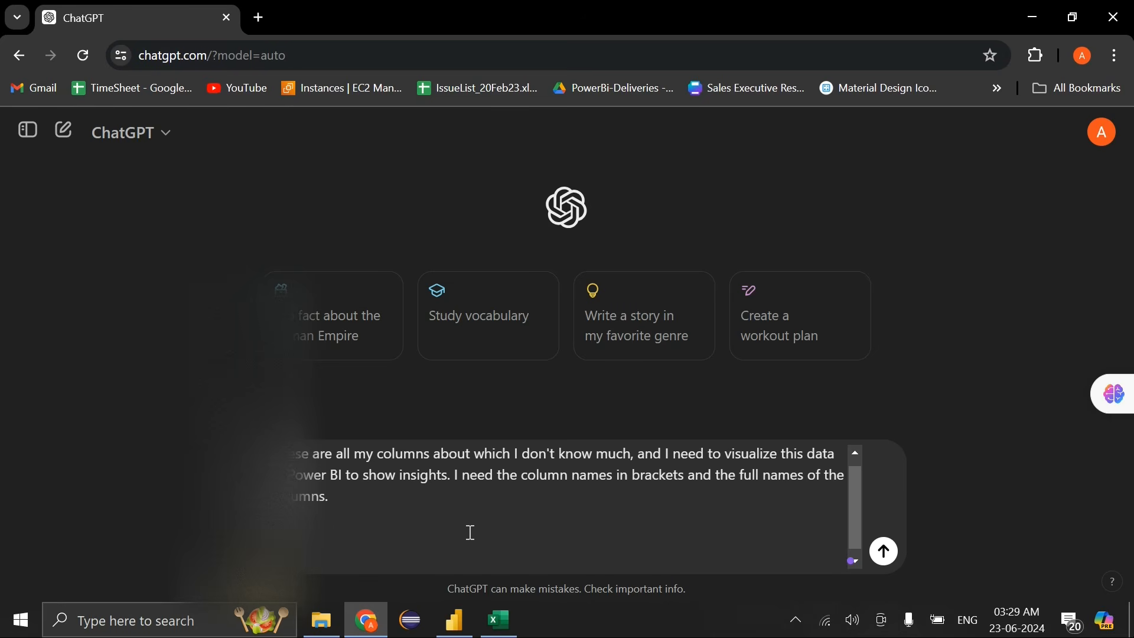
{"action": "key", "text": "ctrl+v"}
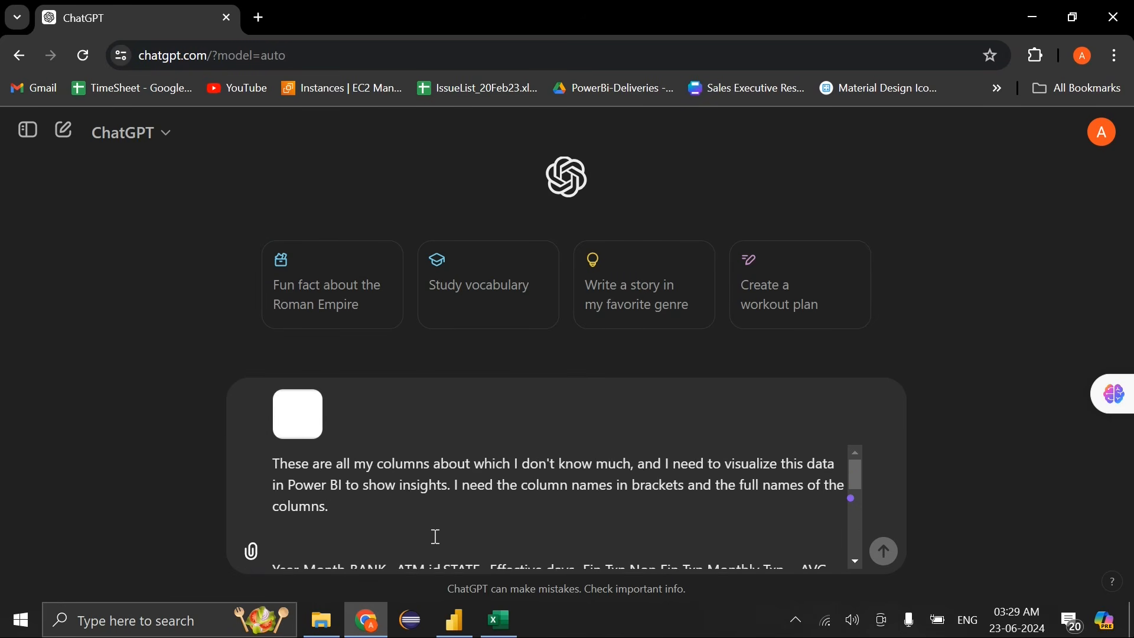
{"action": "scroll", "coordinate": [436, 536], "scroll_direction": "down", "scroll_amount": 2}
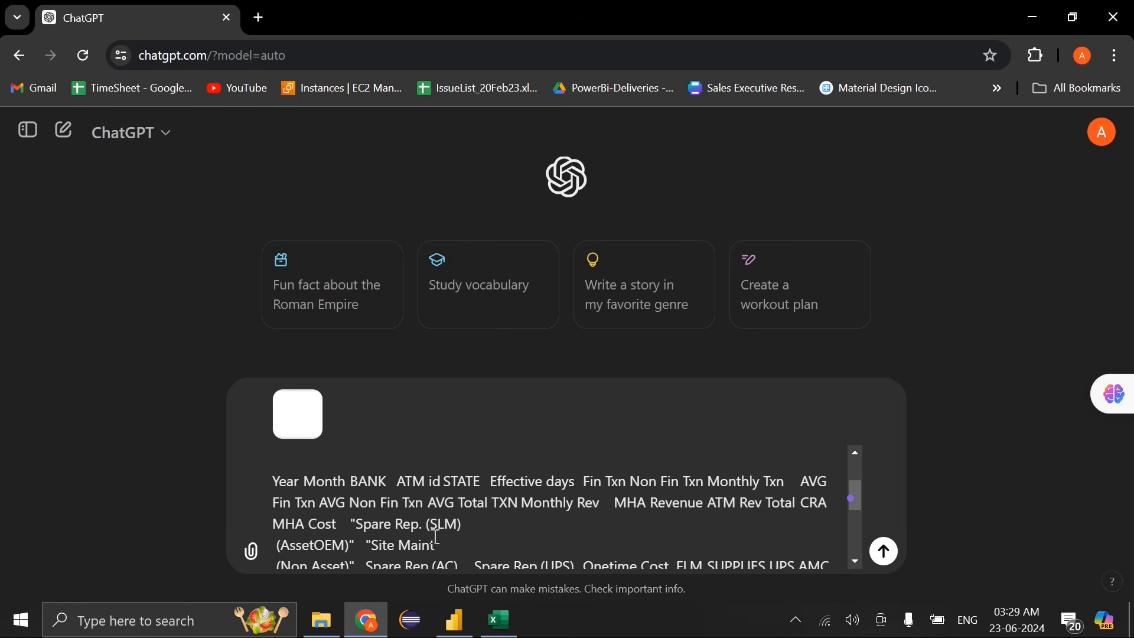
{"action": "scroll", "coordinate": [435, 535], "scroll_direction": "down", "scroll_amount": 3}
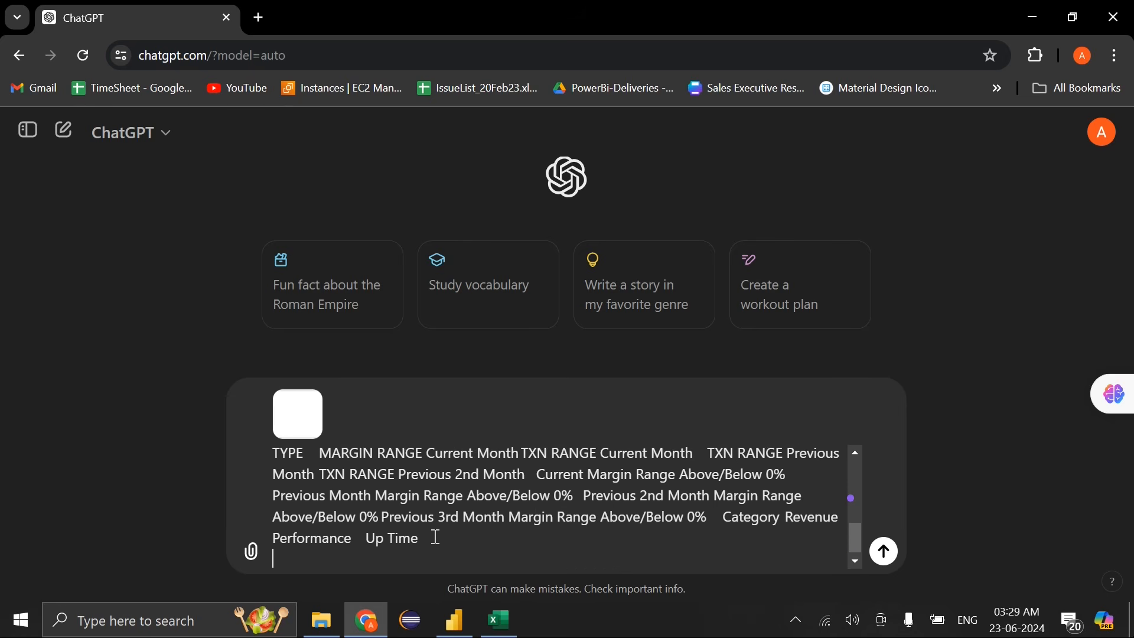
{"action": "key", "text": "ctrl+Home"}
{"action": "key", "text": "ctrl+v"}
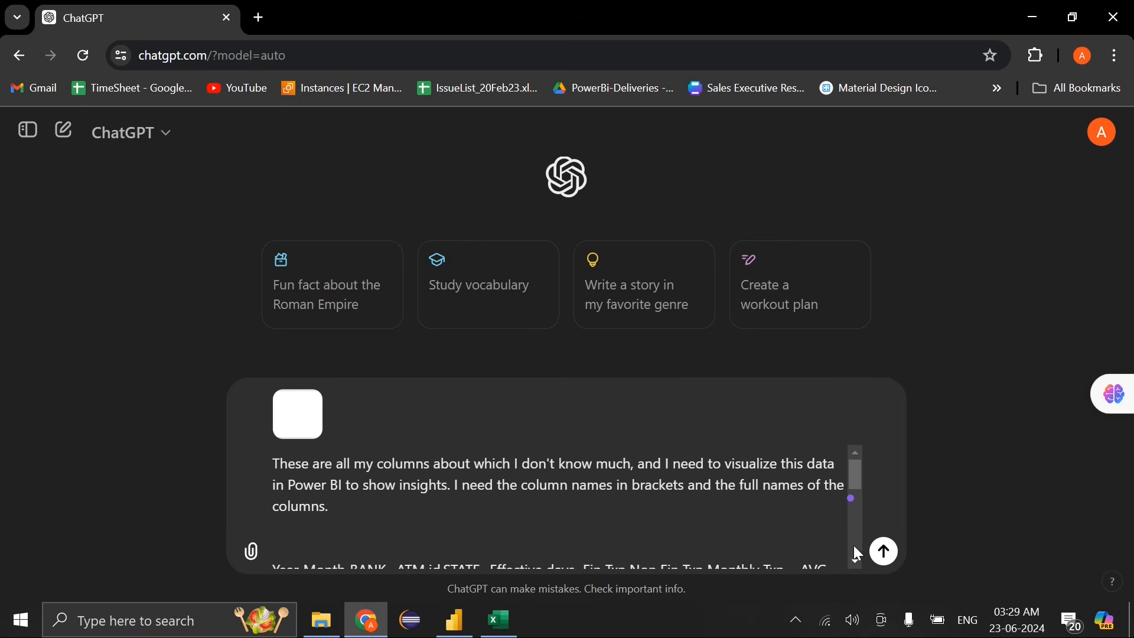
{"action": "left_click", "coordinate": [886, 552]}
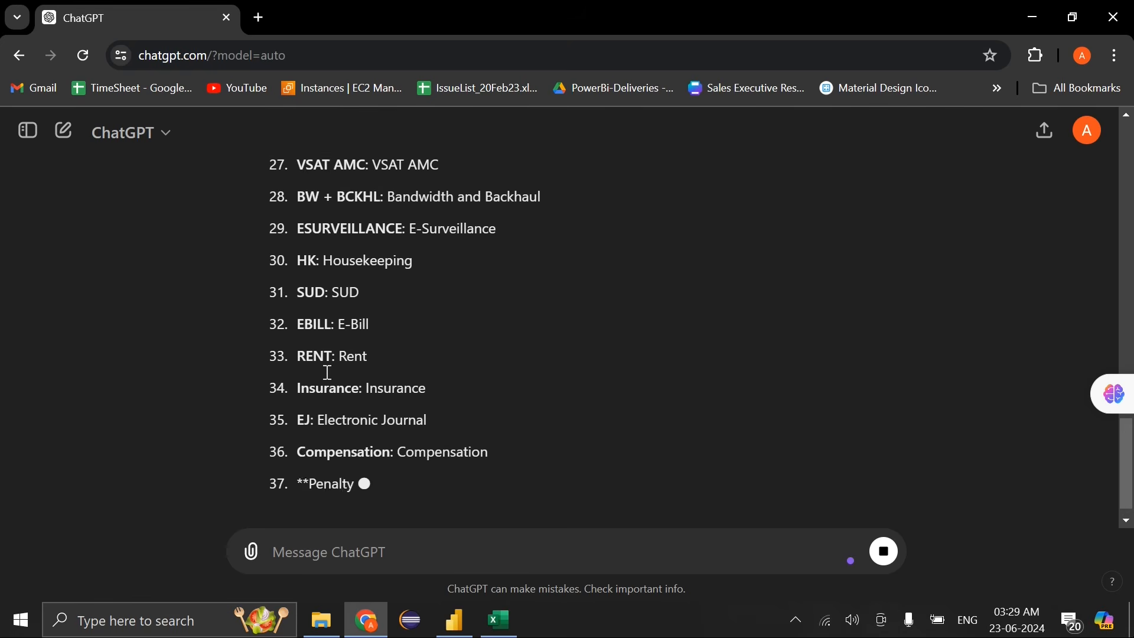
Examine the full column names in ChatGPT's reply, including the revenue, spare repair, AMC and other cost columns
{"action": "scroll", "coordinate": [328, 374], "scroll_direction": "up", "scroll_amount": 8}
{"action": "scroll", "coordinate": [330, 378], "scroll_direction": "down", "scroll_amount": 2}
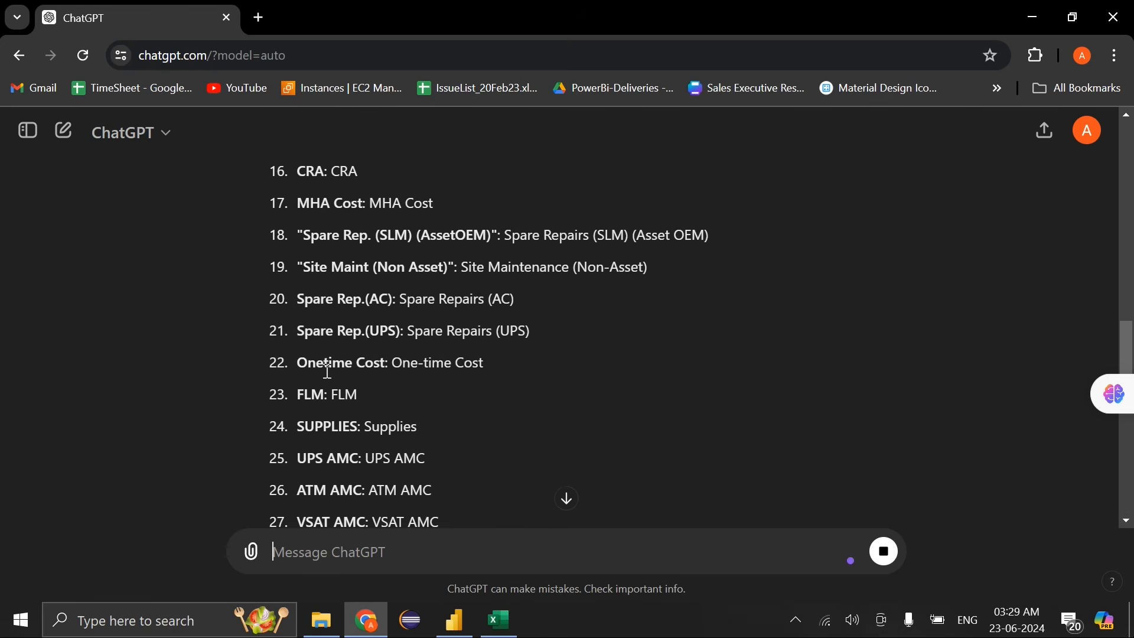
{"action": "scroll", "coordinate": [327, 463], "scroll_direction": "down", "scroll_amount": 3}
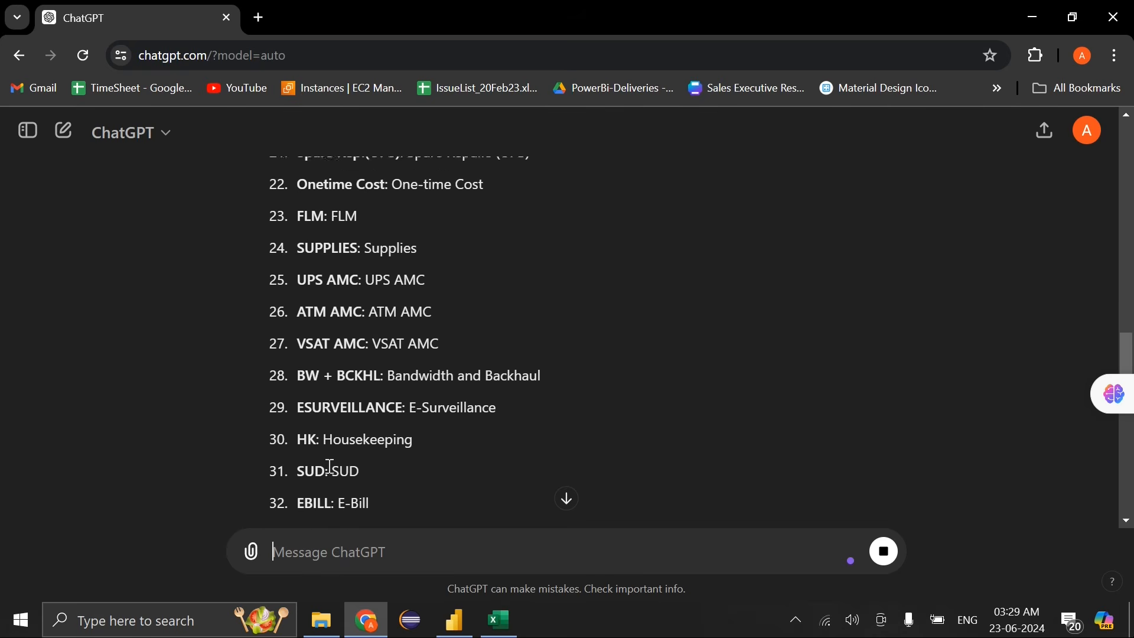
{"action": "scroll", "coordinate": [330, 466], "scroll_direction": "down", "scroll_amount": 2}
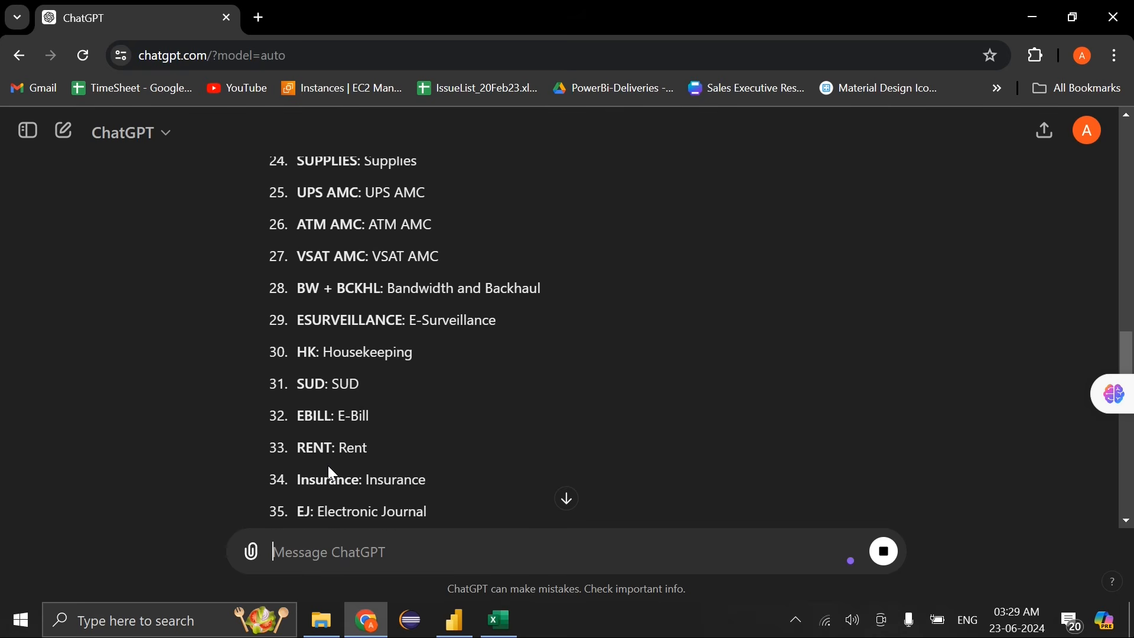
{"action": "scroll", "coordinate": [329, 470], "scroll_direction": "up", "scroll_amount": 2}
{"action": "left_click_drag", "start_coordinate": [435, 273], "coordinate": [481, 299]}
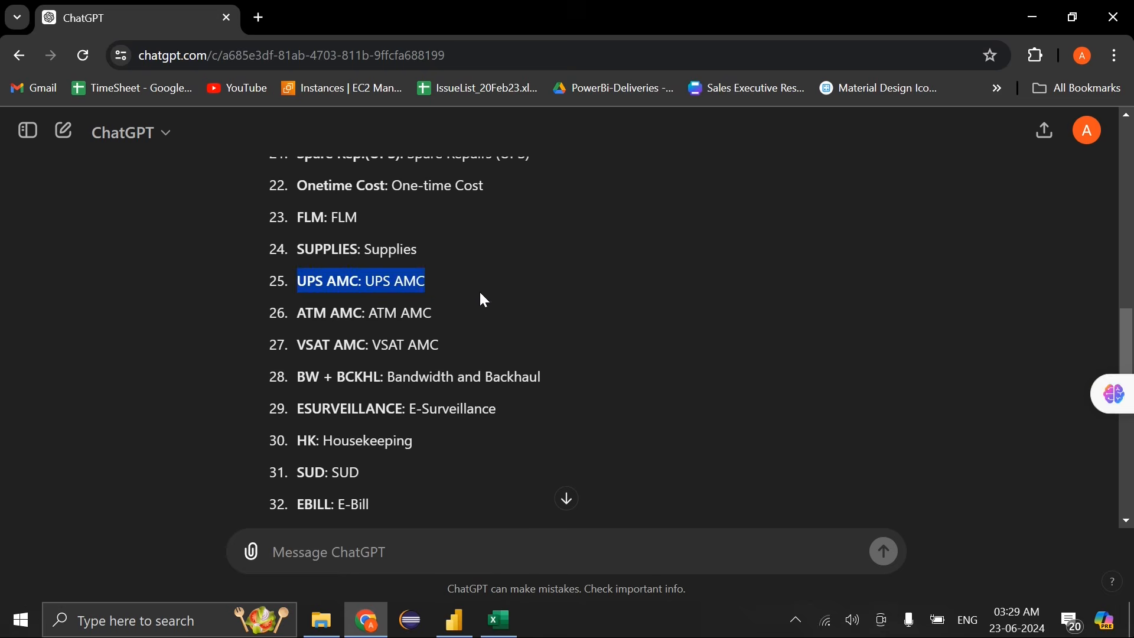
{"action": "scroll", "coordinate": [453, 273], "scroll_direction": "up", "scroll_amount": 5}
{"action": "scroll", "coordinate": [444, 278], "scroll_direction": "down", "scroll_amount": 1}
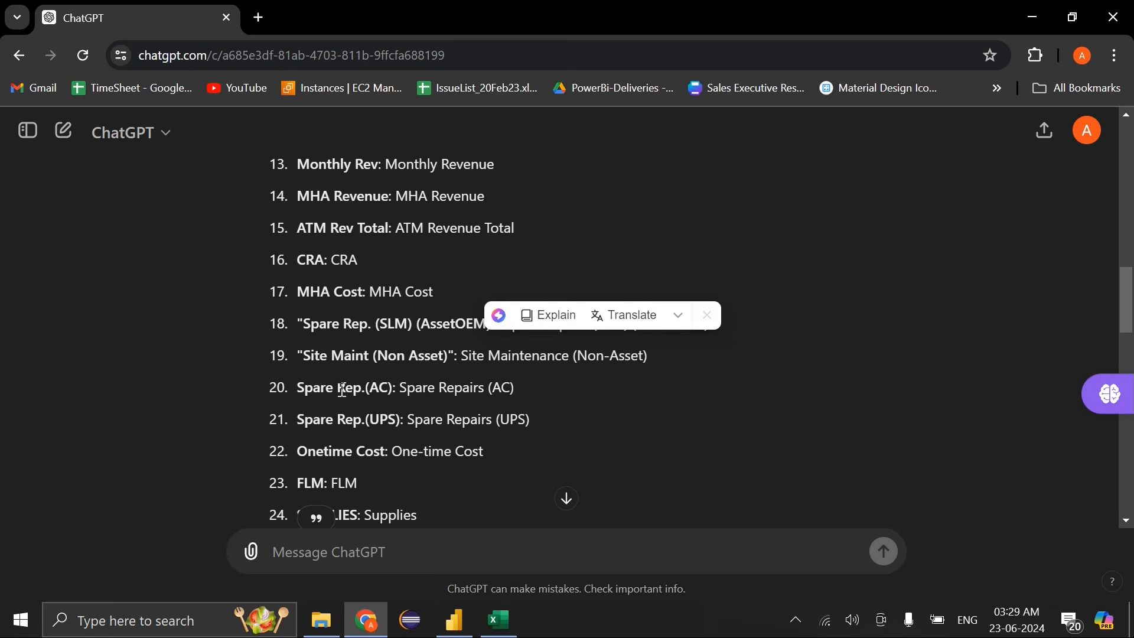
{"action": "left_click", "coordinate": [365, 325]}
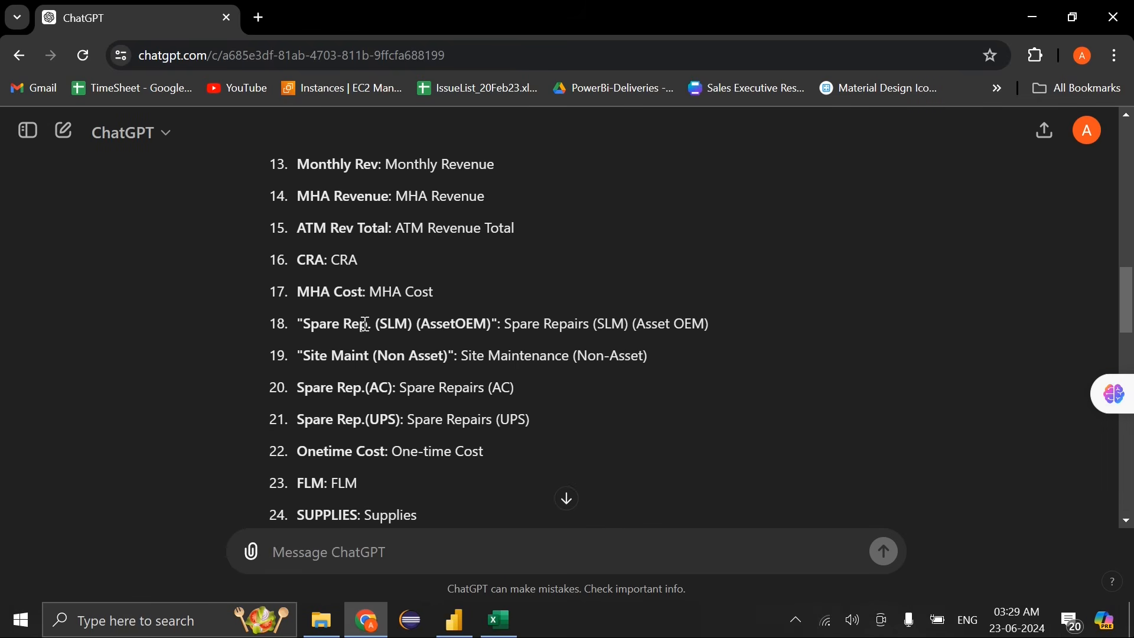
Review the whole list of full column names in ChatGPT's reply, down to the margin range, Category, Revenue Performance and Up Time entries
{"action": "scroll", "coordinate": [334, 332], "scroll_direction": "up", "scroll_amount": 14}
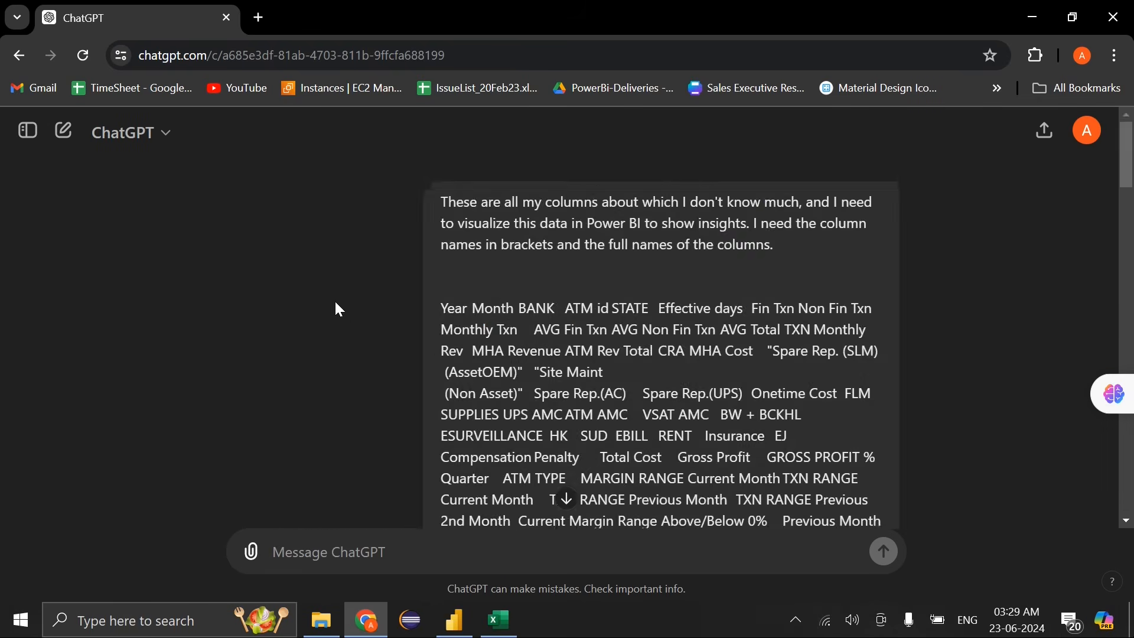
{"action": "scroll", "coordinate": [335, 303], "scroll_direction": "down", "scroll_amount": 20}
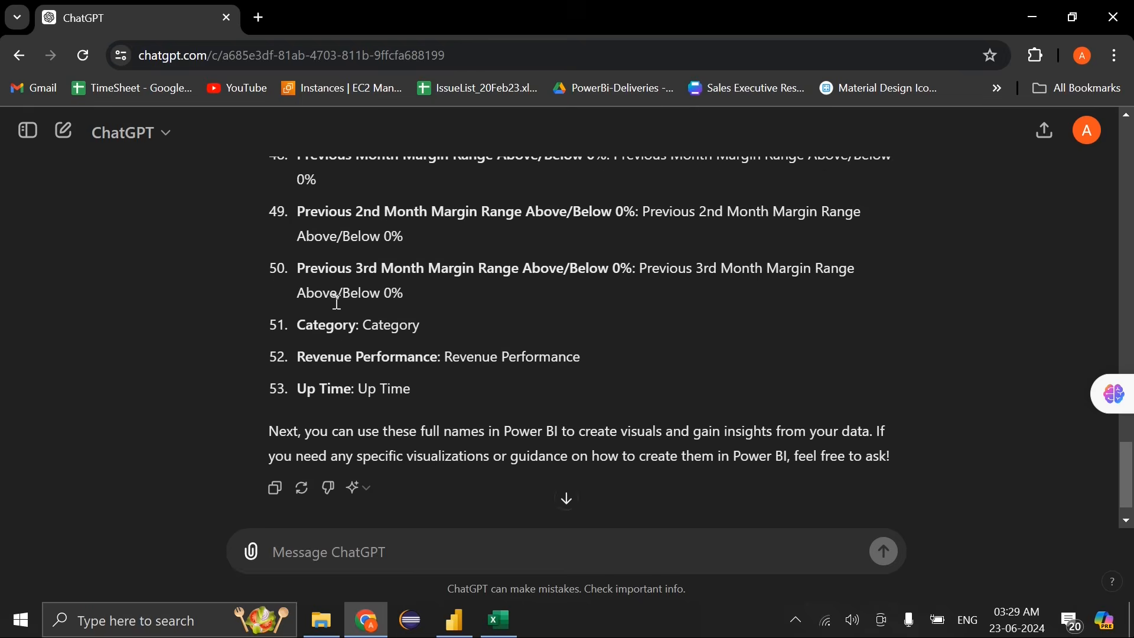
{"action": "scroll", "coordinate": [336, 302], "scroll_direction": "up", "scroll_amount": 15}
{"action": "scroll", "coordinate": [336, 303], "scroll_direction": "down", "scroll_amount": 10}
{"action": "scroll", "coordinate": [337, 303], "scroll_direction": "down", "scroll_amount": 7}
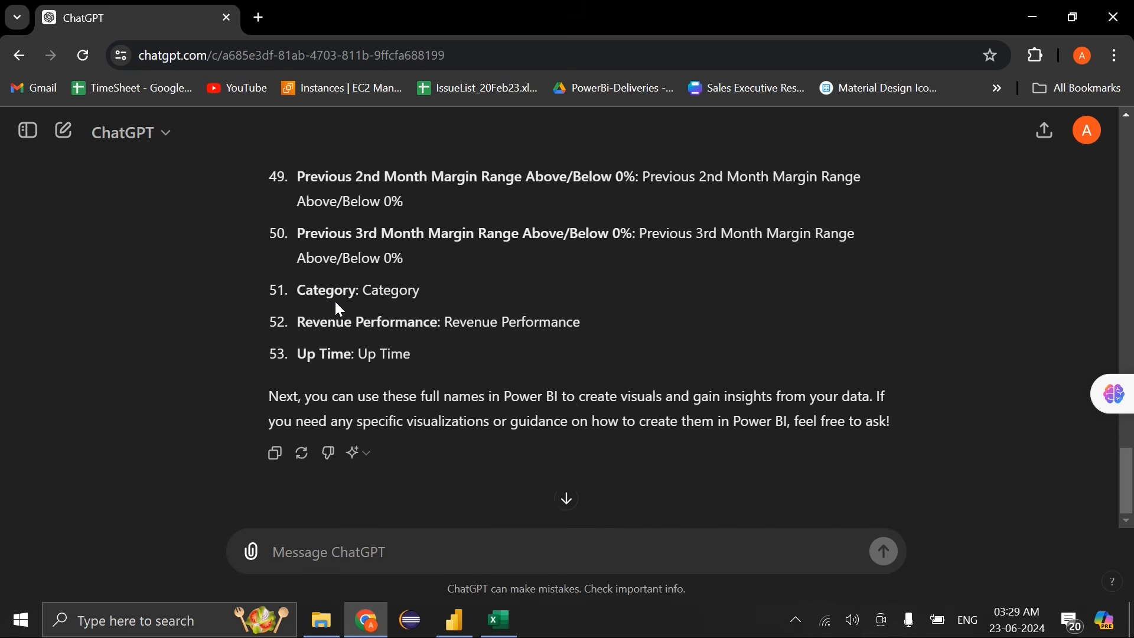
{"action": "scroll", "coordinate": [337, 303], "scroll_direction": "up", "scroll_amount": 2}
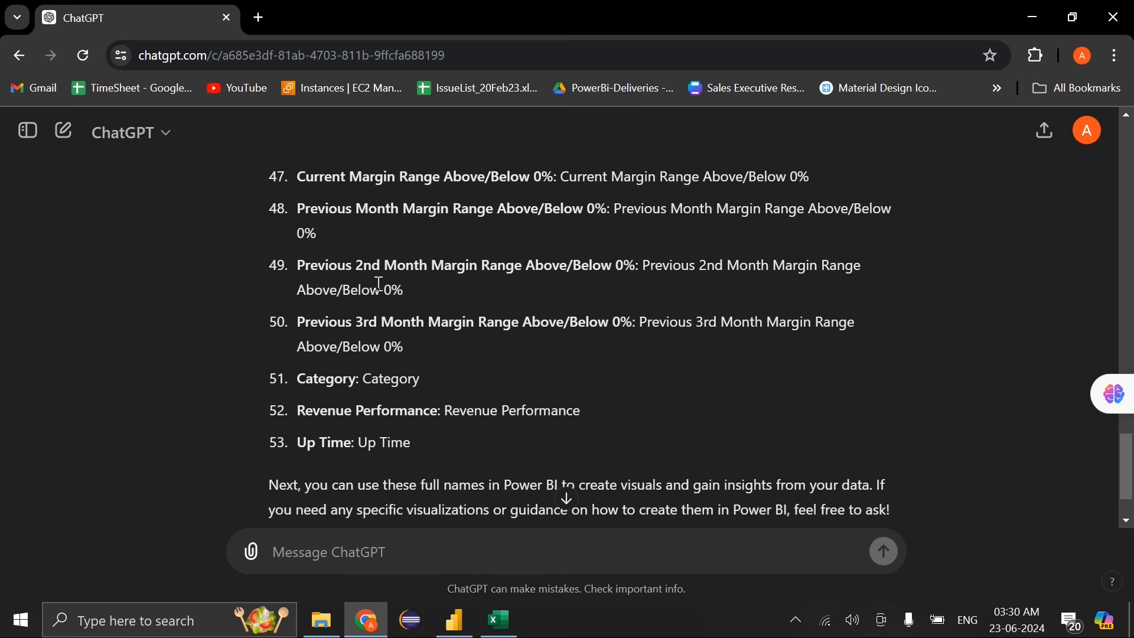
{"action": "scroll", "coordinate": [506, 278], "scroll_direction": "up", "scroll_amount": 4}
{"action": "scroll", "coordinate": [510, 280], "scroll_direction": "down", "scroll_amount": 5}
{"action": "scroll", "coordinate": [471, 316], "scroll_direction": "up", "scroll_amount": 3}
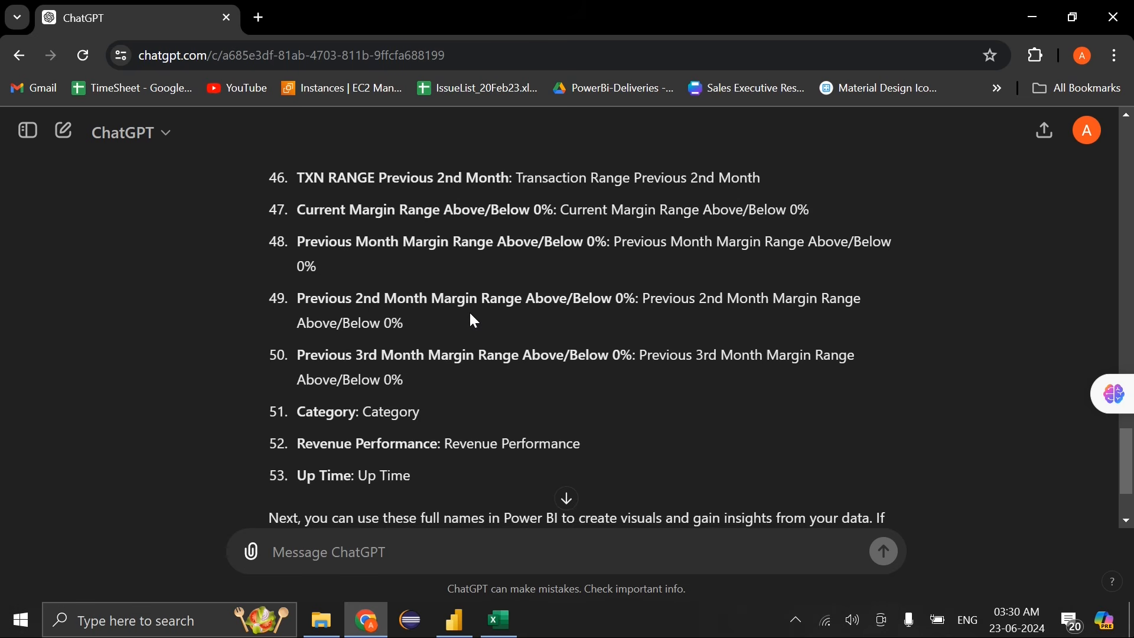
{"action": "scroll", "coordinate": [470, 316], "scroll_direction": "down", "scroll_amount": 3}
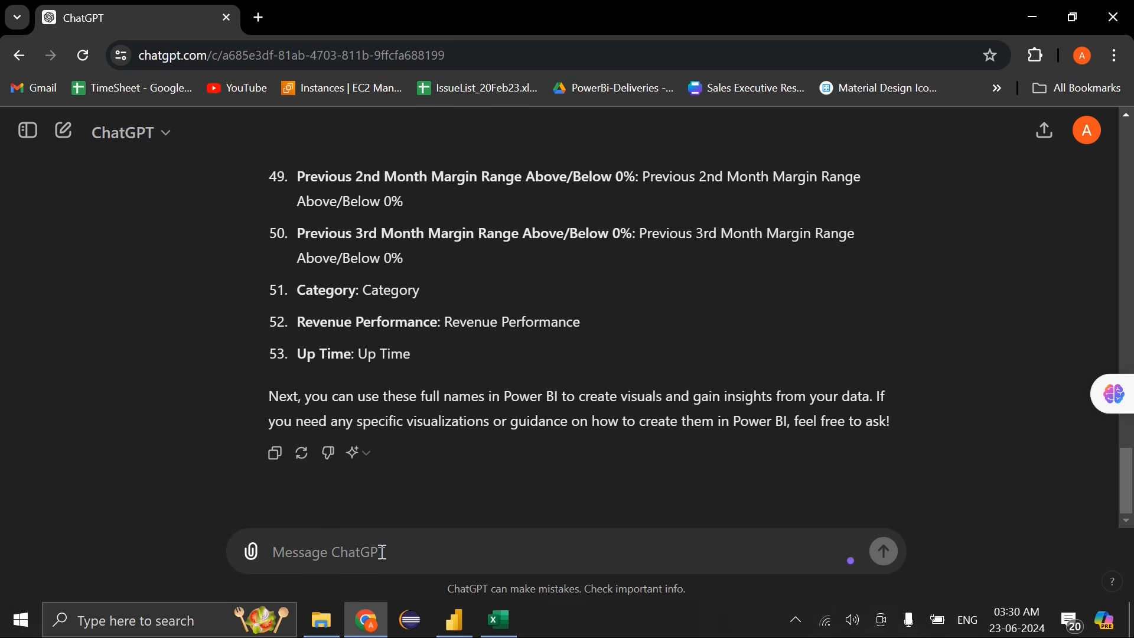
Send ChatGPT the follow-up message "i need to visualize in power bi can you guide me?"
{"action": "type", "text": "i need"}
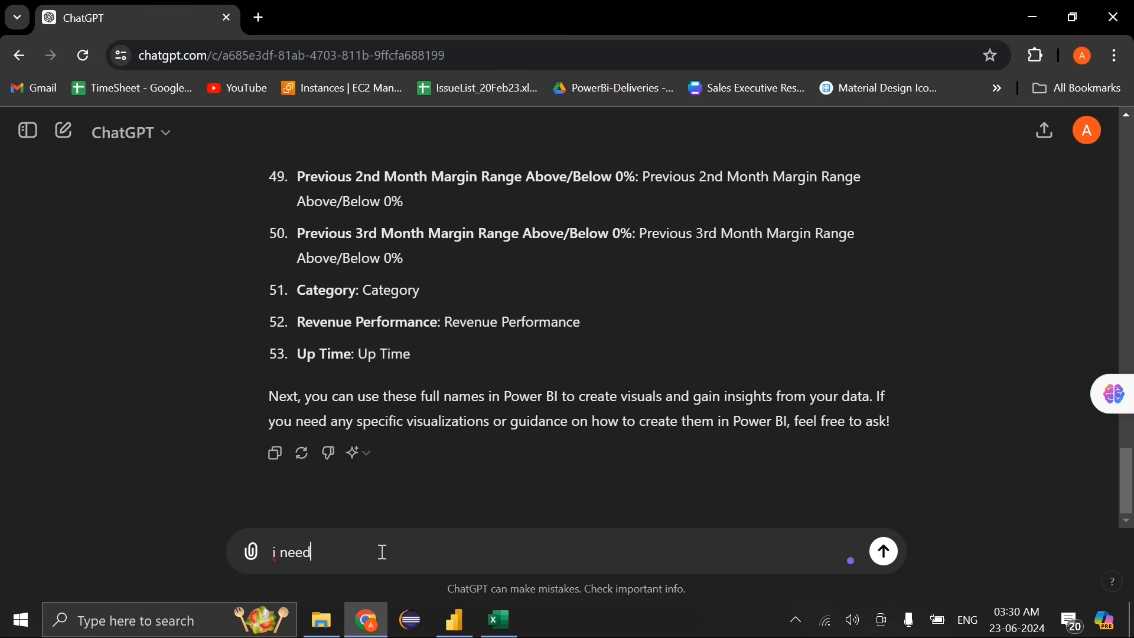
{"action": "type", "text": " to vi"}
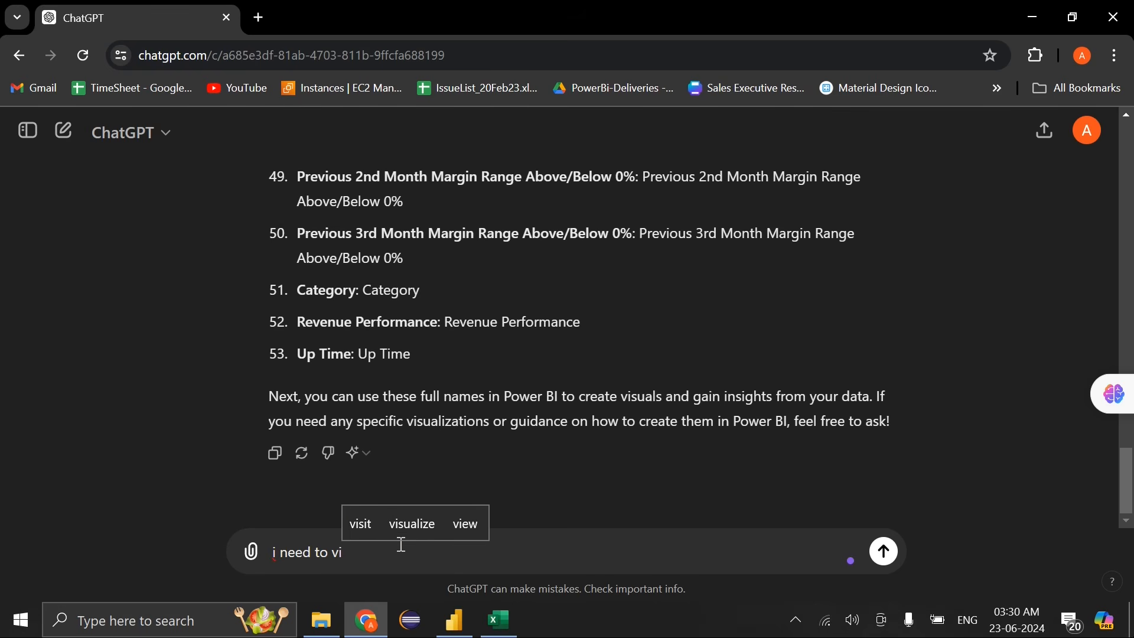
{"action": "left_click", "coordinate": [411, 535]}
{"action": "type", "text": "in power bi can you"}
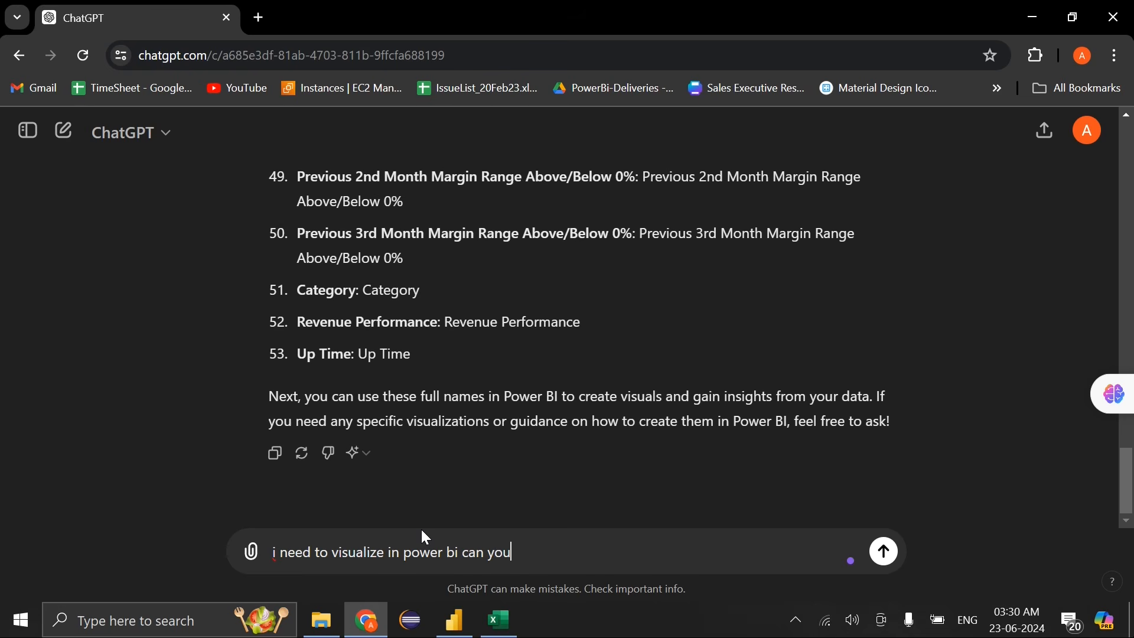
{"action": "type", "text": " guide me?"}
{"action": "key", "text": "Return"}
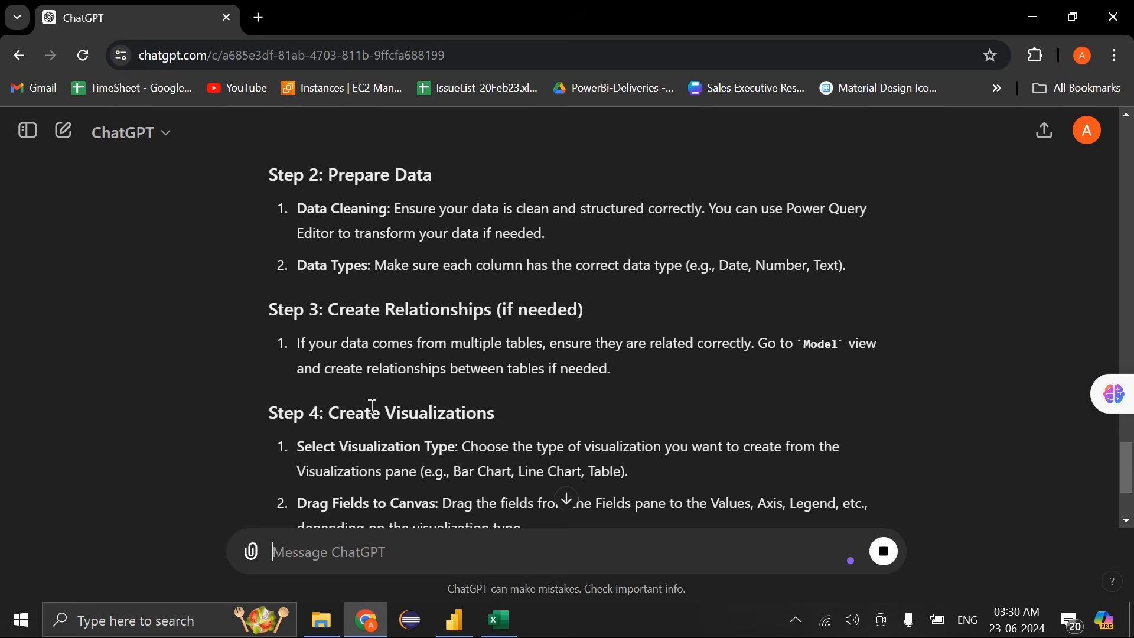
Examine the visualization steps in ChatGPT's guide and the axis, values and legend suggested for the Yearly and Monthly Transactions bar chart
{"action": "scroll", "coordinate": [355, 389], "scroll_direction": "down", "scroll_amount": 5}
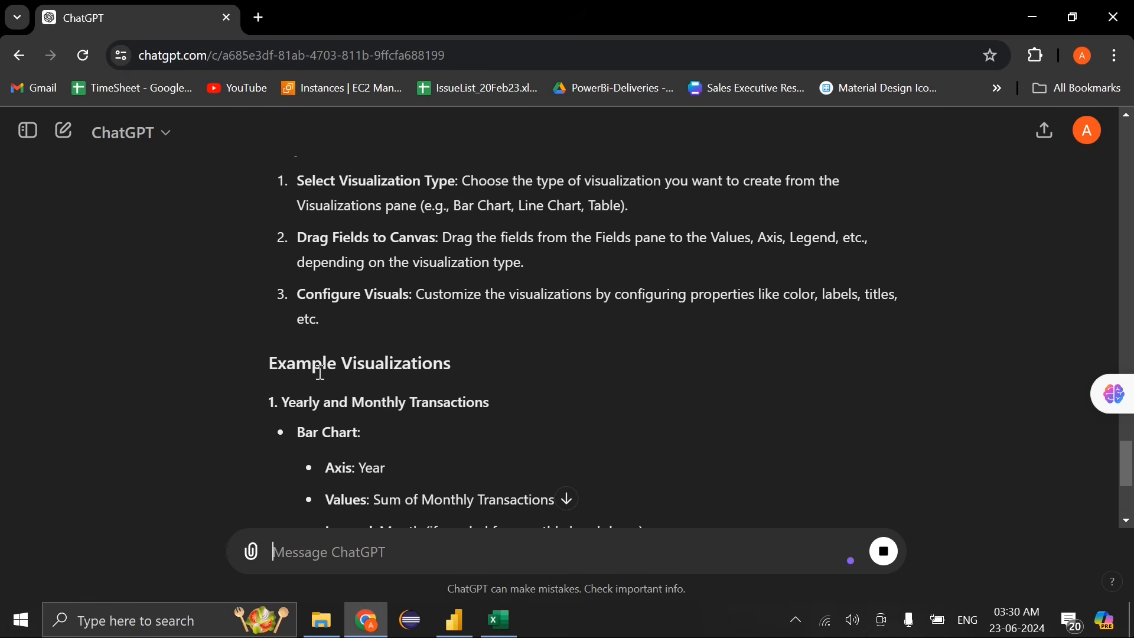
{"action": "scroll", "coordinate": [320, 372], "scroll_direction": "up", "scroll_amount": 1}
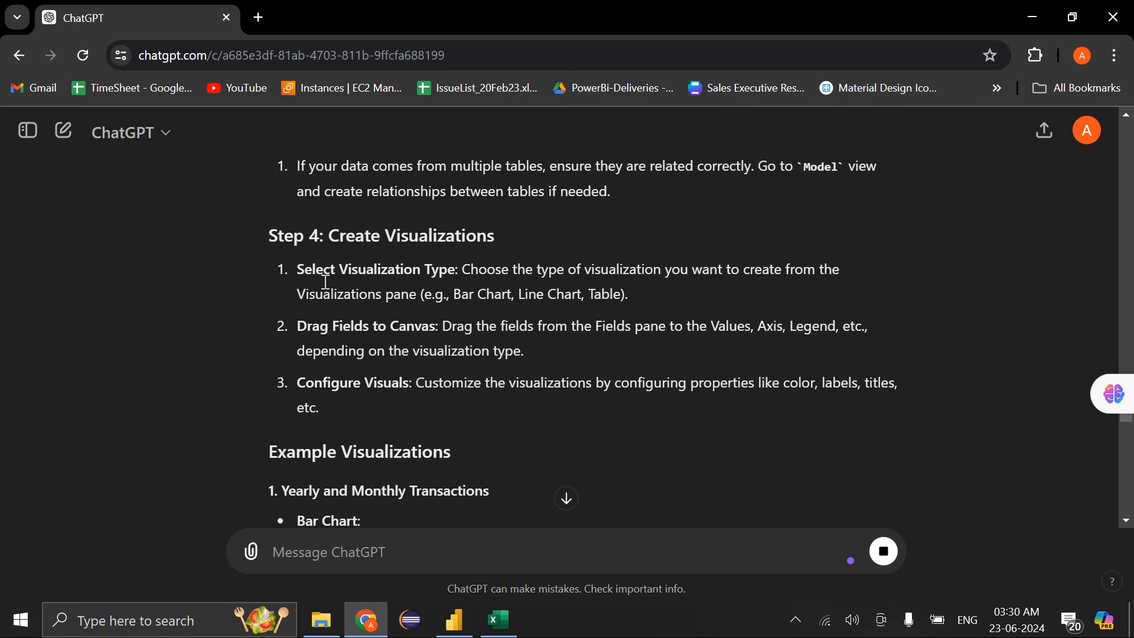
{"action": "scroll", "coordinate": [388, 363], "scroll_direction": "down", "scroll_amount": 3}
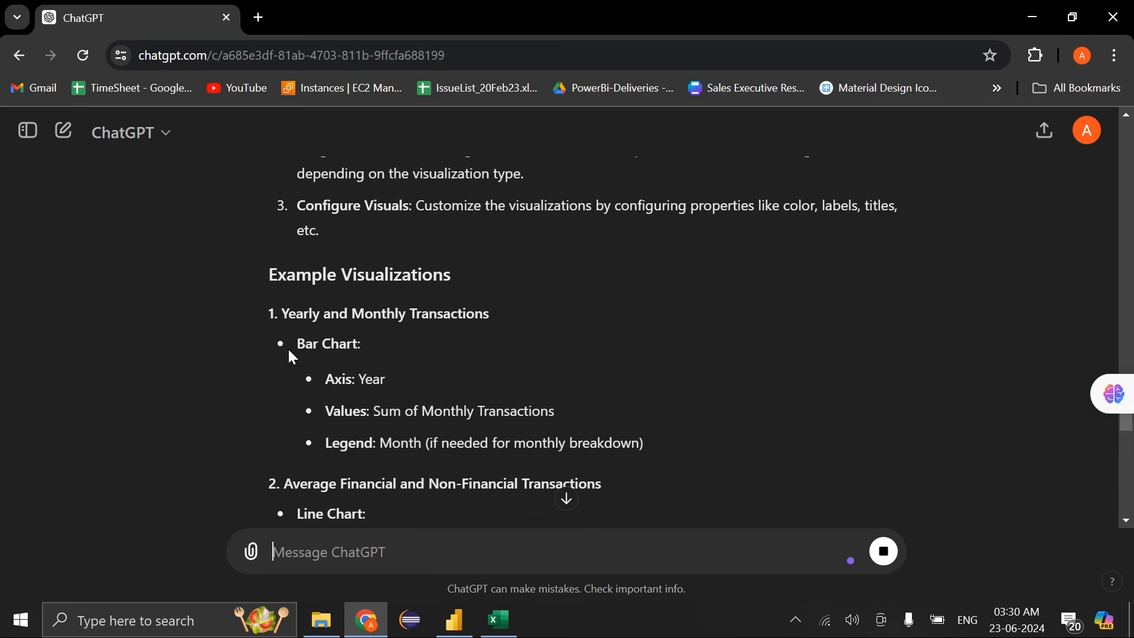
{"action": "left_click_drag", "start_coordinate": [289, 343], "coordinate": [382, 381]}
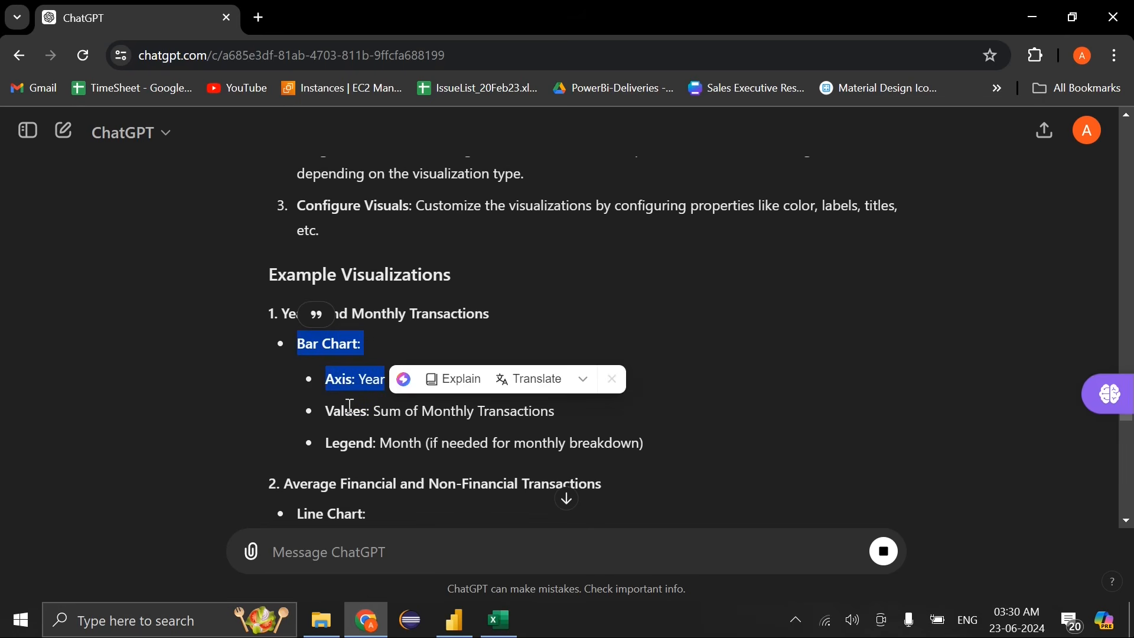
{"action": "left_click_drag", "start_coordinate": [314, 382], "coordinate": [387, 383]}
{"action": "scroll", "coordinate": [375, 346], "scroll_direction": "down", "scroll_amount": 2}
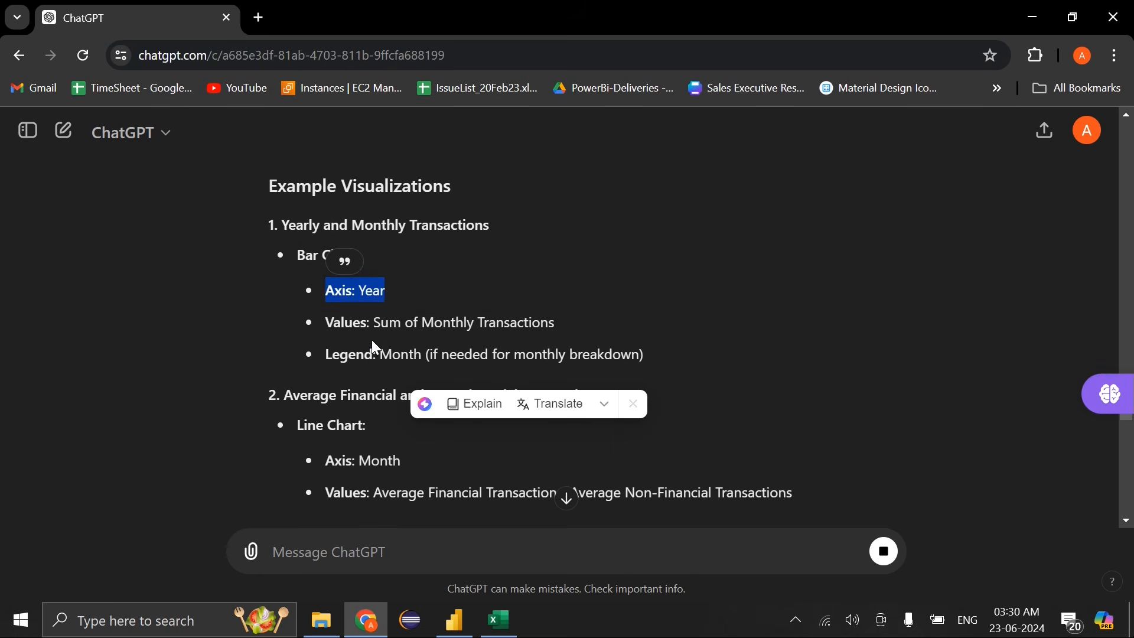
{"action": "left_click_drag", "start_coordinate": [374, 324], "coordinate": [560, 326]}
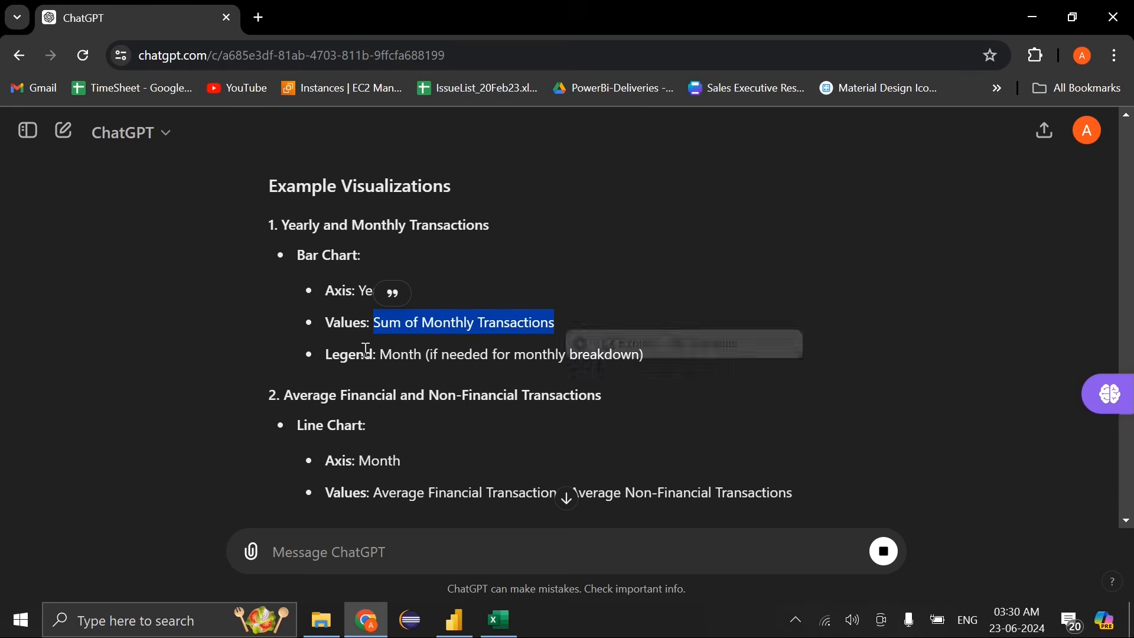
{"action": "left_click_drag", "start_coordinate": [379, 354], "coordinate": [519, 355]}
{"action": "left_click", "coordinate": [445, 358]}
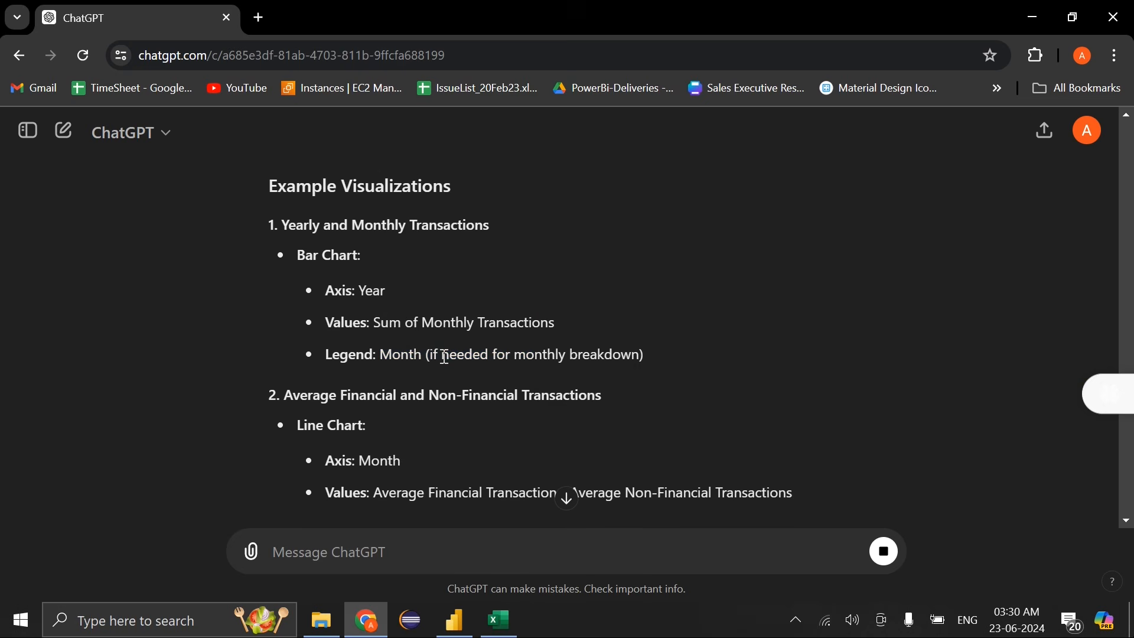
{"action": "scroll", "coordinate": [379, 351], "scroll_direction": "down", "scroll_amount": 2}
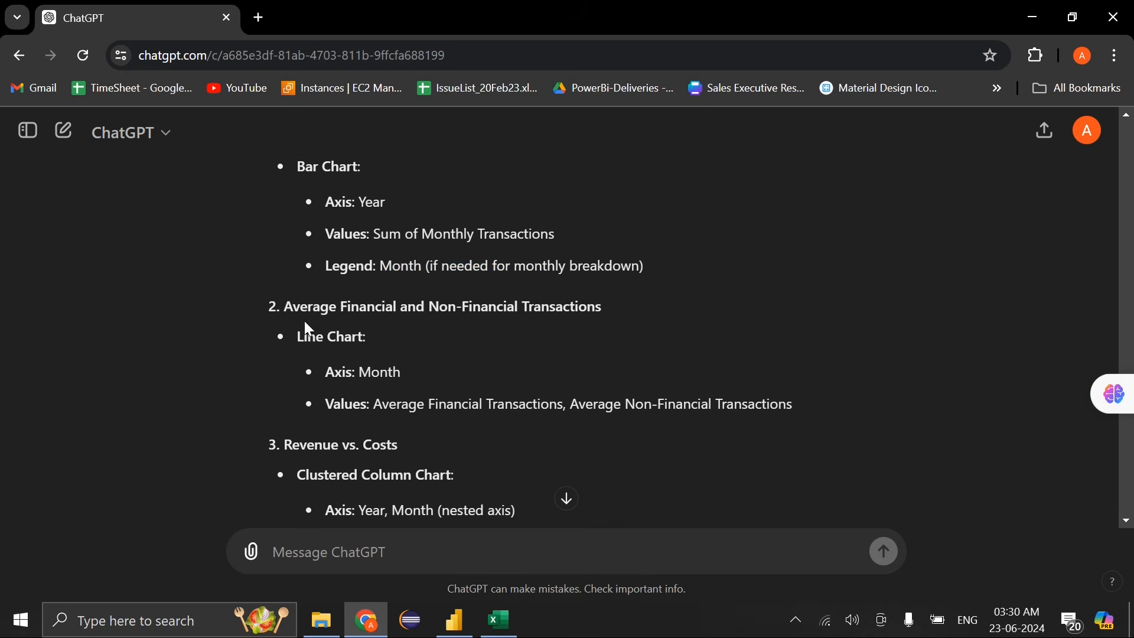
Read the line chart's suggested axis and values, look briefly at the report in Power BI Desktop and return to ChatGPT
{"action": "left_click_drag", "start_coordinate": [328, 372], "coordinate": [777, 405]}
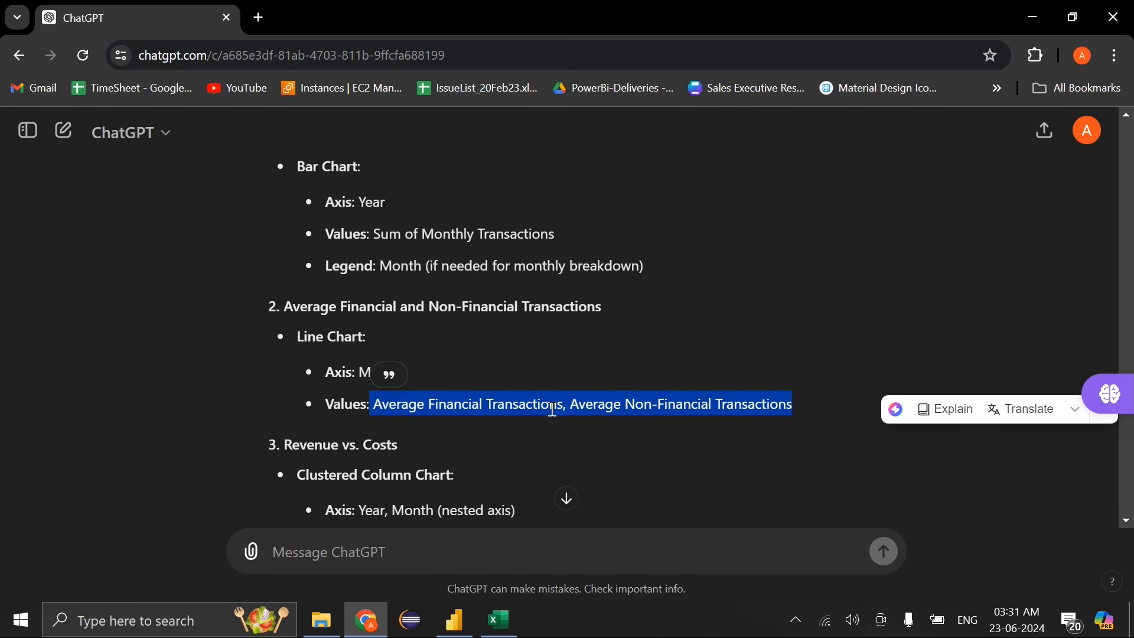
{"action": "left_click", "coordinate": [462, 628]}
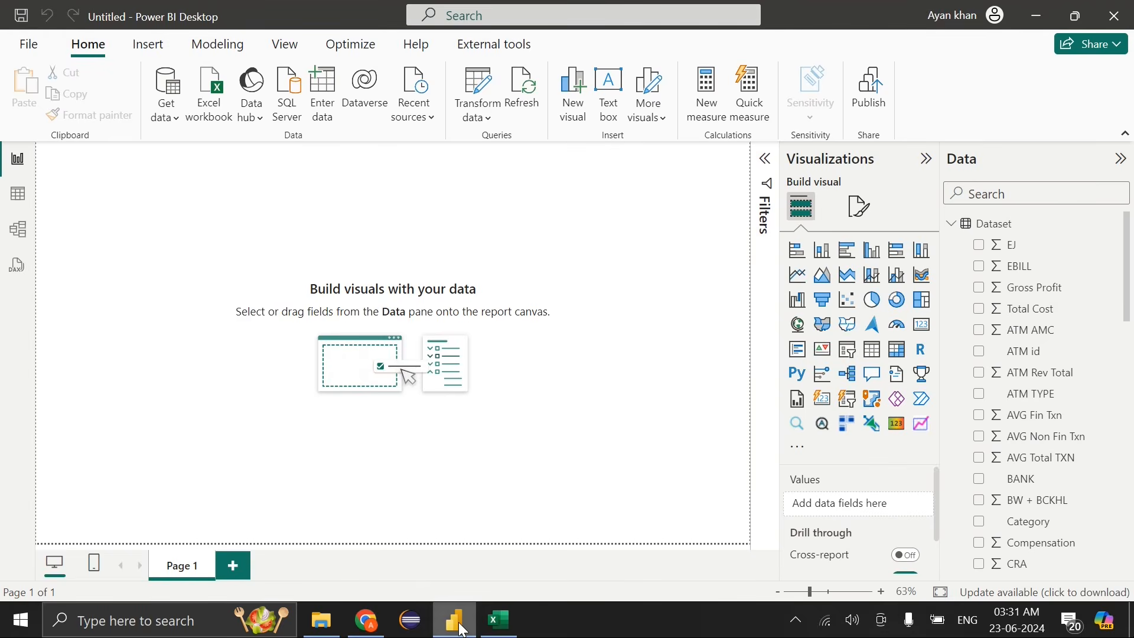
{"action": "left_click", "coordinate": [462, 628]}
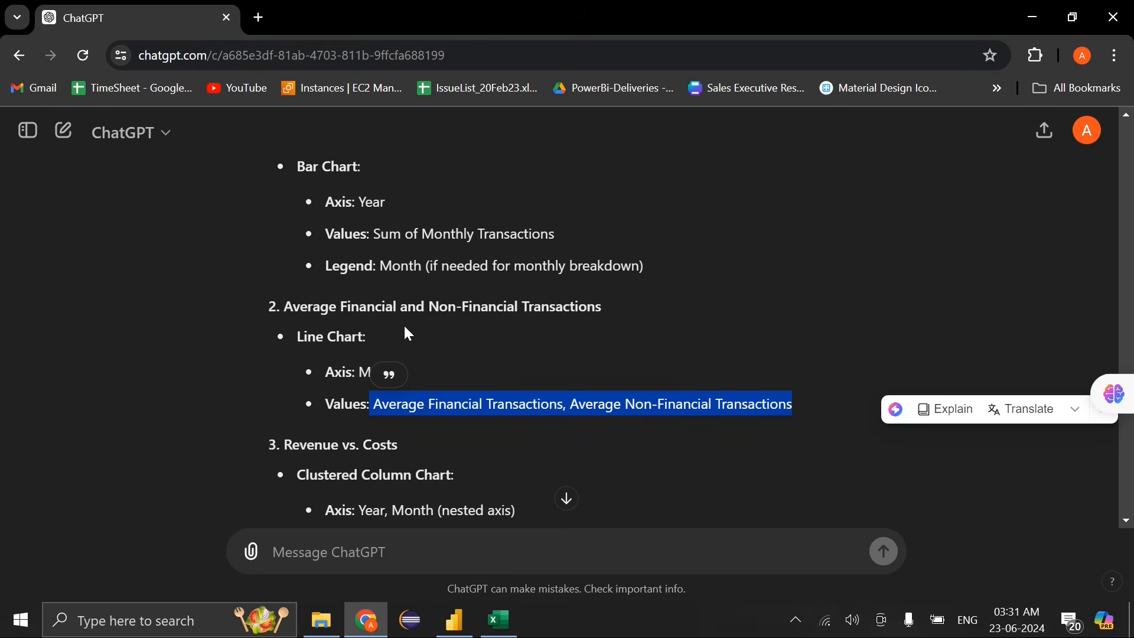
{"action": "left_click", "coordinate": [405, 329]}
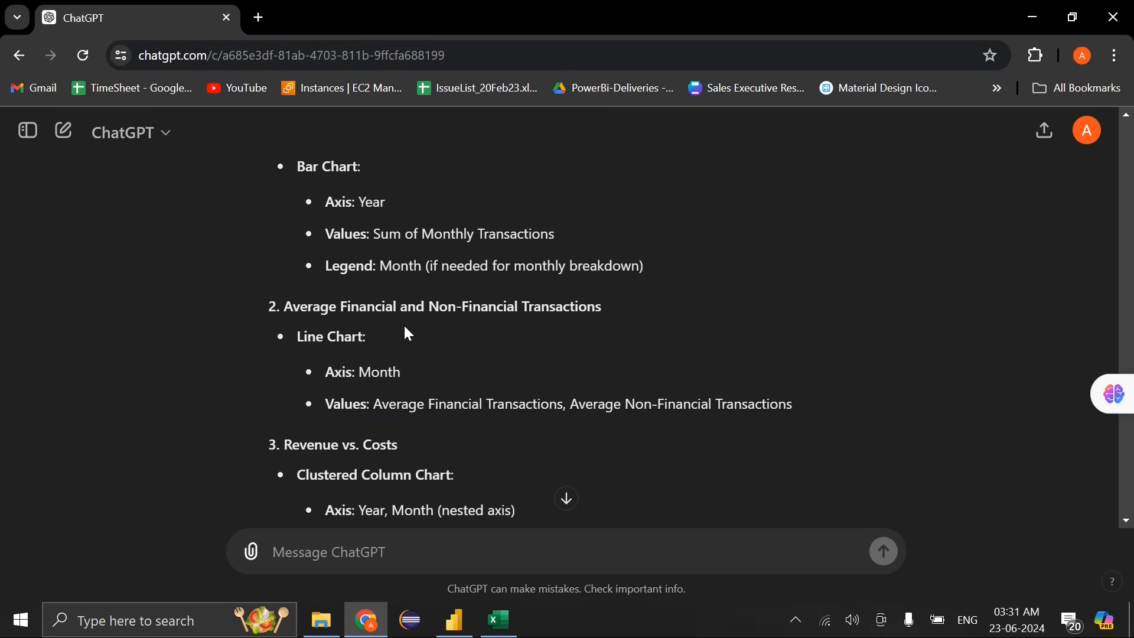
Read the rest of the guide, from Revenue vs. Costs through slicers, report formatting and publishing to the example walkthrough
{"action": "scroll", "coordinate": [403, 335], "scroll_direction": "down", "scroll_amount": 1}
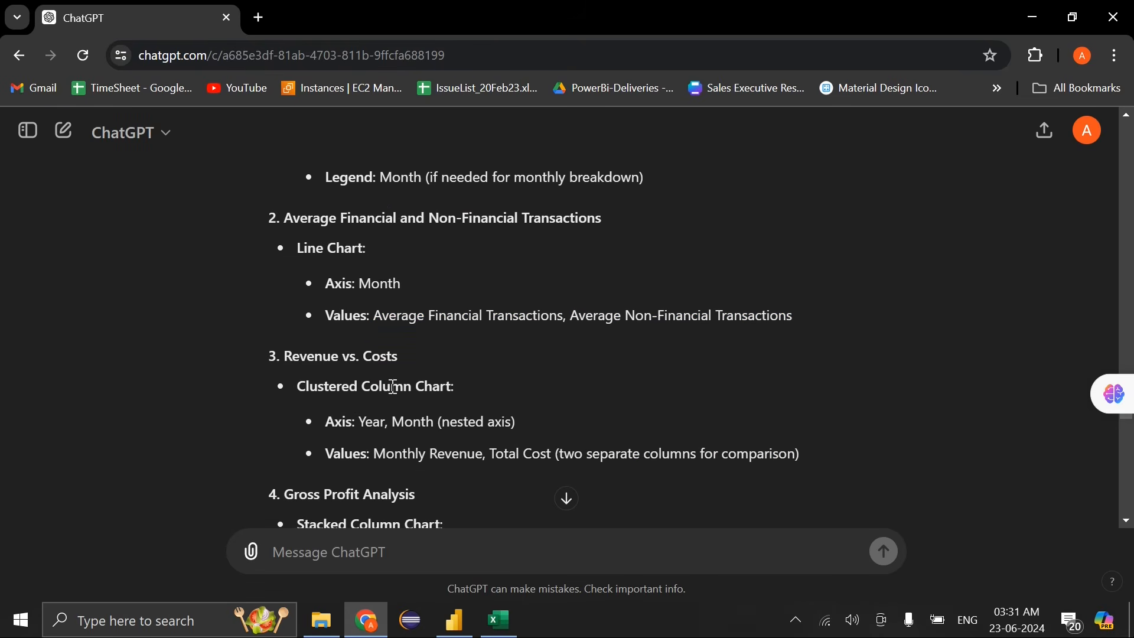
{"action": "scroll", "coordinate": [397, 378], "scroll_direction": "down", "scroll_amount": 1}
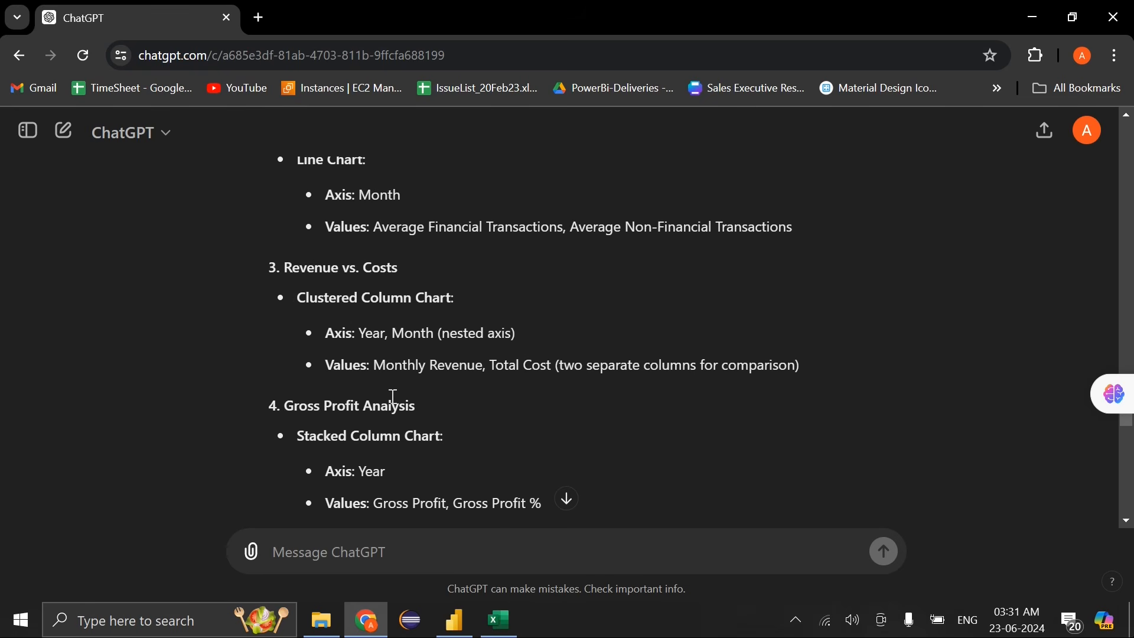
{"action": "scroll", "coordinate": [394, 397], "scroll_direction": "down", "scroll_amount": 1}
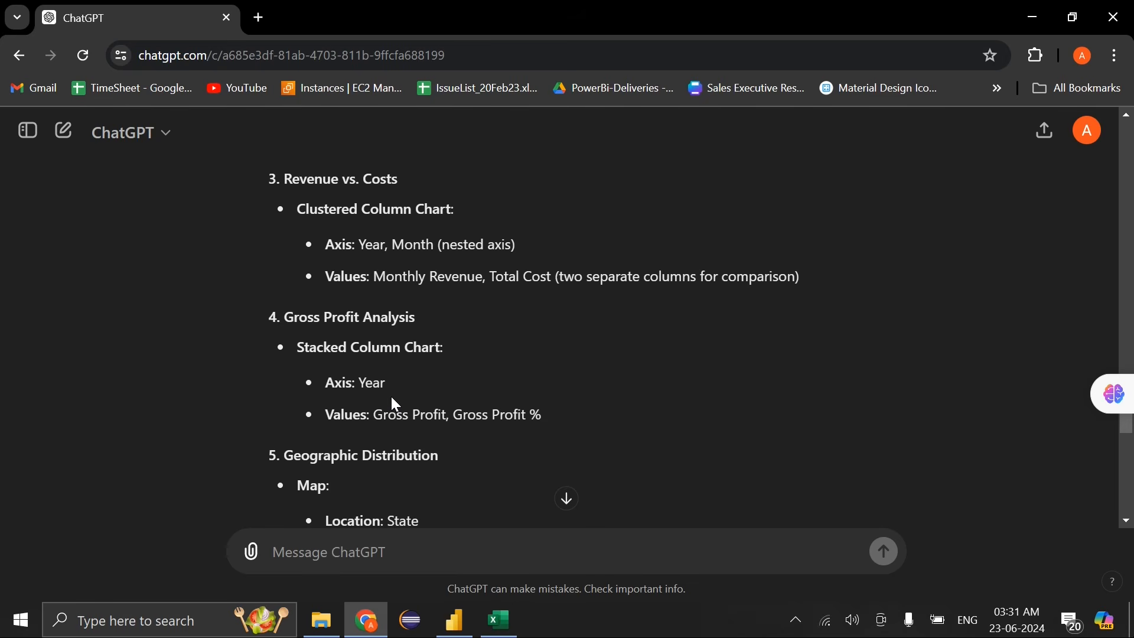
{"action": "scroll", "coordinate": [395, 401], "scroll_direction": "down", "scroll_amount": 8}
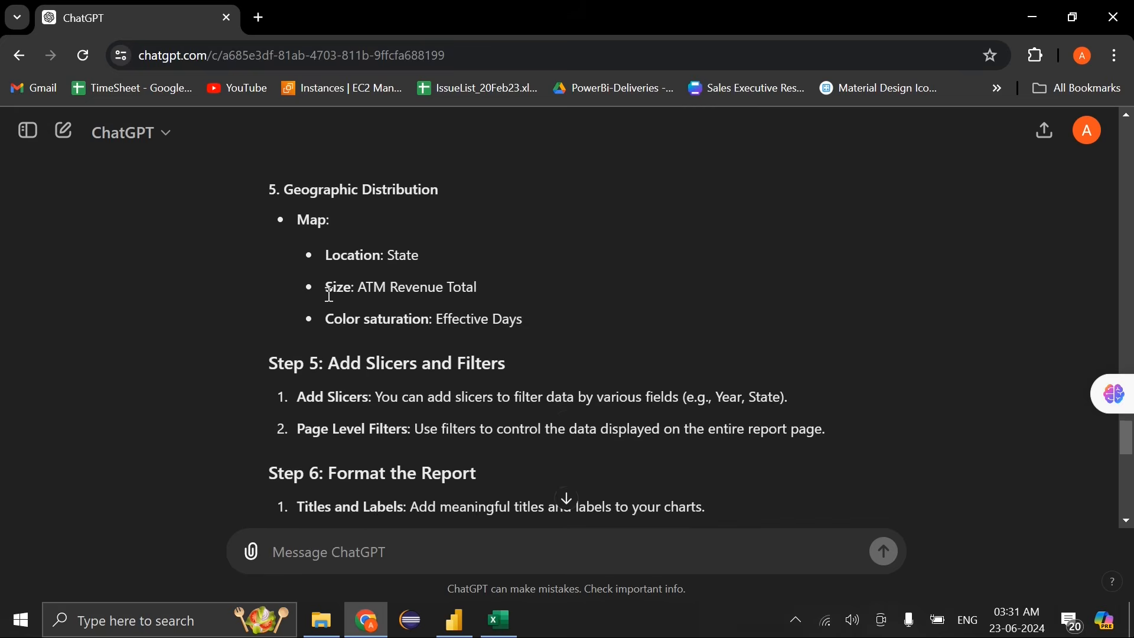
{"action": "scroll", "coordinate": [407, 436], "scroll_direction": "down", "scroll_amount": 2}
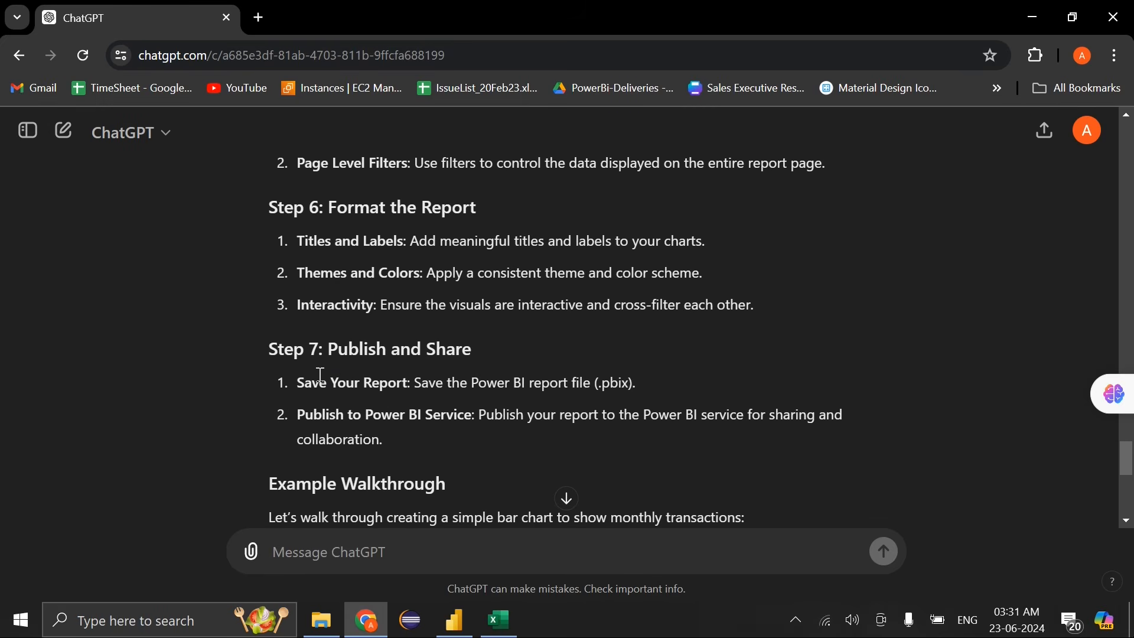
{"action": "scroll", "coordinate": [320, 375], "scroll_direction": "up", "scroll_amount": 3}
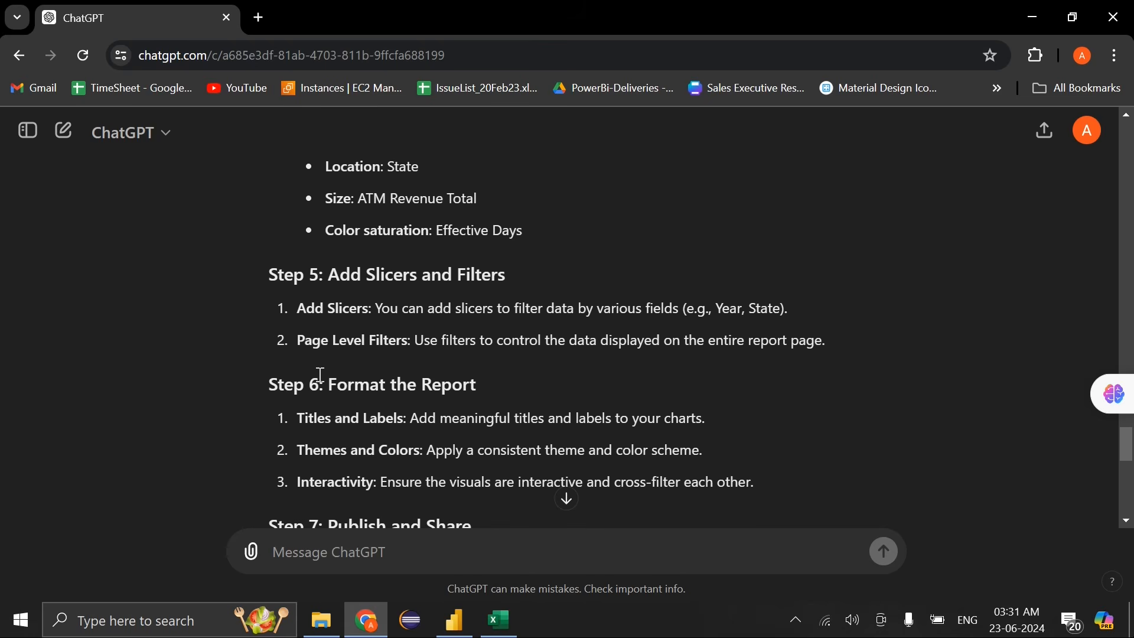
{"action": "scroll", "coordinate": [321, 376], "scroll_direction": "up", "scroll_amount": 3}
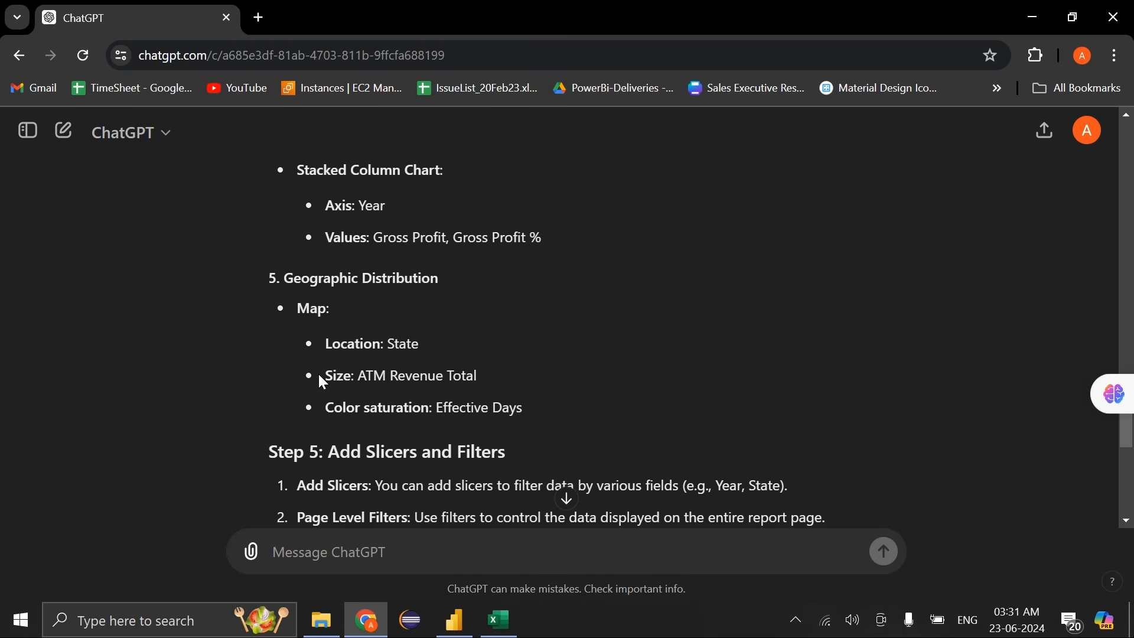
{"action": "scroll", "coordinate": [322, 381], "scroll_direction": "down", "scroll_amount": 2}
{"action": "scroll", "coordinate": [322, 383], "scroll_direction": "down", "scroll_amount": 6}
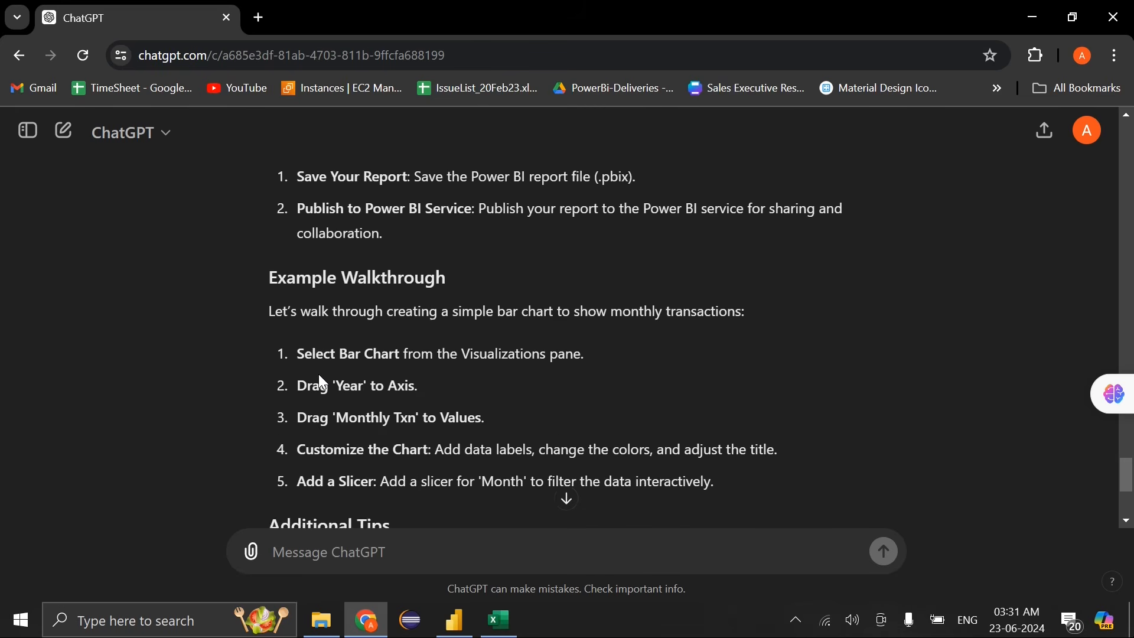
{"action": "scroll", "coordinate": [319, 375], "scroll_direction": "down", "scroll_amount": 5}
{"action": "scroll", "coordinate": [319, 376], "scroll_direction": "up", "scroll_amount": 12}
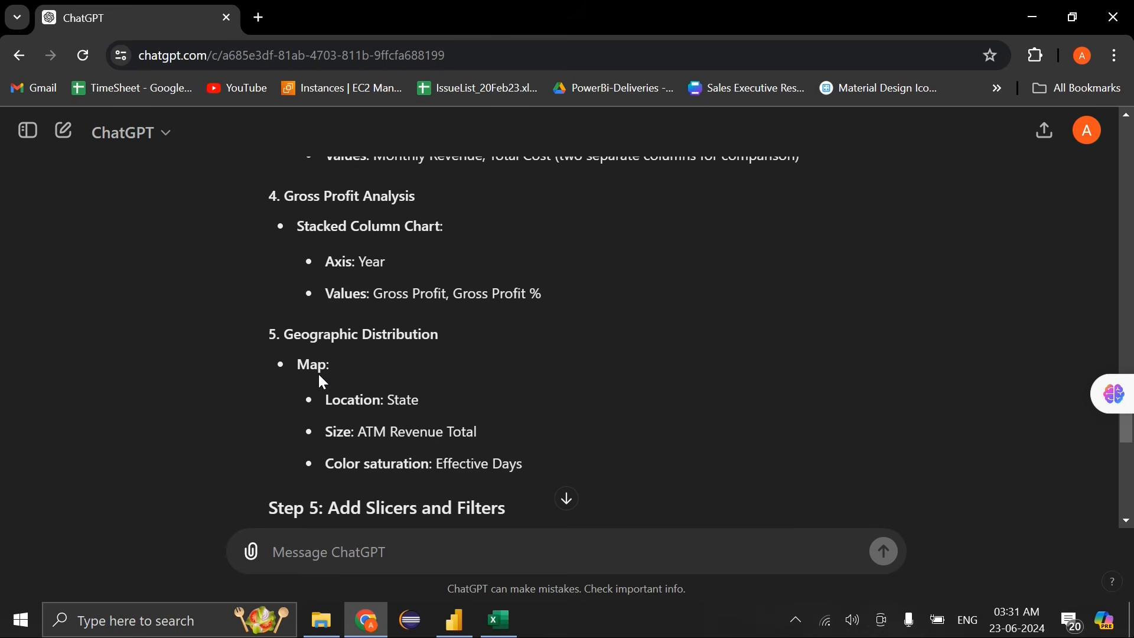
Examine the chart type, axis and values suggested for the Gross Profit Analysis visual
{"action": "scroll", "coordinate": [322, 382], "scroll_direction": "up", "scroll_amount": 2}
{"action": "left_click_drag", "start_coordinate": [375, 383], "coordinate": [543, 383]}
{"action": "left_click", "coordinate": [314, 351]}
{"action": "left_click_drag", "start_coordinate": [316, 353], "coordinate": [455, 341]}
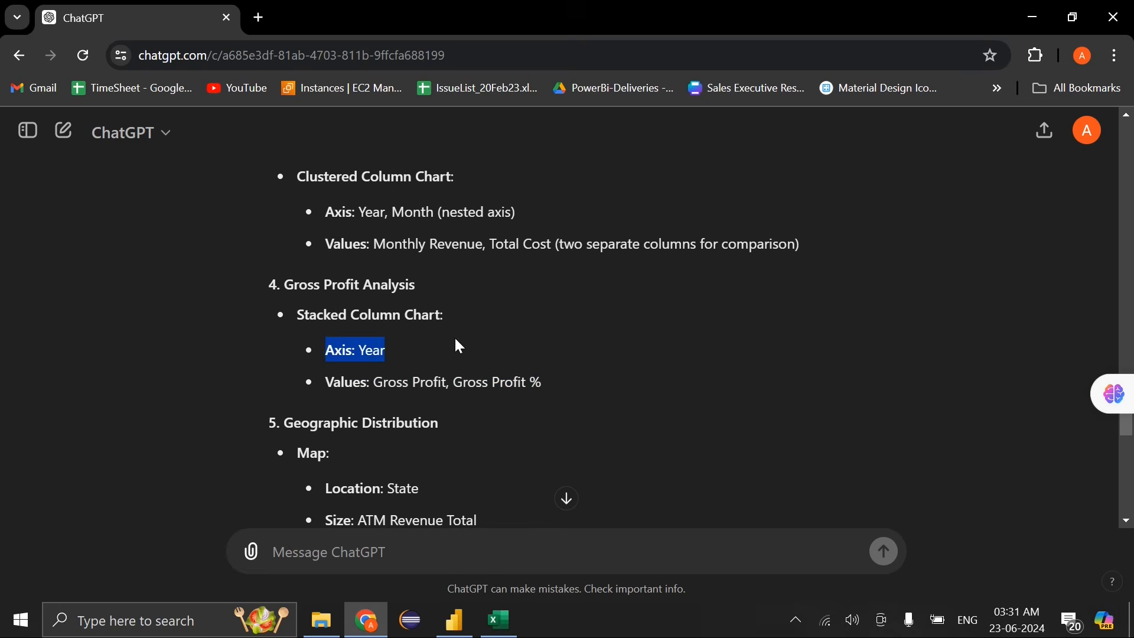
{"action": "left_click", "coordinate": [342, 318]}
{"action": "double_click", "coordinate": [322, 316]}
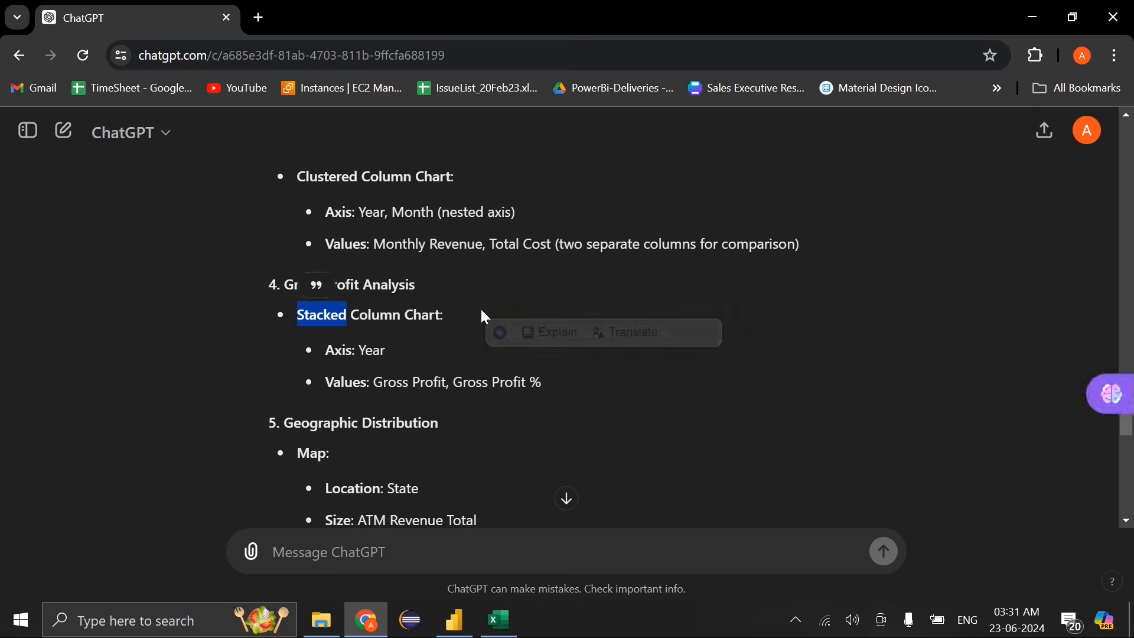
{"action": "left_click_drag", "start_coordinate": [451, 314], "coordinate": [605, 391]}
{"action": "left_click", "coordinate": [344, 381]}
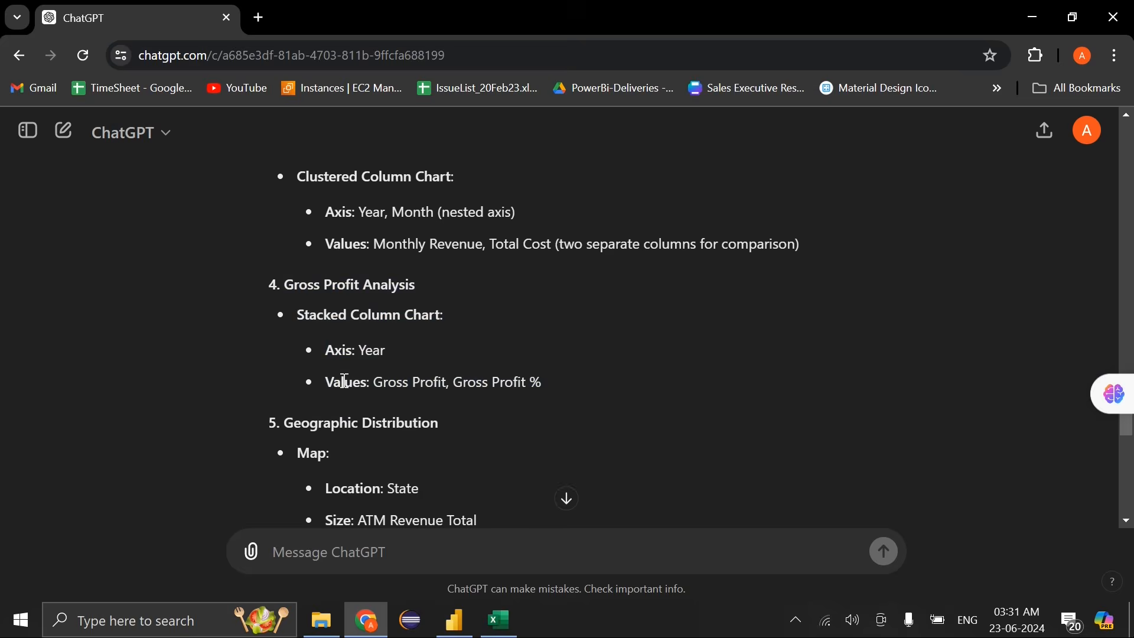
{"action": "mouse_move", "coordinate": [468, 631]}
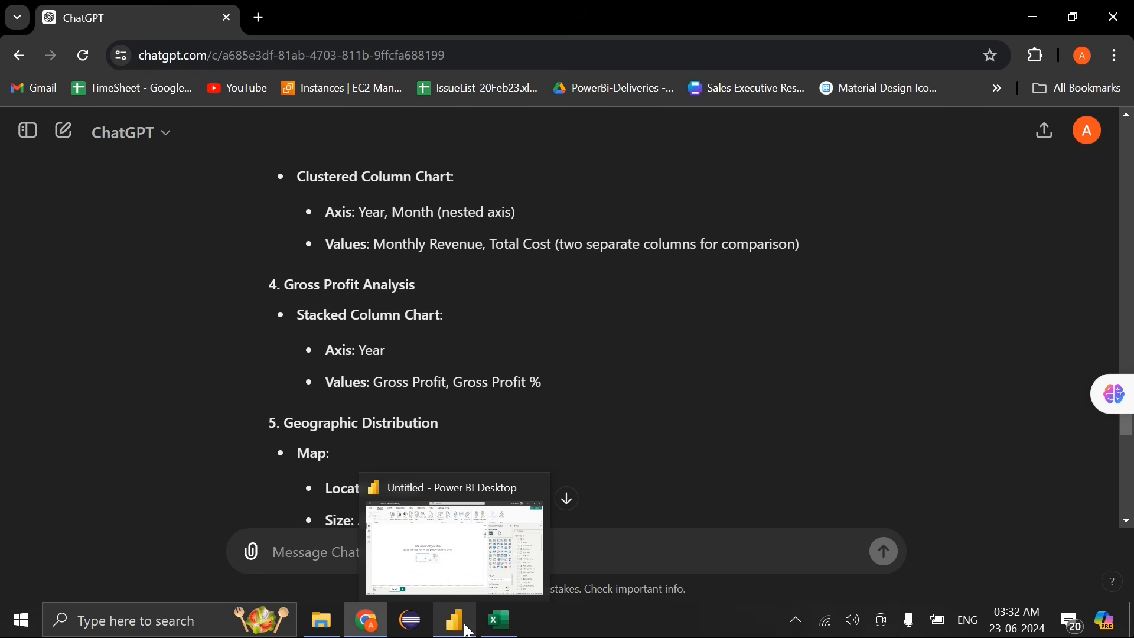
Glance at the blank Power BI report, return to ChatGPT and re-read the Stacked Column Chart suggestion under Gross Profit Analysis
{"action": "left_click", "coordinate": [469, 631]}
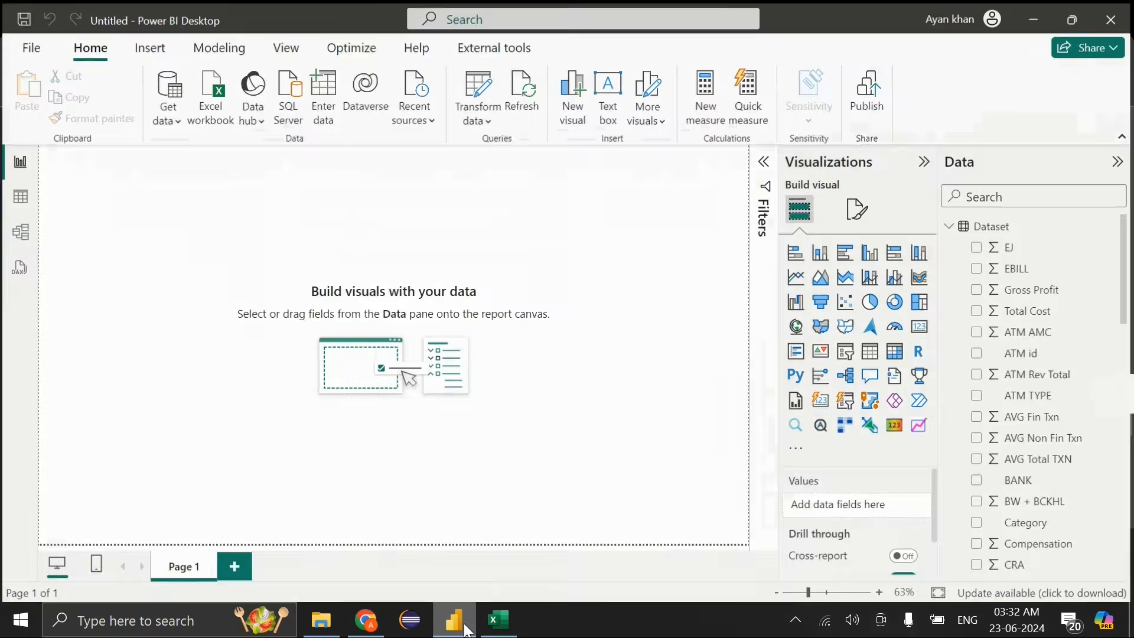
{"action": "left_click", "coordinate": [468, 631]}
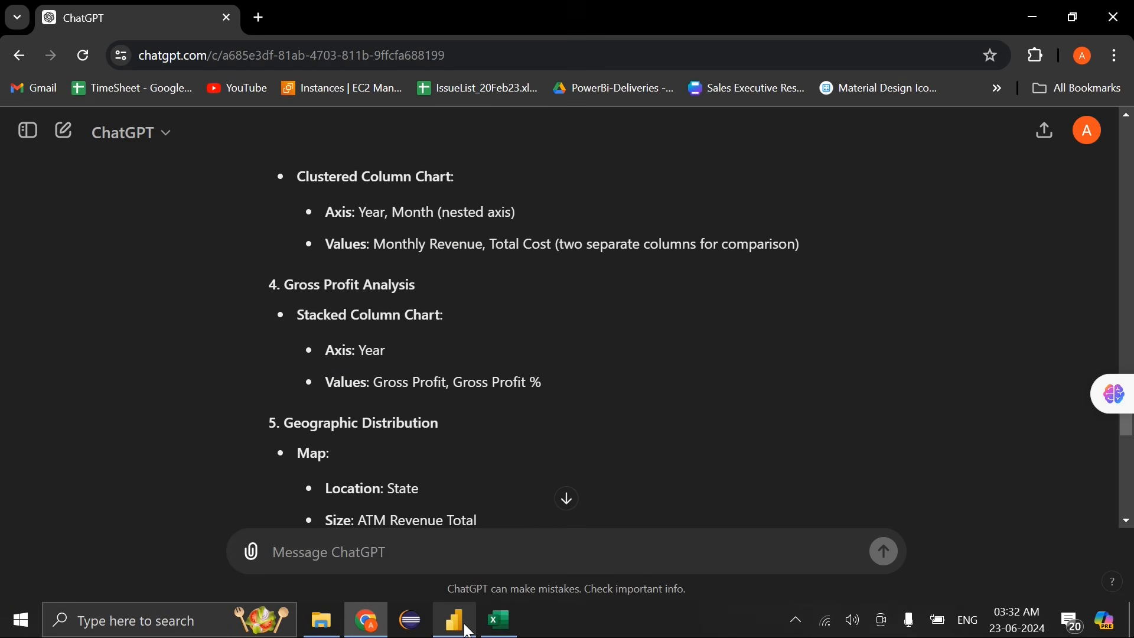
{"action": "left_click_drag", "start_coordinate": [582, 368], "coordinate": [412, 372]}
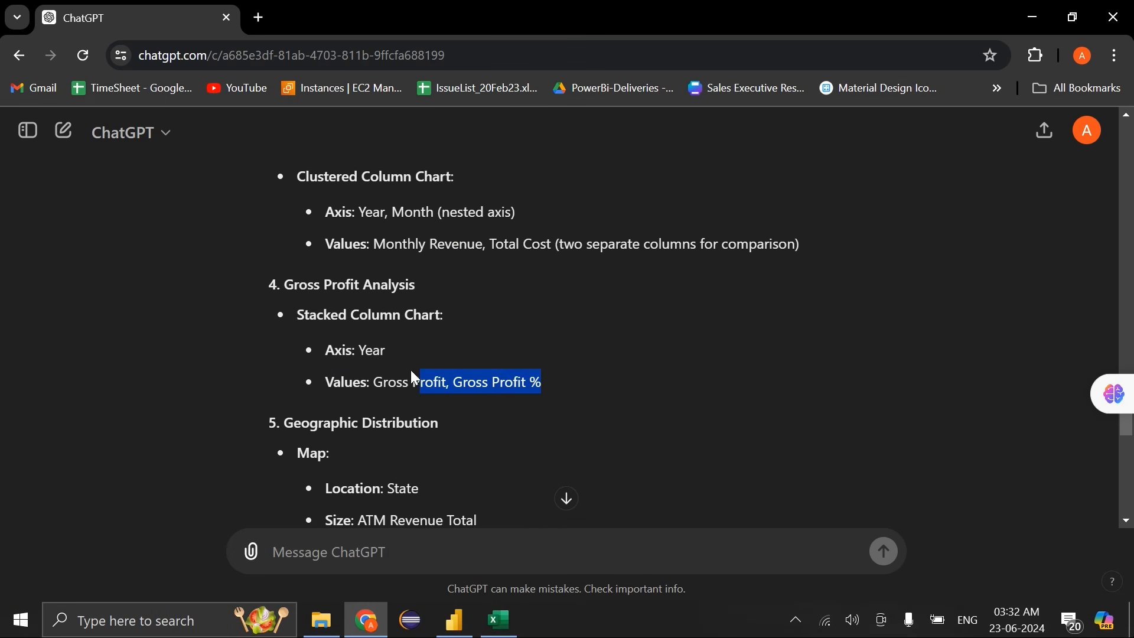
{"action": "left_click_drag", "start_coordinate": [319, 337], "coordinate": [295, 316]}
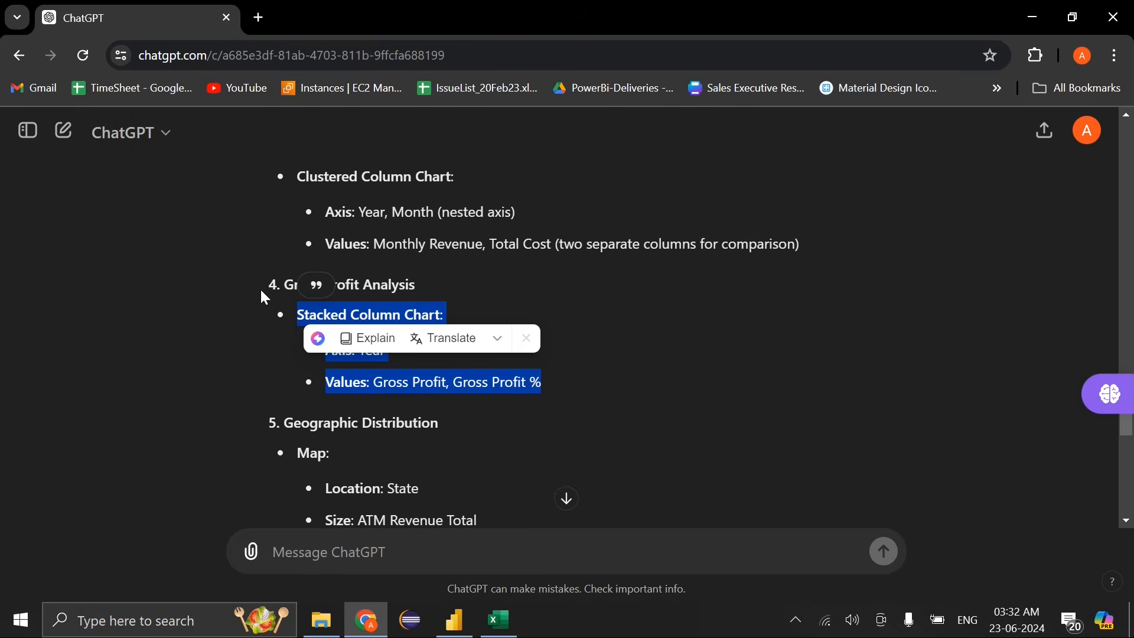
{"action": "left_click", "coordinate": [261, 290]}
{"action": "scroll", "coordinate": [261, 292], "scroll_direction": "up", "scroll_amount": 20}
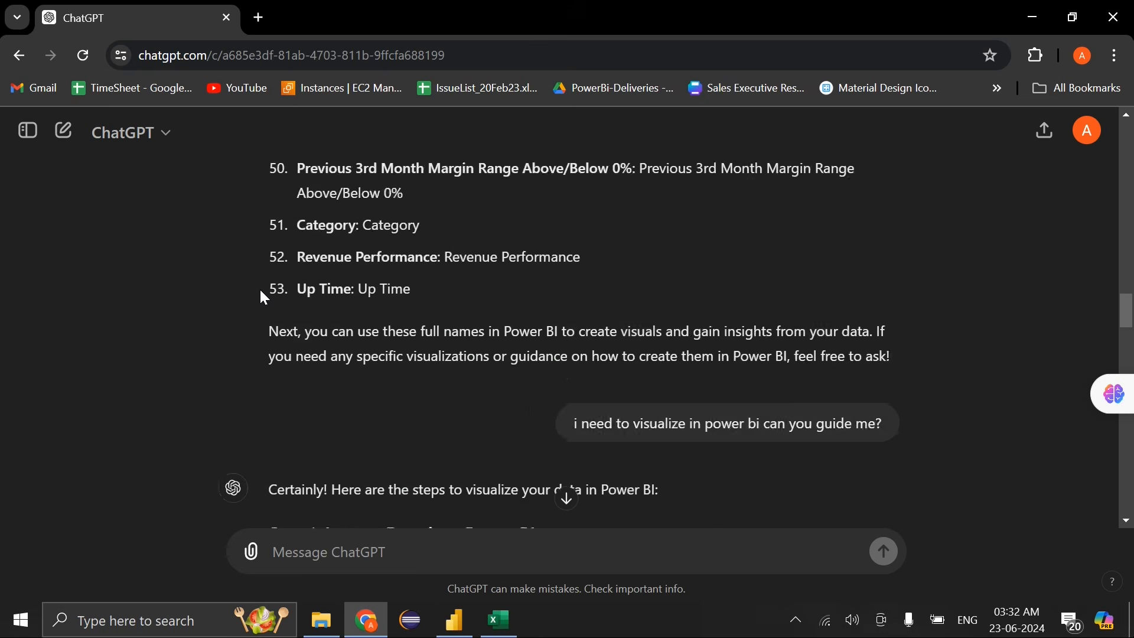
{"action": "scroll", "coordinate": [261, 290], "scroll_direction": "down", "scroll_amount": 20}
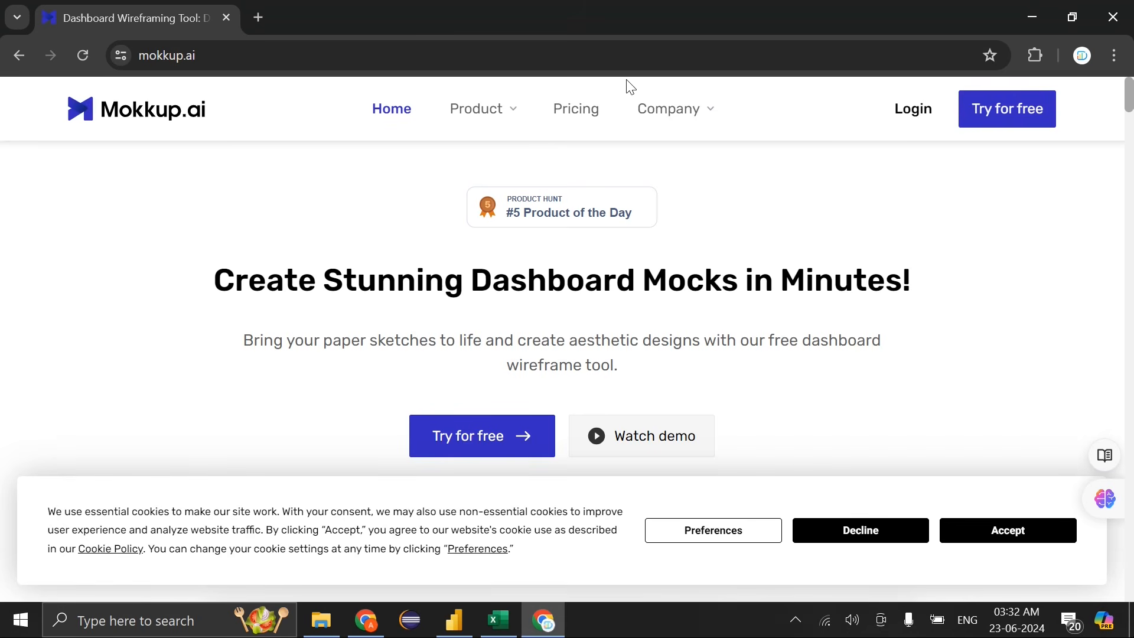
Log in to Mokkup.ai with the Google account, renewing the expired session
{"action": "left_click", "coordinate": [907, 109]}
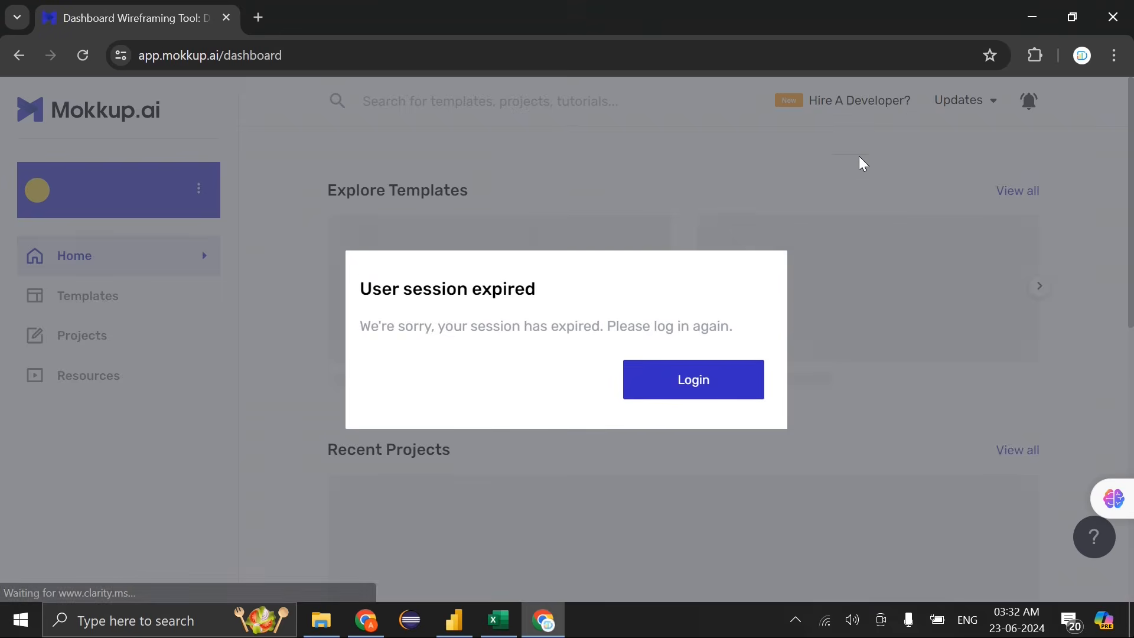
{"action": "left_click", "coordinate": [735, 380]}
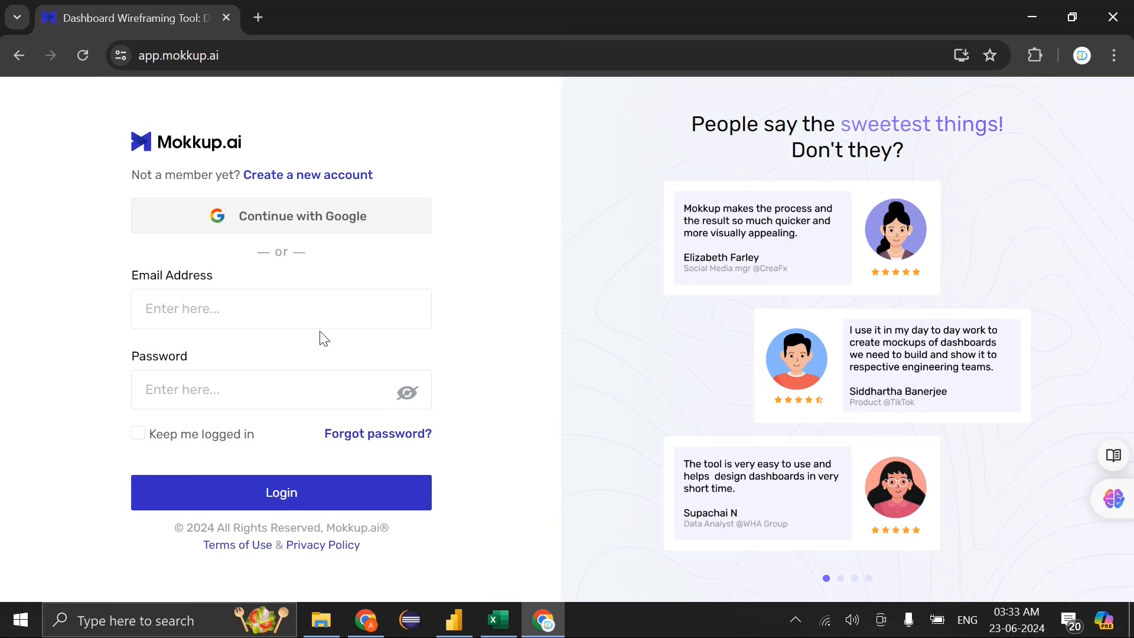
{"action": "left_click", "coordinate": [241, 230]}
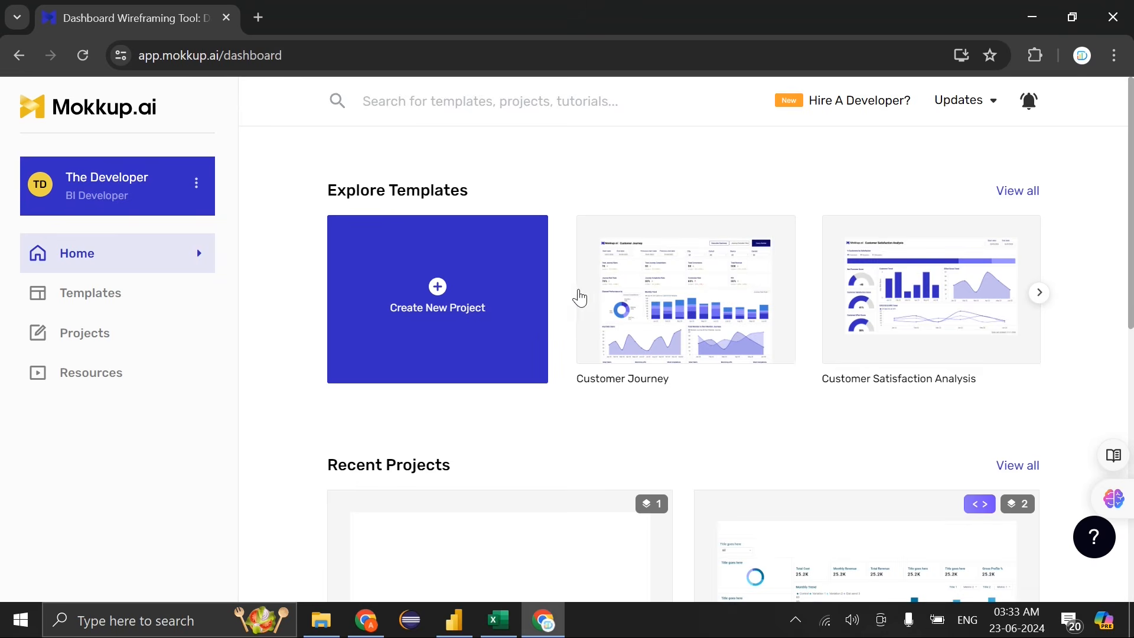
Find the recent project Untitled 1 on the Mokkup.ai home page and open it for editing
{"action": "scroll", "coordinate": [774, 208], "scroll_direction": "down", "scroll_amount": 3}
{"action": "scroll", "coordinate": [787, 221], "scroll_direction": "up", "scroll_amount": 3}
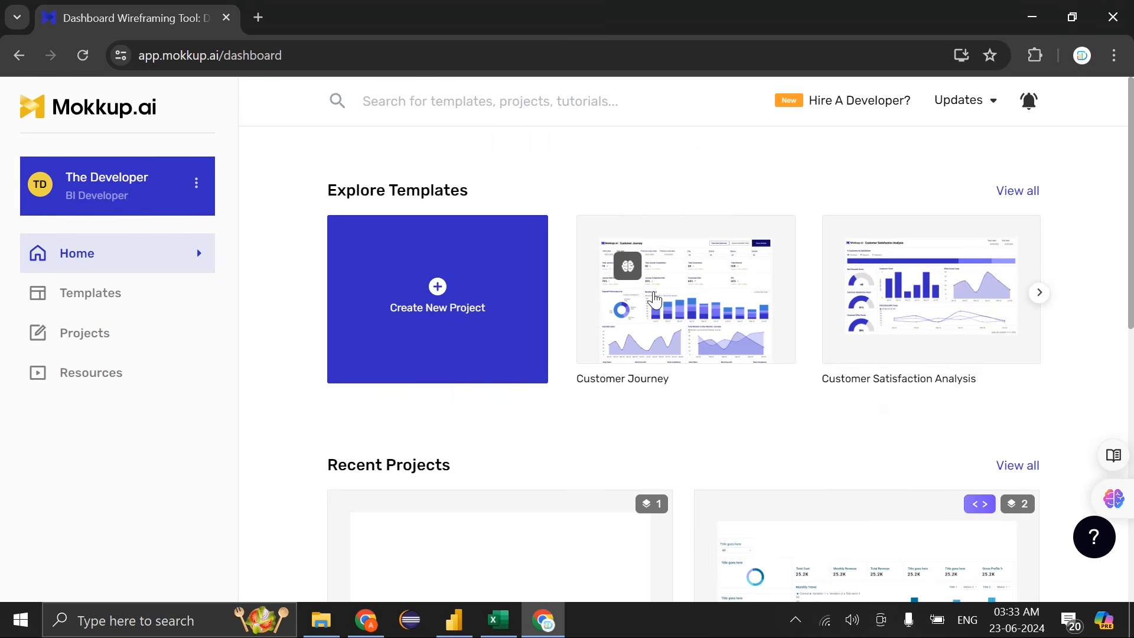
{"action": "scroll", "coordinate": [655, 301], "scroll_direction": "down", "scroll_amount": 5}
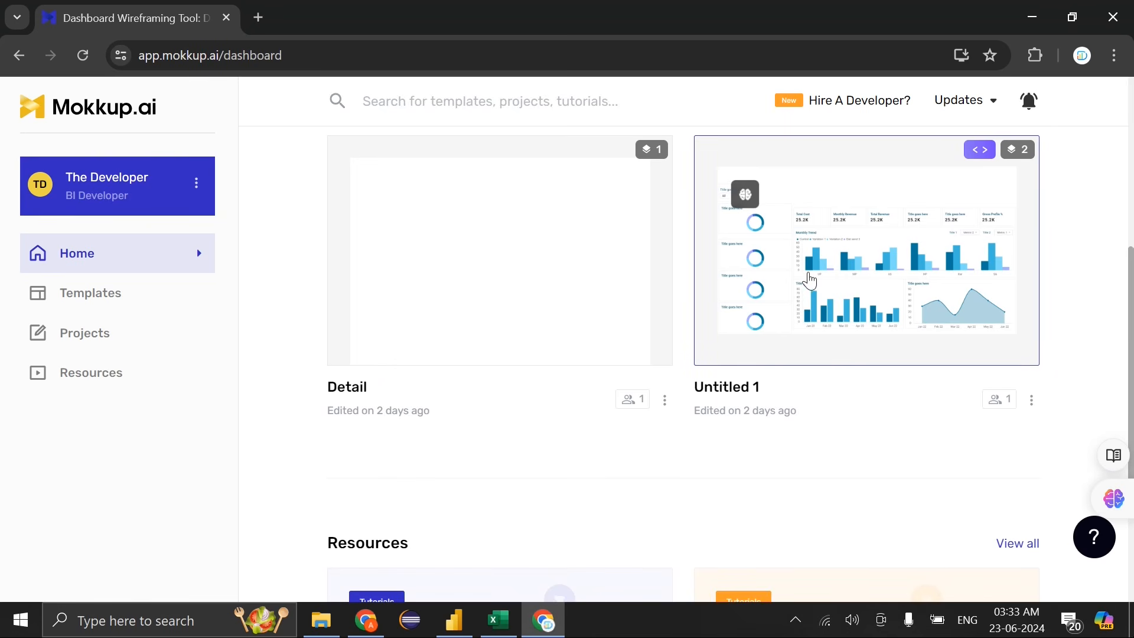
{"action": "left_click", "coordinate": [882, 308]}
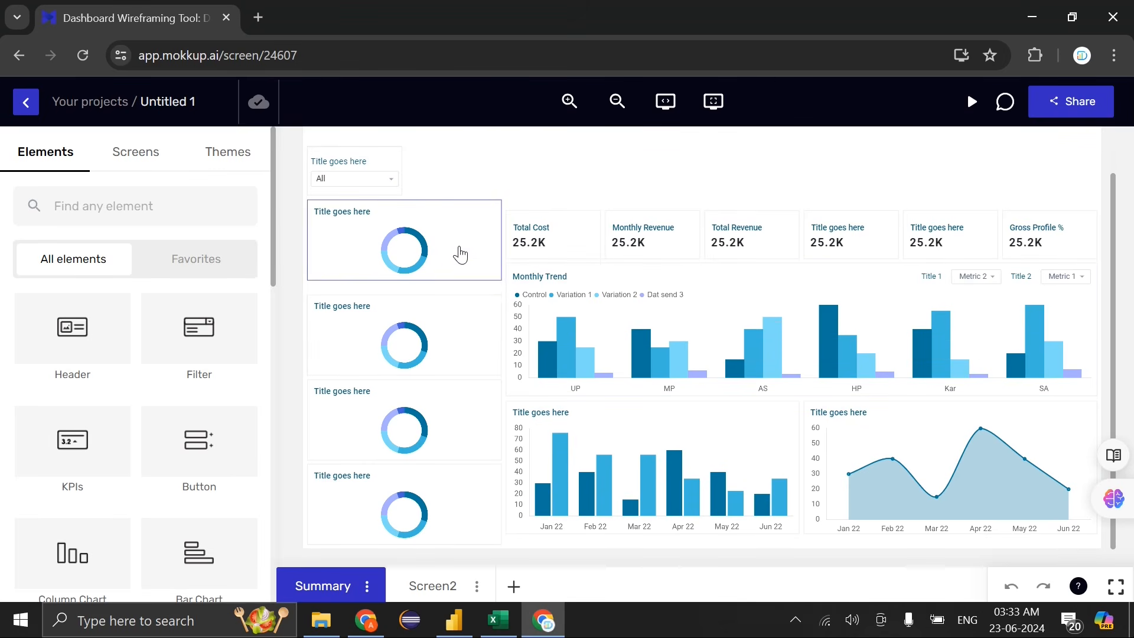
Delete the upper three donut charts from the Summary screen, keeping only the lowest one
{"action": "left_click", "coordinate": [455, 240]}
{"action": "left_click", "coordinate": [466, 324]}
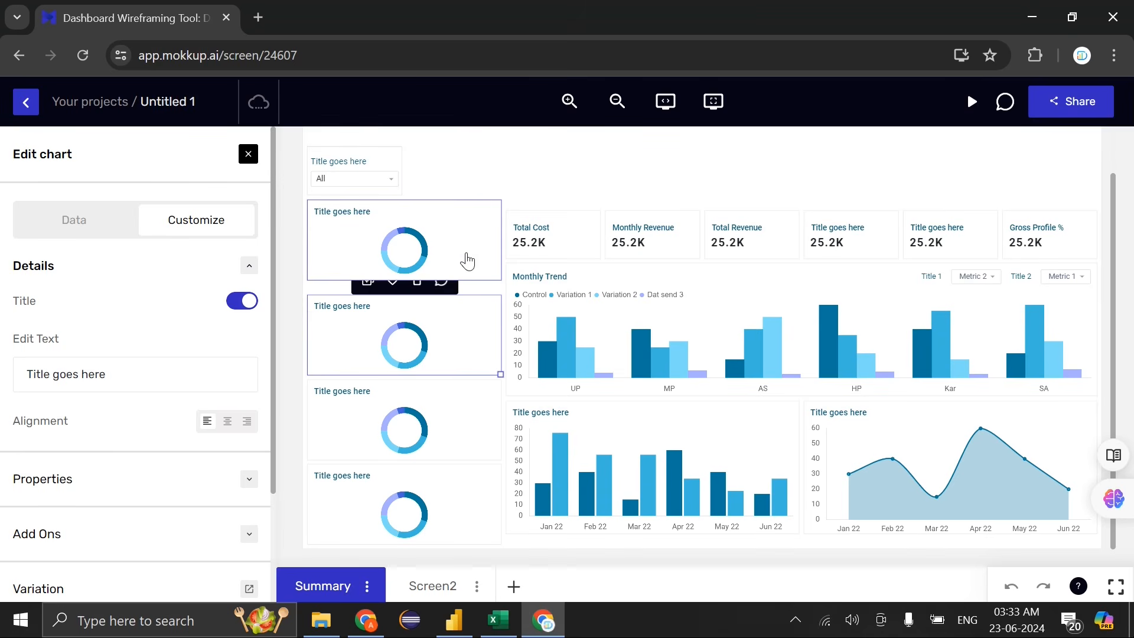
{"action": "left_click", "coordinate": [527, 182]}
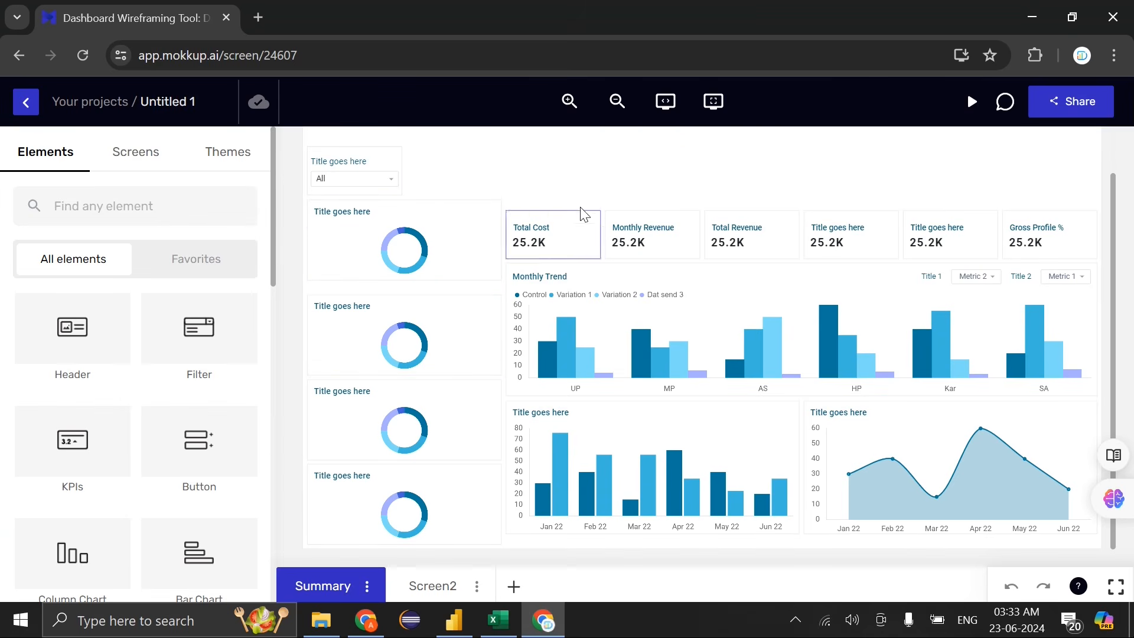
{"action": "left_click", "coordinate": [476, 224]}
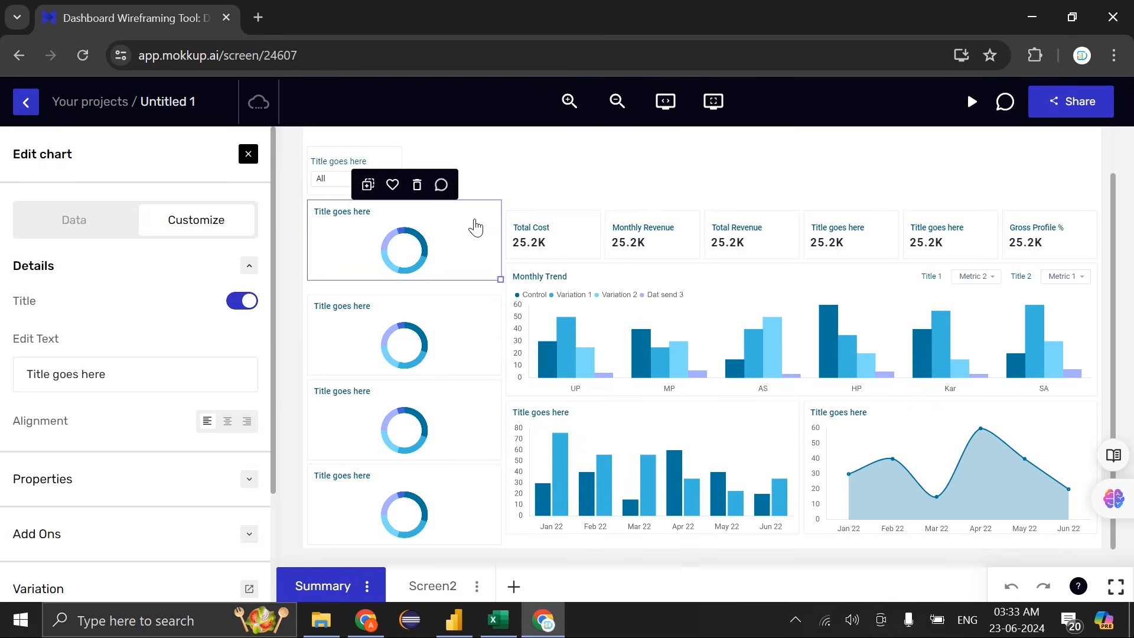
{"action": "key", "text": "Delete"}
{"action": "left_click", "coordinate": [460, 365]}
{"action": "key", "text": "Delete"}
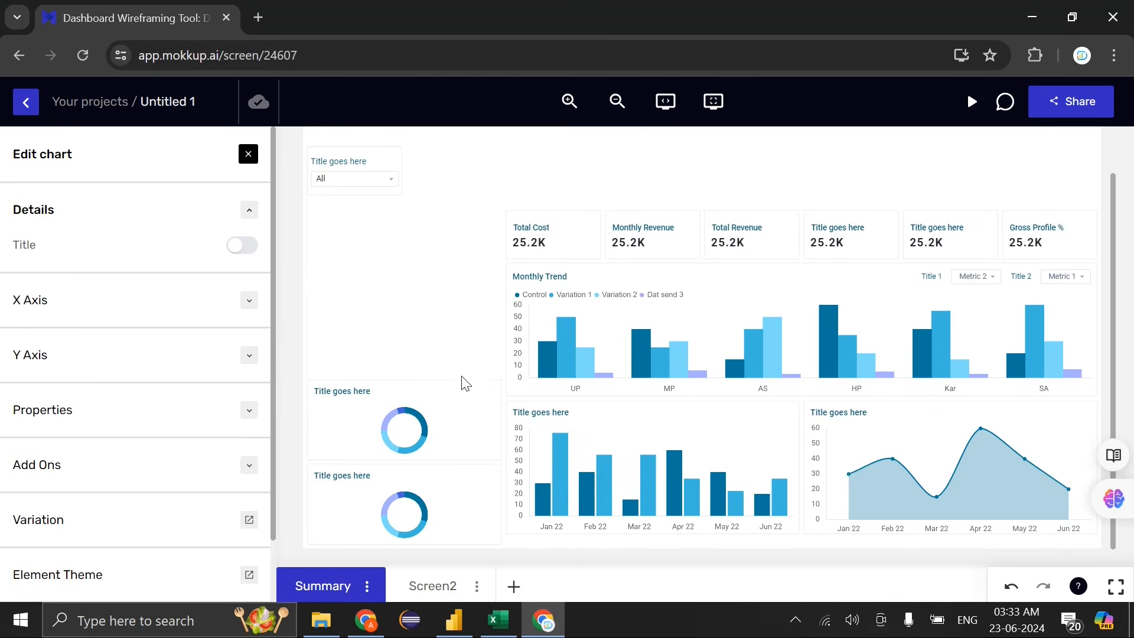
{"action": "left_click", "coordinate": [463, 400]}
{"action": "key", "text": "Escape"}
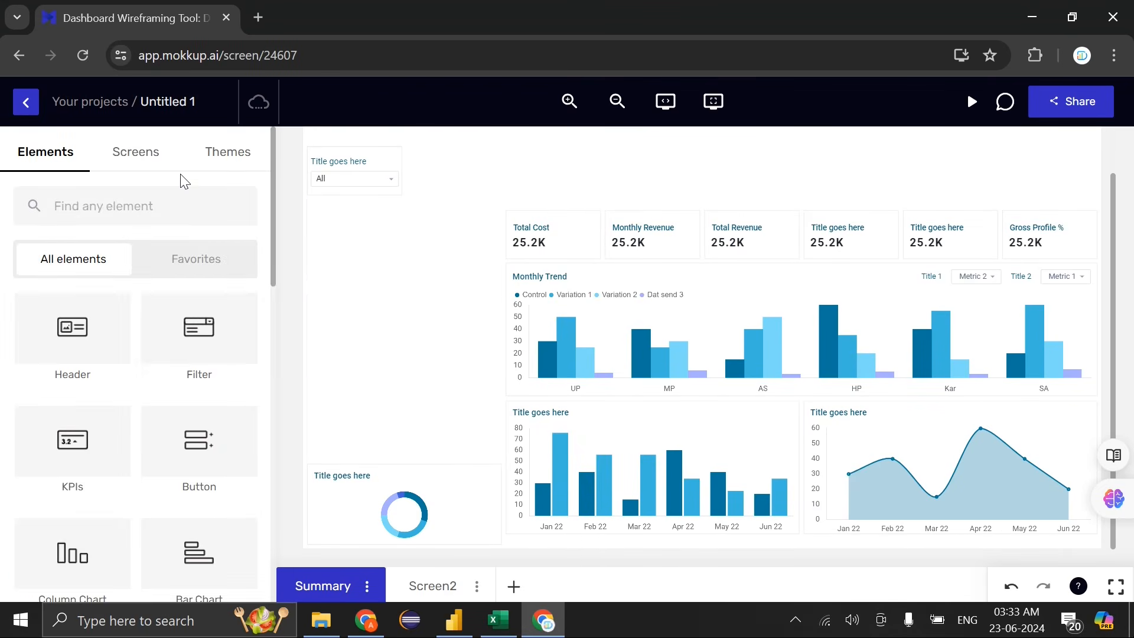
Add a pie chart element to the Summary screen, leaving its default style
{"action": "scroll", "coordinate": [170, 325], "scroll_direction": "down", "scroll_amount": 6}
{"action": "scroll", "coordinate": [172, 338], "scroll_direction": "down", "scroll_amount": 5}
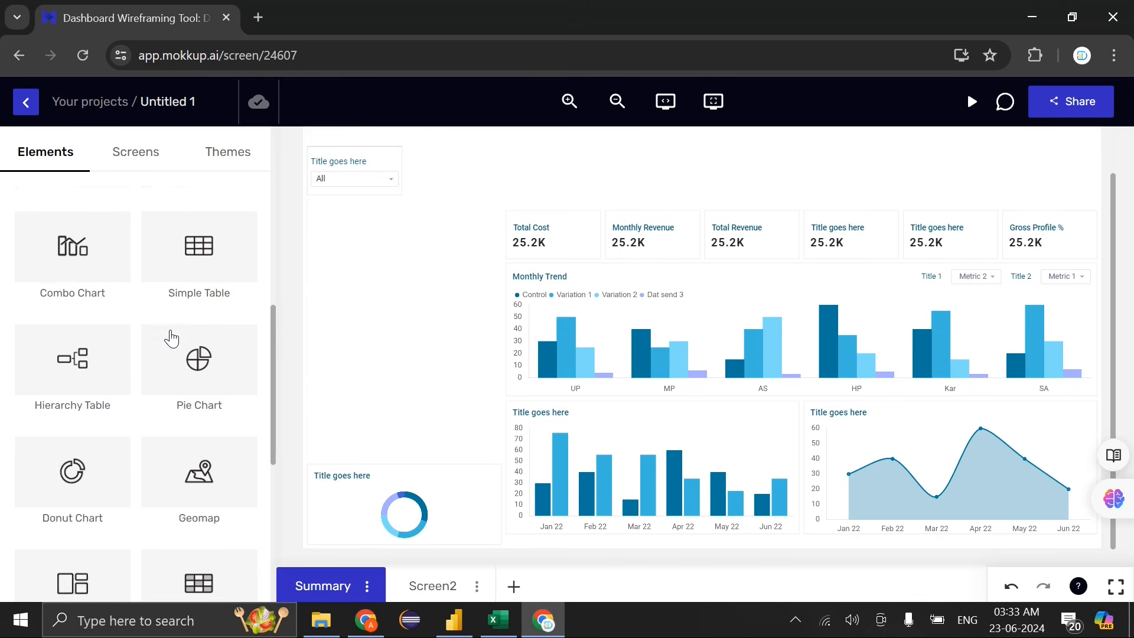
{"action": "left_click_drag", "start_coordinate": [185, 292], "coordinate": [425, 400]}
{"action": "double_click", "coordinate": [408, 456]}
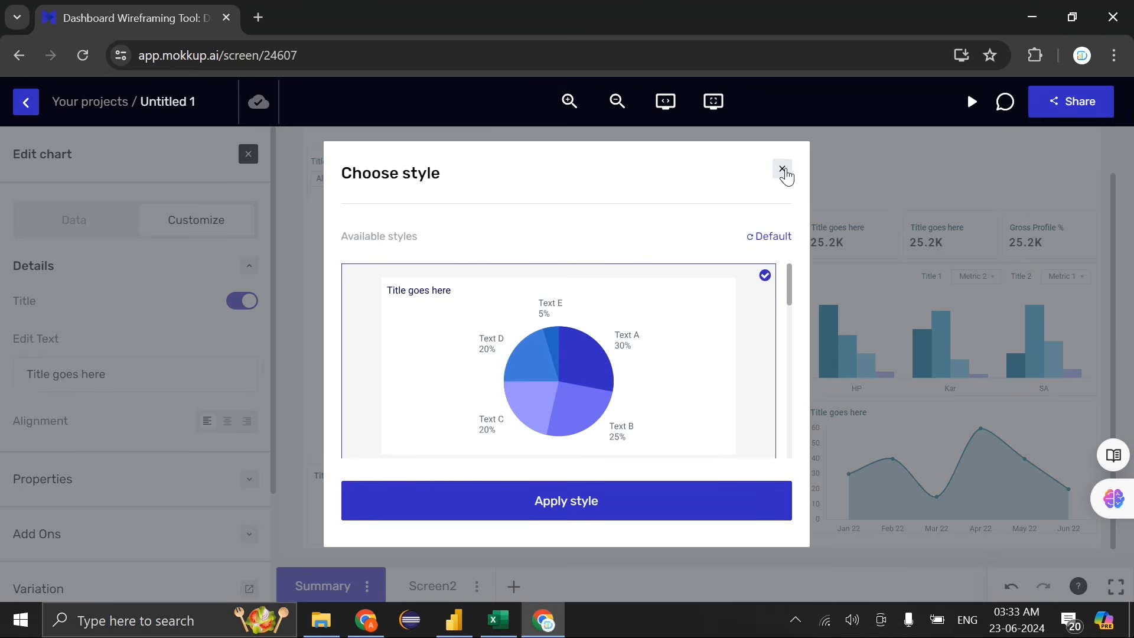
{"action": "left_click", "coordinate": [783, 170]}
Shrink the pie chart to the width of the donut chart and place it directly above the donut
{"action": "left_click_drag", "start_coordinate": [426, 401], "coordinate": [377, 222]}
{"action": "left_click", "coordinate": [455, 518]}
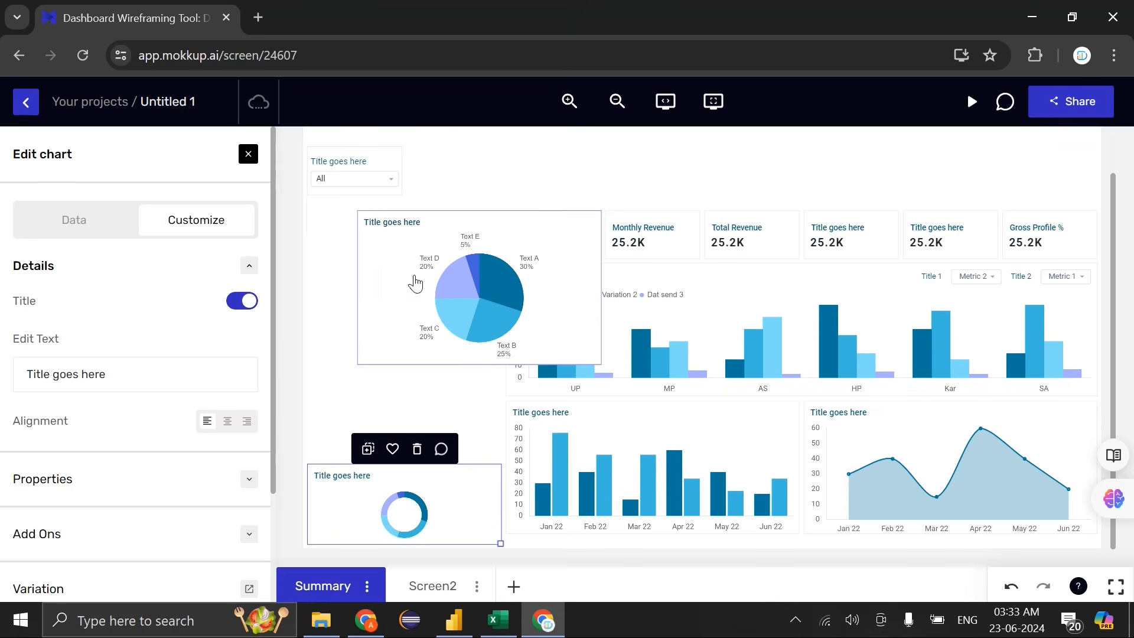
{"action": "left_click_drag", "start_coordinate": [394, 281], "coordinate": [378, 324]}
{"action": "left_click", "coordinate": [412, 321]}
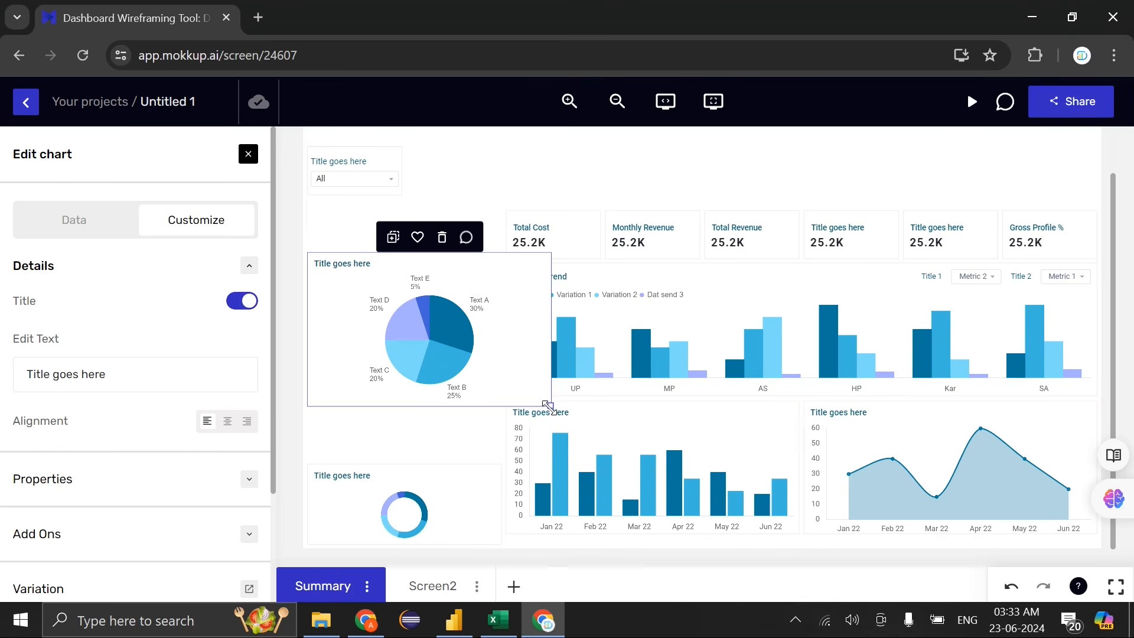
{"action": "left_click_drag", "start_coordinate": [549, 406], "coordinate": [499, 355]}
{"action": "left_click_drag", "start_coordinate": [422, 329], "coordinate": [425, 385]}
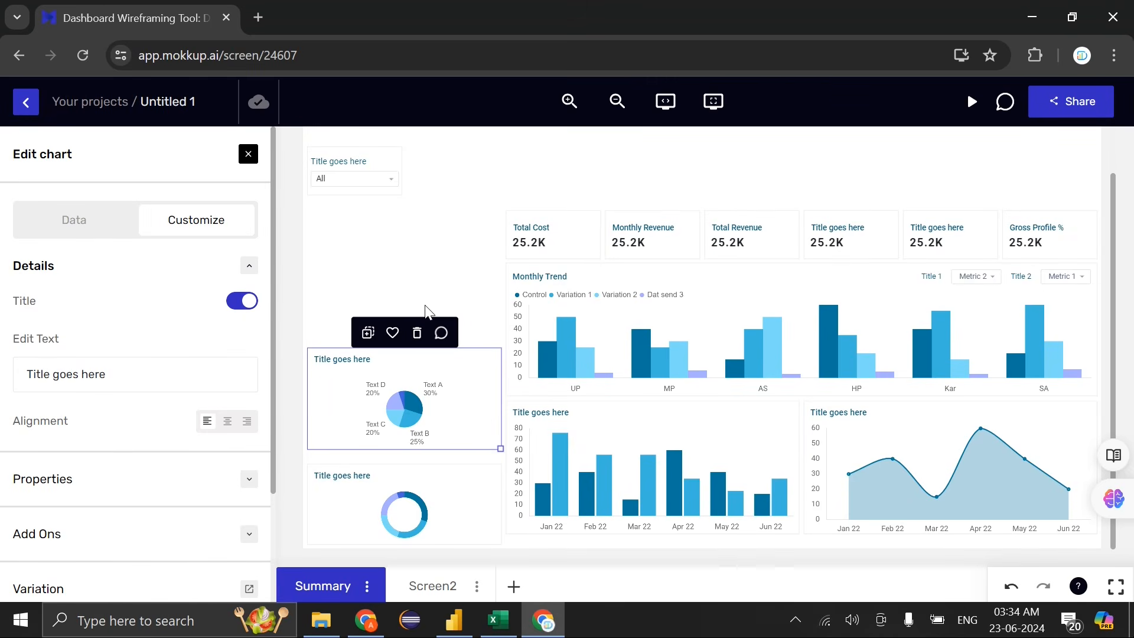
{"action": "mouse_move", "coordinate": [472, 397]}
{"action": "left_mouse_down"}
{"action": "mouse_move", "coordinate": [469, 422]}
{"action": "mouse_move", "coordinate": [473, 392]}
{"action": "mouse_move", "coordinate": [461, 398]}
{"action": "mouse_move", "coordinate": [470, 398]}
{"action": "left_mouse_up"}
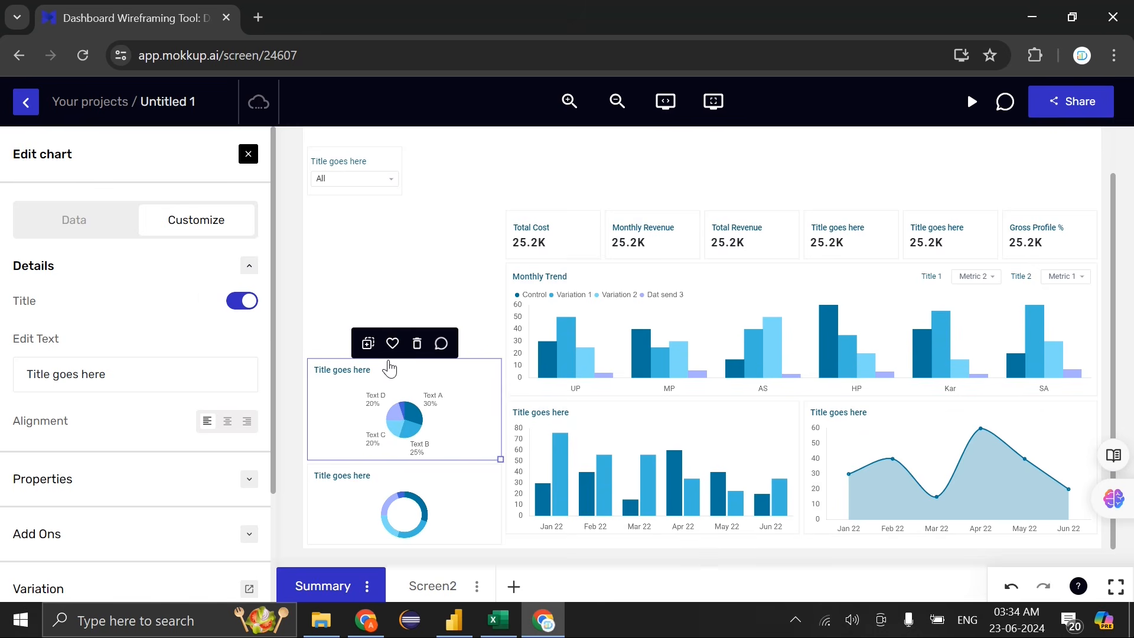
Duplicate the pie chart and stack both pies and a slightly taller donut chart evenly in the column beside the KPIs
{"action": "mouse_move", "coordinate": [394, 372]}
{"action": "left_mouse_down"}
{"action": "mouse_move", "coordinate": [428, 406]}
{"action": "mouse_move", "coordinate": [431, 286]}
{"action": "mouse_move", "coordinate": [502, 390]}
{"action": "mouse_move", "coordinate": [451, 380]}
{"action": "left_mouse_up"}
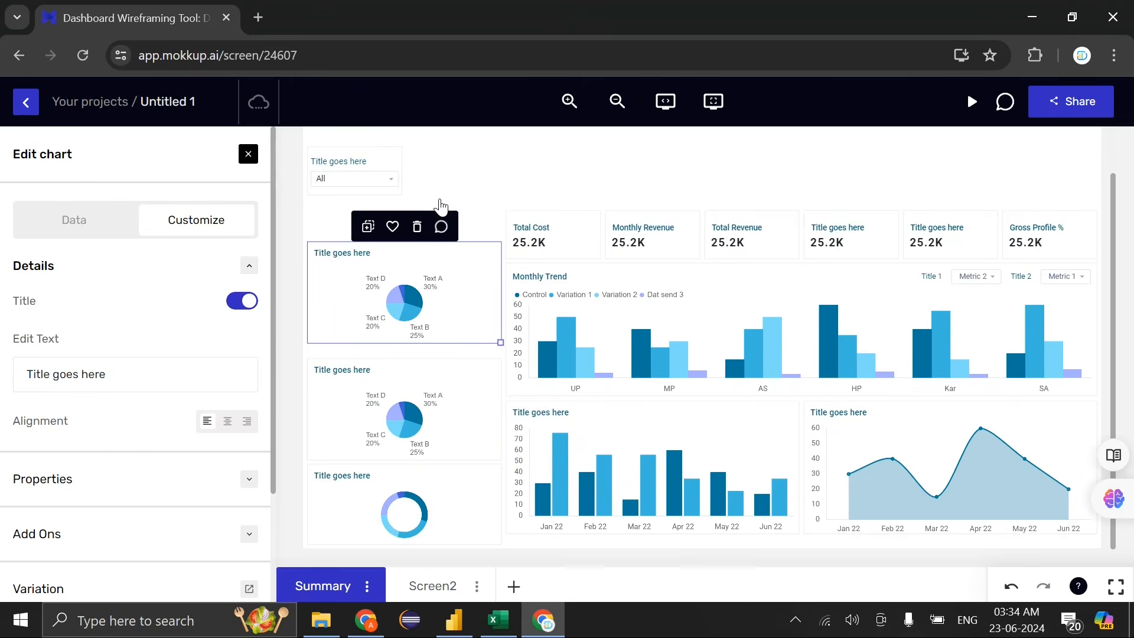
{"action": "left_click_drag", "start_coordinate": [461, 321], "coordinate": [462, 285]}
{"action": "left_click", "coordinate": [519, 430]}
{"action": "left_click_drag", "start_coordinate": [473, 423], "coordinate": [471, 380]}
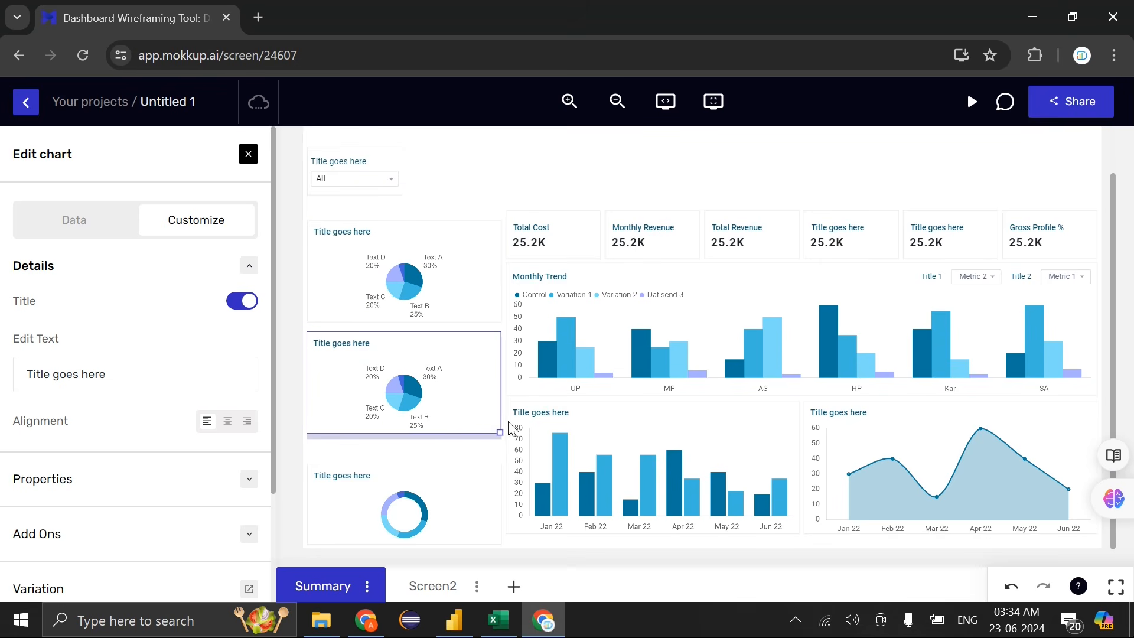
{"action": "double_click", "coordinate": [501, 436]}
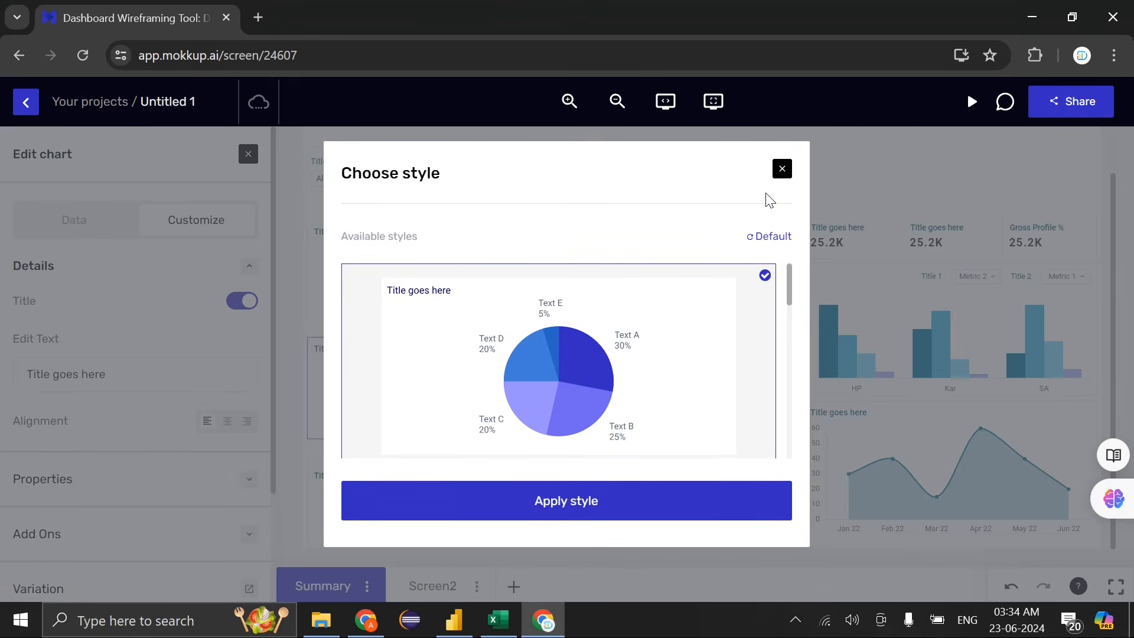
{"action": "left_click", "coordinate": [781, 170]}
{"action": "left_click", "coordinate": [490, 498]}
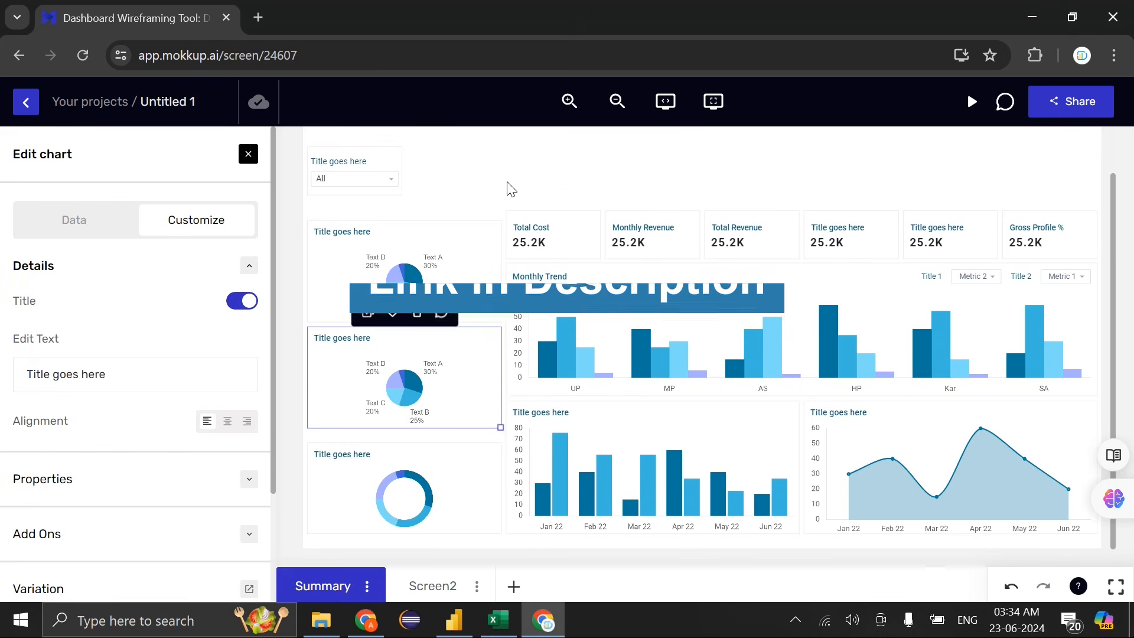
{"action": "left_click", "coordinate": [537, 180]}
{"action": "left_click", "coordinate": [349, 242]}
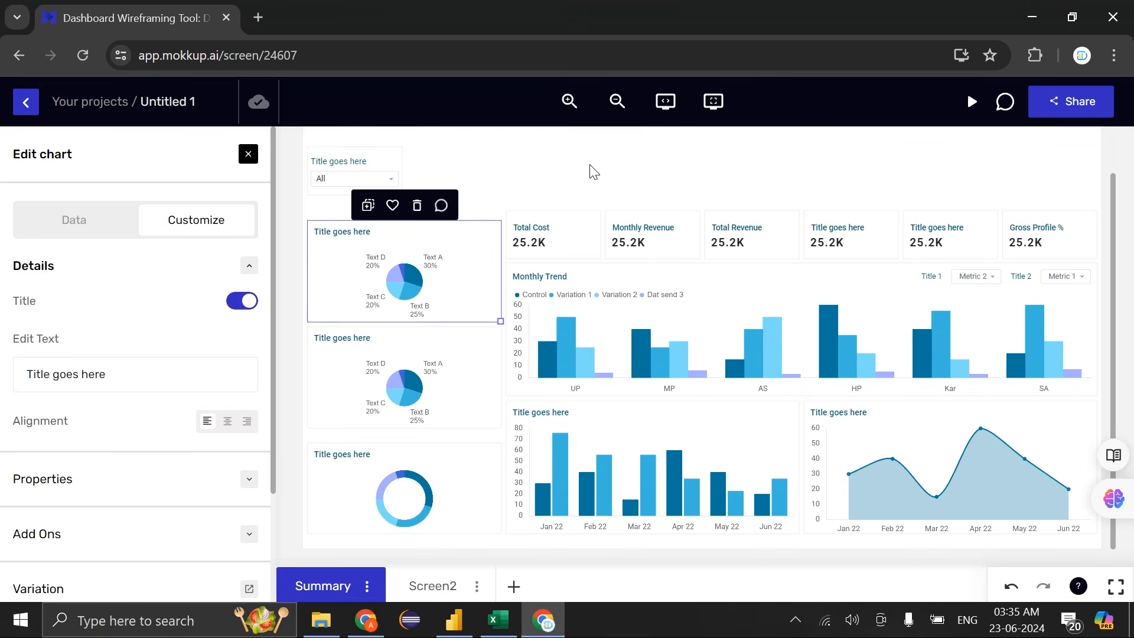
{"action": "left_click", "coordinate": [520, 190]}
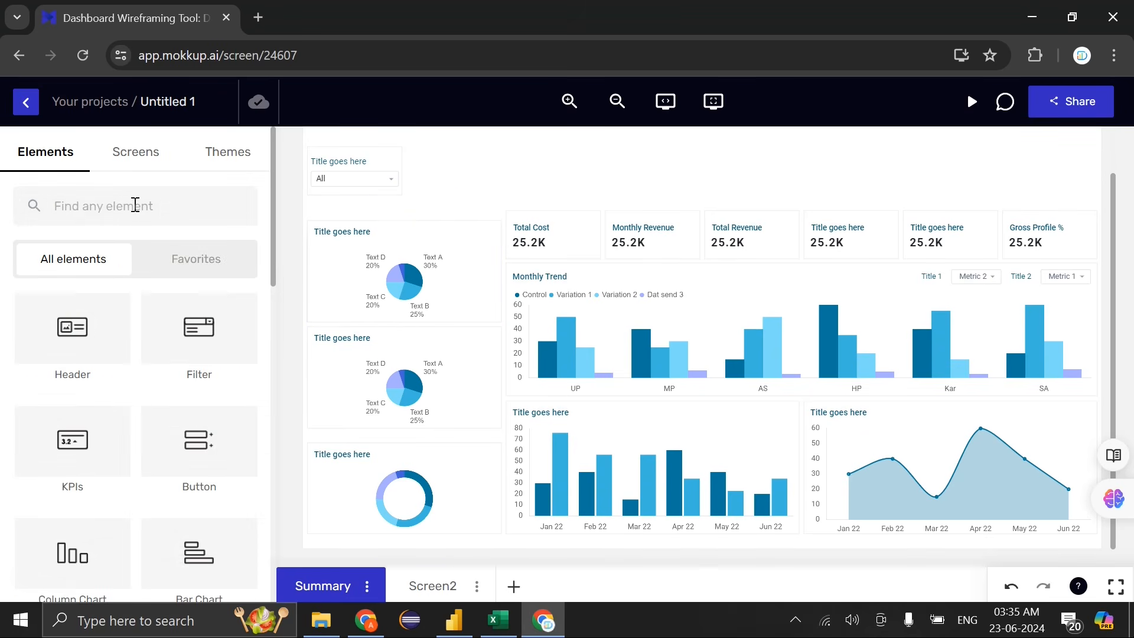
Apply the Twilight color theme to the dashboard mockup
{"action": "left_click", "coordinate": [186, 154]}
{"action": "scroll", "coordinate": [179, 428], "scroll_direction": "down", "scroll_amount": 12}
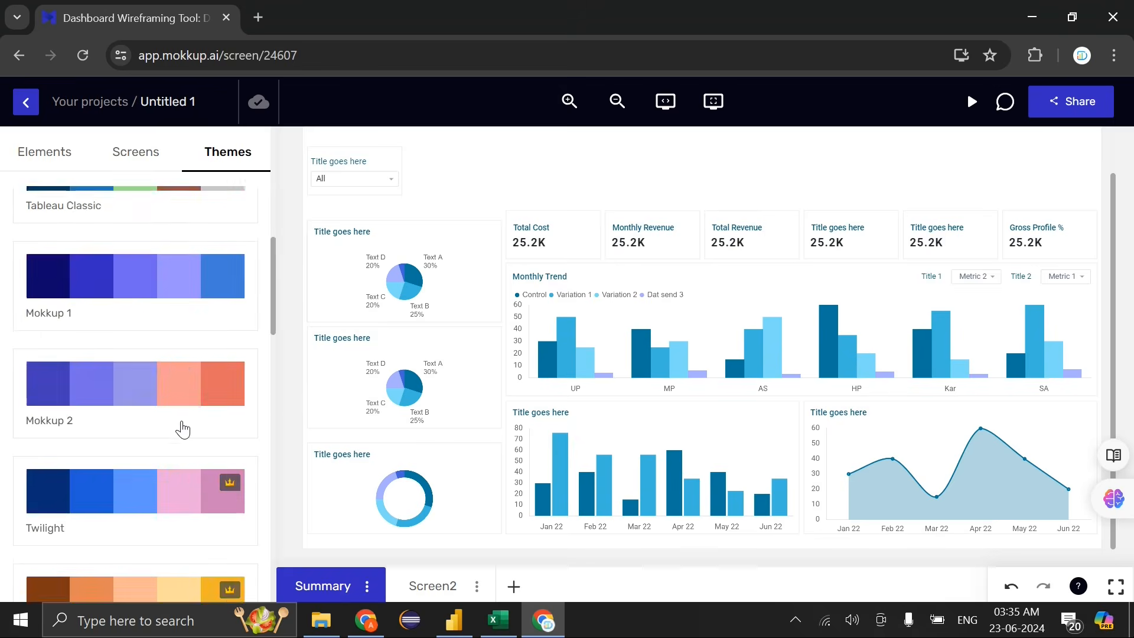
{"action": "scroll", "coordinate": [183, 429], "scroll_direction": "up", "scroll_amount": 10}
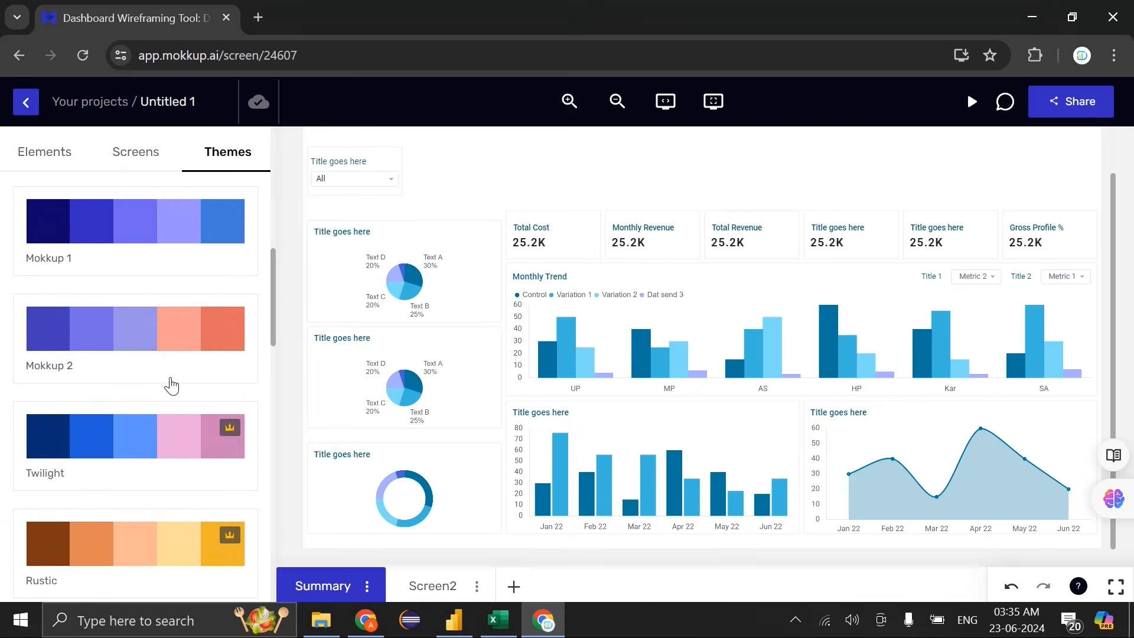
{"action": "left_click", "coordinate": [191, 435]}
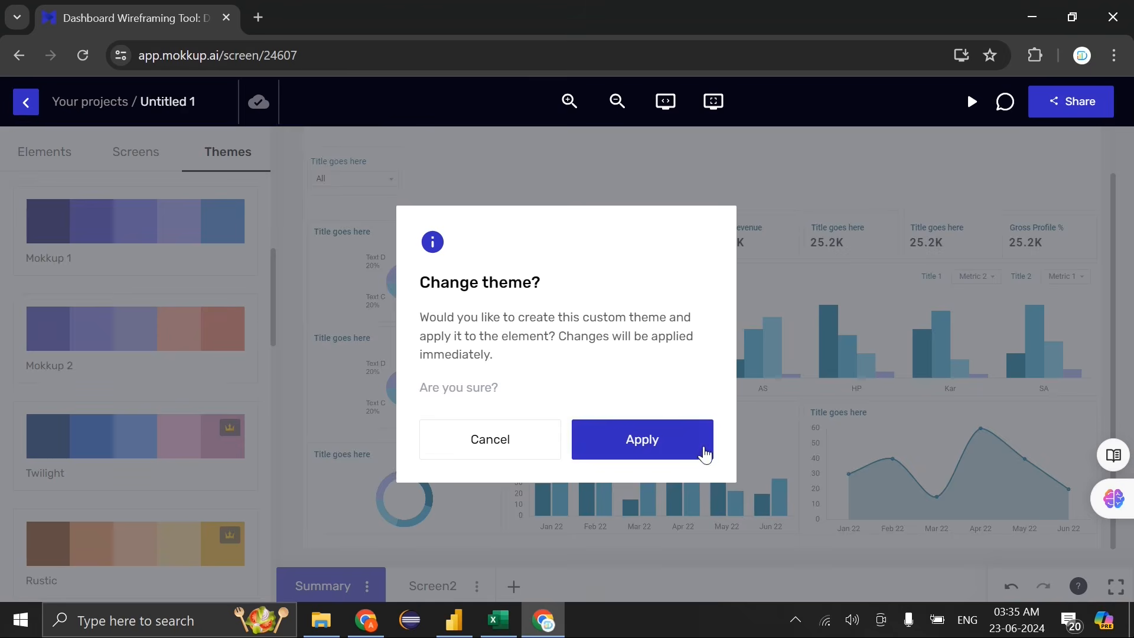
{"action": "left_click", "coordinate": [661, 444]}
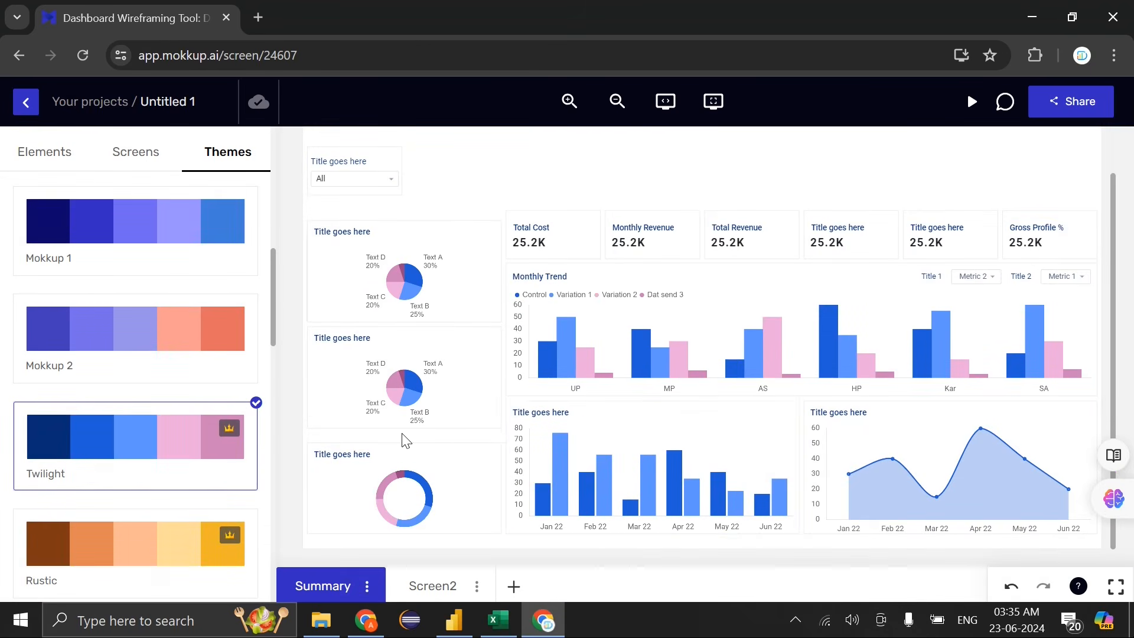
Try the Elegant color theme on the dashboard mockup and settle on the Classic theme
{"action": "scroll", "coordinate": [132, 484], "scroll_direction": "up", "scroll_amount": 5}
{"action": "scroll", "coordinate": [131, 486], "scroll_direction": "down", "scroll_amount": 15}
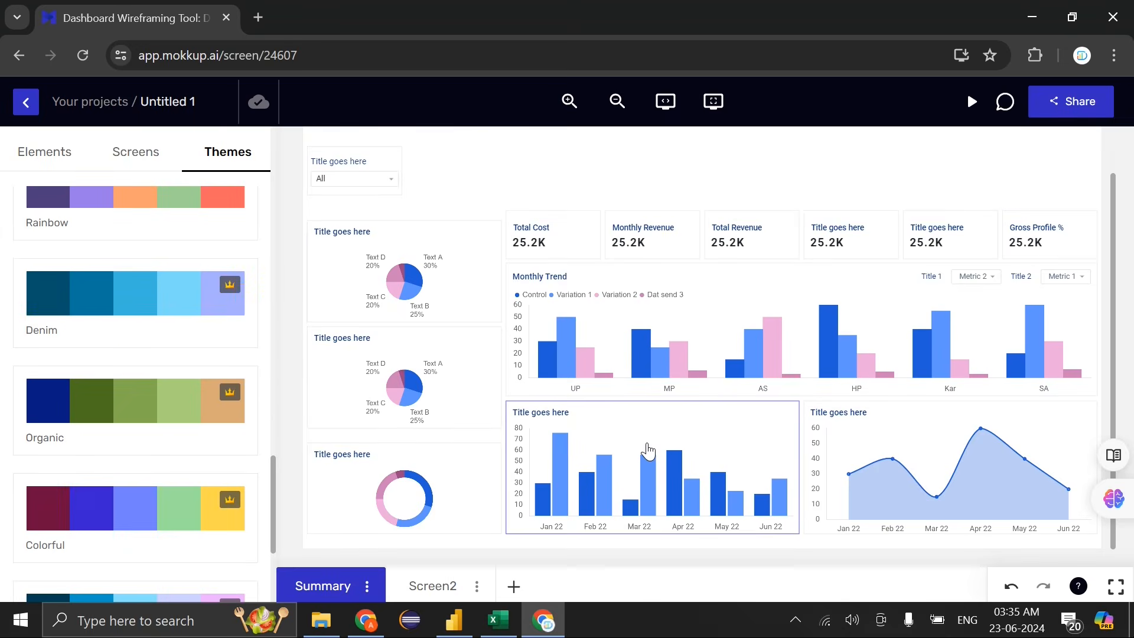
{"action": "scroll", "coordinate": [234, 498], "scroll_direction": "down", "scroll_amount": 5}
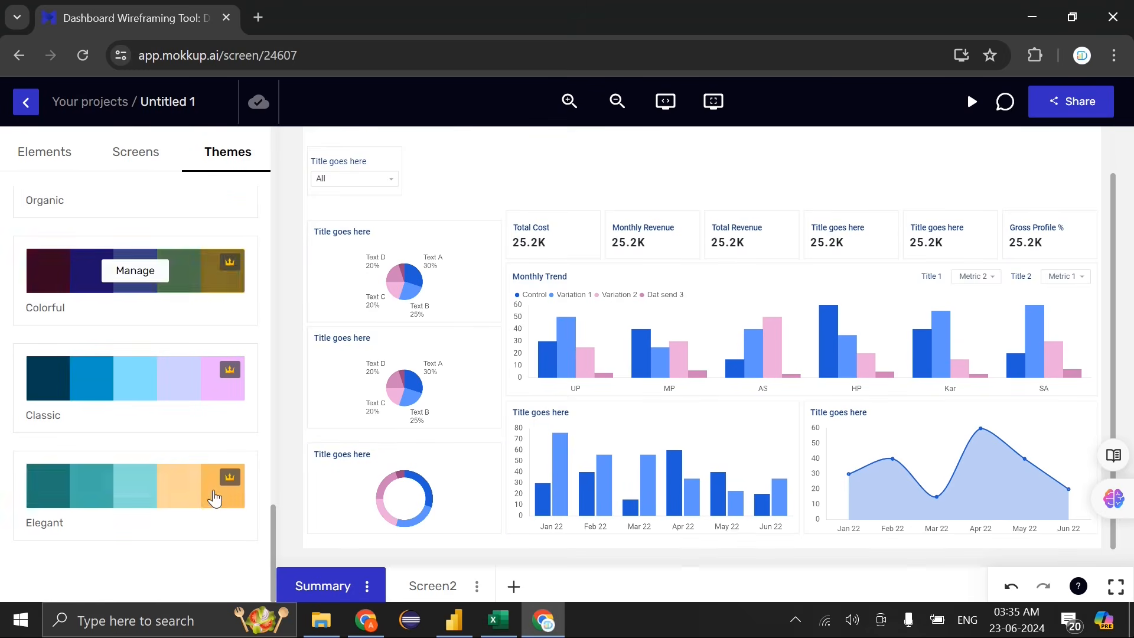
{"action": "left_click", "coordinate": [214, 491]}
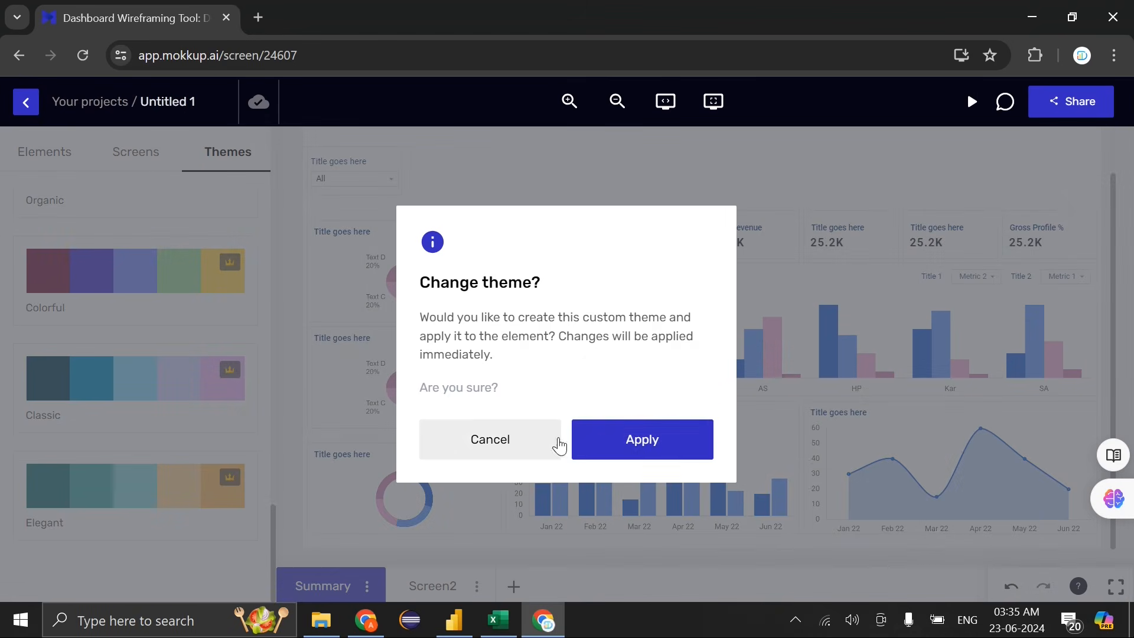
{"action": "left_click", "coordinate": [669, 432]}
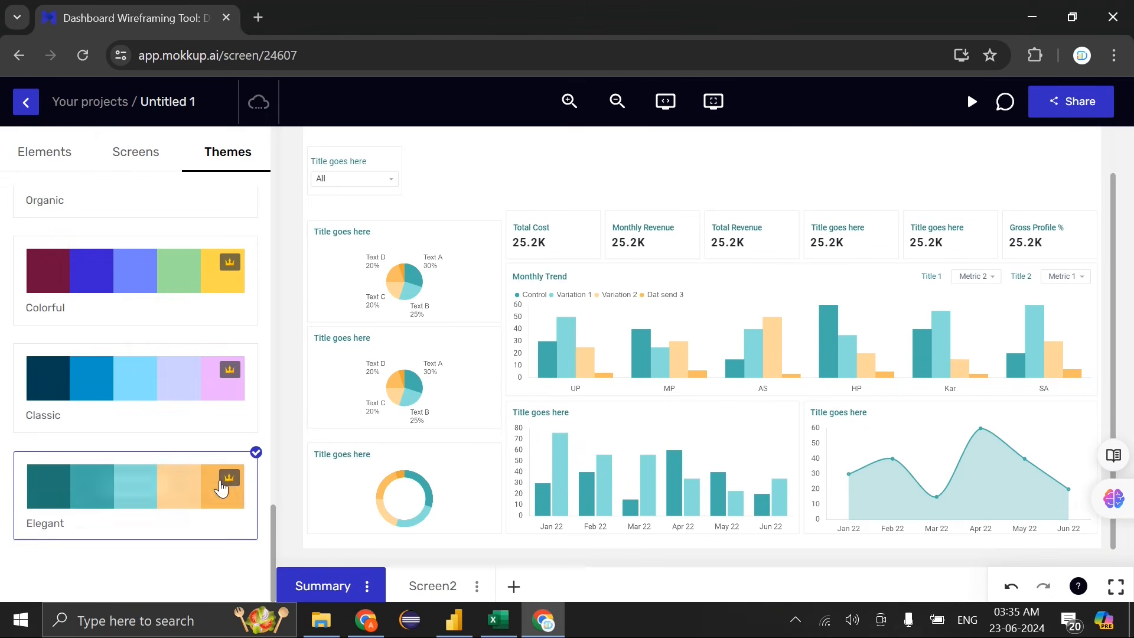
{"action": "left_click", "coordinate": [247, 409]}
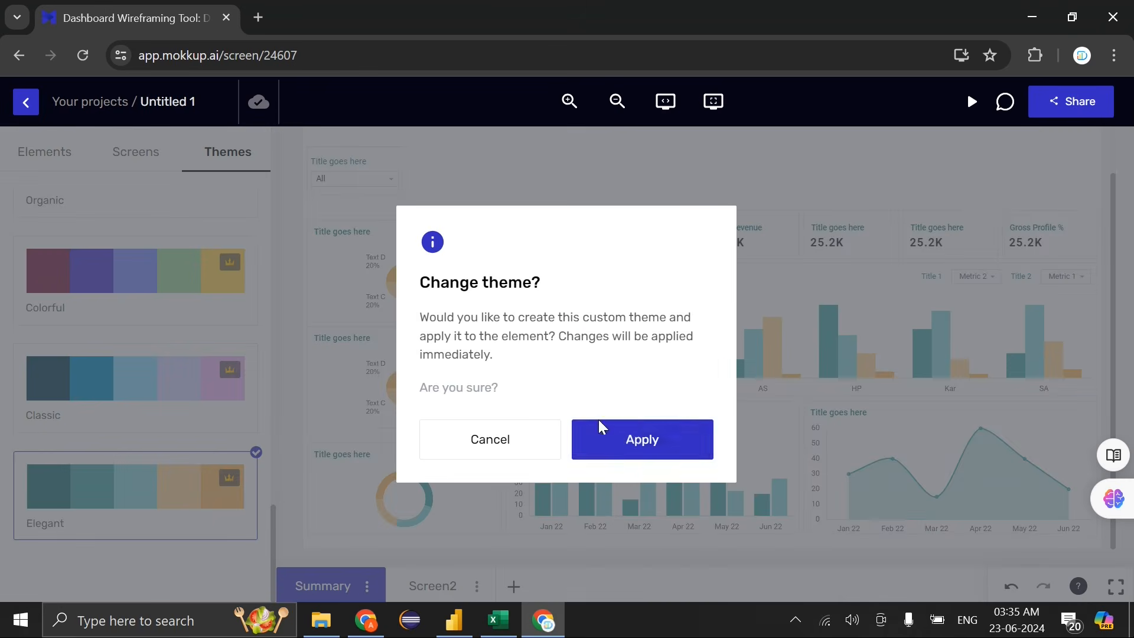
{"action": "left_click", "coordinate": [618, 451]}
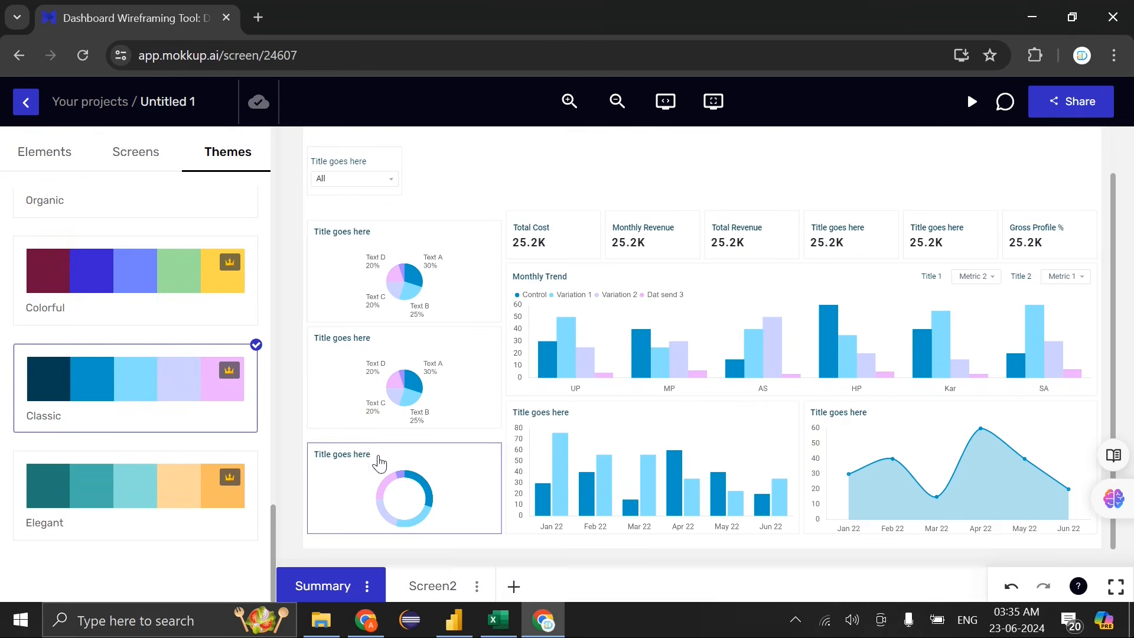
{"action": "left_click", "coordinate": [47, 155]}
{"action": "scroll", "coordinate": [132, 455], "scroll_direction": "up", "scroll_amount": 3}
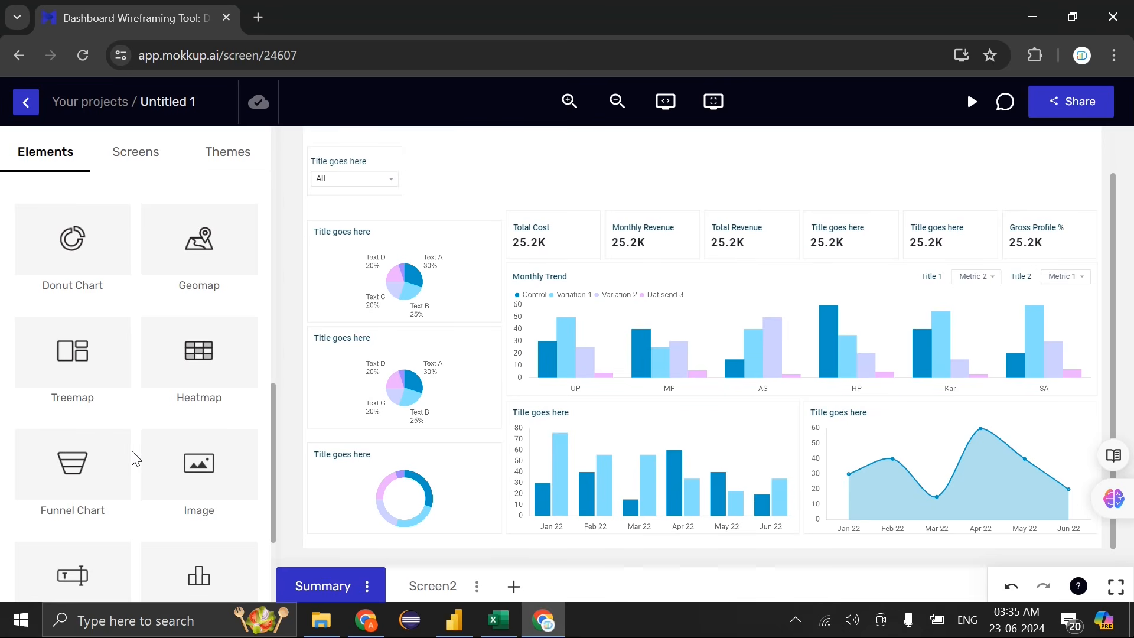
{"action": "left_click_drag", "start_coordinate": [222, 480], "coordinate": [686, 154]}
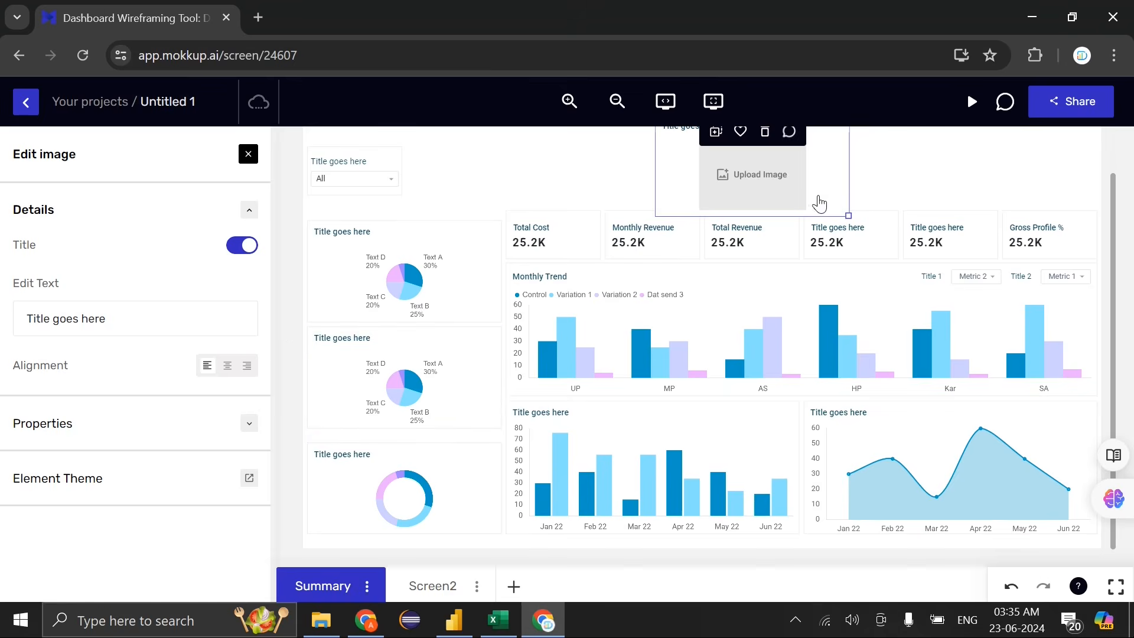
{"action": "key", "text": "Delete"}
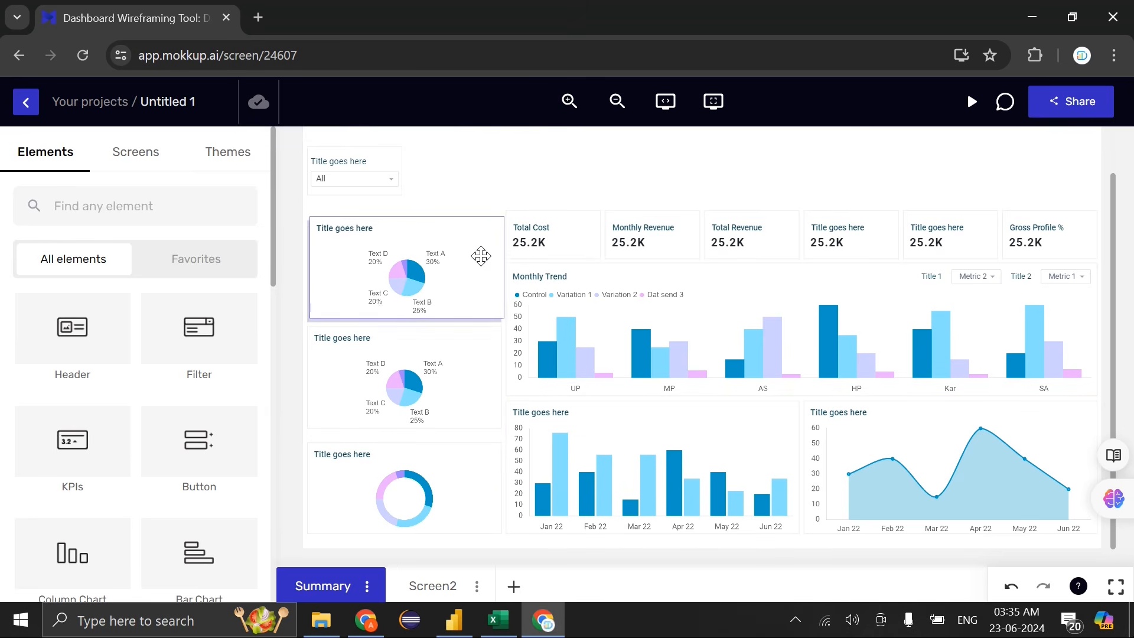
Move the upper pie chart up so its top edge lines up with the row of KPI cards
{"action": "left_click", "coordinate": [481, 256]}
{"action": "left_click_drag", "start_coordinate": [481, 261], "coordinate": [482, 233]}
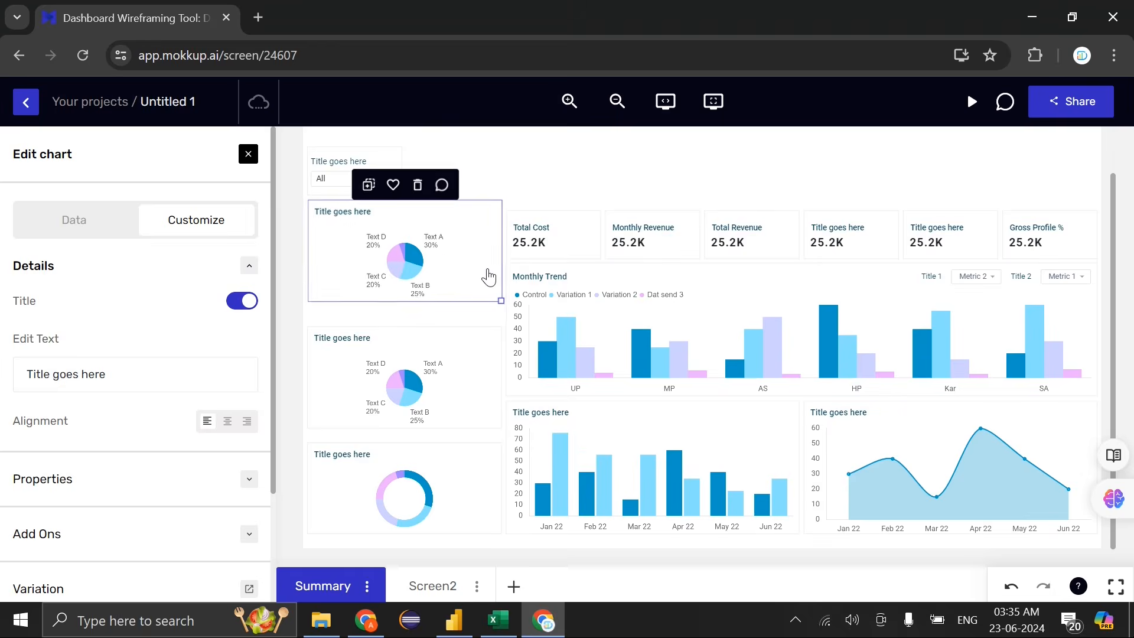
{"action": "left_click_drag", "start_coordinate": [488, 276], "coordinate": [487, 279]}
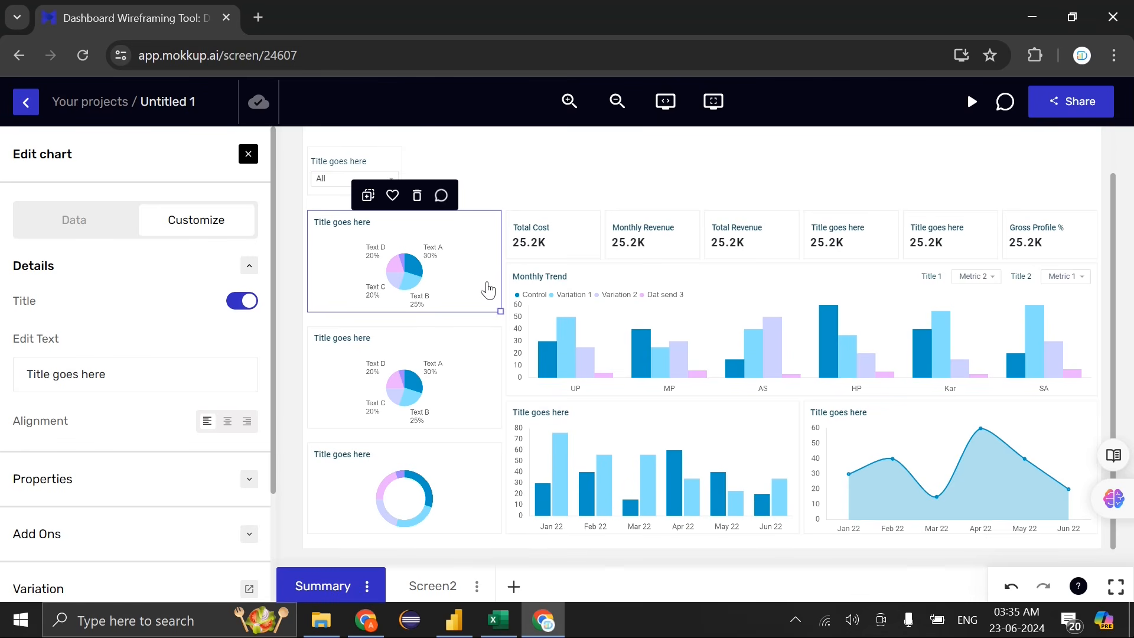
Narrow the column chart below Monthly Trend to about half its width and fit an enlarged donut chart between it and the area chart
{"action": "left_click", "coordinate": [769, 294]}
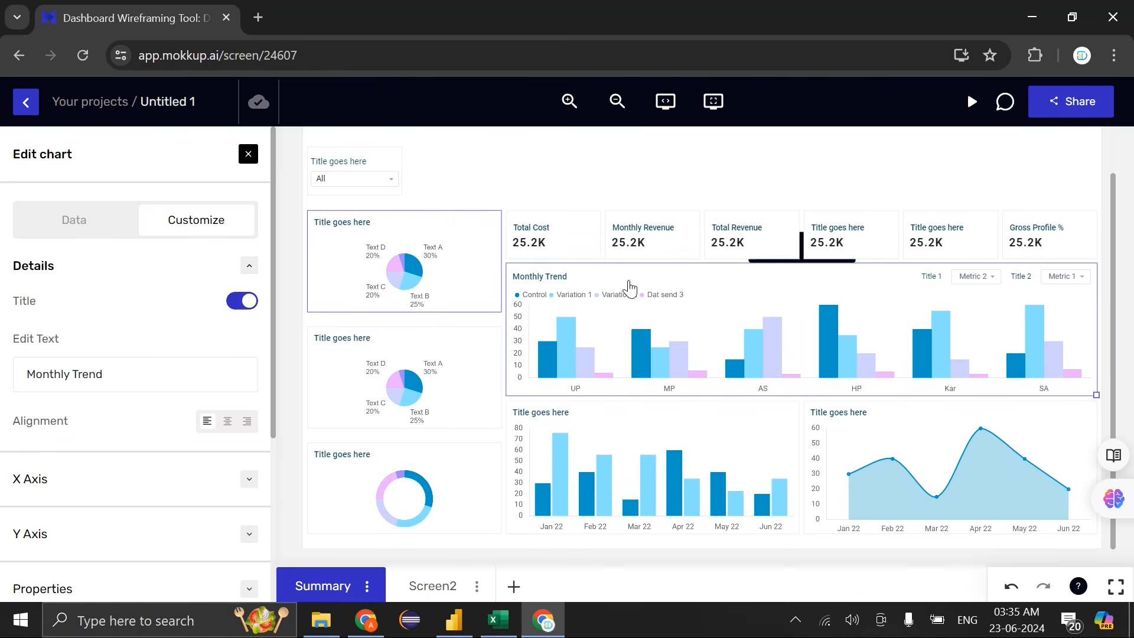
{"action": "left_click", "coordinate": [778, 464]}
{"action": "left_click_drag", "start_coordinate": [792, 534], "coordinate": [651, 535]}
{"action": "left_click_drag", "start_coordinate": [466, 488], "coordinate": [711, 525]}
{"action": "left_click_drag", "start_coordinate": [787, 467], "coordinate": [831, 444]}
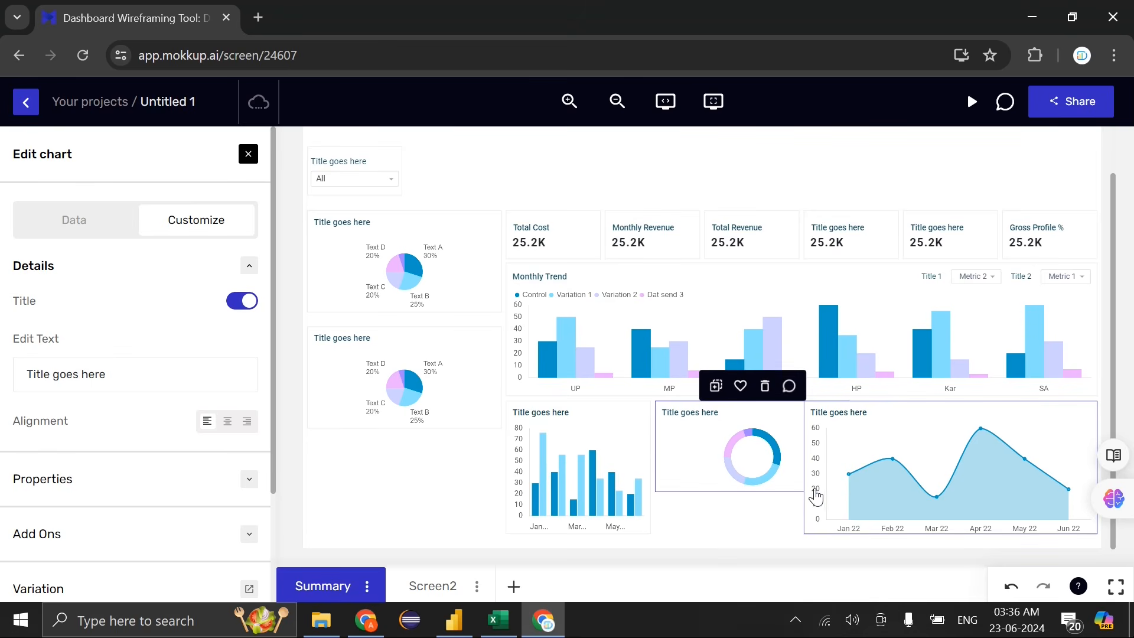
{"action": "left_click_drag", "start_coordinate": [813, 486], "coordinate": [799, 522]}
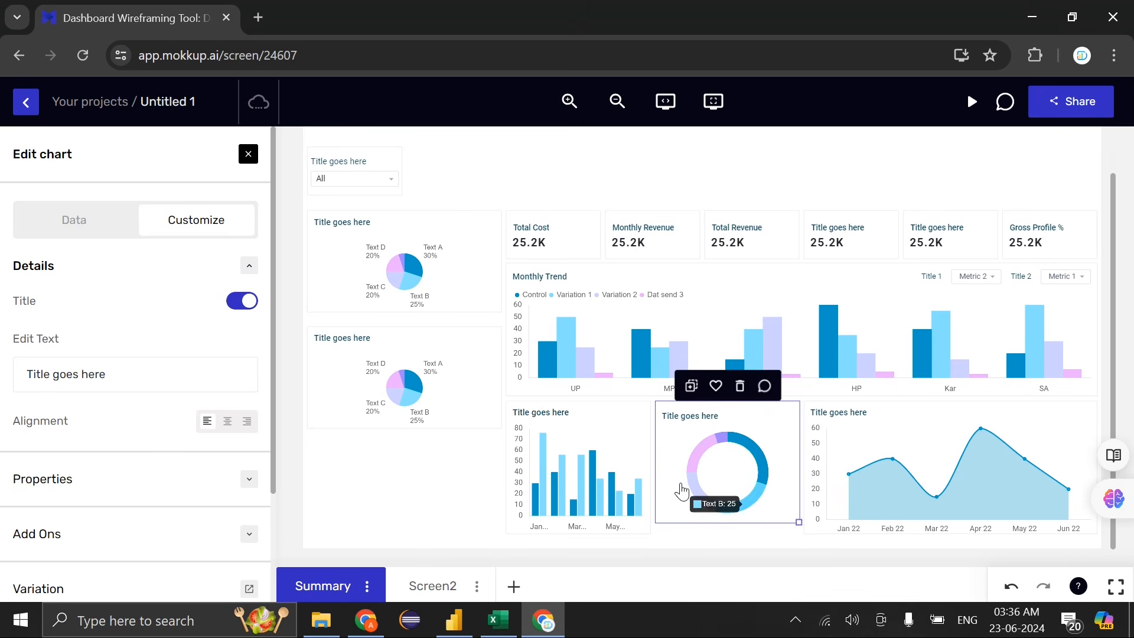
Duplicate the lower pie chart into the space below it and move the original up closer to the first pie chart
{"action": "left_click", "coordinate": [495, 418]}
{"action": "left_click", "coordinate": [433, 525]}
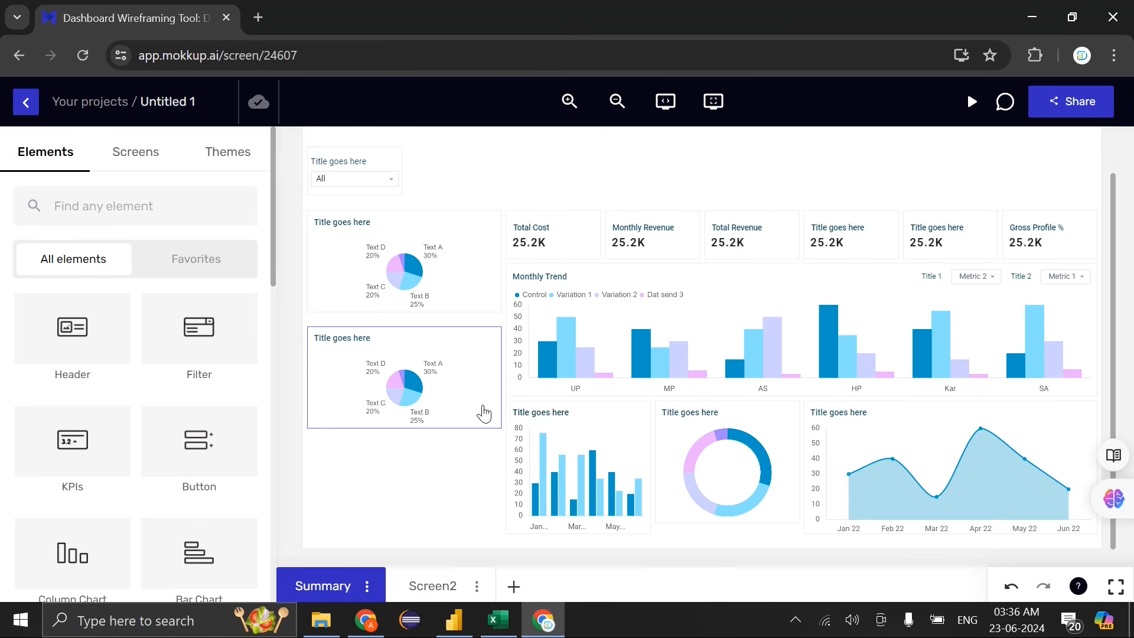
{"action": "left_click_drag", "start_coordinate": [483, 397], "coordinate": [468, 370]}
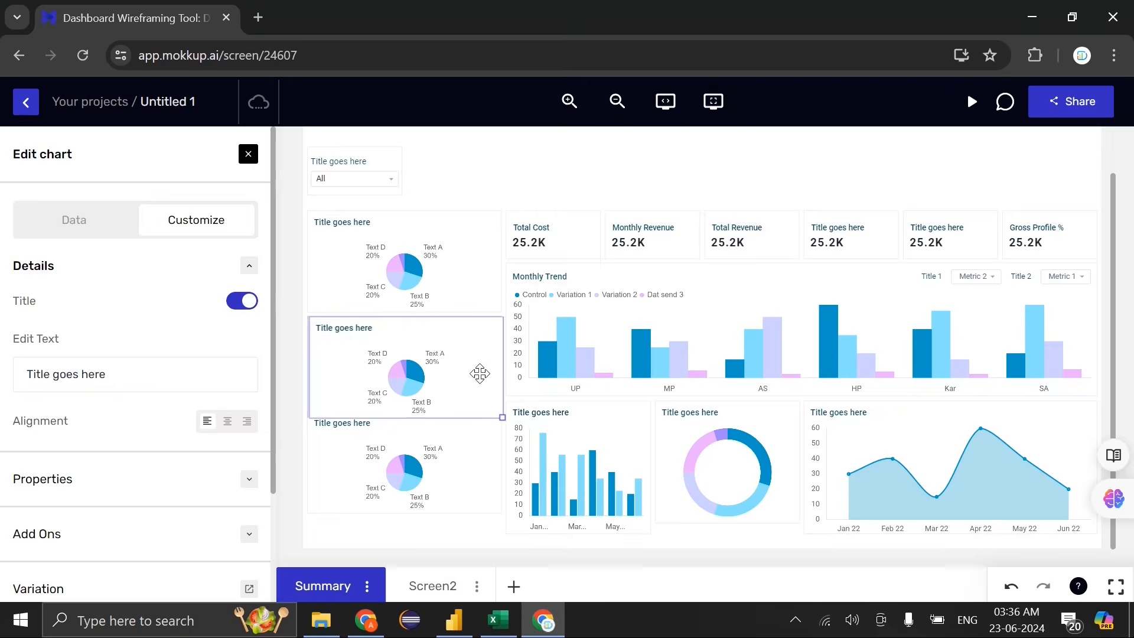
Title the uppermost pie chart "Income" and the middle pie chart "Range"
{"action": "left_click", "coordinate": [471, 248]}
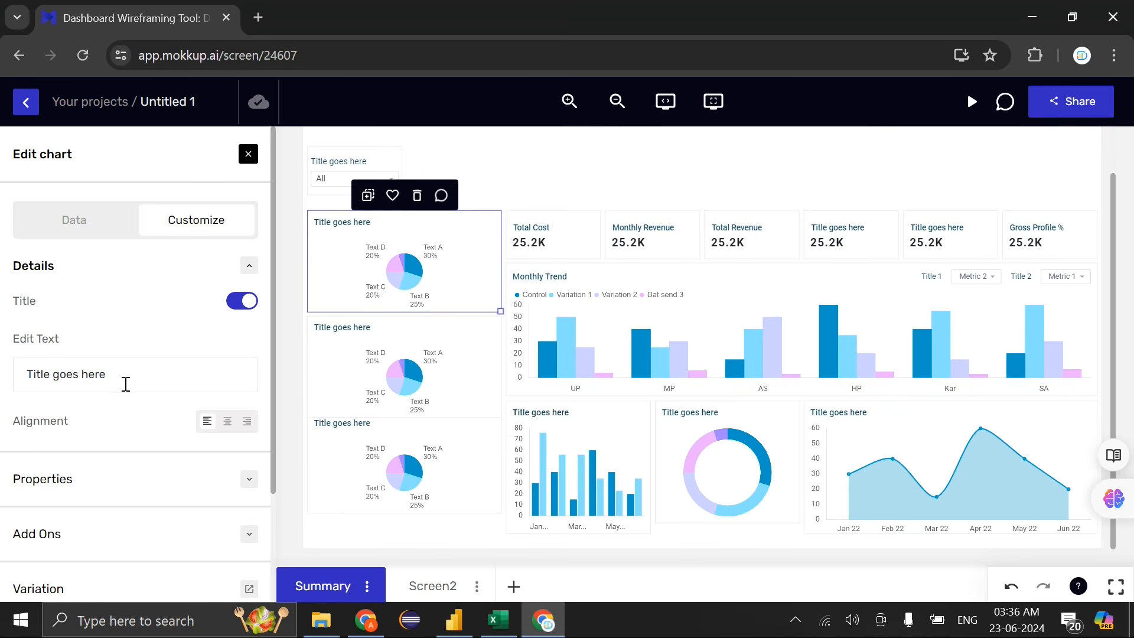
{"action": "triple_click", "coordinate": [126, 384]}
{"action": "key", "text": "BackSpace"}
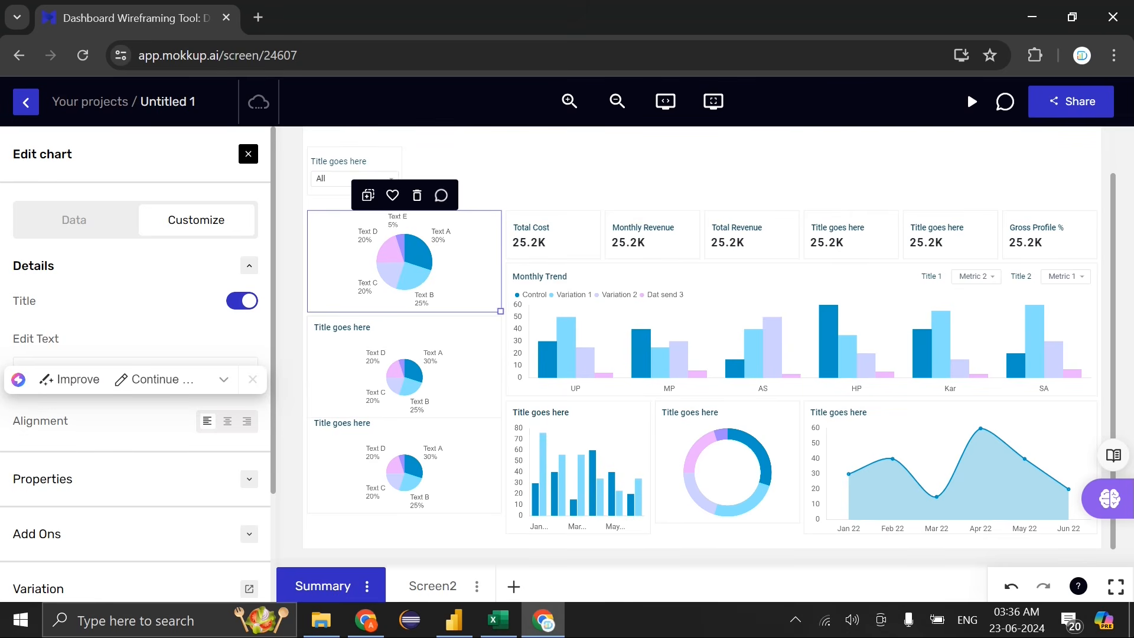
{"action": "type", "text": "Income"}
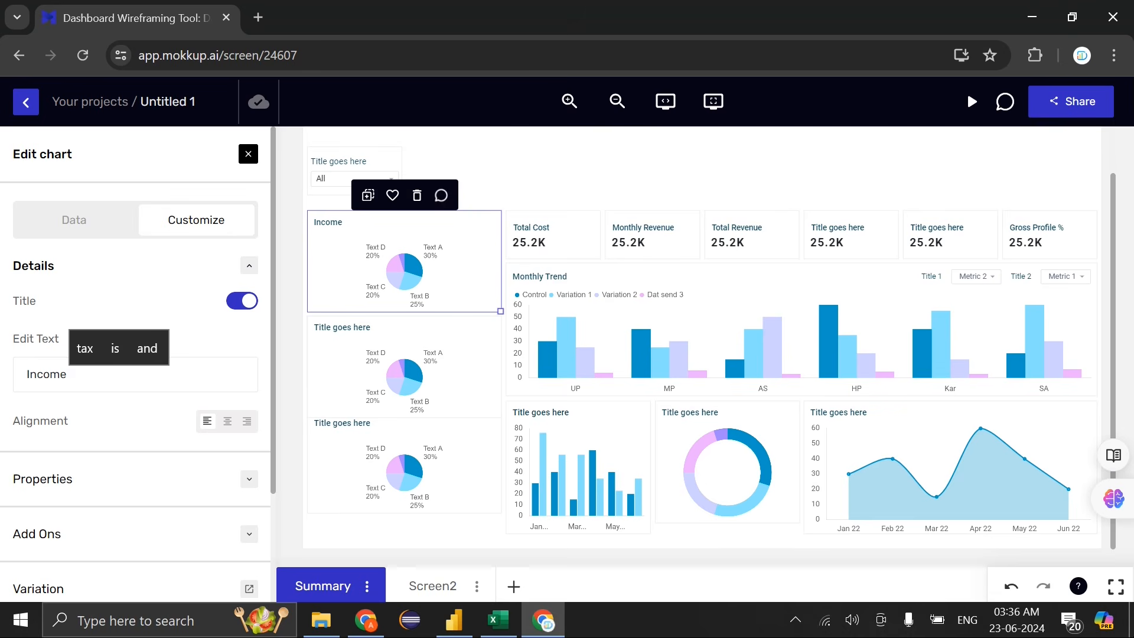
{"action": "left_click", "coordinate": [315, 383]}
{"action": "triple_click", "coordinate": [129, 373]}
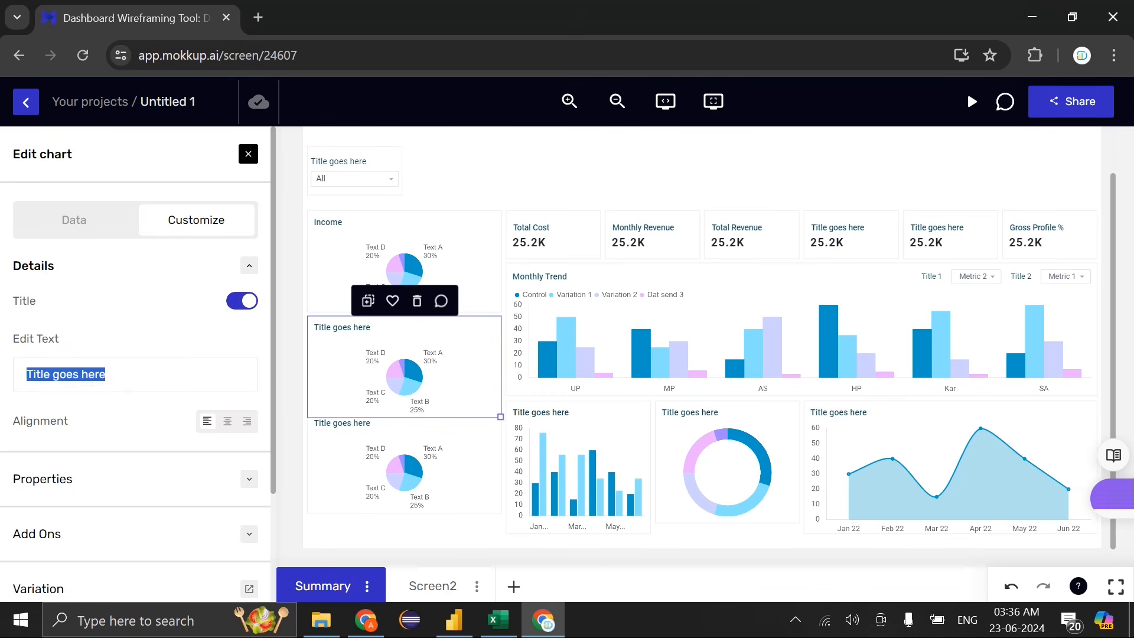
{"action": "key", "text": "BackSpace"}
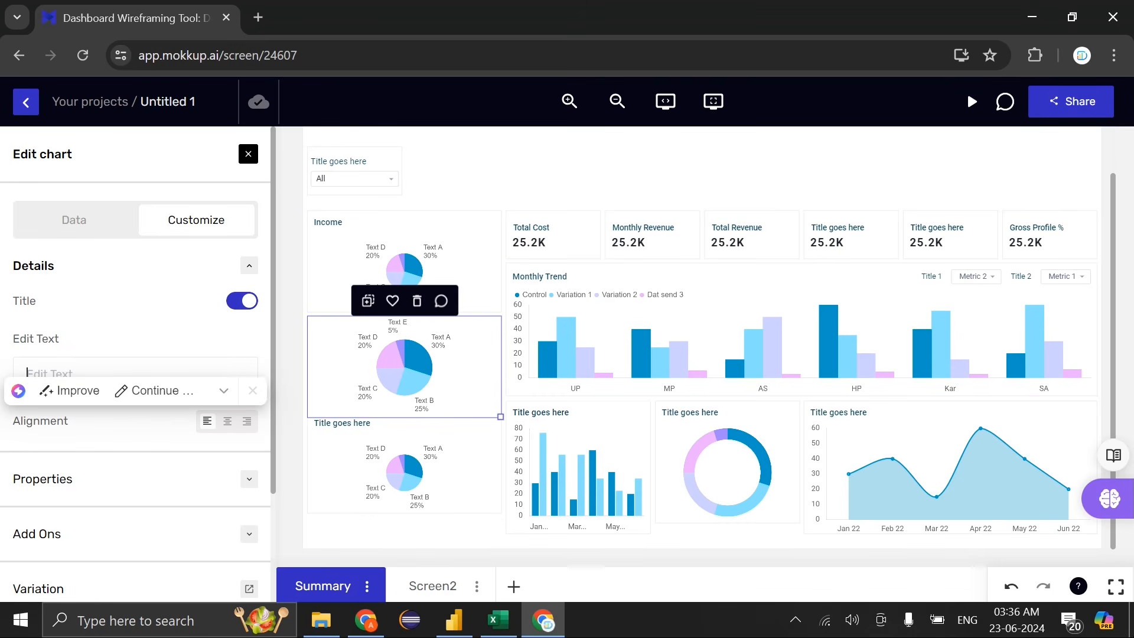
{"action": "type", "text": "Range"}
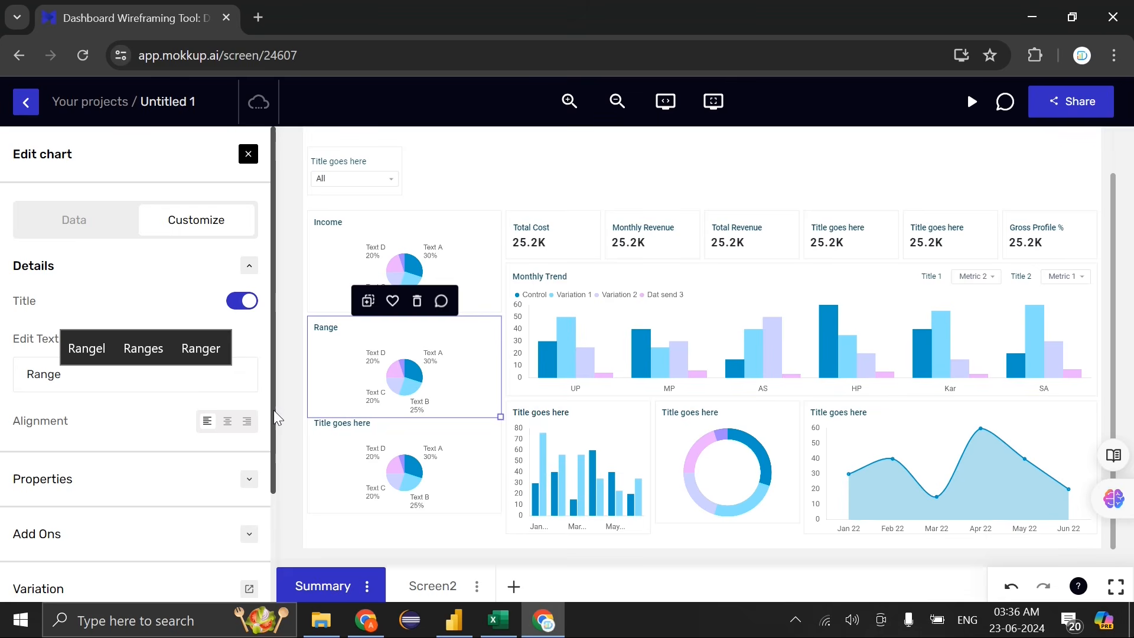
Move the middle and lowest pie charts down so the three pies are evenly spaced in their column
{"action": "left_click", "coordinate": [473, 468]}
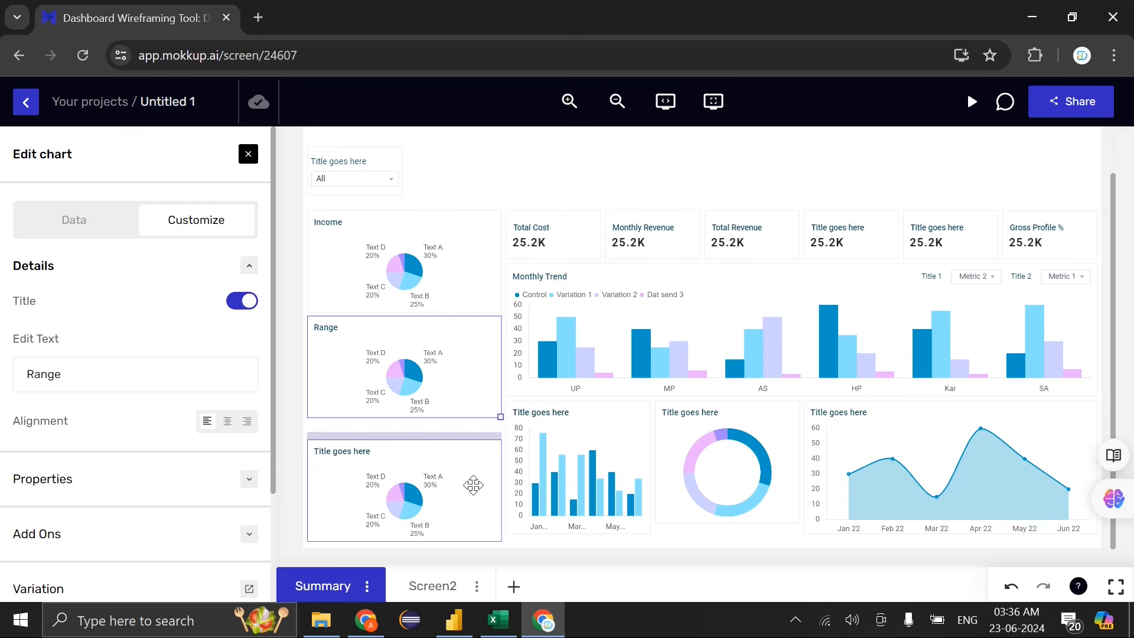
{"action": "left_click", "coordinate": [463, 400]}
{"action": "left_click", "coordinate": [617, 195]}
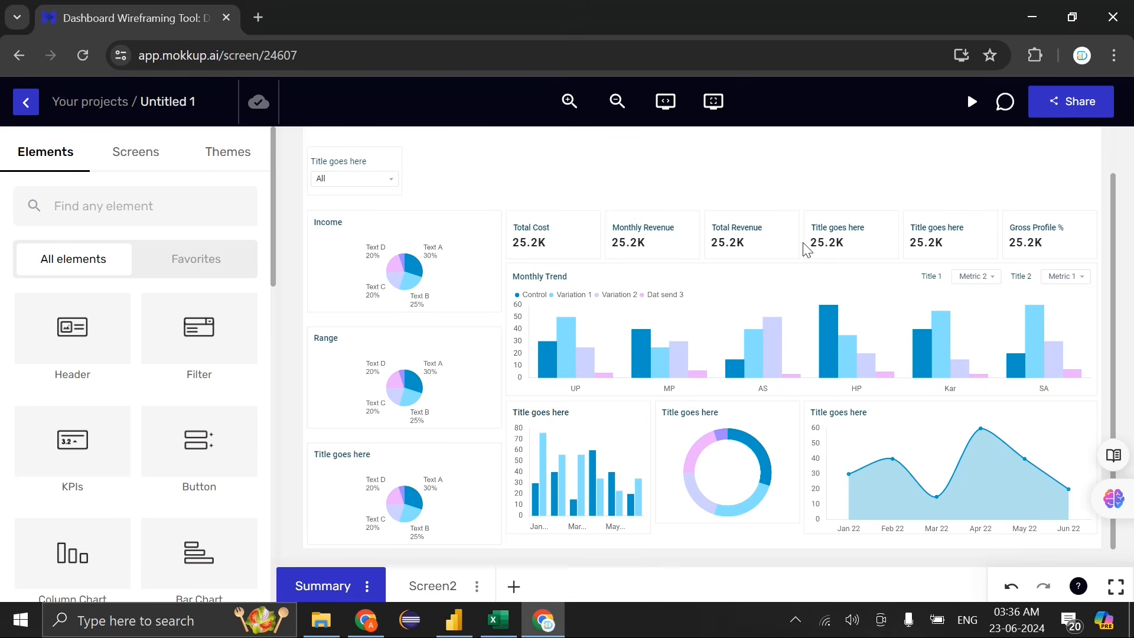
Add a category row "ui" to the Monthly Trend chart's data with 676 for both Control and Variation 1
{"action": "left_click", "coordinate": [781, 441]}
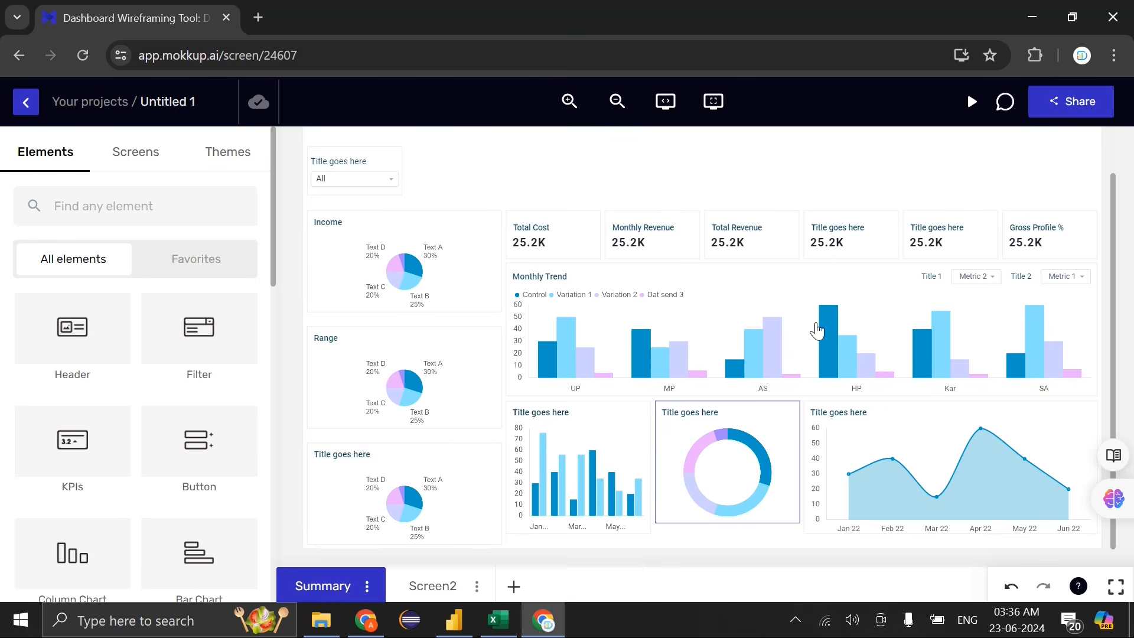
{"action": "left_click", "coordinate": [572, 385]}
{"action": "scroll", "coordinate": [55, 458], "scroll_direction": "down", "scroll_amount": 3}
{"action": "scroll", "coordinate": [206, 319], "scroll_direction": "up", "scroll_amount": 3}
{"action": "right_click", "coordinate": [209, 316]}
{"action": "left_click", "coordinate": [152, 324]}
{"action": "left_click", "coordinate": [74, 224]}
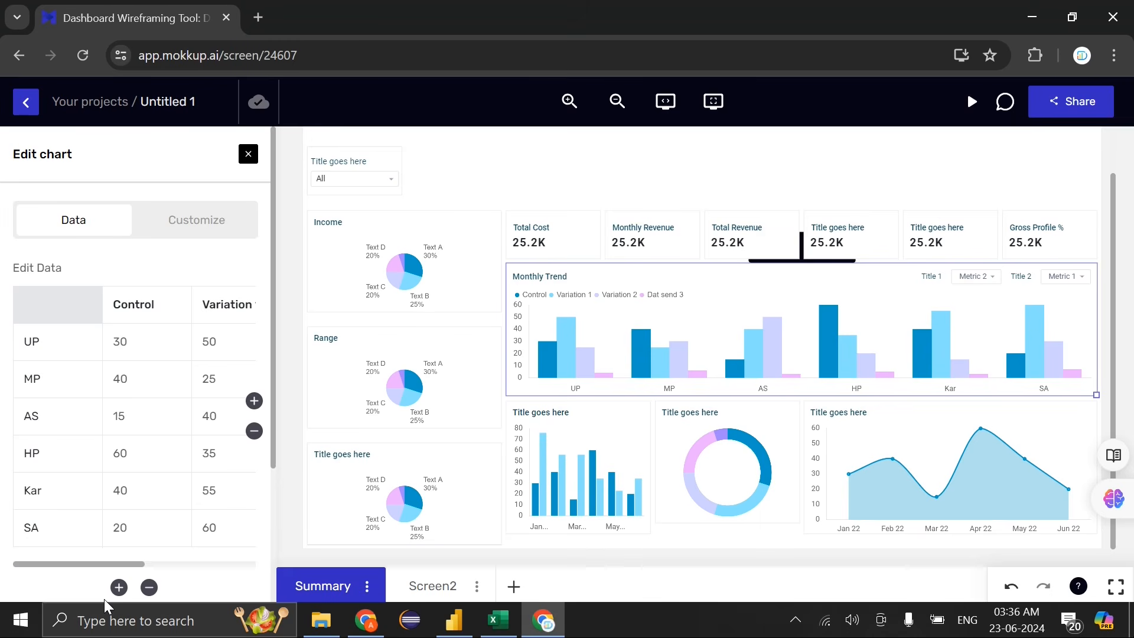
{"action": "left_click", "coordinate": [118, 587]}
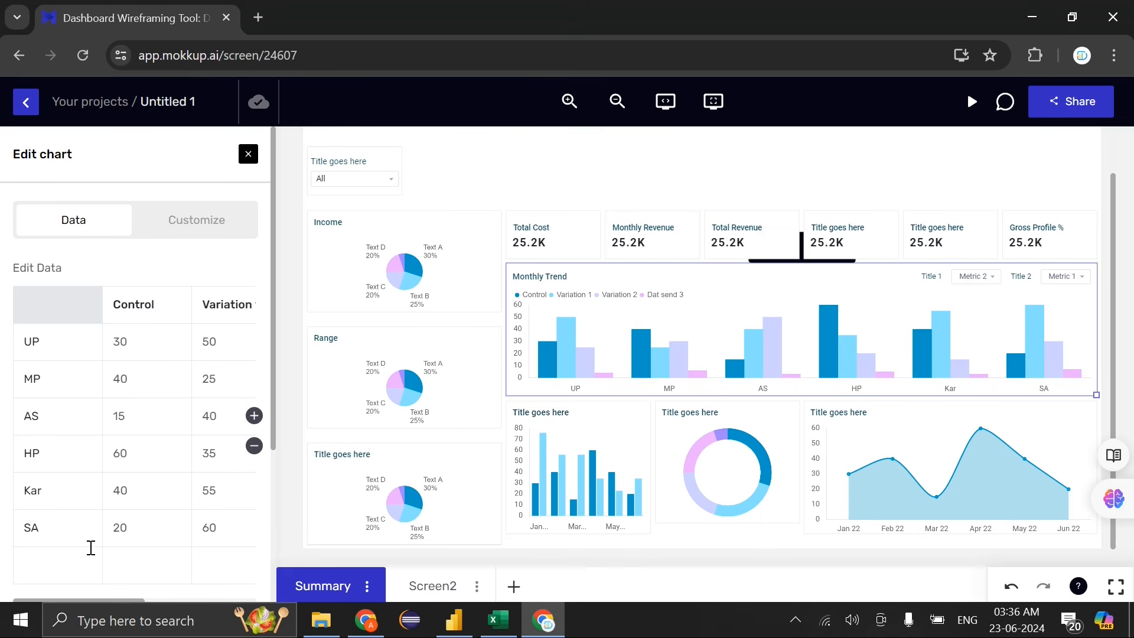
{"action": "left_click", "coordinate": [65, 559]}
{"action": "type", "text": "ui"}
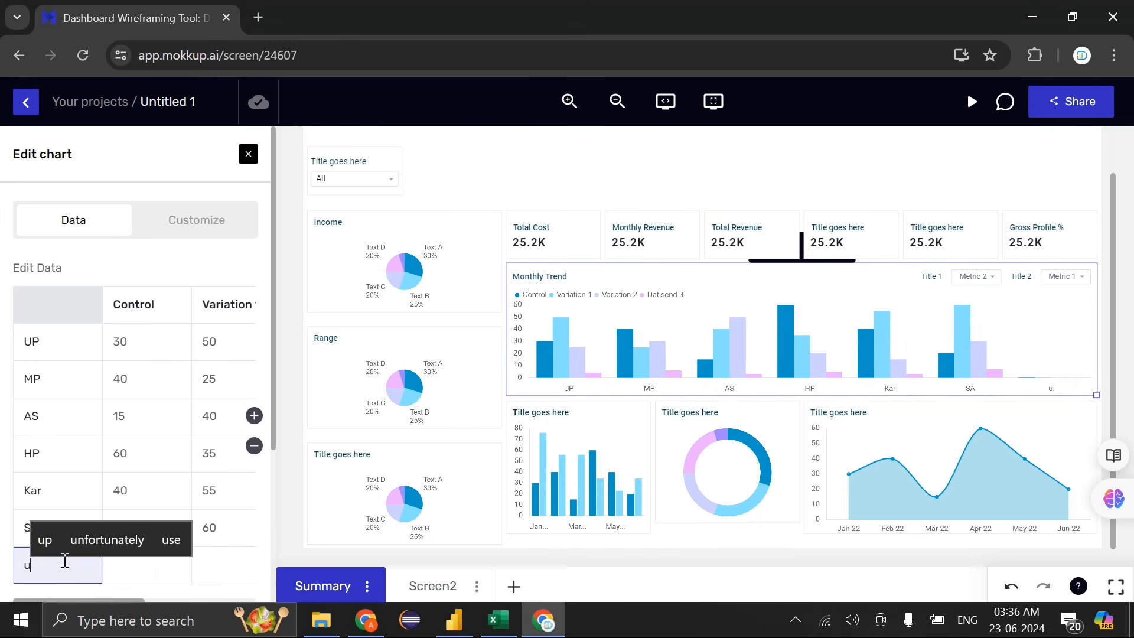
{"action": "left_click", "coordinate": [150, 566]}
{"action": "type", "text": "676"}
{"action": "left_click", "coordinate": [215, 558]}
{"action": "type", "text": "676"}
{"action": "left_click", "coordinate": [148, 559]}
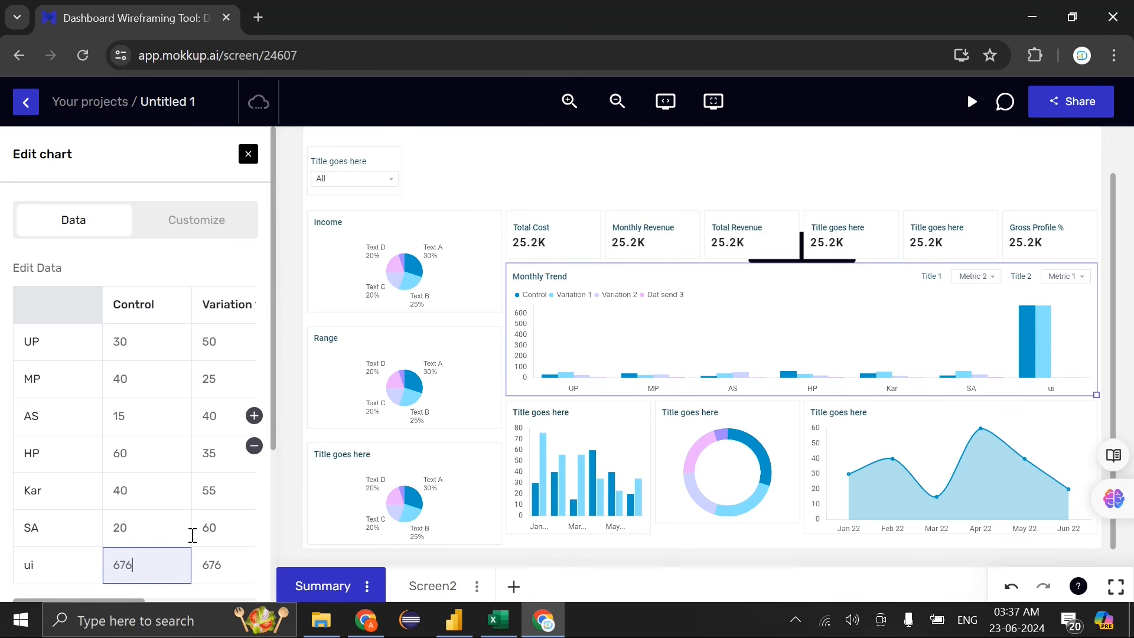
{"action": "mouse_move", "coordinate": [1043, 364]}
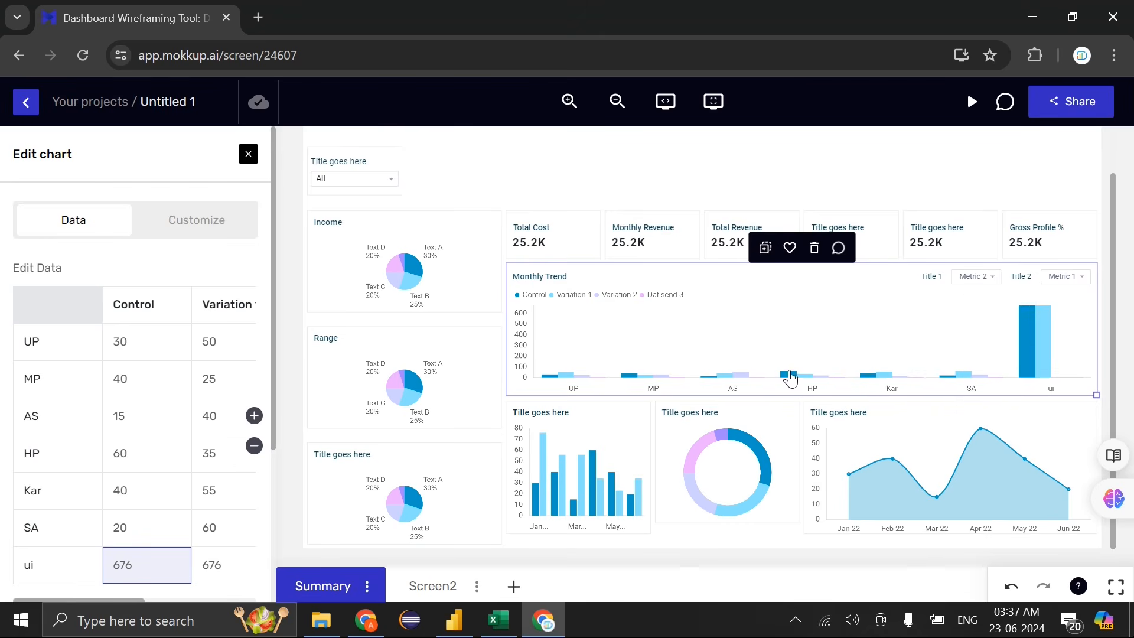
{"action": "left_click", "coordinate": [587, 168]}
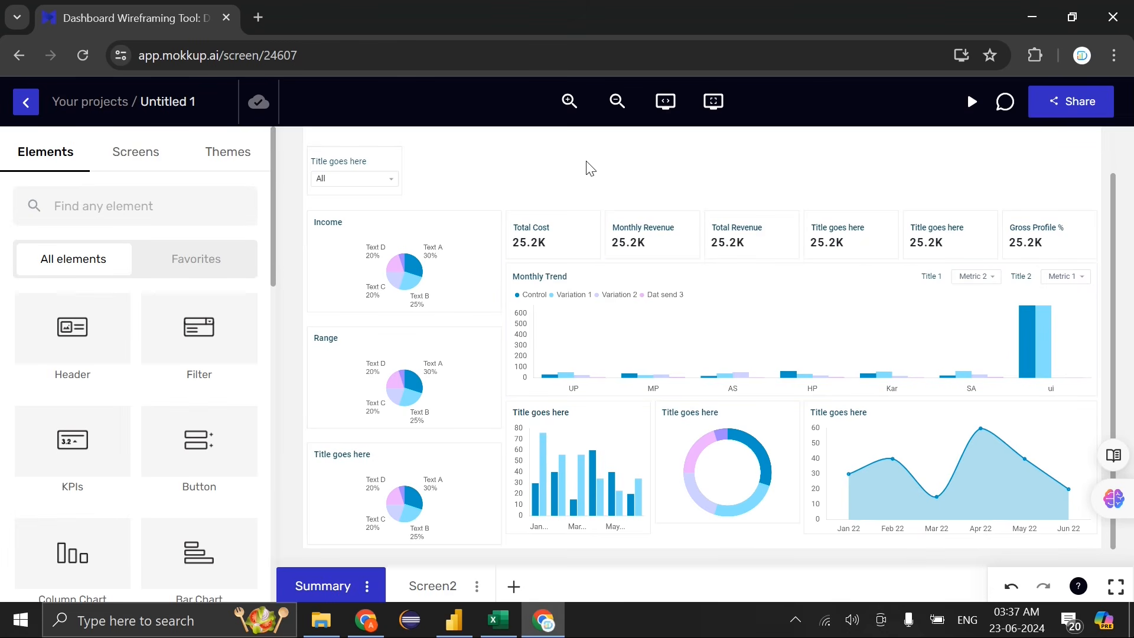
{"action": "left_click", "coordinate": [812, 319]}
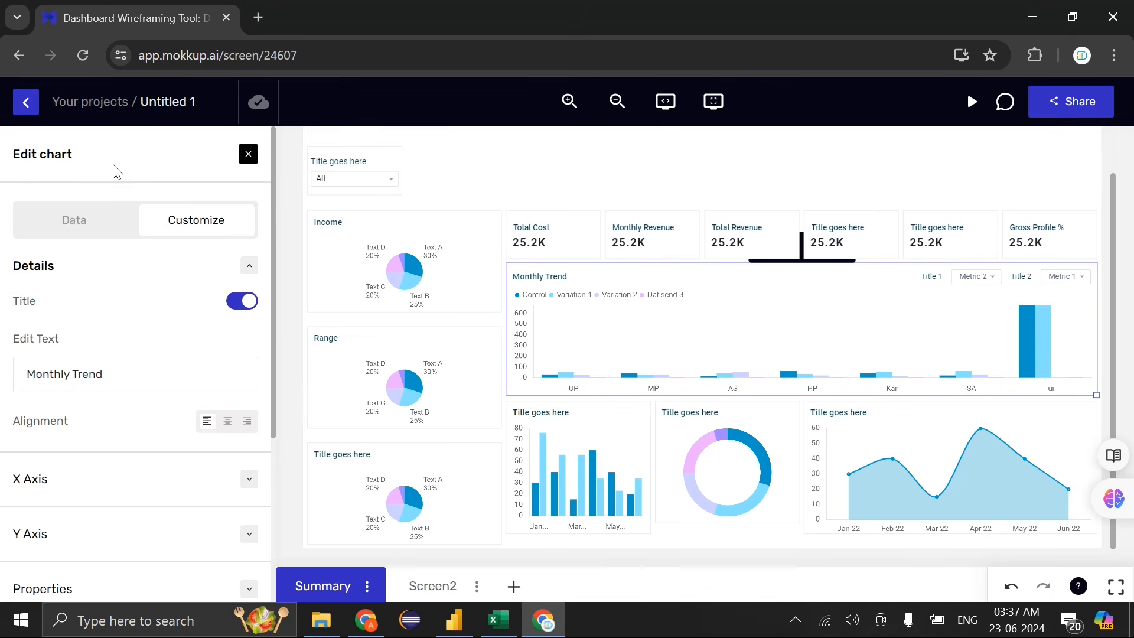
{"action": "left_click", "coordinate": [98, 232]}
{"action": "left_click", "coordinate": [165, 217]}
{"action": "left_click", "coordinate": [248, 154]}
{"action": "scroll", "coordinate": [159, 367], "scroll_direction": "down", "scroll_amount": 5}
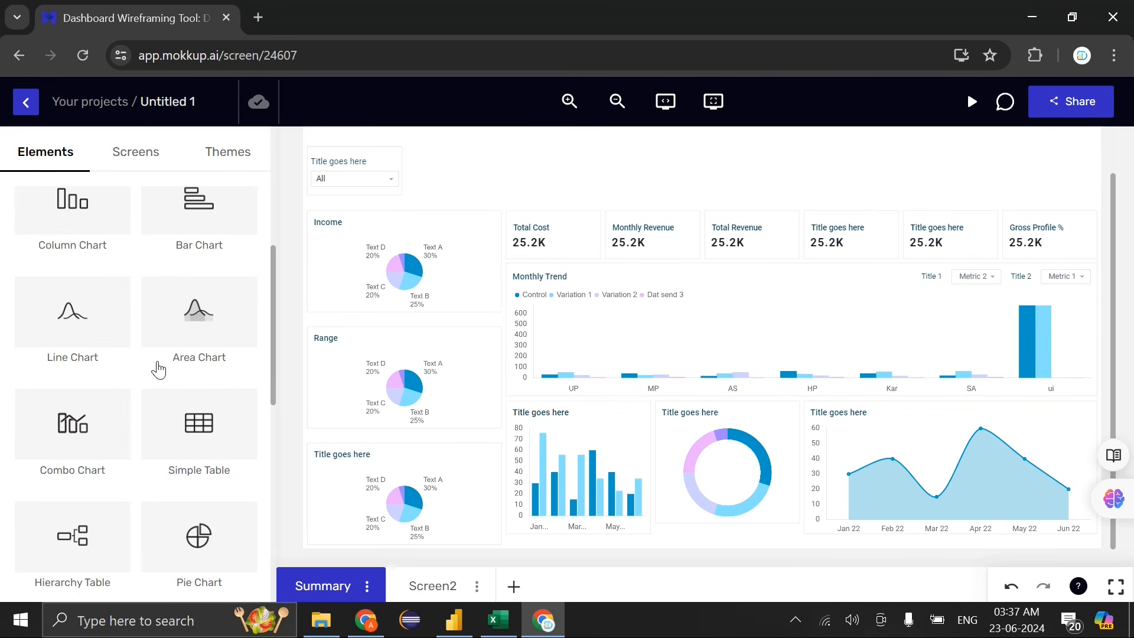
{"action": "left_click", "coordinate": [45, 331]}
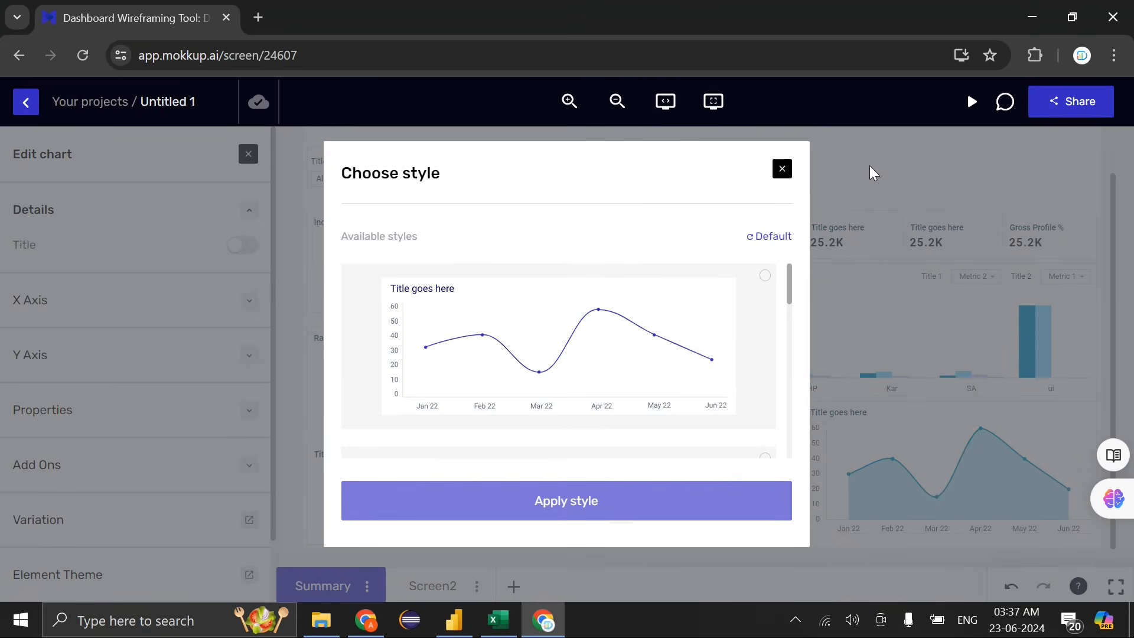
{"action": "left_click", "coordinate": [781, 160]}
{"action": "scroll", "coordinate": [74, 428], "scroll_direction": "down", "scroll_amount": 5}
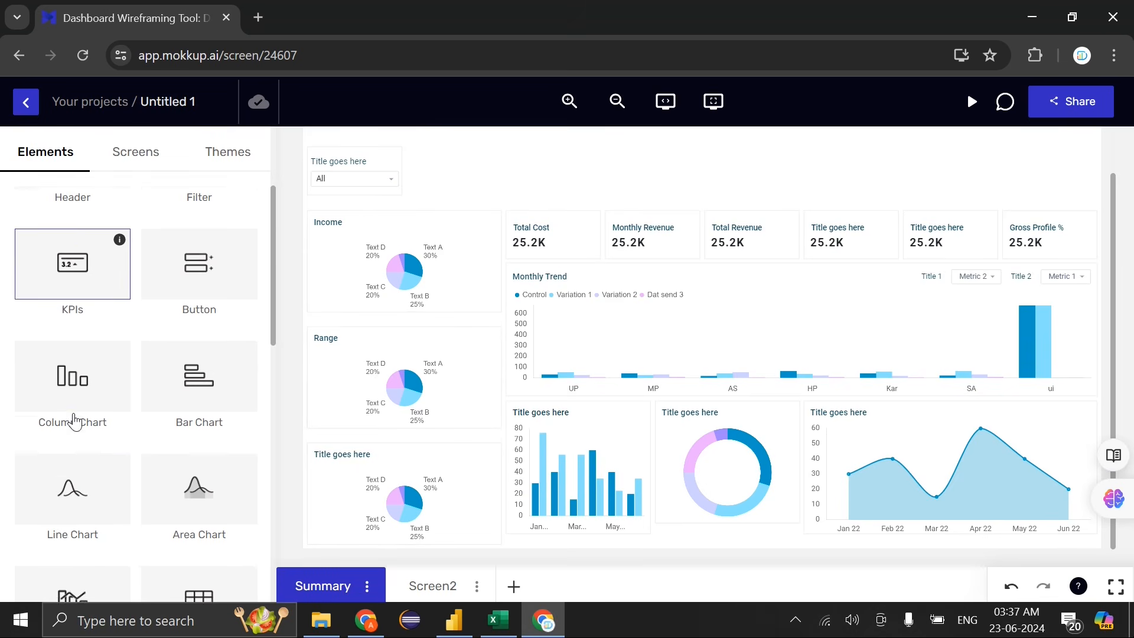
Insert a line chart with the first available style and delete the Monthly Trend column chart
{"action": "left_click_drag", "start_coordinate": [41, 417], "coordinate": [702, 322]}
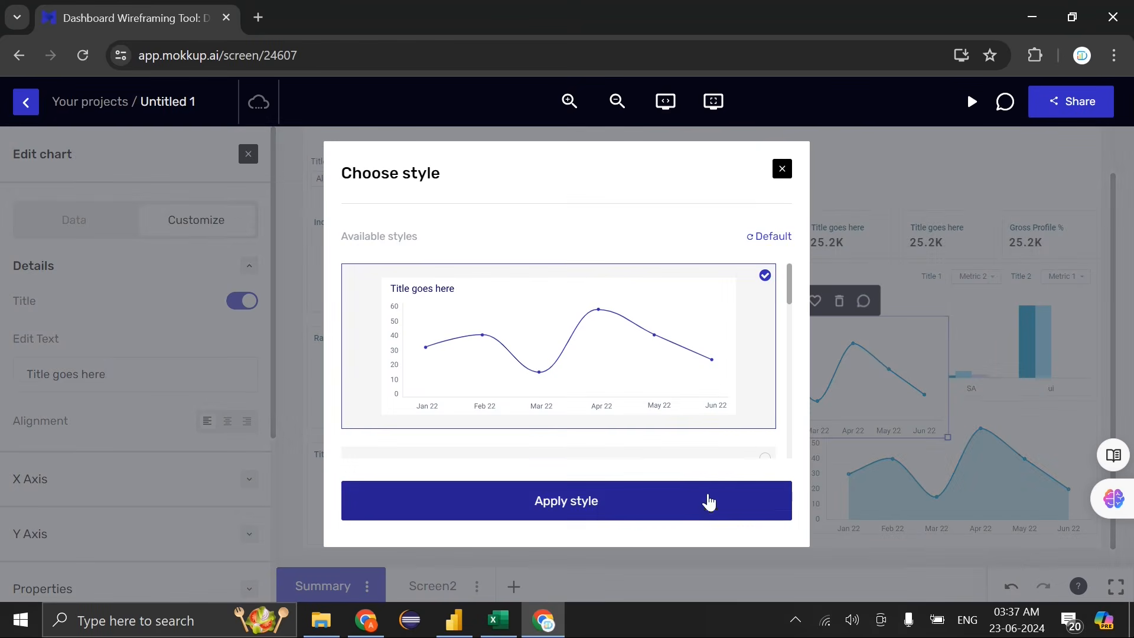
{"action": "left_click", "coordinate": [709, 501]}
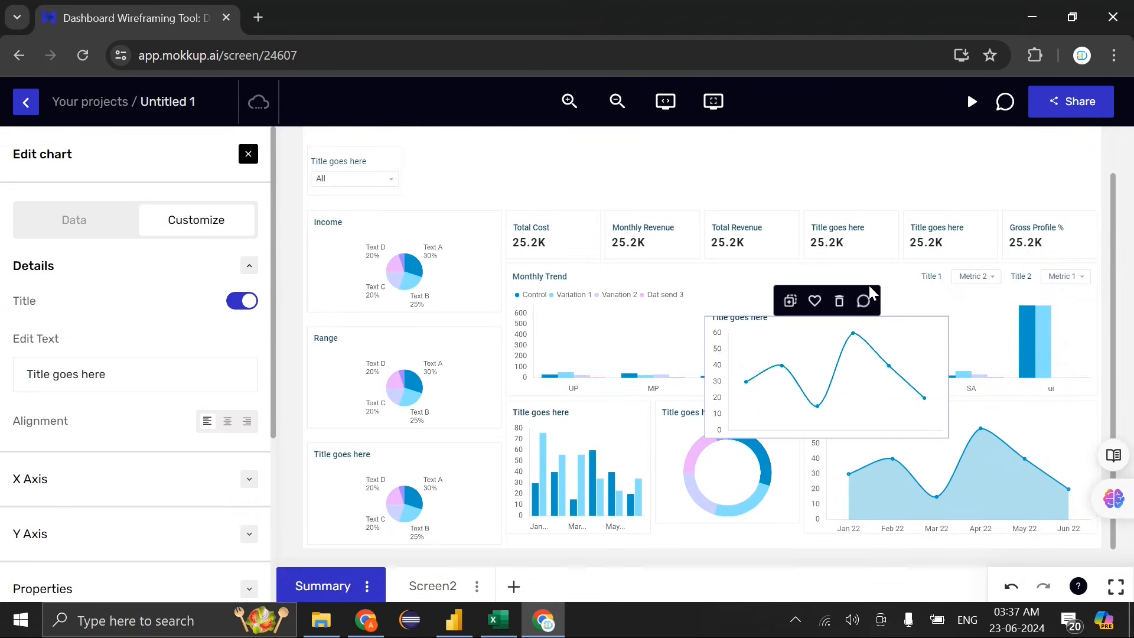
{"action": "left_click", "coordinate": [889, 273]}
{"action": "key", "text": "Delete"}
Move the line chart below the KPI cards and stretch it across their full width
{"action": "left_click", "coordinate": [846, 365]}
{"action": "left_click_drag", "start_coordinate": [846, 365], "coordinate": [1046, 394]}
{"action": "left_click_drag", "start_coordinate": [594, 366], "coordinate": [551, 358]}
{"action": "left_click_drag", "start_coordinate": [986, 390], "coordinate": [1095, 384]}
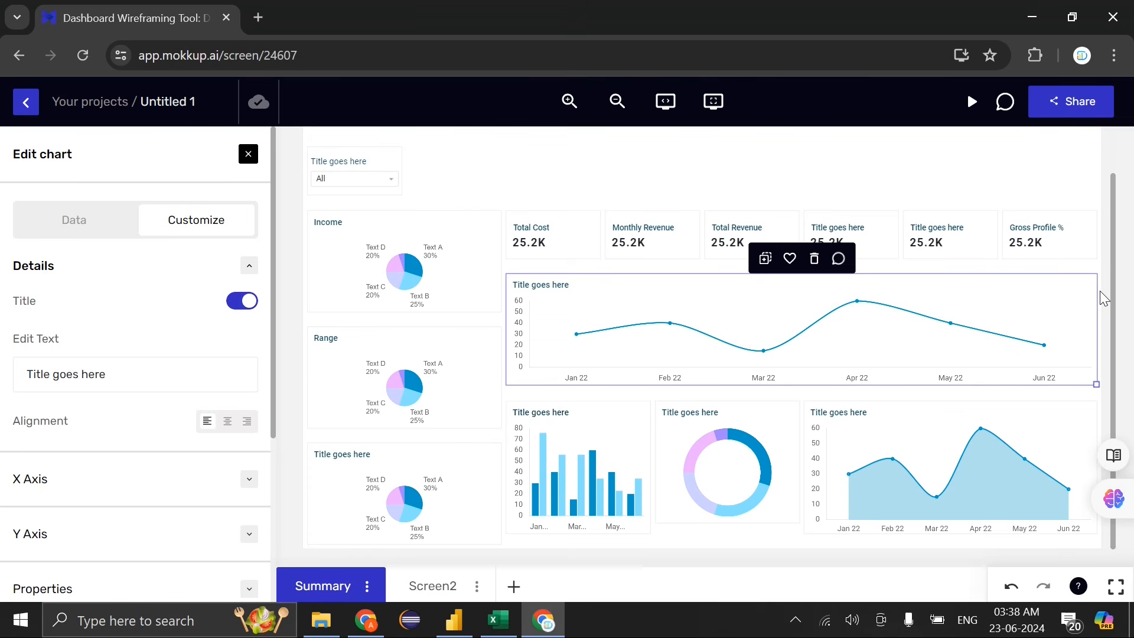
Rename the Income pie chart's categories Text C, Text D and Text E to Pr, Cr and TT
{"action": "left_click", "coordinate": [356, 238]}
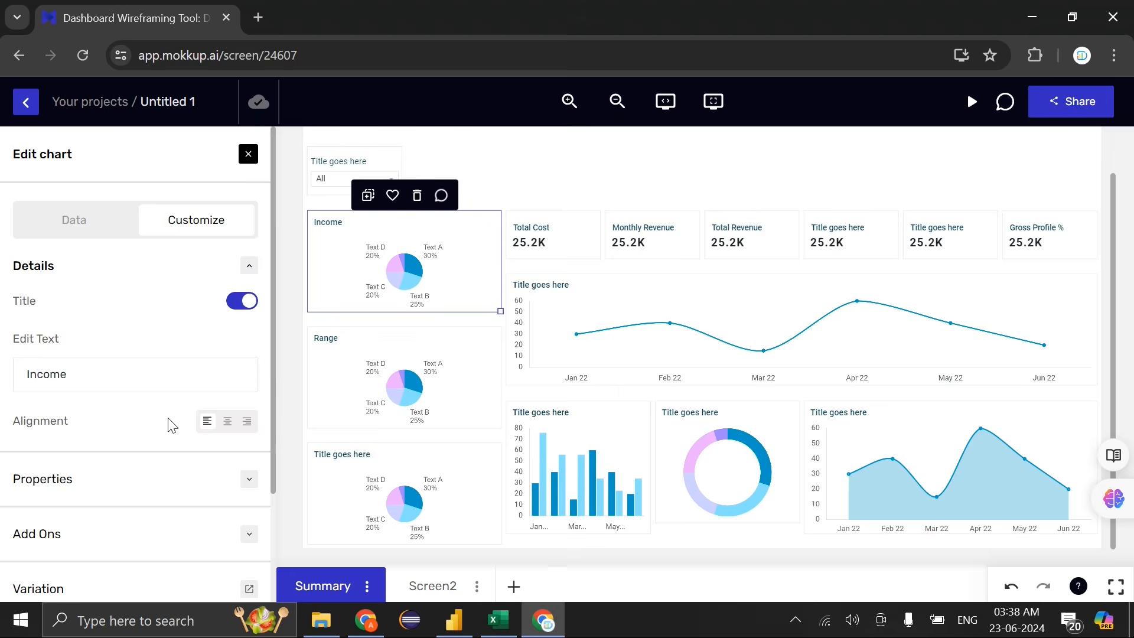
{"action": "scroll", "coordinate": [93, 384], "scroll_direction": "down", "scroll_amount": 3}
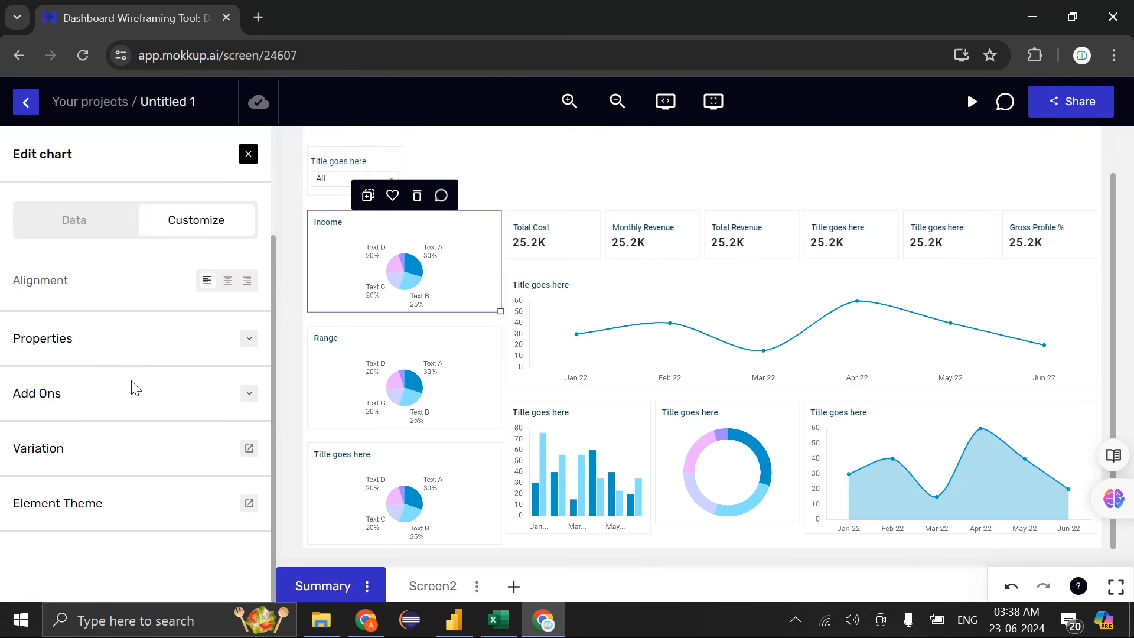
{"action": "left_click", "coordinate": [71, 236]}
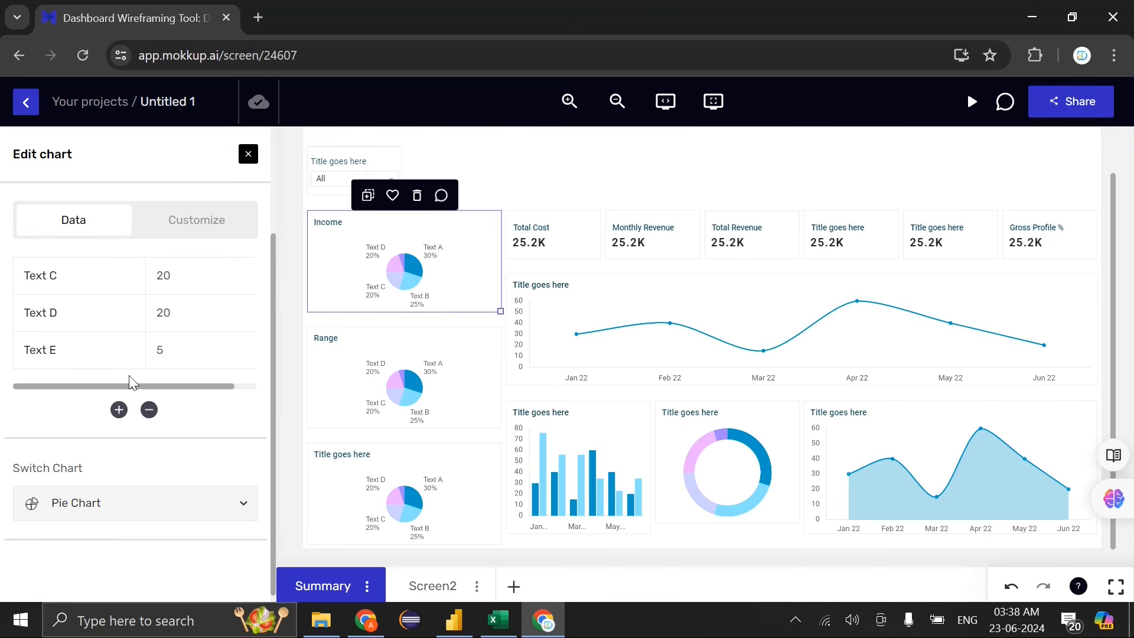
{"action": "left_click", "coordinate": [54, 282]}
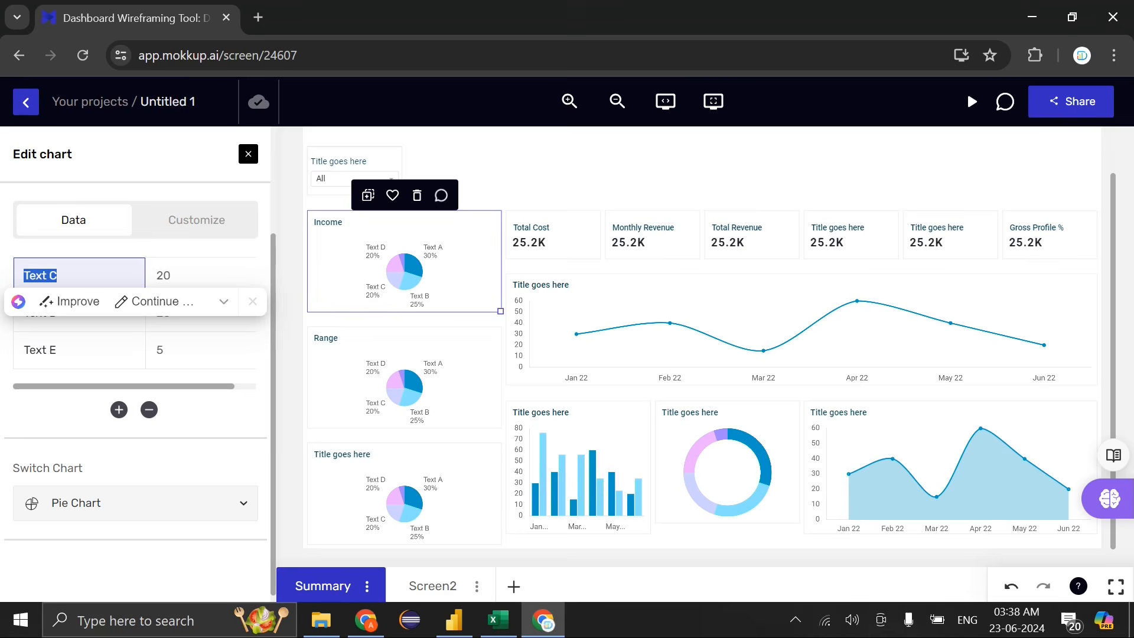
{"action": "key", "text": "BackSpace"}
{"action": "type", "text": "Pr"}
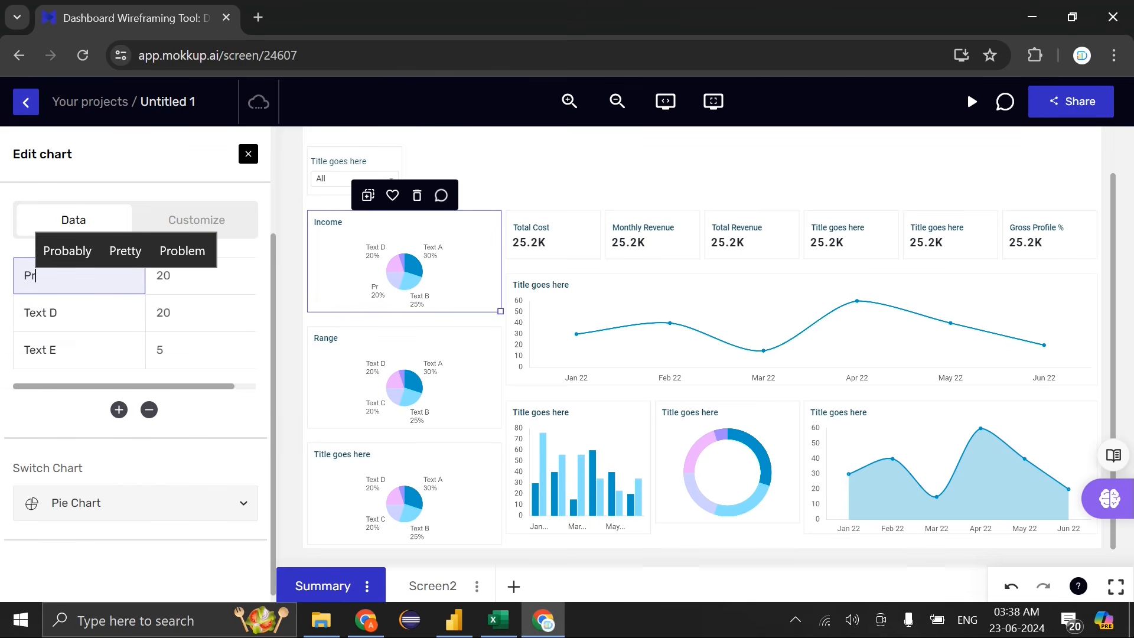
{"action": "left_click", "coordinate": [16, 307]}
{"action": "key", "text": "BackSpace"}
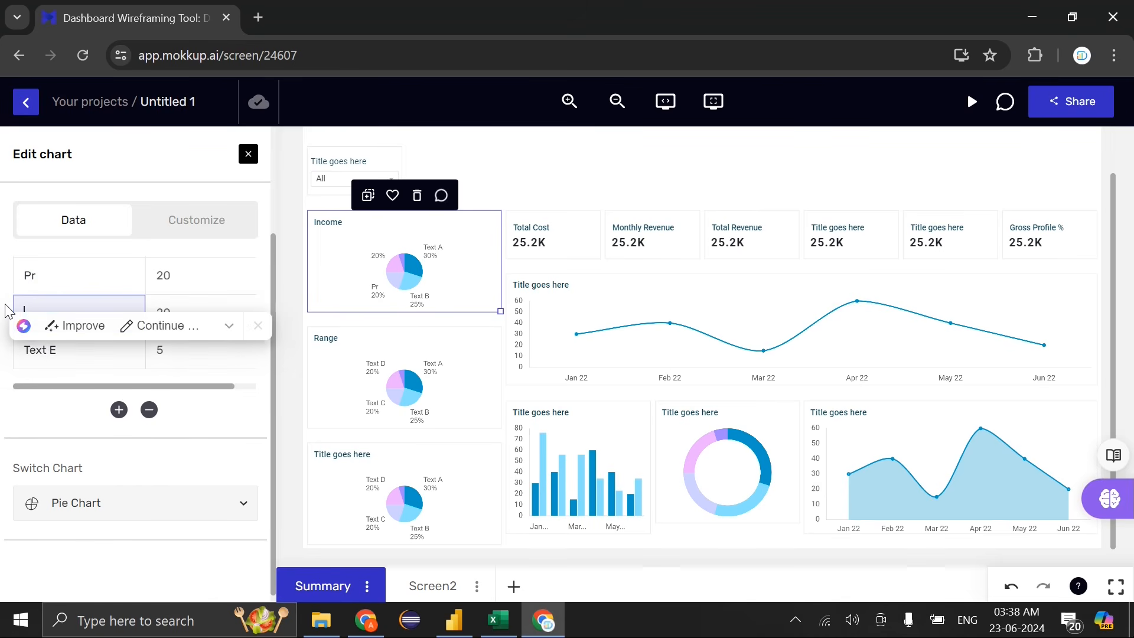
{"action": "type", "text": "Cr"}
{"action": "left_click", "coordinate": [18, 349]}
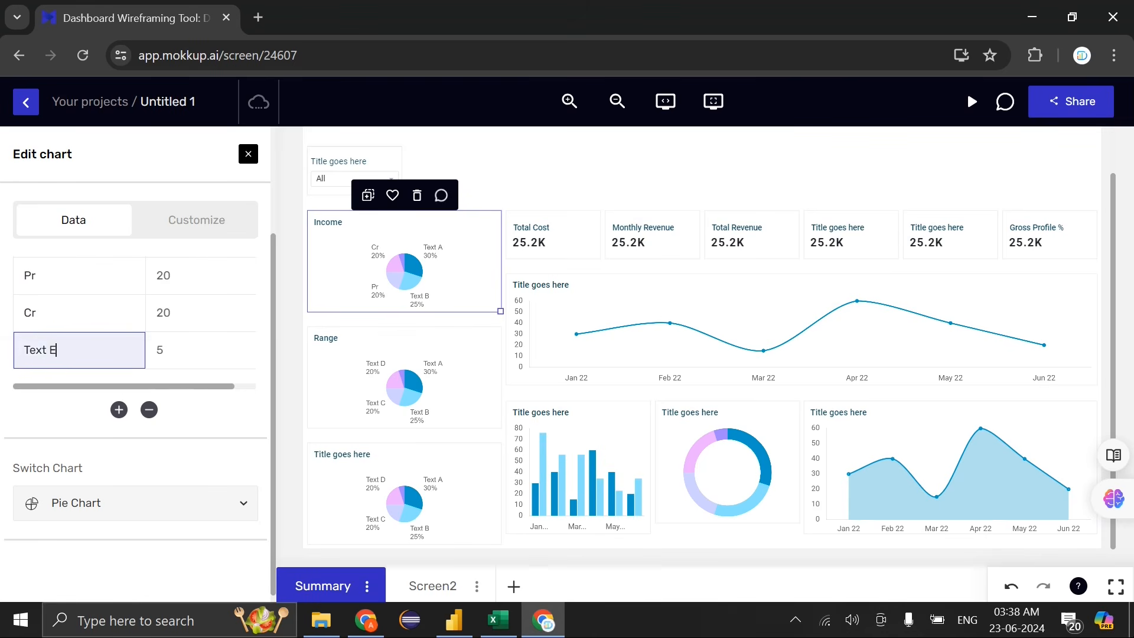
{"action": "key", "text": "BackSpace"}
{"action": "type", "text": "TT"}
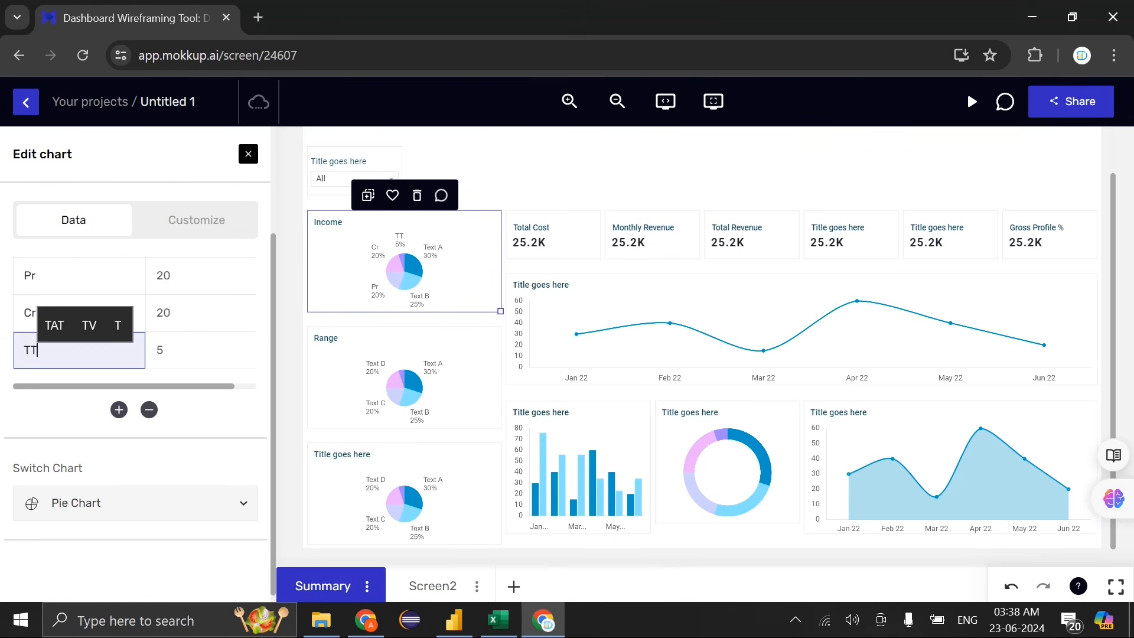
{"action": "left_click", "coordinate": [505, 239]}
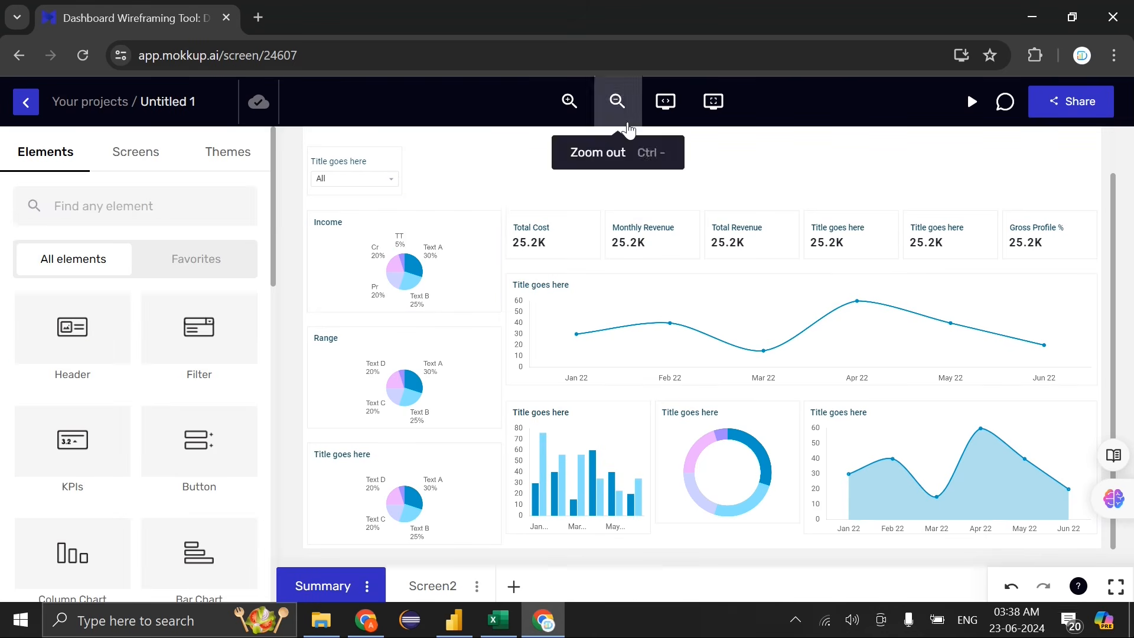
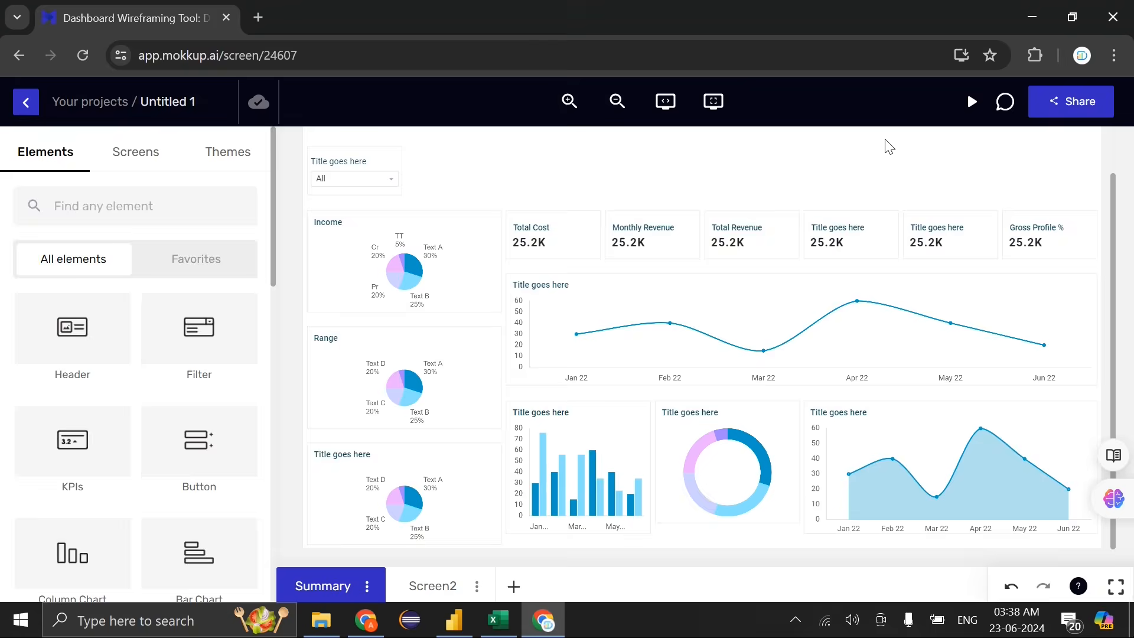
{"action": "left_click", "coordinate": [203, 163]}
{"action": "left_click", "coordinate": [46, 152]}
{"action": "left_click", "coordinate": [366, 620]}
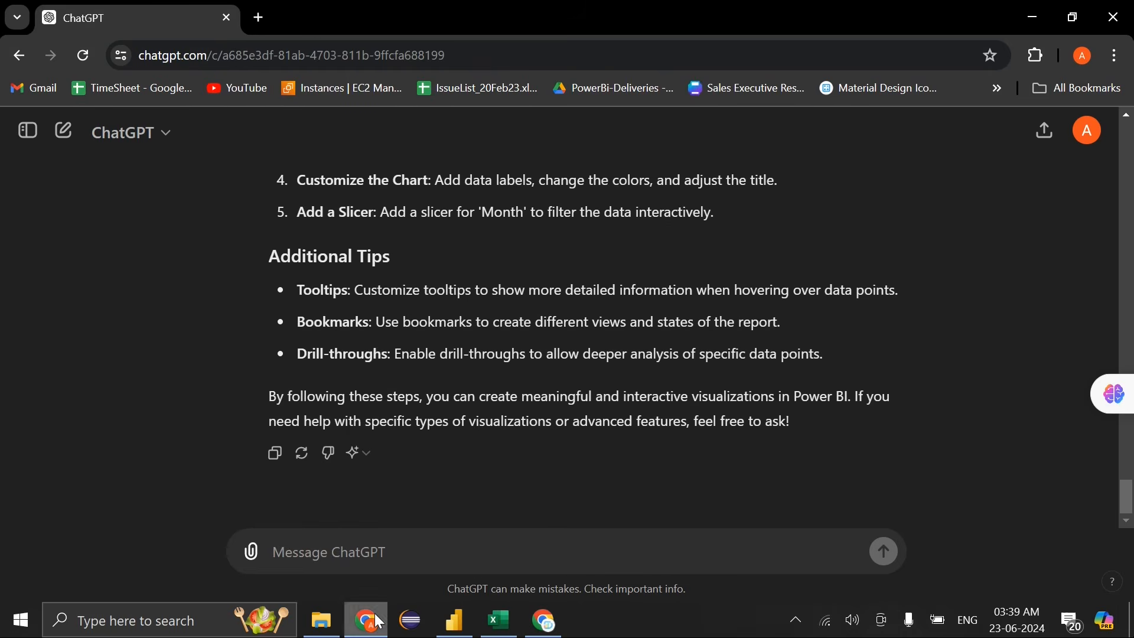
{"action": "left_click", "coordinate": [326, 49]}
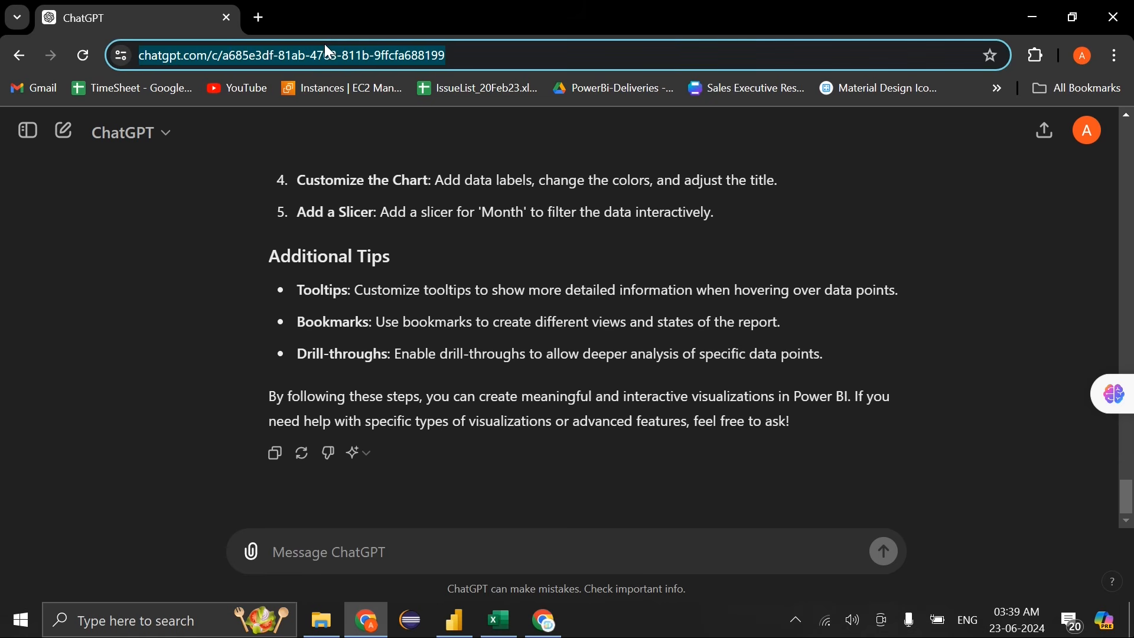
{"action": "key", "text": "BackSpace"}
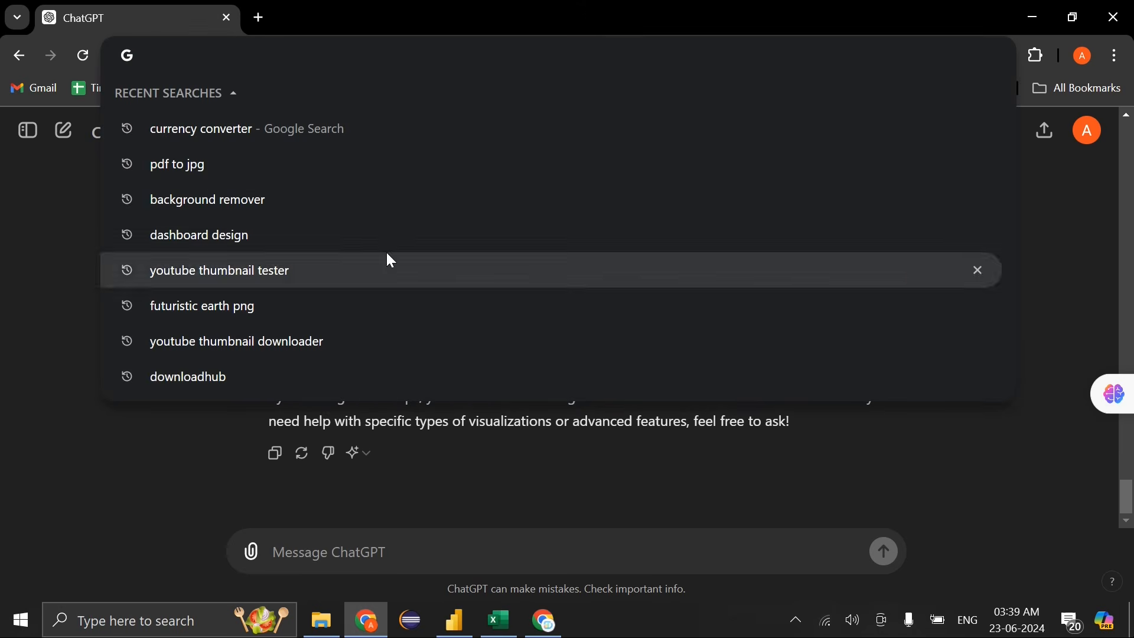
Switch to Power BI Desktop and view the dashboard mockup image Summary (1).jpeg for the planned layout
{"action": "left_click", "coordinate": [454, 619]}
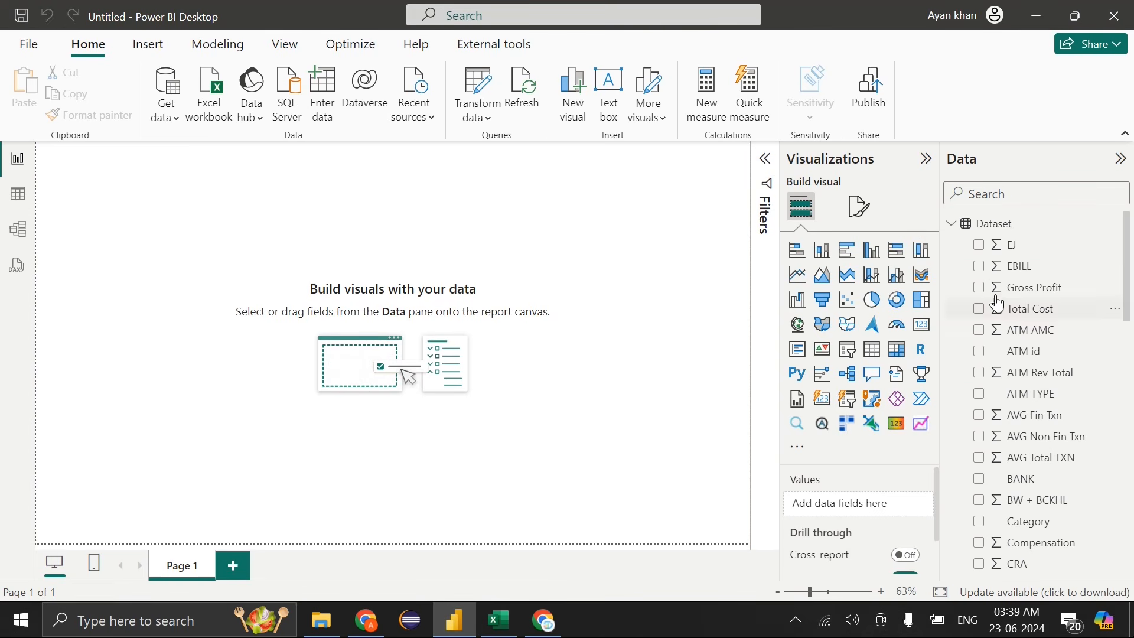
{"action": "left_click", "coordinate": [329, 620]}
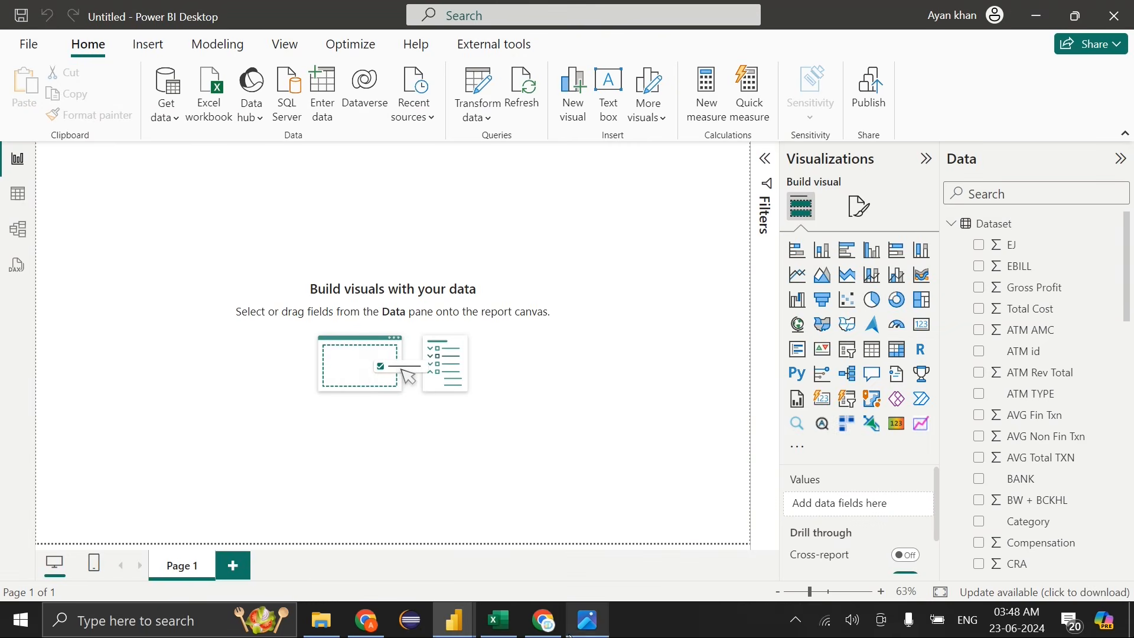
{"action": "left_click", "coordinate": [588, 620]}
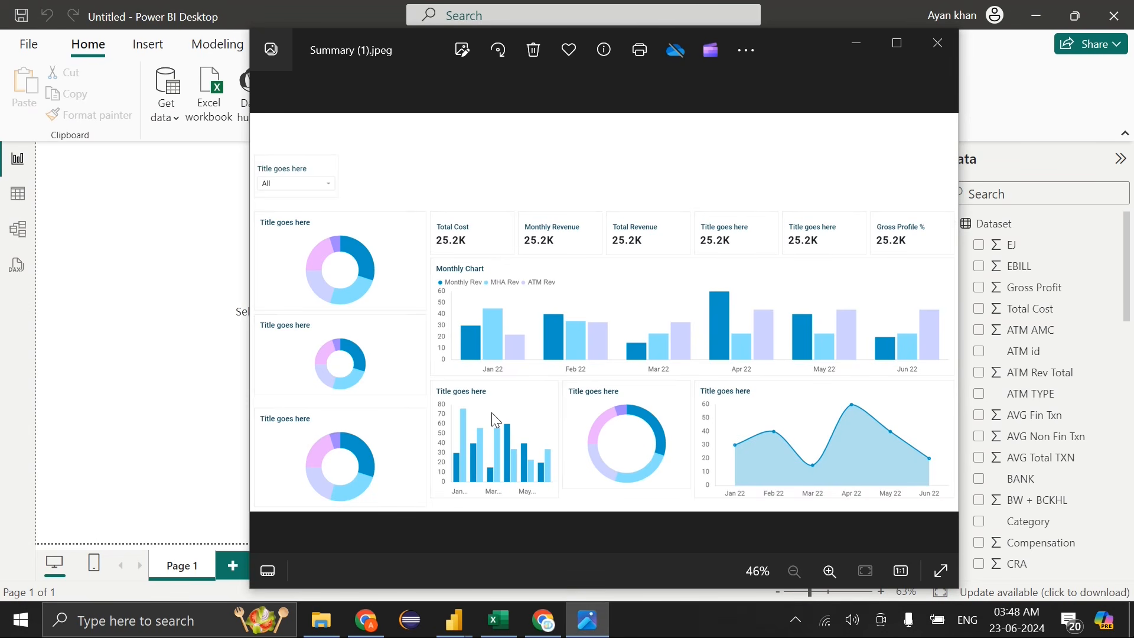
{"action": "left_click", "coordinate": [588, 620]}
Find the CRA field, add it to the report page as a donut chart, and move the chart down the page
{"action": "left_click", "coordinate": [1015, 187]}
{"action": "type", "text": "CT"}
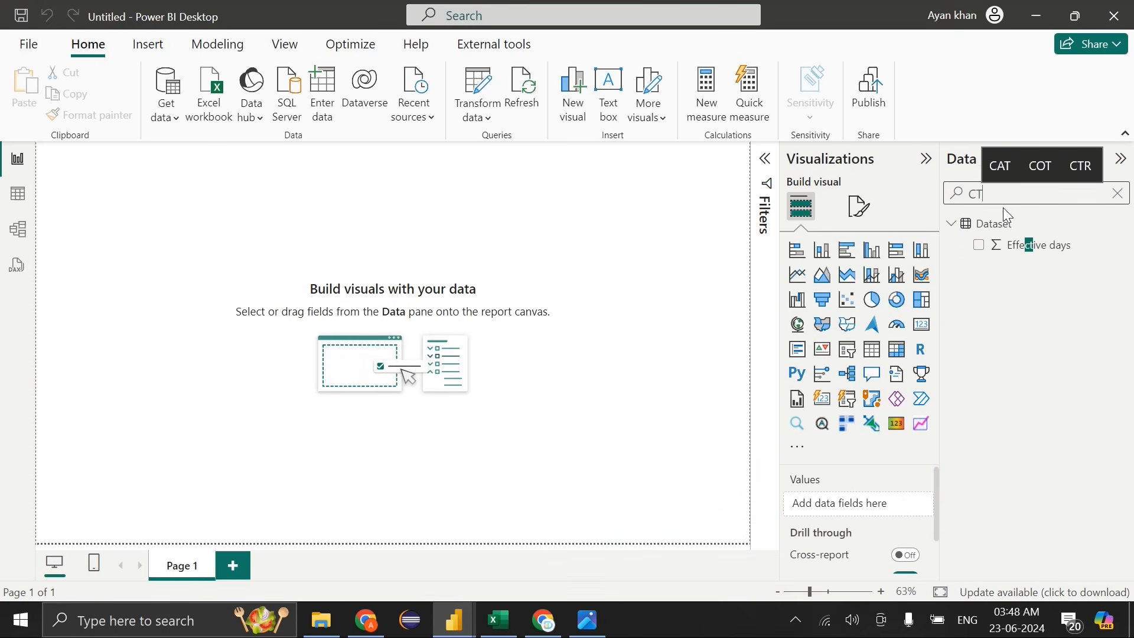
{"action": "key", "text": "BackSpace"}
{"action": "type", "text": "R"}
{"action": "type", "text": "A"}
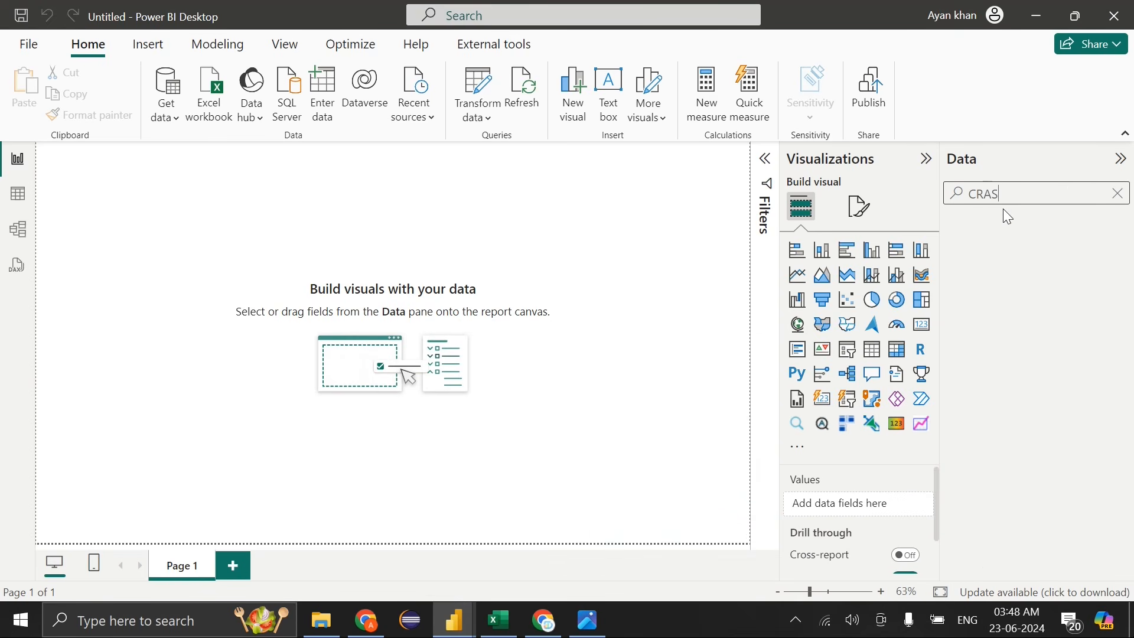
{"action": "left_click", "coordinate": [979, 246]}
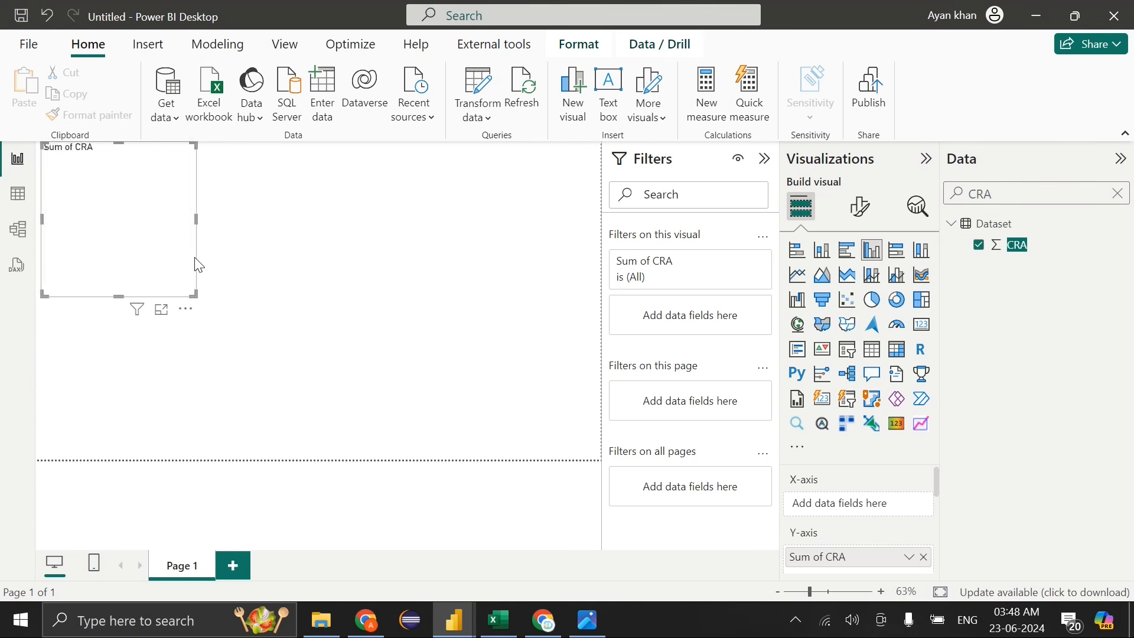
{"action": "left_click", "coordinate": [898, 301]}
{"action": "left_click_drag", "start_coordinate": [145, 261], "coordinate": [137, 306]}
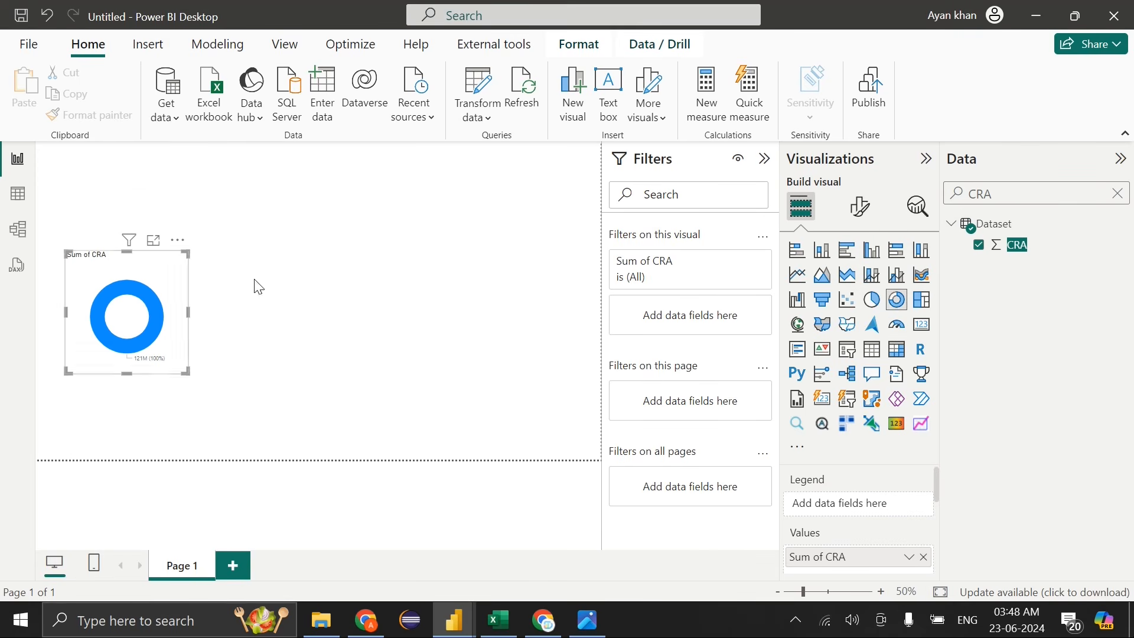
Find the ATM AMC field and add it to the donut chart's values below CRA
{"action": "double_click", "coordinate": [992, 193]}
{"action": "key", "text": "BackSpace"}
{"action": "type", "text": "ATM AMC"}
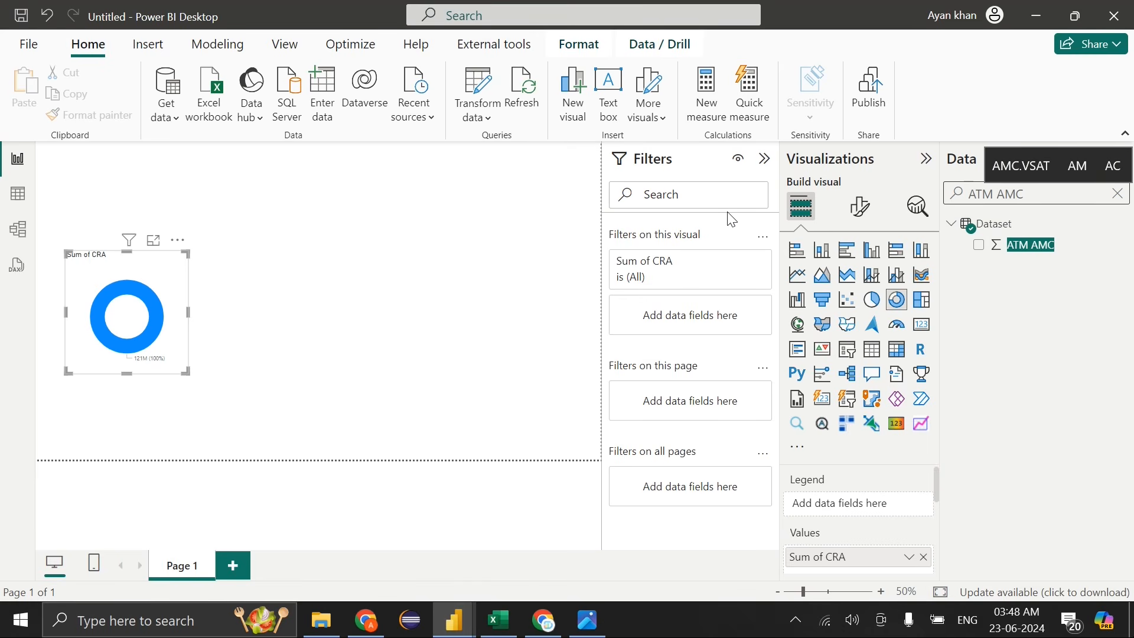
{"action": "scroll", "coordinate": [817, 528], "scroll_direction": "down", "scroll_amount": 2}
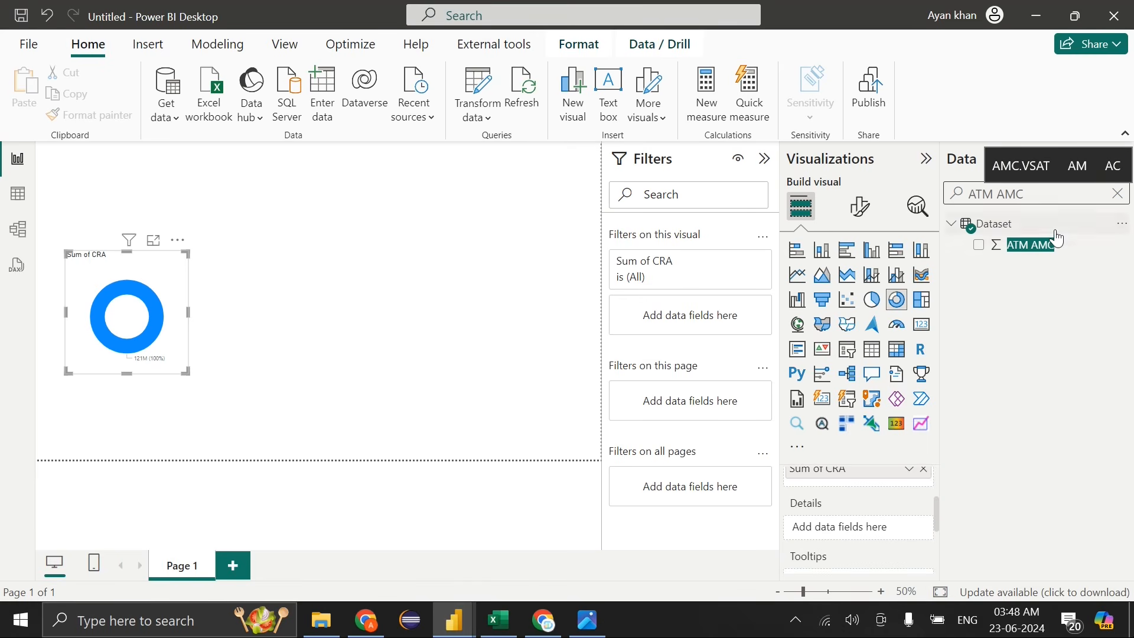
{"action": "left_click_drag", "start_coordinate": [1031, 245], "coordinate": [843, 524]}
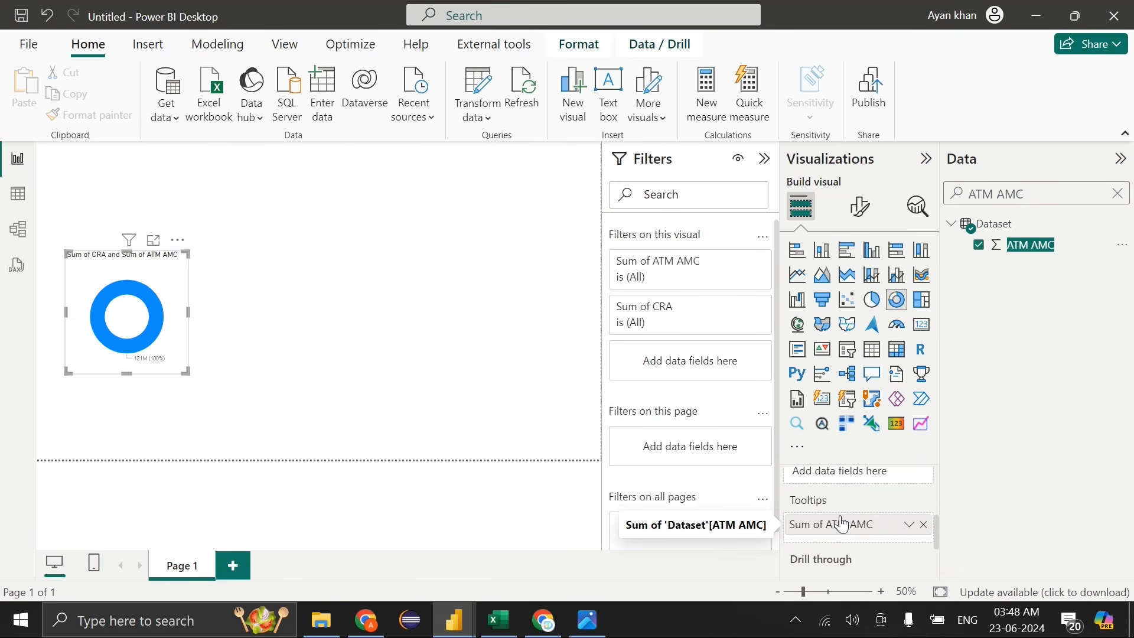
{"action": "left_click", "coordinate": [924, 525]}
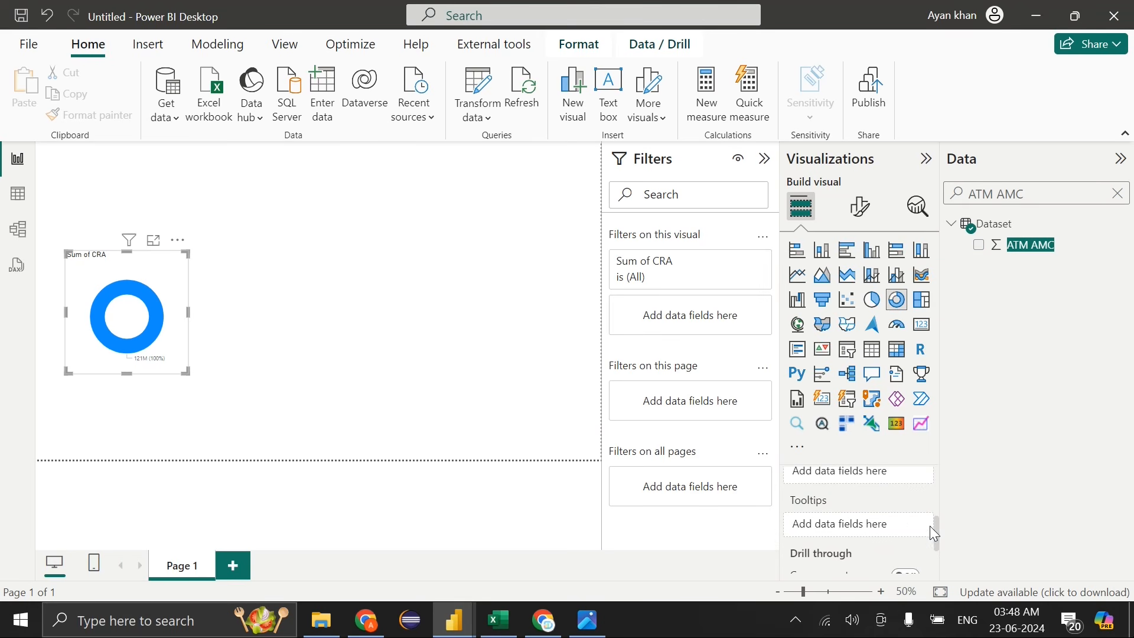
{"action": "scroll", "coordinate": [914, 516], "scroll_direction": "up", "scroll_amount": 2}
{"action": "left_click_drag", "start_coordinate": [1023, 251], "coordinate": [831, 541]}
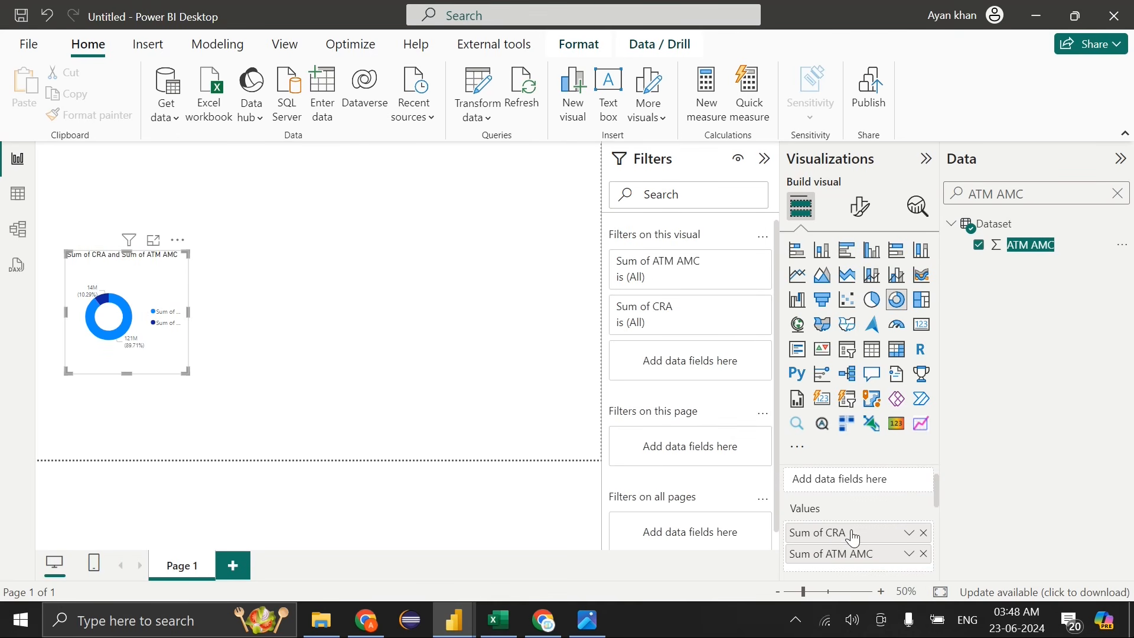
Rename the donut chart's two value fields for this visual as CRA and ATM AMC
{"action": "double_click", "coordinate": [841, 535]}
{"action": "left_click", "coordinate": [841, 530]}
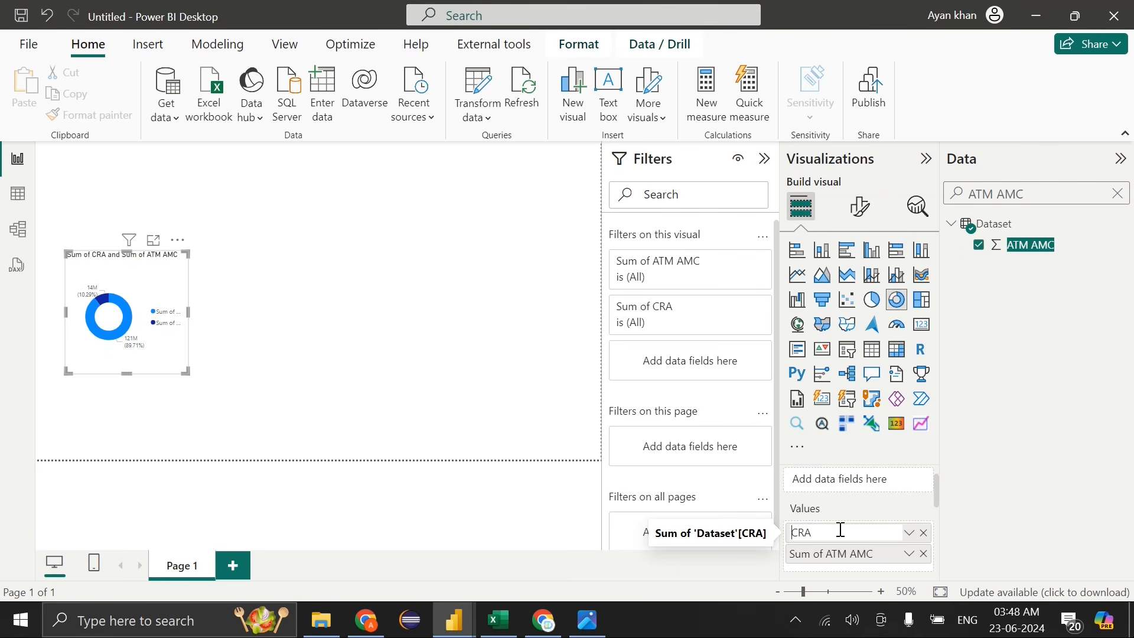
{"action": "key", "text": "Return"}
{"action": "double_click", "coordinate": [830, 554]}
{"action": "left_click", "coordinate": [831, 555]}
{"action": "key", "text": "BackSpace"}
{"action": "key", "text": "BackSpace"}
{"action": "key", "text": "BackSpace"}
{"action": "key", "text": "BackSpace"}
{"action": "key", "text": "BackSpace"}
{"action": "key", "text": "BackSpace"}
{"action": "key", "text": "BackSpace"}
{"action": "key", "text": "Return"}
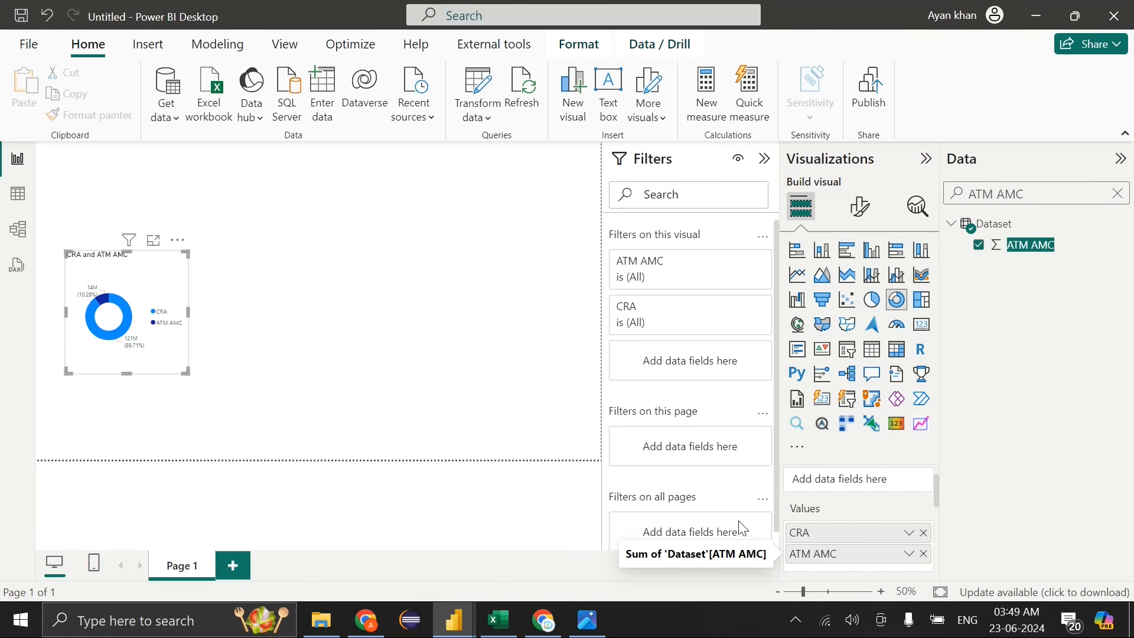
Move the donut chart up near the page's upper-left corner and place a duplicate over it
{"action": "left_click_drag", "start_coordinate": [158, 262], "coordinate": [155, 212]}
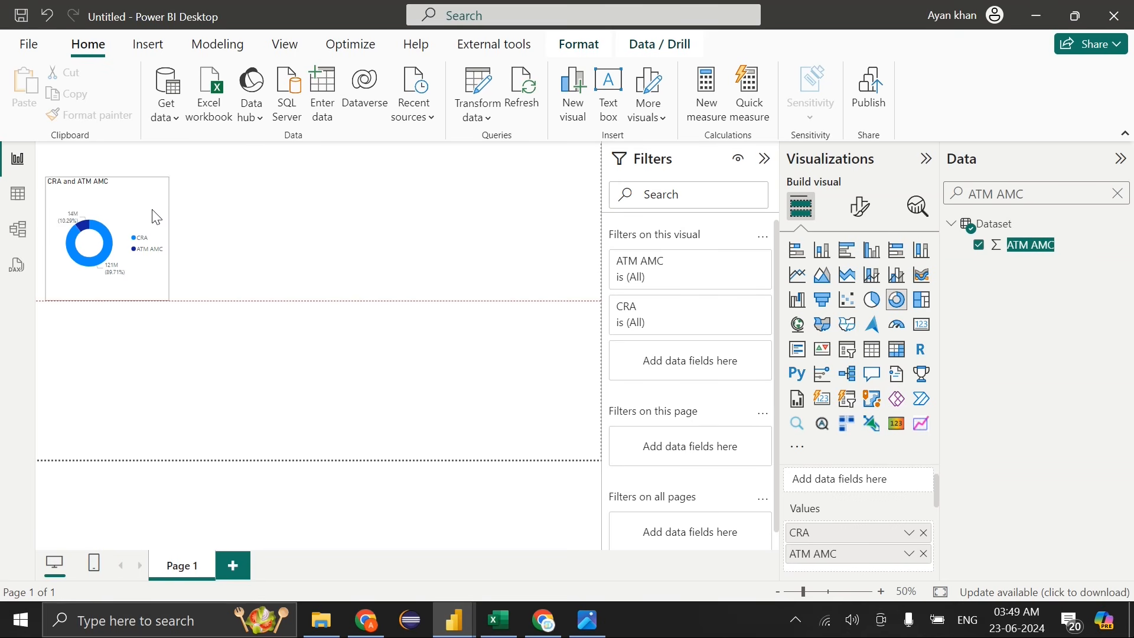
{"action": "key", "text": "ctrl+c"}
{"action": "key", "text": "ctrl+v"}
{"action": "left_click_drag", "start_coordinate": [156, 320], "coordinate": [155, 223]}
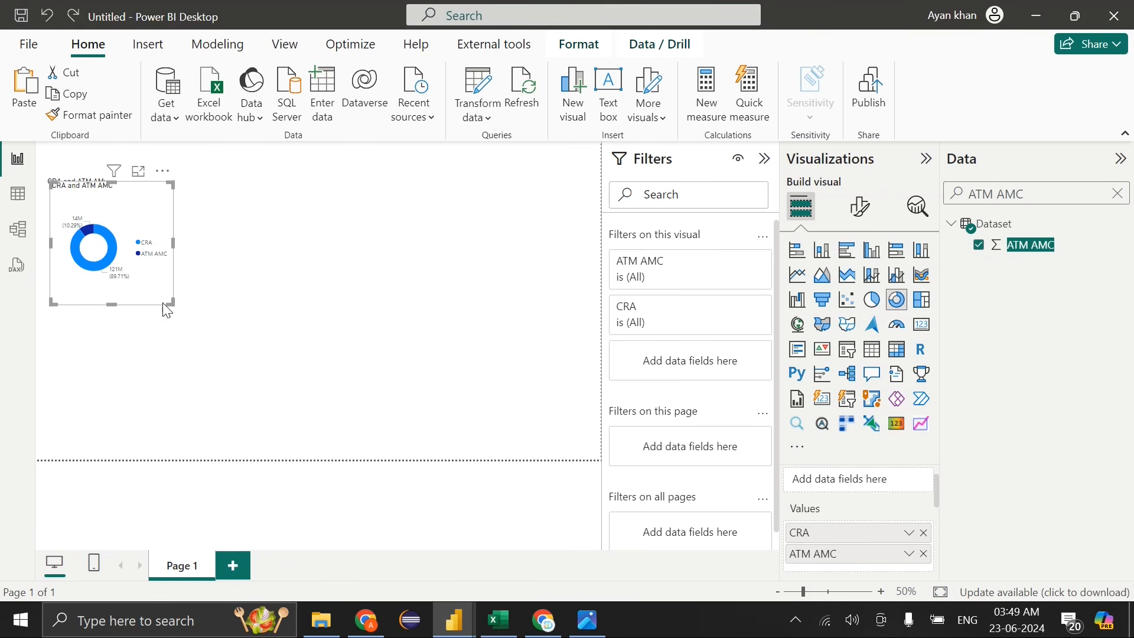
Resize the duplicate donut chart to a wider, shorter frame and turn off its detail labels
{"action": "left_click_drag", "start_coordinate": [164, 305], "coordinate": [208, 268]}
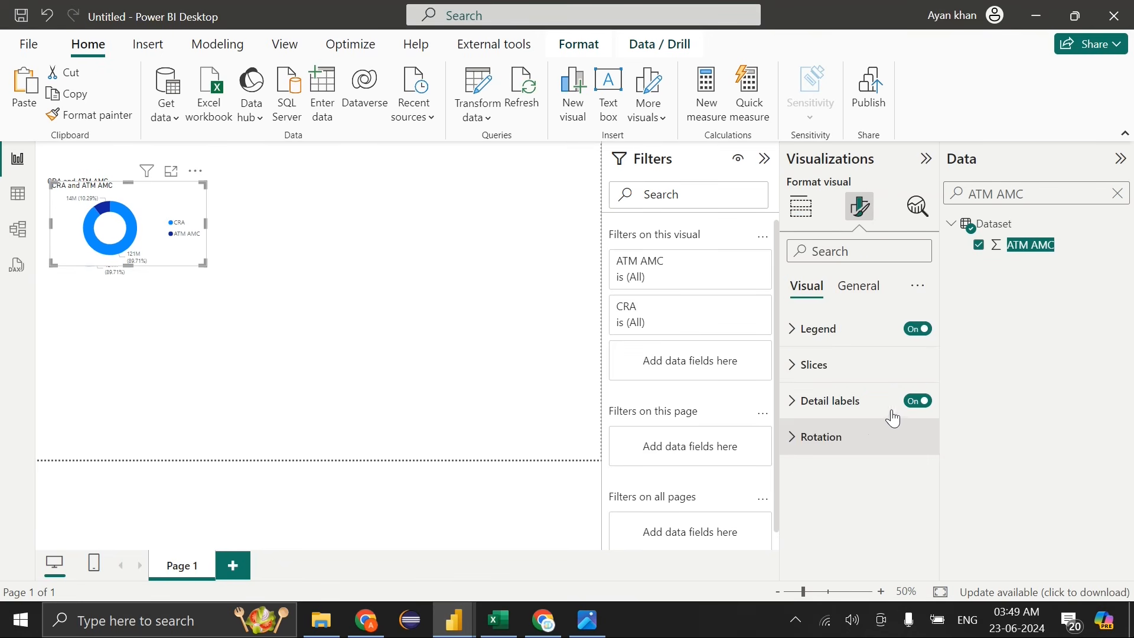
{"action": "left_click", "coordinate": [917, 402]}
{"action": "left_click_drag", "start_coordinate": [204, 185], "coordinate": [201, 202]}
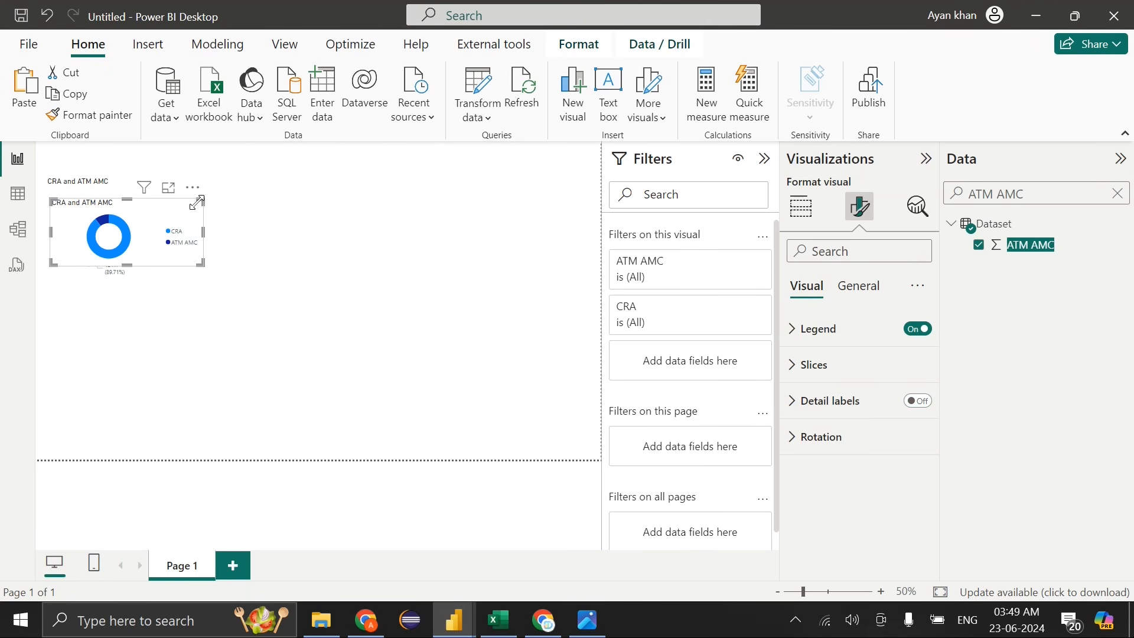
Delete the original donut chart behind the resized duplicate
{"action": "left_click", "coordinate": [75, 189]}
{"action": "key", "text": "Delete"}
{"action": "left_click", "coordinate": [172, 223]}
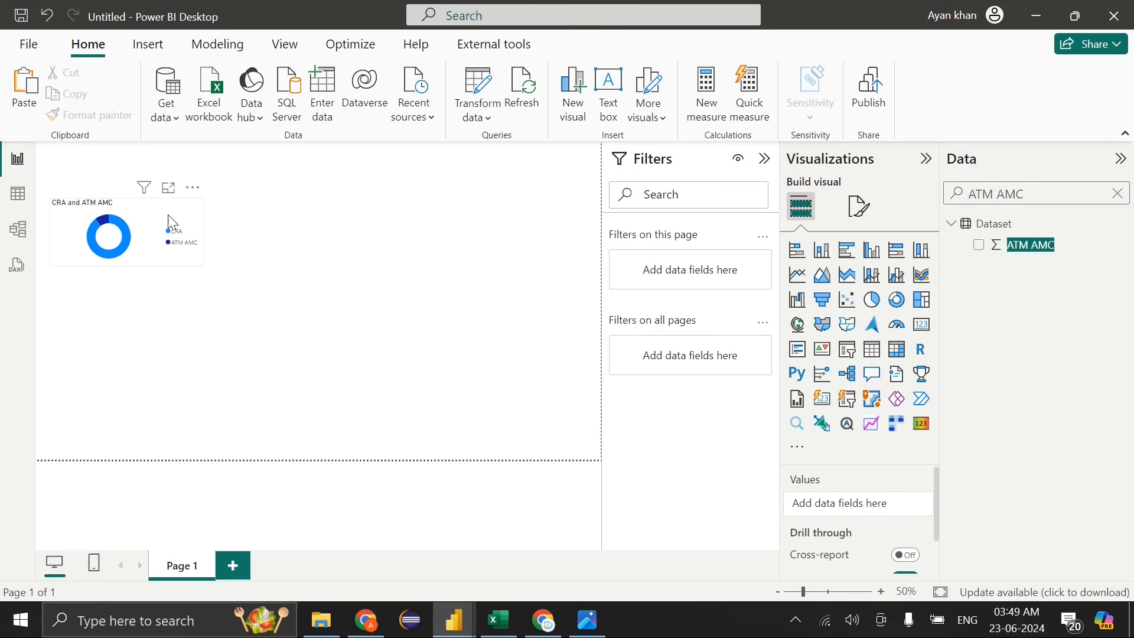
Turn off the donut chart's background
{"action": "left_click", "coordinate": [871, 220]}
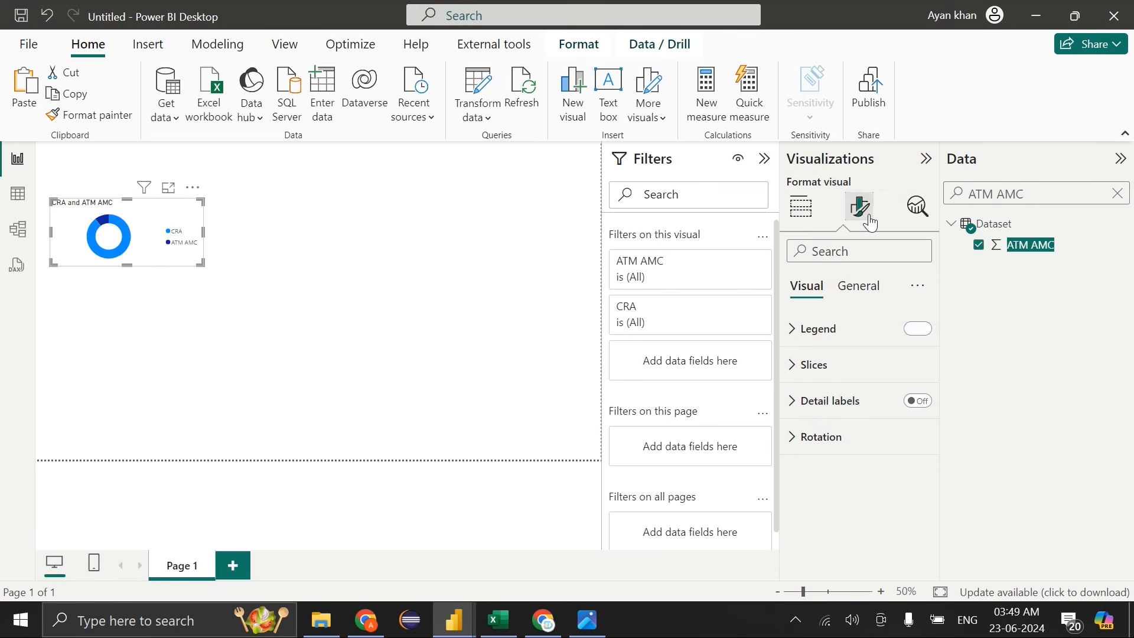
{"action": "left_click", "coordinate": [882, 288]}
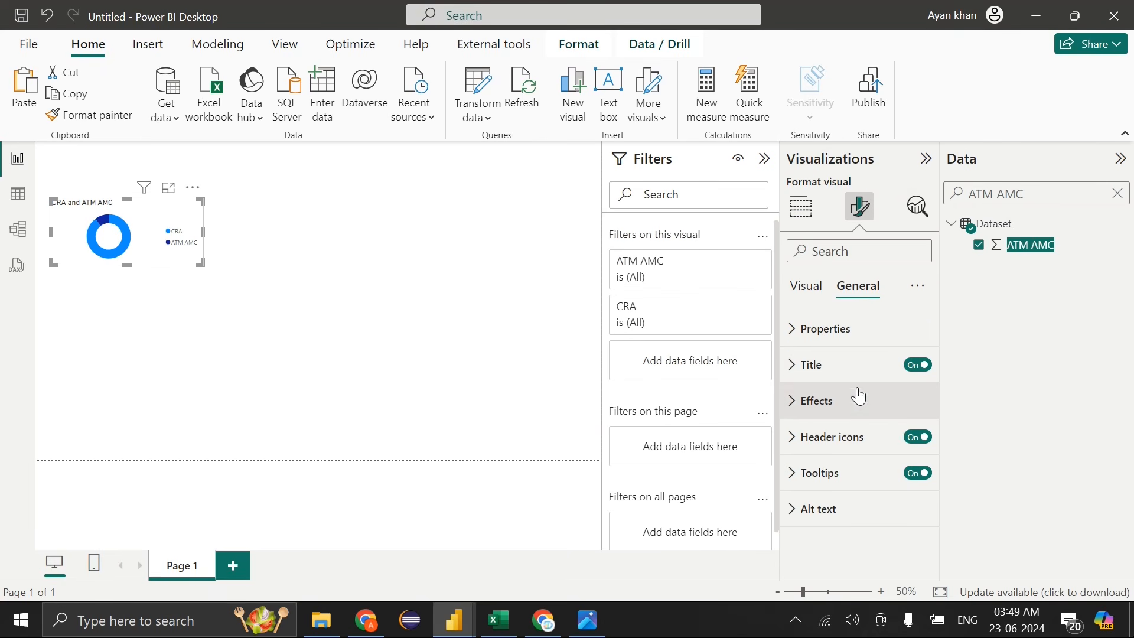
{"action": "left_click", "coordinate": [911, 444]}
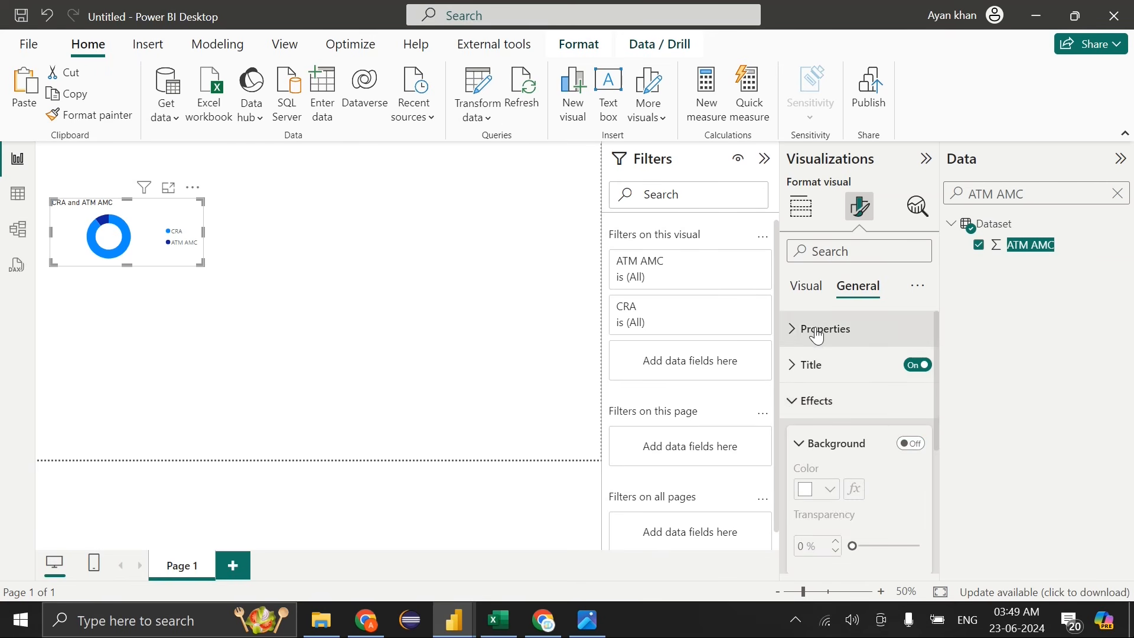
{"action": "left_click", "coordinate": [806, 287]}
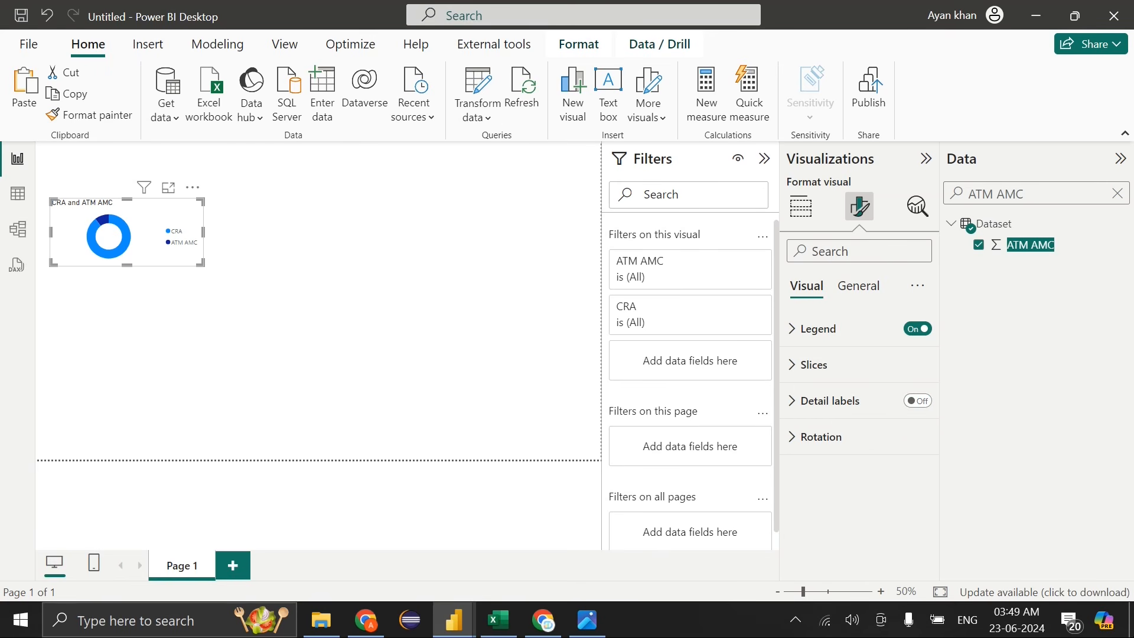
Collapse the Filters pane and thin the donut chart's ring by setting the slices' inner radius to 85%
{"action": "left_click", "coordinate": [765, 159]}
{"action": "left_click", "coordinate": [815, 364]}
{"action": "scroll", "coordinate": [843, 448], "scroll_direction": "down", "scroll_amount": 2}
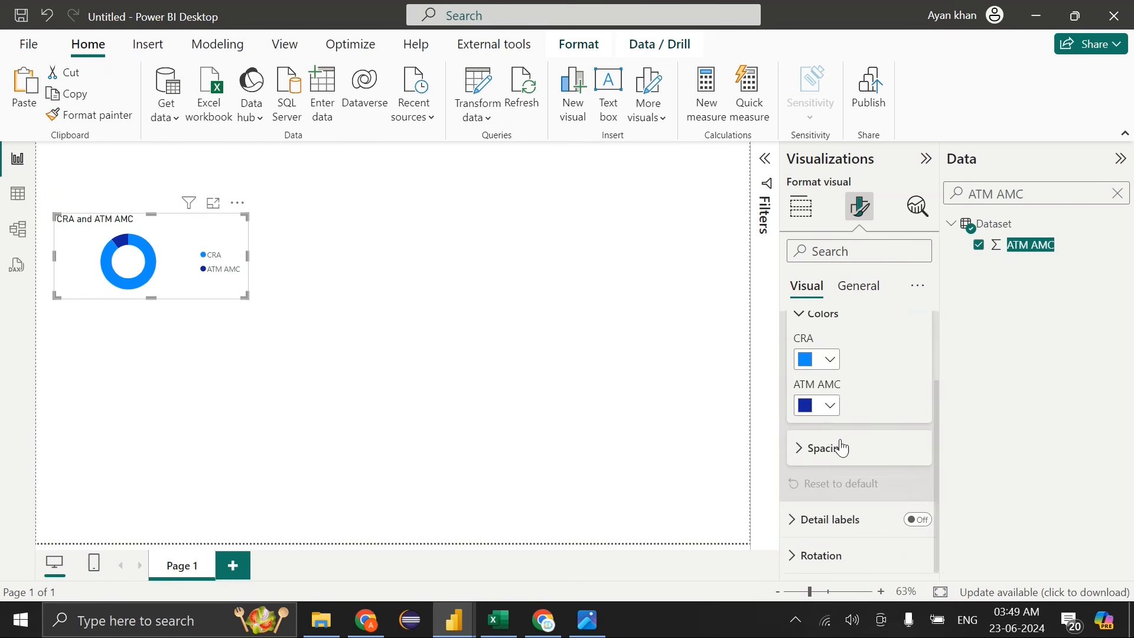
{"action": "left_click", "coordinate": [843, 447]}
{"action": "left_click", "coordinate": [908, 500]}
{"action": "left_click_drag", "start_coordinate": [910, 501], "coordinate": [909, 500]}
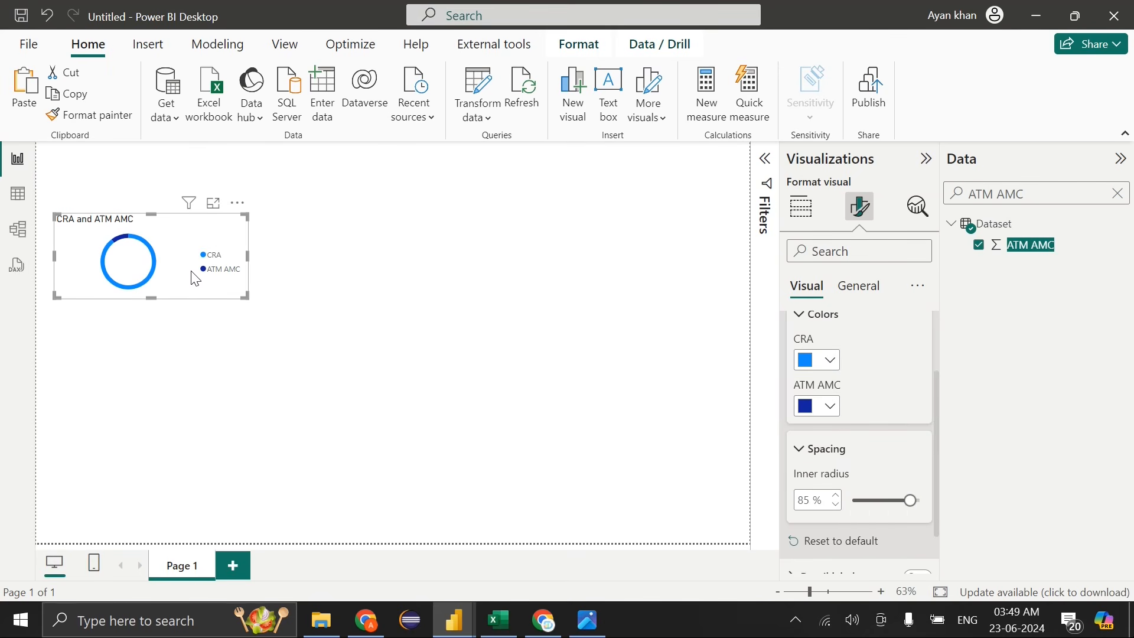
Duplicate the donut chart twice and arrange the copies below it so that three donuts are stacked vertically
{"action": "key", "text": "ctrl+c"}
{"action": "key", "text": "ctrl+v"}
{"action": "left_click_drag", "start_coordinate": [195, 279], "coordinate": [200, 464]}
{"action": "key", "text": "ctrl+v"}
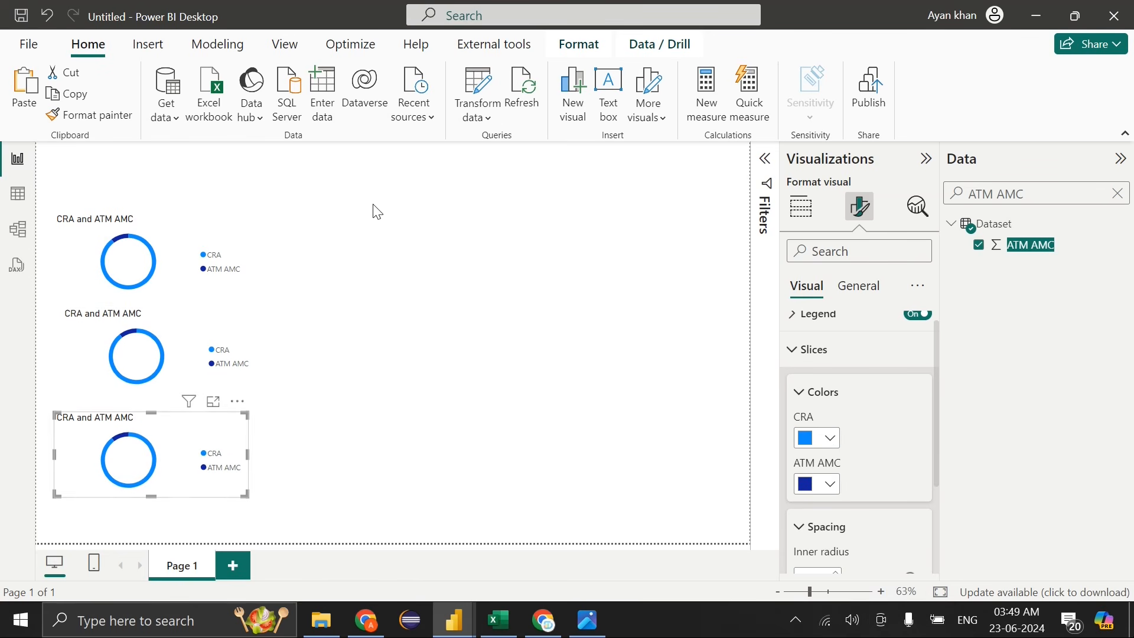
{"action": "left_click", "coordinate": [377, 211]}
{"action": "left_click_drag", "start_coordinate": [366, 184], "coordinate": [28, 518]}
Replace the bottom donut chart's values with UPS AMC, ATM AMC and VSAT AMC
{"action": "left_click", "coordinate": [172, 471]}
{"action": "left_click_drag", "start_coordinate": [1063, 194], "coordinate": [892, 205]}
{"action": "key", "text": "BackSpace"}
{"action": "type", "text": "UP"}
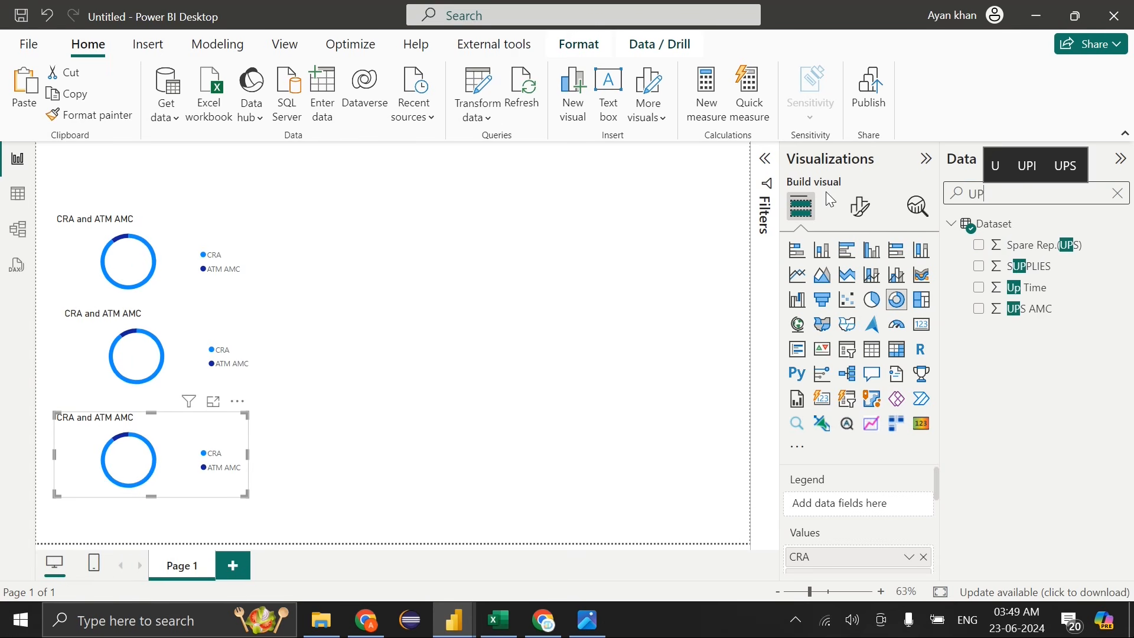
{"action": "left_click_drag", "start_coordinate": [1031, 308], "coordinate": [870, 543]}
{"action": "scroll", "coordinate": [866, 536], "scroll_direction": "down", "scroll_amount": 2}
{"action": "left_click", "coordinate": [924, 490]}
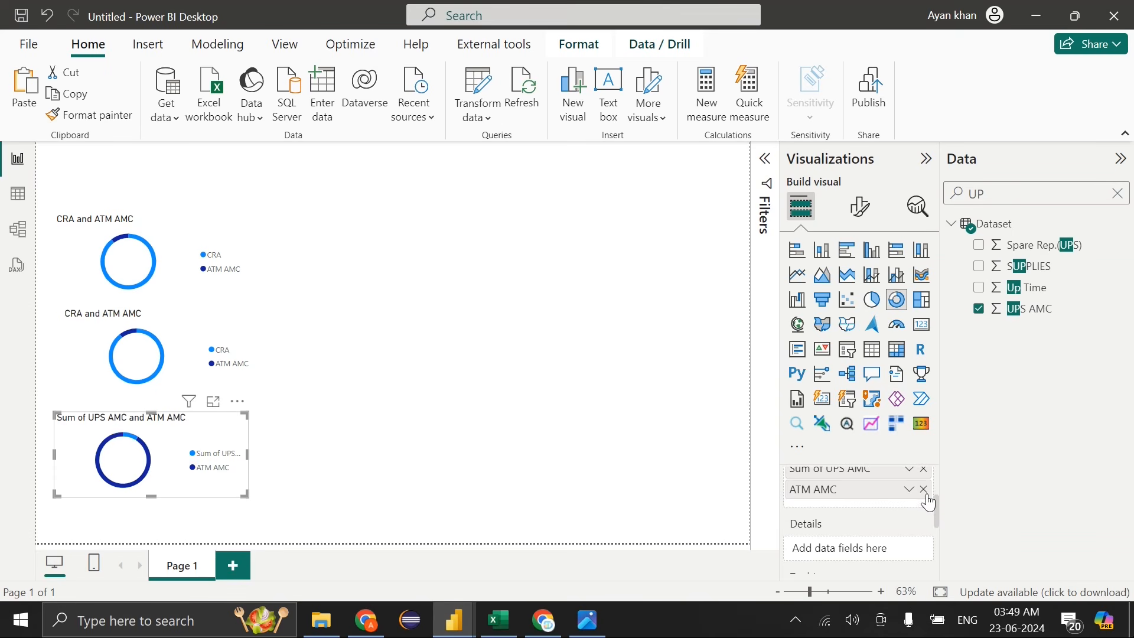
{"action": "left_click", "coordinate": [925, 489]}
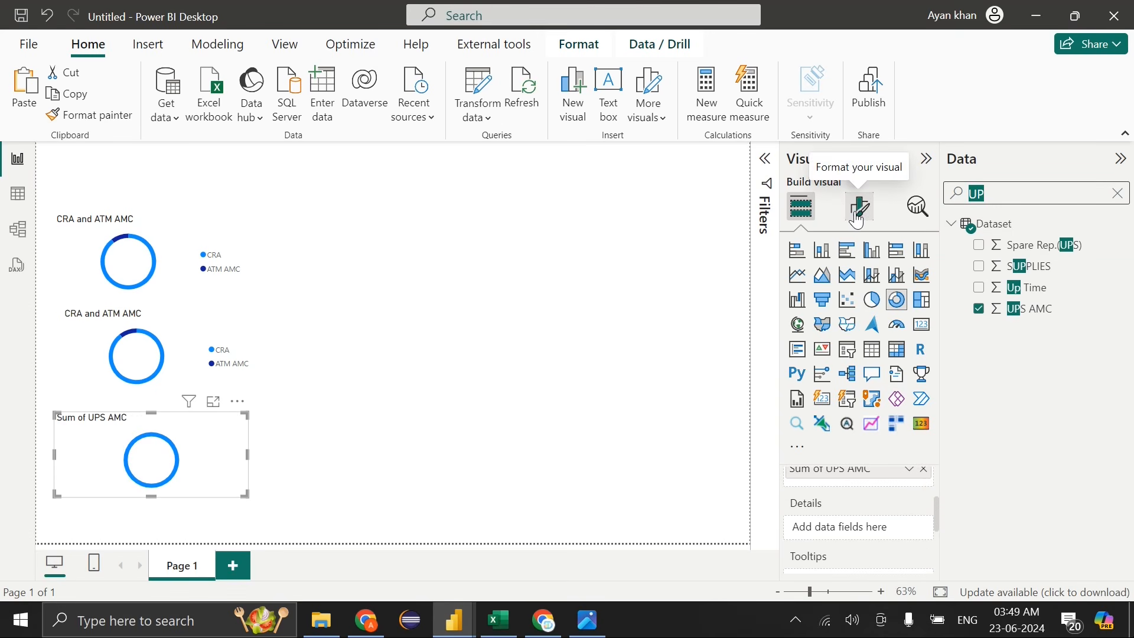
{"action": "type", "text": "AMC"}
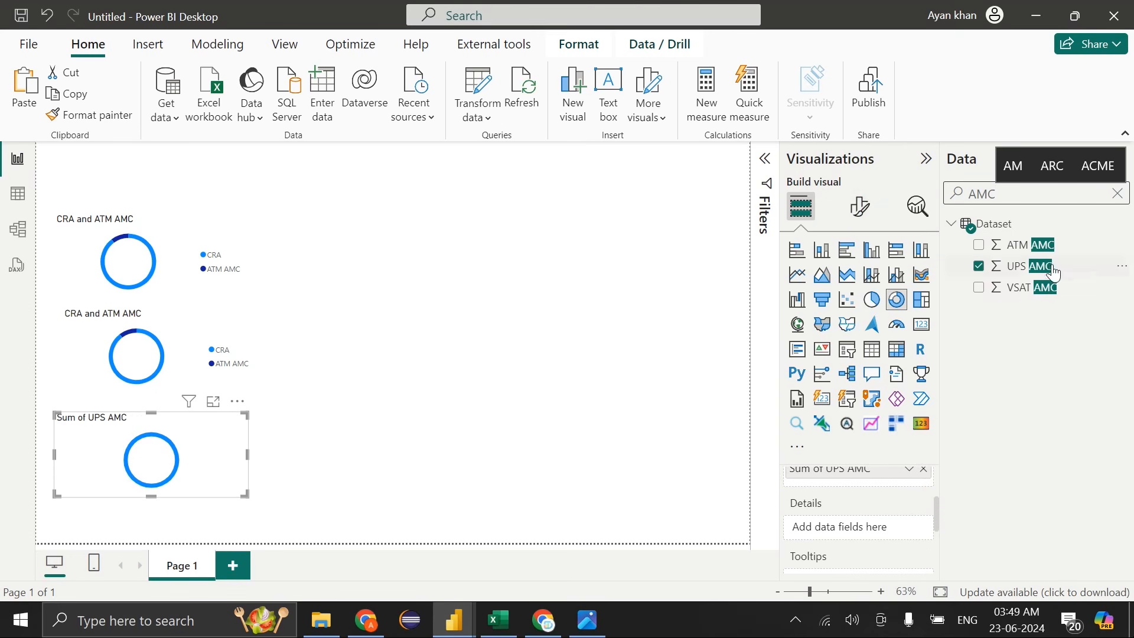
{"action": "left_click_drag", "start_coordinate": [1040, 288], "coordinate": [873, 480]}
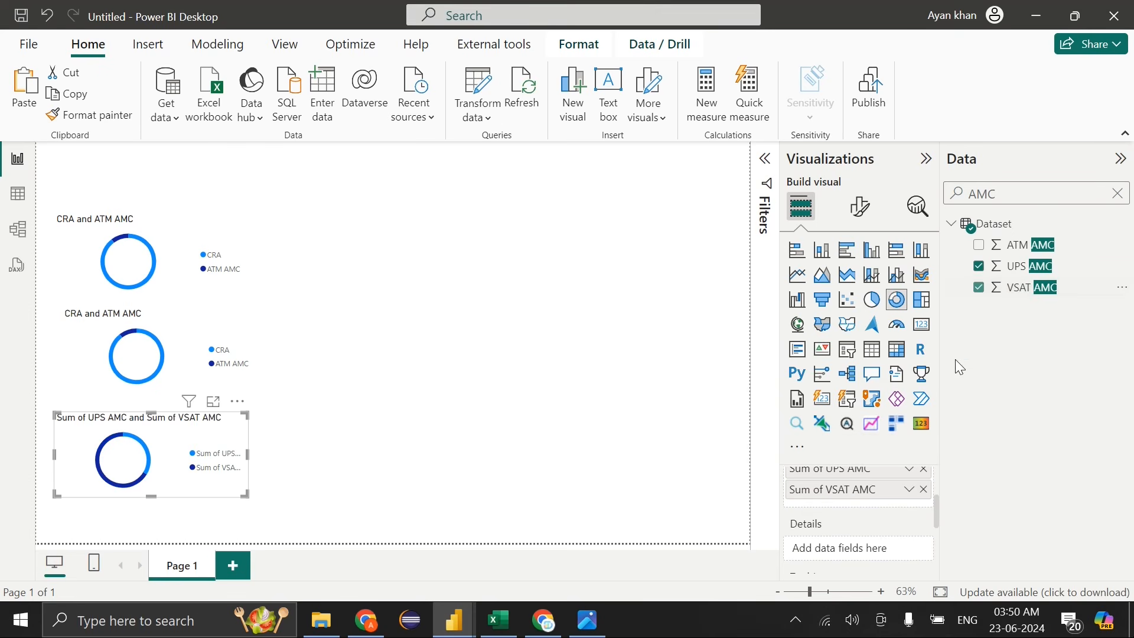
{"action": "left_click_drag", "start_coordinate": [1030, 245], "coordinate": [886, 488]}
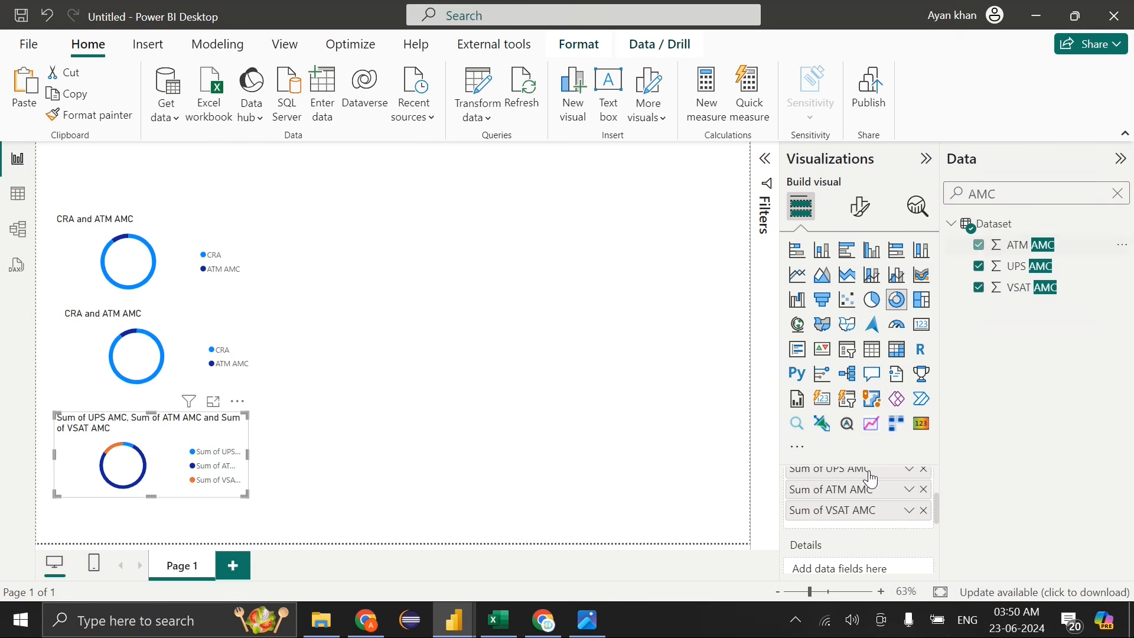
Rename the bottom donut chart's three value fields for this visual as UPS AMC, ATM AMC and VSAT AMC
{"action": "double_click", "coordinate": [870, 474]}
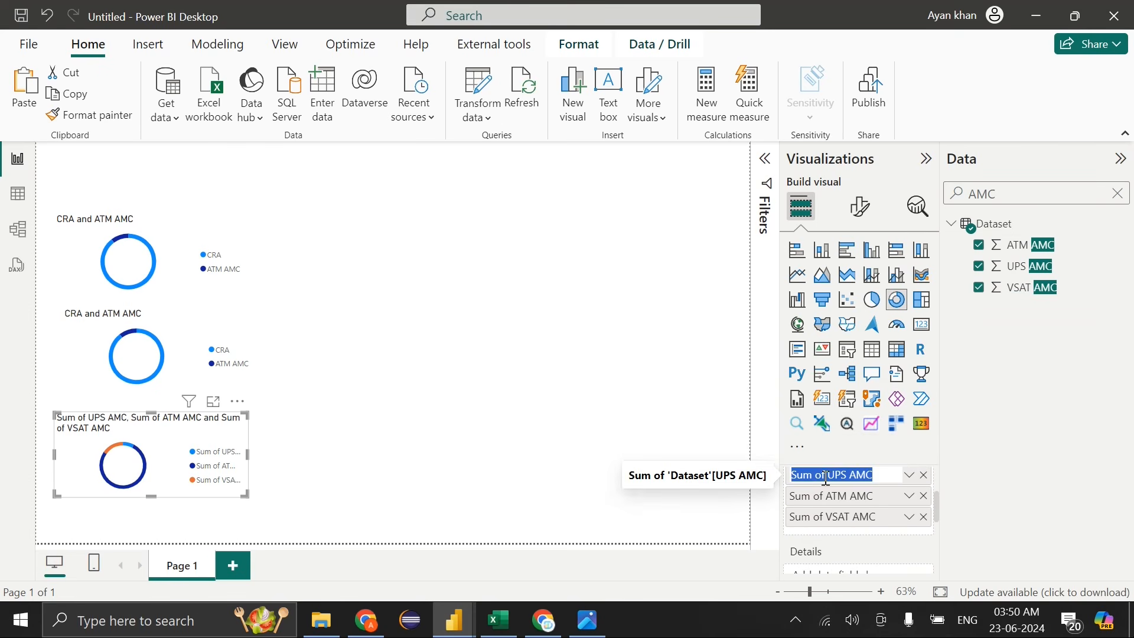
{"action": "left_click", "coordinate": [830, 477]}
{"action": "key", "text": "BackSpace"}
{"action": "key", "text": "BackSpace"}
{"action": "key", "text": "BackSpace"}
{"action": "key", "text": "BackSpace"}
{"action": "key", "text": "BackSpace"}
{"action": "key", "text": "BackSpace"}
{"action": "key", "text": "Return"}
{"action": "double_click", "coordinate": [832, 496]}
{"action": "left_click", "coordinate": [832, 499]}
{"action": "key", "text": "BackSpace"}
{"action": "key", "text": "BackSpace"}
{"action": "key", "text": "BackSpace"}
{"action": "key", "text": "BackSpace"}
{"action": "key", "text": "BackSpace"}
{"action": "key", "text": "BackSpace"}
{"action": "key", "text": "BackSpace"}
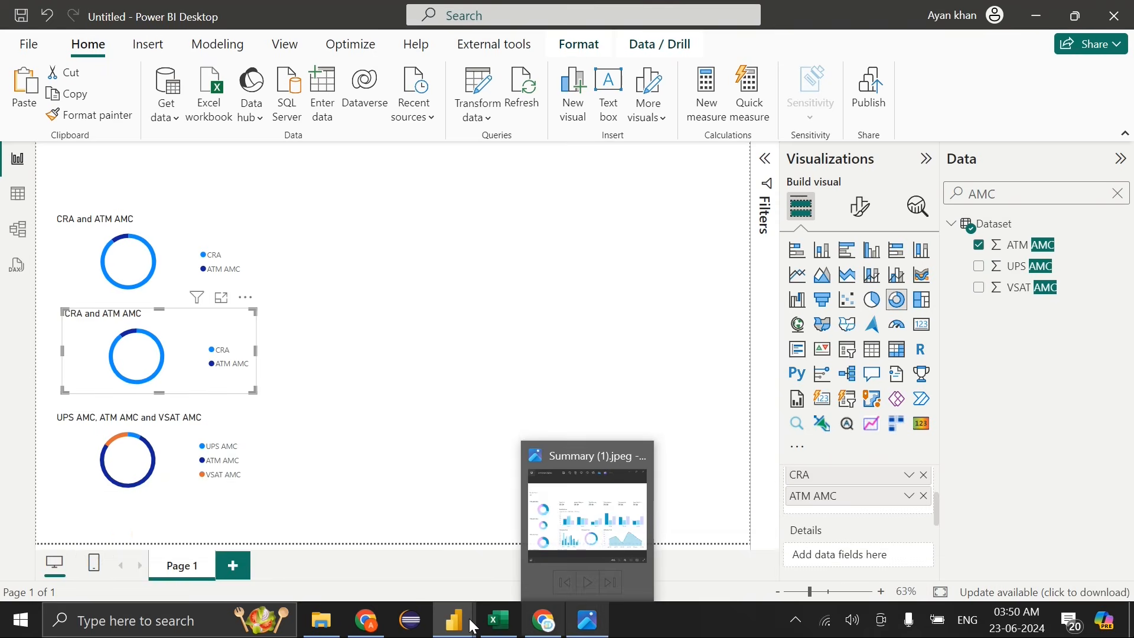
Replace the middle donut chart's values with Spare Rep.(UPS) and Site Maint (Non Asset)
{"action": "mouse_move", "coordinate": [469, 619]}
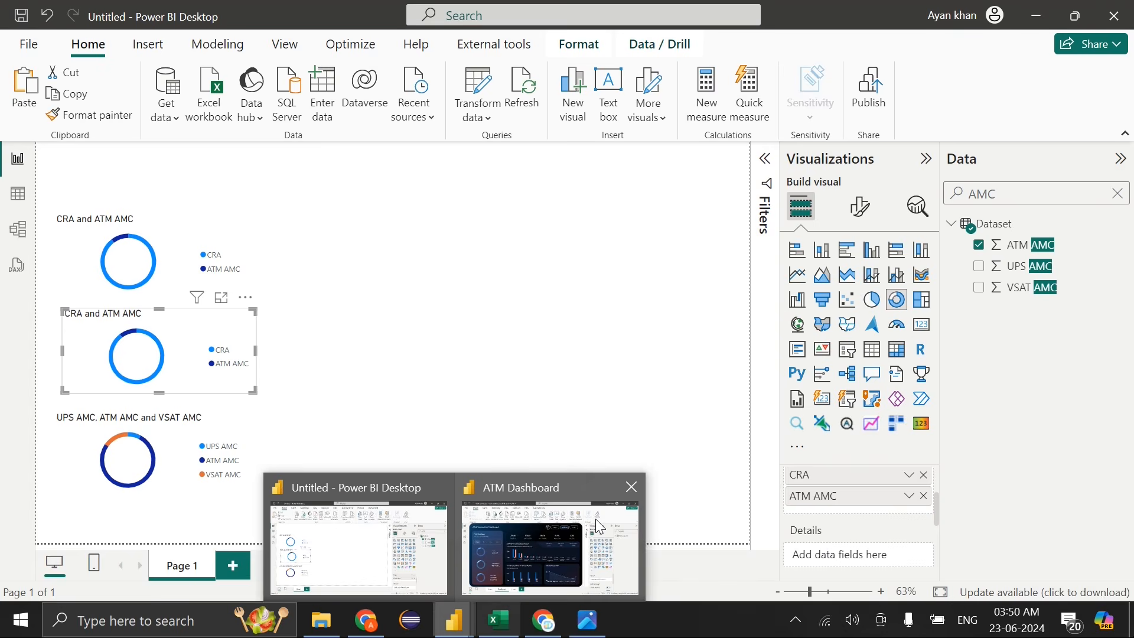
{"action": "mouse_move", "coordinate": [595, 520]}
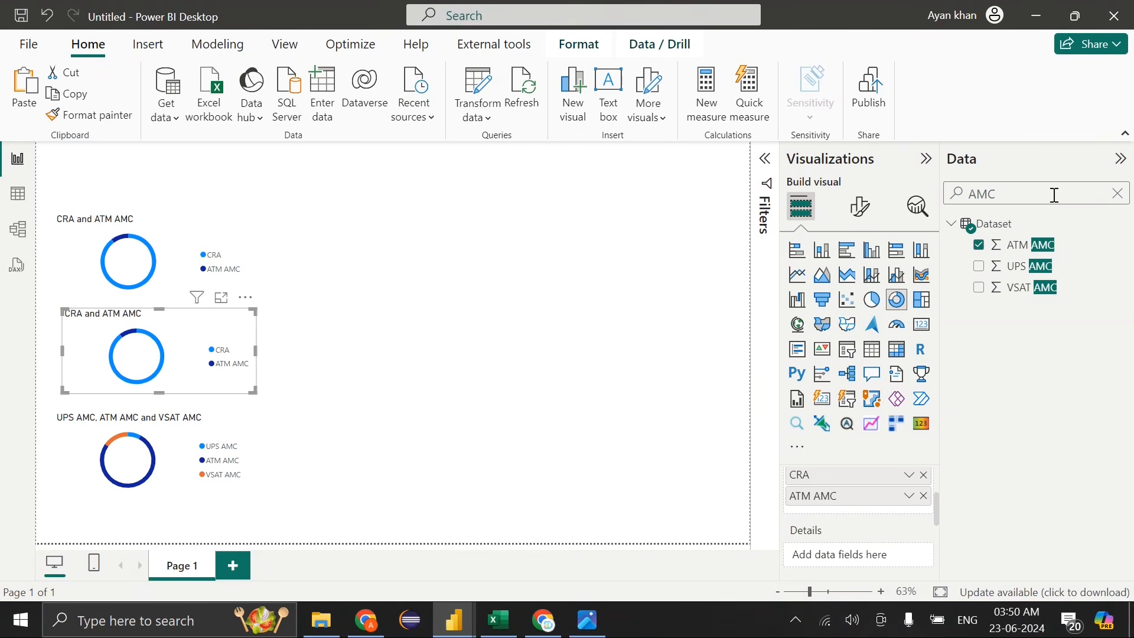
{"action": "left_click", "coordinate": [1055, 195]}
{"action": "key", "text": "ctrl+a"}
{"action": "type", "text": "site"}
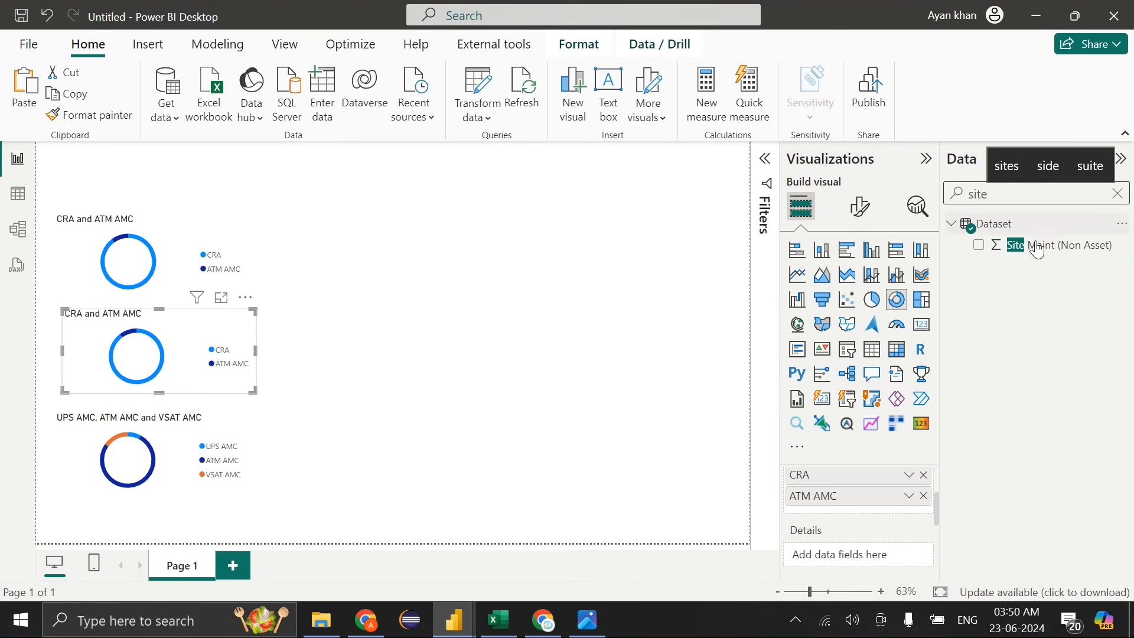
{"action": "left_click_drag", "start_coordinate": [1057, 245], "coordinate": [871, 520]}
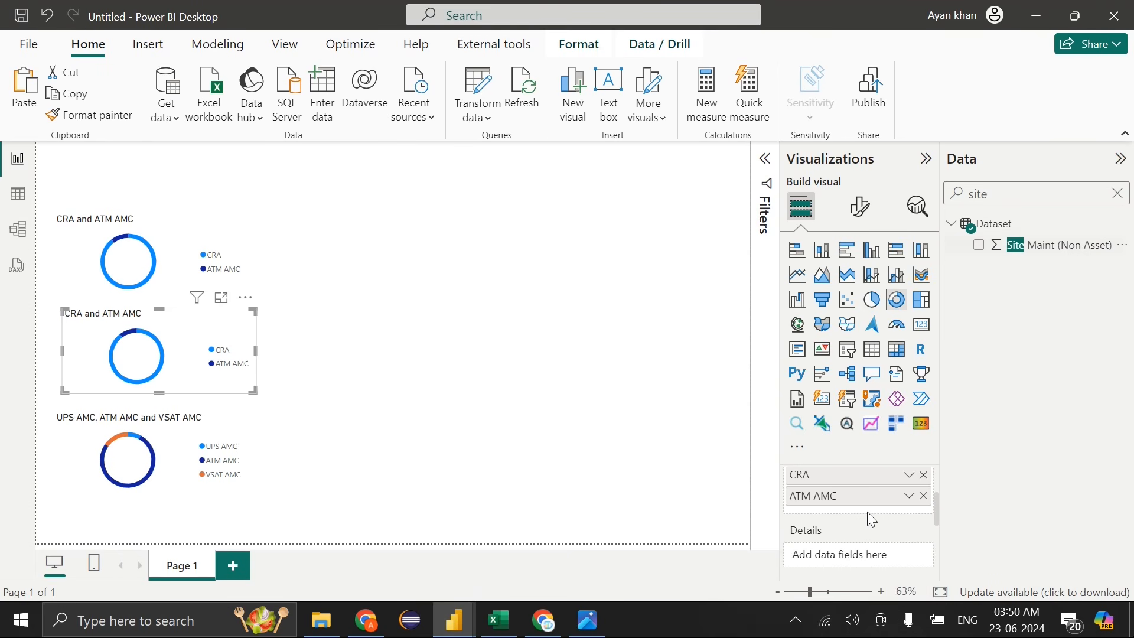
{"action": "left_click", "coordinate": [924, 496]}
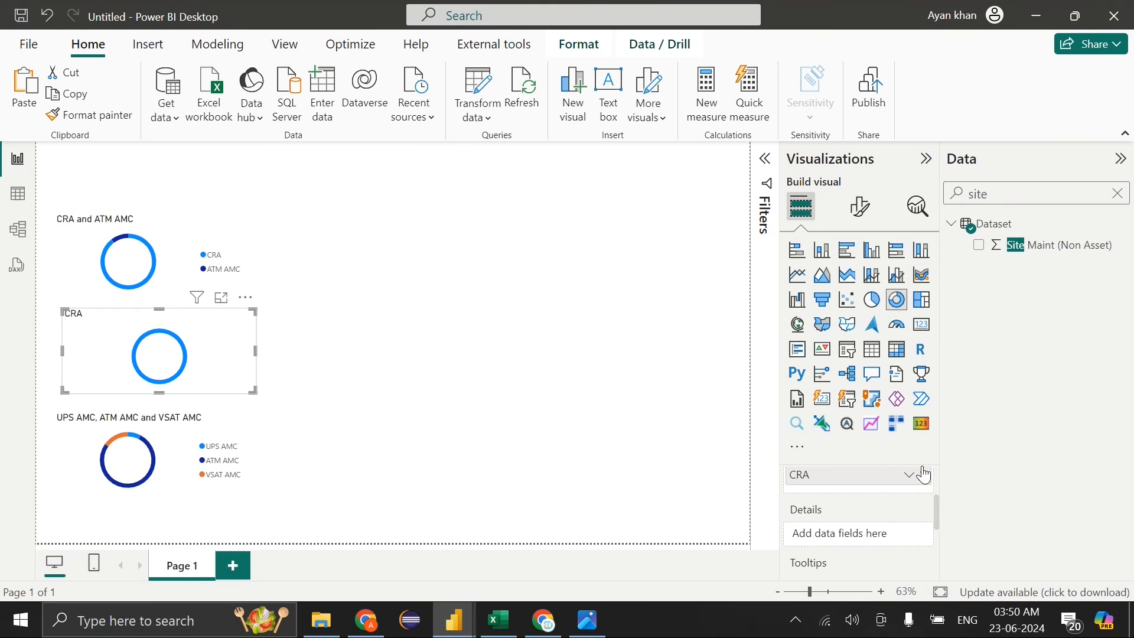
{"action": "left_click", "coordinate": [979, 245]}
{"action": "double_click", "coordinate": [979, 194]}
{"action": "type", "text": "spare"}
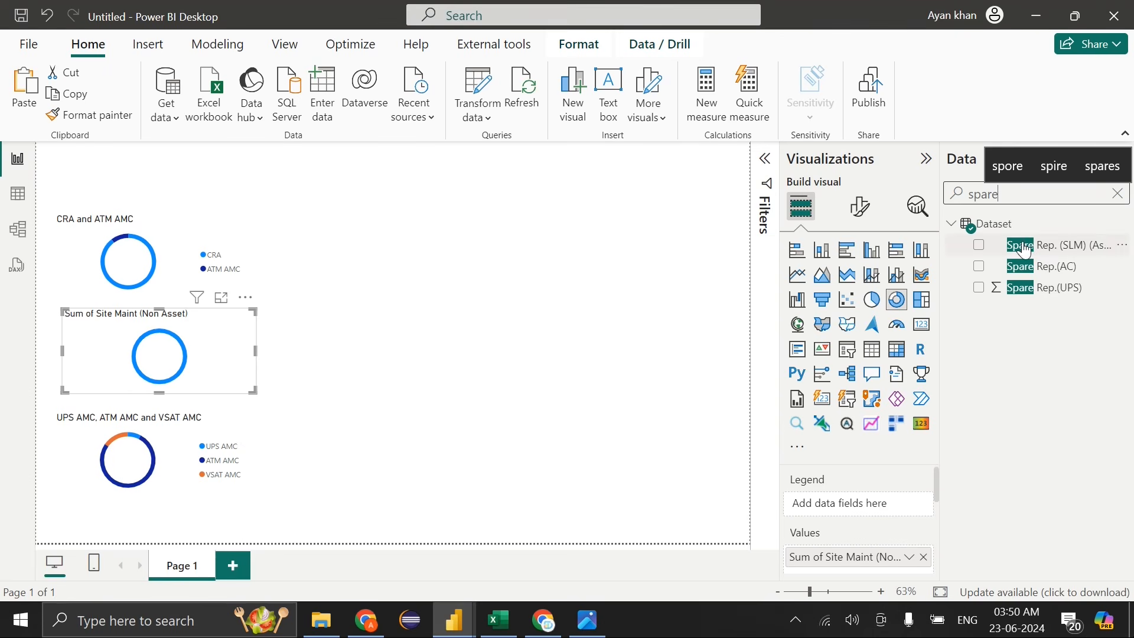
{"action": "left_click_drag", "start_coordinate": [1042, 287], "coordinate": [863, 564]}
Rename the middle donut chart's two value fields for this visual as Spare Rep.(UPS) and Site Maint (Non Asset)
{"action": "double_click", "coordinate": [861, 556]}
{"action": "left_click", "coordinate": [825, 558]}
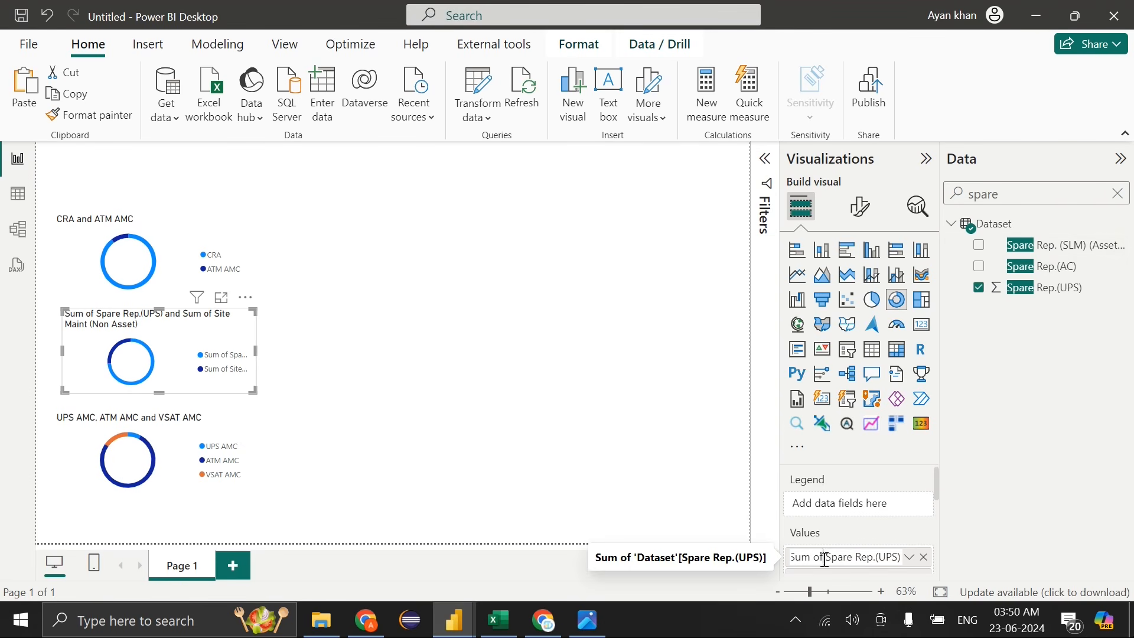
{"action": "key", "text": "BackSpace"}
{"action": "key", "text": "BackSpace"}
{"action": "key", "text": "BackSpace"}
{"action": "key", "text": "BackSpace"}
{"action": "key", "text": "BackSpace"}
{"action": "key", "text": "BackSpace"}
{"action": "key", "text": "BackSpace"}
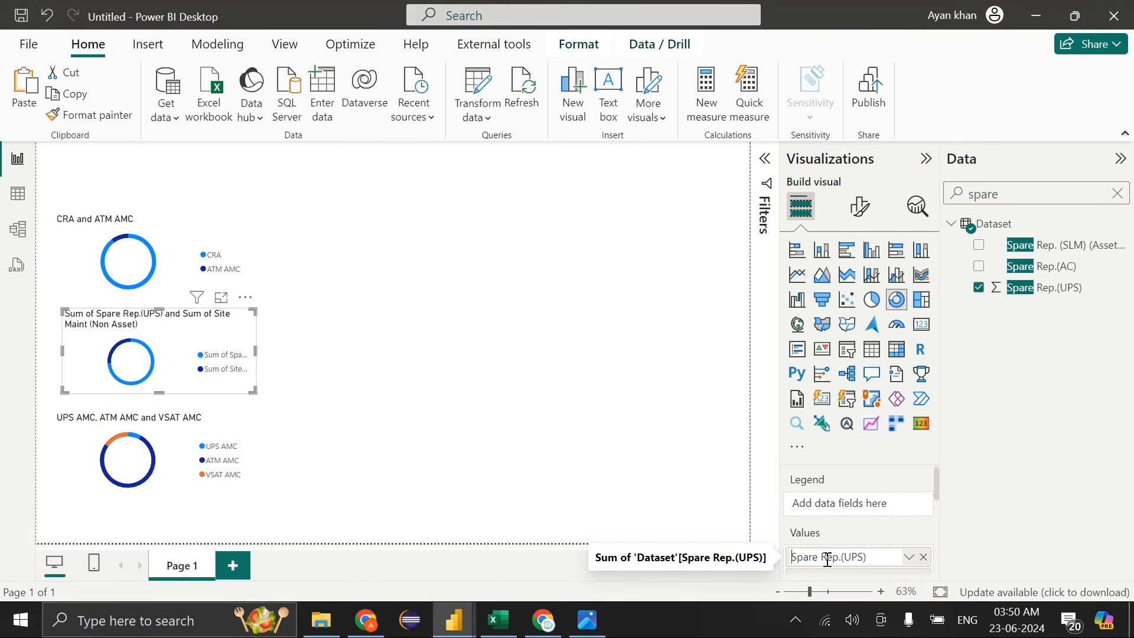
{"action": "key", "text": "Return"}
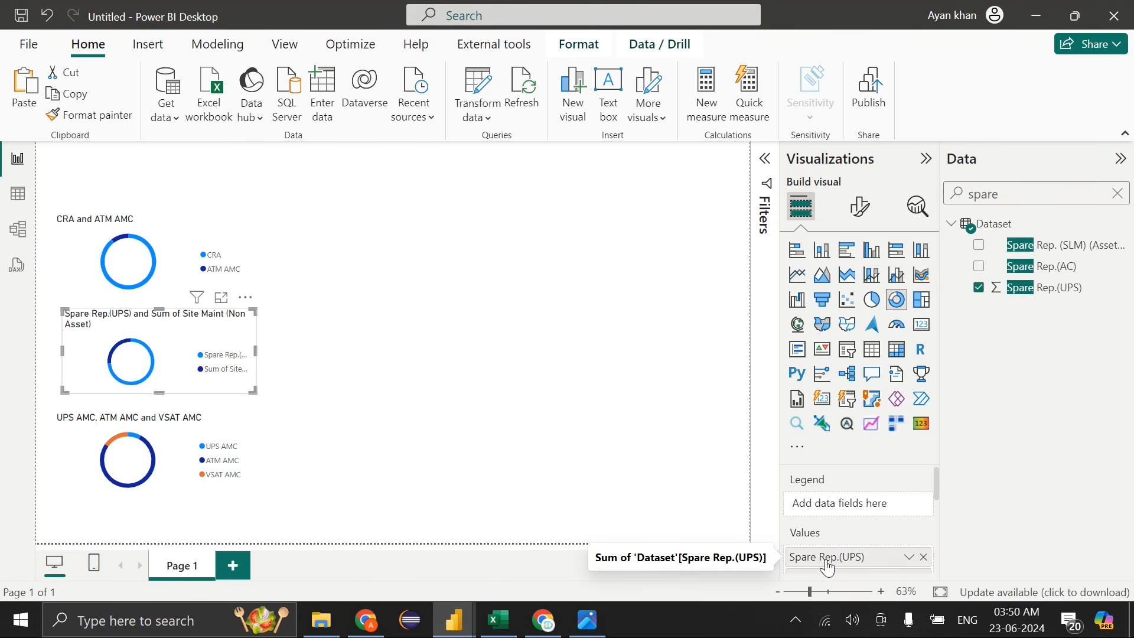
{"action": "scroll", "coordinate": [828, 561], "scroll_direction": "down", "scroll_amount": 2}
{"action": "double_click", "coordinate": [849, 498]}
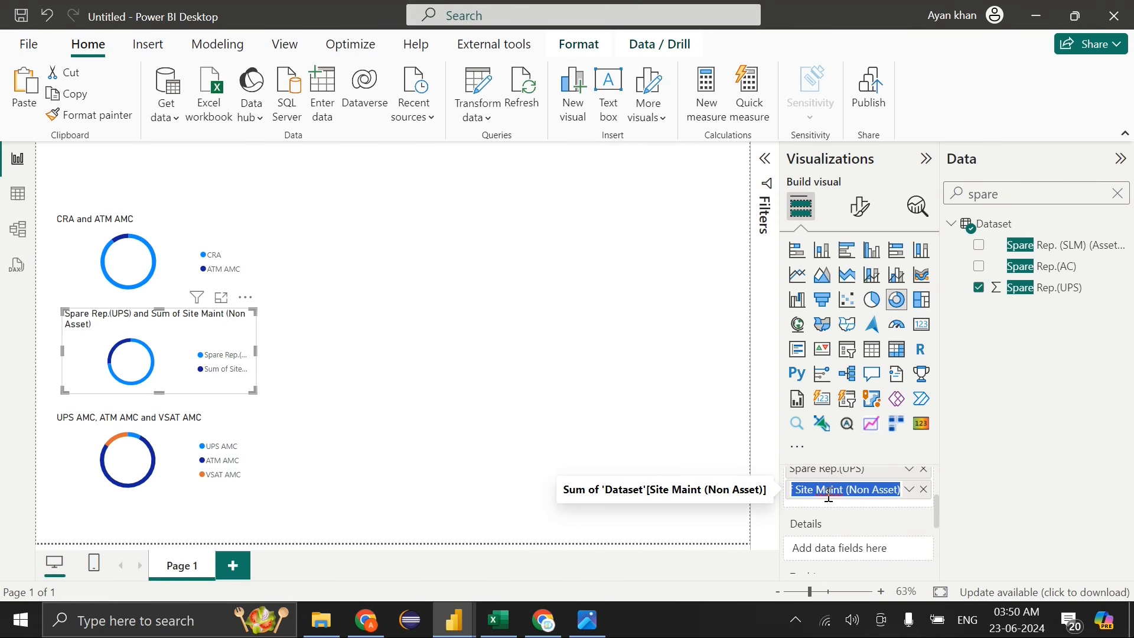
{"action": "left_click", "coordinate": [824, 491]}
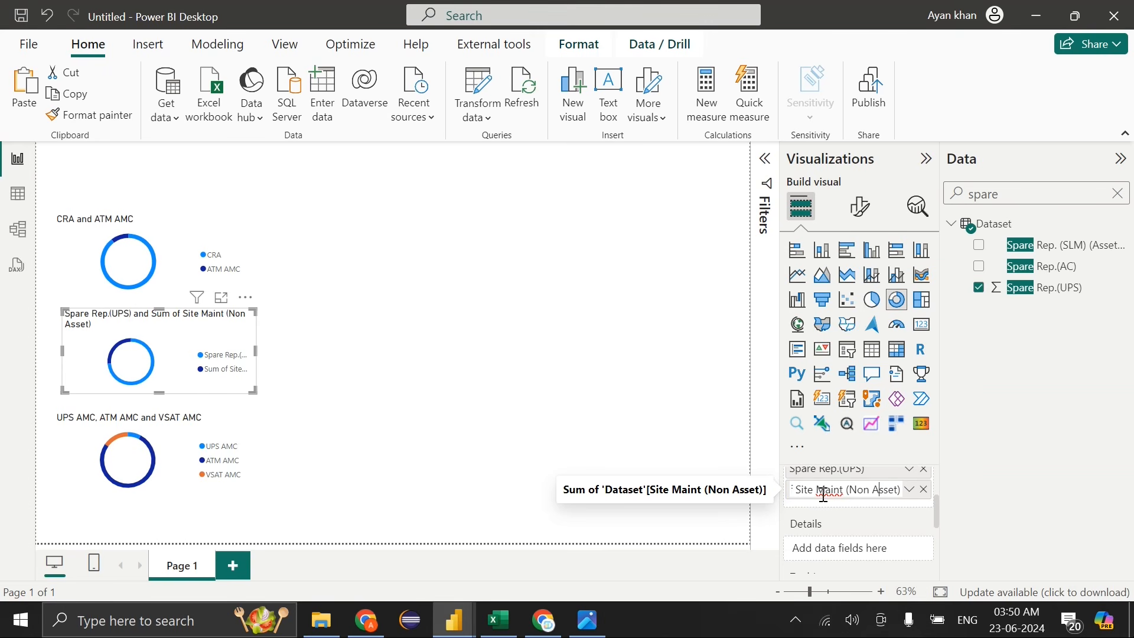
{"action": "key", "text": "Return"}
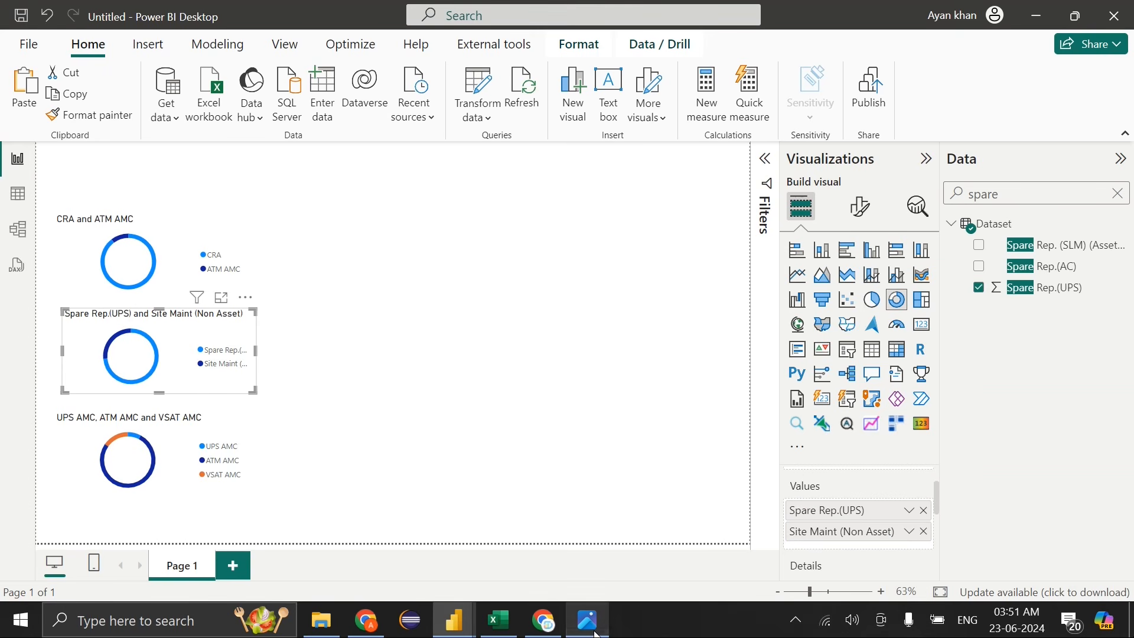
Turn off the titles of all three donut charts
{"action": "left_click", "coordinate": [594, 629]}
{"action": "left_click", "coordinate": [594, 629]}
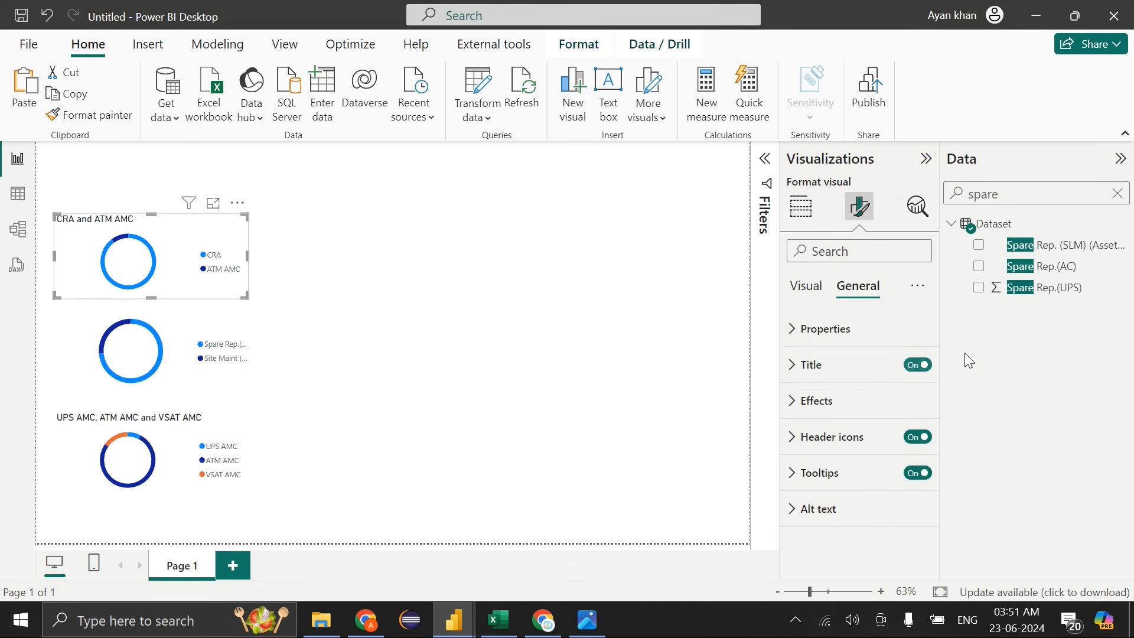
{"action": "left_click", "coordinate": [917, 366]}
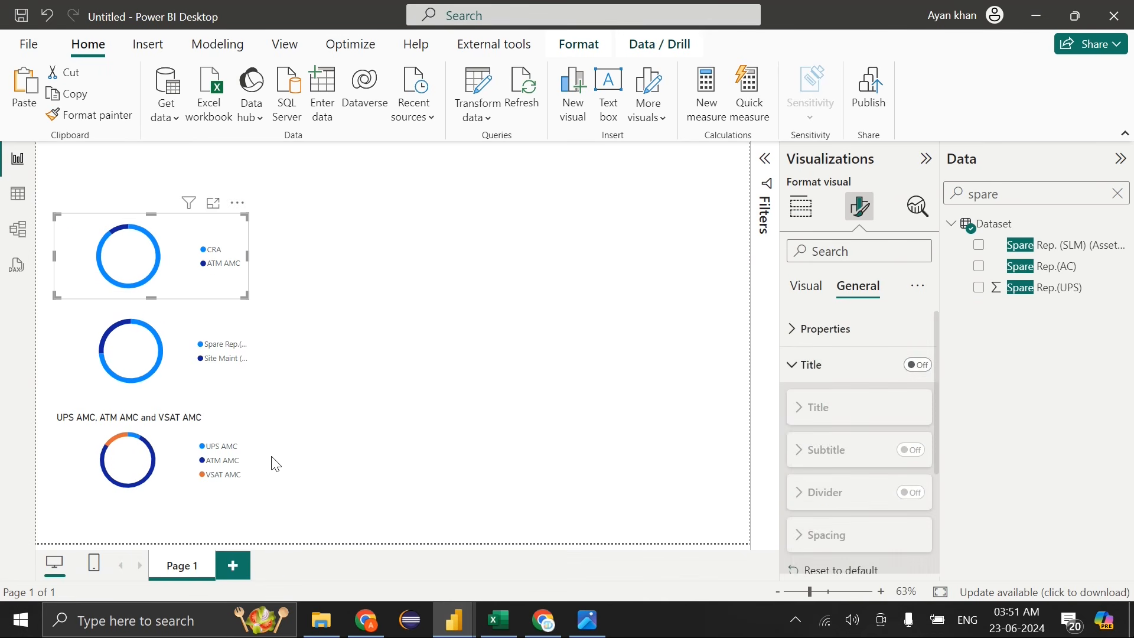
{"action": "left_click", "coordinate": [194, 461]}
{"action": "left_click", "coordinate": [917, 364]}
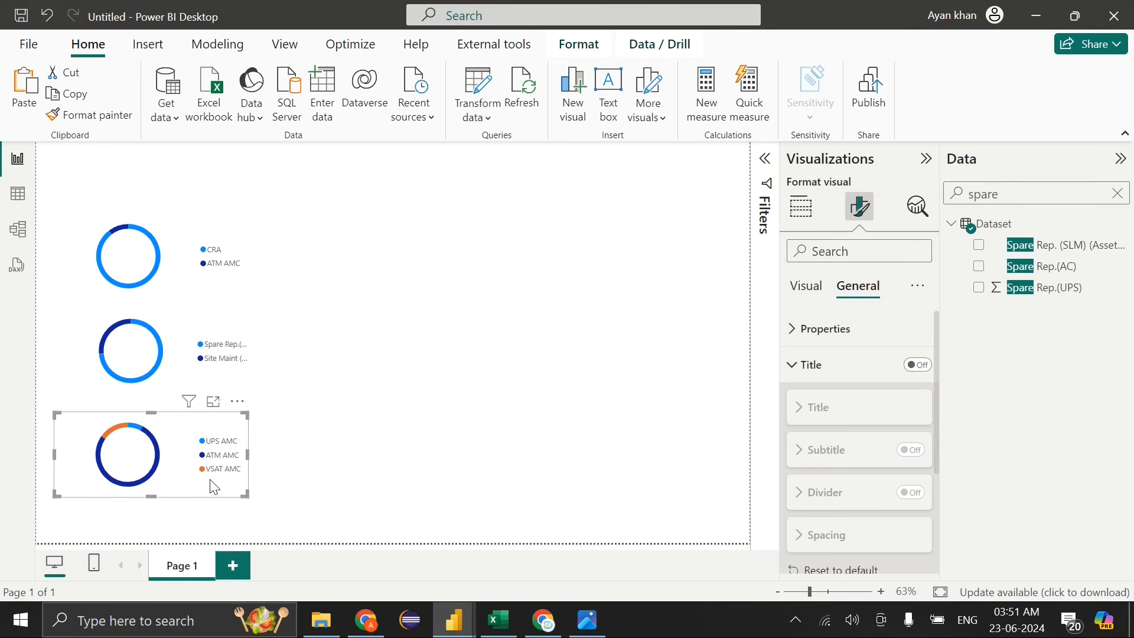
Check the Summary layout mockup and add a clustered column chart of MHA Revenue to the blank area beside the donut charts
{"action": "left_click", "coordinate": [284, 484]}
{"action": "left_click", "coordinate": [1118, 194]}
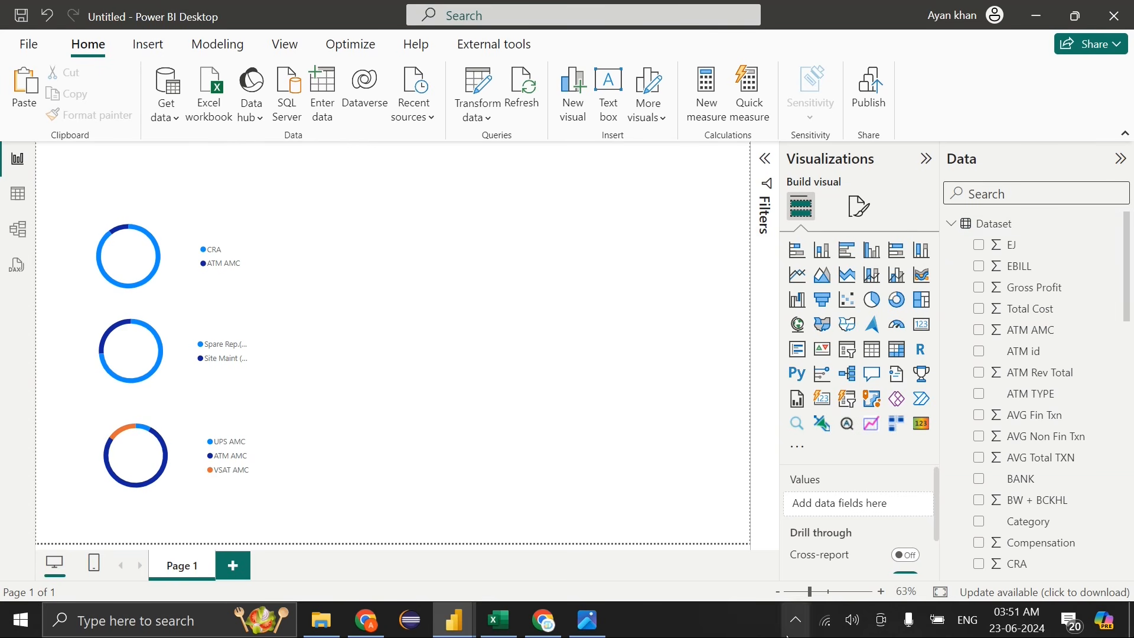
{"action": "left_click", "coordinate": [602, 627]}
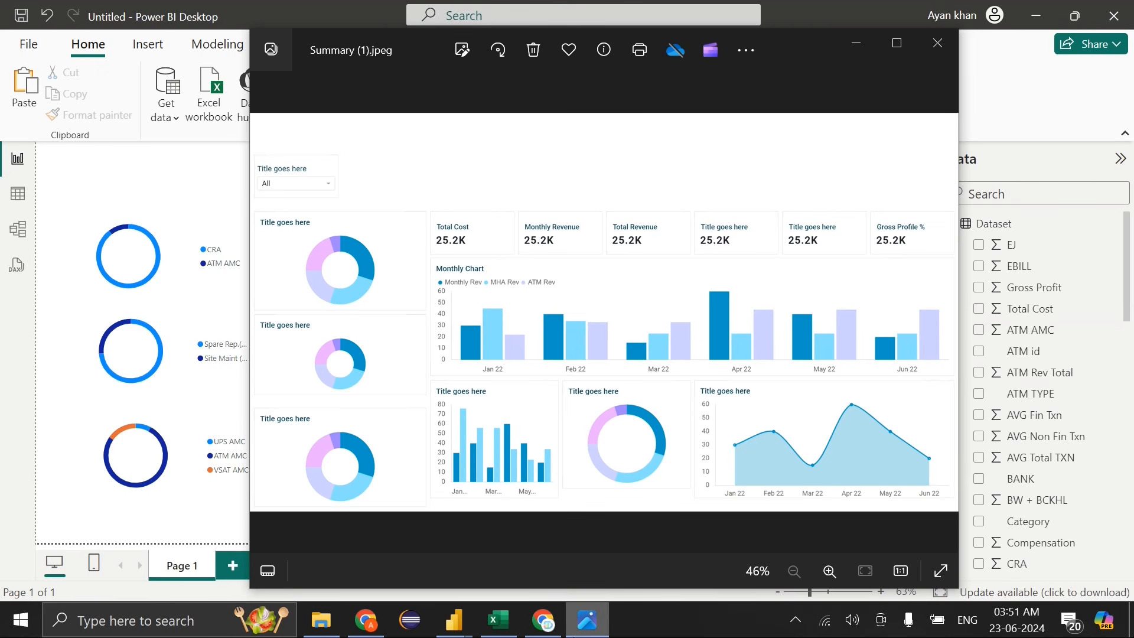
{"action": "mouse_move", "coordinate": [586, 631]}
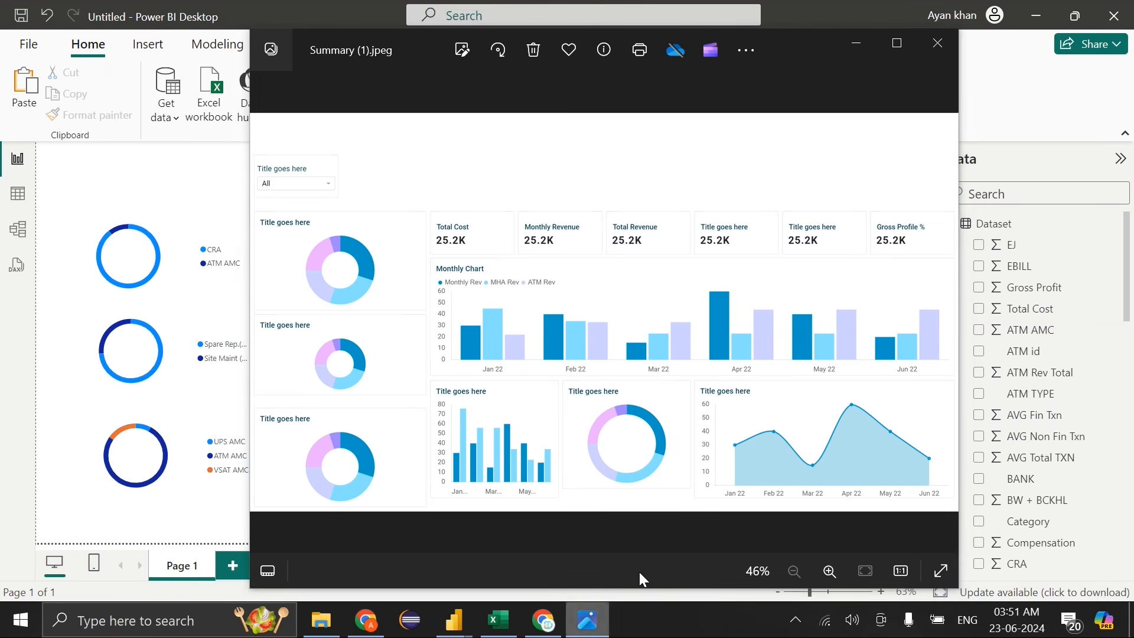
{"action": "left_click", "coordinate": [1071, 195]}
{"action": "type", "text": "HA"}
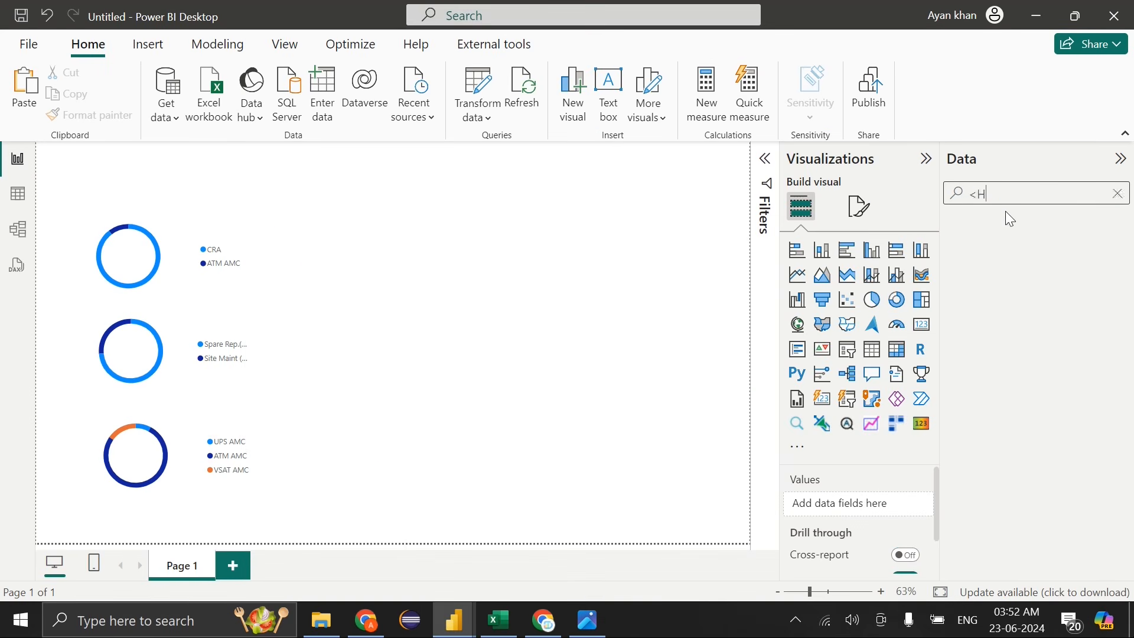
{"action": "key", "text": "BackSpace"}
{"action": "key", "text": "BackSpace"}
{"action": "type", "text": "MHA"}
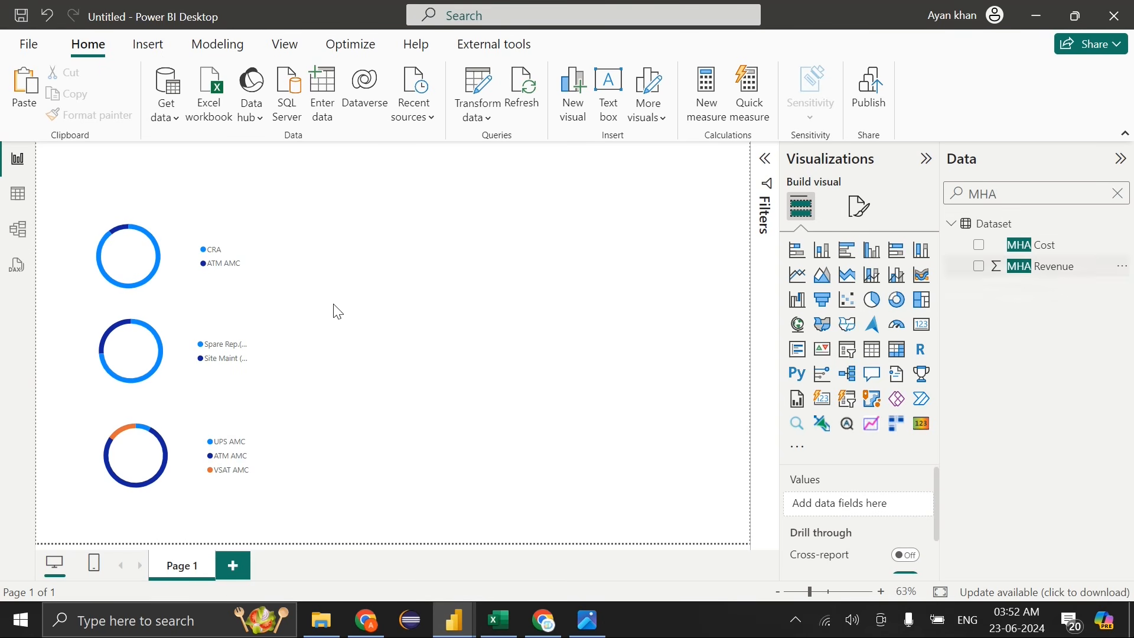
{"action": "left_click", "coordinate": [980, 266]}
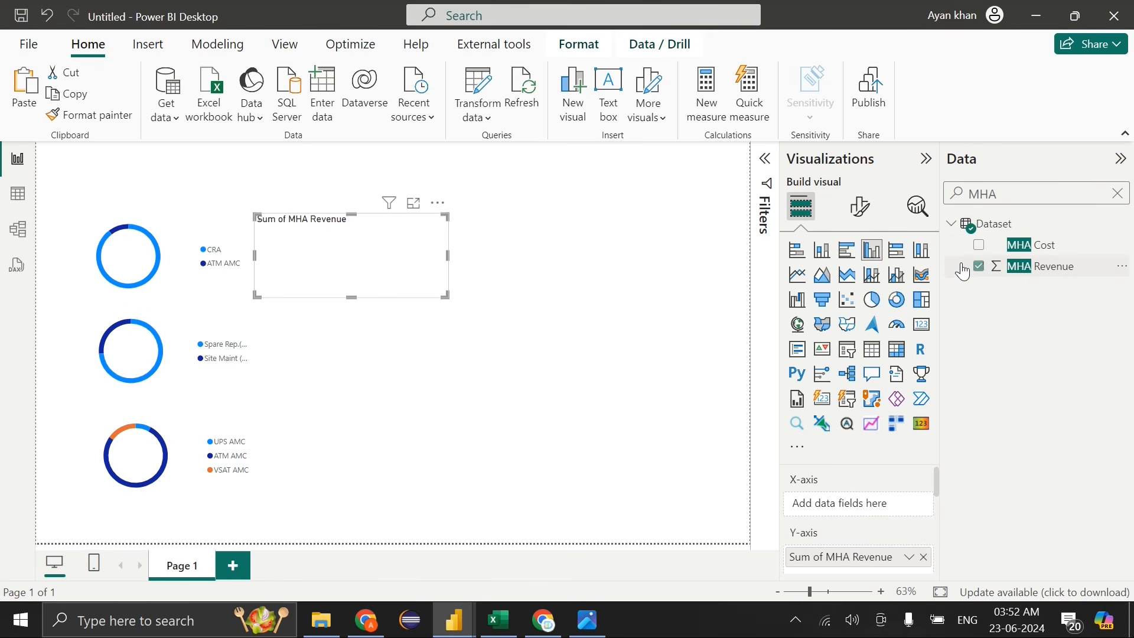
Add Monthly Rev and ATM Rev Total to the MHA Revenue column chart's Y-axis
{"action": "double_click", "coordinate": [1026, 186]}
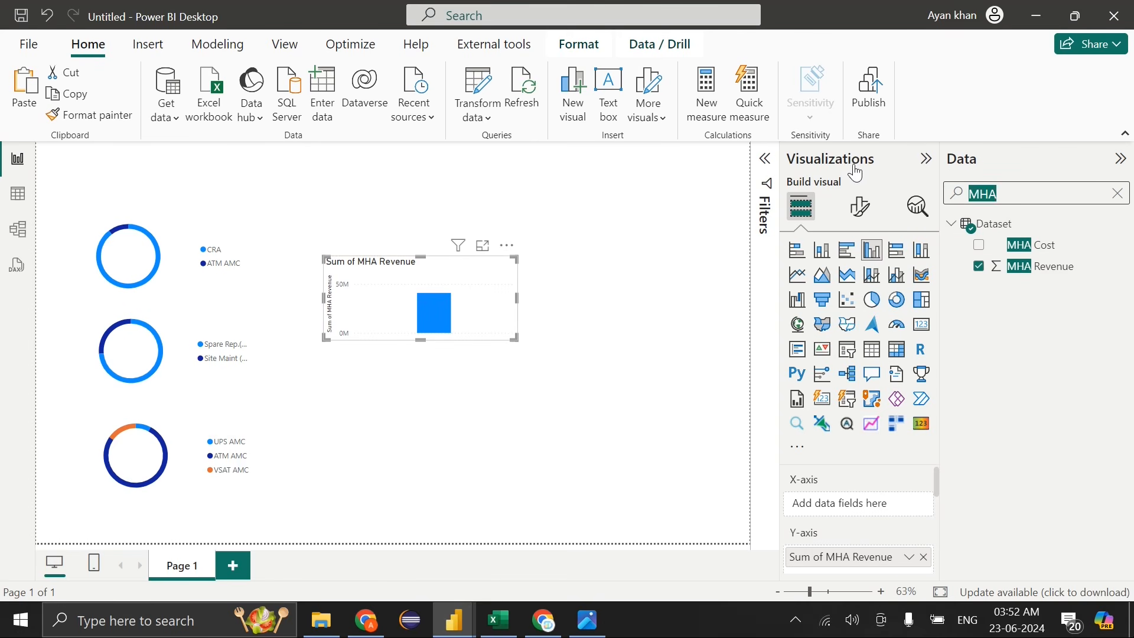
{"action": "type", "text": "month"}
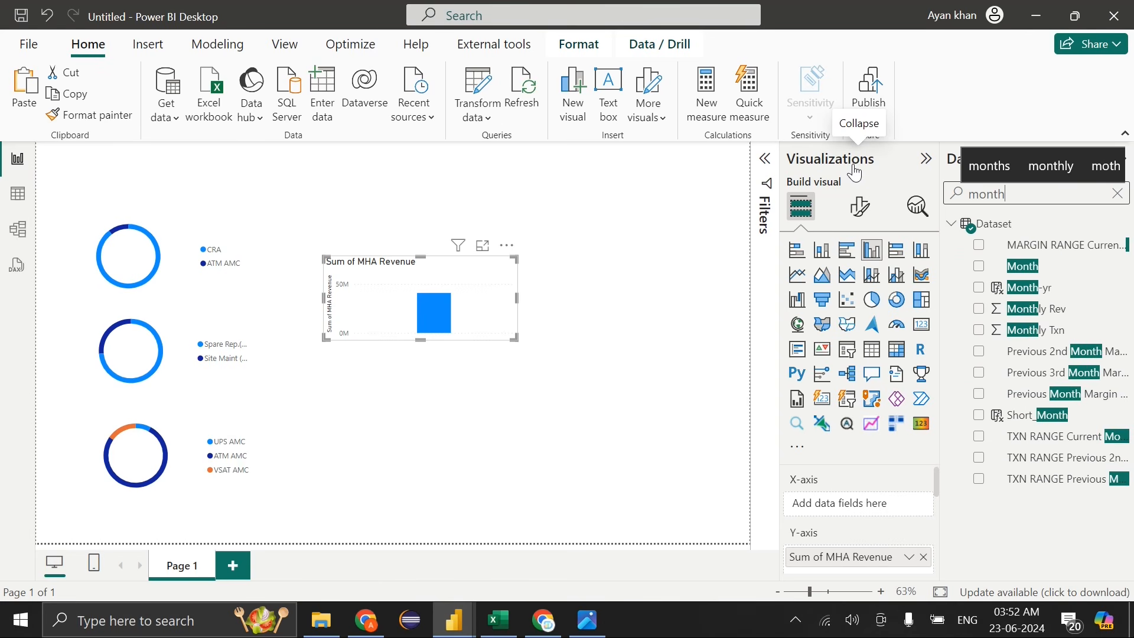
{"action": "left_click_drag", "start_coordinate": [1028, 308], "coordinate": [413, 312]}
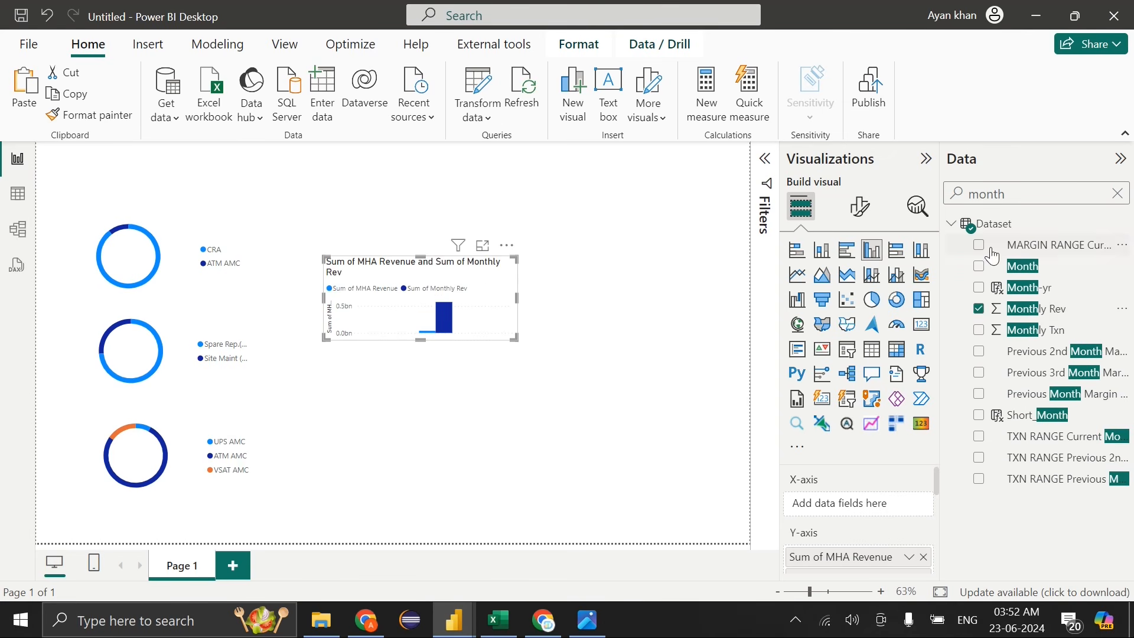
{"action": "double_click", "coordinate": [1029, 194]}
{"action": "key", "text": "BackSpace"}
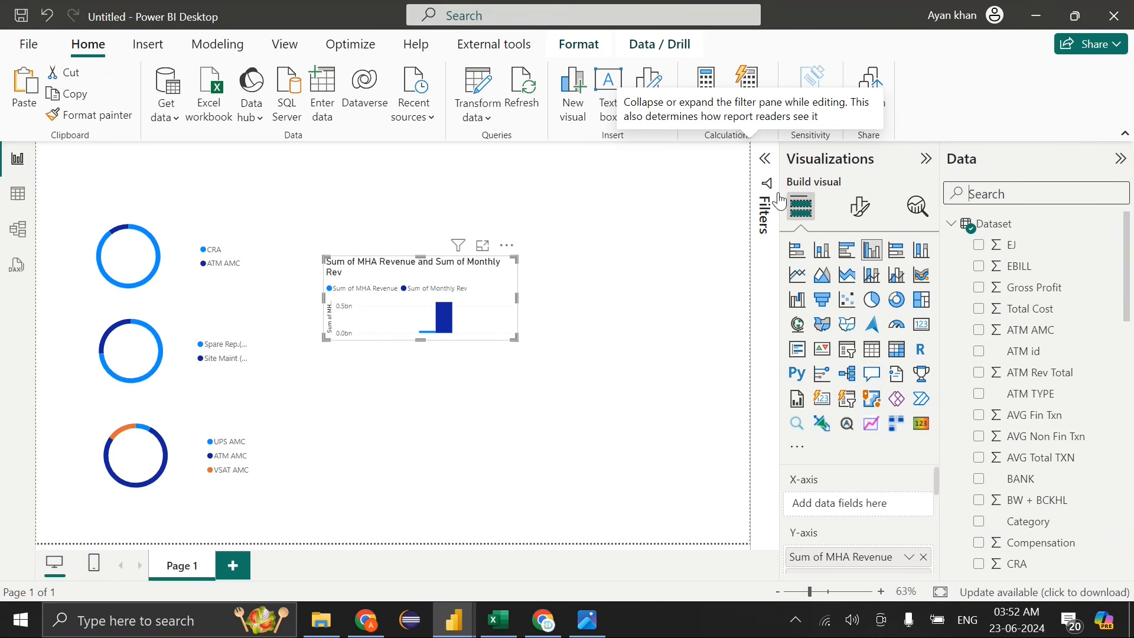
{"action": "left_click", "coordinate": [596, 607]}
{"action": "left_click", "coordinate": [597, 607]}
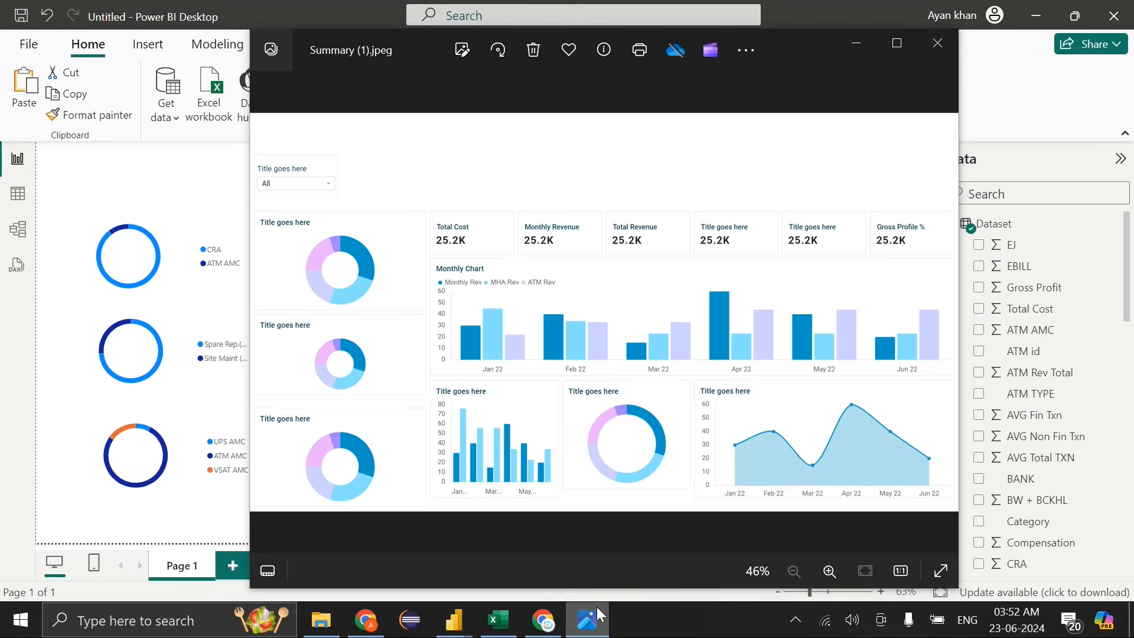
{"action": "type", "text": "ATM re"}
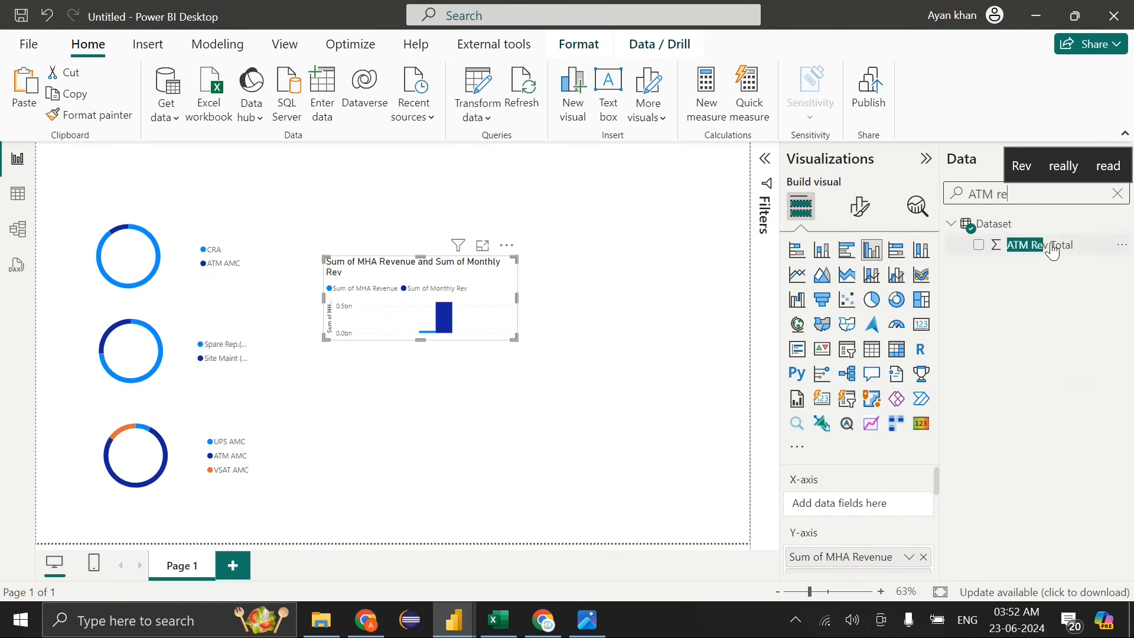
{"action": "left_click", "coordinate": [1053, 251]}
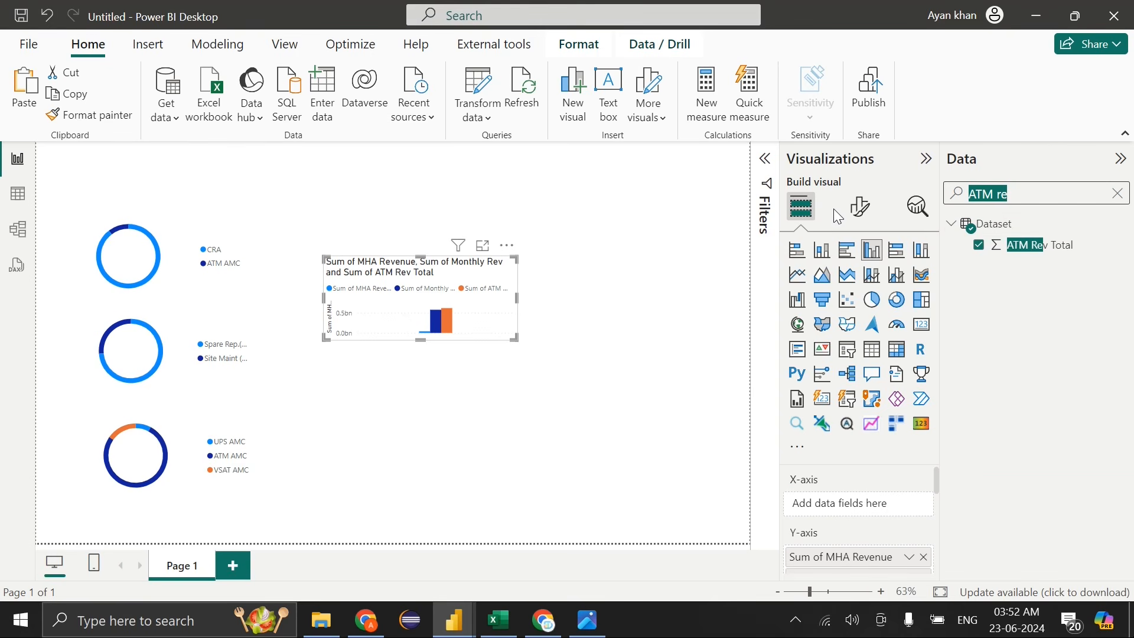
Examine the layout mockup and the finished ATM Transaction Dashboard for the category axis of the revenue chart
{"action": "type", "text": "Axi"}
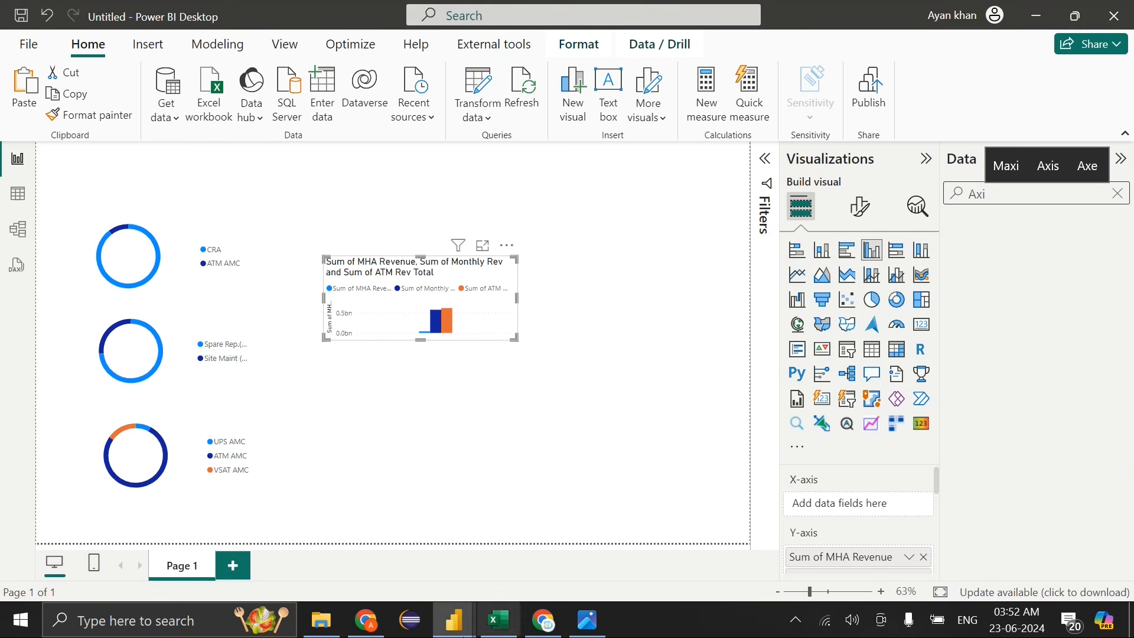
{"action": "left_click", "coordinate": [366, 621]}
{"action": "scroll", "coordinate": [438, 268], "scroll_direction": "up", "scroll_amount": 4}
{"action": "scroll", "coordinate": [438, 269], "scroll_direction": "down", "scroll_amount": 5}
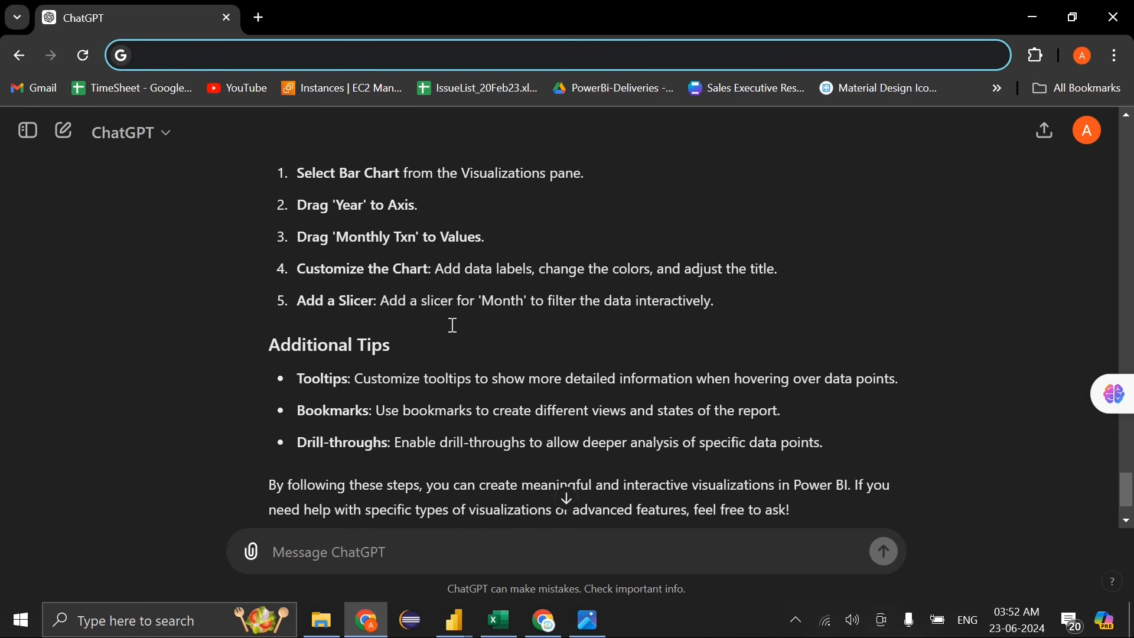
{"action": "left_click", "coordinate": [589, 619]}
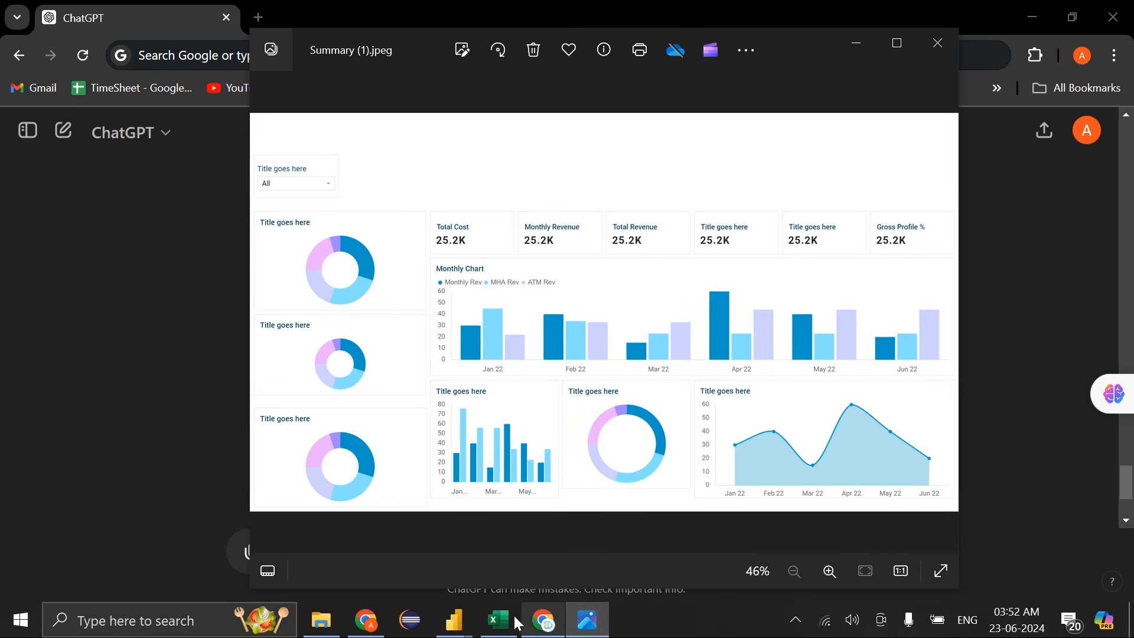
{"action": "mouse_move", "coordinate": [455, 619]}
{"action": "left_click", "coordinate": [324, 568]}
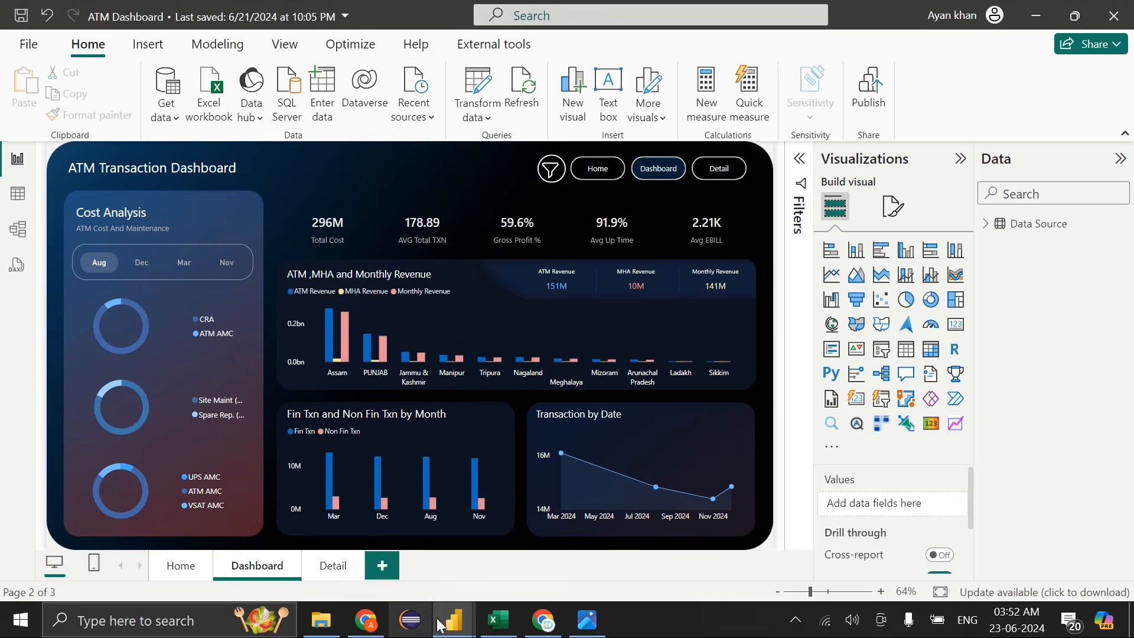
{"action": "left_click", "coordinate": [329, 544]}
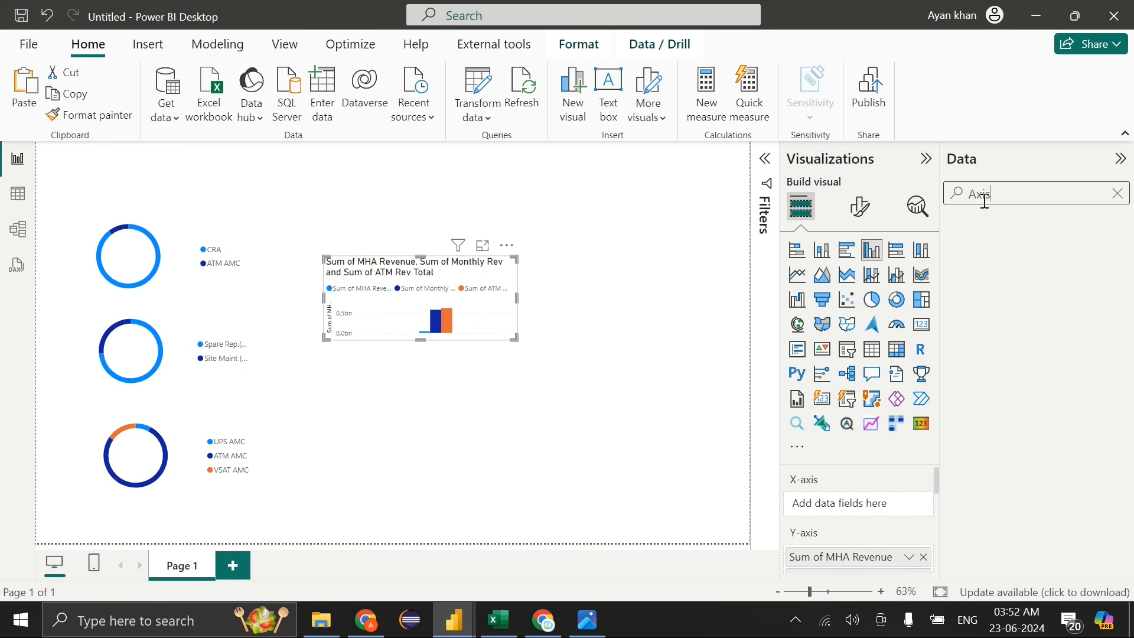
Try Month-yr as the X-axis field of the revenue column chart
{"action": "key", "text": "BackSpace"}
{"action": "key", "text": "BackSpace"}
{"action": "key", "text": "BackSpace"}
{"action": "key", "text": "BackSpace"}
{"action": "type", "text": "m"}
{"action": "key", "text": "BackSpace"}
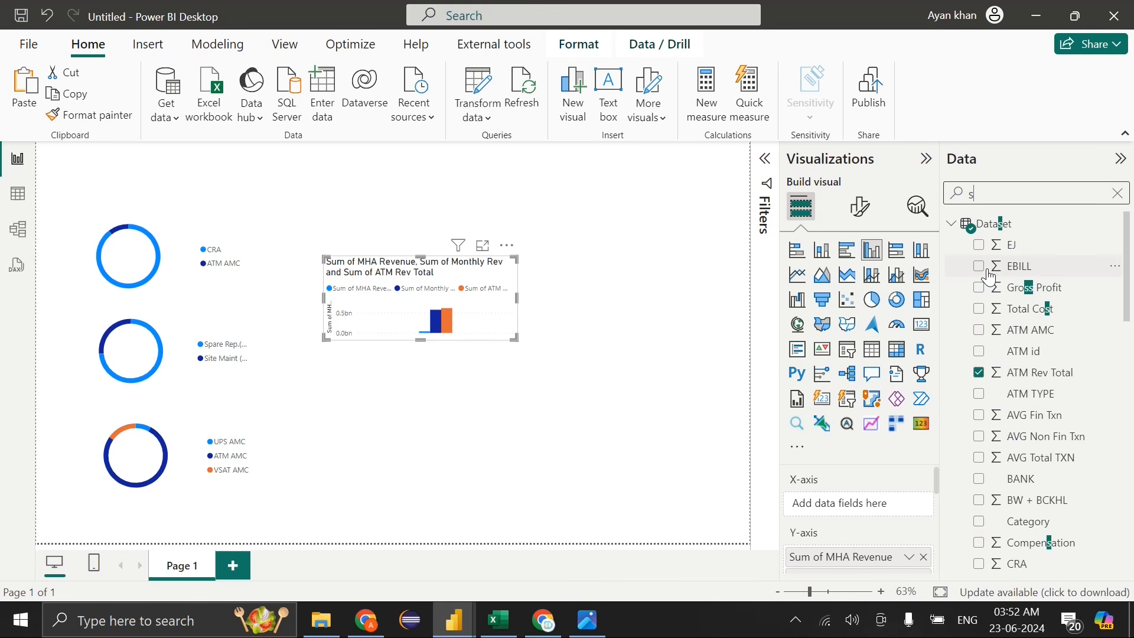
{"action": "type", "text": "short"}
{"action": "key", "text": "BackSpace"}
{"action": "key", "text": "BackSpace"}
{"action": "key", "text": "BackSpace"}
{"action": "key", "text": "BackSpace"}
{"action": "key", "text": "BackSpace"}
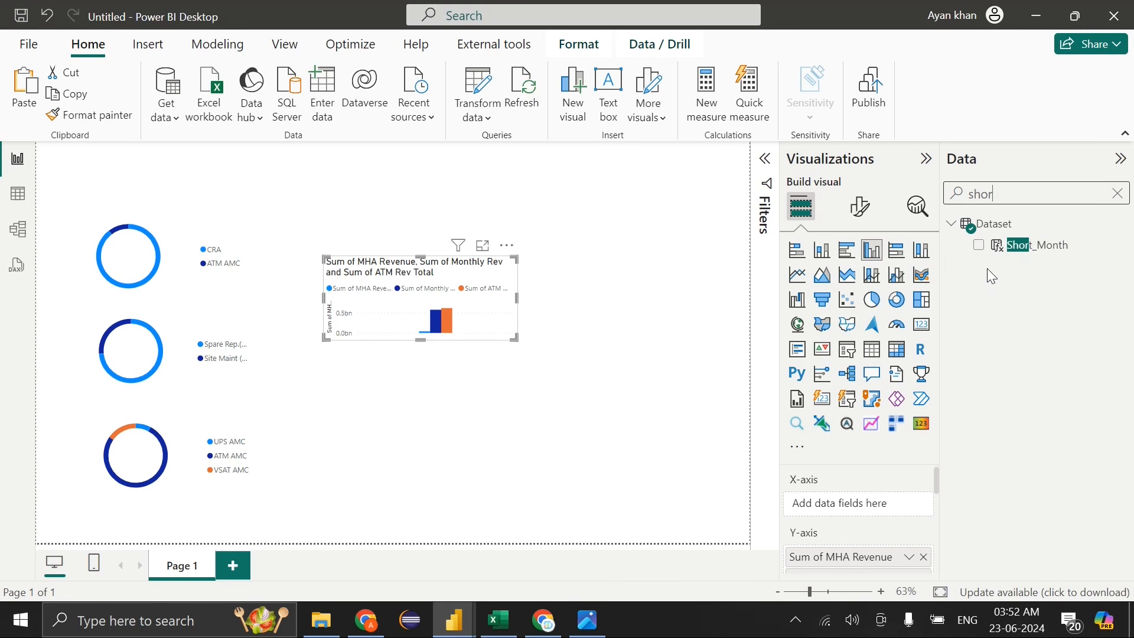
{"action": "type", "text": "mom"}
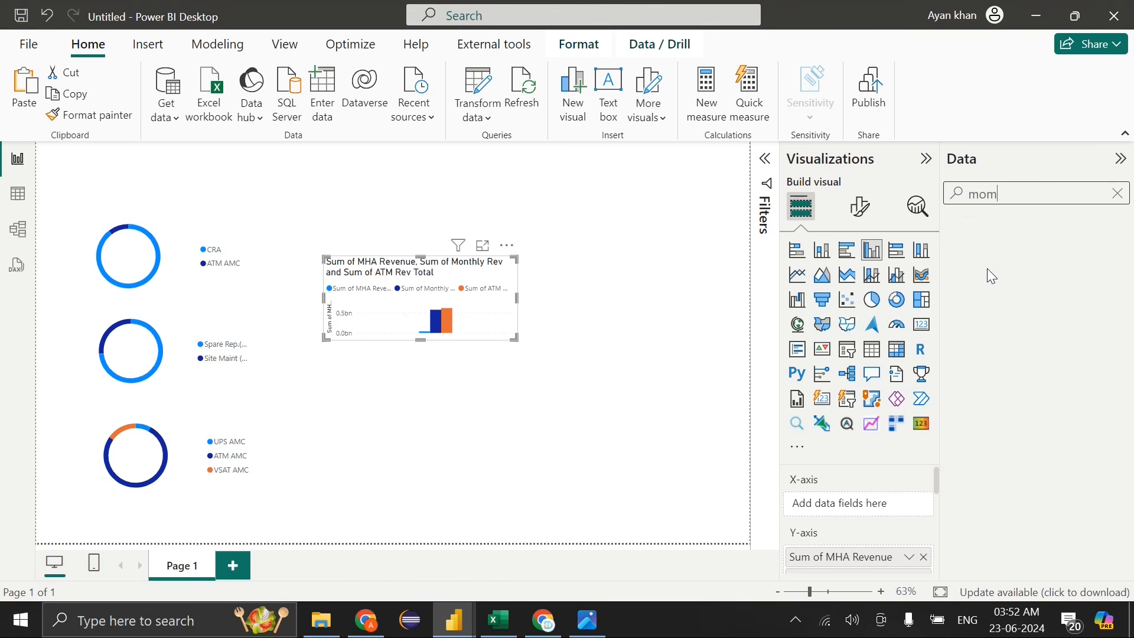
{"action": "key", "text": "BackSpace"}
{"action": "type", "text": "nth"}
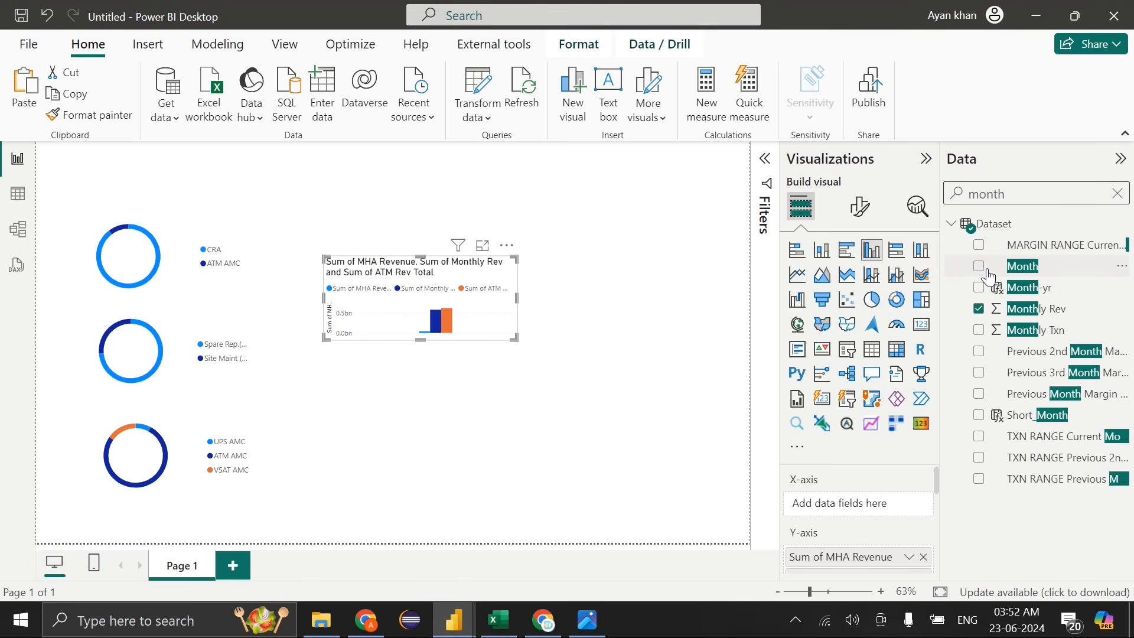
{"action": "left_click_drag", "start_coordinate": [1034, 290], "coordinate": [825, 515]}
Enlarge the revenue column chart and replace Month-yr with STATE on its X-axis
{"action": "left_click_drag", "start_coordinate": [513, 339], "coordinate": [712, 411]}
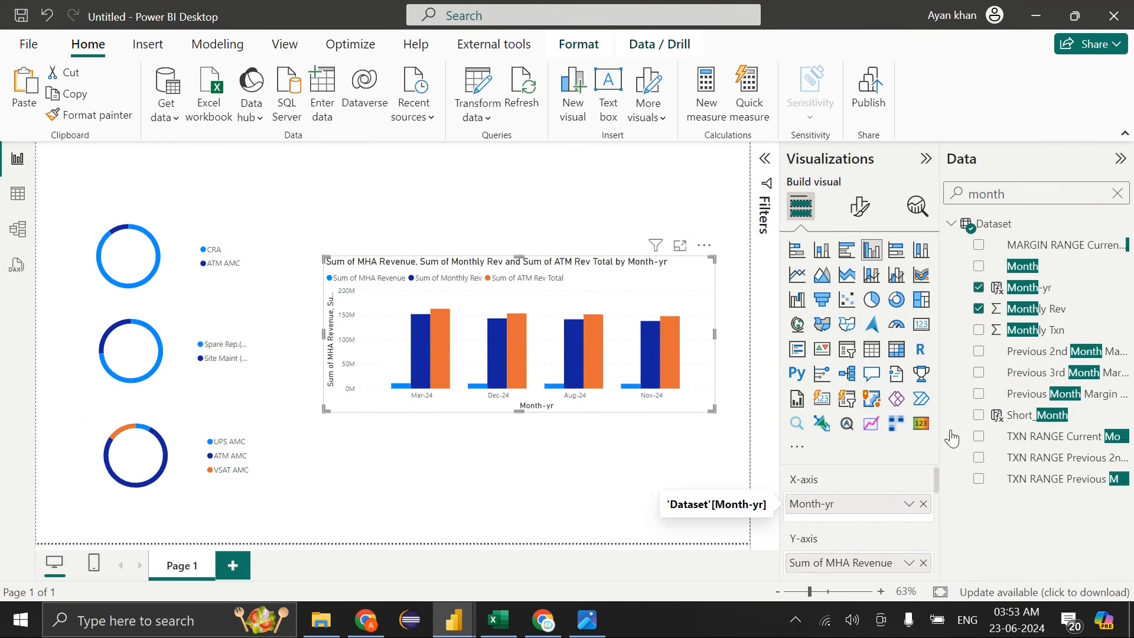
{"action": "left_click_drag", "start_coordinate": [952, 438], "coordinate": [952, 438]}
{"action": "double_click", "coordinate": [987, 194]}
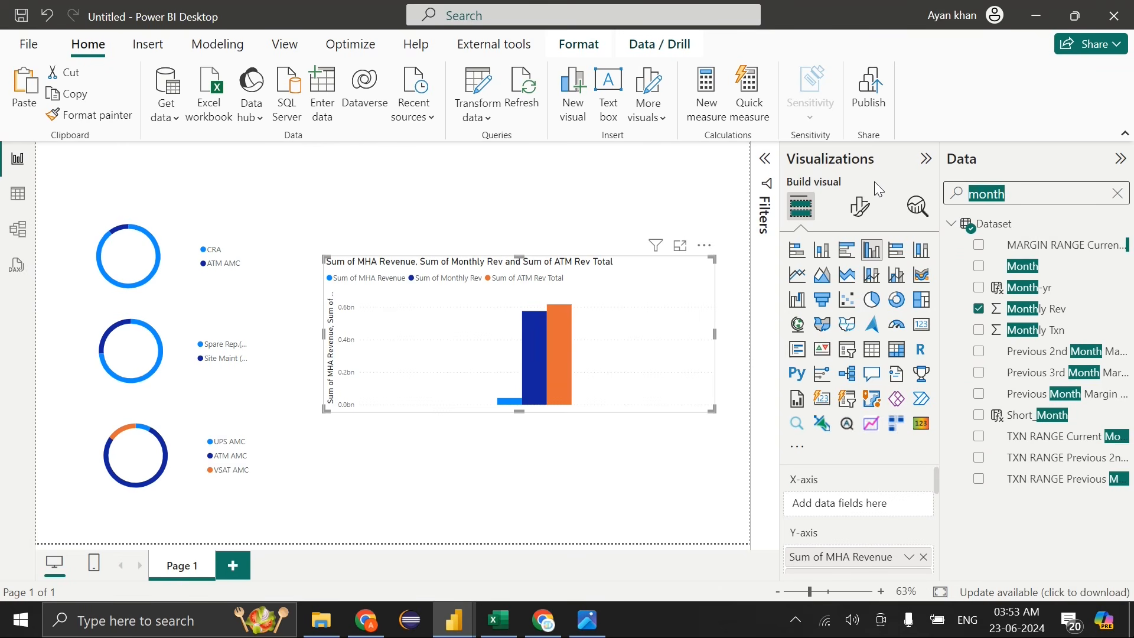
{"action": "type", "text": "state"}
{"action": "left_click_drag", "start_coordinate": [1020, 239], "coordinate": [888, 502]}
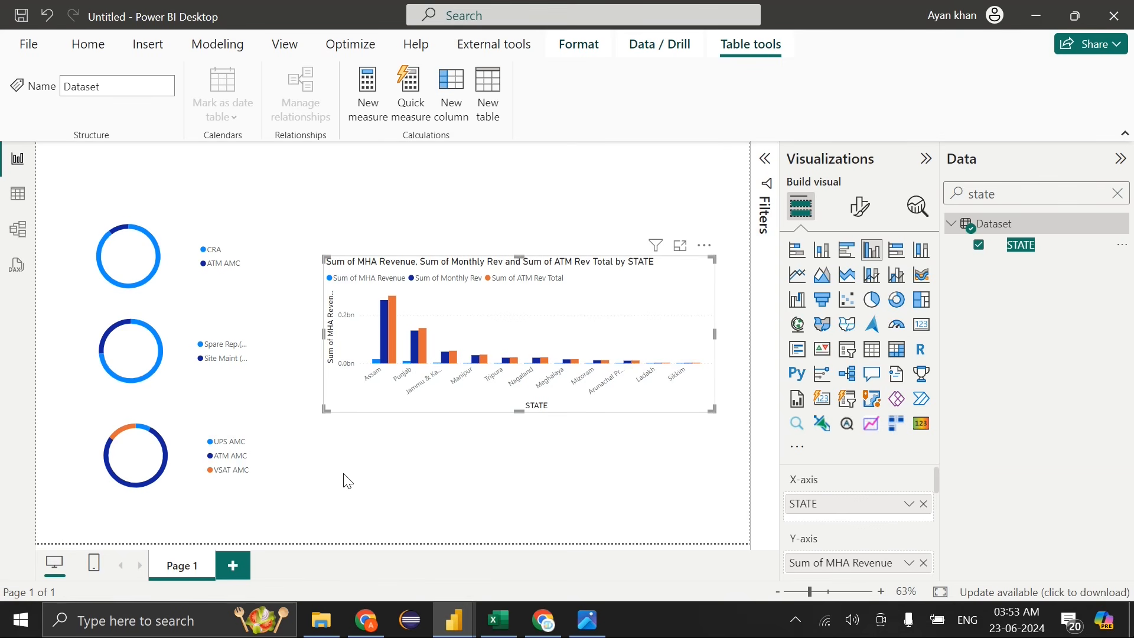
Widen the revenue by state chart and move it up beside the donut charts, with a duplicate placed below it
{"action": "left_click_drag", "start_coordinate": [325, 409], "coordinate": [251, 382]}
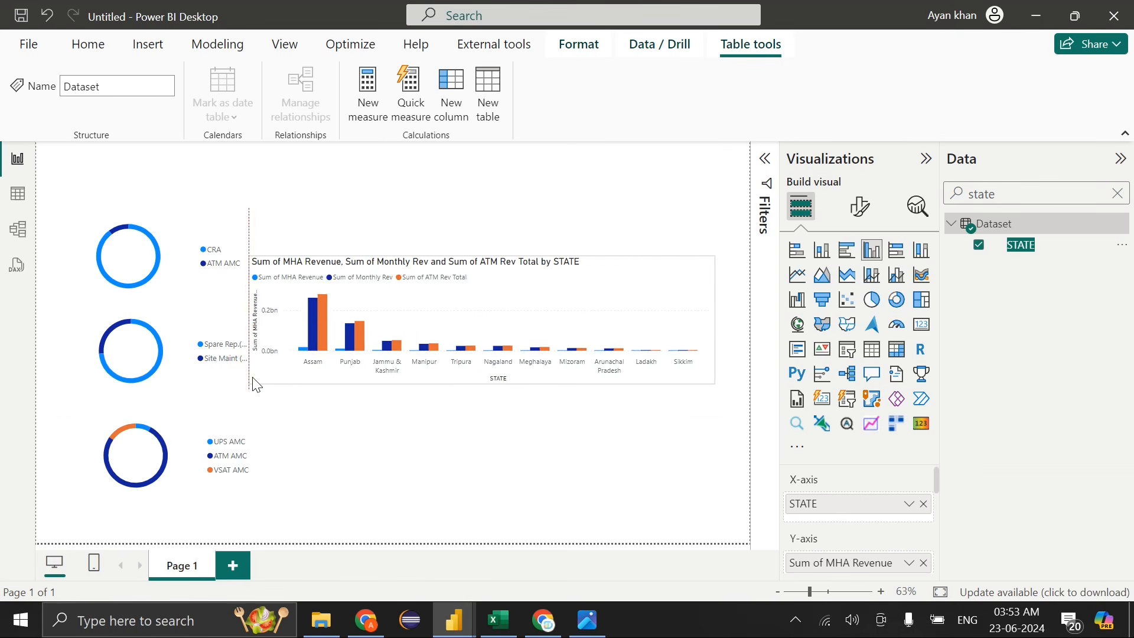
{"action": "left_click_drag", "start_coordinate": [476, 295], "coordinate": [501, 267]}
{"action": "key", "text": "ctrl+c"}
{"action": "key", "text": "ctrl+v"}
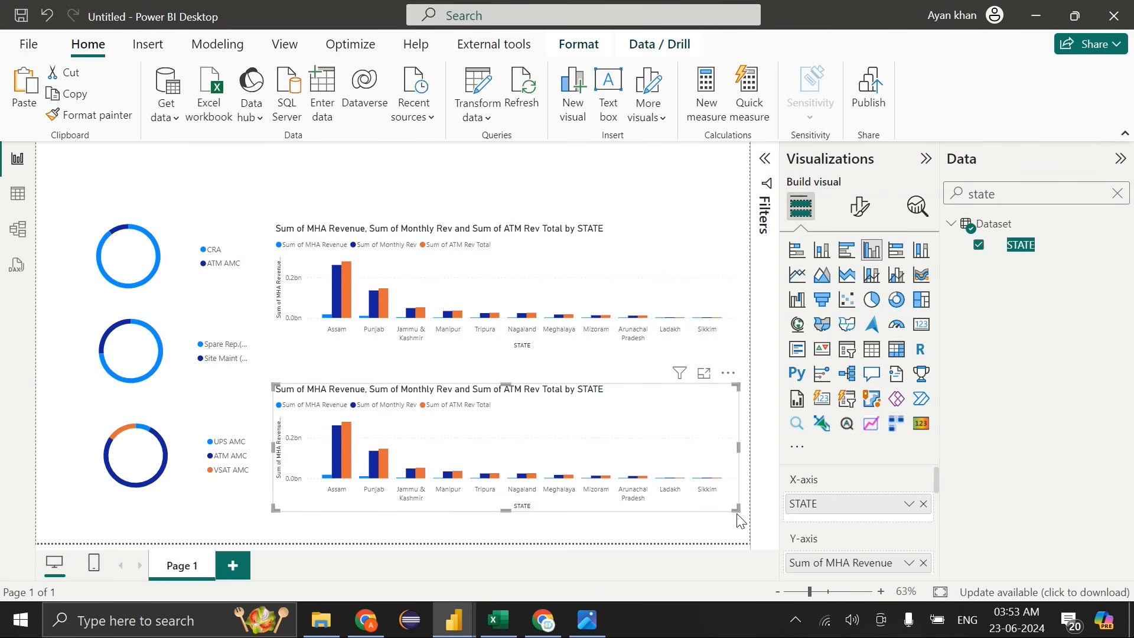
Remove STATE and all three revenue fields from the lower duplicate chart
{"action": "left_click", "coordinate": [922, 505]}
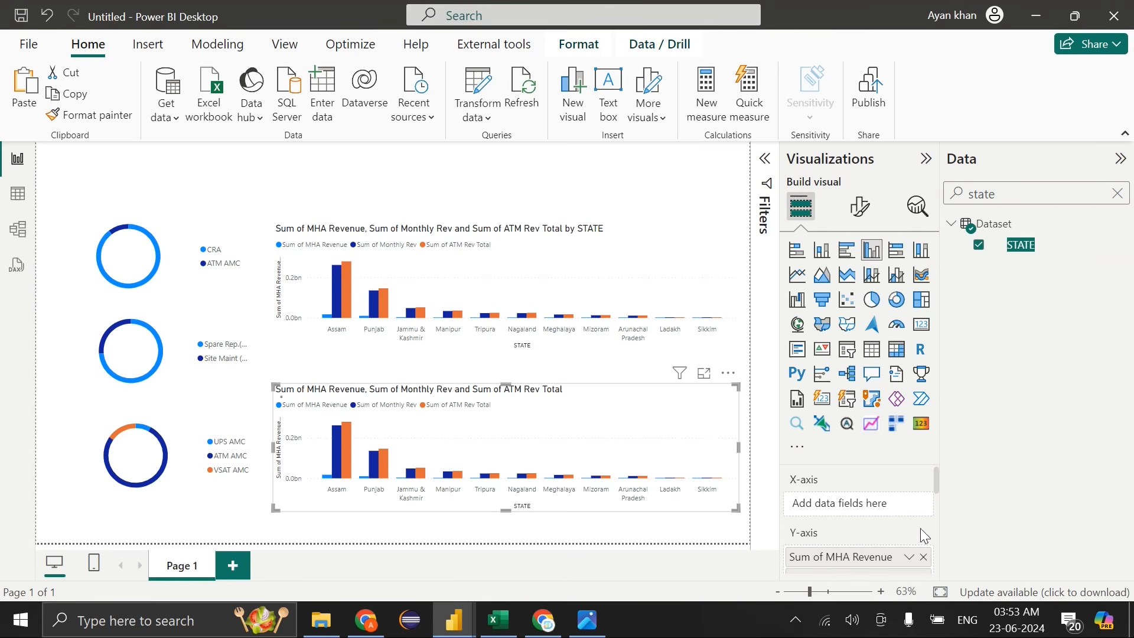
{"action": "left_click", "coordinate": [923, 553]}
{"action": "left_click", "coordinate": [924, 553]}
{"action": "left_click", "coordinate": [923, 554]}
Try Fin Txn as the lower chart's Y-axis value and remove it again
{"action": "double_click", "coordinate": [1098, 194]}
{"action": "type", "text": "fin"}
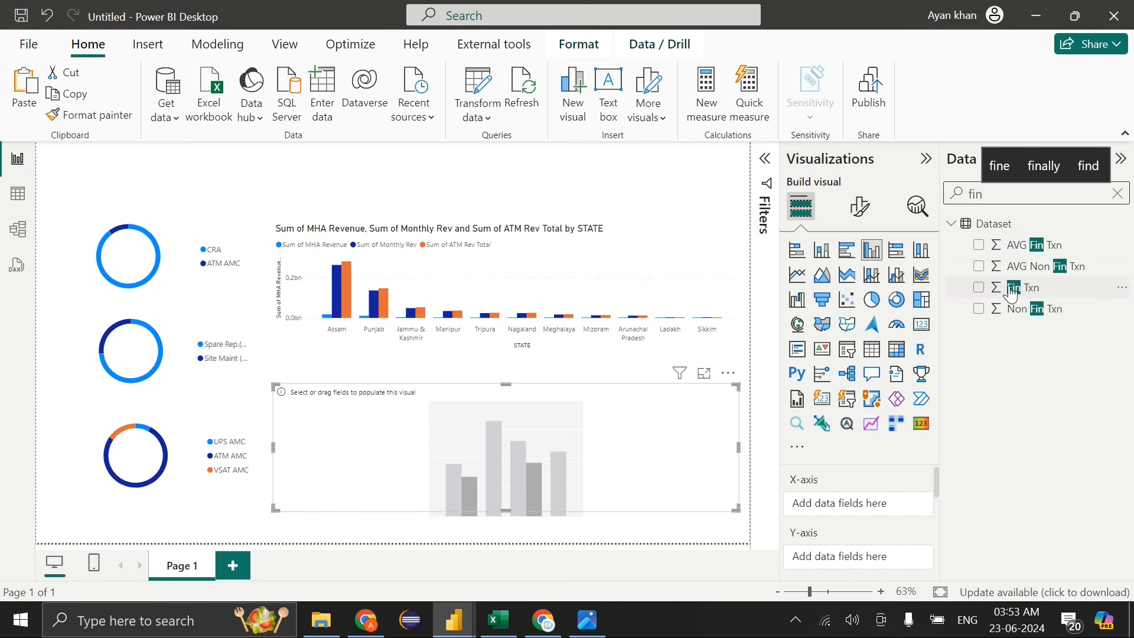
{"action": "mouse_move", "coordinate": [1021, 287]}
{"action": "left_mouse_down"}
{"action": "mouse_move", "coordinate": [983, 315]}
{"action": "mouse_move", "coordinate": [859, 555]}
{"action": "left_mouse_up"}
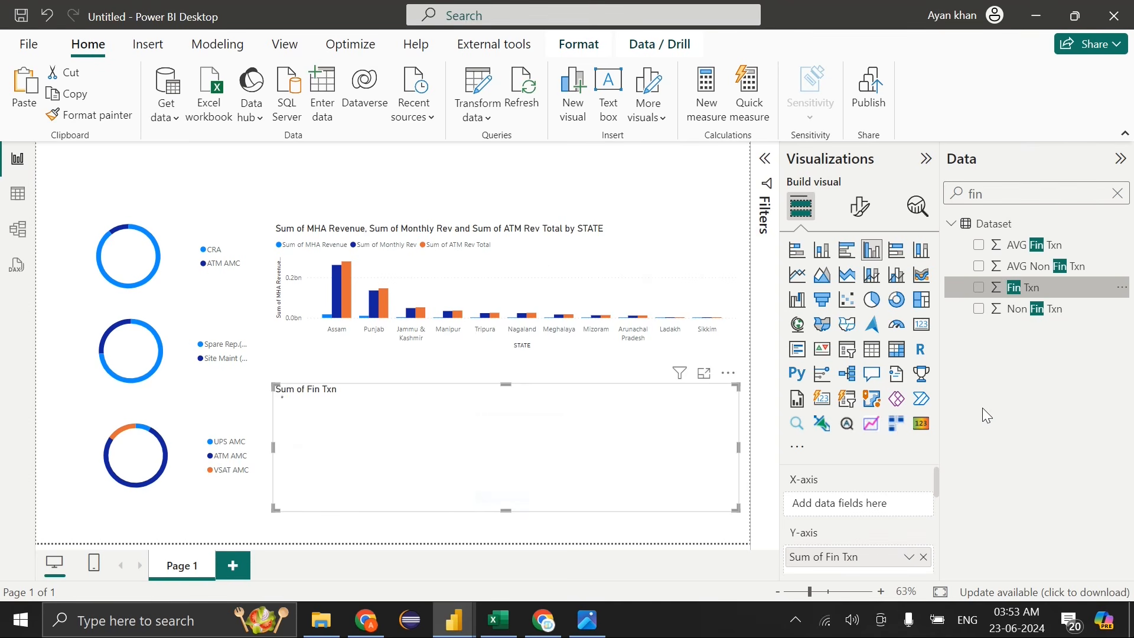
{"action": "left_click_drag", "start_coordinate": [1024, 319], "coordinate": [982, 394]}
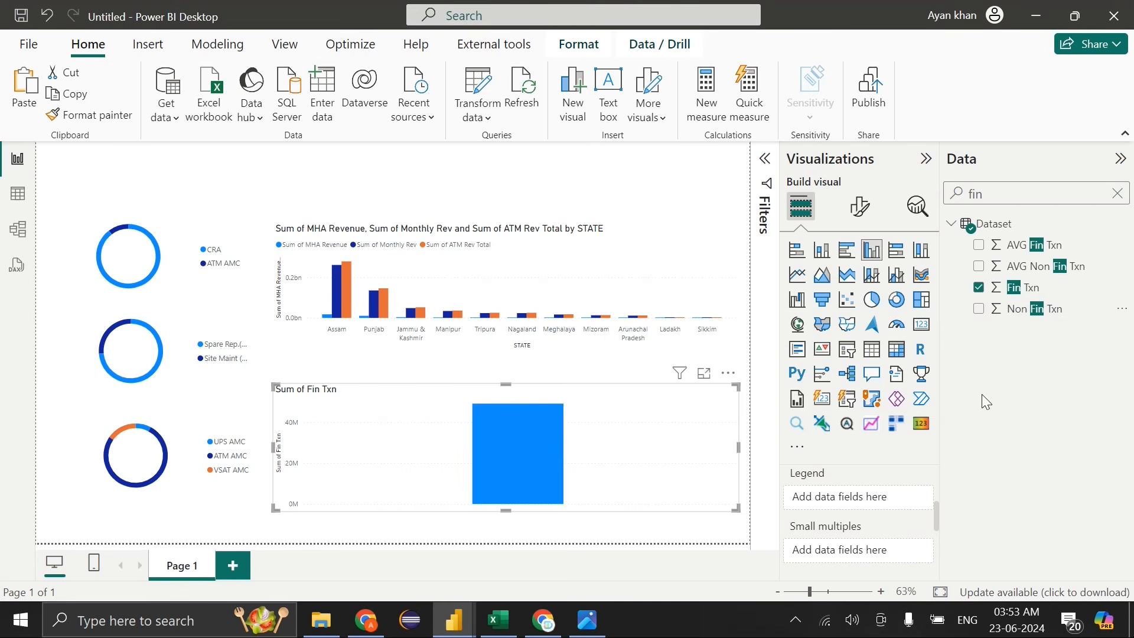
{"action": "scroll", "coordinate": [847, 551], "scroll_direction": "up", "scroll_amount": 2}
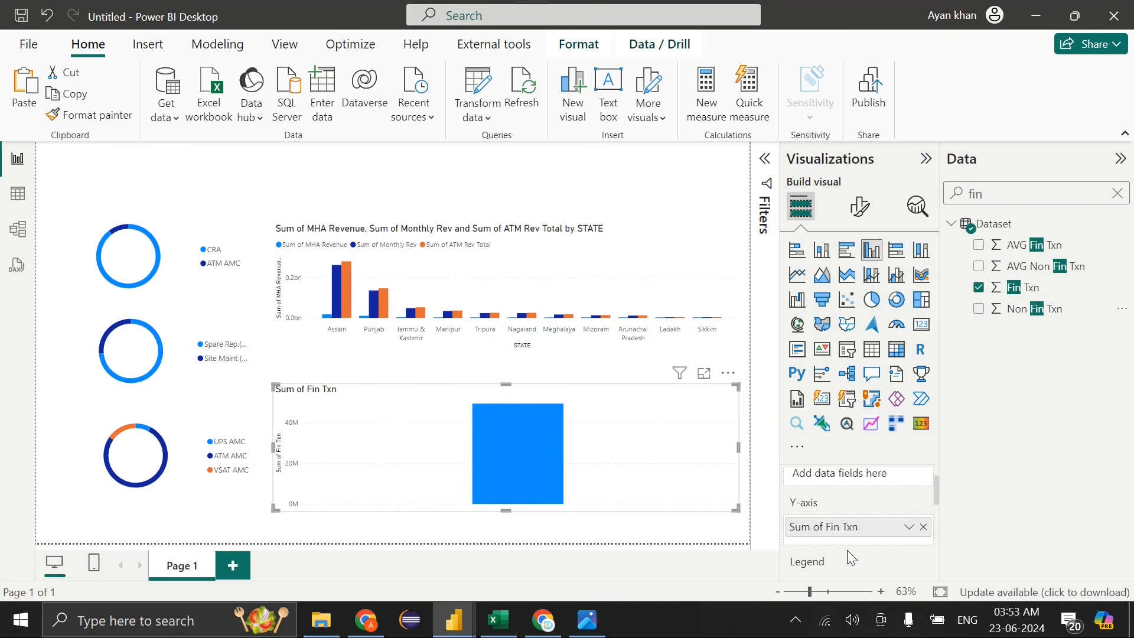
{"action": "left_click", "coordinate": [924, 527]}
Plot AVG Fin Txn and AVG Non Fin Txn on the lower chart's Y-axis, removing the "Sum of" prefix from both names
{"action": "left_click_drag", "start_coordinate": [1032, 247], "coordinate": [875, 531]}
{"action": "left_click_drag", "start_coordinate": [1040, 266], "coordinate": [863, 531]}
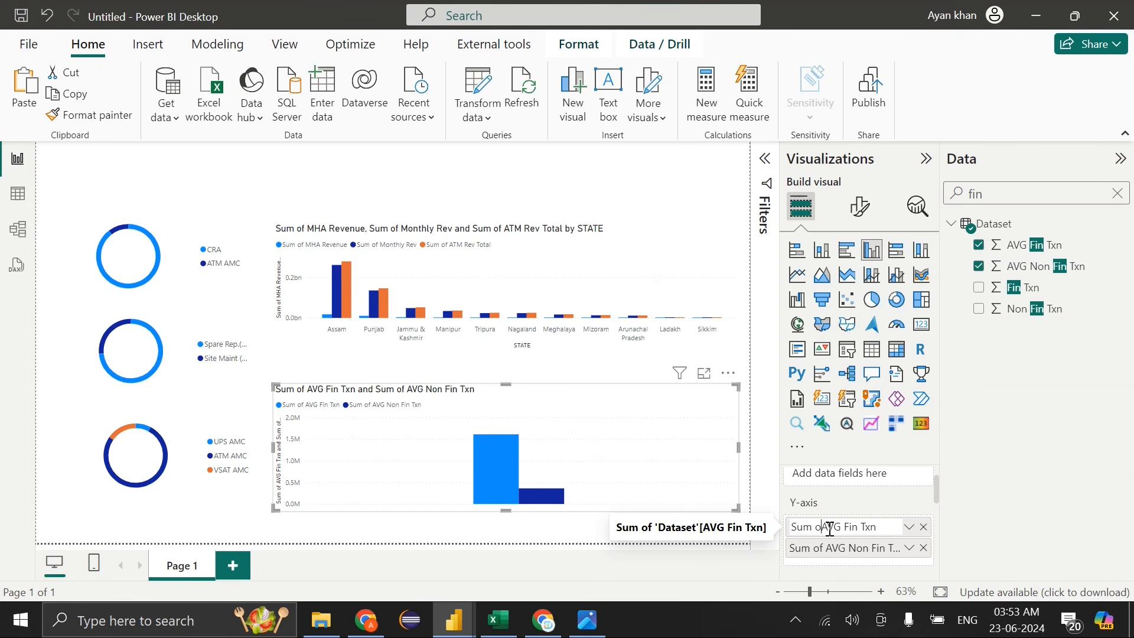
{"action": "key", "text": "BackSpace"}
{"action": "key", "text": "BackSpace"}
{"action": "key", "text": "BackSpace"}
{"action": "key", "text": "BackSpace"}
{"action": "key", "text": "BackSpace"}
{"action": "key", "text": "BackSpace"}
{"action": "key", "text": "BackSpace"}
{"action": "key", "text": "Return"}
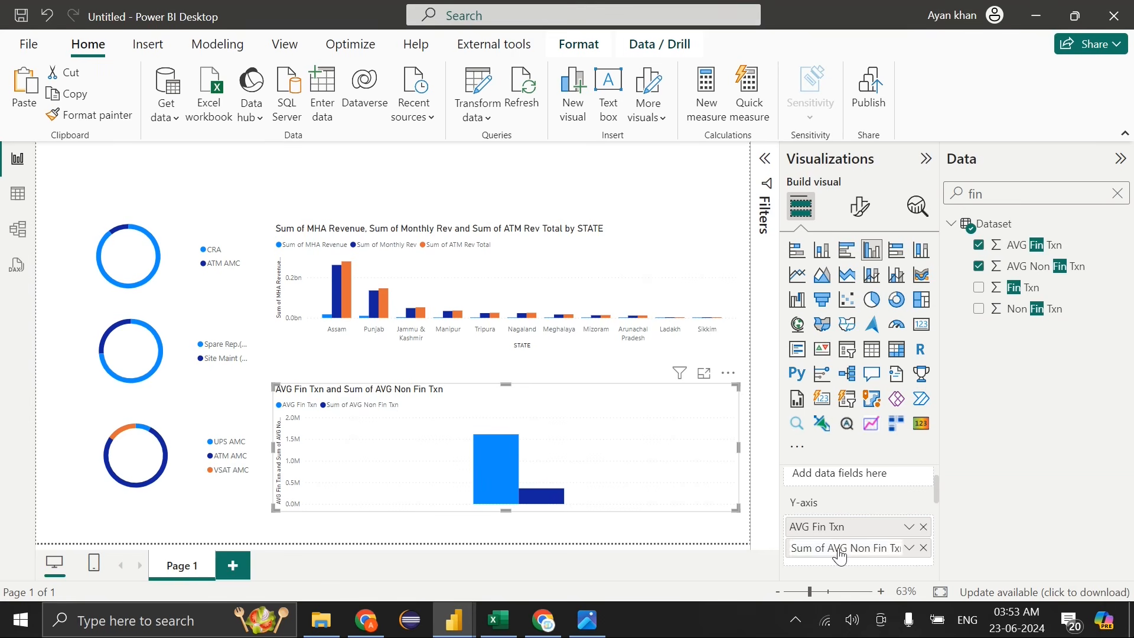
Put the Month-yr field on the X-axis of the lower AVG Fin Txn and AVG Non Fin Txn chart
{"action": "left_click", "coordinate": [1118, 194]}
{"action": "type", "text": "month"}
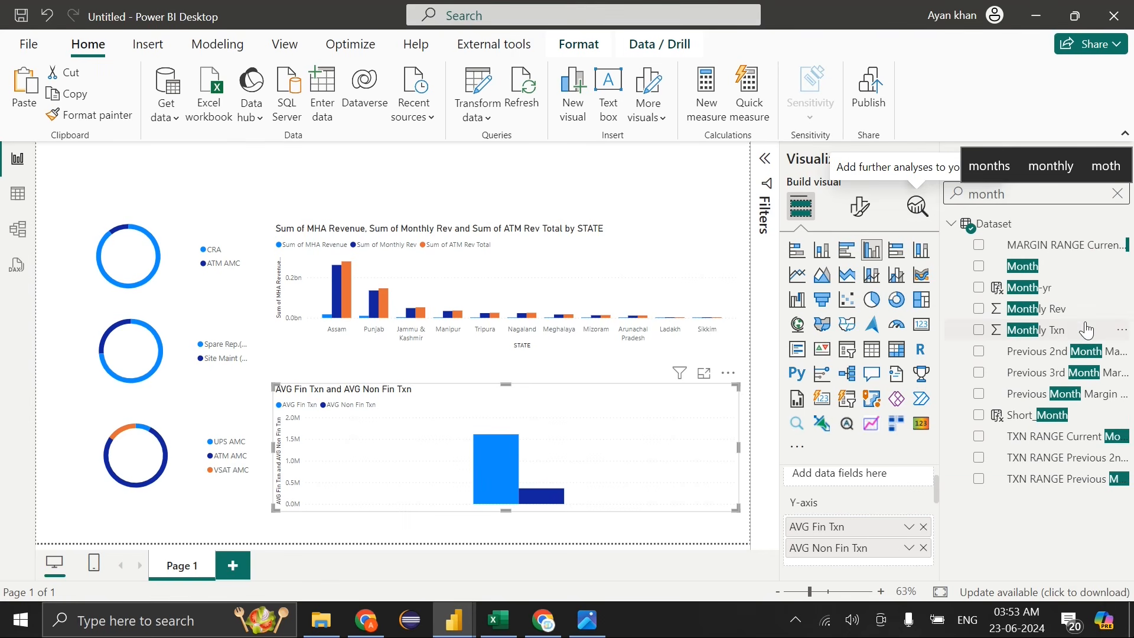
{"action": "left_click_drag", "start_coordinate": [979, 287], "coordinate": [872, 474]}
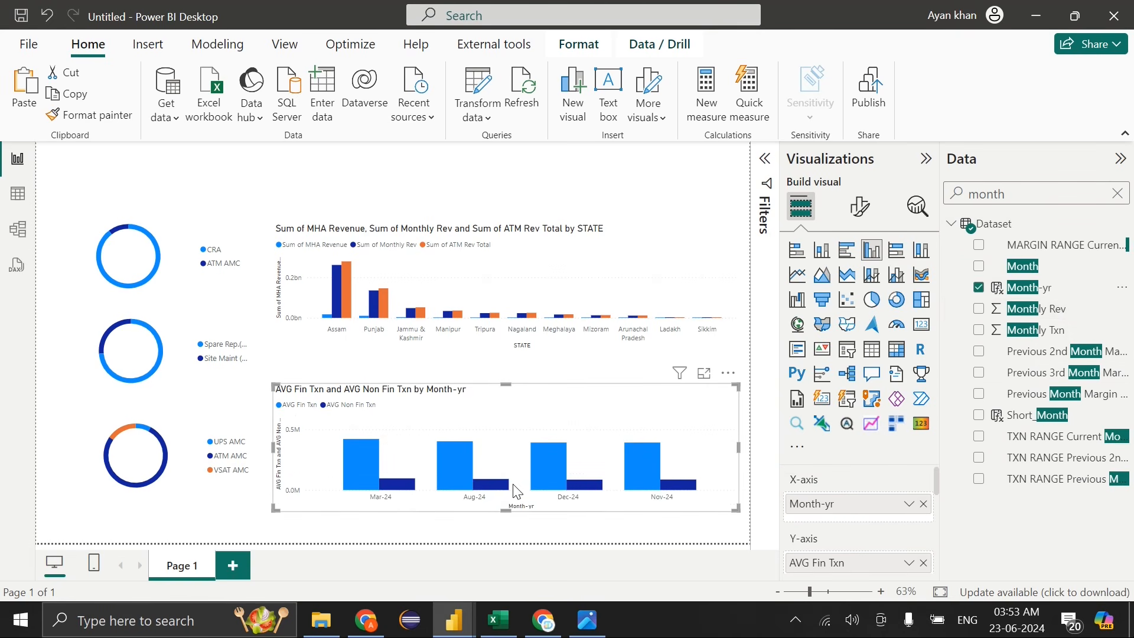
Narrow the lower transaction chart to about half its width and place a duplicate beside it
{"action": "left_click_drag", "start_coordinate": [738, 448], "coordinate": [498, 447]}
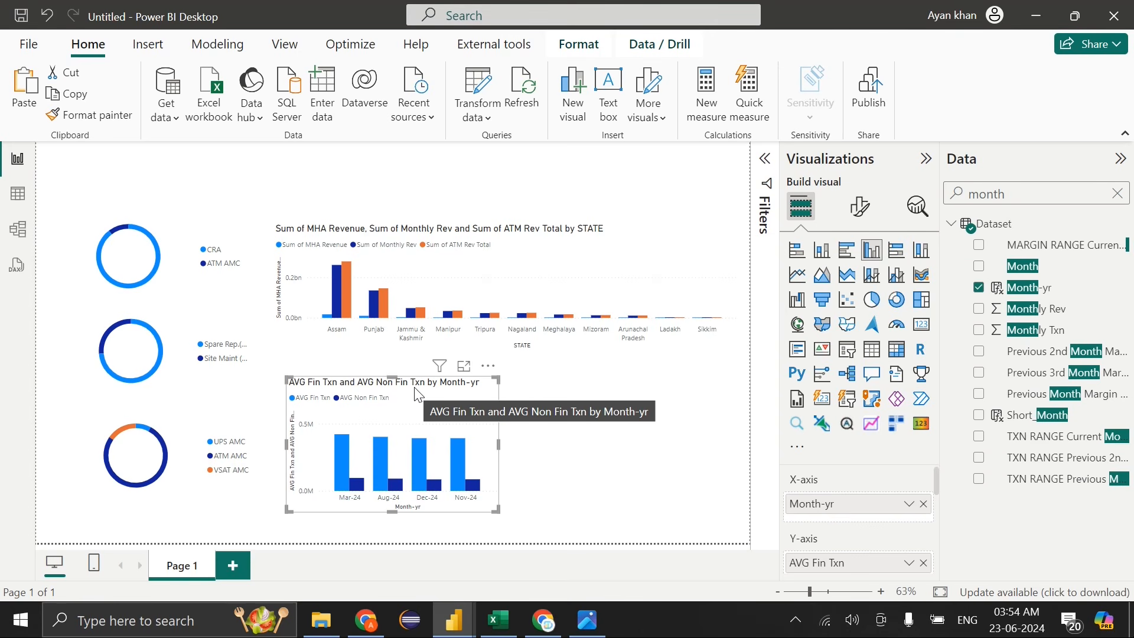
{"action": "key", "text": "ctrl+c"}
{"action": "key", "text": "ctrl+v"}
{"action": "left_click_drag", "start_coordinate": [418, 394], "coordinate": [640, 396]}
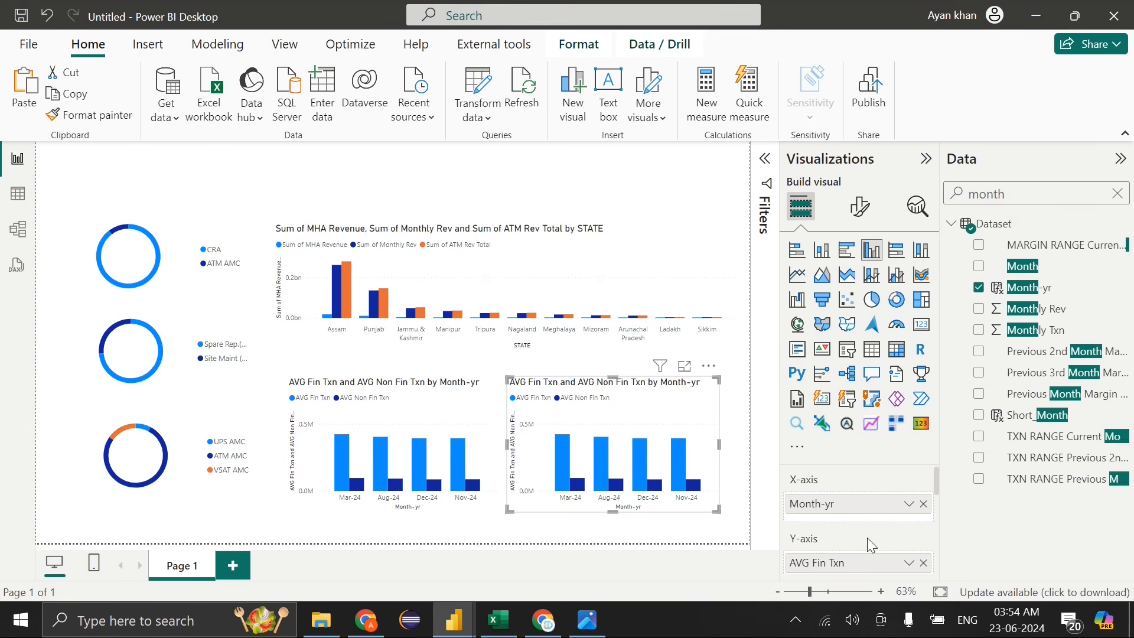
Remove AVG Fin Txn and AVG Non Fin Txn from the duplicate chart's Y-axis
{"action": "scroll", "coordinate": [867, 543], "scroll_direction": "down", "scroll_amount": 3}
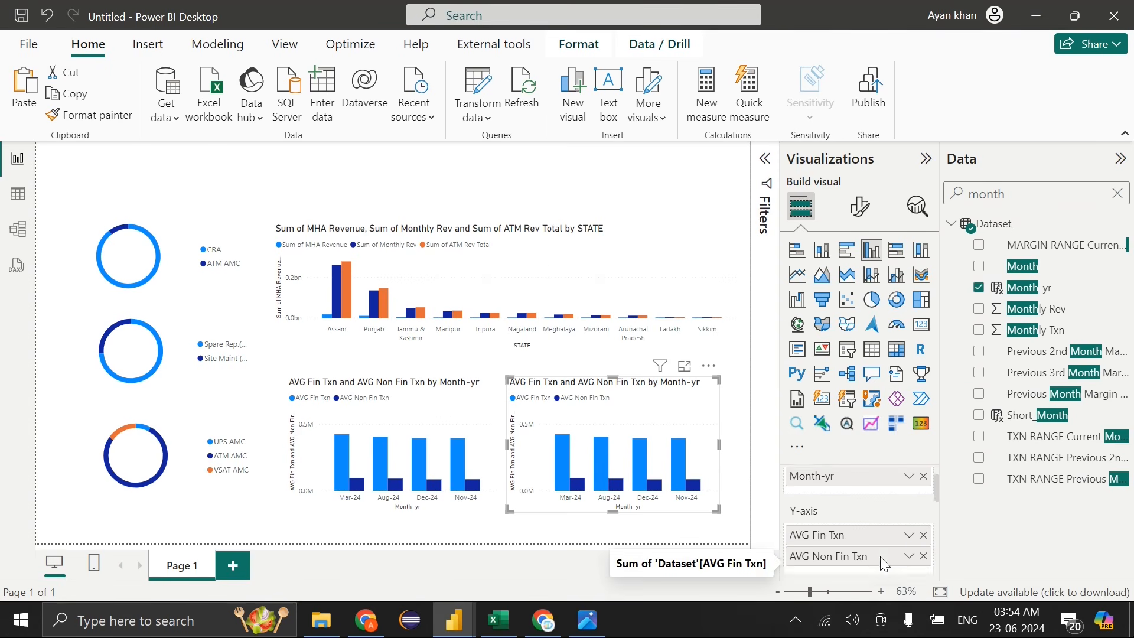
{"action": "left_click", "coordinate": [924, 476]}
{"action": "left_click", "coordinate": [923, 476]}
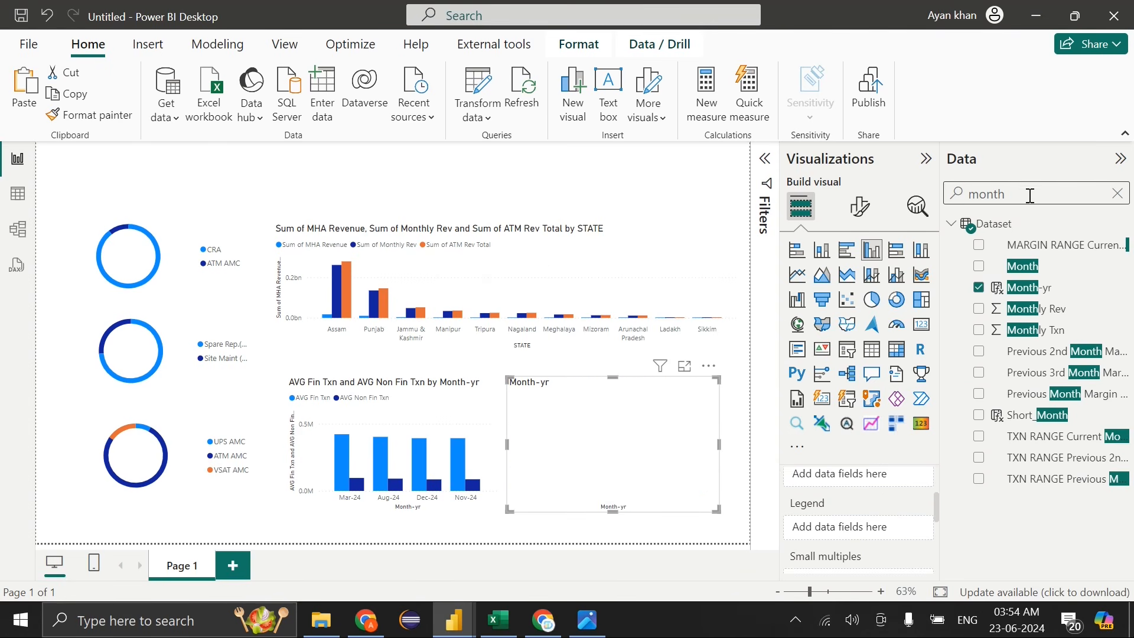
Try AVG Total TXN as the duplicate chart's Y-axis value
{"action": "double_click", "coordinate": [1030, 195]}
{"action": "type", "text": "txn"}
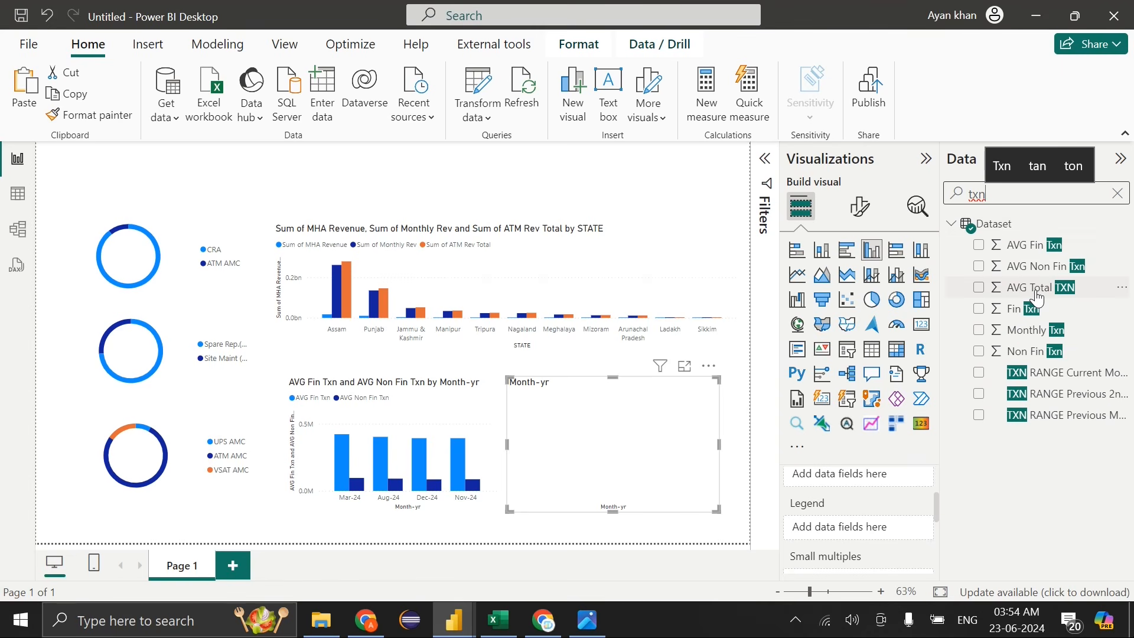
{"action": "left_click_drag", "start_coordinate": [1038, 300], "coordinate": [842, 476]}
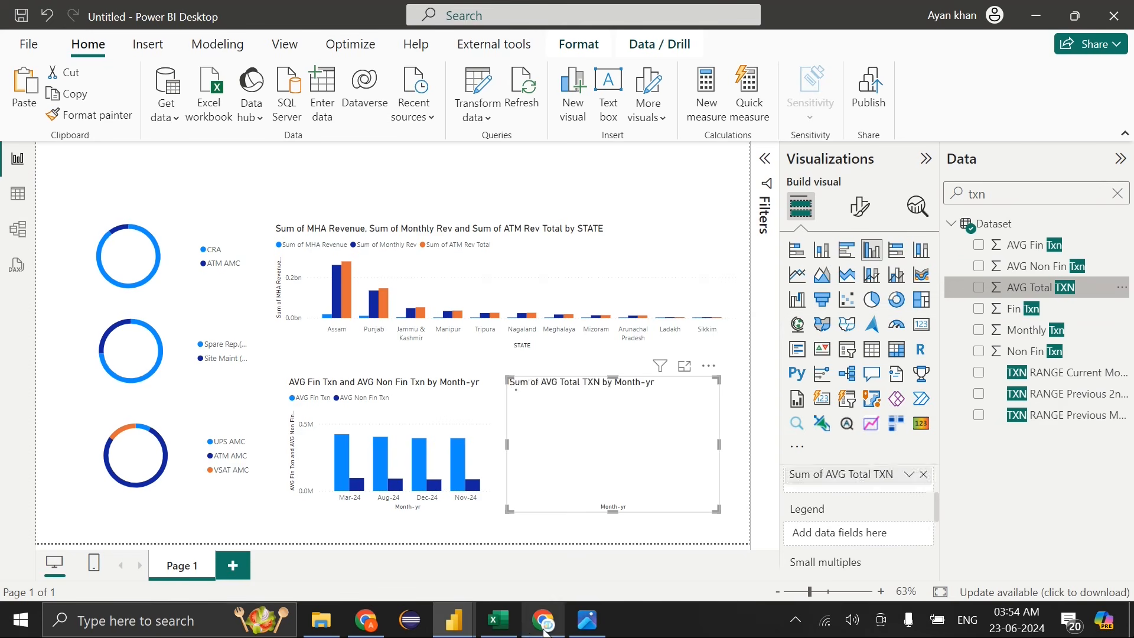
Switch to the ATM Dashboard report to check its monthly chart, and return to the untitled report
{"action": "mouse_move", "coordinate": [456, 620]}
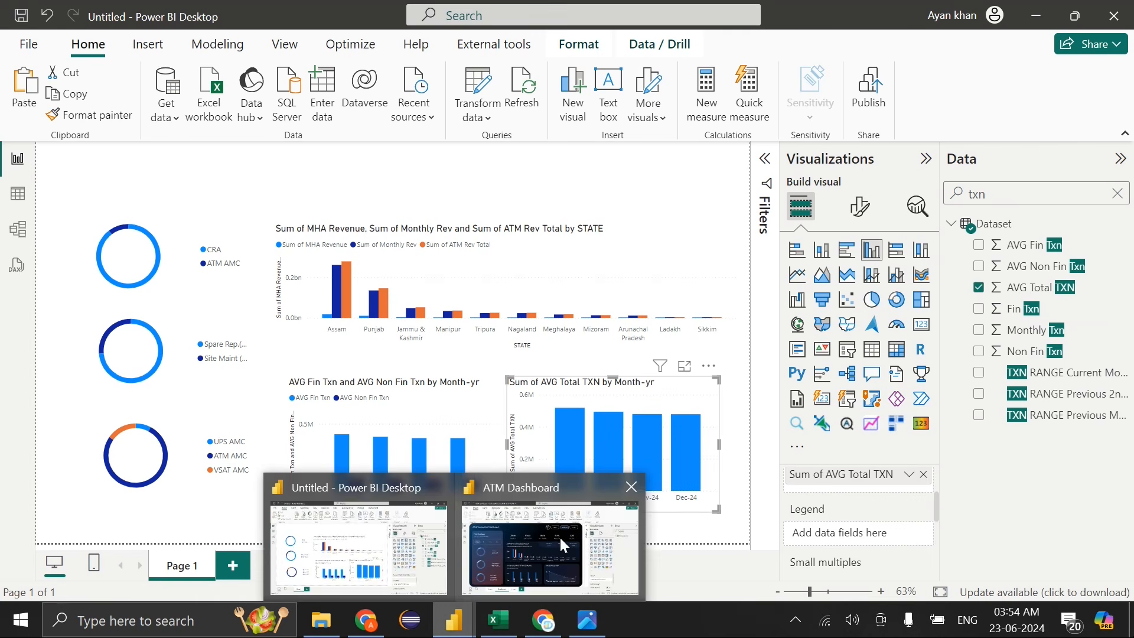
{"action": "left_click", "coordinate": [560, 544]}
{"action": "left_click", "coordinate": [664, 462]}
{"action": "key", "text": "alt+Tab"}
Plot Monthly Rev and Monthly Txn on the duplicate chart's Y-axis and change it to an area chart
{"action": "type", "text": "month"}
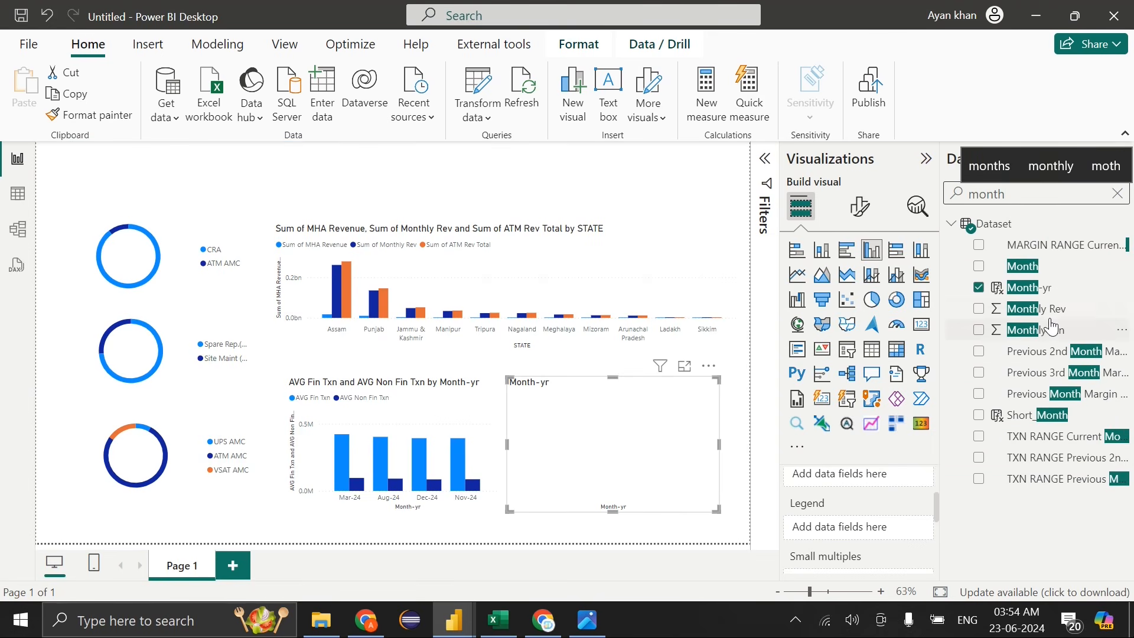
{"action": "left_click_drag", "start_coordinate": [1042, 329], "coordinate": [853, 476]}
{"action": "left_click_drag", "start_coordinate": [1033, 308], "coordinate": [831, 493]}
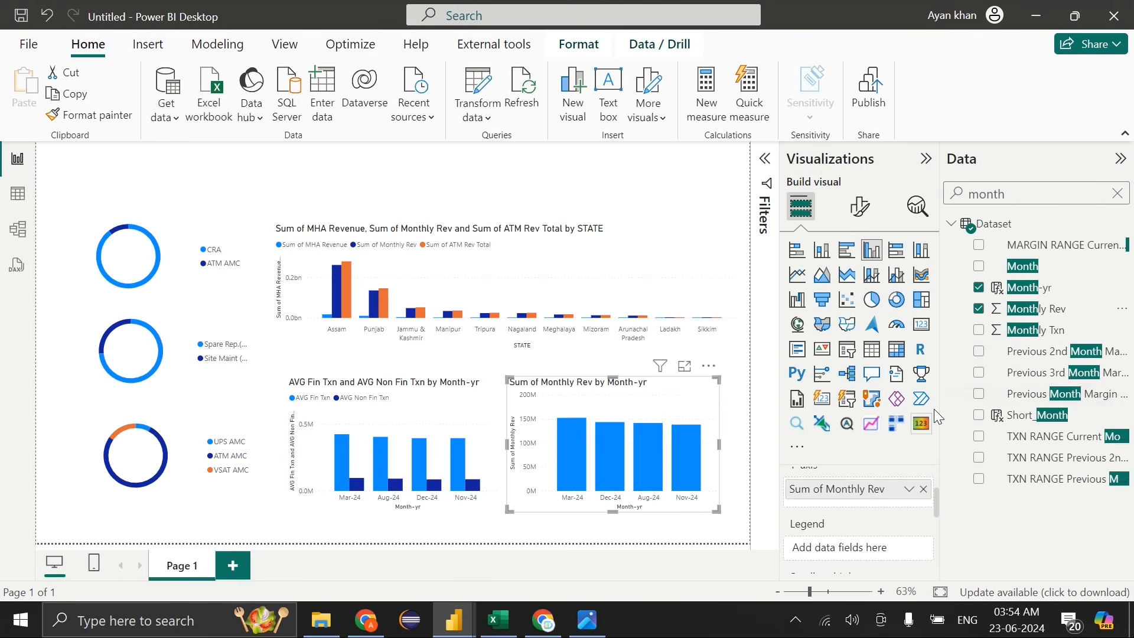
{"action": "left_click_drag", "start_coordinate": [1037, 329], "coordinate": [862, 499]}
{"action": "left_click", "coordinate": [819, 284]}
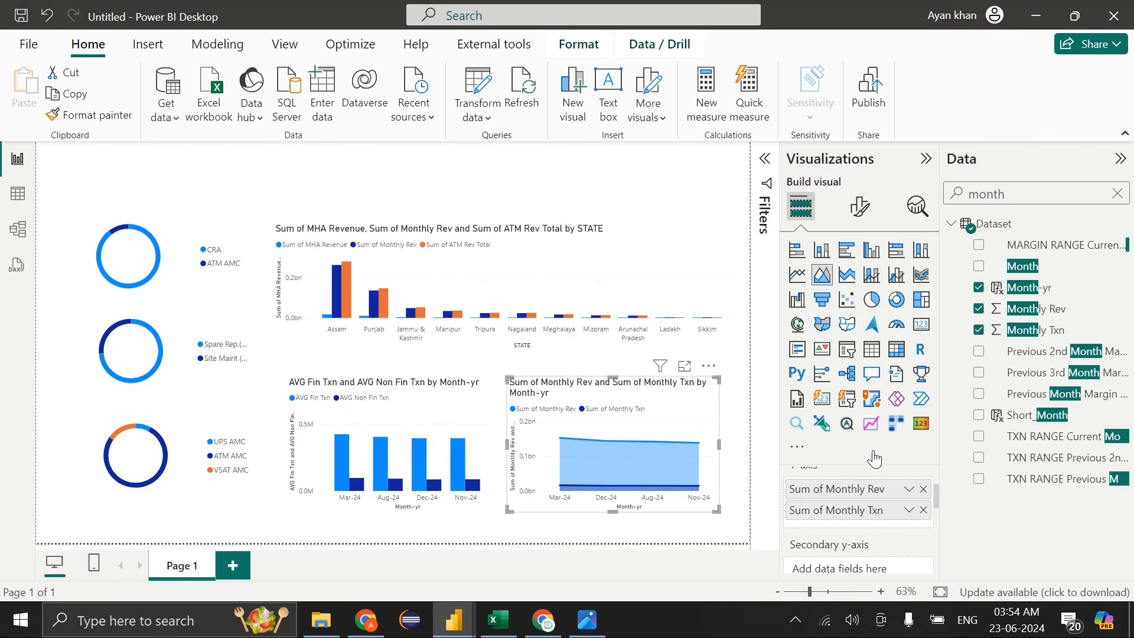
Rename the area chart's two Y-axis values to Monthly Rev and Monthly Txn, without the "Sum of" prefix
{"action": "double_click", "coordinate": [828, 488]}
{"action": "type", "text": "Monthly Rev"}
{"action": "key", "text": "Return"}
{"action": "double_click", "coordinate": [830, 512]}
{"action": "left_click", "coordinate": [833, 512]}
{"action": "key", "text": "BackSpace"}
{"action": "key", "text": "BackSpace"}
{"action": "key", "text": "BackSpace"}
{"action": "key", "text": "BackSpace"}
{"action": "key", "text": "BackSpace"}
{"action": "key", "text": "BackSpace"}
{"action": "key", "text": "BackSpace"}
{"action": "key", "text": "Return"}
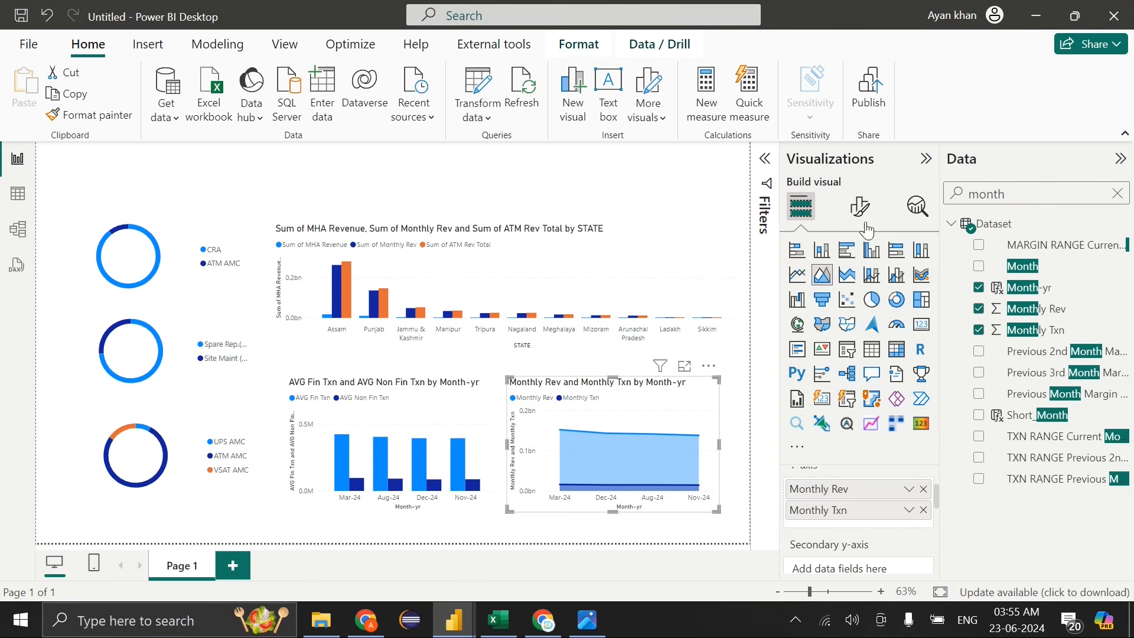
Try the line chart type for the monthly revenue and transaction visual and return it to an area chart
{"action": "left_click", "coordinate": [797, 275]}
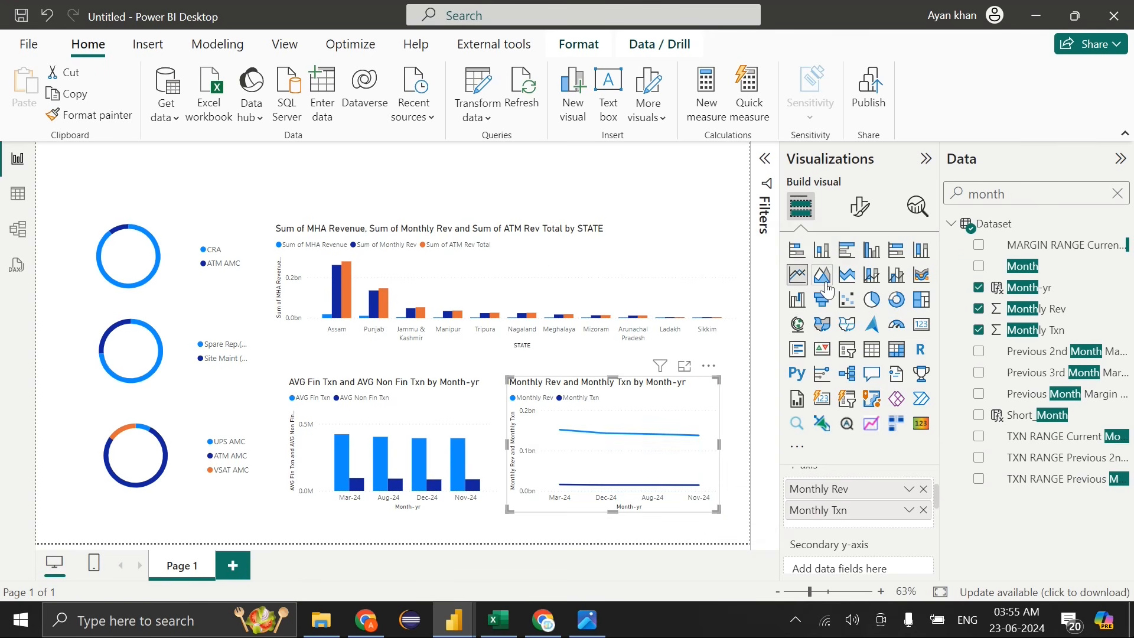
{"action": "left_click", "coordinate": [826, 285]}
{"action": "left_click", "coordinate": [860, 208]}
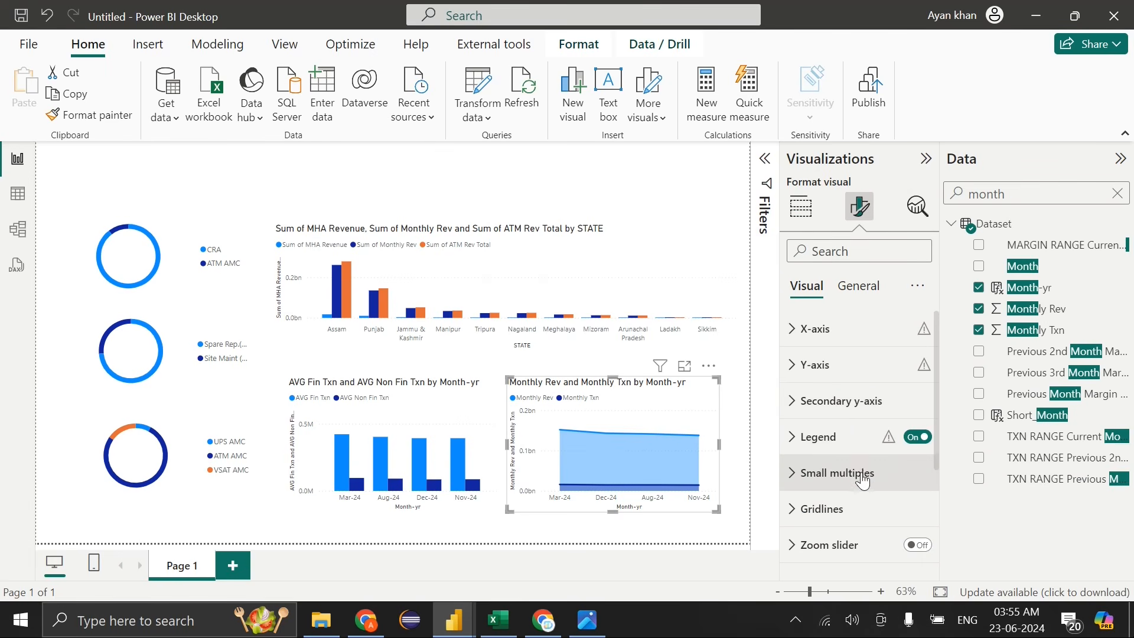
{"action": "left_click", "coordinate": [801, 207]}
{"action": "key", "text": "Escape"}
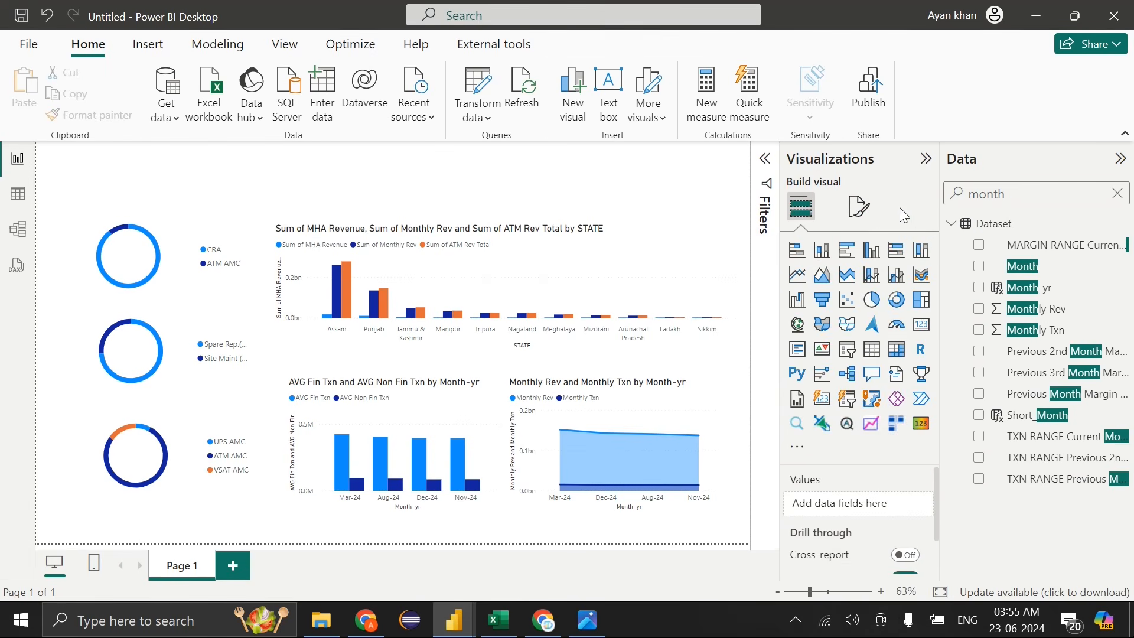
Set the shade area transparency of the monthly revenue and transaction area chart to about 91%
{"action": "left_click", "coordinate": [709, 423]}
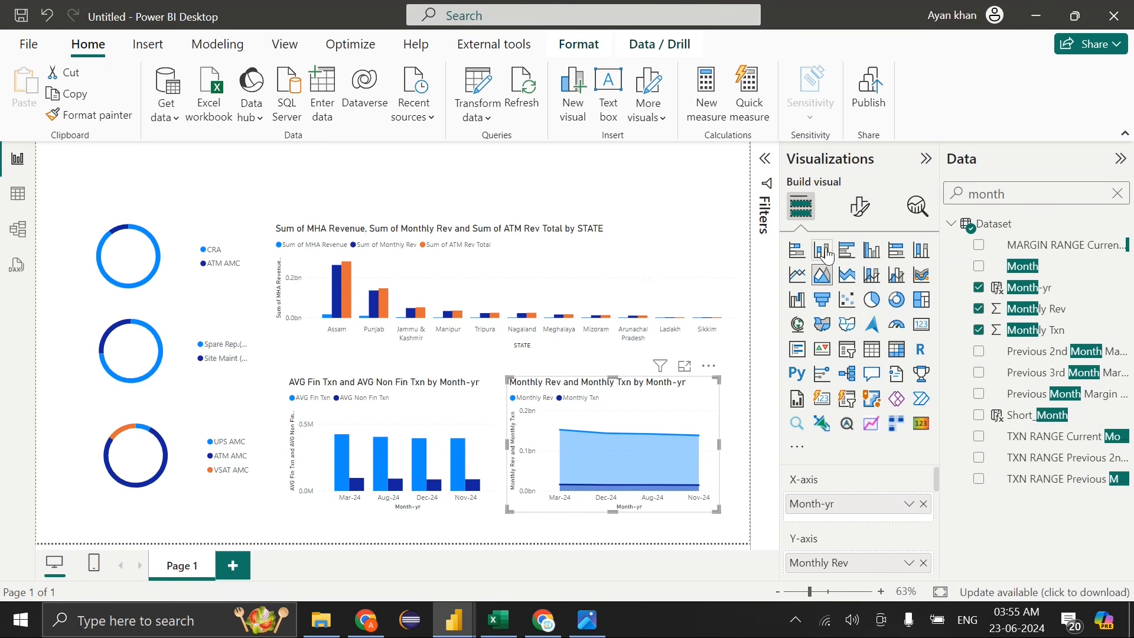
{"action": "left_click", "coordinate": [860, 207]}
{"action": "scroll", "coordinate": [843, 435], "scroll_direction": "down", "scroll_amount": 5}
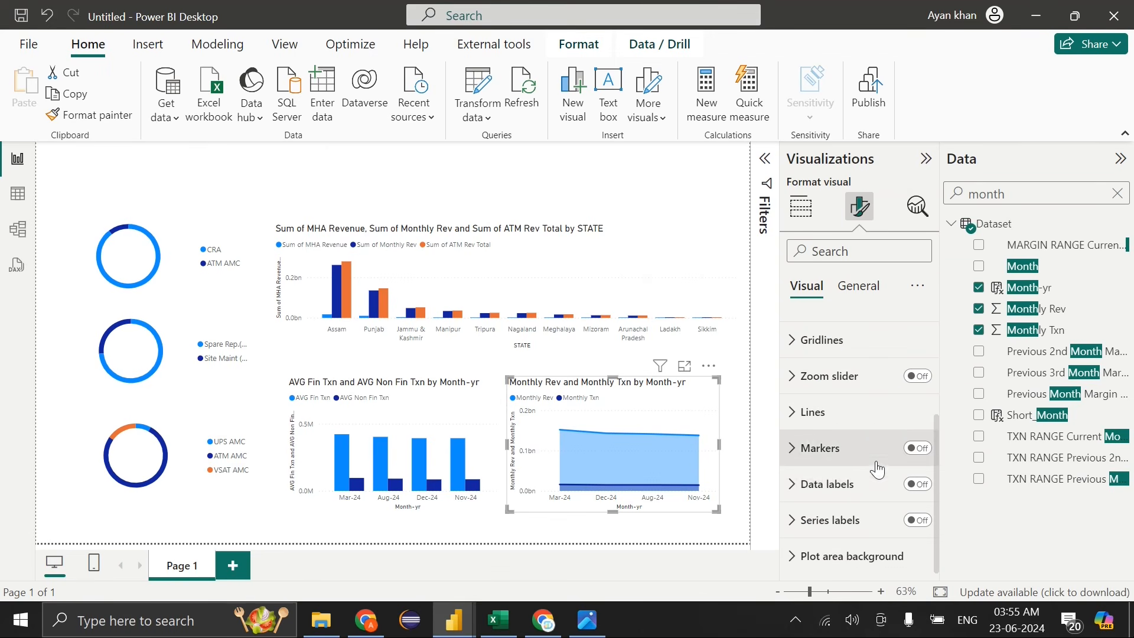
{"action": "left_click", "coordinate": [843, 435]}
{"action": "scroll", "coordinate": [872, 481], "scroll_direction": "down", "scroll_amount": 5}
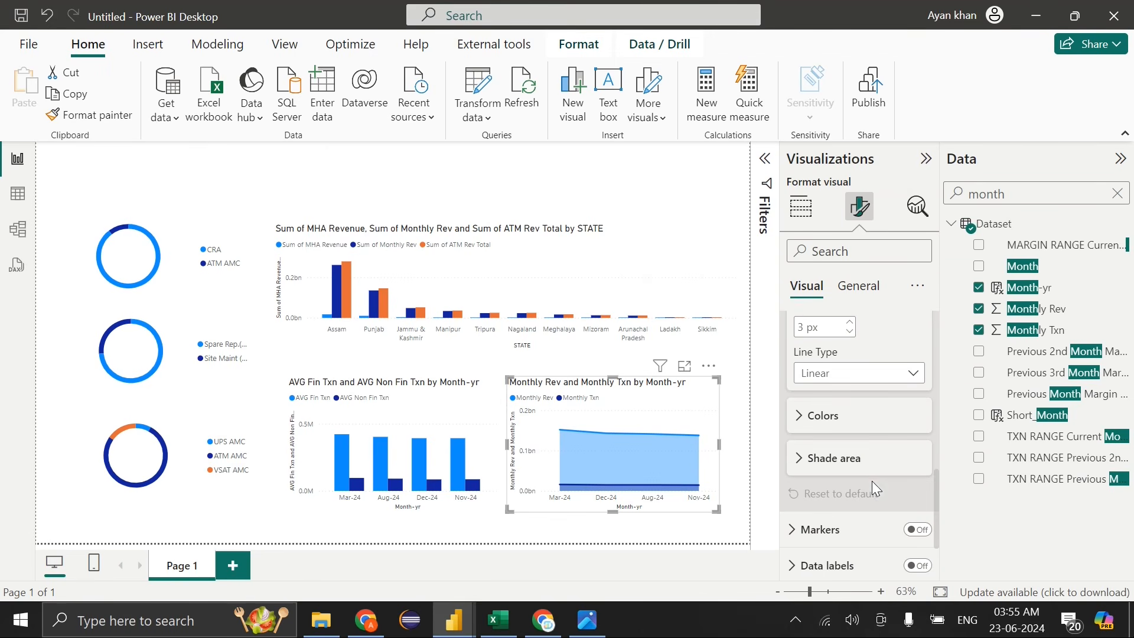
{"action": "left_click", "coordinate": [855, 467]}
{"action": "left_click_drag", "start_coordinate": [916, 506], "coordinate": [913, 506]}
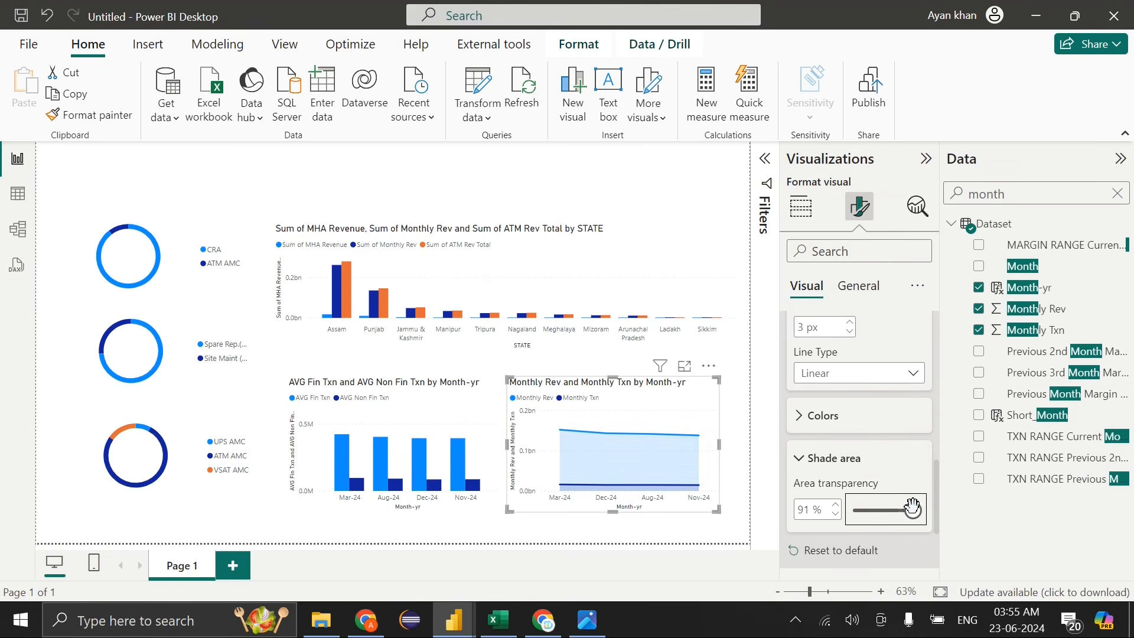
{"action": "left_click", "coordinate": [459, 185]}
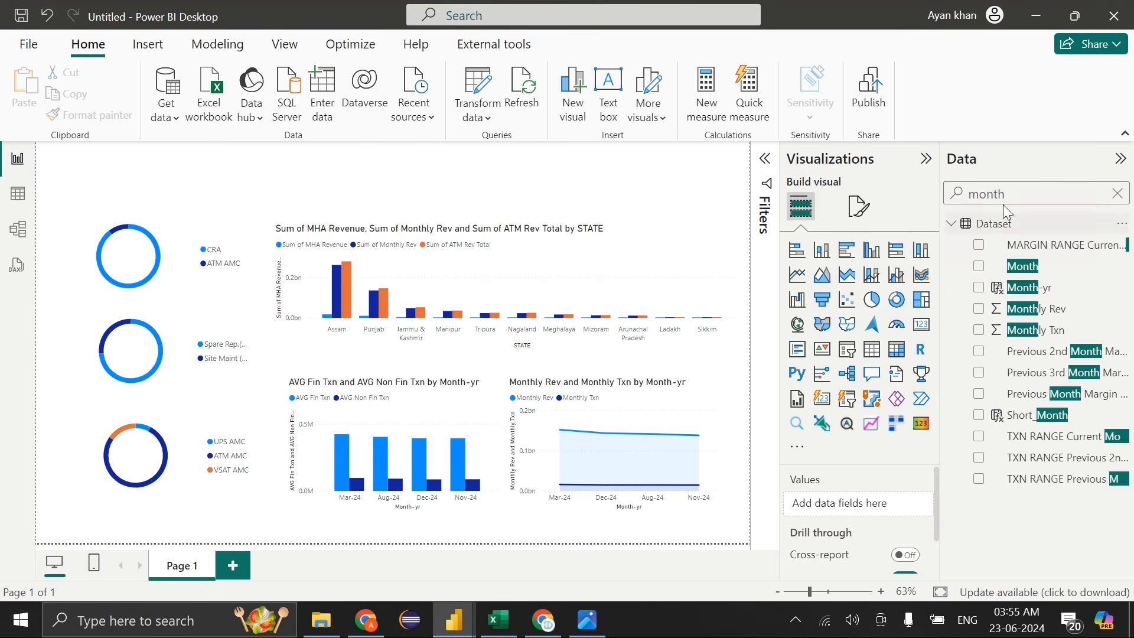
Add a Short_Month visual, shape it into a wide, low strip over the first donut chart, and convert it to a Slicer (new)
{"action": "double_click", "coordinate": [987, 193]}
{"action": "type", "text": "short"}
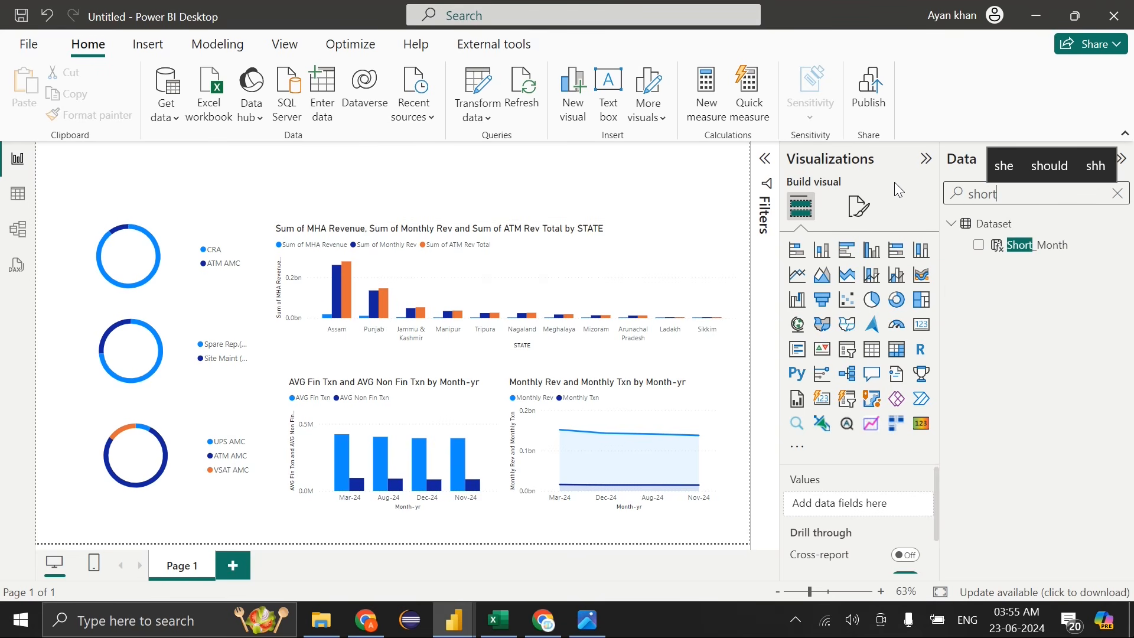
{"action": "left_click", "coordinate": [980, 247]}
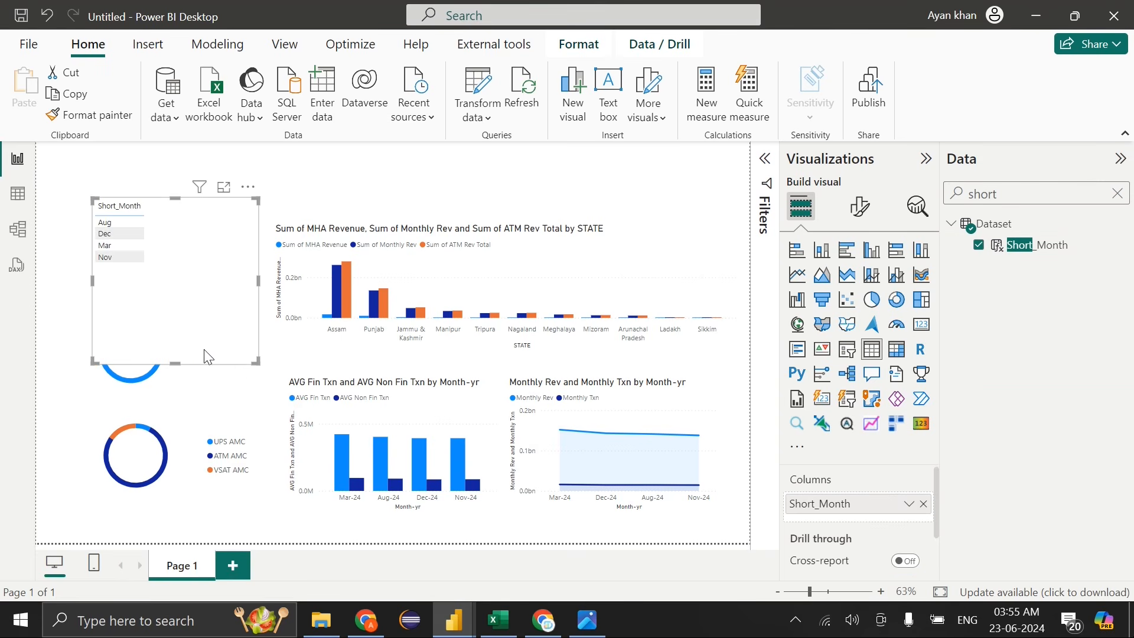
{"action": "left_click_drag", "start_coordinate": [259, 362], "coordinate": [306, 248]}
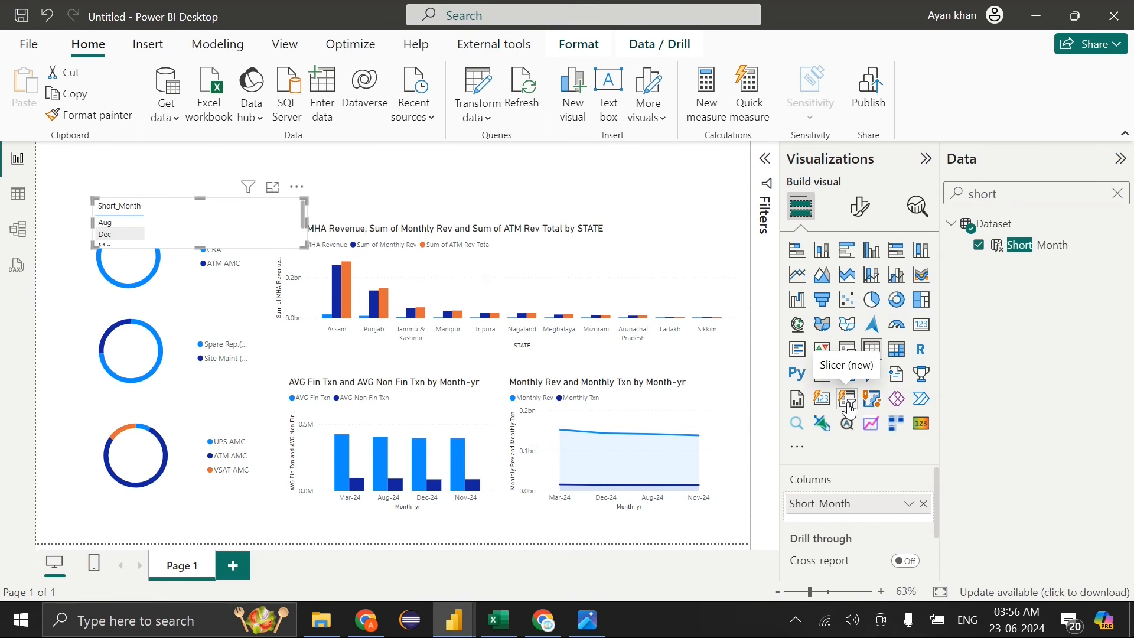
{"action": "left_click", "coordinate": [848, 402]}
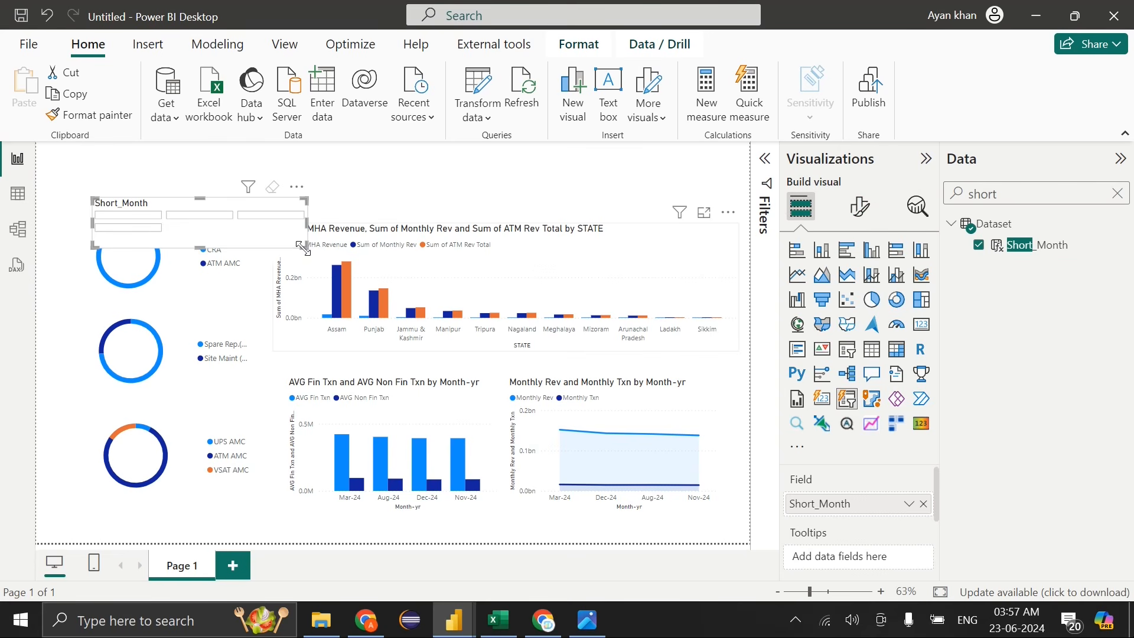
Resize the Short_Month slicer and arrange its month buttons in 1 row and 4 columns
{"action": "left_click_drag", "start_coordinate": [305, 247], "coordinate": [336, 263]}
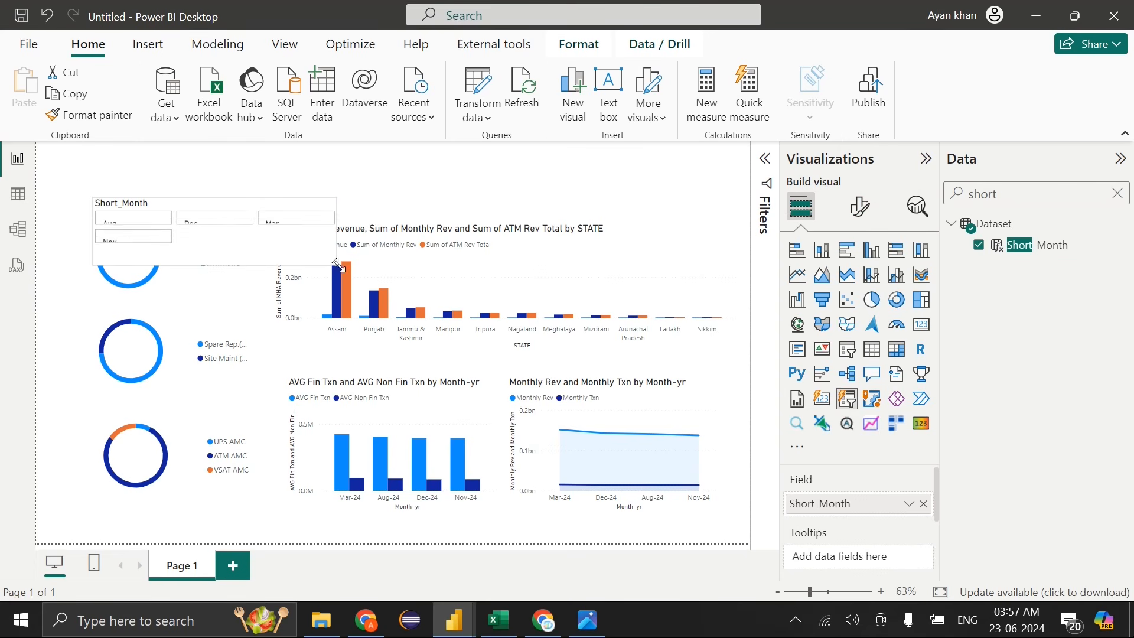
{"action": "left_click", "coordinate": [857, 210]}
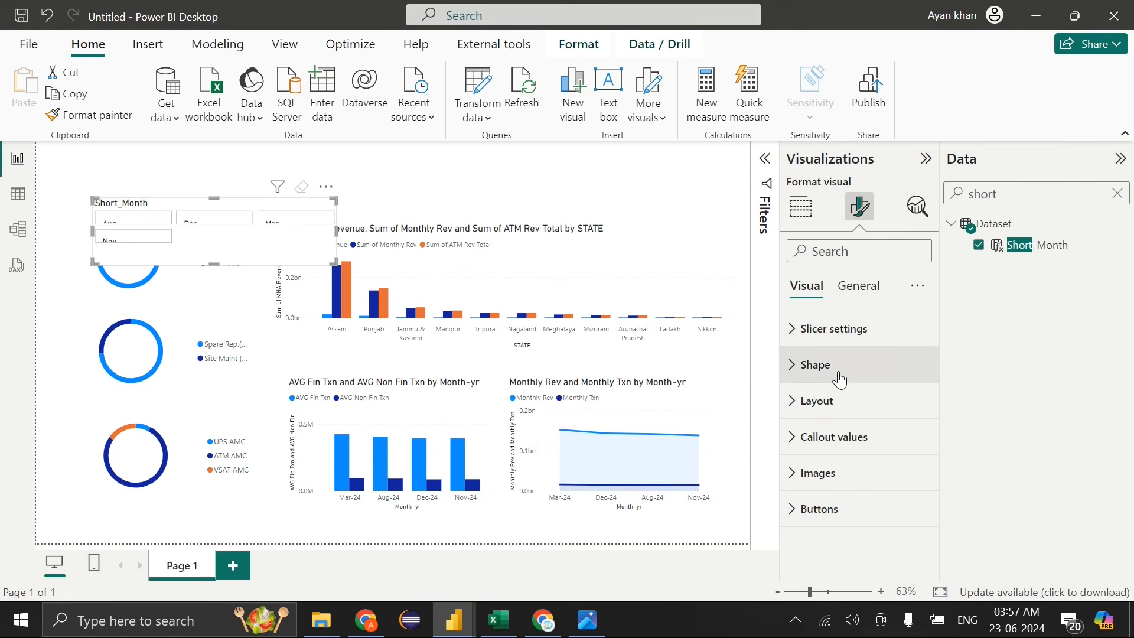
{"action": "left_click", "coordinate": [843, 399]}
{"action": "left_click", "coordinate": [825, 499]}
{"action": "type", "text": "4"}
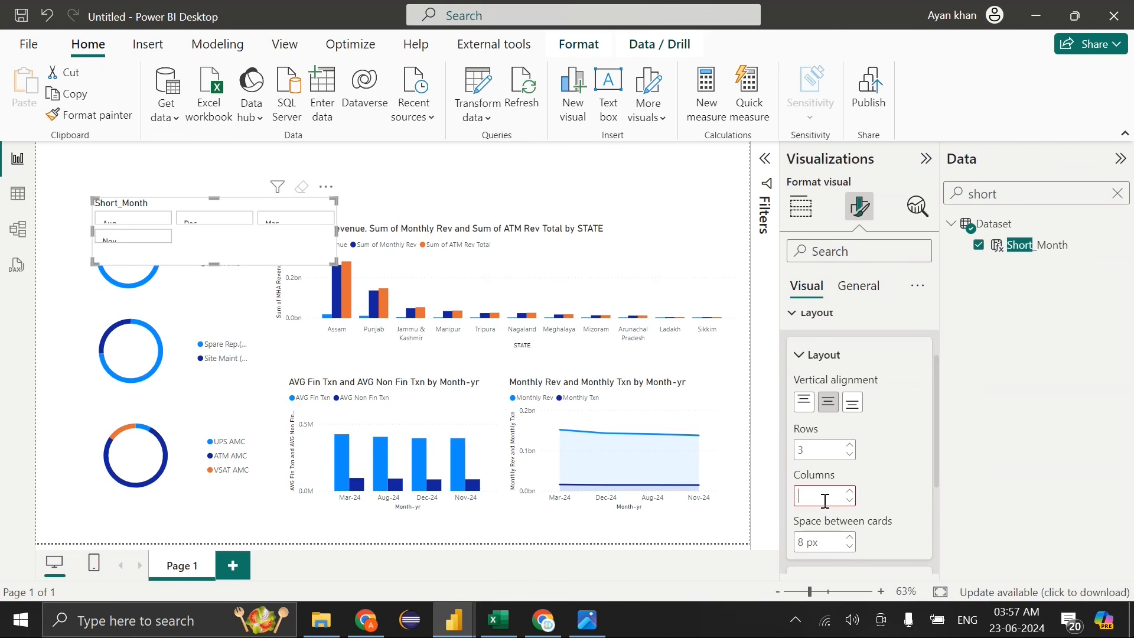
{"action": "left_click", "coordinate": [822, 450]}
{"action": "key", "text": "BackSpace"}
{"action": "type", "text": "1"}
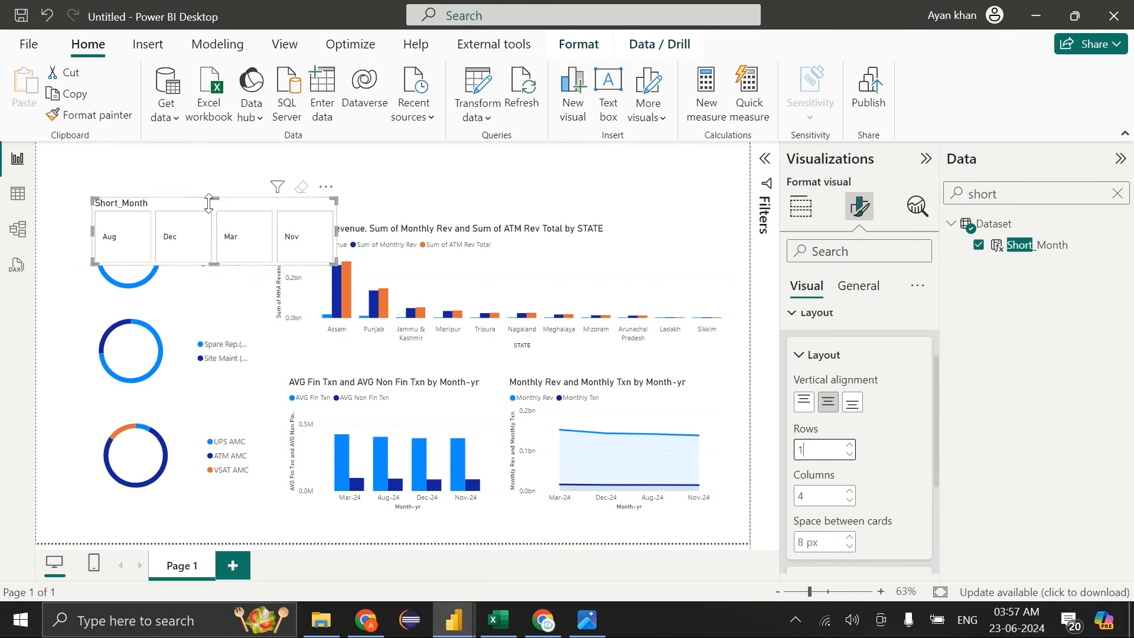
{"action": "left_click_drag", "start_coordinate": [215, 196], "coordinate": [215, 222]}
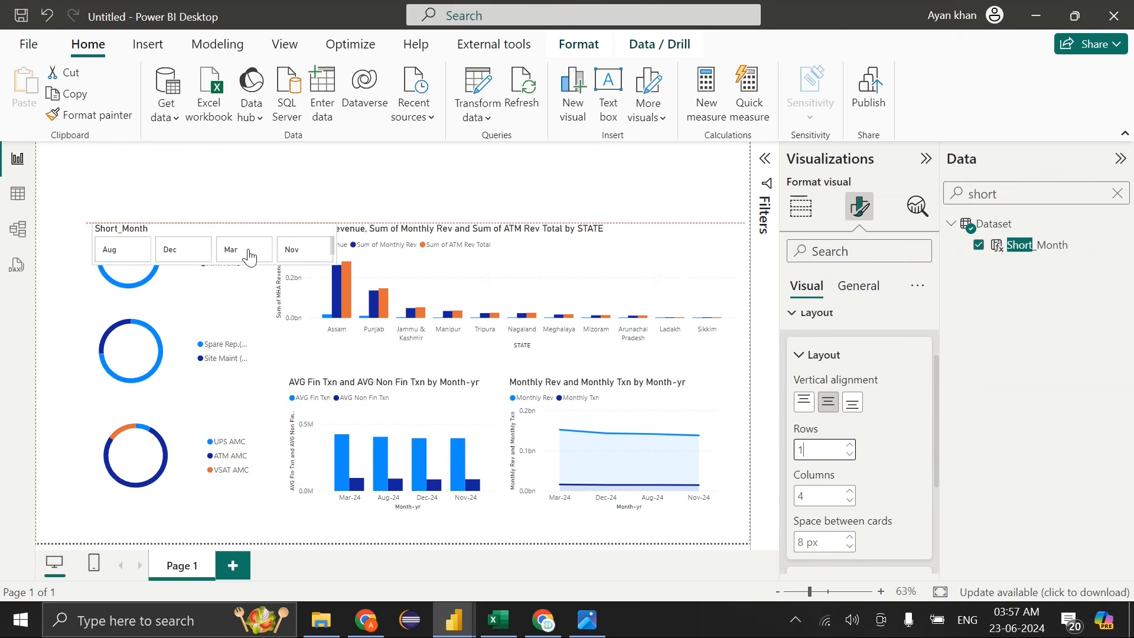
Turn off the month slicer's title and background, and move it above the top donut chart
{"action": "left_click", "coordinate": [859, 285]}
{"action": "left_click", "coordinate": [833, 368]}
{"action": "left_click", "coordinate": [891, 413]}
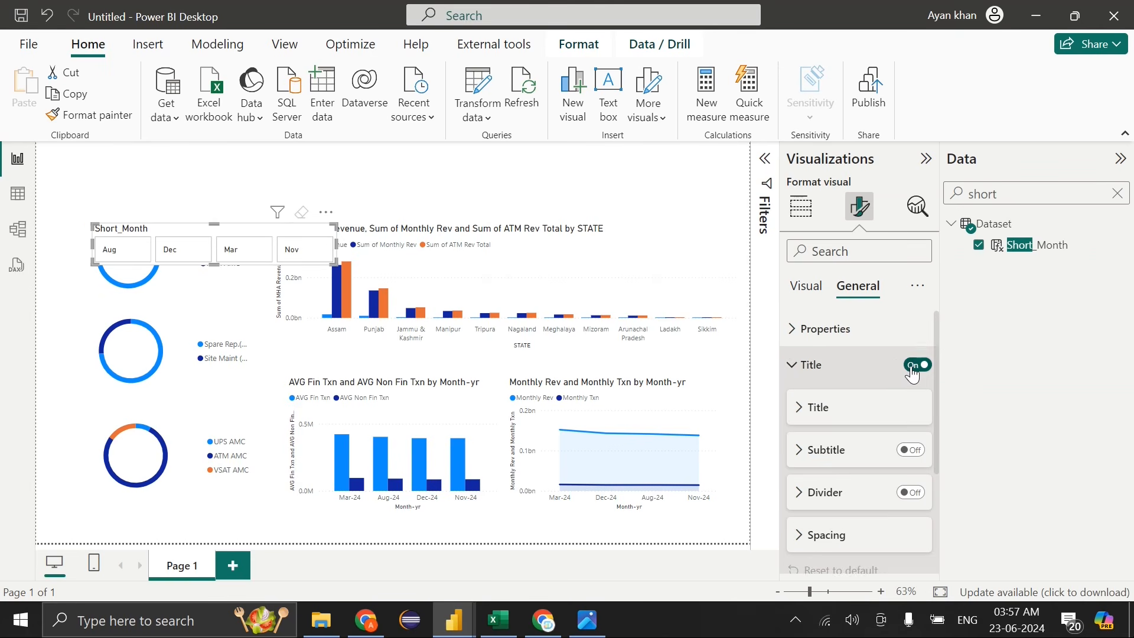
{"action": "left_click", "coordinate": [917, 364]}
{"action": "left_click", "coordinate": [842, 366]}
{"action": "left_click", "coordinate": [848, 406]}
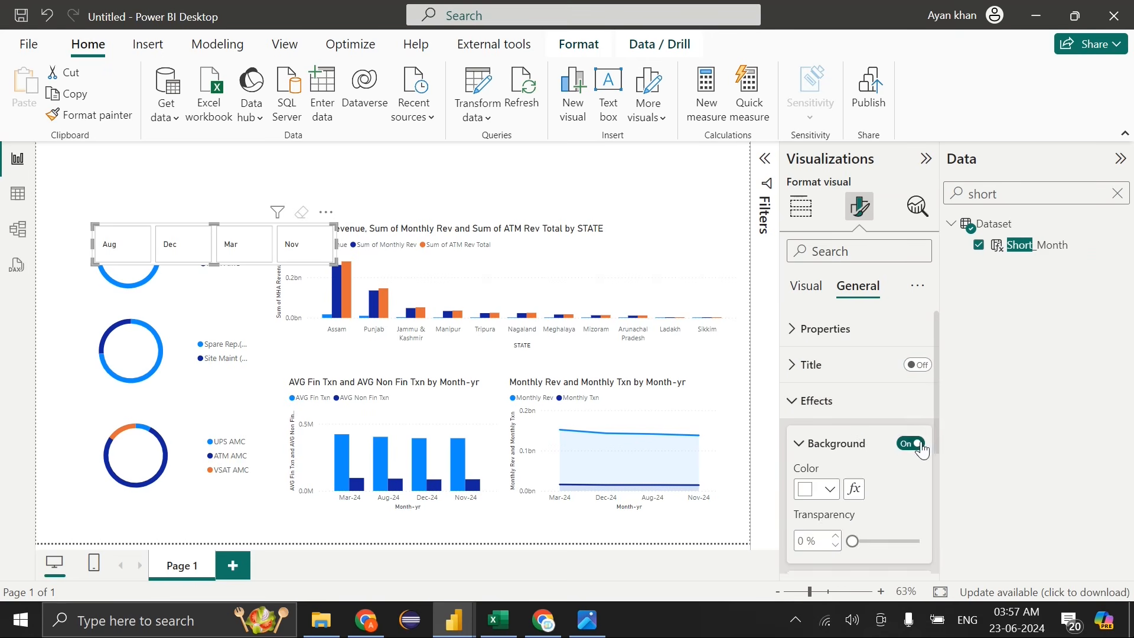
{"action": "left_click", "coordinate": [910, 443]}
{"action": "left_click_drag", "start_coordinate": [108, 243], "coordinate": [94, 205]}
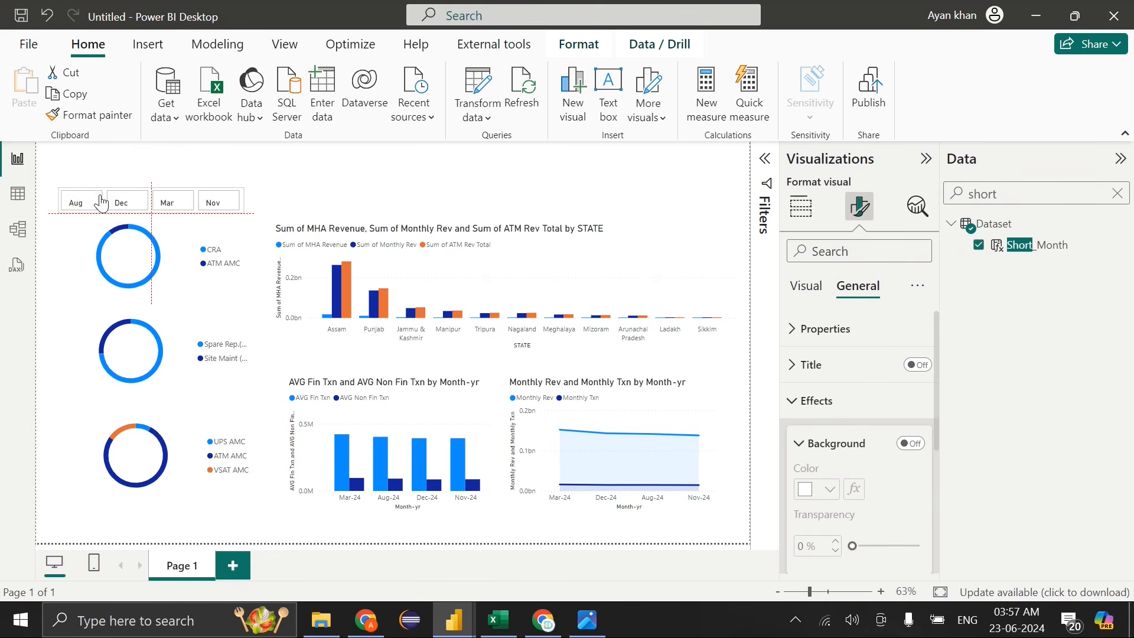
Center the month names horizontally within the slicer's buttons through the callout value settings
{"action": "left_click", "coordinate": [811, 286]}
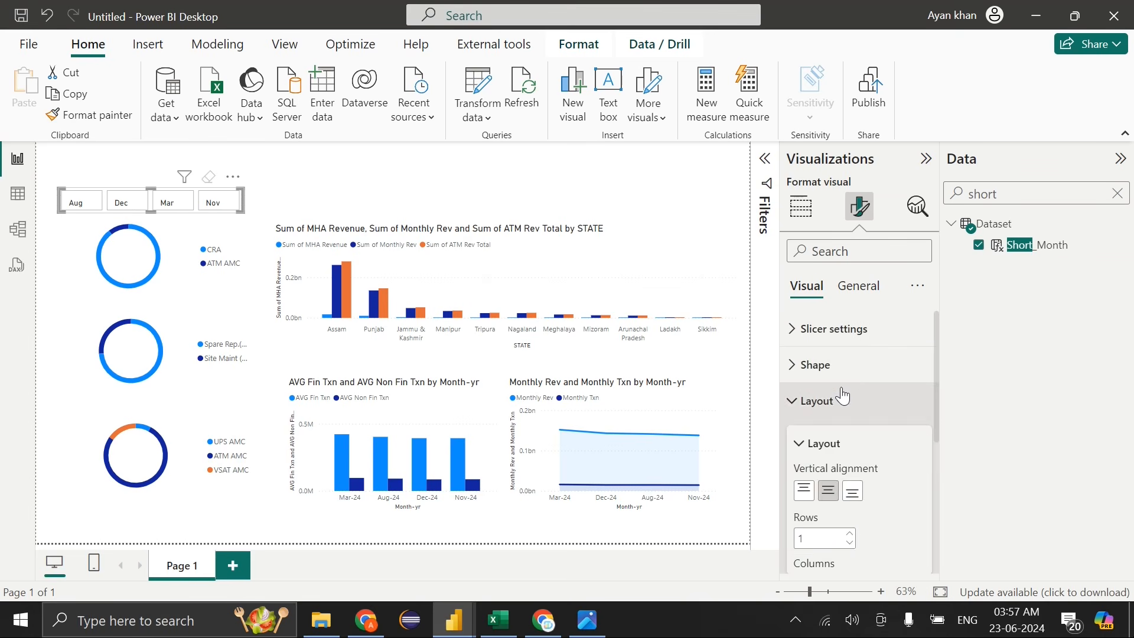
{"action": "left_click", "coordinate": [844, 398]}
{"action": "left_click", "coordinate": [870, 437]}
{"action": "scroll", "coordinate": [870, 437], "scroll_direction": "down", "scroll_amount": 4}
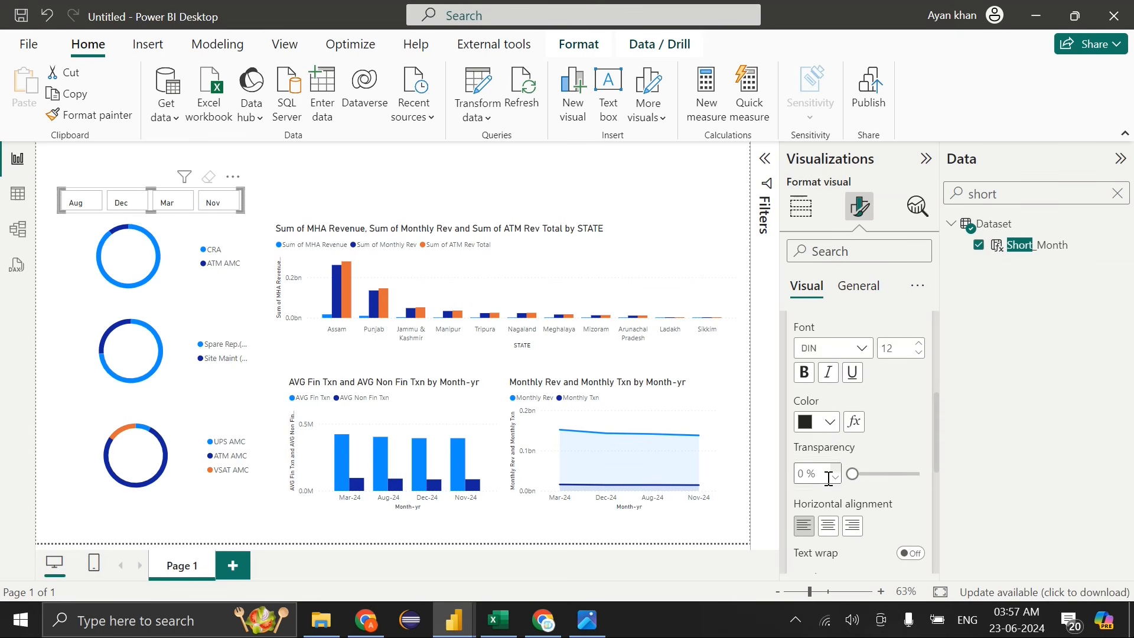
{"action": "left_click", "coordinate": [829, 527]}
Turn off the border around the month slicer's buttons
{"action": "scroll", "coordinate": [850, 476], "scroll_direction": "down", "scroll_amount": 5}
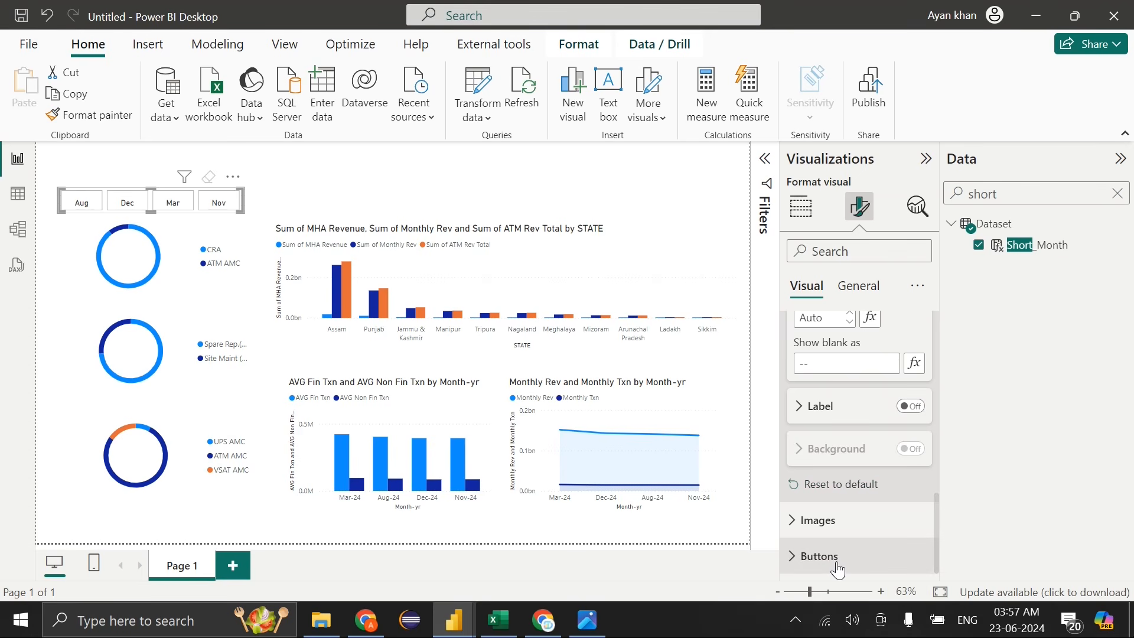
{"action": "left_click", "coordinate": [841, 561]}
{"action": "scroll", "coordinate": [892, 481], "scroll_direction": "down", "scroll_amount": 5}
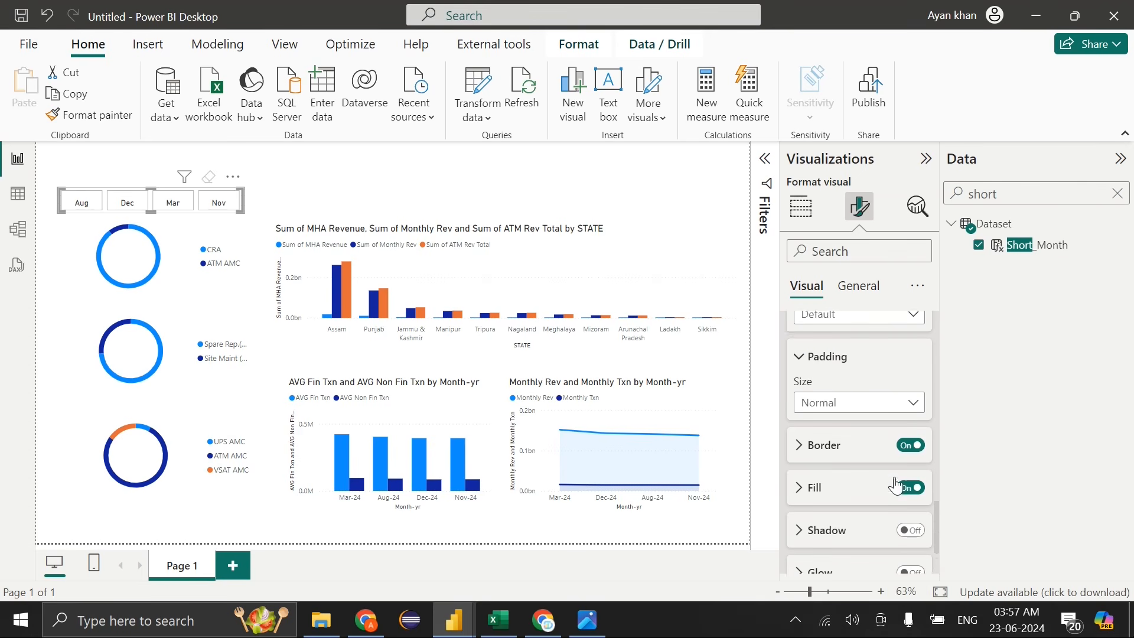
{"action": "left_click", "coordinate": [911, 422]}
{"action": "left_click", "coordinate": [912, 422]}
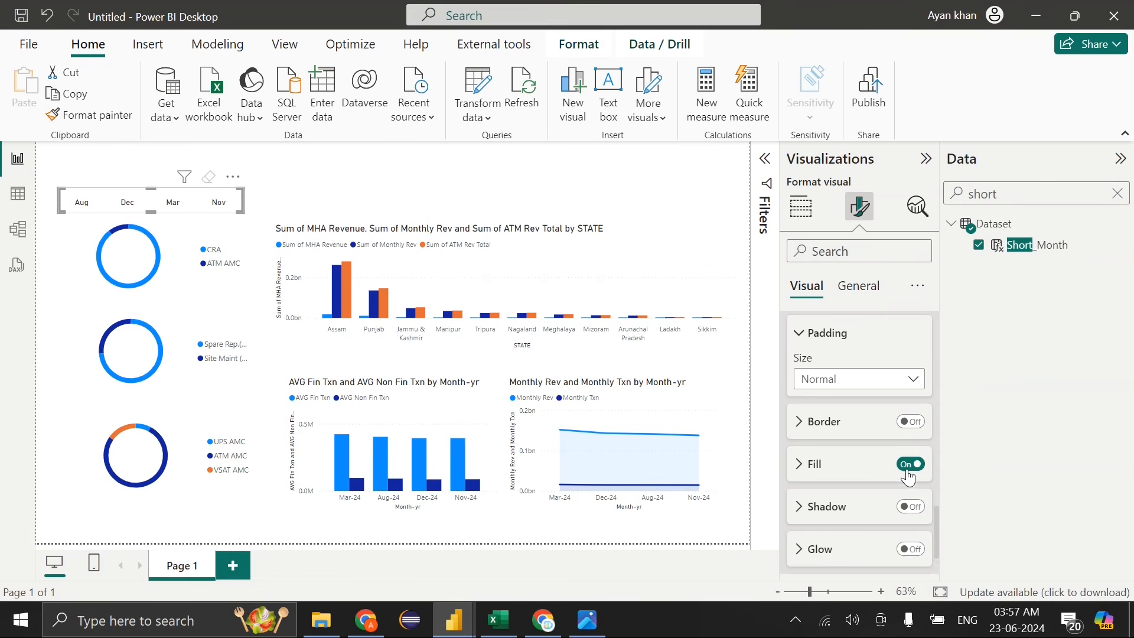
Set the fill color of the month slicer's buttons to a medium gray
{"action": "left_click", "coordinate": [861, 465]}
{"action": "scroll", "coordinate": [862, 463], "scroll_direction": "down", "scroll_amount": 3}
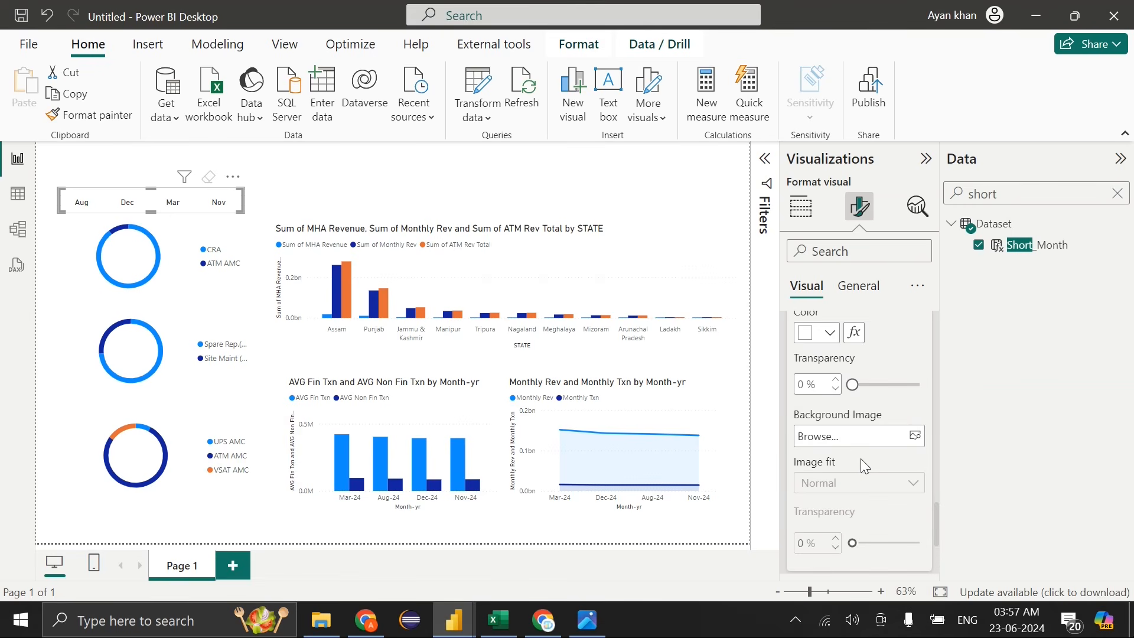
{"action": "left_click", "coordinate": [829, 334]}
{"action": "left_click", "coordinate": [842, 118]}
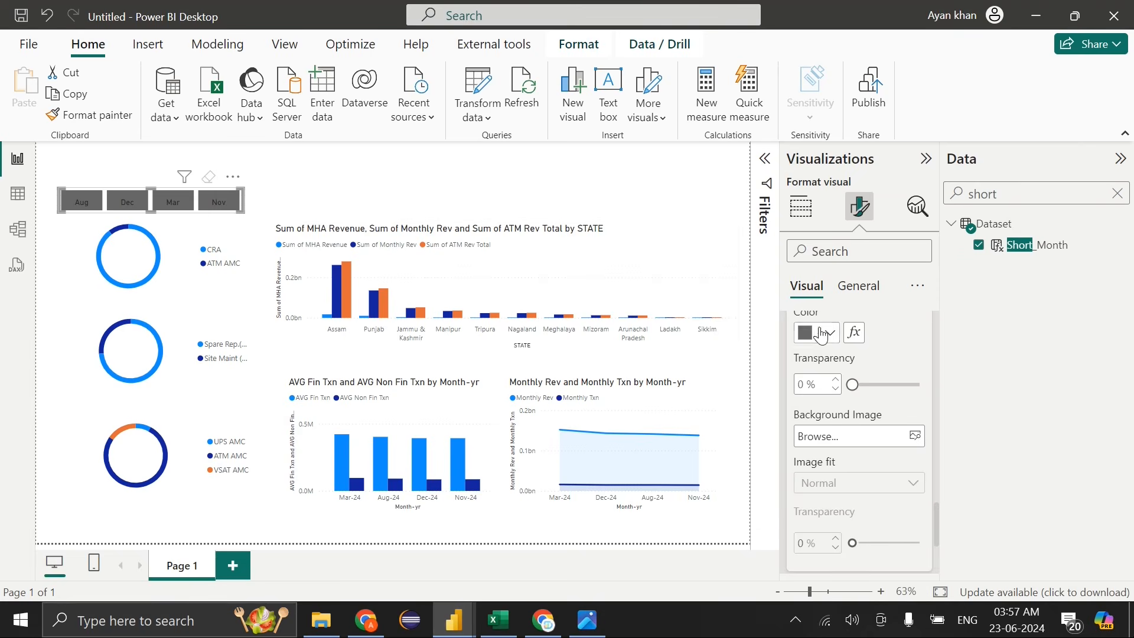
{"action": "left_click", "coordinate": [822, 335]}
{"action": "left_click", "coordinate": [839, 130]}
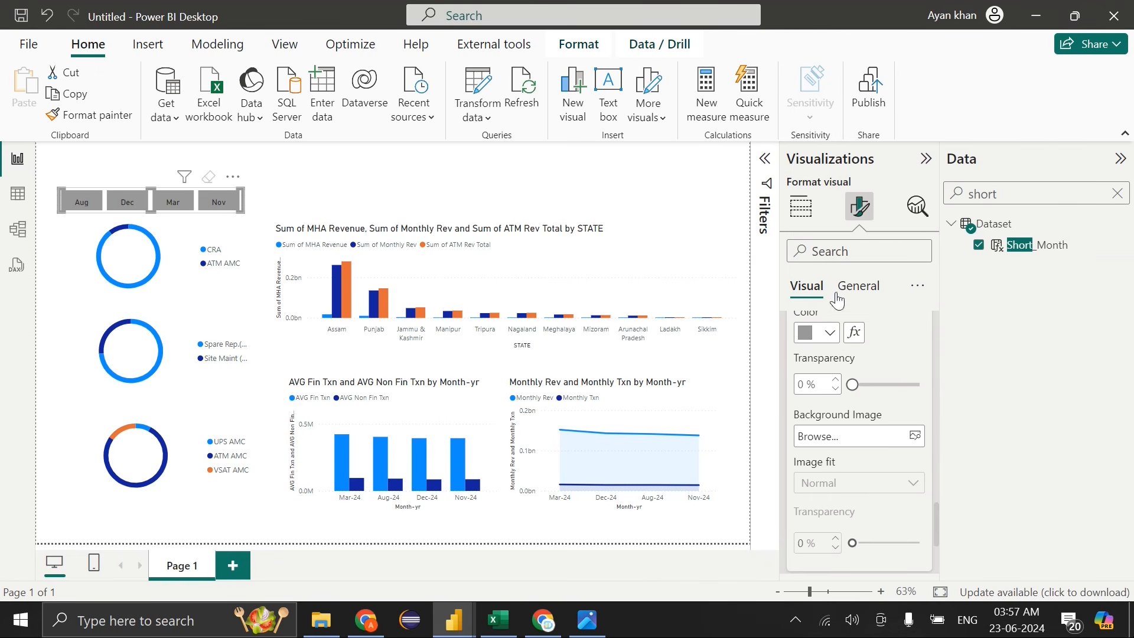
Change the month buttons' shape to Rounded Rectangle with 14 px rounded corners
{"action": "scroll", "coordinate": [849, 344], "scroll_direction": "up", "scroll_amount": 3}
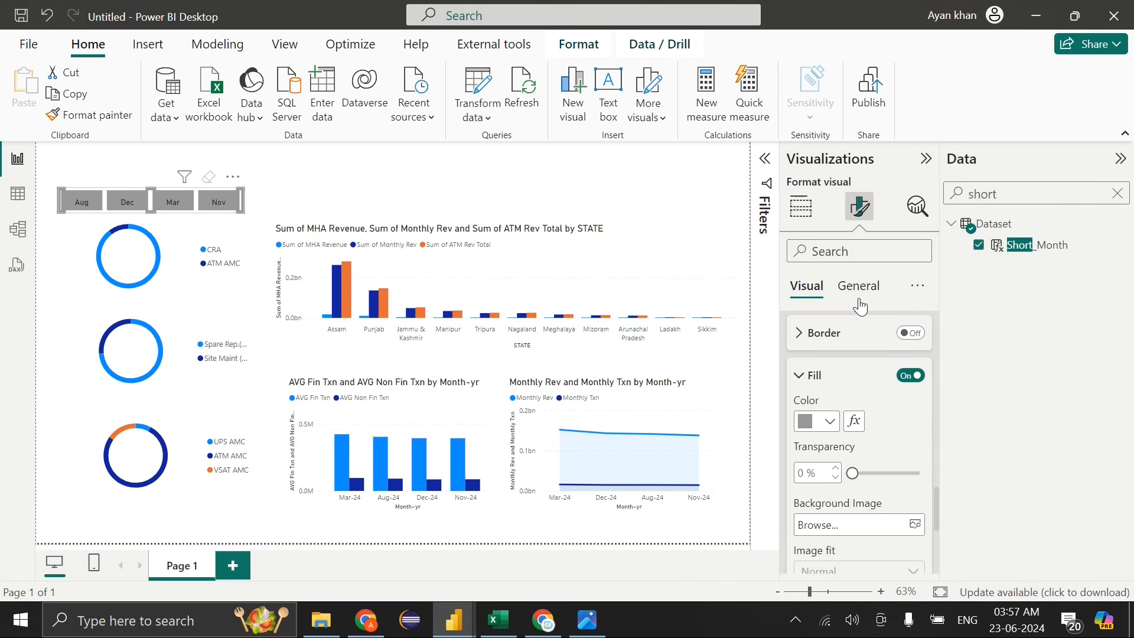
{"action": "scroll", "coordinate": [863, 383], "scroll_direction": "up", "scroll_amount": 10}
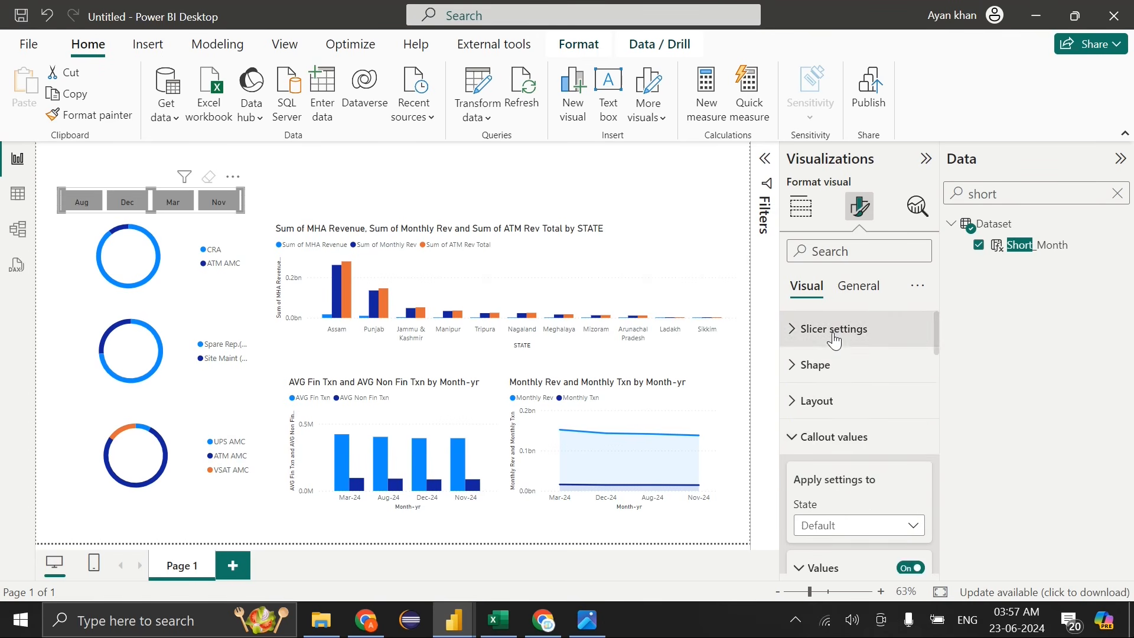
{"action": "left_click", "coordinate": [822, 364]}
{"action": "left_click", "coordinate": [847, 425]}
{"action": "left_click", "coordinate": [834, 467]}
{"action": "left_click_drag", "start_coordinate": [896, 477], "coordinate": [873, 477]}
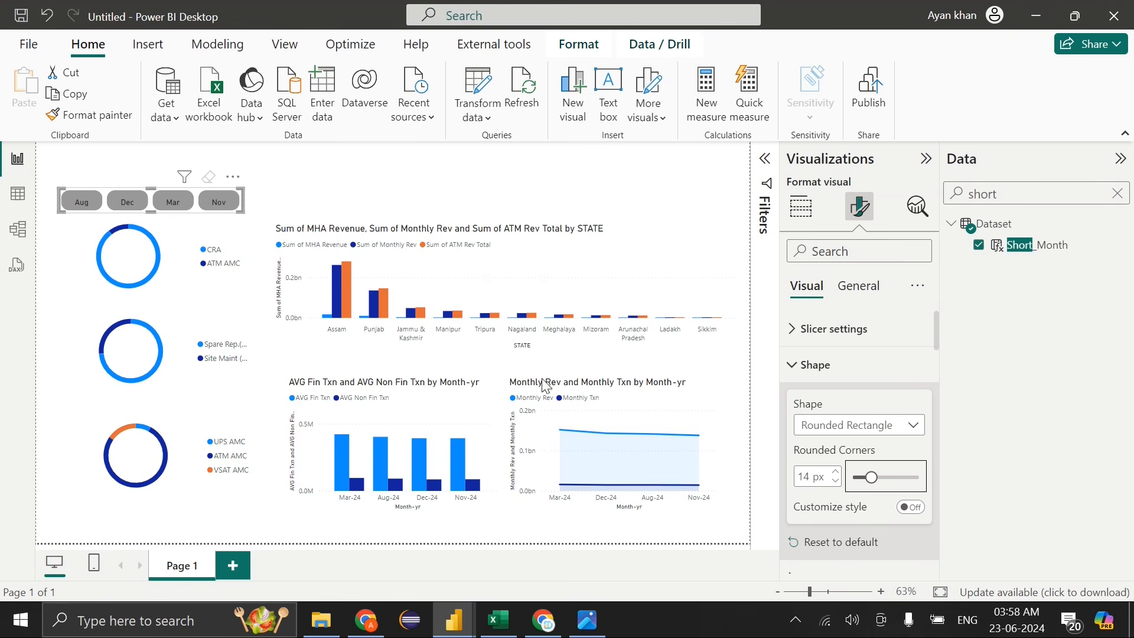
Test the month slicer by filtering the report to Dec
{"action": "left_click", "coordinate": [254, 217]}
{"action": "left_click", "coordinate": [168, 204]}
{"action": "left_click", "coordinate": [127, 201]}
Try a shadow effect around the month slicer and remove it again
{"action": "left_click", "coordinate": [860, 207]}
{"action": "left_click", "coordinate": [866, 284]}
{"action": "left_click", "coordinate": [852, 401]}
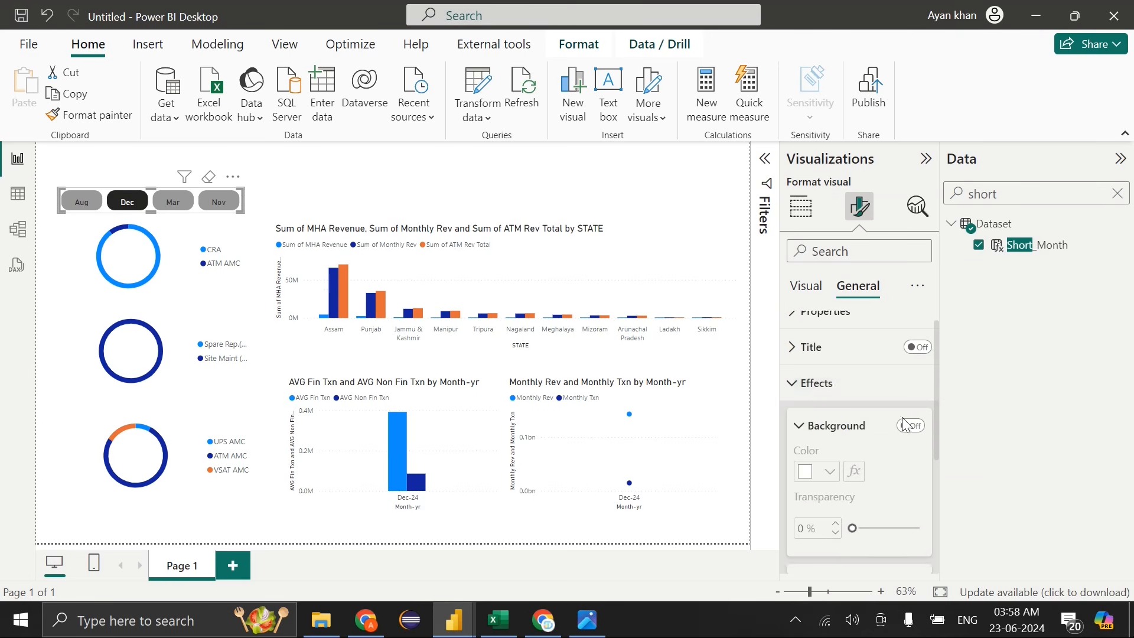
{"action": "scroll", "coordinate": [913, 423], "scroll_direction": "down", "scroll_amount": 3}
{"action": "left_click", "coordinate": [922, 412]}
{"action": "left_click", "coordinate": [853, 421]}
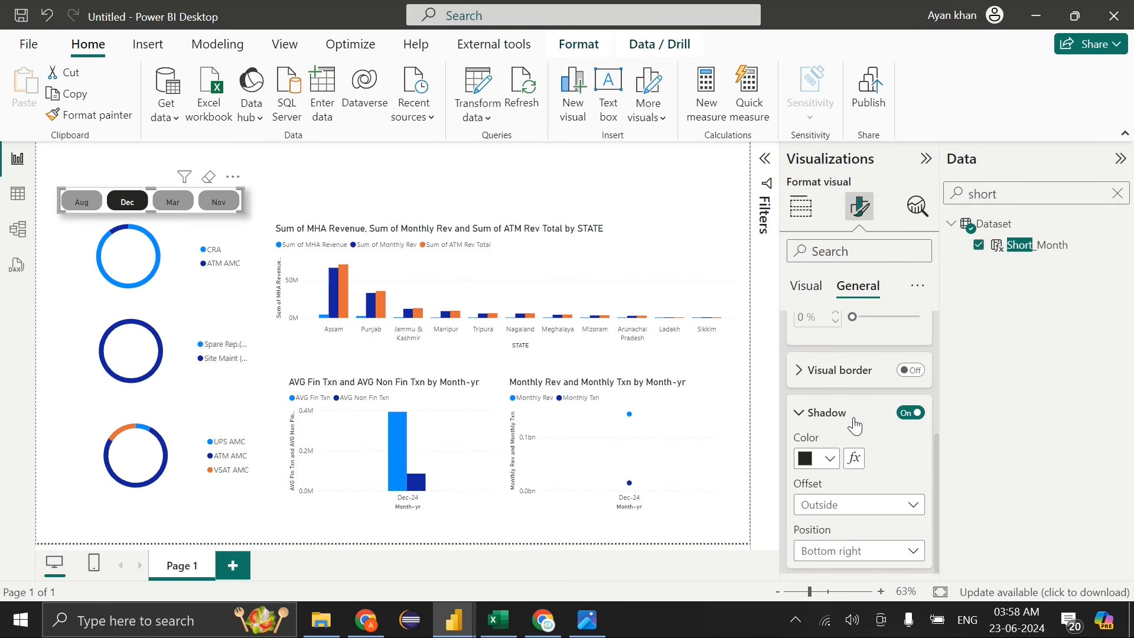
{"action": "left_click", "coordinate": [902, 415]}
Add a light gray visual border with 1 px rounded corners around the month slicer
{"action": "left_click", "coordinate": [910, 371]}
{"action": "left_click", "coordinate": [866, 383]}
{"action": "scroll", "coordinate": [863, 378], "scroll_direction": "down", "scroll_amount": 1}
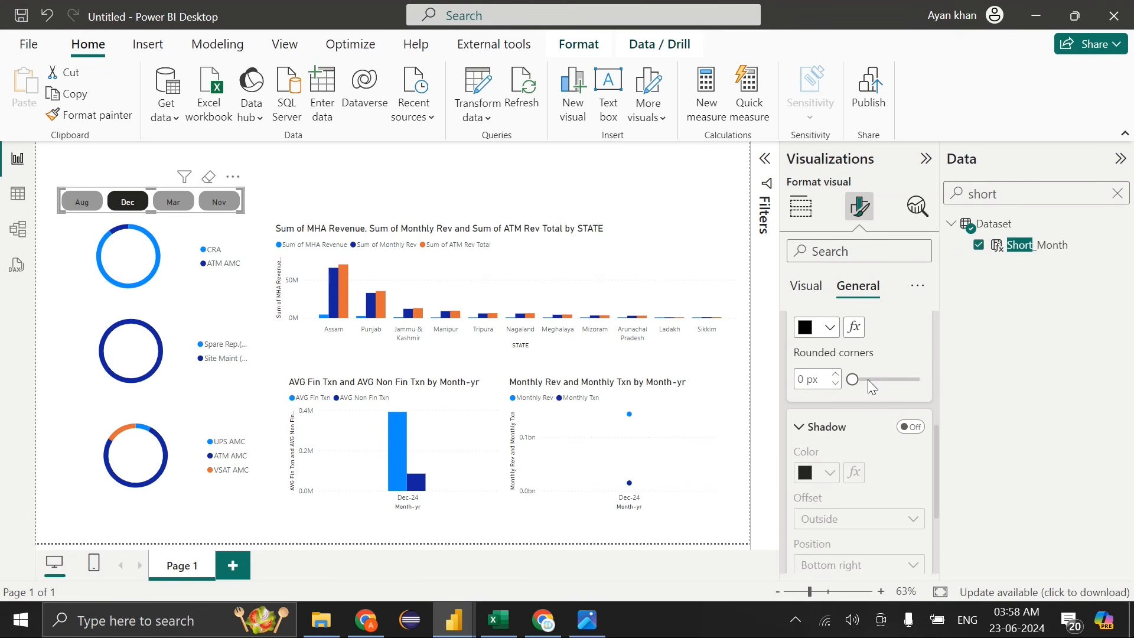
{"action": "left_click", "coordinate": [837, 374]}
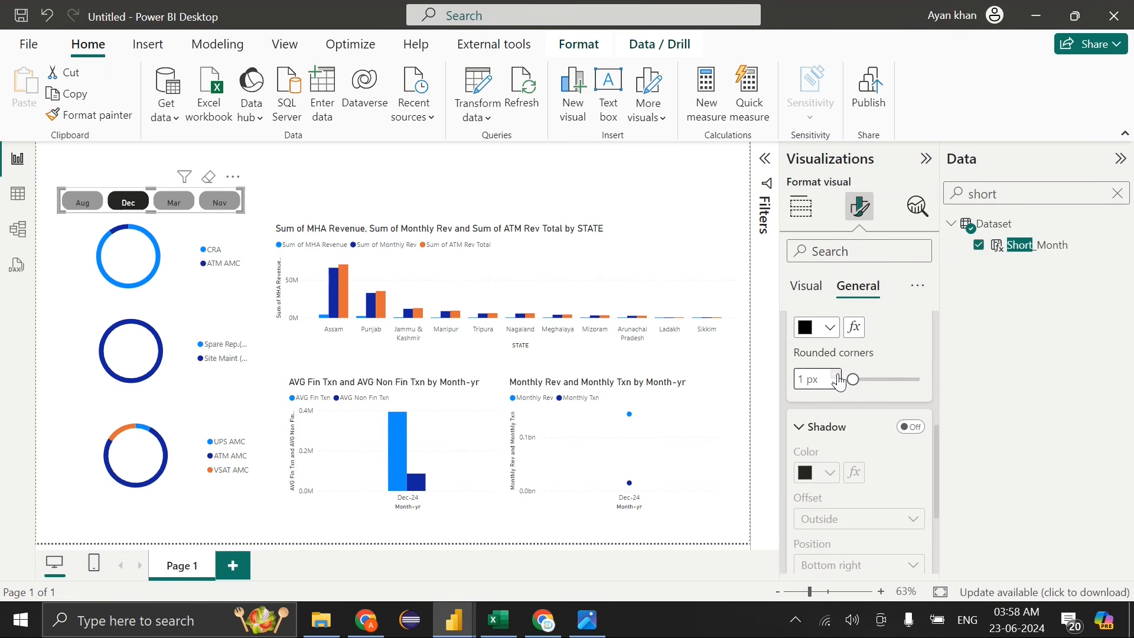
{"action": "left_click", "coordinate": [825, 328]}
{"action": "left_click", "coordinate": [821, 125]}
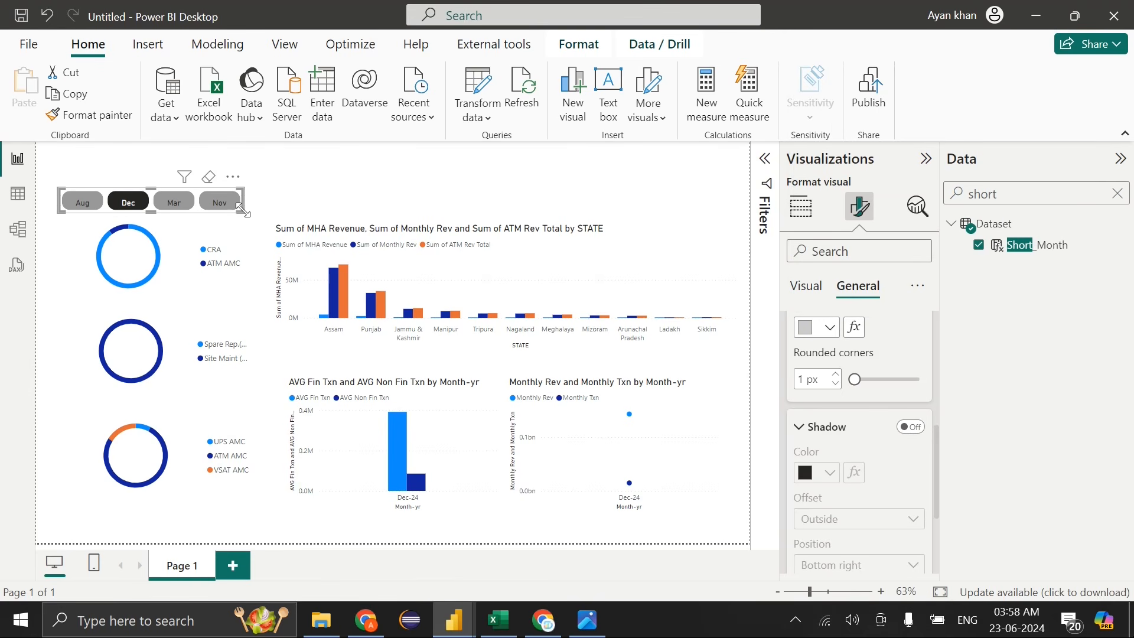
Enlarge the month slicer slightly and clear its Dec selection
{"action": "left_click_drag", "start_coordinate": [241, 208], "coordinate": [257, 230]}
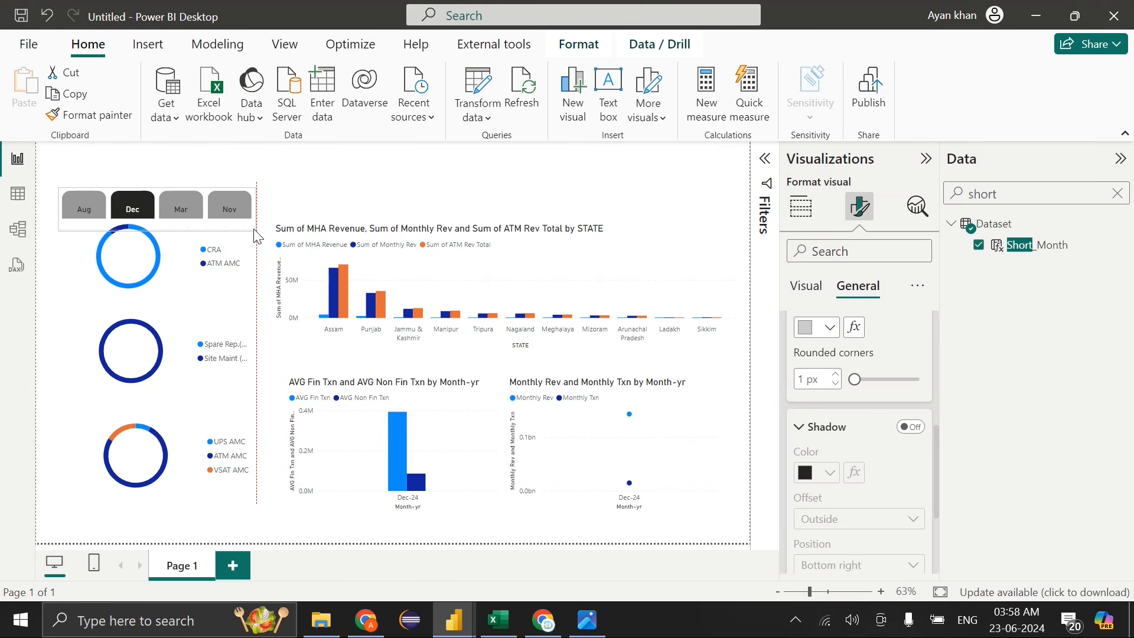
{"action": "left_click", "coordinate": [280, 205]}
{"action": "left_click", "coordinate": [152, 200]}
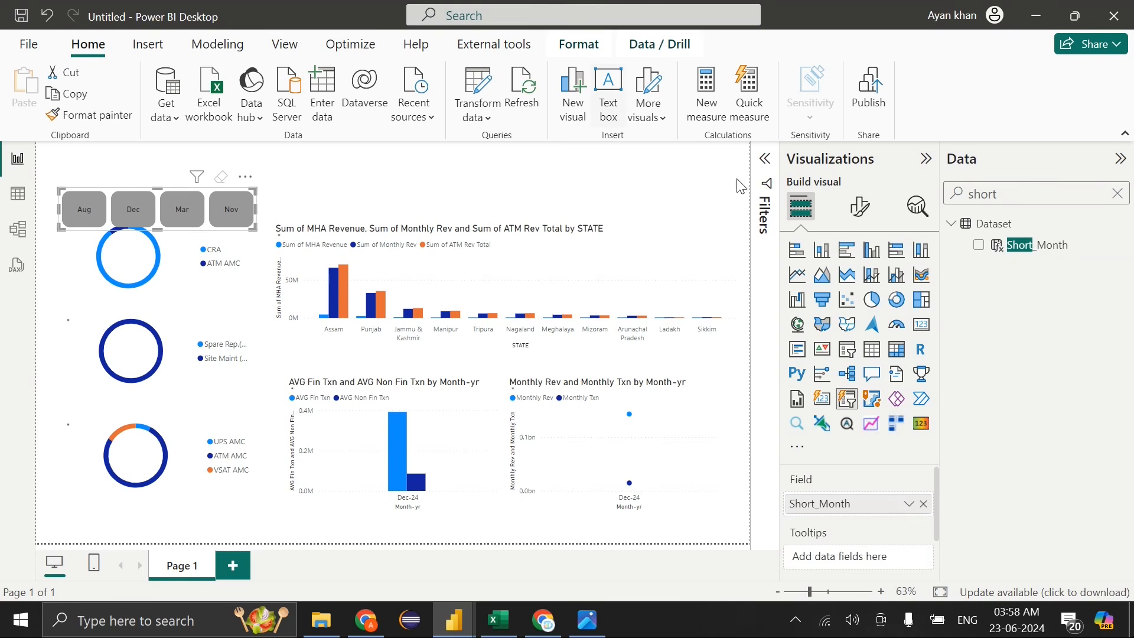
Set the rounded corners of the month slicer's visual border to 20 px
{"action": "left_click", "coordinate": [859, 206]}
{"action": "left_click", "coordinate": [858, 286]}
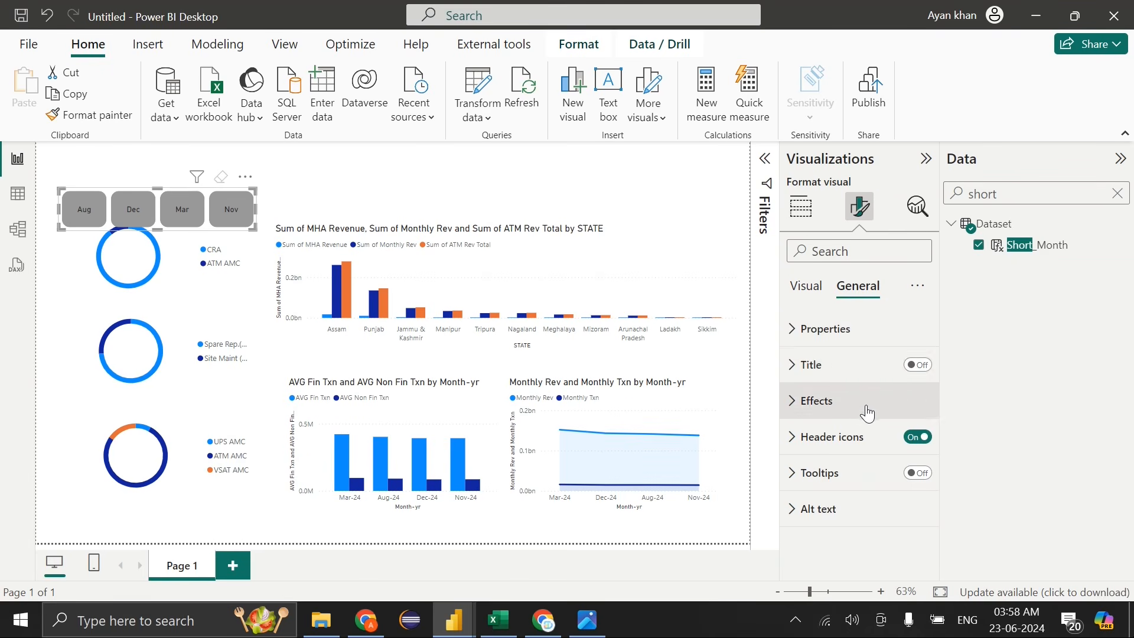
{"action": "left_click", "coordinate": [866, 411]}
{"action": "scroll", "coordinate": [868, 412], "scroll_direction": "down", "scroll_amount": 3}
{"action": "left_click", "coordinate": [841, 387]}
{"action": "left_click", "coordinate": [888, 467]}
{"action": "left_click", "coordinate": [834, 463]}
{"action": "left_click", "coordinate": [834, 463]}
{"action": "left_click", "coordinate": [834, 463]}
{"action": "left_click", "coordinate": [834, 464]}
{"action": "left_click", "coordinate": [836, 476]}
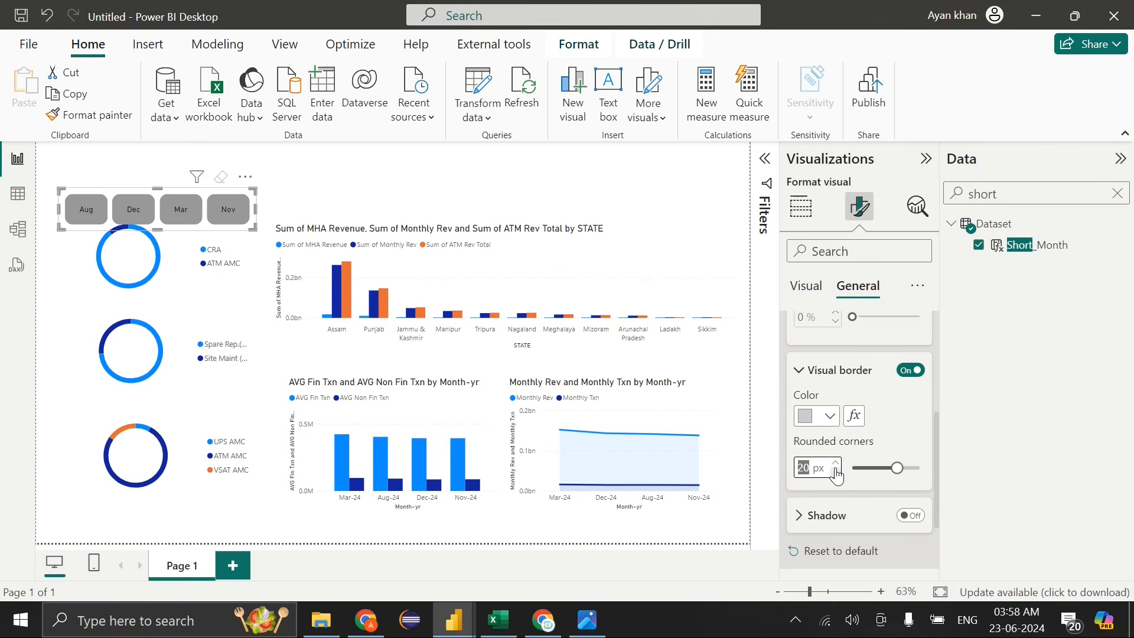
{"action": "scroll", "coordinate": [836, 476], "scroll_direction": "up", "scroll_amount": 2}
{"action": "left_click", "coordinate": [171, 230]}
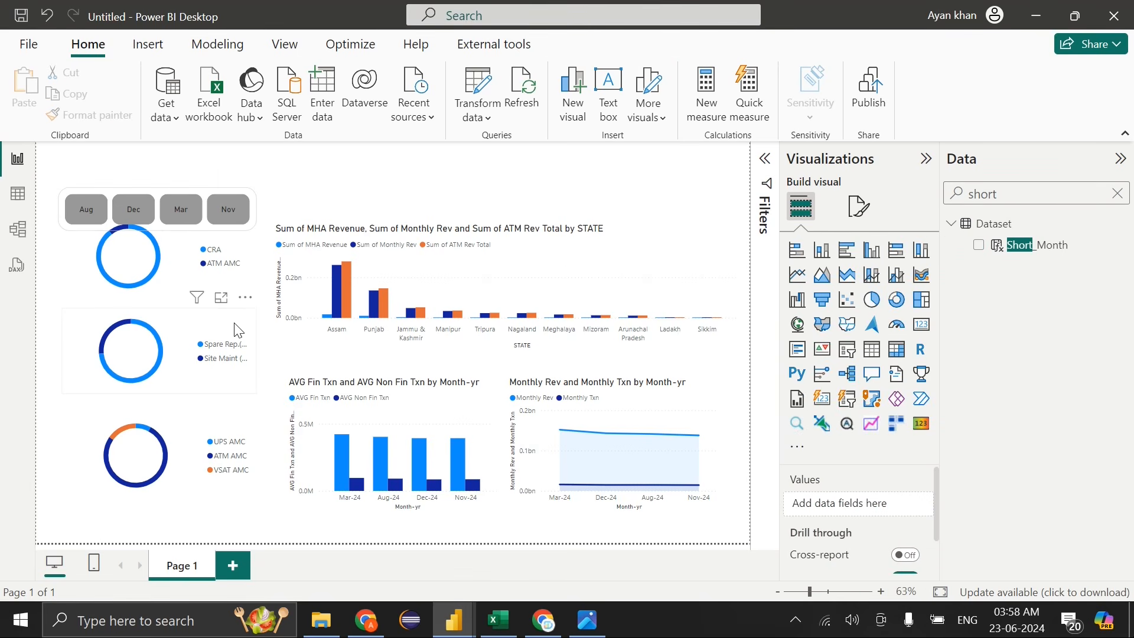
Move the month slicer up clear of the top donut chart, and filter the report by Nov, Mar, Dec and Aug in turn
{"action": "left_click_drag", "start_coordinate": [214, 219], "coordinate": [214, 196]}
{"action": "left_click", "coordinate": [214, 196]}
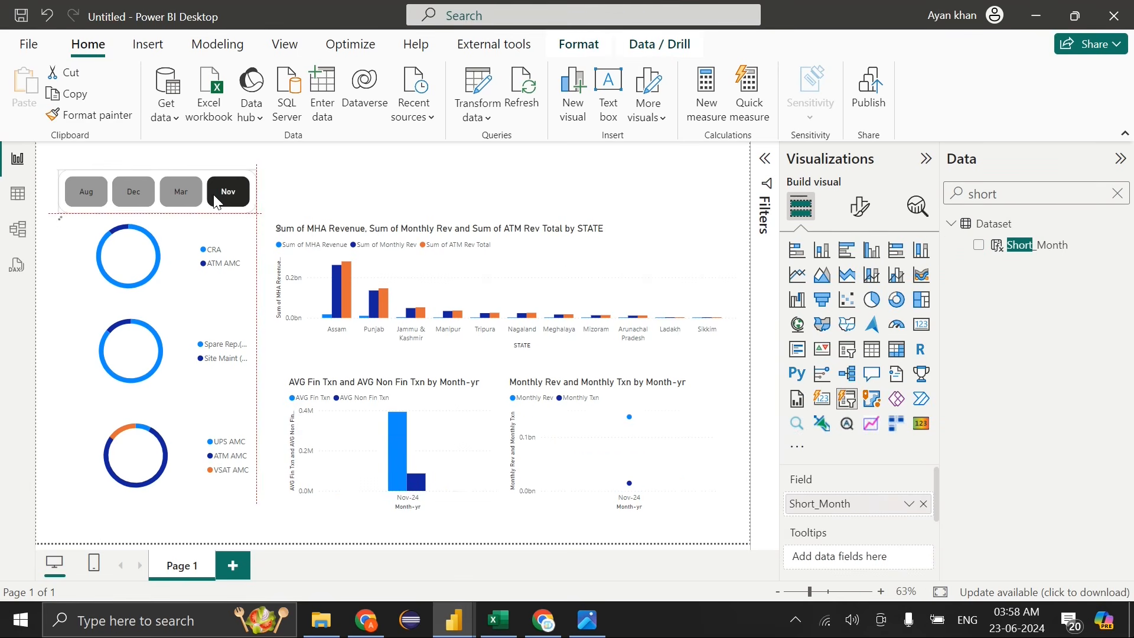
{"action": "left_click", "coordinate": [170, 193]}
{"action": "left_click", "coordinate": [169, 192]}
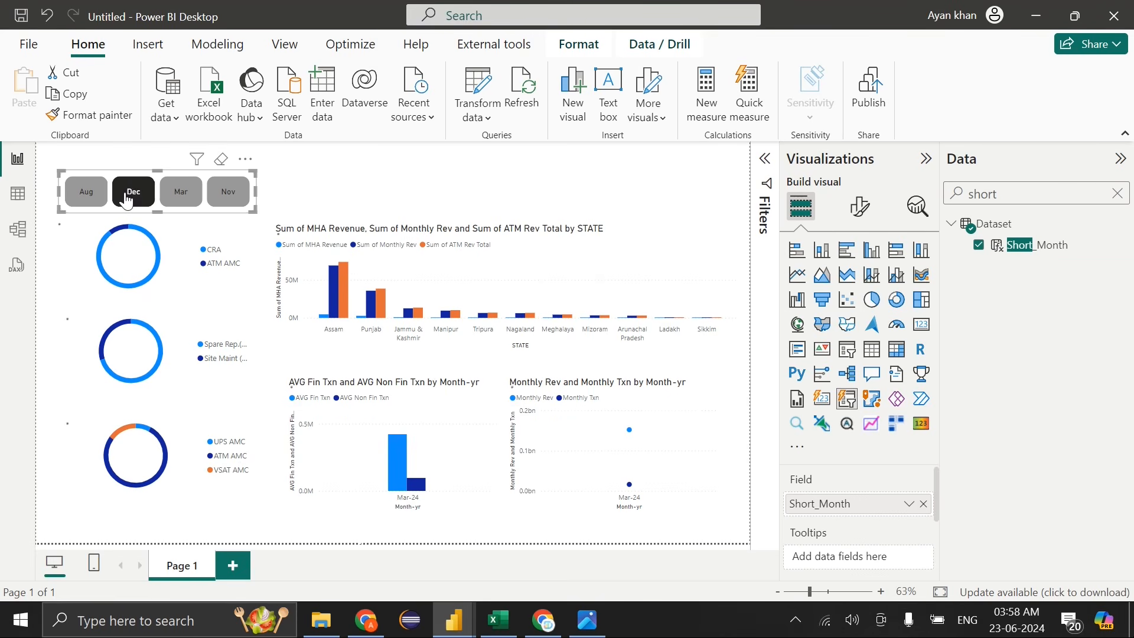
{"action": "left_click", "coordinate": [101, 195]}
{"action": "left_click", "coordinate": [304, 201]}
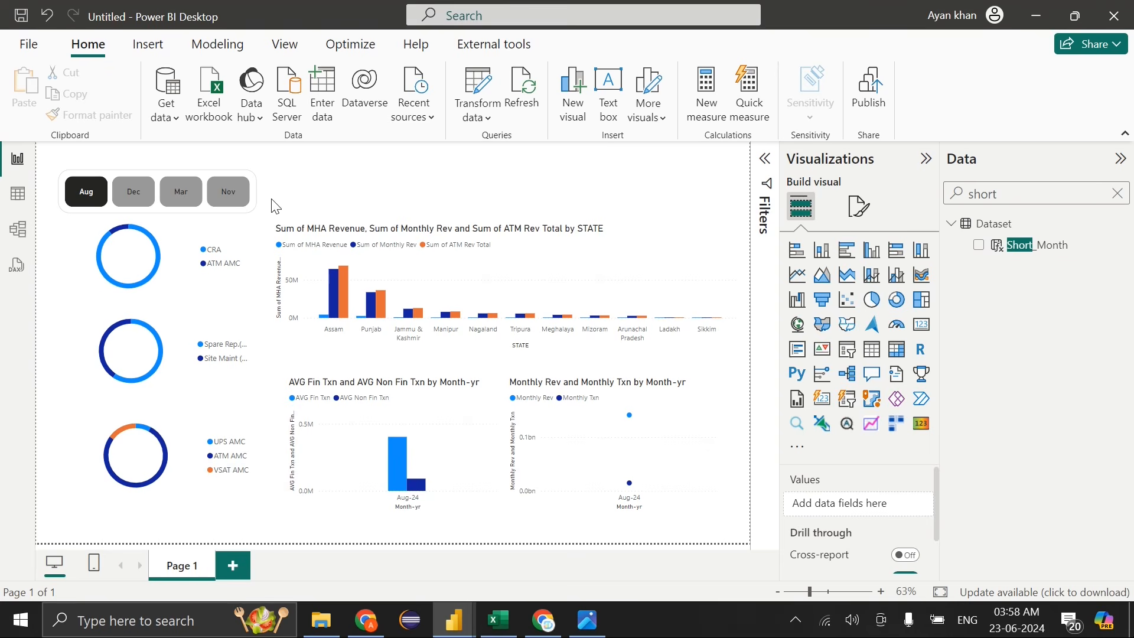
Move the three donut charts down together to leave more space below the month slicer
{"action": "left_click_drag", "start_coordinate": [278, 183], "coordinate": [35, 541]}
{"action": "left_click_drag", "start_coordinate": [178, 499], "coordinate": [177, 523]}
{"action": "left_click", "coordinate": [177, 523]}
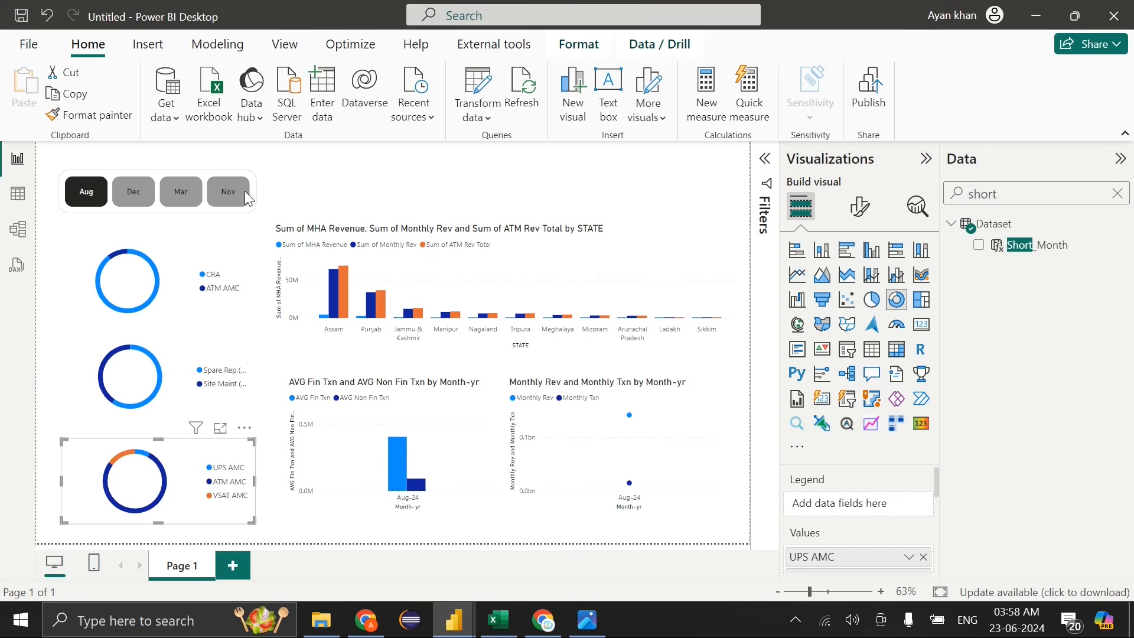
Move the state revenue, average transaction and monthly revenue charts slightly down and right together, and filter the report to Dec
{"action": "left_click_drag", "start_coordinate": [261, 202], "coordinate": [717, 491]}
{"action": "left_click", "coordinate": [717, 491]}
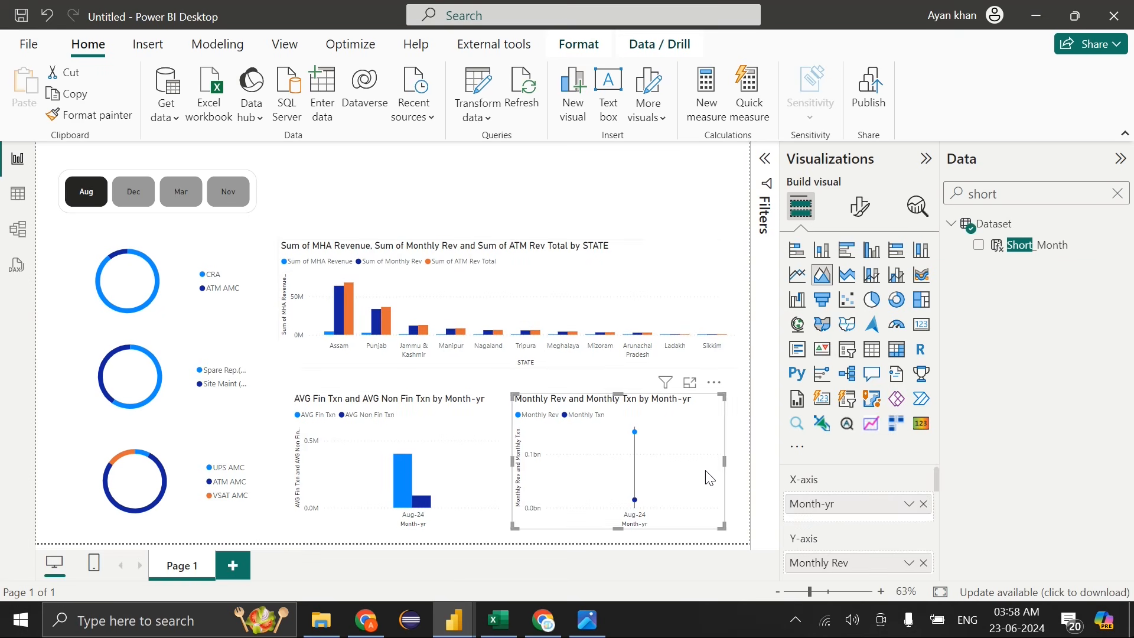
{"action": "left_click", "coordinate": [157, 203]}
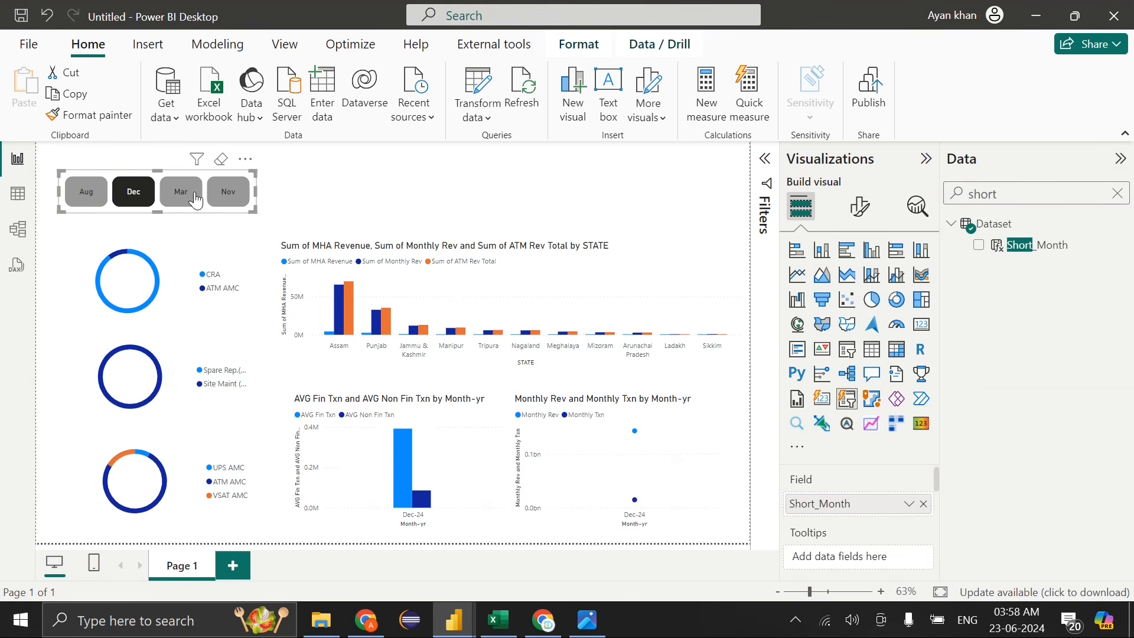
Filter the report by Mar, Dec and Aug in turn, clear the month slicer, and filter by Aug again
{"action": "left_click", "coordinate": [181, 194]}
{"action": "left_click", "coordinate": [137, 201]}
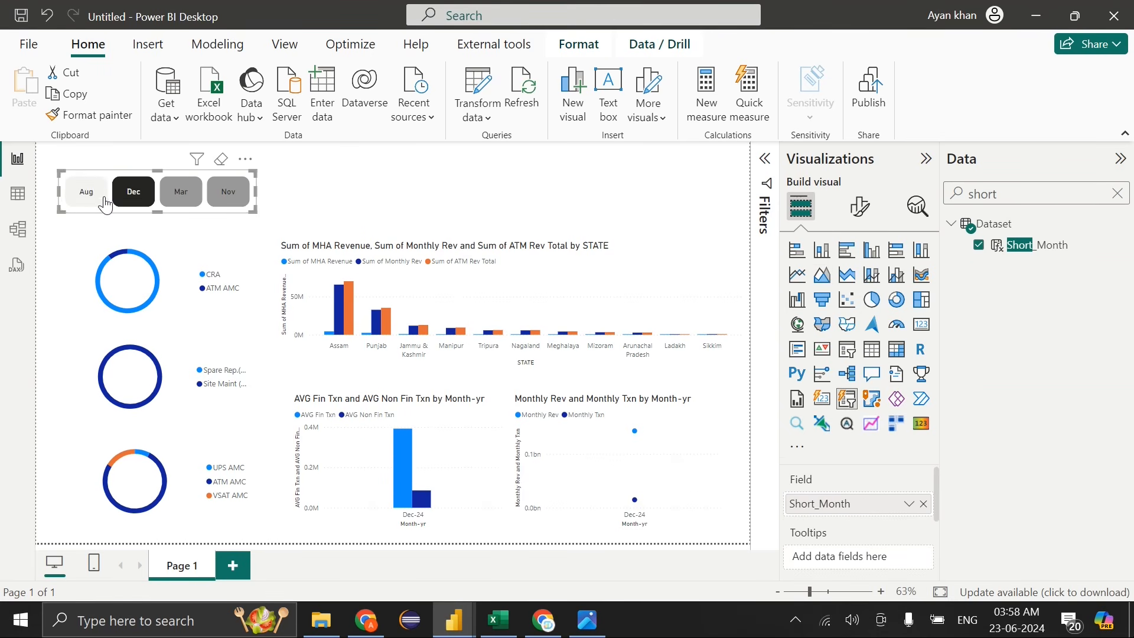
{"action": "left_click", "coordinate": [142, 205]}
{"action": "left_click", "coordinate": [88, 199]}
{"action": "left_click", "coordinate": [89, 200]}
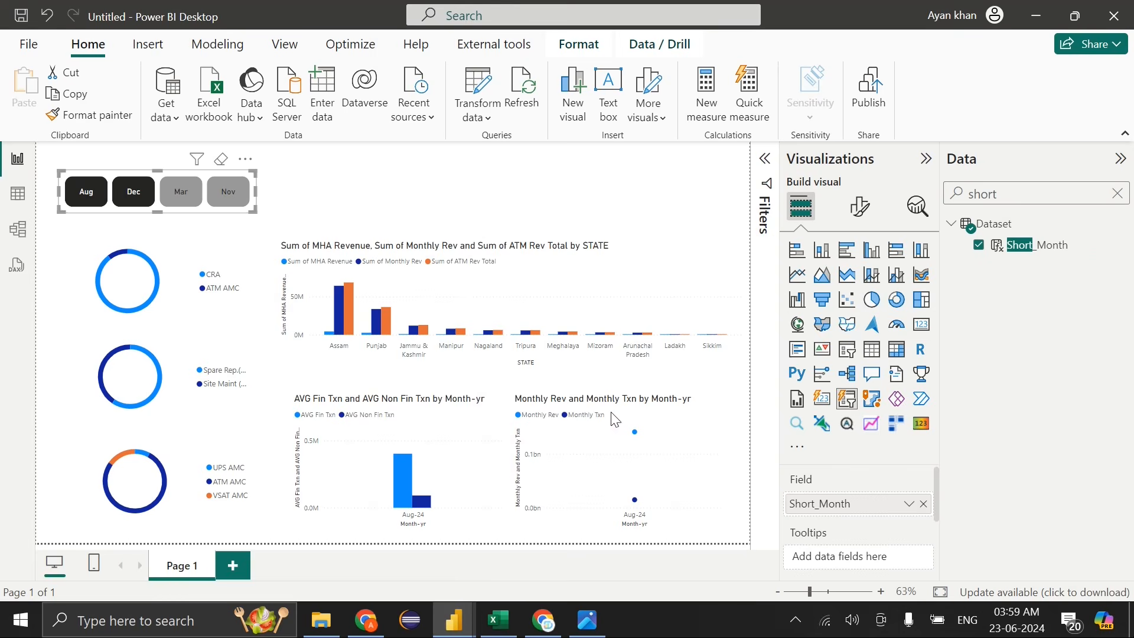
{"action": "left_click", "coordinate": [220, 158]}
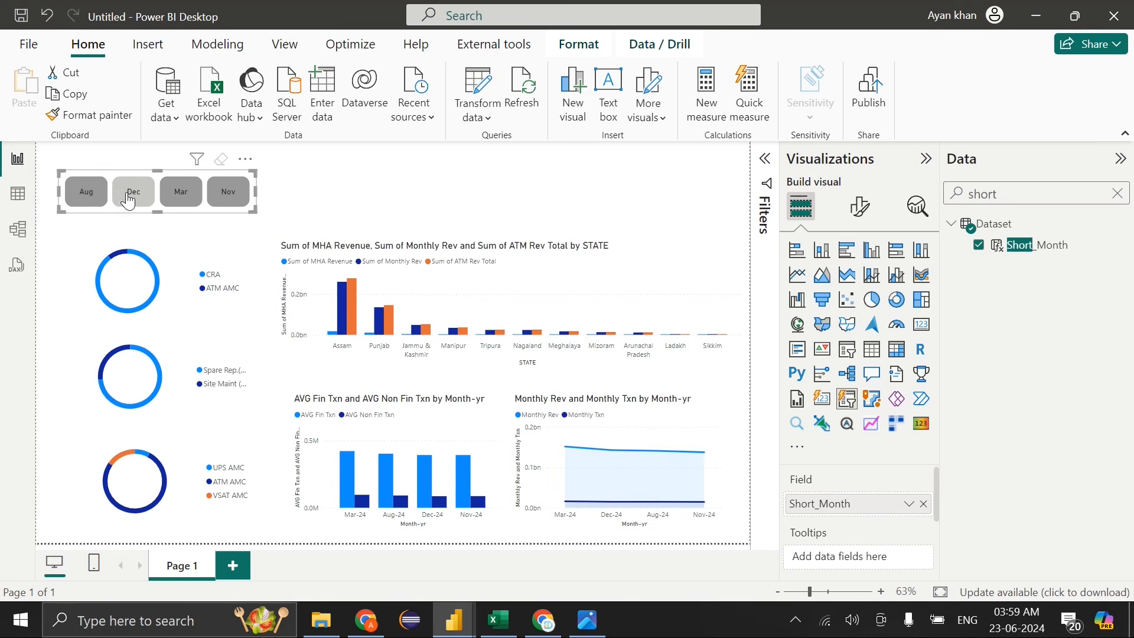
{"action": "left_click", "coordinate": [88, 203]}
{"action": "left_click_drag", "start_coordinate": [281, 161], "coordinate": [36, 549]}
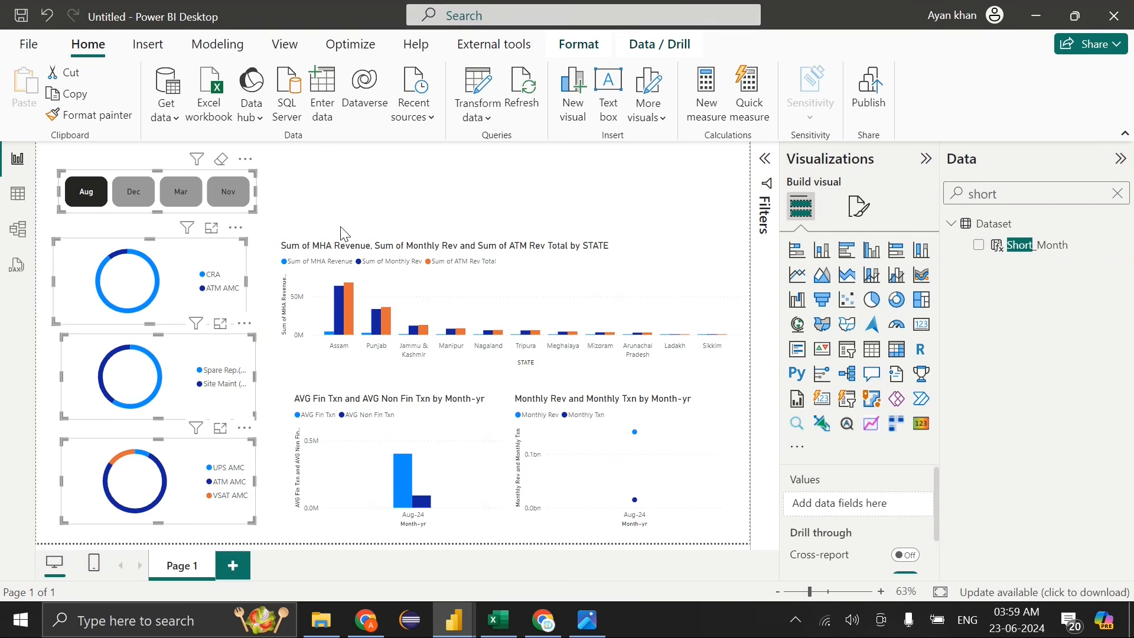
{"action": "left_click_drag", "start_coordinate": [272, 212], "coordinate": [615, 463]}
{"action": "left_click_drag", "start_coordinate": [281, 160], "coordinate": [37, 549]}
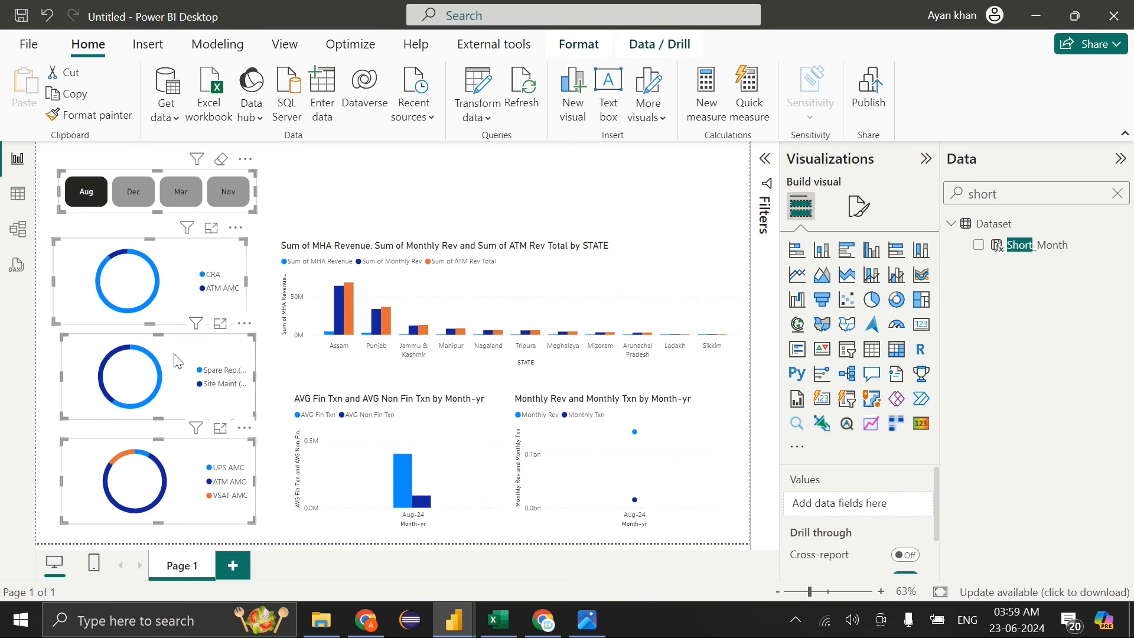
Edit the month slicer's interactions so it does not filter the state revenue, average transaction and monthly revenue charts
{"action": "left_click", "coordinate": [184, 175]}
{"action": "left_click", "coordinate": [193, 173]}
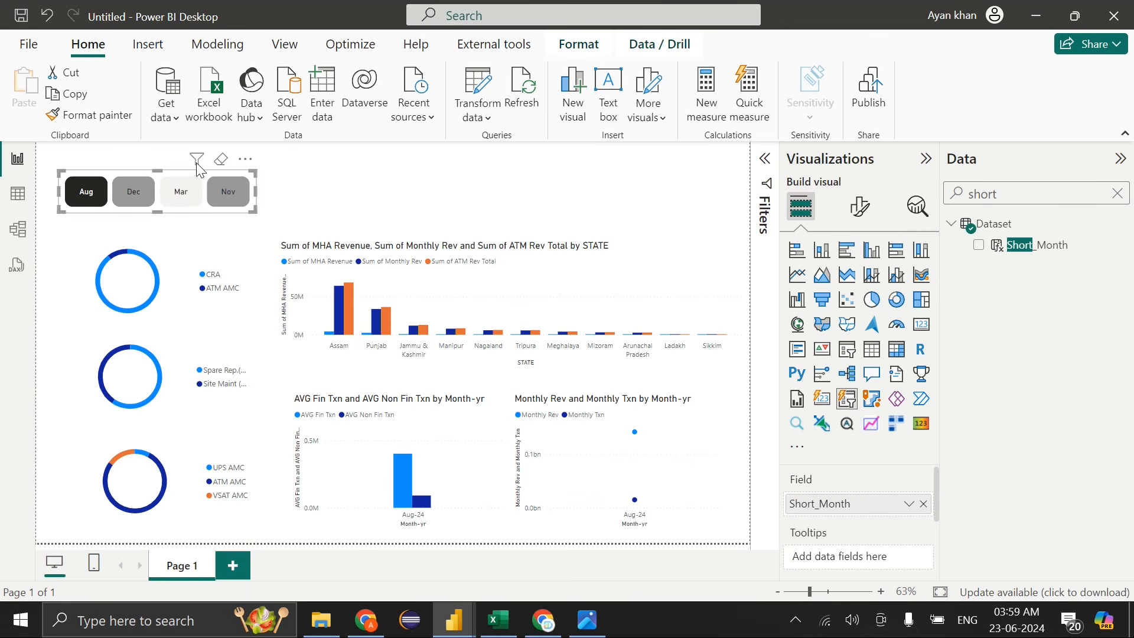
{"action": "left_click", "coordinate": [563, 52]}
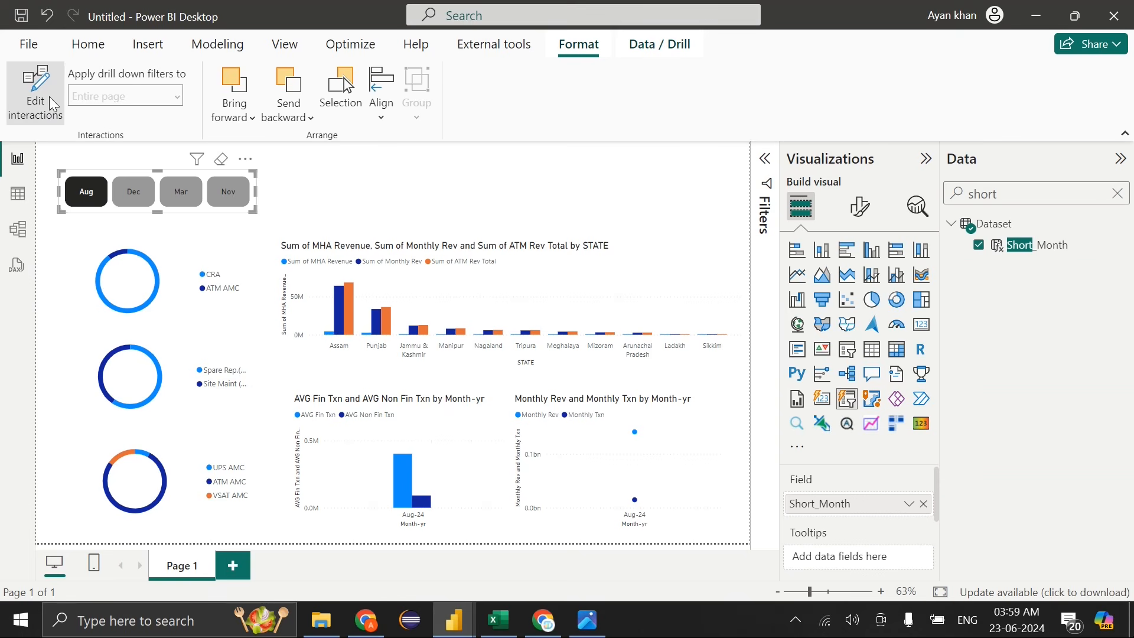
{"action": "left_click", "coordinate": [48, 94]}
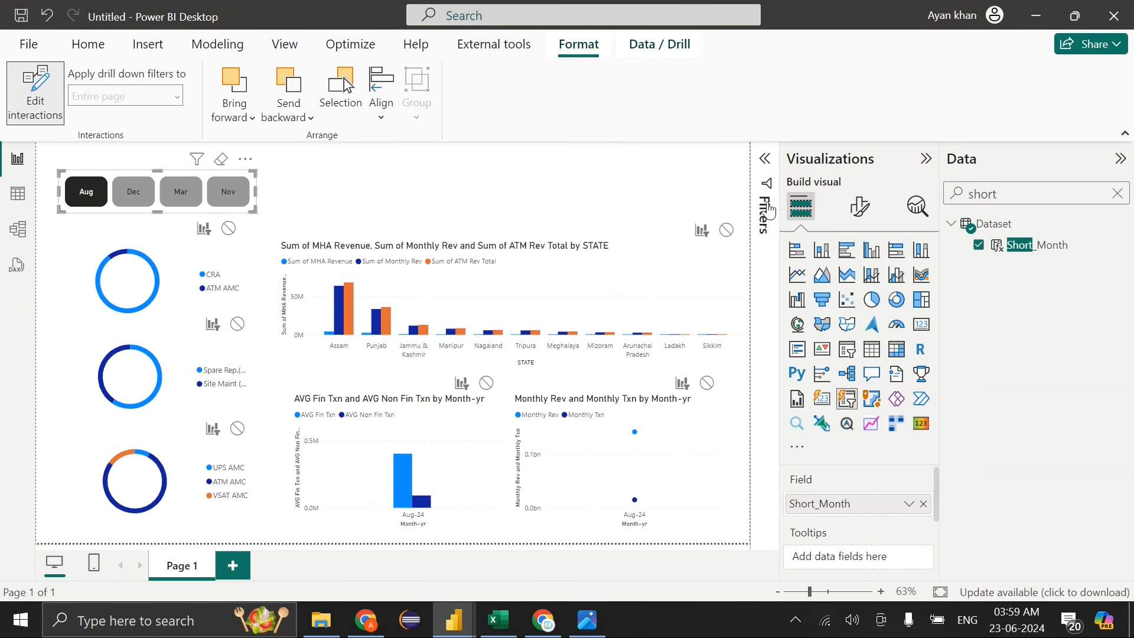
{"action": "left_click", "coordinate": [726, 231]}
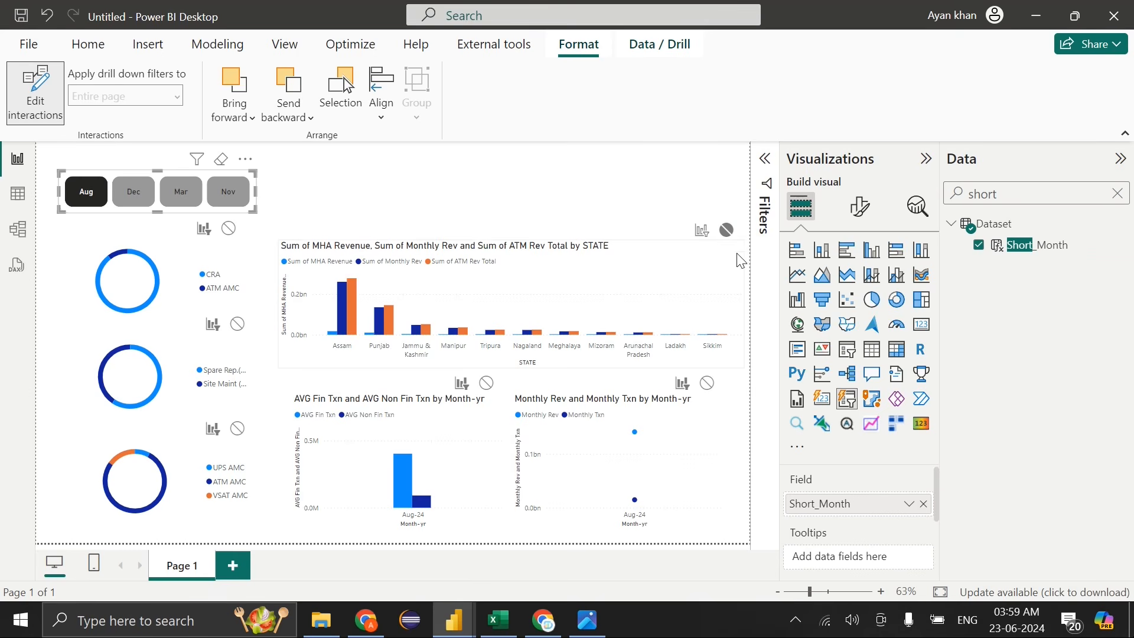
{"action": "left_click", "coordinate": [707, 383]}
{"action": "left_click", "coordinate": [486, 382]}
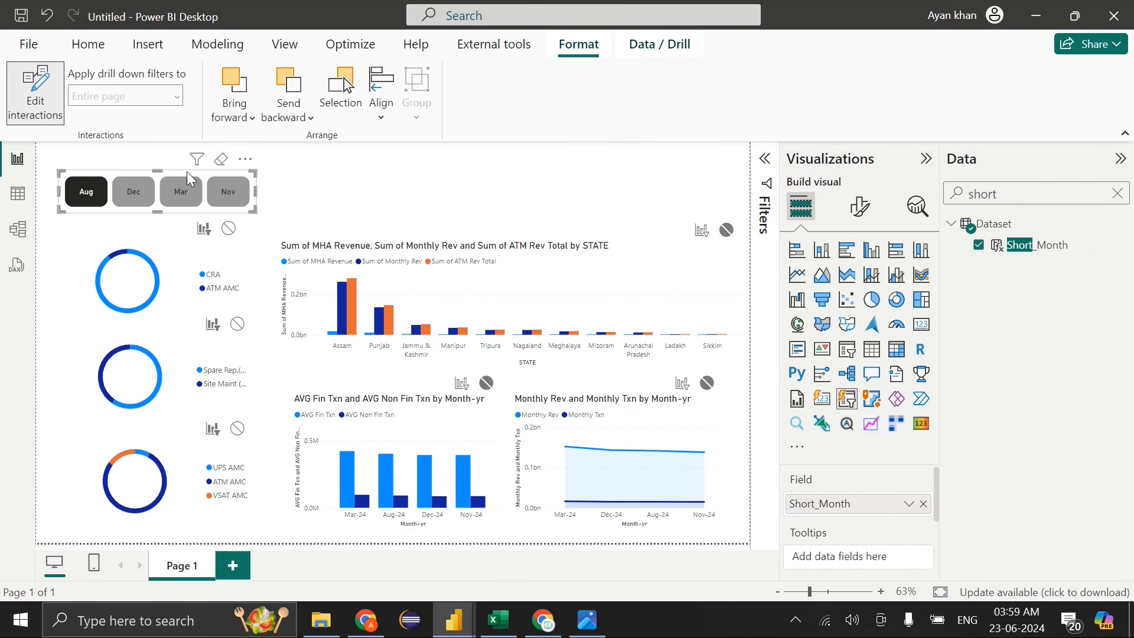
{"action": "left_click", "coordinate": [21, 95]}
Test the slicer's effect on the donut charts by filtering to Dec, Mar, Dec, Aug and Mar in turn
{"action": "left_click", "coordinate": [133, 191]}
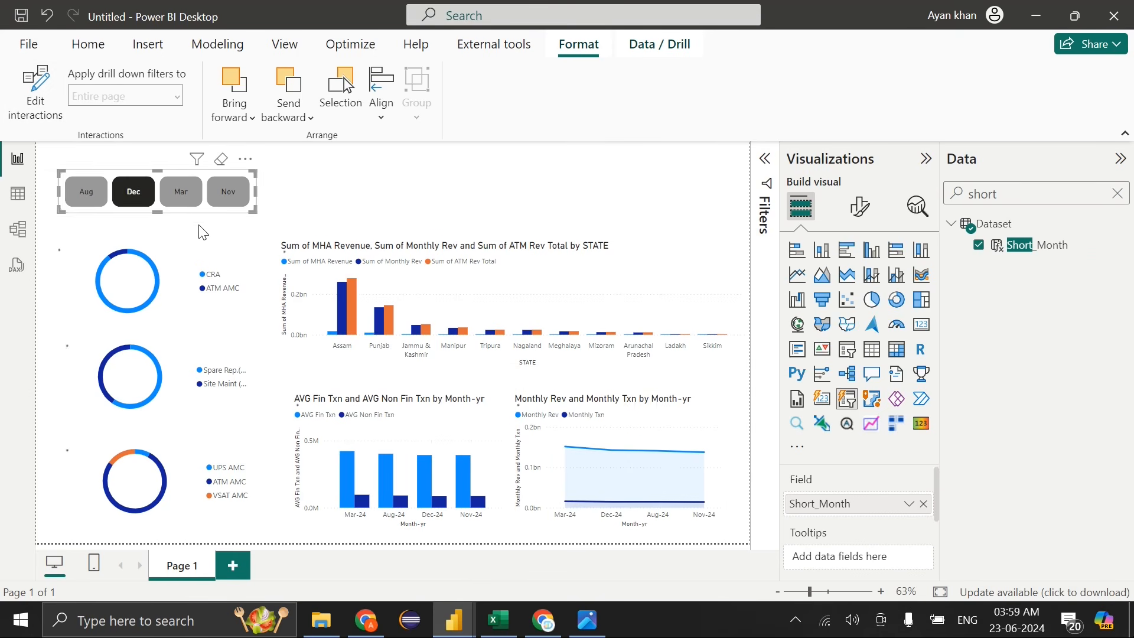
{"action": "left_click", "coordinate": [181, 191]}
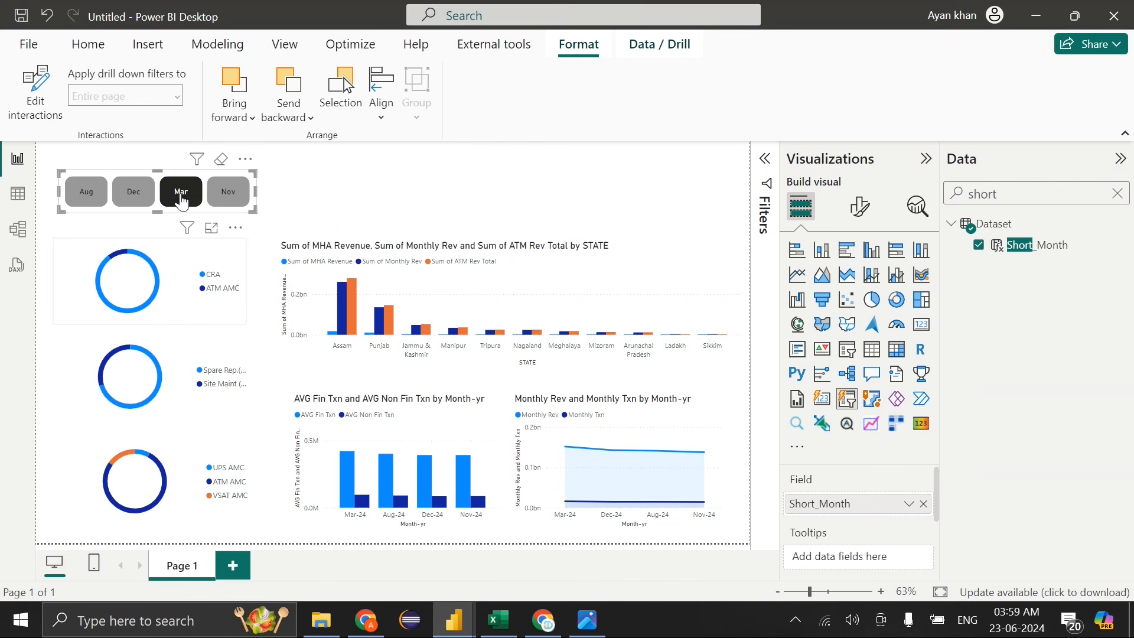
{"action": "left_click_drag", "start_coordinate": [283, 155], "coordinate": [37, 549]}
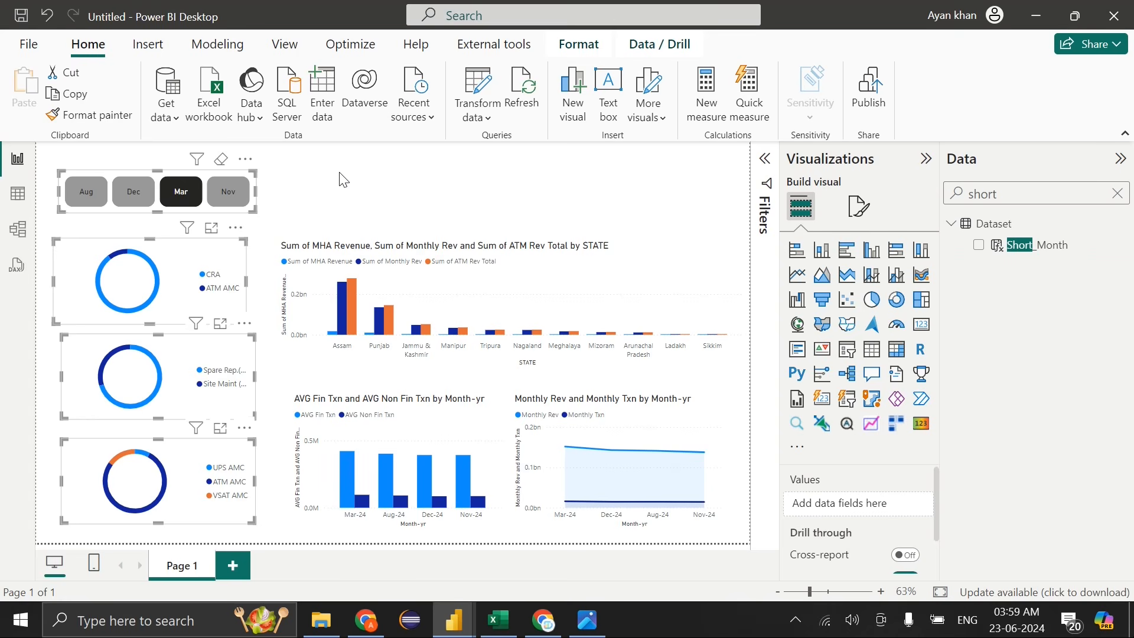
{"action": "left_click_drag", "start_coordinate": [309, 158], "coordinate": [37, 549]}
{"action": "left_click", "coordinate": [281, 195]}
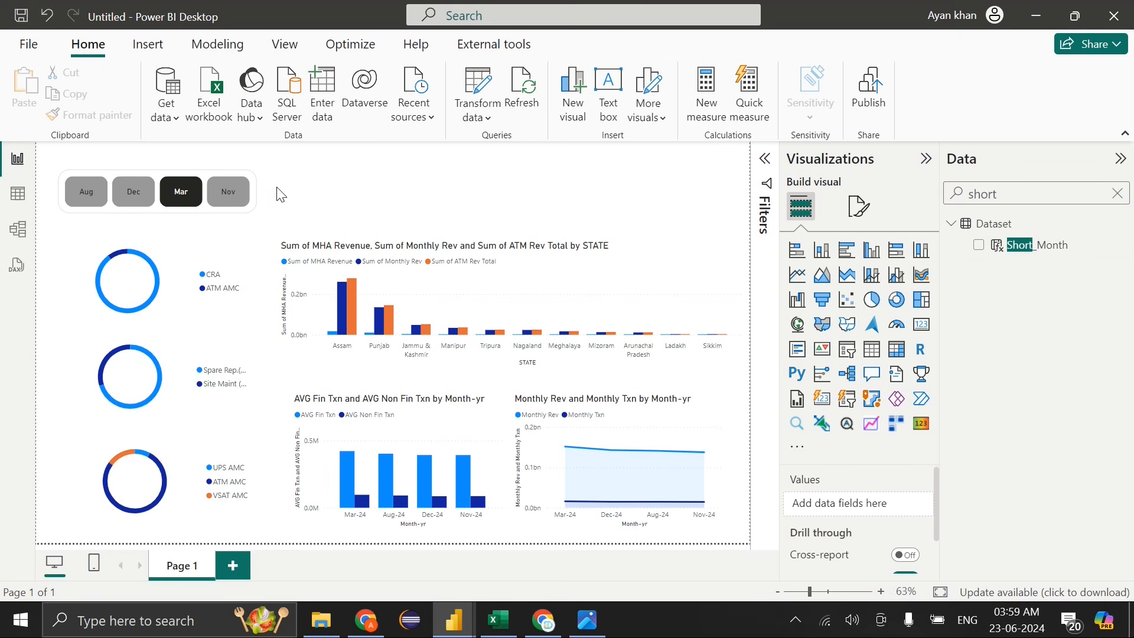
{"action": "left_click", "coordinate": [135, 195]}
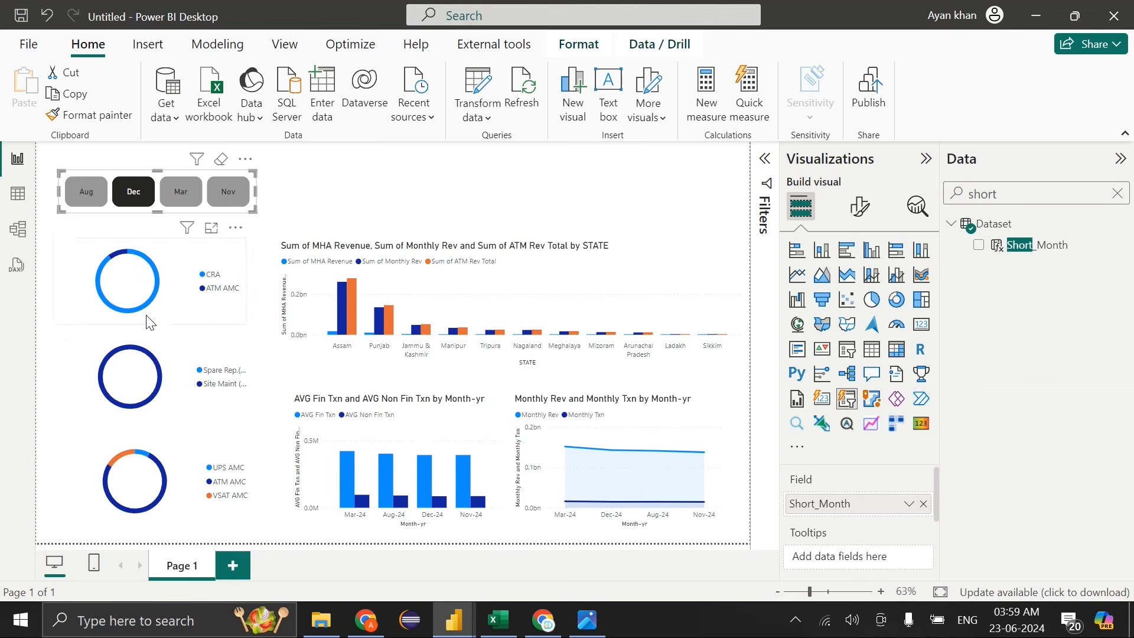
{"action": "left_click", "coordinate": [87, 200]}
{"action": "left_click", "coordinate": [183, 197]}
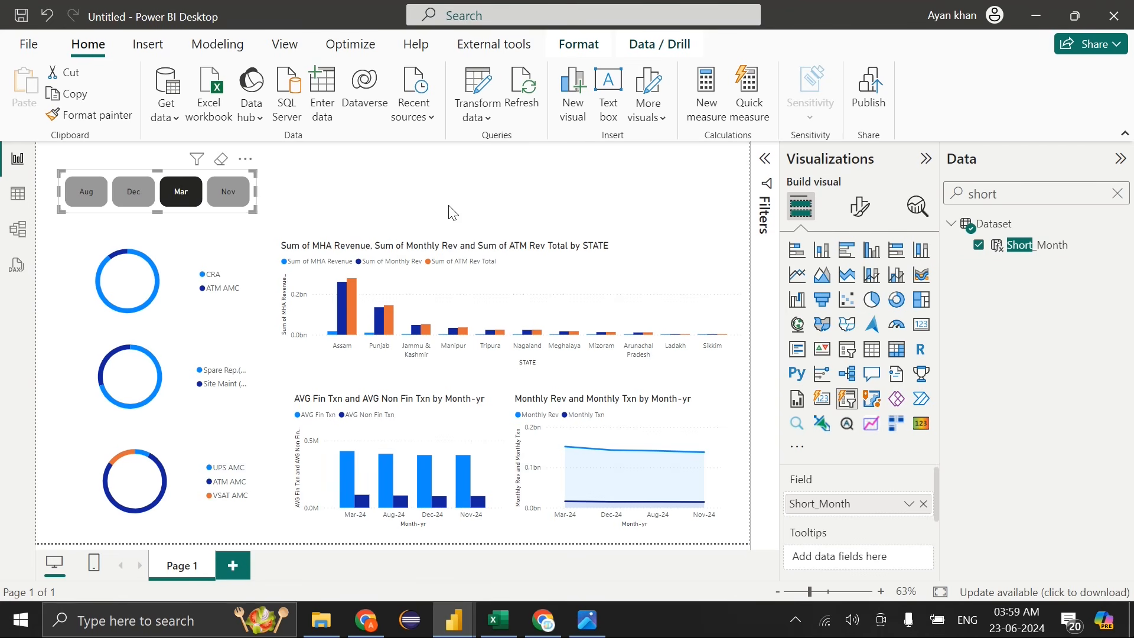
{"action": "left_click", "coordinate": [343, 224]}
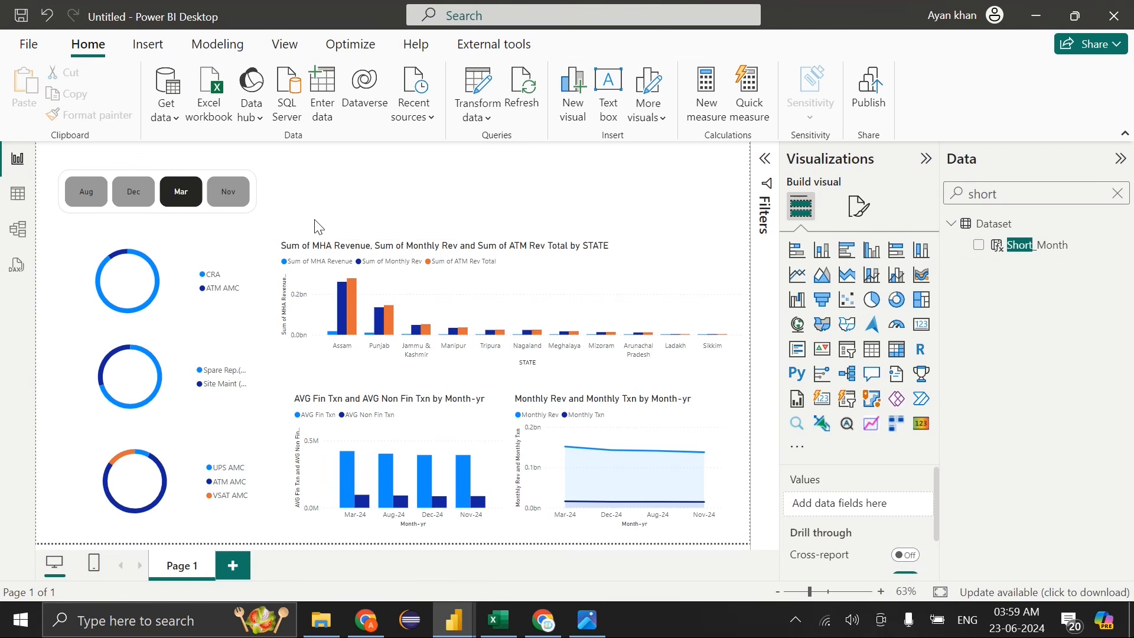
Review the title settings of the state revenue chart, and deselect the chart
{"action": "left_click", "coordinate": [424, 258]}
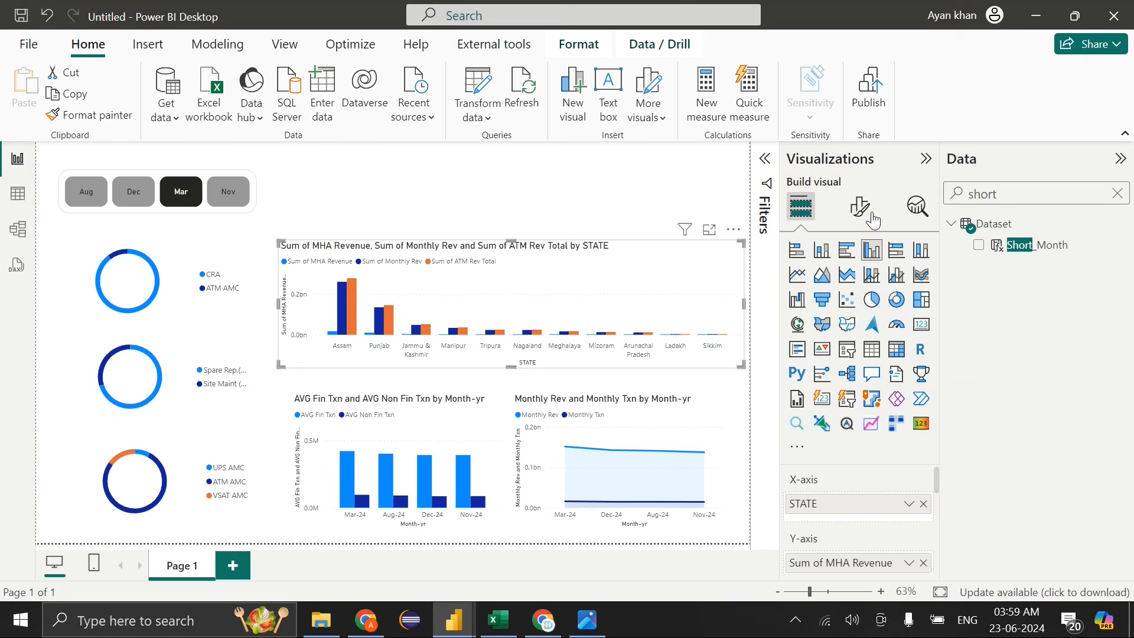
{"action": "left_click", "coordinate": [860, 206]}
{"action": "left_click", "coordinate": [860, 286]}
{"action": "left_click", "coordinate": [795, 363]}
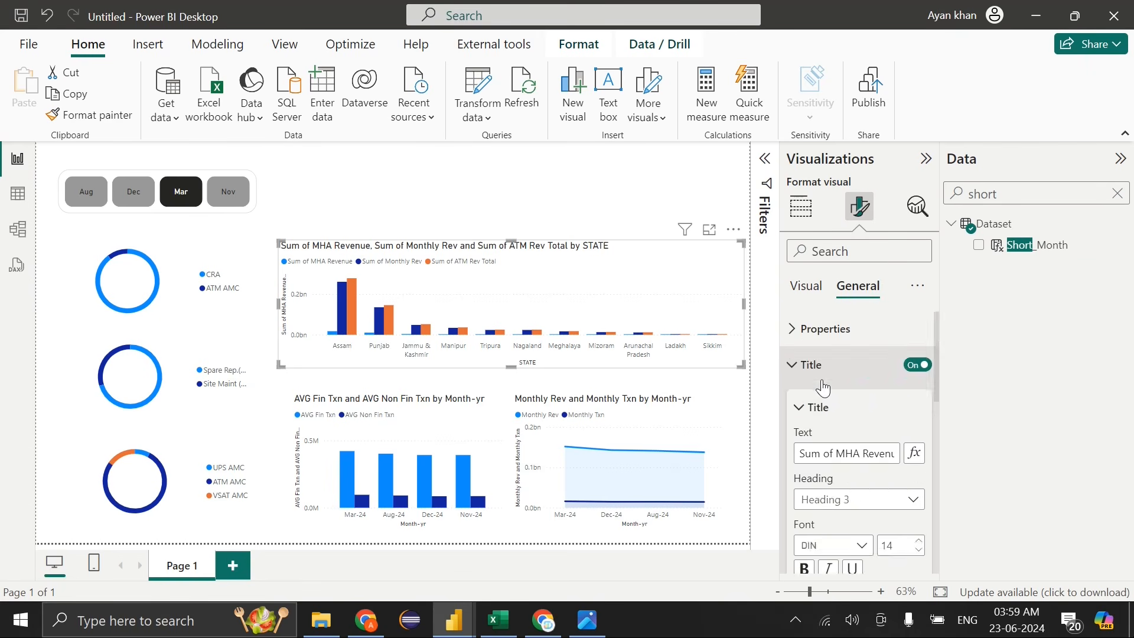
{"action": "scroll", "coordinate": [815, 378], "scroll_direction": "down", "scroll_amount": 3}
{"action": "scroll", "coordinate": [813, 368], "scroll_direction": "up", "scroll_amount": 3}
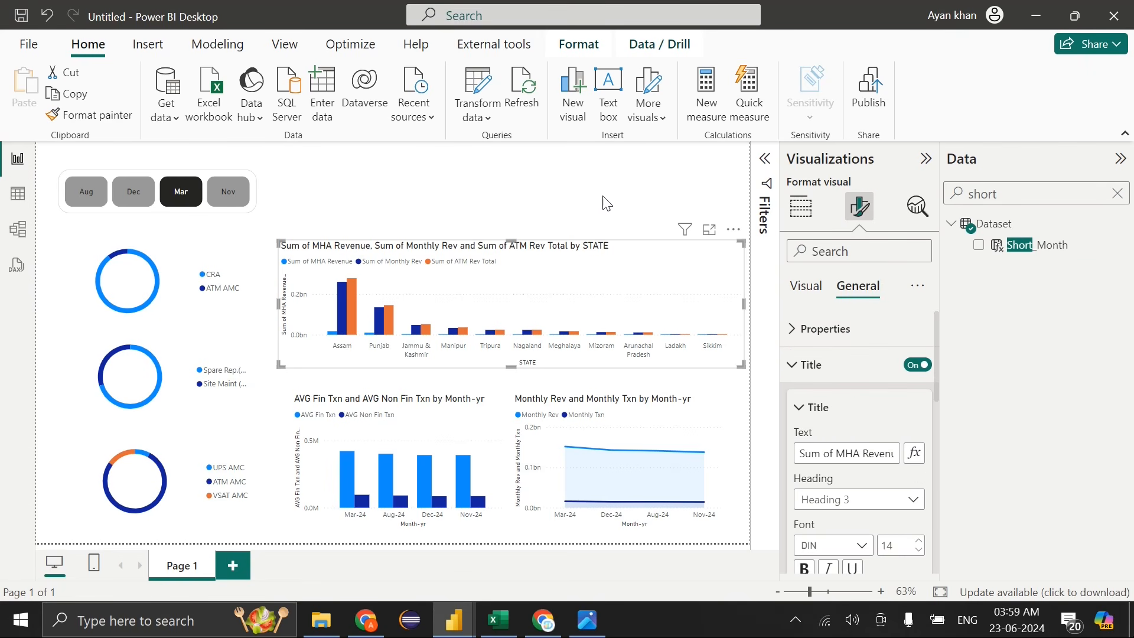
{"action": "left_click", "coordinate": [607, 202]}
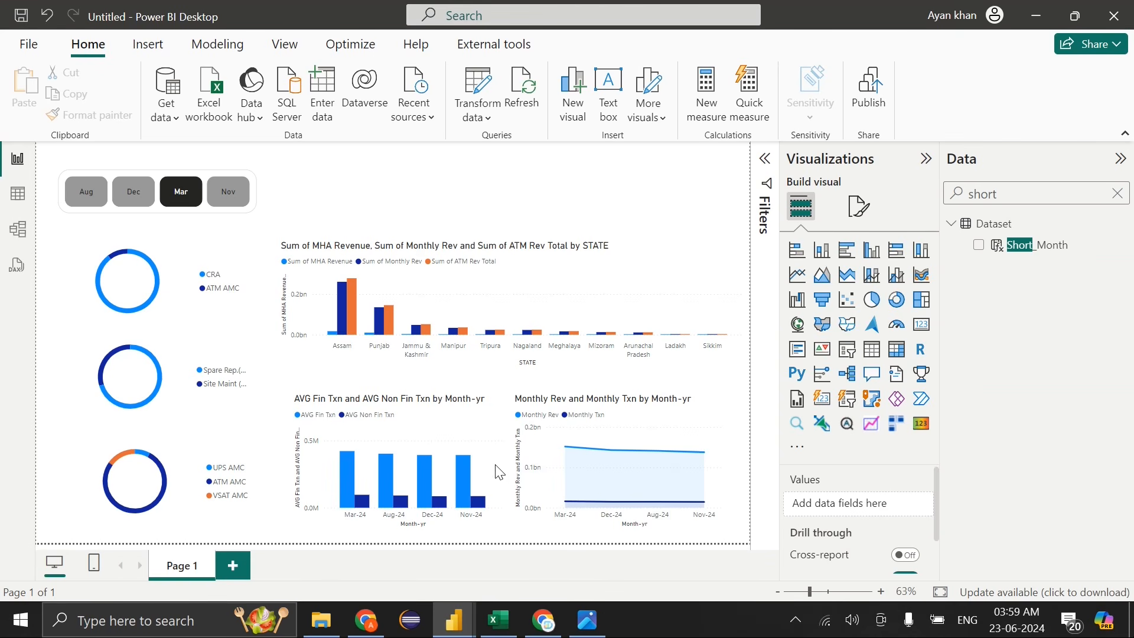
Add two new report pages, and rename the first page as Overview
{"action": "mouse_move", "coordinate": [455, 632]}
{"action": "double_click", "coordinate": [236, 567]}
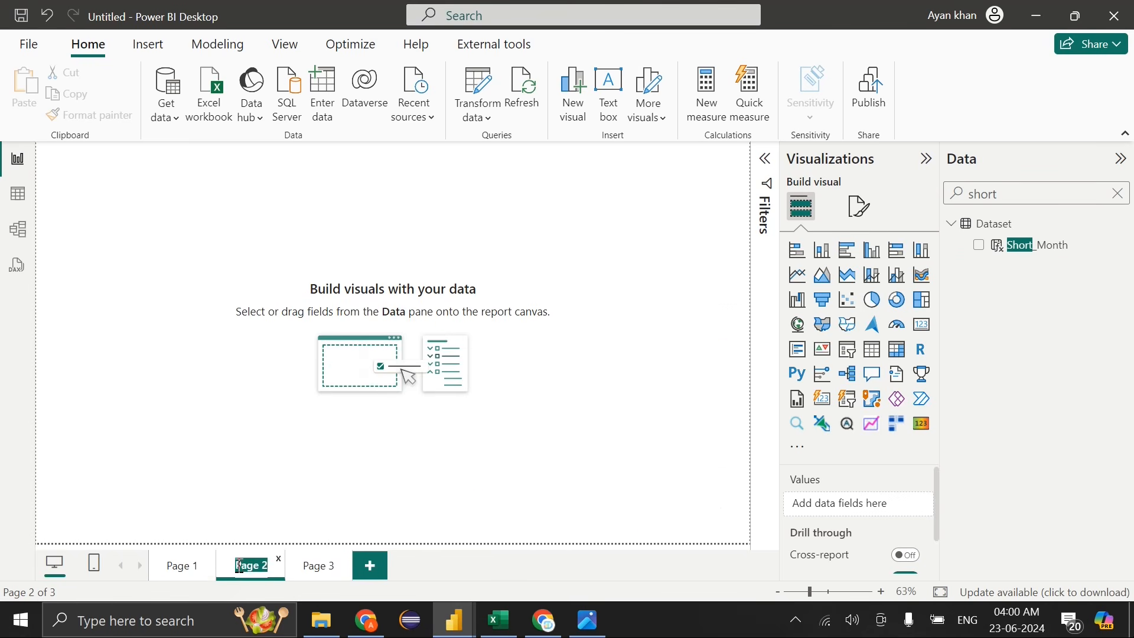
{"action": "left_click", "coordinate": [196, 568]}
{"action": "double_click", "coordinate": [189, 566]}
{"action": "type", "text": "Inf"}
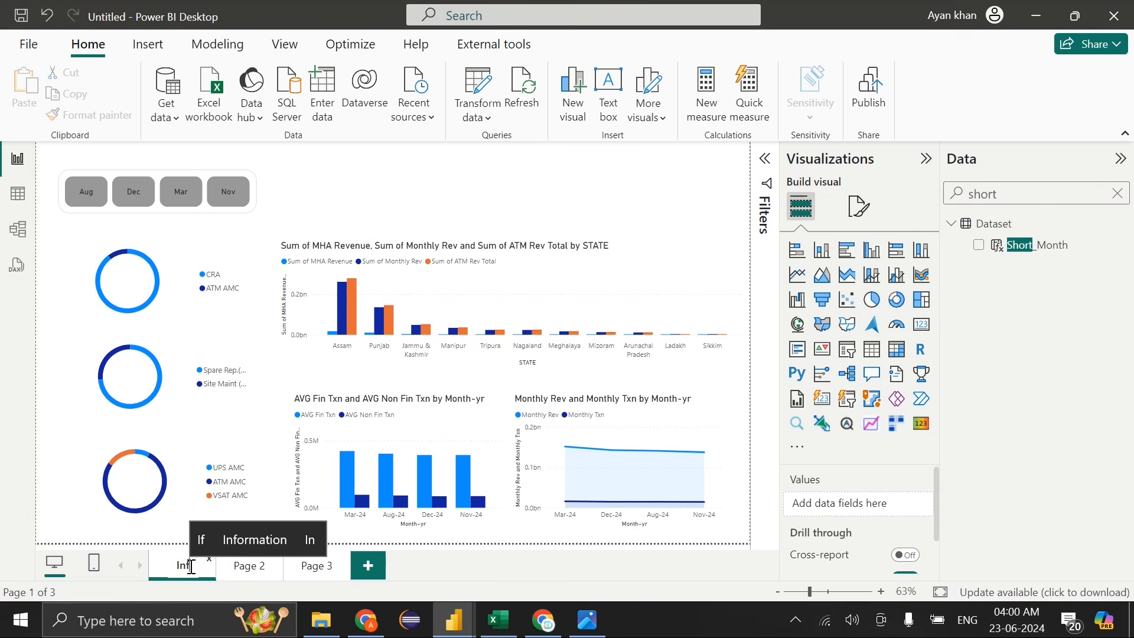
{"action": "key", "text": "BackSpace"}
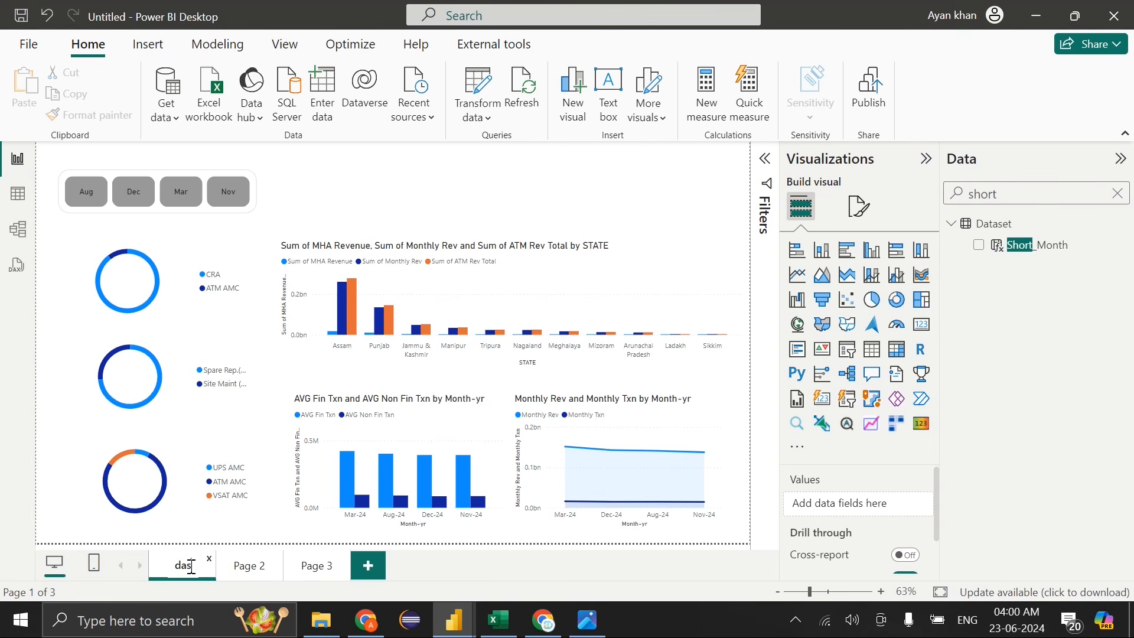
{"action": "key", "text": "BackSpace"}
{"action": "type", "text": "Overv"}
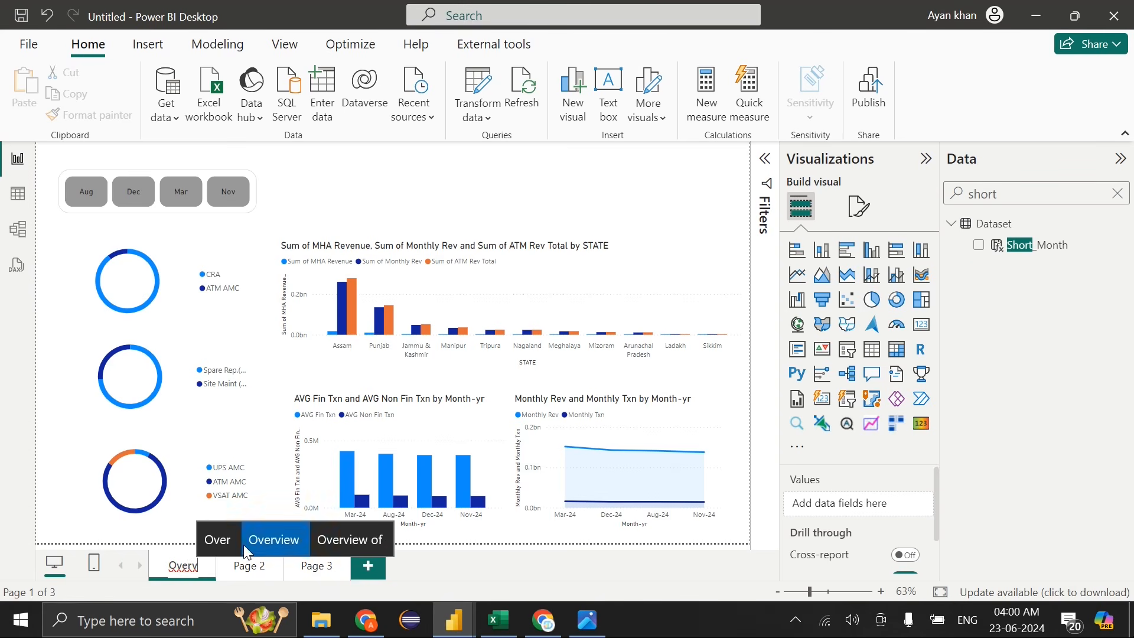
{"action": "left_click", "coordinate": [247, 551]}
Move Page 2 ahead of Overview and rename it as Home, and rename Page 3 as Detail
{"action": "left_click_drag", "start_coordinate": [248, 565], "coordinate": [189, 569]}
{"action": "double_click", "coordinate": [189, 569]}
{"action": "type", "text": "Home"}
{"action": "double_click", "coordinate": [337, 573]}
{"action": "type", "text": "Detail"}
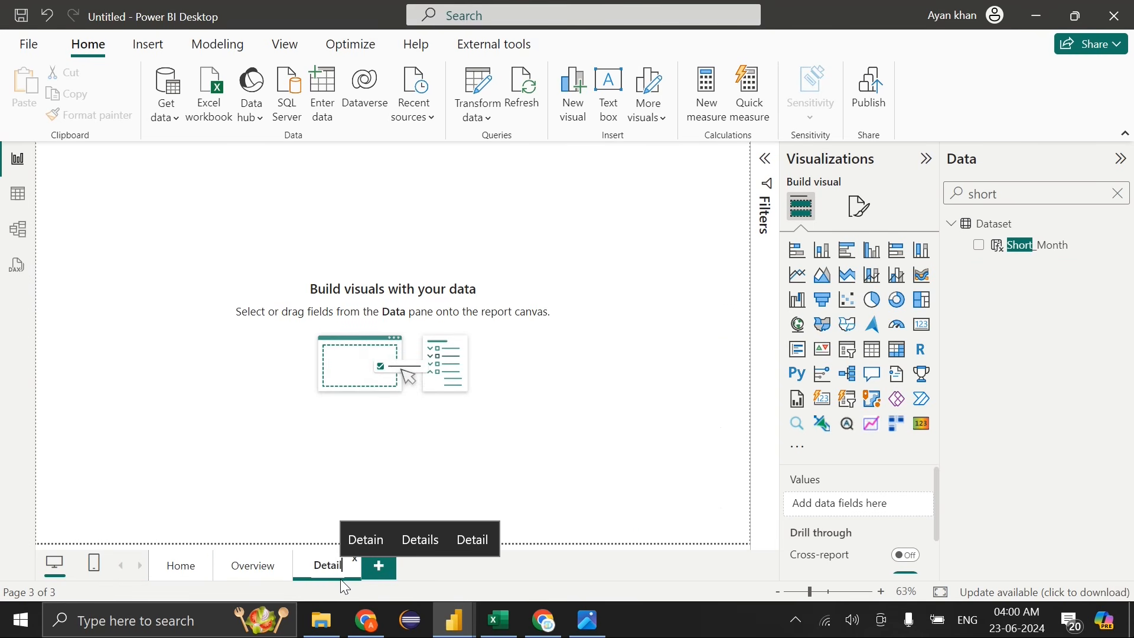
{"action": "key", "text": "Return"}
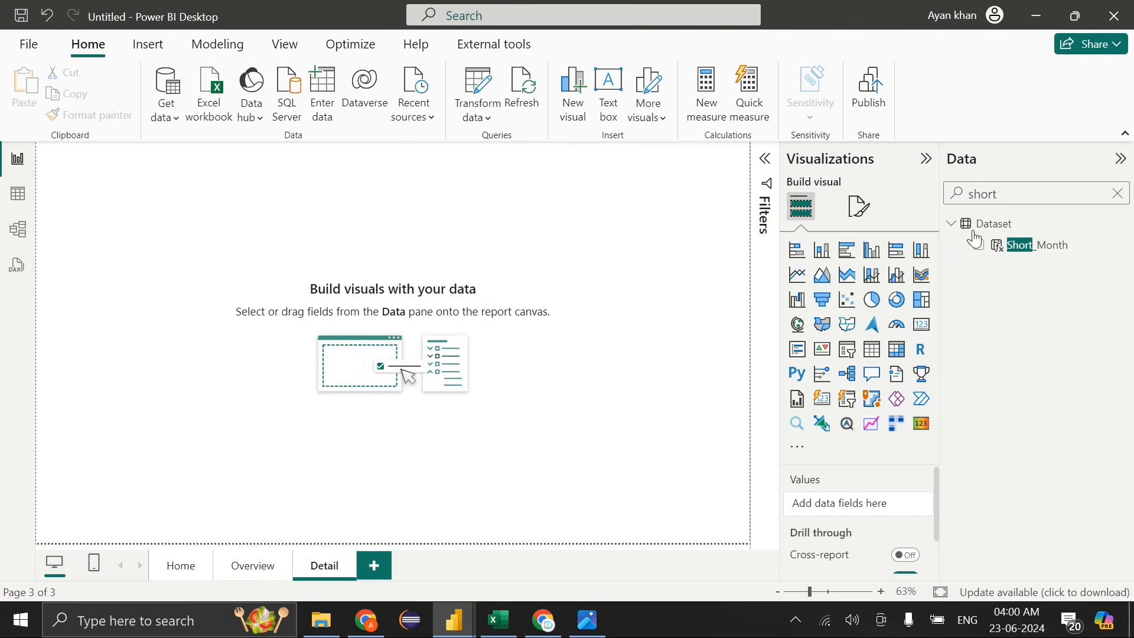
Search the dataset fields for "marg", and return to the Overview page
{"action": "left_click", "coordinate": [1120, 194]}
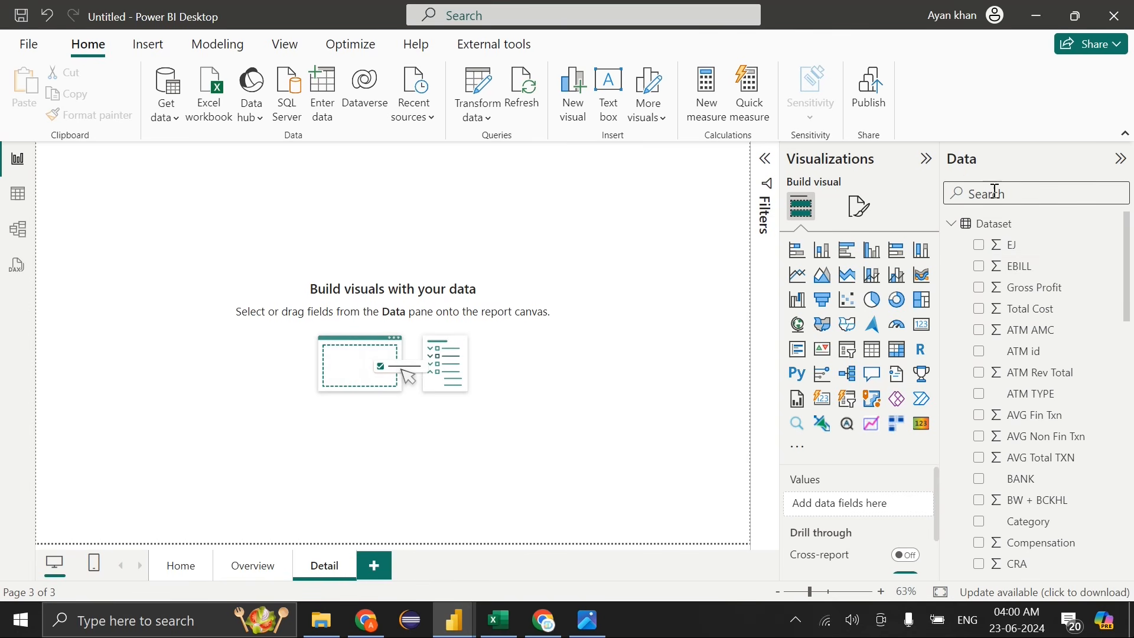
{"action": "type", "text": "marg"}
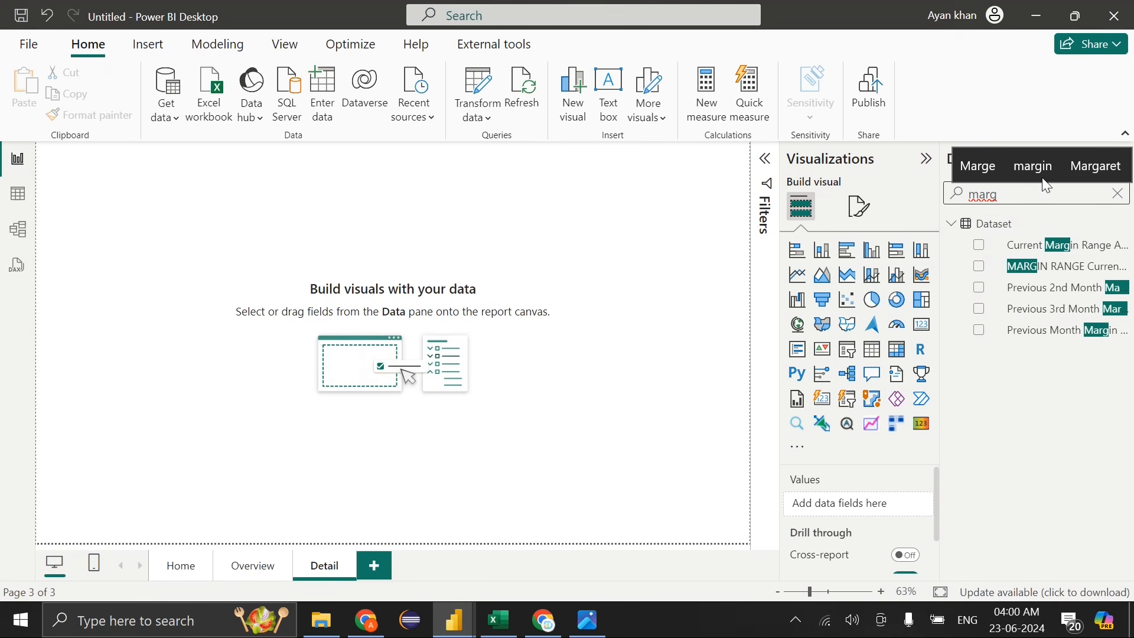
{"action": "left_click", "coordinate": [254, 567]}
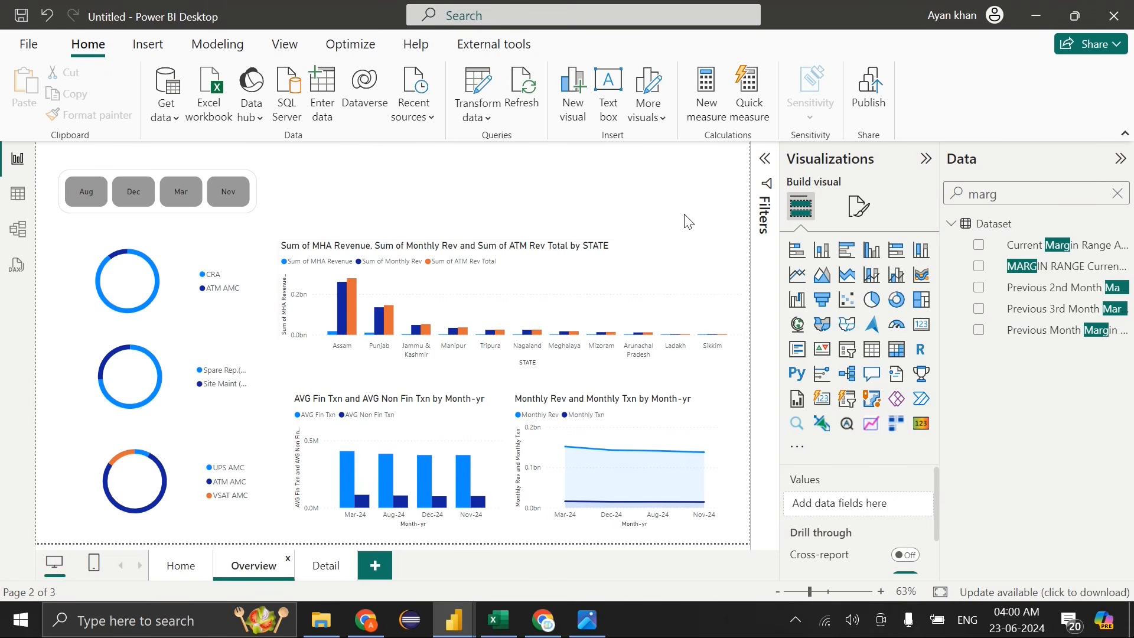
{"action": "mouse_move", "coordinate": [742, 285]}
{"action": "left_mouse_down"}
{"action": "mouse_move", "coordinate": [39, 546]}
{"action": "mouse_move", "coordinate": [17, 618]}
{"action": "left_mouse_up"}
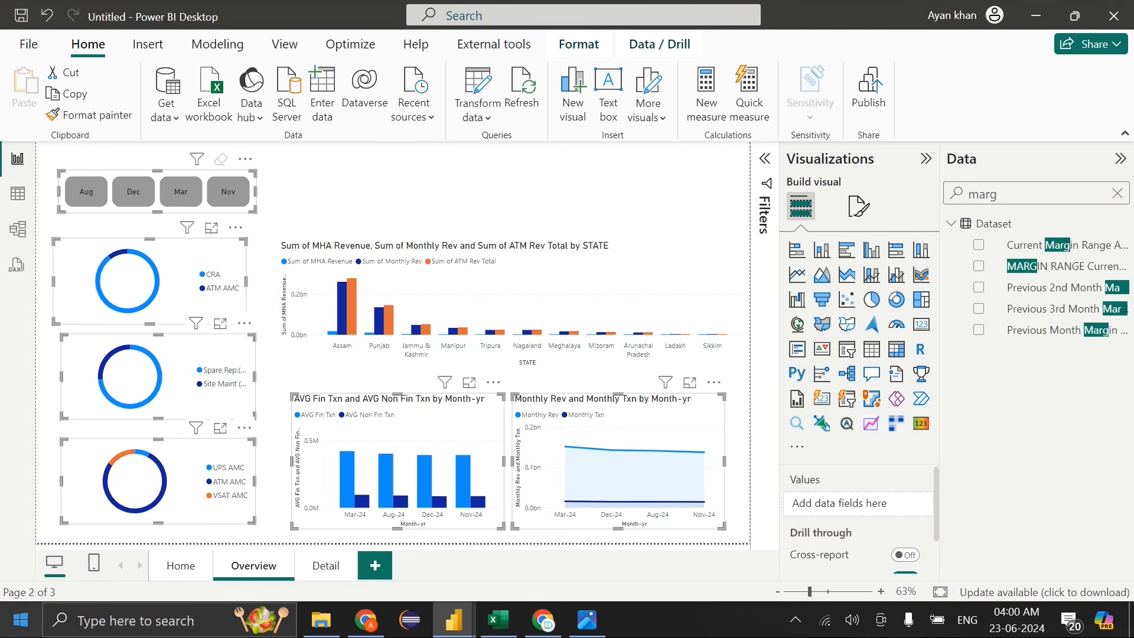
{"action": "left_click", "coordinate": [373, 171]}
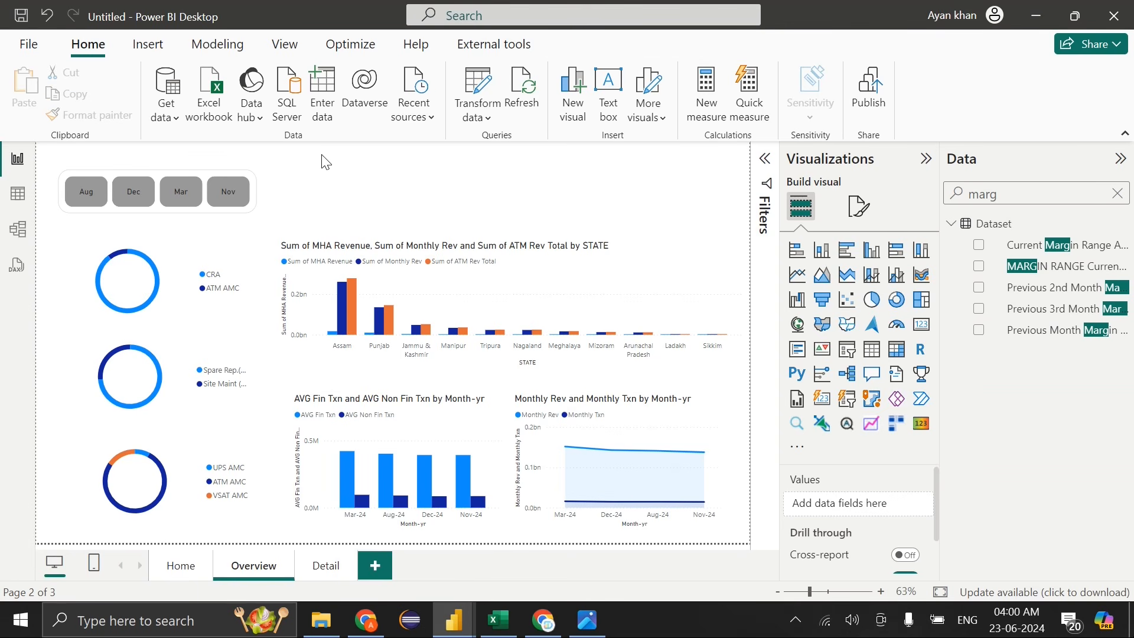
{"action": "left_click_drag", "start_coordinate": [319, 152], "coordinate": [42, 549]}
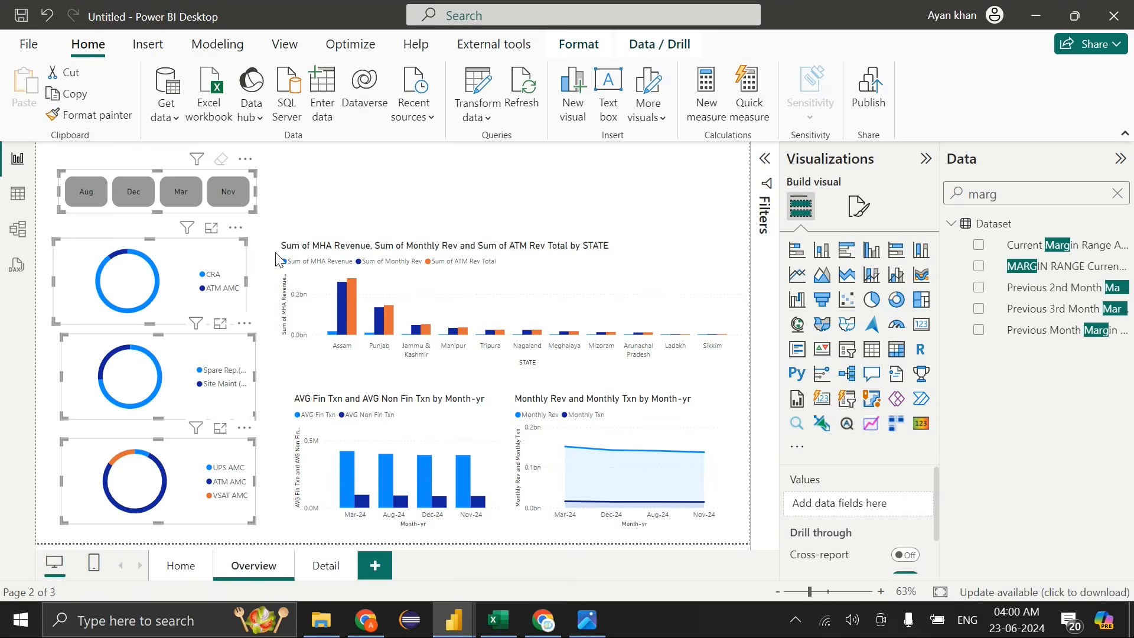
{"action": "left_click", "coordinate": [361, 159]}
Switch to the ATM Dashboard report window to view its finished Dashboard page
{"action": "mouse_move", "coordinate": [454, 619]}
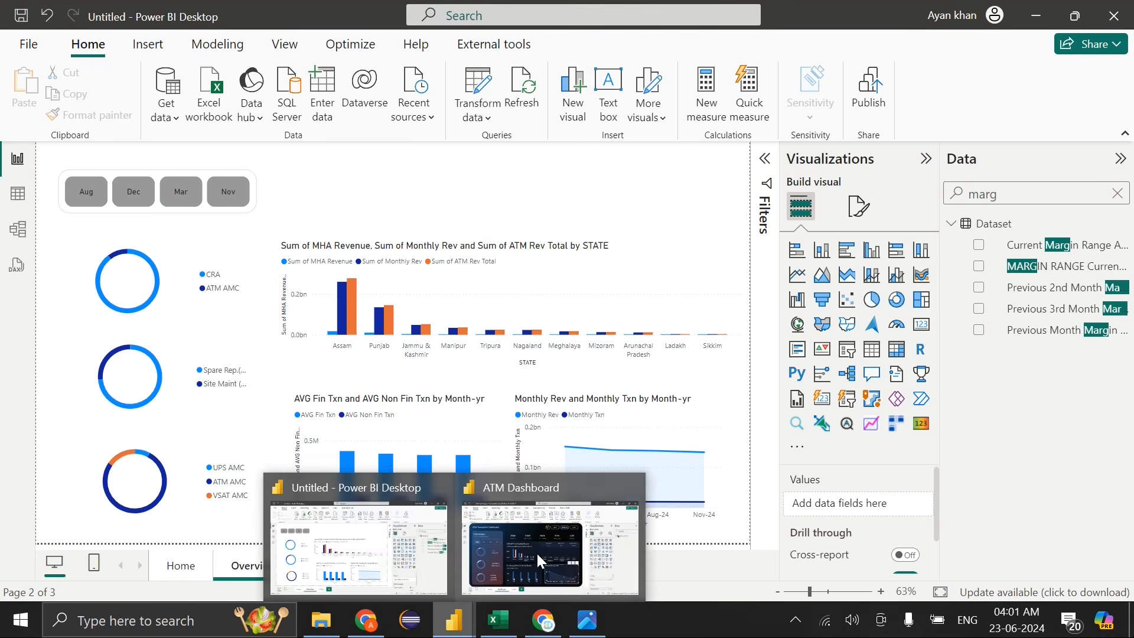
{"action": "left_click", "coordinate": [536, 551]}
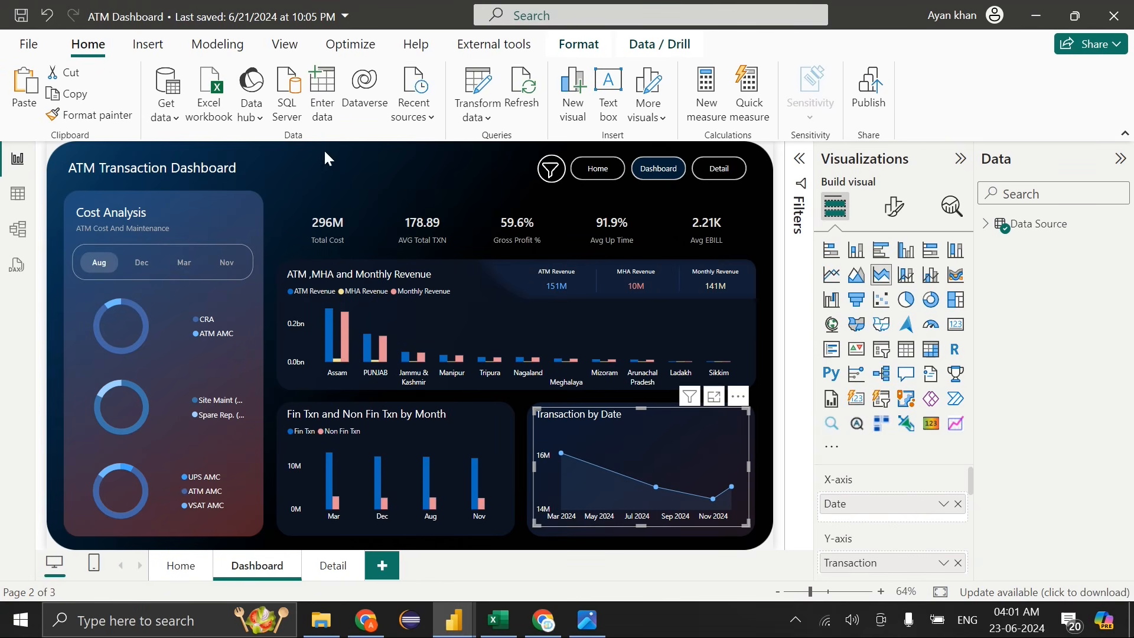
Examine the Cost Analysis panel and its visuals on the finished dashboard, and switch back to the ATM YT report in Power BI
{"action": "left_click", "coordinate": [229, 392]}
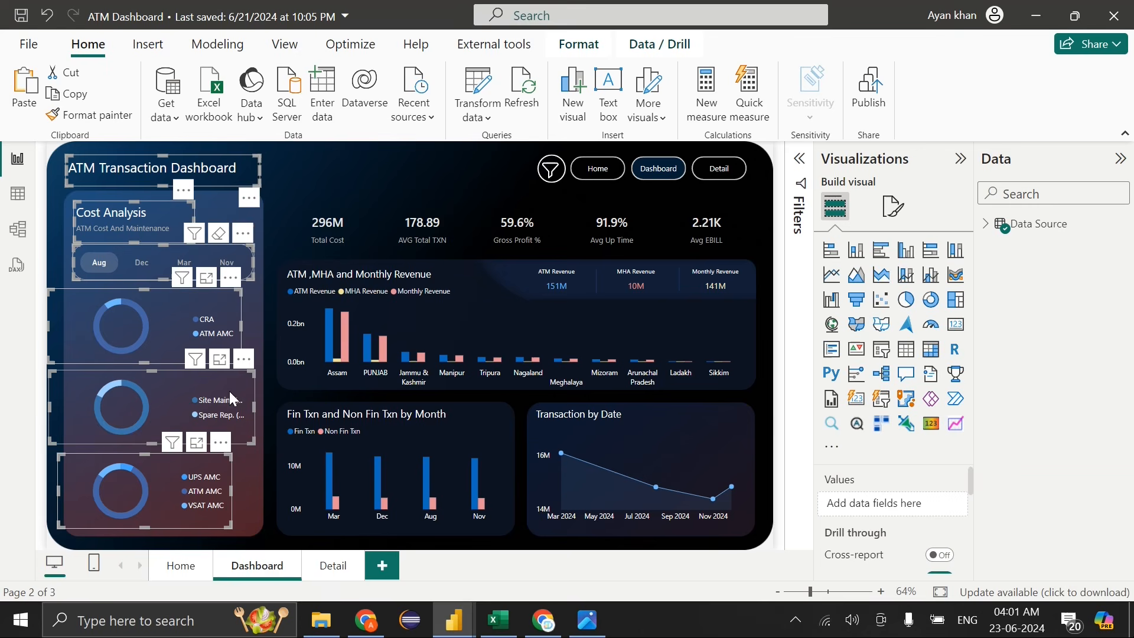
{"action": "left_click", "coordinate": [396, 182]}
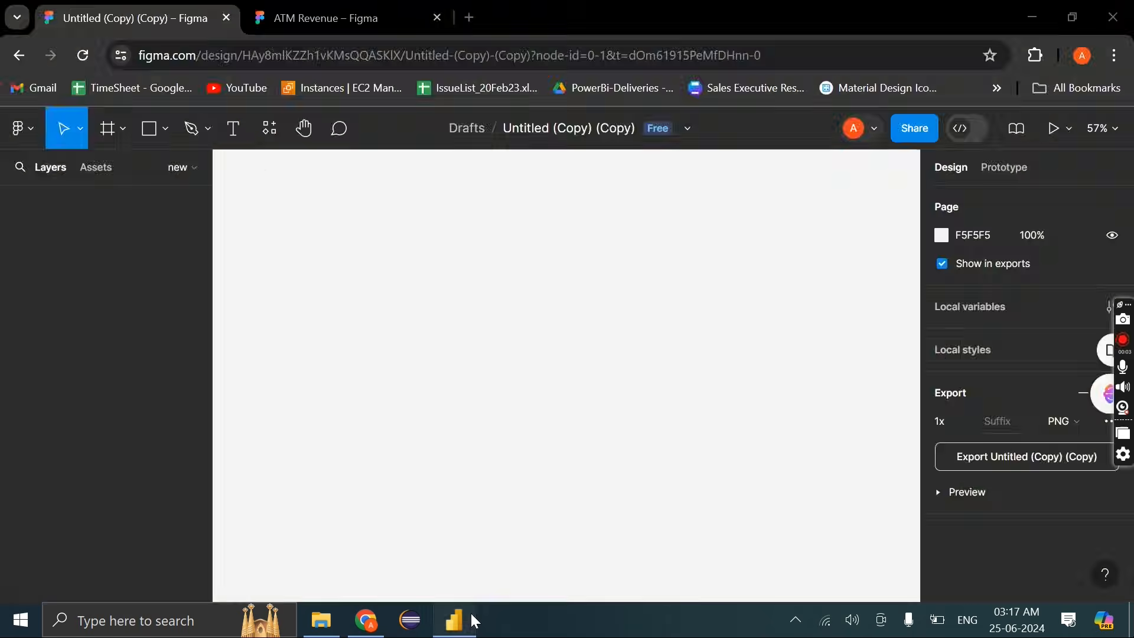
{"action": "left_click", "coordinate": [470, 614]}
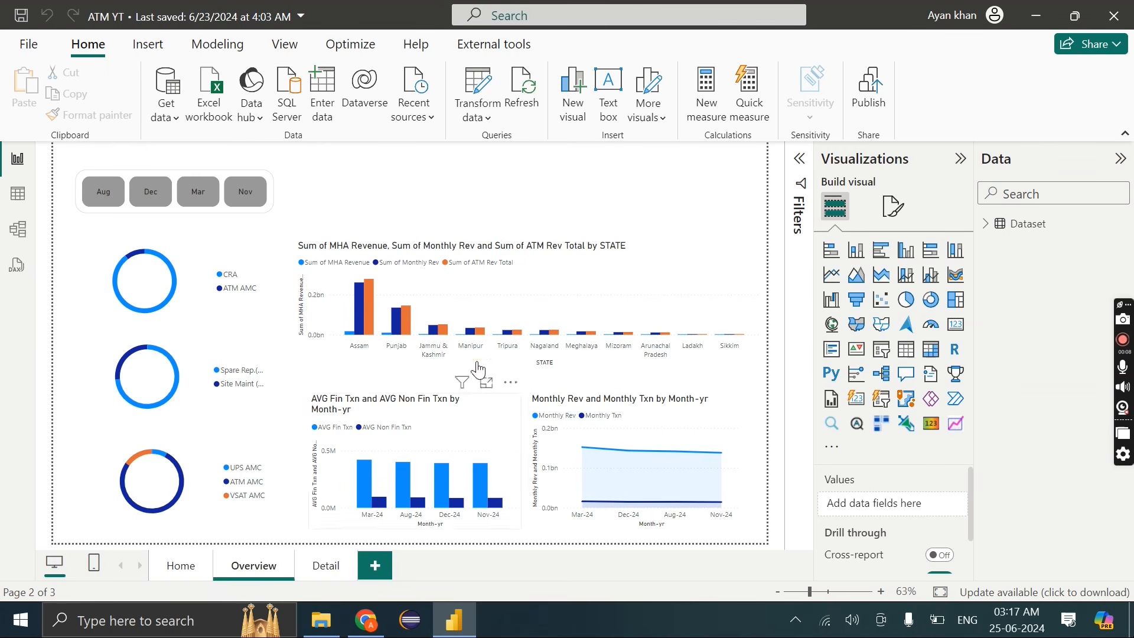
Insert a rounded rectangle on the Overview page and stretch it over the month slicer and the three cost donuts
{"action": "left_click", "coordinate": [148, 44]}
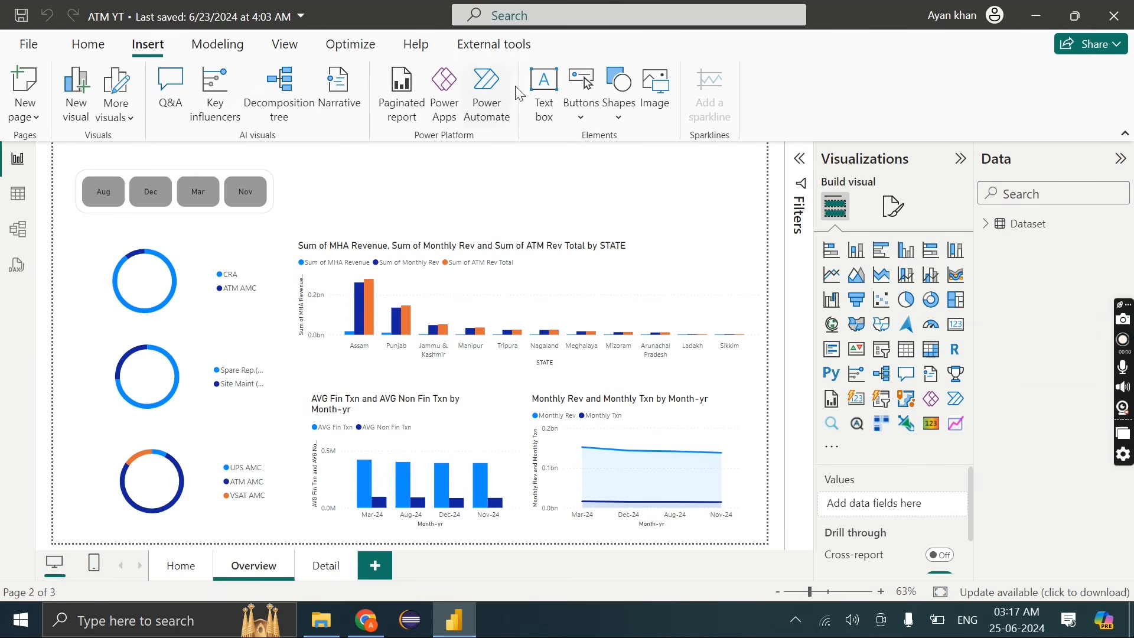
{"action": "left_click", "coordinate": [630, 118]}
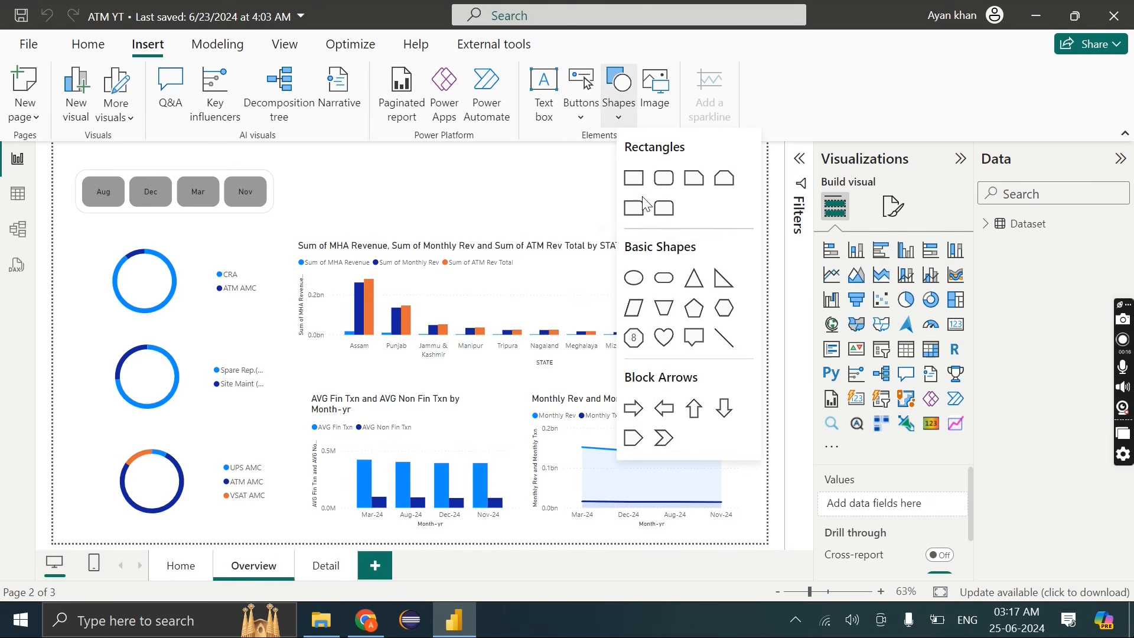
{"action": "left_click", "coordinate": [663, 178]}
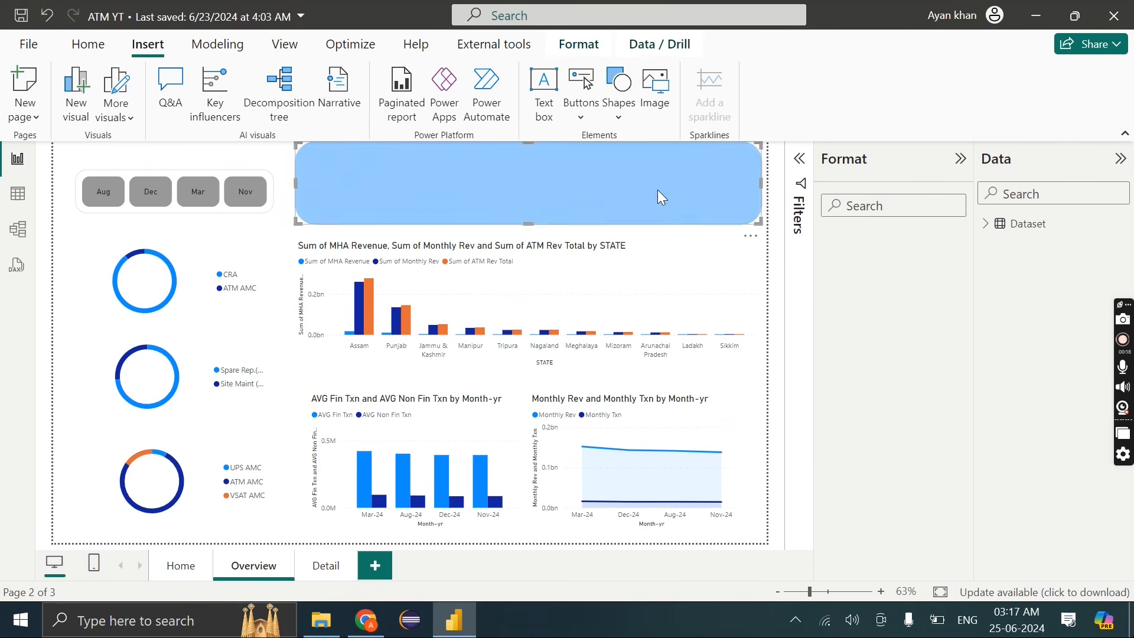
{"action": "left_click_drag", "start_coordinate": [534, 204], "coordinate": [384, 194]}
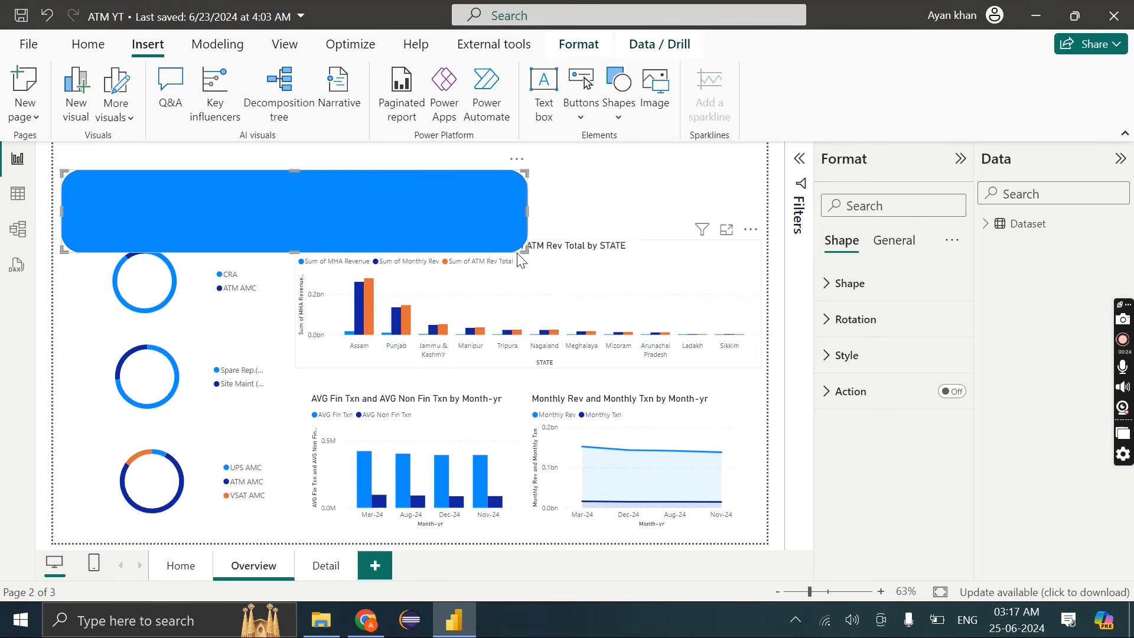
{"action": "left_click_drag", "start_coordinate": [519, 256], "coordinate": [270, 522]}
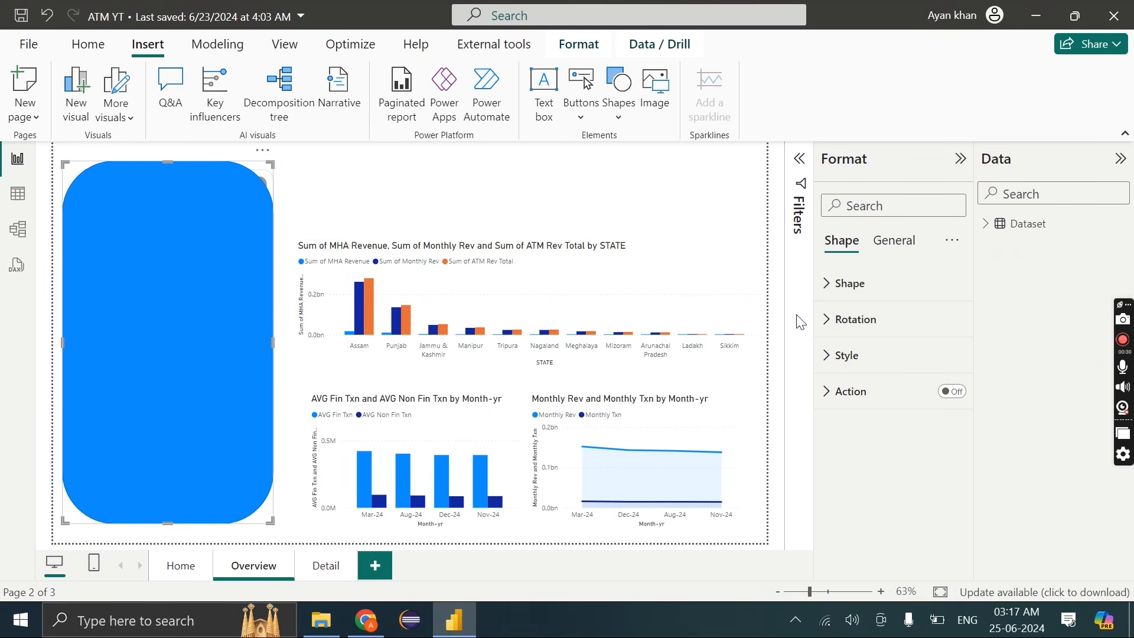
Set the rectangle's rounded corners to 9 % and its fill to Theme color 1, 60% lighter (#a0d1ff)
{"action": "left_click", "coordinate": [878, 292]}
{"action": "left_click", "coordinate": [894, 391]}
{"action": "left_click_drag", "start_coordinate": [895, 391], "coordinate": [898, 393]}
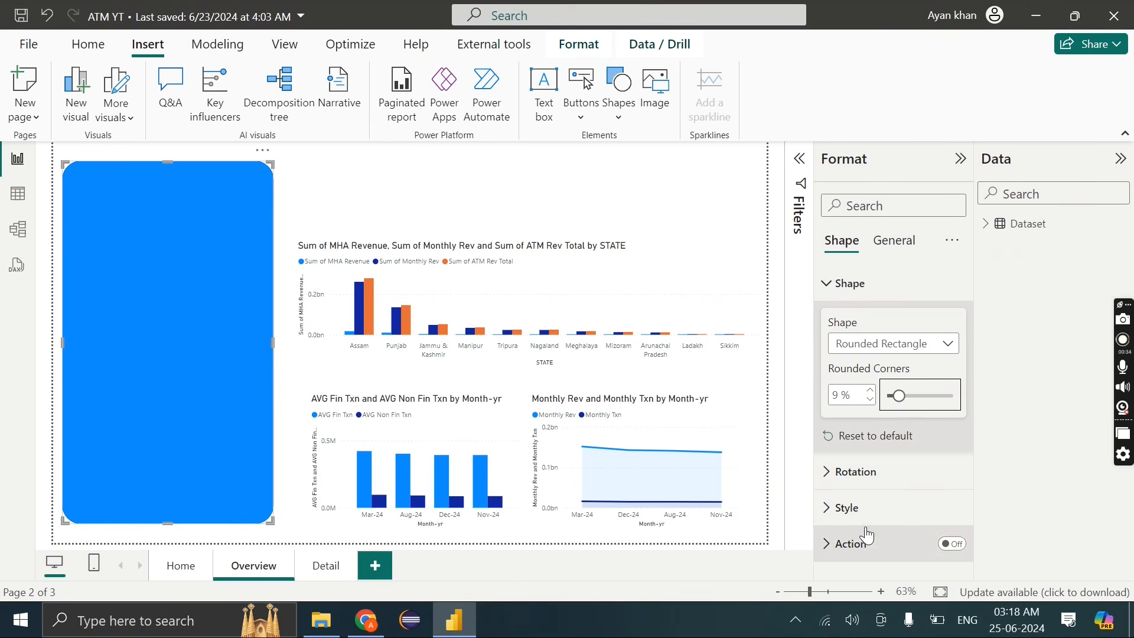
{"action": "left_click", "coordinate": [881, 512]}
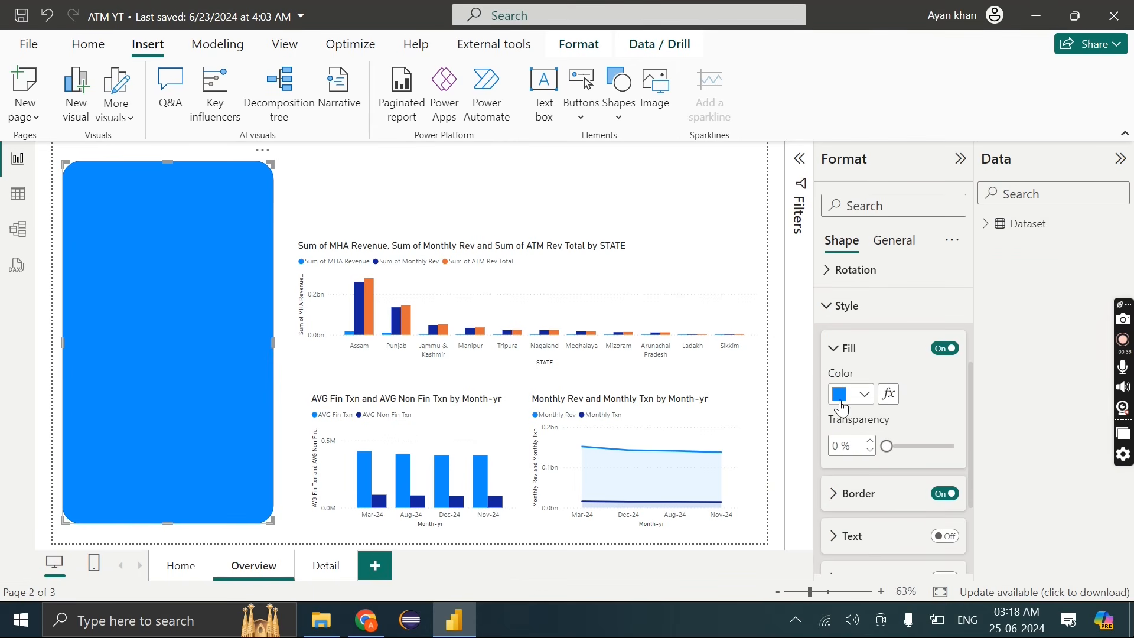
{"action": "left_click", "coordinate": [841, 397]}
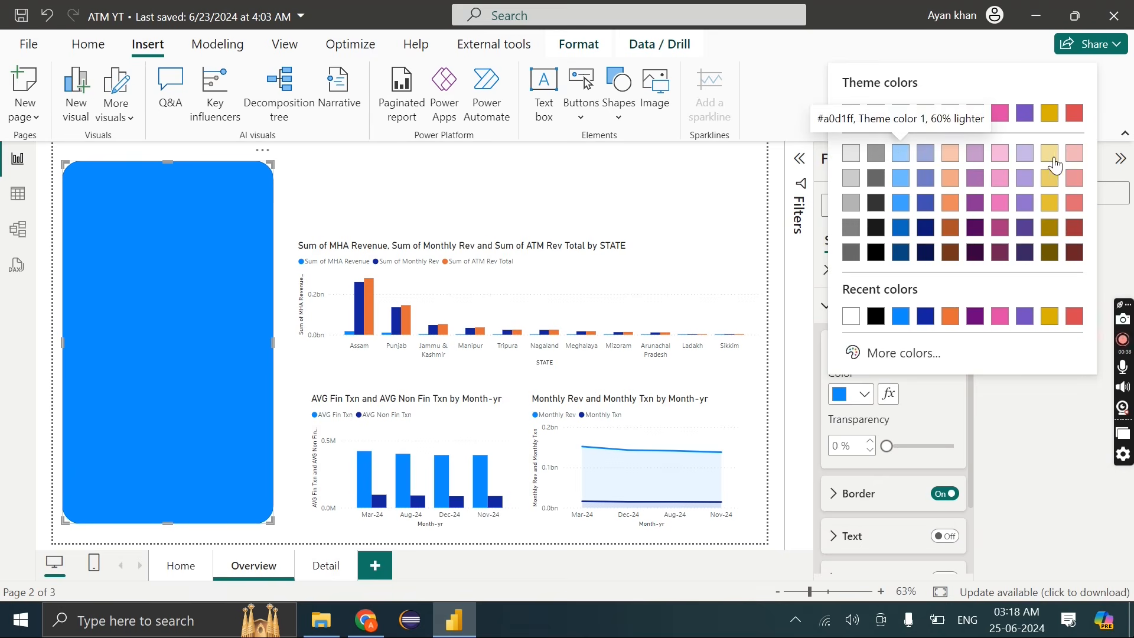
{"action": "left_click", "coordinate": [901, 154]}
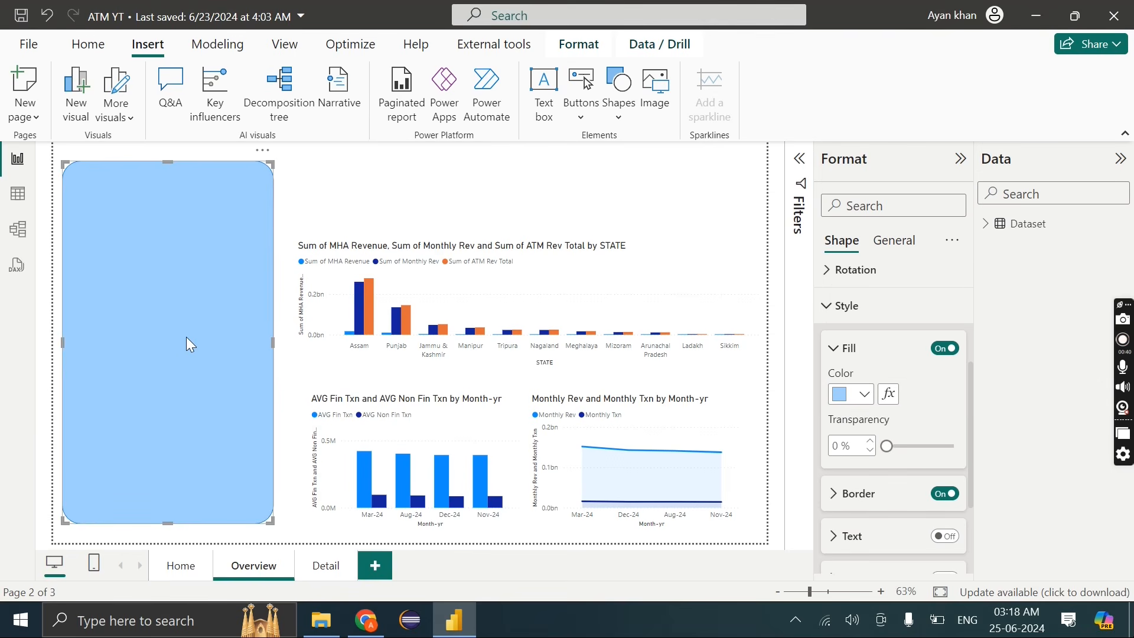
{"action": "left_click_drag", "start_coordinate": [190, 339], "coordinate": [185, 339]}
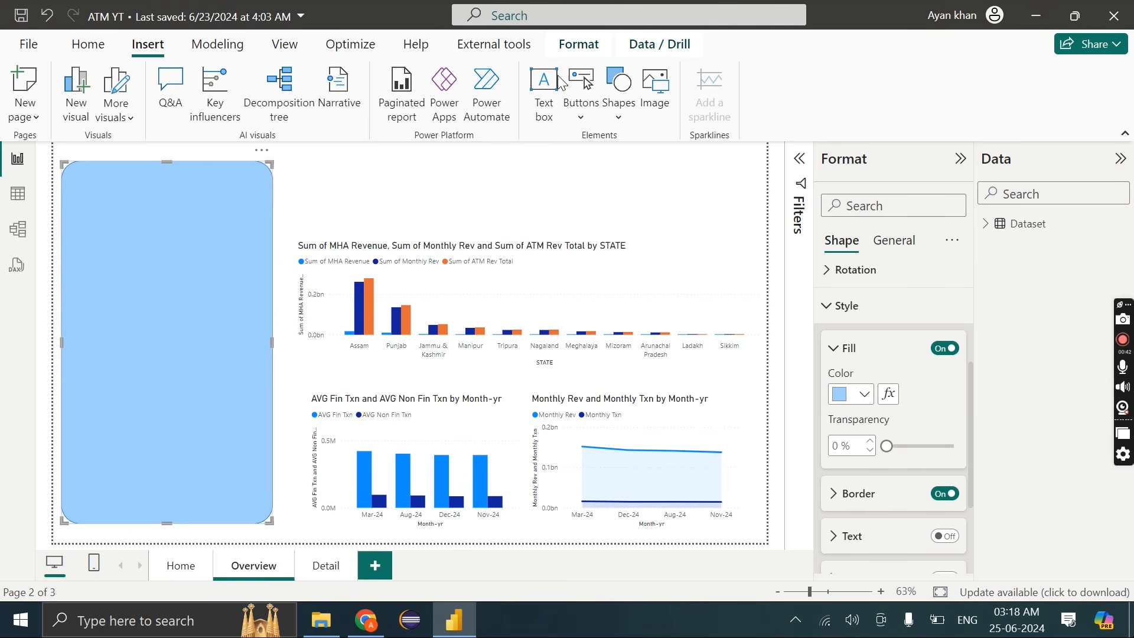
Send the light blue rectangle to the back, behind the month slicer and the cost donuts
{"action": "left_click", "coordinate": [579, 44]}
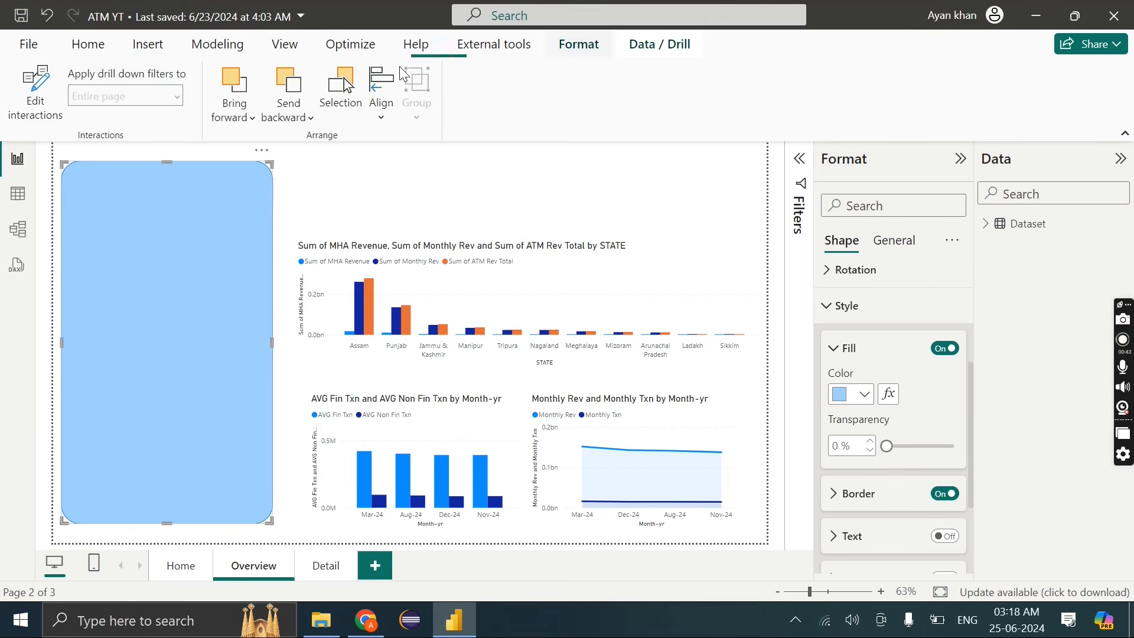
{"action": "left_click", "coordinate": [278, 105]}
{"action": "left_click", "coordinate": [328, 176]}
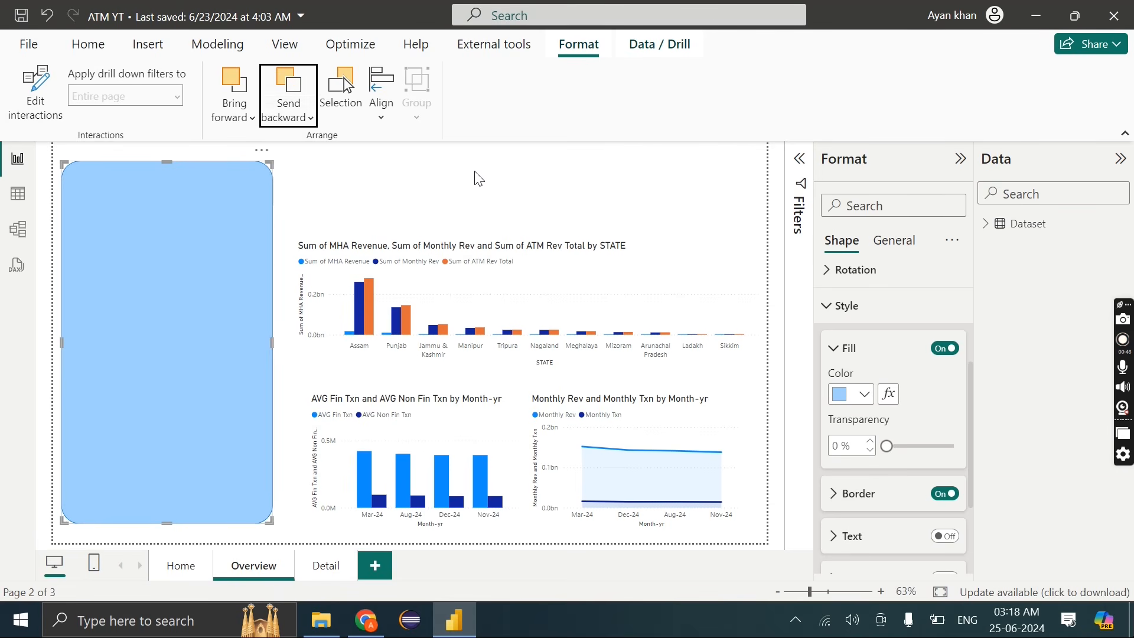
{"action": "left_click", "coordinate": [284, 156]}
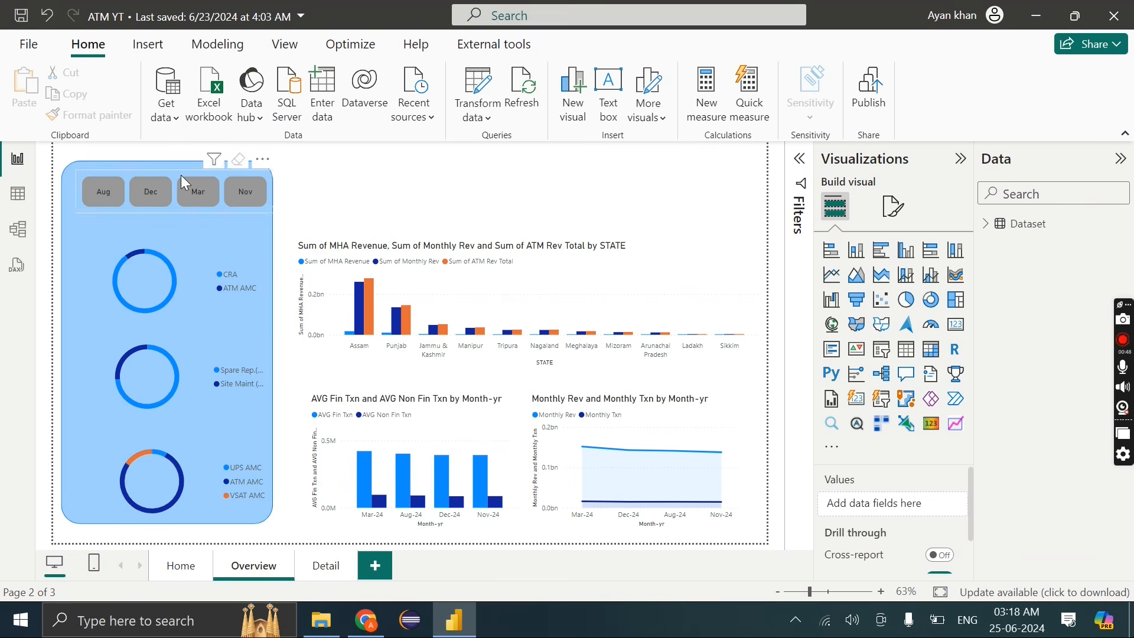
Duplicate the light blue panel, and move and resize the copy to cover the revenue by STATE column chart
{"action": "left_click", "coordinate": [71, 213]}
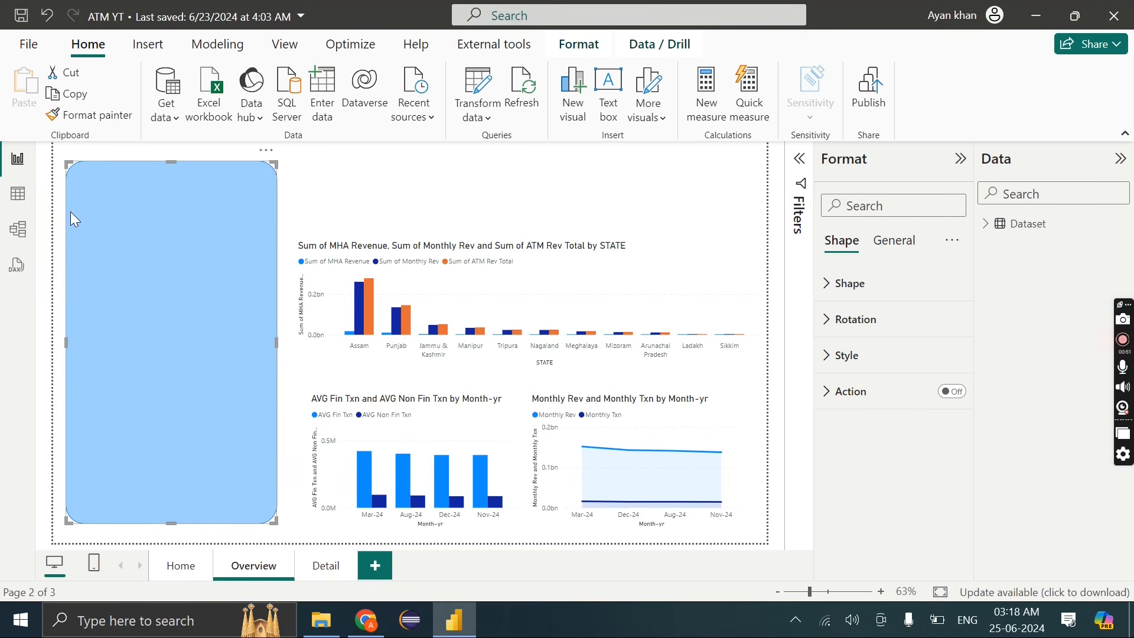
{"action": "key", "text": "ctrl+c"}
{"action": "key", "text": "ctrl+v"}
{"action": "left_click_drag", "start_coordinate": [104, 247], "coordinate": [423, 293]}
{"action": "left_click_drag", "start_coordinate": [654, 332], "coordinate": [751, 377]}
{"action": "key", "text": "Escape"}
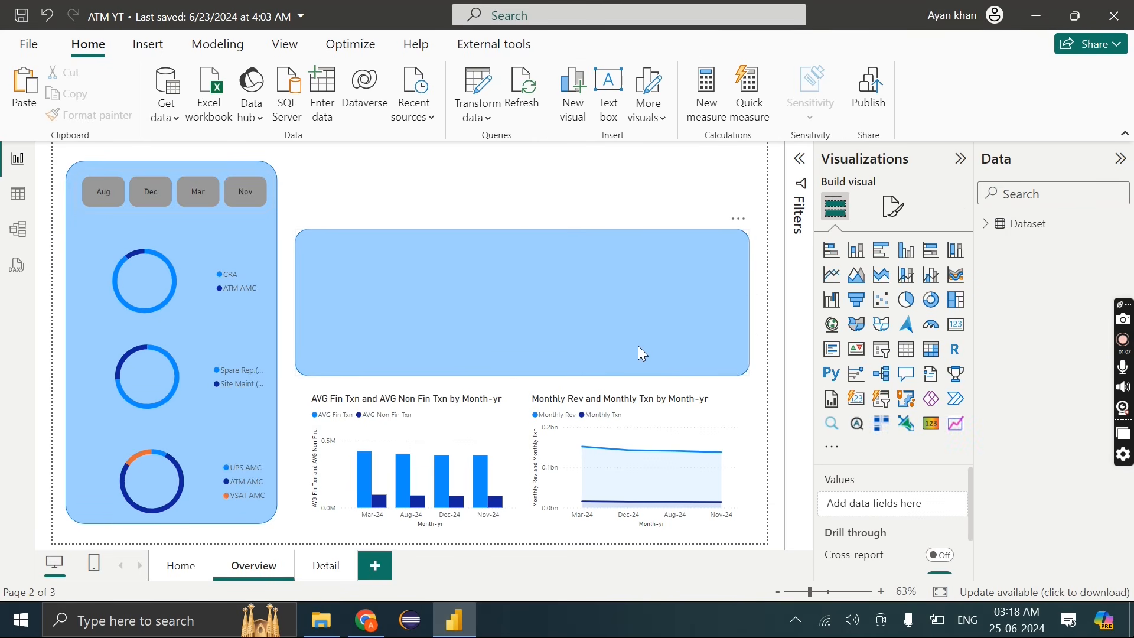
Send the duplicated panel to the back, behind the revenue by STATE column chart
{"action": "left_click", "coordinate": [597, 314]}
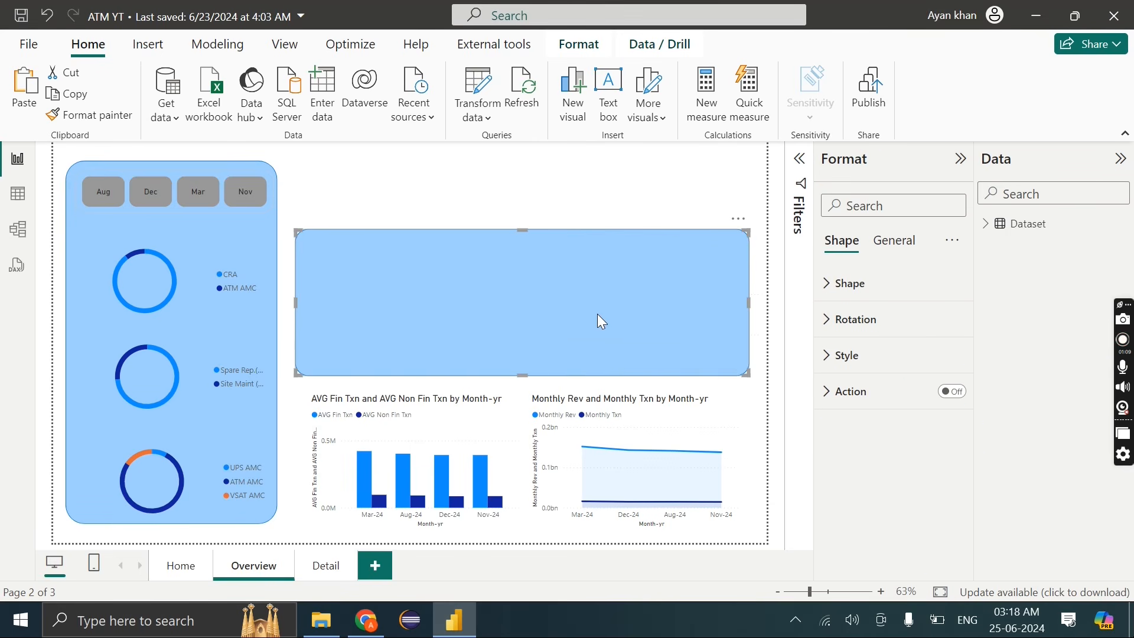
{"action": "left_click", "coordinate": [588, 43]}
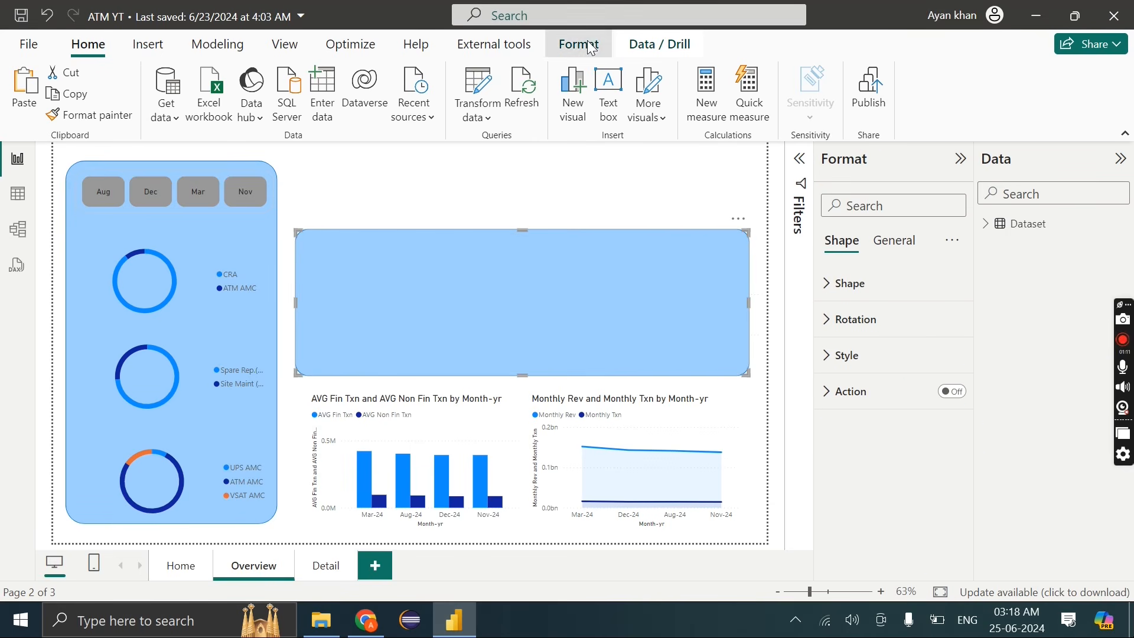
{"action": "left_click", "coordinate": [280, 118]}
{"action": "left_click", "coordinate": [312, 177]}
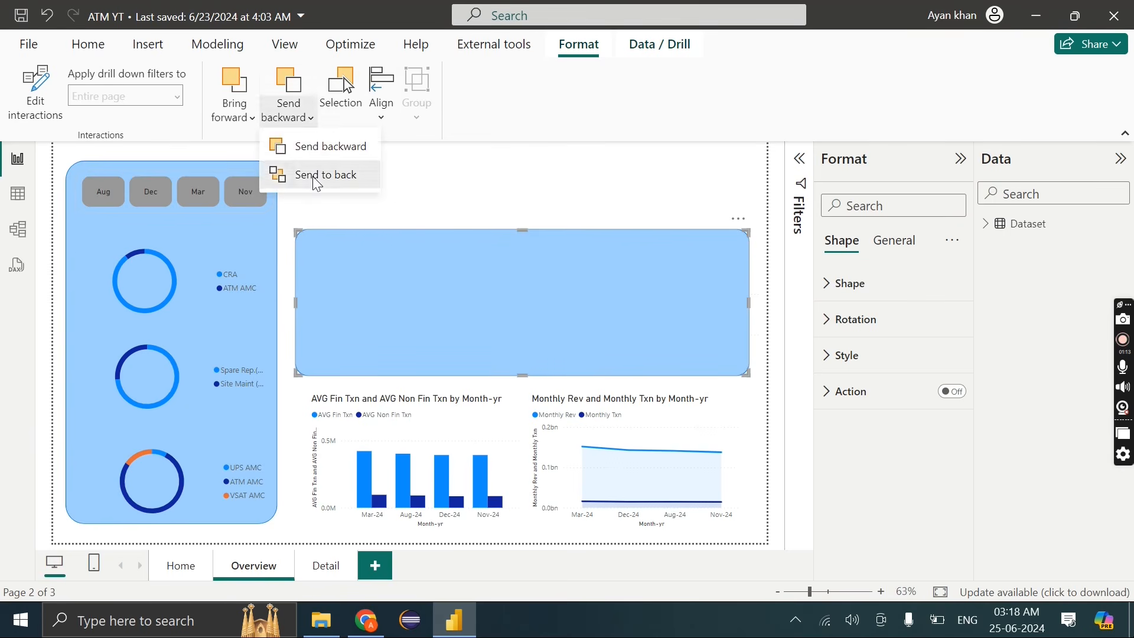
{"action": "left_click", "coordinate": [452, 207]}
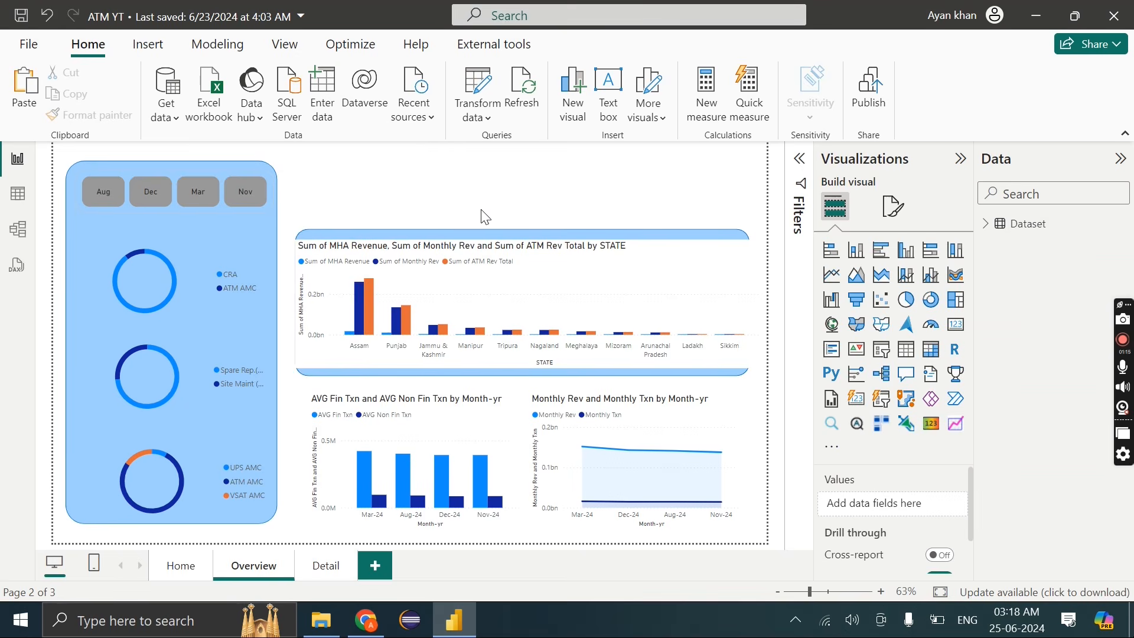
Pull the duplicated panel out from behind the revenue by STATE chart and delete it
{"action": "left_click", "coordinate": [481, 242]}
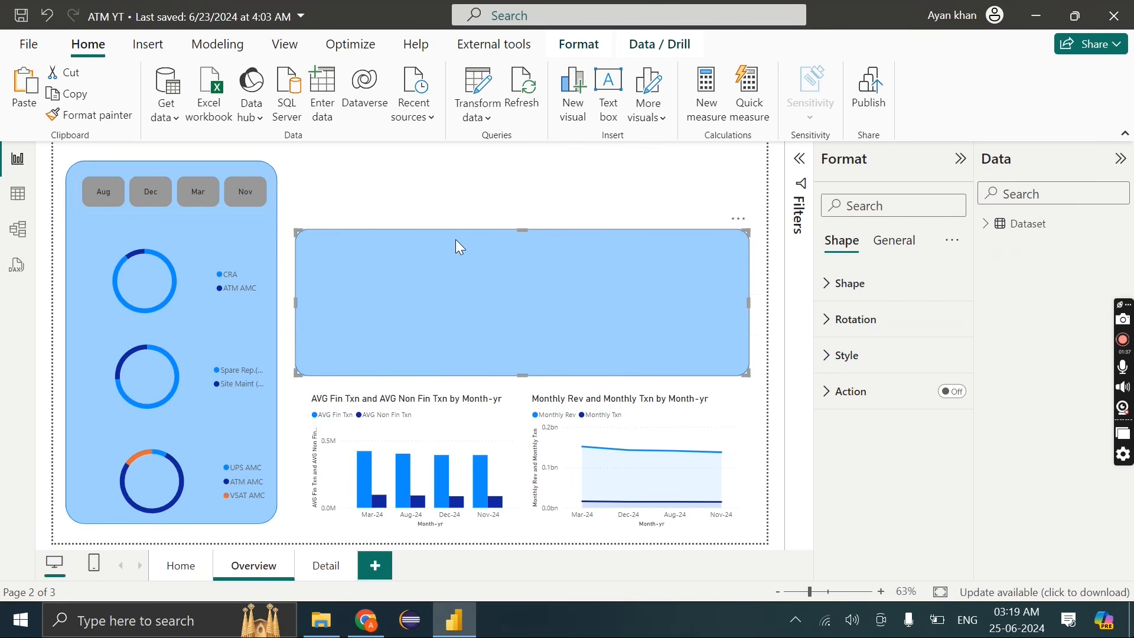
{"action": "left_click_drag", "start_coordinate": [455, 239], "coordinate": [409, 257]}
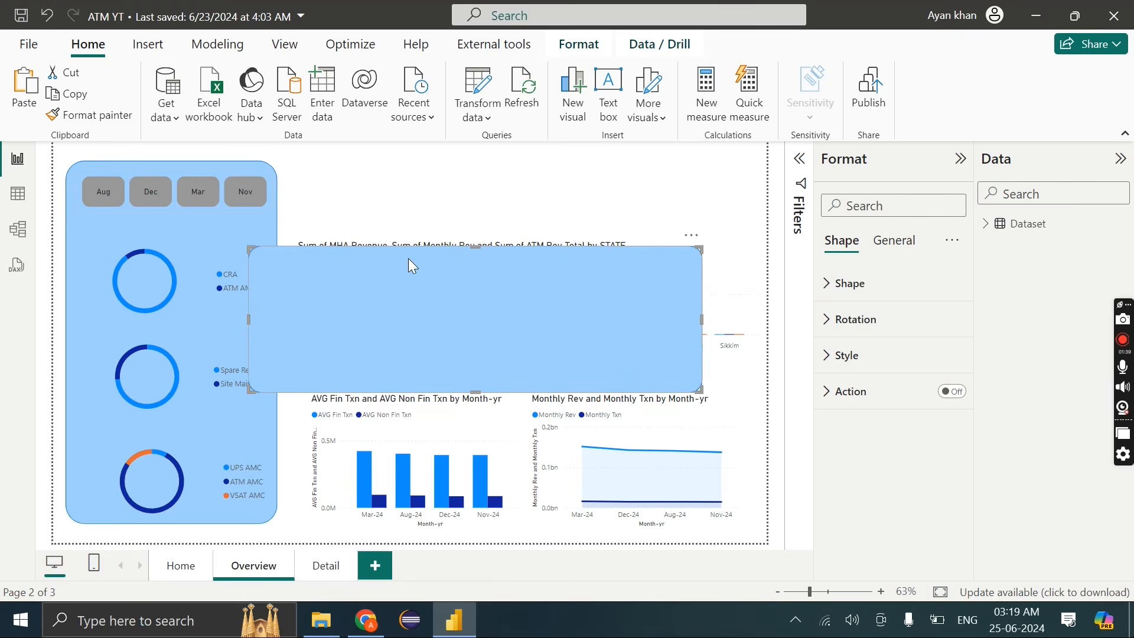
{"action": "key", "text": "Delete"}
{"action": "left_click_drag", "start_coordinate": [311, 152], "coordinate": [66, 550]}
{"action": "left_click", "coordinate": [312, 216]}
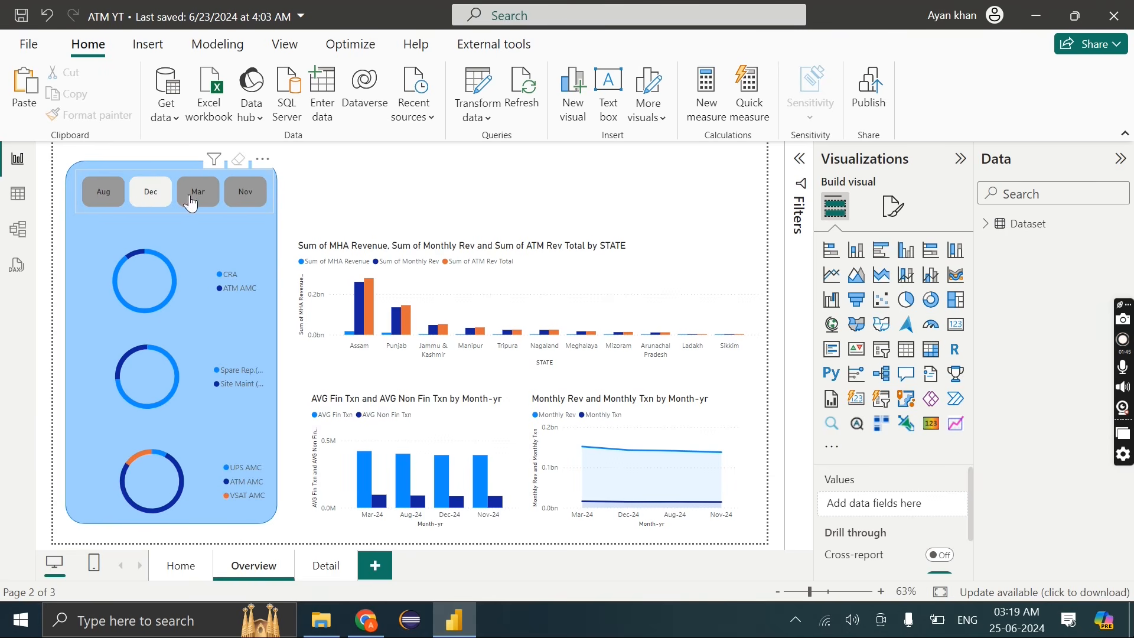
Move the month slicer down and back up within the light blue panel, and delete that panel
{"action": "left_click", "coordinate": [221, 195]}
{"action": "left_click_drag", "start_coordinate": [221, 195], "coordinate": [220, 222]}
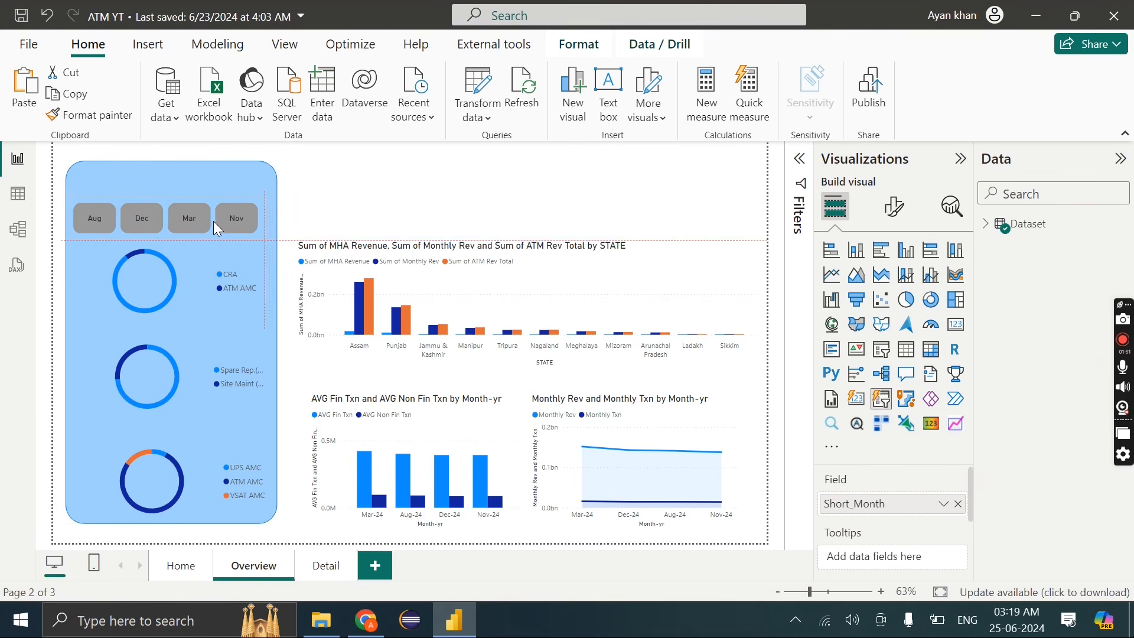
{"action": "left_click", "coordinate": [66, 158]}
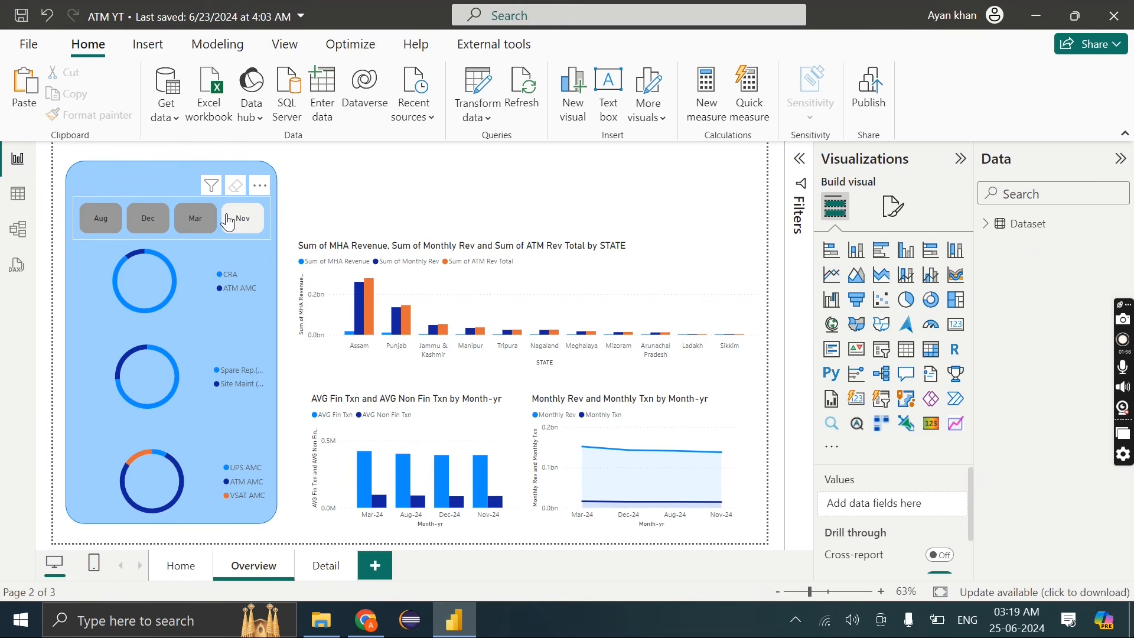
{"action": "left_click", "coordinate": [226, 187]}
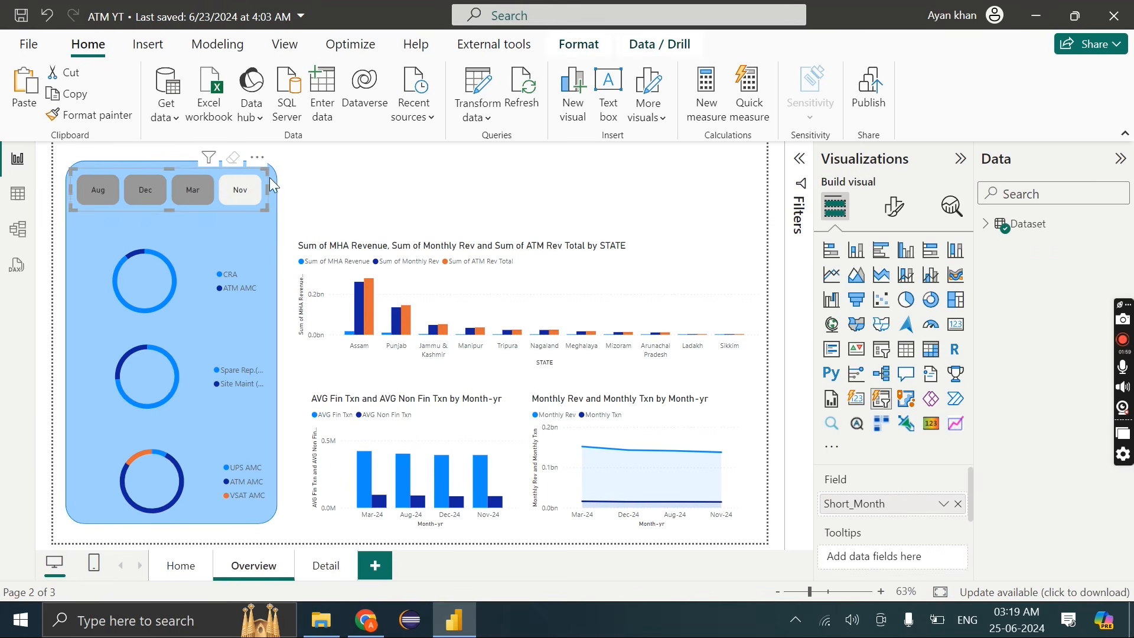
{"action": "left_click", "coordinate": [251, 230]}
{"action": "key", "text": "Delete"}
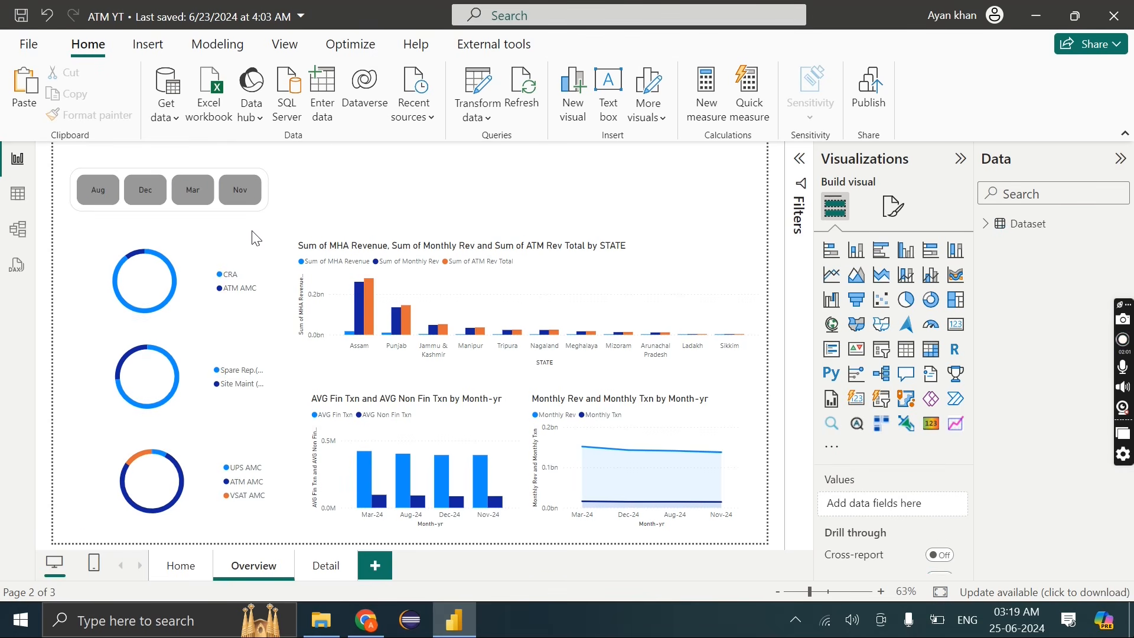
Switch to Figma, view the finished ATM Revenue background design, and return to the empty Untitled (Copy) (Copy) file
{"action": "left_click", "coordinate": [376, 628]}
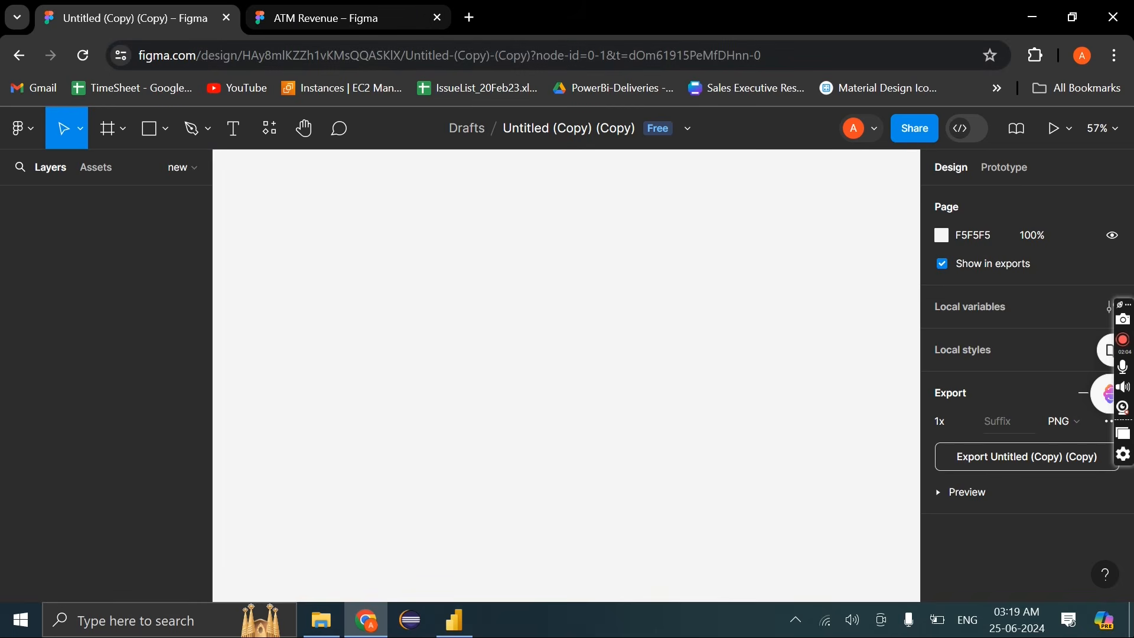
{"action": "left_click", "coordinate": [390, 4]}
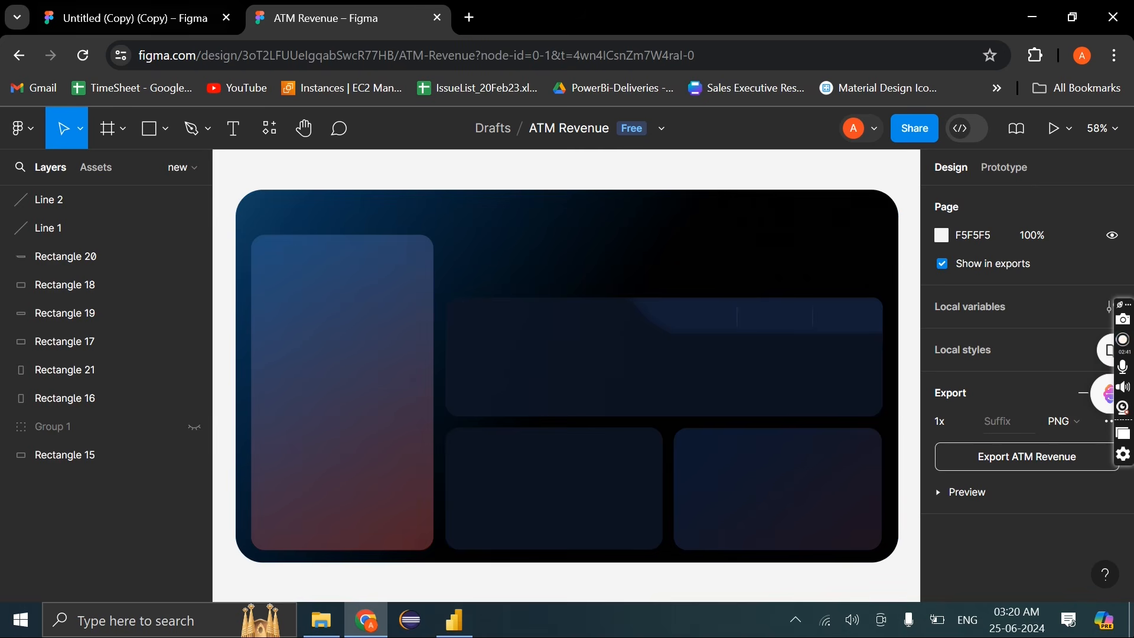
{"action": "left_click", "coordinate": [127, 19]}
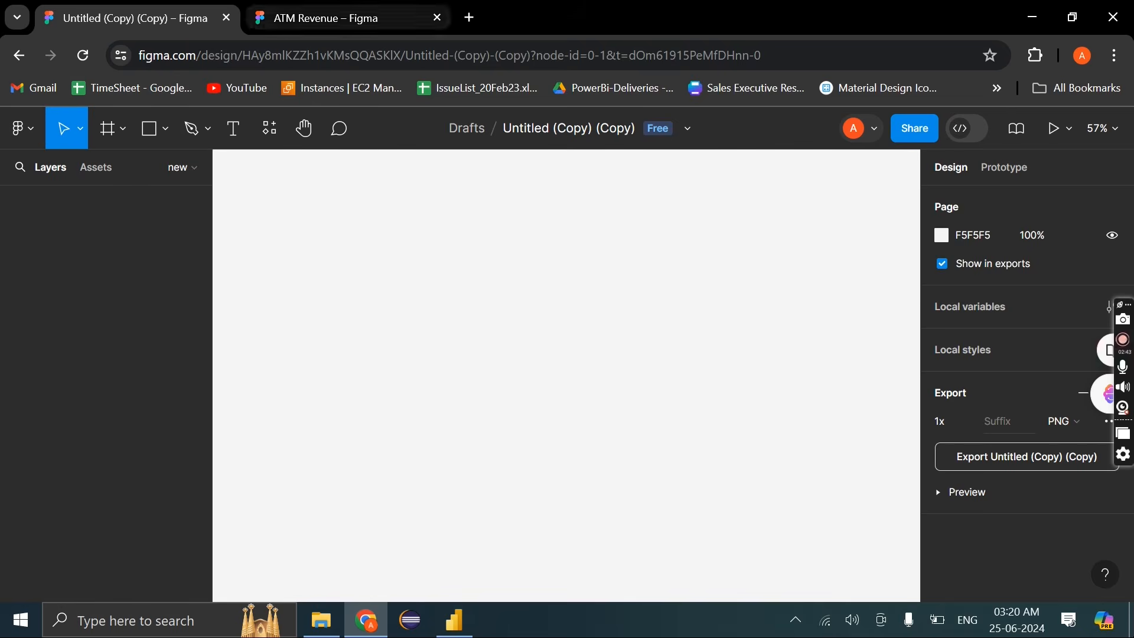
{"action": "key", "text": "ctrl+Tab"}
{"action": "left_click", "coordinate": [127, 19]}
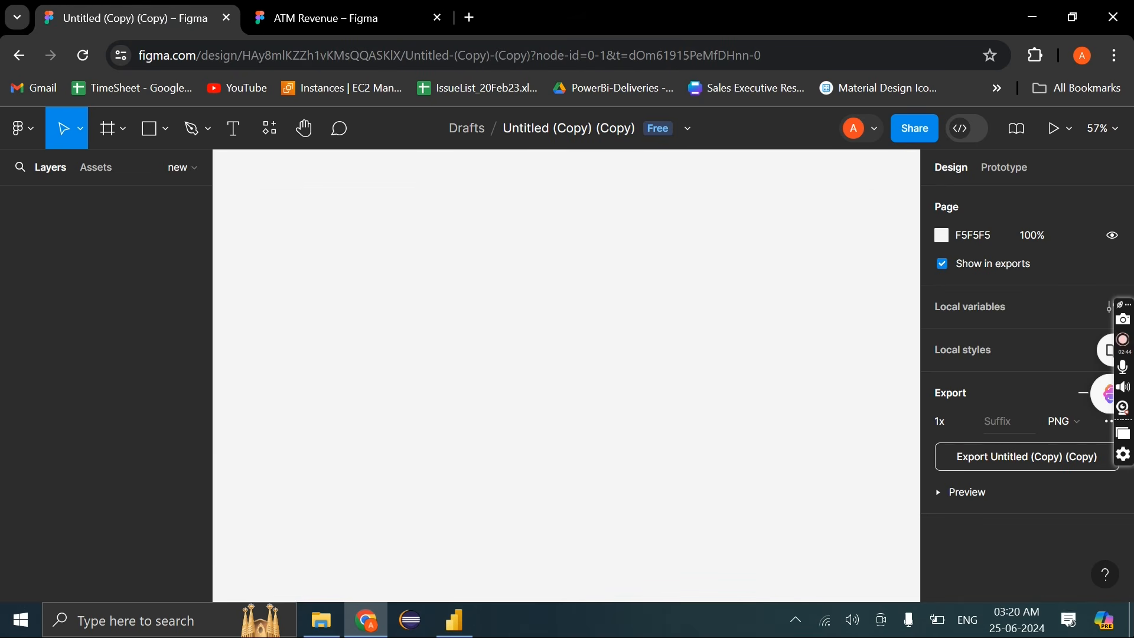
Draw a rectangle about 1178 × 650 on the empty Figma canvas and shift it to X -1035, Y -365
{"action": "left_click", "coordinate": [152, 132]}
{"action": "left_click_drag", "start_coordinate": [242, 218], "coordinate": [842, 548]}
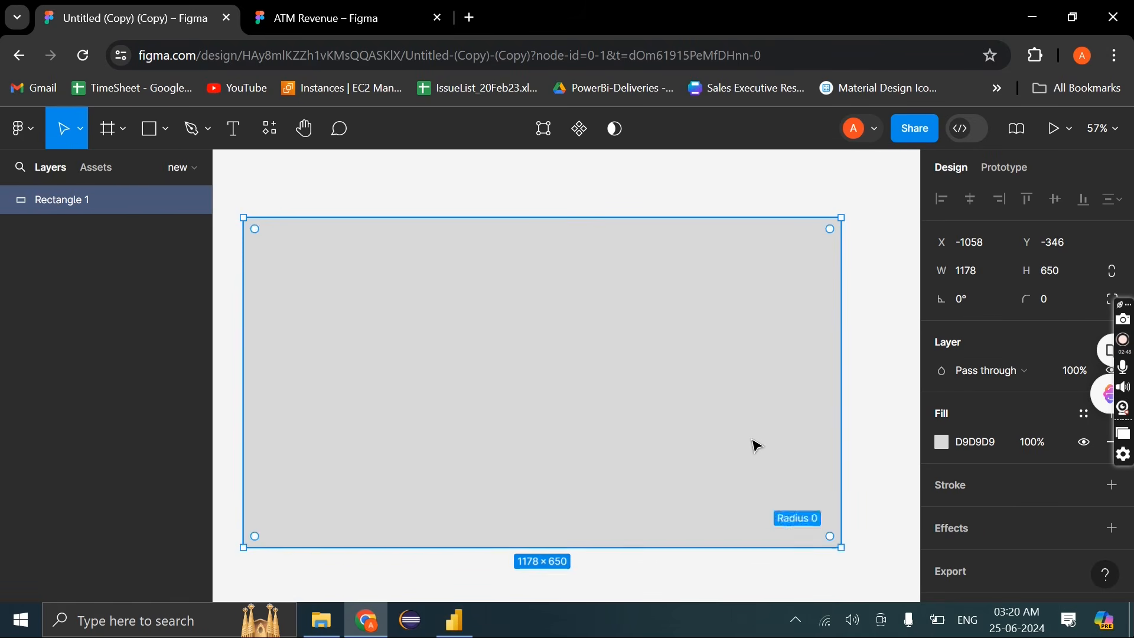
{"action": "left_click_drag", "start_coordinate": [753, 440], "coordinate": [764, 431]}
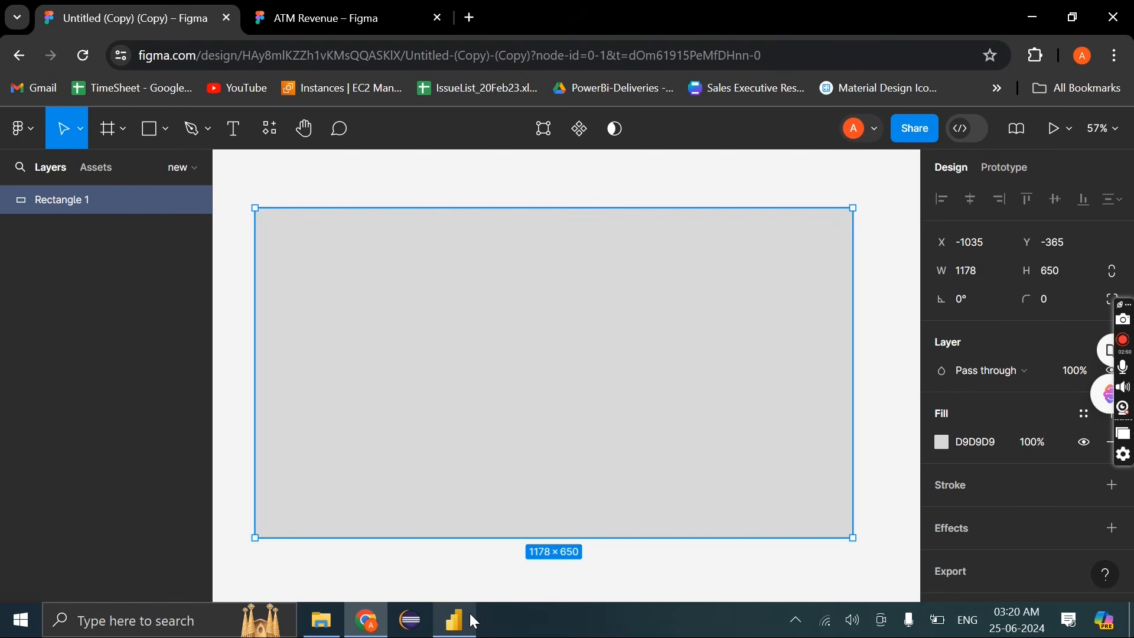
Switch to Power BI, check the Overview page's canvas height and width in its canvas settings, and return to Figma
{"action": "left_click", "coordinate": [454, 620]}
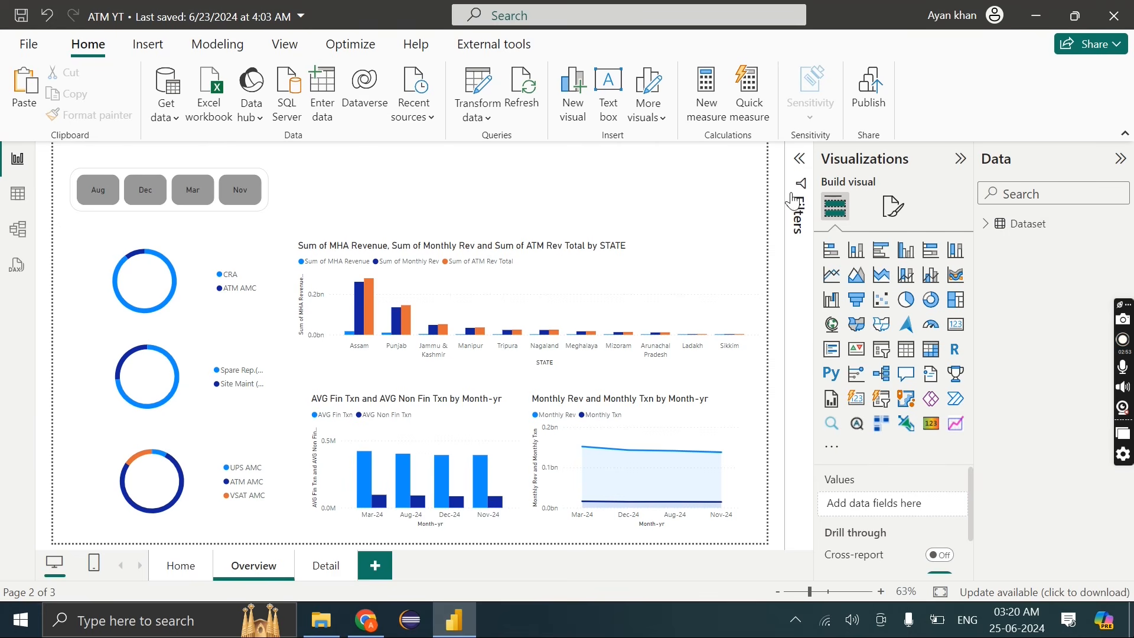
{"action": "left_click", "coordinate": [893, 206]}
{"action": "left_click", "coordinate": [859, 327]}
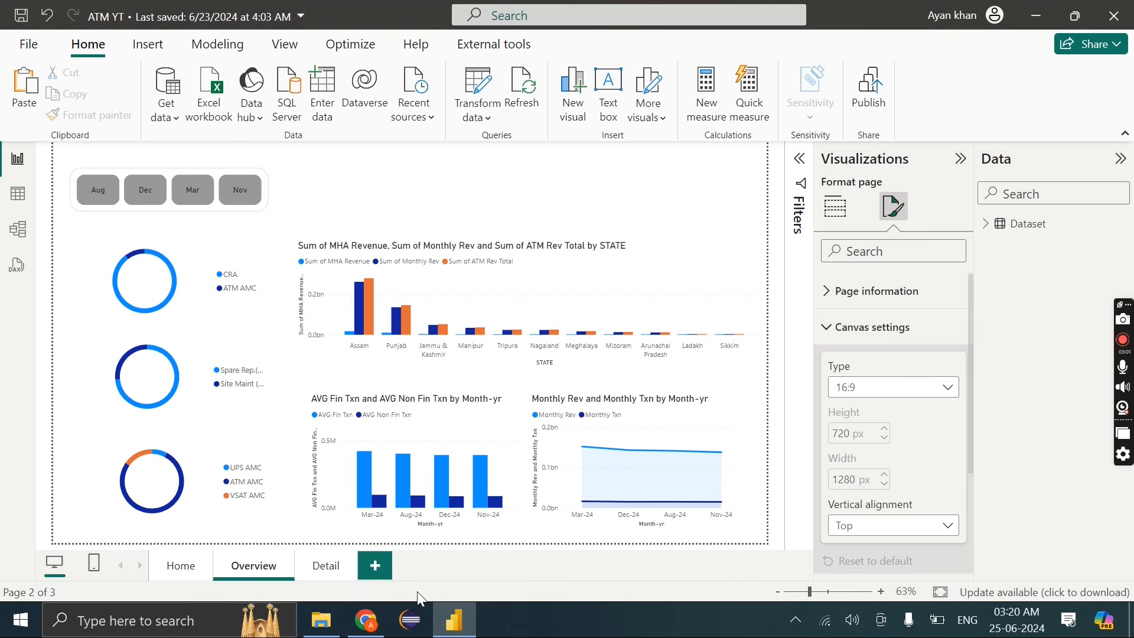
{"action": "left_click", "coordinate": [366, 620]}
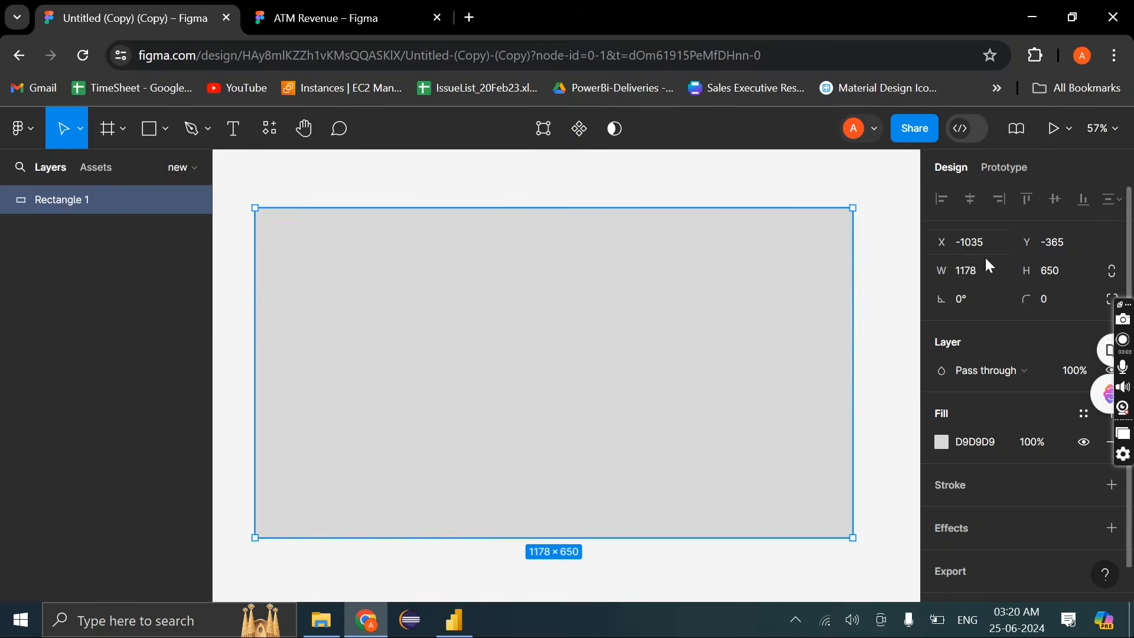
Set the rectangle's height to 720 and its width to 1280
{"action": "left_click", "coordinate": [1057, 270]}
{"action": "key", "text": "BackSpace"}
{"action": "type", "text": "720"}
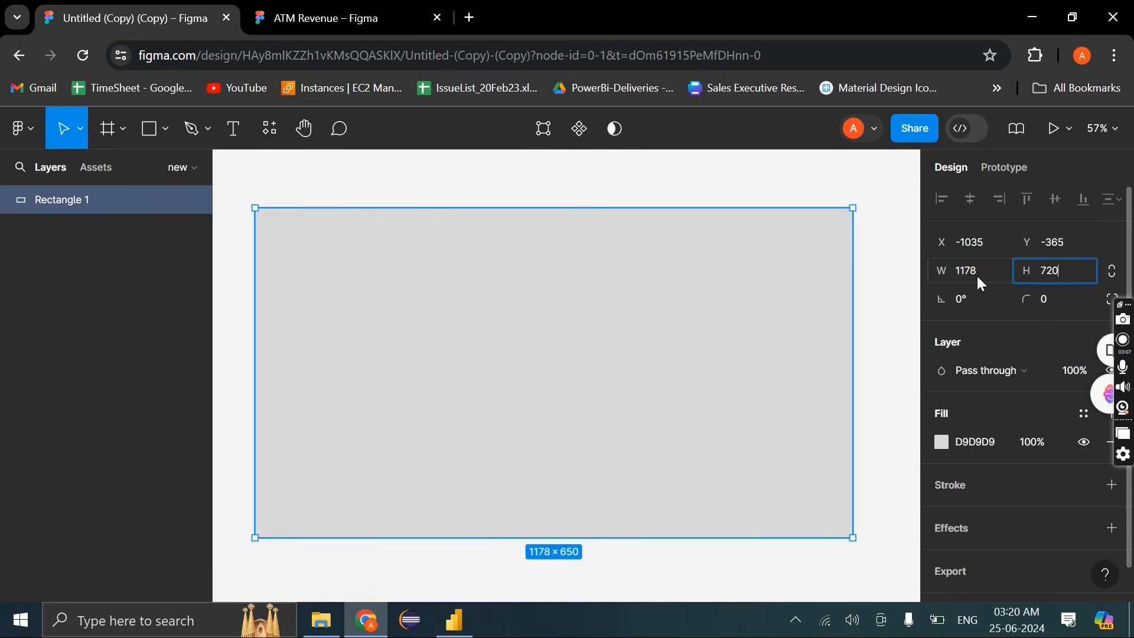
{"action": "left_click", "coordinate": [976, 274]}
{"action": "key", "text": "BackSpace"}
{"action": "type", "text": "1280"}
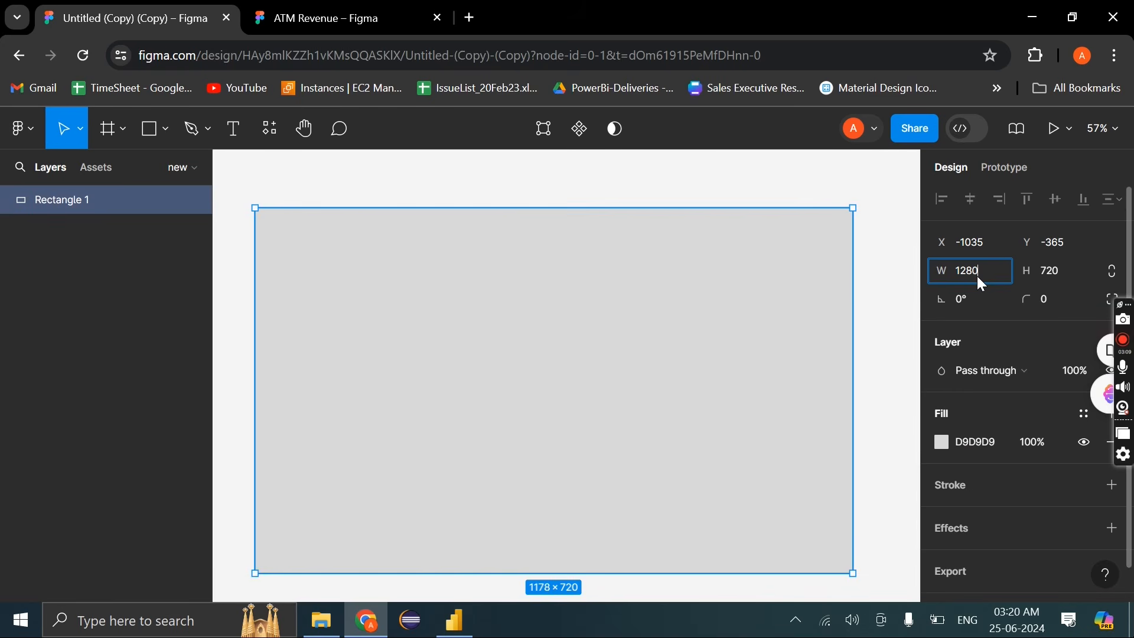
{"action": "key", "text": "Return"}
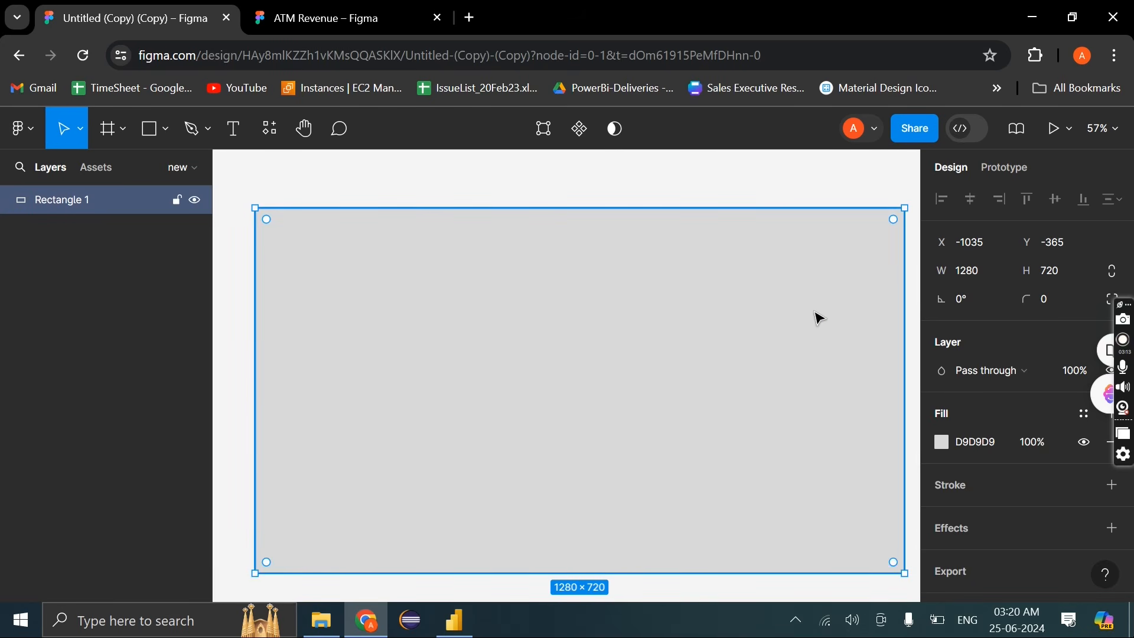
{"action": "left_click", "coordinate": [334, 187]}
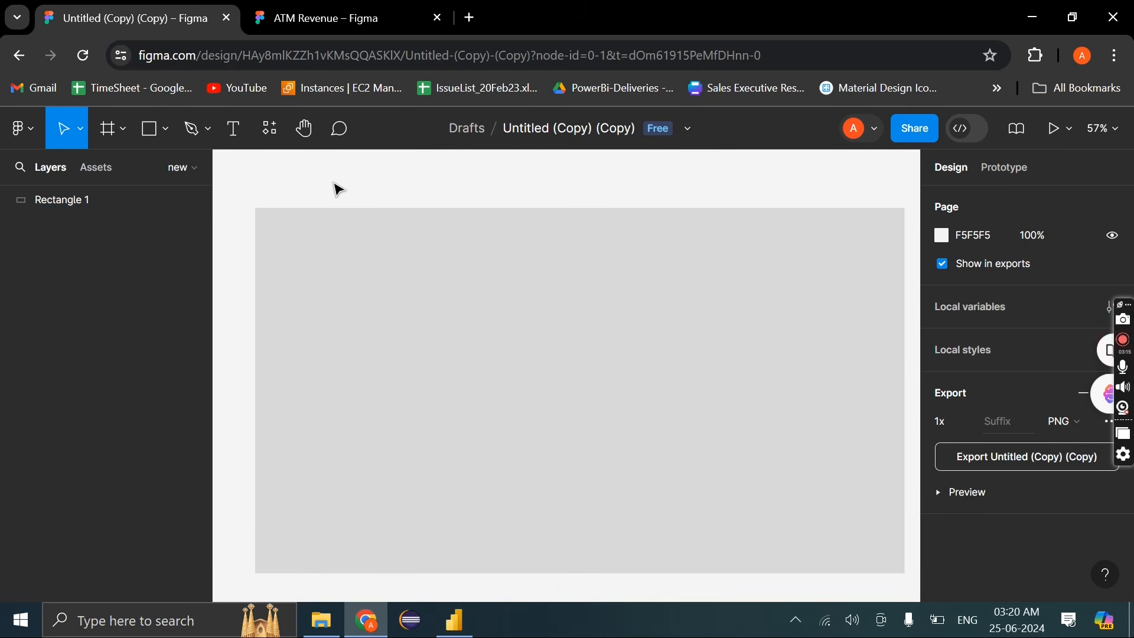
Round all corners of the rectangle to a radius of 35
{"action": "left_click", "coordinate": [325, 234]}
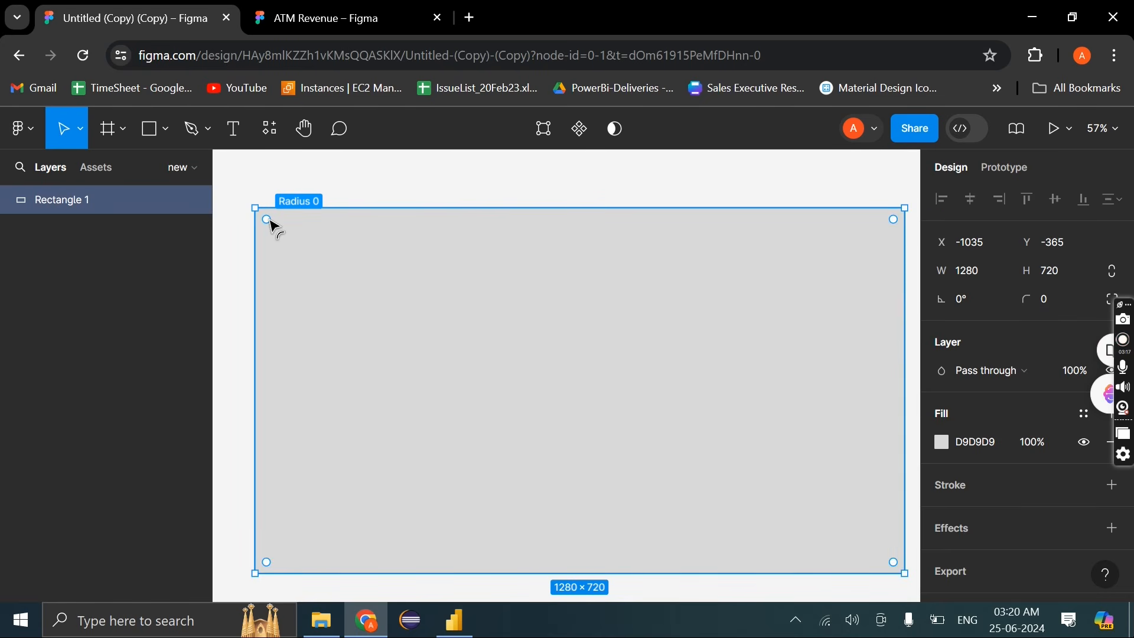
{"action": "scroll", "coordinate": [273, 228], "scroll_direction": "up", "scroll_amount": 5}
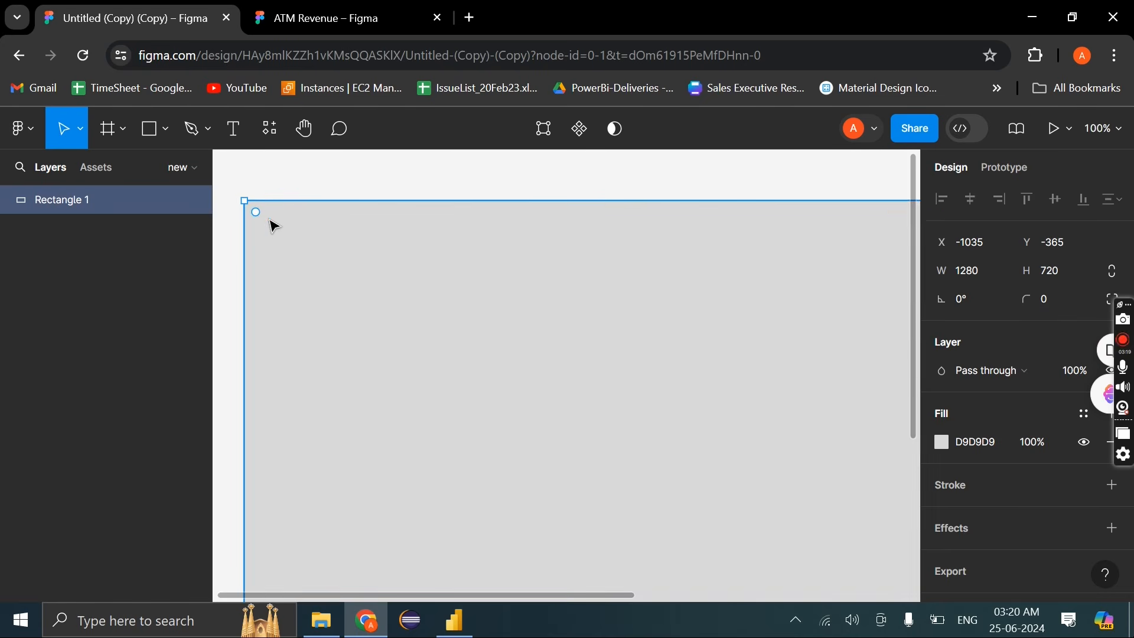
{"action": "scroll", "coordinate": [273, 226], "scroll_direction": "left", "scroll_amount": 3}
{"action": "scroll", "coordinate": [274, 226], "scroll_direction": "up", "scroll_amount": 2}
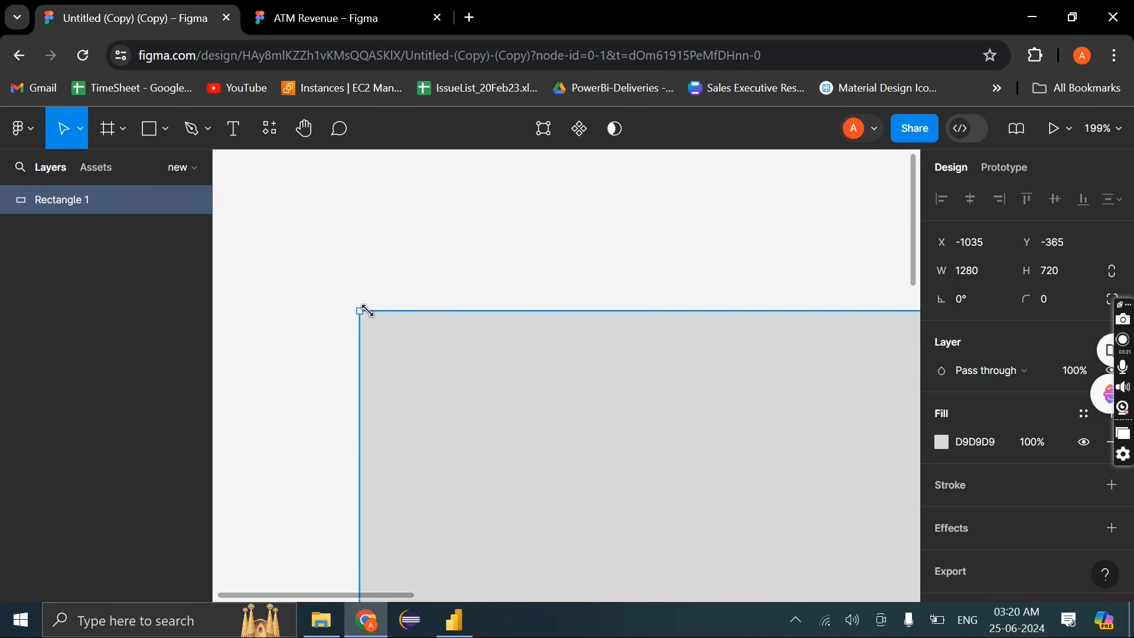
{"action": "left_click_drag", "start_coordinate": [372, 322], "coordinate": [438, 324]}
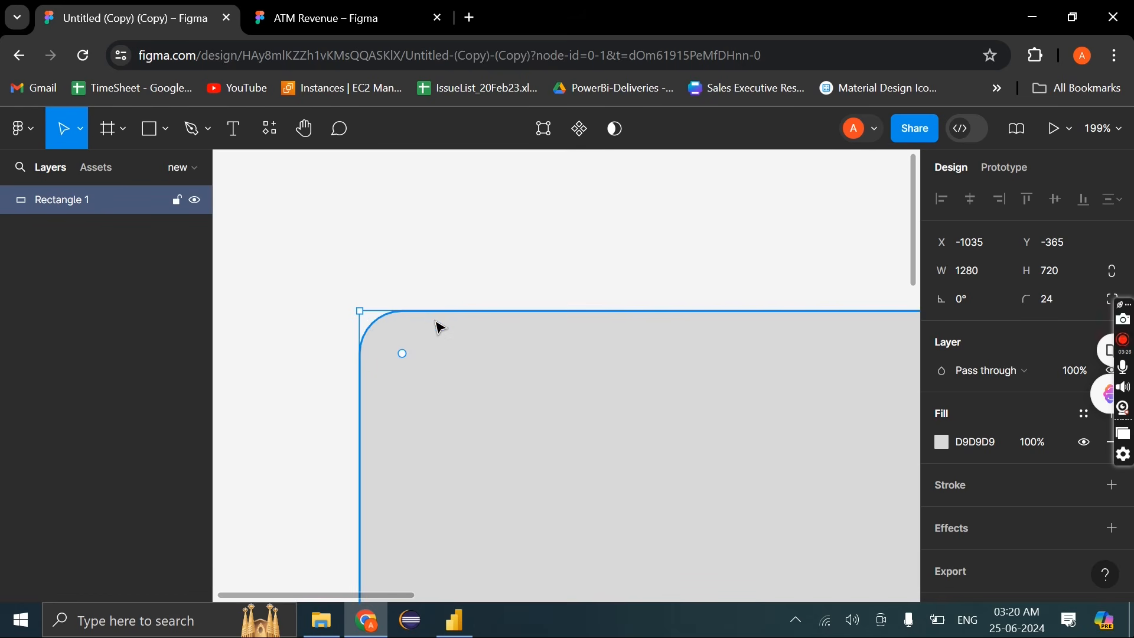
{"action": "scroll", "coordinate": [437, 322], "scroll_direction": "down", "scroll_amount": 3}
{"action": "scroll", "coordinate": [435, 324], "scroll_direction": "down", "scroll_amount": 3}
{"action": "scroll", "coordinate": [437, 325], "scroll_direction": "down", "scroll_amount": 3}
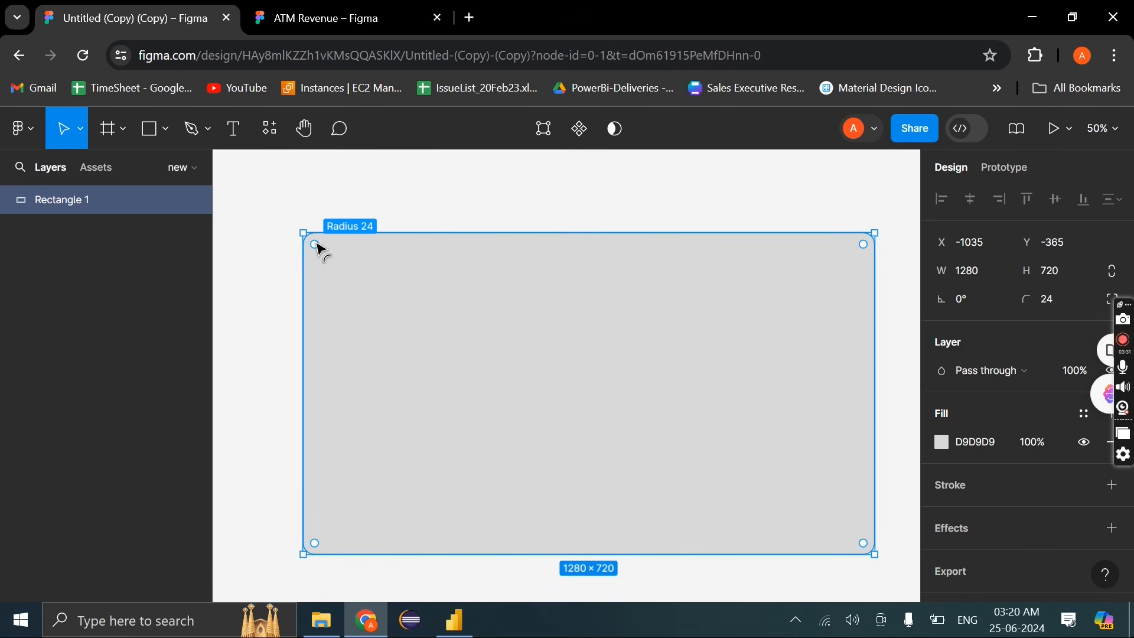
{"action": "left_click_drag", "start_coordinate": [324, 243], "coordinate": [328, 248]}
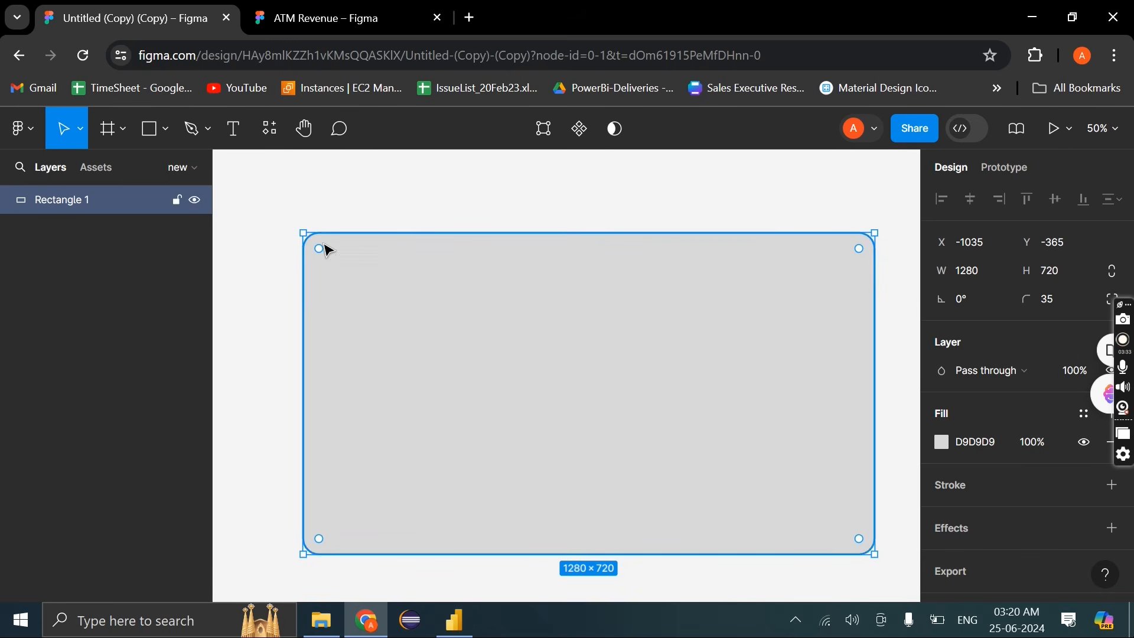
{"action": "left_click", "coordinate": [400, 222]}
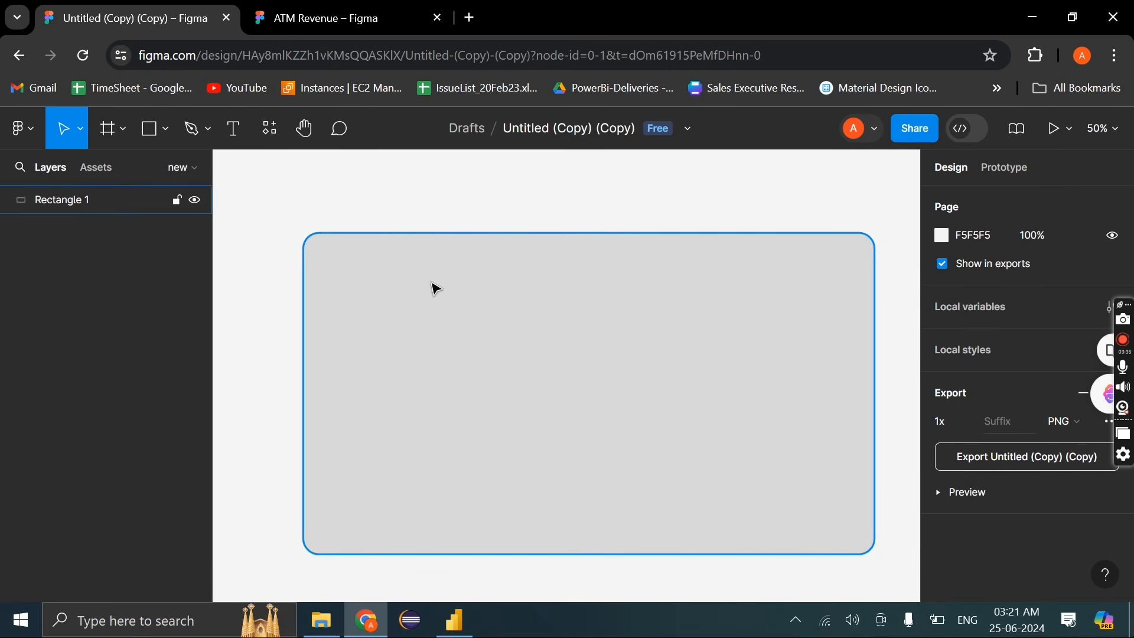
In the finished ATM Revenue design, sample the dark blue at the background's upper-left corner with the Color Picker extension and copy its hex code
{"action": "left_click", "coordinate": [395, 21]}
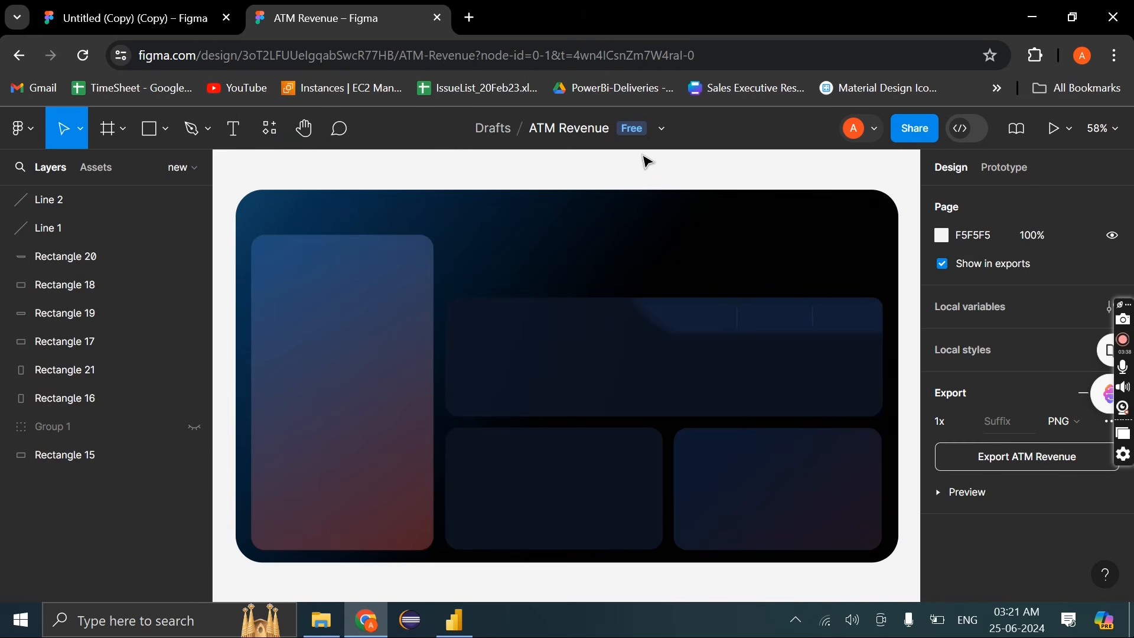
{"action": "left_click", "coordinate": [1031, 58]}
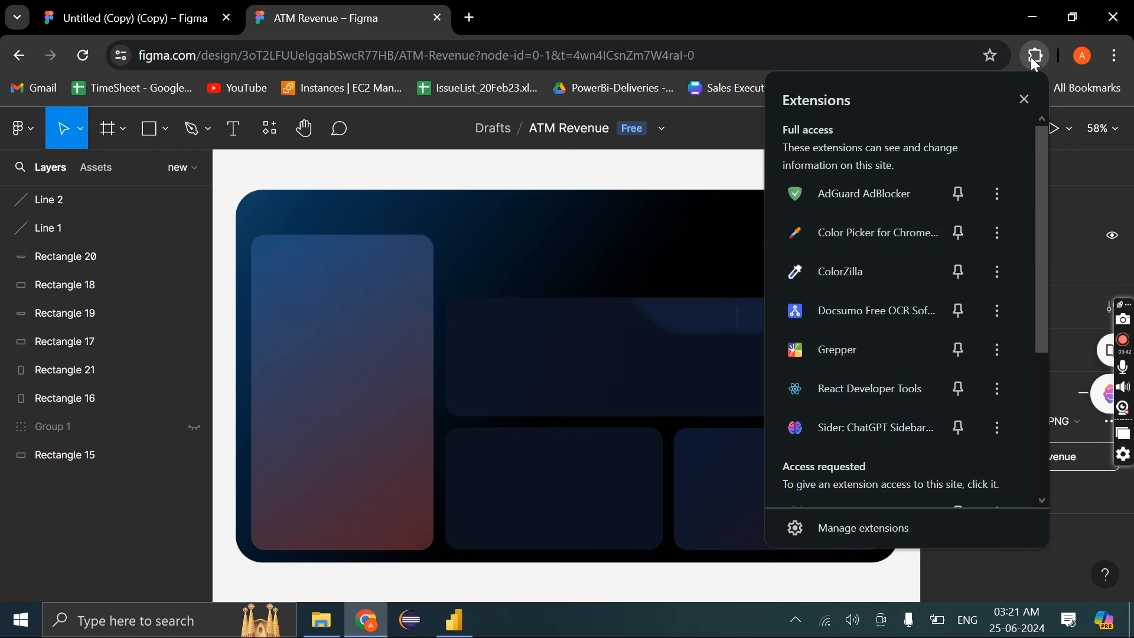
{"action": "left_click", "coordinate": [878, 241]}
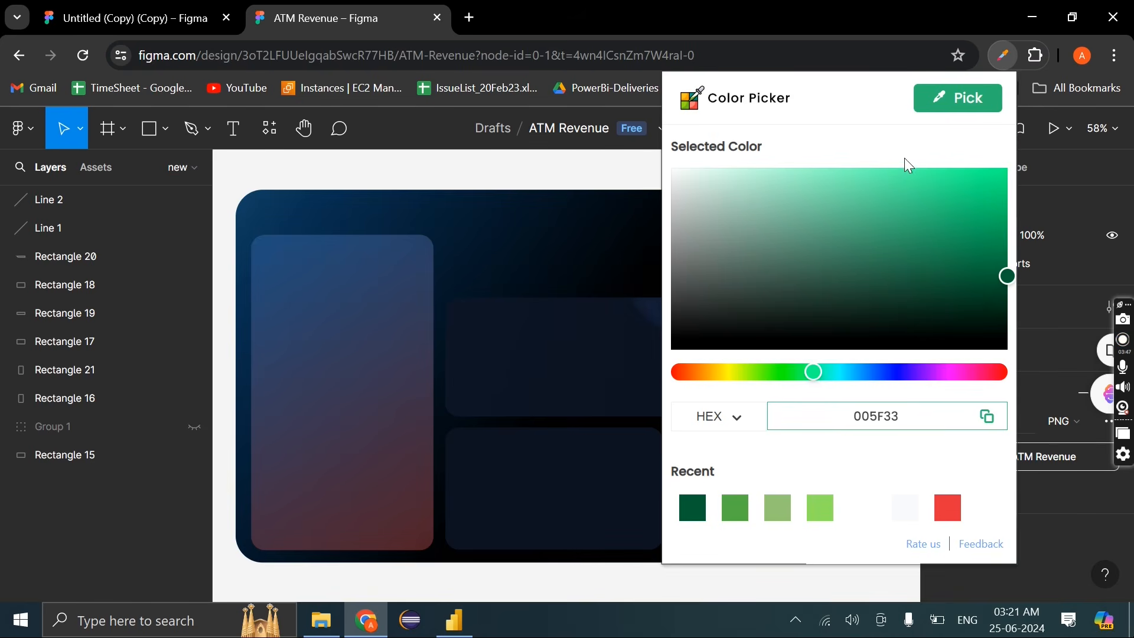
{"action": "left_click", "coordinate": [967, 107]}
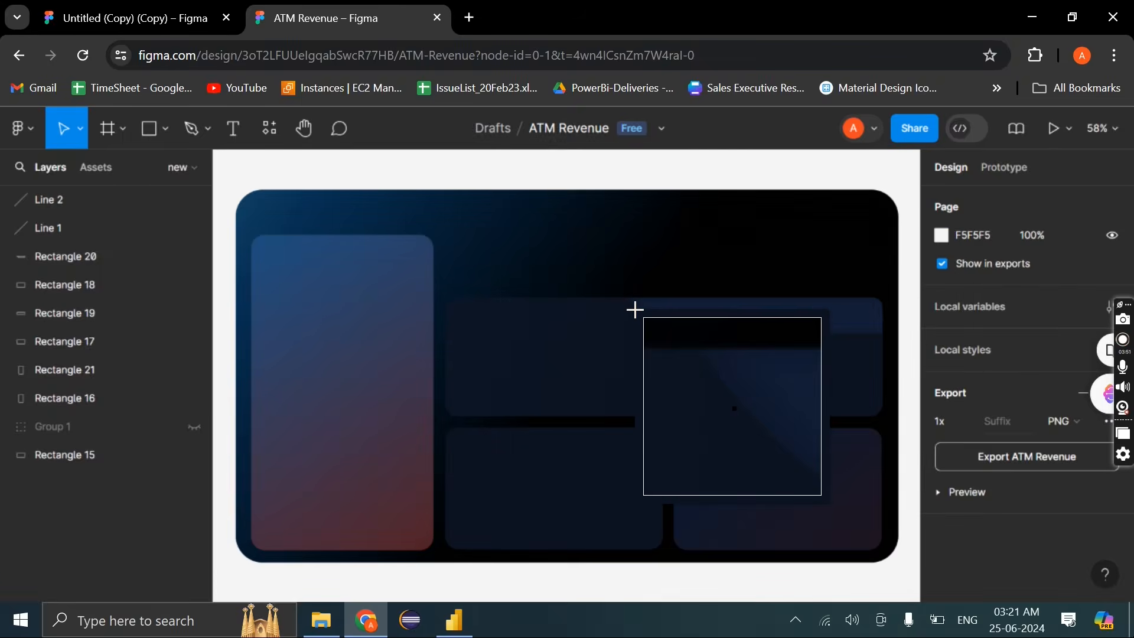
{"action": "left_click", "coordinate": [249, 204]}
{"action": "left_click", "coordinate": [395, 255]}
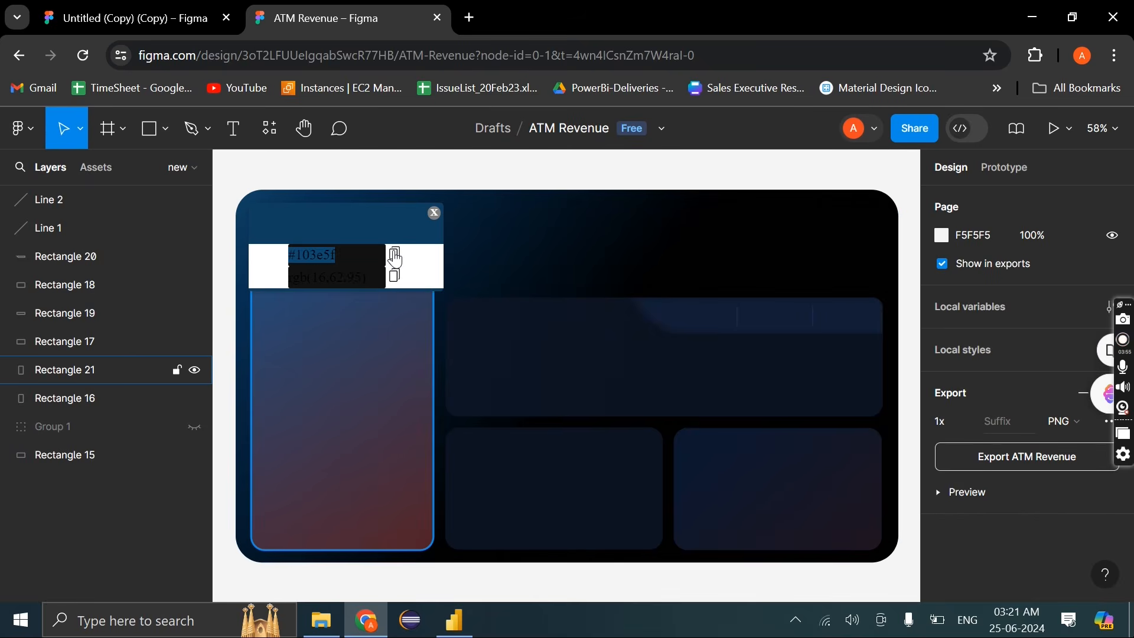
In the Untitled (Copy) (Copy) file, change the rectangle's fill to a linear gradient and set its 0% stop to #103e5f
{"action": "left_click", "coordinate": [180, 21]}
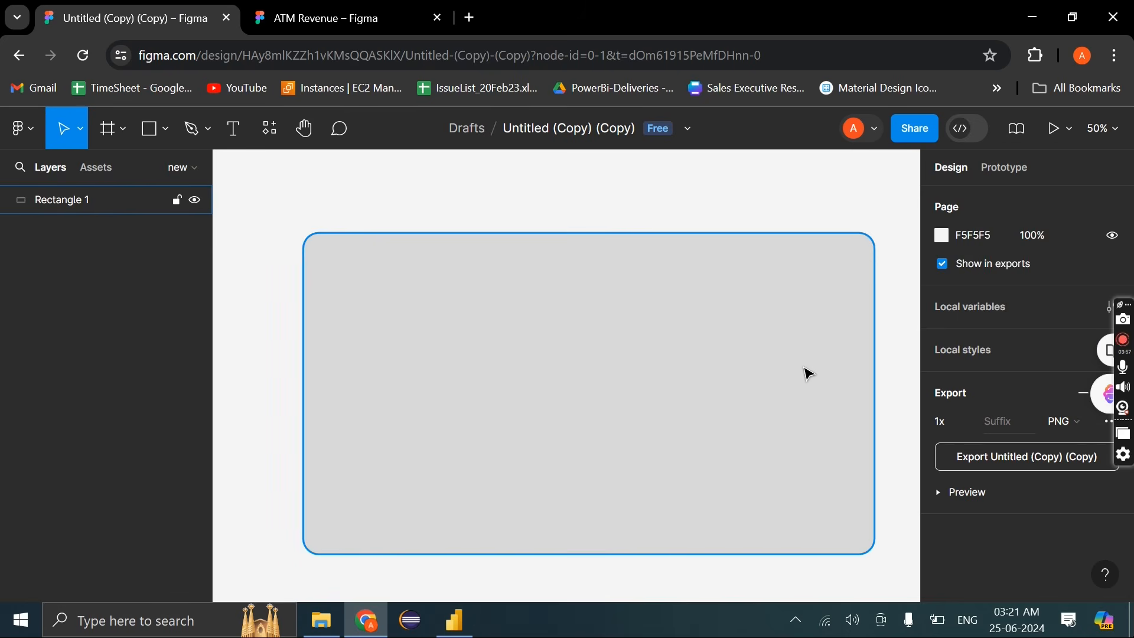
{"action": "left_click", "coordinate": [735, 347]}
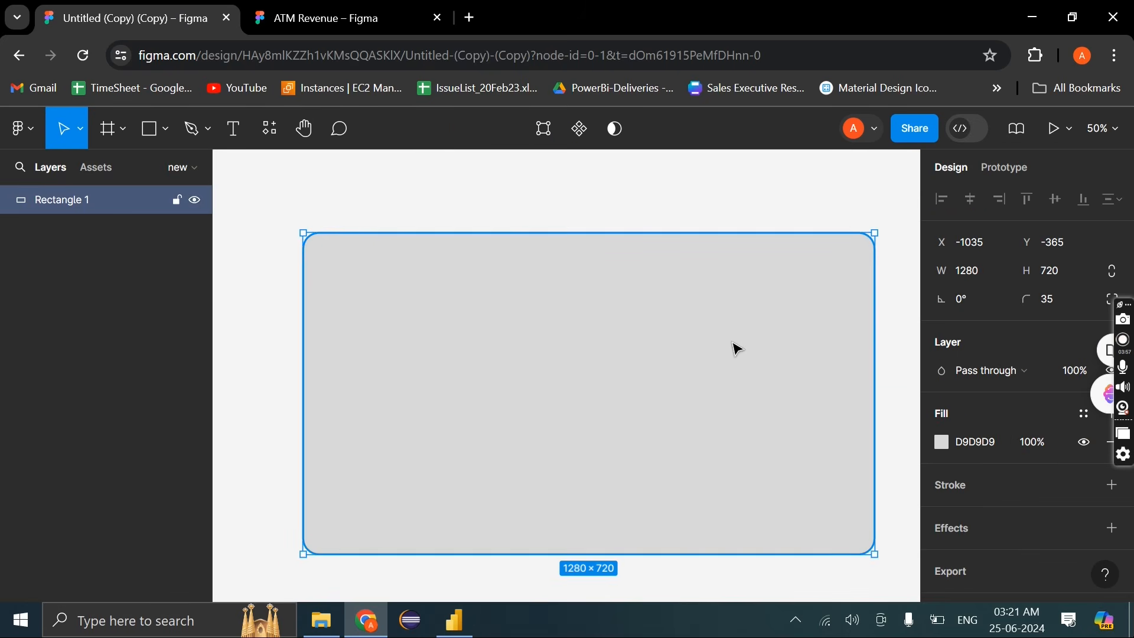
{"action": "left_click", "coordinate": [940, 440]}
{"action": "left_click", "coordinate": [747, 204]}
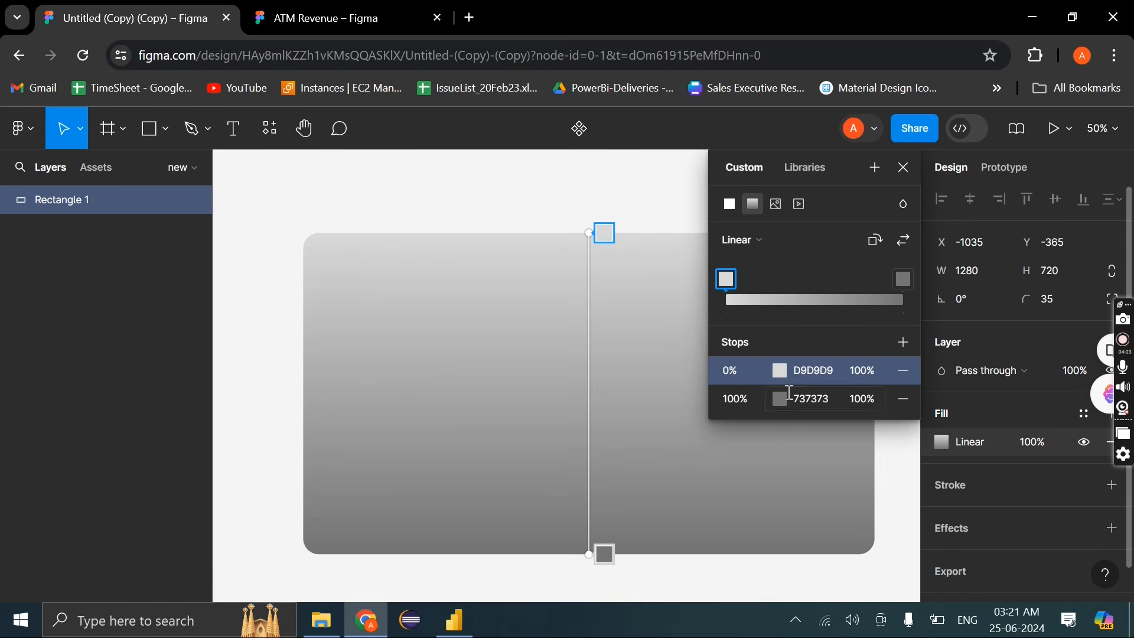
{"action": "left_click", "coordinate": [817, 373]}
{"action": "key", "text": "ctrl+v"}
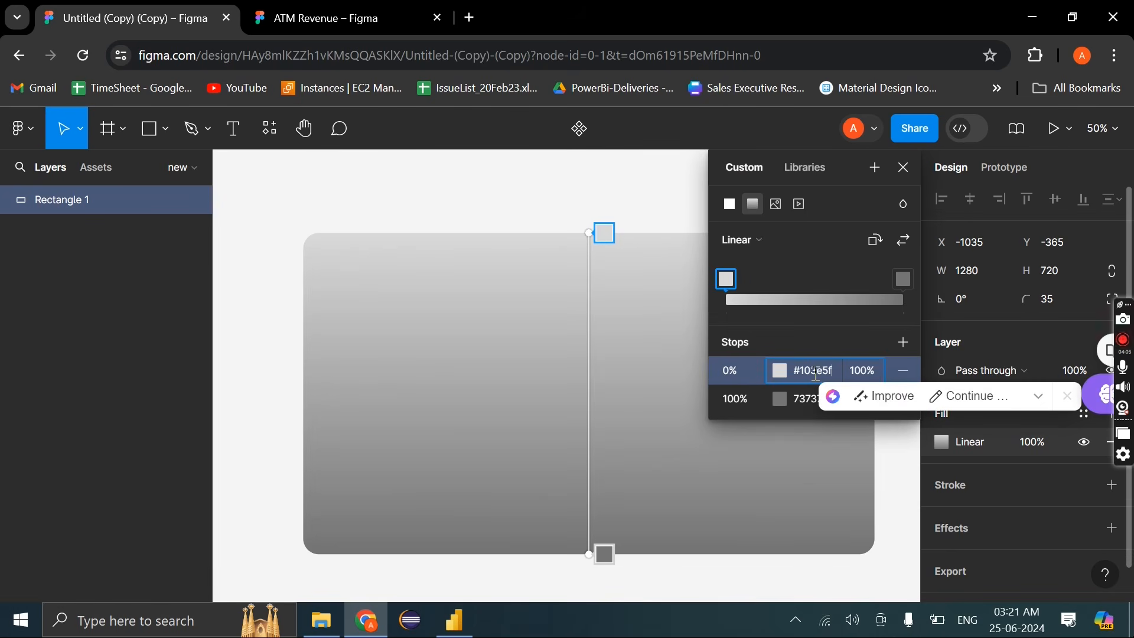
Return to the ATM Revenue design and sample the black near the background's lower-right corner with the Color Picker extension, repeating the pick once
{"action": "key", "text": "ctrl+Tab"}
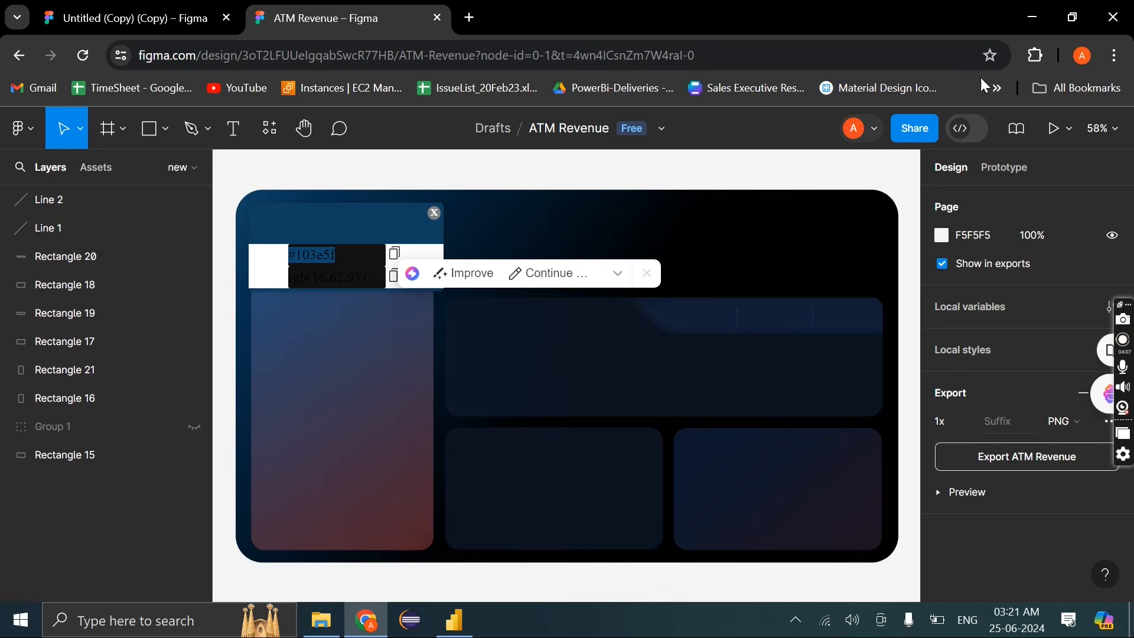
{"action": "left_click", "coordinate": [1027, 61]}
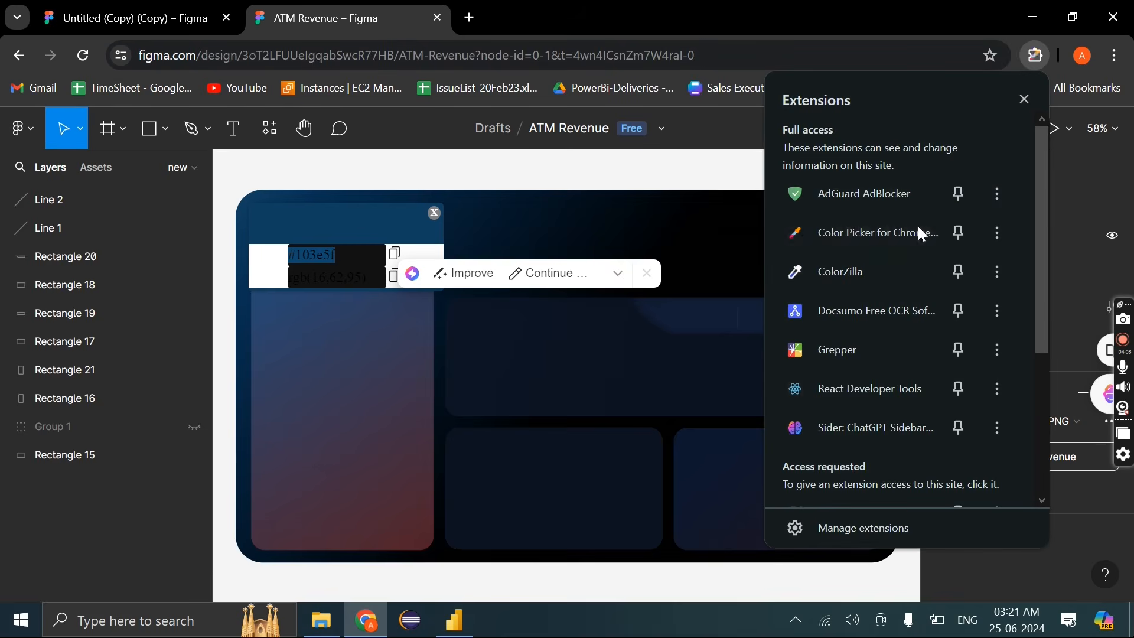
{"action": "left_click", "coordinate": [918, 226]}
{"action": "left_click", "coordinate": [941, 112]}
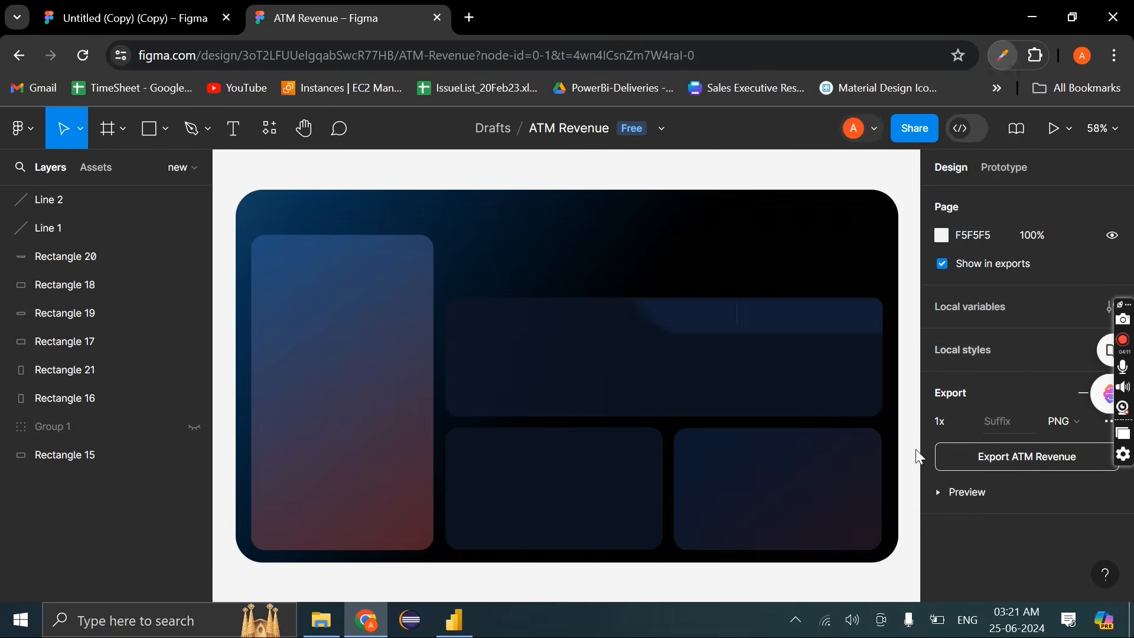
{"action": "left_click", "coordinate": [887, 552]}
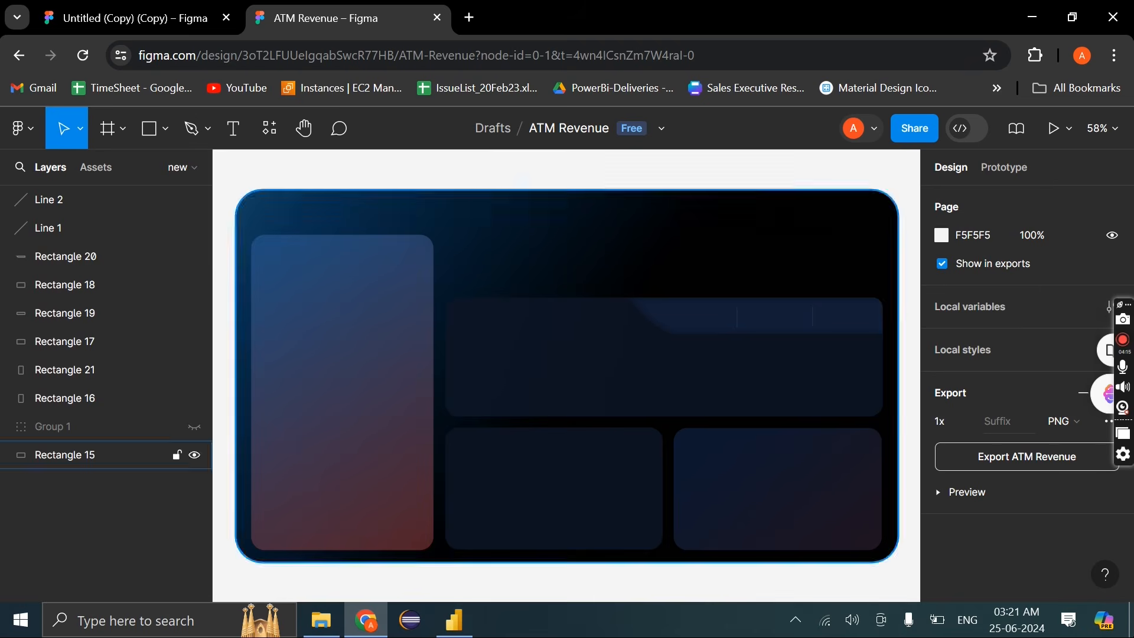
{"action": "left_click", "coordinate": [1035, 57]}
{"action": "left_click", "coordinate": [883, 240]}
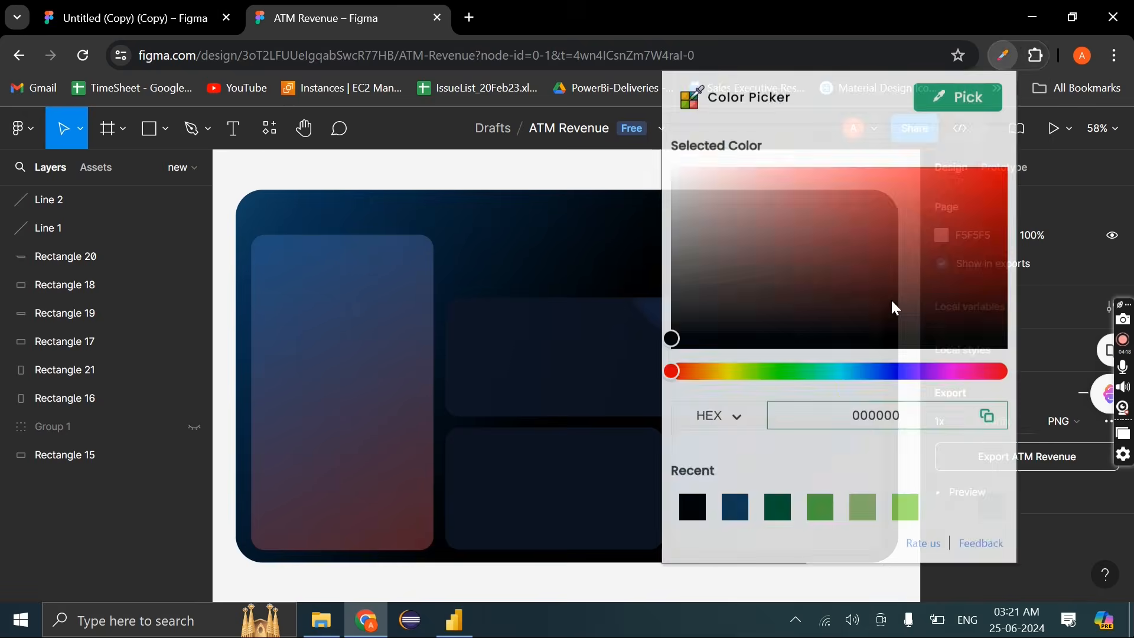
{"action": "left_click", "coordinate": [958, 116]}
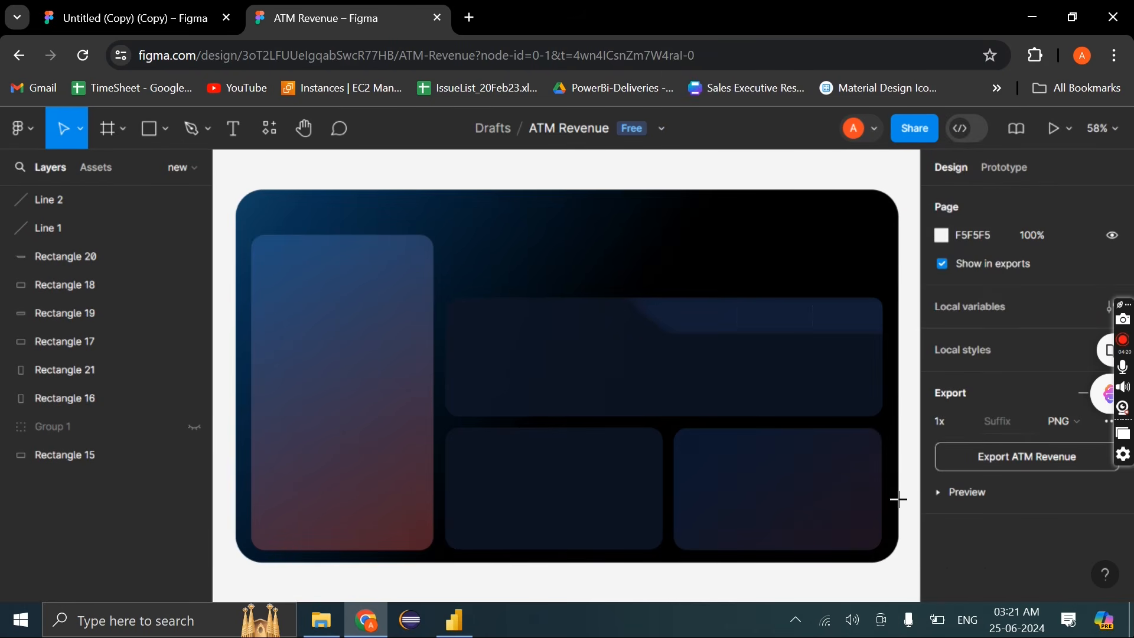
{"action": "left_click", "coordinate": [890, 528]}
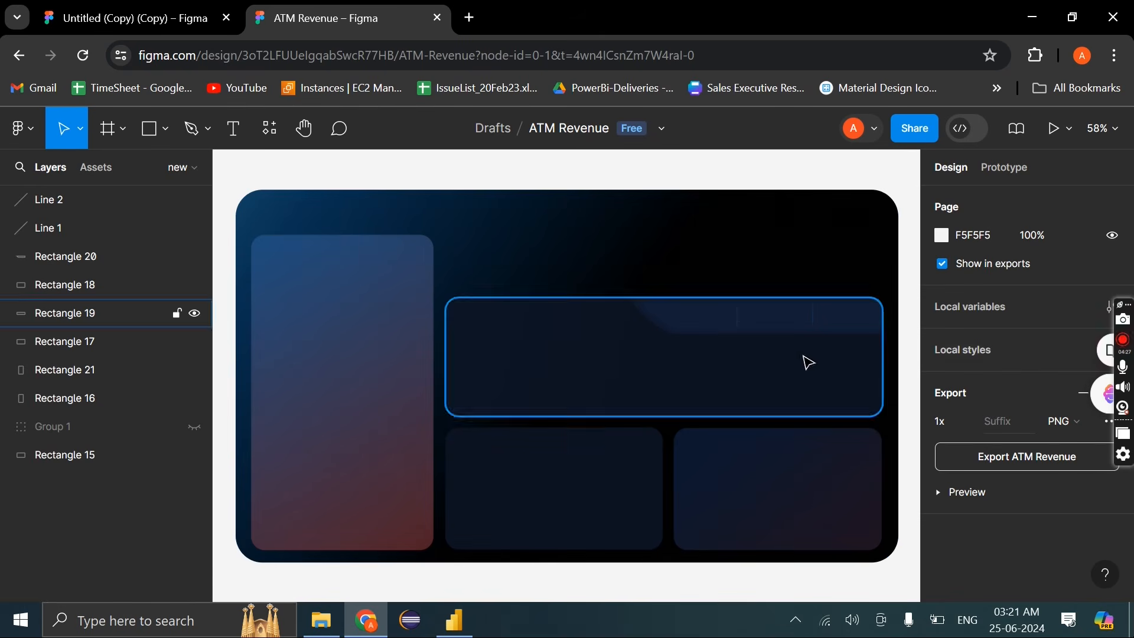
Examine the gradient stops in the finished background rectangle's linear fill and return to the Untitled (Copy) (Copy) file
{"action": "double_click", "coordinate": [815, 243]}
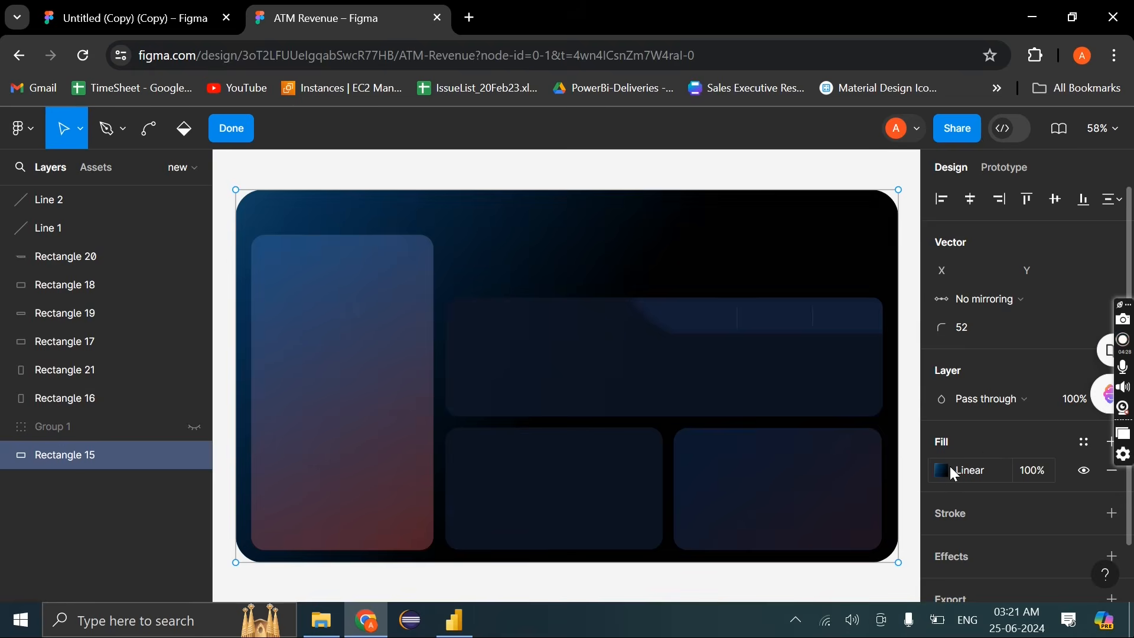
{"action": "left_click", "coordinate": [944, 468]}
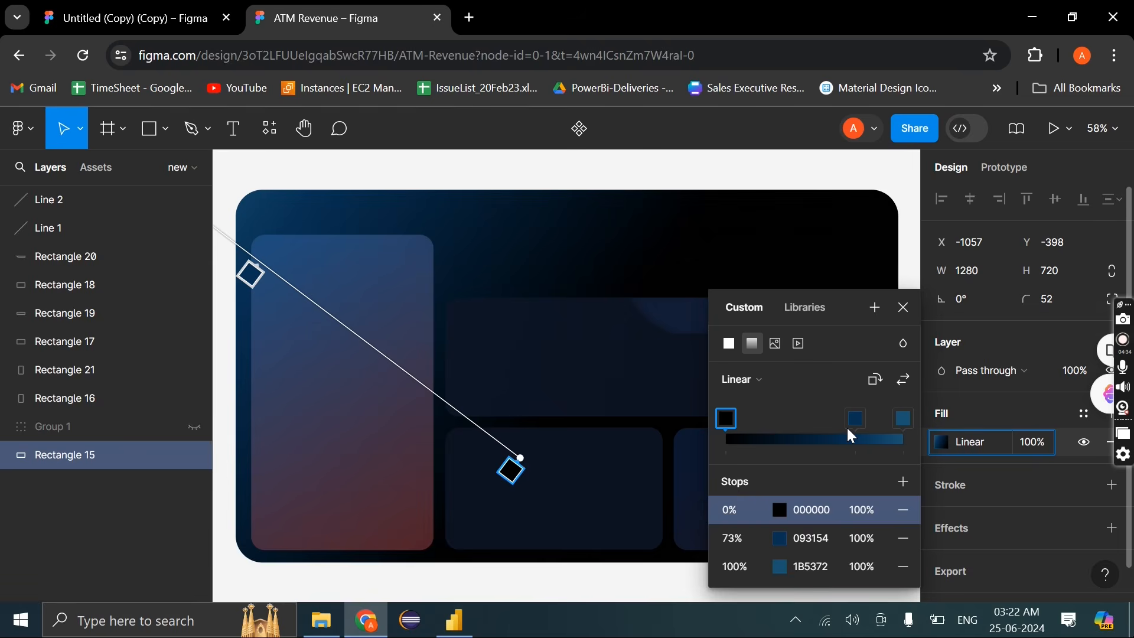
{"action": "key", "text": "ctrl+shift+Tab"}
Set the background rectangle's 100% gradient stop to 000000 at 100% opacity in the Untitled (Copy) (Copy) file
{"action": "left_click", "coordinate": [943, 442]}
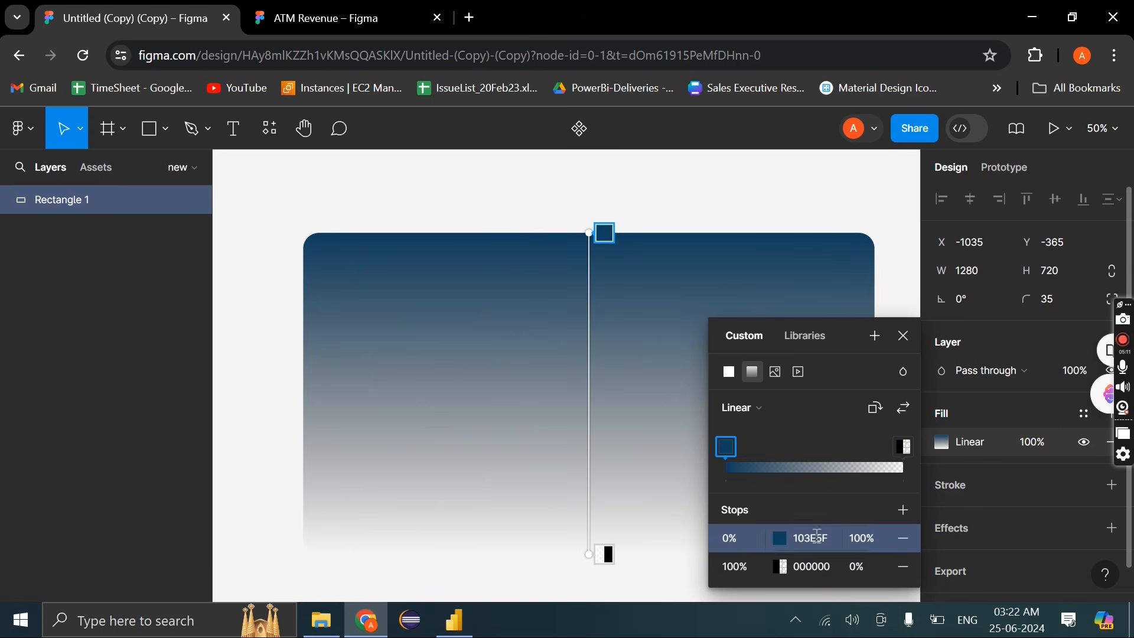
{"action": "left_click", "coordinate": [785, 568]}
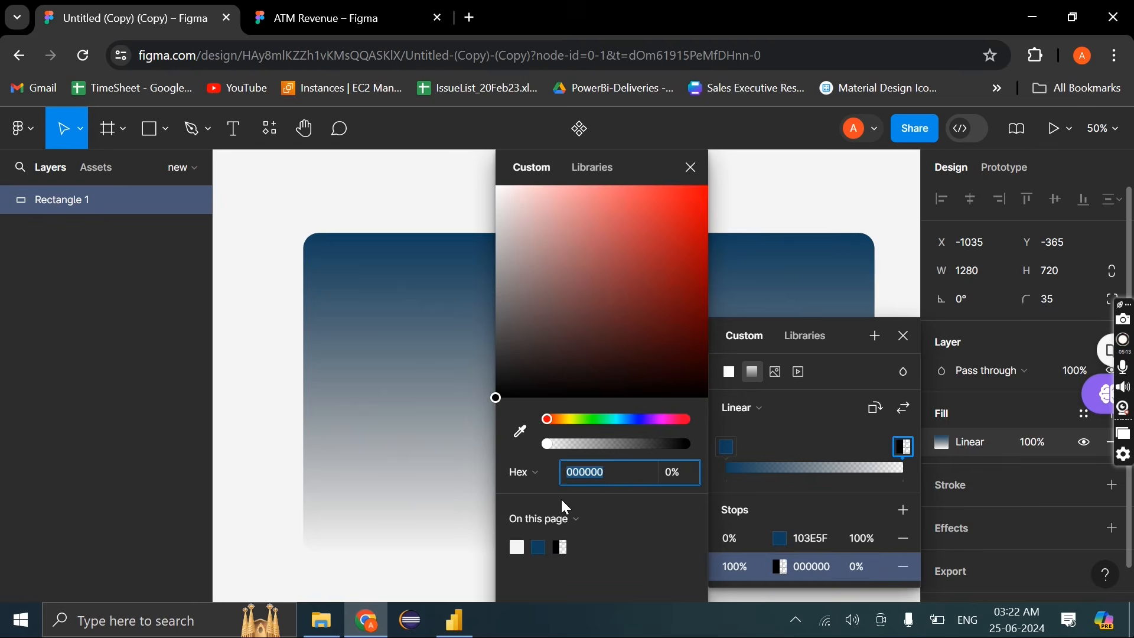
{"action": "key", "text": "Return"}
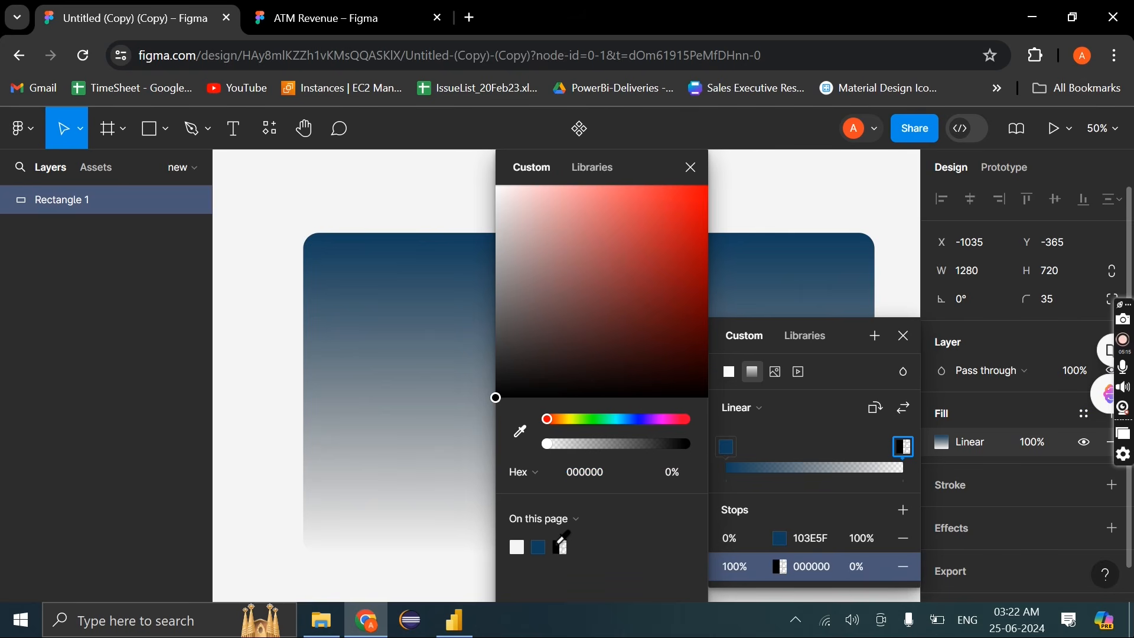
{"action": "left_click_drag", "start_coordinate": [629, 446], "coordinate": [727, 443]}
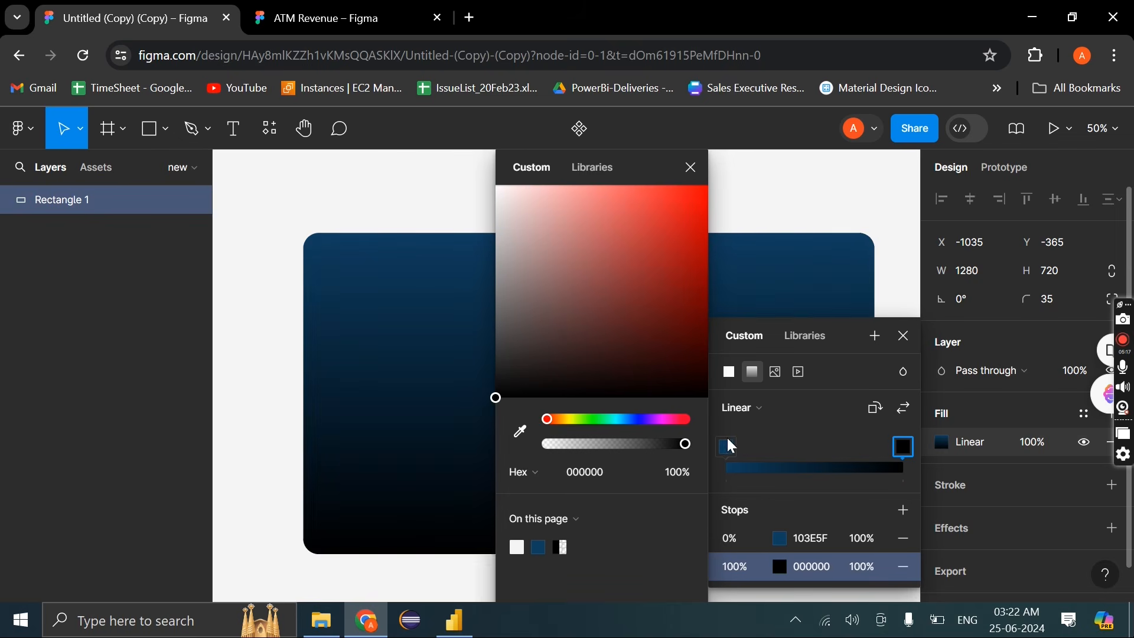
{"action": "left_click", "coordinate": [909, 343]}
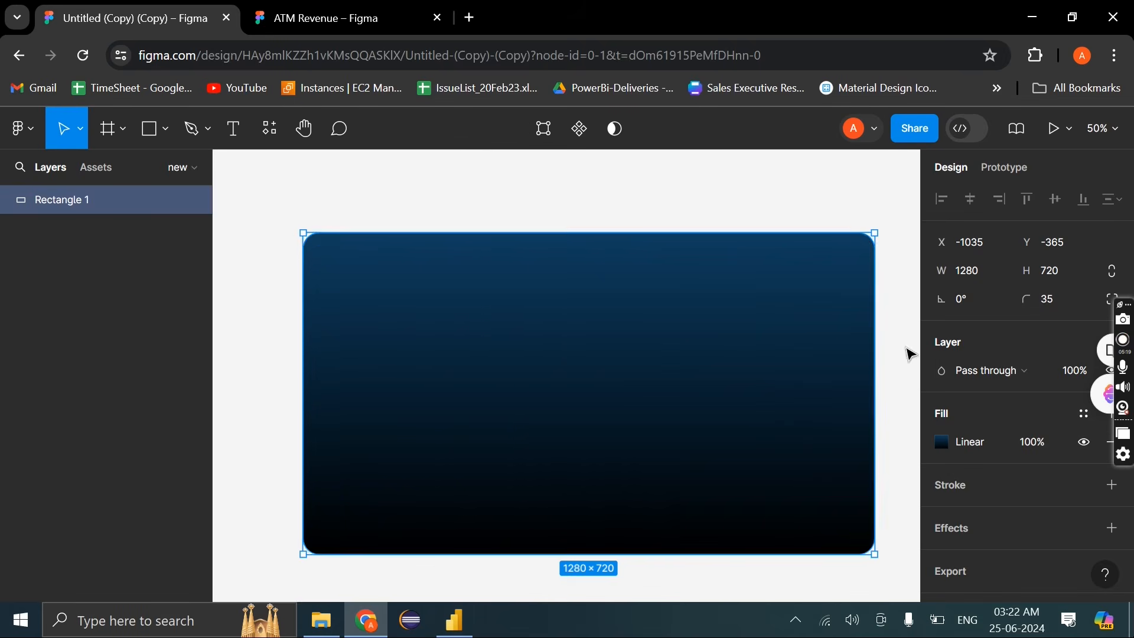
Reorient the background rectangle's linear gradient diagonally, with blue starting at its upper-left corner and black ending near its lower-right corner
{"action": "left_click", "coordinate": [951, 441]}
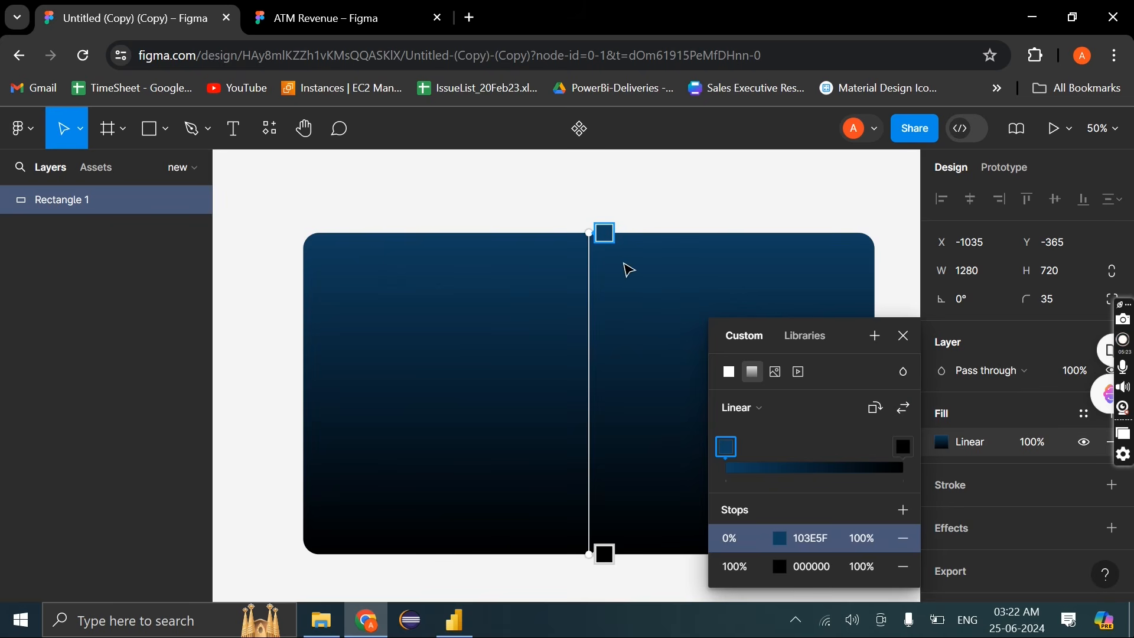
{"action": "left_click_drag", "start_coordinate": [594, 234], "coordinate": [313, 253]}
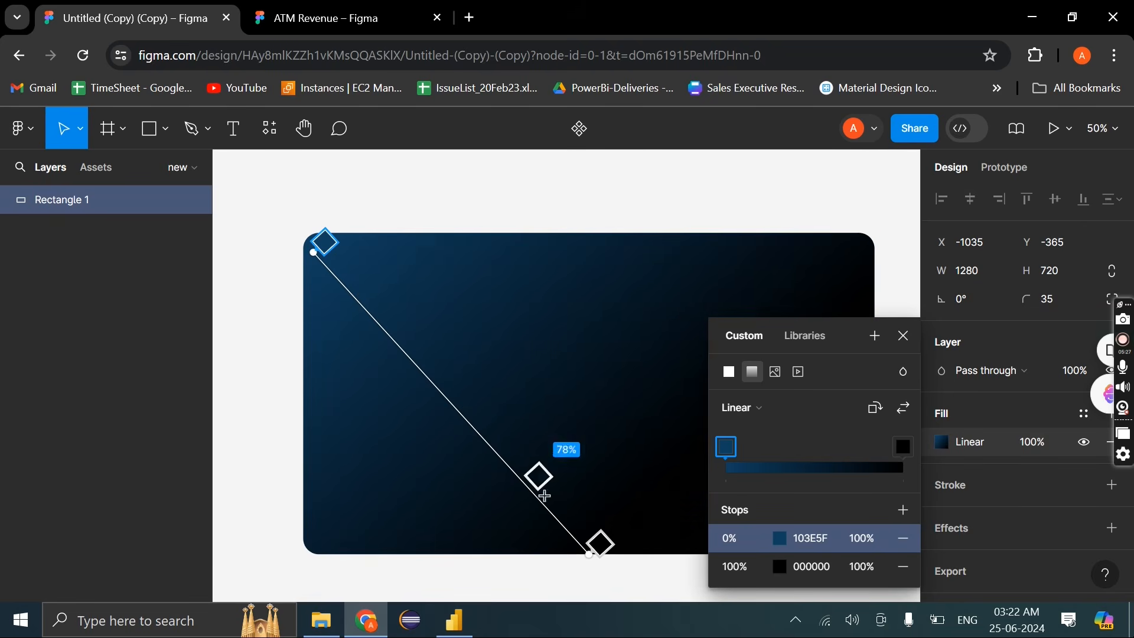
{"action": "left_click_drag", "start_coordinate": [589, 556], "coordinate": [778, 549]}
{"action": "scroll", "coordinate": [597, 466], "scroll_direction": "right", "scroll_amount": 5}
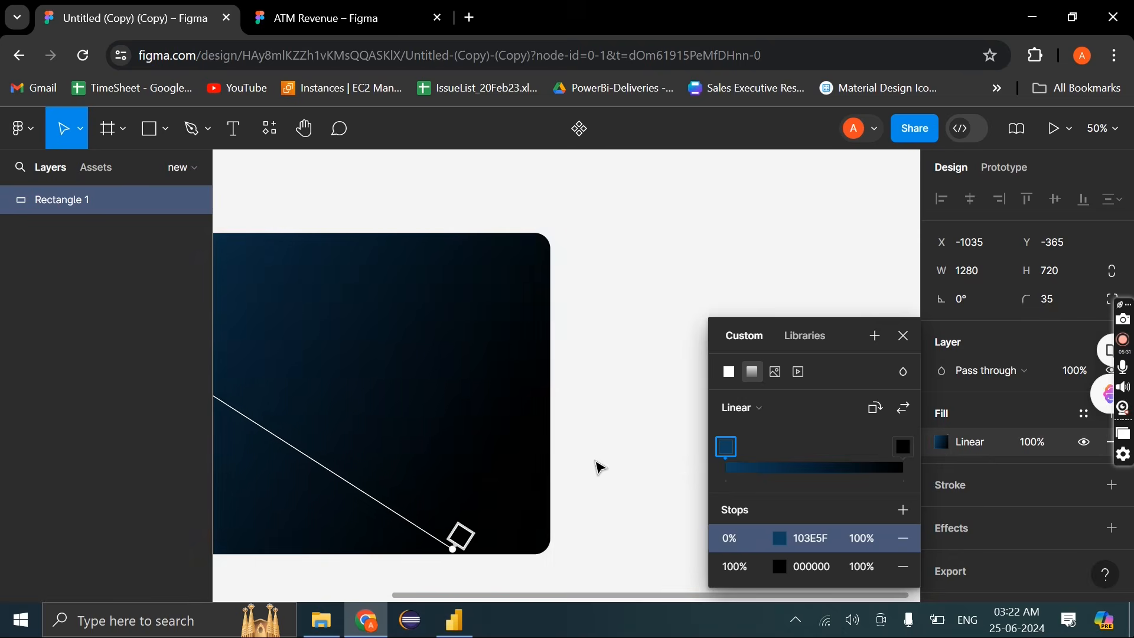
{"action": "scroll", "coordinate": [597, 466], "scroll_direction": "left", "scroll_amount": 3}
{"action": "scroll", "coordinate": [615, 502], "scroll_direction": "left", "scroll_amount": 1}
{"action": "scroll", "coordinate": [607, 497], "scroll_direction": "left", "scroll_amount": 1}
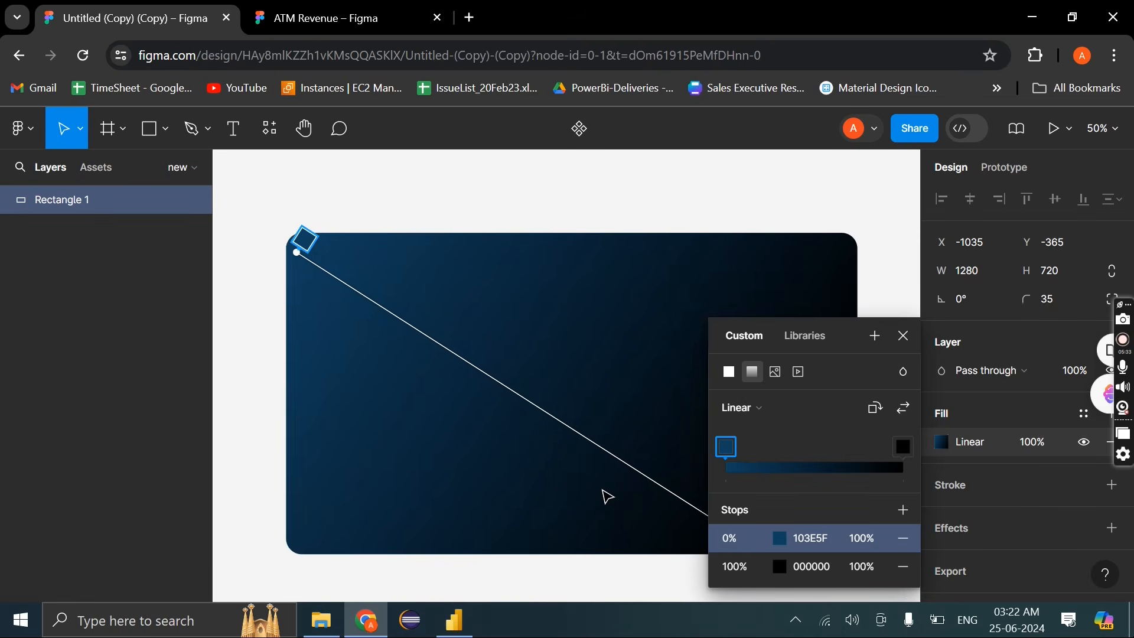
{"action": "scroll", "coordinate": [607, 496], "scroll_direction": "down", "scroll_amount": 3}
{"action": "scroll", "coordinate": [531, 473], "scroll_direction": "right", "scroll_amount": 1}
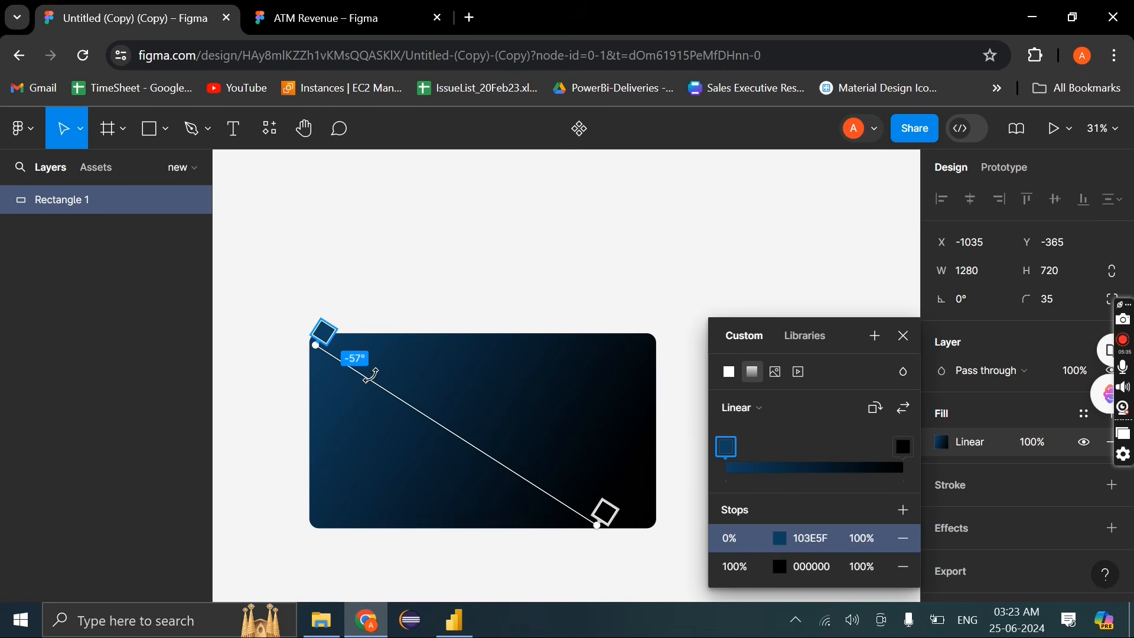
{"action": "left_click_drag", "start_coordinate": [600, 525], "coordinate": [633, 524]}
{"action": "scroll", "coordinate": [624, 443], "scroll_direction": "up", "scroll_amount": 3}
{"action": "scroll", "coordinate": [621, 443], "scroll_direction": "down", "scroll_amount": 2}
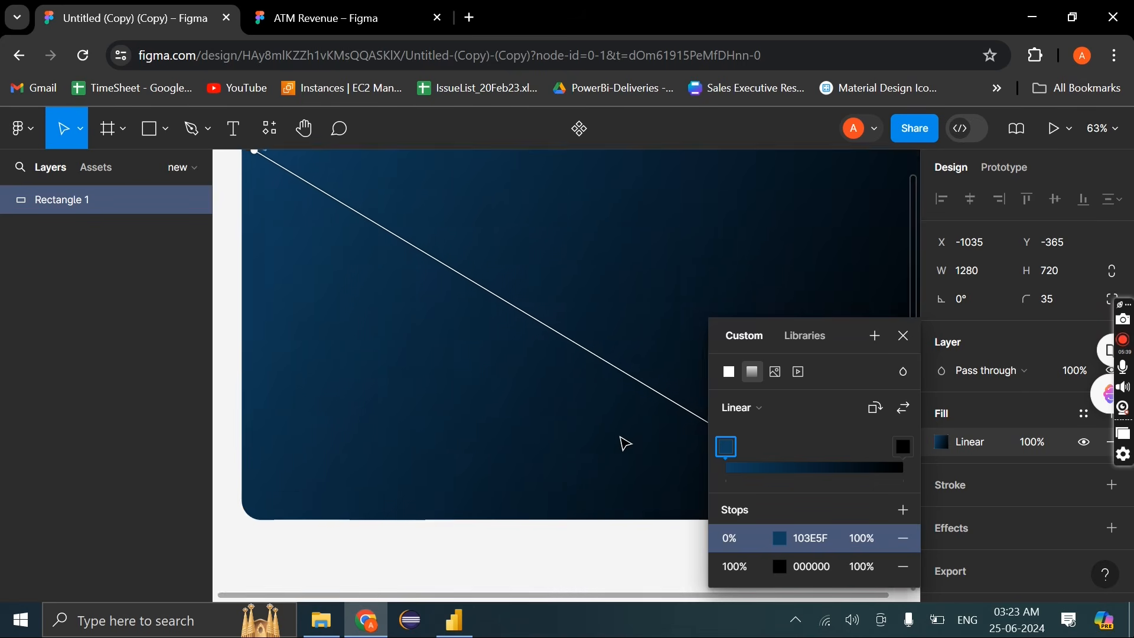
Add an intermediate stop at 27% to the background gradient and compare the fill with the ATM Revenue design's gradient
{"action": "left_click", "coordinate": [769, 445]}
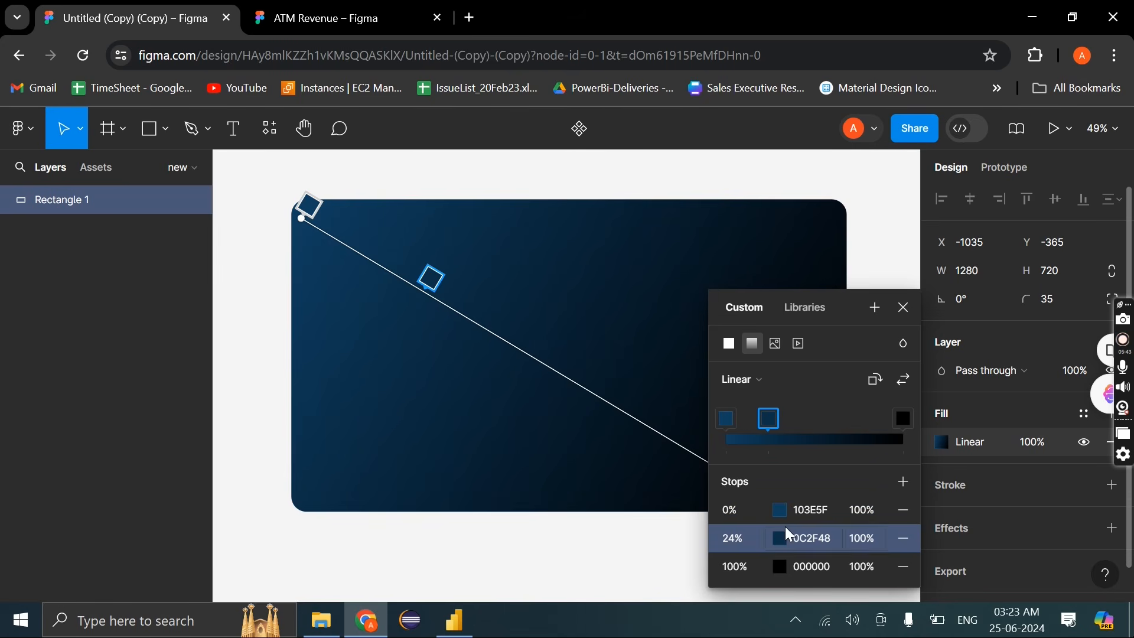
{"action": "mouse_move", "coordinate": [763, 420]}
{"action": "left_mouse_down"}
{"action": "mouse_move", "coordinate": [874, 426]}
{"action": "mouse_move", "coordinate": [761, 425]}
{"action": "mouse_move", "coordinate": [775, 427]}
{"action": "left_mouse_up"}
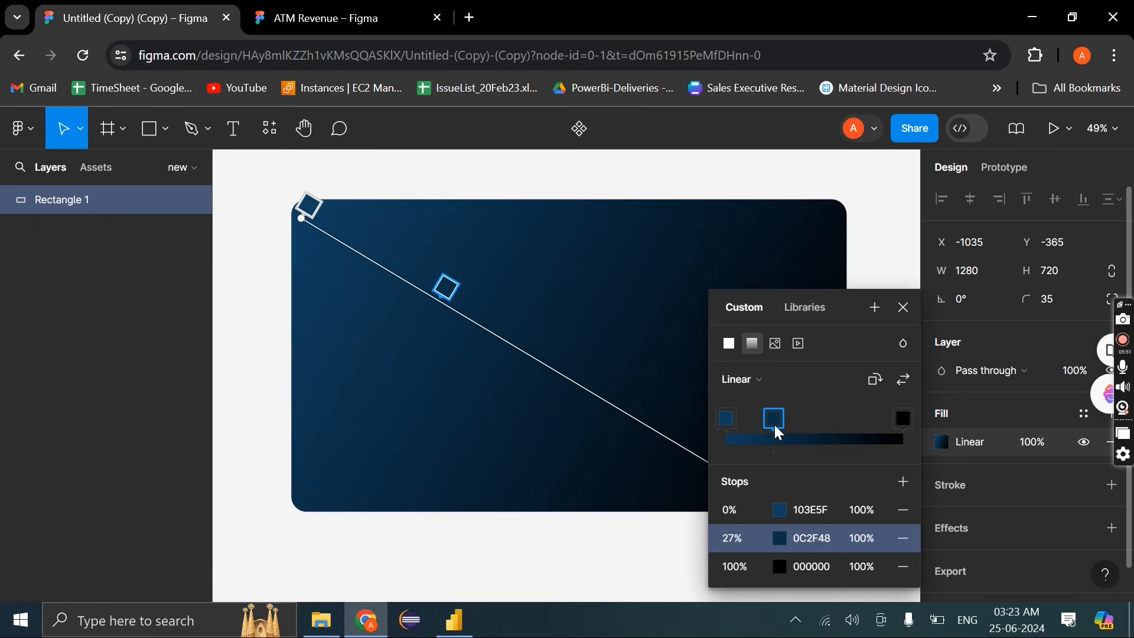
{"action": "key", "text": "ctrl+Tab"}
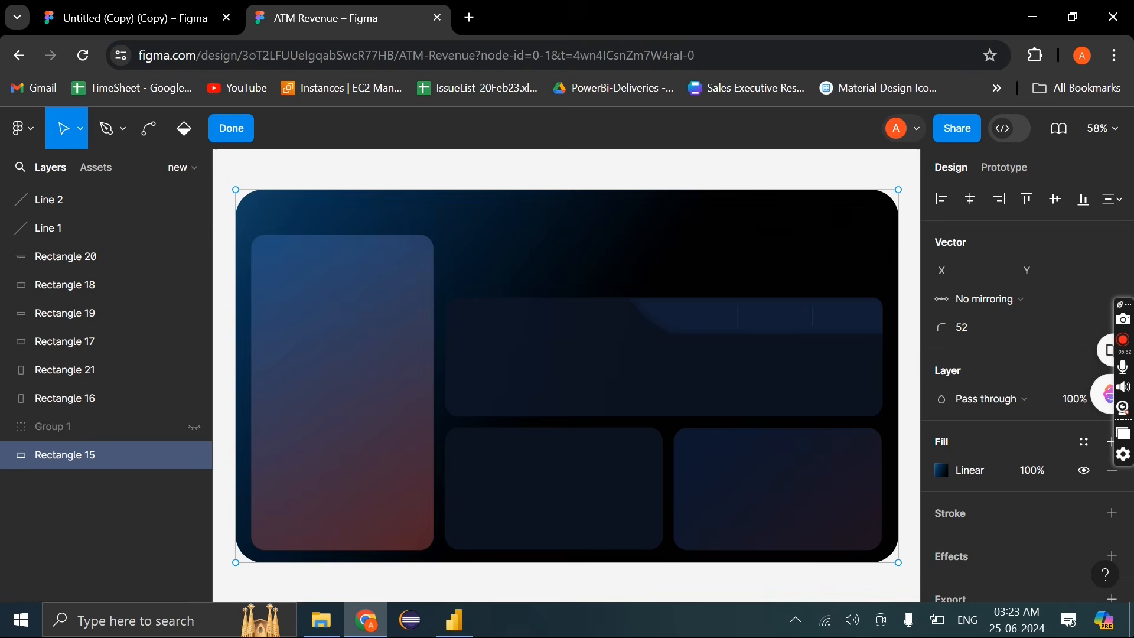
{"action": "left_click", "coordinate": [943, 471]}
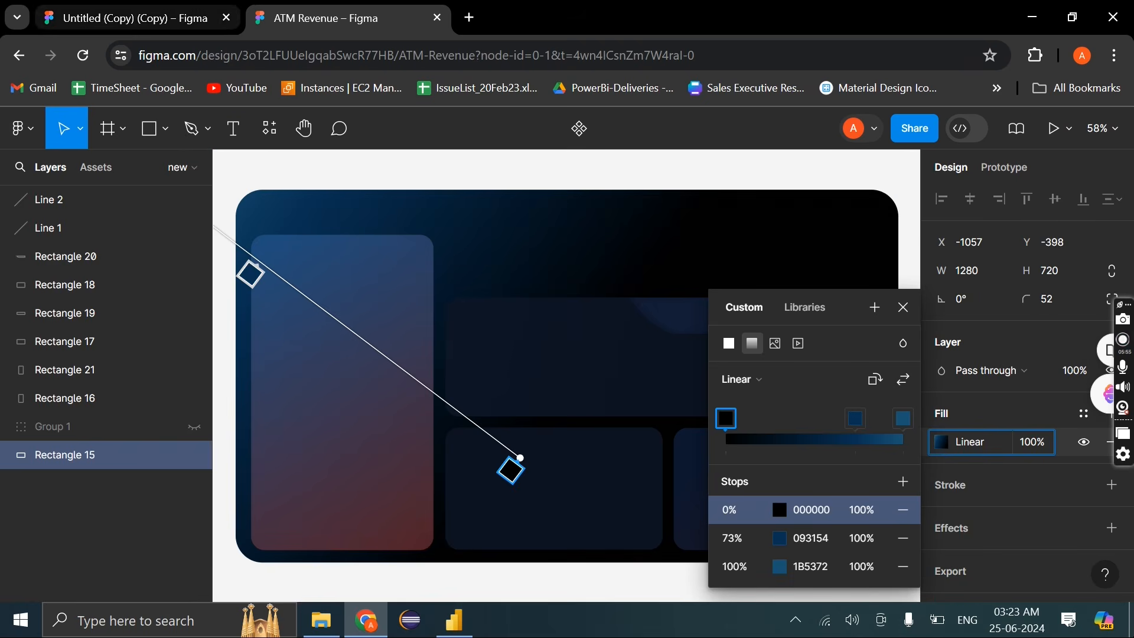
{"action": "key", "text": "ctrl+Tab"}
{"action": "left_click", "coordinate": [905, 308]}
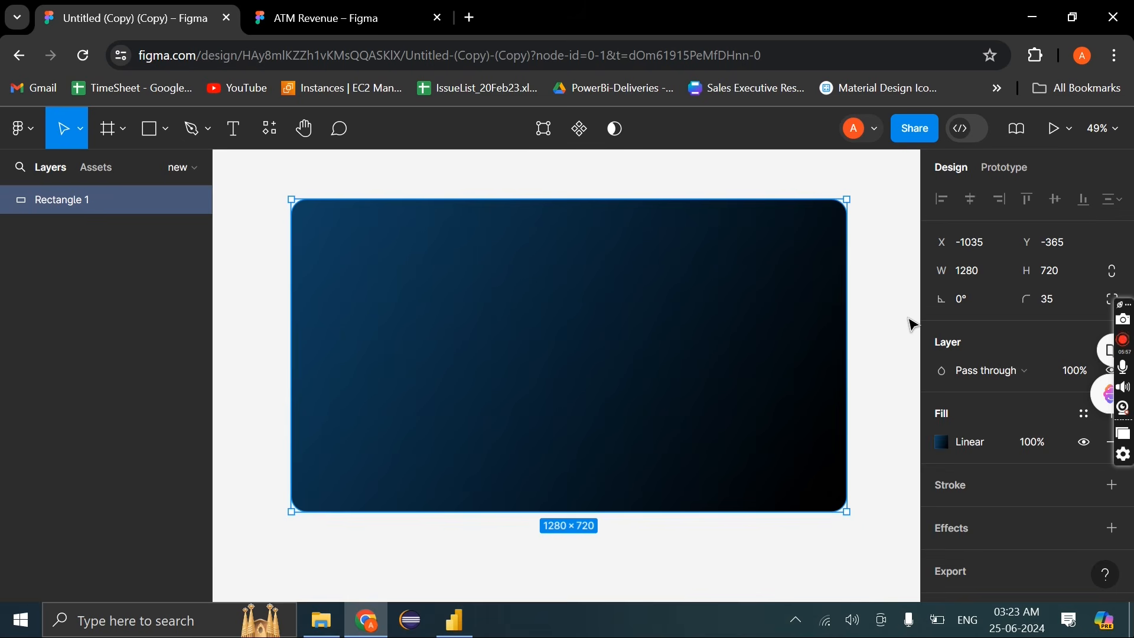
{"action": "left_click", "coordinate": [577, 181]}
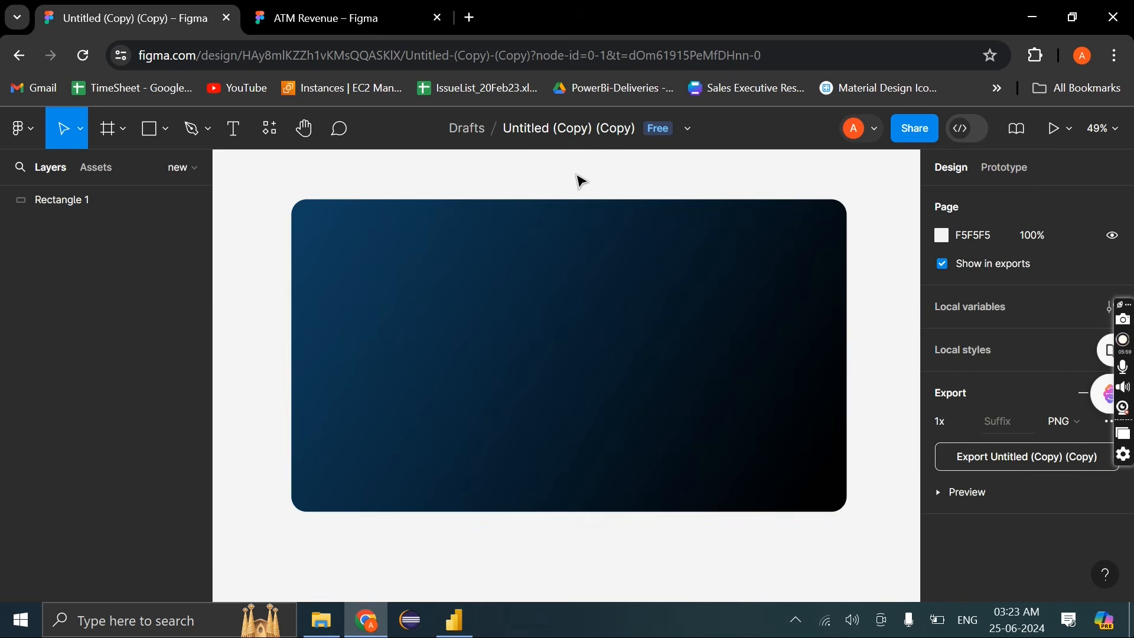
In the ATM Revenue design, sample the blue at the tall side panel's upper-left corner with the Color Picker extension and copy its hex code
{"action": "left_click", "coordinate": [402, 18]}
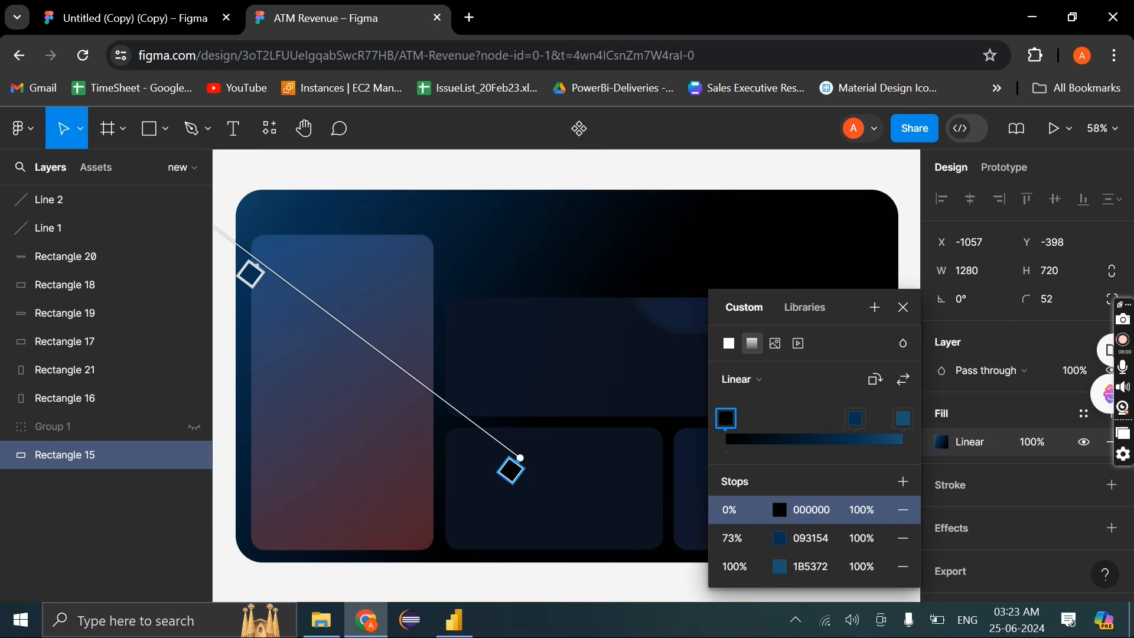
{"action": "left_click", "coordinate": [903, 307]}
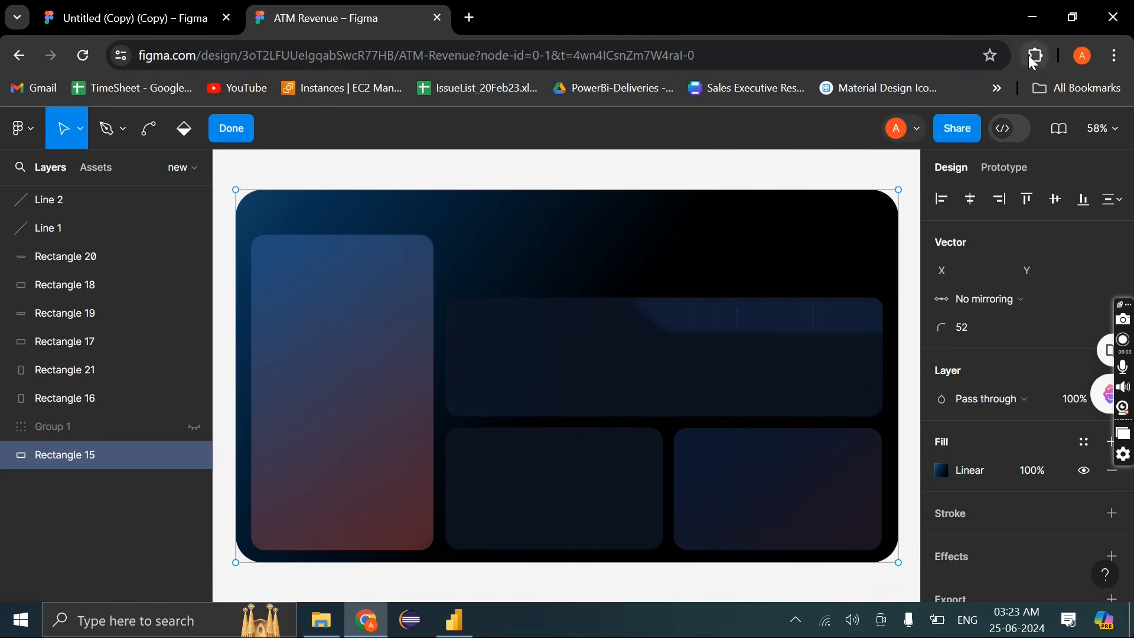
{"action": "left_click", "coordinate": [1032, 55]}
{"action": "left_click", "coordinate": [883, 230]}
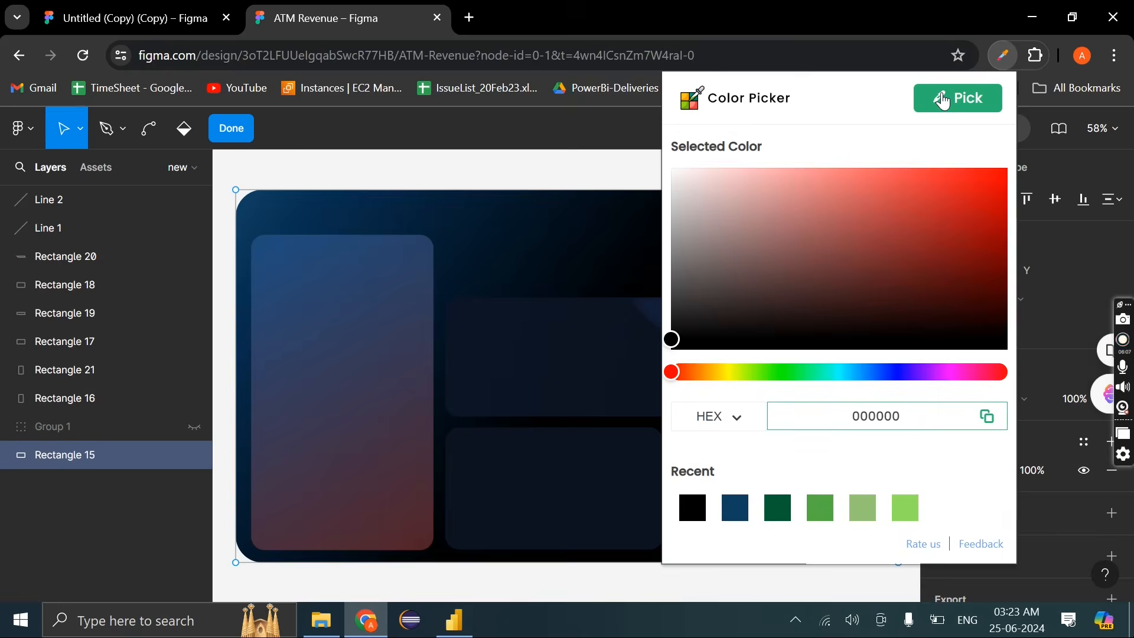
{"action": "left_click", "coordinate": [943, 101]}
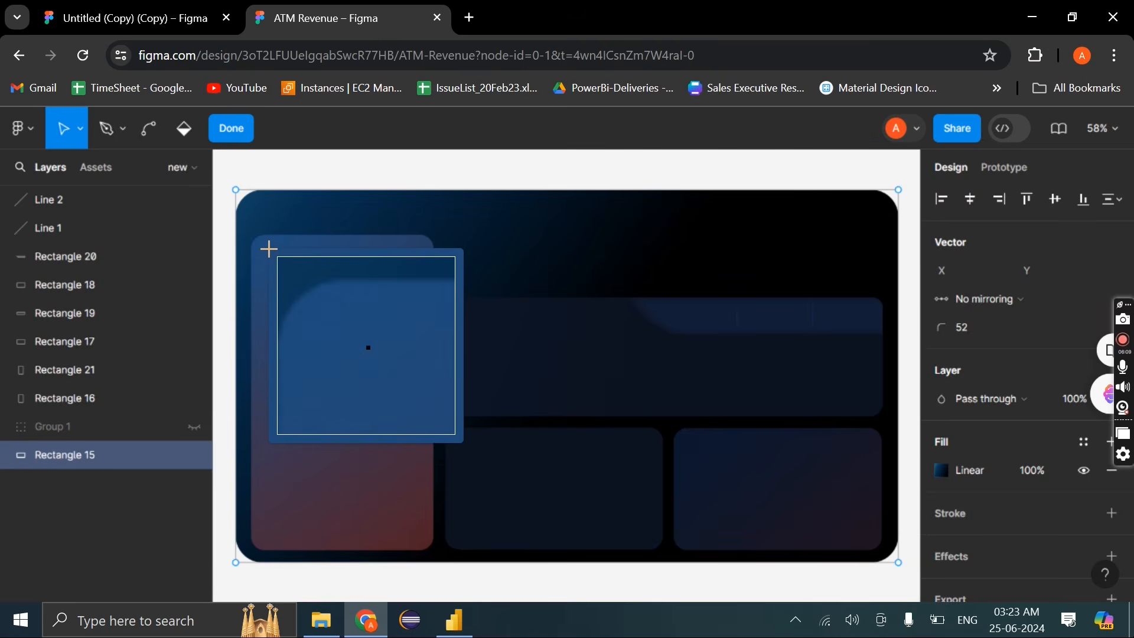
{"action": "left_click", "coordinate": [269, 248]}
{"action": "left_click", "coordinate": [414, 301]}
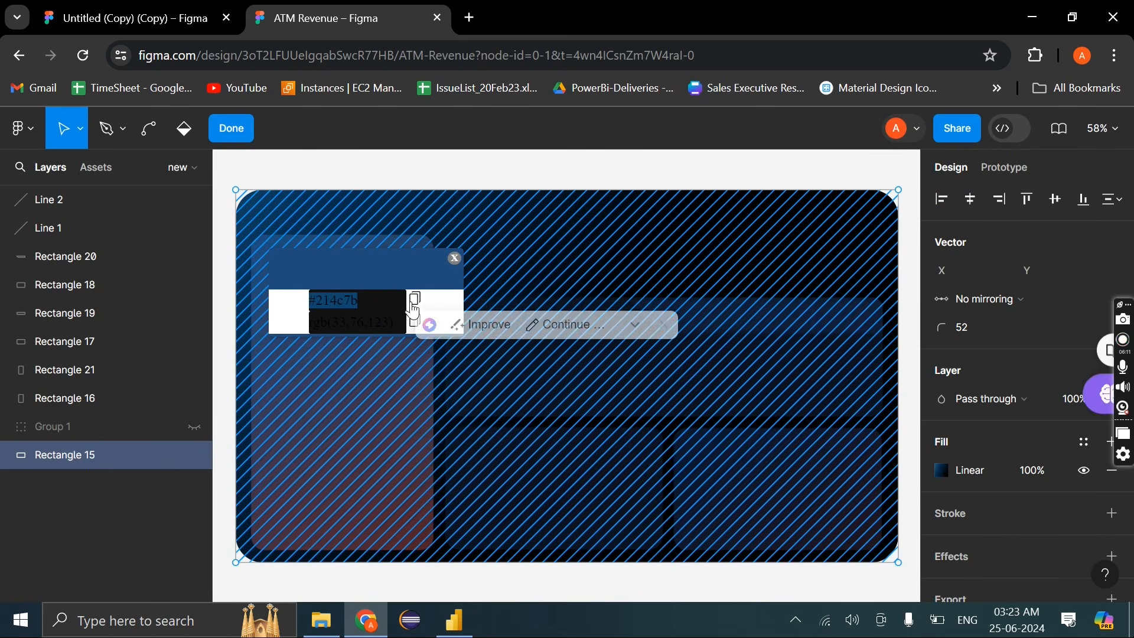
In the Untitled (Copy) (Copy) file, draw a rectangle about 369 × 568 on the background's left side and round its corners to 32
{"action": "key", "text": "ctrl+shift+Tab"}
{"action": "left_click", "coordinate": [263, 185]}
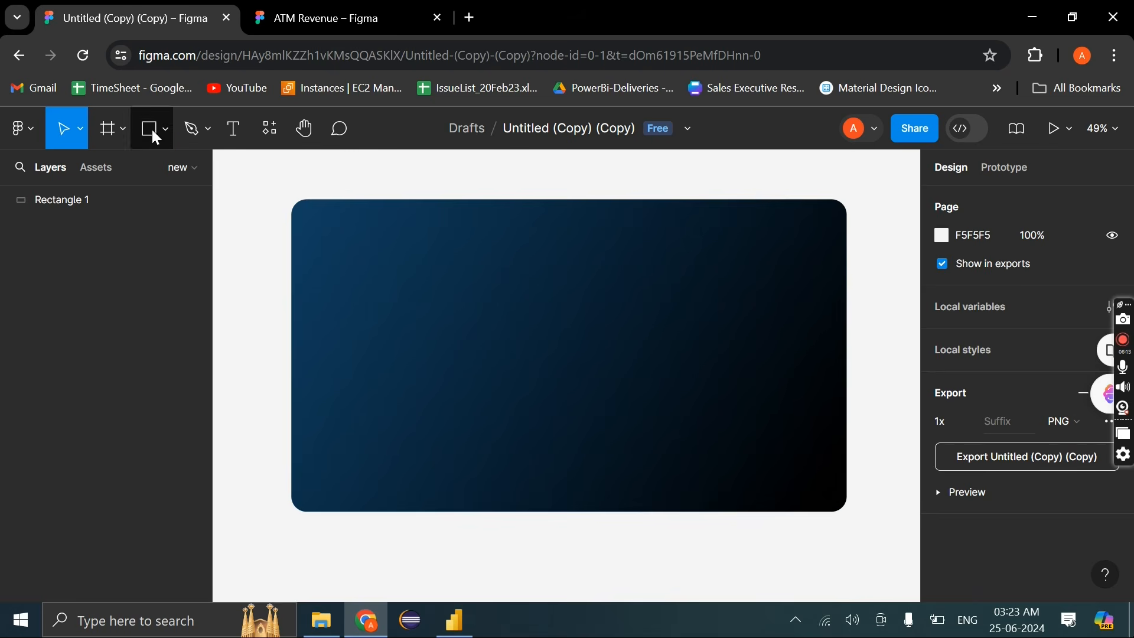
{"action": "left_click", "coordinate": [149, 138]}
{"action": "left_click_drag", "start_coordinate": [313, 252], "coordinate": [472, 497]}
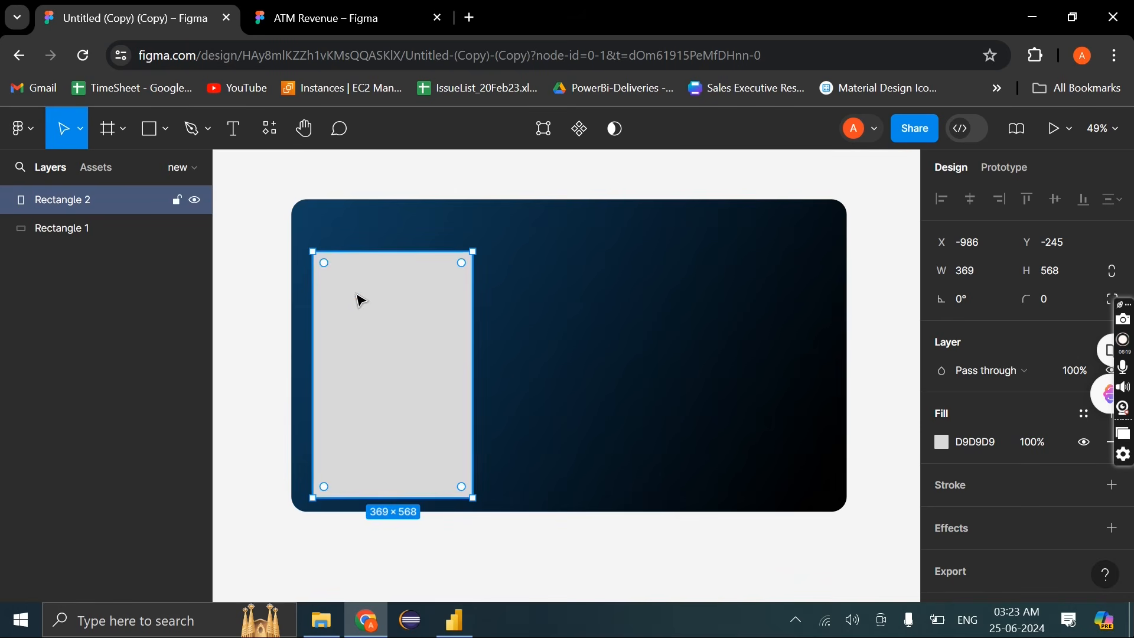
{"action": "left_click_drag", "start_coordinate": [326, 264], "coordinate": [331, 266]}
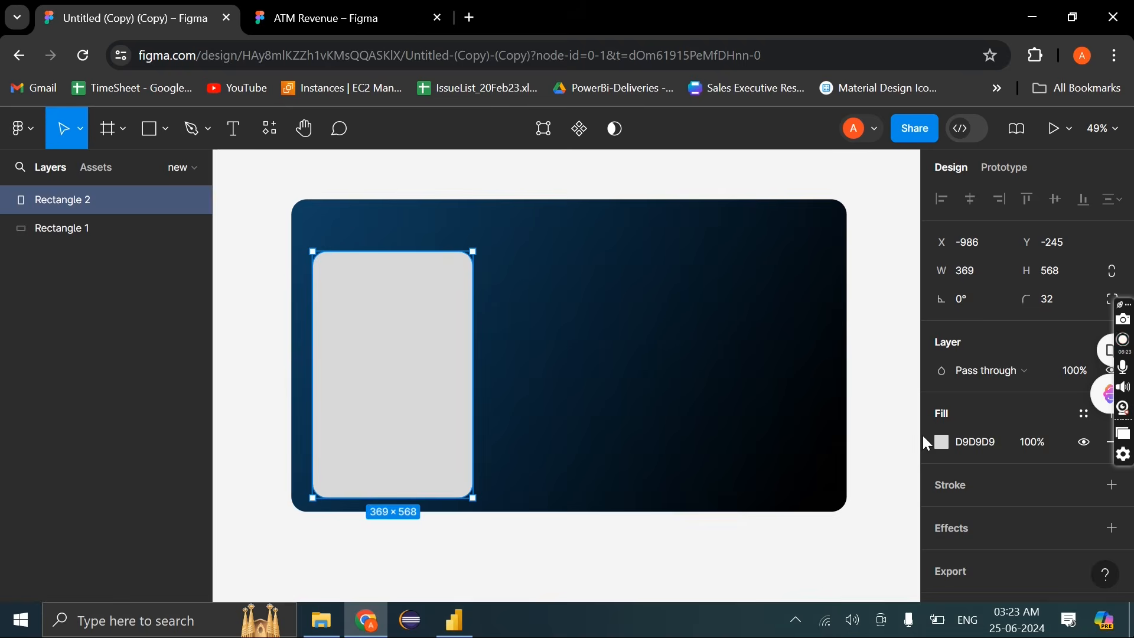
Change the new side panel's fill to a linear gradient running diagonally from its upper-left to its lower-right corner
{"action": "left_click", "coordinate": [941, 442]}
{"action": "left_click", "coordinate": [752, 203]}
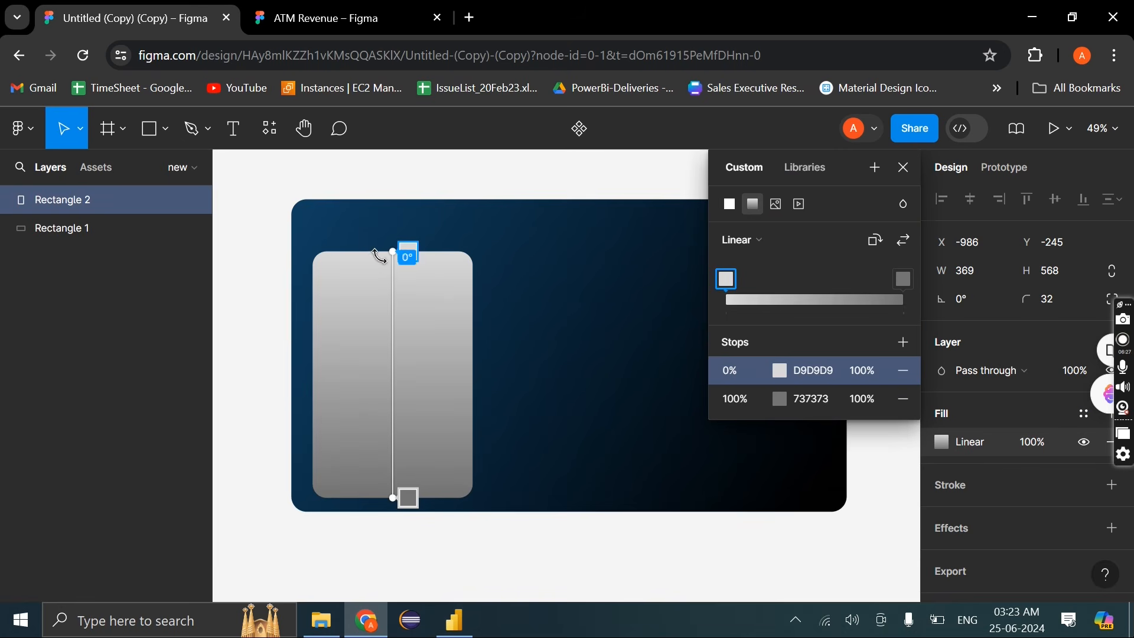
{"action": "left_click_drag", "start_coordinate": [390, 255], "coordinate": [305, 258]}
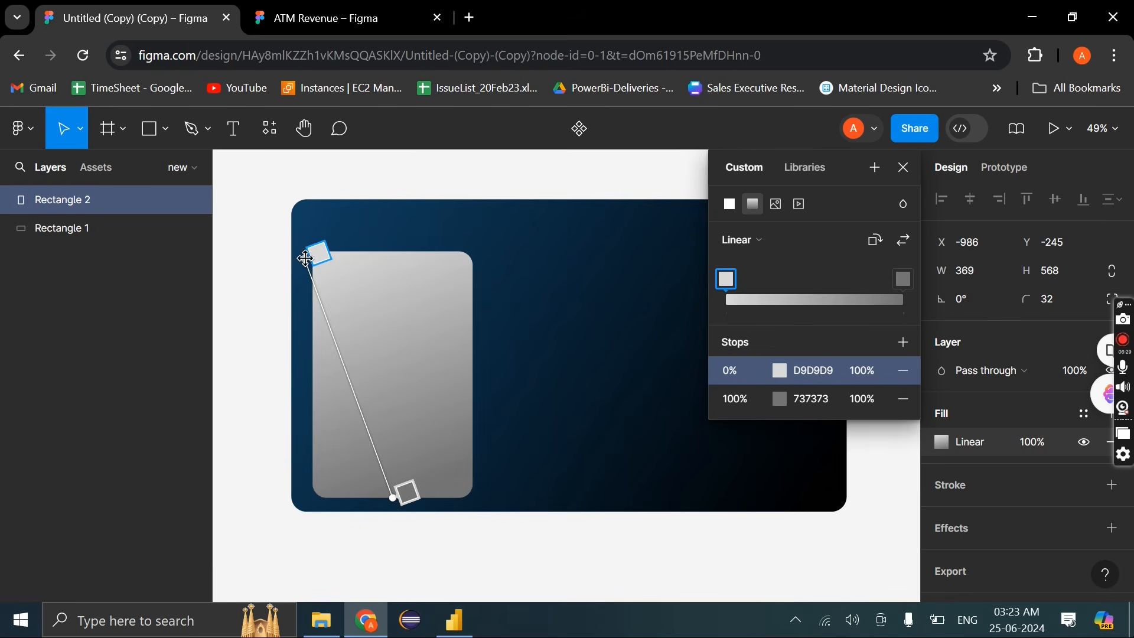
{"action": "left_click_drag", "start_coordinate": [399, 504], "coordinate": [463, 507]}
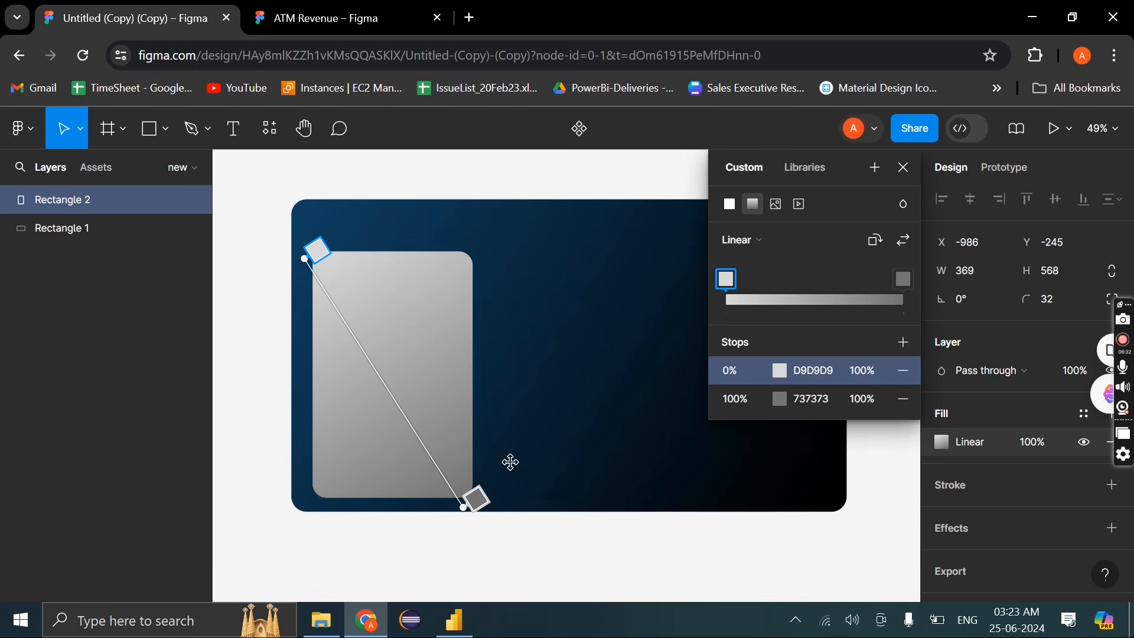
Add a stop at 49% to the side panel's gradient and set the 0% stop to #214c7b
{"action": "left_click", "coordinate": [812, 284]}
{"action": "left_click", "coordinate": [778, 370]}
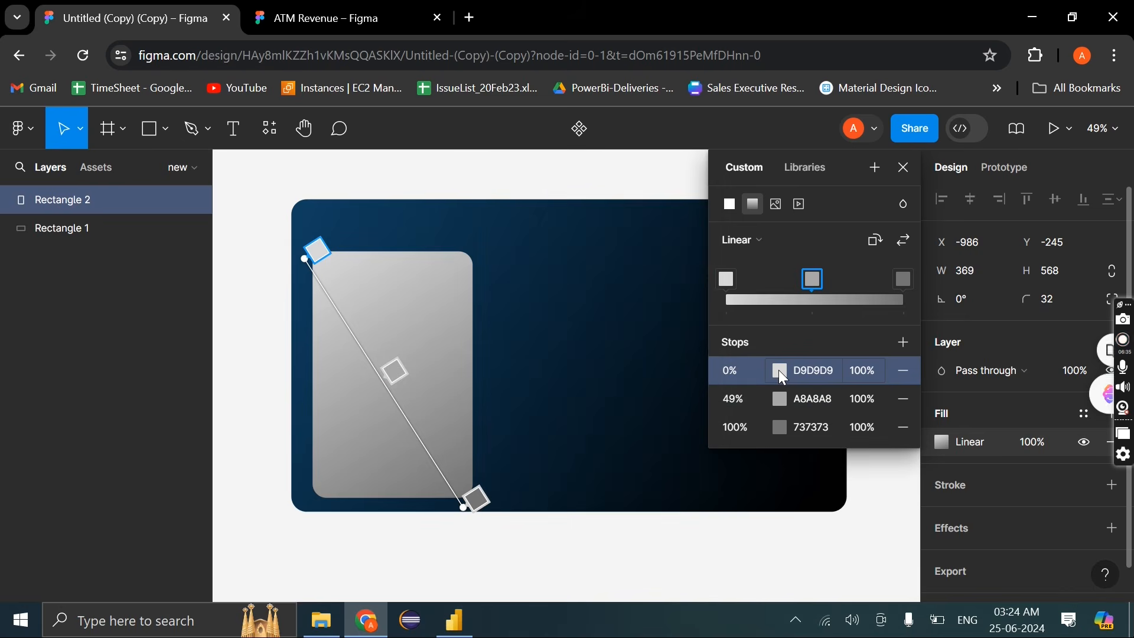
{"action": "left_click", "coordinate": [819, 369]}
{"action": "key", "text": "ctrl+v"}
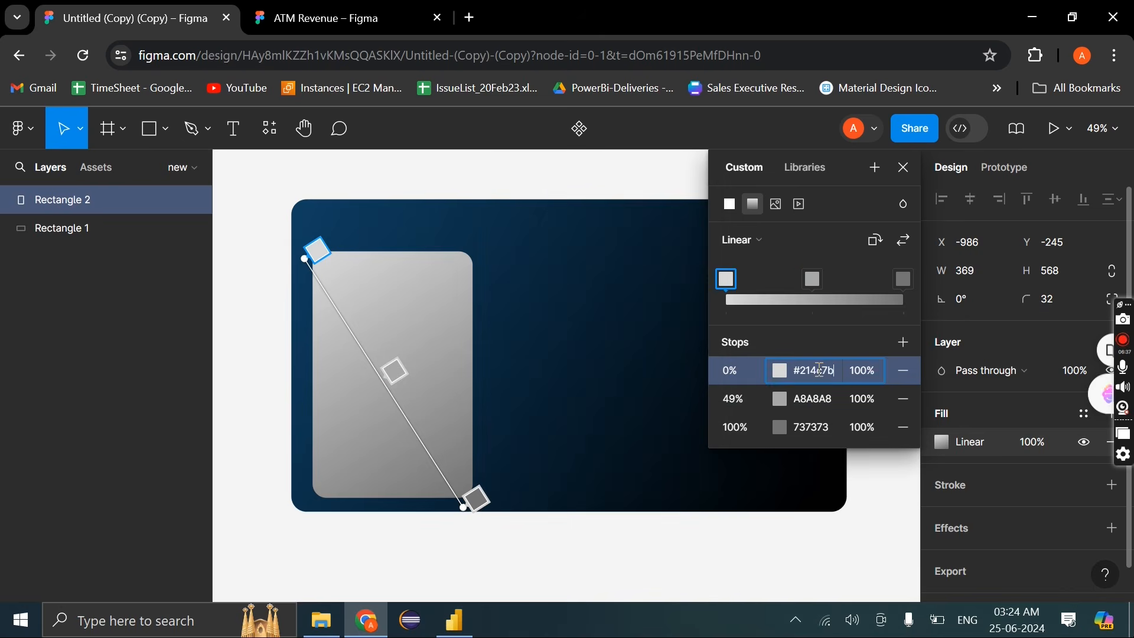
{"action": "key", "text": "Return"}
In the ATM Revenue design, try to sample the dark red at the side panel's lower-right corner with the Color Picker extension
{"action": "left_click", "coordinate": [343, 18]}
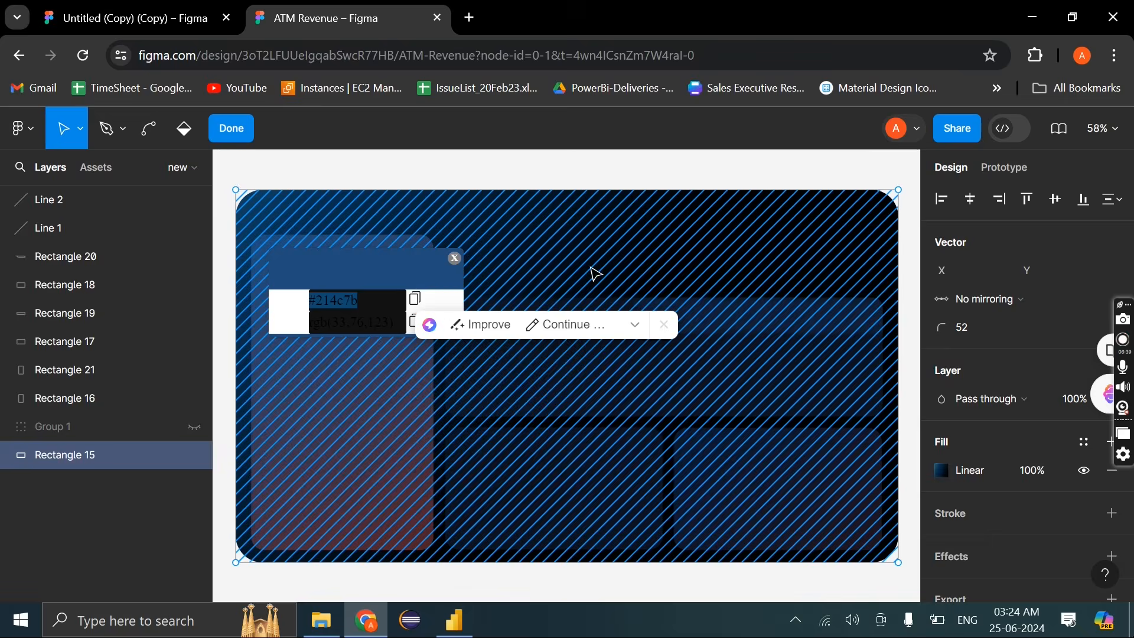
{"action": "left_click", "coordinate": [1035, 55]}
{"action": "left_click", "coordinate": [895, 231]}
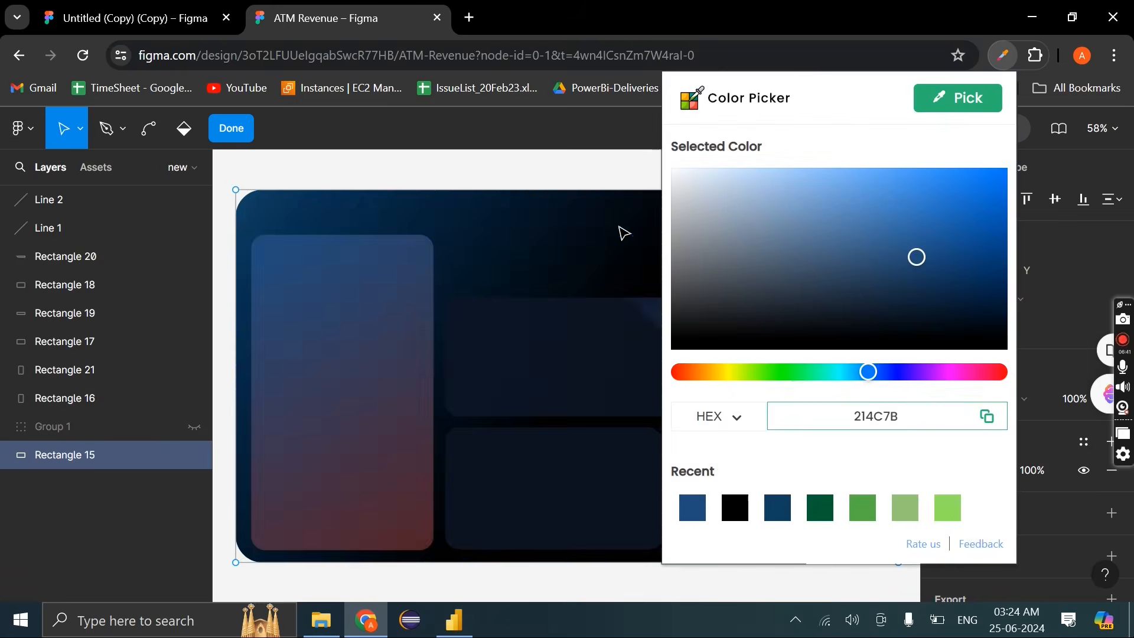
{"action": "left_click", "coordinate": [955, 101]}
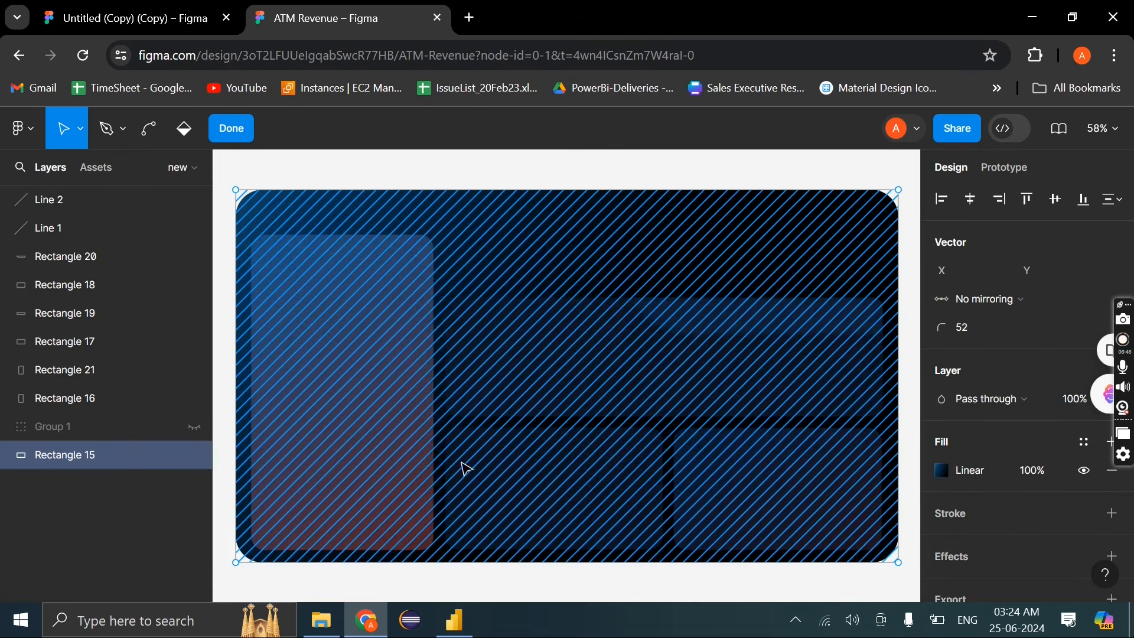
{"action": "left_click", "coordinate": [231, 129]}
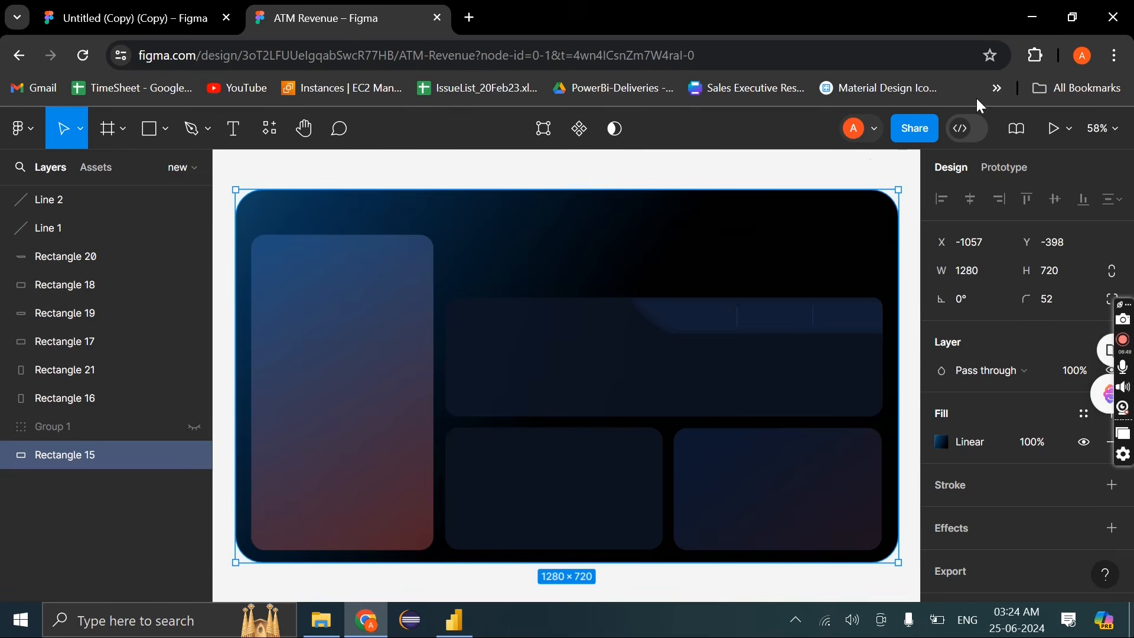
{"action": "left_click", "coordinate": [1028, 57]}
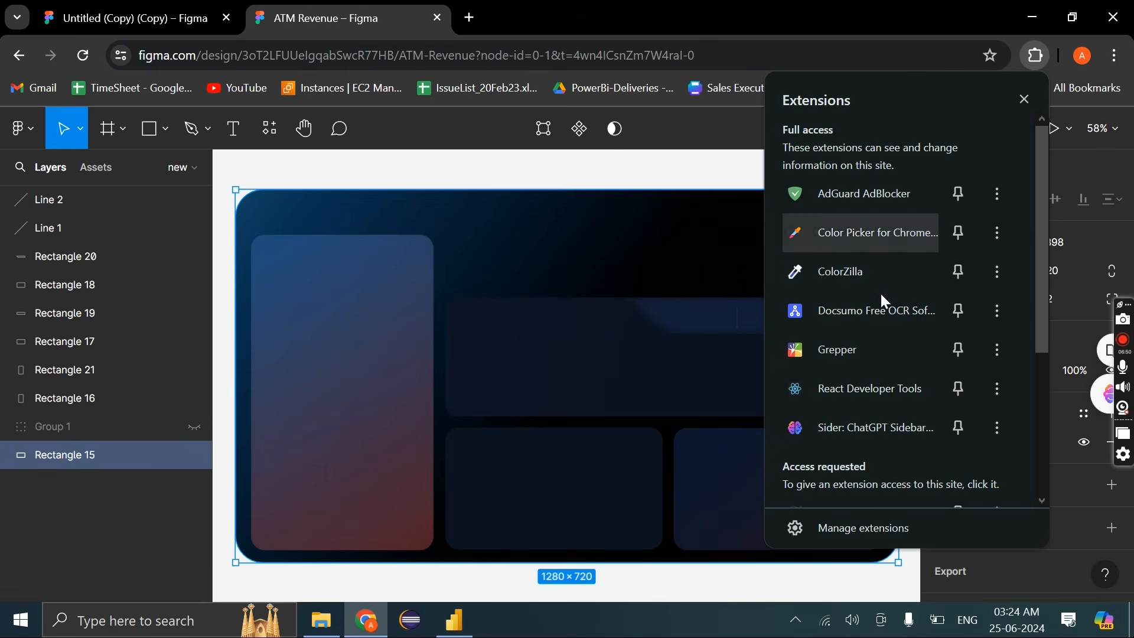
{"action": "left_click", "coordinate": [839, 239]}
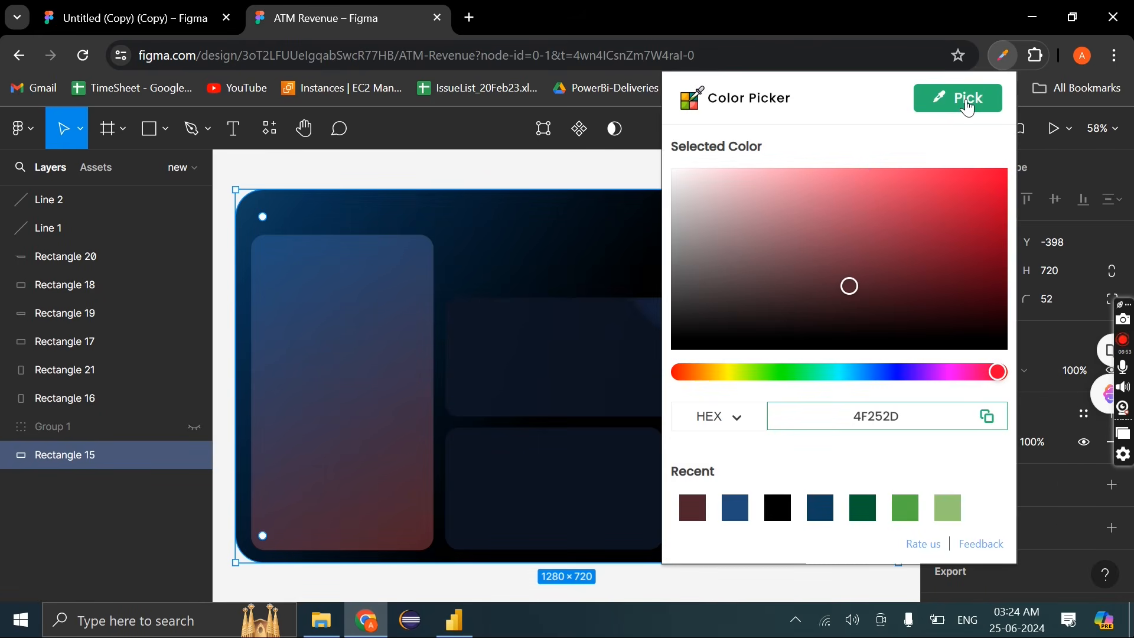
{"action": "left_click", "coordinate": [969, 106]}
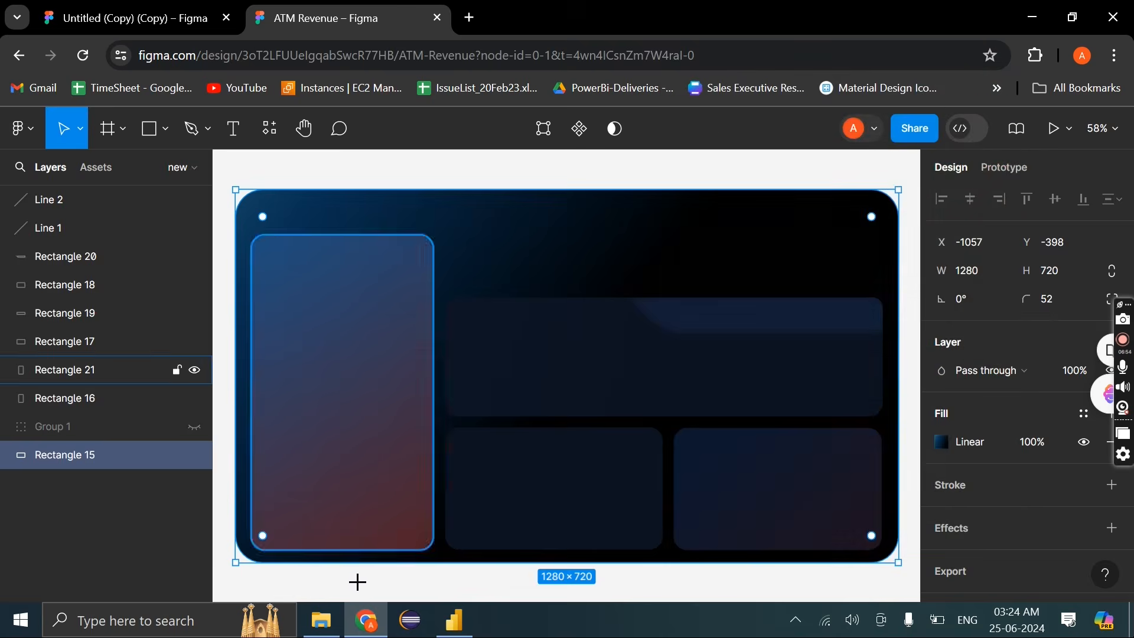
{"action": "left_click", "coordinate": [410, 534]}
{"action": "left_click", "coordinate": [529, 172]}
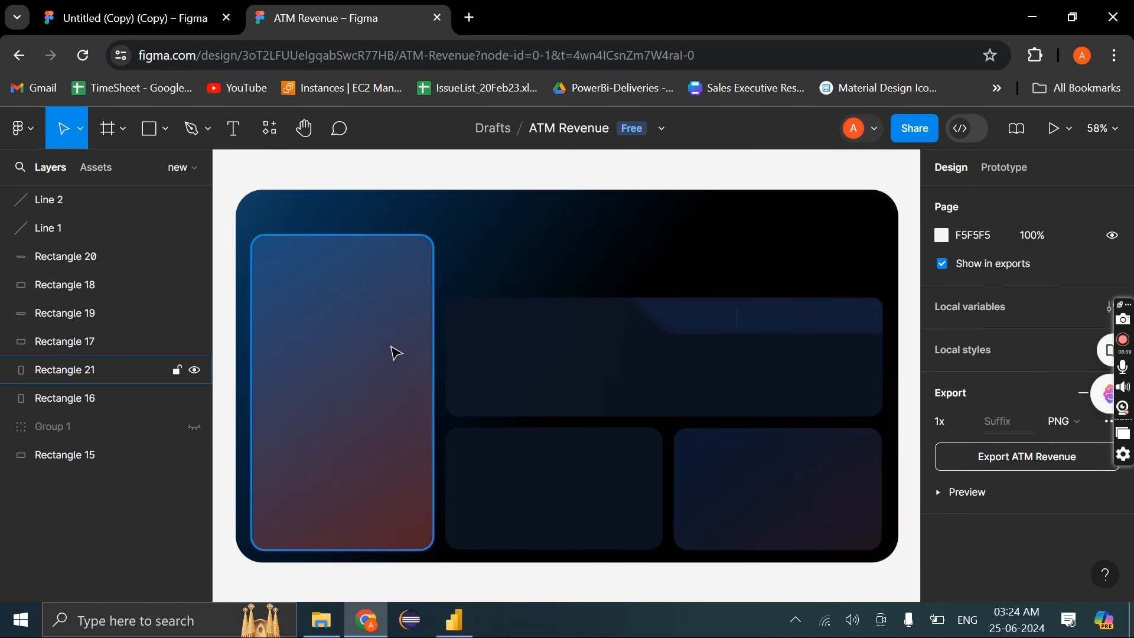
Open the ATM Revenue side panel's gradient fill and copy the hex code of its 100% stop, 702A2E
{"action": "left_click", "coordinate": [402, 406]}
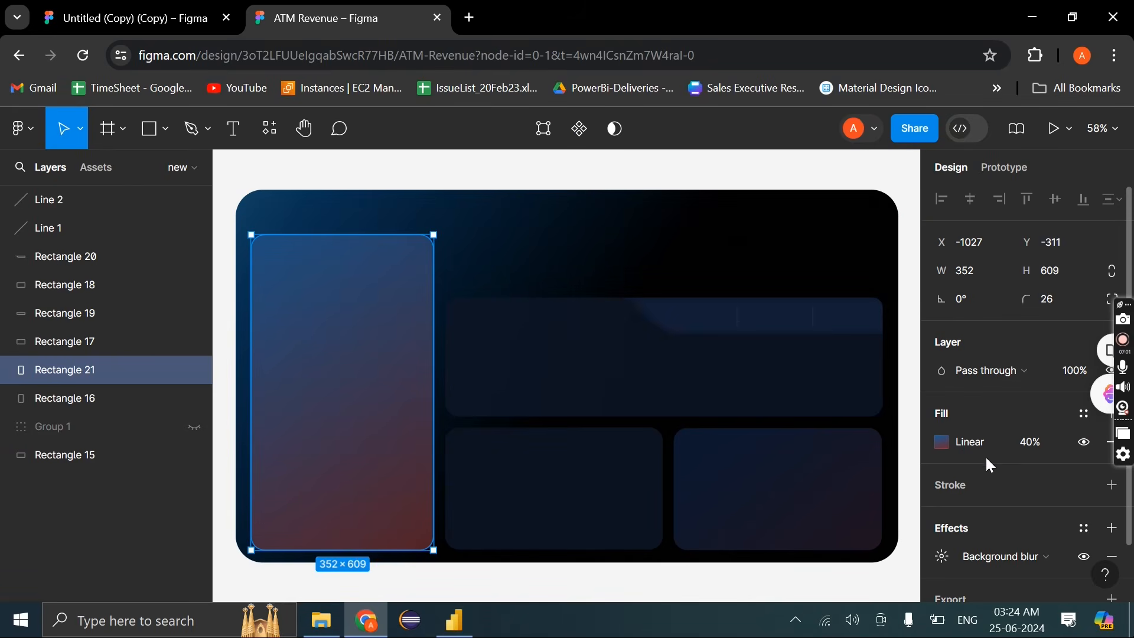
{"action": "left_click", "coordinate": [947, 442]}
{"action": "left_click", "coordinate": [826, 564]}
{"action": "key", "text": "ctrl+c"}
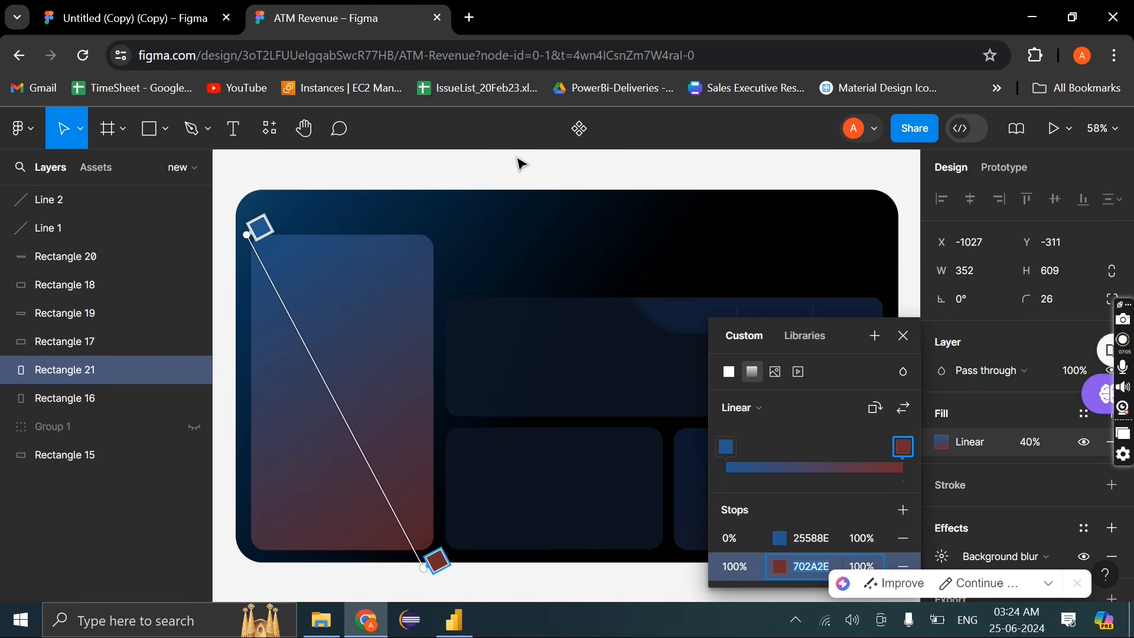
In the Untitled (Copy) (Copy) file, remove the side panel gradient's 49% stop and set its 100% stop to 702A2E
{"action": "left_click", "coordinate": [130, 18]}
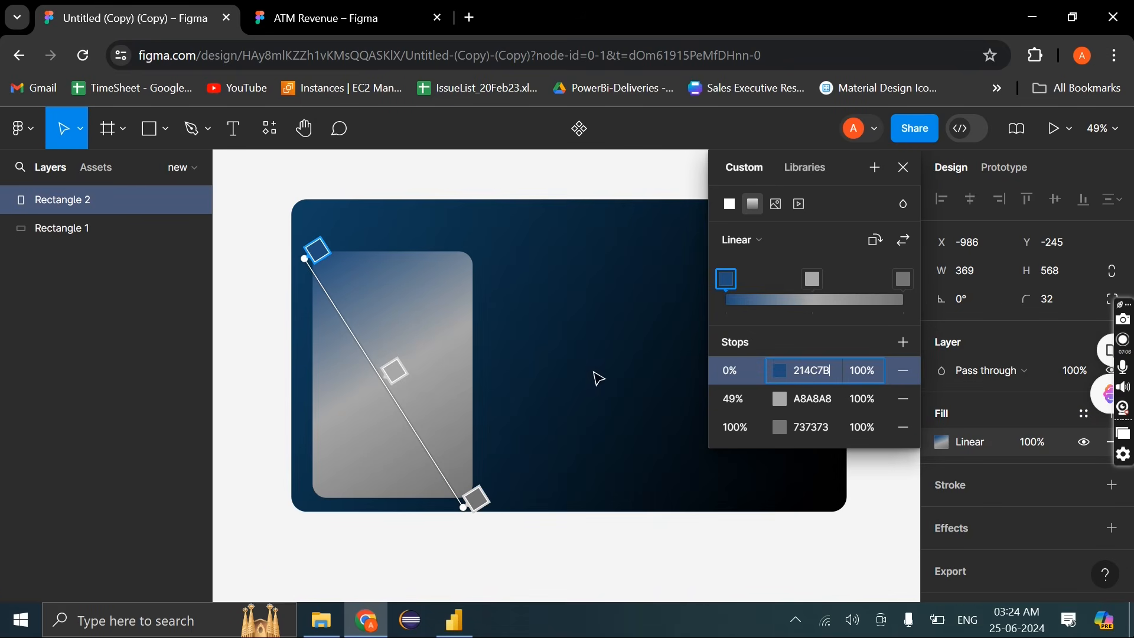
{"action": "left_click", "coordinate": [814, 280]}
{"action": "key", "text": "Delete"}
{"action": "left_click", "coordinate": [812, 397]}
{"action": "key", "text": "ctrl+v"}
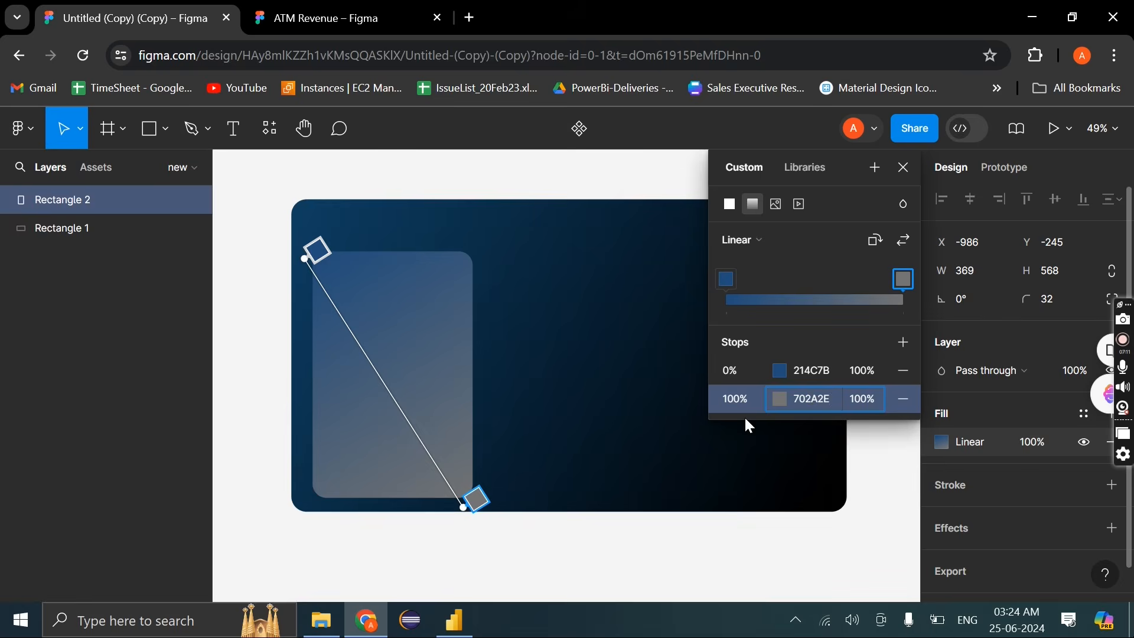
{"action": "key", "text": "Return"}
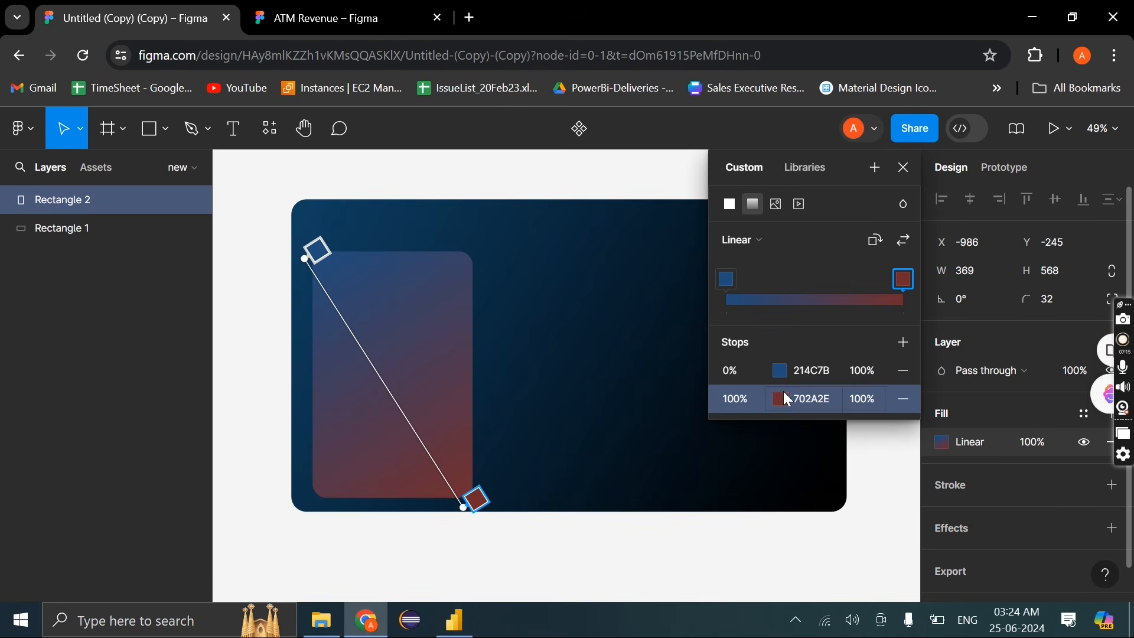
{"action": "left_click", "coordinate": [905, 168]}
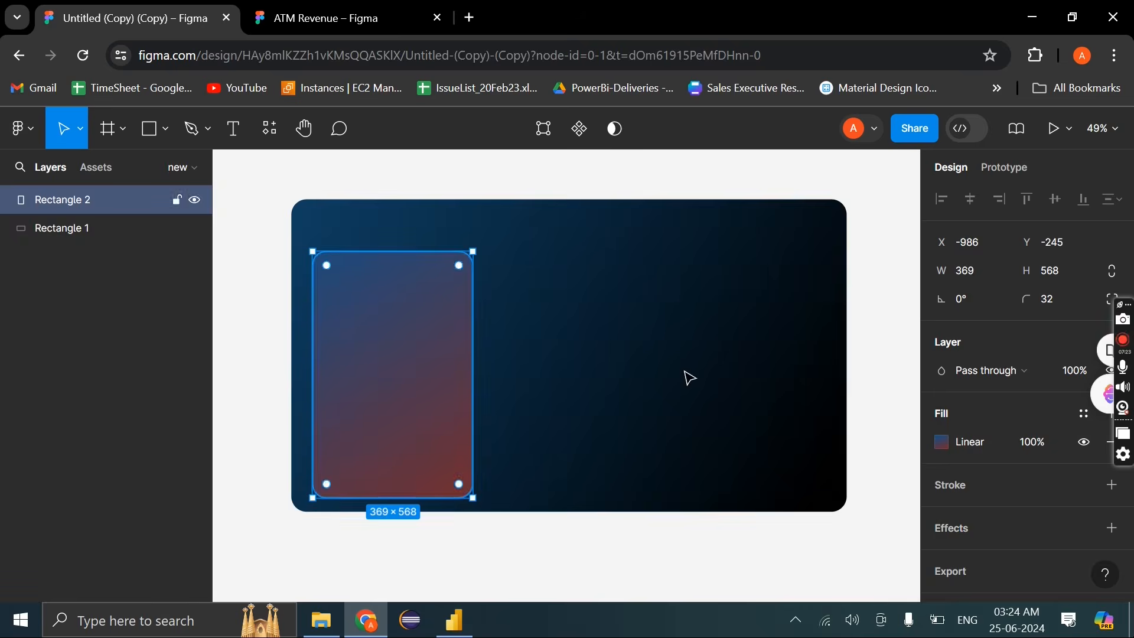
Add a drop shadow effect to the side panel with a blur of 9 and a spread of 4
{"action": "scroll", "coordinate": [969, 490], "scroll_direction": "down", "scroll_amount": 1}
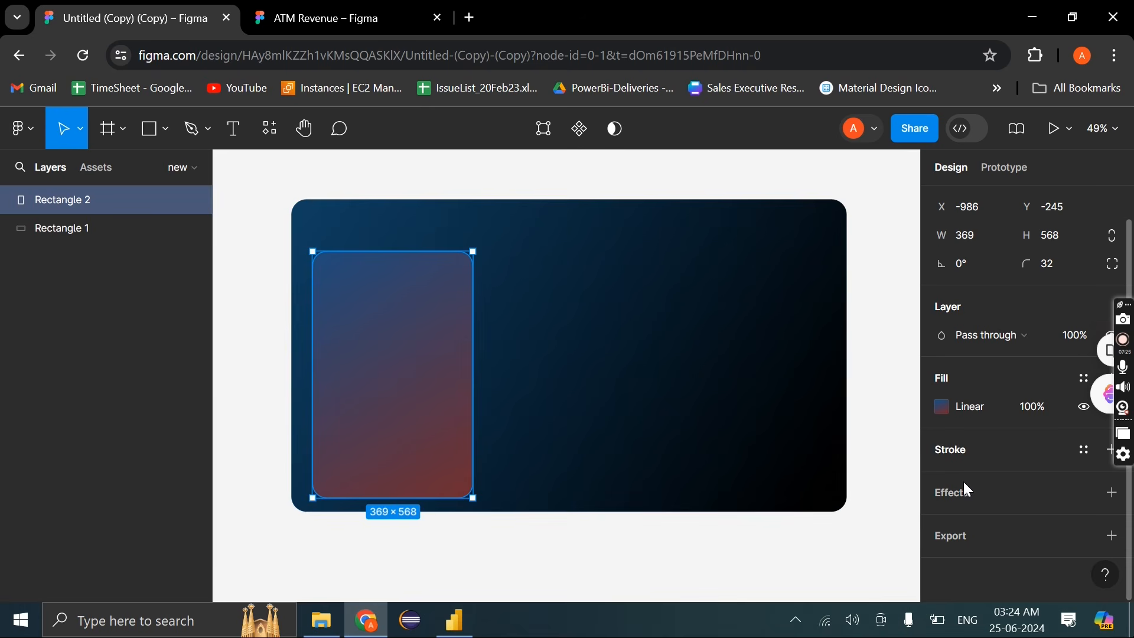
{"action": "left_click", "coordinate": [964, 491]}
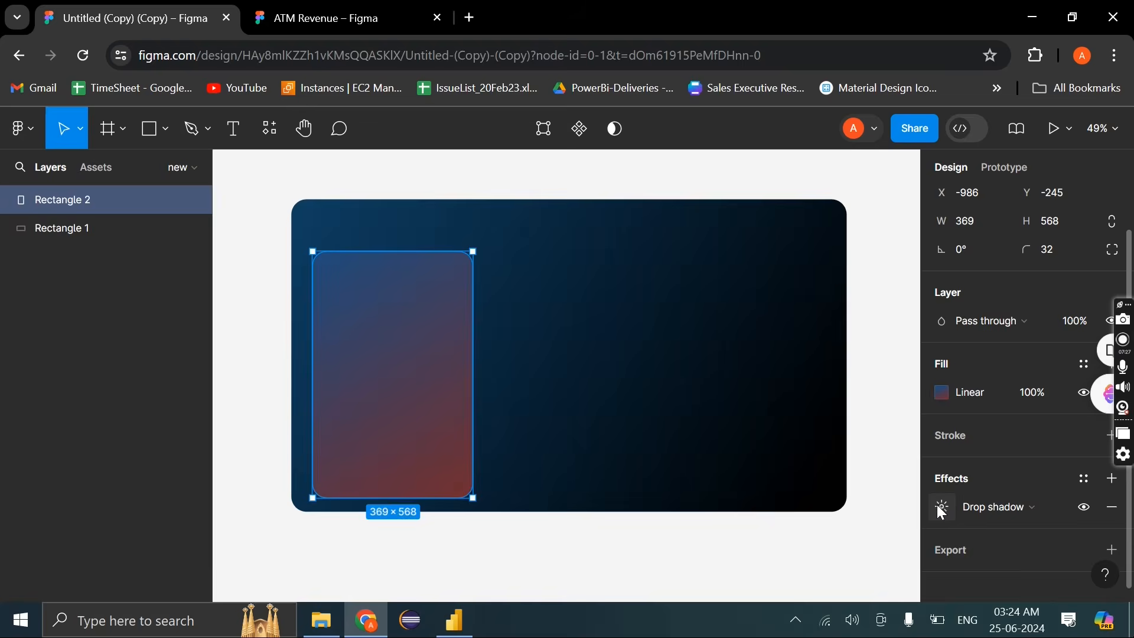
{"action": "left_click", "coordinate": [942, 507]}
{"action": "left_click_drag", "start_coordinate": [825, 502], "coordinate": [840, 502]}
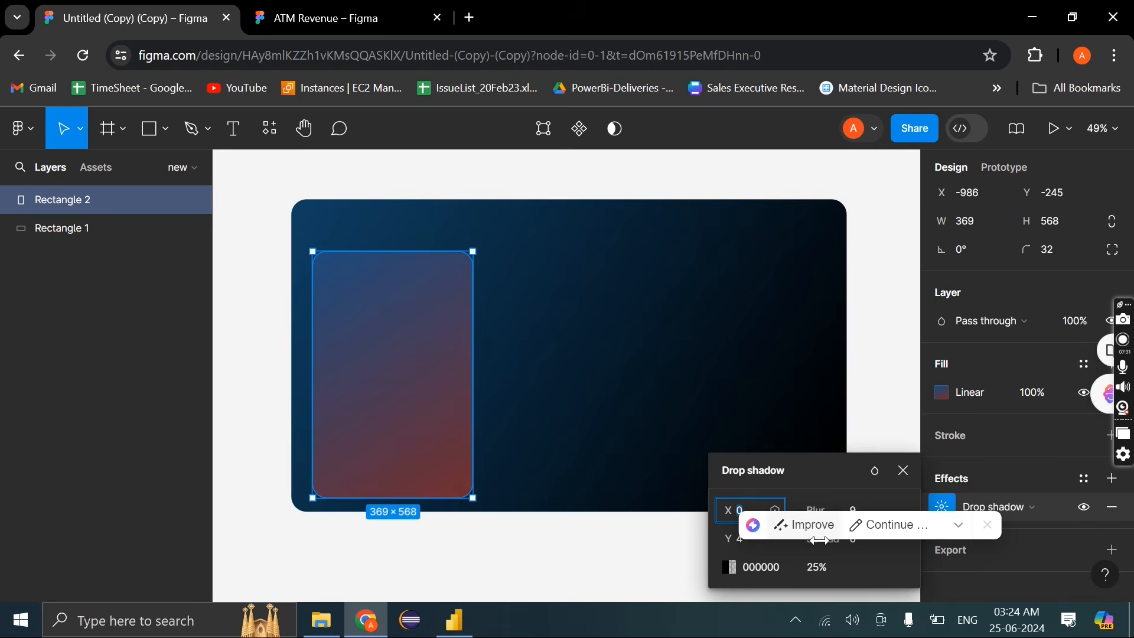
{"action": "mouse_move", "coordinate": [824, 539]}
{"action": "left_mouse_down"}
{"action": "mouse_move", "coordinate": [883, 542]}
{"action": "mouse_move", "coordinate": [829, 542]}
{"action": "left_mouse_up"}
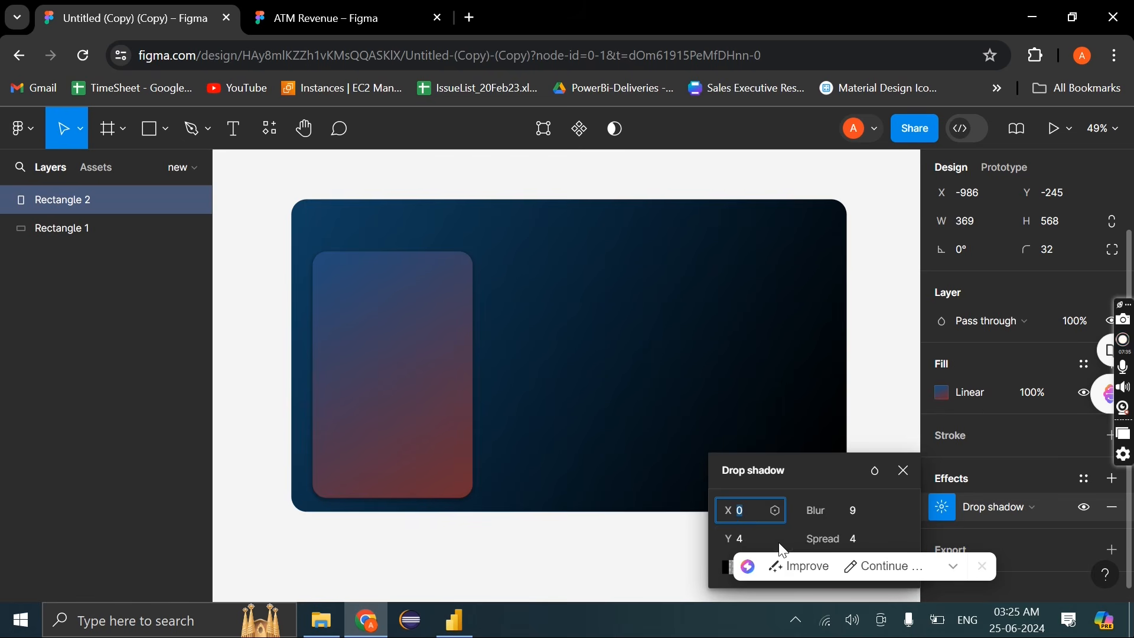
{"action": "left_click_drag", "start_coordinate": [728, 535], "coordinate": [737, 538]}
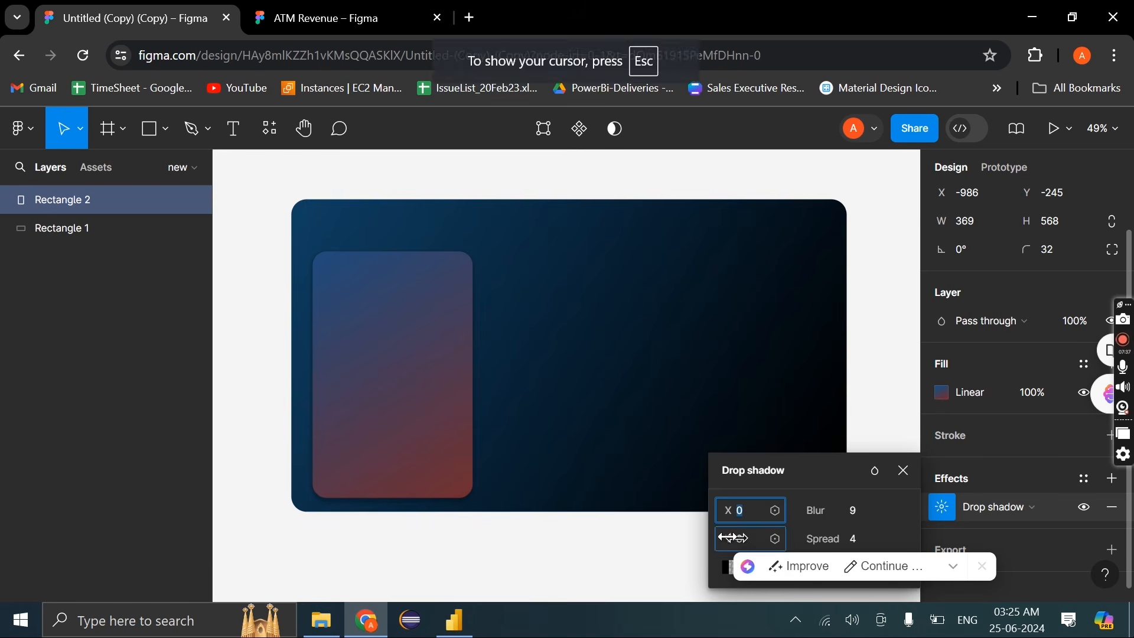
{"action": "left_click", "coordinate": [903, 471]}
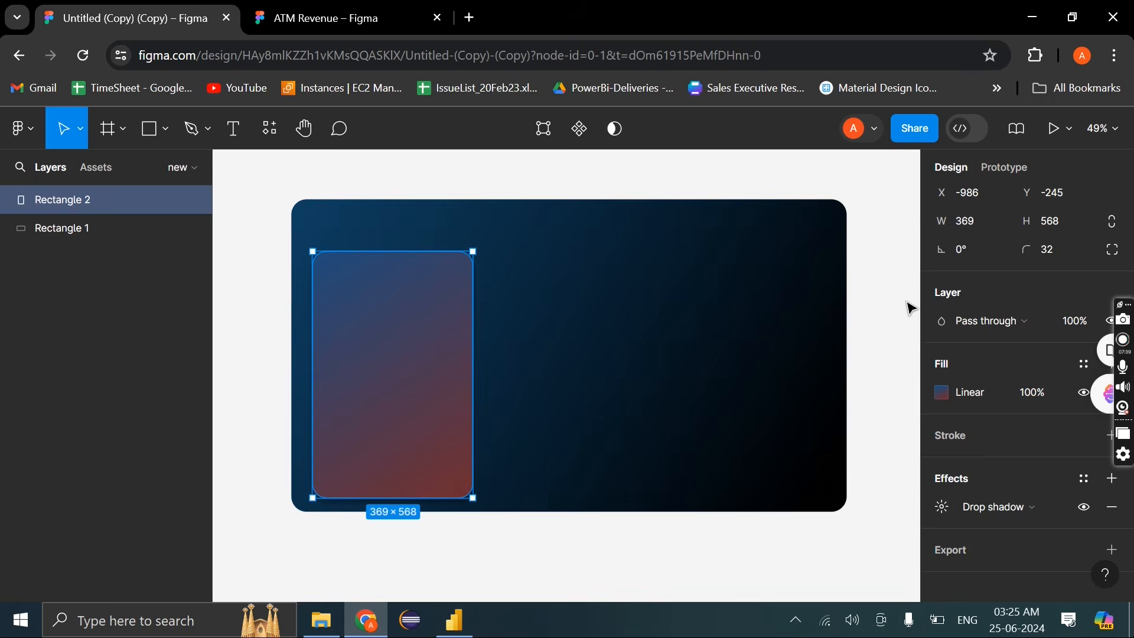
{"action": "left_click", "coordinate": [912, 309]}
{"action": "left_click", "coordinate": [429, 330]}
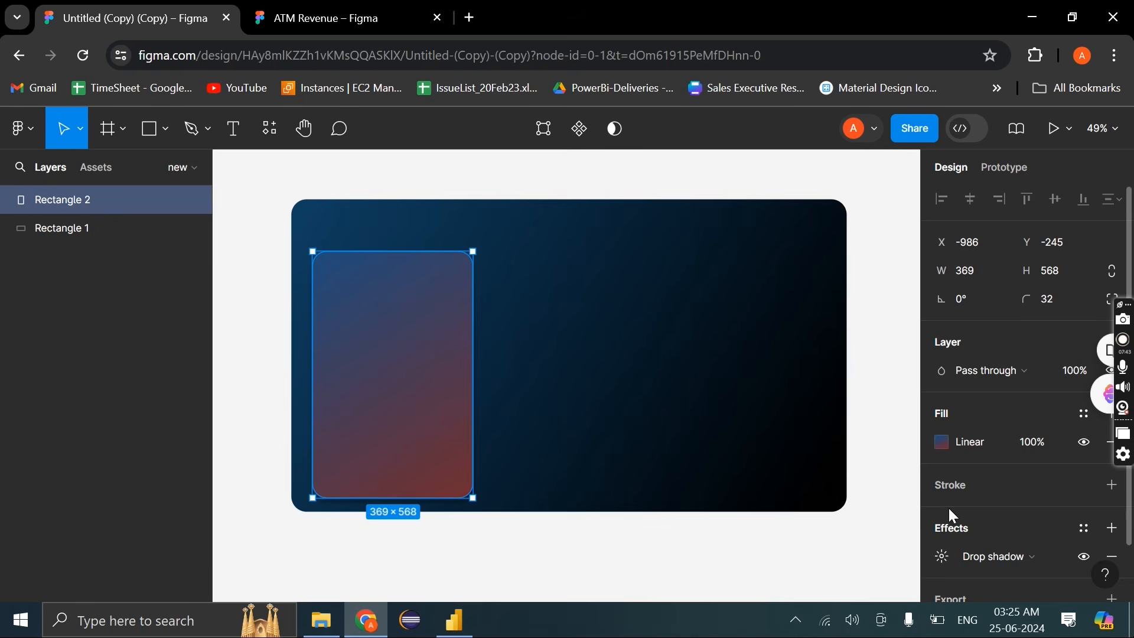
Check the effect used on the ATM Revenue side panel and change the new side panel's effect to Background blur
{"action": "scroll", "coordinate": [980, 505], "scroll_direction": "down", "scroll_amount": 1}
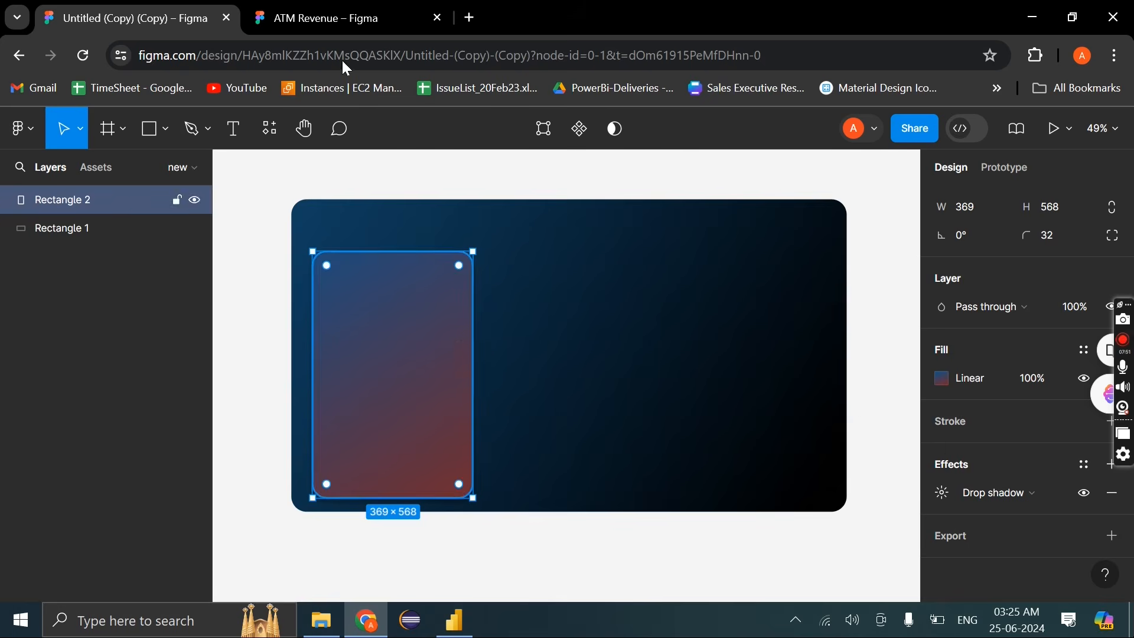
{"action": "key", "text": "ctrl+Tab"}
{"action": "scroll", "coordinate": [984, 518], "scroll_direction": "down", "scroll_amount": 1}
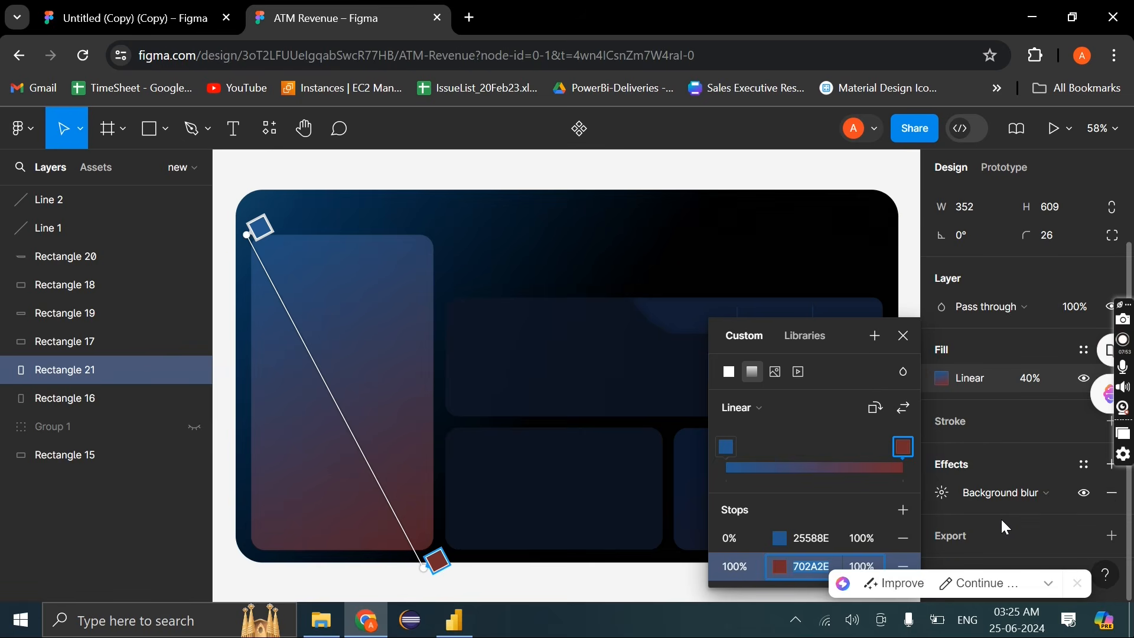
{"action": "left_click", "coordinate": [127, 18]}
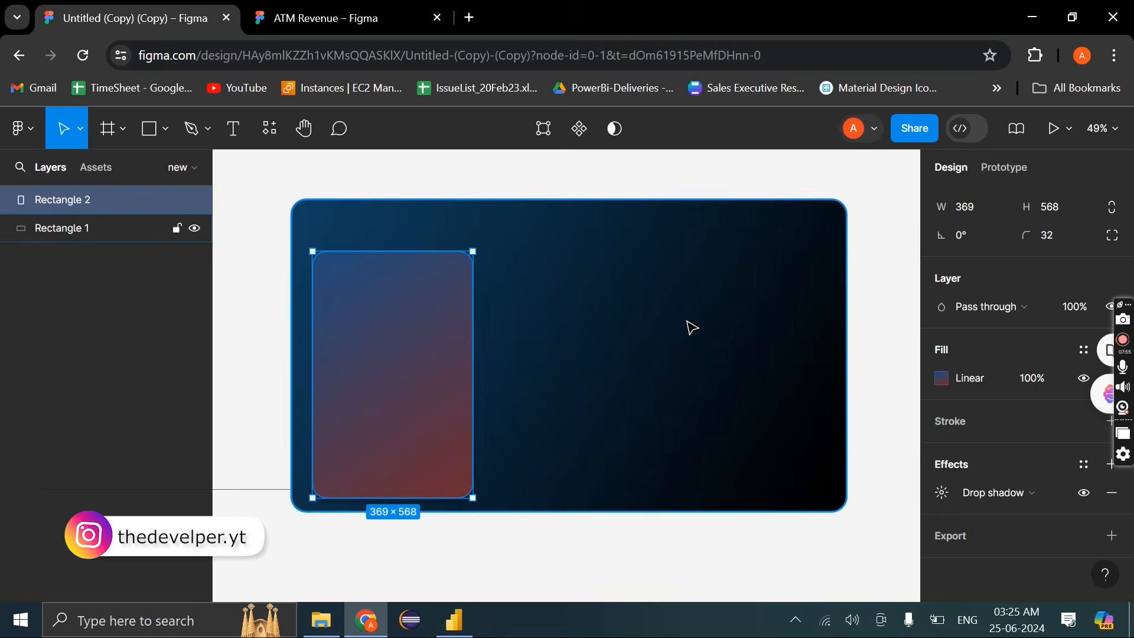
{"action": "left_click", "coordinate": [1001, 495]}
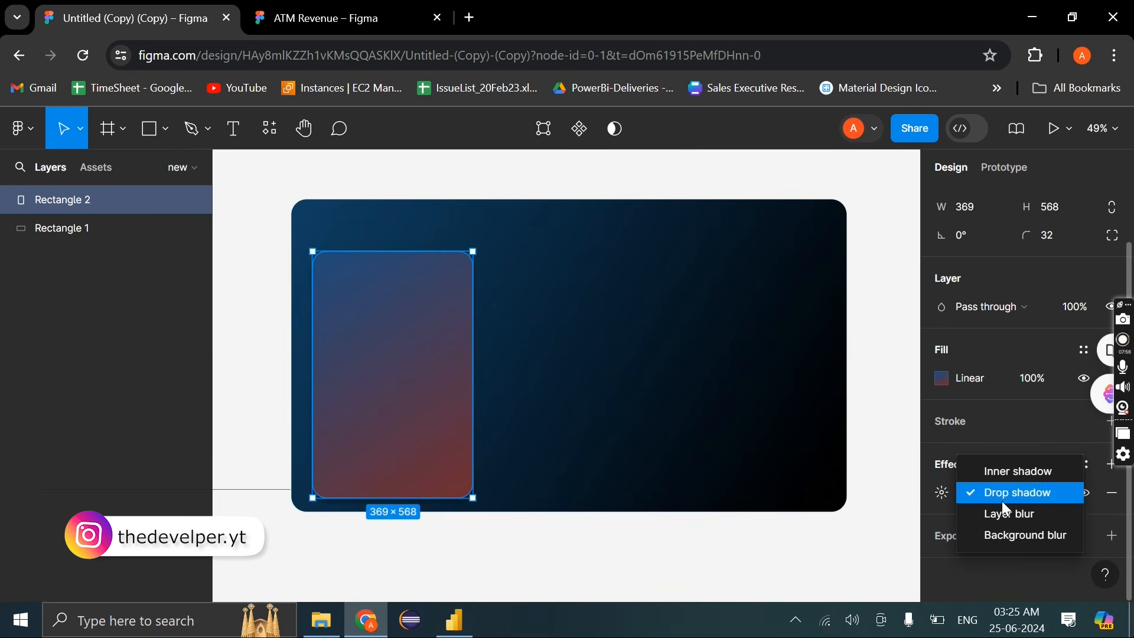
{"action": "left_click", "coordinate": [1022, 536]}
{"action": "left_click", "coordinate": [942, 494]}
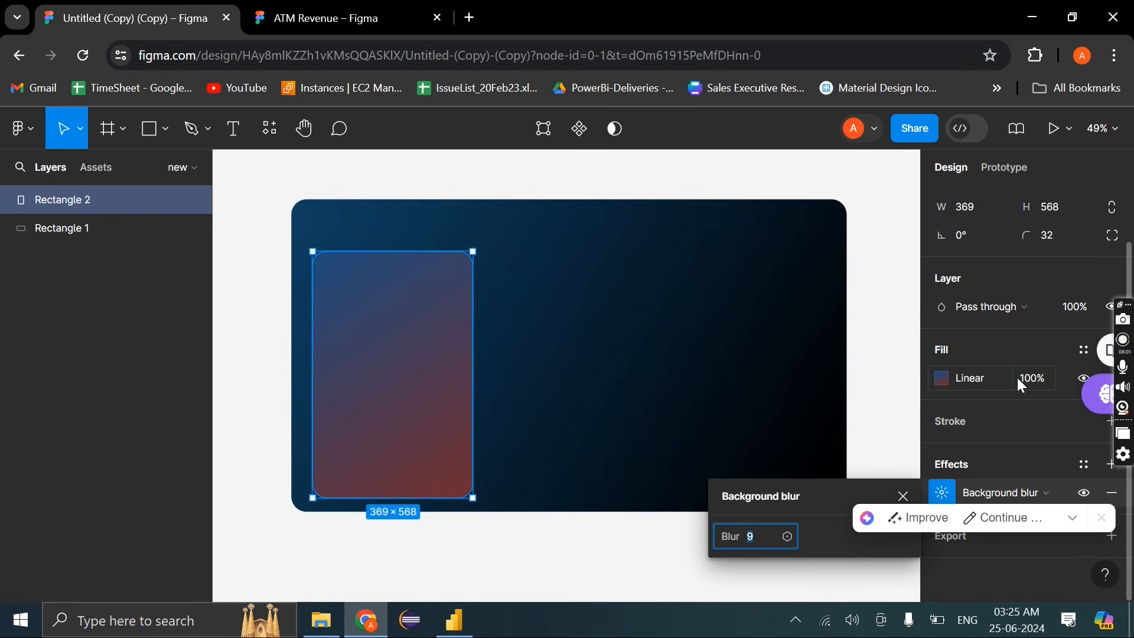
Check the reference panel's fill in the ATM Revenue design and set the new side panel's fill opacity to 40%
{"action": "left_click", "coordinate": [337, 18]}
{"action": "left_click", "coordinate": [127, 18]}
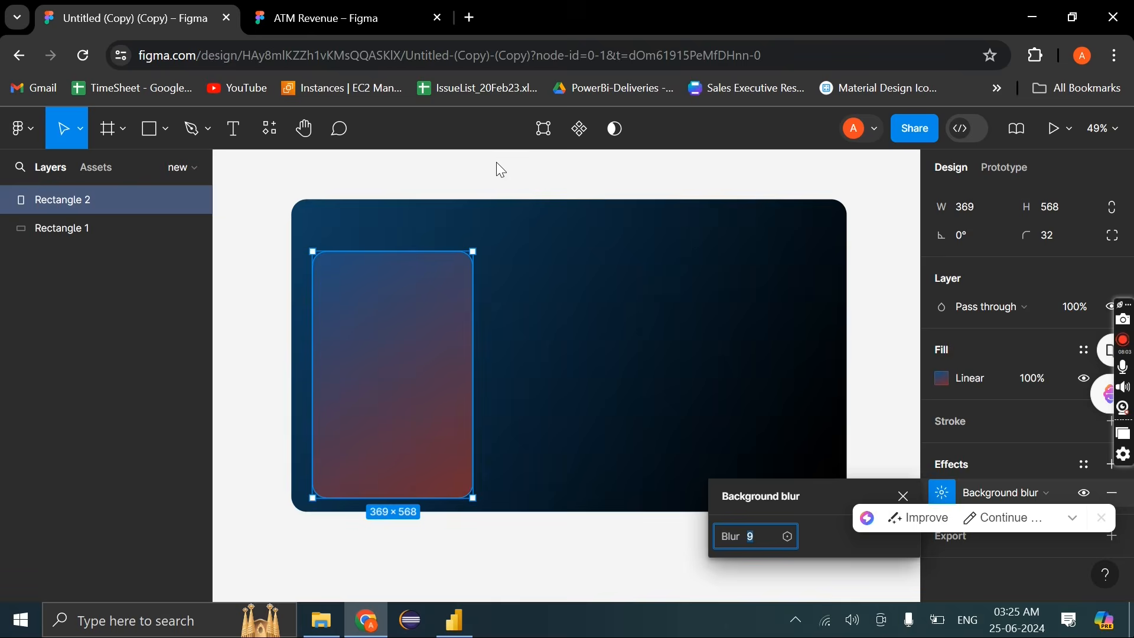
{"action": "left_click", "coordinate": [1038, 392]}
{"action": "type", "text": "40"}
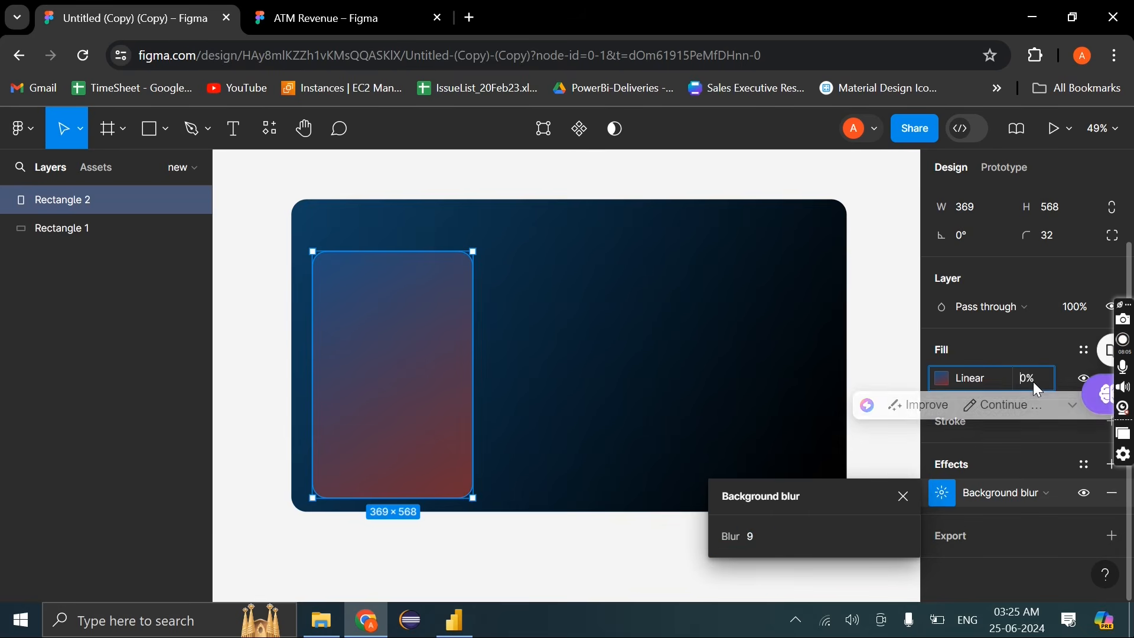
{"action": "key", "text": "Return"}
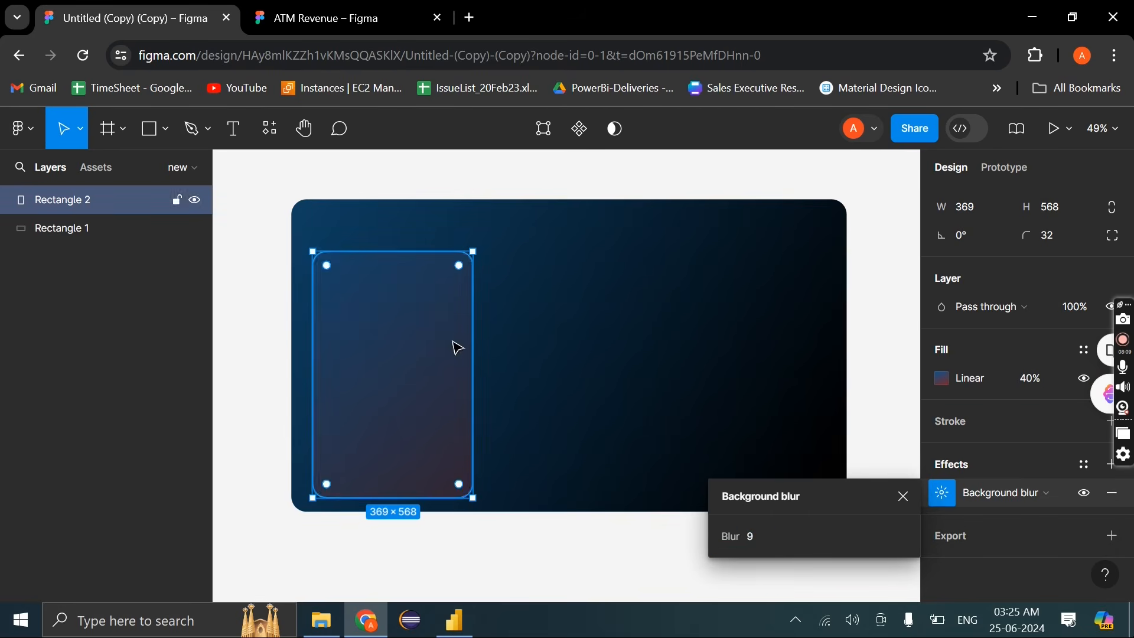
Set the side panel's background blur to 34 and compare the panel with the one in the ATM Revenue design
{"action": "left_click_drag", "start_coordinate": [731, 535], "coordinate": [66, 542]}
{"action": "left_click", "coordinate": [325, 17]}
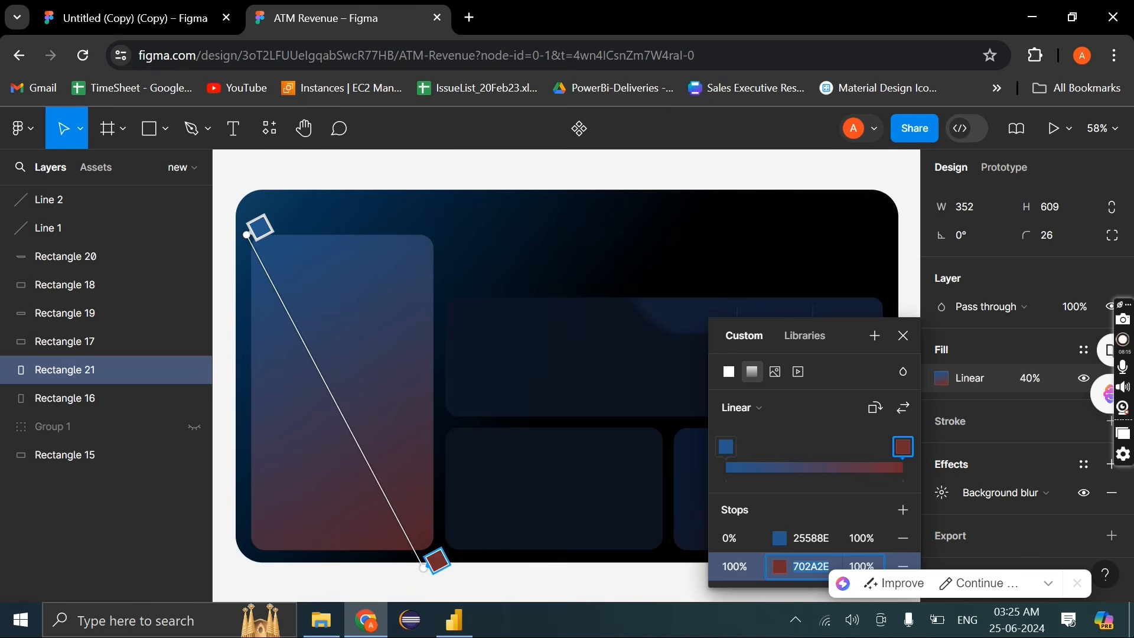
{"action": "left_click", "coordinate": [903, 337]}
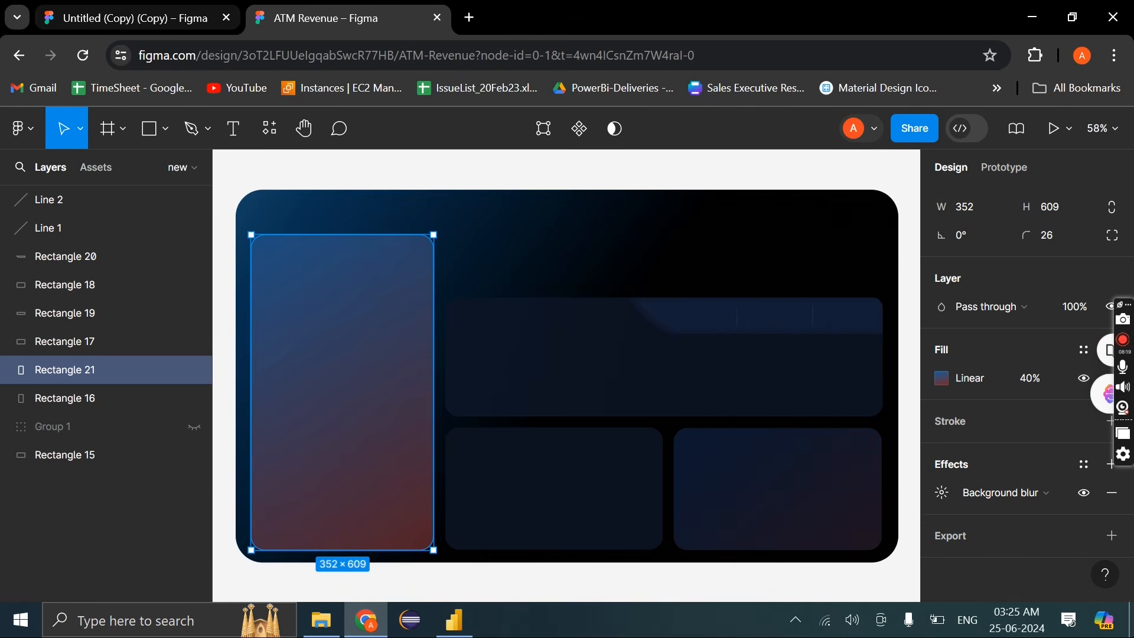
{"action": "left_click", "coordinate": [127, 19]}
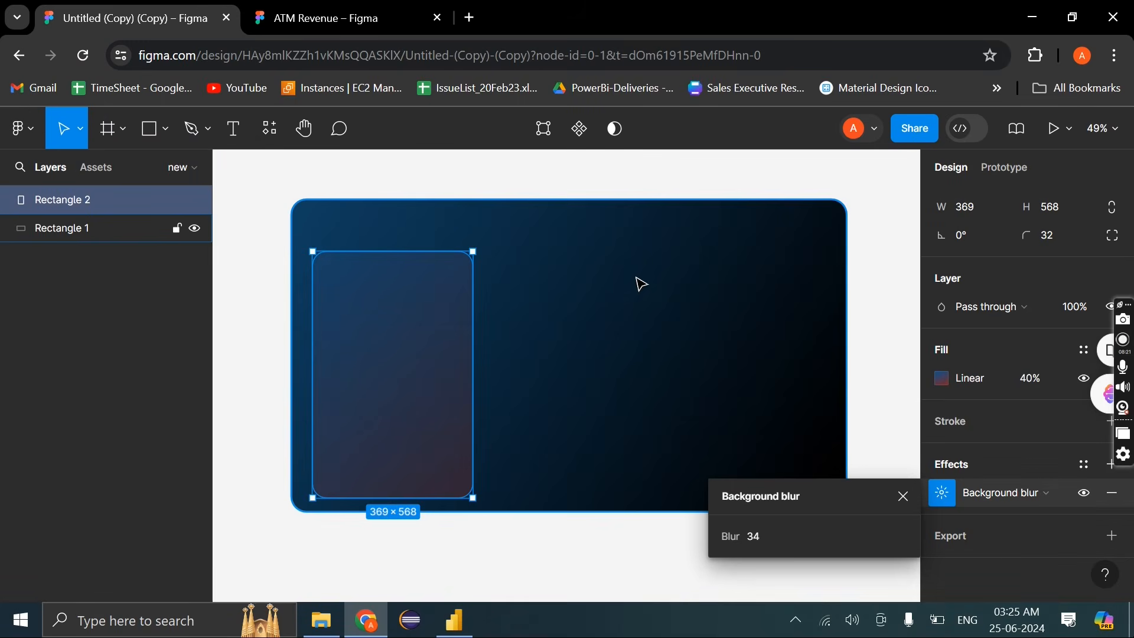
Try a fill opacity of 60% on the new side panel
{"action": "key", "text": "BackSpace"}
{"action": "key", "text": "BackSpace"}
{"action": "type", "text": "60"}
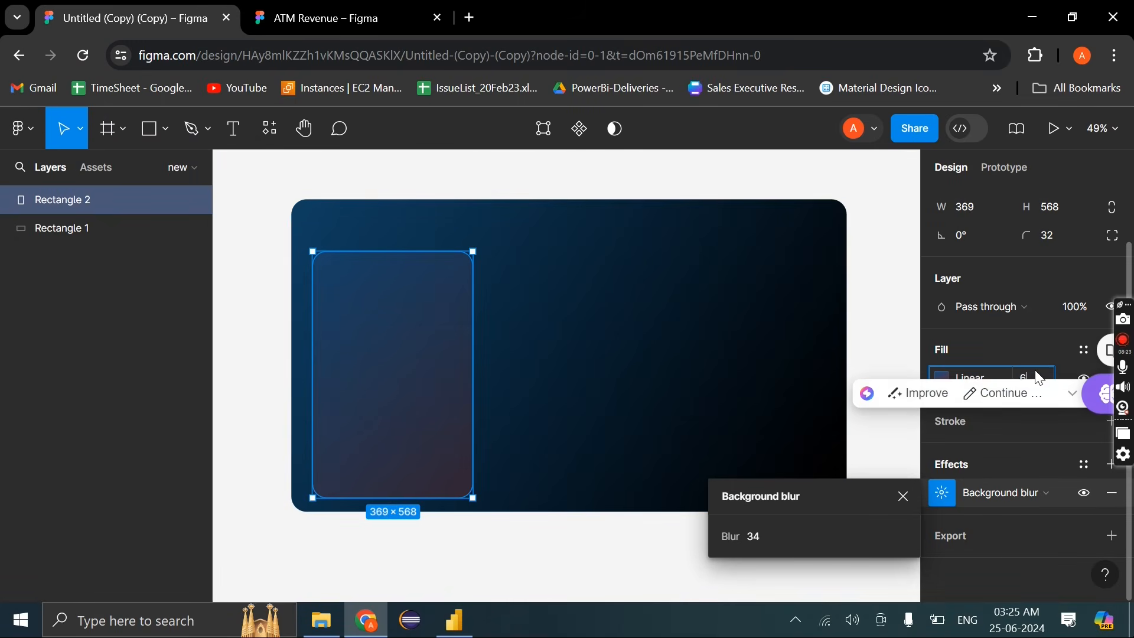
{"action": "key", "text": "Return"}
Set the side panel's fill opacity to 70% and close its background blur settings
{"action": "left_click", "coordinate": [1033, 383]}
{"action": "key", "text": "BackSpace"}
{"action": "key", "text": "BackSpace"}
{"action": "type", "text": "70"}
{"action": "key", "text": "Return"}
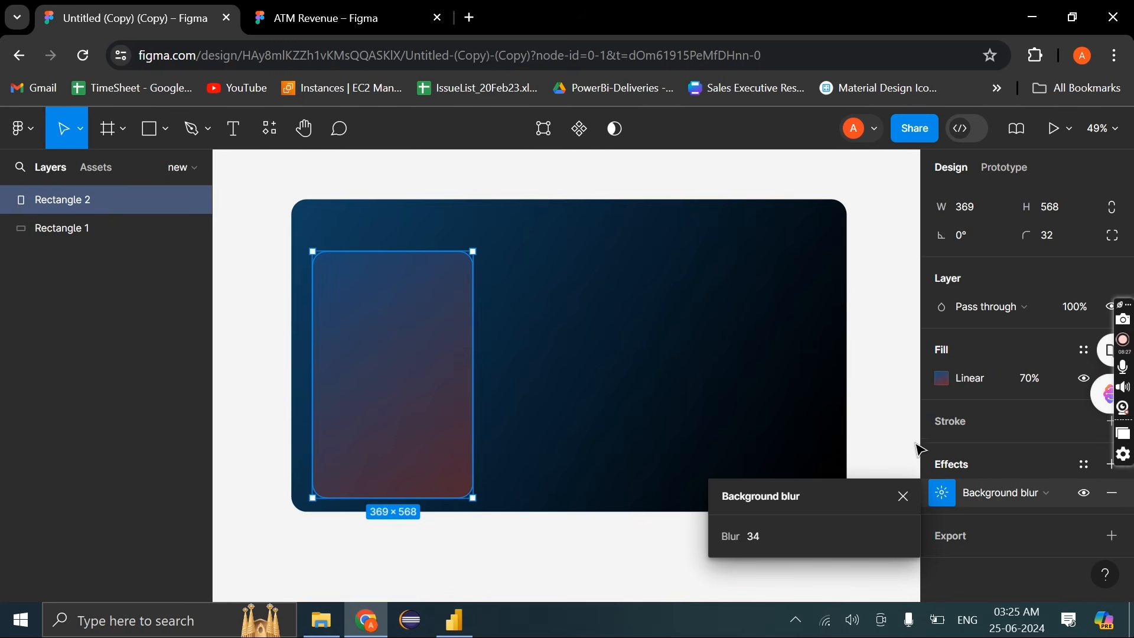
{"action": "left_click", "coordinate": [902, 496]}
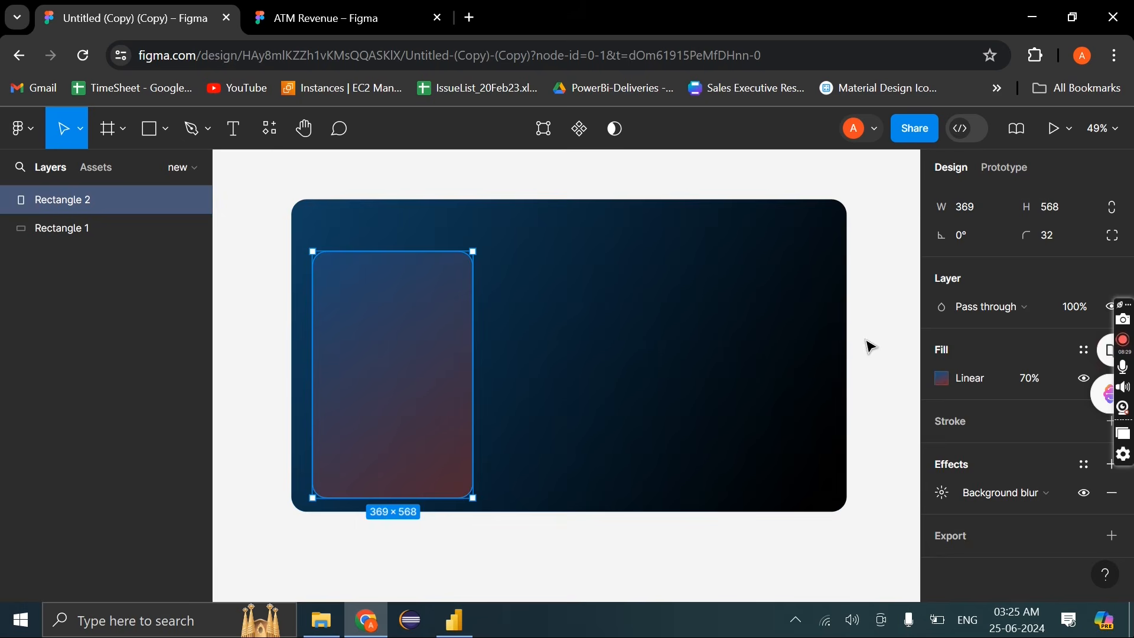
Duplicate the side panel and reshape the copy into a wide panel beside it, about 782 × 234
{"action": "left_click", "coordinate": [883, 351]}
{"action": "left_click", "coordinate": [410, 372]}
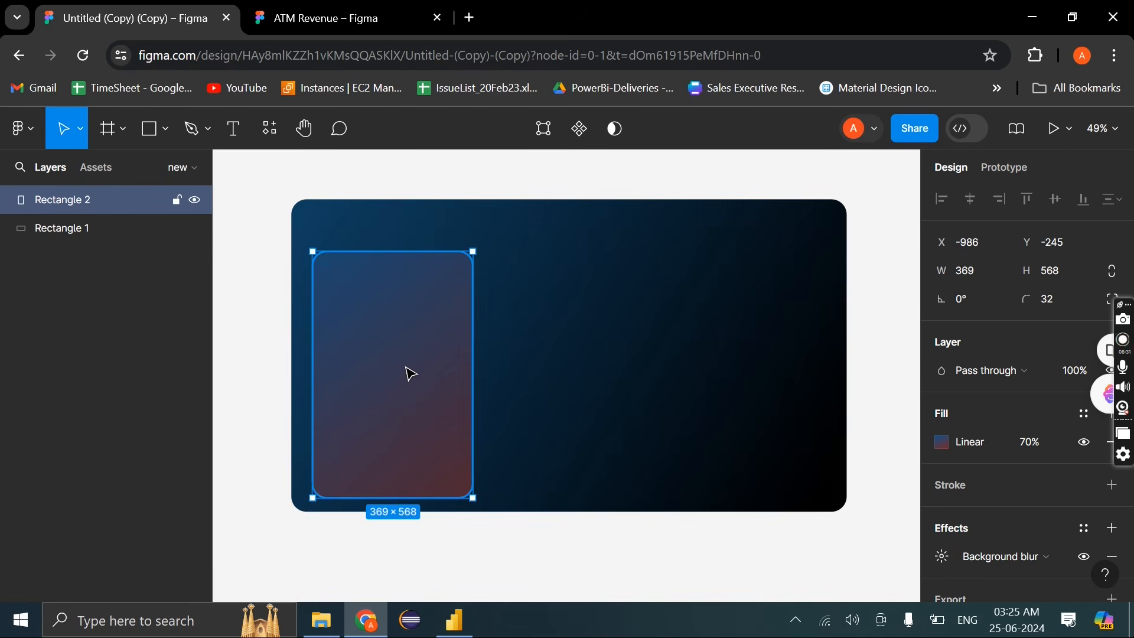
{"action": "key", "text": "ctrl+d"}
{"action": "left_click_drag", "start_coordinate": [411, 373], "coordinate": [575, 347]}
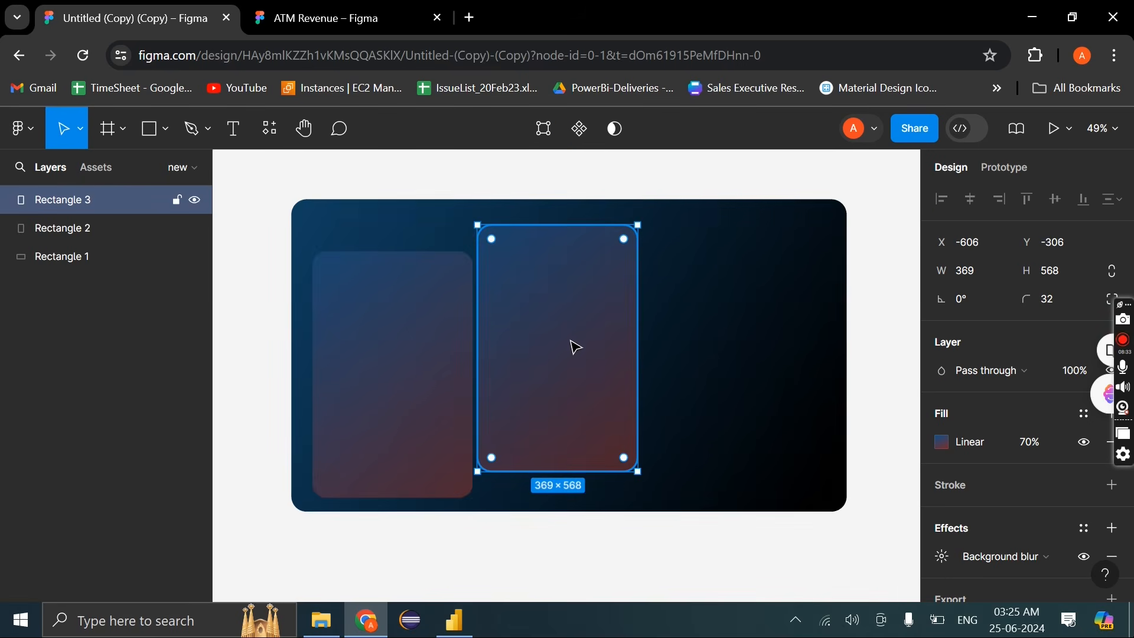
{"action": "left_click_drag", "start_coordinate": [478, 220], "coordinate": [487, 354]}
{"action": "left_click_drag", "start_coordinate": [540, 422], "coordinate": [537, 349]}
{"action": "left_click_drag", "start_coordinate": [636, 397], "coordinate": [827, 382]}
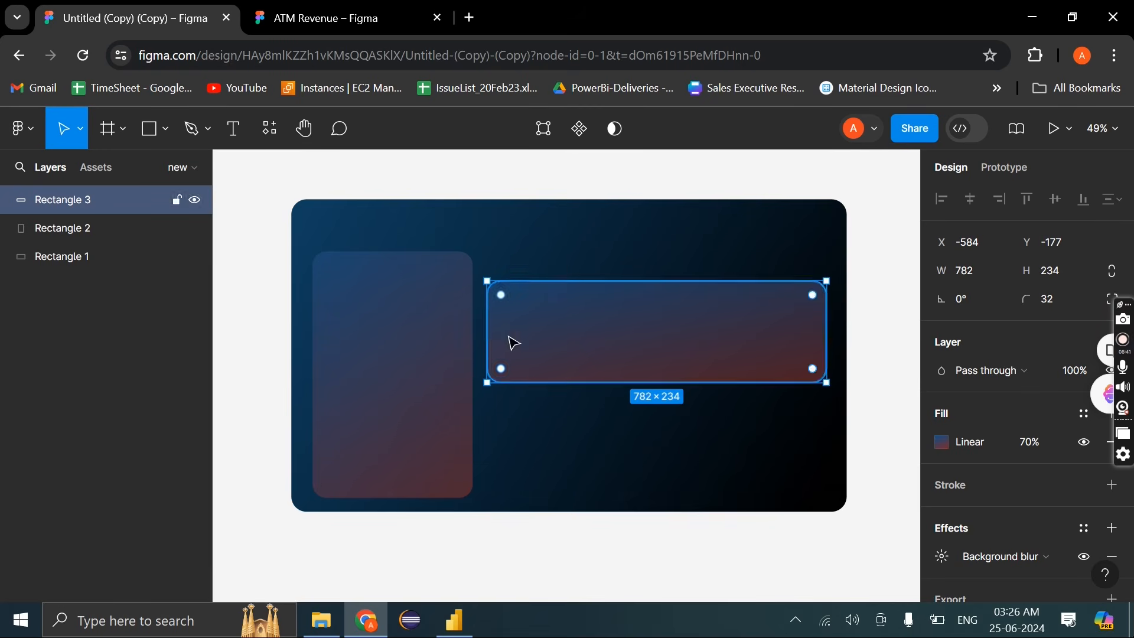
Change the wide panel's gradient end stop to the dark blue 0C2F48
{"action": "left_click", "coordinate": [942, 442]}
{"action": "left_click", "coordinate": [780, 569]}
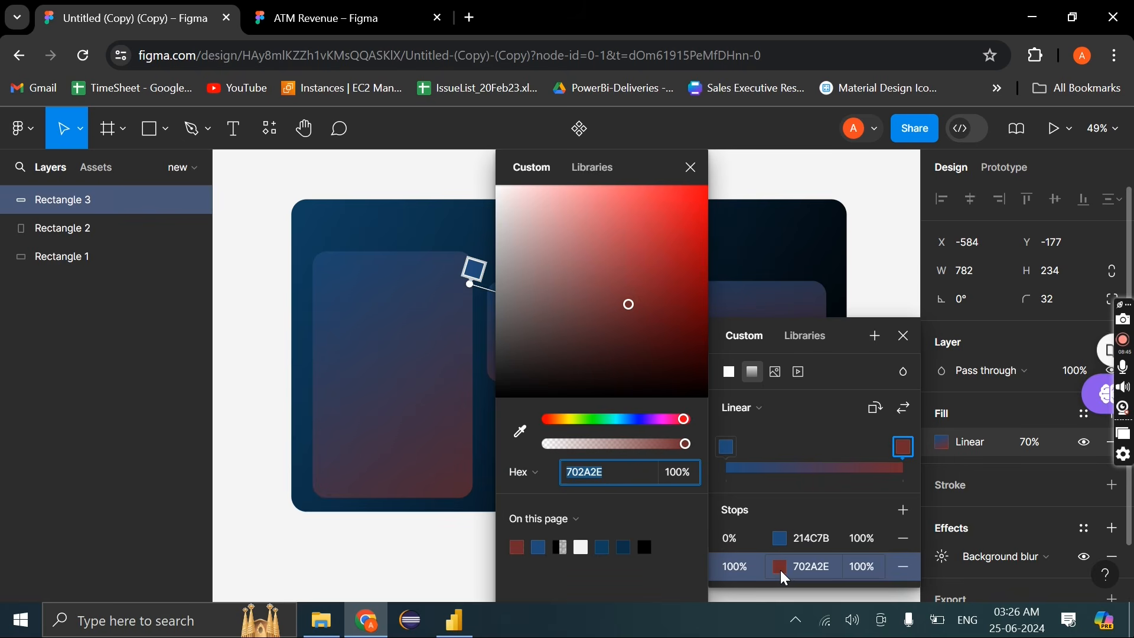
{"action": "left_click", "coordinate": [611, 347]}
{"action": "left_click", "coordinate": [520, 431]}
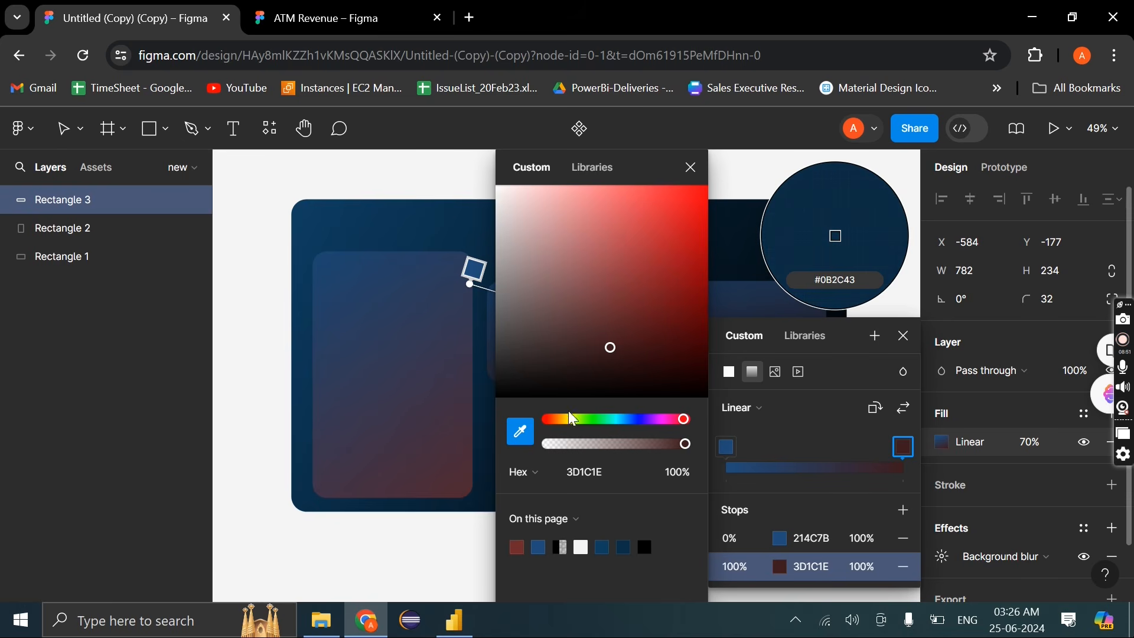
{"action": "left_click", "coordinate": [835, 235]}
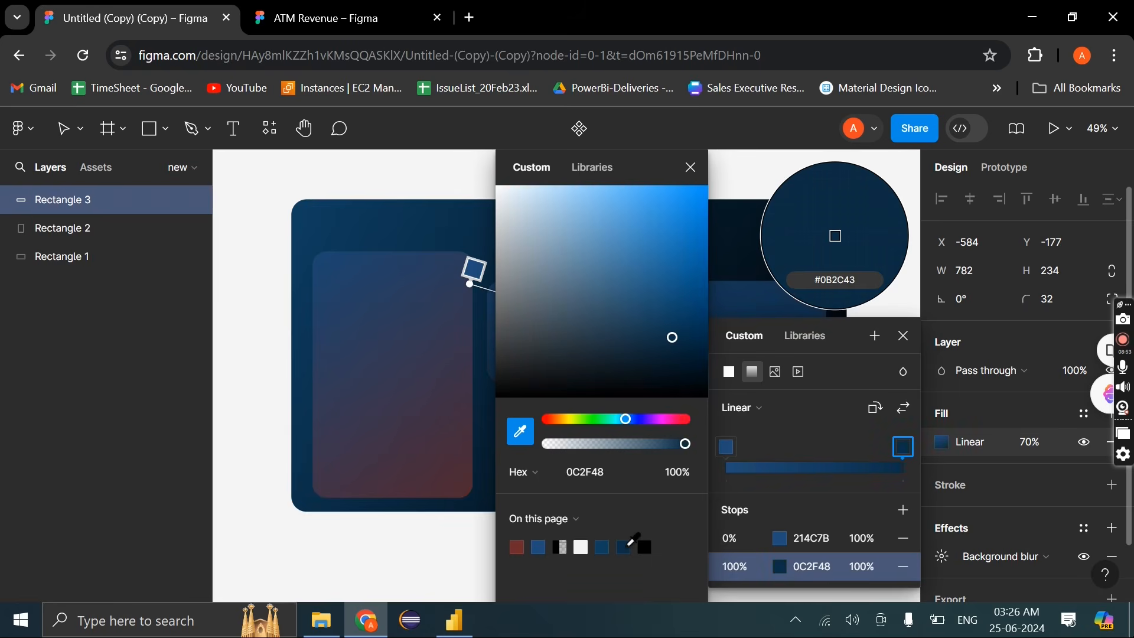
{"action": "left_click", "coordinate": [690, 167]}
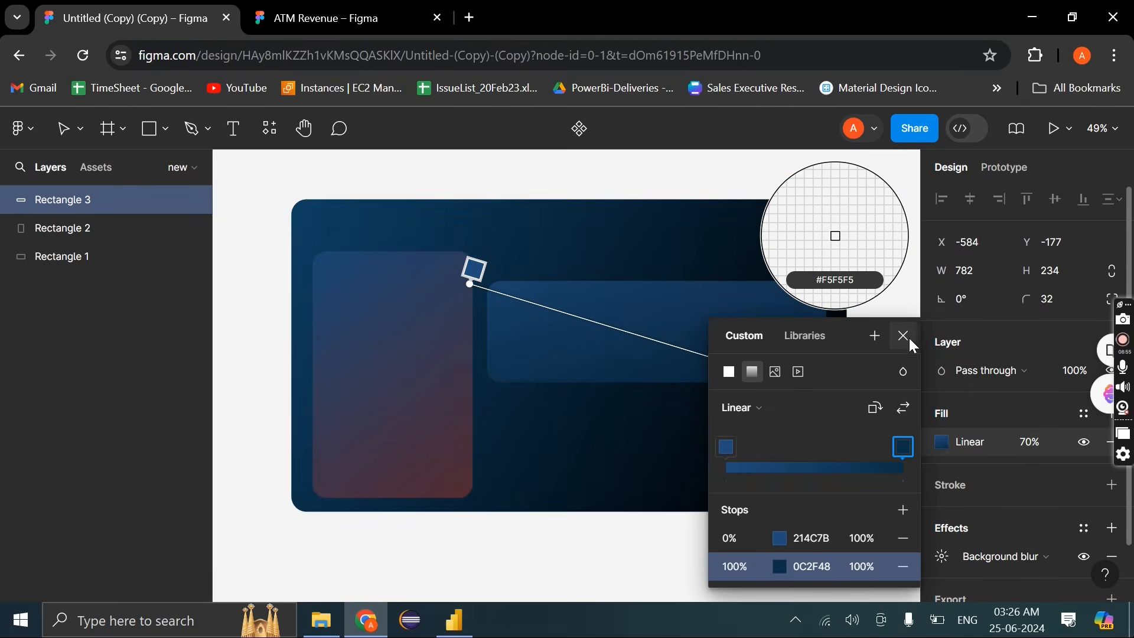
{"action": "left_click", "coordinate": [903, 336]}
Duplicate the wide panel below itself, narrow the copy to about 372 × 234, and place a second copy beside it
{"action": "key", "text": "ctrl+d"}
{"action": "left_click_drag", "start_coordinate": [721, 349], "coordinate": [725, 467]}
{"action": "left_click_drag", "start_coordinate": [826, 498], "coordinate": [783, 473]}
{"action": "key", "text": "ctrl+d"}
{"action": "left_click", "coordinate": [880, 391]}
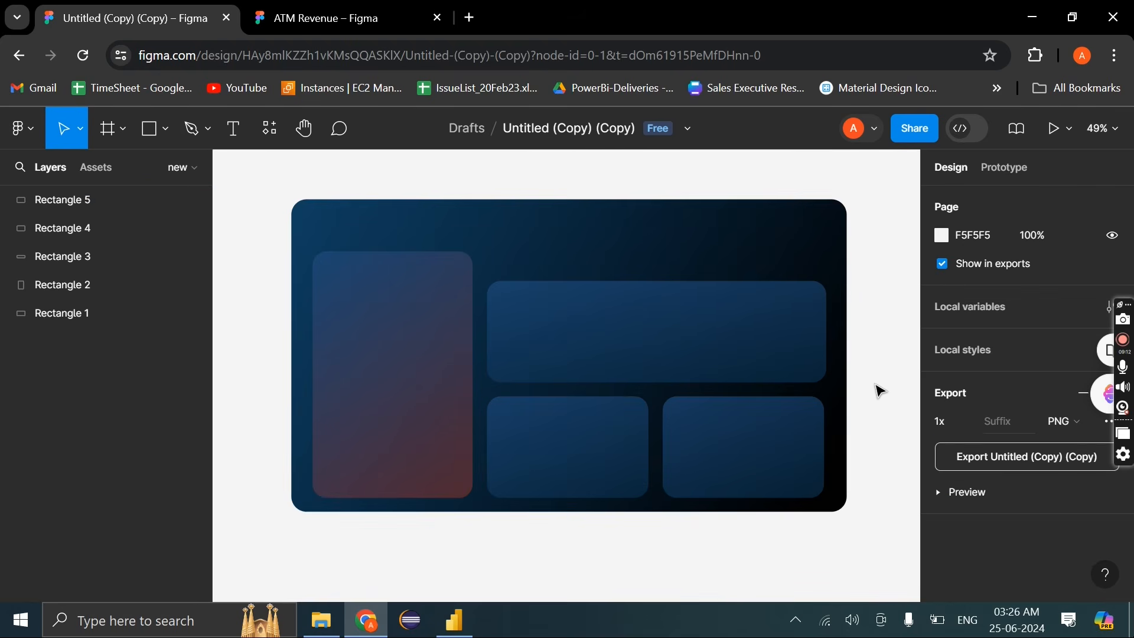
Change the lower-right panel's gradient end stop to the dark red 702A2E
{"action": "left_click", "coordinate": [763, 454]}
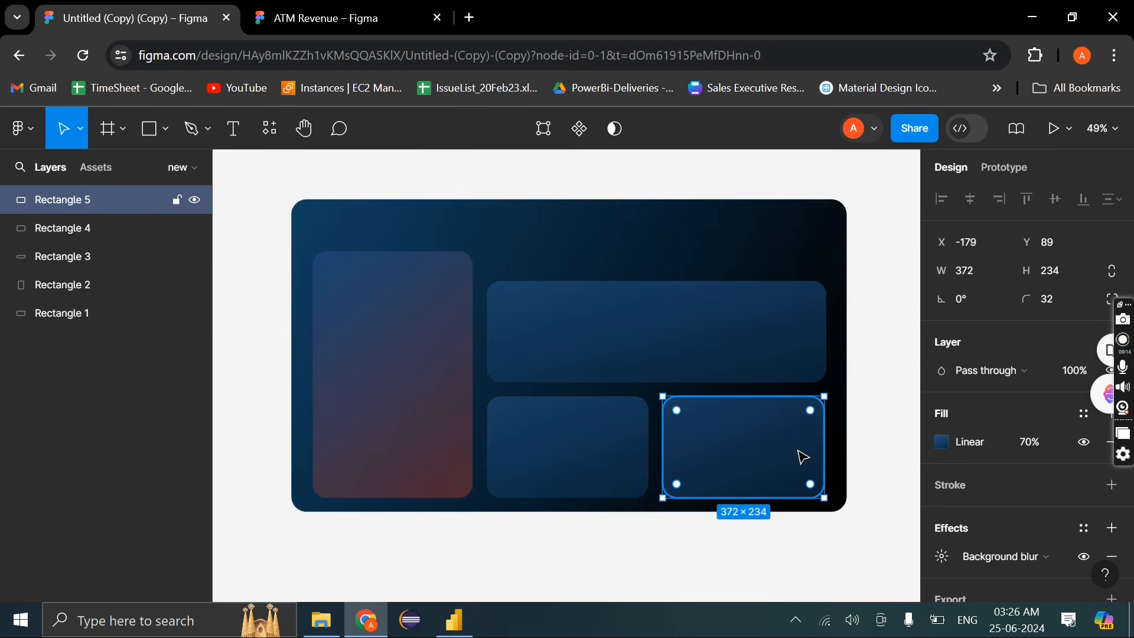
{"action": "left_click", "coordinate": [941, 441]}
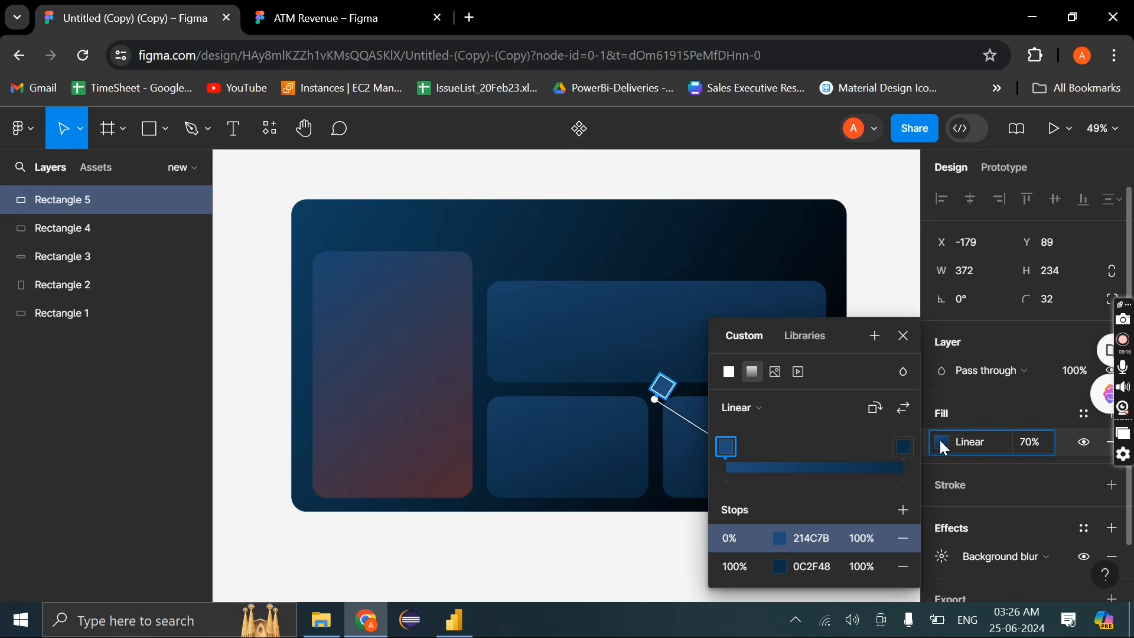
{"action": "left_click", "coordinate": [779, 568]}
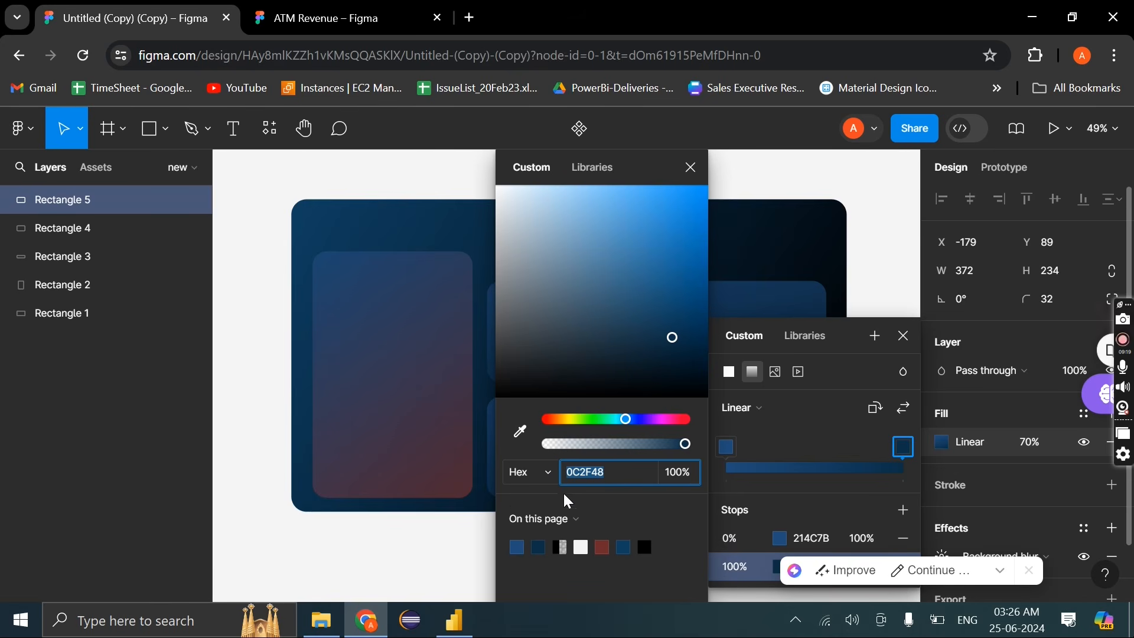
{"action": "left_click", "coordinate": [602, 547]}
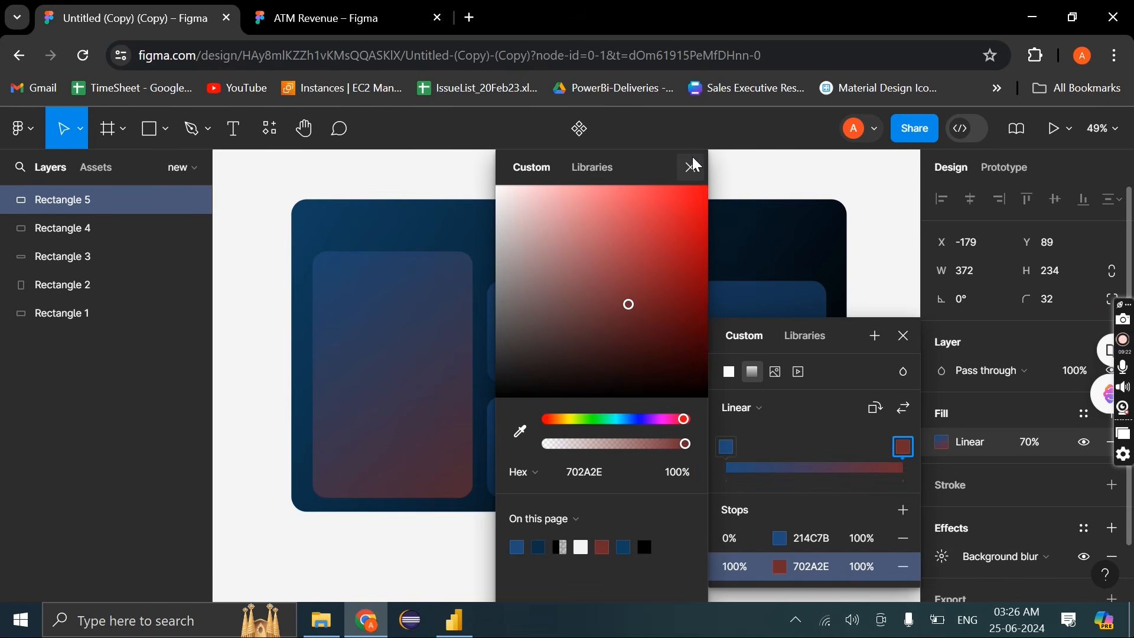
{"action": "left_click", "coordinate": [696, 166]}
{"action": "left_click", "coordinate": [904, 335]}
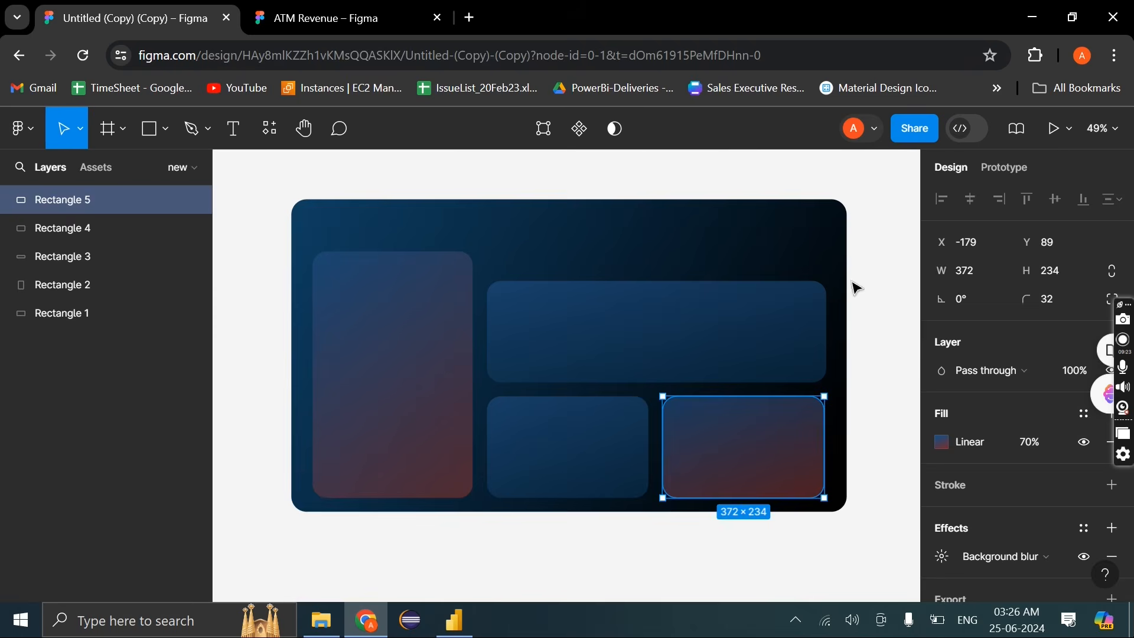
{"action": "left_click", "coordinate": [857, 288]}
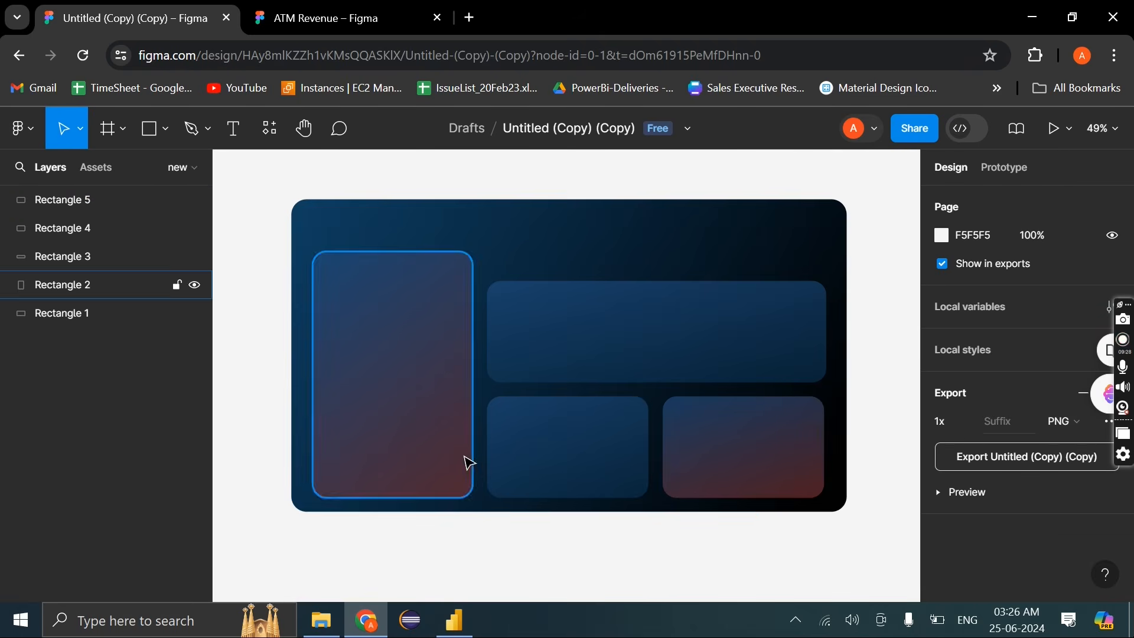
Check the wide panel's background blur in the ATM Revenue design and return to the new design
{"action": "left_click", "coordinate": [354, 18]}
{"action": "left_click", "coordinate": [595, 161]}
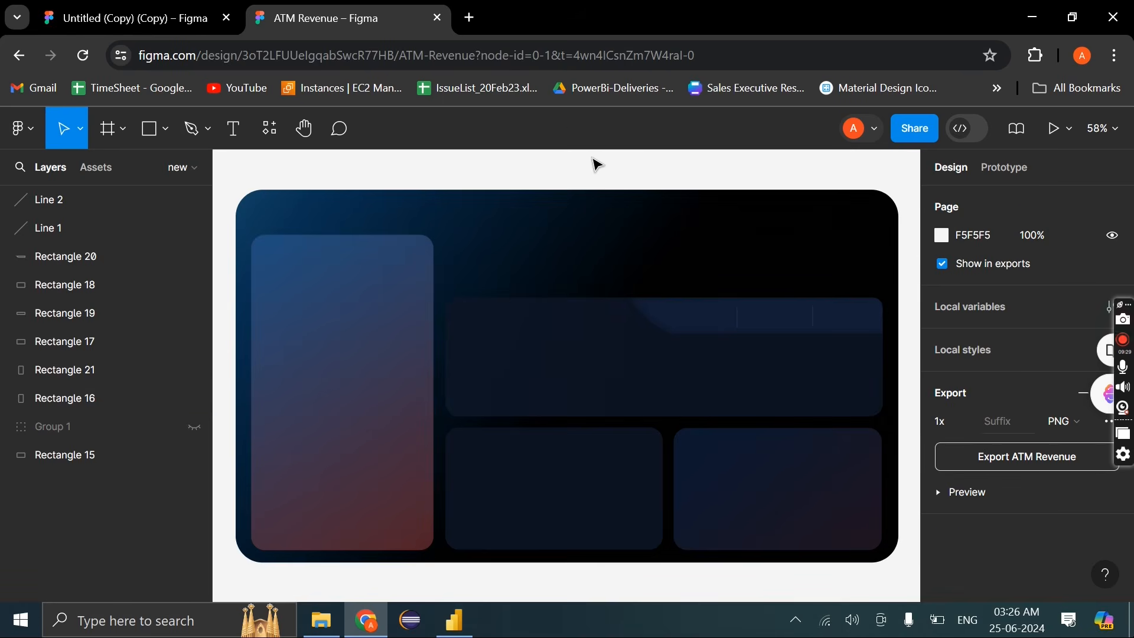
{"action": "left_click", "coordinate": [579, 349]}
{"action": "scroll", "coordinate": [978, 502], "scroll_direction": "down", "scroll_amount": 1}
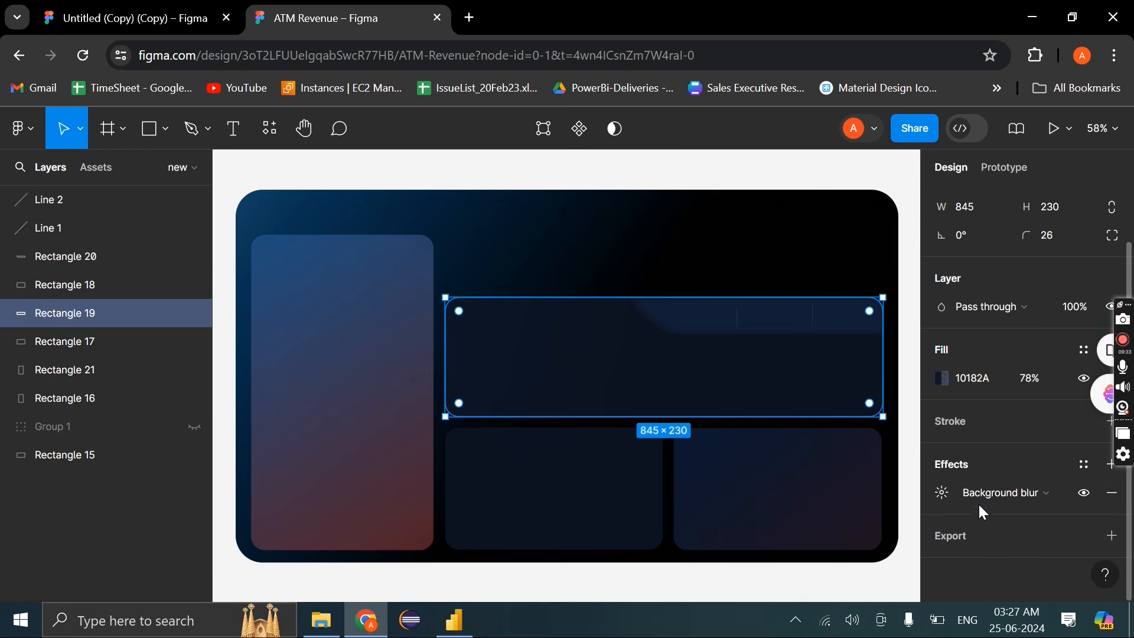
{"action": "left_click", "coordinate": [949, 493]}
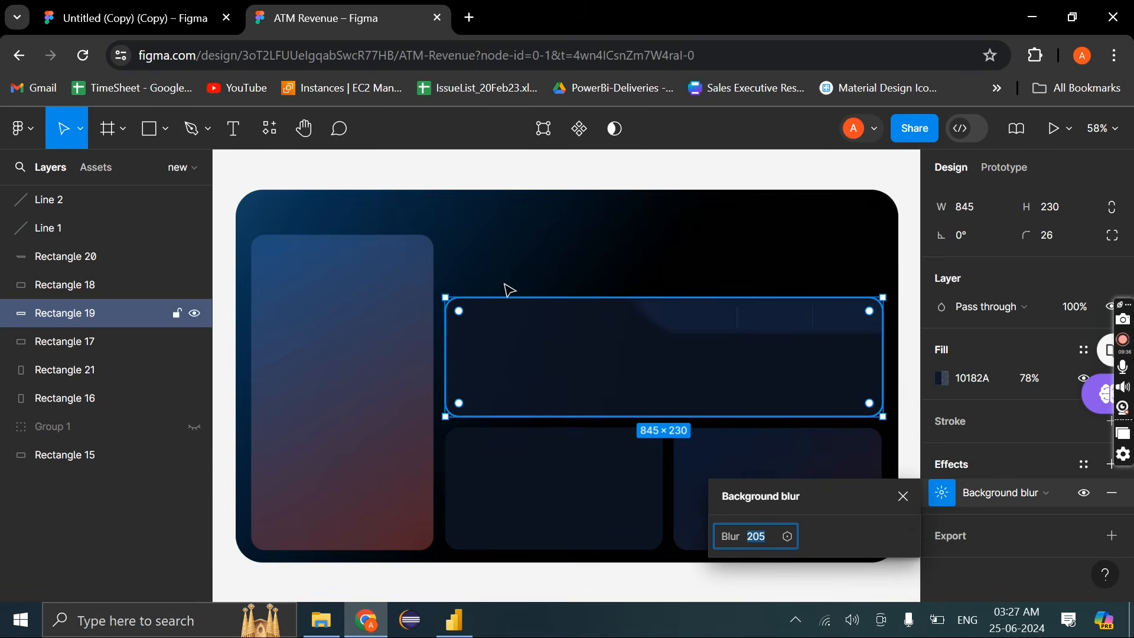
{"action": "key", "text": "ctrl+shift+Tab"}
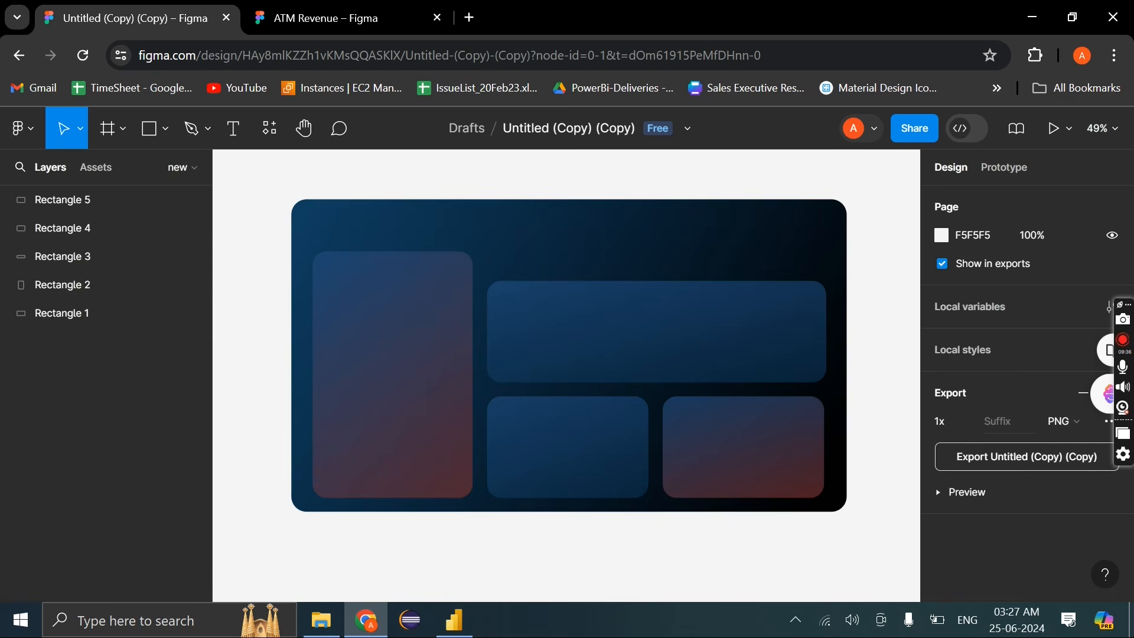
Set the wide panel's background blur to 200
{"action": "left_click", "coordinate": [671, 350]}
{"action": "left_click", "coordinate": [933, 549]}
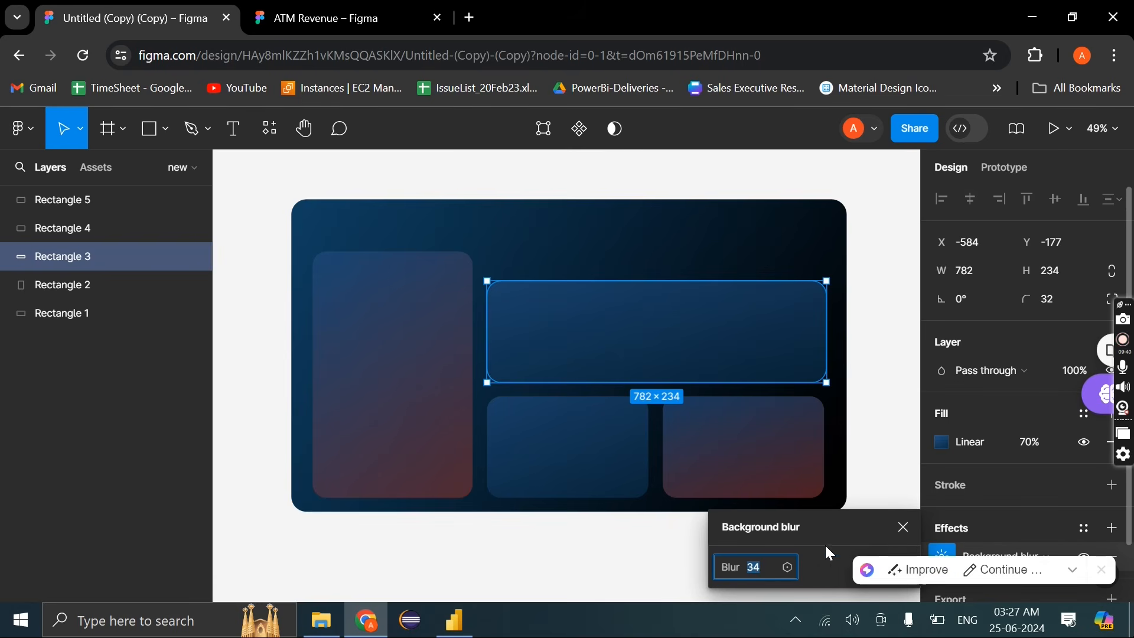
{"action": "type", "text": "200"}
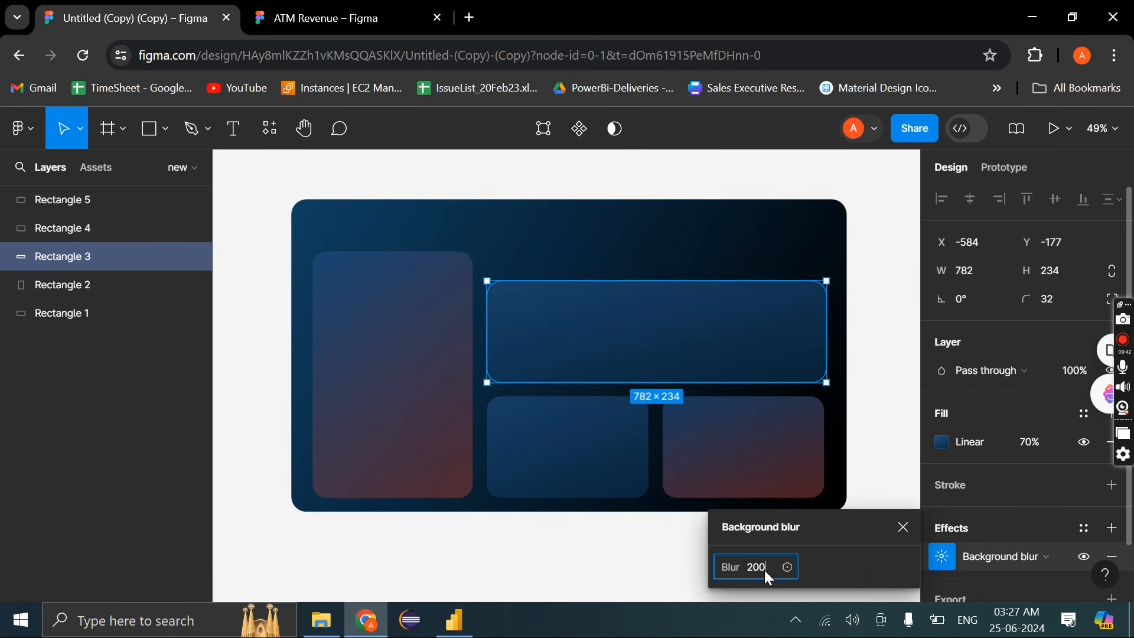
{"action": "key", "text": "Return"}
{"action": "left_click", "coordinate": [844, 338]}
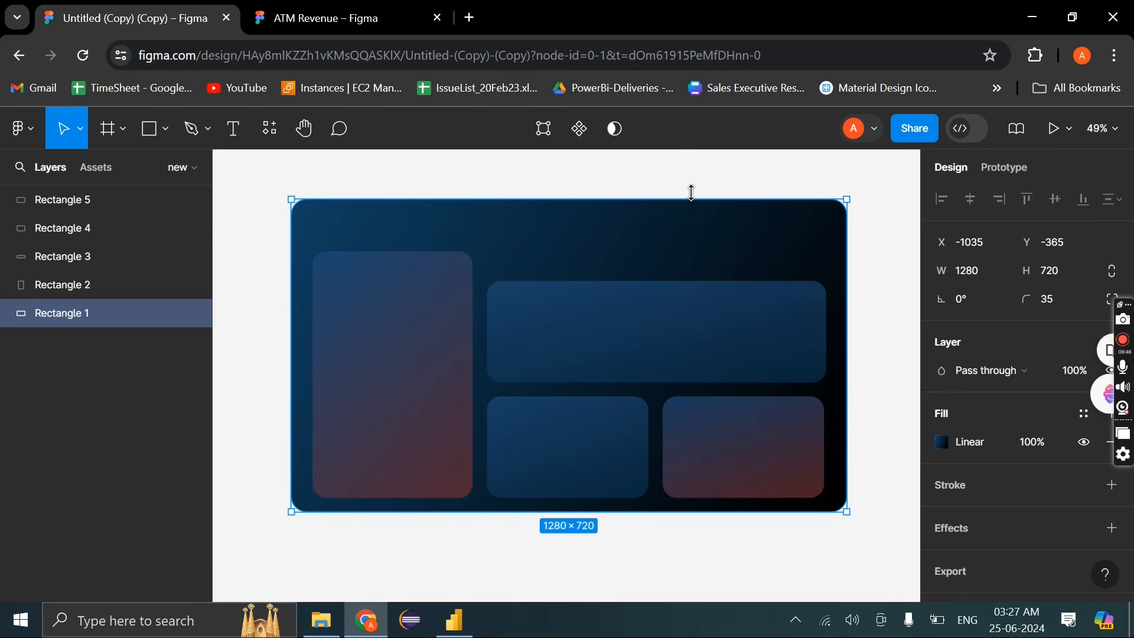
Compare the new panel layout with the Overview page in Power BI and the ATM Revenue design in Figma
{"action": "left_click", "coordinate": [319, 18]}
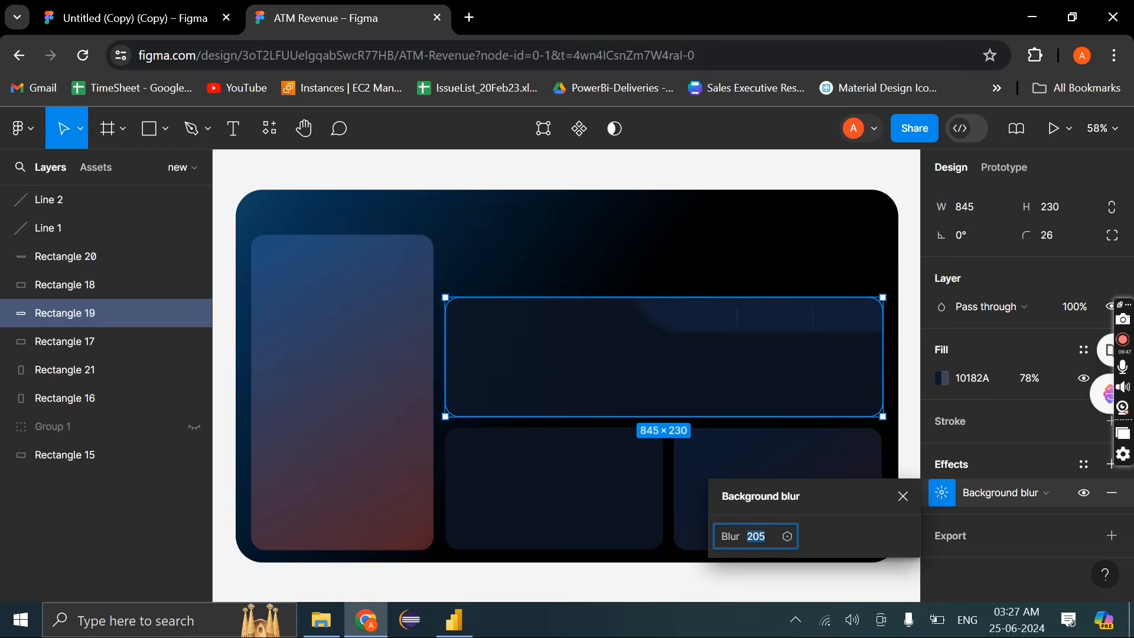
{"action": "left_click", "coordinate": [454, 620]}
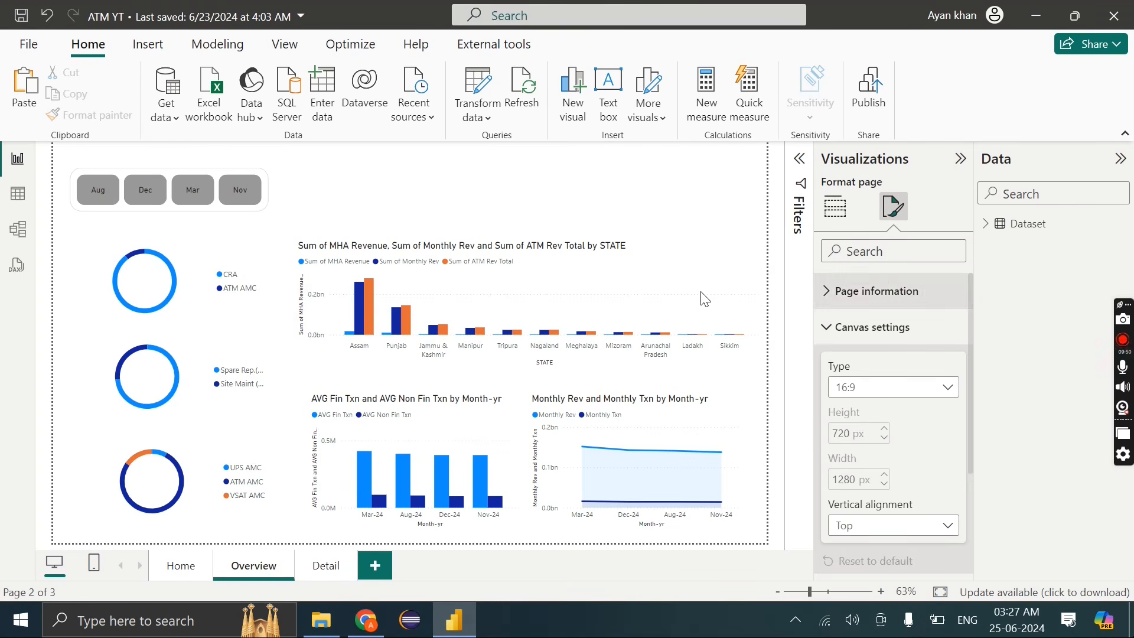
{"action": "left_click", "coordinate": [835, 206]}
{"action": "left_click", "coordinate": [895, 206]}
{"action": "left_click", "coordinate": [868, 363]}
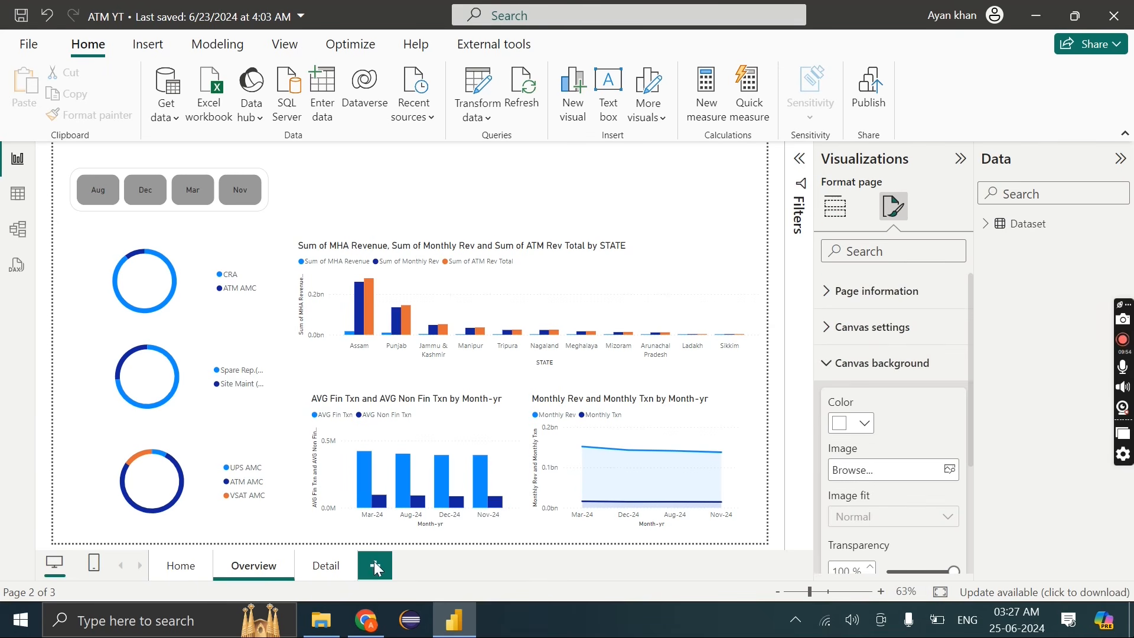
{"action": "left_click", "coordinate": [367, 620]}
{"action": "key", "text": "ctrl+Tab"}
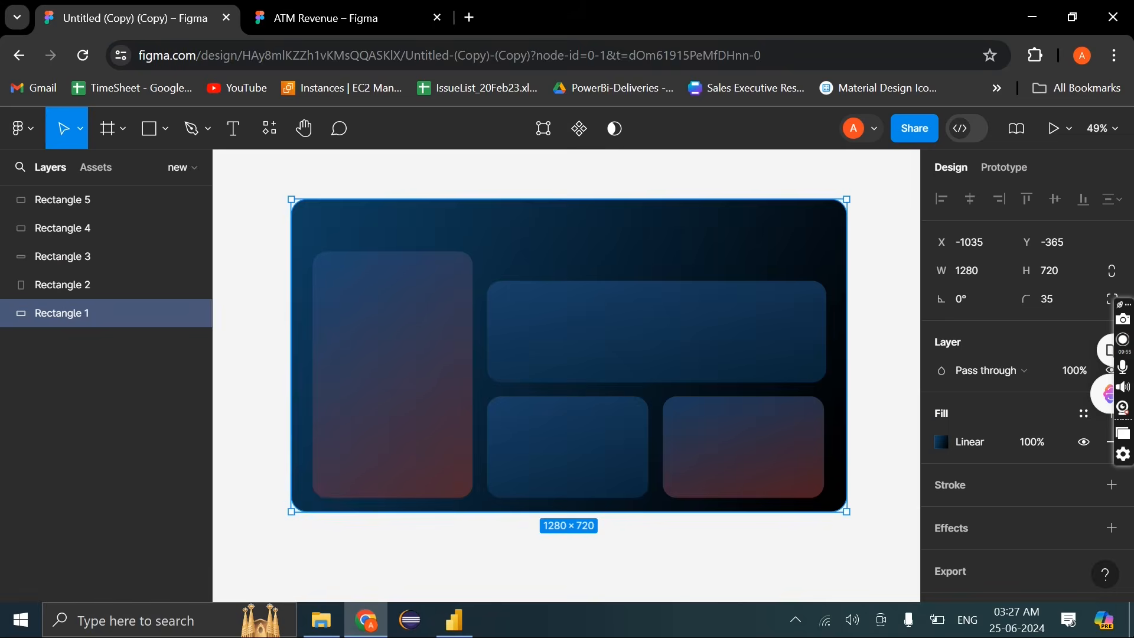
{"action": "key", "text": "ctrl+Tab"}
{"action": "left_click", "coordinate": [769, 182]}
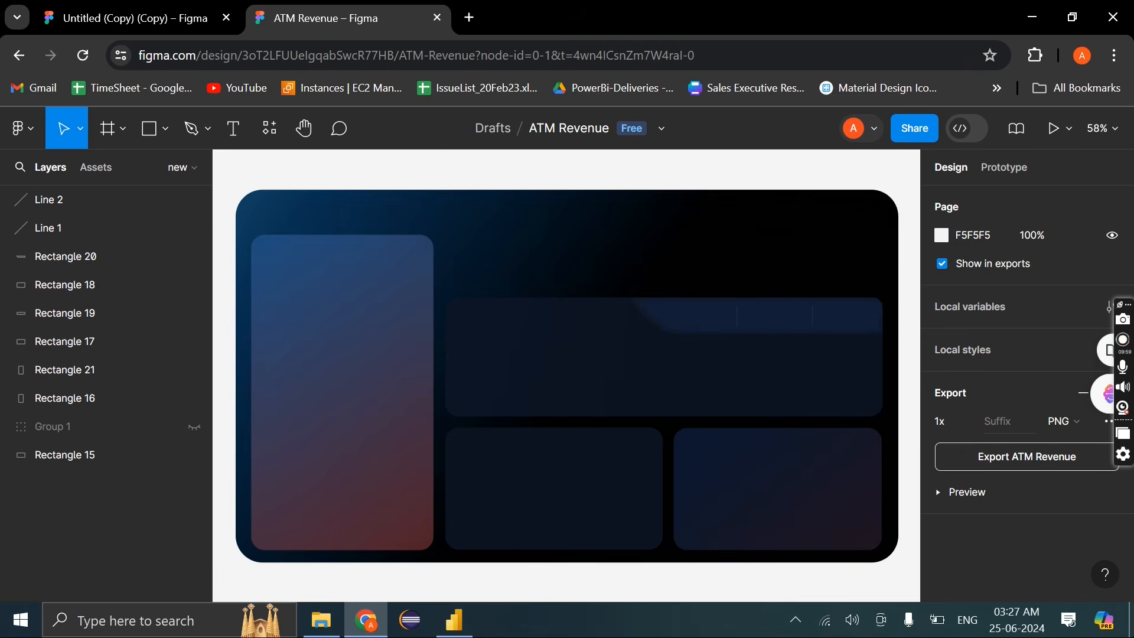
{"action": "key", "text": "ctrl+Tab"}
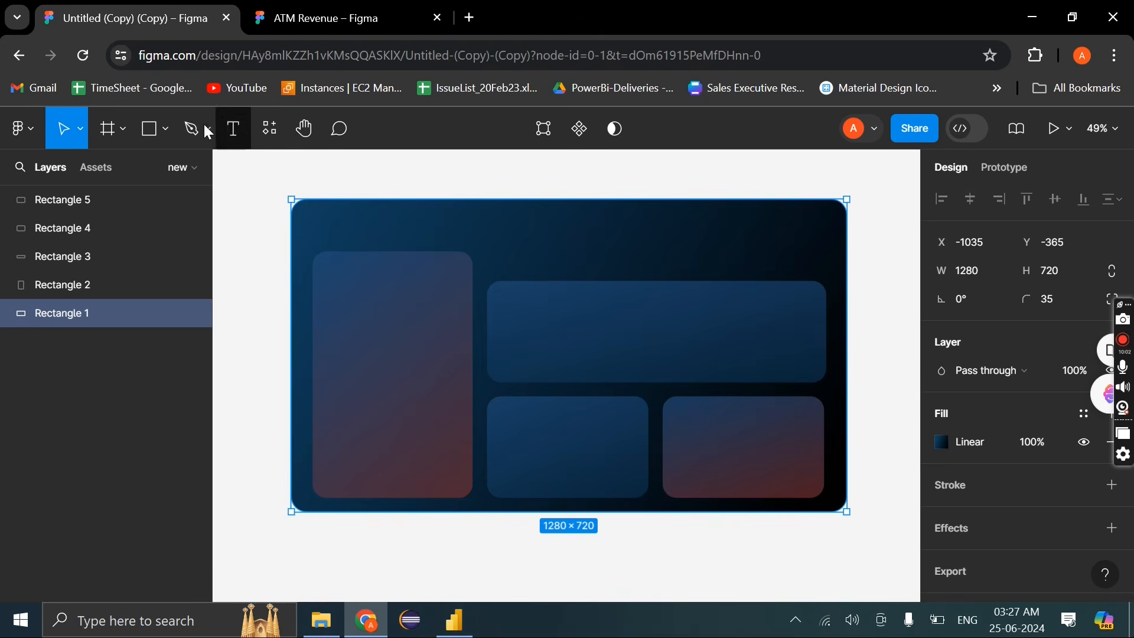
Draw a header strip rectangle about 514 × 72 in the upper-right corner of the wide panel
{"action": "left_click", "coordinate": [151, 129]}
{"action": "scroll", "coordinate": [754, 404], "scroll_direction": "up", "scroll_amount": 3}
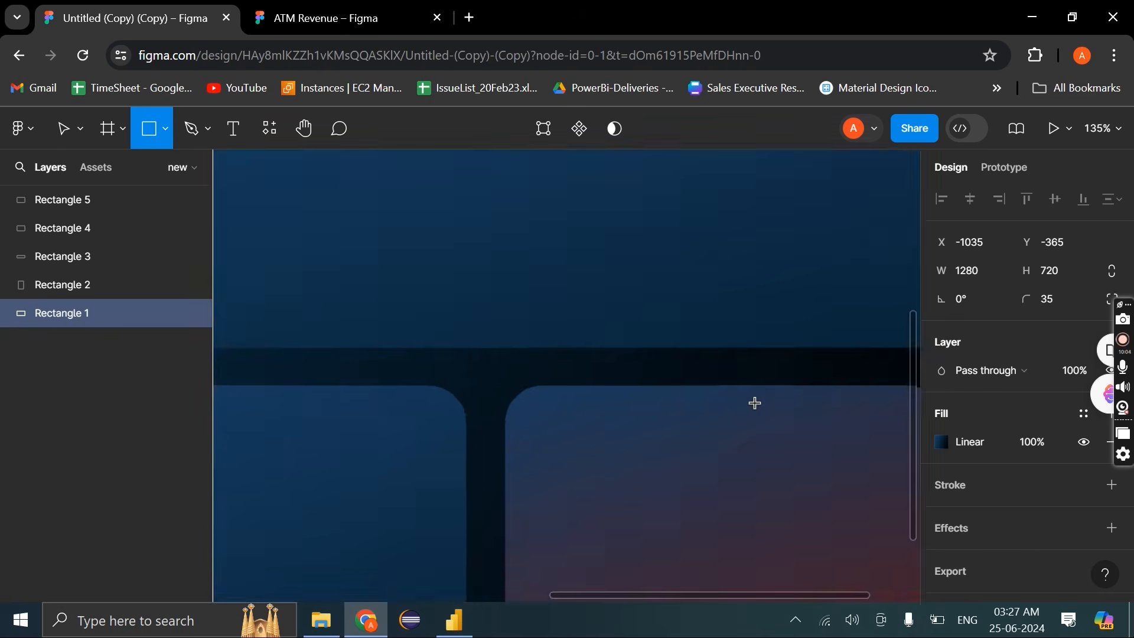
{"action": "scroll", "coordinate": [755, 403], "scroll_direction": "down", "scroll_amount": 2}
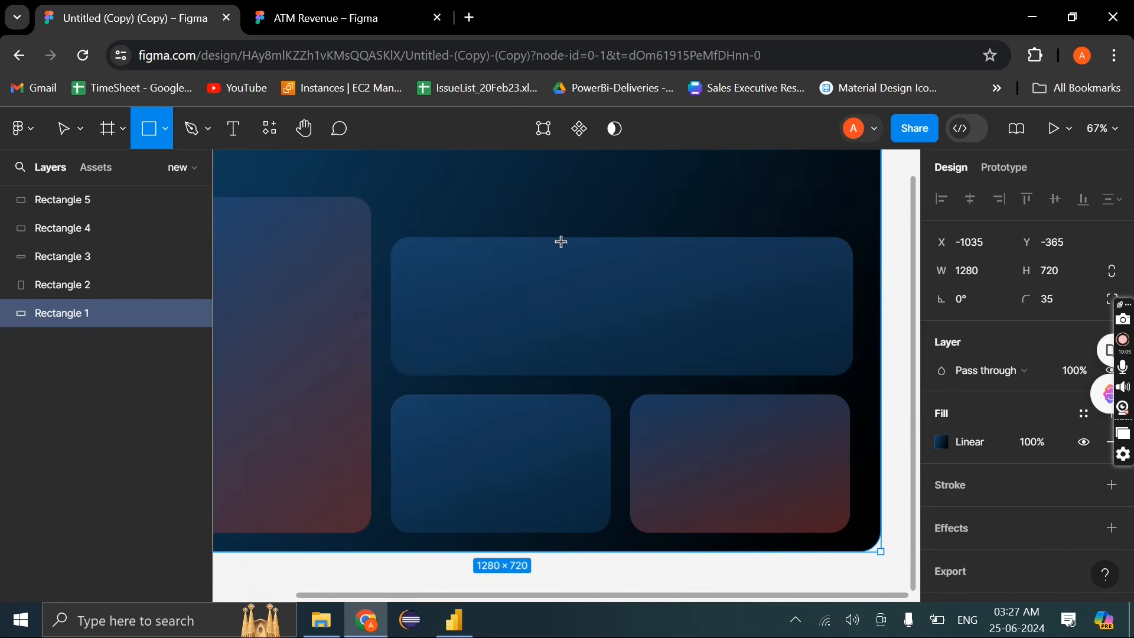
{"action": "mouse_move", "coordinate": [549, 240]}
{"action": "left_mouse_down"}
{"action": "mouse_move", "coordinate": [835, 263]}
{"action": "mouse_move", "coordinate": [881, 284]}
{"action": "mouse_move", "coordinate": [857, 283]}
{"action": "left_mouse_up"}
{"action": "left_click_drag", "start_coordinate": [856, 282], "coordinate": [856, 280]}
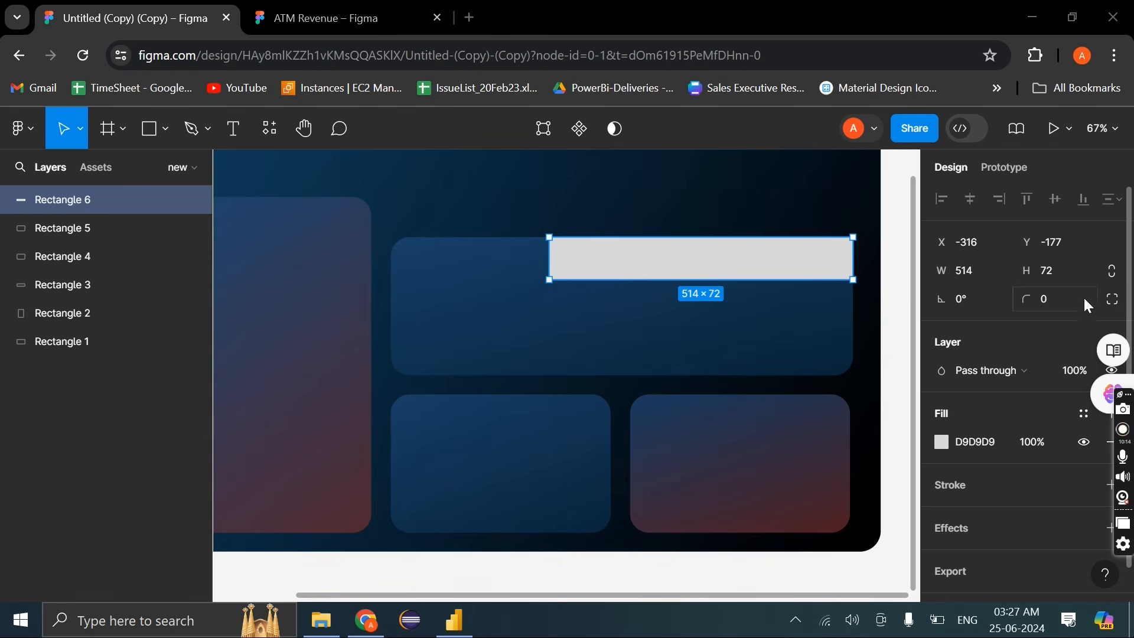
Round only the header strip's top-right corner with a radius of 20
{"action": "left_click", "coordinate": [1111, 308]}
{"action": "left_click", "coordinate": [873, 343]}
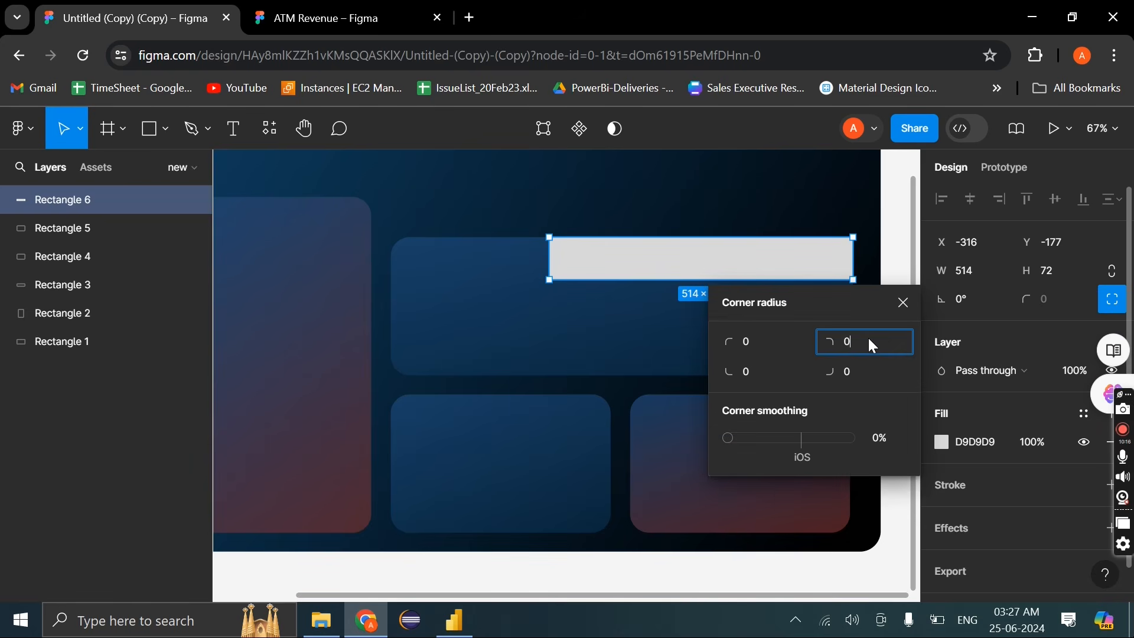
{"action": "type", "text": "20"}
{"action": "key", "text": "Return"}
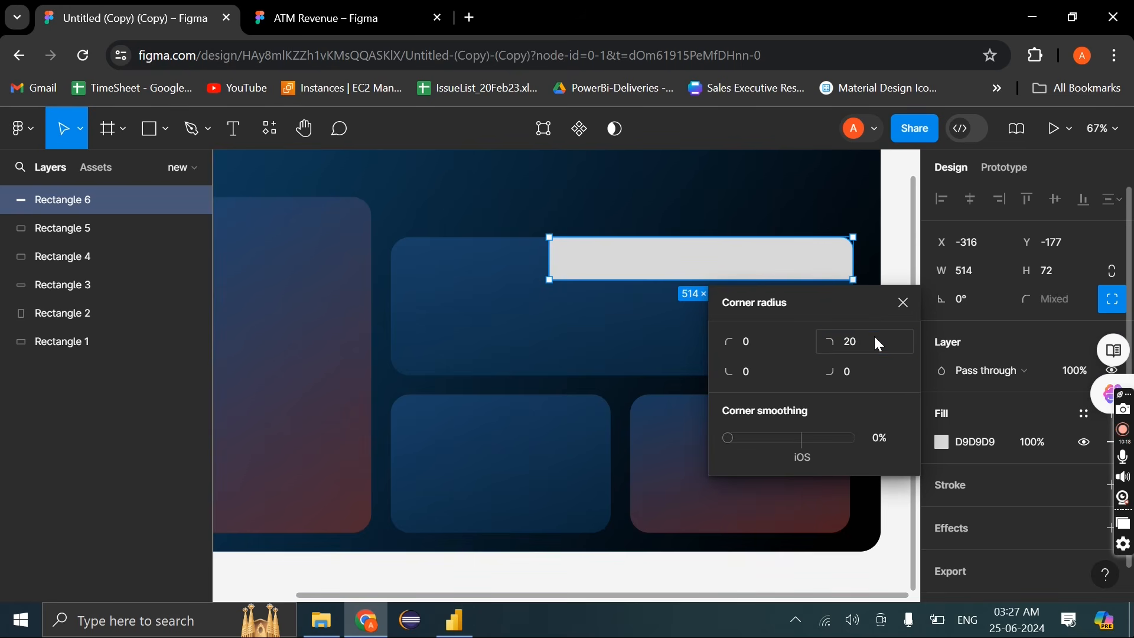
Fill the header strip with a linear gradient running from 214C7B to 0C2F48
{"action": "left_click", "coordinate": [945, 446]}
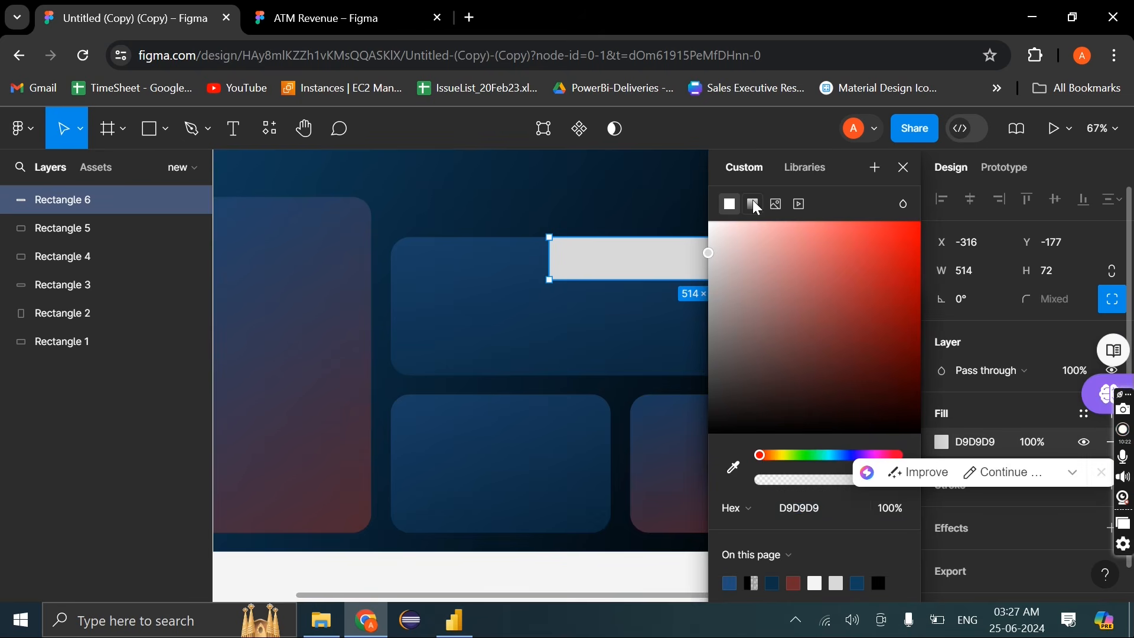
{"action": "left_click", "coordinate": [752, 204]}
{"action": "left_click", "coordinate": [777, 404]}
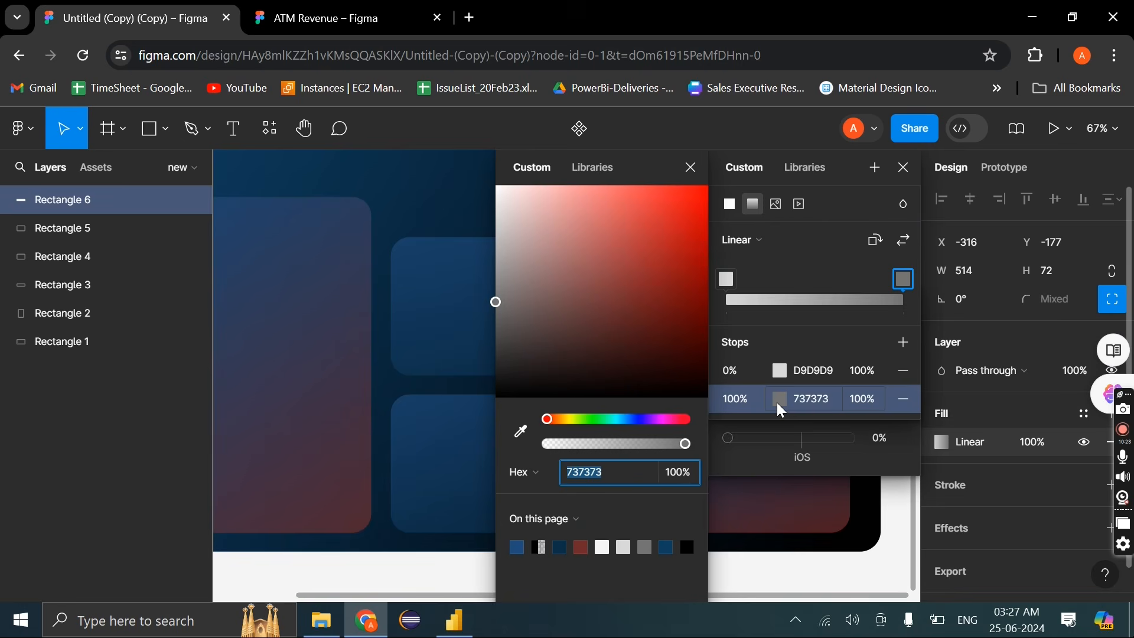
{"action": "left_click", "coordinate": [560, 547]}
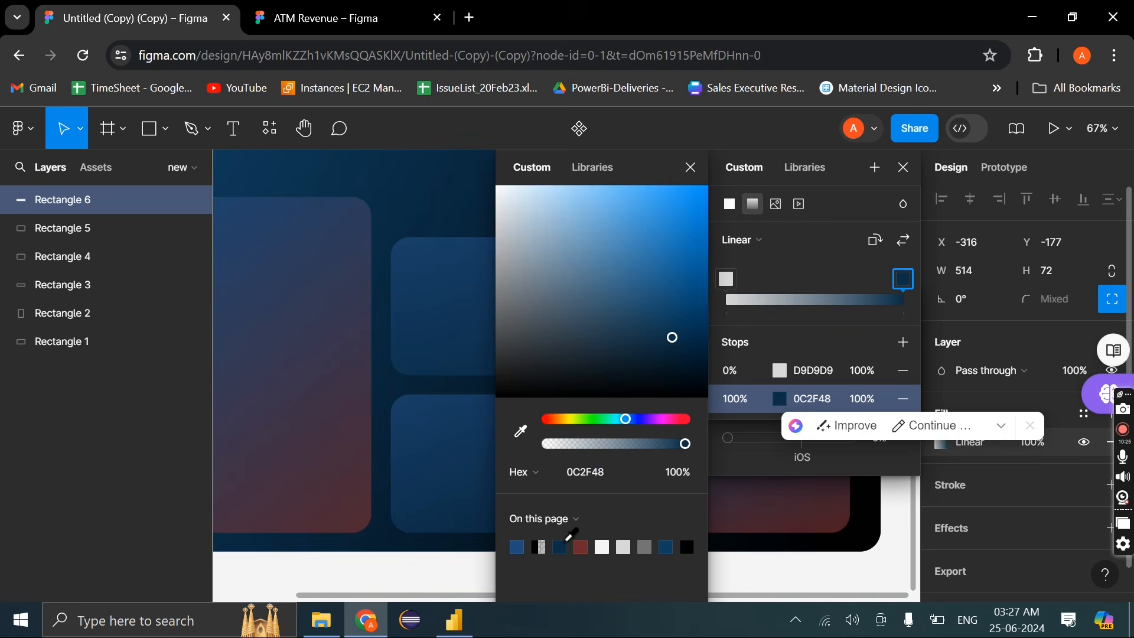
{"action": "left_click", "coordinate": [779, 371]}
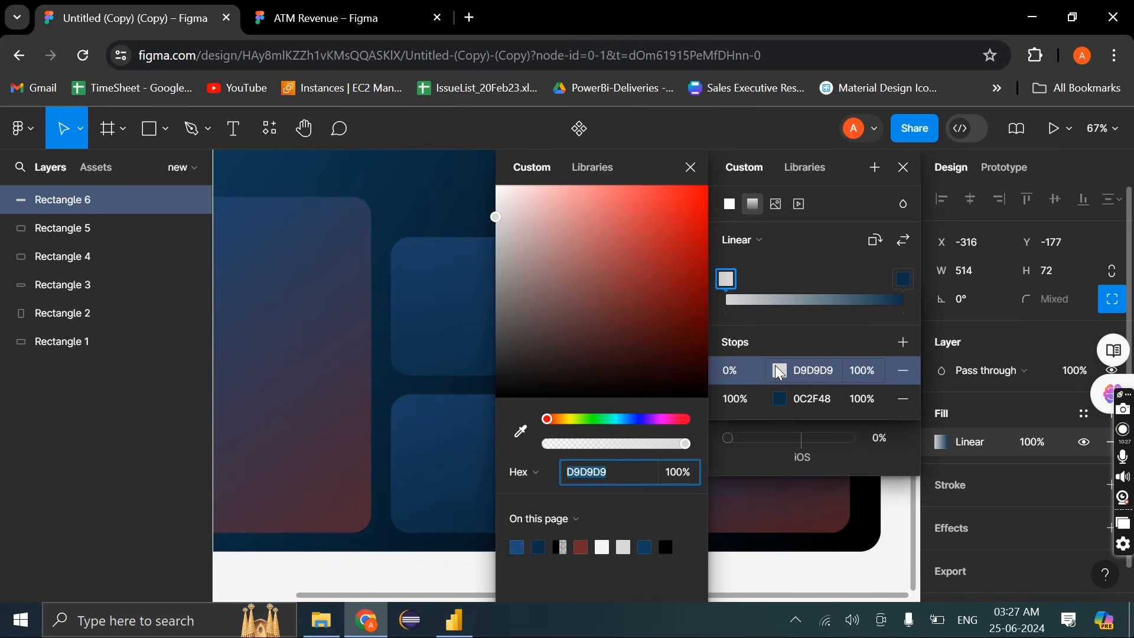
{"action": "left_click", "coordinate": [519, 546]}
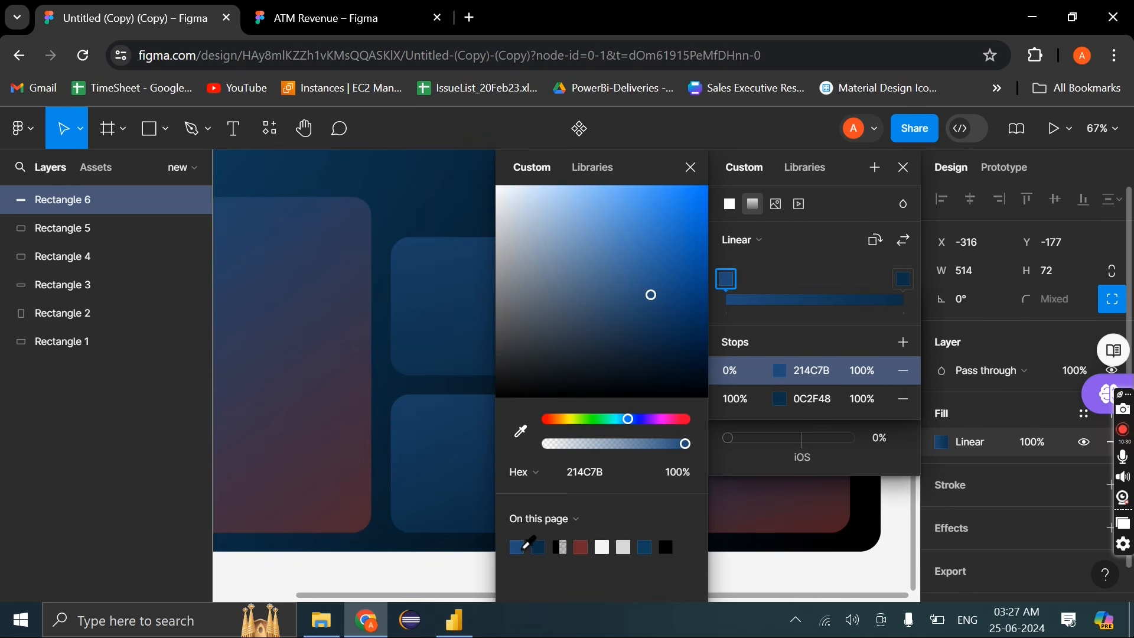
{"action": "left_click", "coordinate": [691, 167]}
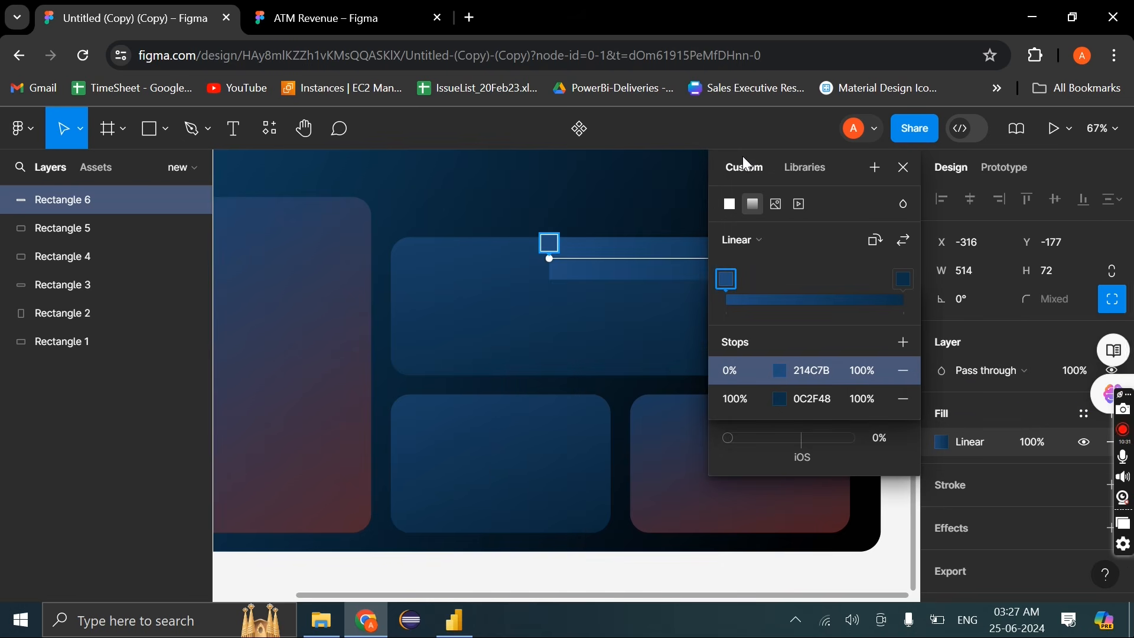
{"action": "left_click", "coordinate": [904, 168]}
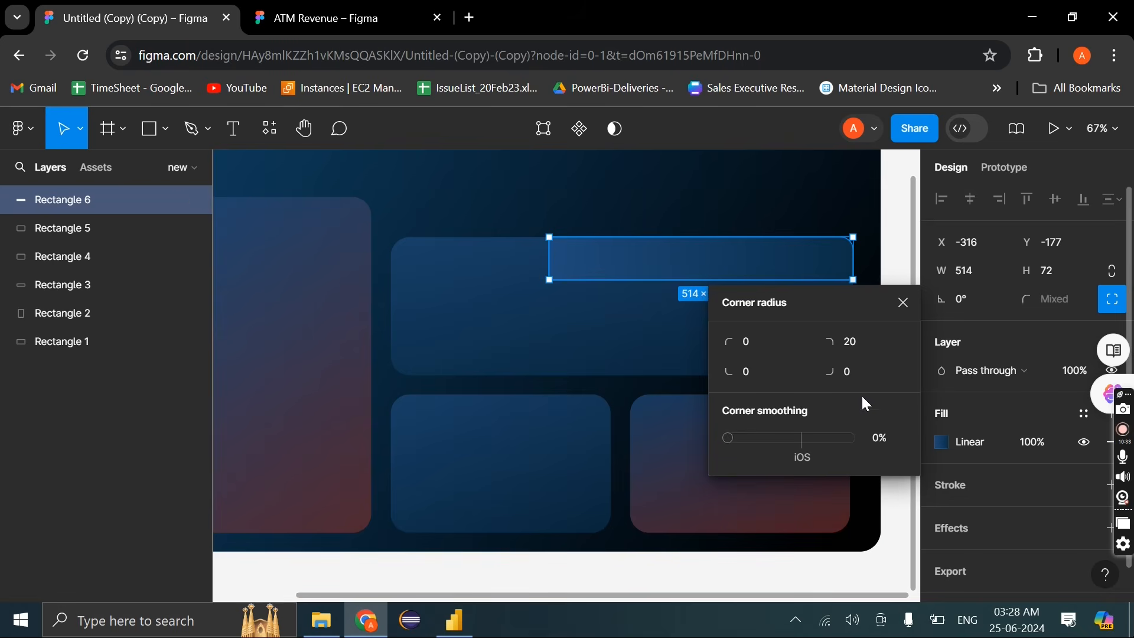
Tilt the header strip's gradient so it runs diagonally from the upper left to the lower right
{"action": "left_click", "coordinate": [945, 444]}
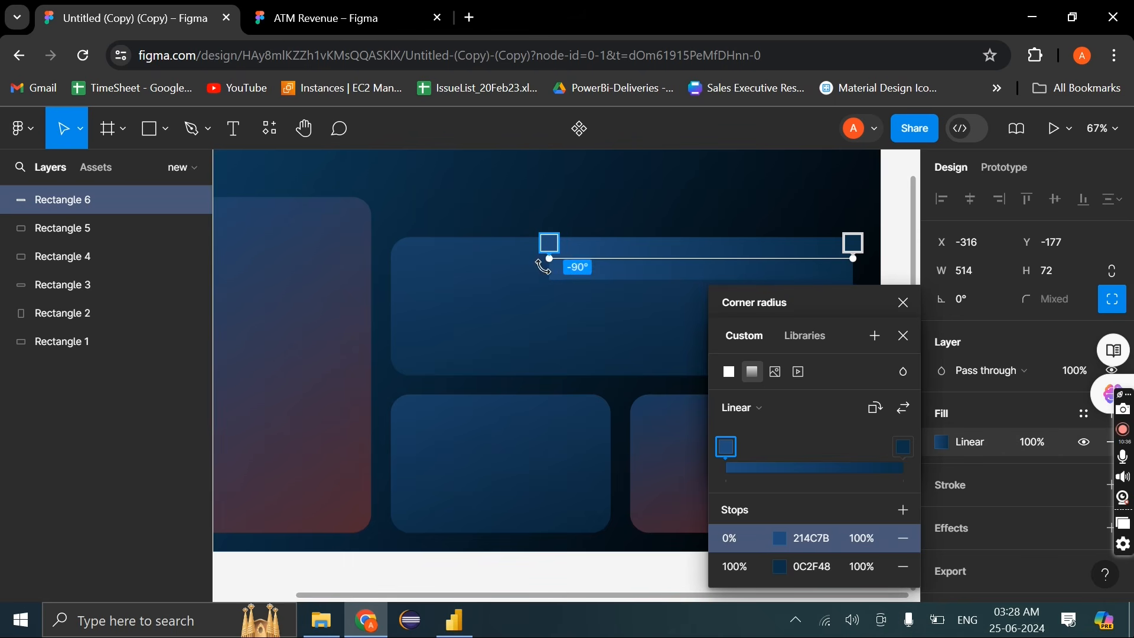
{"action": "left_click_drag", "start_coordinate": [555, 263], "coordinate": [581, 221]}
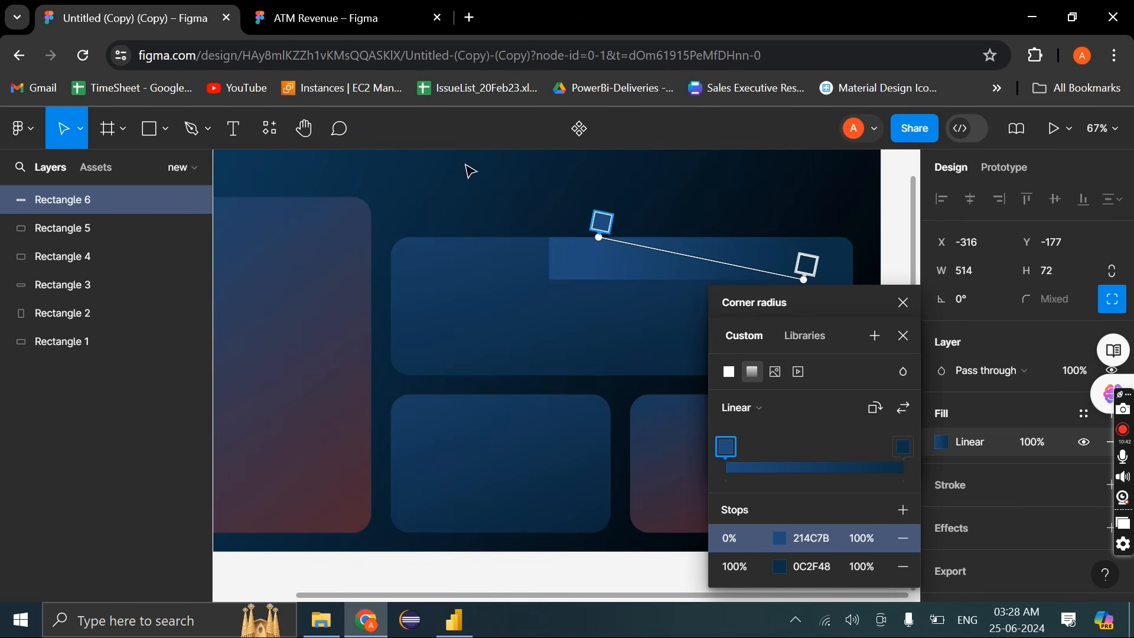
{"action": "key", "text": "Escape"}
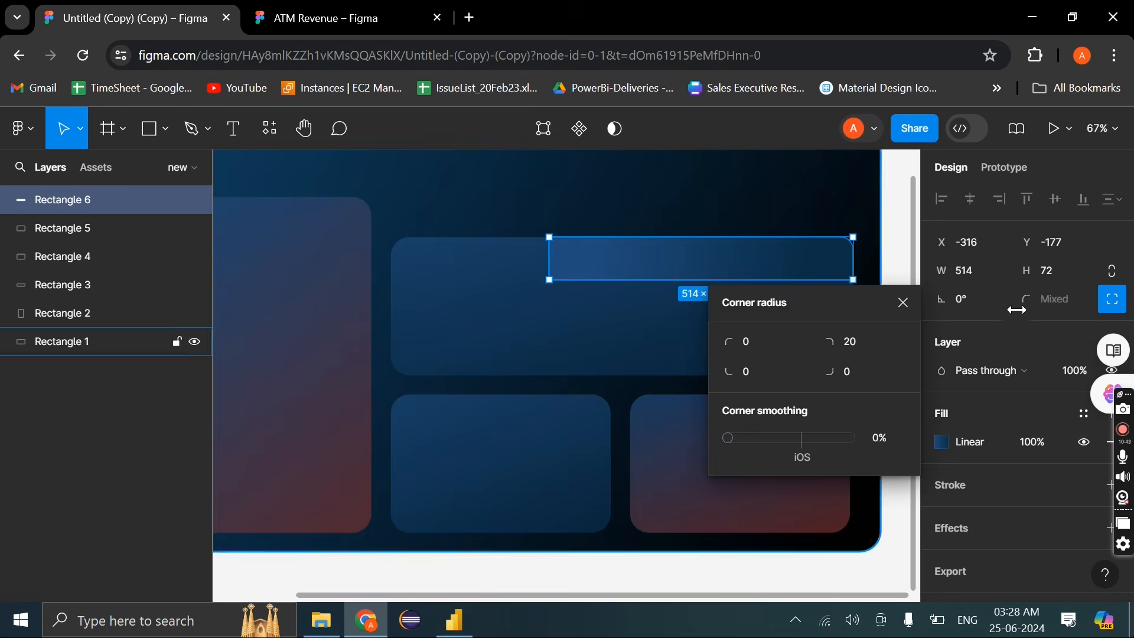
{"action": "left_click", "coordinate": [906, 304]}
{"action": "left_click", "coordinate": [884, 251]}
Darken the 100% stop of the header strip's gradient to 122635
{"action": "scroll", "coordinate": [614, 273], "scroll_direction": "up", "scroll_amount": 3}
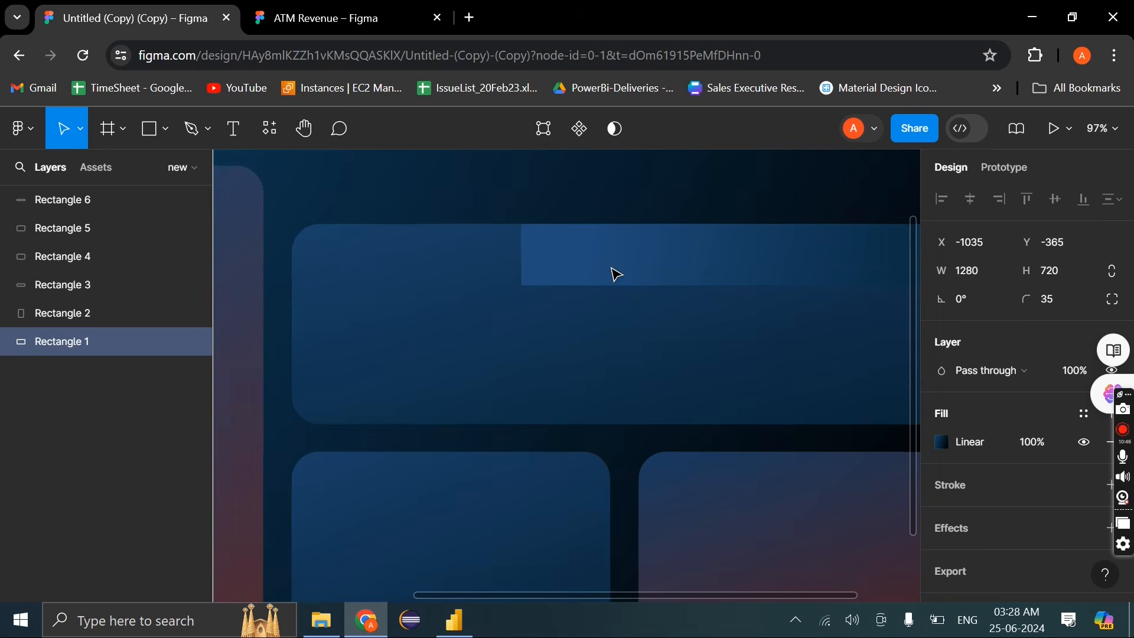
{"action": "scroll", "coordinate": [614, 274], "scroll_direction": "right", "scroll_amount": 3}
{"action": "scroll", "coordinate": [664, 264], "scroll_direction": "left", "scroll_amount": 1}
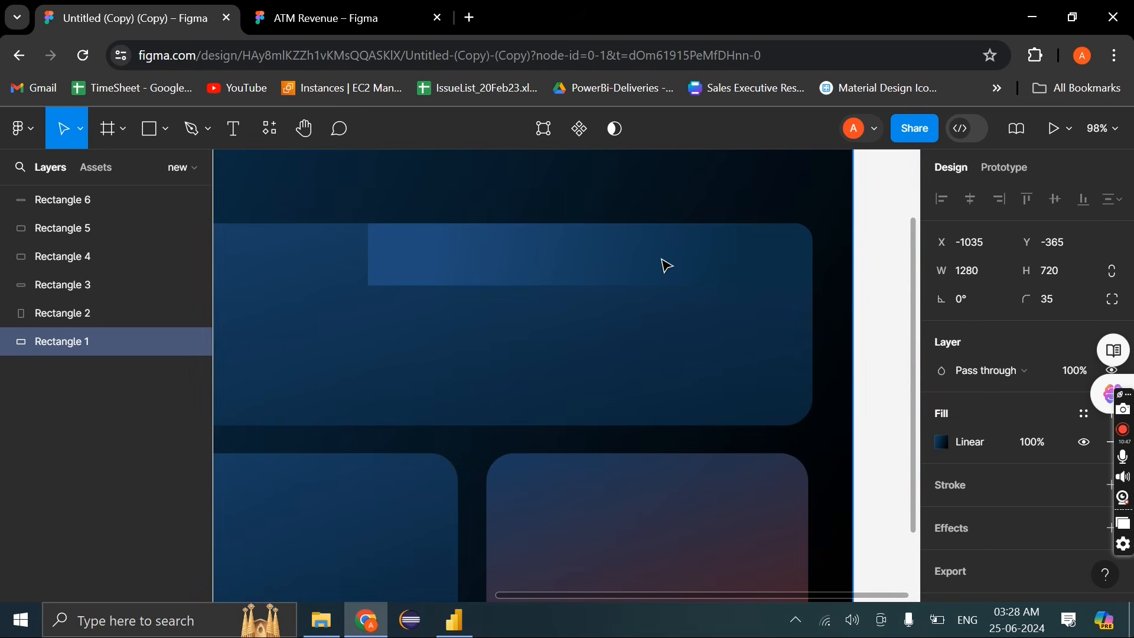
{"action": "left_click", "coordinate": [704, 266]}
{"action": "left_click", "coordinate": [953, 441]}
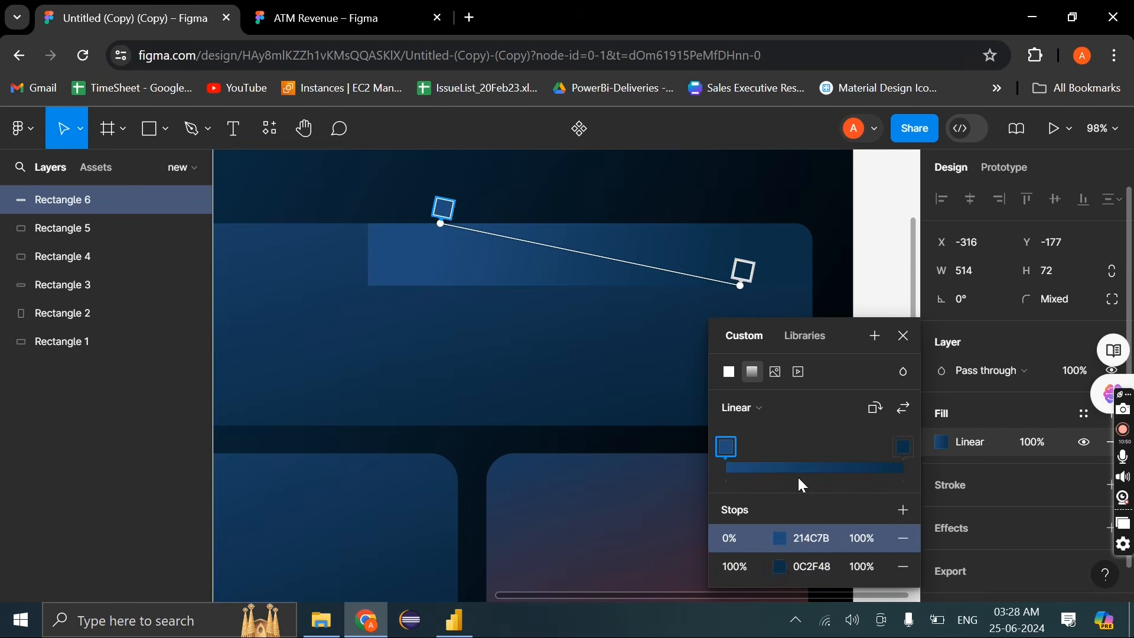
{"action": "left_click", "coordinate": [784, 559]}
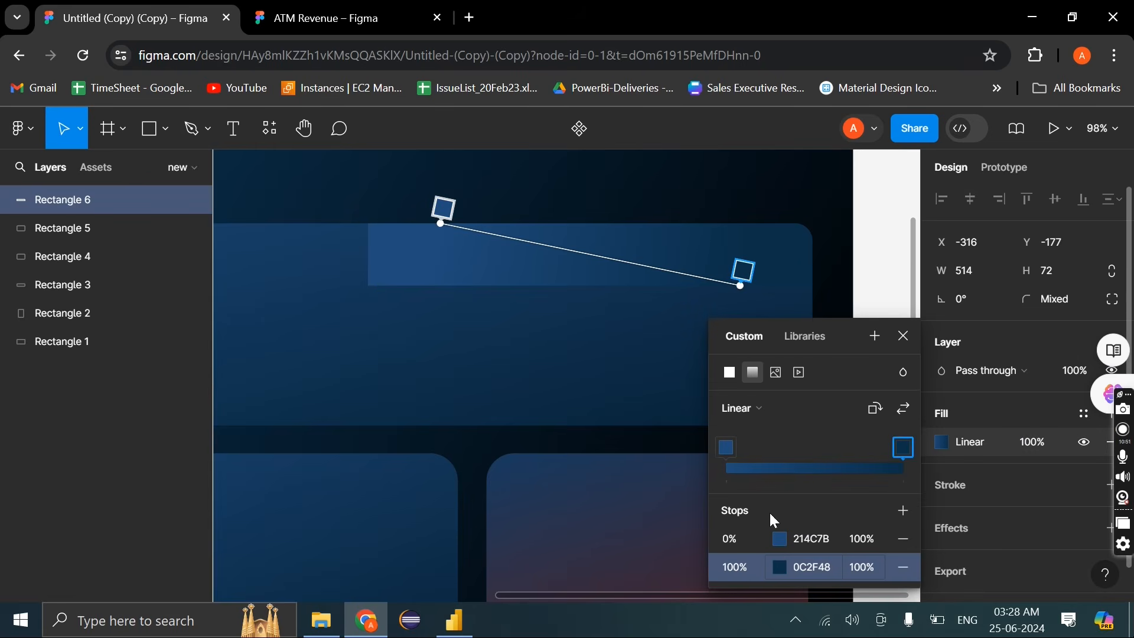
{"action": "left_click", "coordinate": [783, 570]}
{"action": "mouse_move", "coordinate": [642, 355]}
{"action": "left_mouse_down"}
{"action": "mouse_move", "coordinate": [665, 349]}
{"action": "mouse_move", "coordinate": [636, 354]}
{"action": "left_mouse_up"}
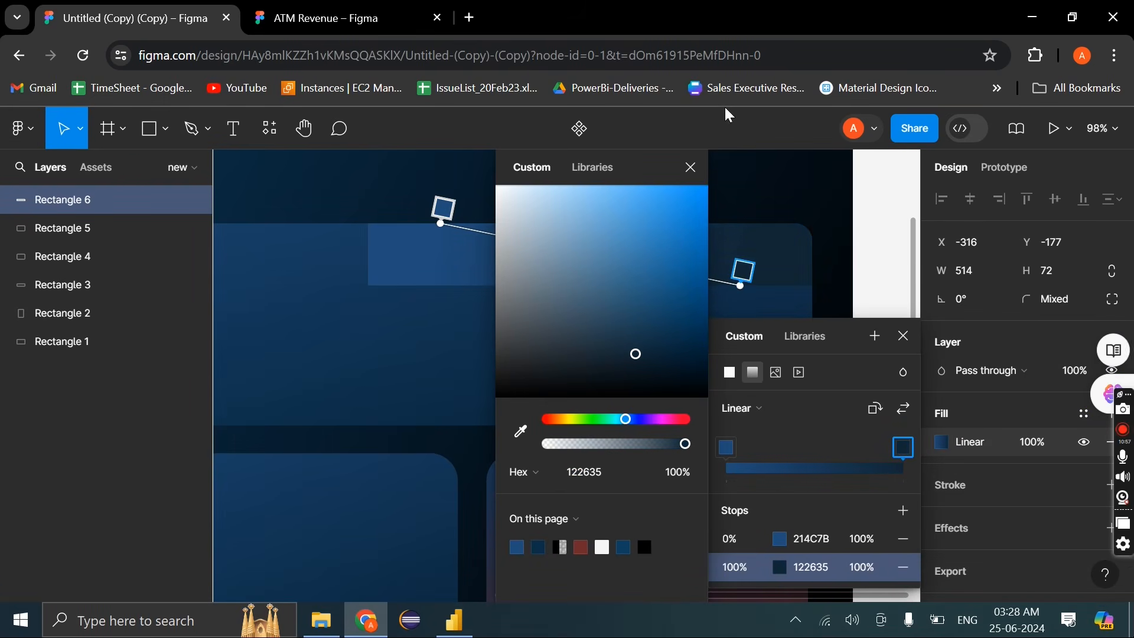
{"action": "left_click", "coordinate": [689, 169]}
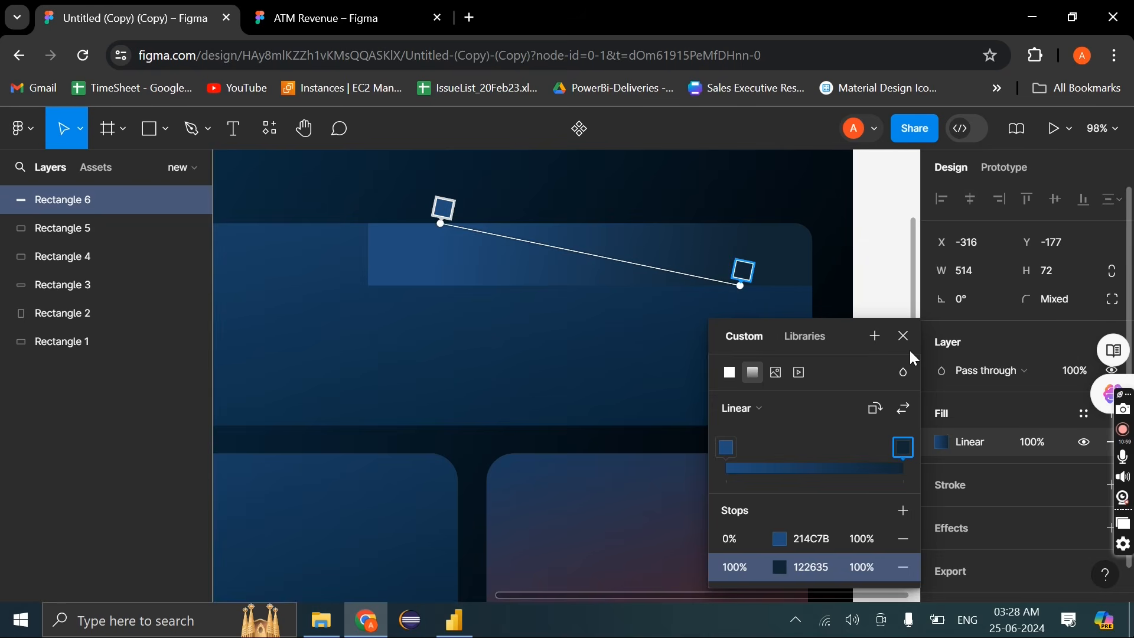
{"action": "left_click", "coordinate": [903, 337]}
{"action": "left_click", "coordinate": [892, 284]}
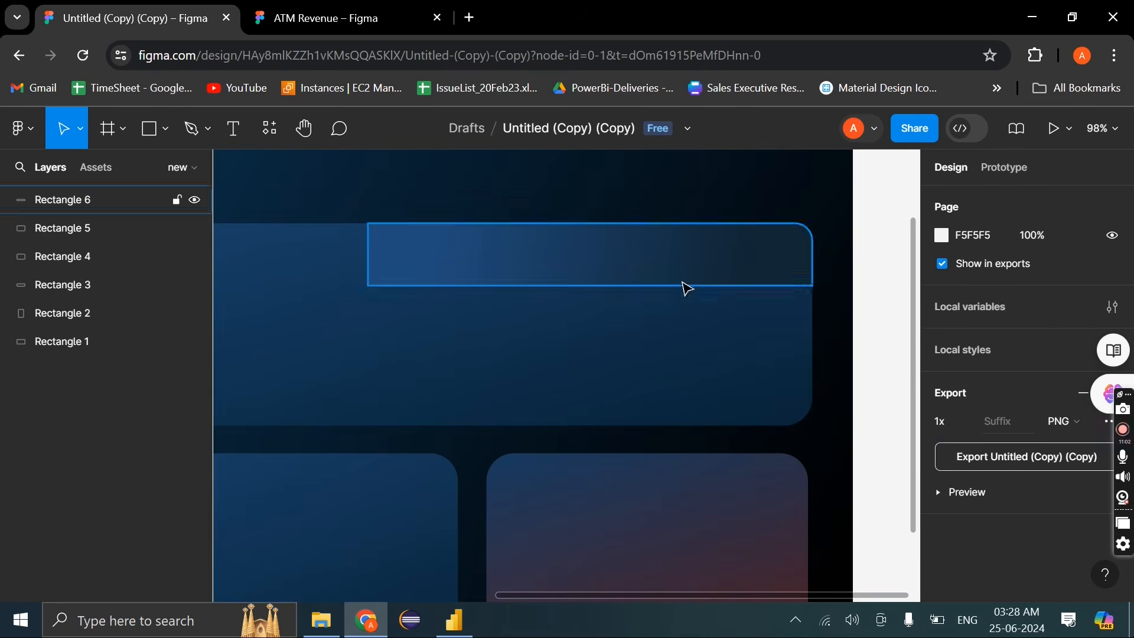
Check the ATM Revenue design and try to slant the header strip's left end by moving its top-left point outward
{"action": "scroll", "coordinate": [684, 286], "scroll_direction": "left", "scroll_amount": 5}
{"action": "left_click", "coordinate": [331, 17]}
{"action": "left_click", "coordinate": [130, 18]}
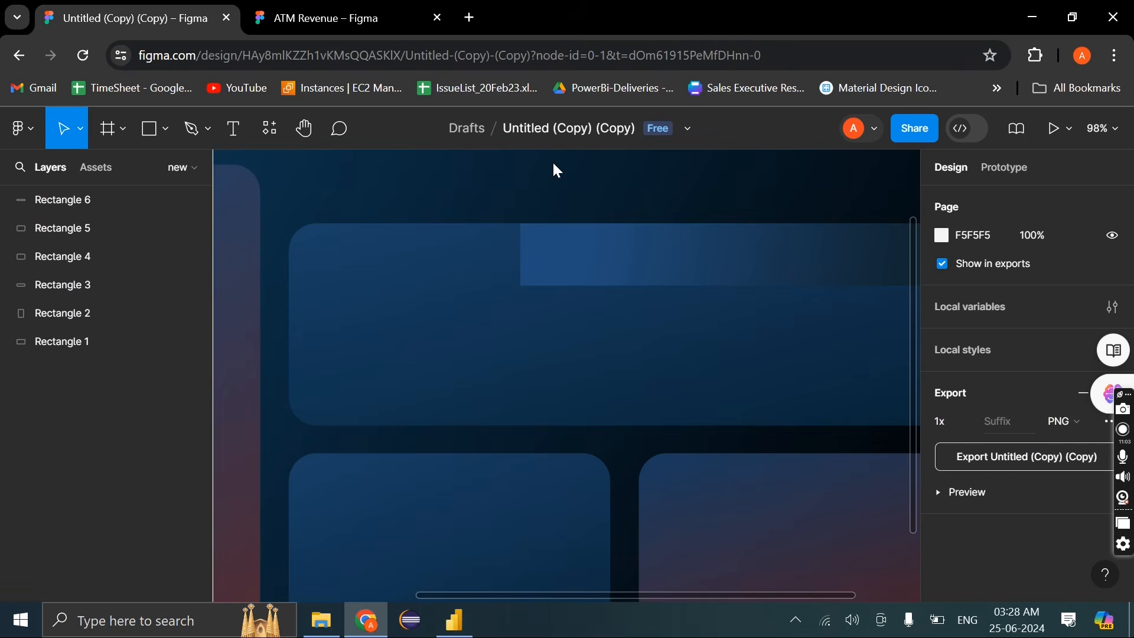
{"action": "scroll", "coordinate": [594, 372], "scroll_direction": "right", "scroll_amount": 3}
{"action": "left_click", "coordinate": [451, 266]}
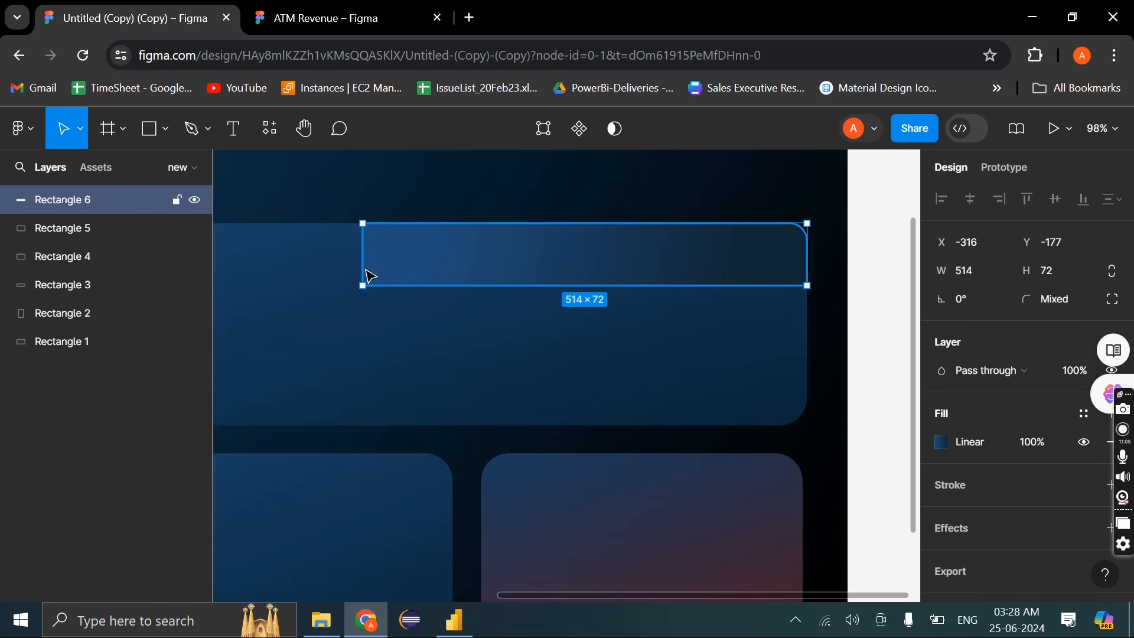
{"action": "left_click", "coordinate": [542, 130]}
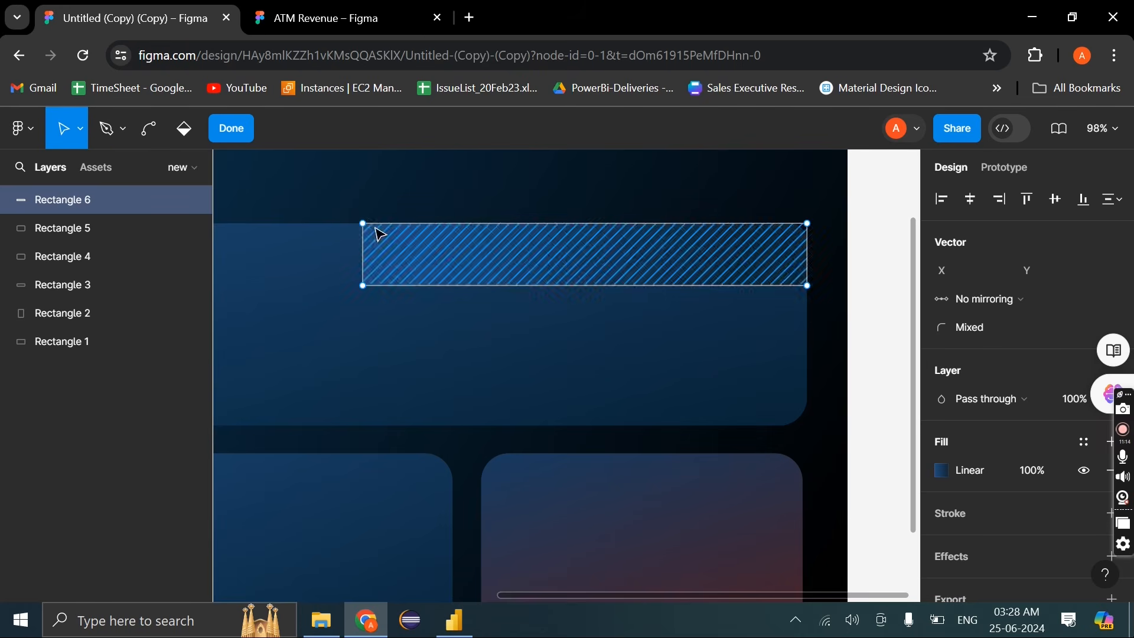
{"action": "left_click_drag", "start_coordinate": [364, 225], "coordinate": [286, 225]}
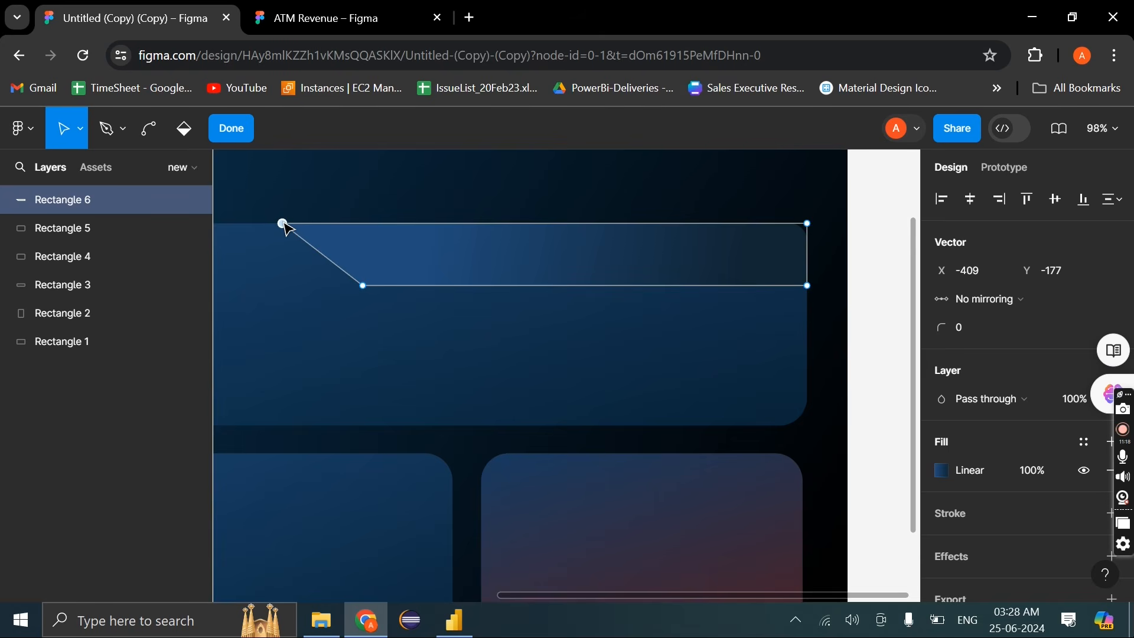
{"action": "key", "text": "ctrl+z"}
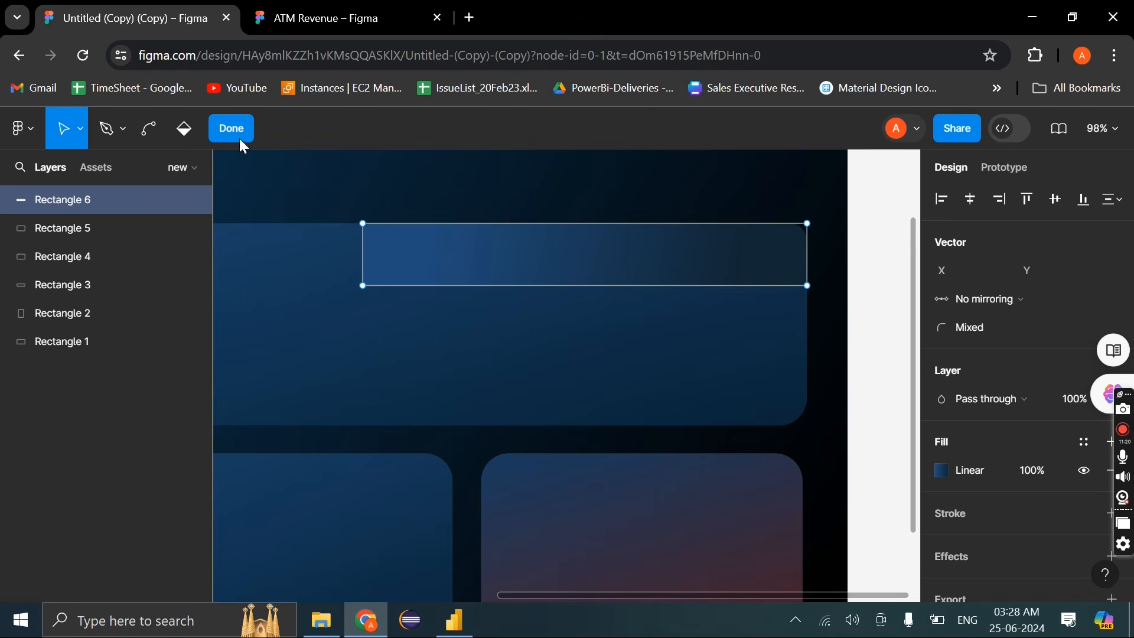
Try to curve the header strip's left end by bending its top-left corner point
{"action": "left_click", "coordinate": [143, 124]}
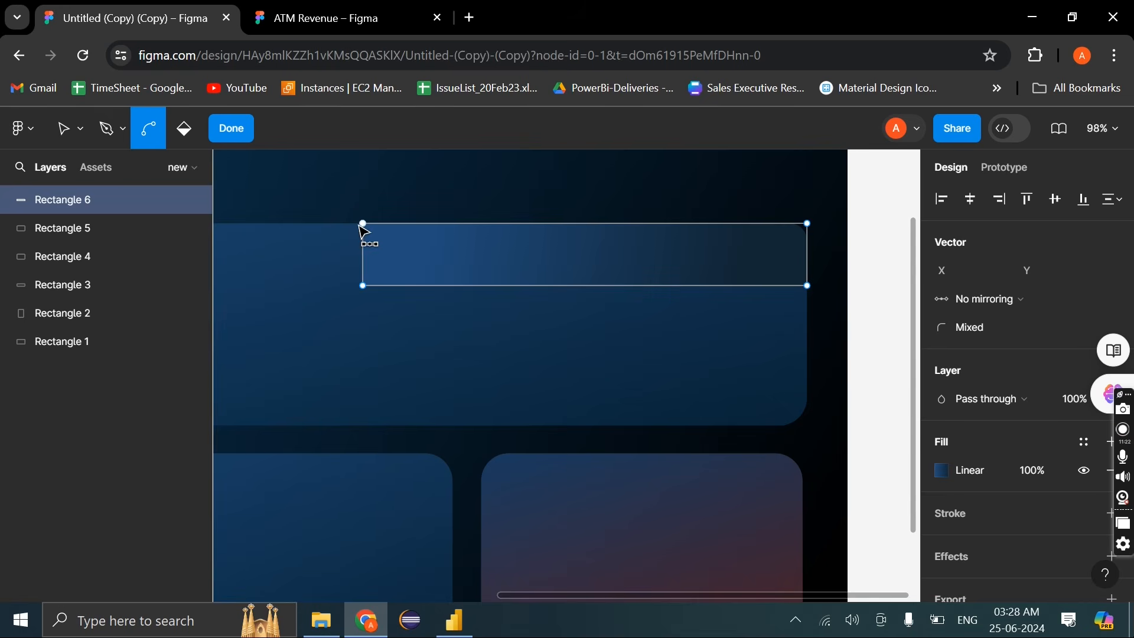
{"action": "left_click_drag", "start_coordinate": [363, 227], "coordinate": [236, 242]}
{"action": "key", "text": "ctrl+z"}
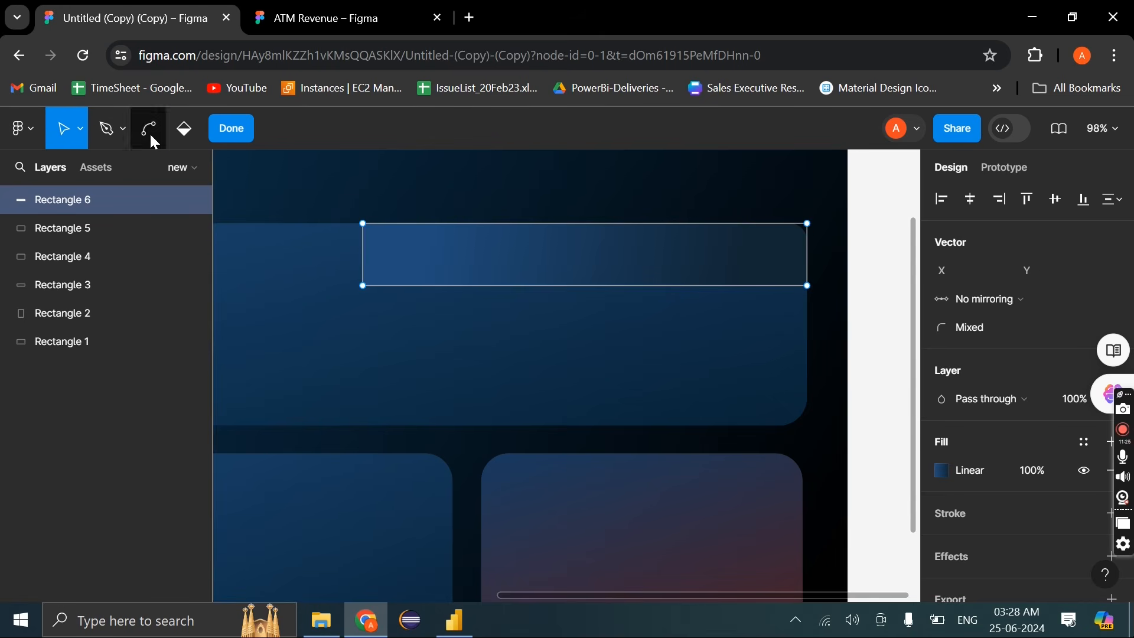
{"action": "left_click", "coordinate": [150, 134]}
{"action": "left_click_drag", "start_coordinate": [370, 219], "coordinate": [375, 291]}
{"action": "key", "text": "ctrl+z"}
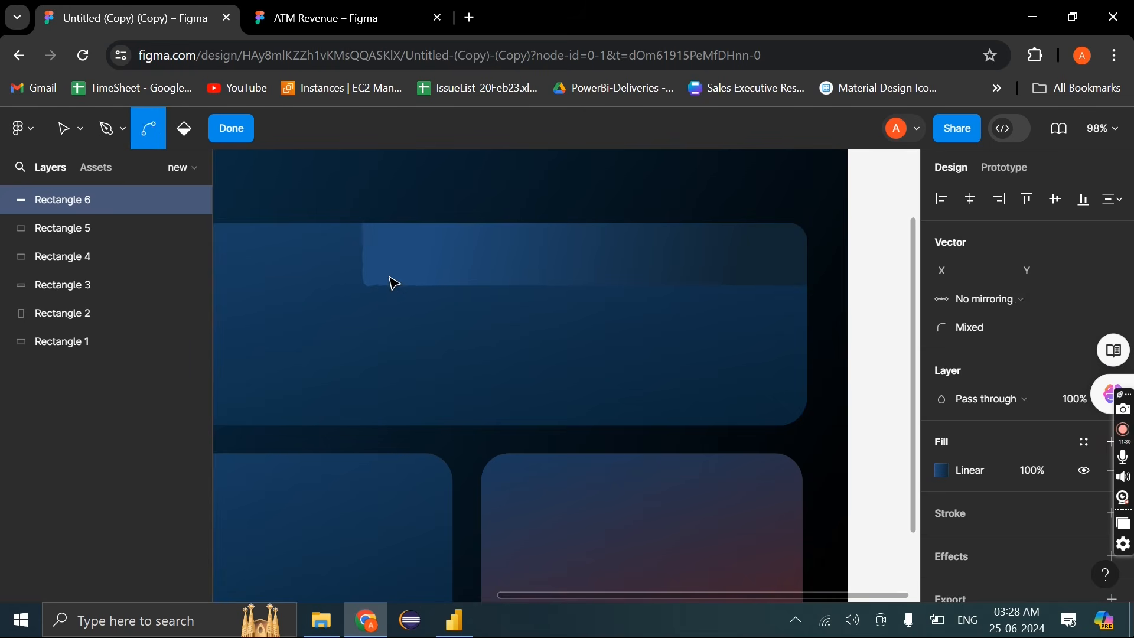
{"action": "key", "text": "Escape"}
Slant the header strip's left end by moving its top-left point to X -420, and bend the slanted edge into a curve
{"action": "left_click", "coordinate": [533, 144]}
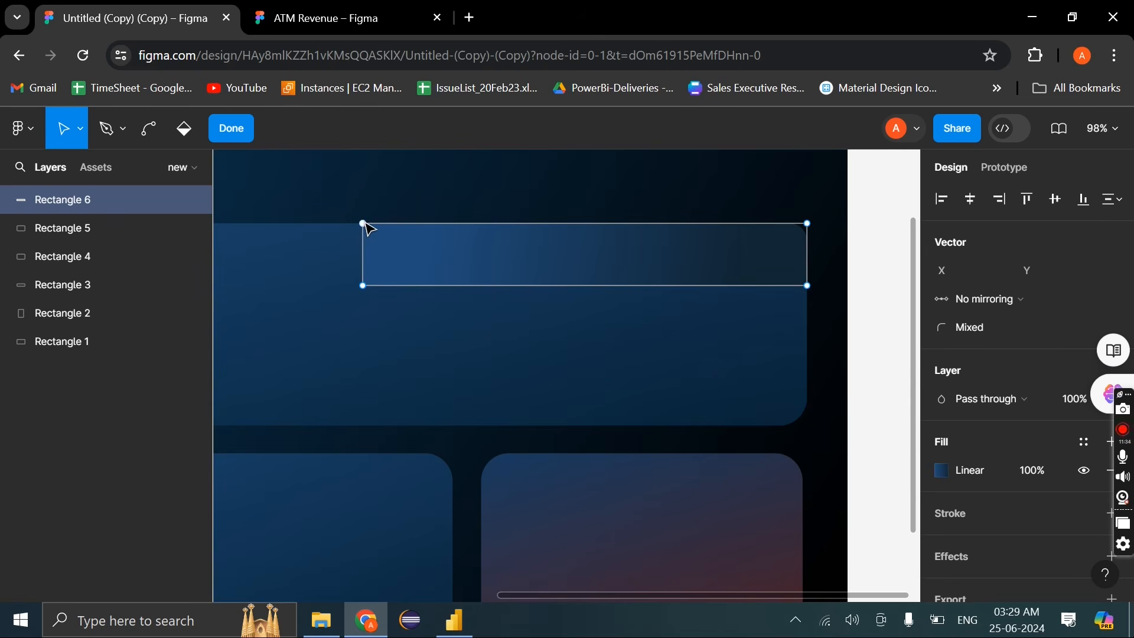
{"action": "left_click_drag", "start_coordinate": [364, 225], "coordinate": [275, 226]}
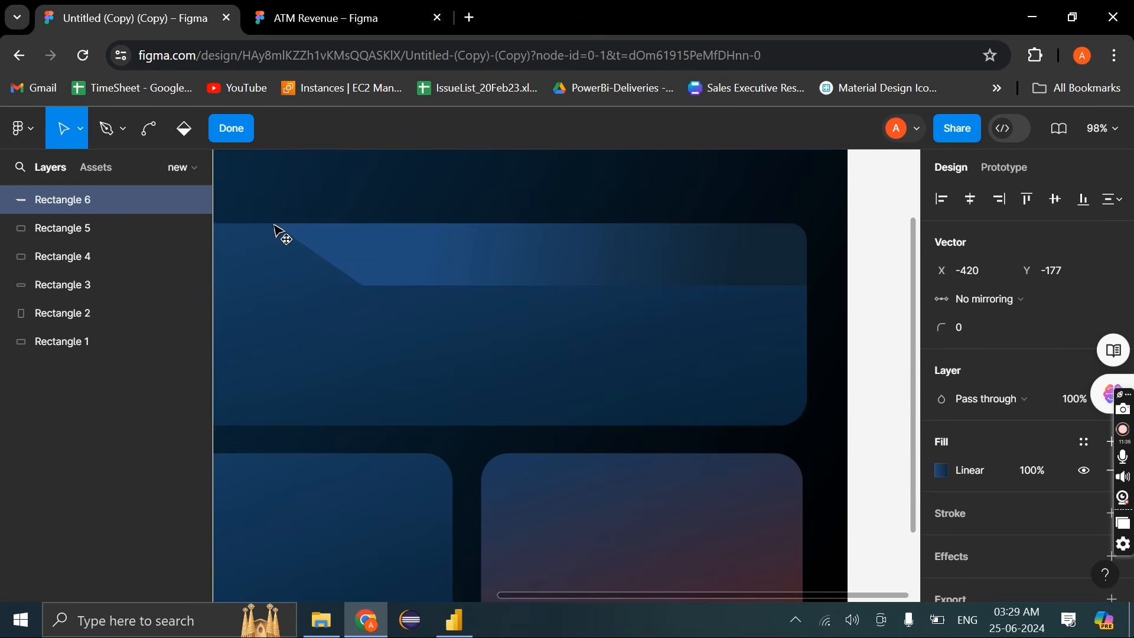
{"action": "left_click", "coordinate": [148, 129]}
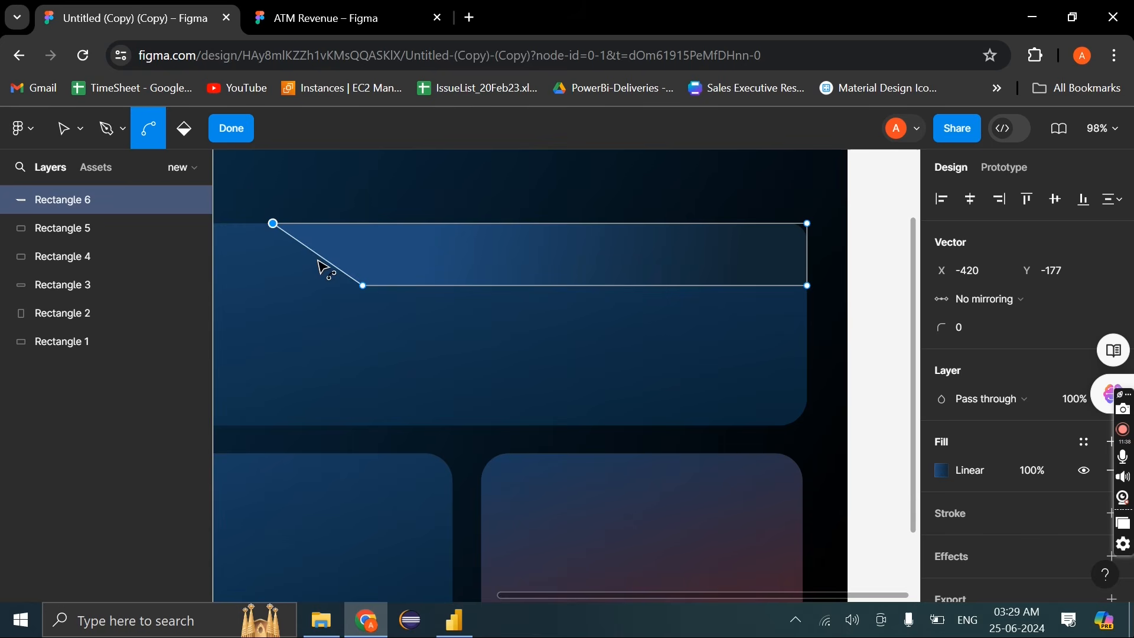
{"action": "left_click_drag", "start_coordinate": [321, 264], "coordinate": [317, 271]}
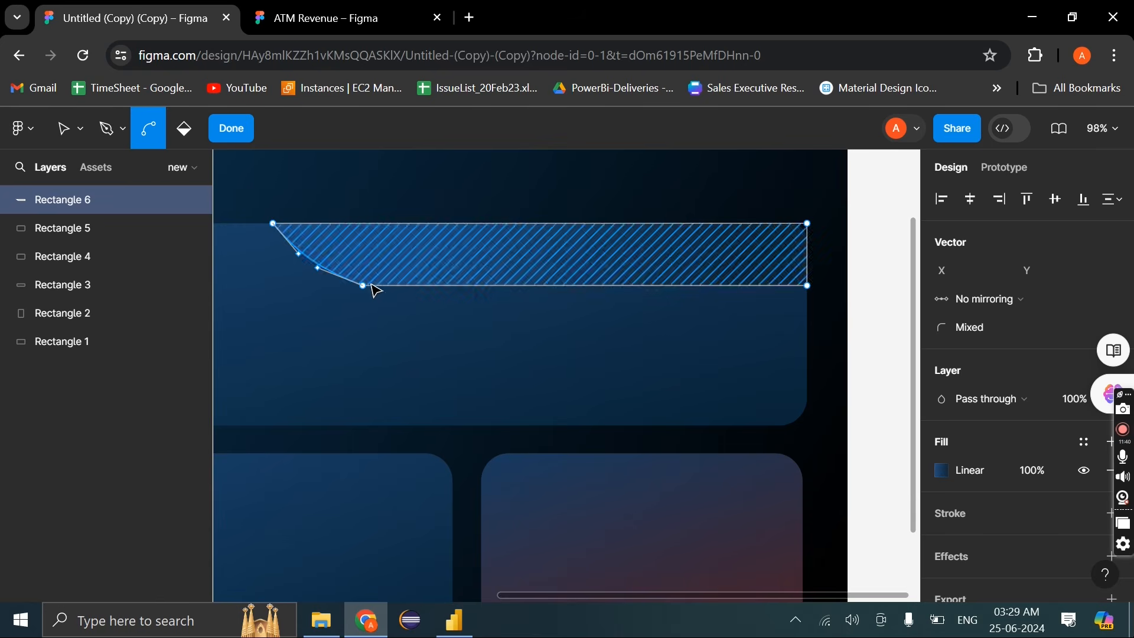
{"action": "left_click", "coordinate": [364, 288]}
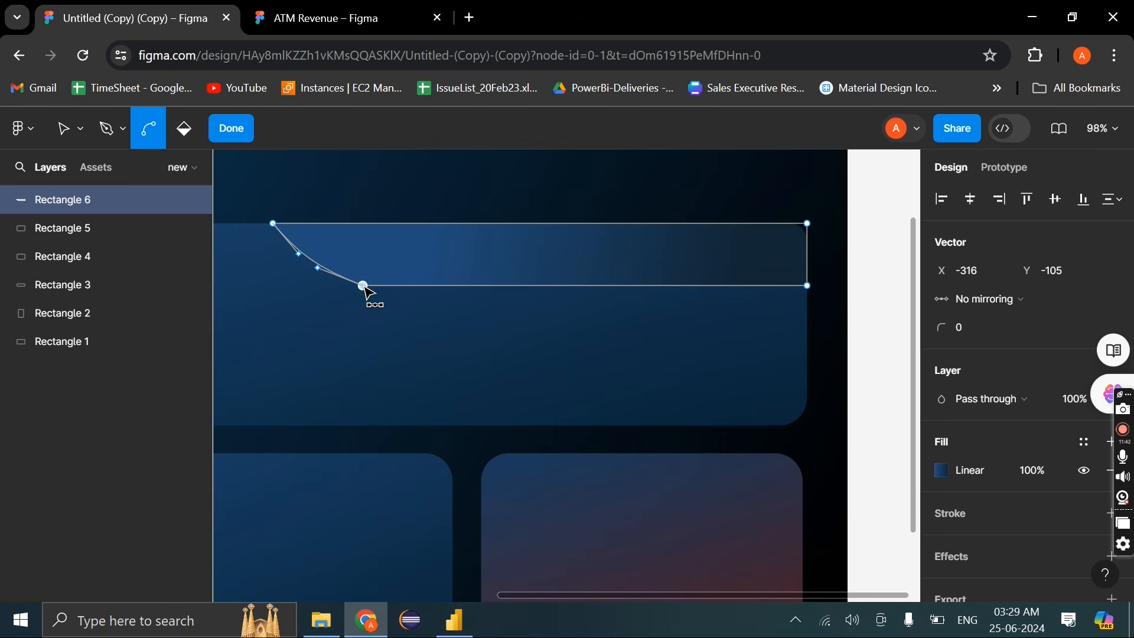
{"action": "left_click_drag", "start_coordinate": [370, 284], "coordinate": [365, 289]}
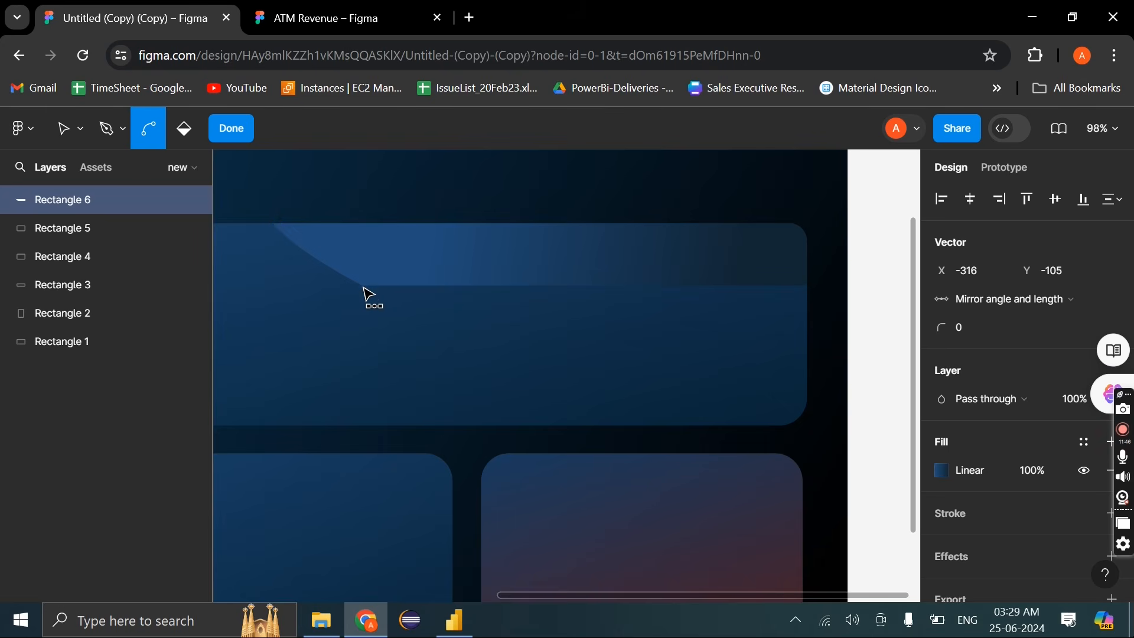
{"action": "key", "text": "Escape"}
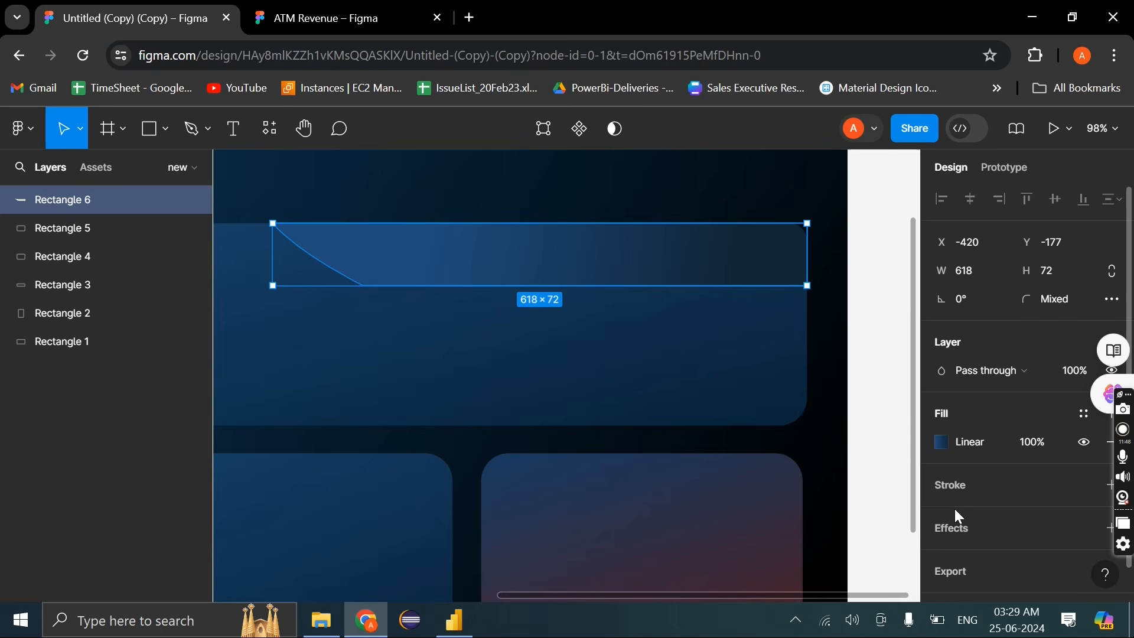
Add an inner shadow effect with a Y offset of -4 to the header strip
{"action": "left_click", "coordinate": [950, 543]}
{"action": "scroll", "coordinate": [956, 531], "scroll_direction": "down", "scroll_amount": 1}
{"action": "left_click", "coordinate": [1013, 490]}
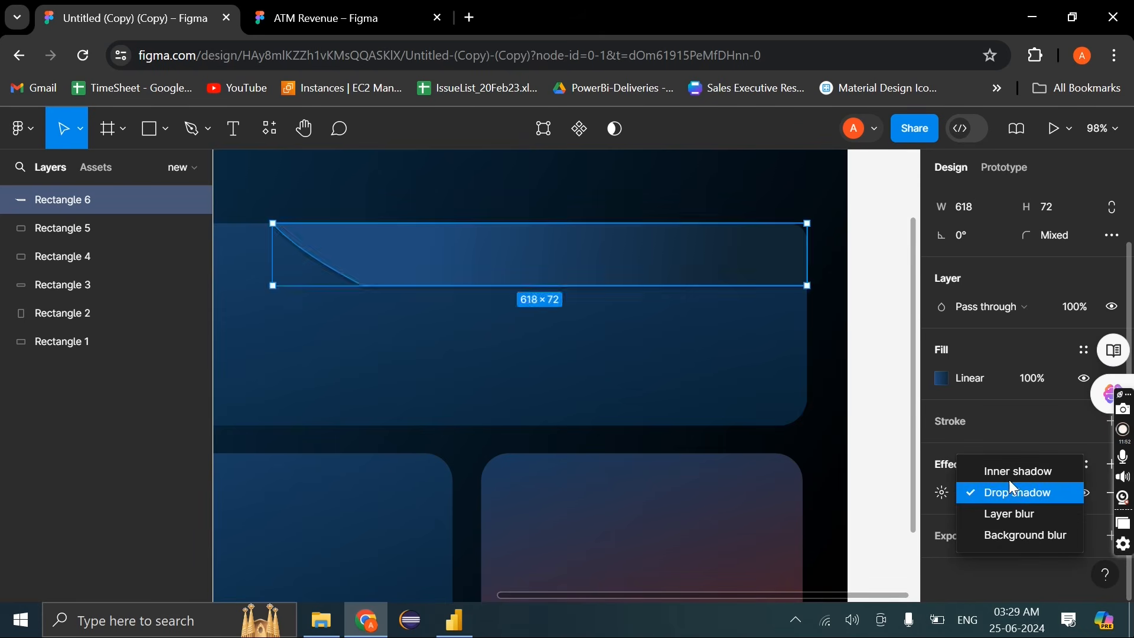
{"action": "left_click", "coordinate": [1012, 472]}
{"action": "left_click", "coordinate": [944, 492]}
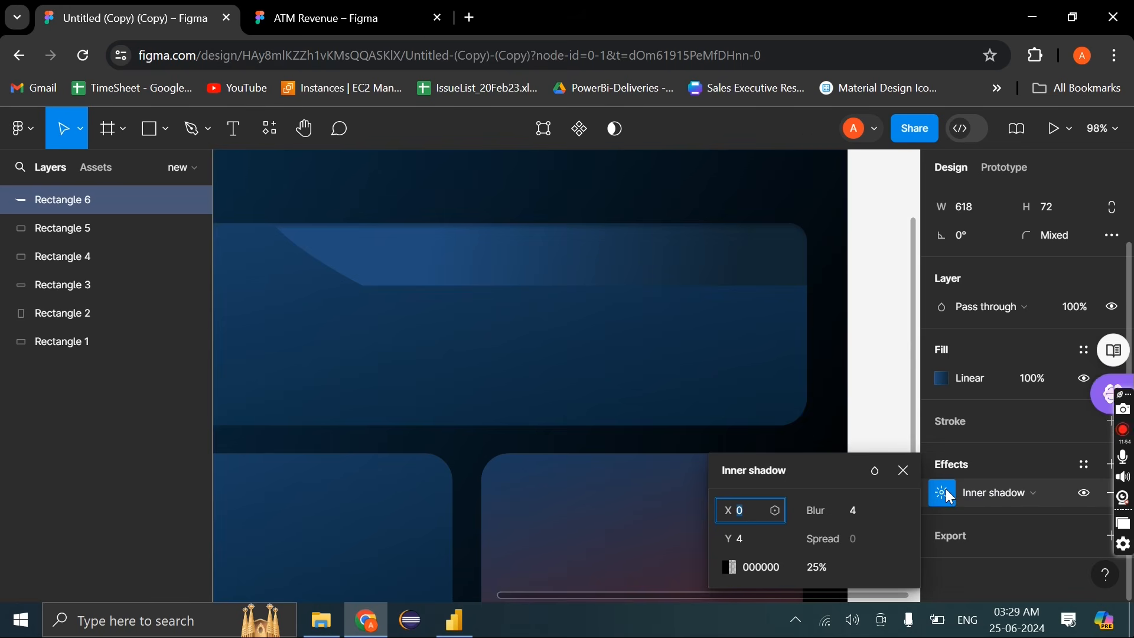
{"action": "mouse_move", "coordinate": [731, 534]}
{"action": "left_mouse_down"}
{"action": "mouse_move", "coordinate": [701, 530]}
{"action": "mouse_move", "coordinate": [721, 528]}
{"action": "left_mouse_up"}
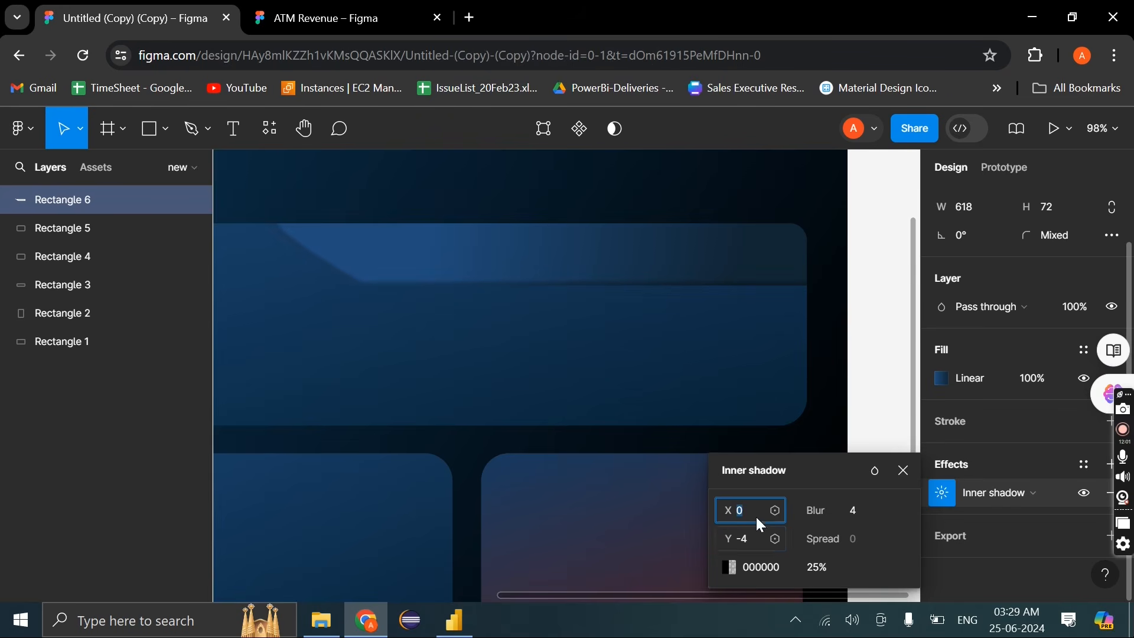
{"action": "left_click", "coordinate": [903, 469]}
{"action": "left_click", "coordinate": [868, 370]}
Examine the full background layout and compare its panels and header strip with the ATM Revenue design
{"action": "scroll", "coordinate": [869, 370], "scroll_direction": "down", "scroll_amount": 5}
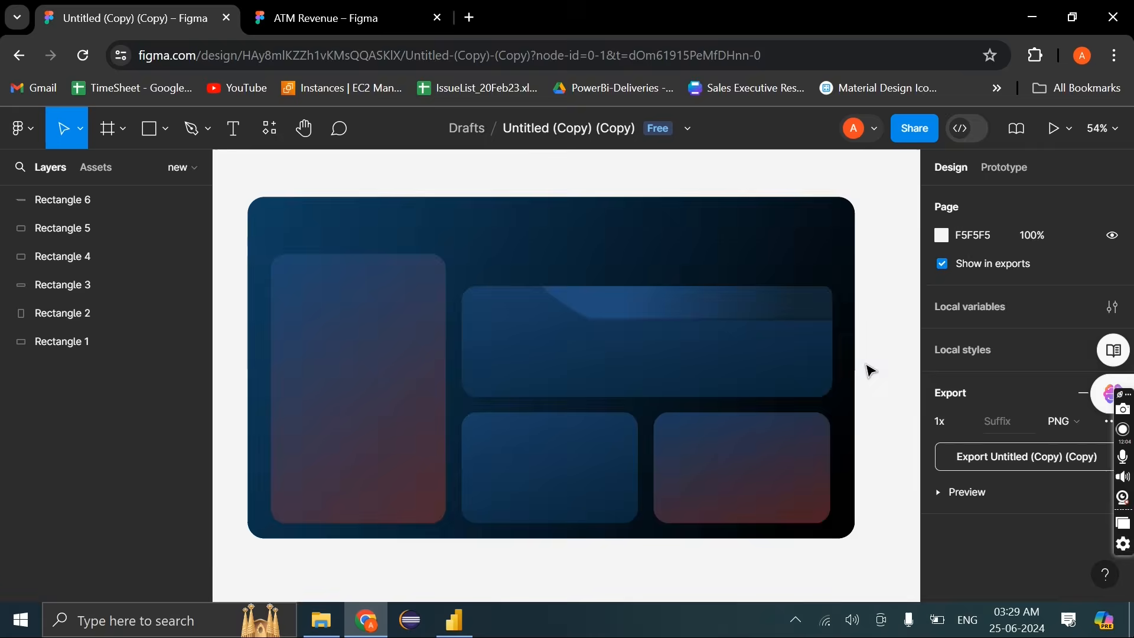
{"action": "scroll", "coordinate": [869, 371], "scroll_direction": "down", "scroll_amount": 1}
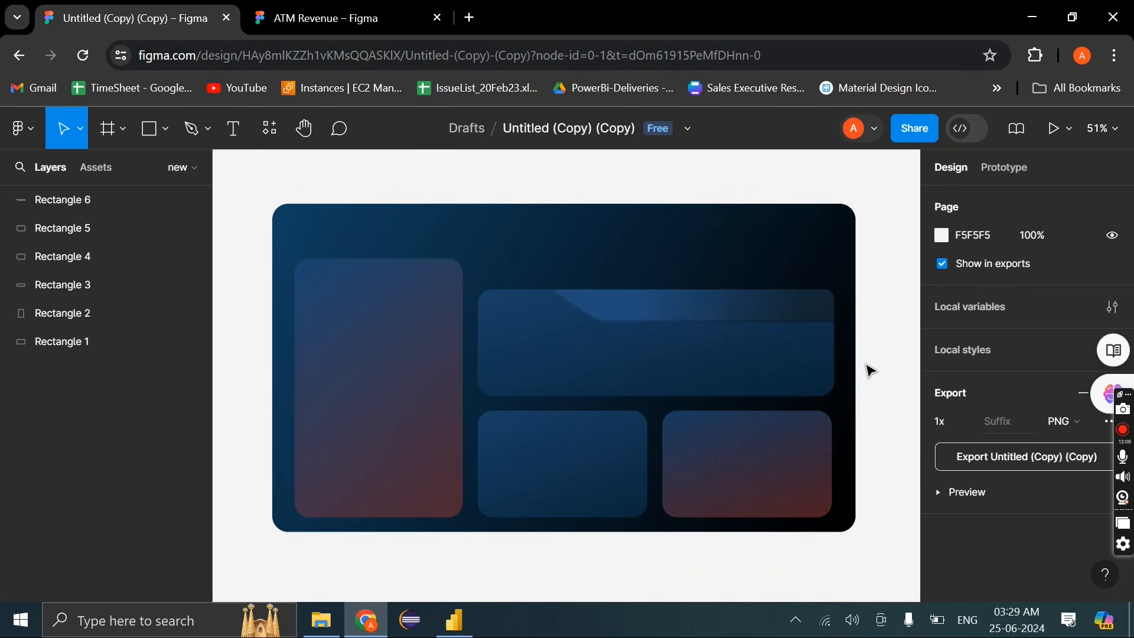
{"action": "scroll", "coordinate": [870, 370], "scroll_direction": "up", "scroll_amount": 2}
{"action": "scroll", "coordinate": [868, 371], "scroll_direction": "down", "scroll_amount": 2}
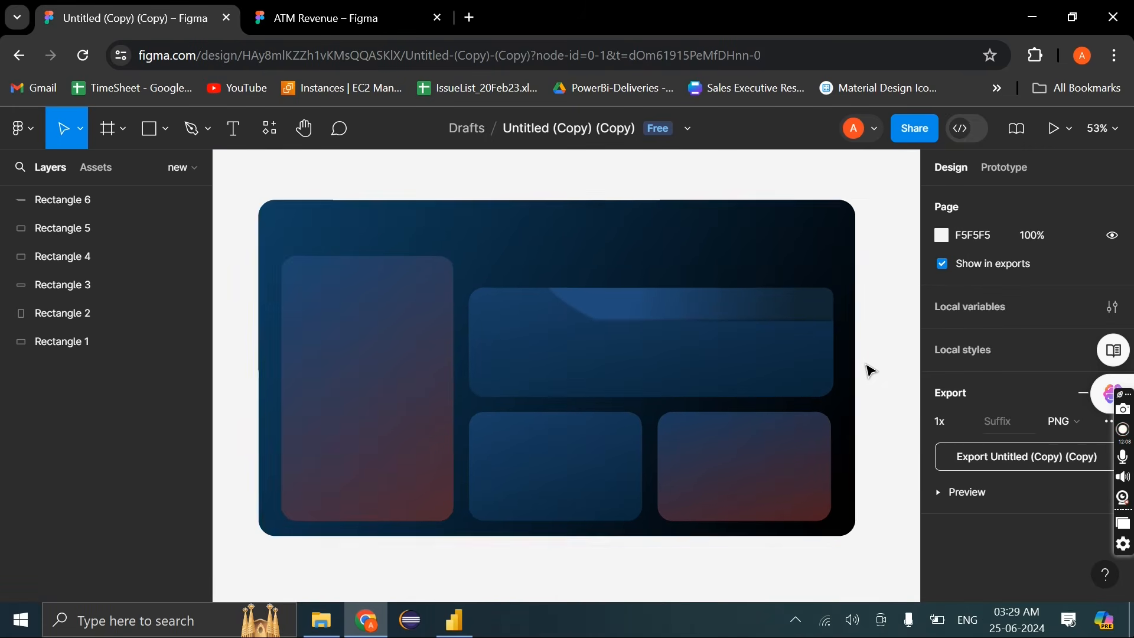
{"action": "key", "text": "ctrl+Tab"}
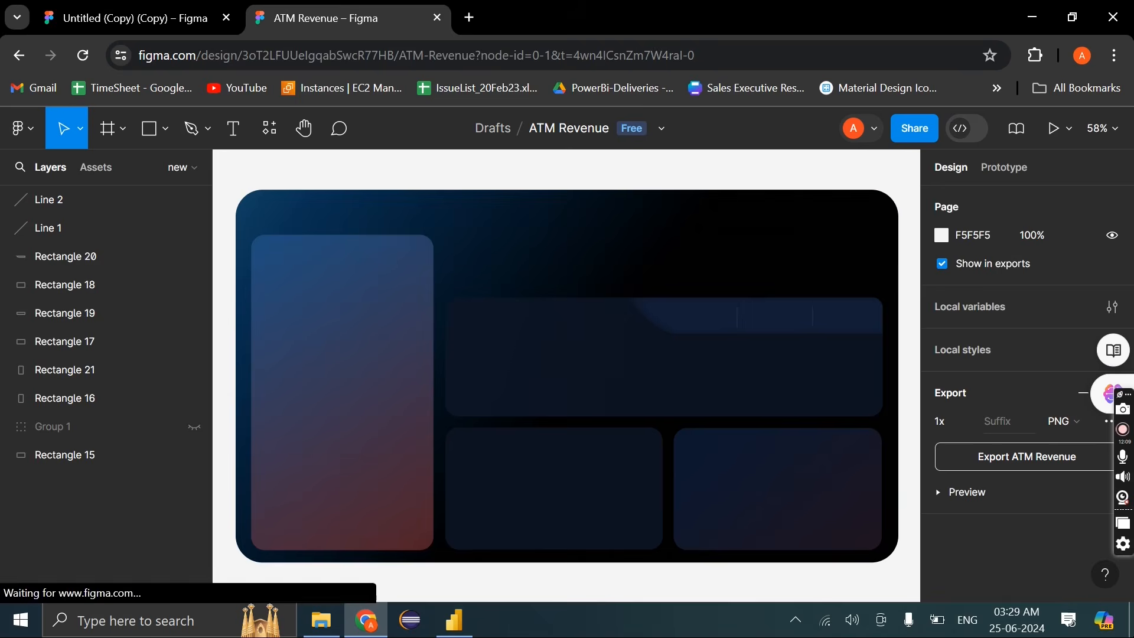
{"action": "key", "text": "ctrl+Tab"}
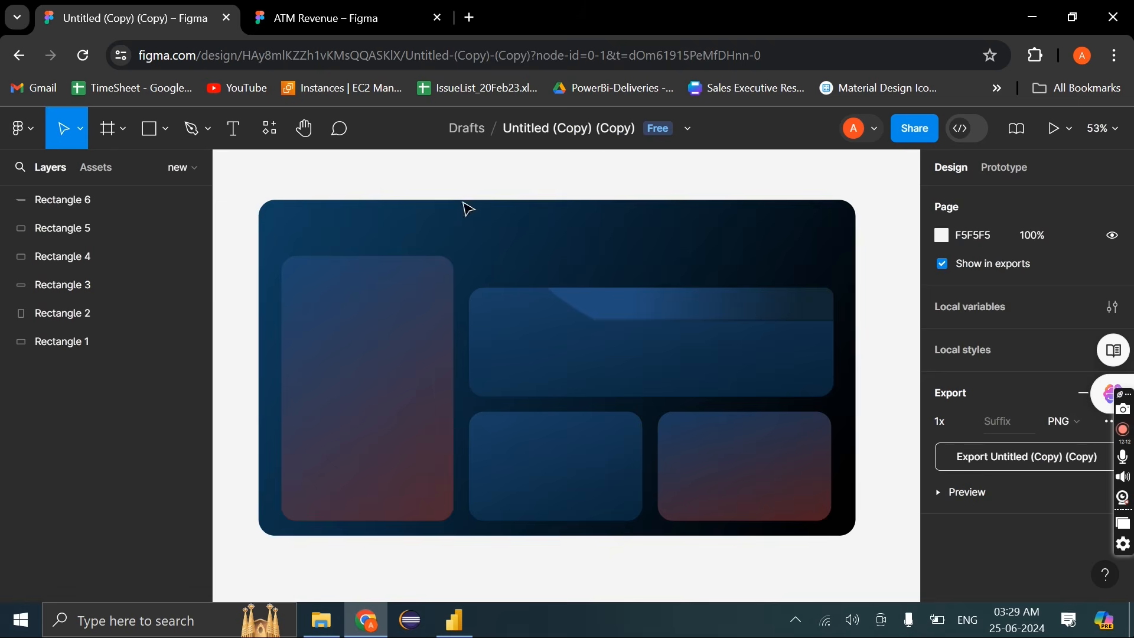
{"action": "left_click", "coordinate": [349, 18]}
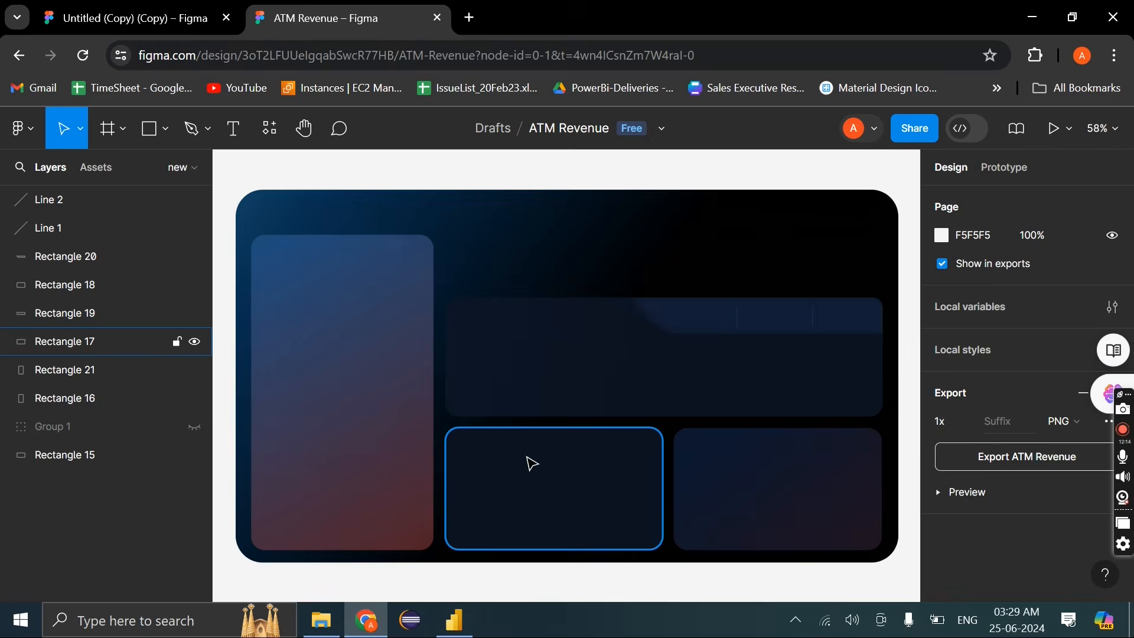
In Power BI, set the Overview page's canvas background to 0% transparency with the image ATM Revenue (7).png
{"action": "left_click", "coordinate": [455, 619]}
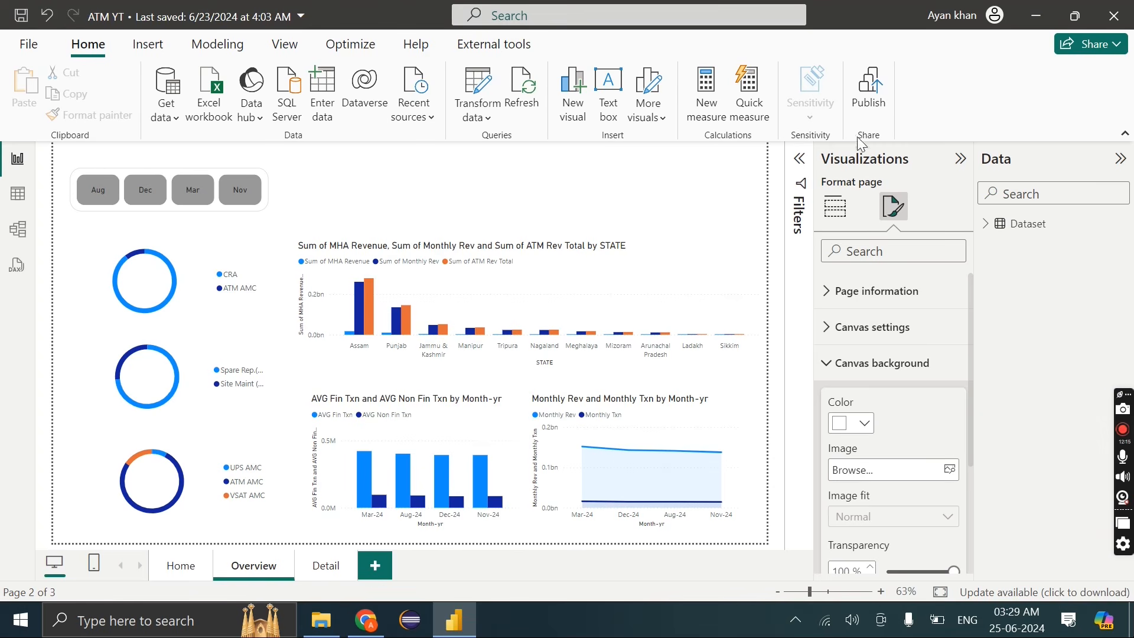
{"action": "scroll", "coordinate": [884, 472], "scroll_direction": "down", "scroll_amount": 3}
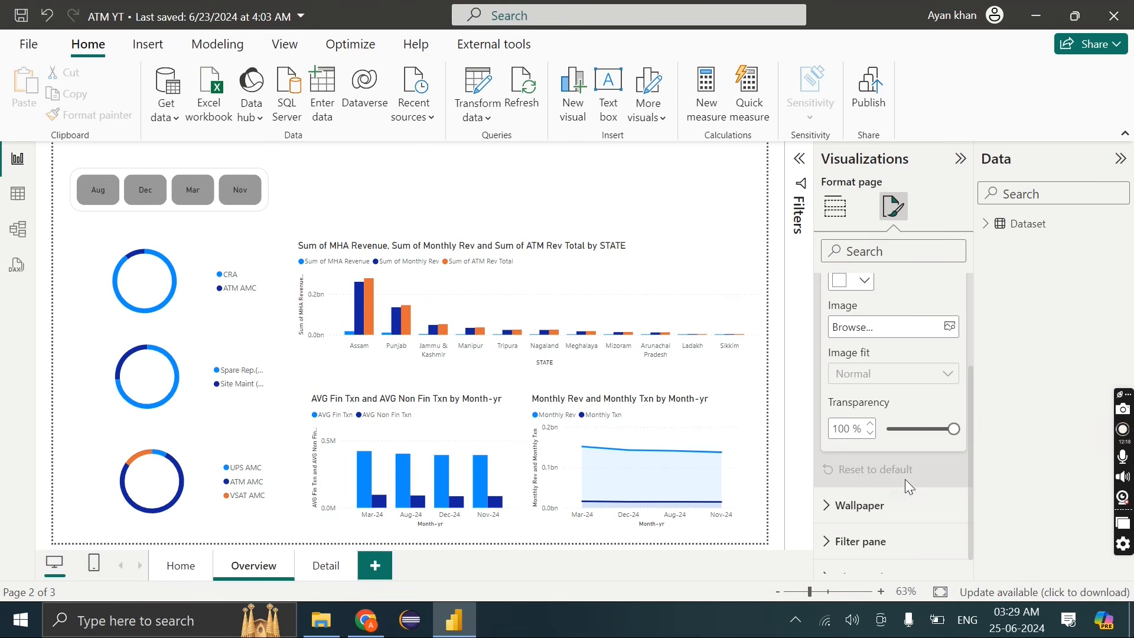
{"action": "left_click_drag", "start_coordinate": [903, 429], "coordinate": [886, 430]}
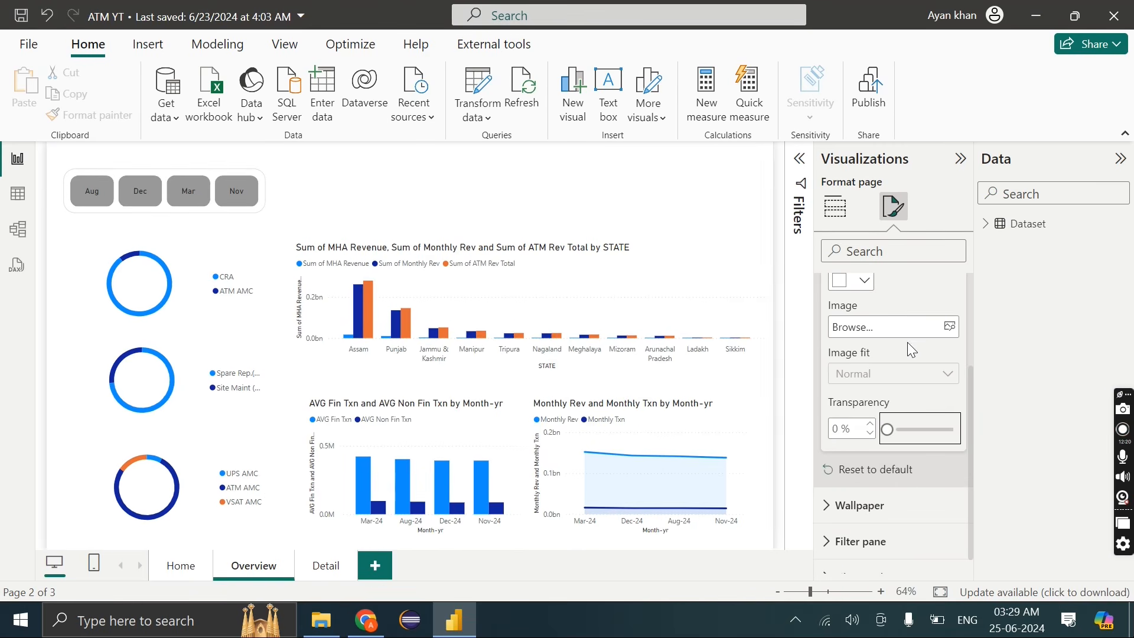
{"action": "left_click", "coordinate": [907, 334]}
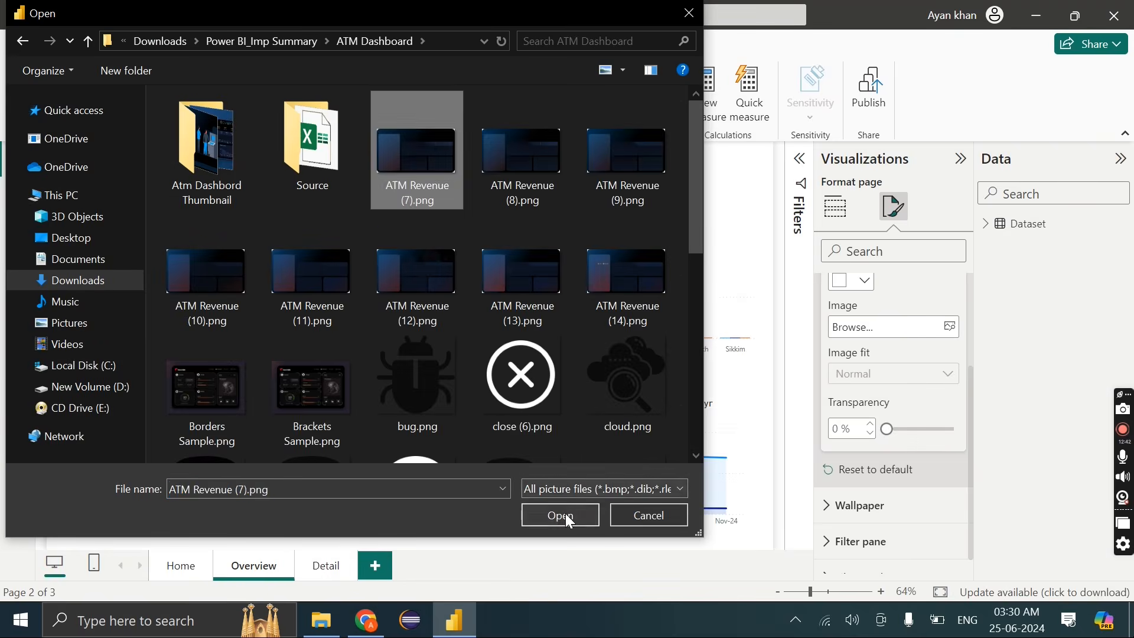
{"action": "left_click", "coordinate": [561, 515]}
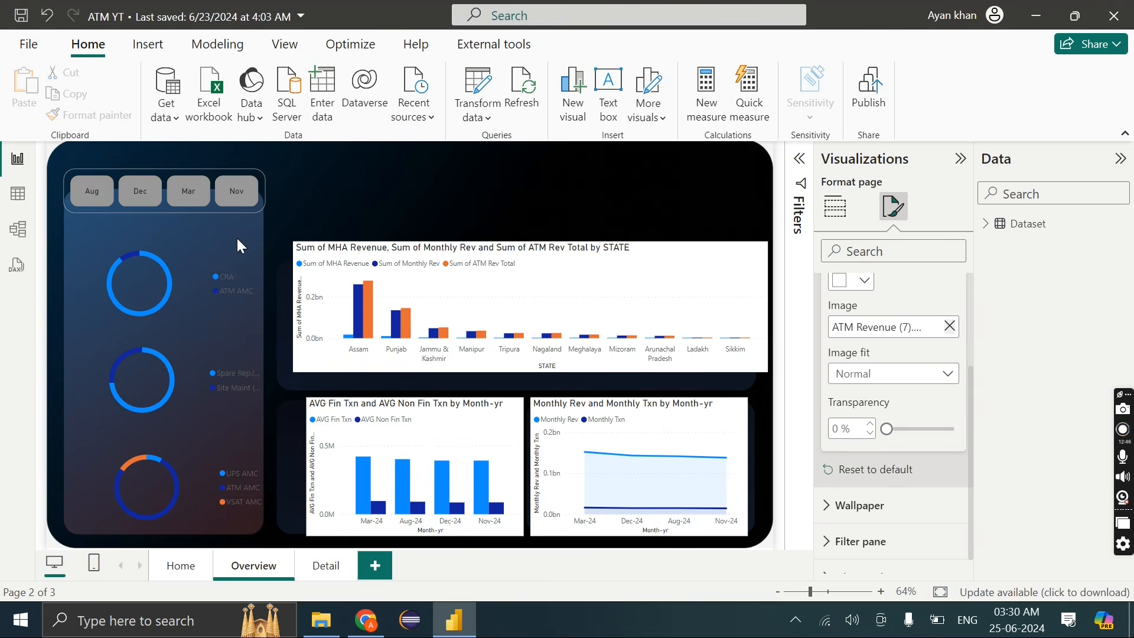
Move the month slicer down onto the tall gradient panel and narrow it to fit inside
{"action": "left_click", "coordinate": [165, 204]}
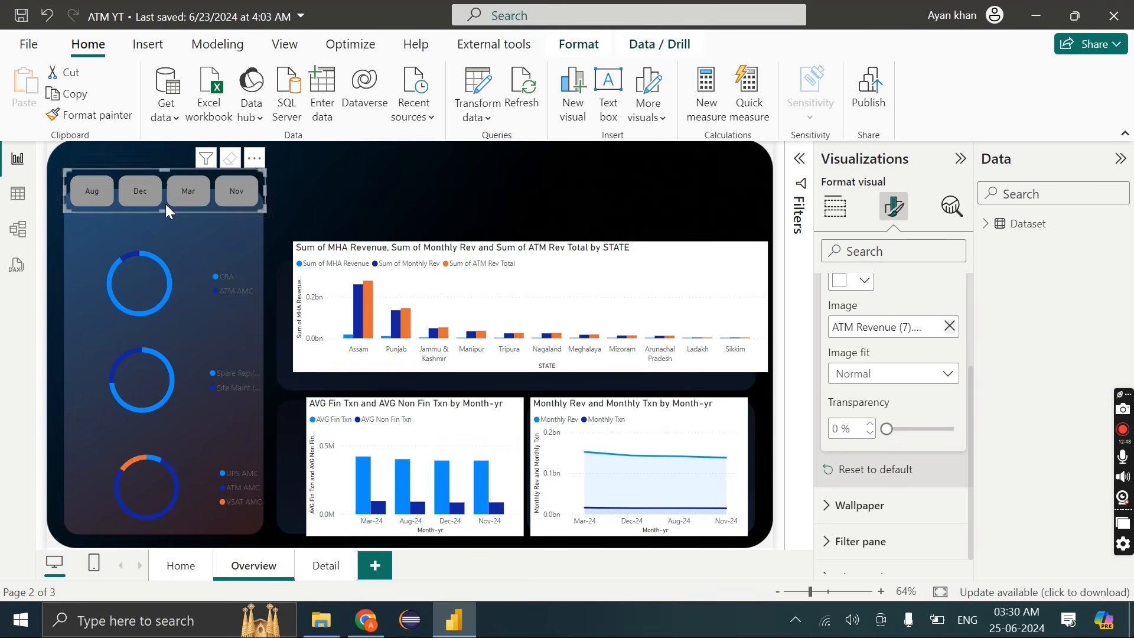
{"action": "left_click_drag", "start_coordinate": [165, 204], "coordinate": [166, 231]}
{"action": "left_click_drag", "start_coordinate": [265, 225], "coordinate": [250, 235]}
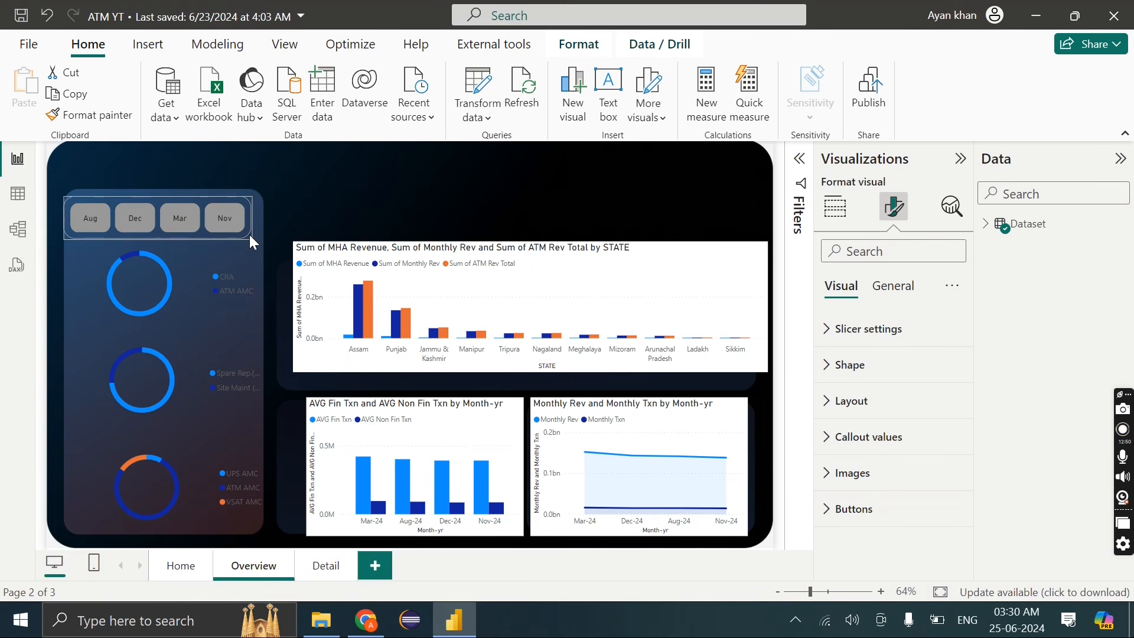
Turn off the background of the state revenue chart and of the two monthly charts below it
{"action": "left_click", "coordinate": [585, 300]}
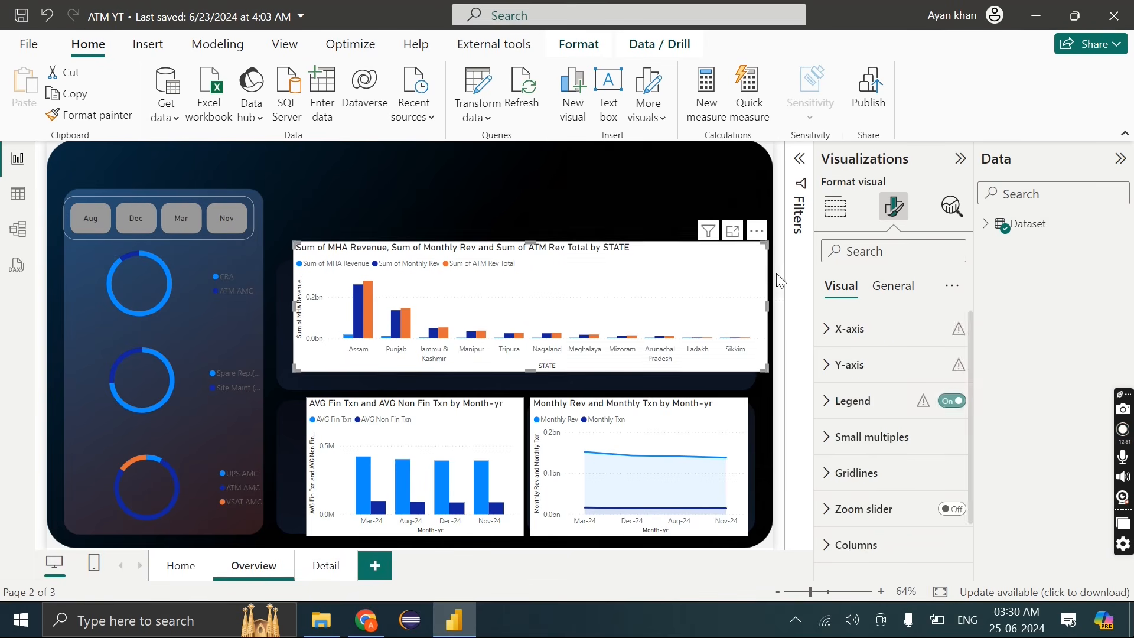
{"action": "left_click", "coordinate": [886, 287]}
{"action": "left_click", "coordinate": [846, 400]}
{"action": "left_click", "coordinate": [945, 443]}
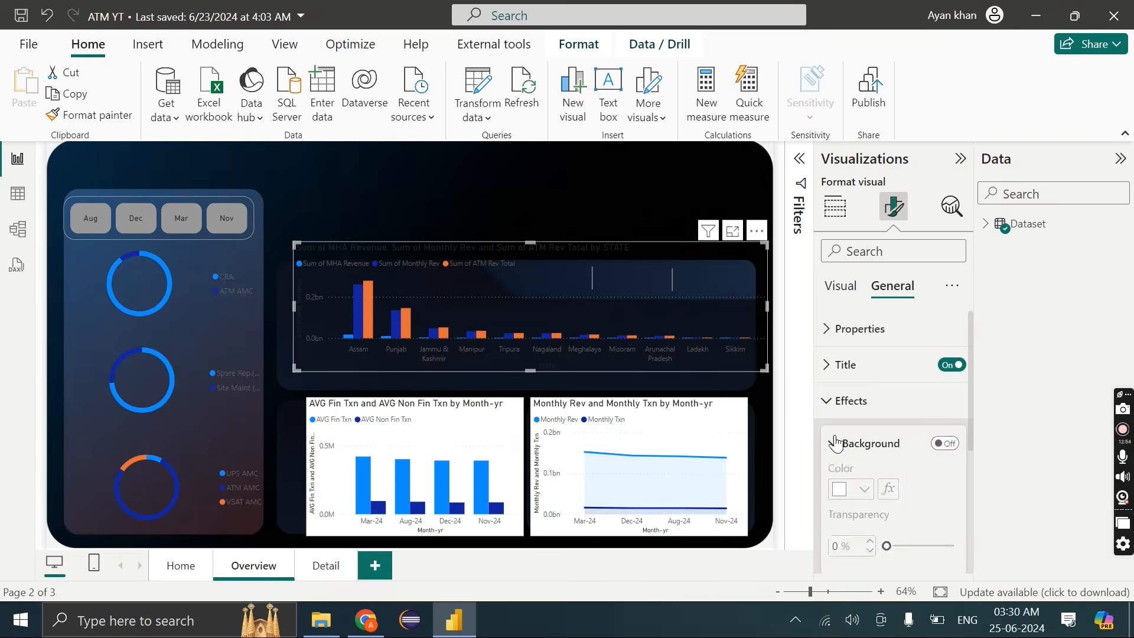
{"action": "left_click", "coordinate": [712, 434]}
{"action": "left_click", "coordinate": [945, 443]}
{"action": "key", "text": "Tab"}
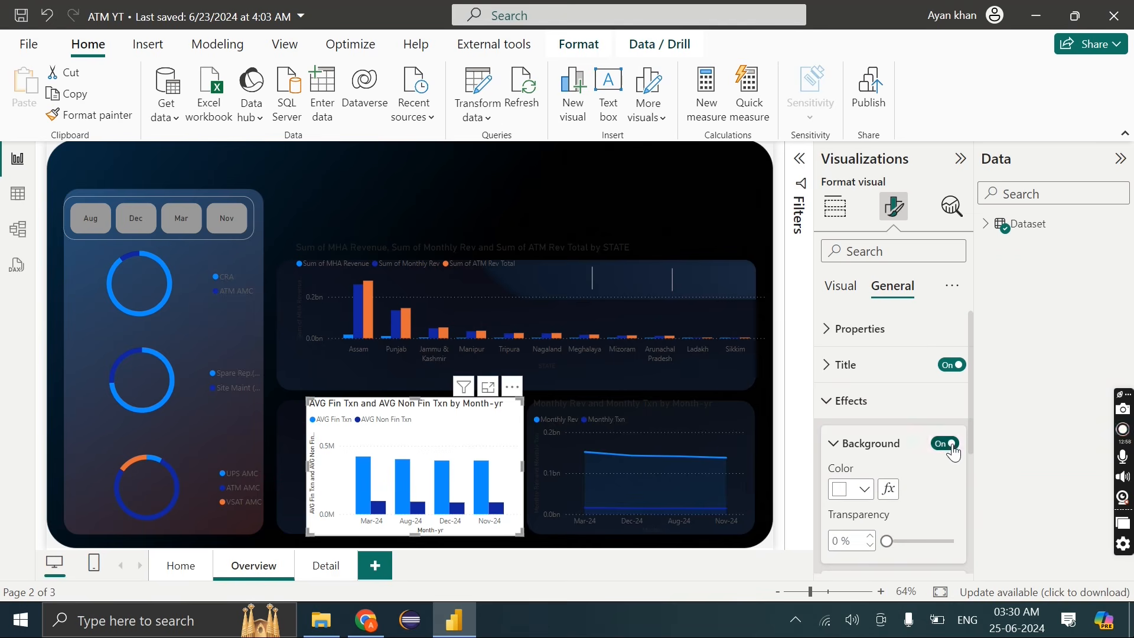
{"action": "left_click", "coordinate": [952, 444]}
Fit the state revenue chart onto the wide panel and set its Y-axis values to white
{"action": "left_click", "coordinate": [553, 297]}
{"action": "left_click_drag", "start_coordinate": [553, 297], "coordinate": [540, 320]}
{"action": "left_click", "coordinate": [844, 286]}
{"action": "left_click", "coordinate": [850, 362]}
{"action": "scroll", "coordinate": [865, 408], "scroll_direction": "down", "scroll_amount": 2}
{"action": "left_click", "coordinate": [860, 517]}
{"action": "scroll", "coordinate": [861, 520], "scroll_direction": "down", "scroll_amount": 1}
{"action": "left_click", "coordinate": [864, 534]}
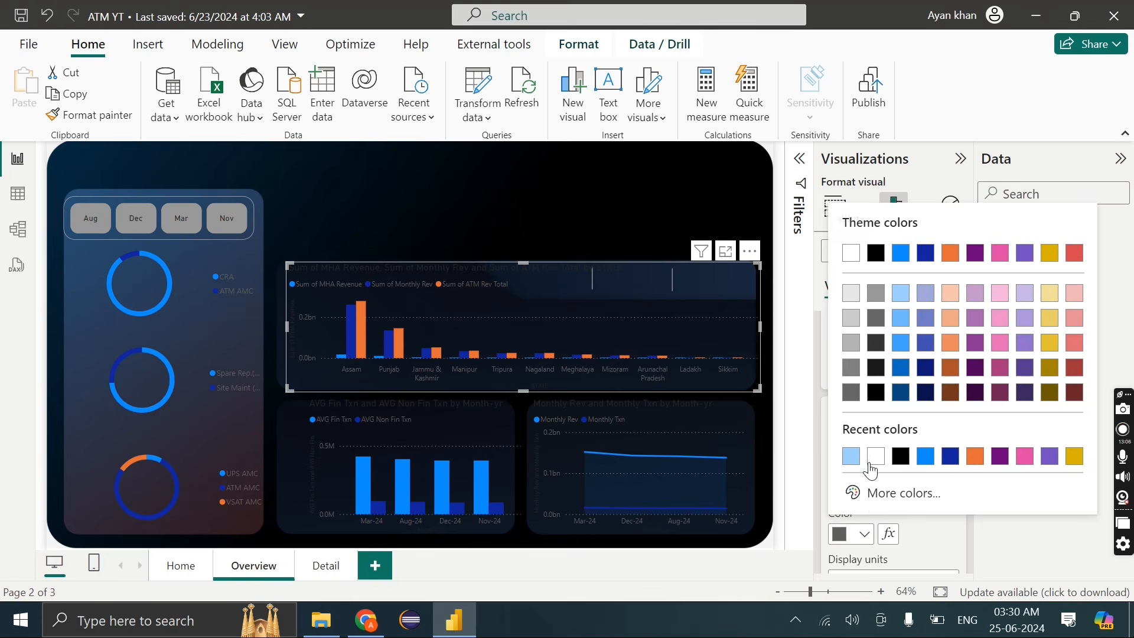
{"action": "left_click", "coordinate": [874, 458]}
Set the state revenue chart's X-axis values to white
{"action": "scroll", "coordinate": [845, 361], "scroll_direction": "up", "scroll_amount": 3}
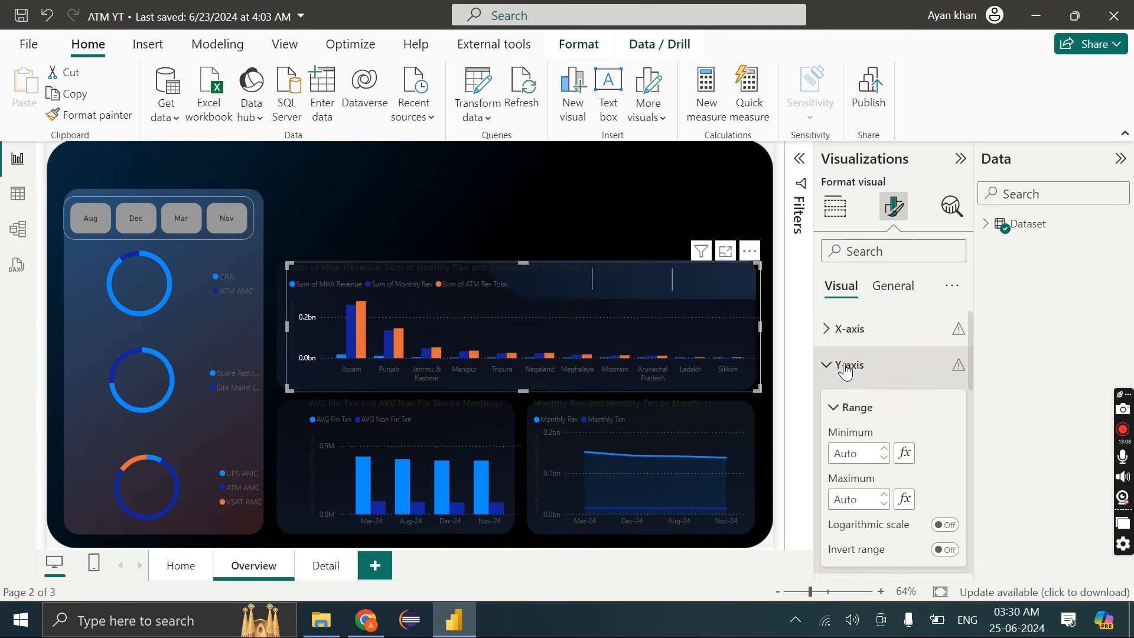
{"action": "left_click", "coordinate": [845, 329]}
{"action": "scroll", "coordinate": [851, 354], "scroll_direction": "down", "scroll_amount": 3}
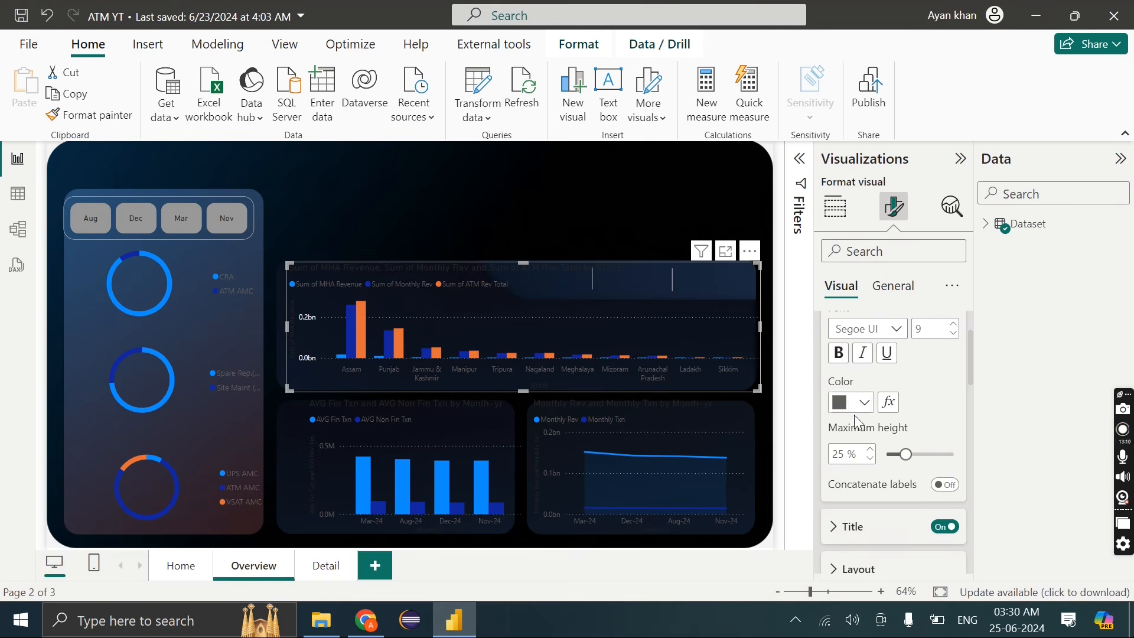
{"action": "left_click", "coordinate": [850, 412]}
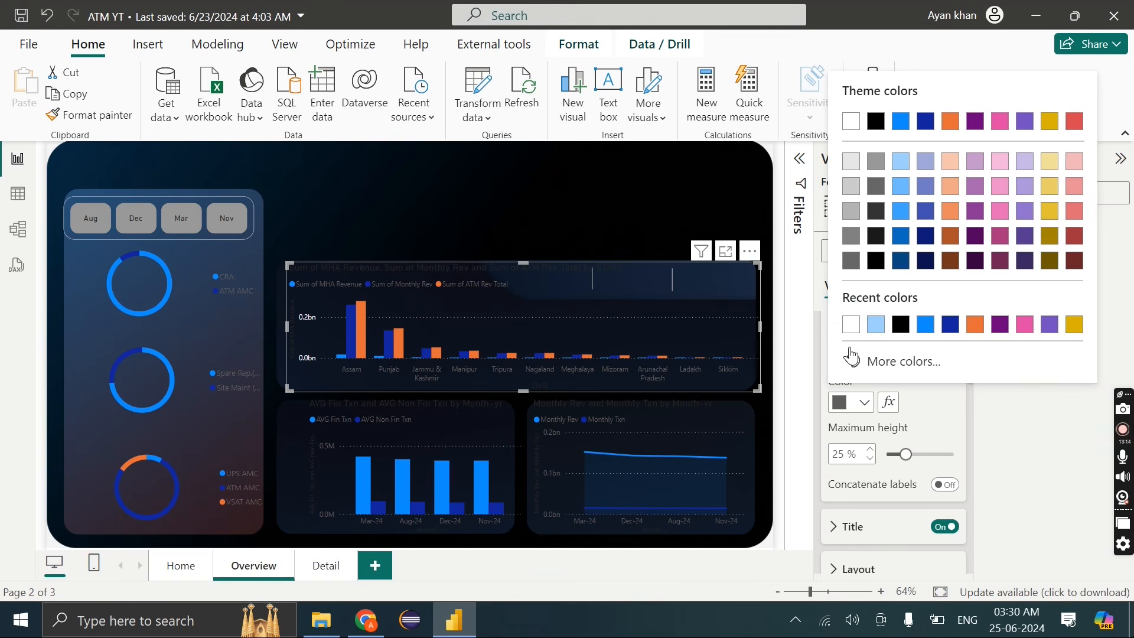
{"action": "left_click", "coordinate": [851, 325]}
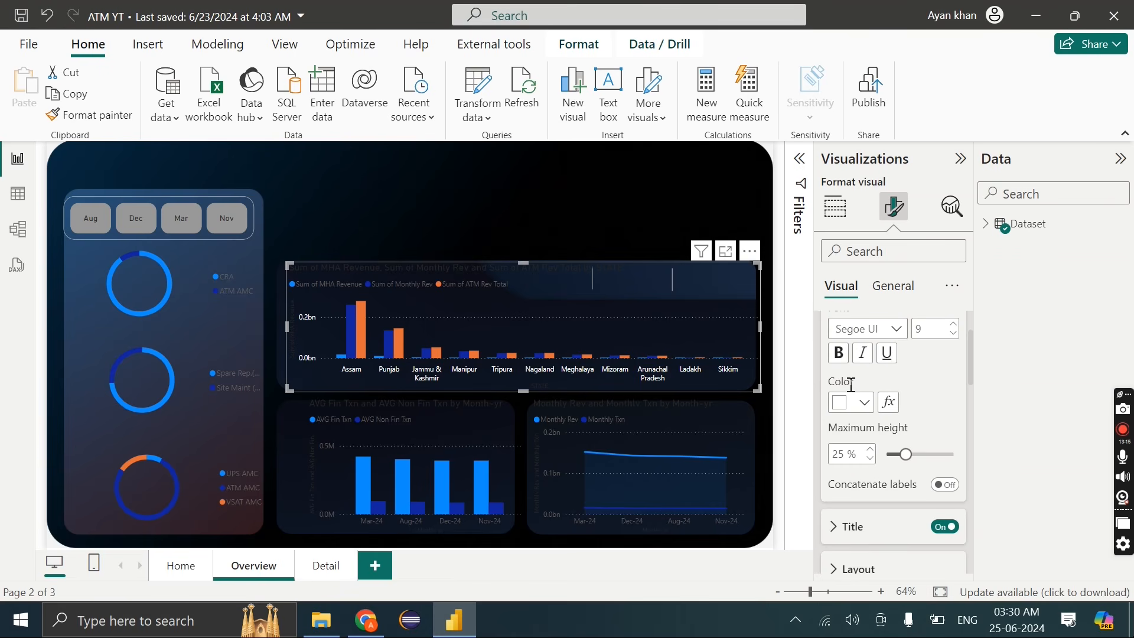
Set the state revenue chart's legend text to white
{"action": "scroll", "coordinate": [851, 386], "scroll_direction": "down", "scroll_amount": 4}
{"action": "scroll", "coordinate": [851, 396], "scroll_direction": "down", "scroll_amount": 10}
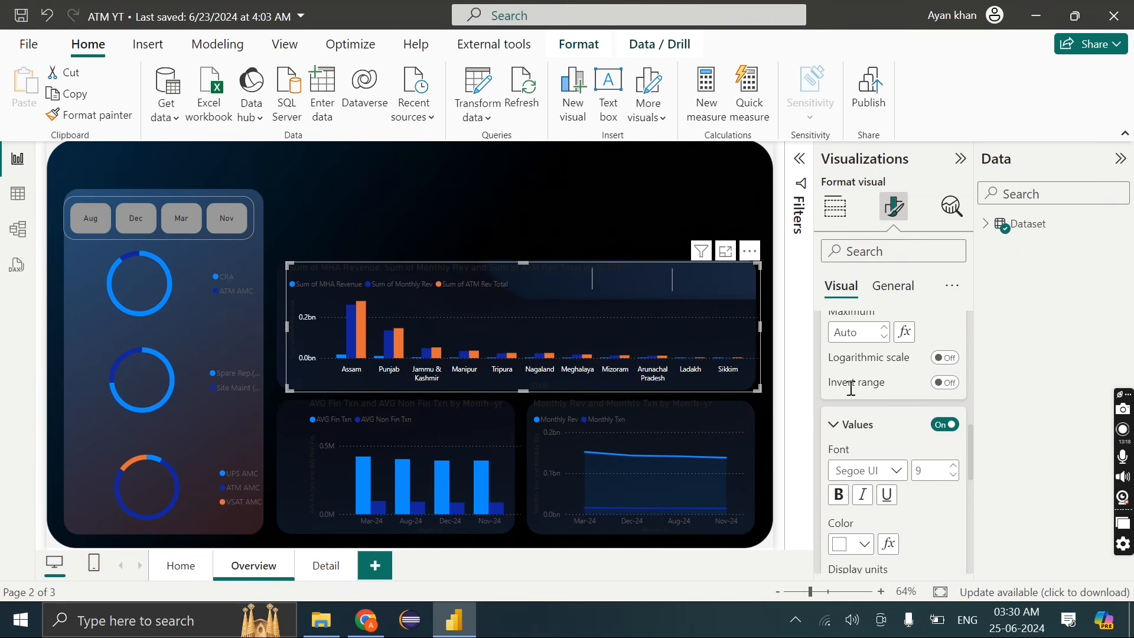
{"action": "scroll", "coordinate": [851, 397], "scroll_direction": "down", "scroll_amount": 2}
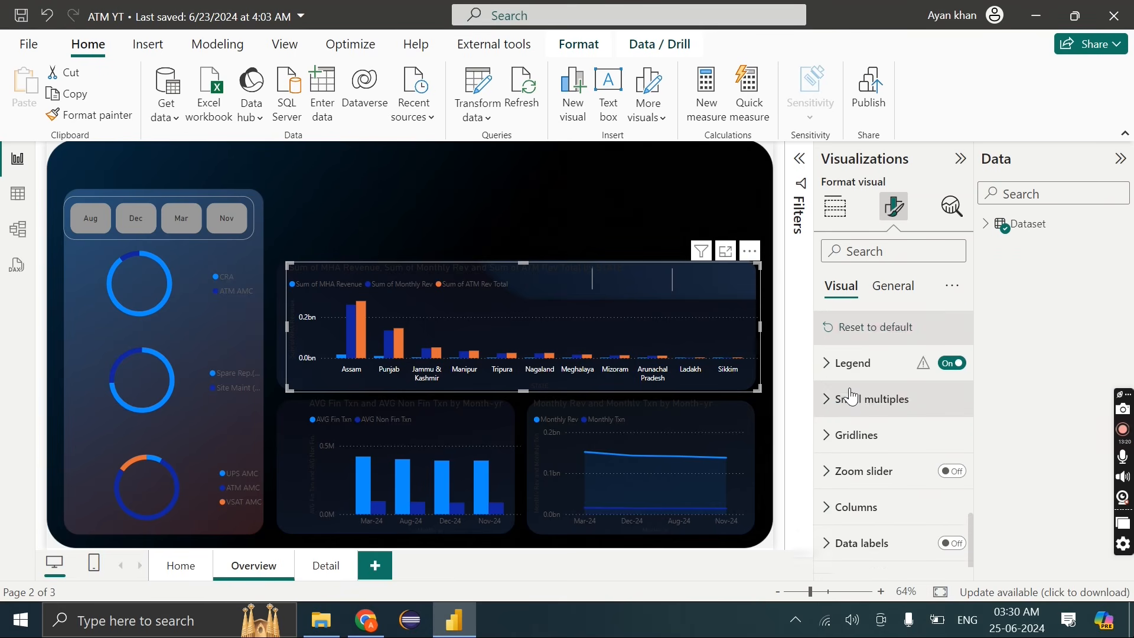
{"action": "scroll", "coordinate": [852, 413], "scroll_direction": "up", "scroll_amount": 2}
{"action": "scroll", "coordinate": [854, 426], "scroll_direction": "down", "scroll_amount": 3}
{"action": "scroll", "coordinate": [855, 422], "scroll_direction": "up", "scroll_amount": 3}
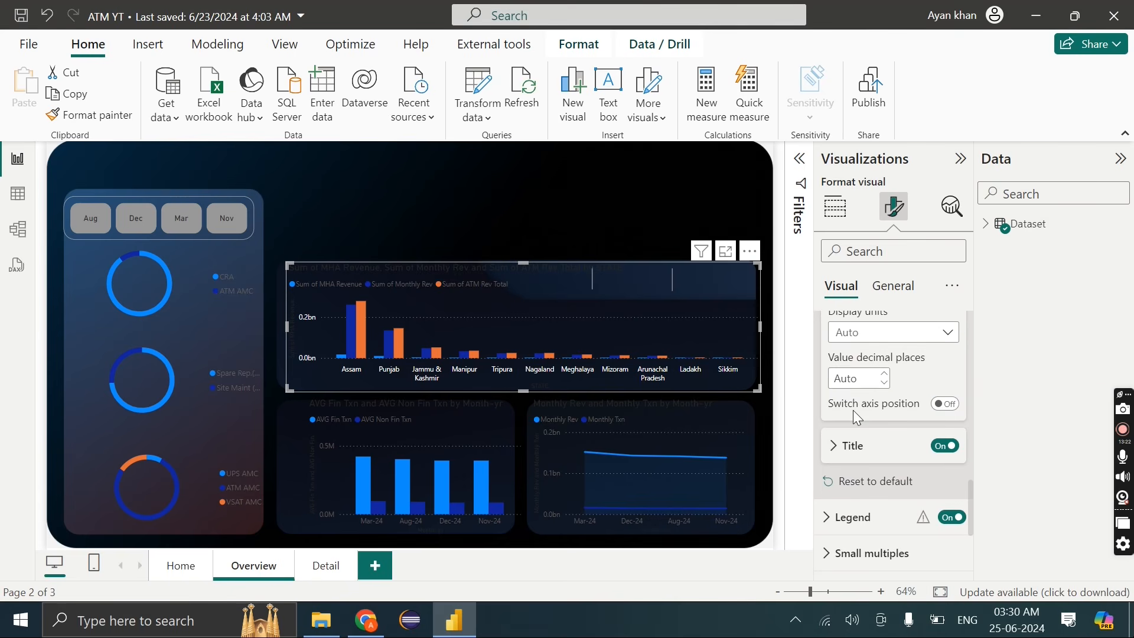
{"action": "left_click", "coordinate": [850, 515]}
{"action": "scroll", "coordinate": [850, 513], "scroll_direction": "down", "scroll_amount": 3}
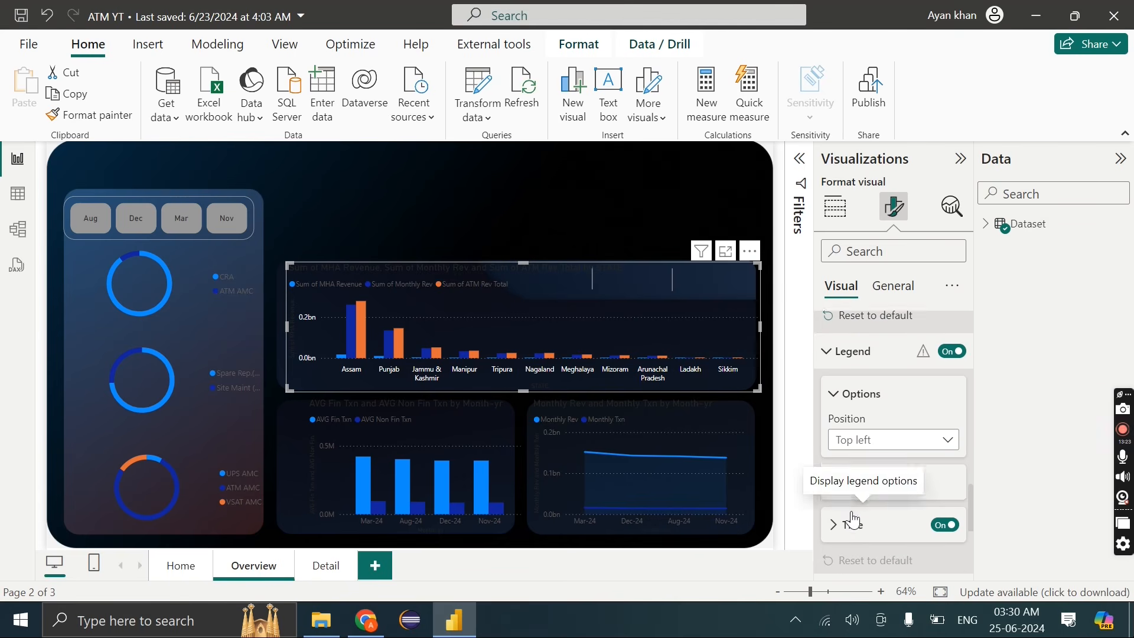
{"action": "scroll", "coordinate": [852, 515], "scroll_direction": "down", "scroll_amount": 2}
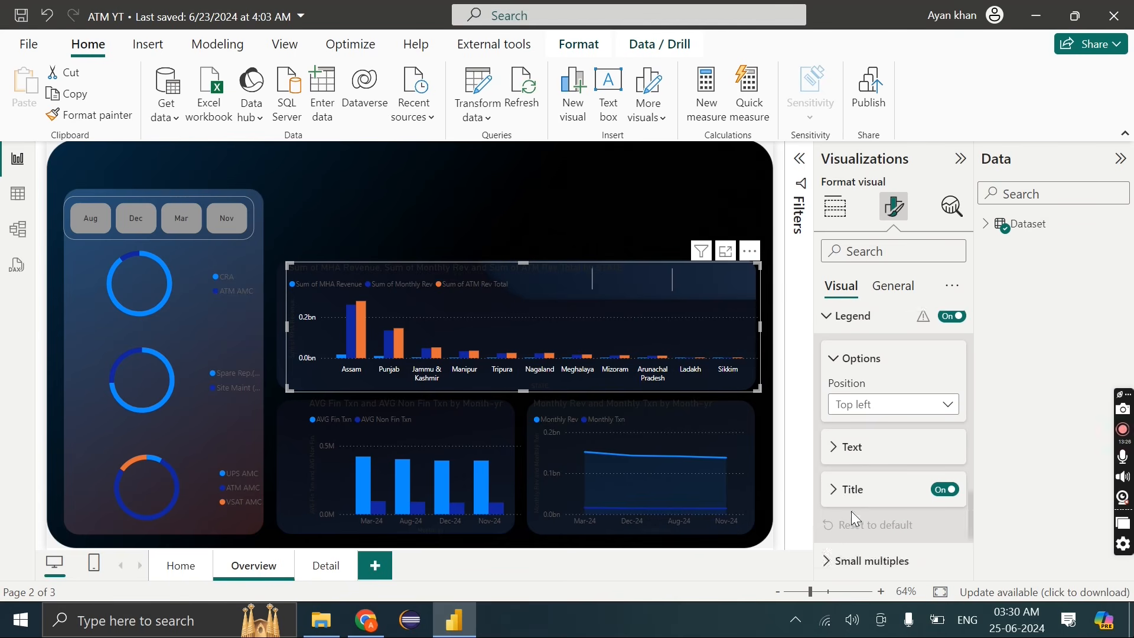
{"action": "left_click", "coordinate": [834, 426]}
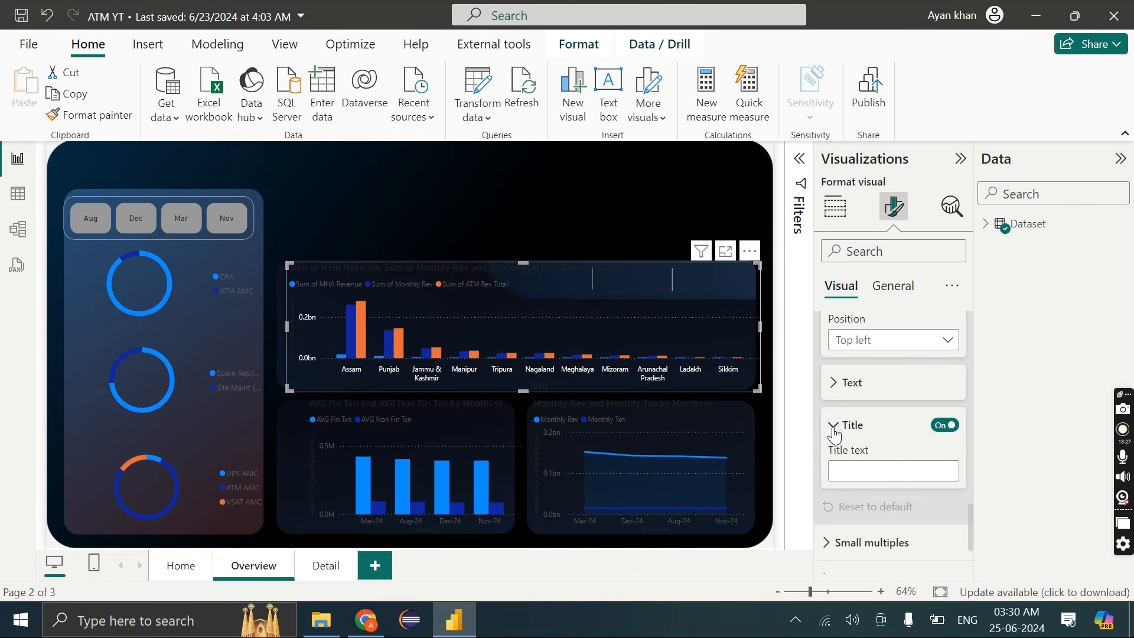
{"action": "left_click", "coordinate": [850, 389]}
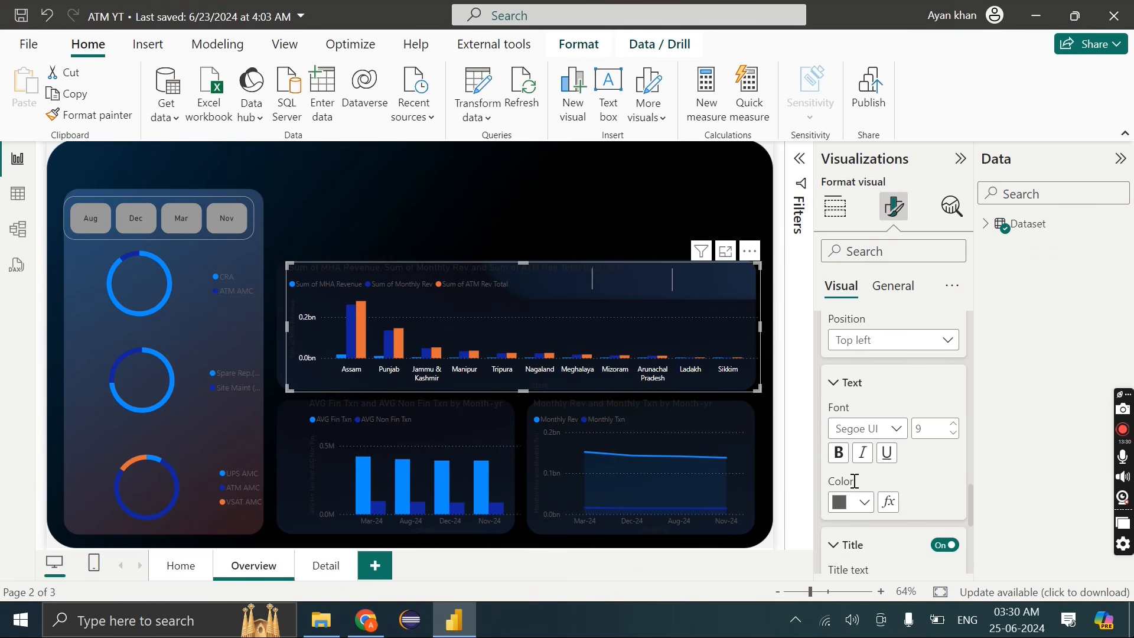
{"action": "left_click", "coordinate": [858, 505]}
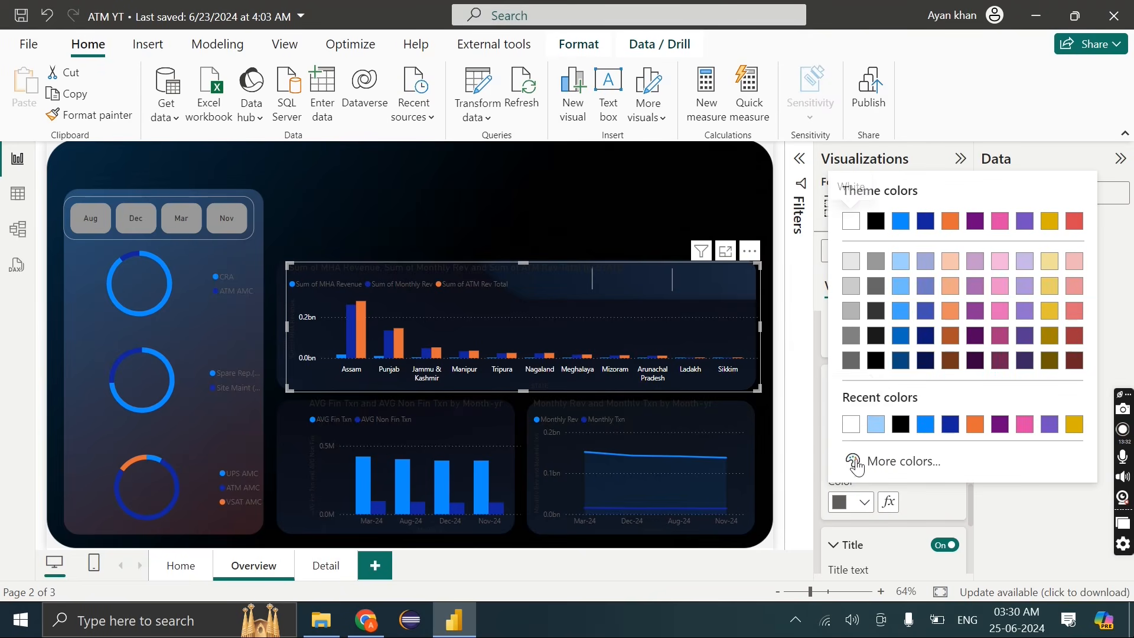
{"action": "left_click", "coordinate": [849, 424]}
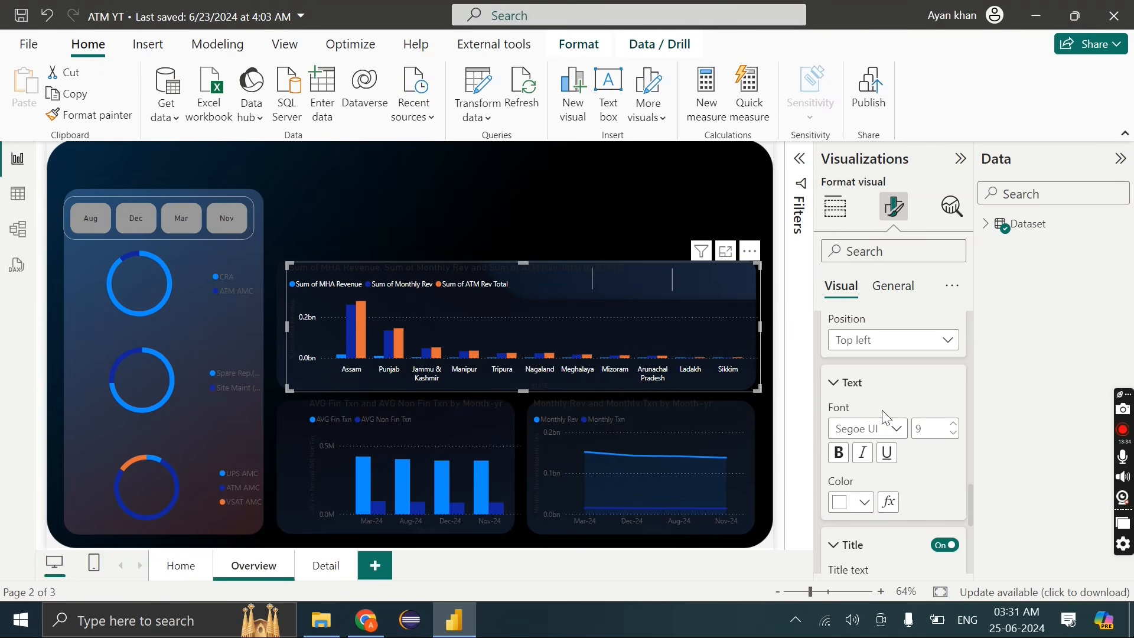
Set the state revenue chart's title text colour to white
{"action": "scroll", "coordinate": [941, 454], "scroll_direction": "up", "scroll_amount": 3}
{"action": "scroll", "coordinate": [941, 455], "scroll_direction": "up", "scroll_amount": 6}
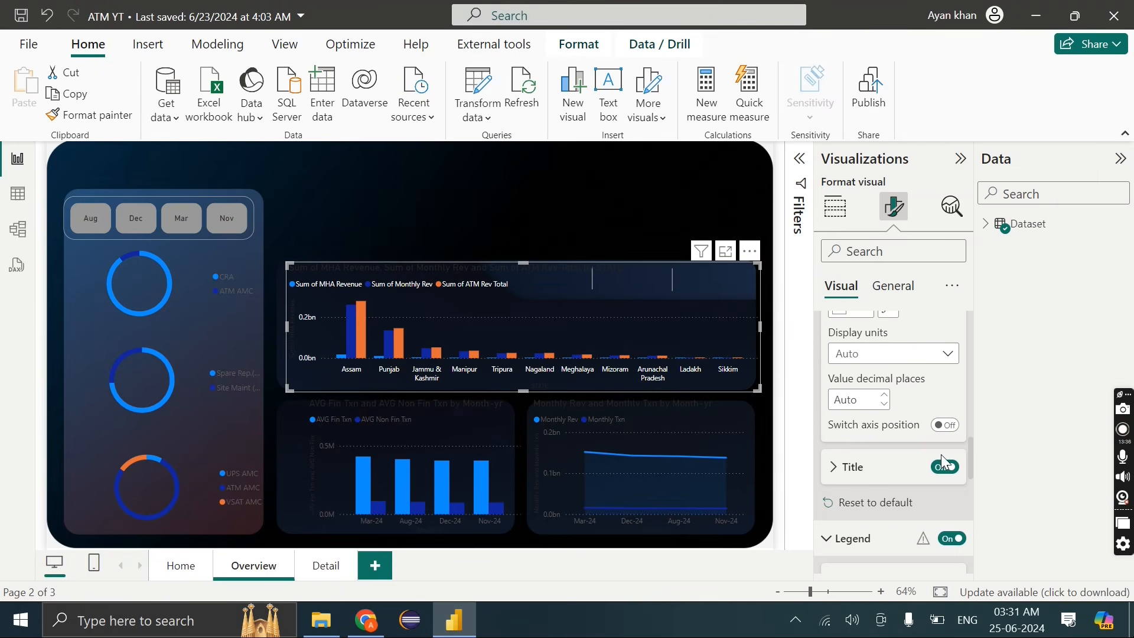
{"action": "left_click", "coordinate": [887, 301]}
{"action": "scroll", "coordinate": [872, 387], "scroll_direction": "up", "scroll_amount": 5}
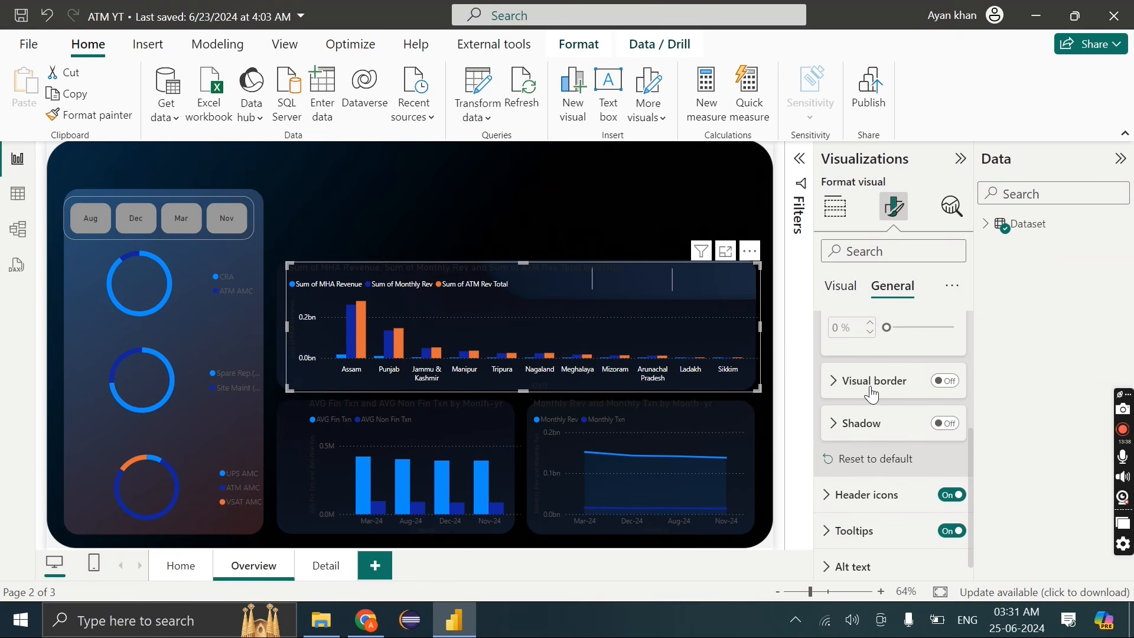
{"action": "left_click", "coordinate": [885, 383]}
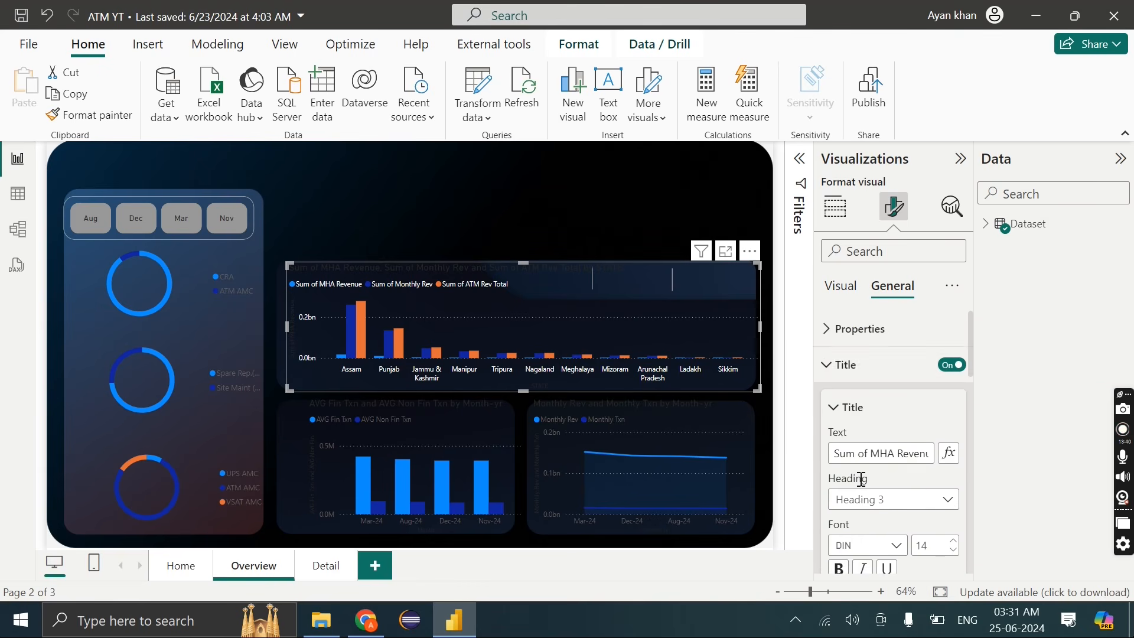
{"action": "scroll", "coordinate": [861, 478], "scroll_direction": "down", "scroll_amount": 2}
{"action": "left_click", "coordinate": [854, 530]}
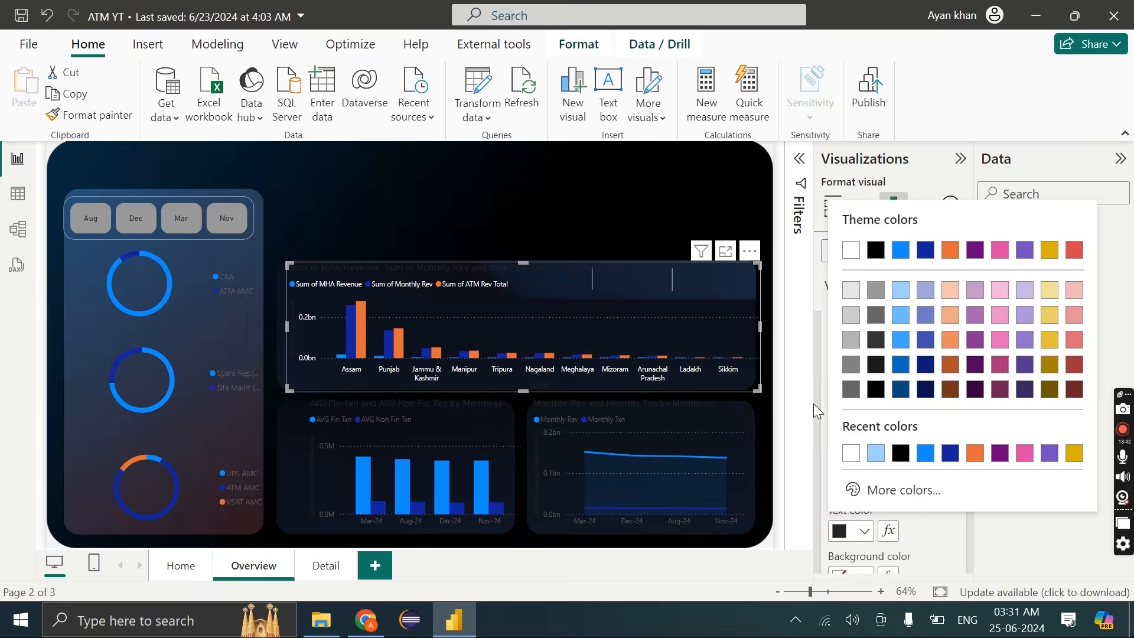
{"action": "left_click", "coordinate": [853, 455]}
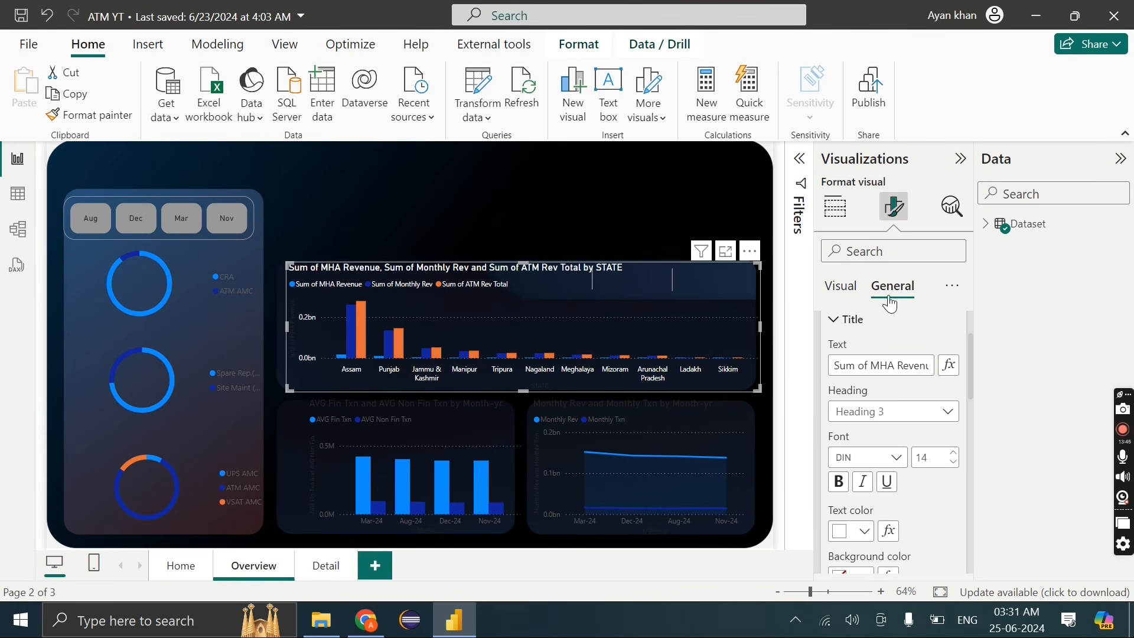
Replace the state revenue chart's title text with "Title"
{"action": "scroll", "coordinate": [858, 391], "scroll_direction": "up", "scroll_amount": 2}
{"action": "left_click_drag", "start_coordinate": [910, 460], "coordinate": [998, 458]}
{"action": "key", "text": "Right"}
{"action": "key", "text": "BackSpace"}
{"action": "key", "text": "BackSpace"}
{"action": "key", "text": "BackSpace"}
{"action": "key", "text": "BackSpace"}
{"action": "key", "text": "BackSpace"}
{"action": "key", "text": "BackSpace"}
{"action": "key", "text": "BackSpace"}
{"action": "key", "text": "BackSpace"}
{"action": "key", "text": "BackSpace"}
{"action": "key", "text": "BackSpace"}
{"action": "key", "text": "BackSpace"}
{"action": "key", "text": "BackSpace"}
{"action": "key", "text": "BackSpace"}
{"action": "key", "text": "BackSpace"}
{"action": "key", "text": "BackSpace"}
{"action": "key", "text": "BackSpace"}
{"action": "key", "text": "BackSpace"}
{"action": "key", "text": "BackSpace"}
{"action": "key", "text": "BackSpace"}
{"action": "key", "text": "BackSpace"}
{"action": "key", "text": "BackSpace"}
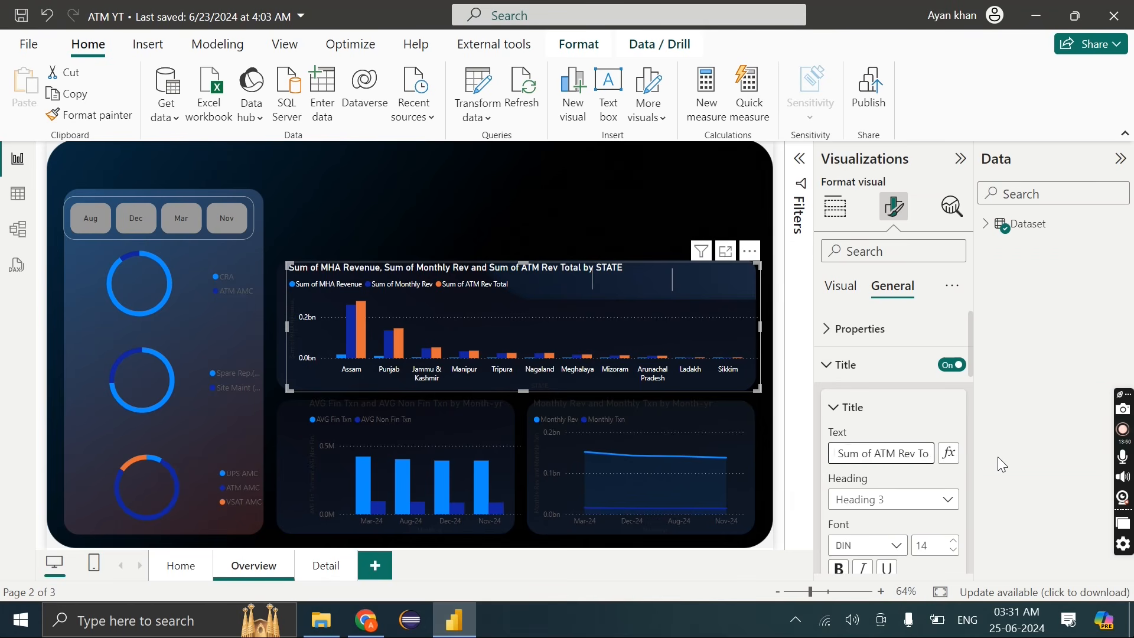
{"action": "key", "text": "BackSpace"}
{"action": "key", "text": "BackSpace"}
{"action": "key", "text": "BackSpace"}
{"action": "key", "text": "BackSpace"}
{"action": "key", "text": "BackSpace"}
{"action": "key", "text": "BackSpace"}
{"action": "key", "text": "BackSpace"}
{"action": "key", "text": "BackSpace"}
{"action": "key", "text": "BackSpace"}
{"action": "key", "text": "BackSpace"}
{"action": "key", "text": "BackSpace"}
{"action": "type", "text": "Title"}
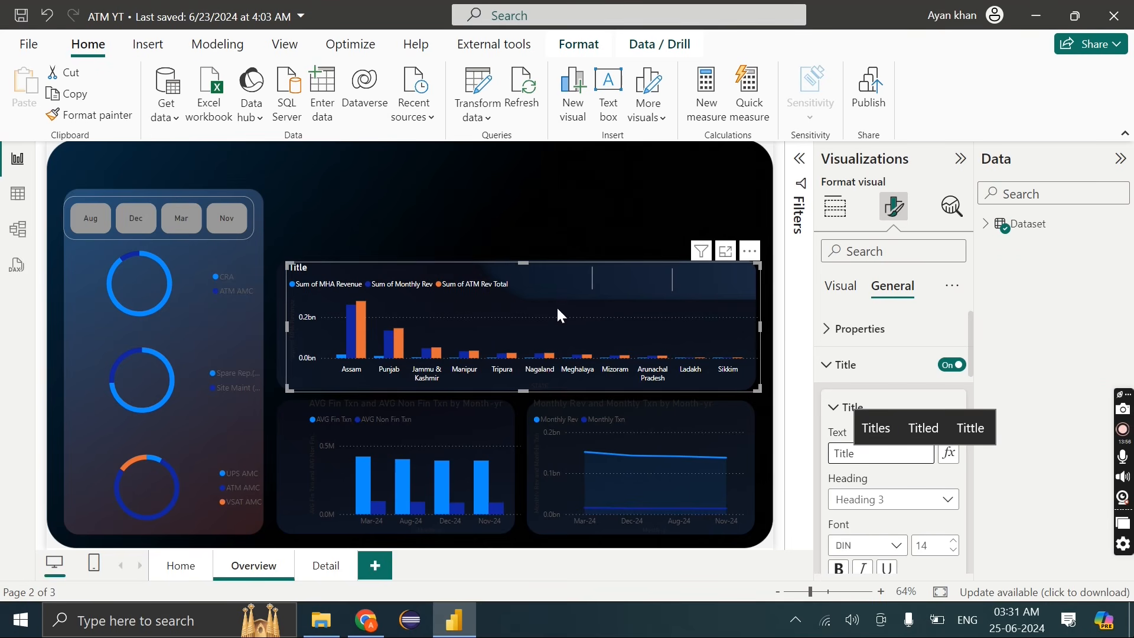
Rename the state revenue chart's first Y-axis field to "MHA Revenue"
{"action": "left_click", "coordinate": [540, 310]}
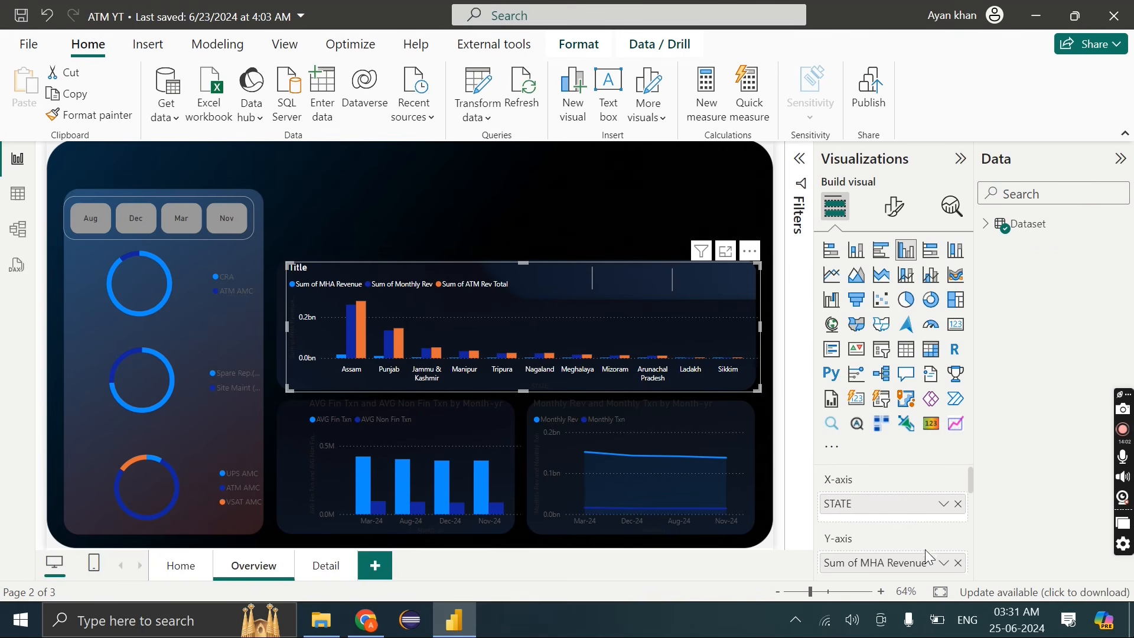
{"action": "double_click", "coordinate": [874, 564]}
{"action": "key", "text": "Right"}
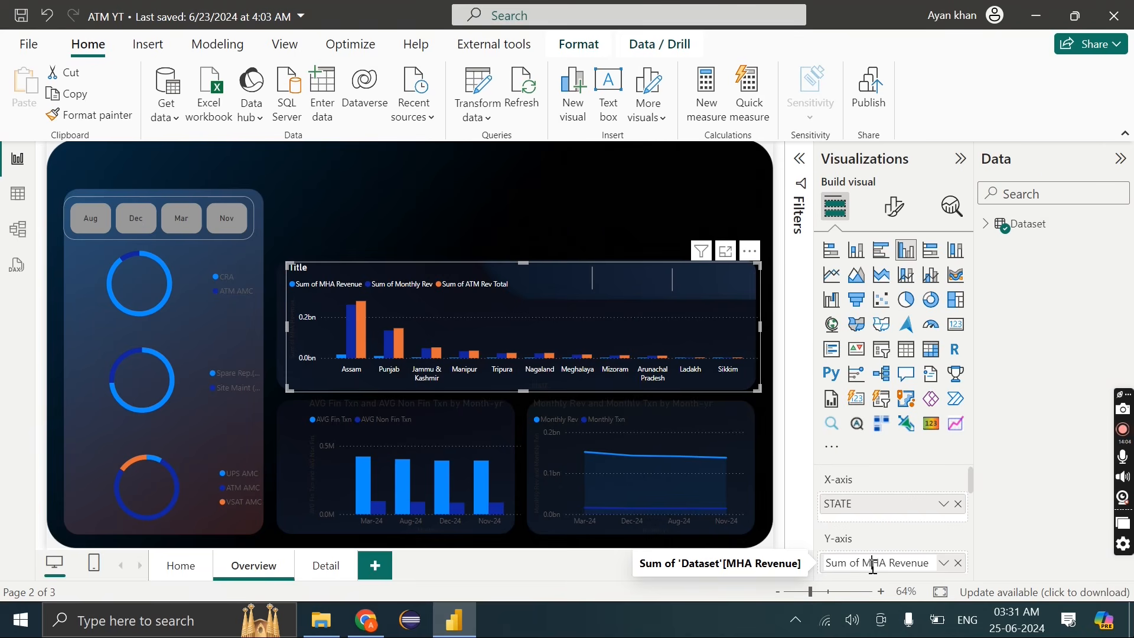
{"action": "key", "text": "BackSpace"}
{"action": "key", "text": "BackSpace"}
{"action": "key", "text": "BackSpace"}
{"action": "key", "text": "BackSpace"}
{"action": "key", "text": "BackSpace"}
{"action": "key", "text": "BackSpace"}
{"action": "key", "text": "BackSpace"}
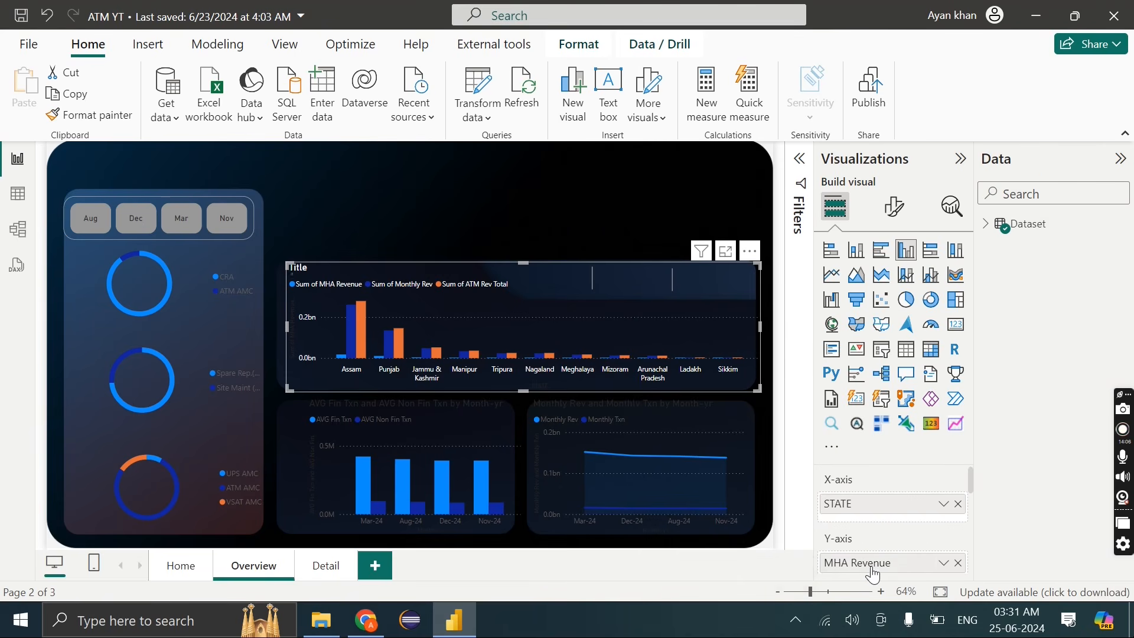
{"action": "key", "text": "Return"}
Rename the state revenue chart's second Y-axis field to "Monthly Rev"
{"action": "scroll", "coordinate": [869, 555], "scroll_direction": "down", "scroll_amount": 1}
{"action": "double_click", "coordinate": [863, 533]}
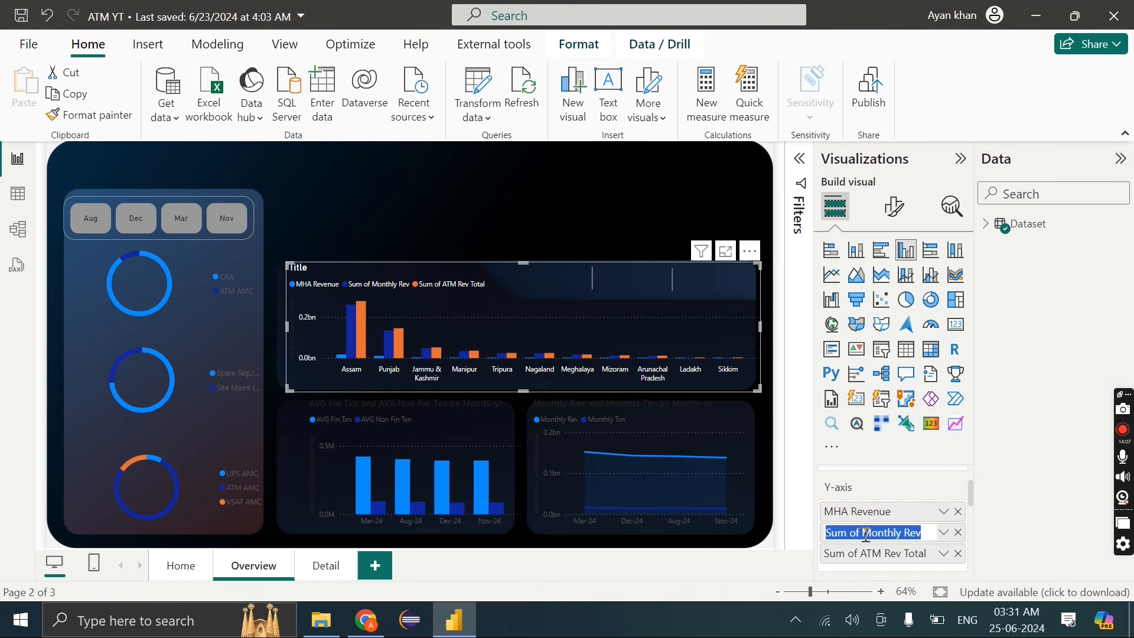
{"action": "left_click", "coordinate": [862, 533]}
{"action": "key", "text": "BackSpace"}
{"action": "key", "text": "BackSpace"}
{"action": "key", "text": "BackSpace"}
{"action": "key", "text": "BackSpace"}
{"action": "key", "text": "BackSpace"}
{"action": "key", "text": "BackSpace"}
{"action": "key", "text": "BackSpace"}
{"action": "key", "text": "Return"}
Rename the state revenue chart's third Y-axis field to "ATM Rev Total"
{"action": "double_click", "coordinate": [862, 555]}
{"action": "left_click", "coordinate": [862, 556]}
{"action": "key", "text": "BackSpace"}
{"action": "key", "text": "BackSpace"}
{"action": "key", "text": "BackSpace"}
{"action": "key", "text": "BackSpace"}
{"action": "key", "text": "BackSpace"}
{"action": "key", "text": "BackSpace"}
{"action": "key", "text": "BackSpace"}
{"action": "key", "text": "Return"}
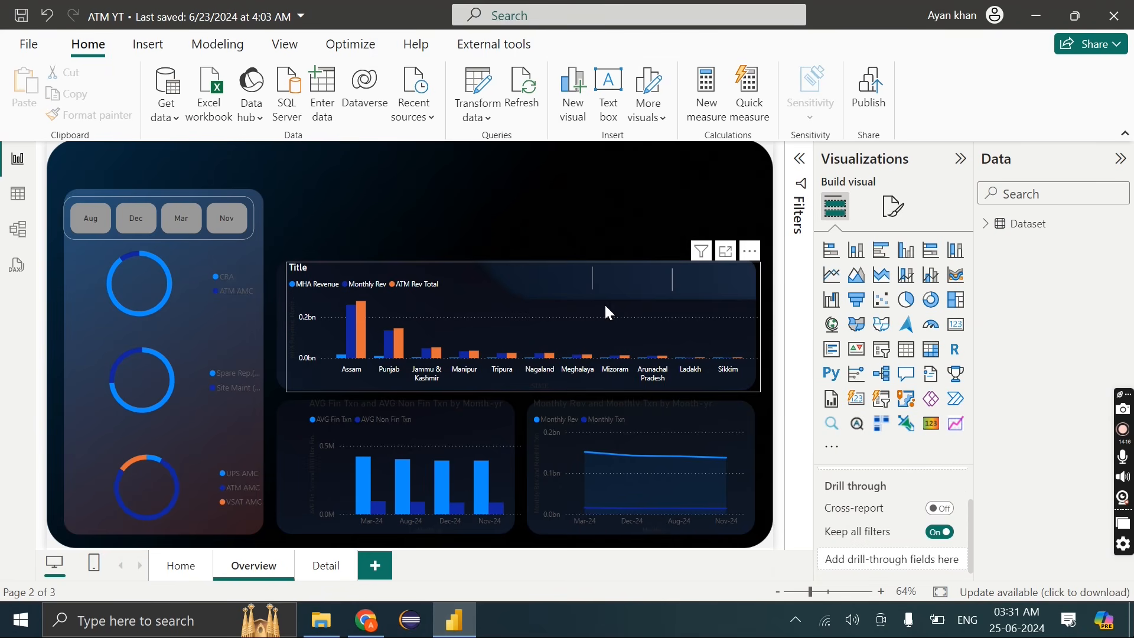
Turn off the horizontal gridlines of the state revenue chart and of the two monthly charts below it
{"action": "left_click", "coordinate": [894, 206]}
{"action": "scroll", "coordinate": [881, 451], "scroll_direction": "down", "scroll_amount": 1}
{"action": "left_click", "coordinate": [874, 410]}
{"action": "scroll", "coordinate": [874, 429], "scroll_direction": "down", "scroll_amount": 1}
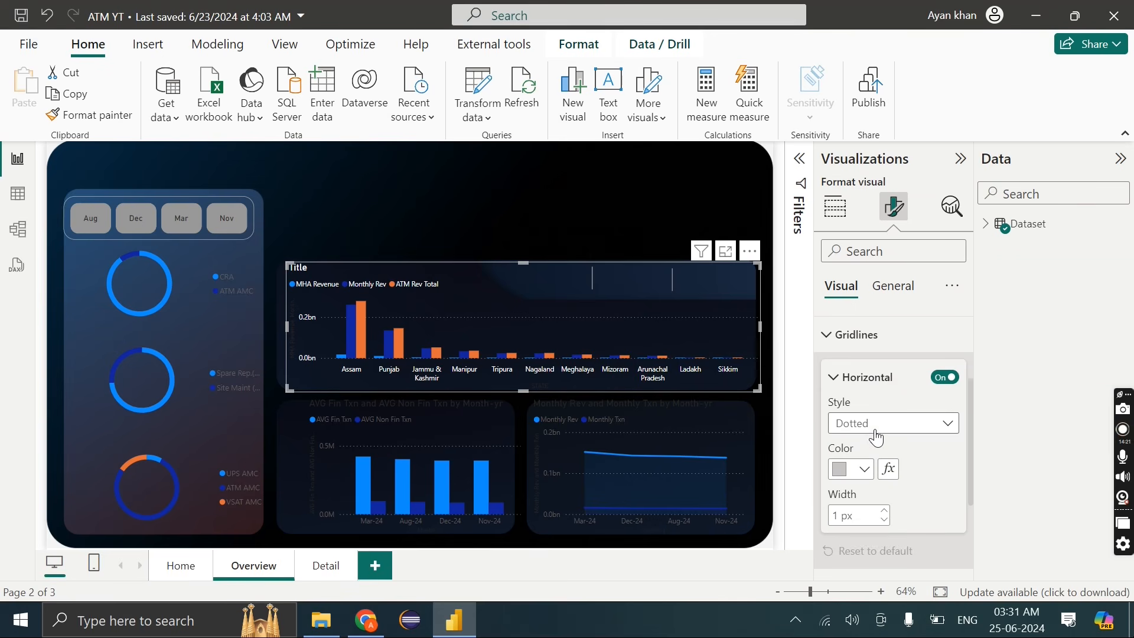
{"action": "left_click", "coordinate": [949, 380]}
{"action": "left_click", "coordinate": [494, 440]}
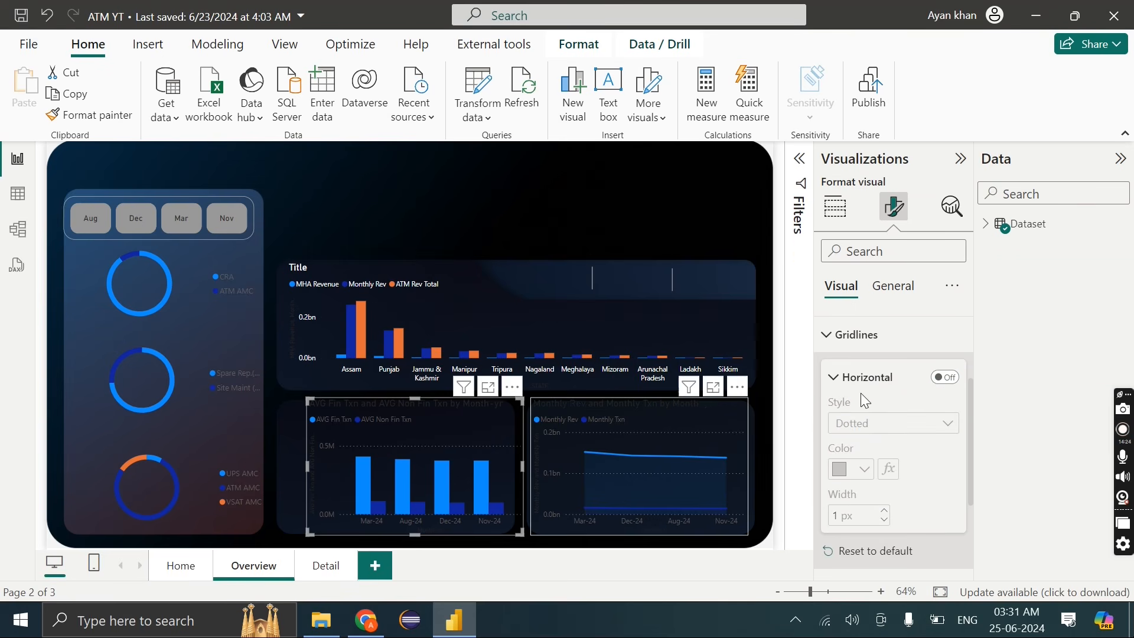
{"action": "left_click", "coordinate": [953, 381]}
{"action": "left_click", "coordinate": [735, 426]}
{"action": "left_click", "coordinate": [940, 380]}
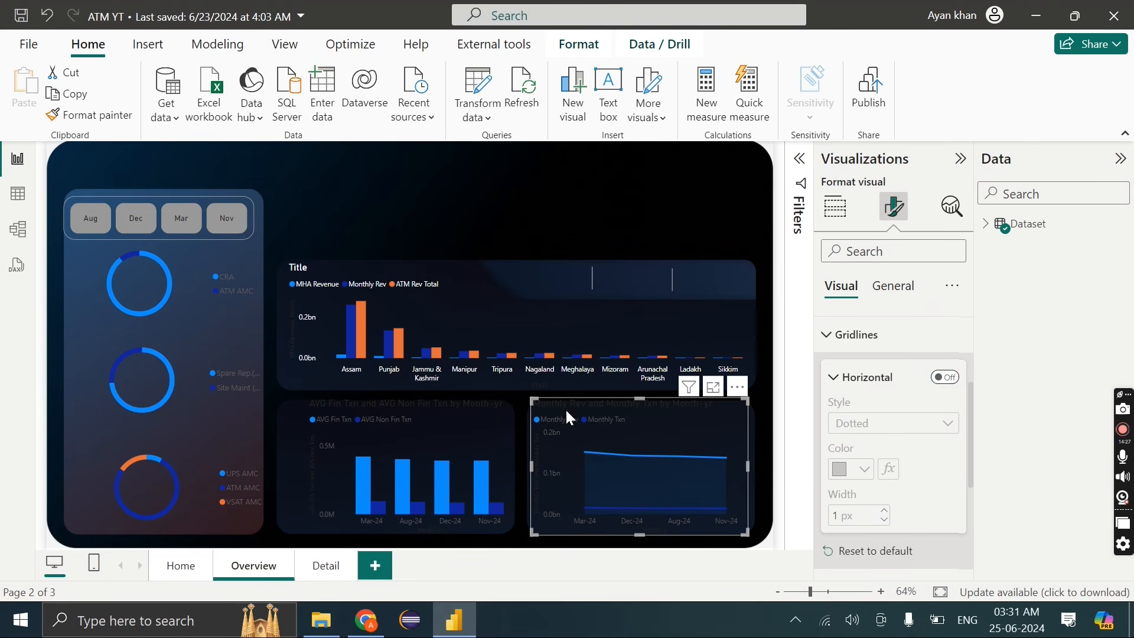
Turn off the X-axis title of the AVG Fin Txn column chart
{"action": "left_click", "coordinate": [466, 431]}
{"action": "left_click", "coordinate": [867, 336]}
{"action": "left_click", "coordinate": [864, 332]}
{"action": "scroll", "coordinate": [887, 433], "scroll_direction": "down", "scroll_amount": 2}
{"action": "scroll", "coordinate": [887, 434], "scroll_direction": "down", "scroll_amount": 1}
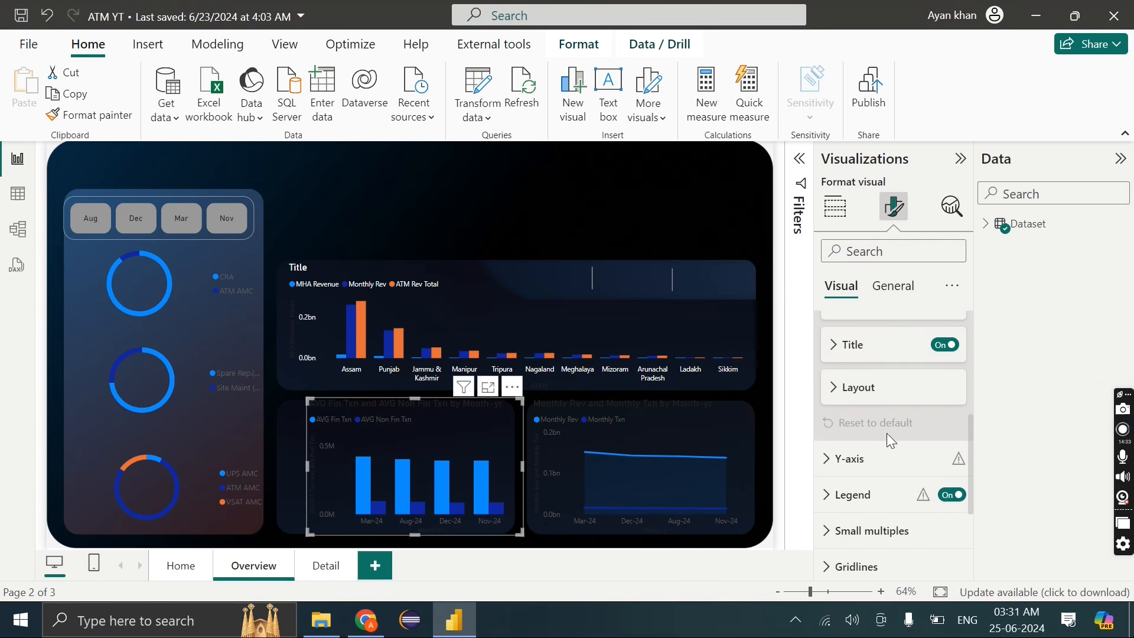
{"action": "left_click", "coordinate": [891, 343]}
{"action": "scroll", "coordinate": [905, 342], "scroll_direction": "up", "scroll_amount": 1}
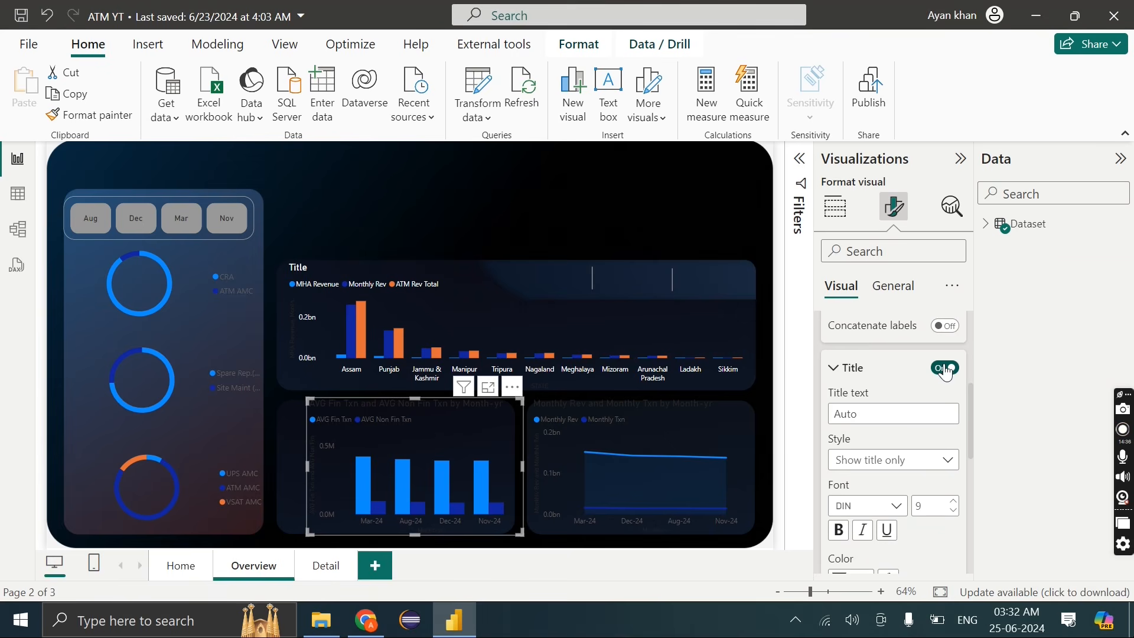
{"action": "scroll", "coordinate": [944, 369], "scroll_direction": "up", "scroll_amount": 4}
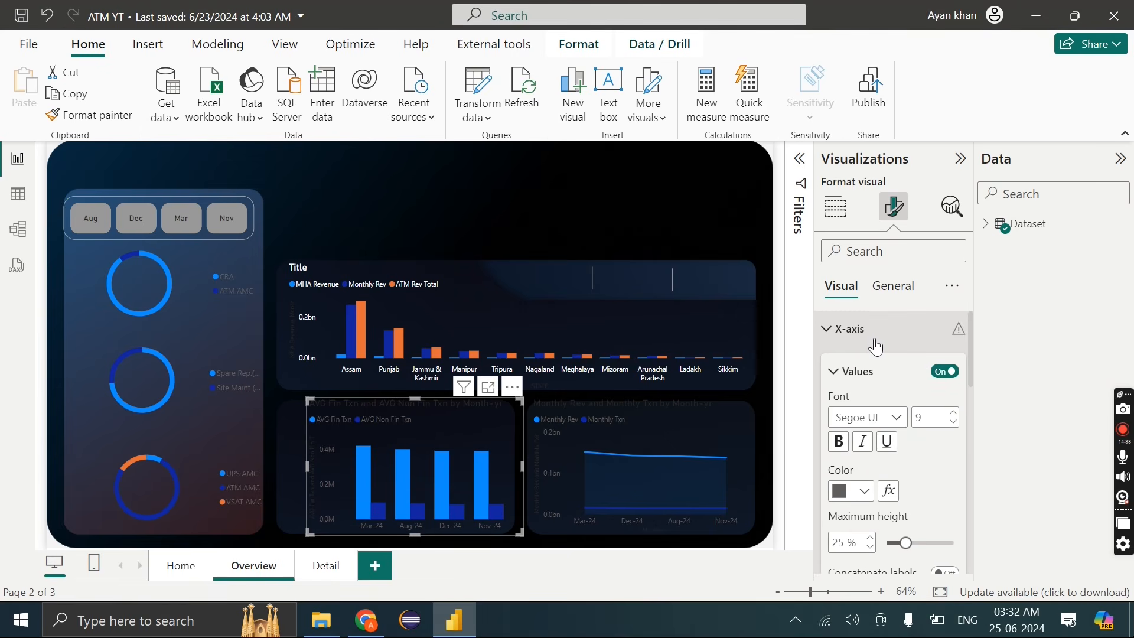
Set the AVG Fin Txn column chart's X-axis values to white and fit the chart inside its panel
{"action": "left_click", "coordinate": [864, 492]}
{"action": "left_click", "coordinate": [860, 450]}
{"action": "left_click_drag", "start_coordinate": [309, 400], "coordinate": [305, 414]}
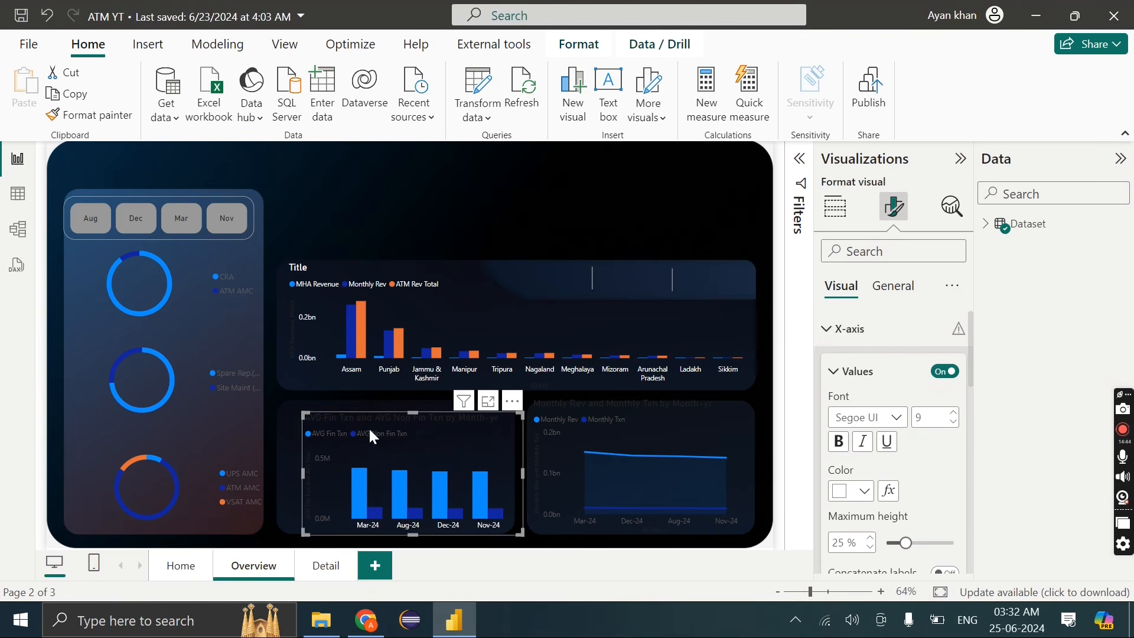
{"action": "left_click_drag", "start_coordinate": [385, 434], "coordinate": [366, 427]}
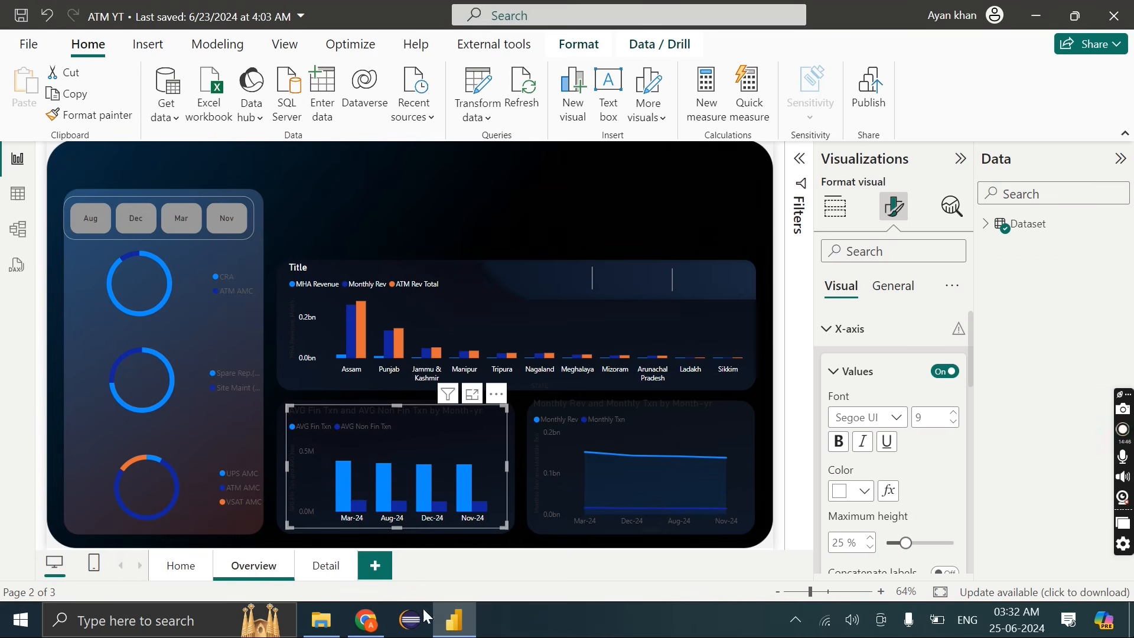
Check the background designs in Figma, and replace the Overview page's canvas background in Power BI with ATM Revenue (13).png using the Fit image fit
{"action": "mouse_move", "coordinate": [449, 630]}
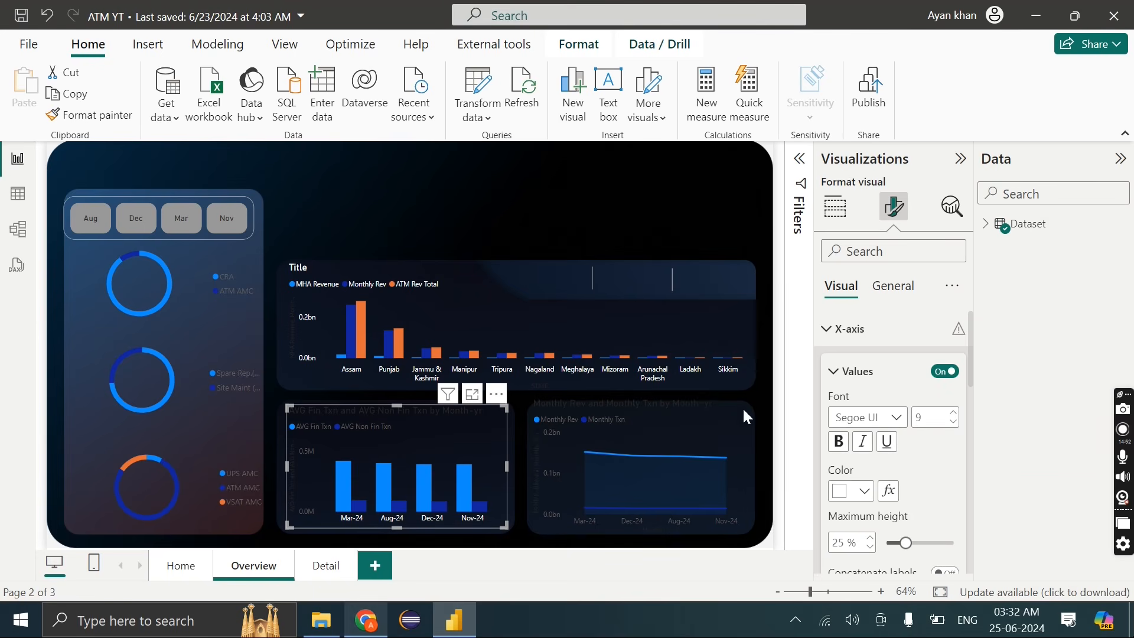
{"action": "left_click", "coordinate": [366, 620]}
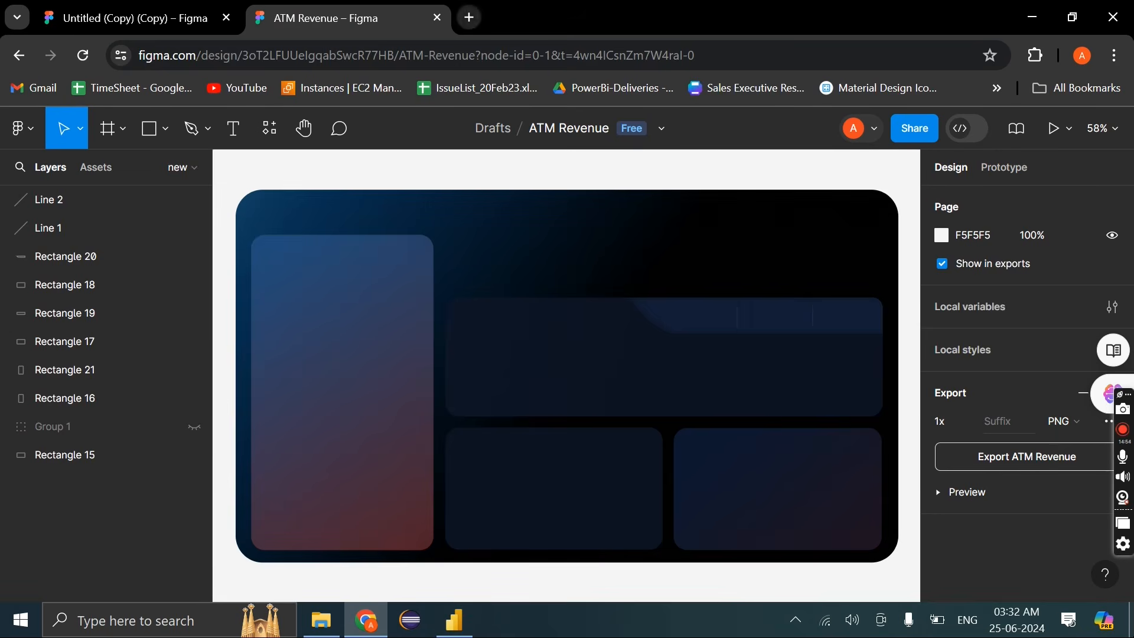
{"action": "key", "text": "ctrl+Tab"}
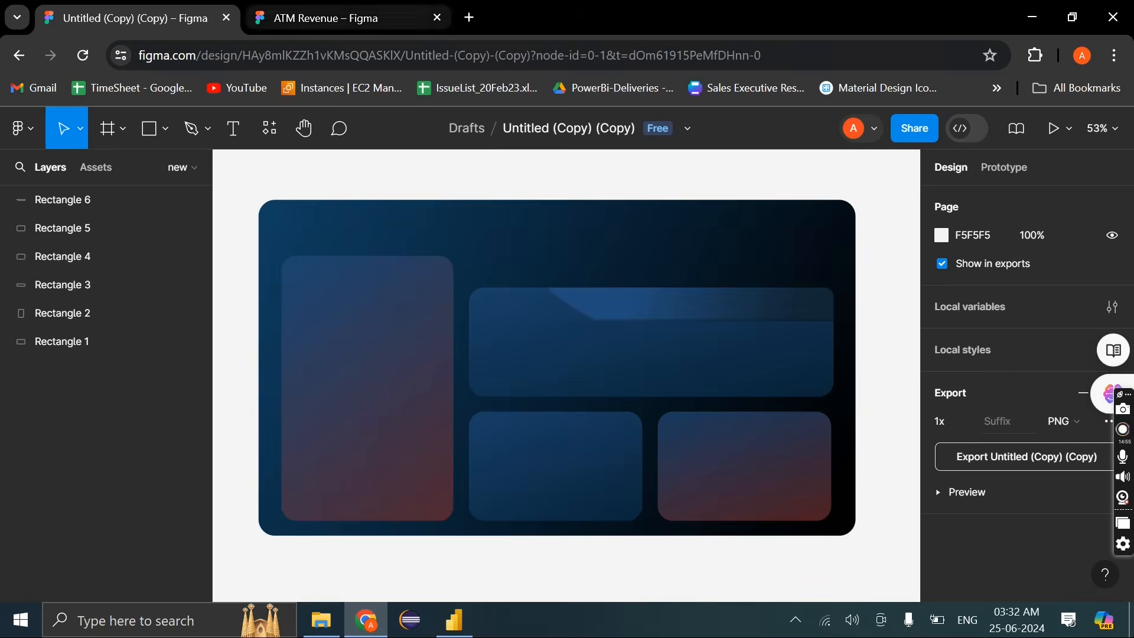
{"action": "key", "text": "ctrl+Tab"}
{"action": "left_click", "coordinate": [455, 620]}
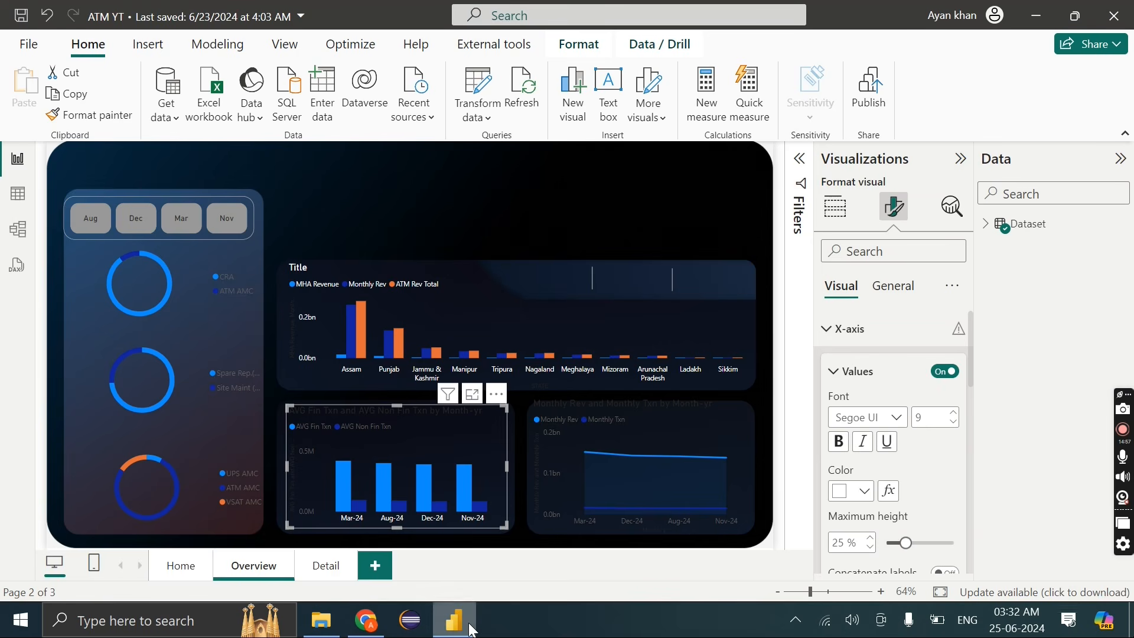
{"action": "left_click", "coordinate": [459, 227]}
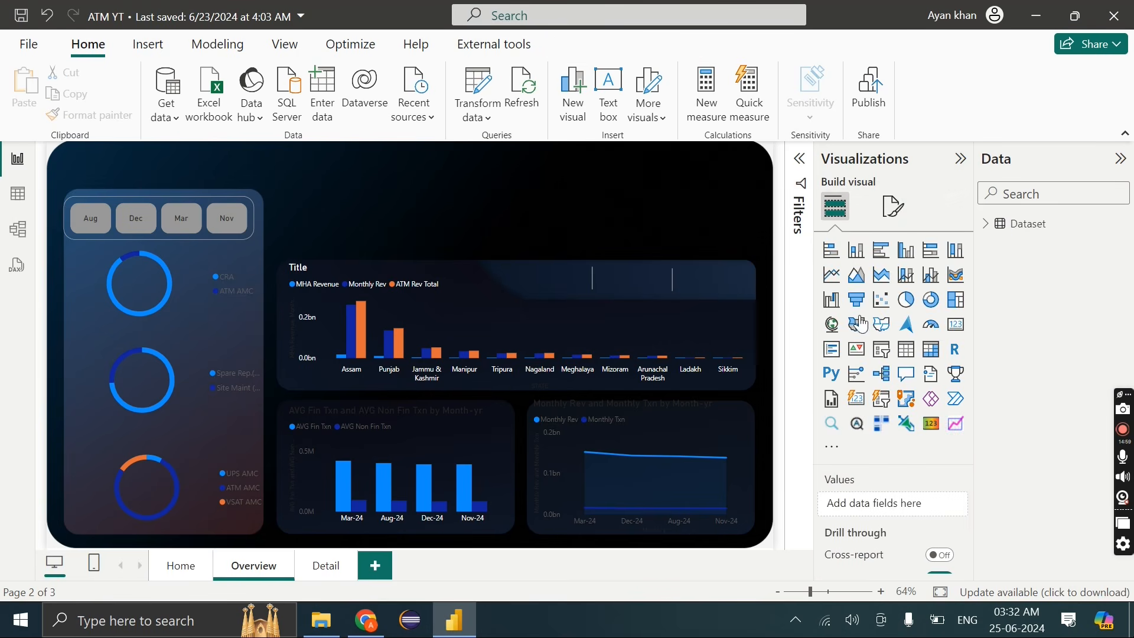
{"action": "left_click", "coordinate": [893, 206]}
{"action": "left_click", "coordinate": [880, 363]}
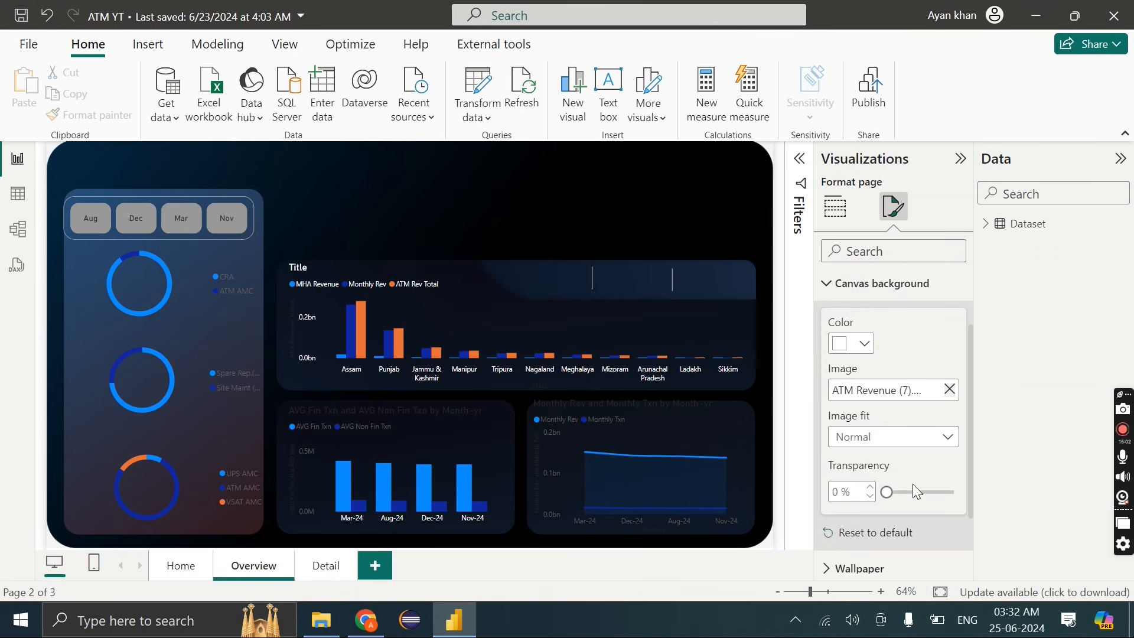
{"action": "left_click", "coordinate": [949, 388]}
{"action": "left_click", "coordinate": [910, 392]}
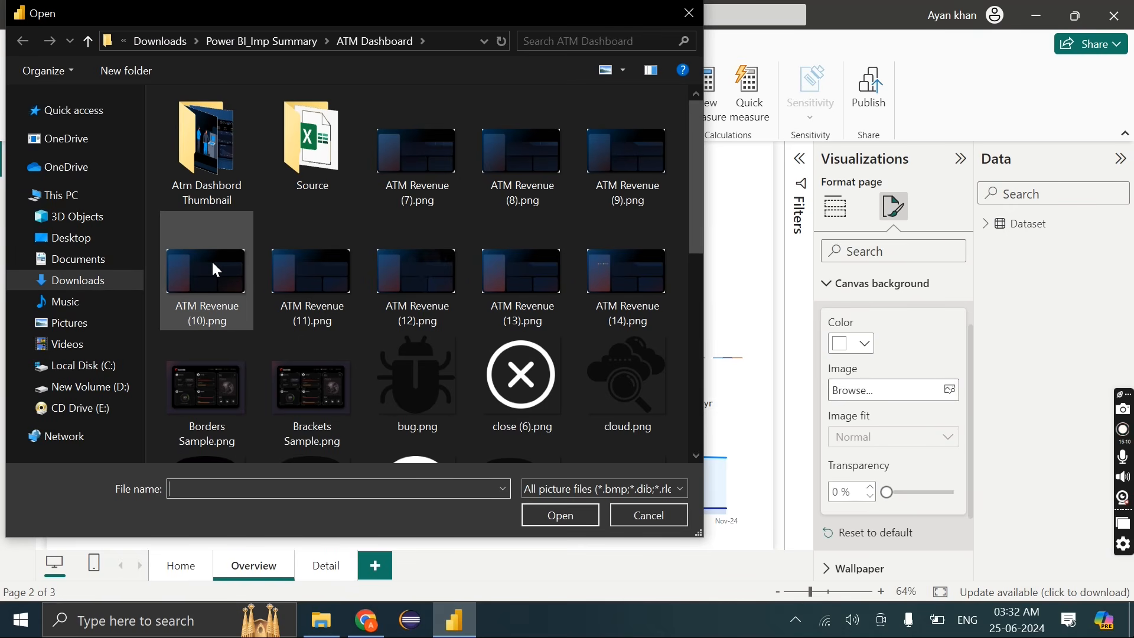
{"action": "left_click", "coordinate": [512, 261]}
{"action": "double_click", "coordinate": [512, 260]}
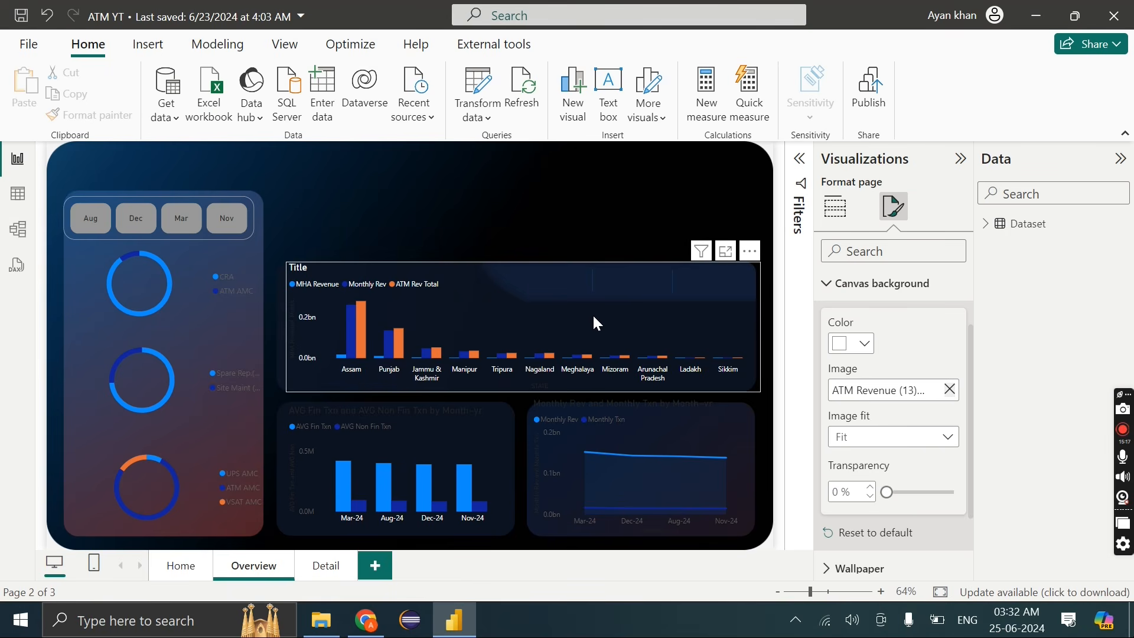
Set the X-axis values of the Monthly Rev and Monthly Txn chart to white
{"action": "left_click", "coordinate": [650, 434]}
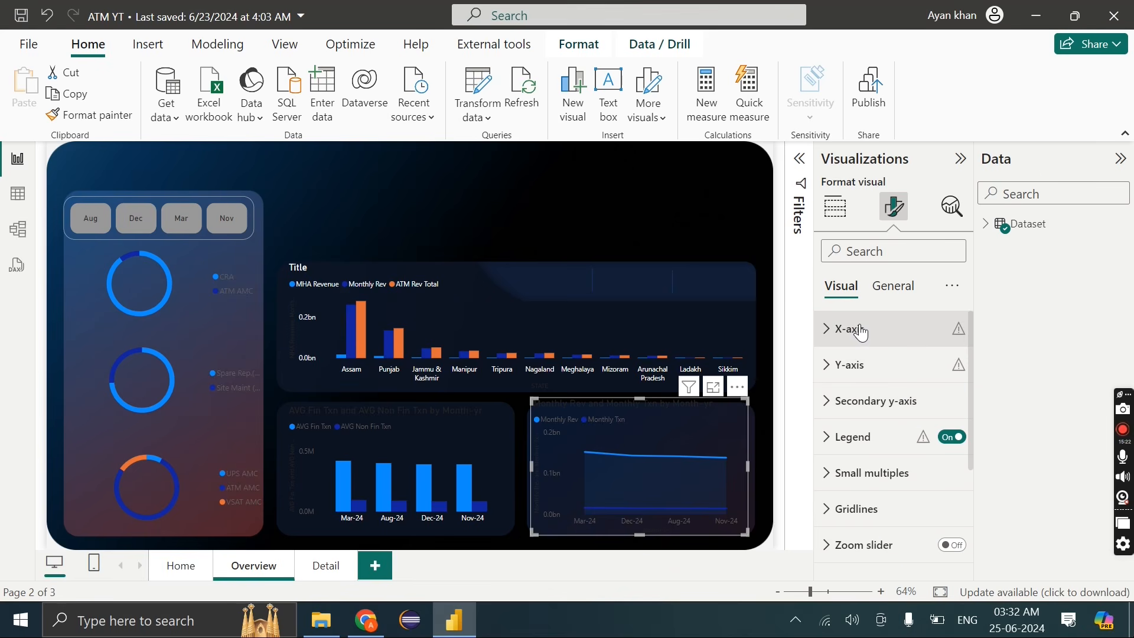
{"action": "left_click", "coordinate": [861, 331]}
{"action": "scroll", "coordinate": [868, 413], "scroll_direction": "down", "scroll_amount": 1}
{"action": "left_click", "coordinate": [864, 470]}
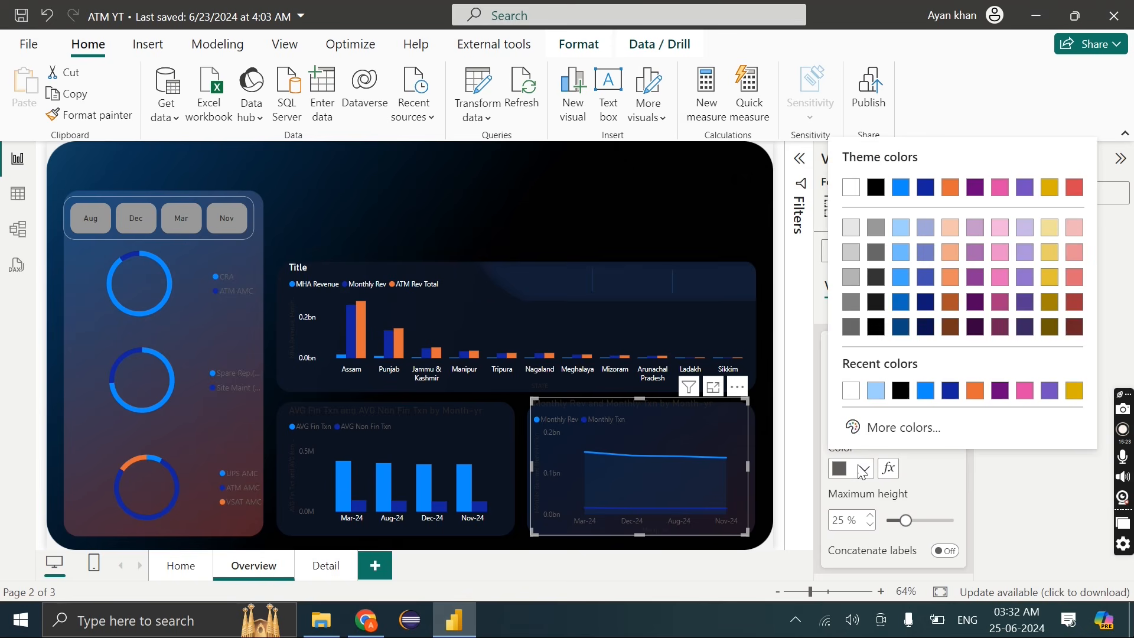
{"action": "left_click", "coordinate": [851, 390]}
{"action": "scroll", "coordinate": [873, 348], "scroll_direction": "up", "scroll_amount": 1}
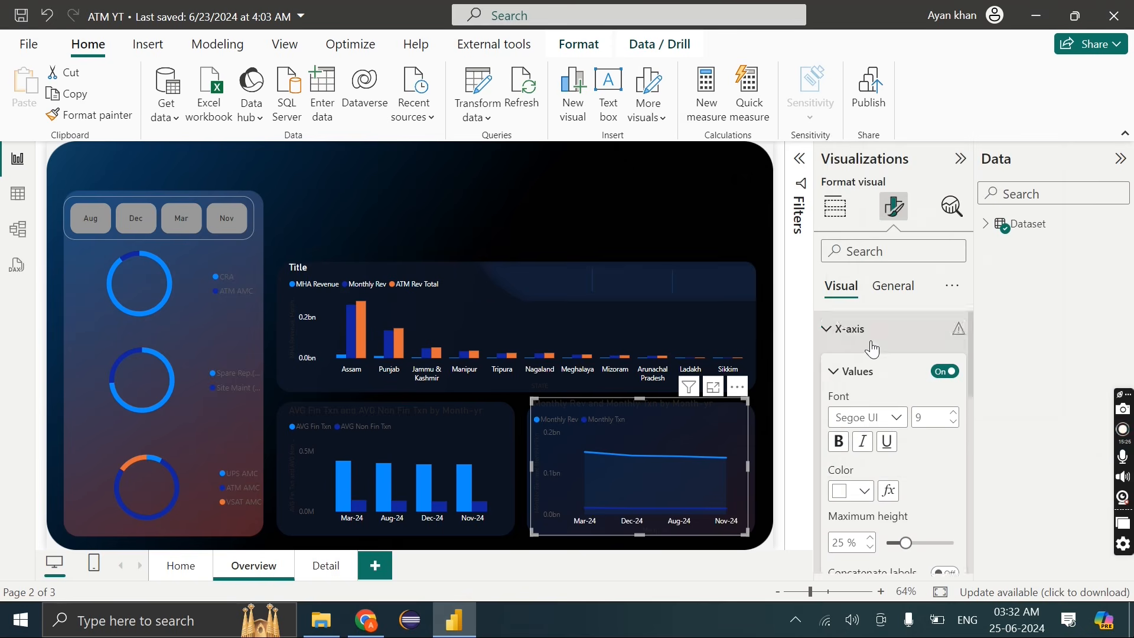
Open the Y-axis value formatting of the Monthly Rev and Monthly Txn chart
{"action": "left_click", "coordinate": [874, 346]}
{"action": "left_click", "coordinate": [883, 363]}
{"action": "scroll", "coordinate": [886, 378], "scroll_direction": "down", "scroll_amount": 2}
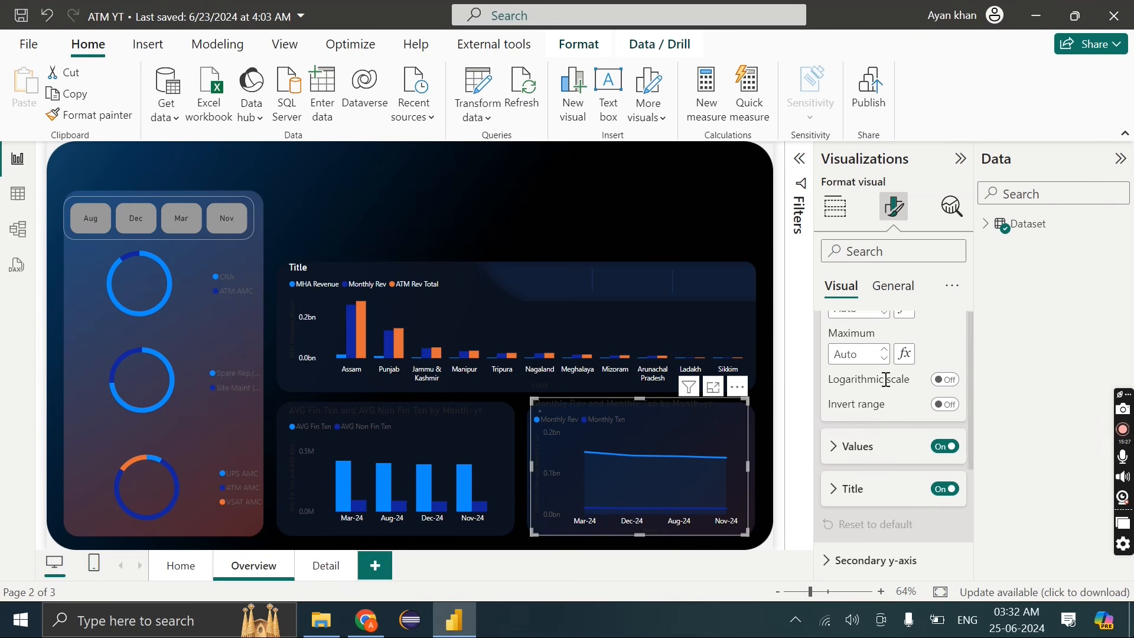
{"action": "left_click", "coordinate": [857, 444]}
{"action": "scroll", "coordinate": [868, 464], "scroll_direction": "down", "scroll_amount": 1}
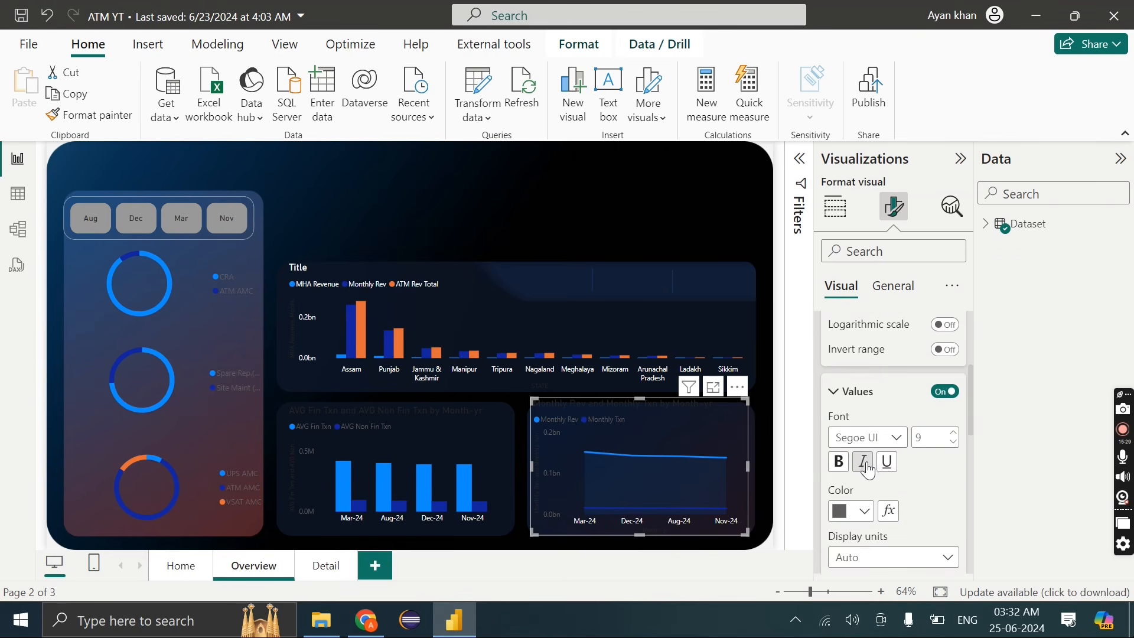
Set the Y-axis values and legend text of the Monthly Rev and Monthly Txn line chart to white
{"action": "left_click", "coordinate": [865, 512]}
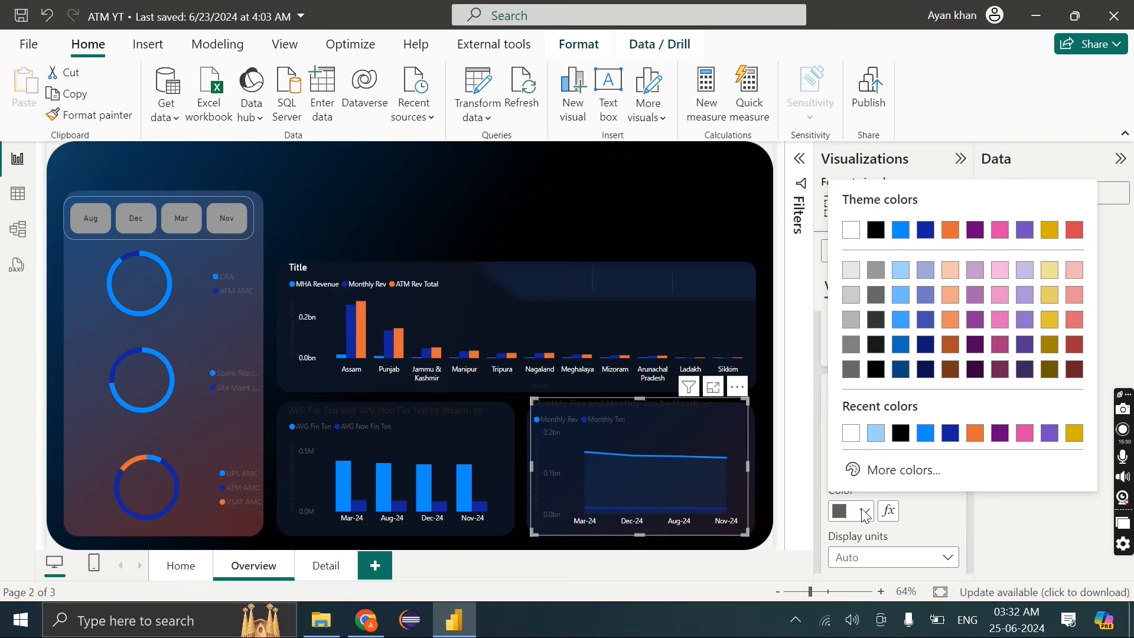
{"action": "left_click", "coordinate": [851, 433]}
{"action": "scroll", "coordinate": [850, 434], "scroll_direction": "up", "scroll_amount": 3}
{"action": "scroll", "coordinate": [853, 467], "scroll_direction": "down", "scroll_amount": 4}
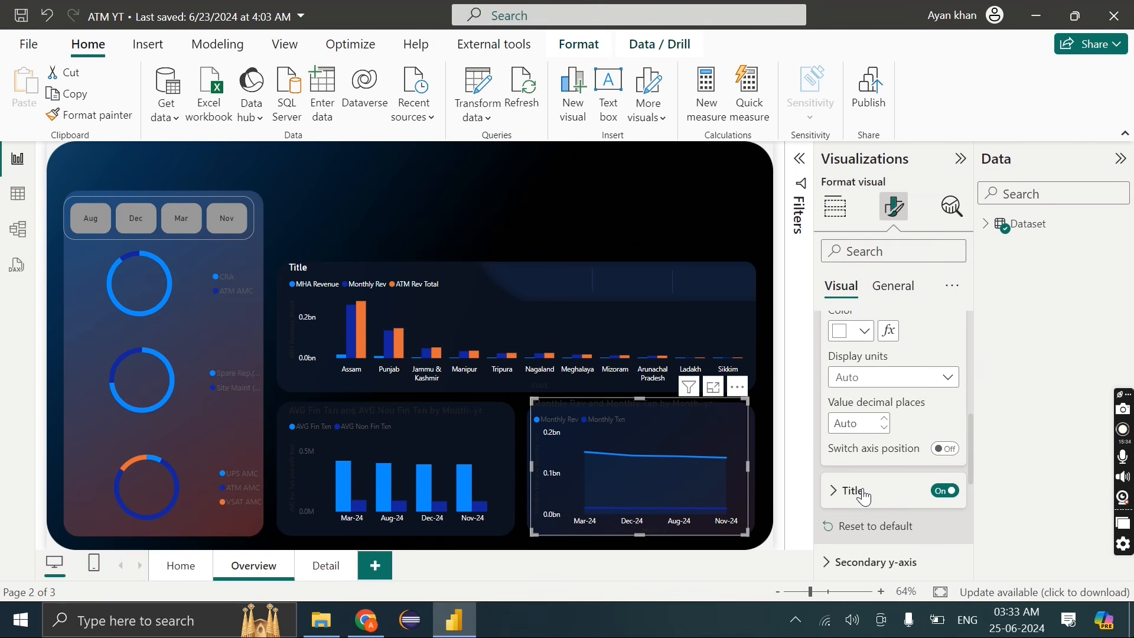
{"action": "scroll", "coordinate": [862, 493], "scroll_direction": "down", "scroll_amount": 3}
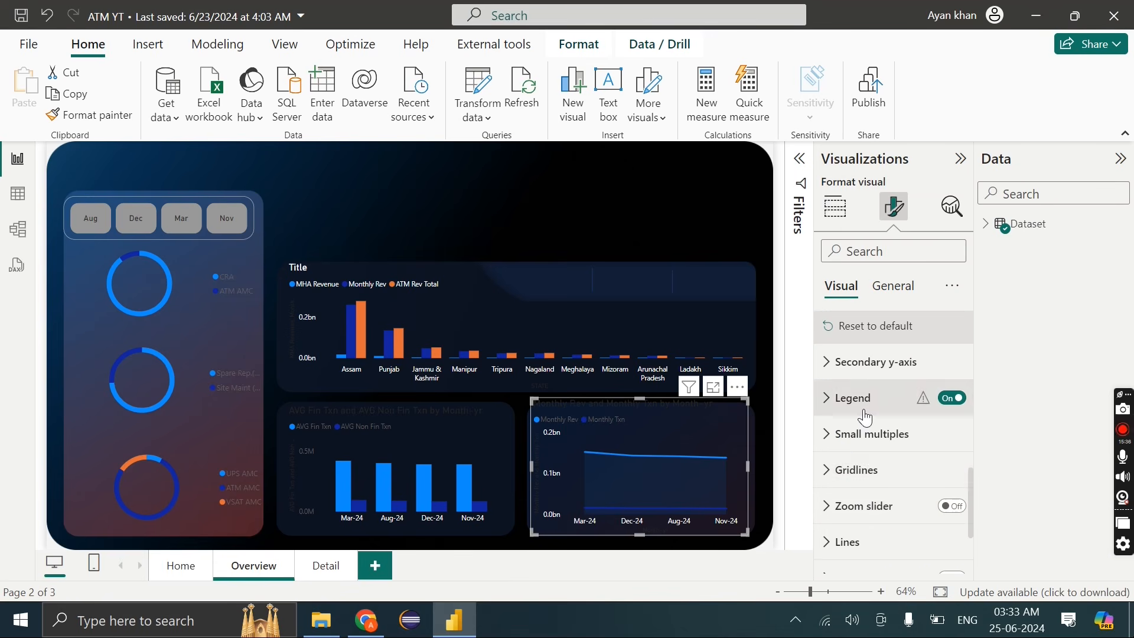
{"action": "left_click", "coordinate": [865, 418]}
{"action": "scroll", "coordinate": [868, 415], "scroll_direction": "down", "scroll_amount": 2}
{"action": "left_click", "coordinate": [852, 493]}
{"action": "left_click", "coordinate": [850, 519]}
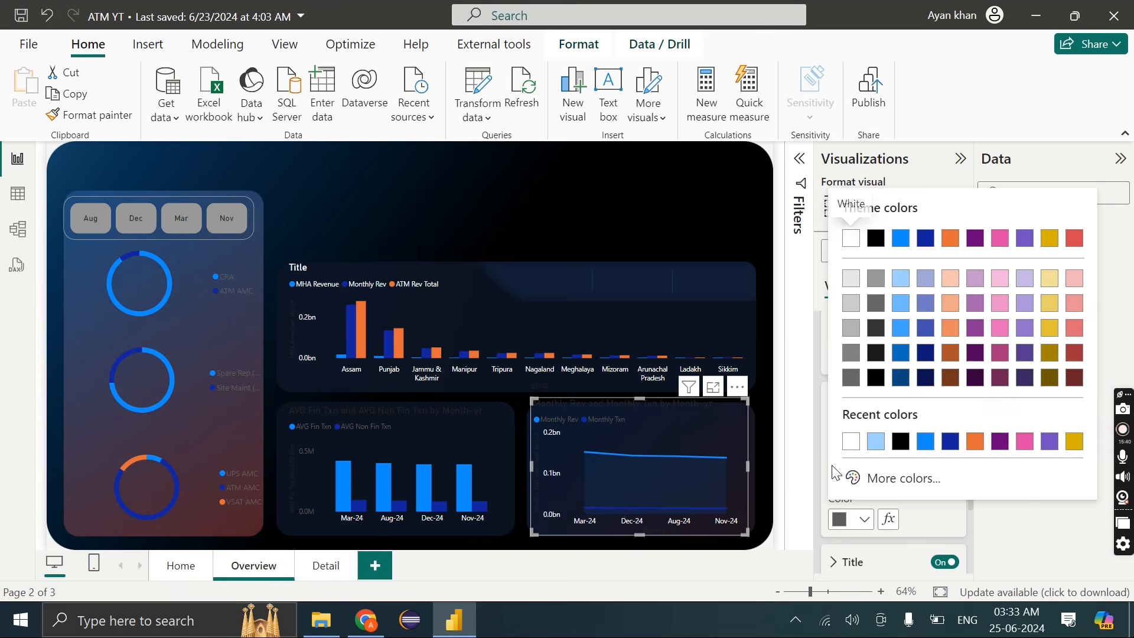
{"action": "left_click", "coordinate": [855, 447]}
Set the title text color of the Monthly Rev and Monthly Txn line chart to white
{"action": "scroll", "coordinate": [860, 449], "scroll_direction": "up", "scroll_amount": 4}
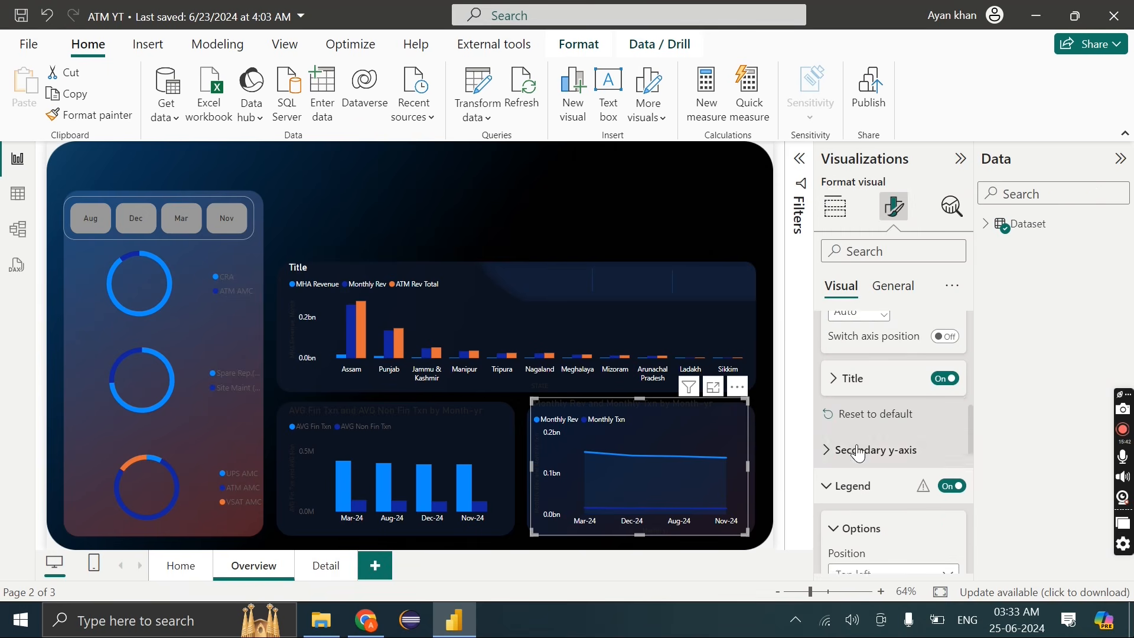
{"action": "left_click", "coordinate": [882, 300]}
{"action": "left_click", "coordinate": [880, 362]}
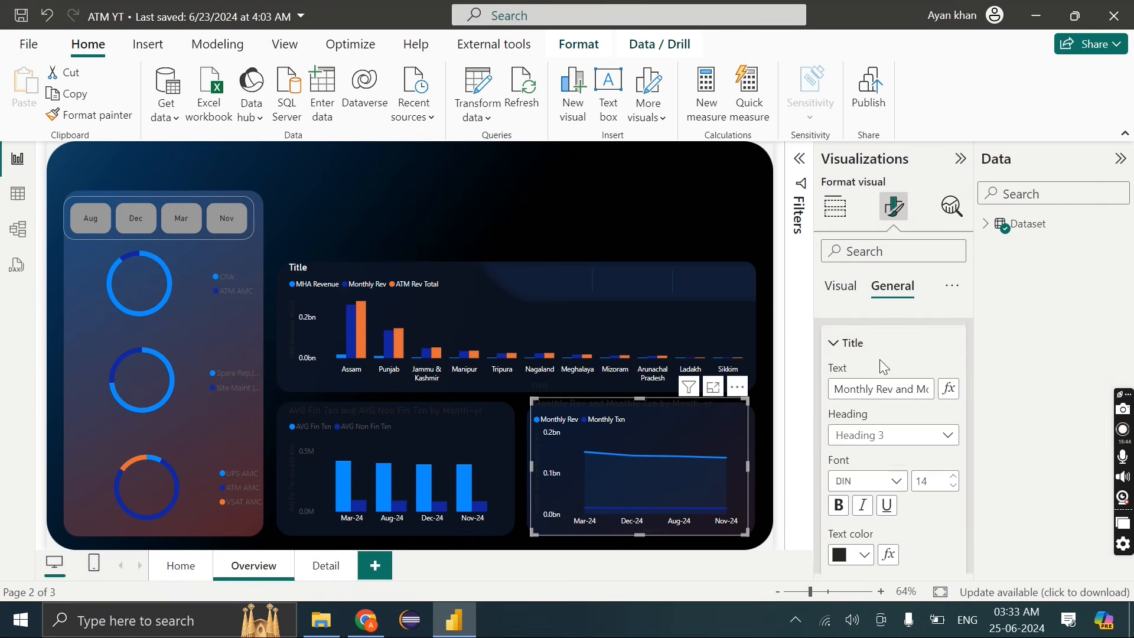
{"action": "scroll", "coordinate": [877, 443], "scroll_direction": "down", "scroll_amount": 1}
{"action": "left_click", "coordinate": [862, 533]}
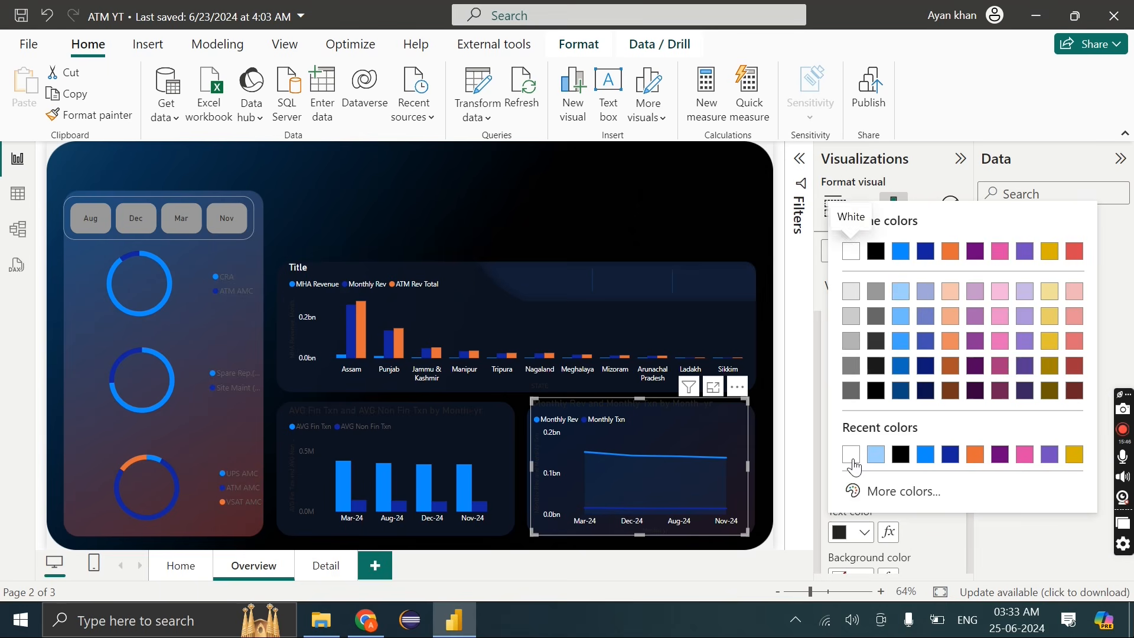
{"action": "left_click", "coordinate": [855, 447]}
{"action": "left_click", "coordinate": [914, 368]}
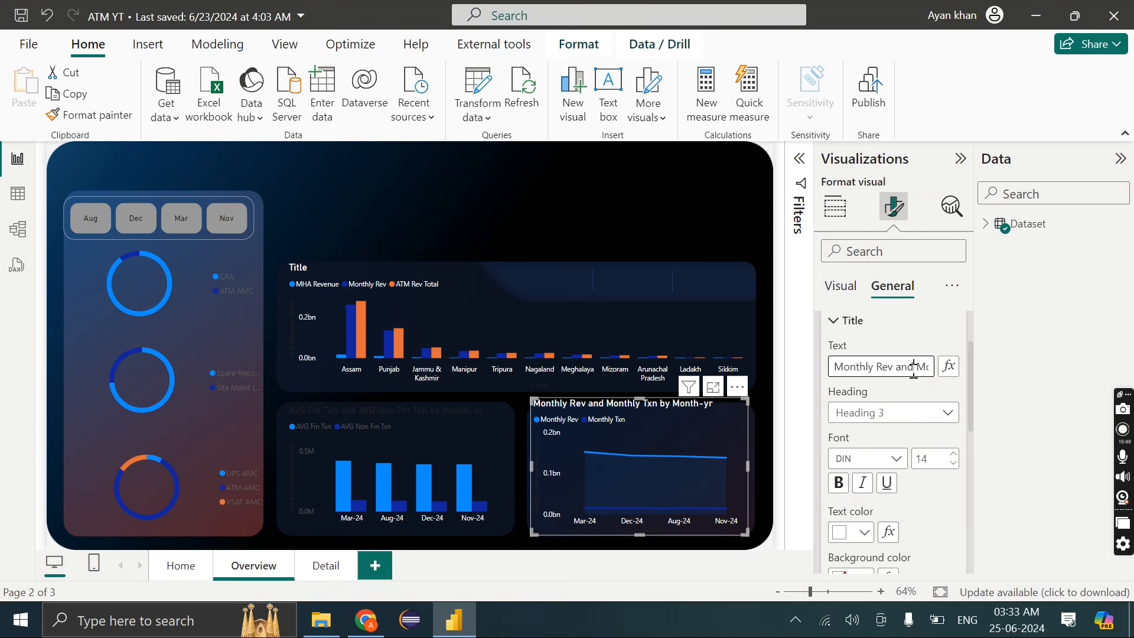
{"action": "key", "text": "Right"}
{"action": "key", "text": "Right"}
{"action": "key", "text": "Right"}
{"action": "key", "text": "Right"}
{"action": "key", "text": "Right"}
{"action": "key", "text": "Right"}
{"action": "key", "text": "Right"}
{"action": "key", "text": "Right"}
{"action": "key", "text": "Right"}
{"action": "key", "text": "Right"}
{"action": "key", "text": "Right"}
{"action": "key", "text": "Delete"}
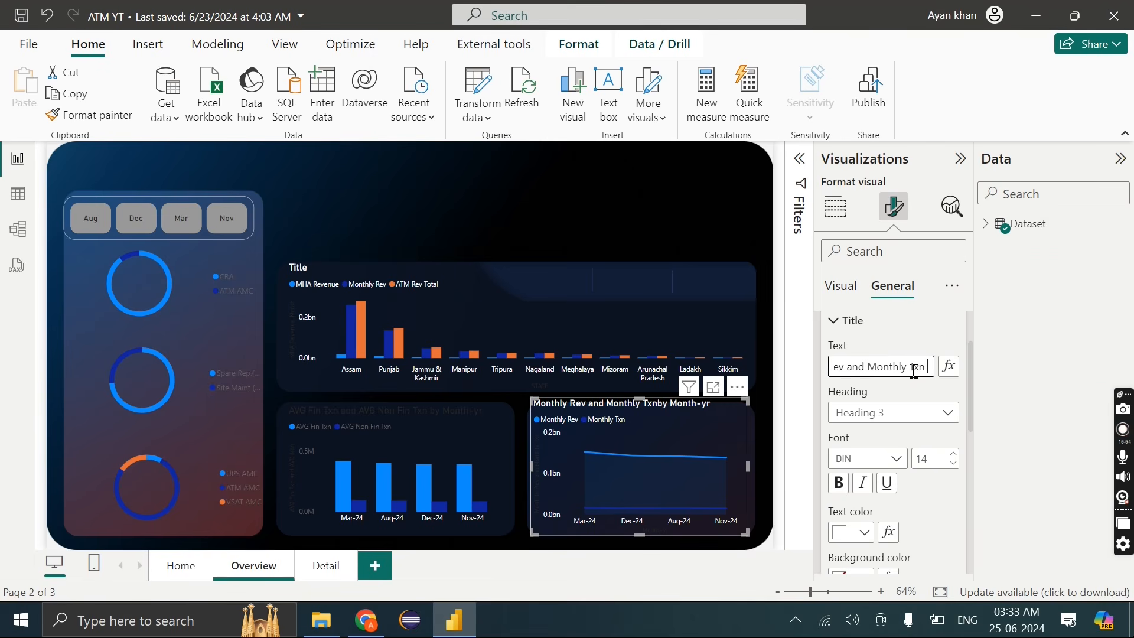
{"action": "left_click", "coordinate": [575, 221]}
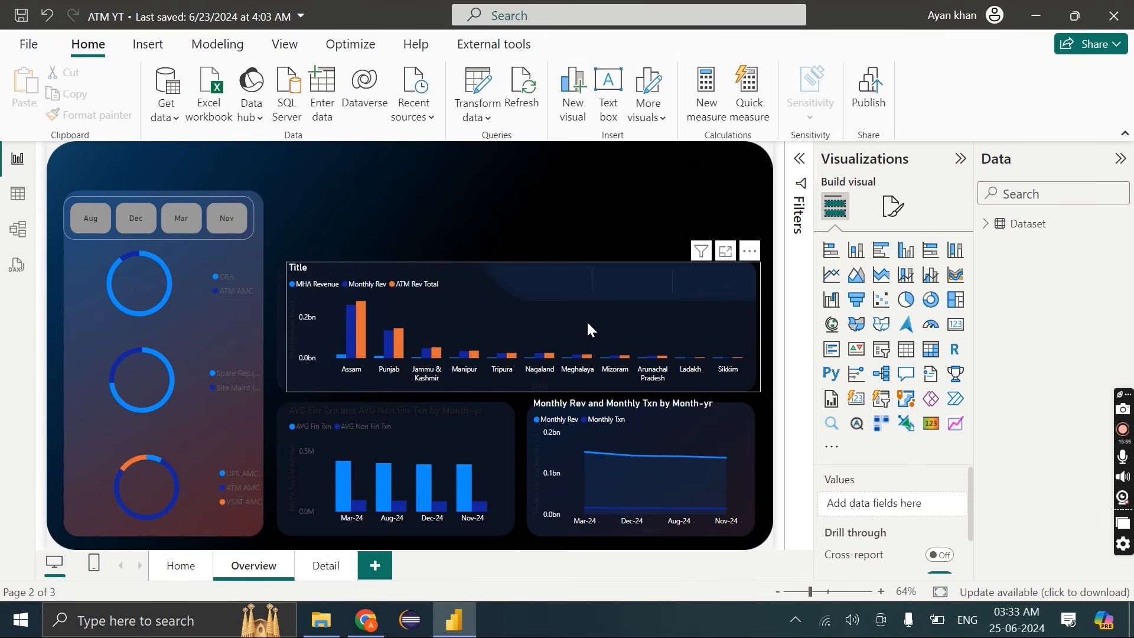
Turn off the X-axis title of the column chart that compares MHA, monthly and ATM revenue by state
{"action": "left_click", "coordinate": [469, 275]}
{"action": "left_click", "coordinate": [893, 206]}
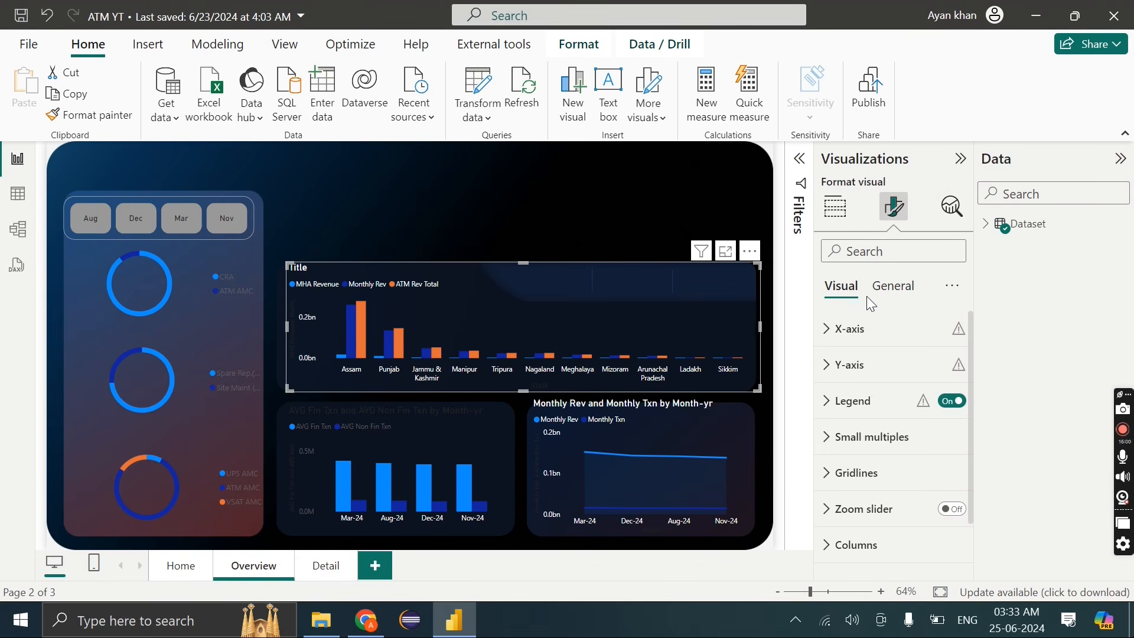
{"action": "left_click", "coordinate": [867, 327]}
{"action": "scroll", "coordinate": [912, 498], "scroll_direction": "down", "scroll_amount": 3}
{"action": "scroll", "coordinate": [912, 498], "scroll_direction": "down", "scroll_amount": 2}
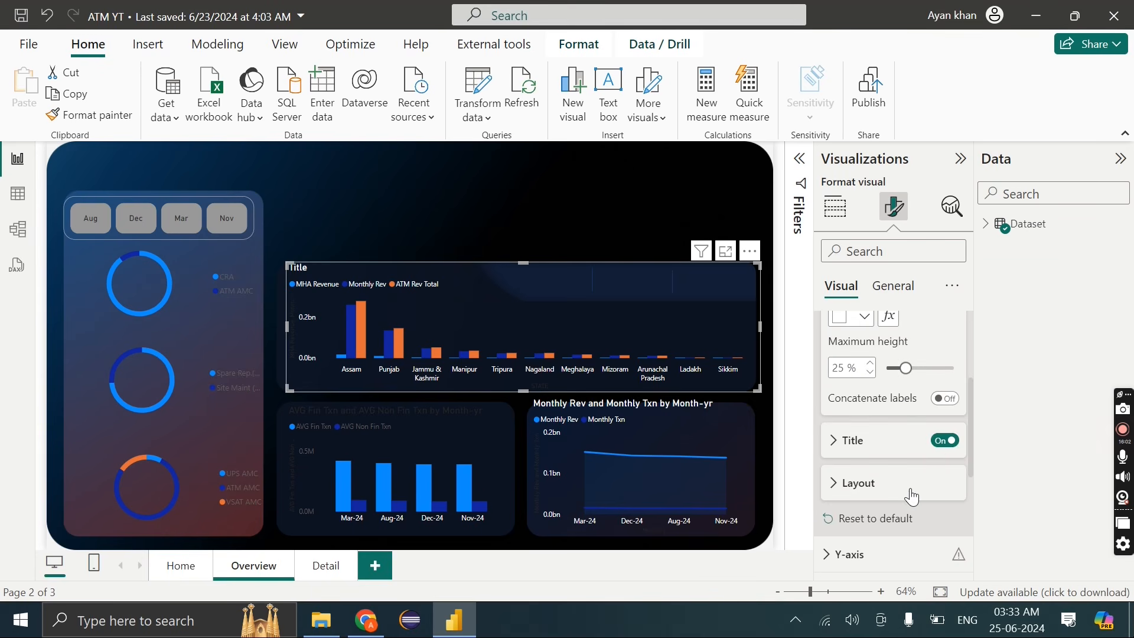
{"action": "left_click", "coordinate": [945, 440]}
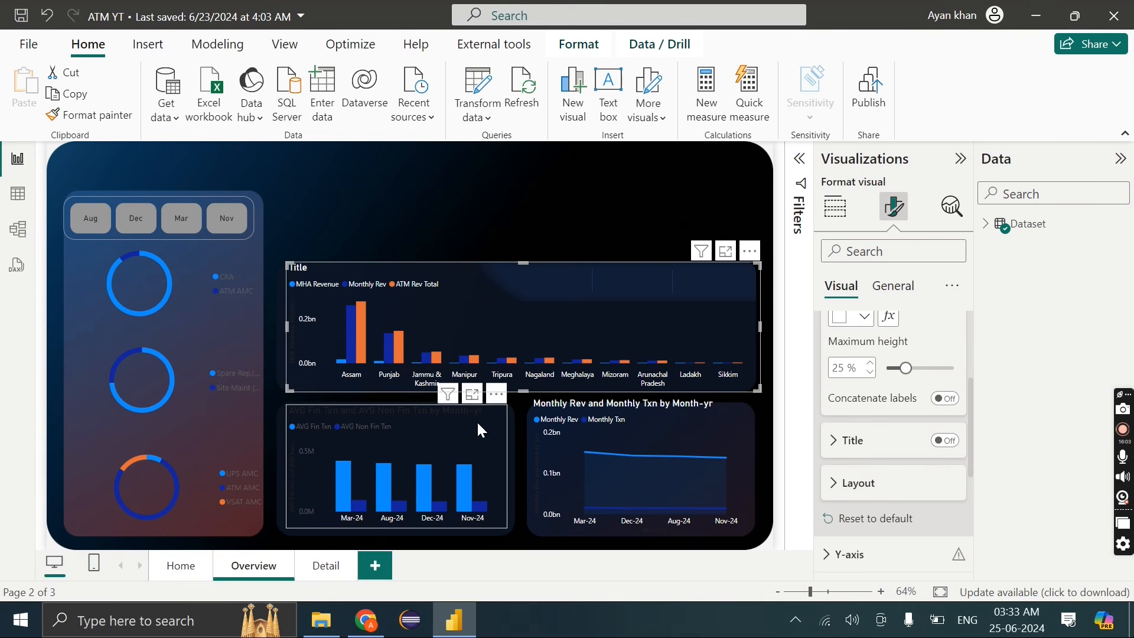
Turn off the Y-axis title of the state revenue column chart
{"action": "scroll", "coordinate": [892, 423], "scroll_direction": "up", "scroll_amount": 3}
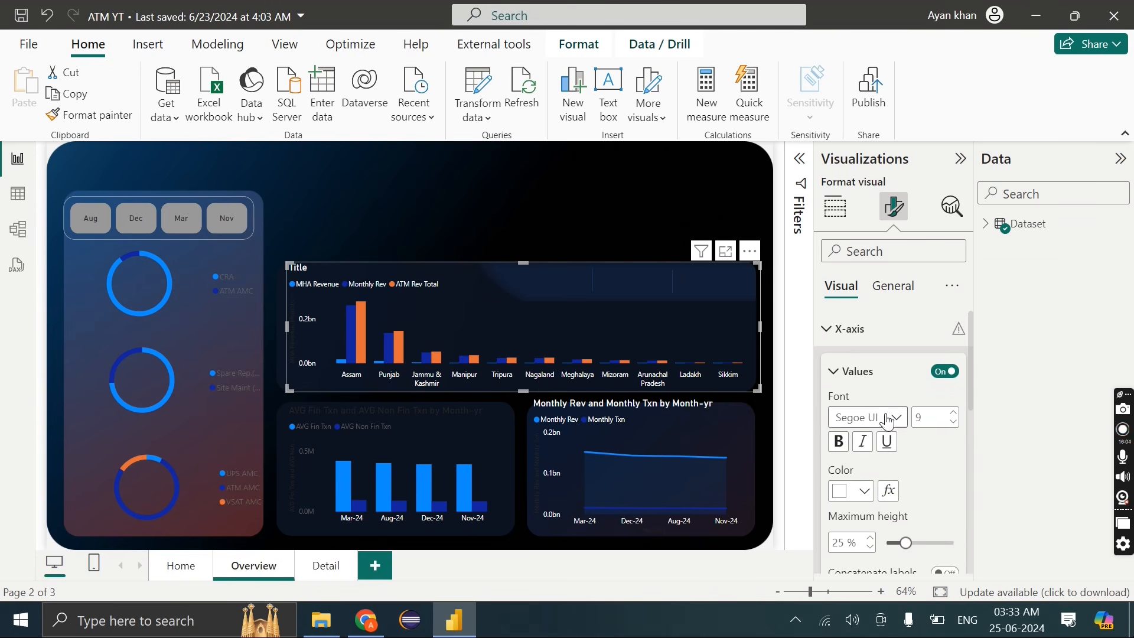
{"action": "left_click", "coordinate": [845, 328]}
{"action": "left_click", "coordinate": [848, 362]}
{"action": "scroll", "coordinate": [850, 365], "scroll_direction": "down", "scroll_amount": 3}
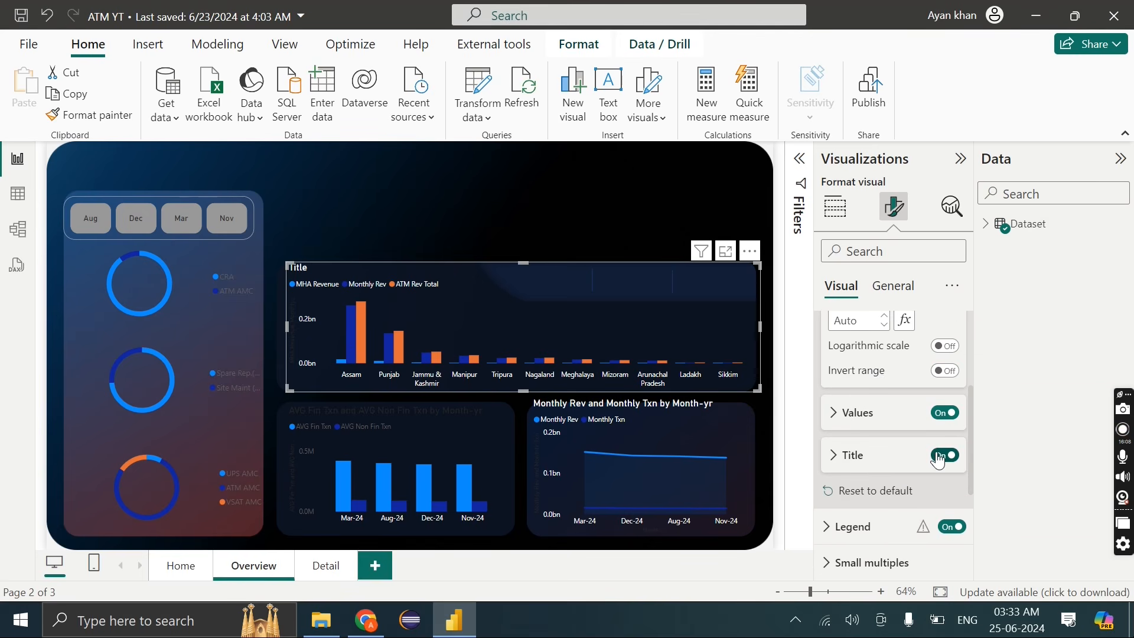
Turn off the Y-axis title of the AVG Fin Txn and AVG Non Fin Txn column chart
{"action": "left_click", "coordinate": [478, 456]}
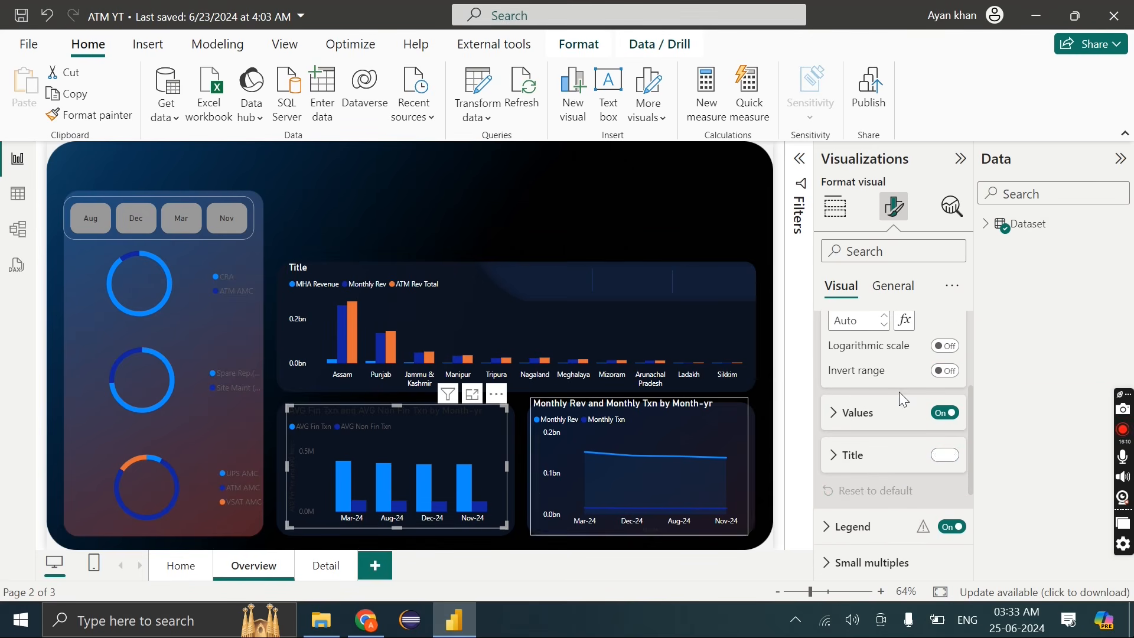
{"action": "left_click", "coordinate": [945, 455]}
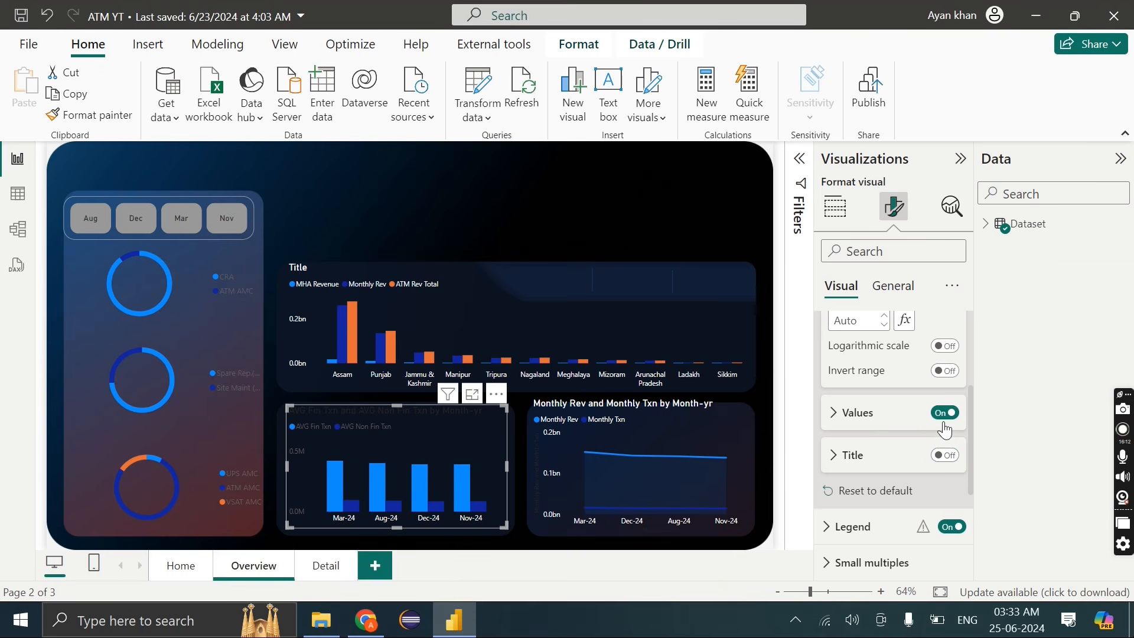
{"action": "scroll", "coordinate": [945, 422], "scroll_direction": "up", "scroll_amount": 3}
{"action": "left_click", "coordinate": [880, 363]}
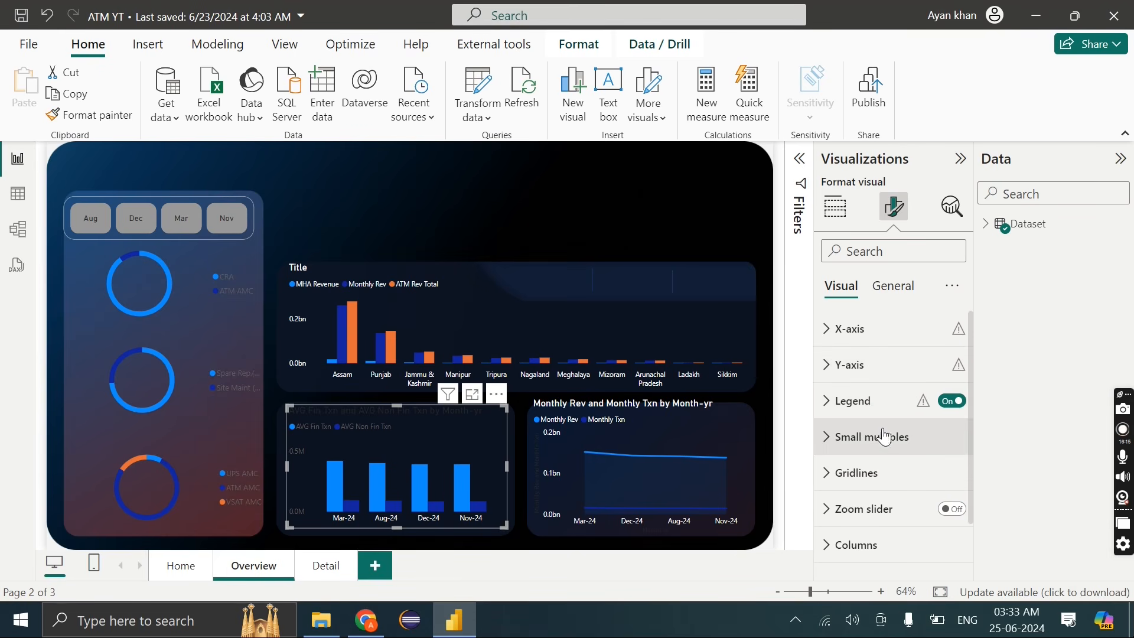
Set the title text color of the AVG Fin Txn and AVG Non Fin Txn chart to white and deselect the visuals
{"action": "left_click", "coordinate": [894, 290]}
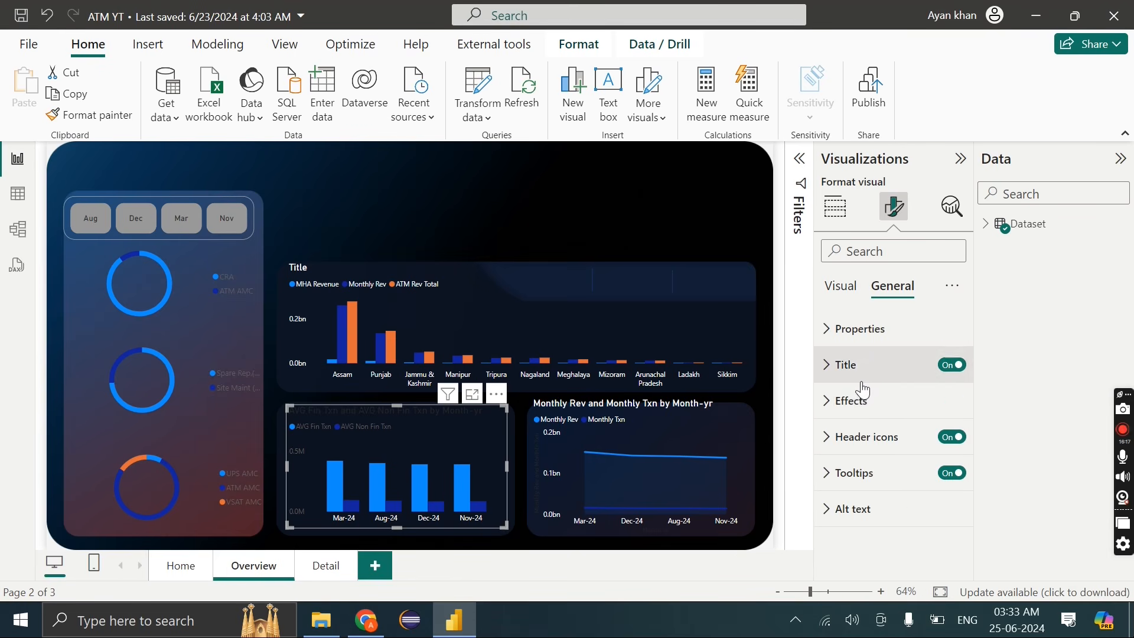
{"action": "left_click", "coordinate": [863, 389]}
{"action": "scroll", "coordinate": [864, 466], "scroll_direction": "down", "scroll_amount": 3}
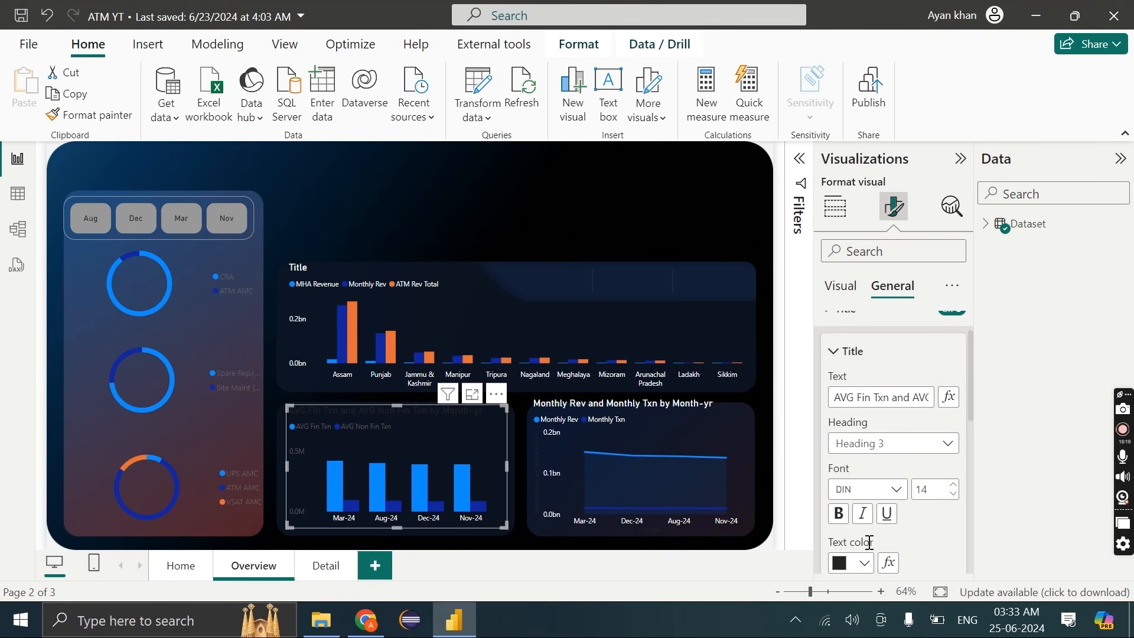
{"action": "left_click", "coordinate": [857, 507]}
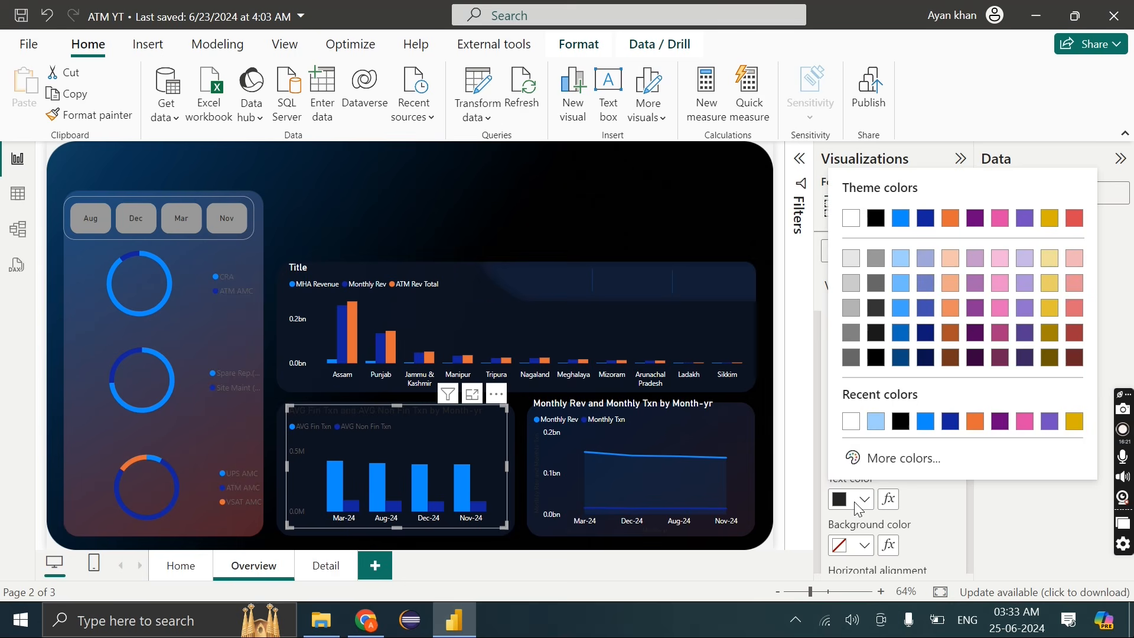
{"action": "left_click", "coordinate": [851, 421]}
{"action": "left_click", "coordinate": [640, 427]}
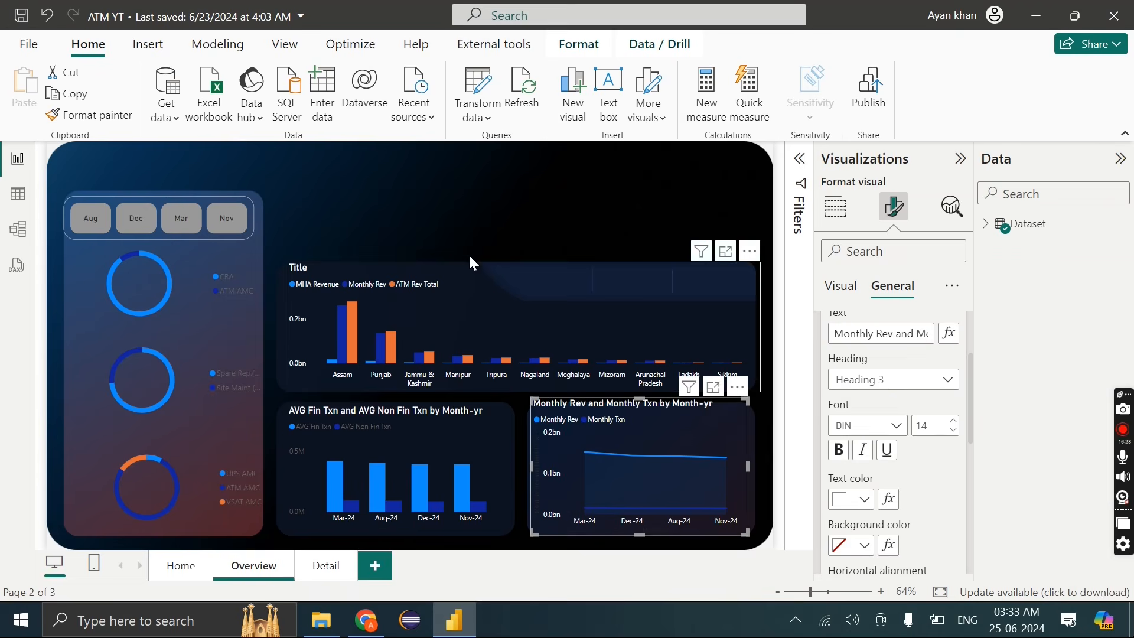
{"action": "left_click", "coordinate": [458, 247]}
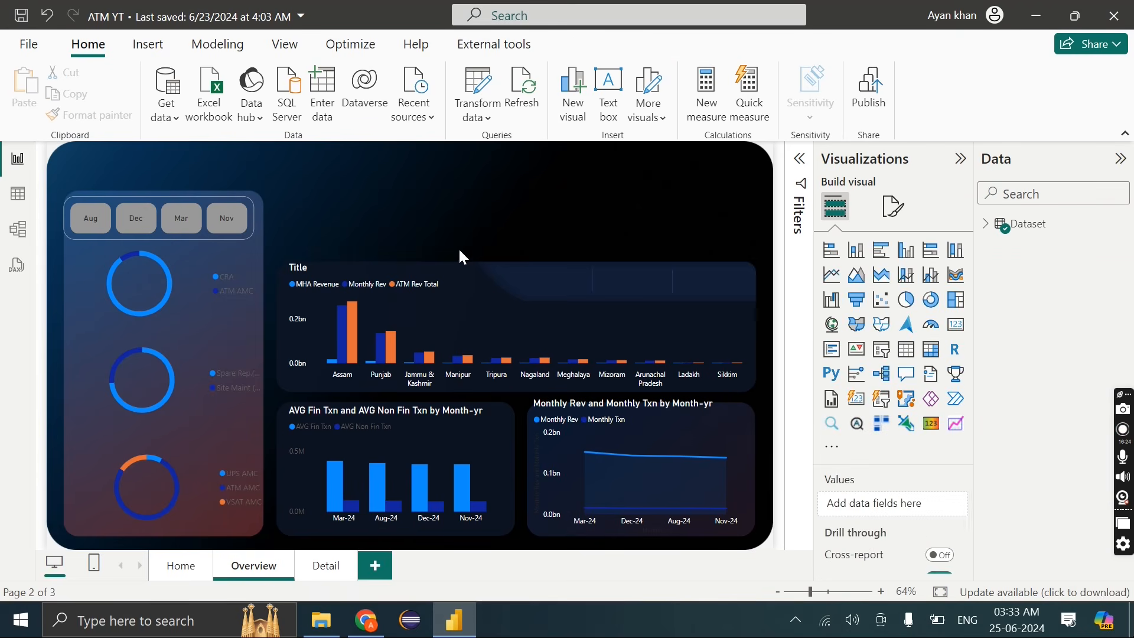
Fill the month slicer's buttons with a custom dark blue, about #23537B, in their default state
{"action": "left_click", "coordinate": [229, 223]}
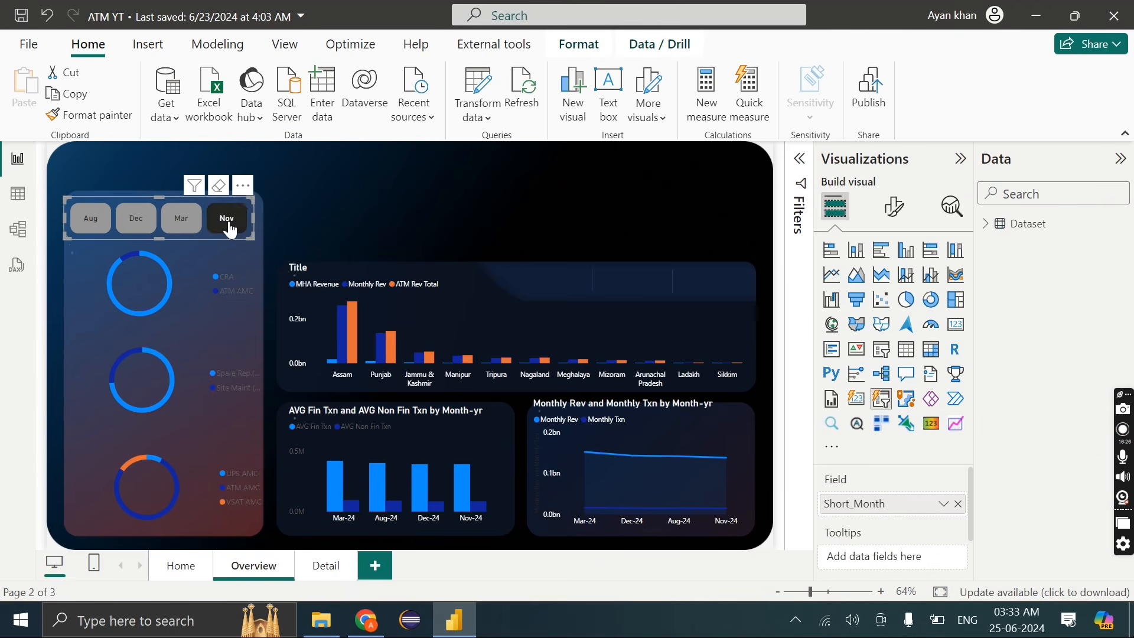
{"action": "left_click", "coordinate": [895, 206]}
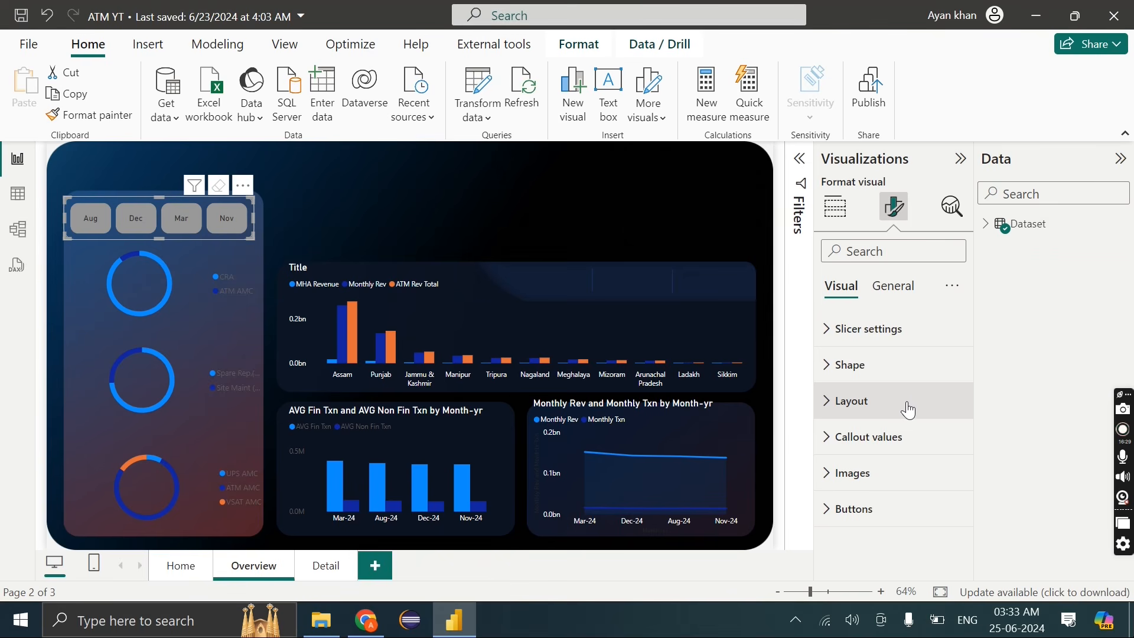
{"action": "left_click", "coordinate": [896, 436]}
{"action": "scroll", "coordinate": [898, 440], "scroll_direction": "down", "scroll_amount": 3}
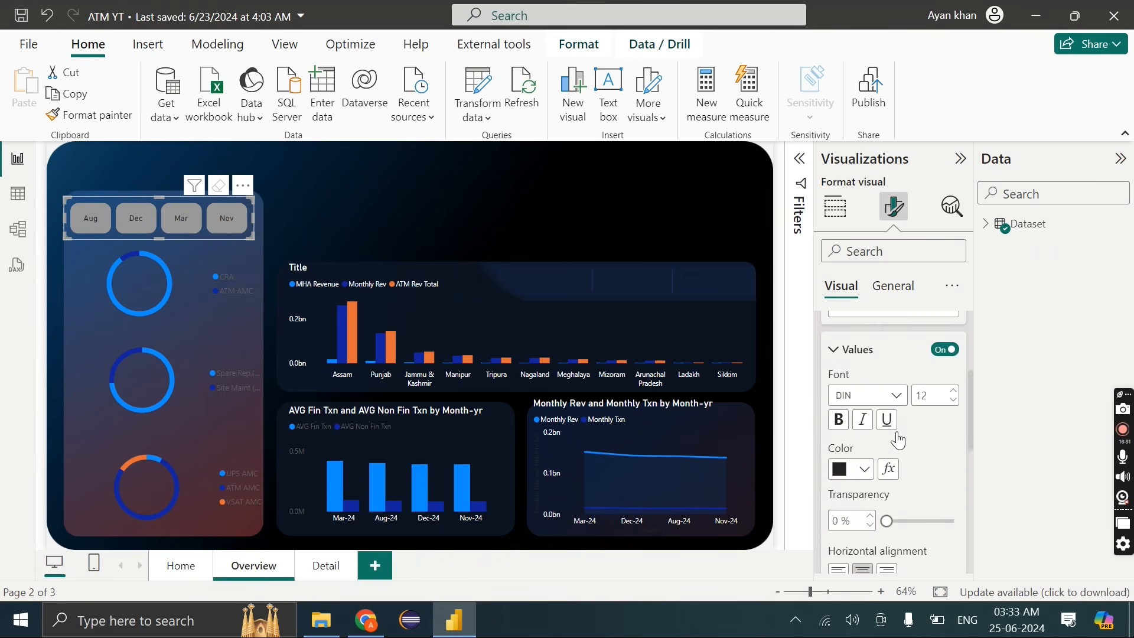
{"action": "scroll", "coordinate": [898, 440], "scroll_direction": "down", "scroll_amount": 3}
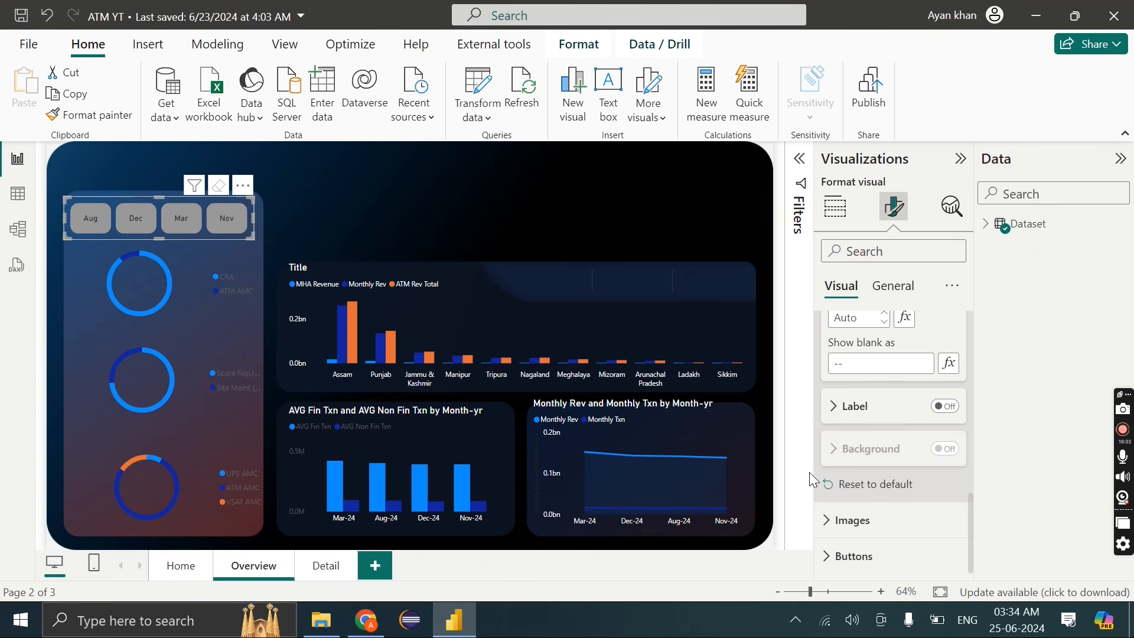
{"action": "left_click", "coordinate": [857, 557]}
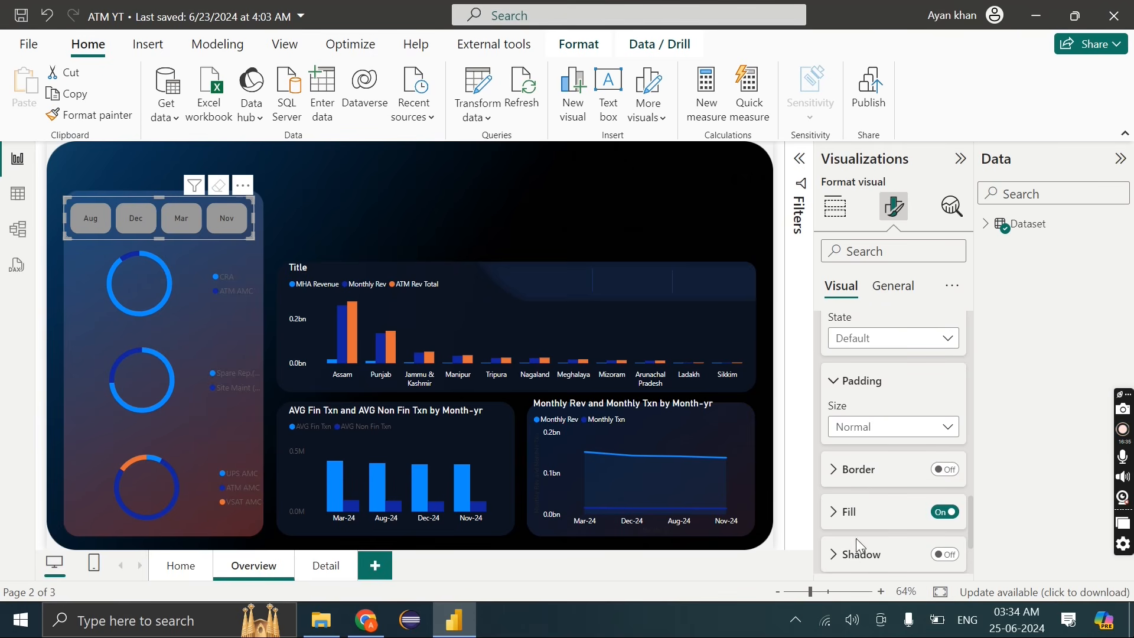
{"action": "left_click", "coordinate": [856, 511]}
{"action": "scroll", "coordinate": [850, 502], "scroll_direction": "down", "scroll_amount": 1}
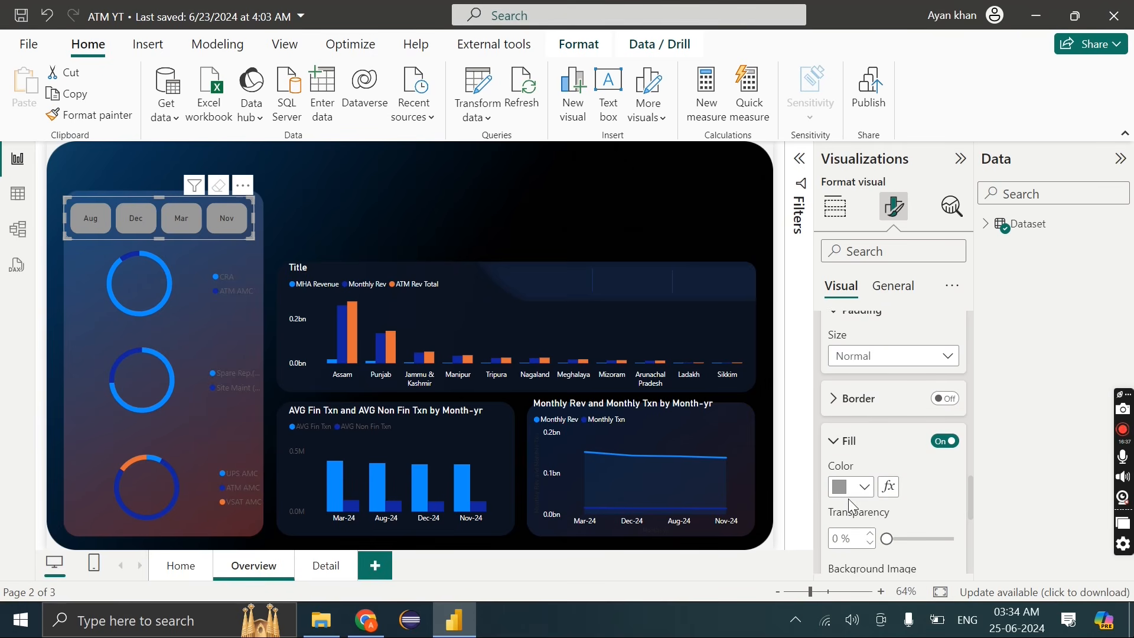
{"action": "left_click", "coordinate": [846, 494]}
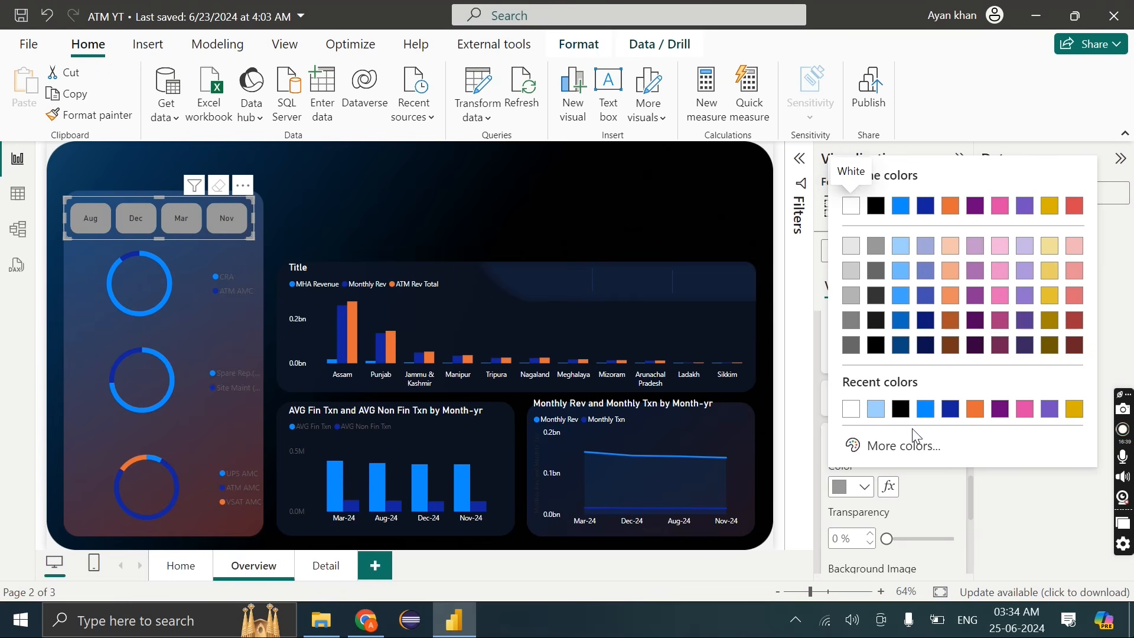
{"action": "left_click", "coordinate": [902, 446]}
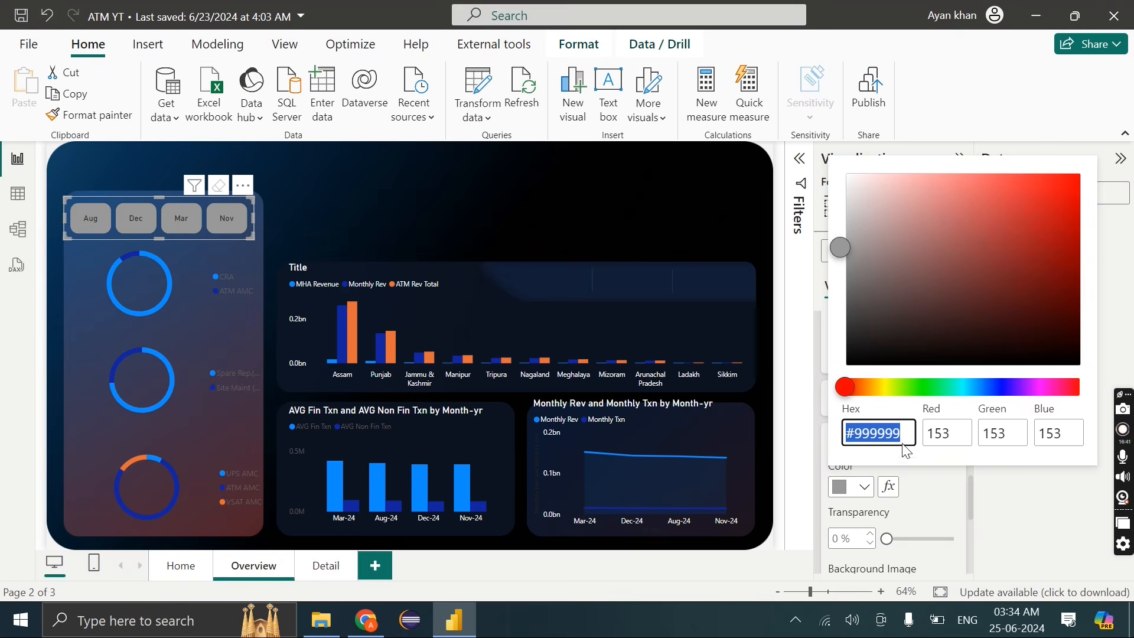
{"action": "left_click", "coordinate": [987, 388]}
{"action": "left_click", "coordinate": [982, 284]}
{"action": "left_click_drag", "start_coordinate": [982, 283], "coordinate": [928, 329]}
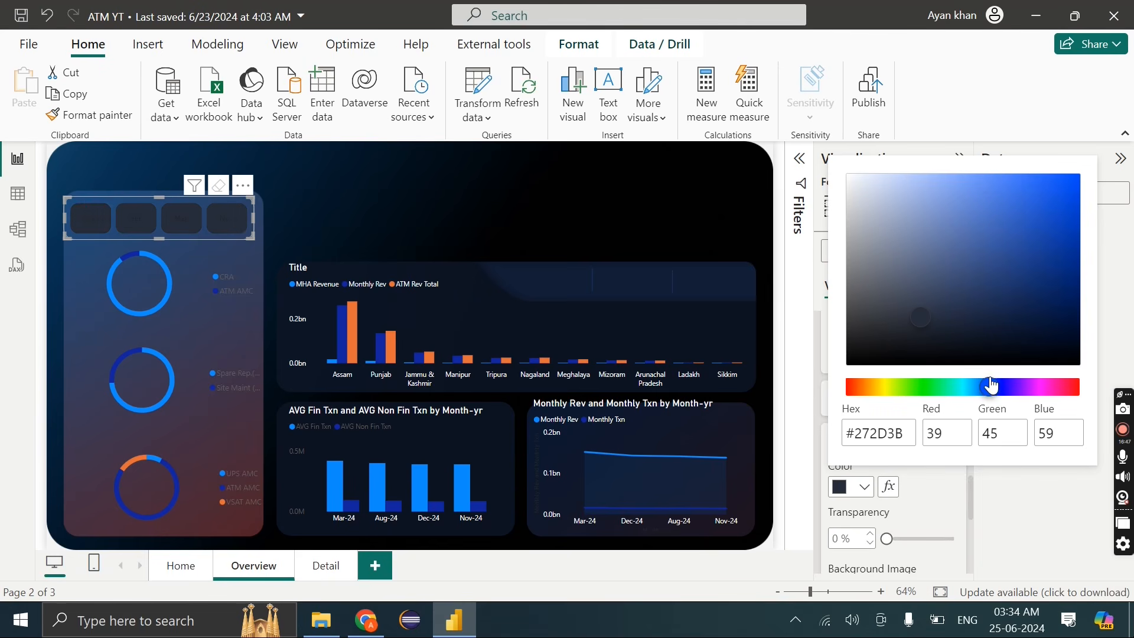
{"action": "mouse_move", "coordinate": [993, 388]}
{"action": "left_mouse_down"}
{"action": "mouse_move", "coordinate": [970, 387]}
{"action": "mouse_move", "coordinate": [979, 388]}
{"action": "left_mouse_up"}
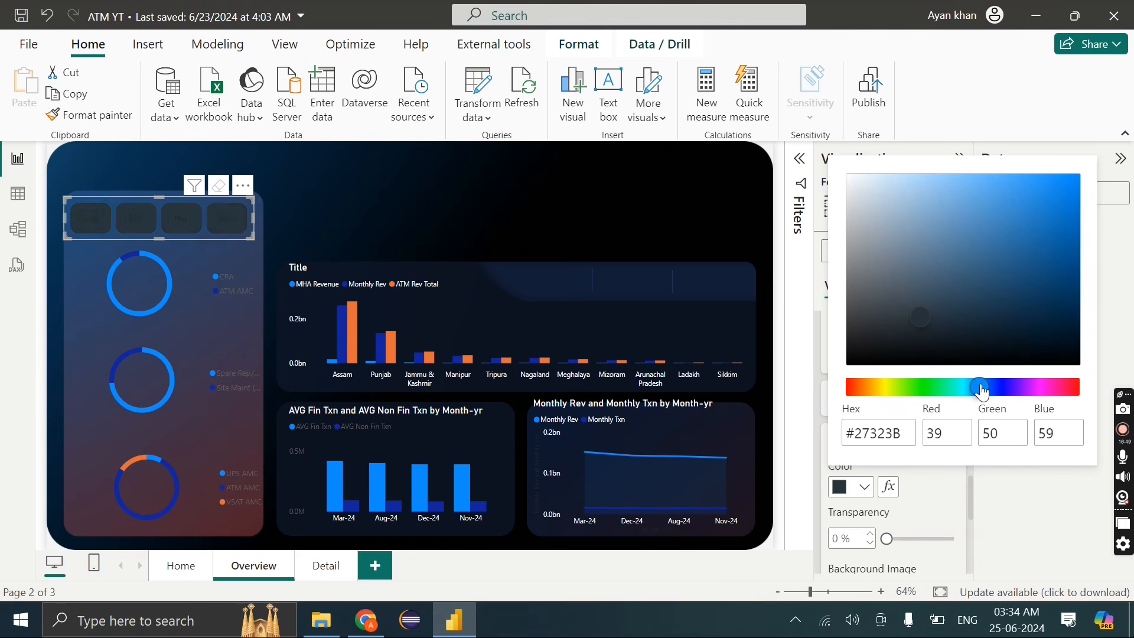
{"action": "left_click", "coordinate": [995, 264]}
{"action": "left_click_drag", "start_coordinate": [998, 271], "coordinate": [1016, 282]}
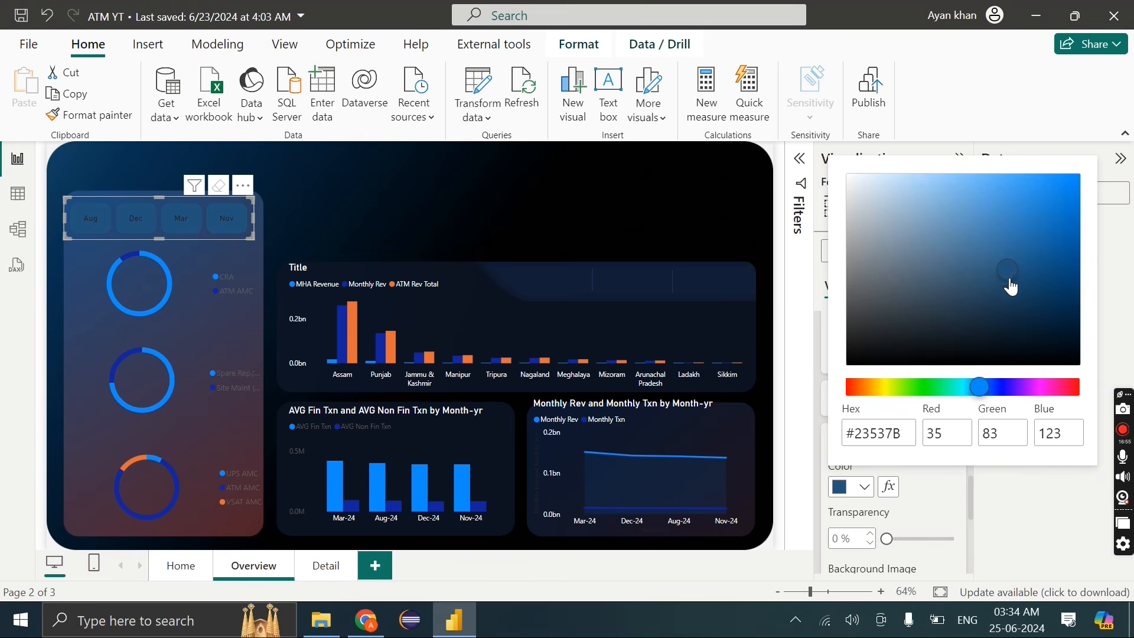
{"action": "left_click", "coordinate": [849, 491]}
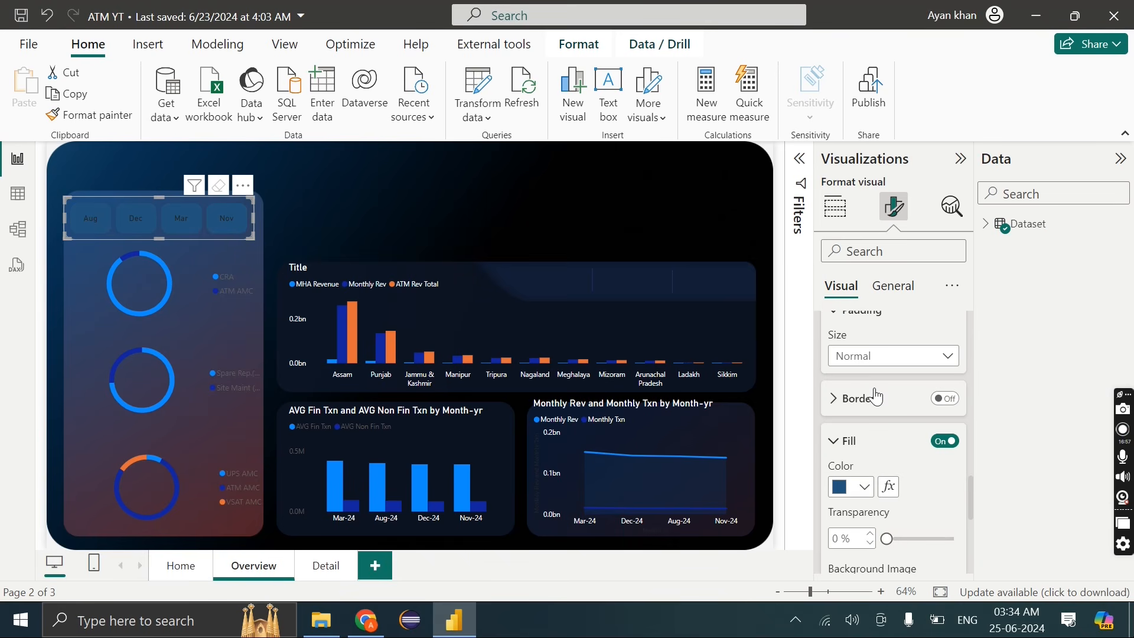
Set the month slicer's callout value text color to white #FFFFFF, nudge the slicer slightly right and deselect it
{"action": "scroll", "coordinate": [877, 397], "scroll_direction": "up", "scroll_amount": 2}
{"action": "scroll", "coordinate": [876, 397], "scroll_direction": "down", "scroll_amount": 6}
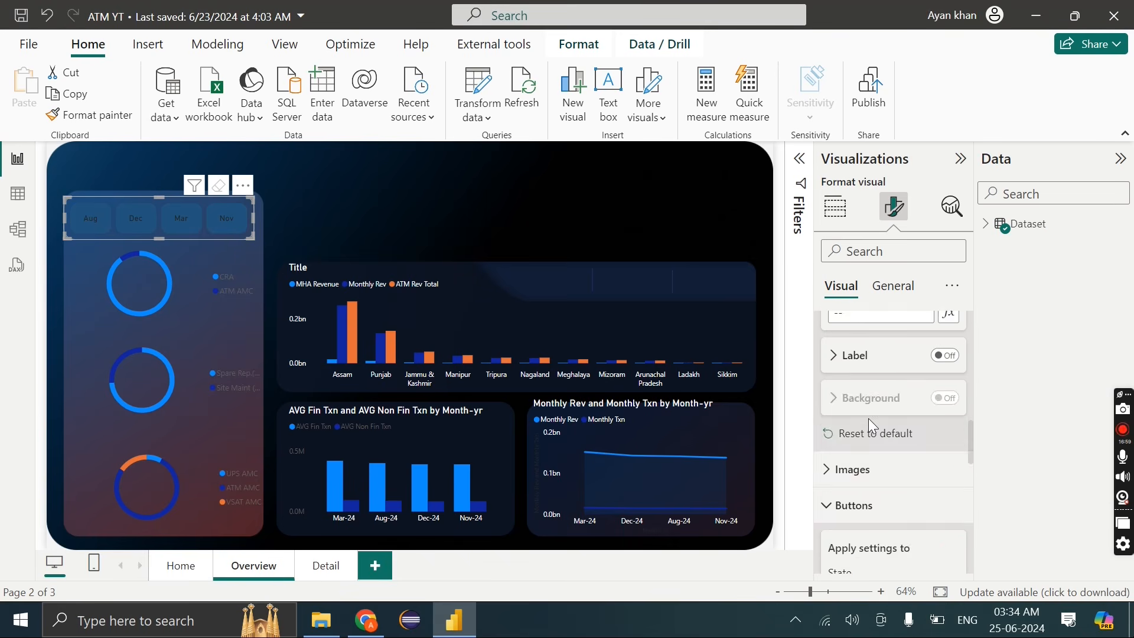
{"action": "scroll", "coordinate": [866, 467], "scroll_direction": "up", "scroll_amount": 5}
{"action": "scroll", "coordinate": [887, 515], "scroll_direction": "down", "scroll_amount": 3}
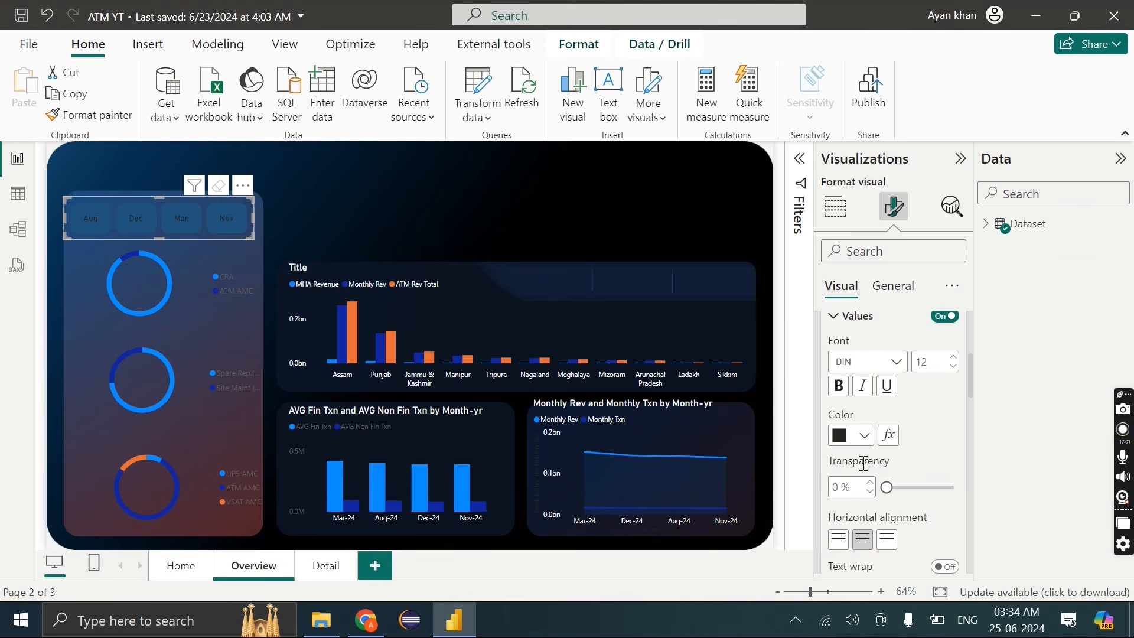
{"action": "left_click", "coordinate": [864, 435]}
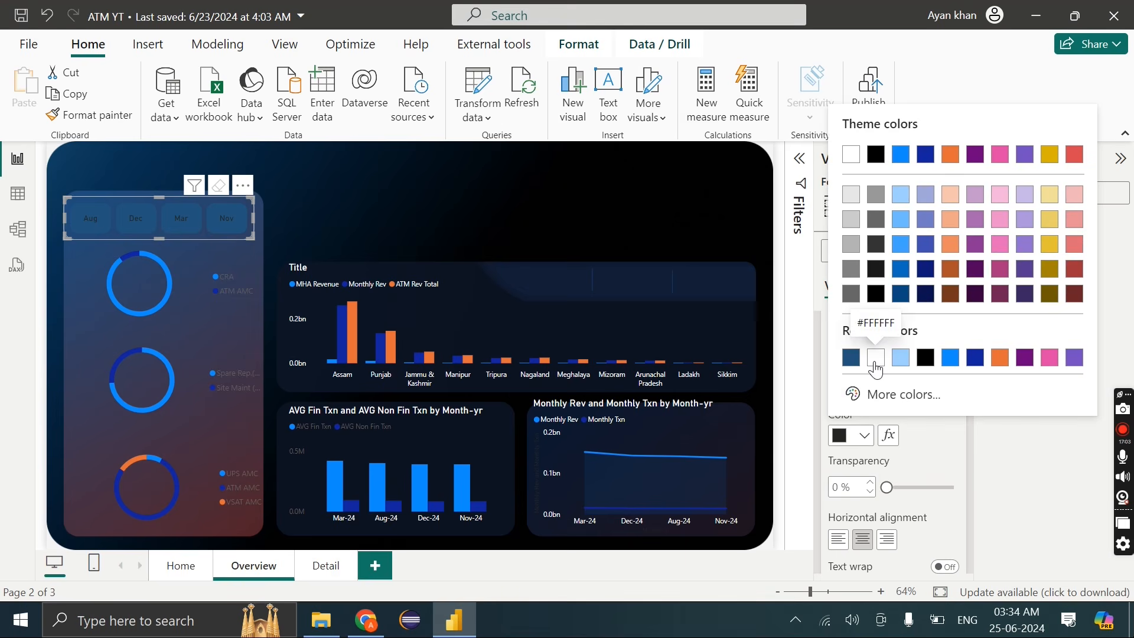
{"action": "left_click", "coordinate": [875, 366]}
{"action": "left_click_drag", "start_coordinate": [208, 227], "coordinate": [213, 229]}
{"action": "left_click", "coordinate": [338, 188]}
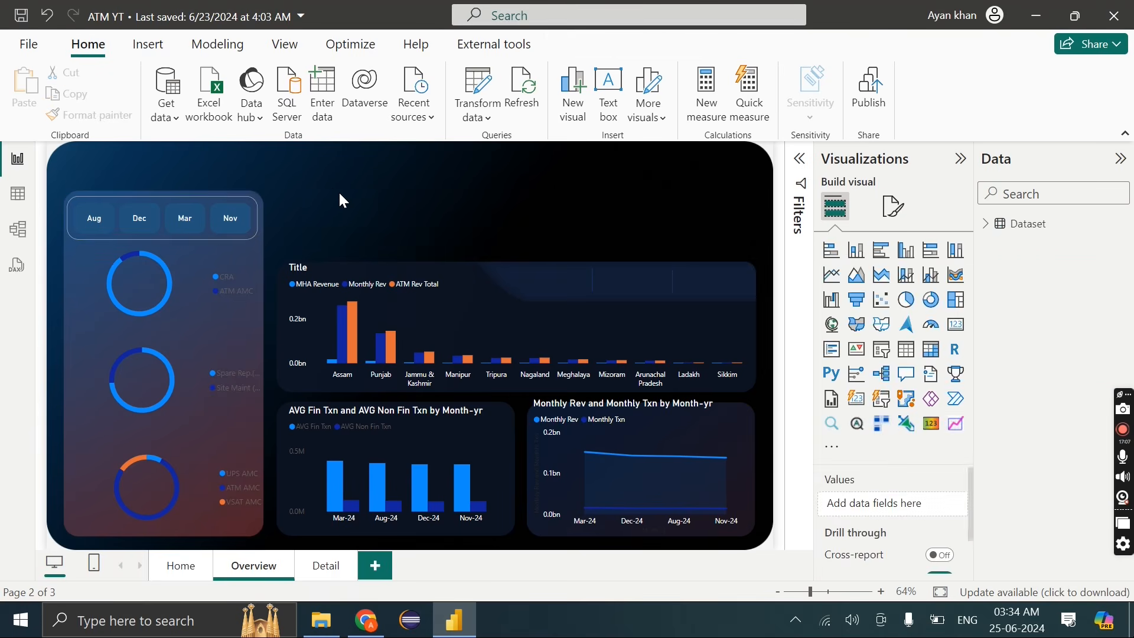
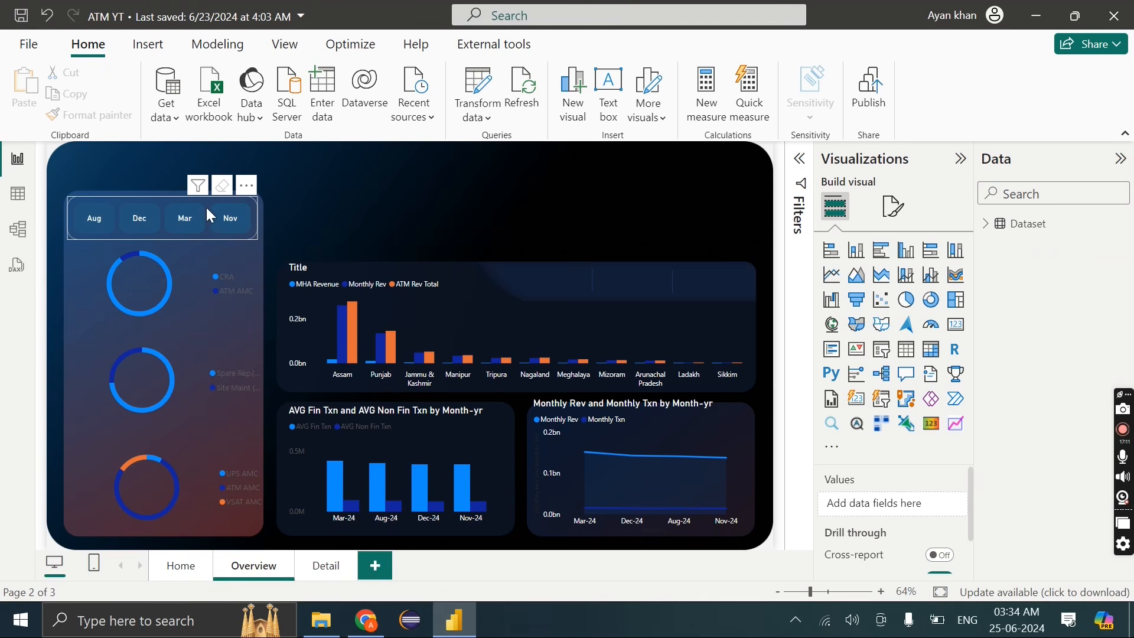
Fill the month slicer's buttons with a lighter theme blue in their Selected state and select Nov to check it
{"action": "left_click", "coordinate": [245, 230]}
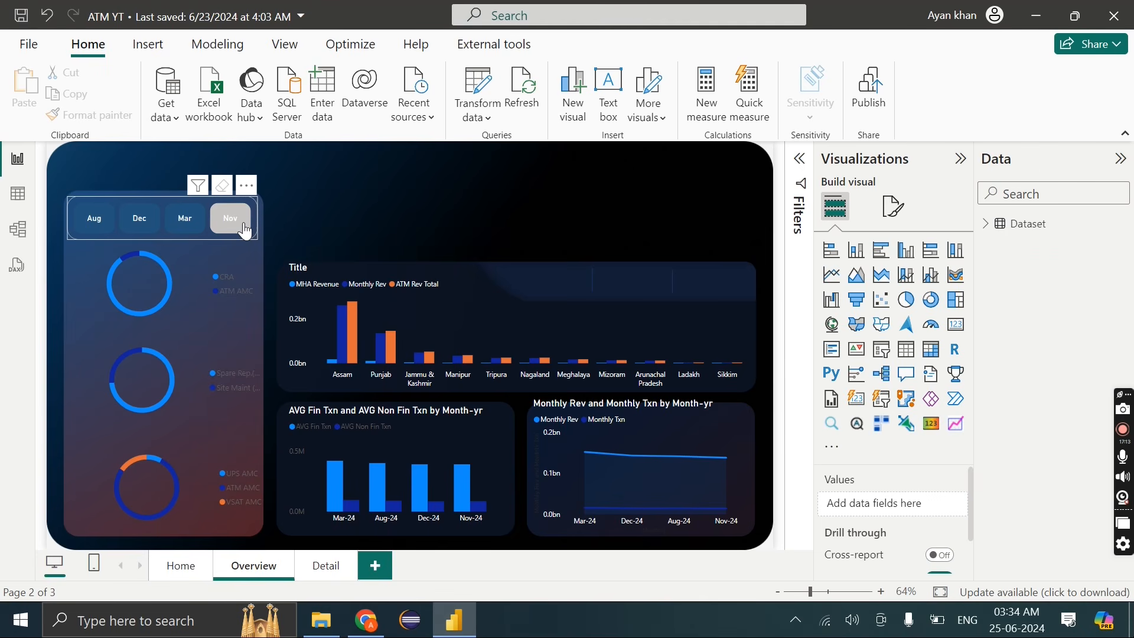
{"action": "left_click", "coordinate": [185, 219]}
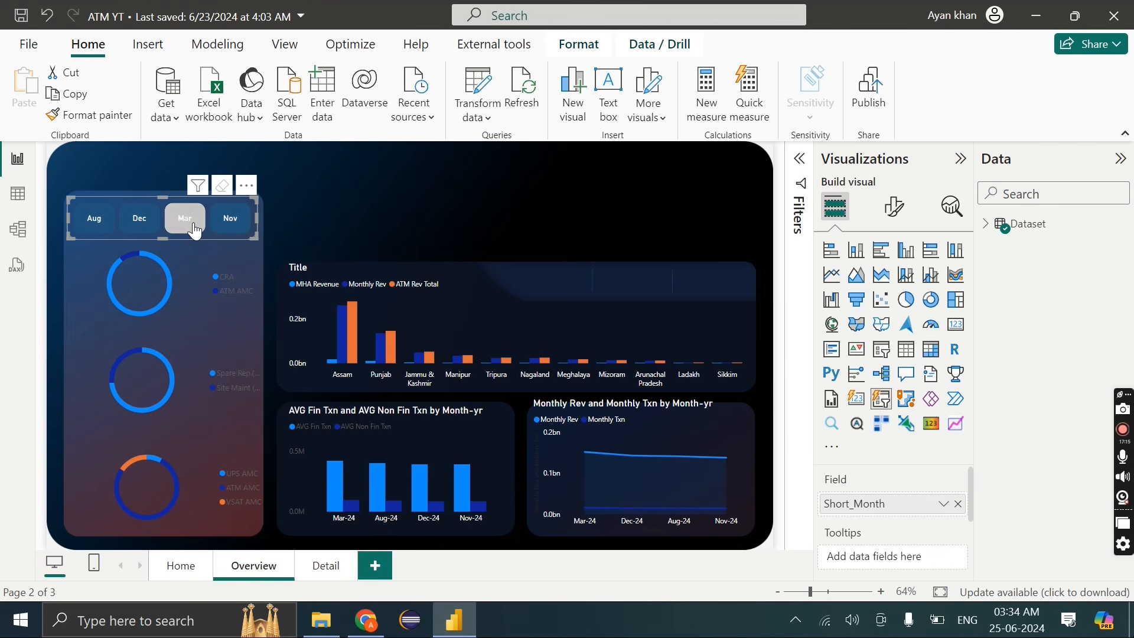
{"action": "left_click", "coordinate": [894, 206]}
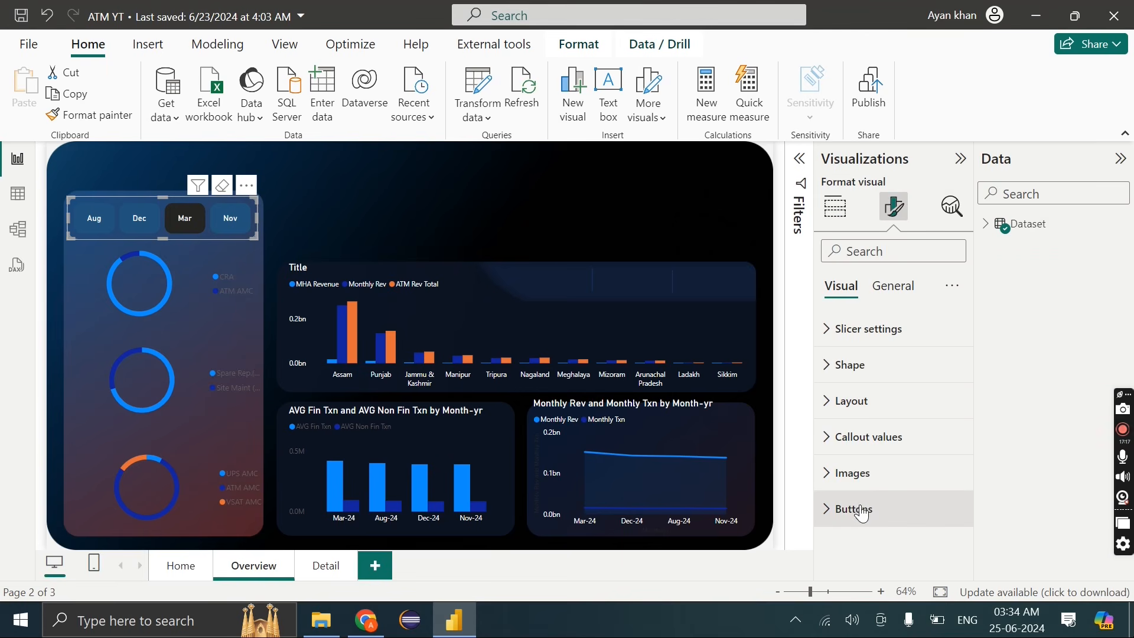
{"action": "scroll", "coordinate": [859, 505], "scroll_direction": "down", "scroll_amount": 1}
{"action": "left_click", "coordinate": [857, 352]}
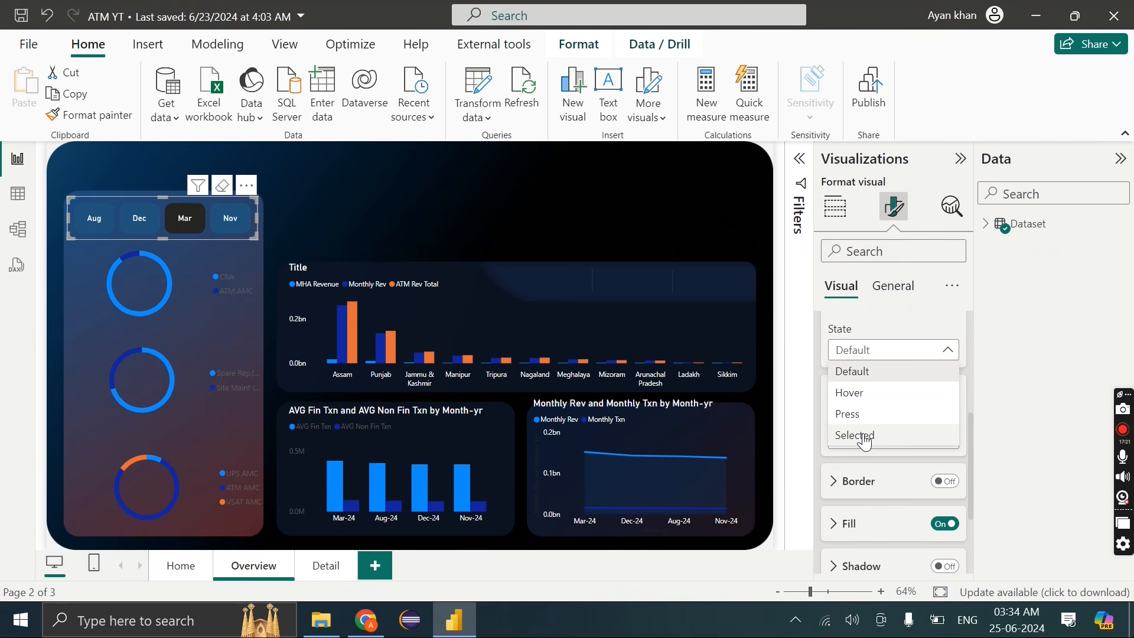
{"action": "left_click", "coordinate": [863, 435]}
{"action": "scroll", "coordinate": [865, 481], "scroll_direction": "down", "scroll_amount": 1}
{"action": "left_click", "coordinate": [859, 466]}
{"action": "scroll", "coordinate": [860, 465], "scroll_direction": "down", "scroll_amount": 1}
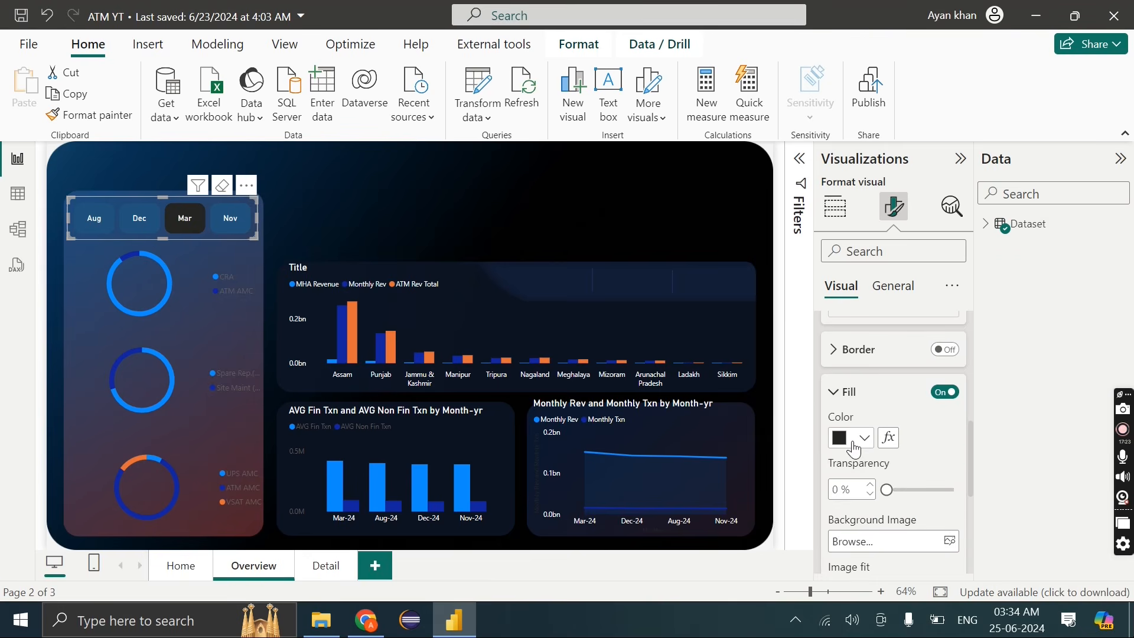
{"action": "left_click", "coordinate": [864, 438]}
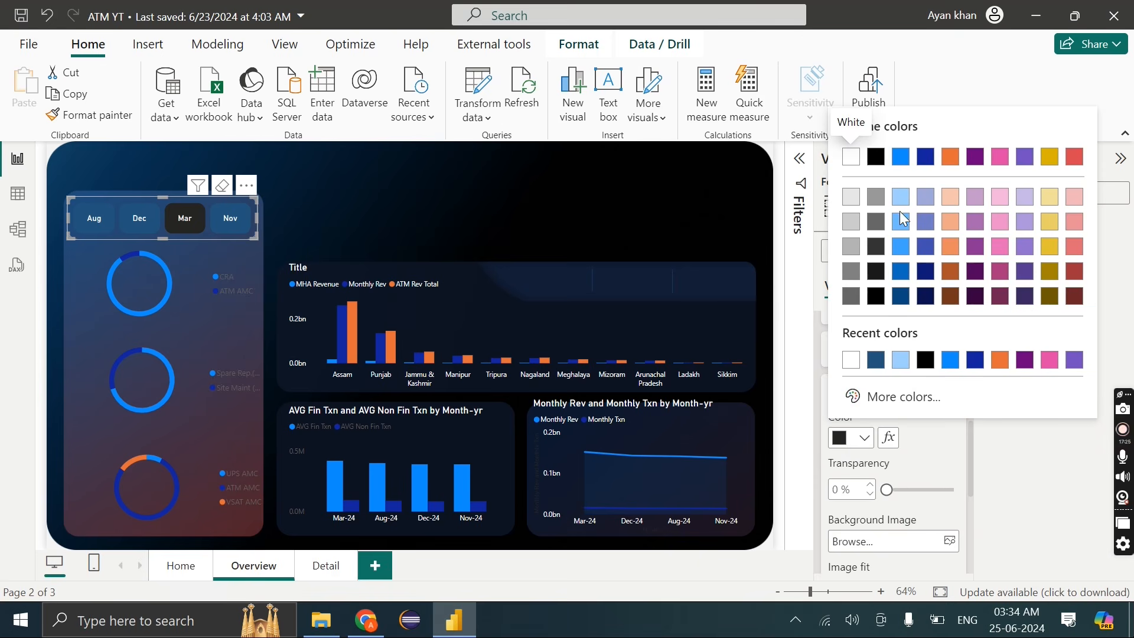
{"action": "left_click", "coordinate": [901, 246]}
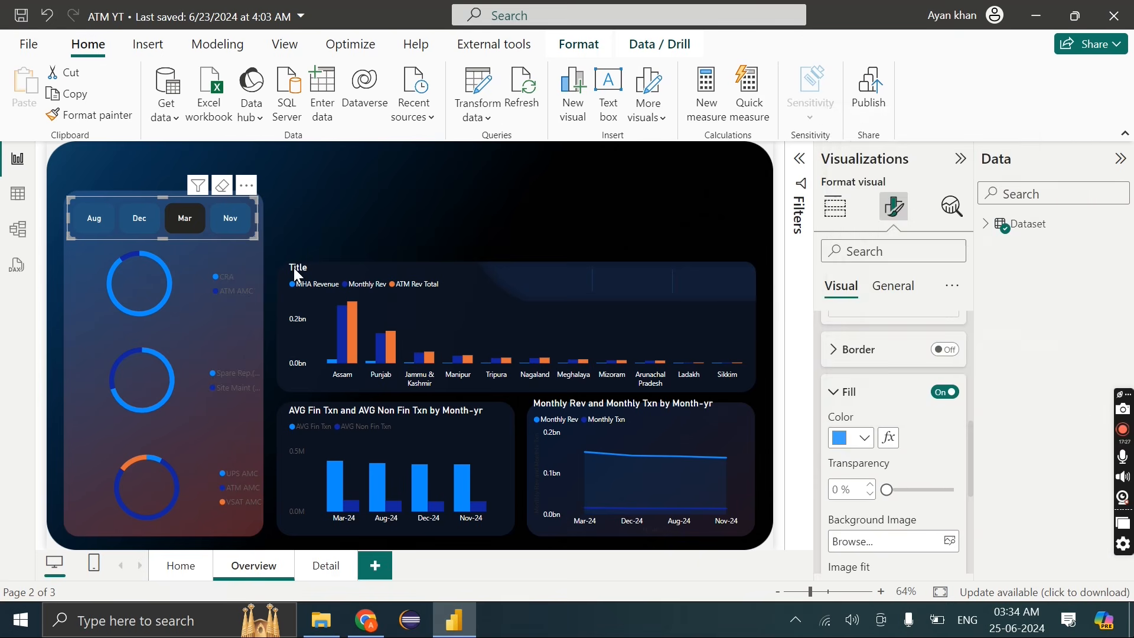
{"action": "left_click", "coordinate": [232, 228]}
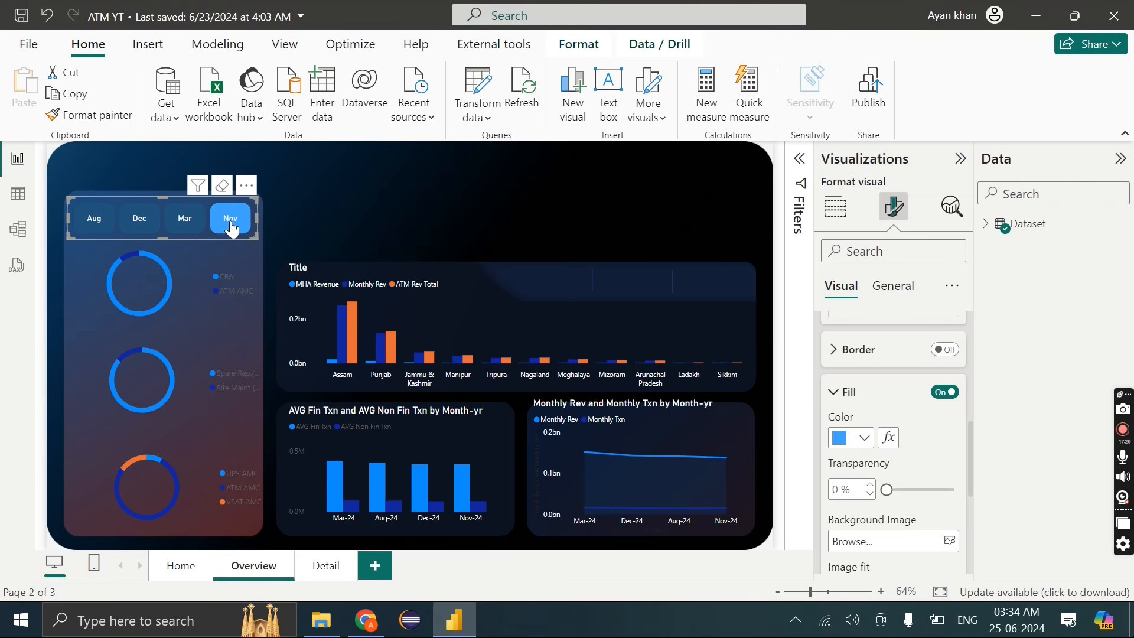
Fill the month slicer's buttons with the recent light blue in their Hover state
{"action": "scroll", "coordinate": [848, 369], "scroll_direction": "up", "scroll_amount": 2}
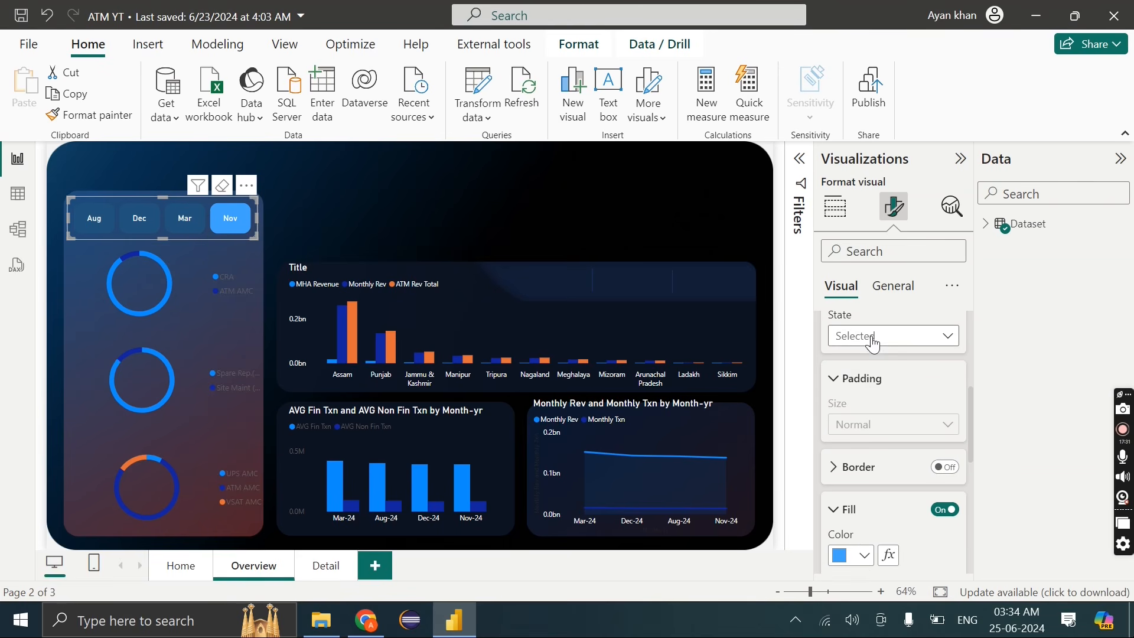
{"action": "left_click", "coordinate": [873, 342]}
{"action": "left_click", "coordinate": [854, 373]}
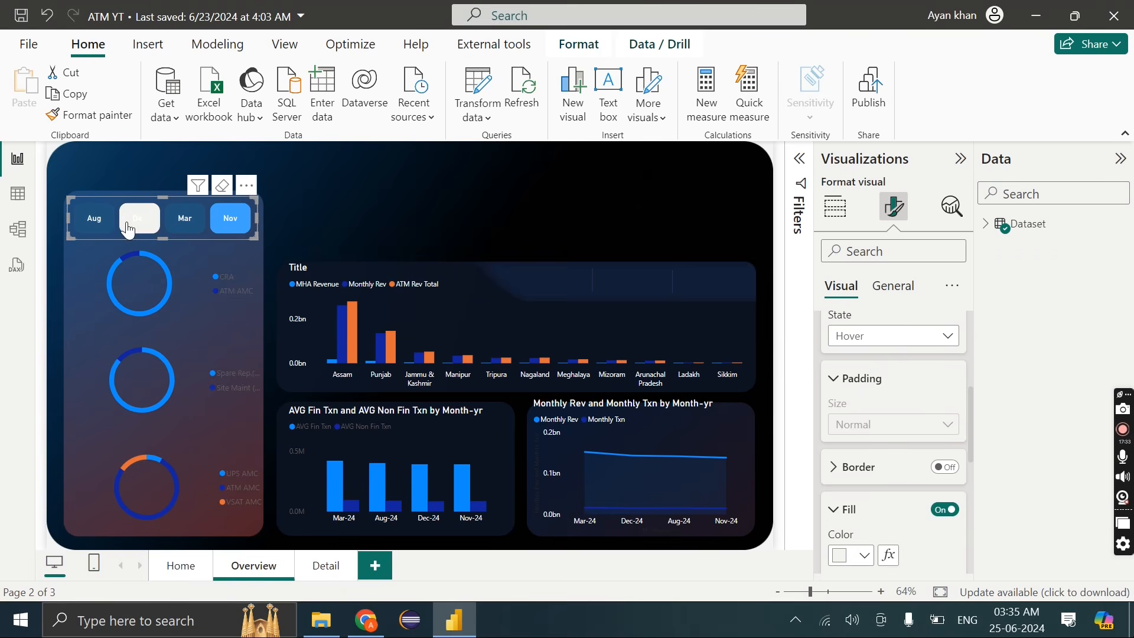
{"action": "left_click", "coordinate": [844, 557]}
{"action": "left_click", "coordinate": [898, 471]}
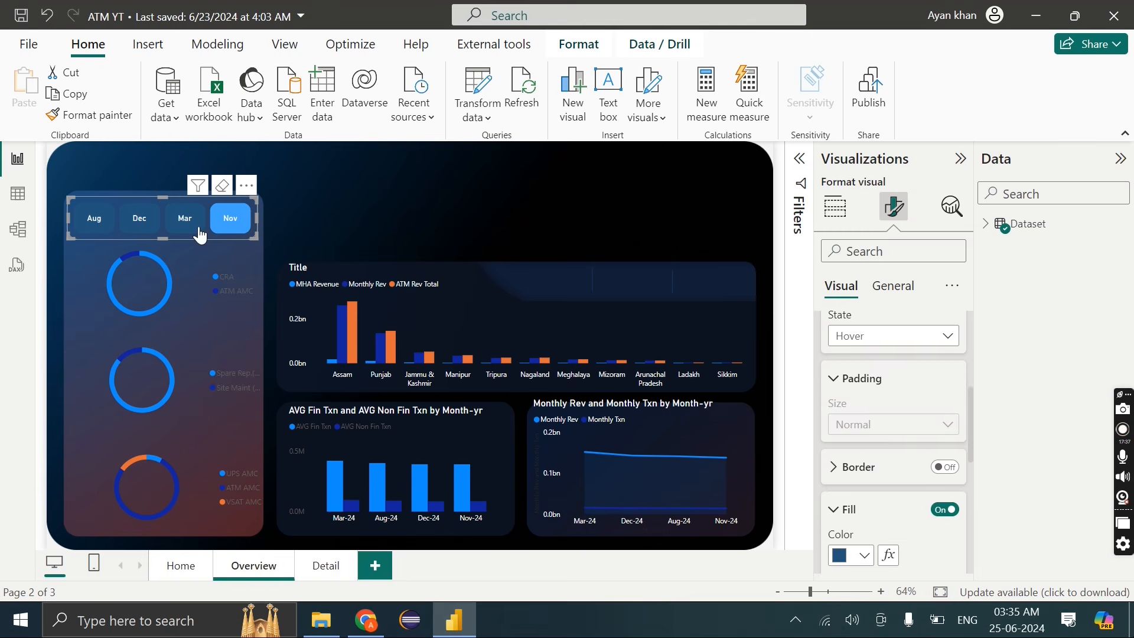
{"action": "left_click", "coordinate": [845, 557]}
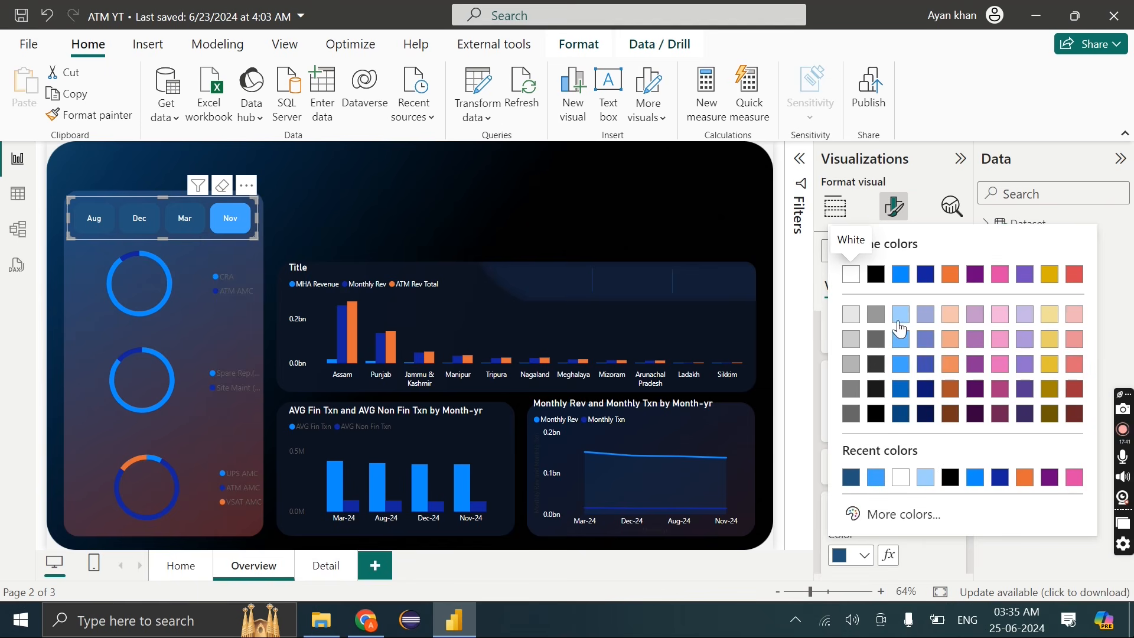
{"action": "left_click", "coordinate": [925, 478]}
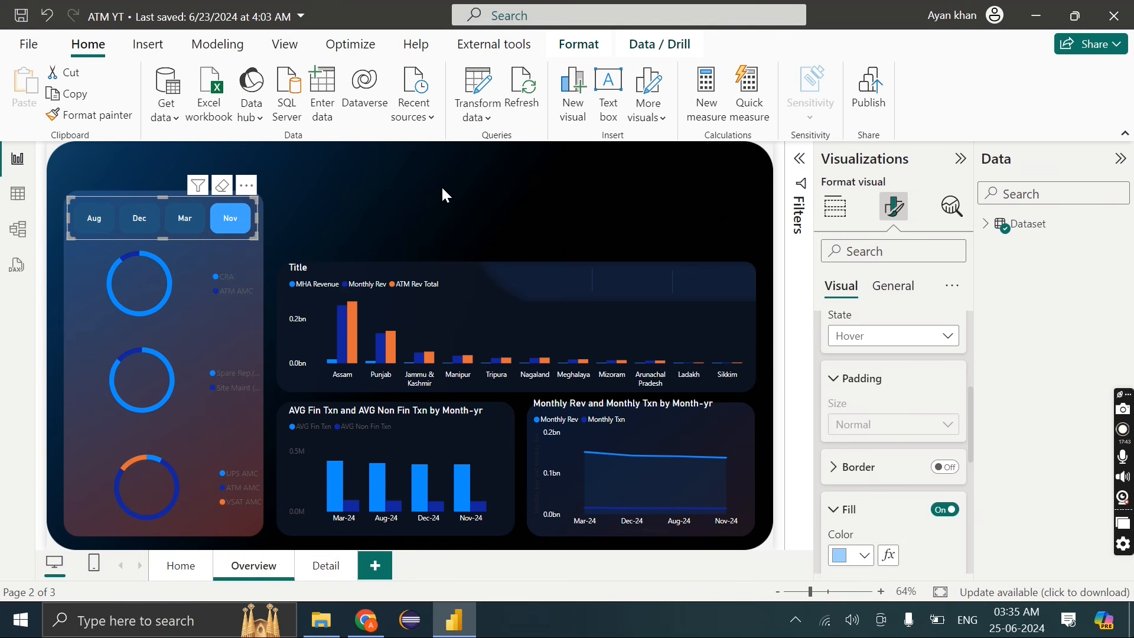
Check the month slicer's hover and selected button colors by choosing Aug and Mar
{"action": "left_click", "coordinate": [103, 229]}
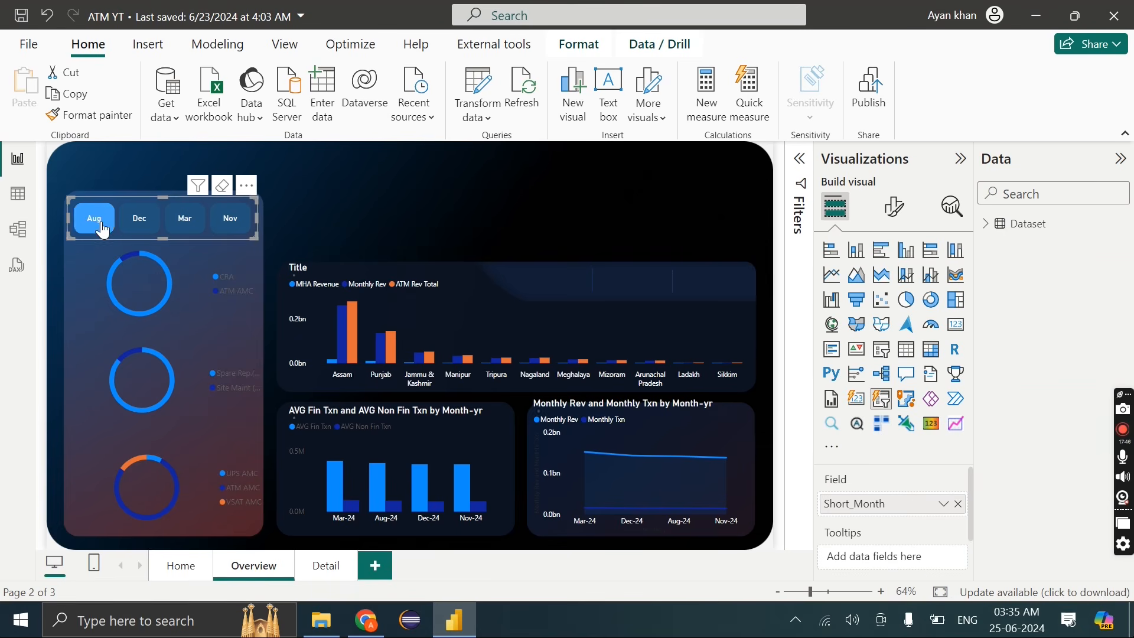
{"action": "left_click", "coordinate": [350, 184]}
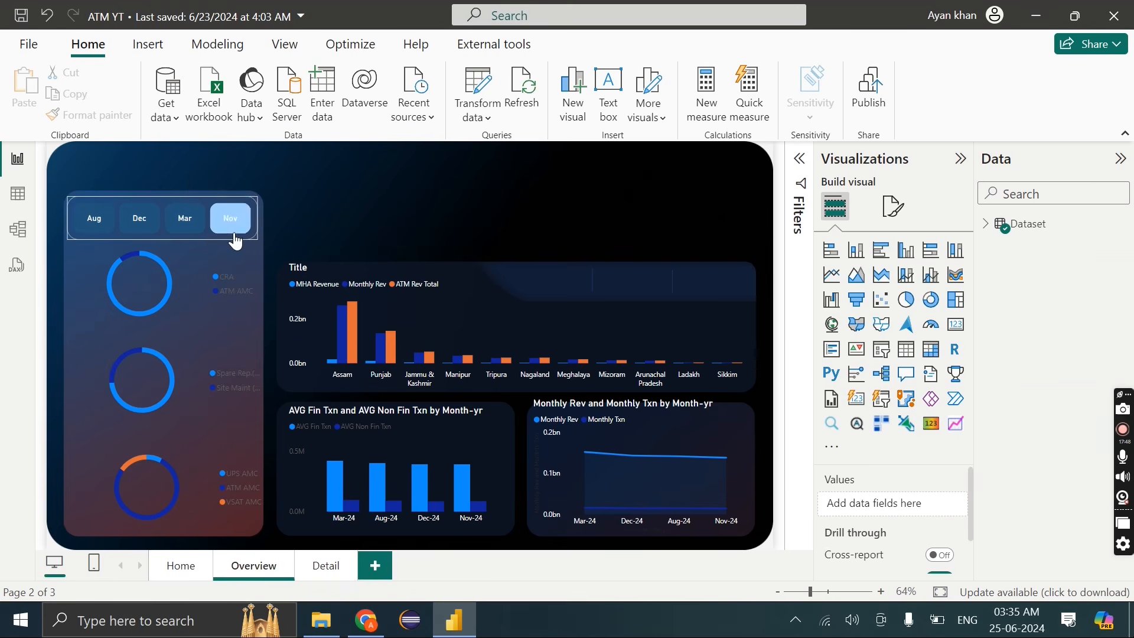
{"action": "left_click", "coordinate": [200, 264]}
{"action": "left_click", "coordinate": [184, 218]}
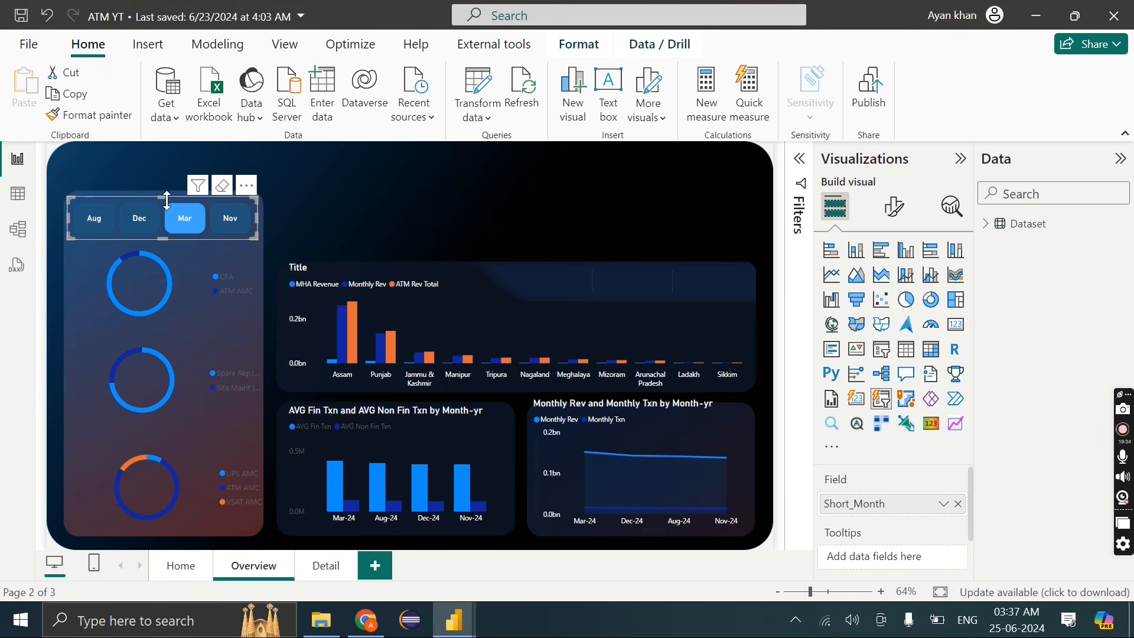
Shorten the month slicer from its upper edge and give its default-state buttons Custom padding with 7 px at the bottom
{"action": "left_click_drag", "start_coordinate": [164, 199], "coordinate": [163, 211]}
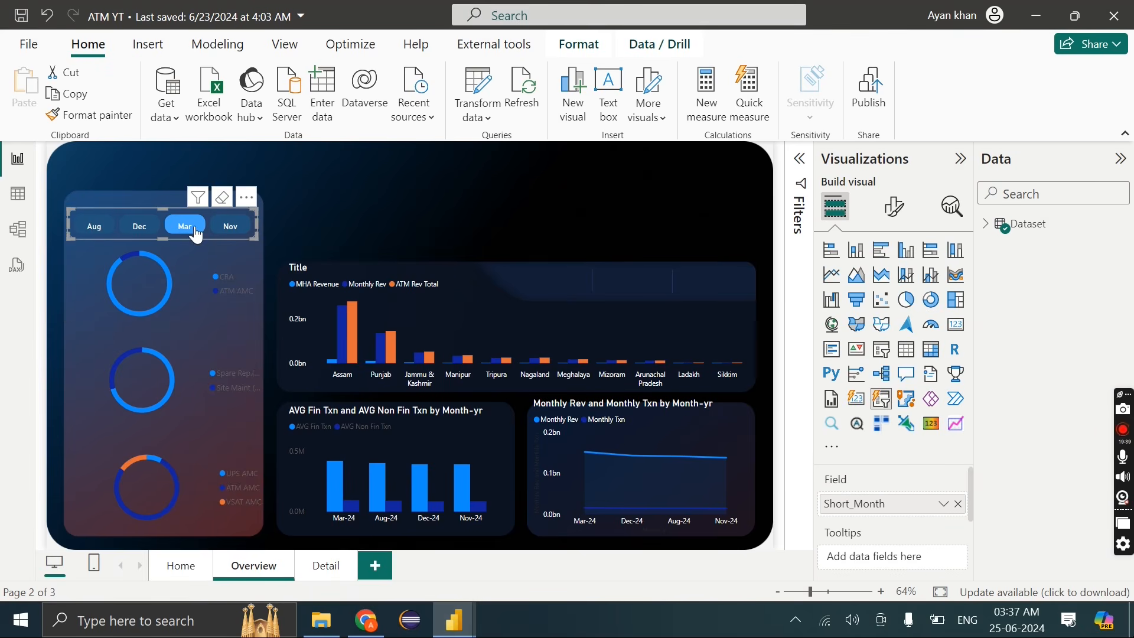
{"action": "left_click", "coordinate": [895, 216]}
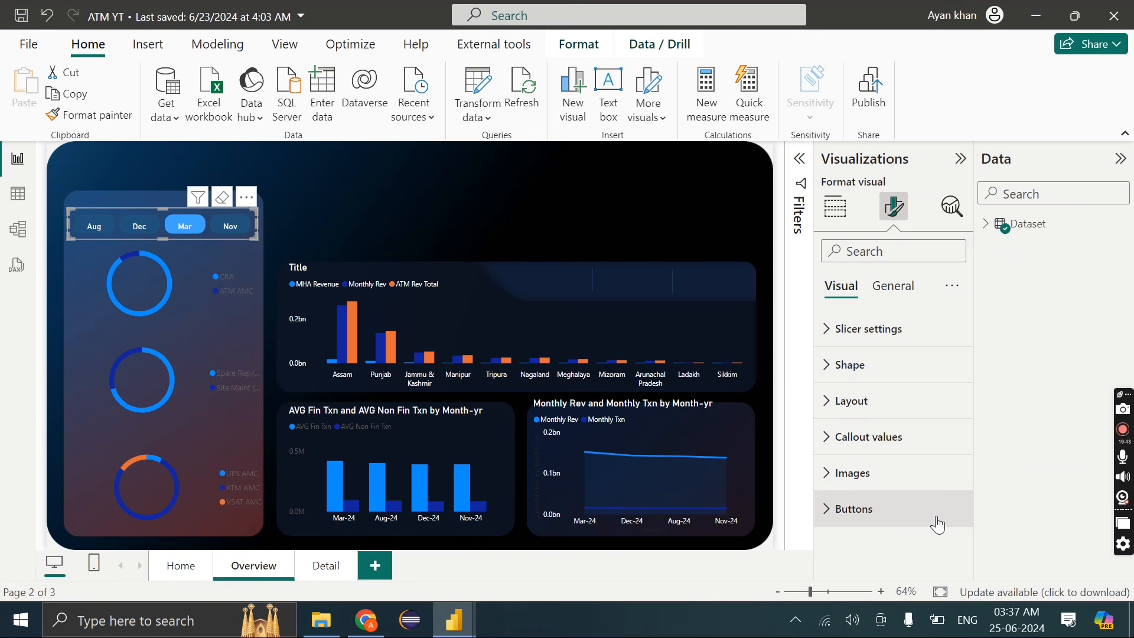
{"action": "left_click", "coordinate": [853, 505]}
{"action": "scroll", "coordinate": [853, 502], "scroll_direction": "down", "scroll_amount": 4}
{"action": "scroll", "coordinate": [852, 498], "scroll_direction": "up", "scroll_amount": 2}
{"action": "left_click", "coordinate": [856, 409]}
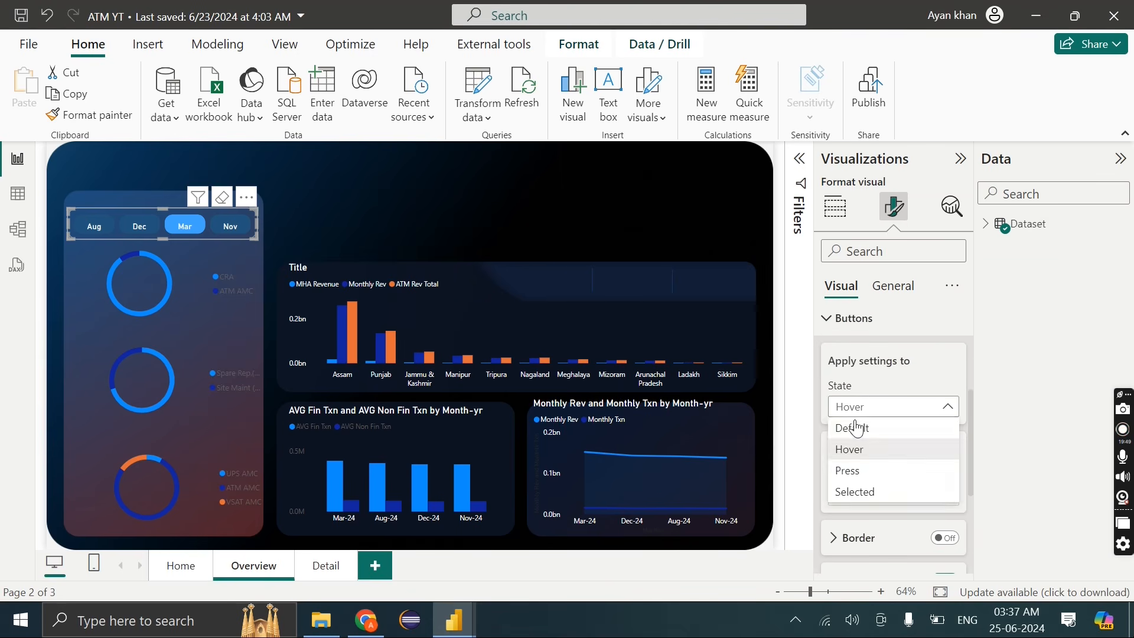
{"action": "left_click", "coordinate": [856, 427]}
{"action": "left_click", "coordinate": [893, 502]}
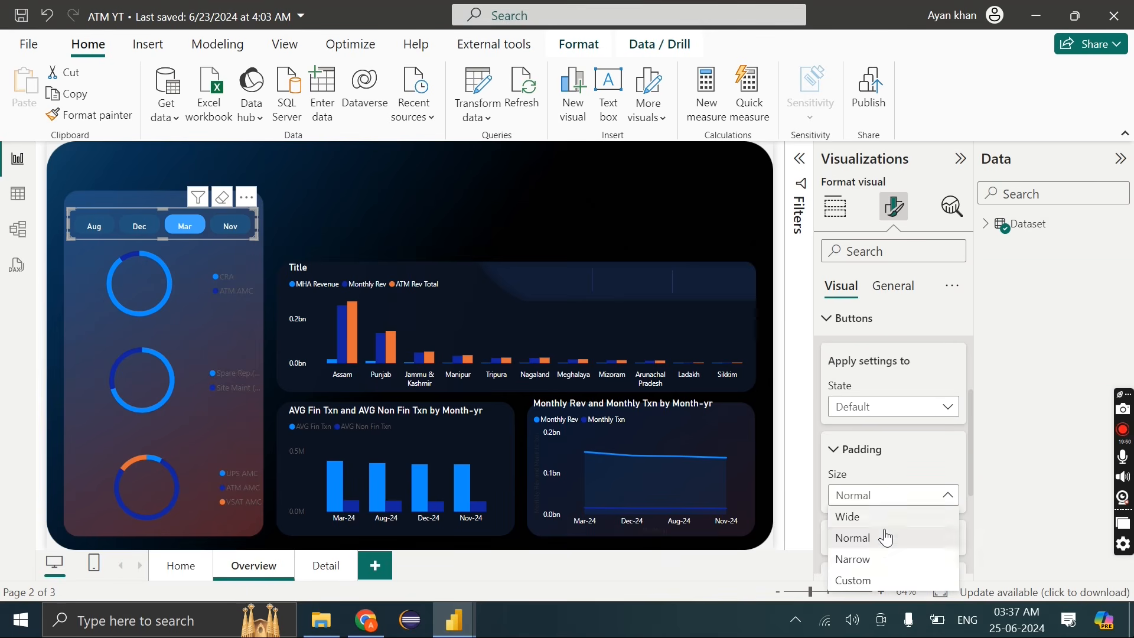
{"action": "left_click", "coordinate": [889, 493]}
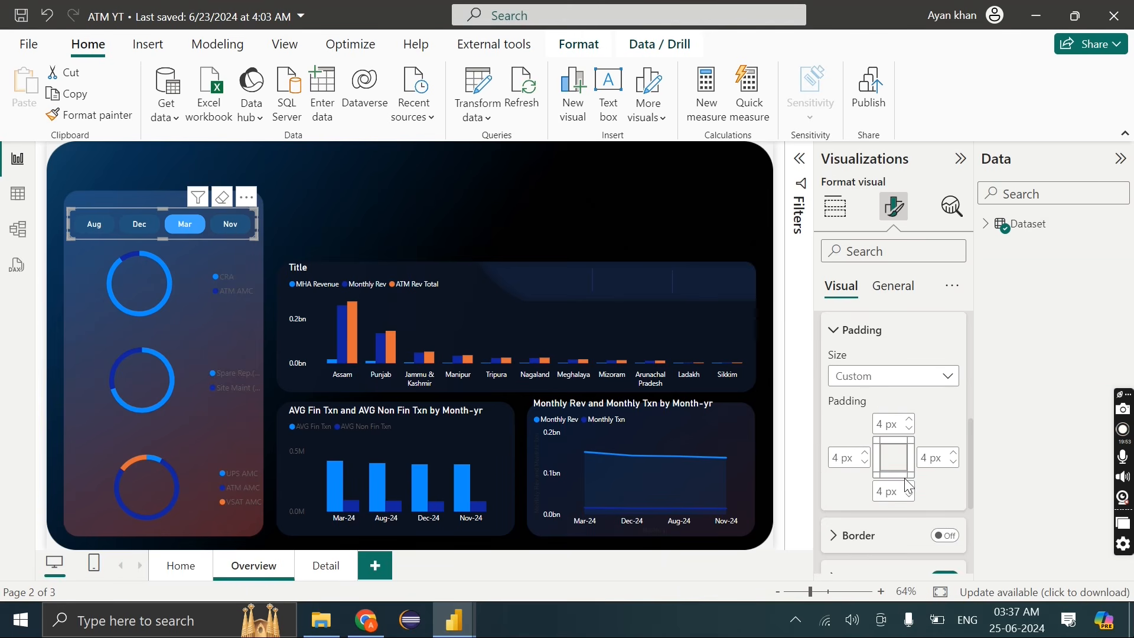
{"action": "left_click", "coordinate": [910, 488]}
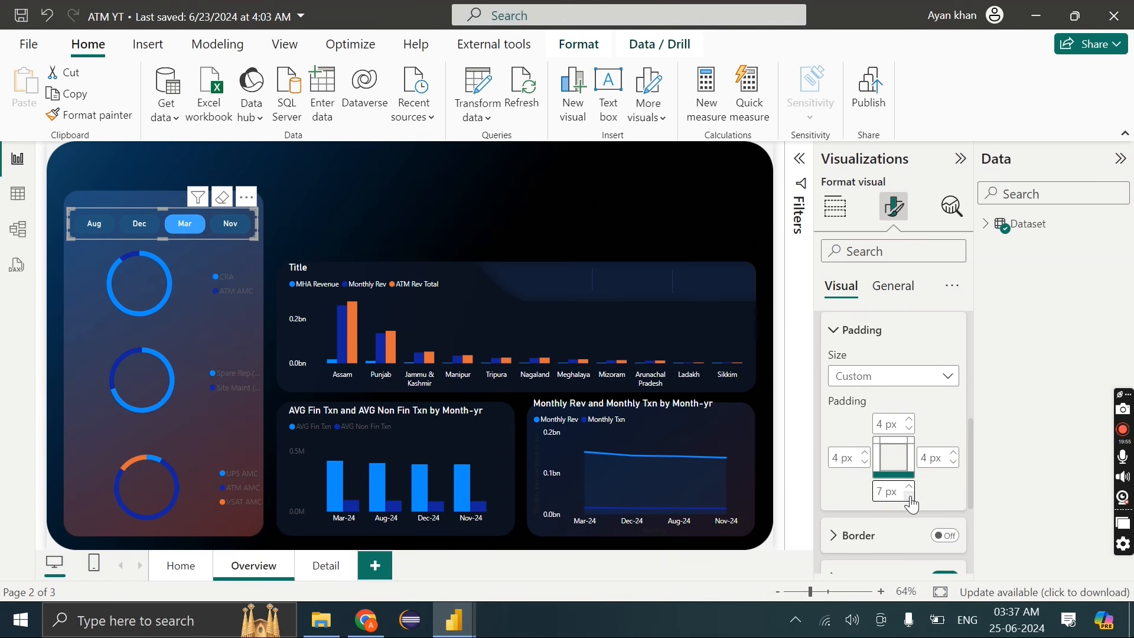
{"action": "left_click", "coordinate": [569, 205]}
Narrow the month slicer slightly from its upper-left corner to fit inside the side card, and deselect the visuals
{"action": "mouse_move", "coordinate": [454, 621]}
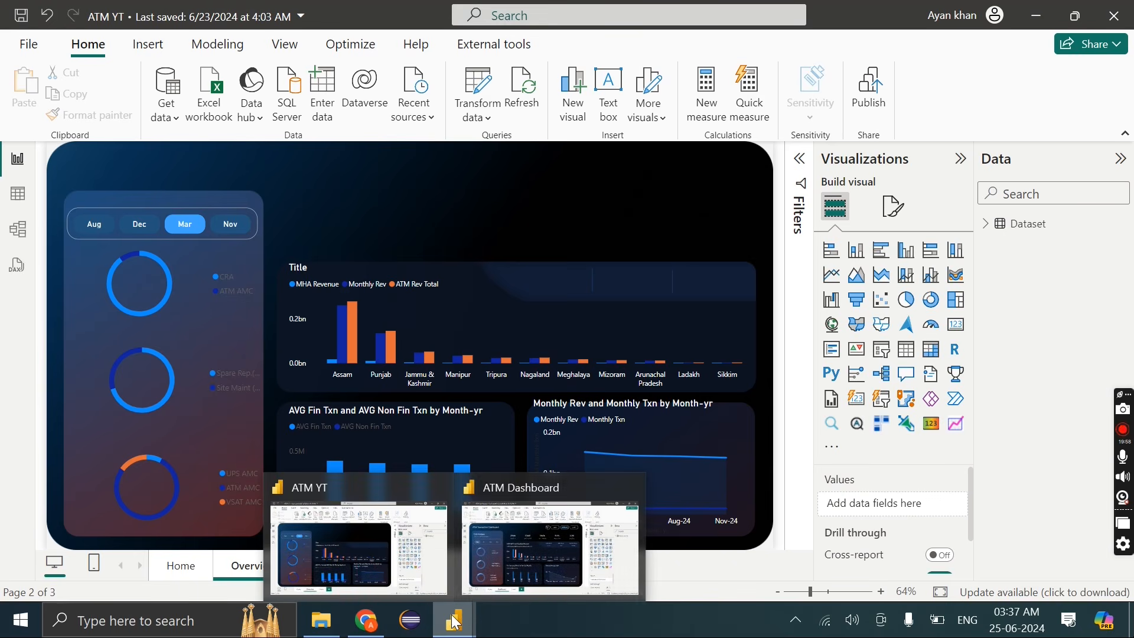
{"action": "left_click", "coordinate": [71, 213]}
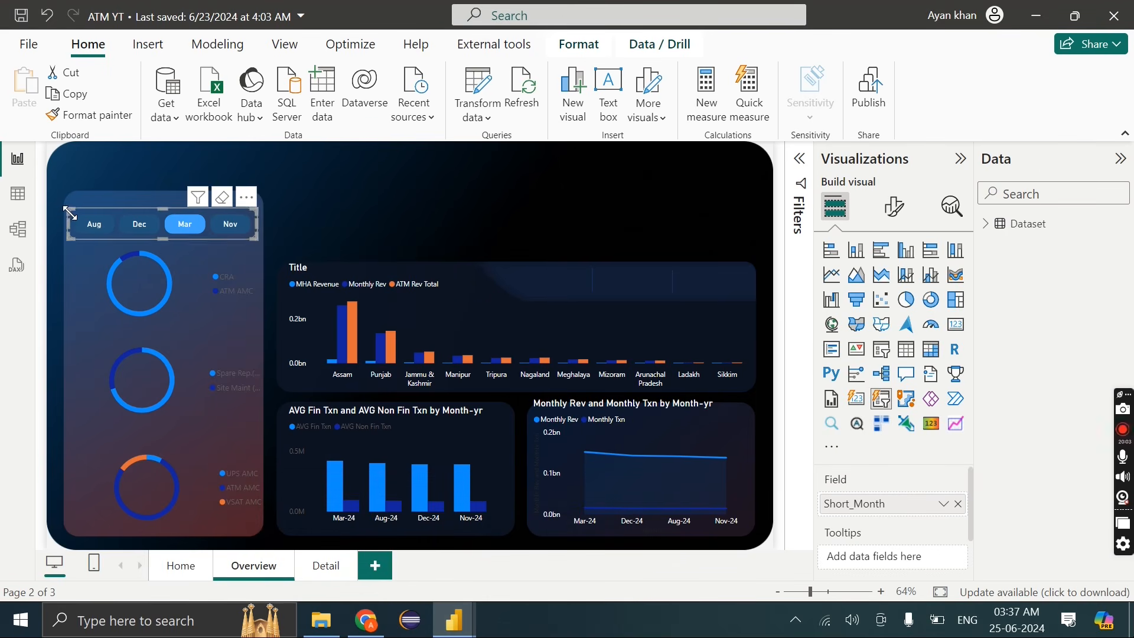
{"action": "left_click_drag", "start_coordinate": [68, 212], "coordinate": [74, 215]}
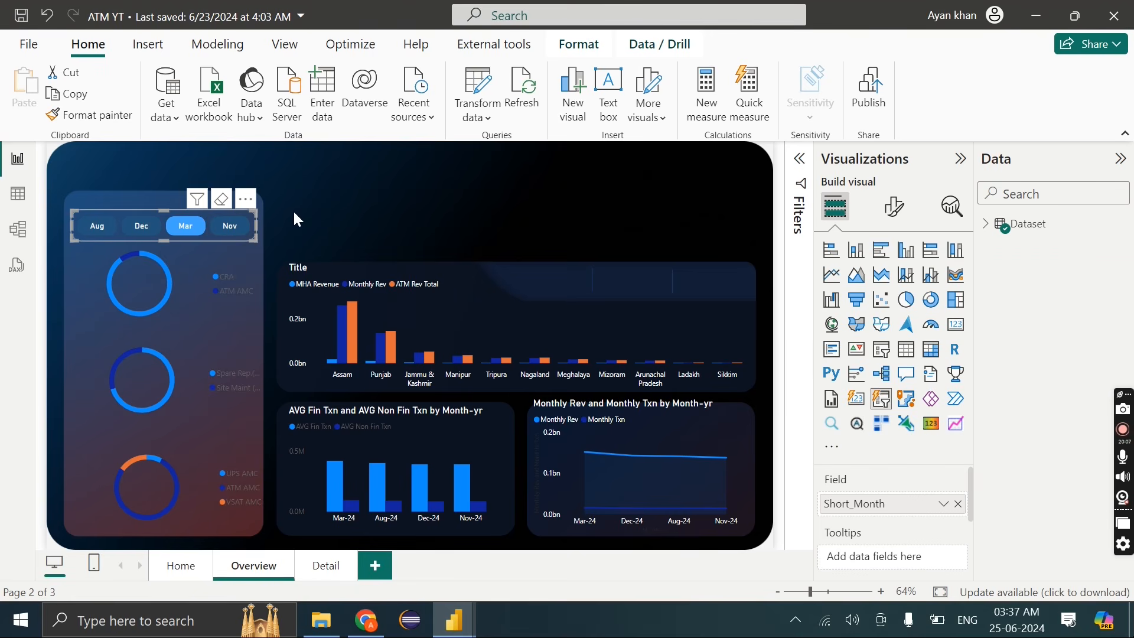
{"action": "left_click", "coordinate": [321, 222]}
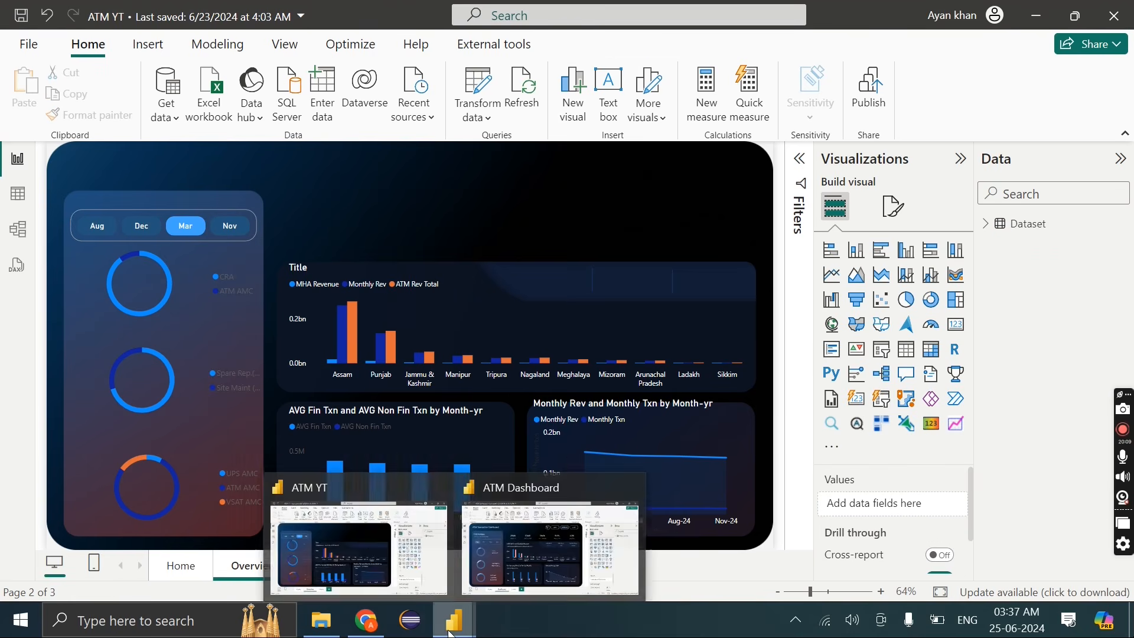
{"action": "left_click", "coordinate": [567, 459]}
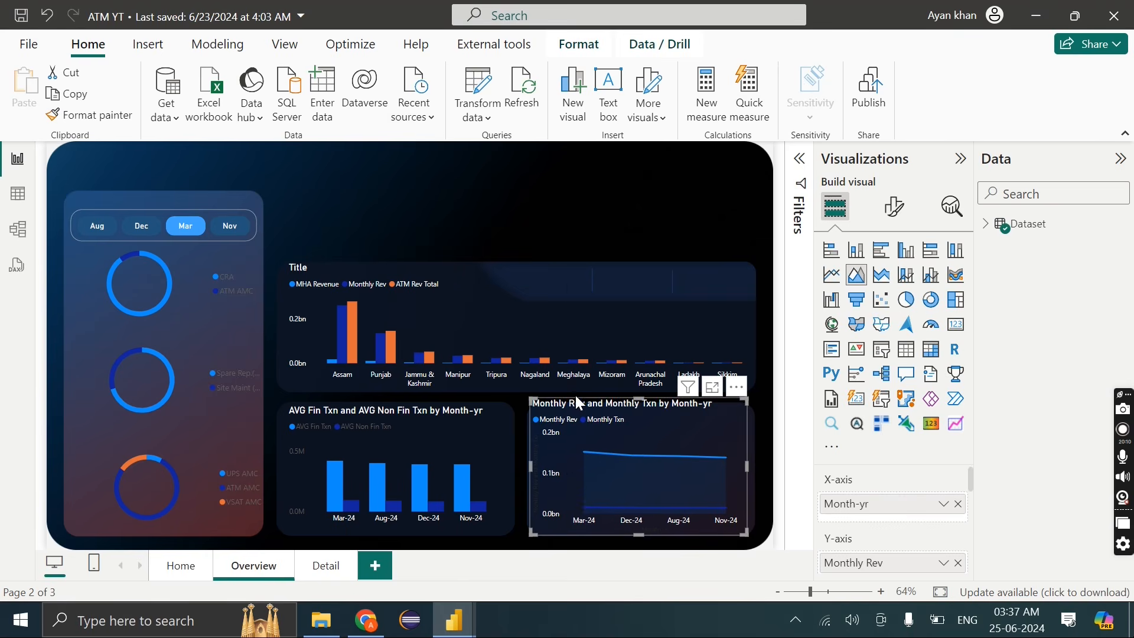
{"action": "left_click", "coordinate": [555, 203]}
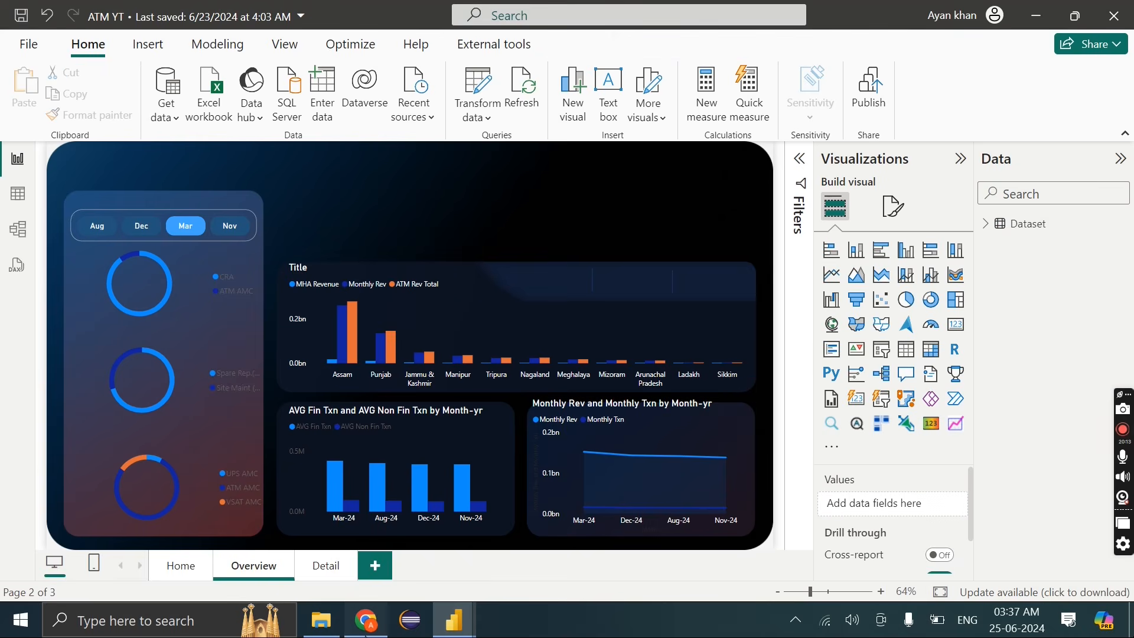
{"action": "left_click", "coordinate": [366, 620]}
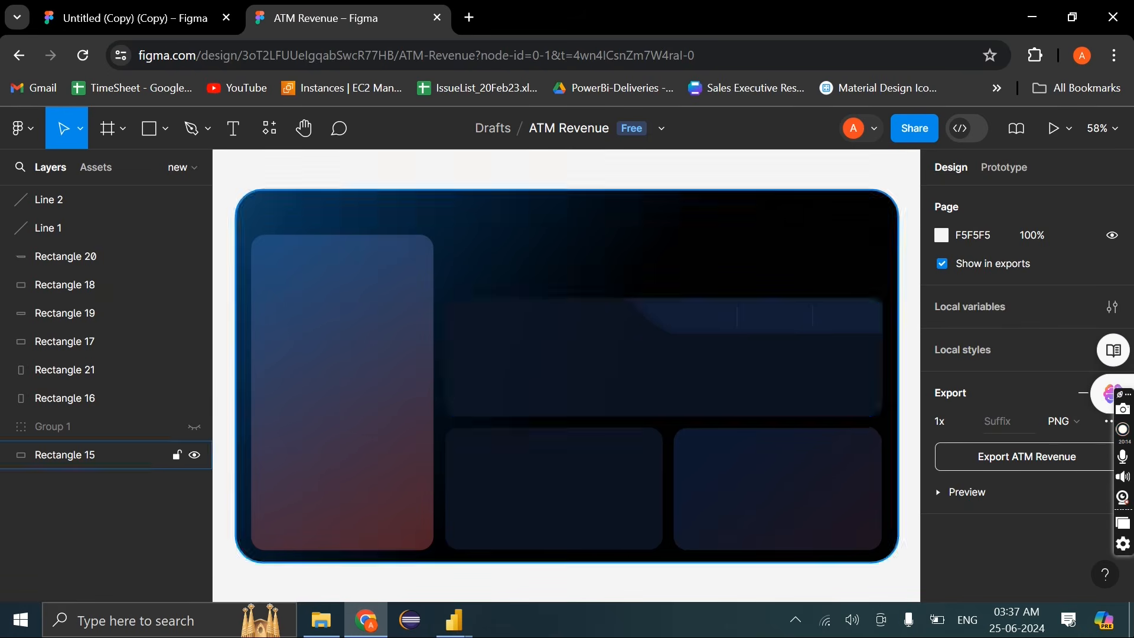
{"action": "left_click", "coordinate": [1032, 55]}
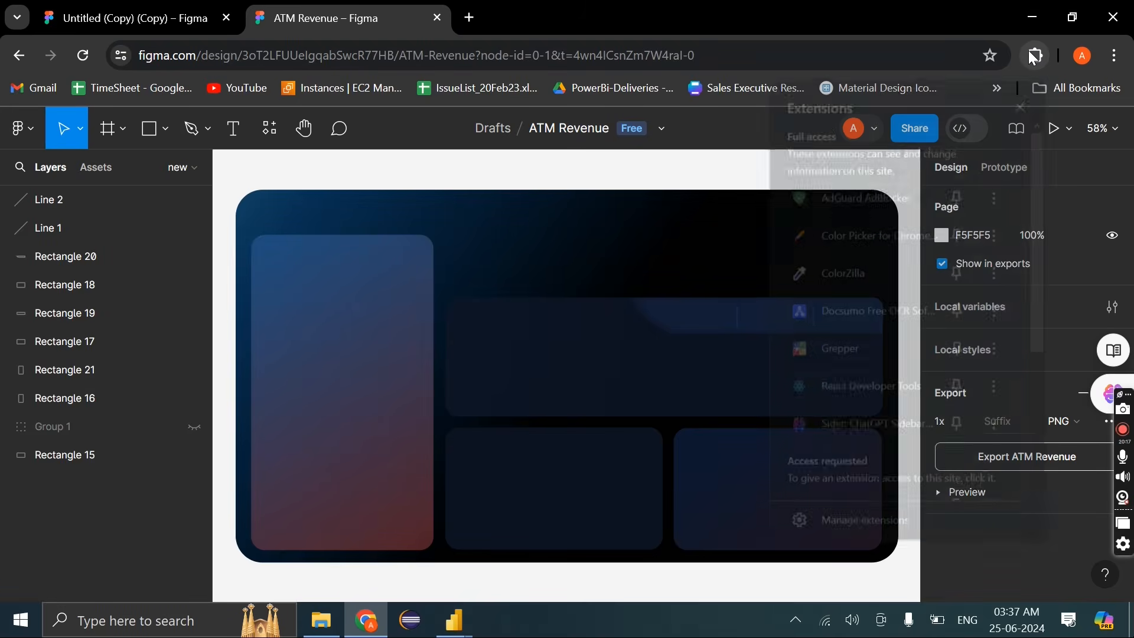
{"action": "left_click", "coordinate": [886, 236]}
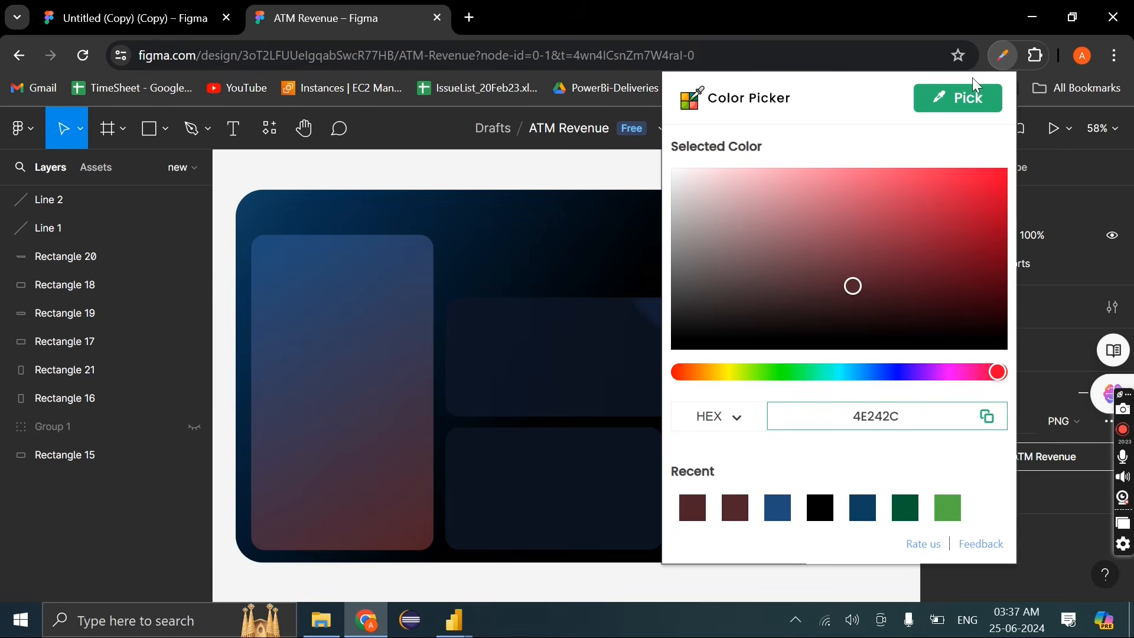
{"action": "left_click", "coordinate": [975, 93]}
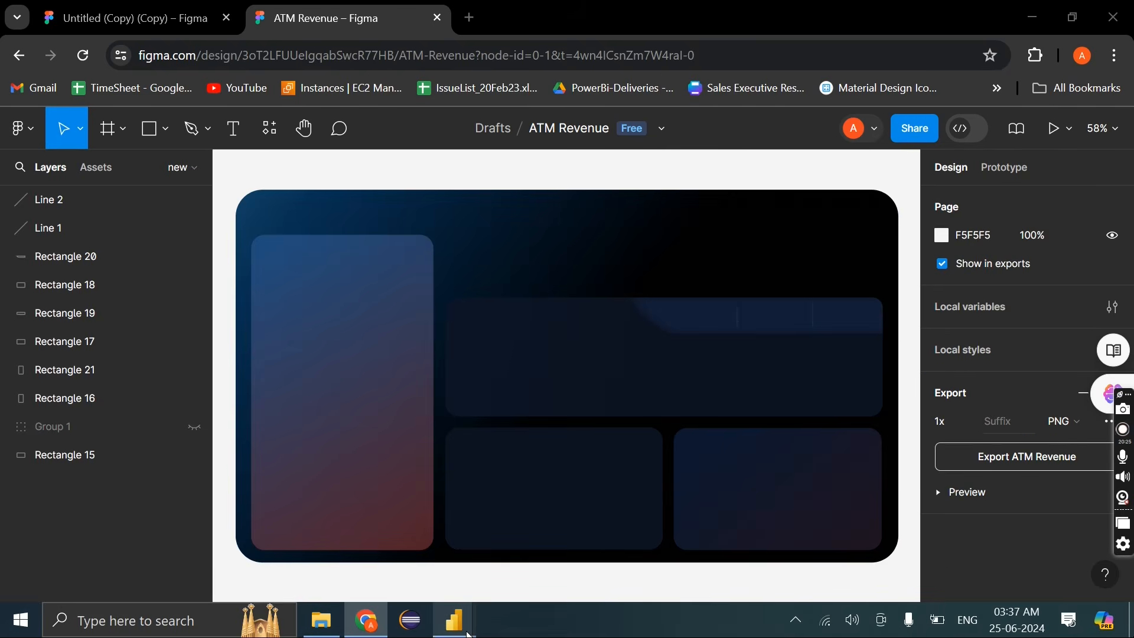
Switch to the ATM Dashboard report and copy the CRA slice's hex color from its first donut chart
{"action": "mouse_move", "coordinate": [469, 634]}
{"action": "left_click", "coordinate": [536, 544]}
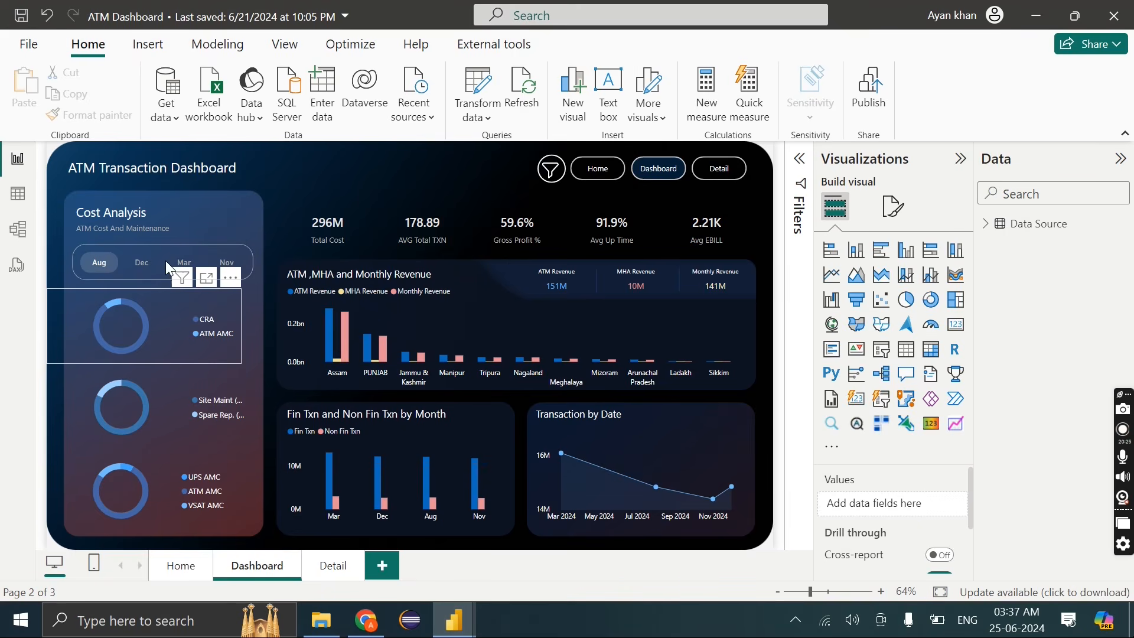
{"action": "left_click", "coordinate": [170, 322]}
{"action": "left_click", "coordinate": [903, 208]}
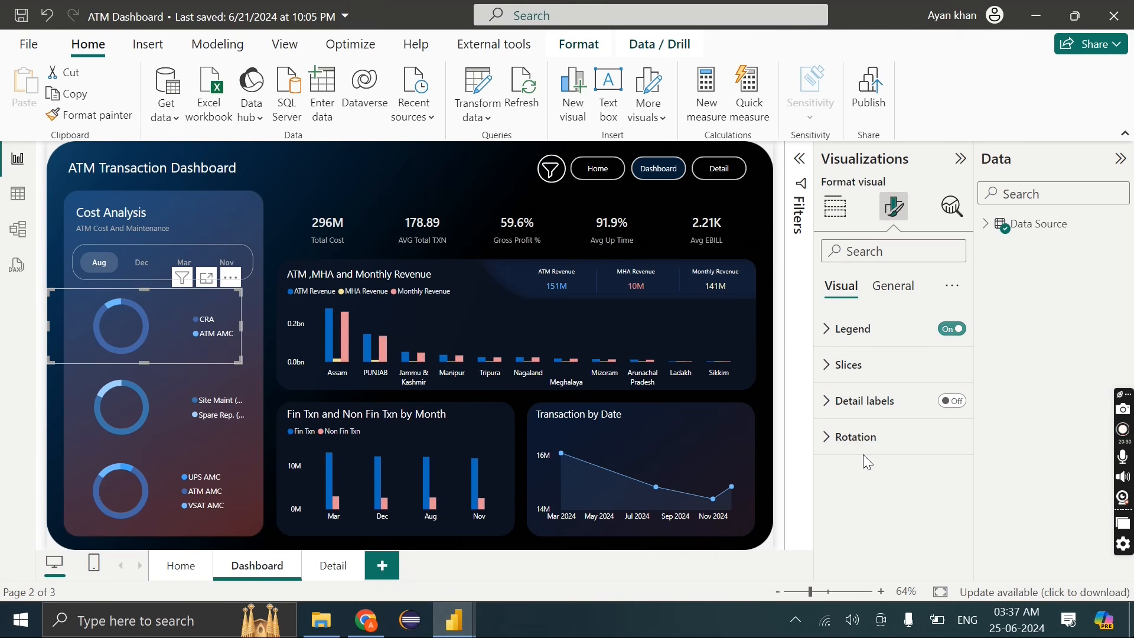
{"action": "left_click", "coordinate": [827, 365]}
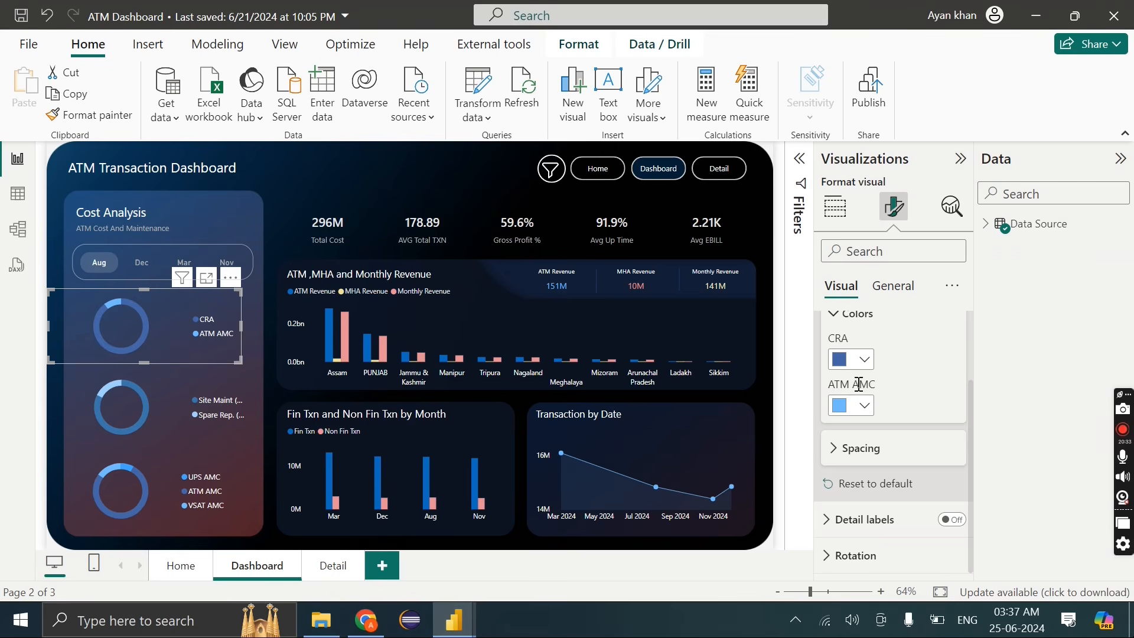
{"action": "left_click", "coordinate": [851, 359]}
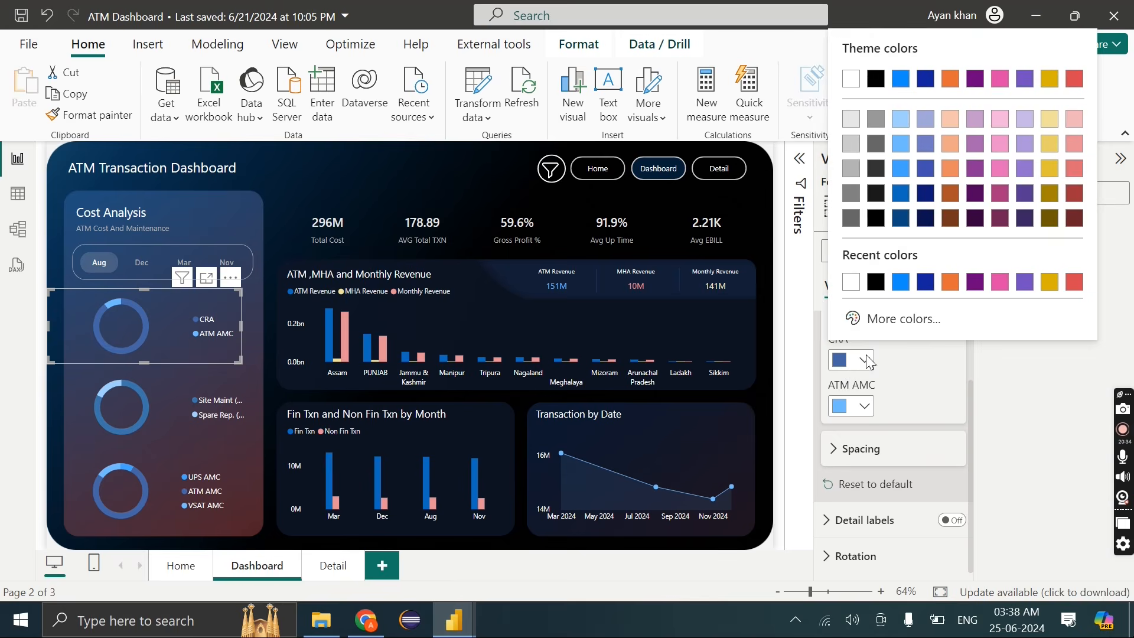
{"action": "left_click", "coordinate": [899, 318]}
{"action": "key", "text": "ctrl+c"}
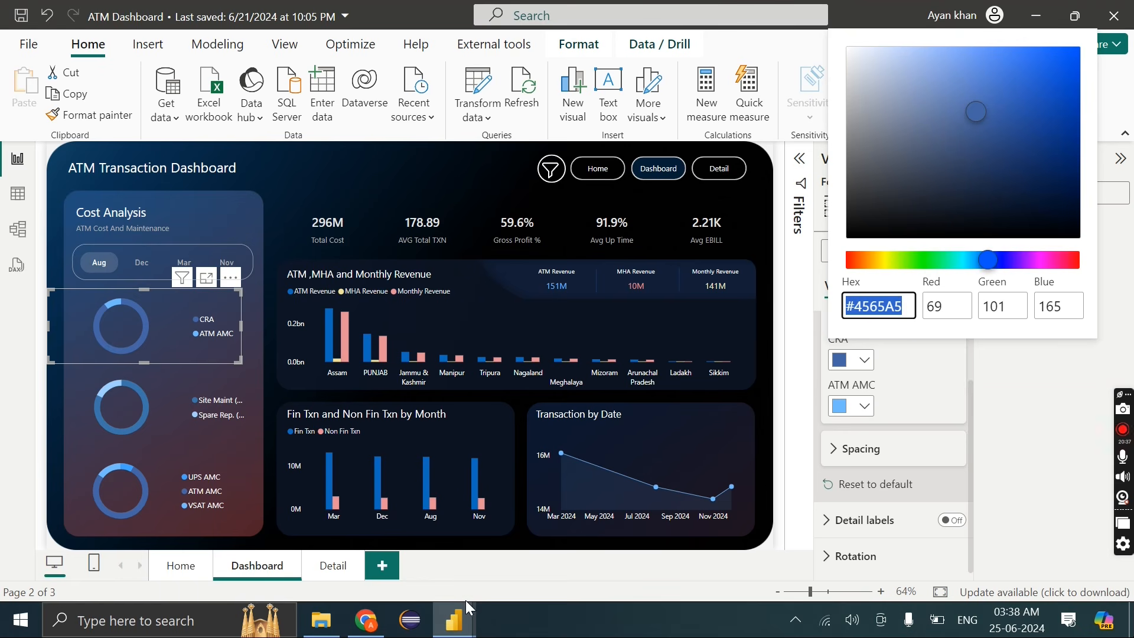
Return to the ATM YT report and set the first donut chart's CRA slice color to #4565A5
{"action": "left_click", "coordinate": [466, 602]}
{"action": "mouse_move", "coordinate": [454, 619]}
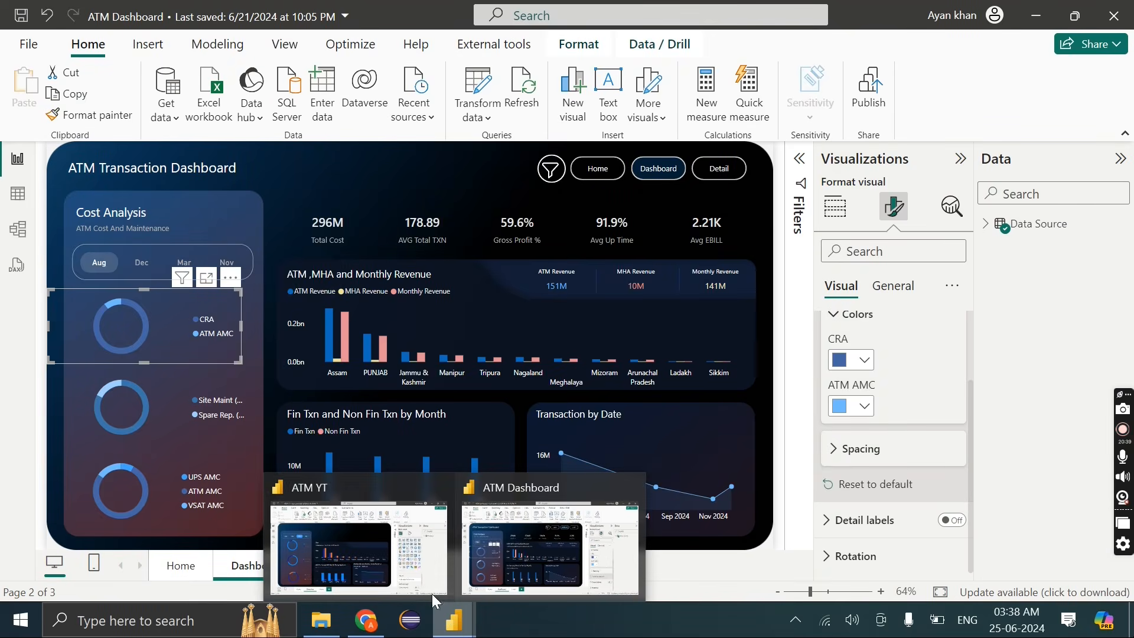
{"action": "left_click", "coordinate": [352, 533]}
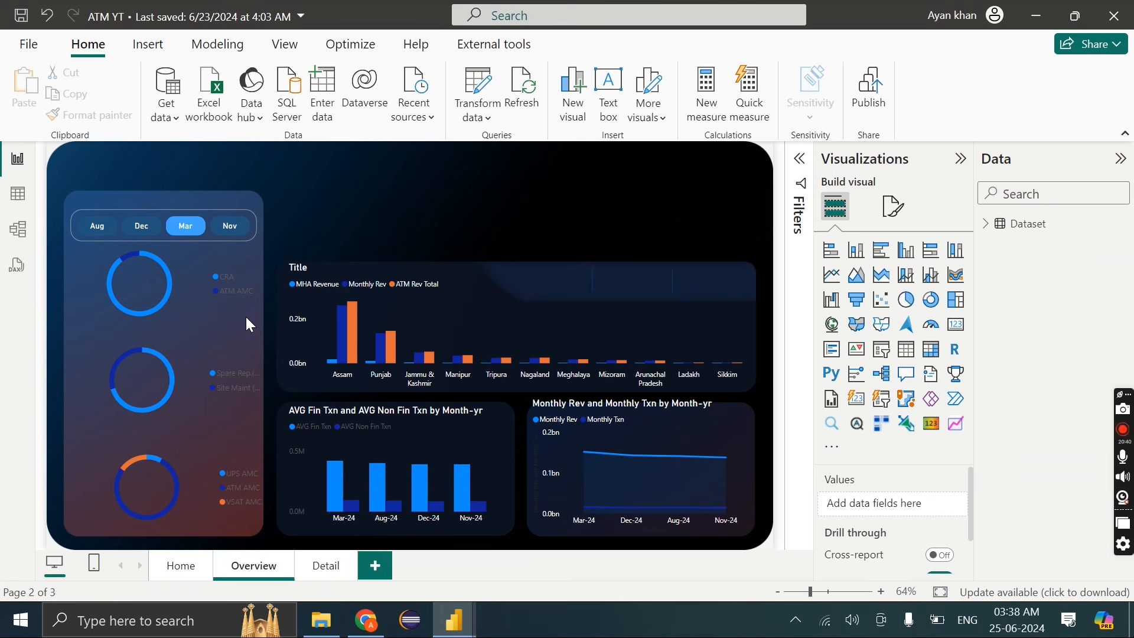
{"action": "left_click", "coordinate": [194, 290]}
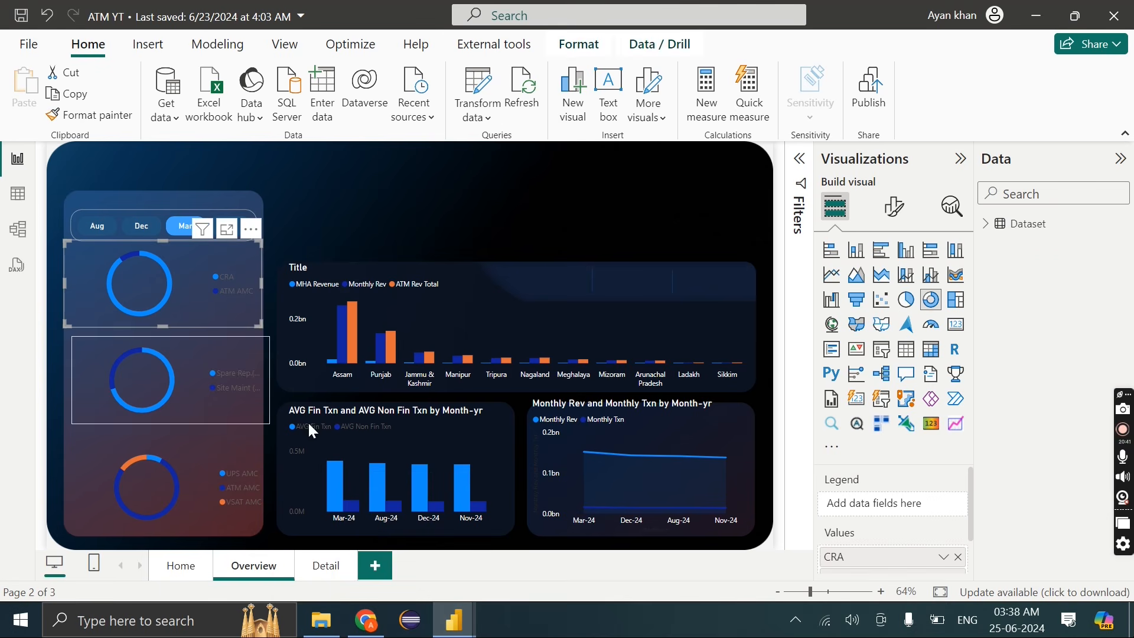
{"action": "left_click", "coordinate": [895, 206]}
{"action": "left_click", "coordinate": [842, 365]}
{"action": "scroll", "coordinate": [861, 384], "scroll_direction": "down", "scroll_amount": 2}
{"action": "left_click", "coordinate": [859, 362]}
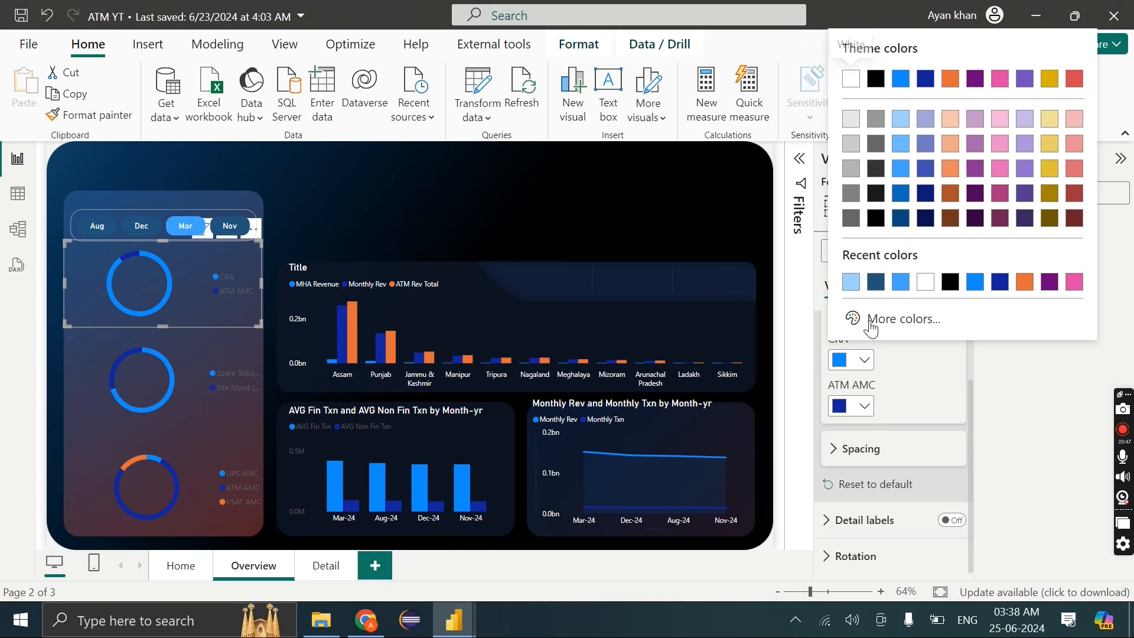
{"action": "left_click", "coordinate": [877, 318]}
{"action": "key", "text": "ctrl+v"}
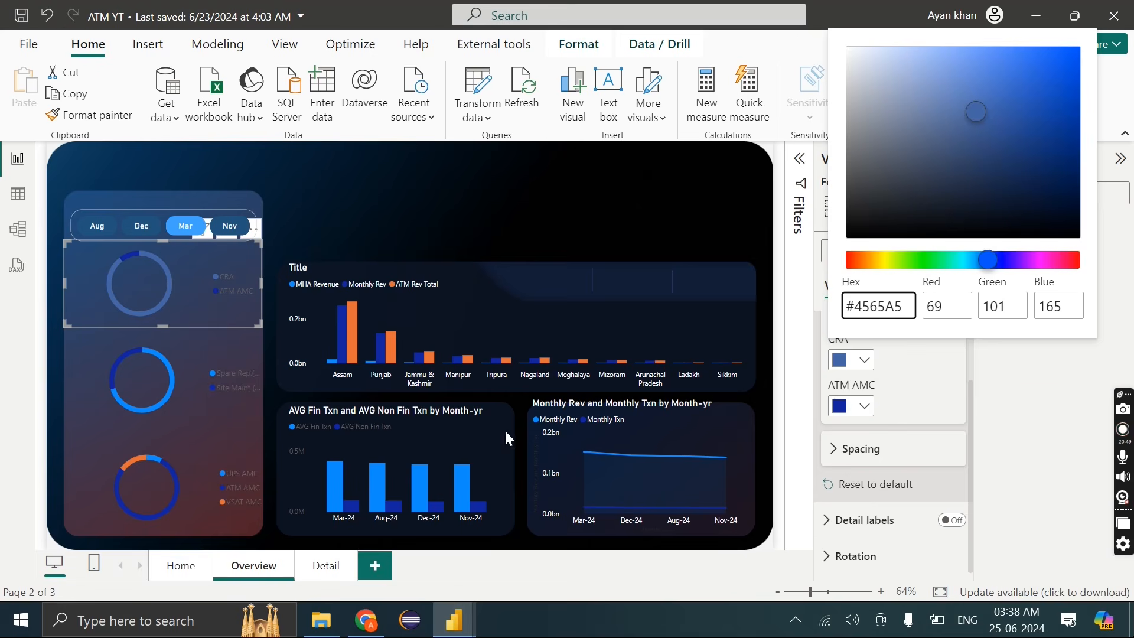
Switch to the ATM Dashboard report and copy the ATM AMC slice's hex color from its first donut chart
{"action": "mouse_move", "coordinate": [454, 621]}
{"action": "left_click", "coordinate": [571, 548]}
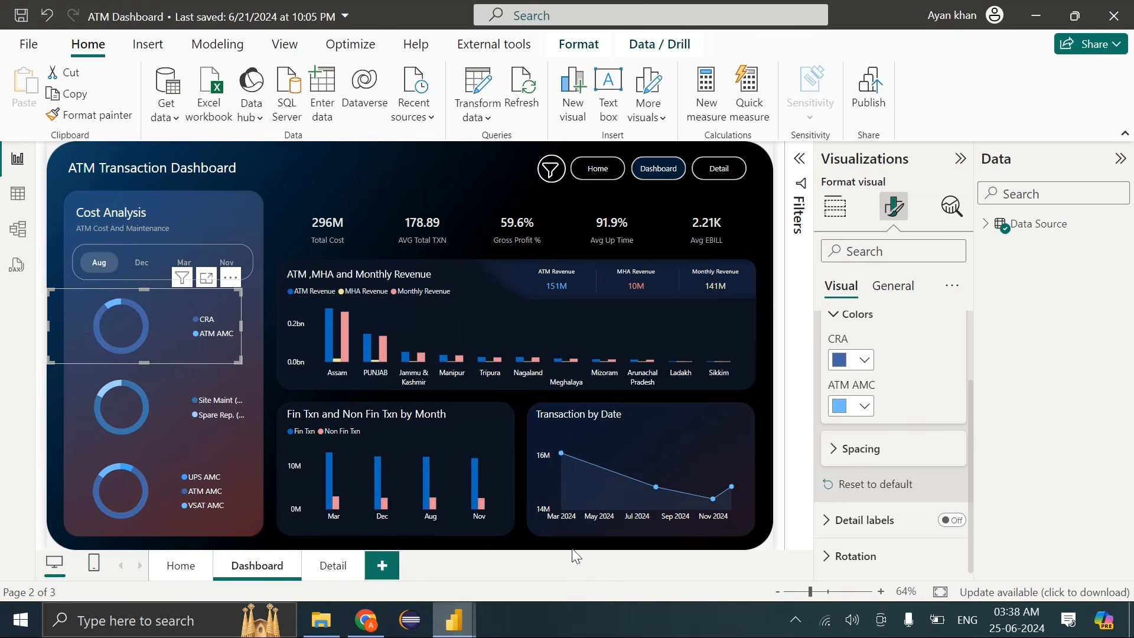
{"action": "left_click", "coordinate": [866, 404]}
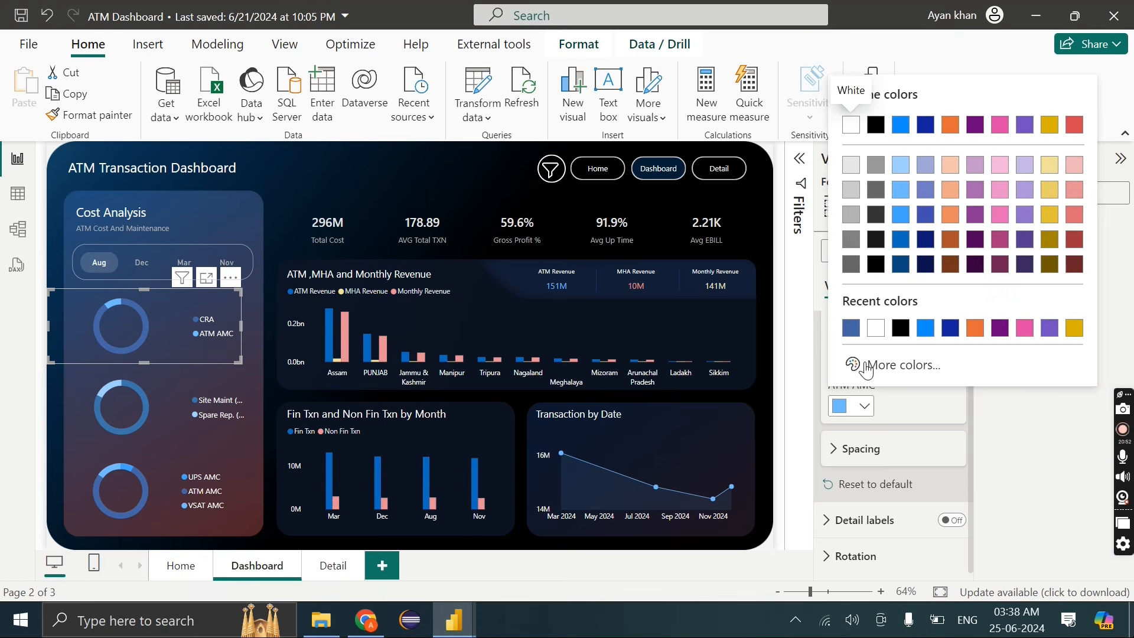
{"action": "left_click", "coordinate": [867, 363]}
{"action": "key", "text": "ctrl+c"}
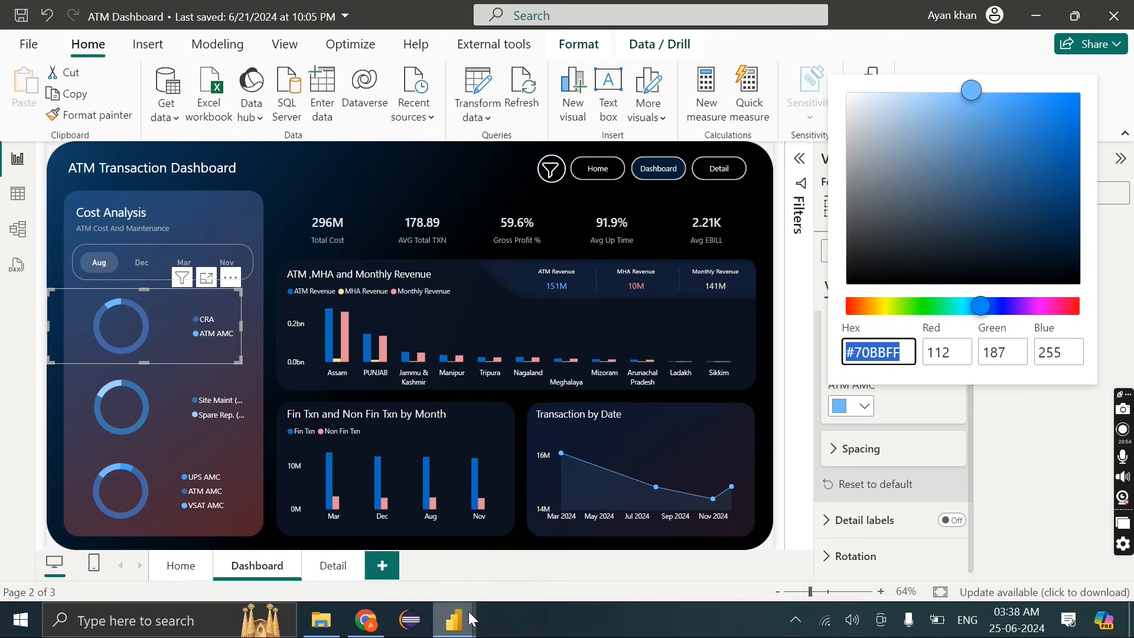
Return to the ATM YT report and set the first donut chart's ATM AMC slice color to #70BBFF
{"action": "mouse_move", "coordinate": [469, 611]}
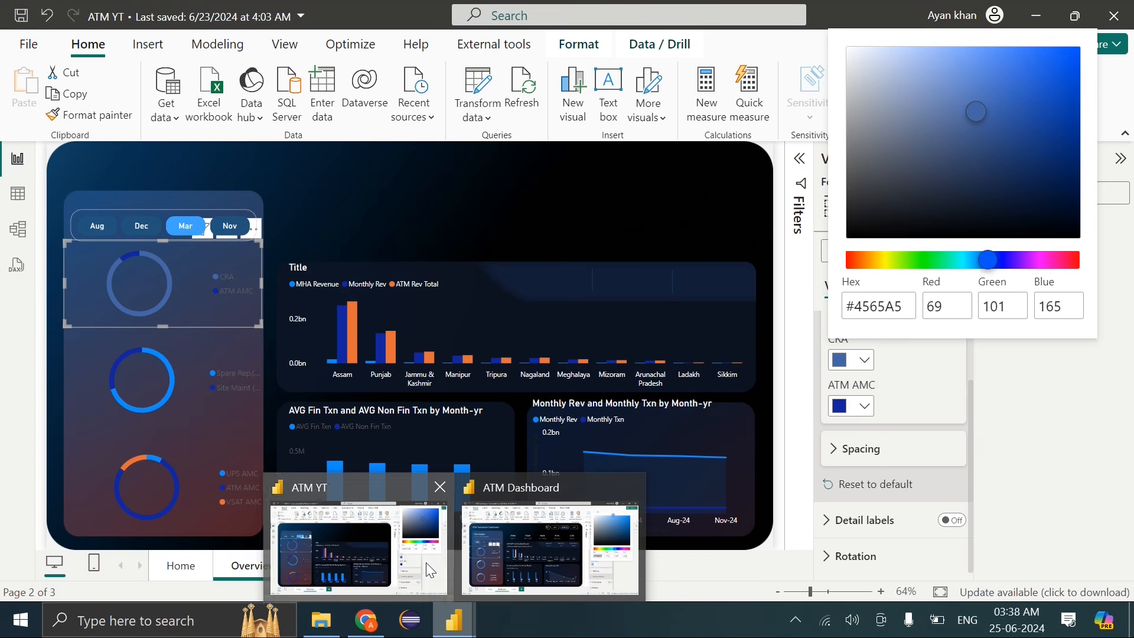
{"action": "left_click", "coordinate": [426, 563]}
{"action": "left_click", "coordinate": [859, 406]}
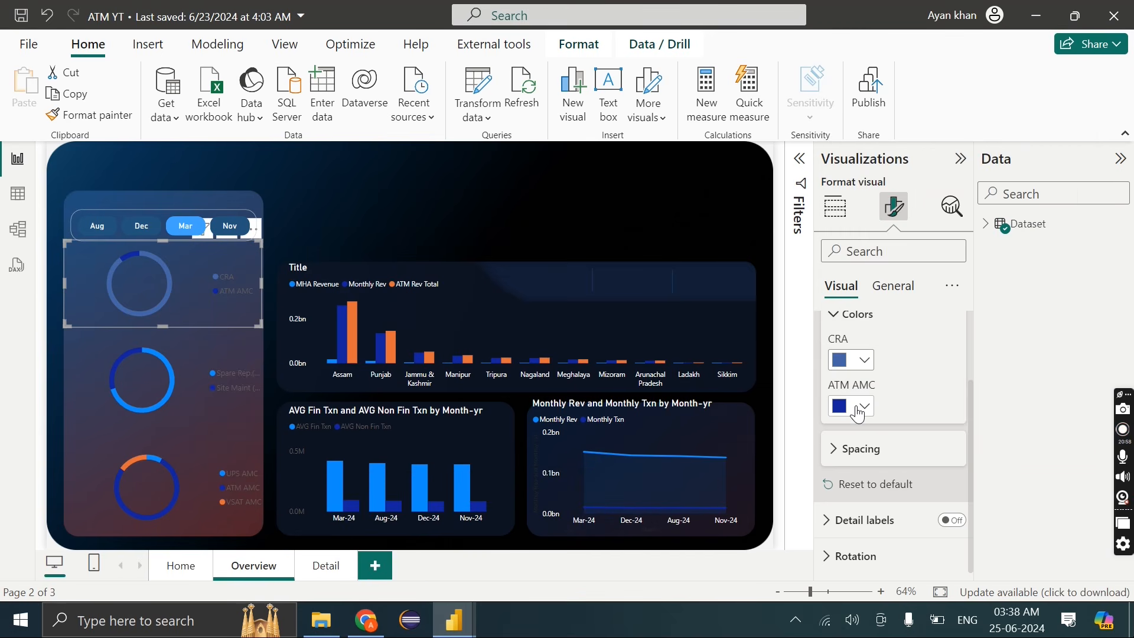
{"action": "left_click", "coordinate": [860, 407]}
{"action": "left_click", "coordinate": [874, 363]}
{"action": "key", "text": "ctrl+v"}
{"action": "key", "text": "Return"}
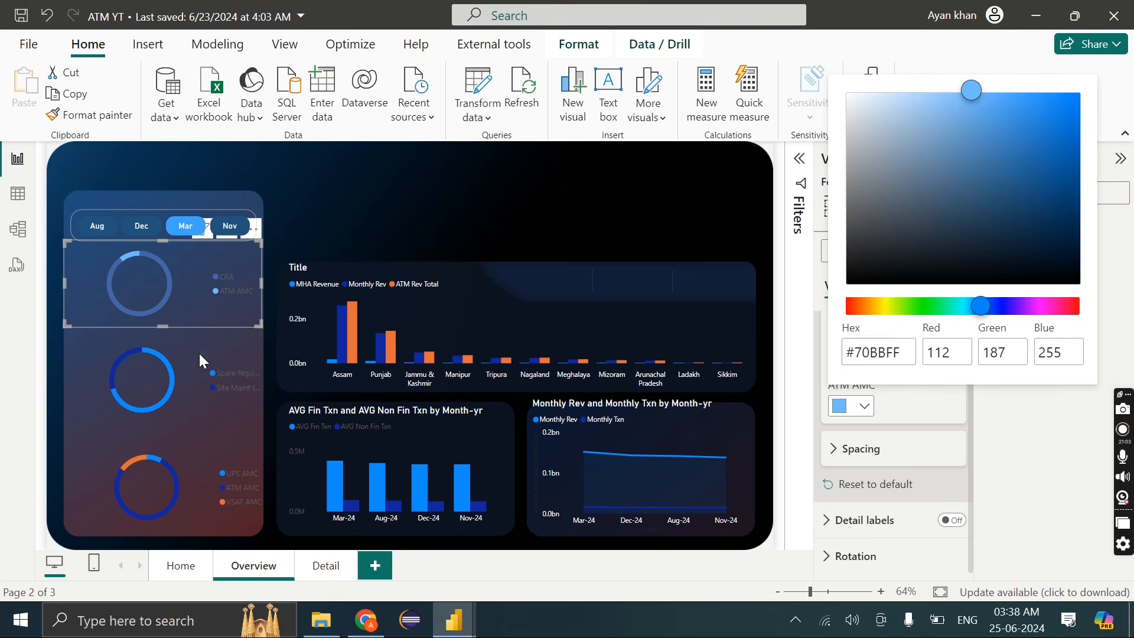
Shift the middle donut chart slightly left and color its Spare Rep.(UPS) slice #4565A5 and its Site Maint (Non Asset) slice #70BBFF
{"action": "left_click", "coordinate": [200, 353]}
{"action": "left_click_drag", "start_coordinate": [186, 367], "coordinate": [176, 367]}
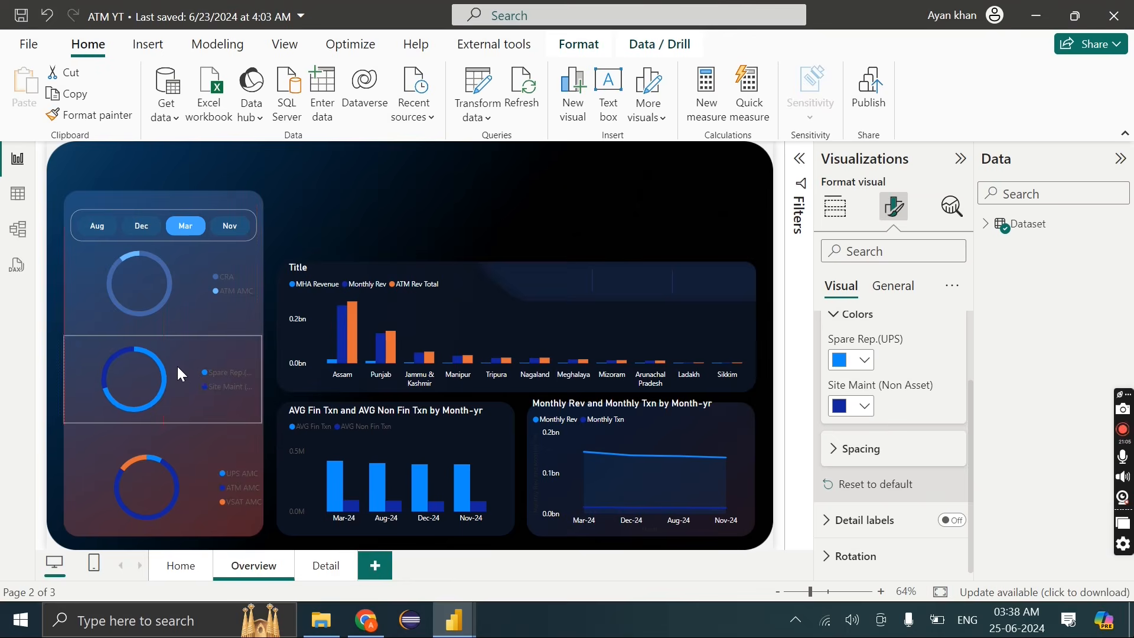
{"action": "left_click", "coordinate": [847, 361]}
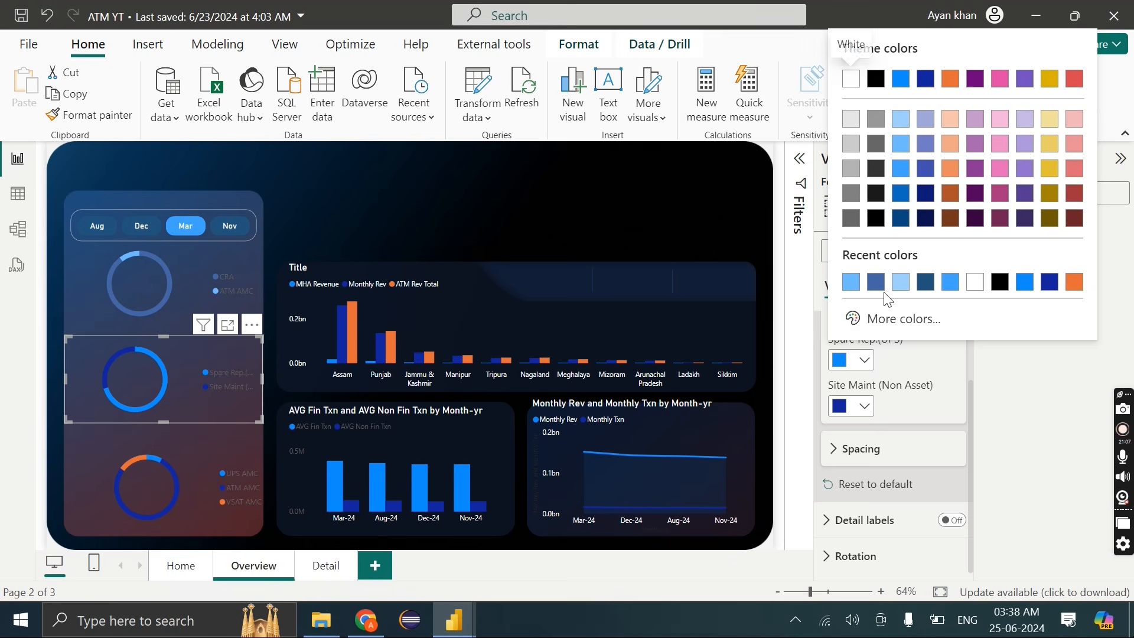
{"action": "left_click", "coordinate": [855, 290]}
{"action": "left_click", "coordinate": [861, 408]}
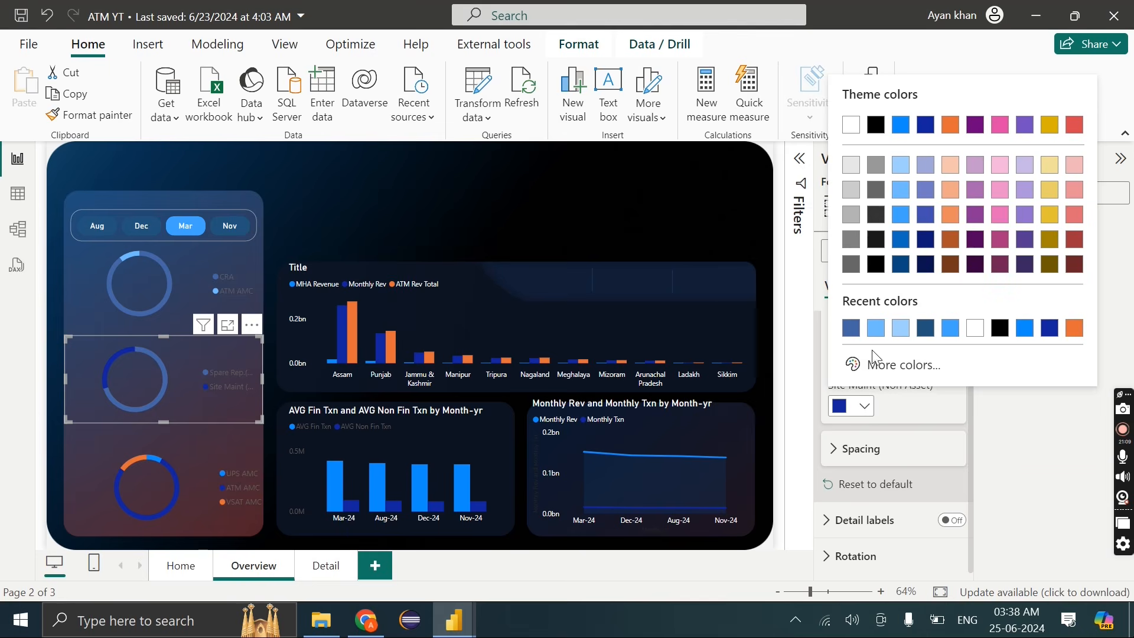
{"action": "left_click", "coordinate": [873, 327]}
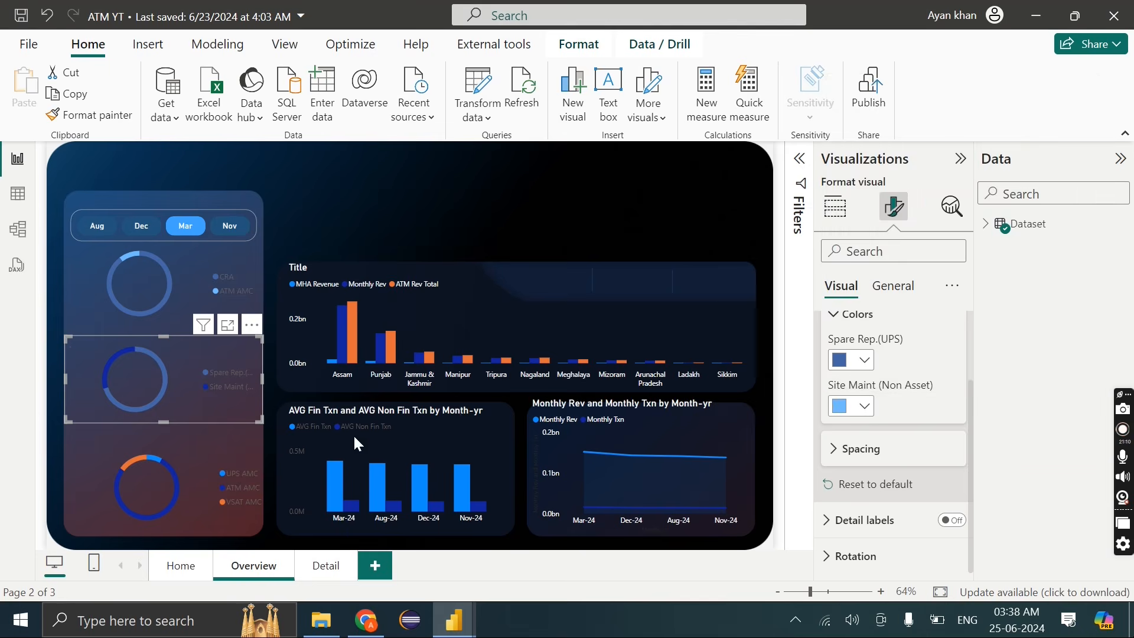
Color the lowest donut chart's UPS AMC slice #4565A5 and its ATM AMC slice #70BBFF
{"action": "left_click", "coordinate": [204, 473]}
{"action": "left_click", "coordinate": [858, 369]}
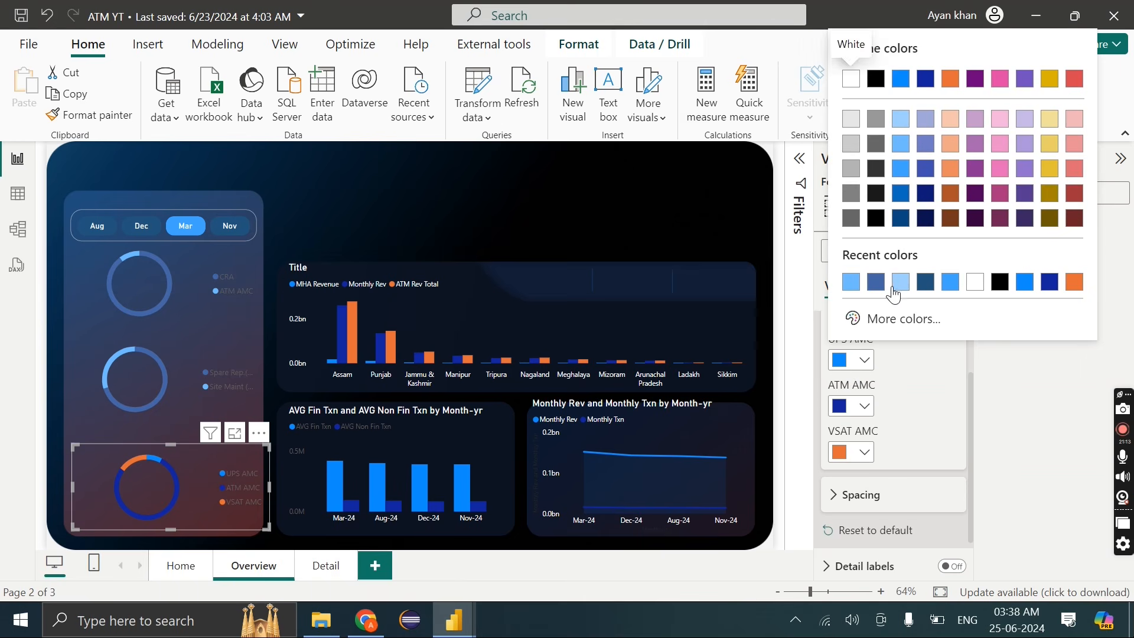
{"action": "left_click", "coordinate": [875, 288]}
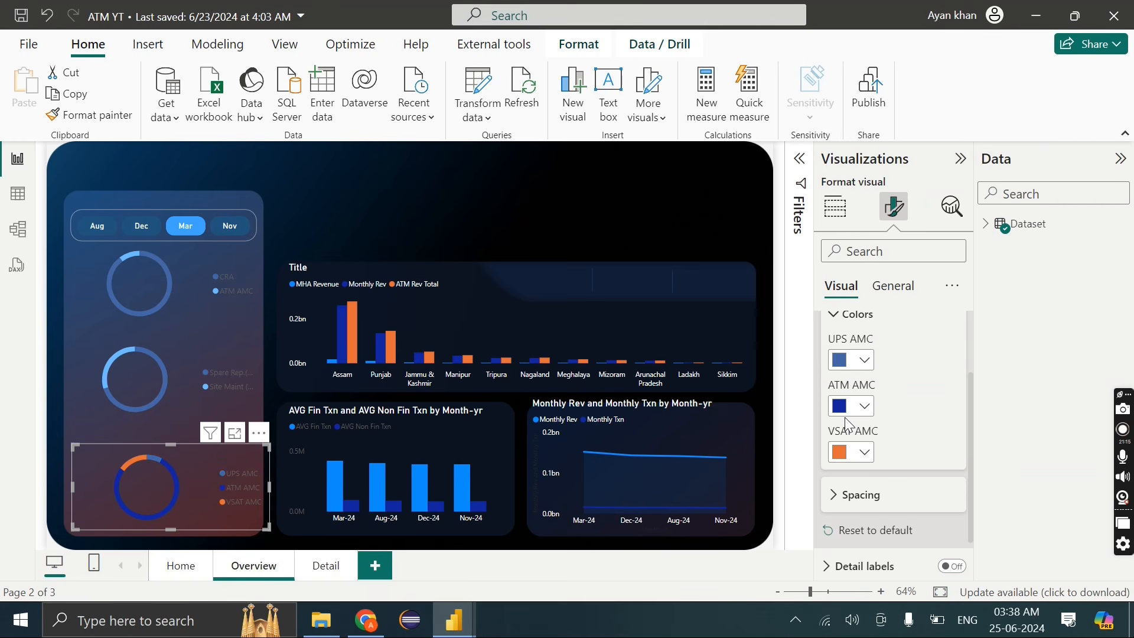
{"action": "left_click", "coordinate": [863, 406]}
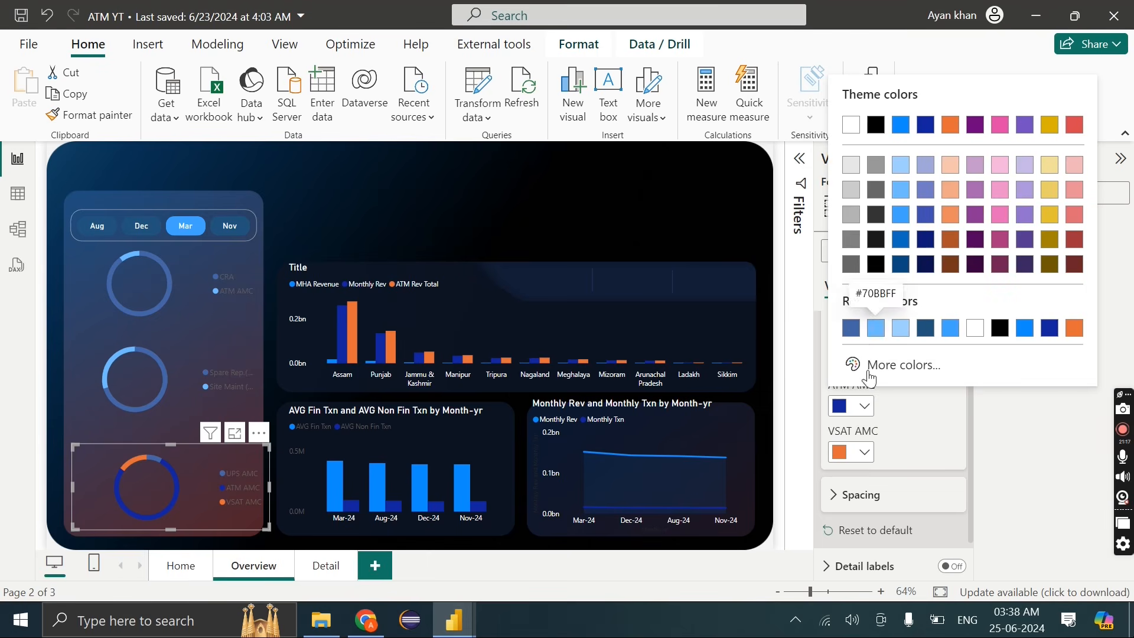
{"action": "left_click", "coordinate": [876, 328]}
Color the lowest donut chart's VSAT AMC slice medium blue and narrow the chart from its upper-right corner to fit the side card
{"action": "left_click", "coordinate": [851, 452]}
{"action": "left_click", "coordinate": [876, 373]}
{"action": "left_click_drag", "start_coordinate": [269, 445], "coordinate": [250, 449]}
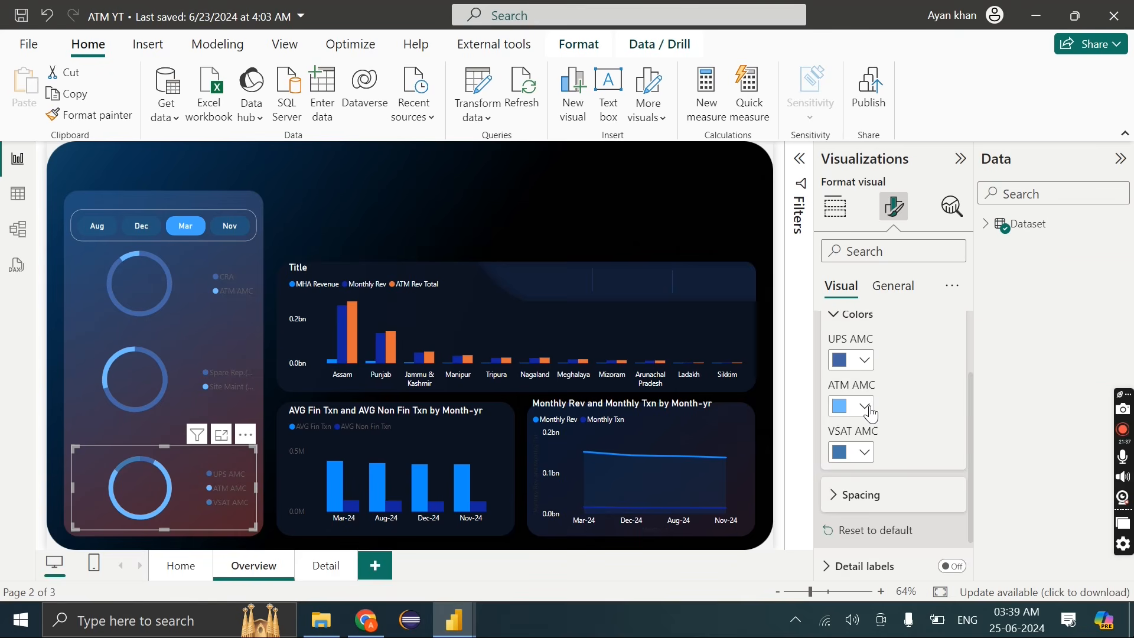
Set the legend text color of the lowest donut chart to white
{"action": "scroll", "coordinate": [872, 413], "scroll_direction": "down", "scroll_amount": 1}
{"action": "scroll", "coordinate": [871, 413], "scroll_direction": "up", "scroll_amount": 3}
{"action": "left_click", "coordinate": [823, 370]}
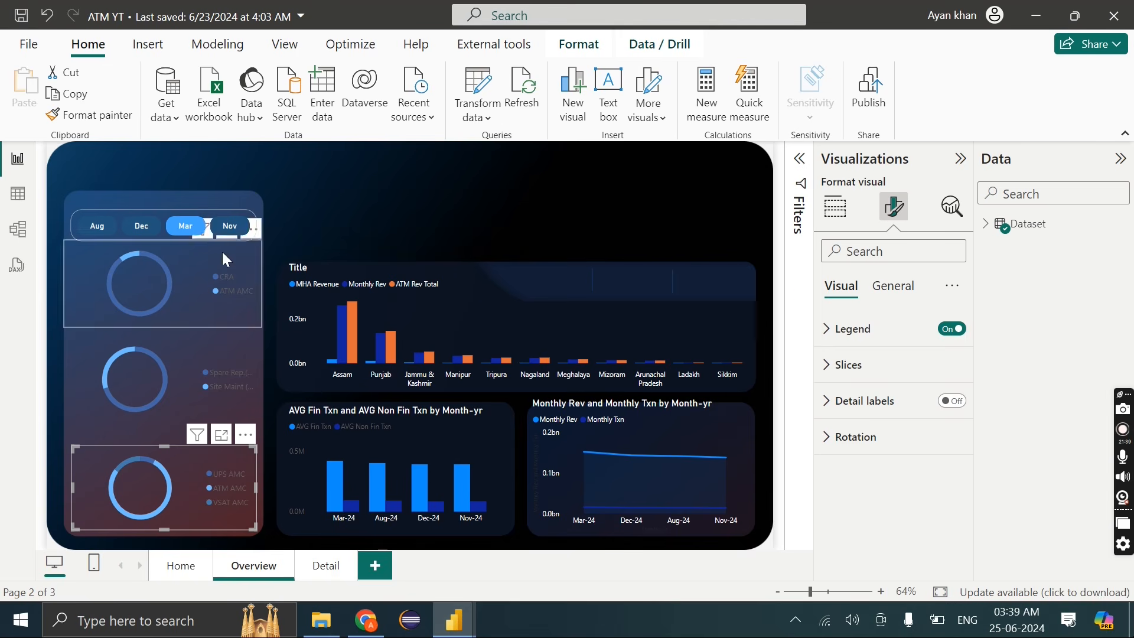
{"action": "left_click", "coordinate": [850, 330]}
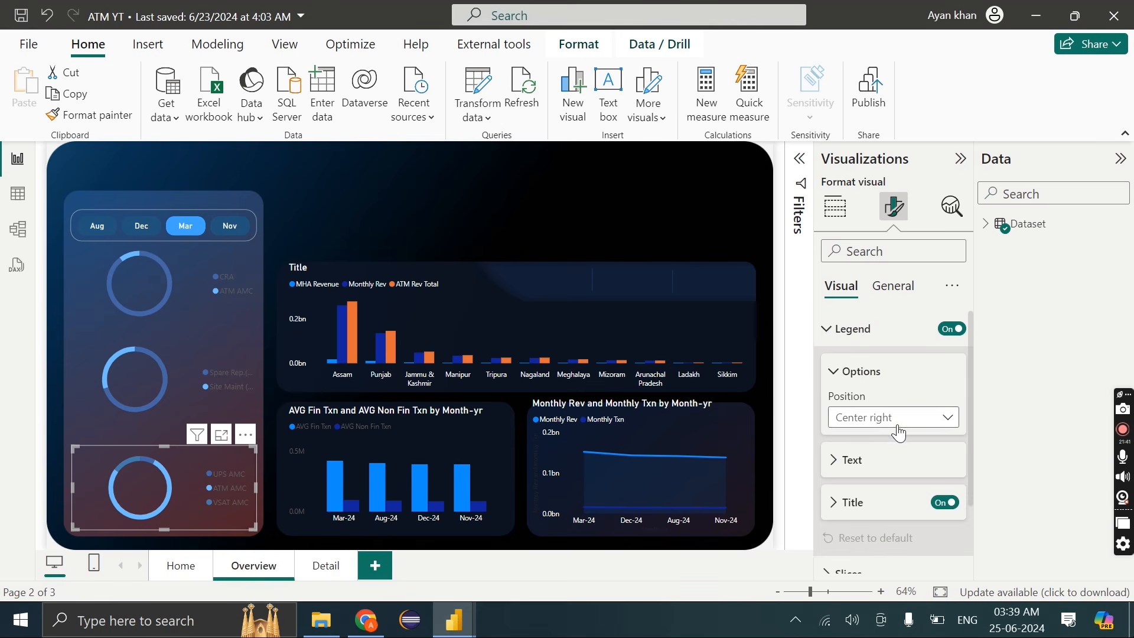
{"action": "left_click", "coordinate": [852, 460]}
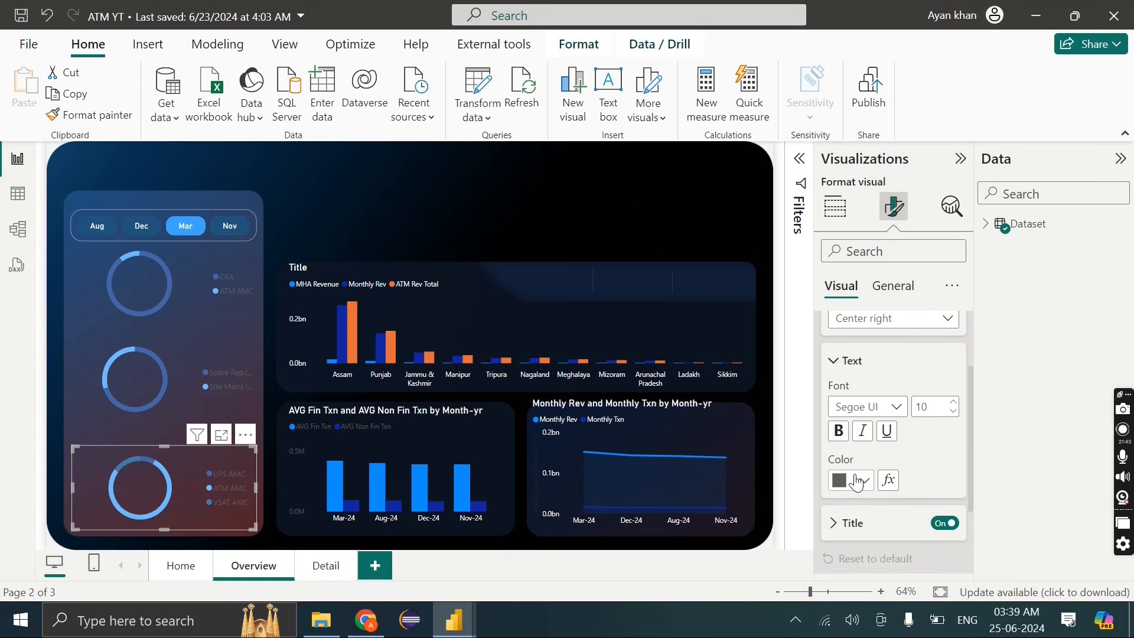
{"action": "left_click", "coordinate": [851, 477]}
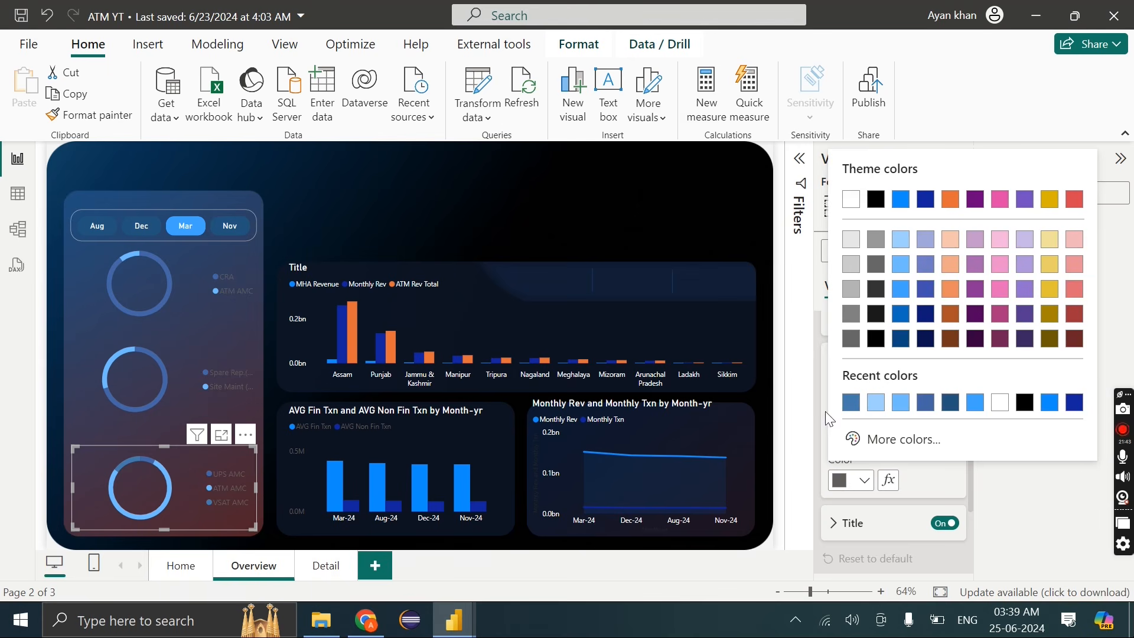
{"action": "left_click", "coordinate": [1000, 402]}
Set the legend text color of the middle donut chart to white
{"action": "left_click", "coordinate": [194, 362]}
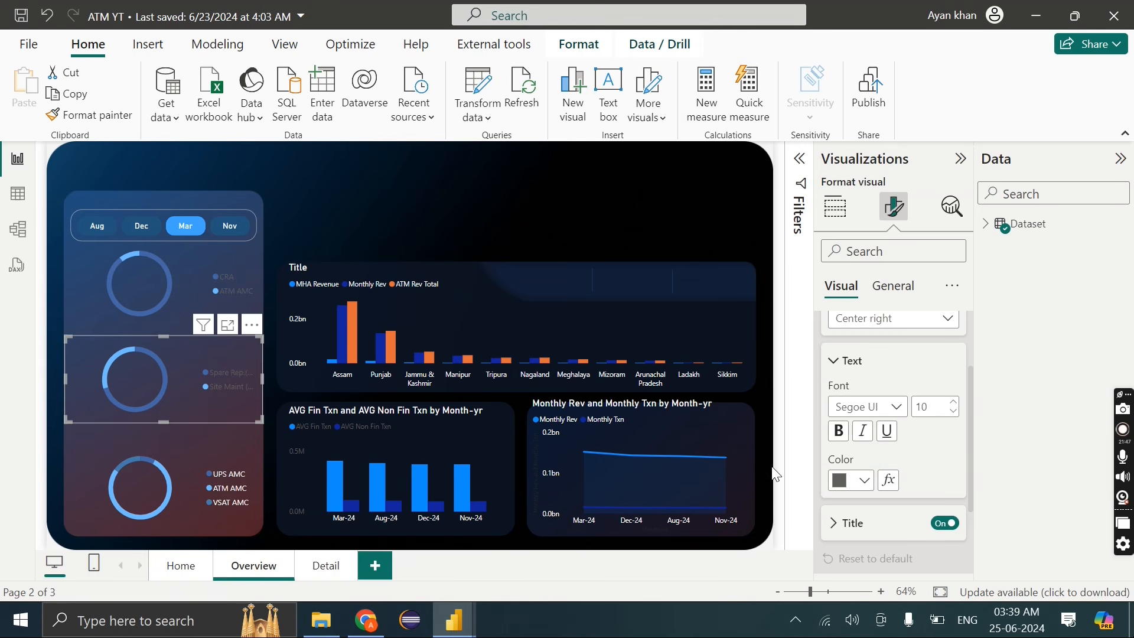
{"action": "left_click", "coordinate": [851, 480]}
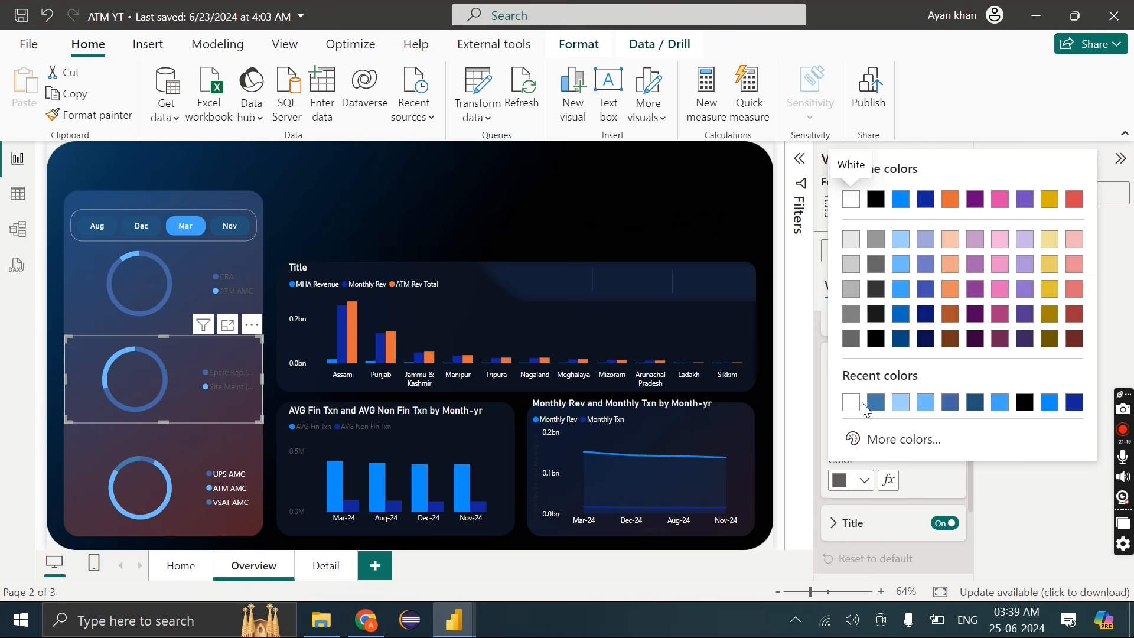
{"action": "left_click", "coordinate": [855, 403]}
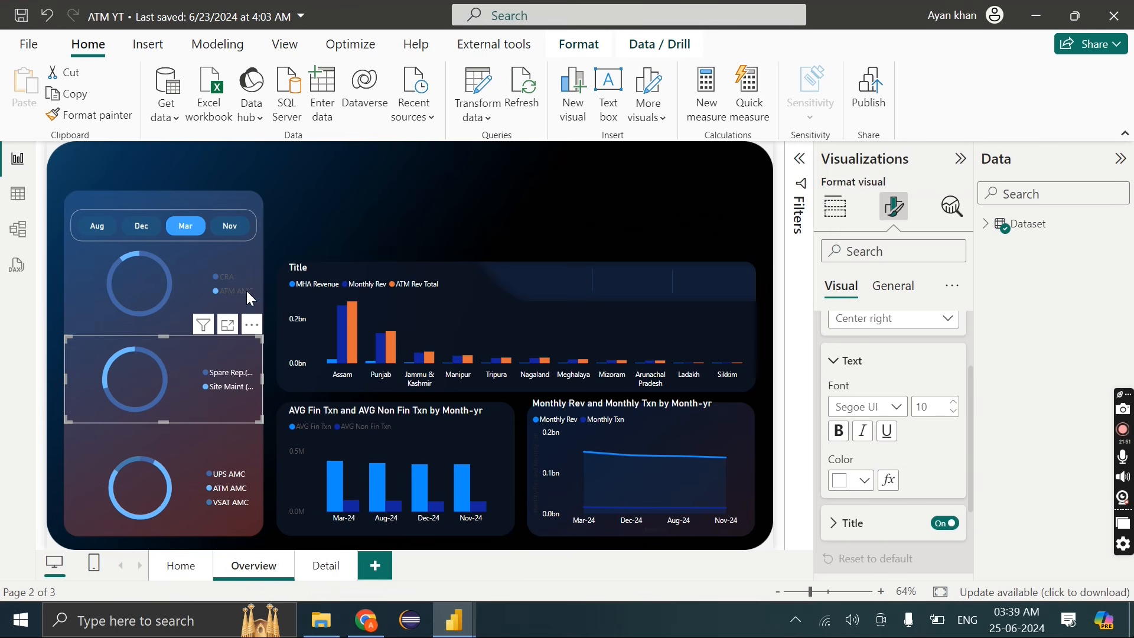
Set the legend text color of the uppermost donut chart to white
{"action": "left_click", "coordinate": [193, 282]}
{"action": "left_click", "coordinate": [842, 484]}
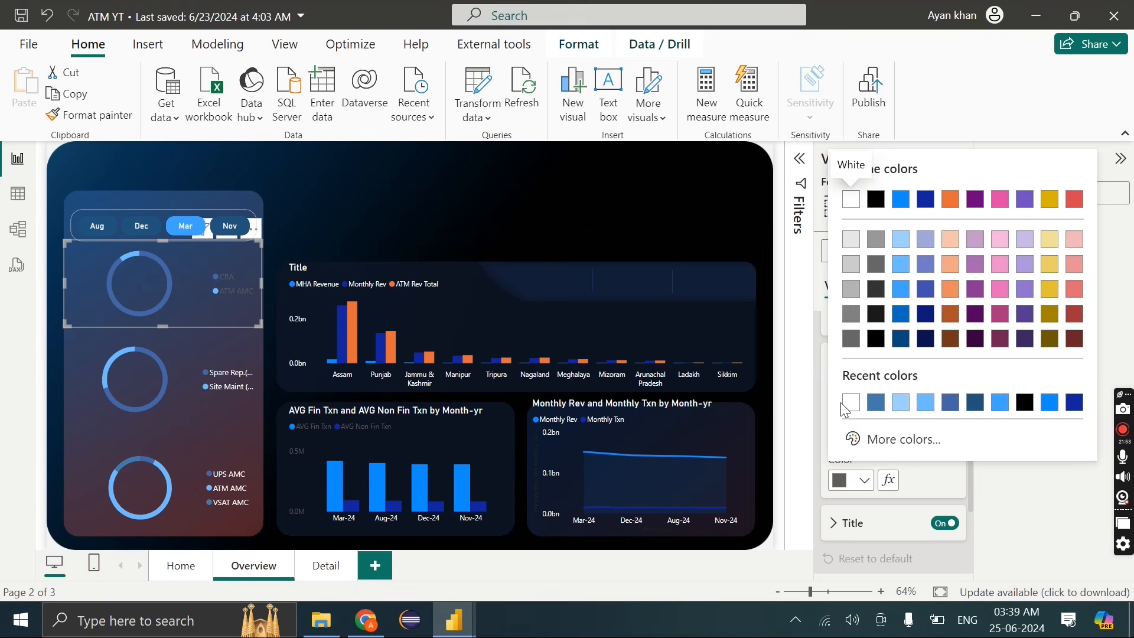
{"action": "left_click", "coordinate": [845, 402]}
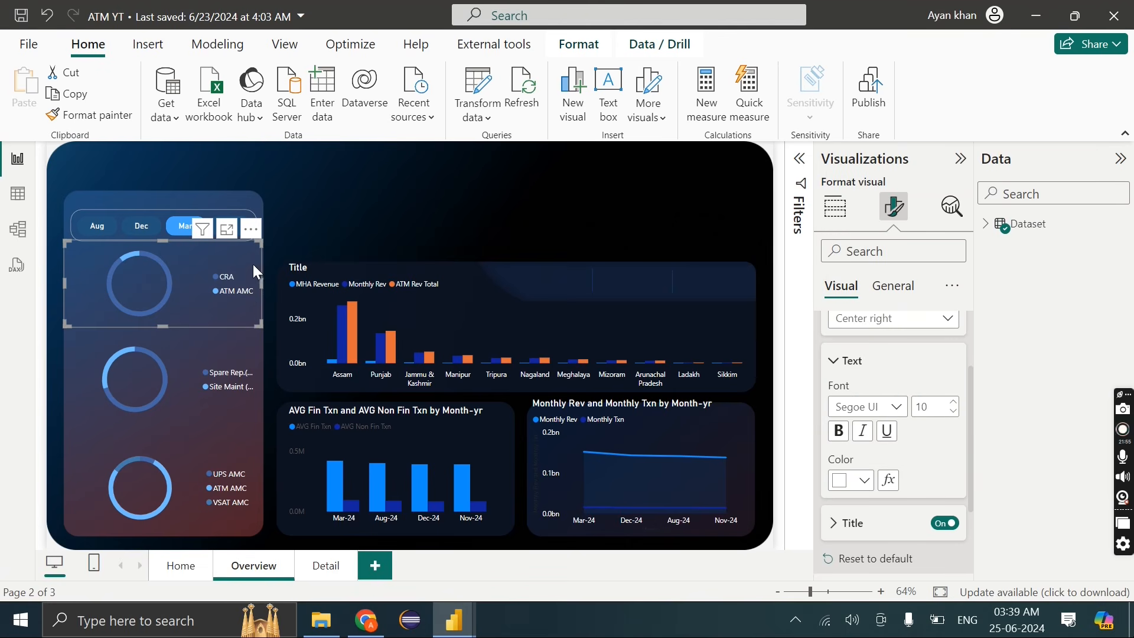
Space the three donut charts evenly down the side card, shifting the upper two lower and slightly widening the lowest
{"action": "left_click_drag", "start_coordinate": [185, 402], "coordinate": [184, 413]}
{"action": "left_click", "coordinate": [186, 456]}
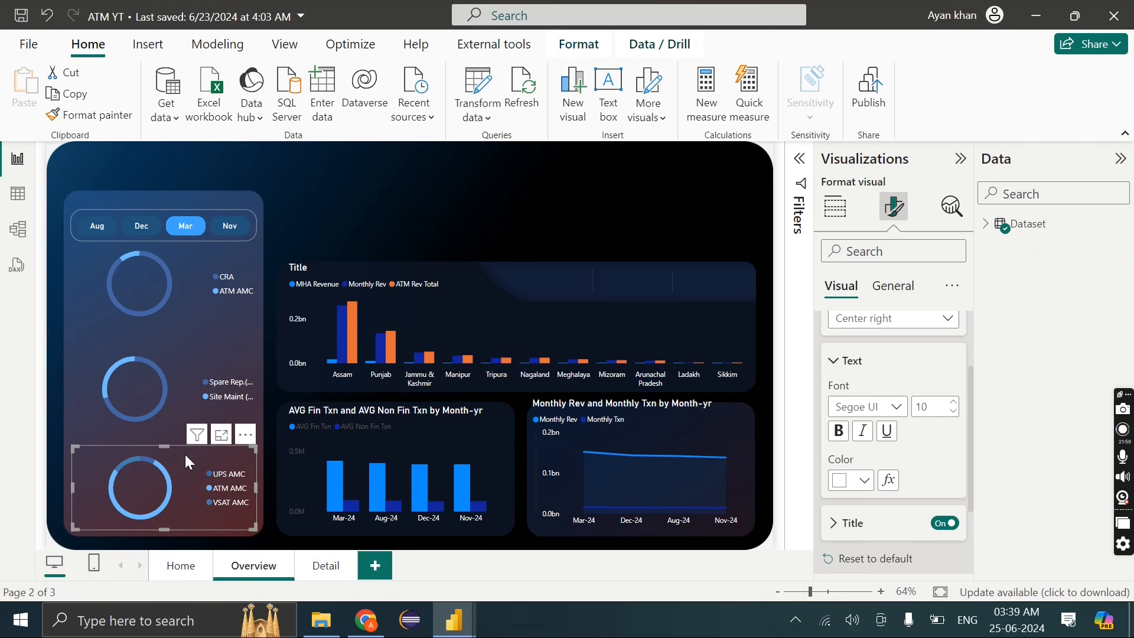
{"action": "left_click_drag", "start_coordinate": [78, 524], "coordinate": [69, 525]}
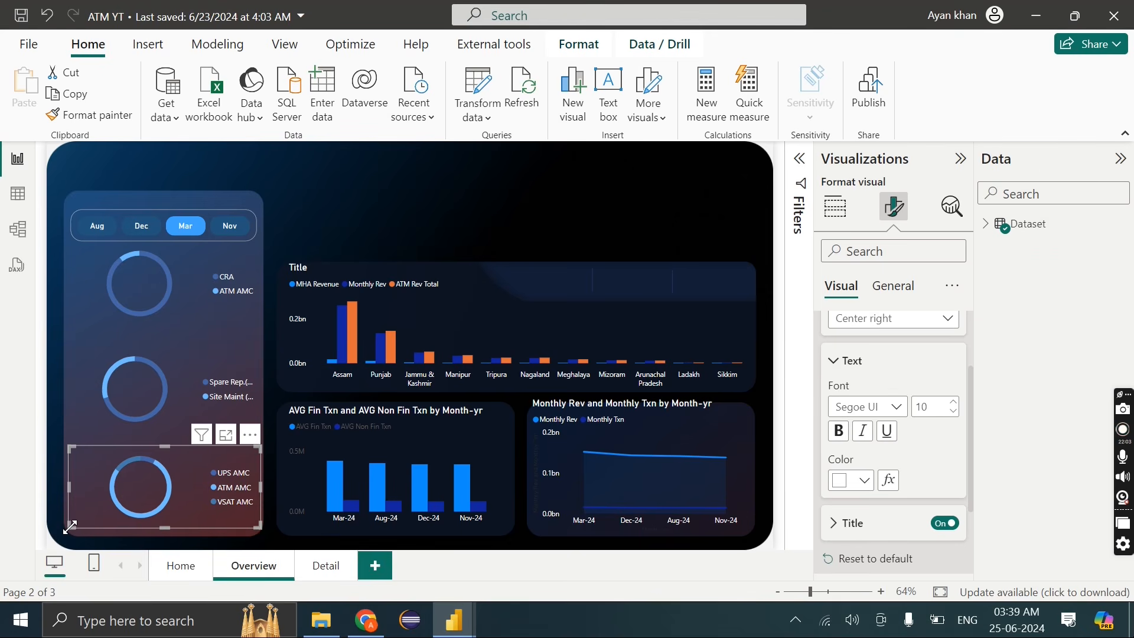
{"action": "left_click", "coordinate": [174, 302]}
{"action": "left_click_drag", "start_coordinate": [186, 304], "coordinate": [183, 321]}
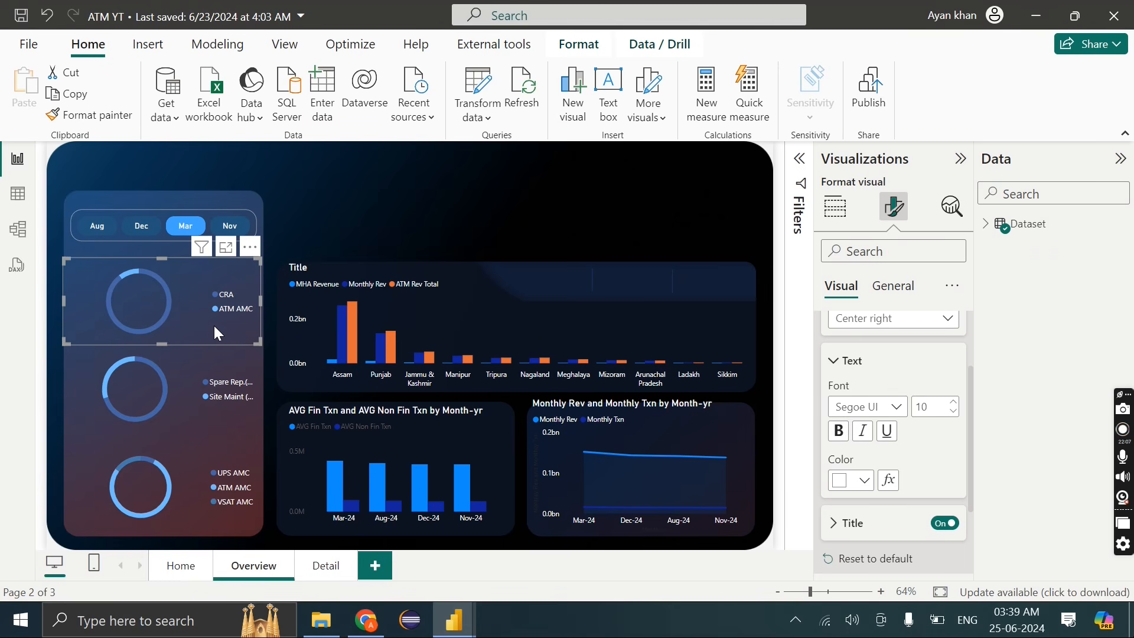
{"action": "left_click", "coordinate": [412, 222]}
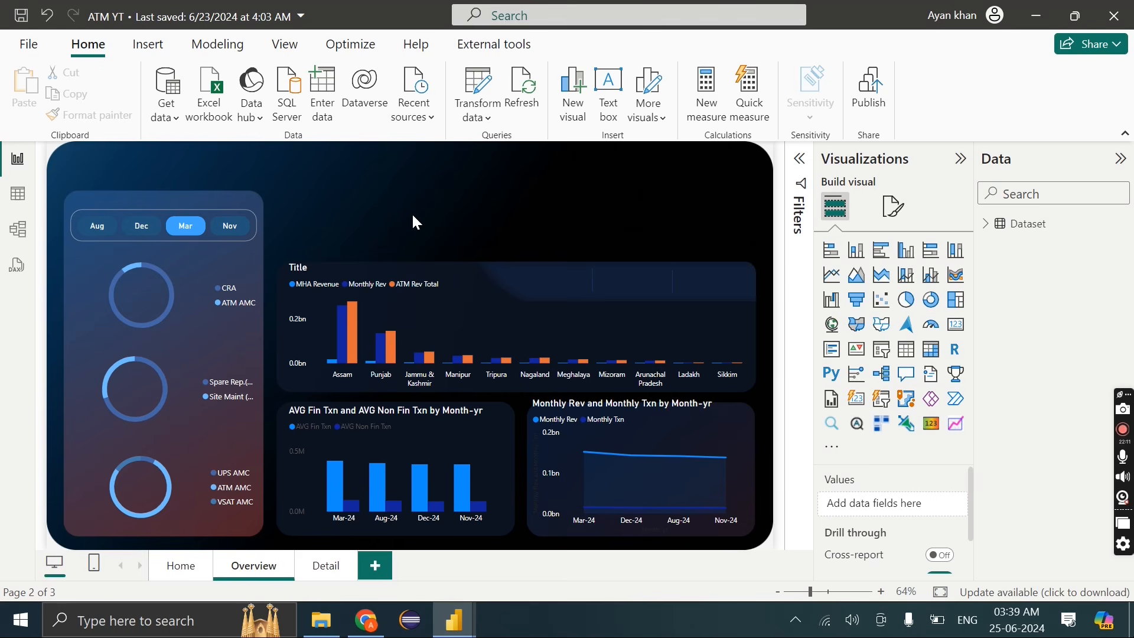
{"action": "left_click", "coordinate": [192, 354]}
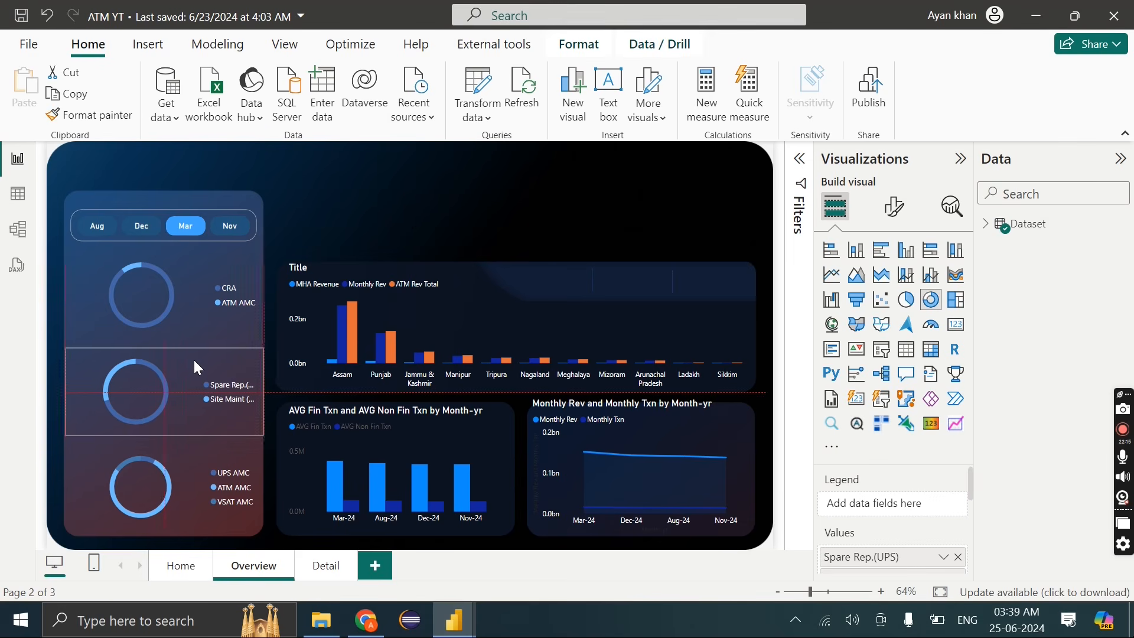
In the state revenue column chart's column color settings, color the MHA Revenue series muted medium blue
{"action": "left_click", "coordinate": [455, 286]}
{"action": "left_click", "coordinate": [894, 206]}
{"action": "scroll", "coordinate": [879, 417], "scroll_direction": "down", "scroll_amount": 2}
{"action": "left_click", "coordinate": [868, 496]}
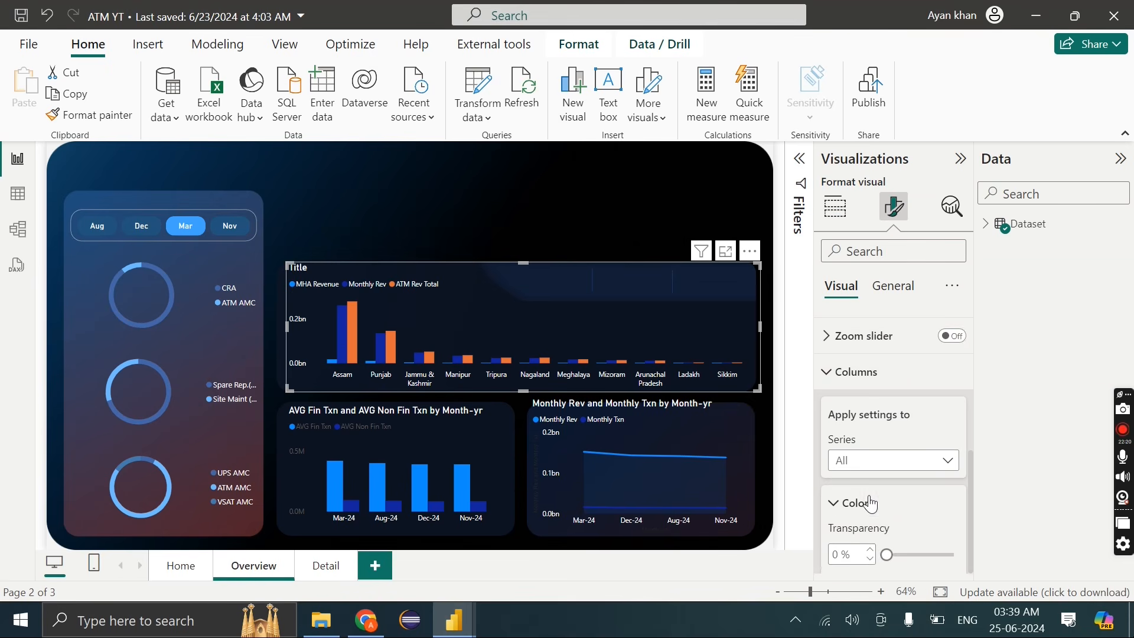
{"action": "scroll", "coordinate": [868, 472], "scroll_direction": "down", "scroll_amount": 1}
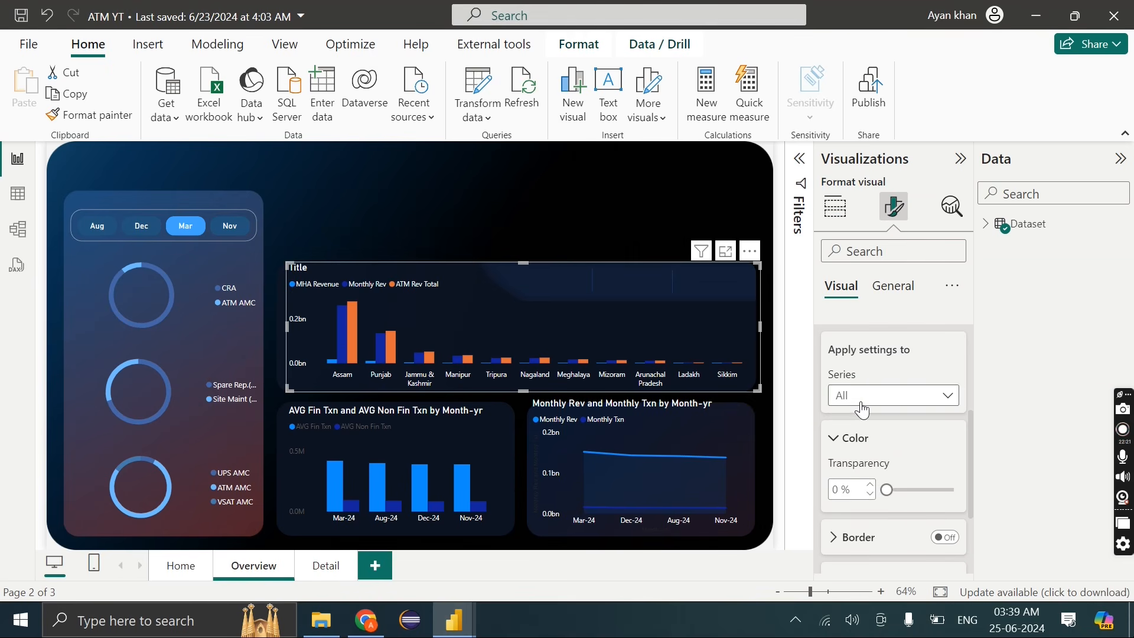
{"action": "left_click", "coordinate": [862, 408]}
{"action": "left_click", "coordinate": [866, 440]}
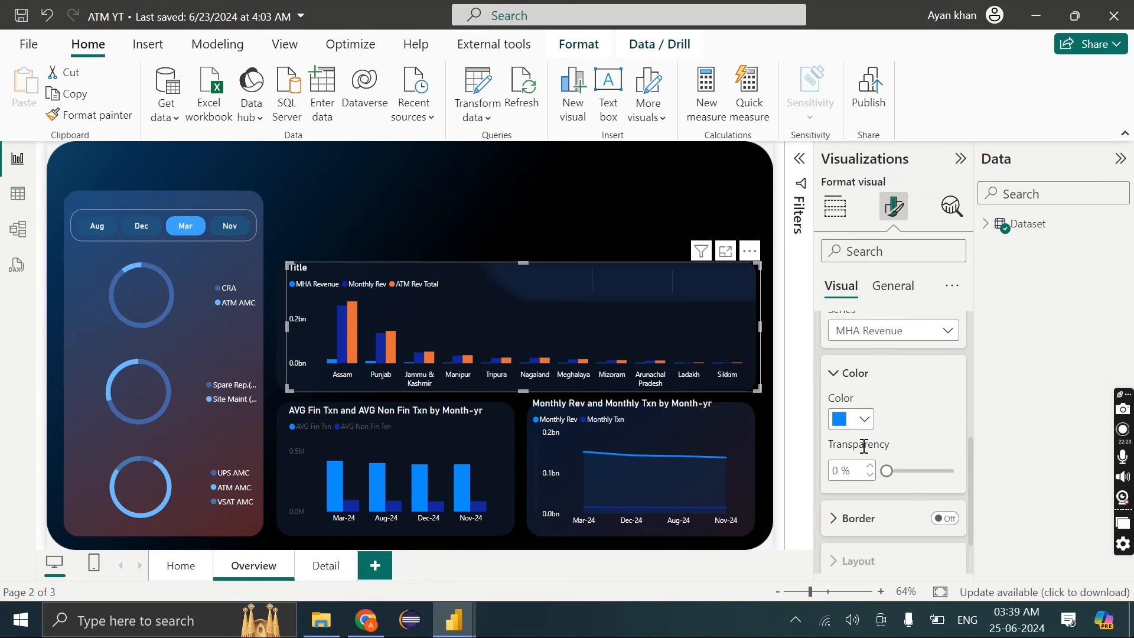
{"action": "left_click", "coordinate": [853, 419]}
{"action": "left_click", "coordinate": [876, 340]}
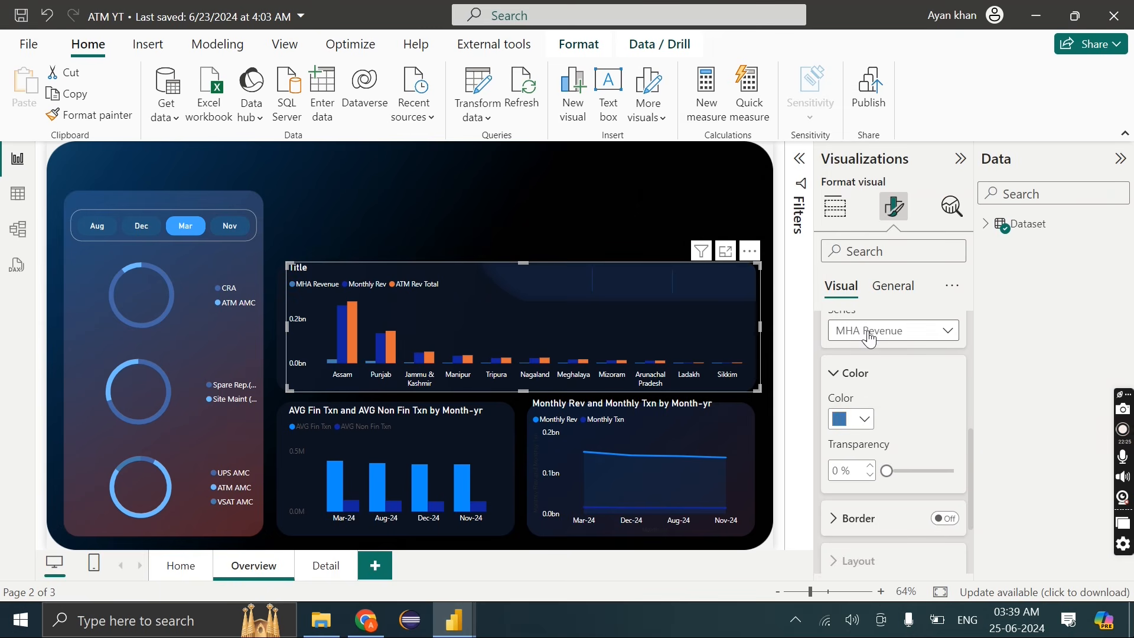
Color the Monthly Rev columns of the state revenue chart #A0D1FF
{"action": "left_click", "coordinate": [869, 330]}
{"action": "left_click", "coordinate": [868, 392]}
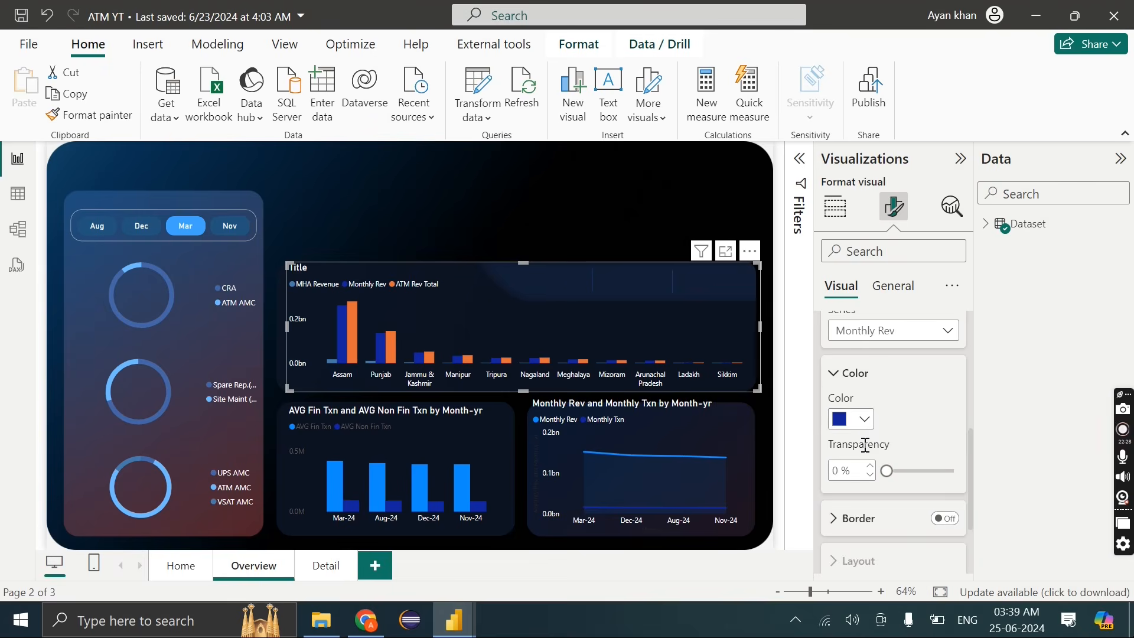
{"action": "left_click", "coordinate": [864, 431]}
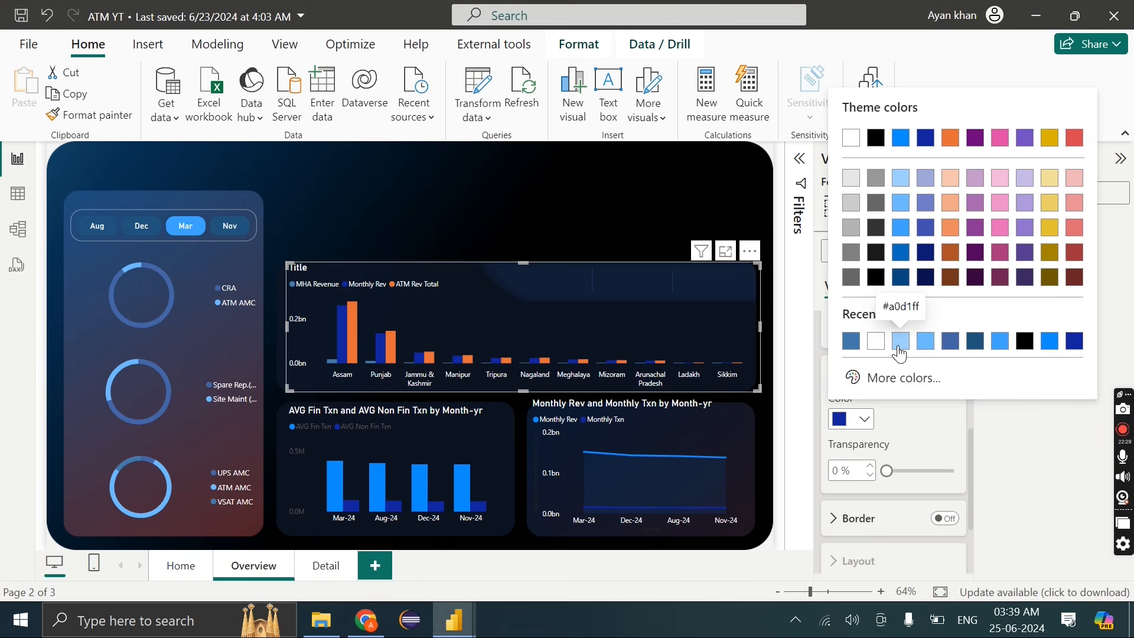
{"action": "left_click", "coordinate": [895, 341]}
Color the ATM Rev Total columns of the state revenue chart with the theme's medium-light red shade
{"action": "left_click", "coordinate": [893, 341]}
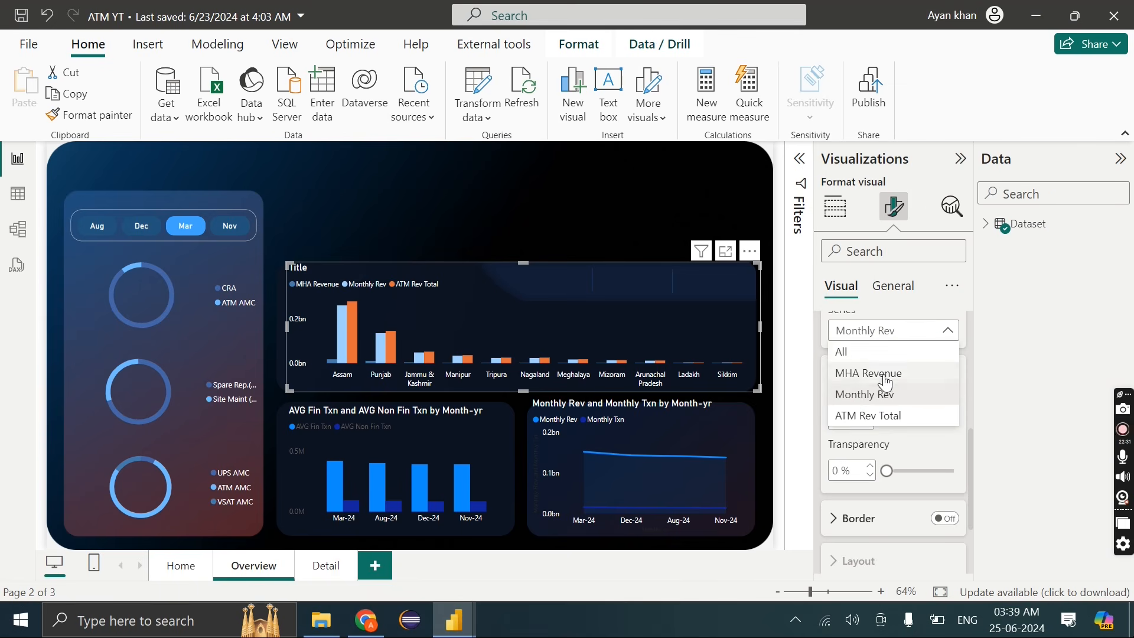
{"action": "left_click", "coordinate": [881, 415]}
{"action": "left_click", "coordinate": [855, 422]}
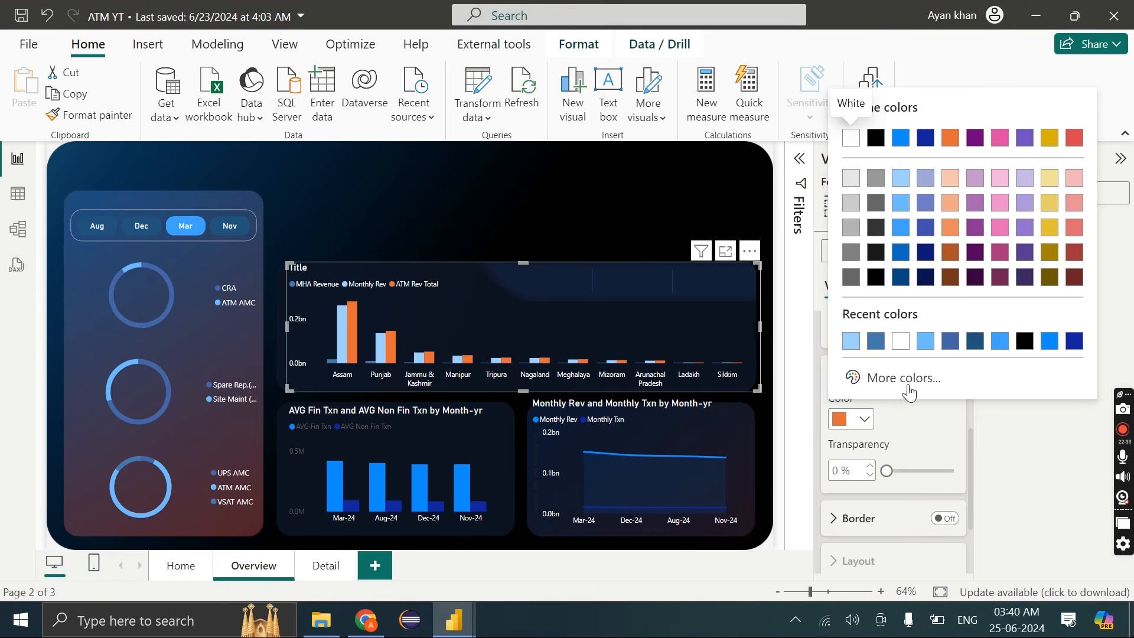
{"action": "left_click", "coordinate": [1075, 203]}
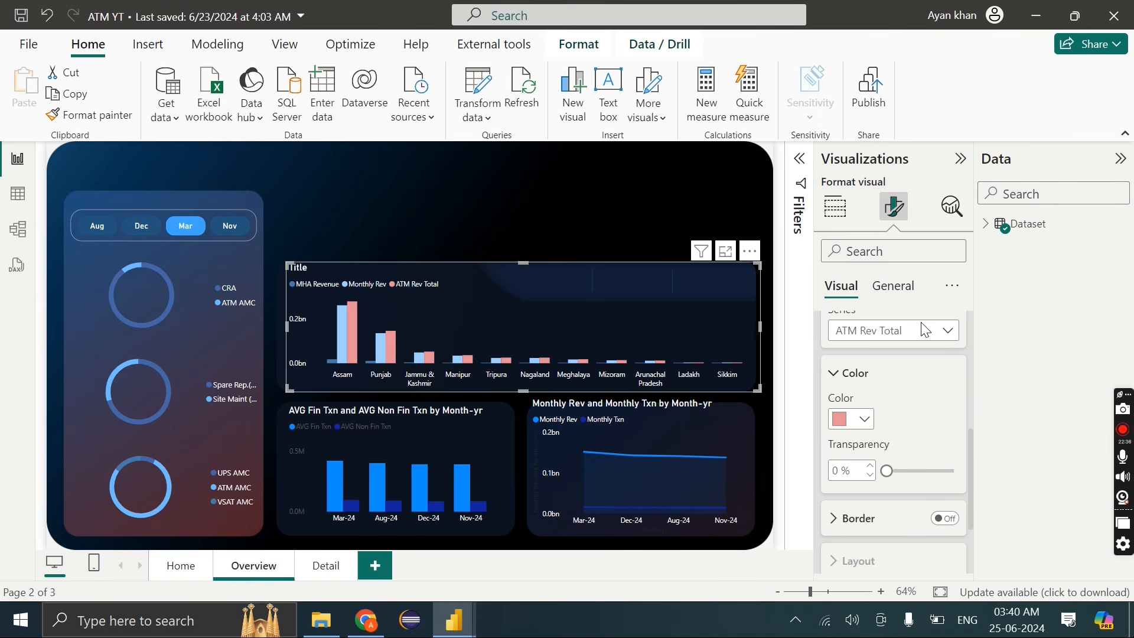
{"action": "left_click", "coordinate": [865, 420]}
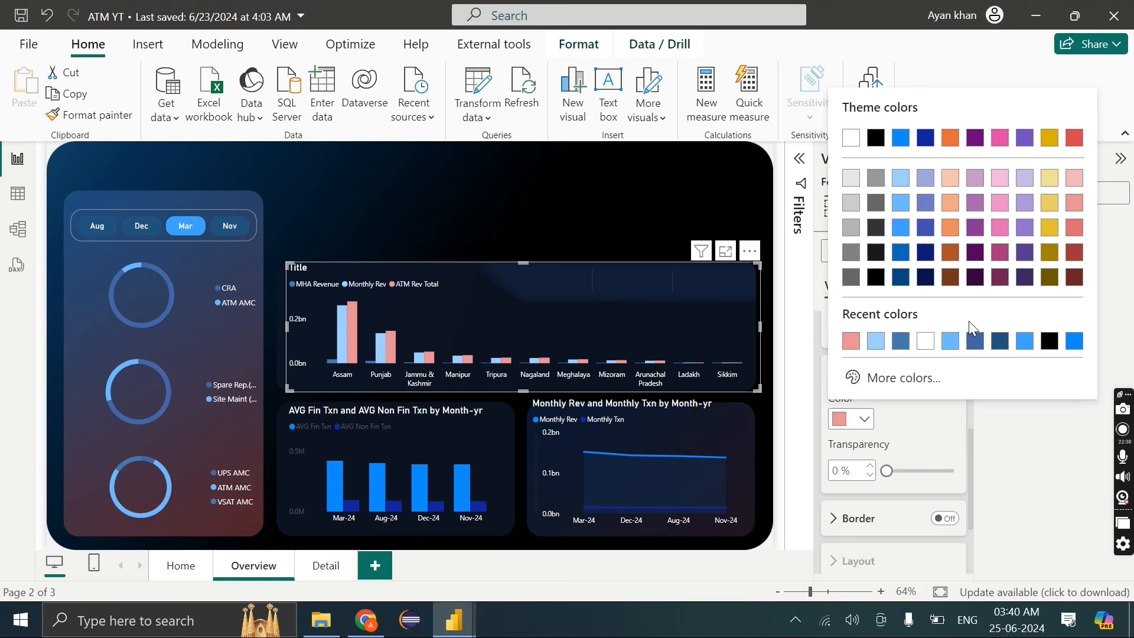
{"action": "left_click", "coordinate": [1076, 229]}
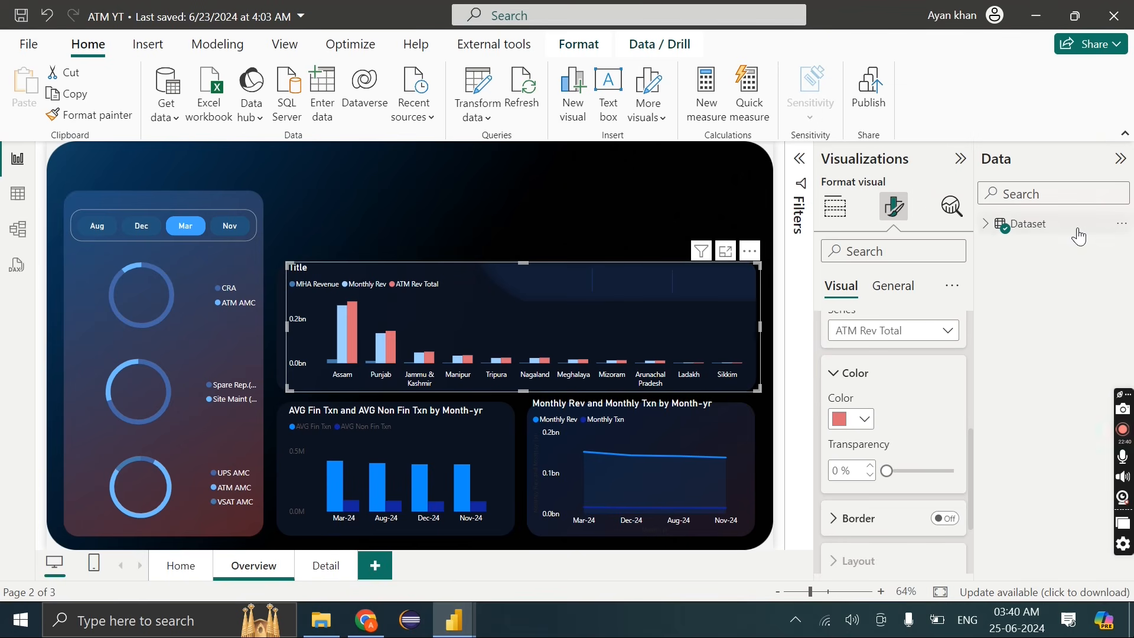
Recolor the MHA Revenue columns of the state revenue chart with the recently used light blue
{"action": "left_click", "coordinate": [862, 337]}
{"action": "left_click", "coordinate": [874, 378]}
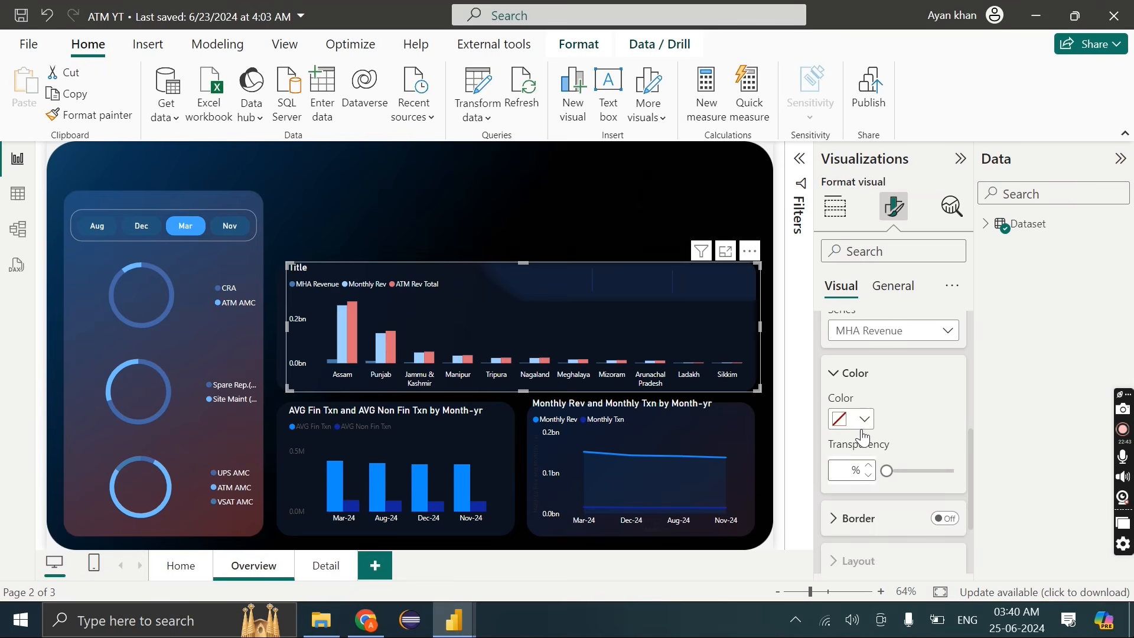
{"action": "left_click", "coordinate": [863, 419]}
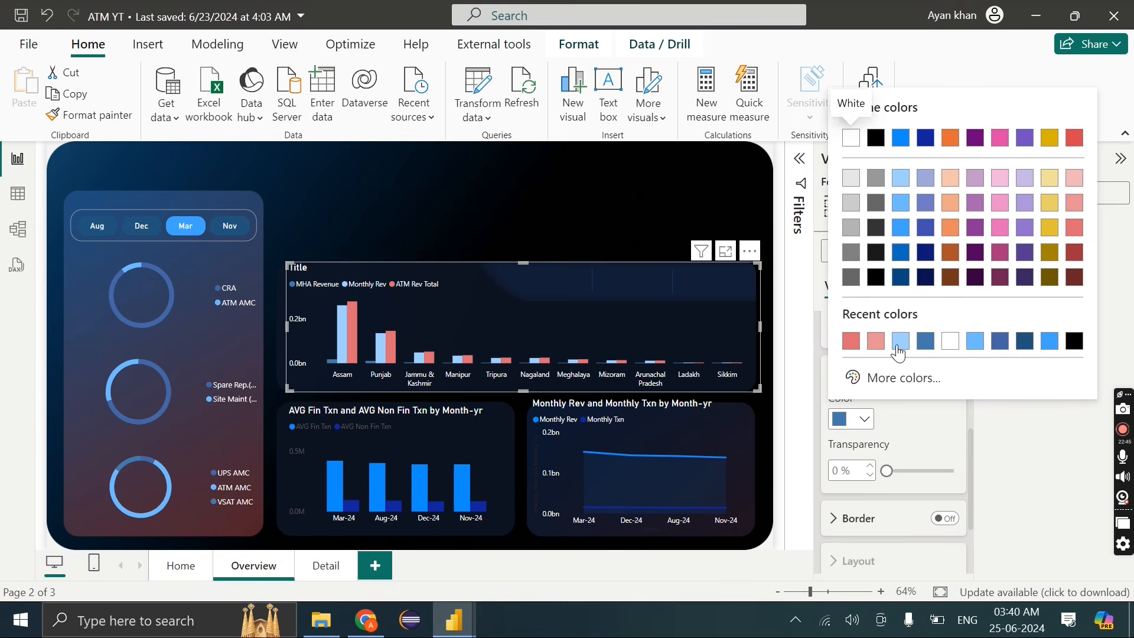
{"action": "left_click", "coordinate": [975, 340]}
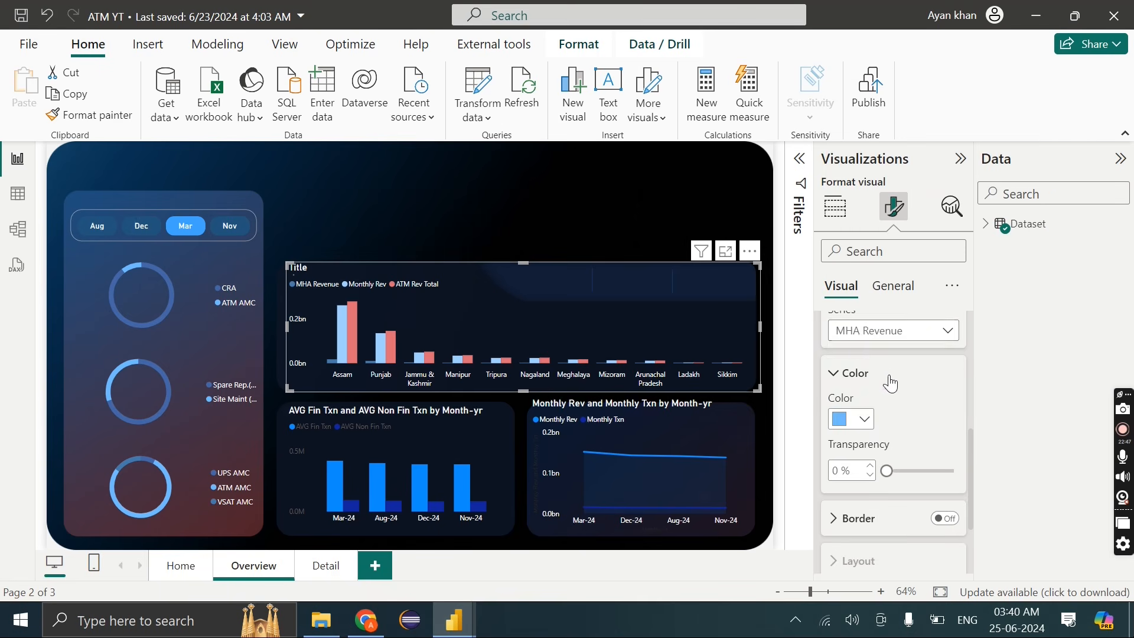
{"action": "left_click", "coordinate": [862, 342]}
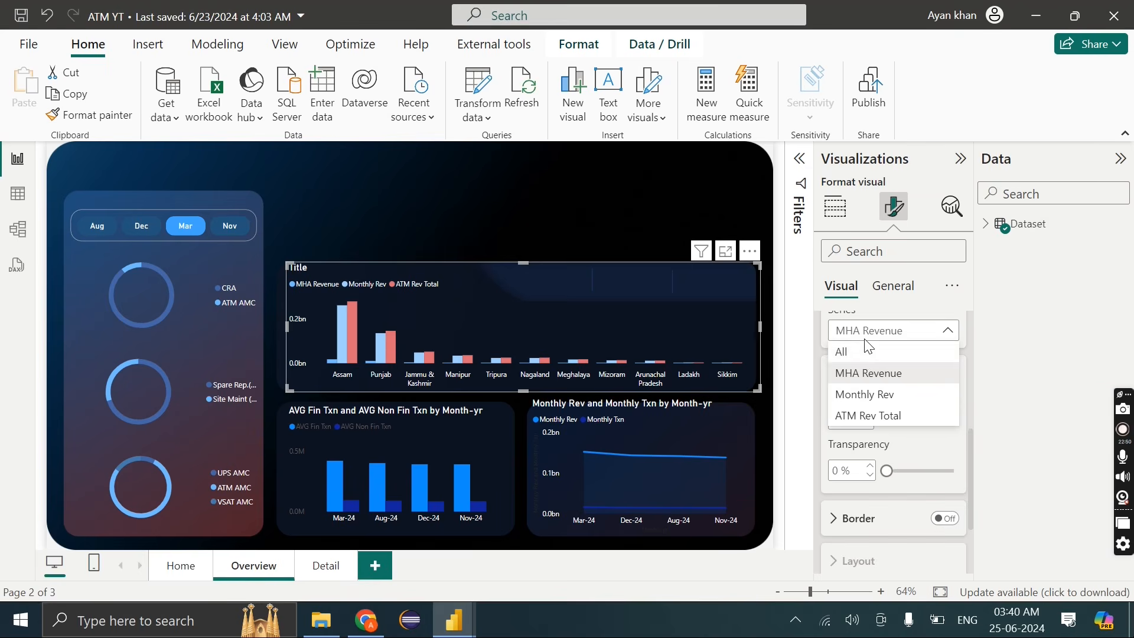
{"action": "left_click", "coordinate": [866, 343]}
{"action": "left_click", "coordinate": [864, 420]}
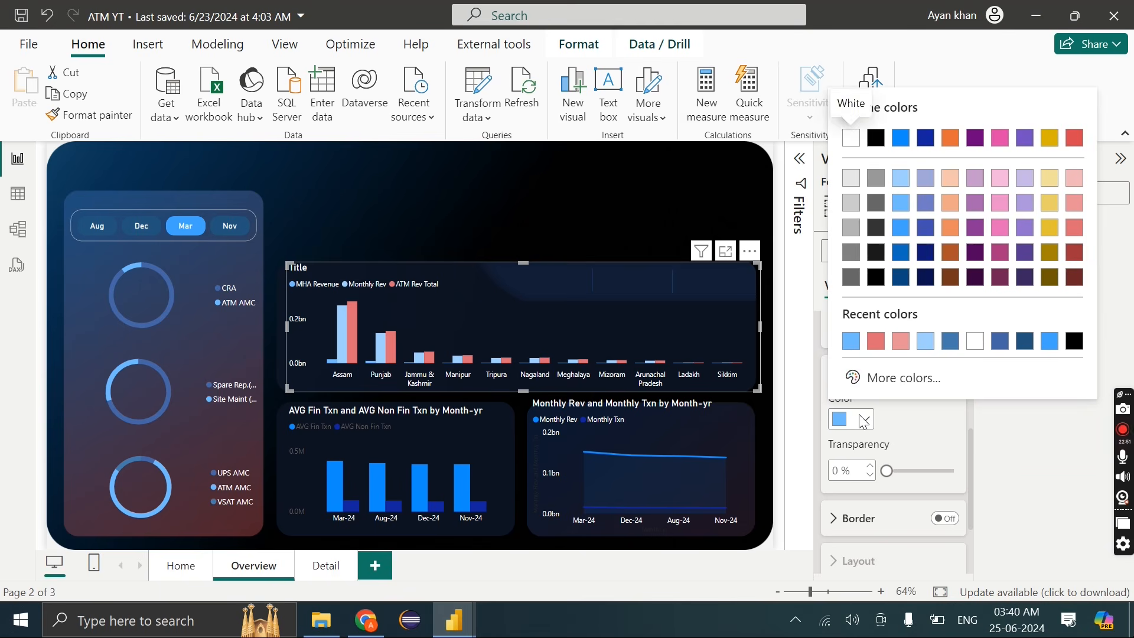
{"action": "left_click", "coordinate": [864, 420]}
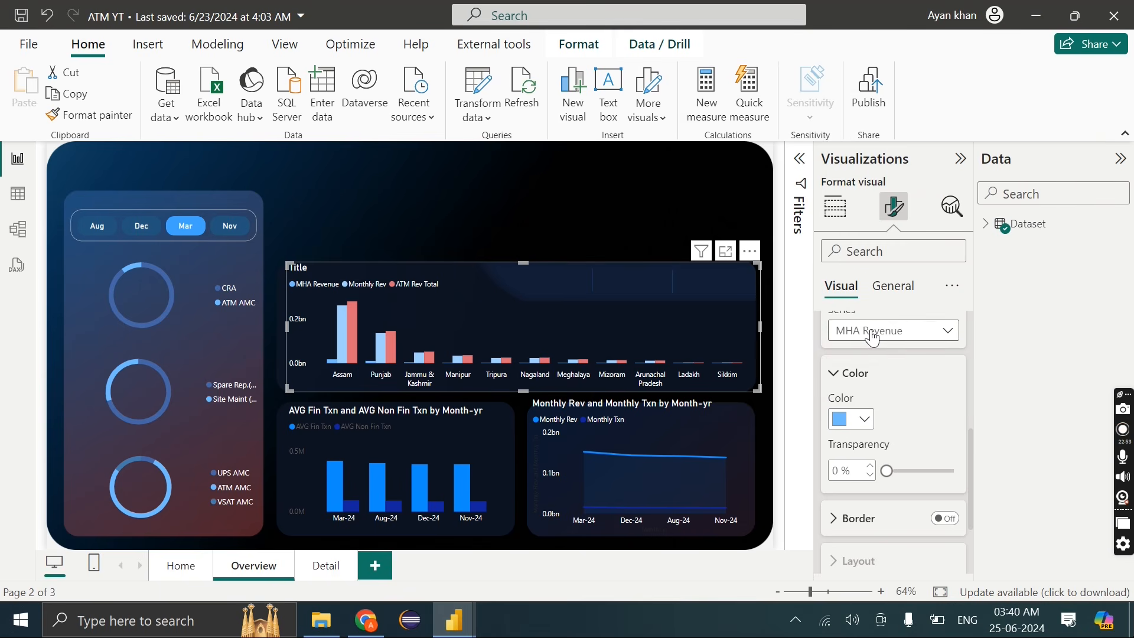
Recolor the Monthly Rev columns of the state revenue chart with the theme's darker blue shade
{"action": "left_click", "coordinate": [873, 338]}
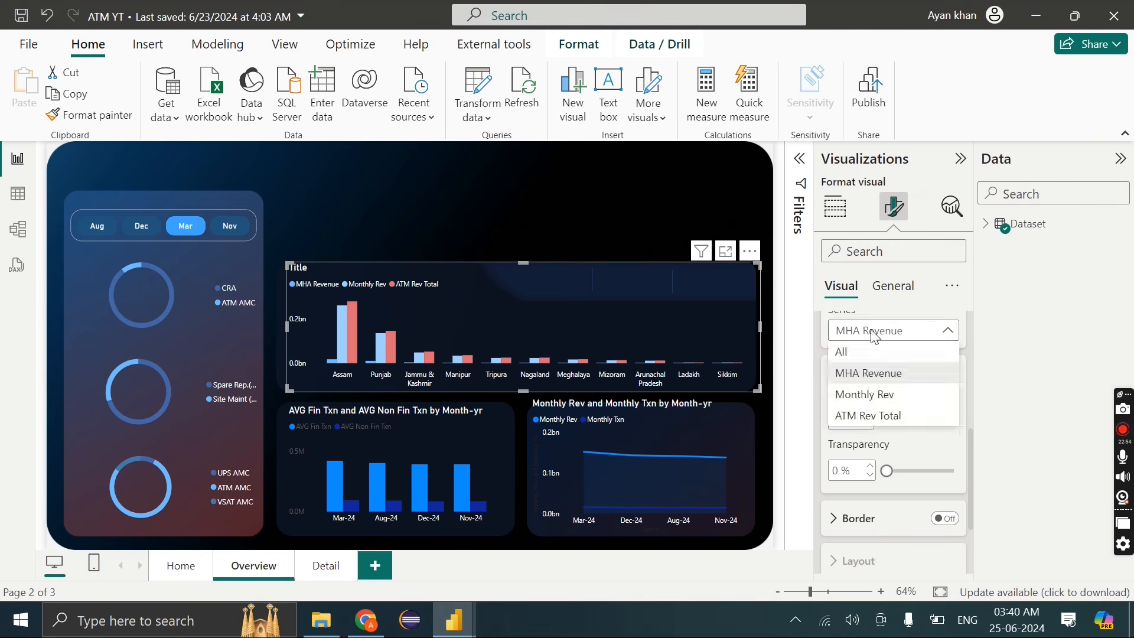
{"action": "left_click", "coordinate": [866, 394]}
{"action": "left_click", "coordinate": [857, 427]}
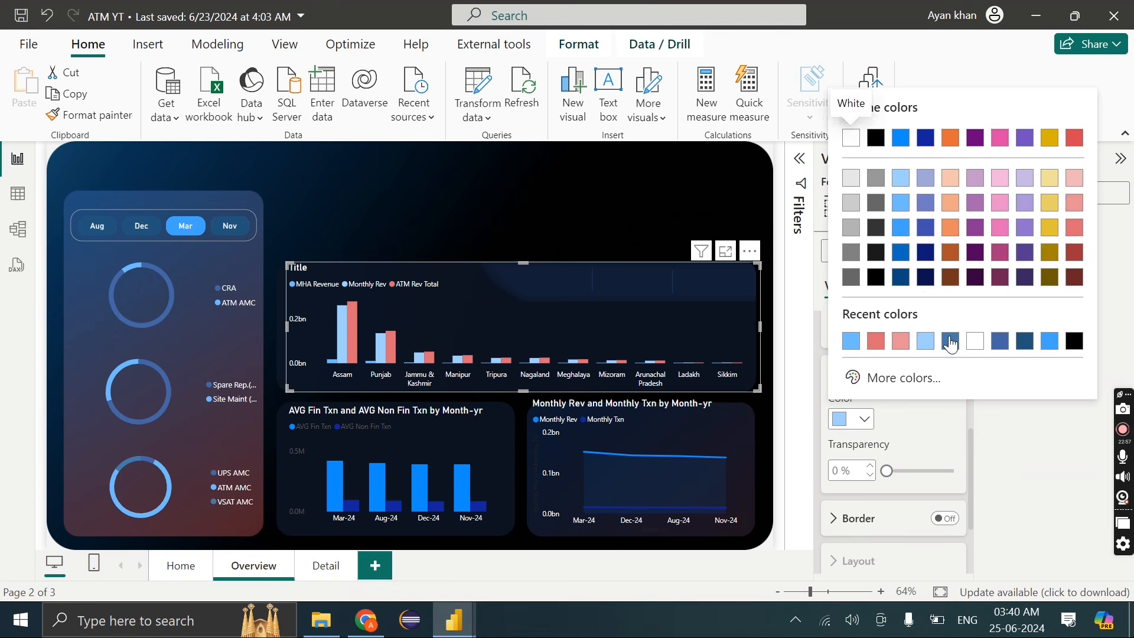
{"action": "left_click", "coordinate": [905, 246]}
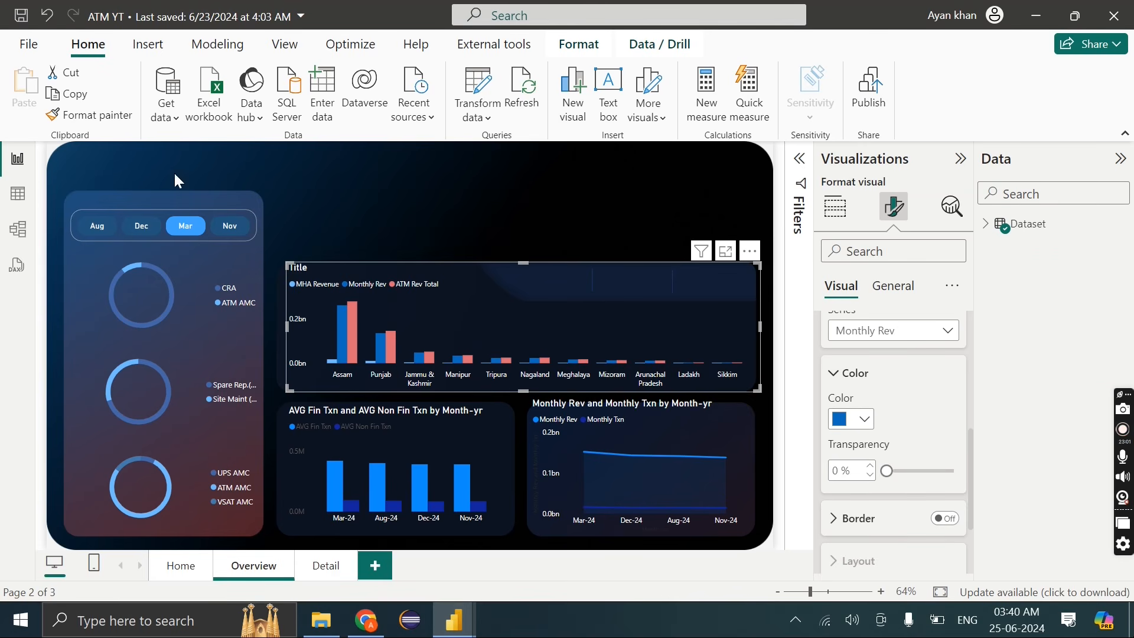
Copy the state revenue chart's formatting onto the AVG Fin Txn and AVG Non Fin Txn chart, and color its AVG Fin Txn columns darker blue
{"action": "left_click", "coordinate": [90, 114]}
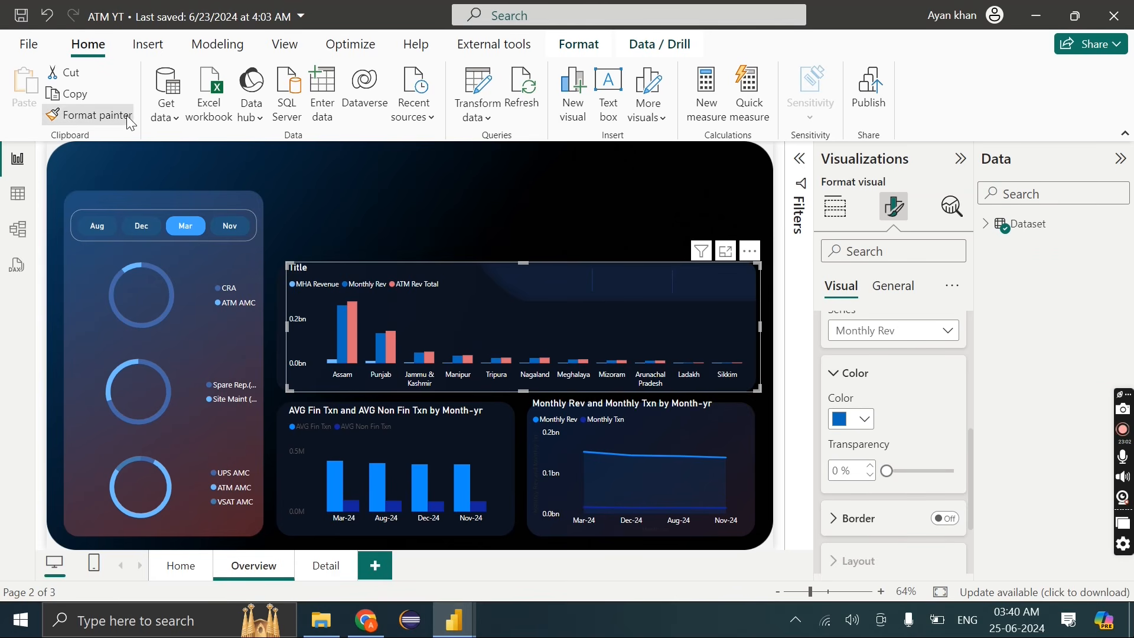
{"action": "left_click", "coordinate": [429, 442]}
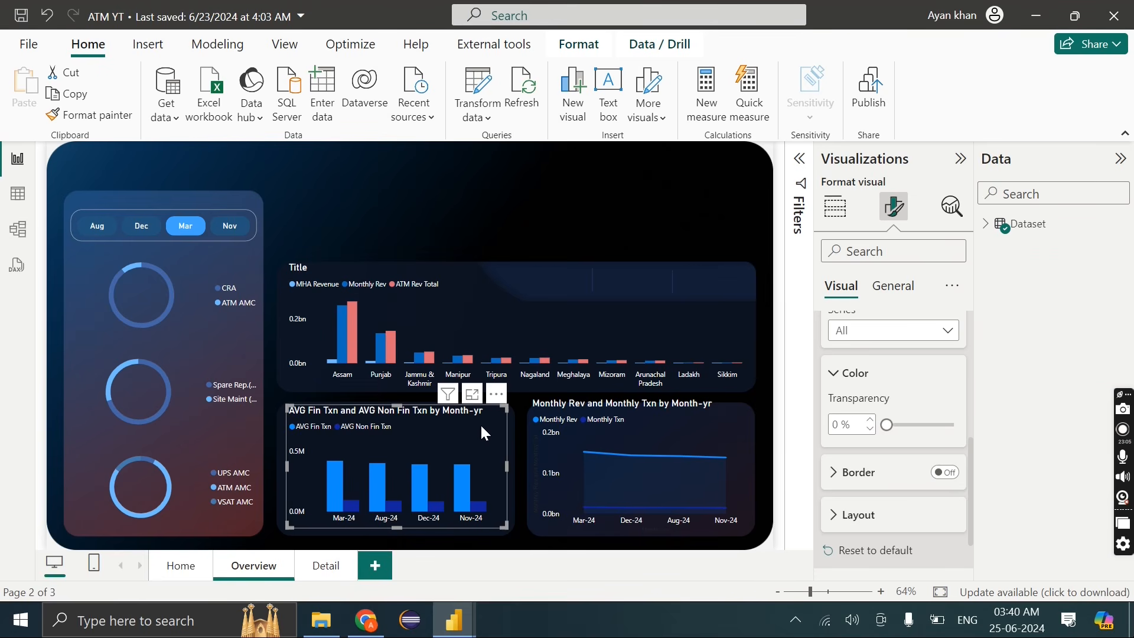
{"action": "scroll", "coordinate": [892, 473], "scroll_direction": "up", "scroll_amount": 1}
{"action": "scroll", "coordinate": [890, 470], "scroll_direction": "down", "scroll_amount": 1}
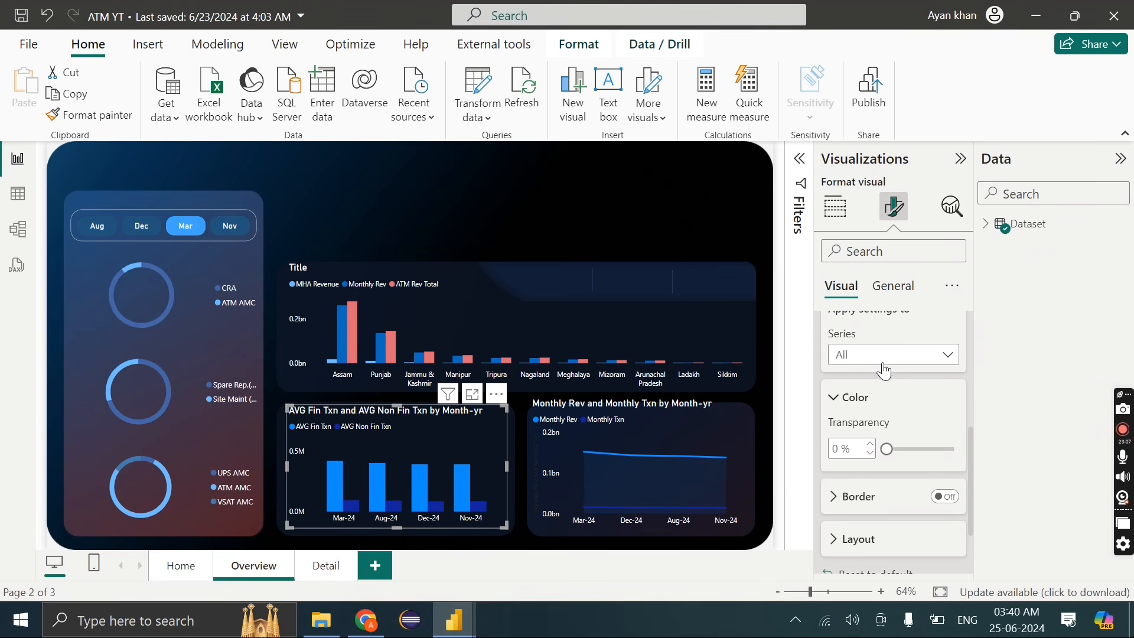
{"action": "left_click", "coordinate": [879, 354]}
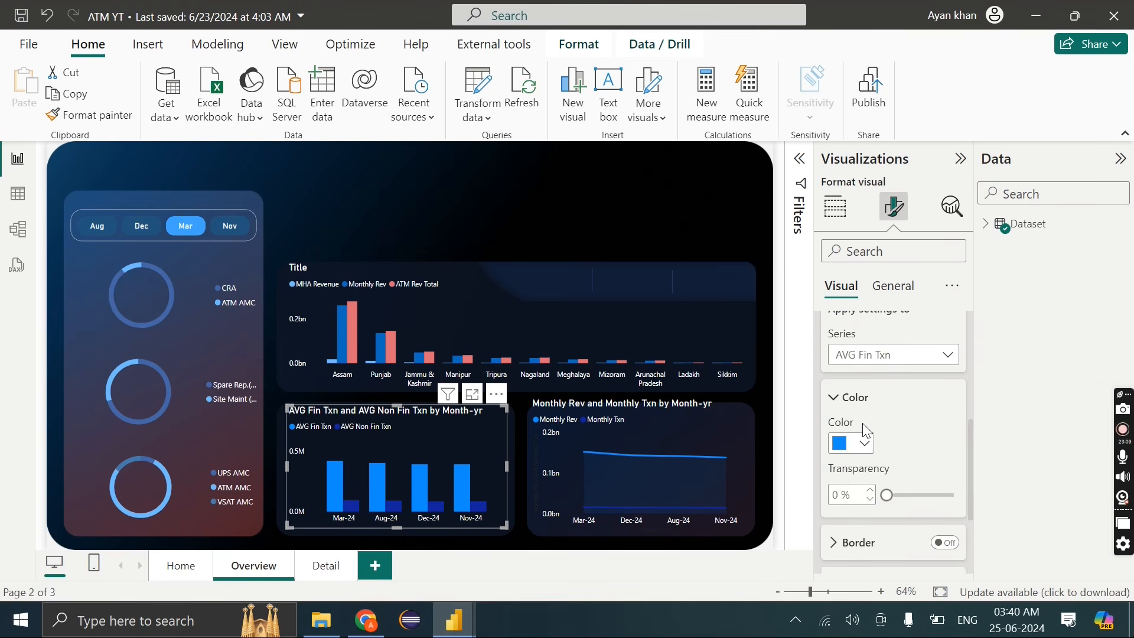
{"action": "left_click", "coordinate": [856, 443]}
{"action": "left_click", "coordinate": [851, 365]}
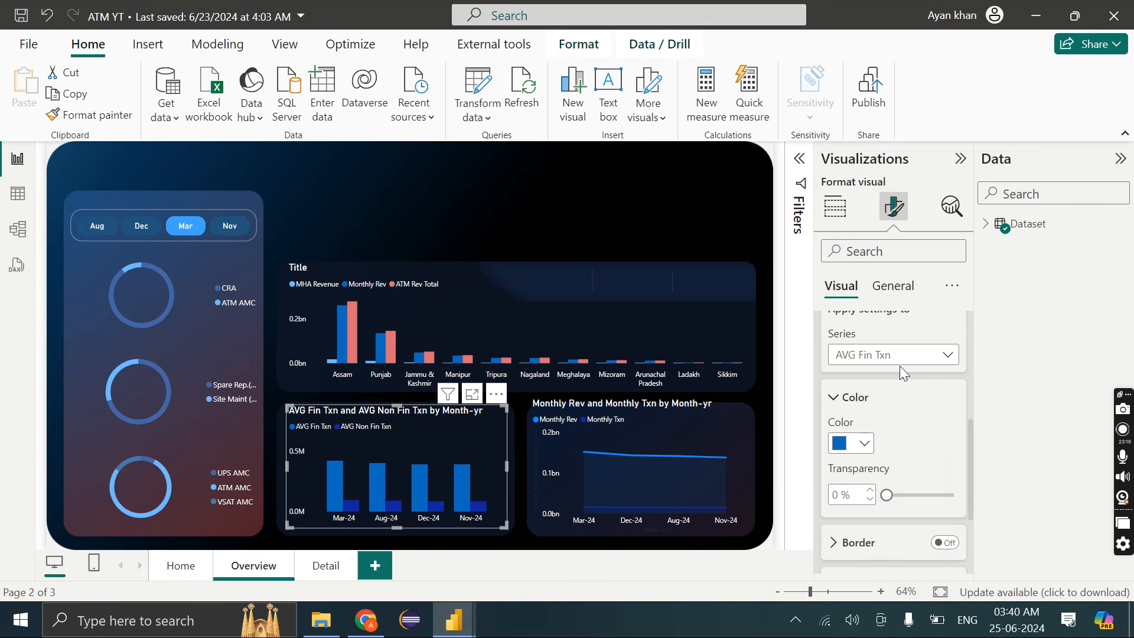
Try the recent light blue and the medium steel blue on the AVG Non Fin Txn columns, returning to the light blue
{"action": "left_click", "coordinate": [843, 358]}
{"action": "left_click", "coordinate": [868, 419]}
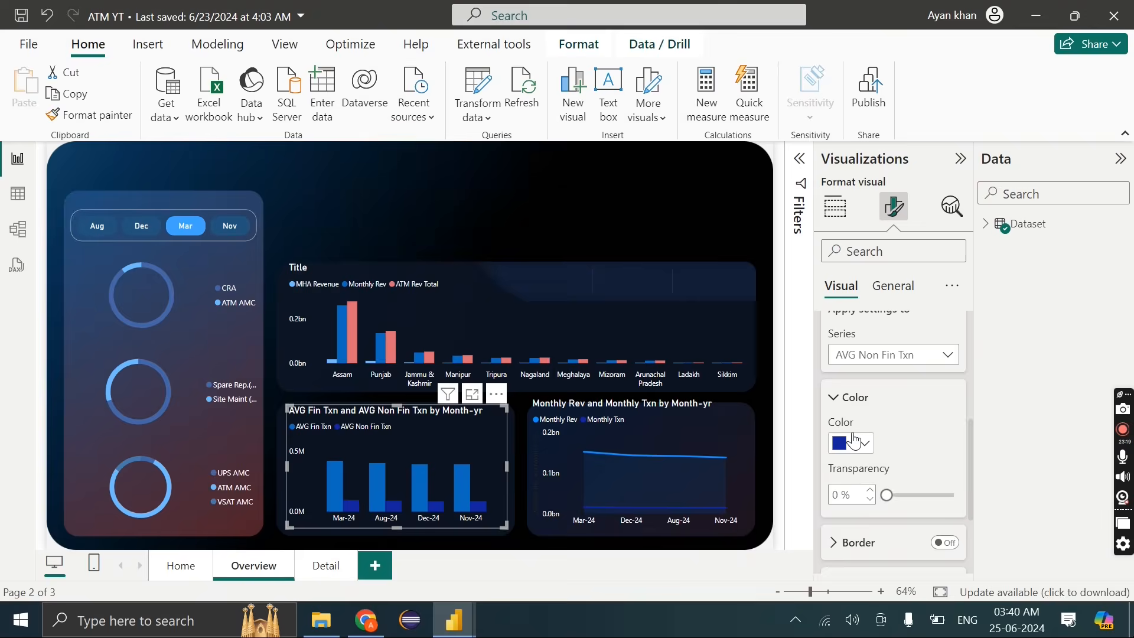
{"action": "left_click", "coordinate": [844, 443]}
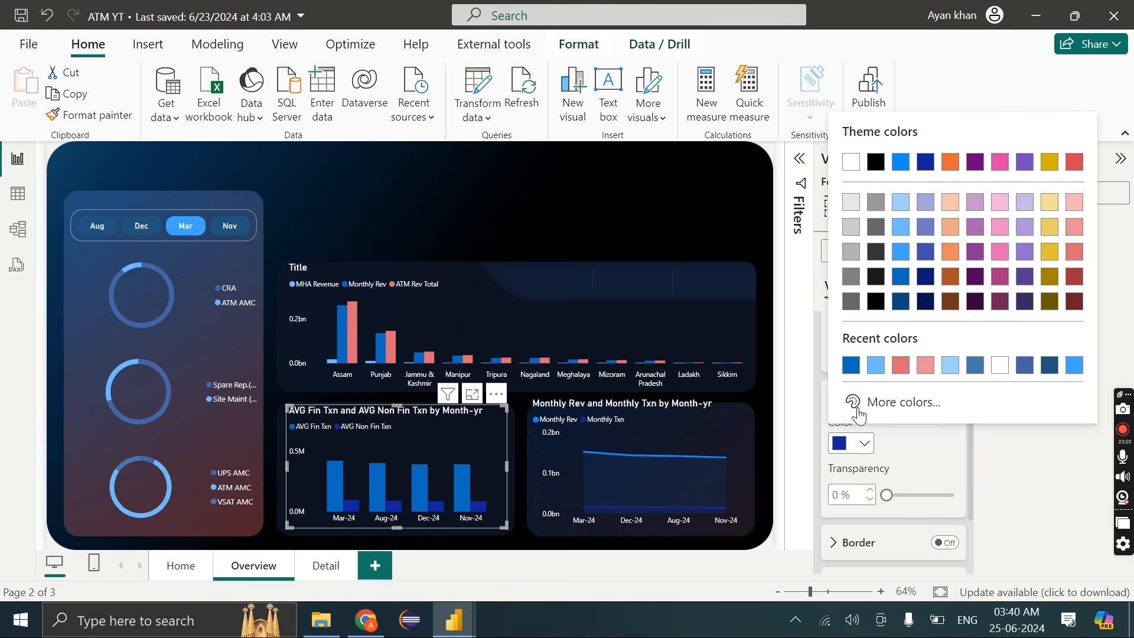
{"action": "left_click", "coordinate": [876, 365]}
{"action": "left_click", "coordinate": [854, 445]}
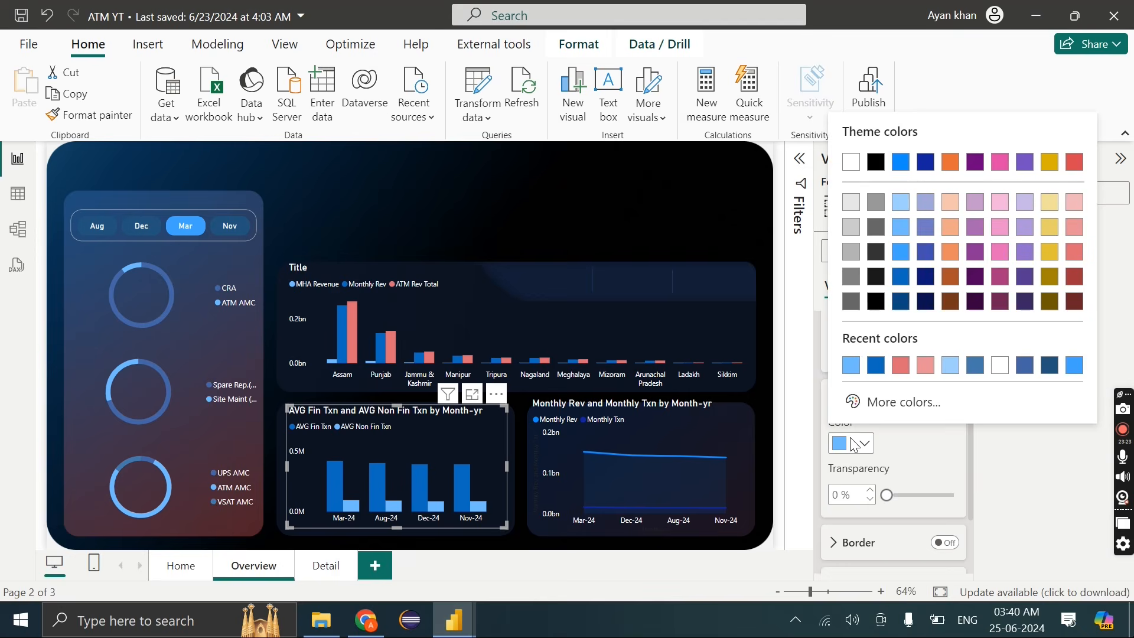
{"action": "left_click", "coordinate": [973, 366]}
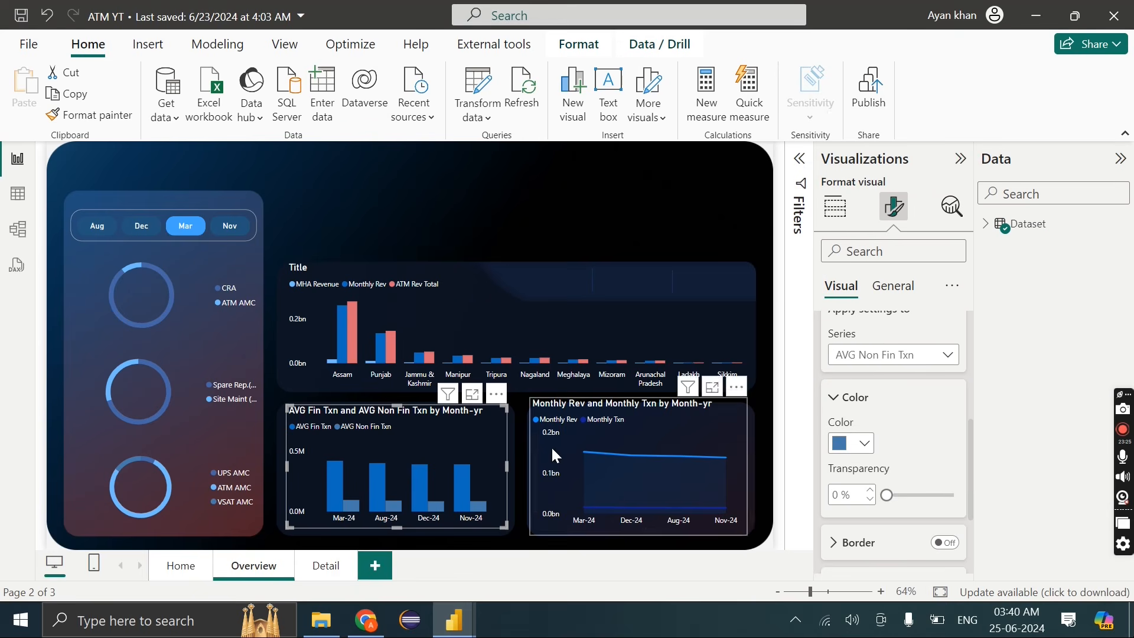
{"action": "left_click", "coordinate": [854, 445]}
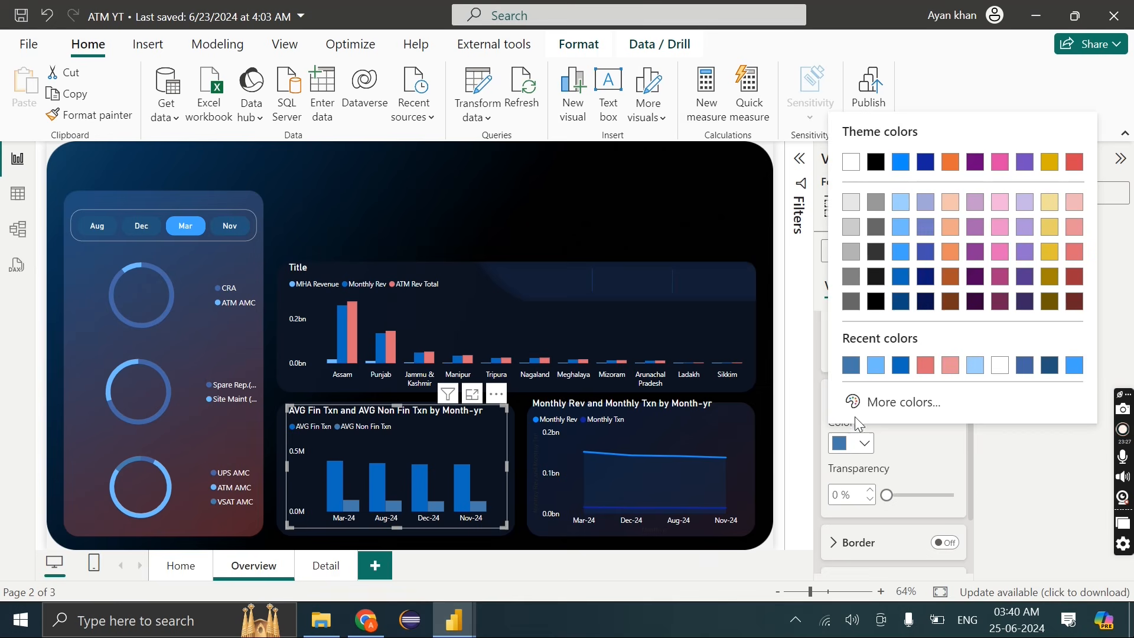
{"action": "left_click", "coordinate": [877, 366]}
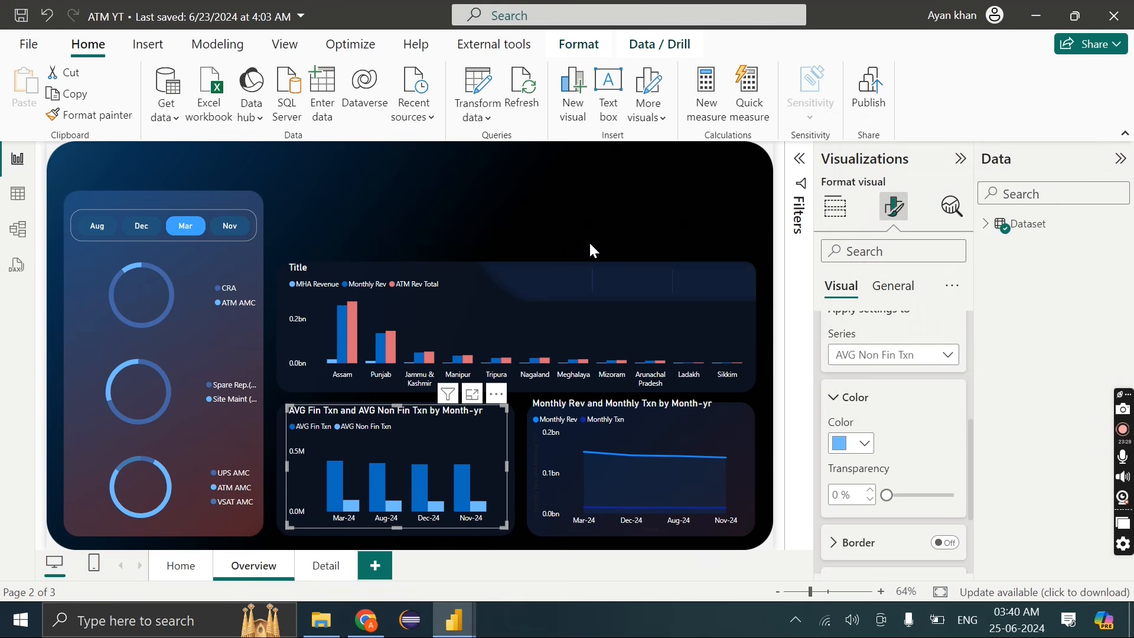
{"action": "left_click", "coordinate": [593, 251]}
Check the Fin Txn and Non Fin Txn column colors in the ATM Dashboard reference report, and return to the ATM YT report
{"action": "mouse_move", "coordinate": [454, 621]}
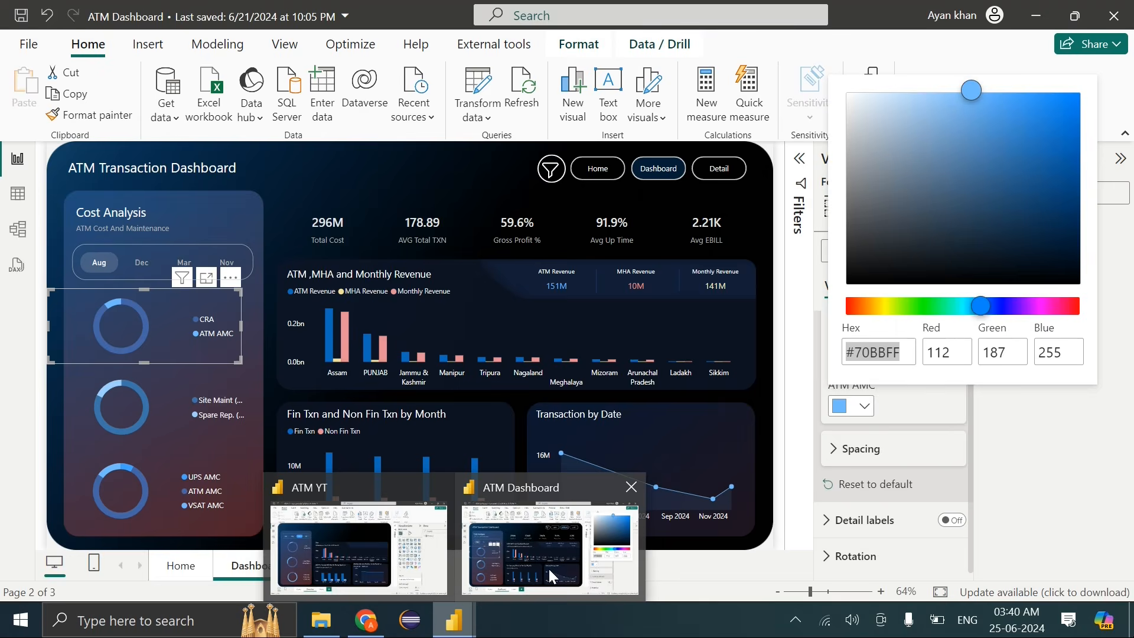
{"action": "left_click", "coordinate": [548, 569]}
{"action": "mouse_move", "coordinate": [457, 617]}
{"action": "left_click", "coordinate": [402, 558]}
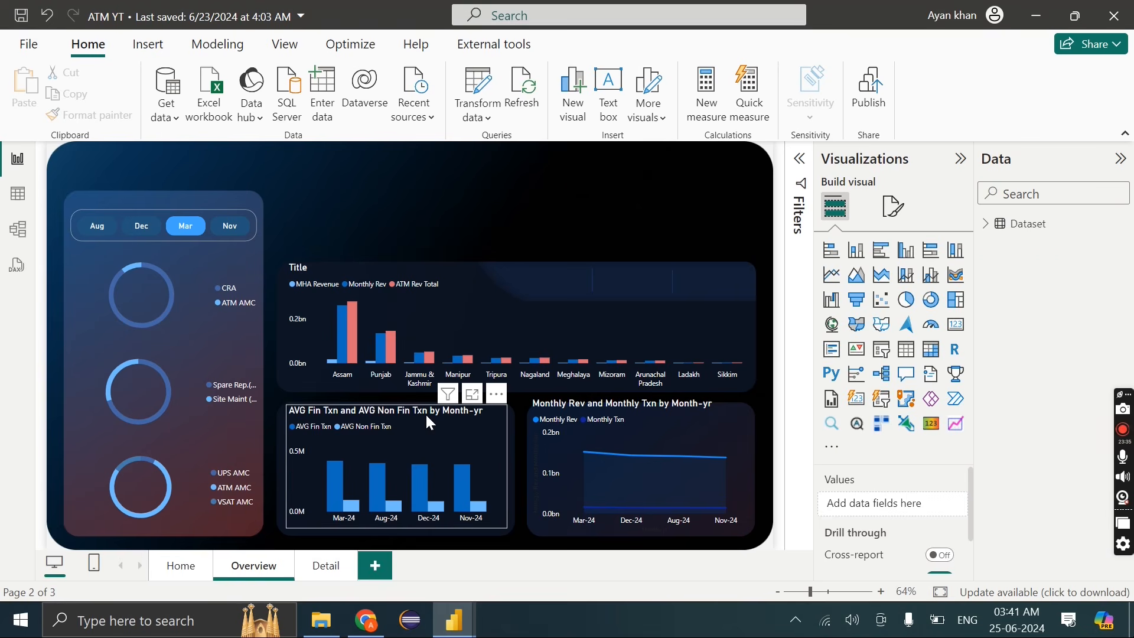
Recolor the AVG Non Fin Txn columns of the monthly transaction chart with the recently used medium-light red
{"action": "left_click", "coordinate": [894, 206]}
{"action": "scroll", "coordinate": [886, 467], "scroll_direction": "down", "scroll_amount": 3}
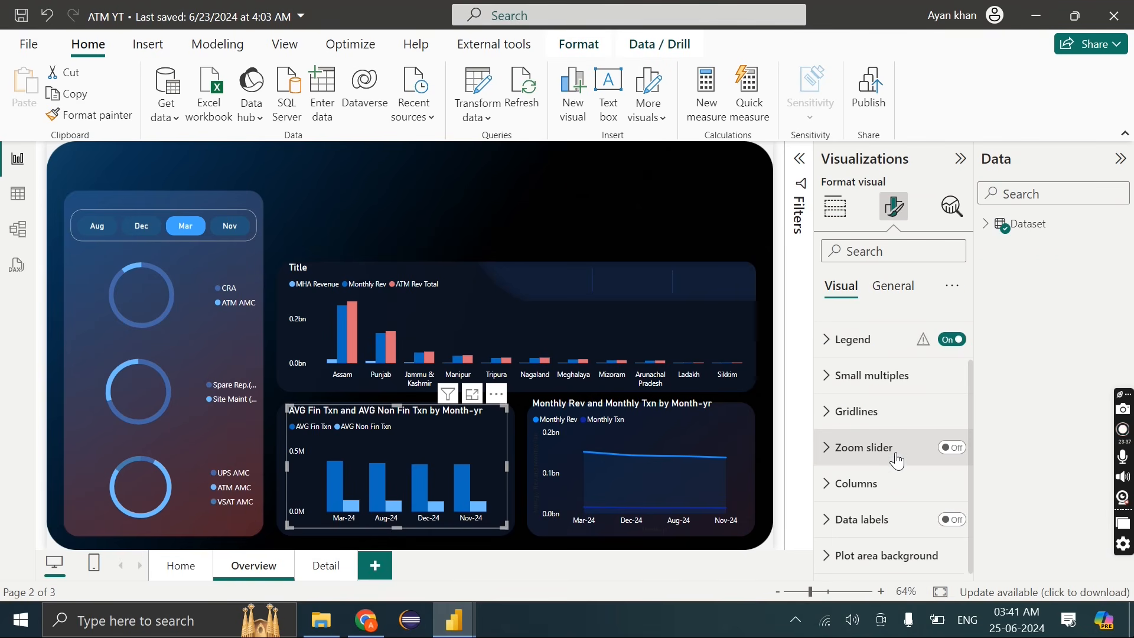
{"action": "left_click", "coordinate": [885, 484]}
{"action": "scroll", "coordinate": [880, 475], "scroll_direction": "down", "scroll_amount": 1}
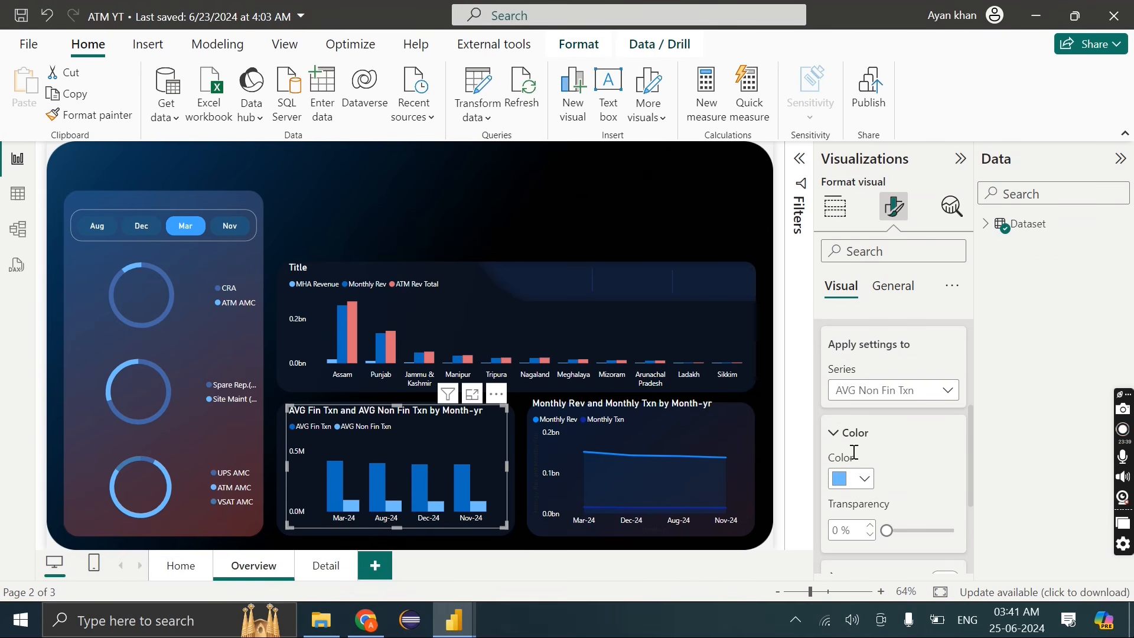
{"action": "left_click", "coordinate": [859, 483]}
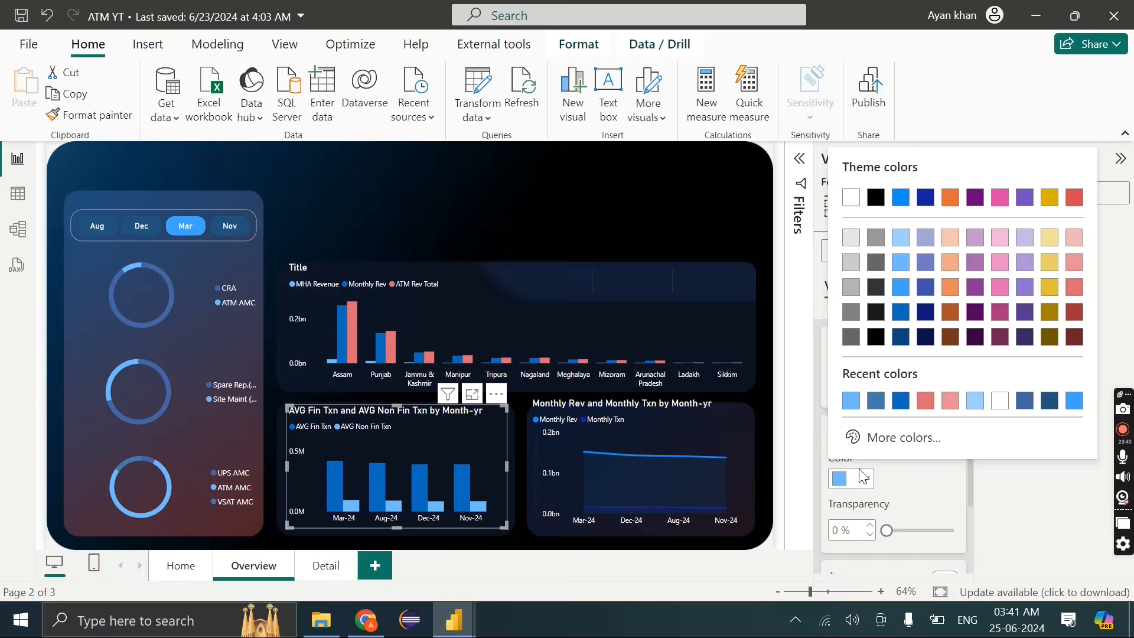
{"action": "left_click", "coordinate": [926, 399]}
Apply the column settings to all series of the AVG Fin Txn chart and widen the spacing between its month categories
{"action": "scroll", "coordinate": [852, 417], "scroll_direction": "down", "scroll_amount": 2}
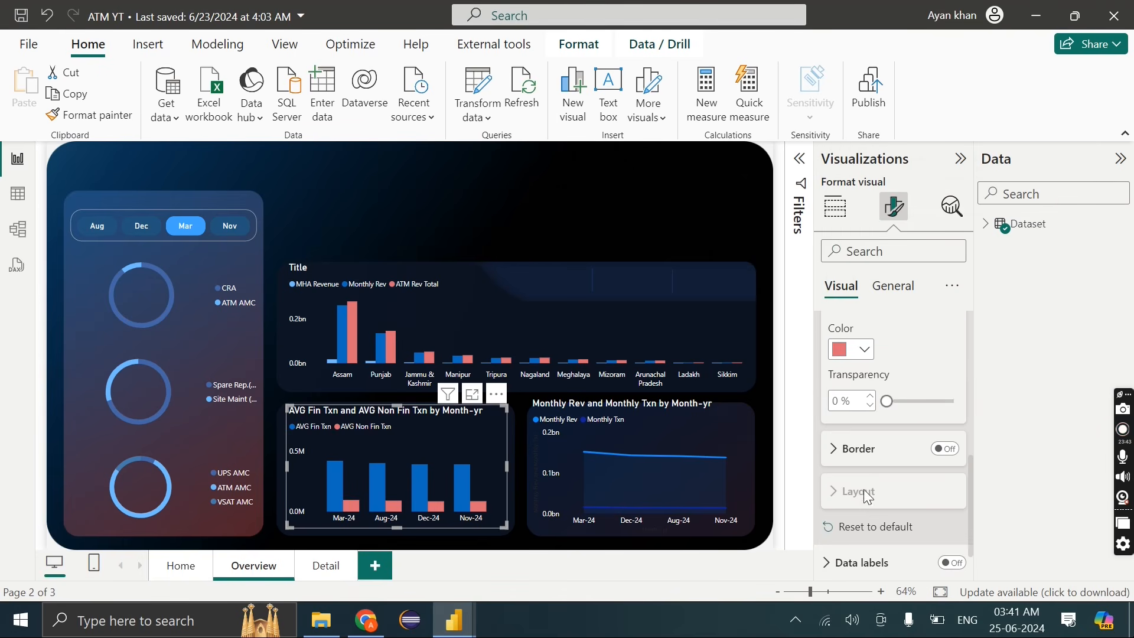
{"action": "scroll", "coordinate": [882, 469], "scroll_direction": "up", "scroll_amount": 2}
{"action": "left_click", "coordinate": [839, 362]}
{"action": "left_click", "coordinate": [856, 415]}
{"action": "scroll", "coordinate": [874, 448], "scroll_direction": "down", "scroll_amount": 1}
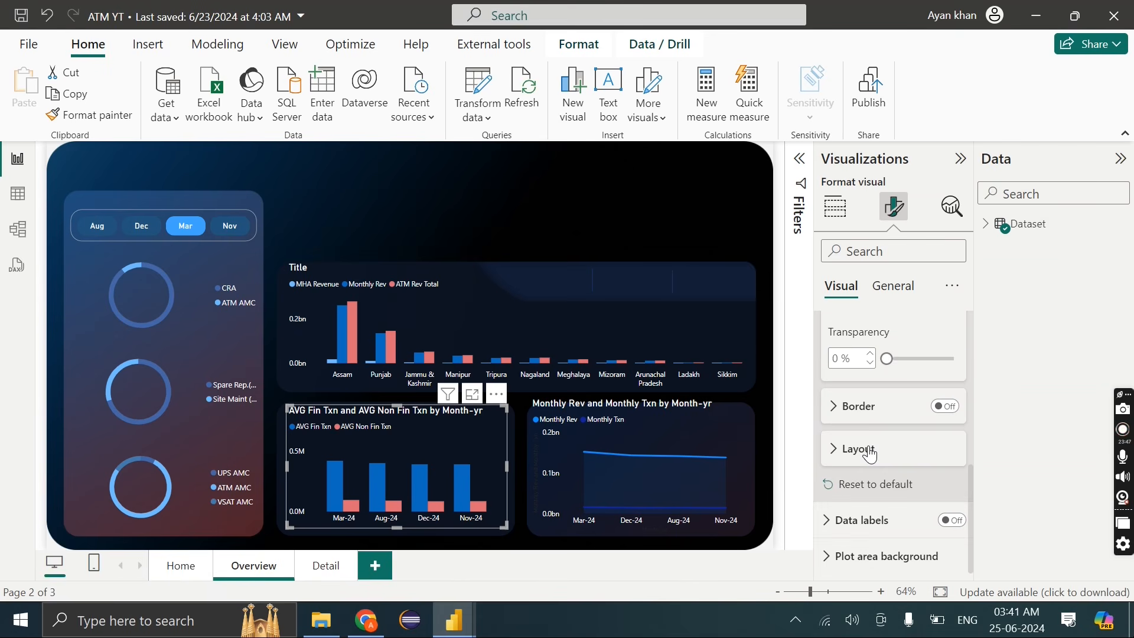
{"action": "left_click", "coordinate": [868, 451]}
{"action": "left_click_drag", "start_coordinate": [929, 479], "coordinate": [938, 480]}
Recolor the Monthly Txn line of the Monthly Rev and Monthly Txn chart with the recently used steel blue
{"action": "left_click", "coordinate": [710, 425]}
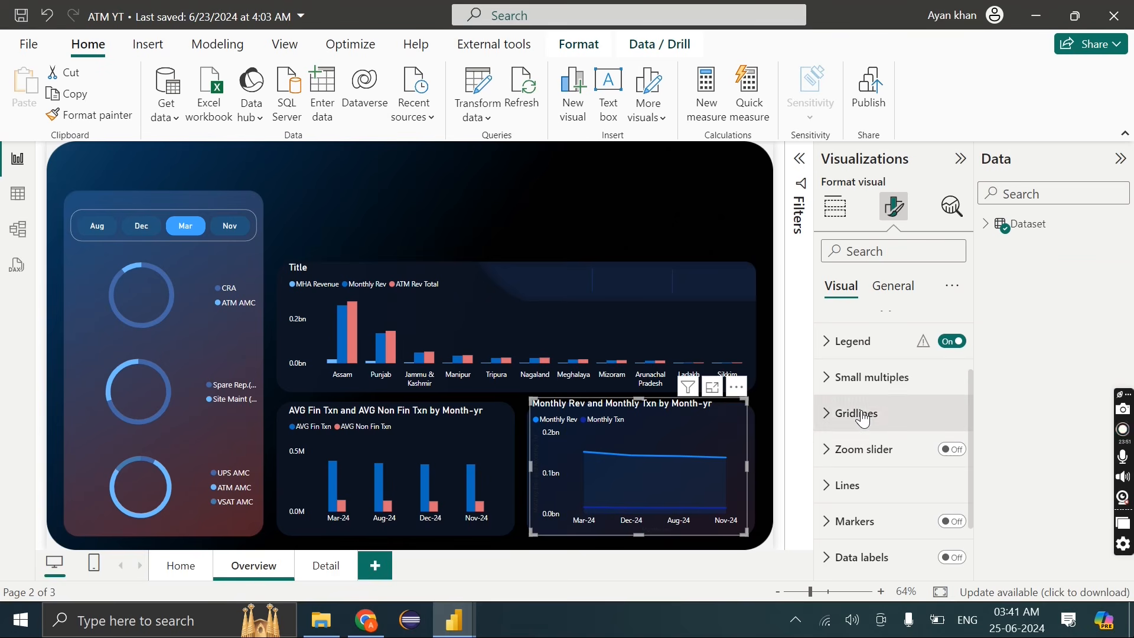
{"action": "scroll", "coordinate": [861, 482], "scroll_direction": "down", "scroll_amount": 1}
{"action": "left_click", "coordinate": [861, 480]}
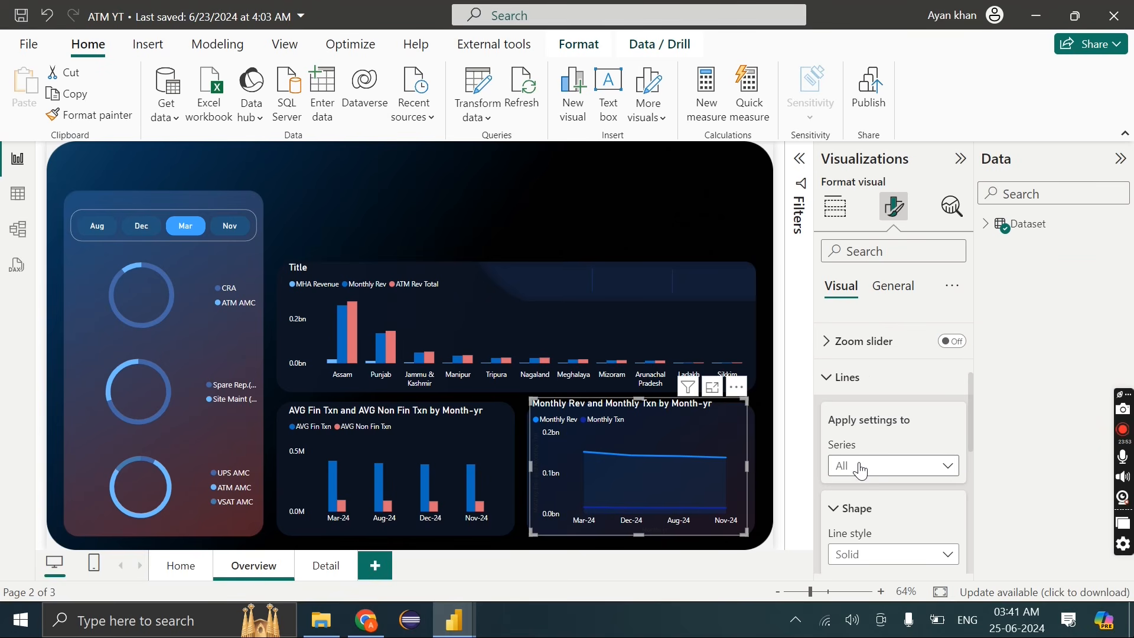
{"action": "left_click", "coordinate": [860, 468]}
{"action": "left_click", "coordinate": [866, 524]}
{"action": "scroll", "coordinate": [866, 523], "scroll_direction": "down", "scroll_amount": 5}
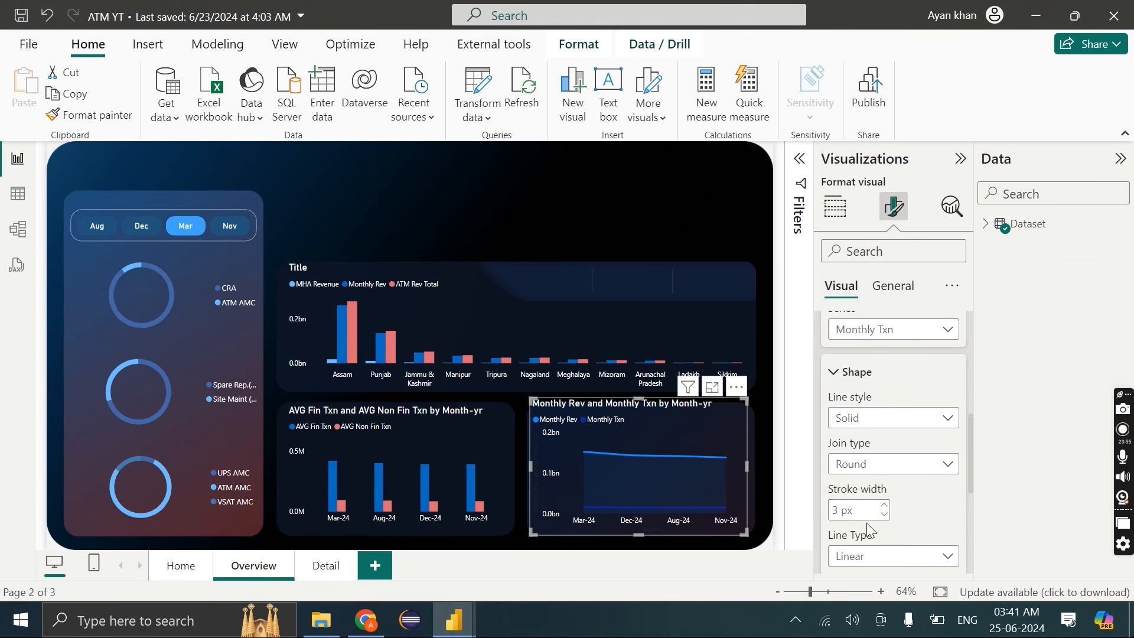
{"action": "left_click", "coordinate": [864, 523]}
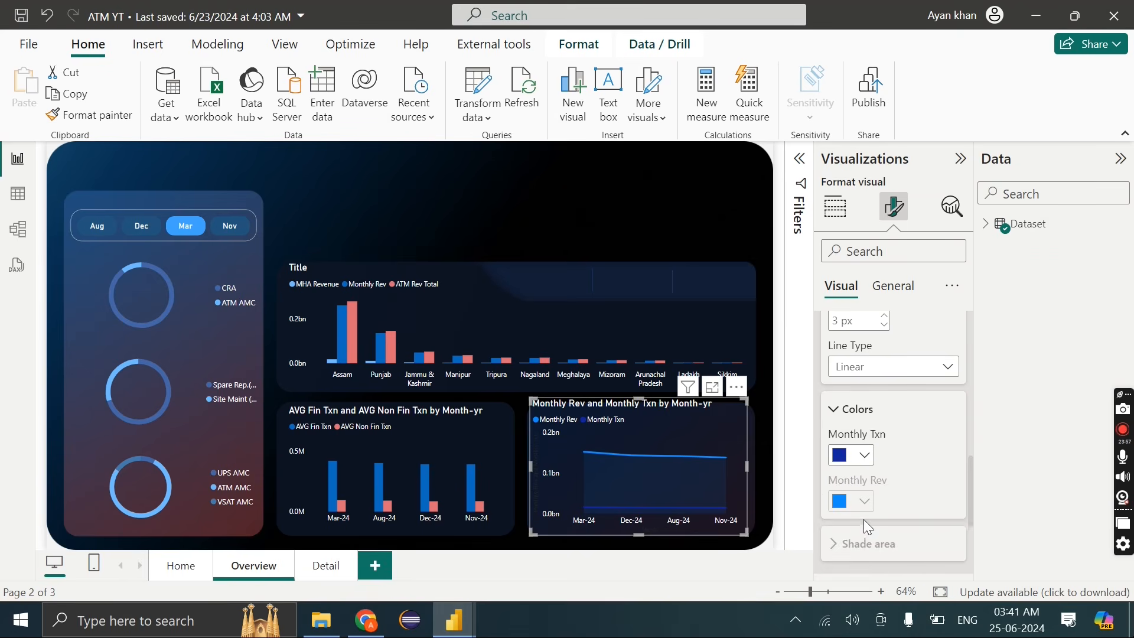
{"action": "left_click", "coordinate": [854, 452]}
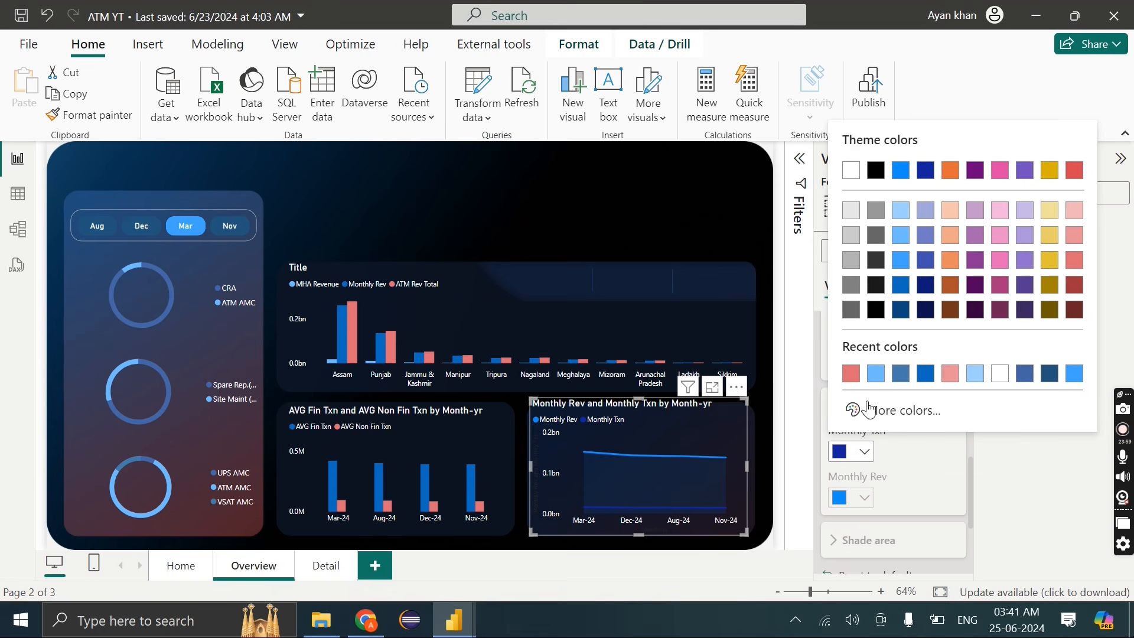
{"action": "left_click", "coordinate": [905, 380]}
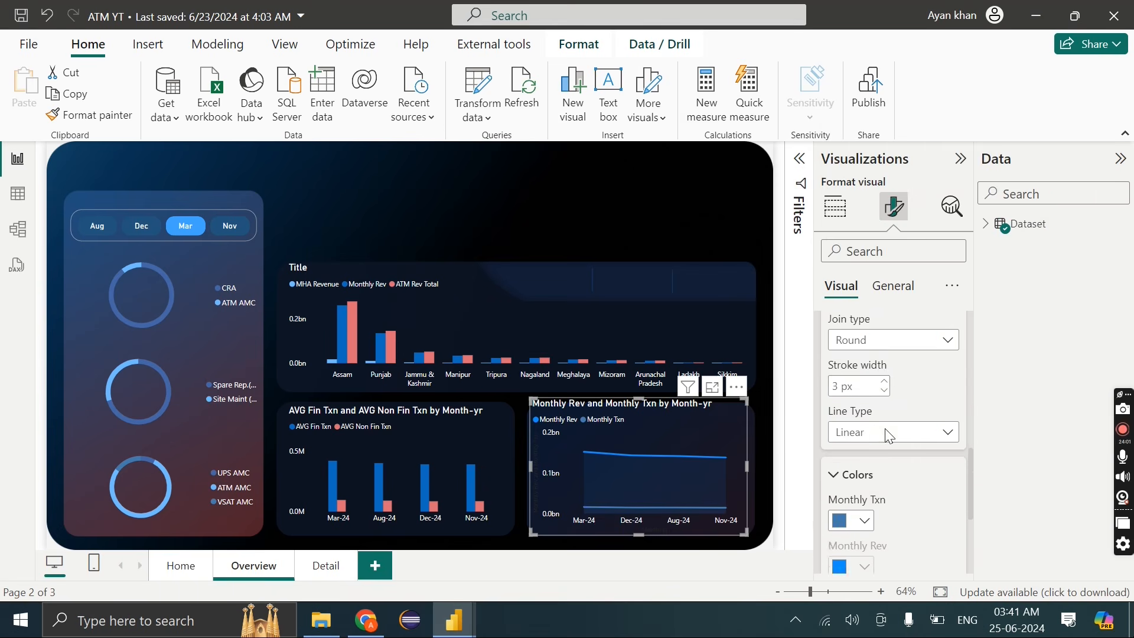
Recolor the Monthly Rev line of the Monthly Rev and Monthly Txn chart with the recent red #de6a73
{"action": "scroll", "coordinate": [884, 477], "scroll_direction": "up", "scroll_amount": 3}
{"action": "scroll", "coordinate": [884, 477], "scroll_direction": "up", "scroll_amount": 3}
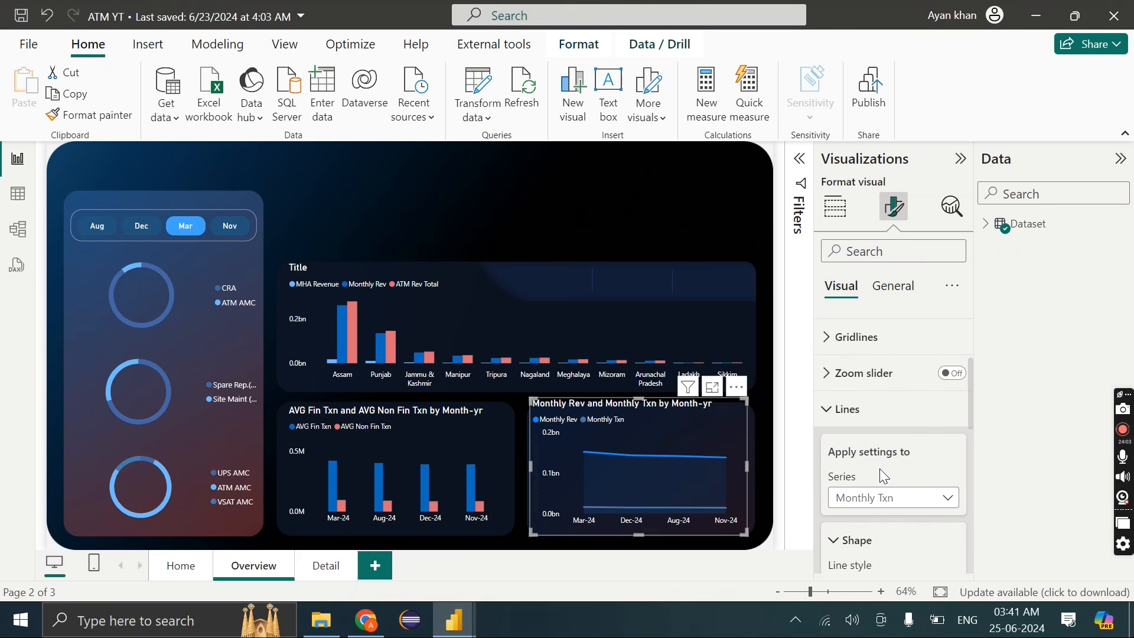
{"action": "left_click", "coordinate": [881, 503]}
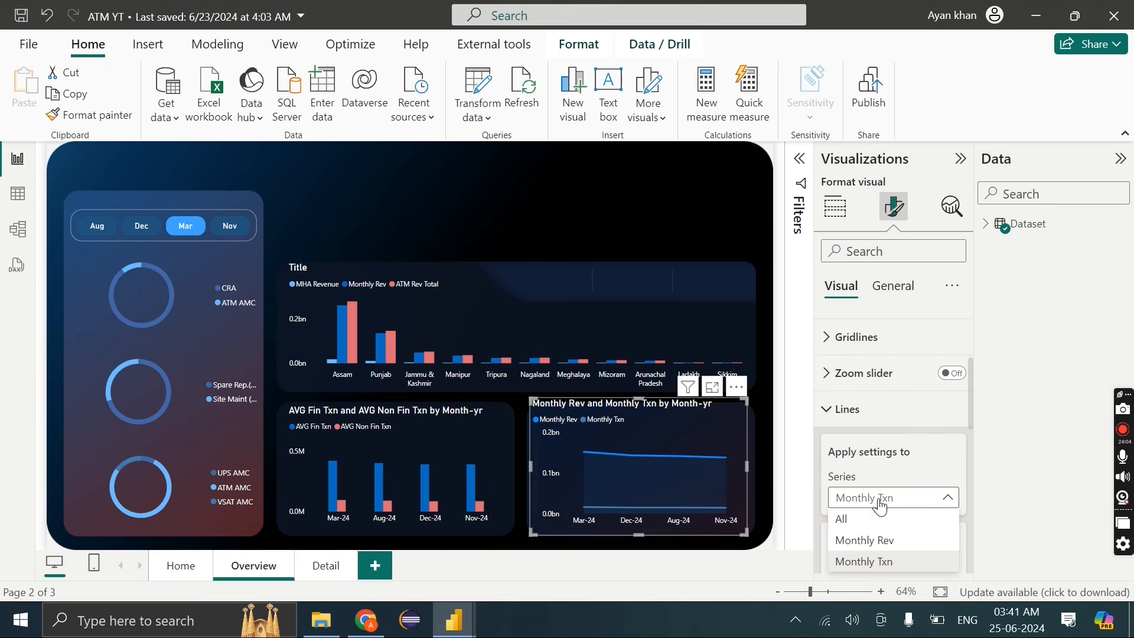
{"action": "left_click", "coordinate": [889, 539]}
{"action": "scroll", "coordinate": [890, 537], "scroll_direction": "down", "scroll_amount": 5}
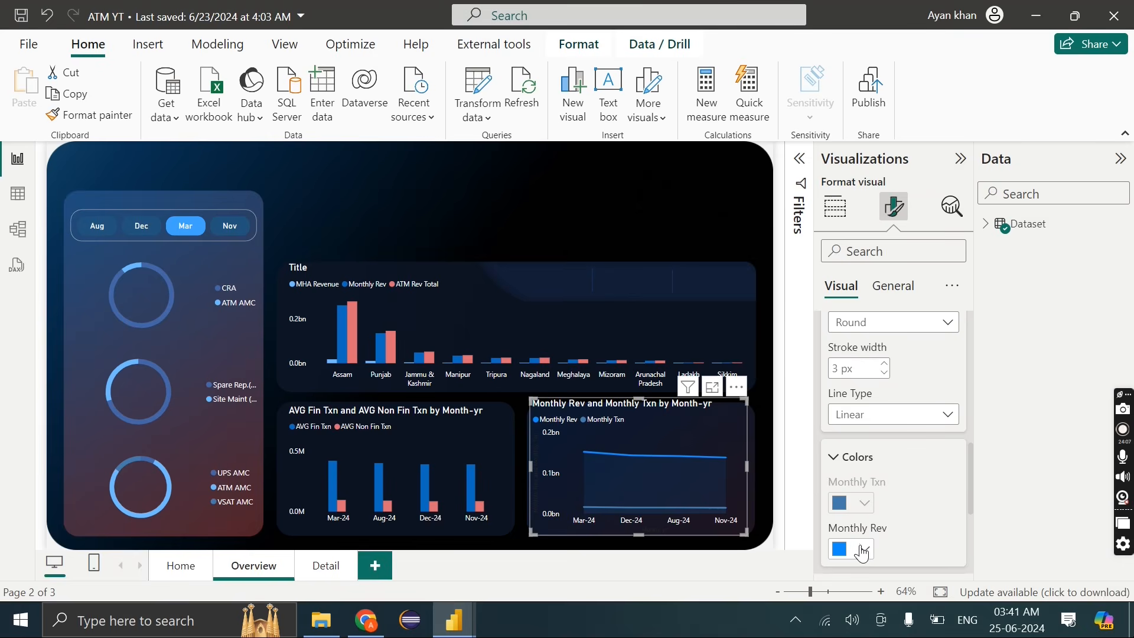
{"action": "left_click", "coordinate": [857, 549]}
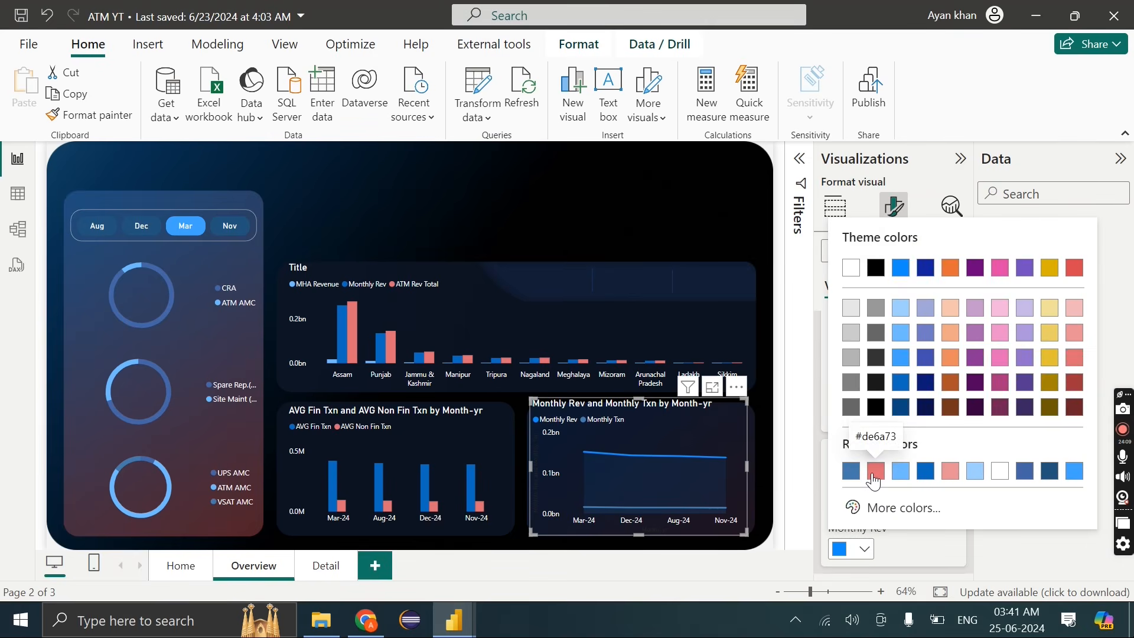
{"action": "left_click", "coordinate": [876, 470]}
{"action": "left_click", "coordinate": [591, 222]}
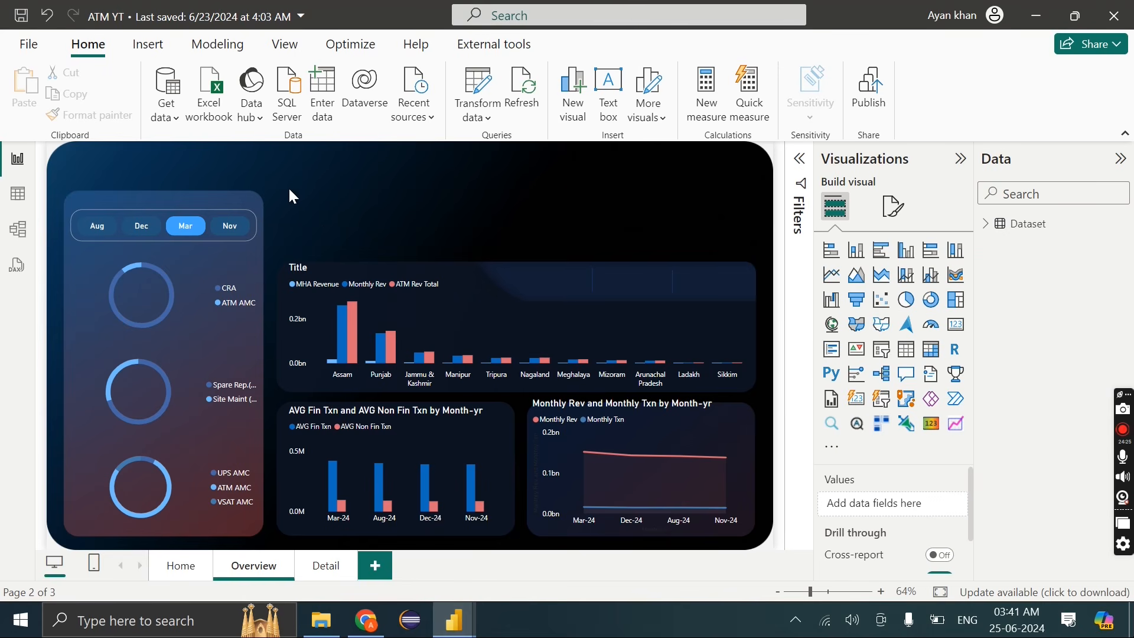
Review the overall layout of the ATM Dashboard reference report, and return to the ATM YT report
{"action": "mouse_move", "coordinate": [458, 618]}
{"action": "mouse_move", "coordinate": [501, 556]}
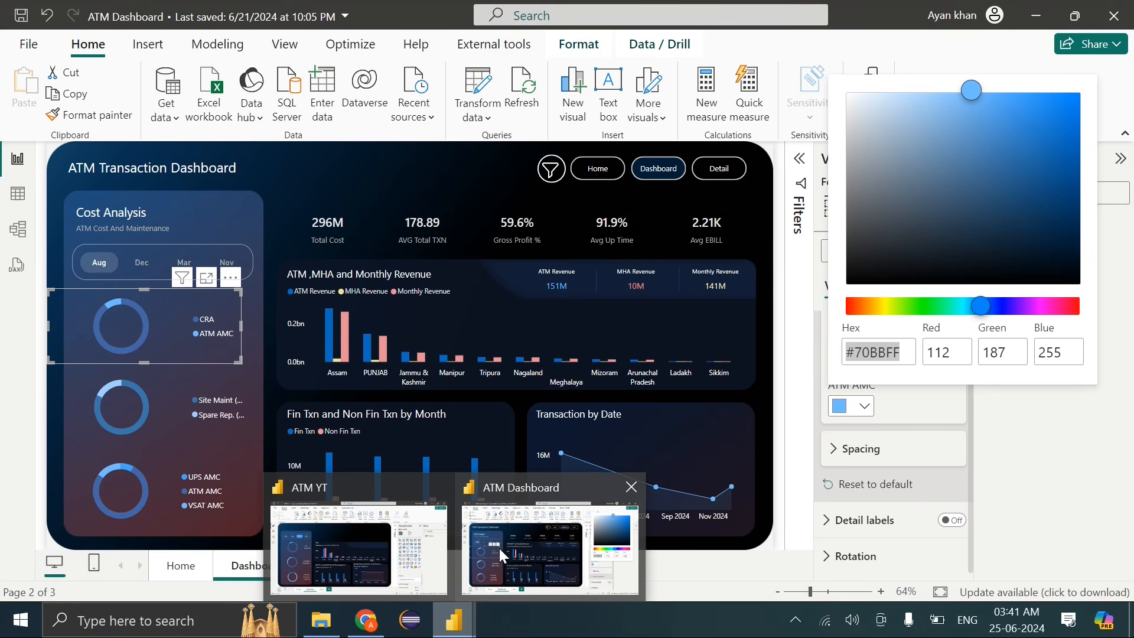
{"action": "left_click", "coordinate": [474, 558]}
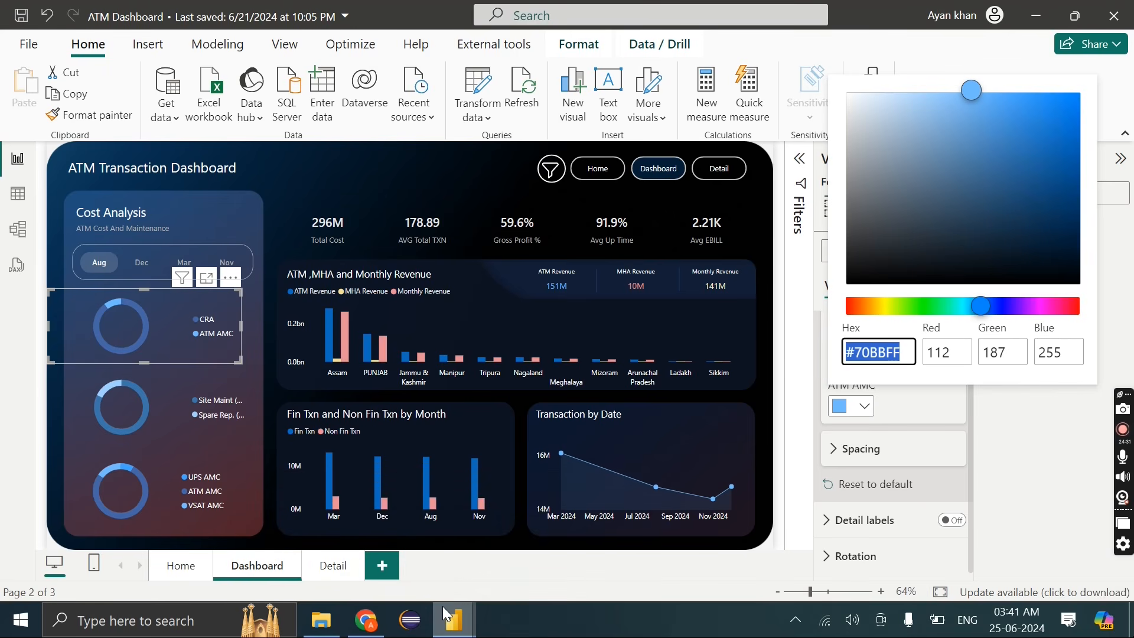
{"action": "mouse_move", "coordinate": [452, 623]}
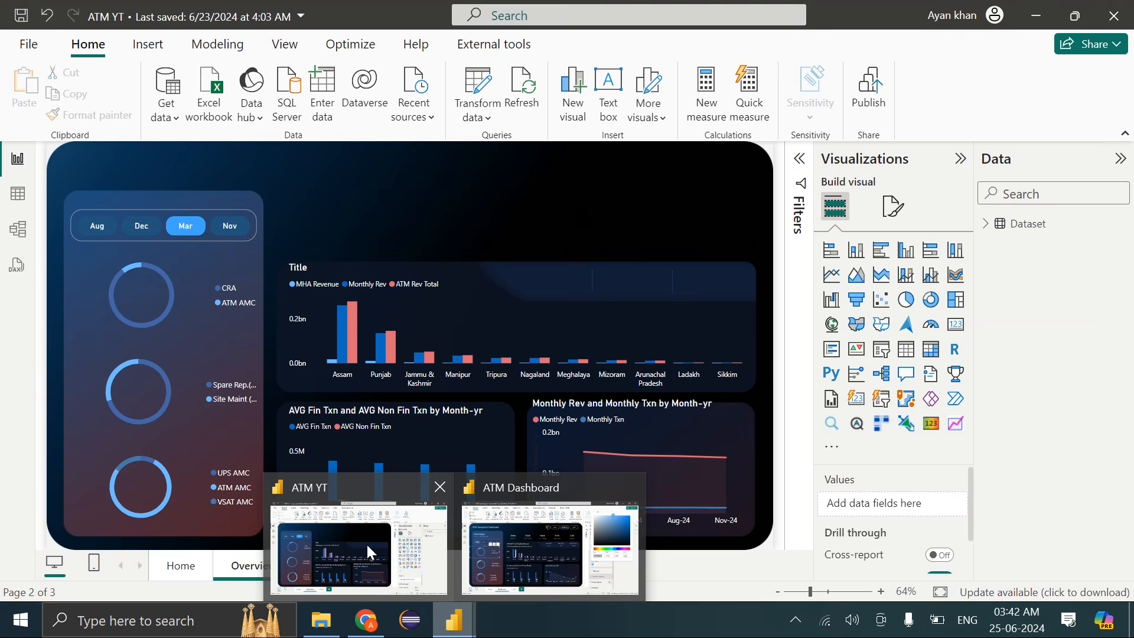
{"action": "left_click", "coordinate": [366, 543]}
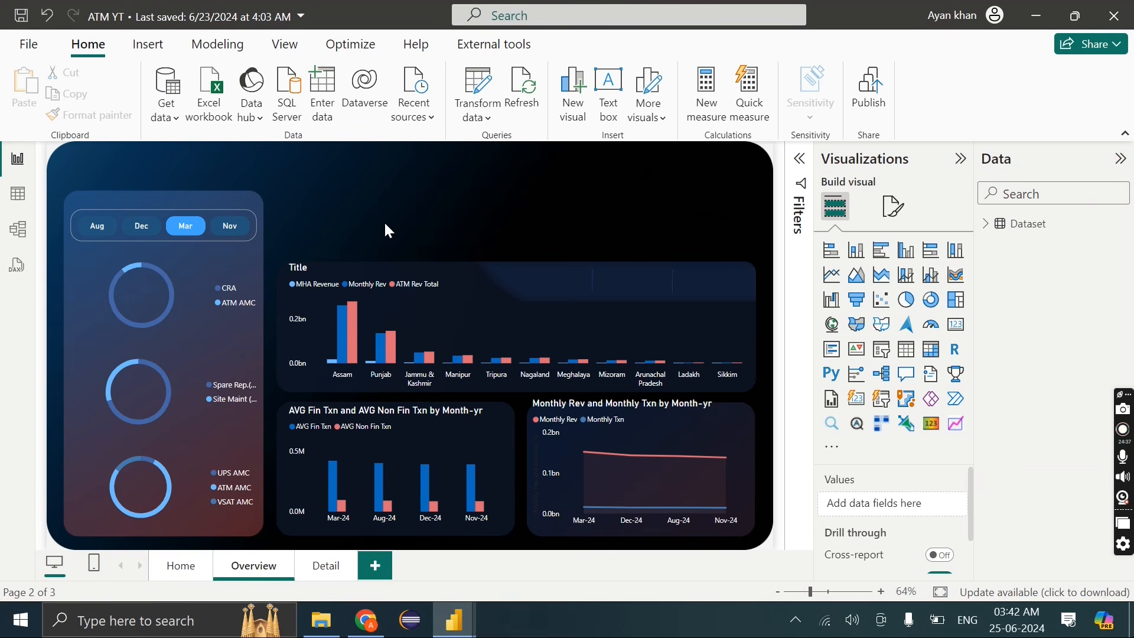
Expand the Dataset table's fields in a wider data pane, and move the month slicer slightly lower in the cost panel
{"action": "left_click", "coordinate": [986, 225]}
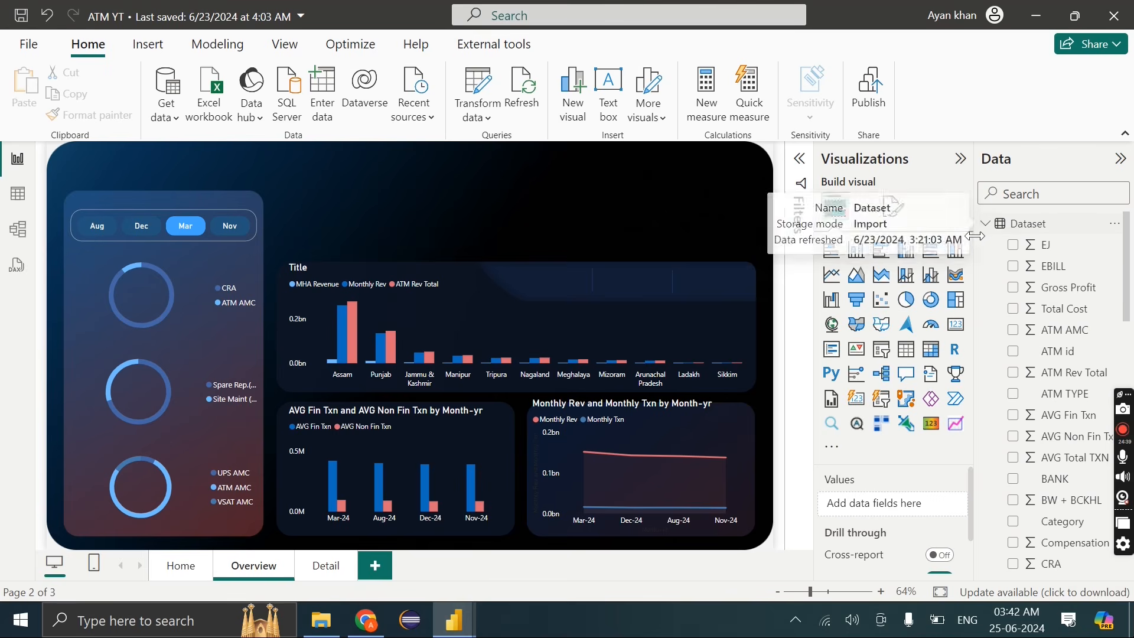
{"action": "left_click_drag", "start_coordinate": [972, 236], "coordinate": [940, 236]}
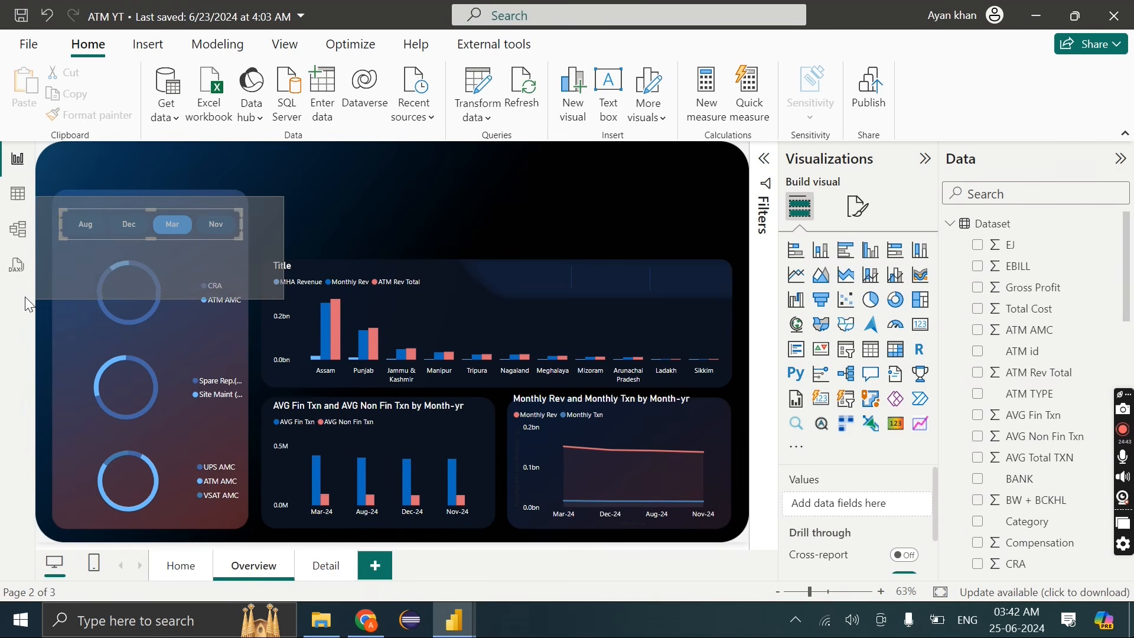
{"action": "left_click", "coordinate": [230, 229]}
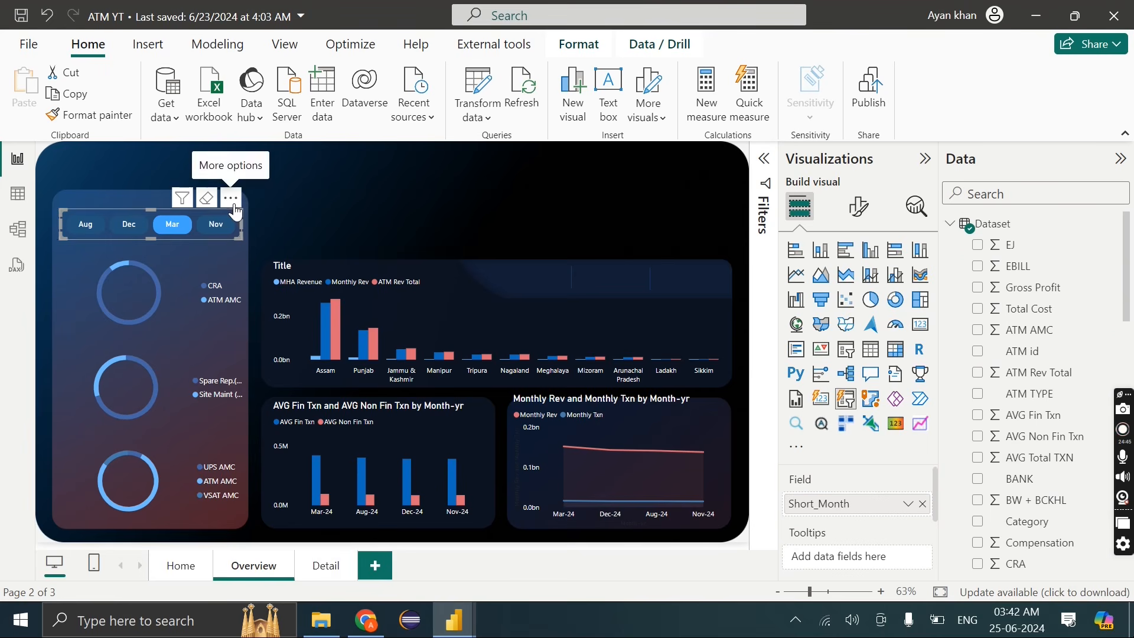
{"action": "left_click_drag", "start_coordinate": [233, 204], "coordinate": [234, 214]}
{"action": "left_click", "coordinate": [299, 206]}
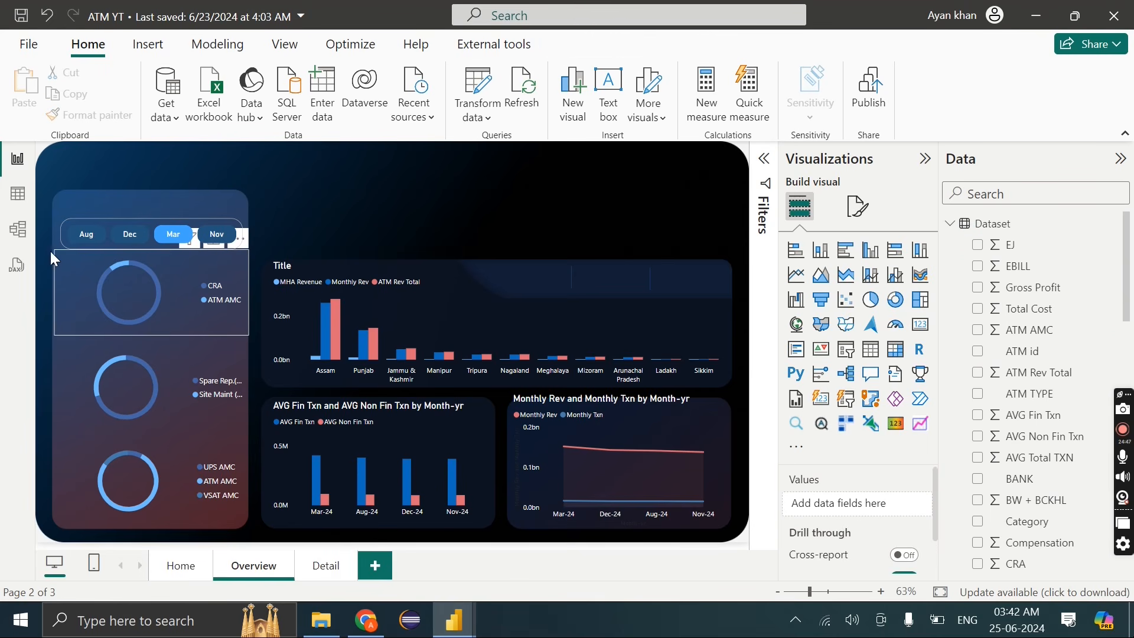
Shrink the CRA/ATM AMC donut and the Spare Rep./Site Maint donut slightly by lowering their upper edges
{"action": "left_click", "coordinate": [120, 254]}
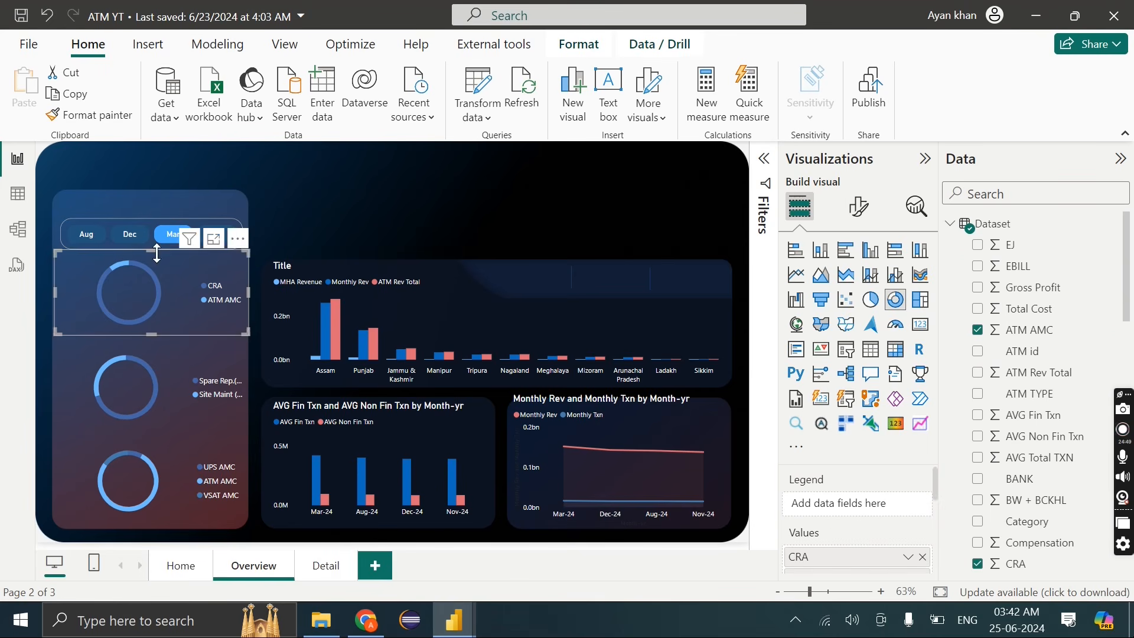
{"action": "left_click_drag", "start_coordinate": [152, 249], "coordinate": [156, 261]}
{"action": "left_click", "coordinate": [155, 354]}
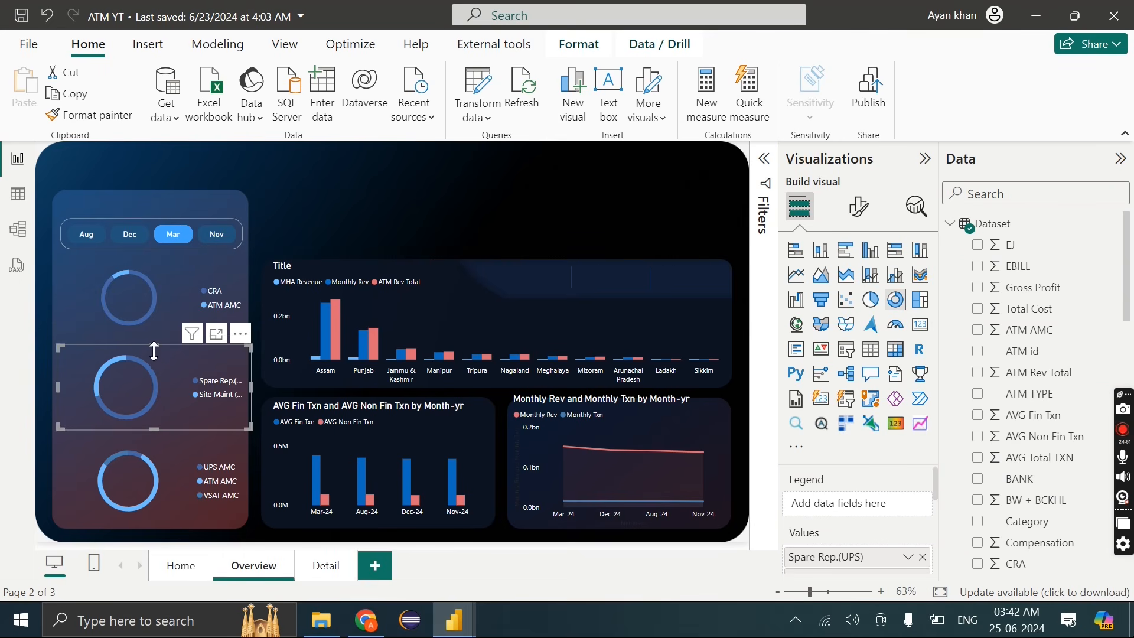
{"action": "left_click_drag", "start_coordinate": [154, 354], "coordinate": [153, 358]}
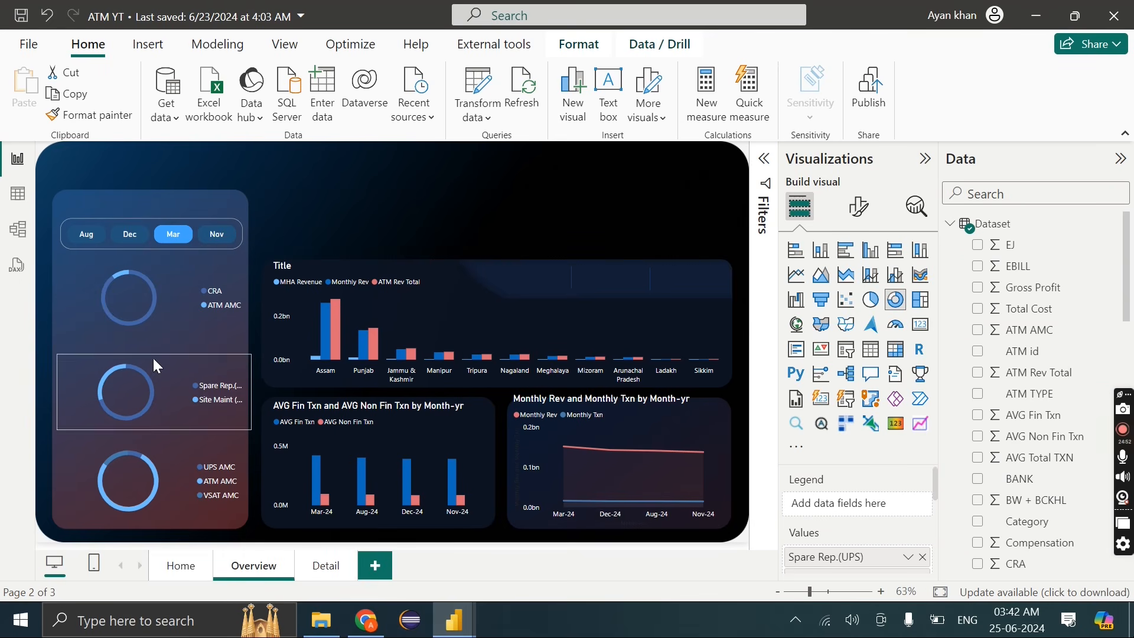
Shrink the UPS/ATM/VSAT AMC donut slightly from its upper edge, and move the Spare Rep./Site Maint donut down closer to it
{"action": "left_click", "coordinate": [165, 456]}
{"action": "left_click_drag", "start_coordinate": [156, 446], "coordinate": [155, 456]}
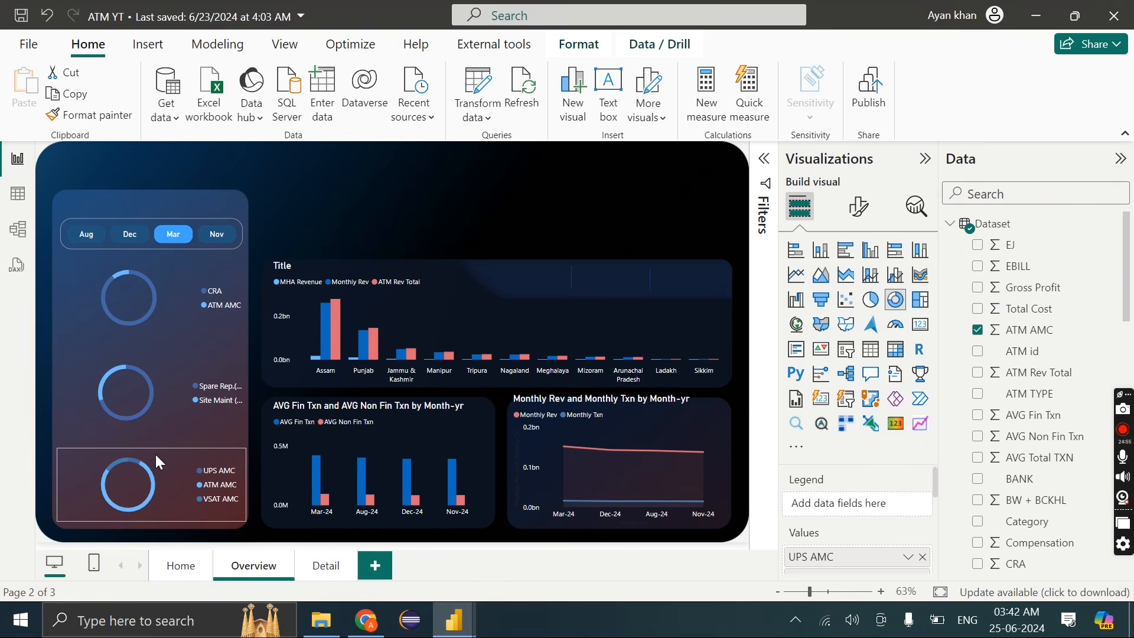
{"action": "left_click_drag", "start_coordinate": [88, 382], "coordinate": [84, 388]}
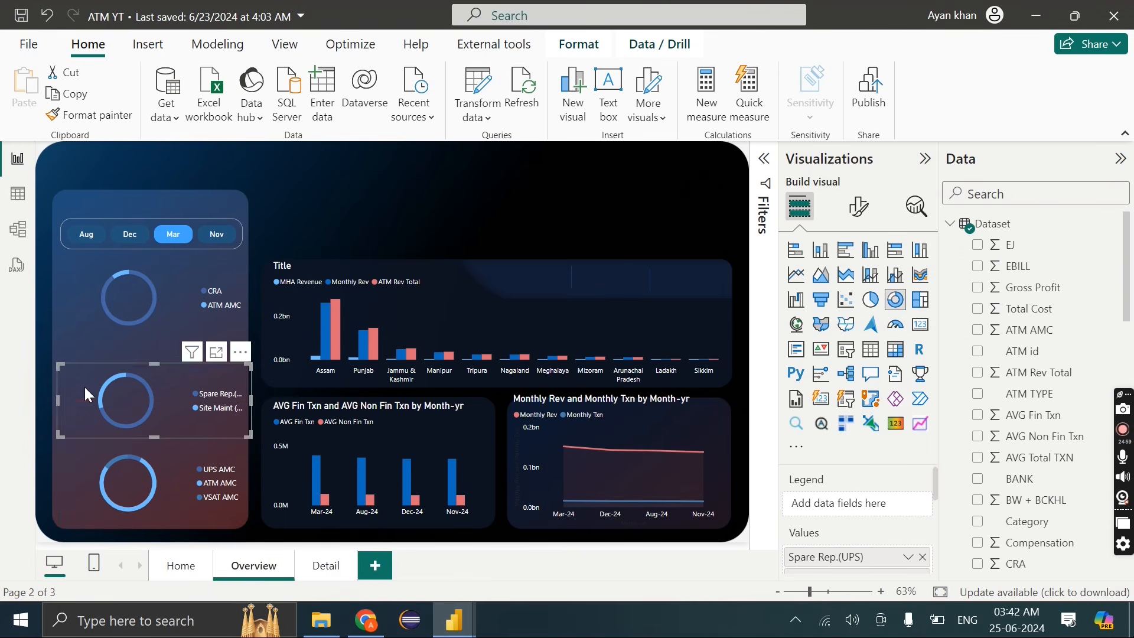
{"action": "left_click", "coordinate": [91, 462]}
{"action": "left_click_drag", "start_coordinate": [84, 467], "coordinate": [76, 468]}
Move the CRA/ATM AMC donut down to just above the Spare Rep./Site Maint donut and nudge it into line with the others
{"action": "left_click", "coordinate": [84, 325]}
{"action": "left_click_drag", "start_coordinate": [85, 310], "coordinate": [88, 337]}
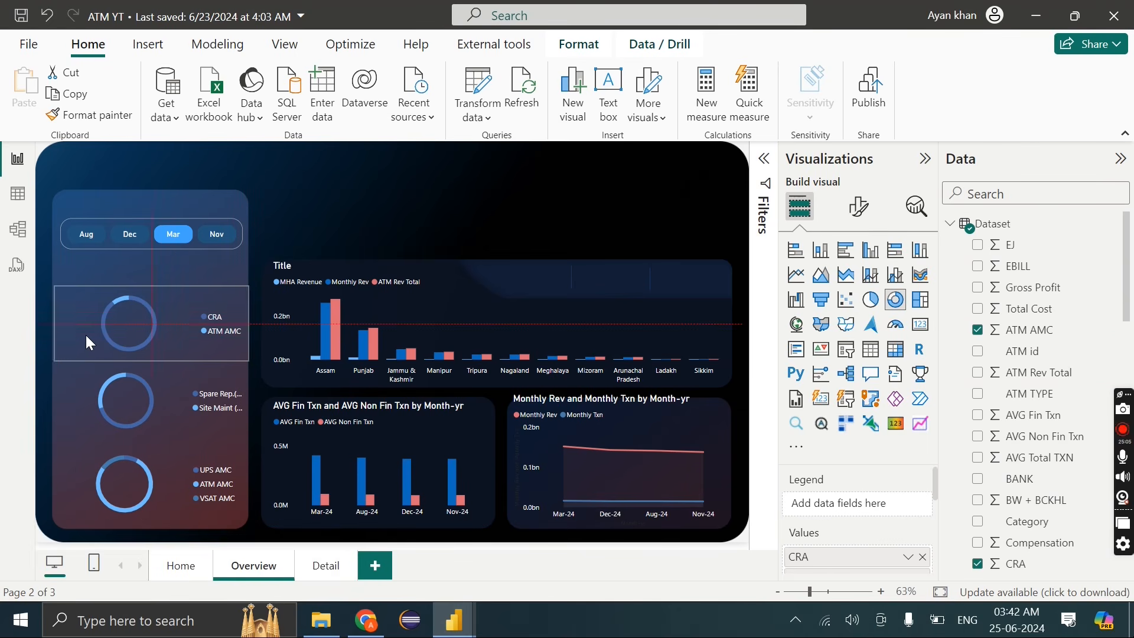
{"action": "left_click_drag", "start_coordinate": [81, 299], "coordinate": [73, 294]}
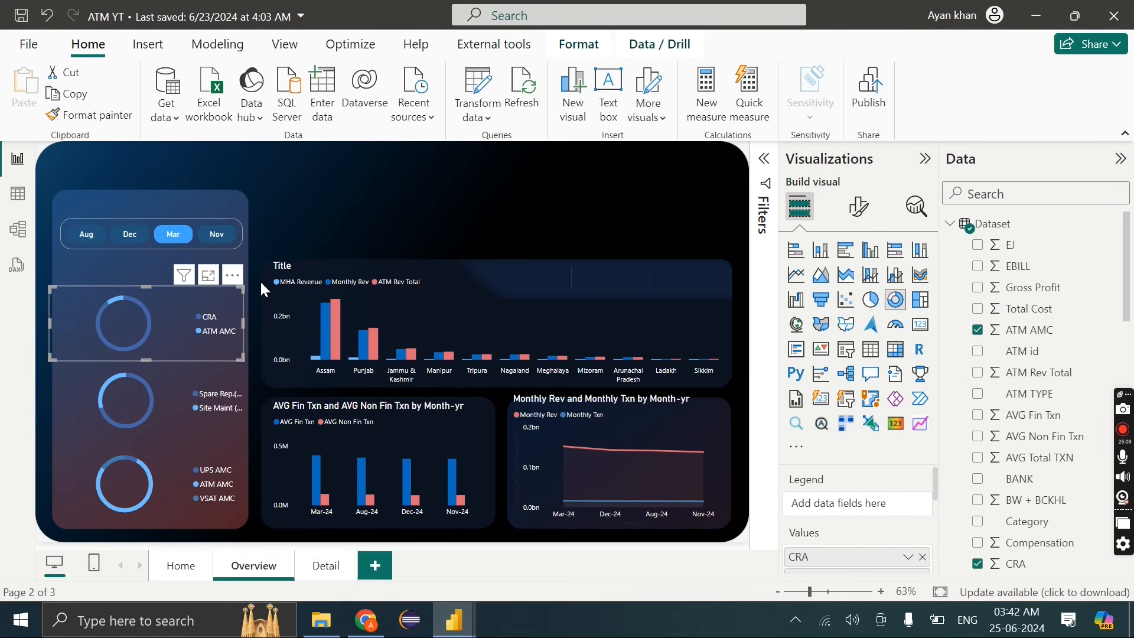
{"action": "key", "text": "Down"}
{"action": "key", "text": "Down"}
{"action": "key", "text": "Right"}
{"action": "key", "text": "Right"}
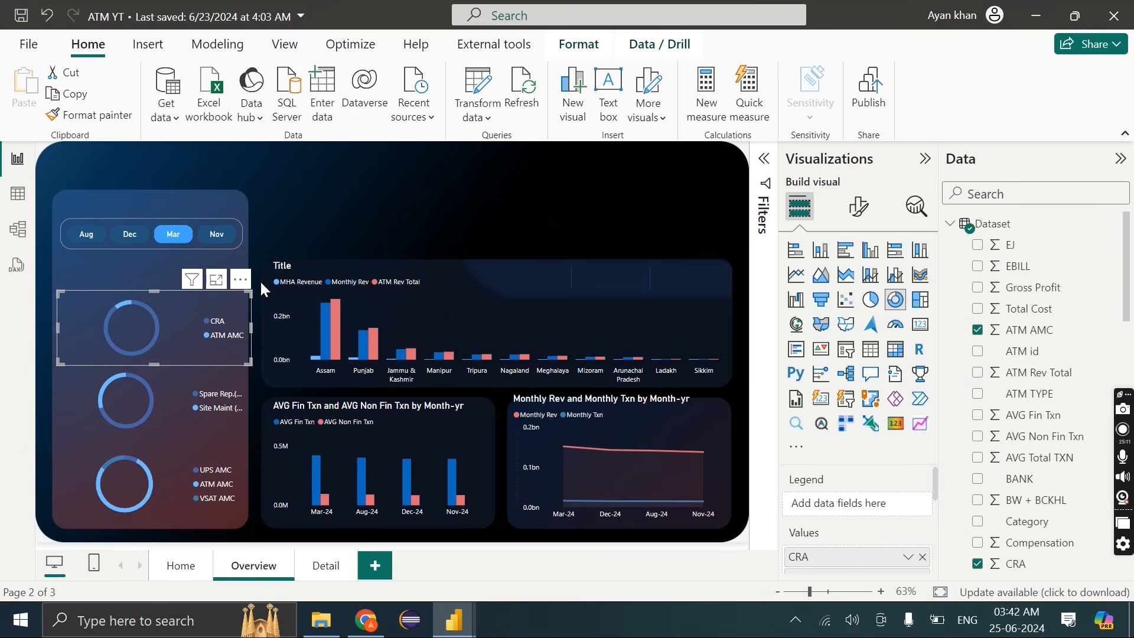
{"action": "key", "text": "Left"}
{"action": "left_click", "coordinate": [362, 220]}
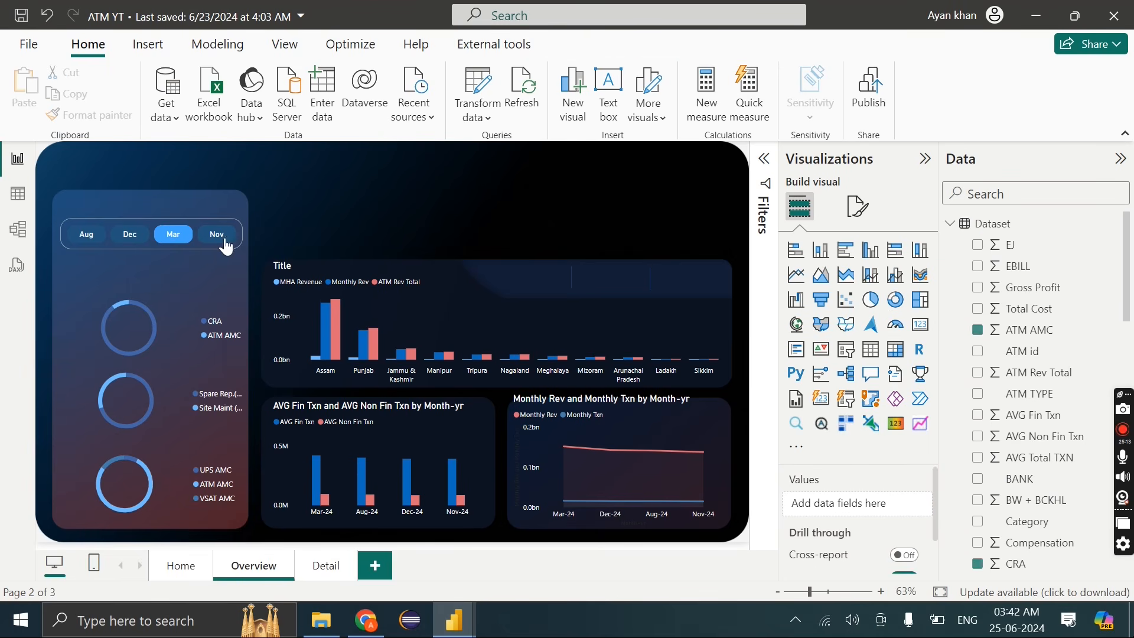
Move the month slicer down to just above the CRA/ATM AMC donut, with Nov selected
{"action": "left_click", "coordinate": [212, 242]}
{"action": "left_click_drag", "start_coordinate": [208, 244], "coordinate": [211, 265]}
{"action": "left_click", "coordinate": [293, 190]}
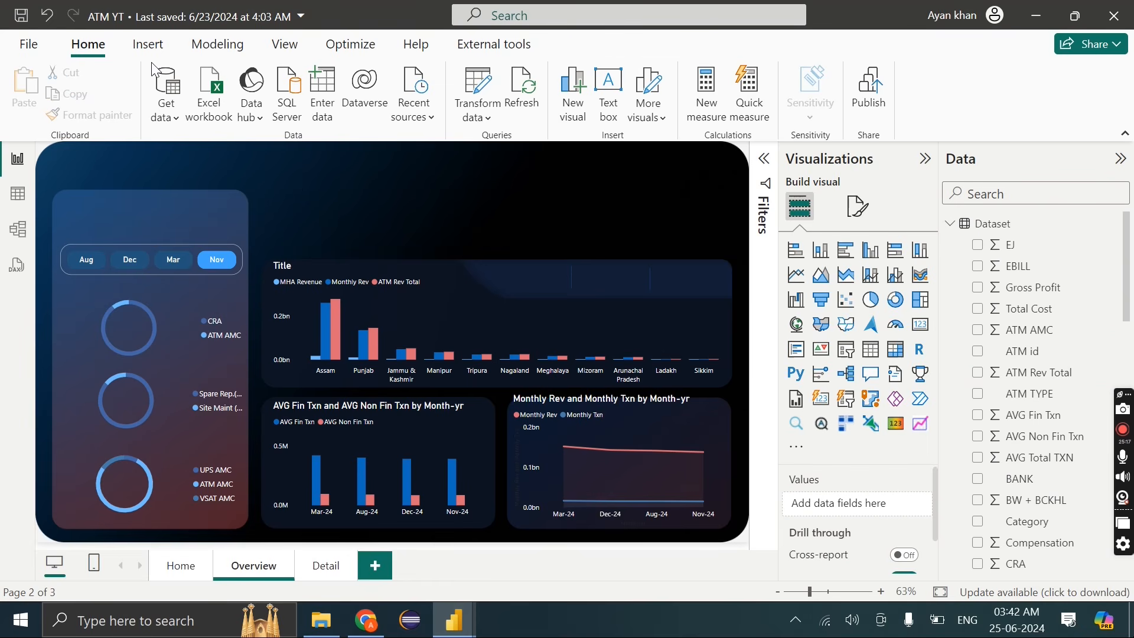
Insert a text box above the month slicer in the cost panel, turn off its background, and set its font color to white
{"action": "left_click", "coordinate": [148, 44]}
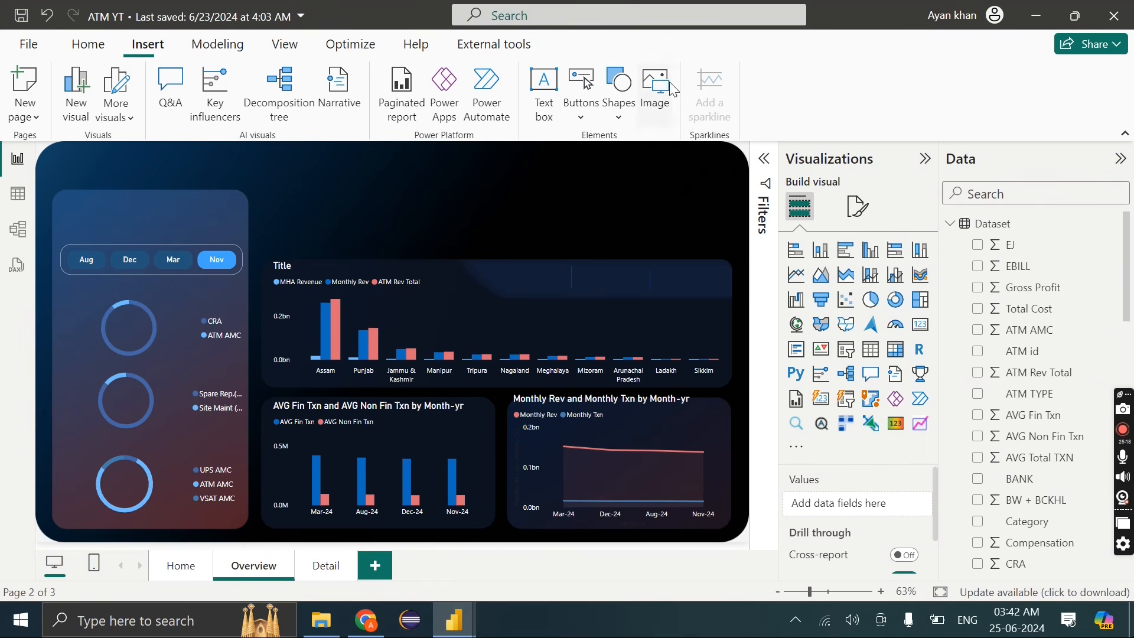
{"action": "left_click", "coordinate": [544, 95]}
{"action": "left_click_drag", "start_coordinate": [235, 171], "coordinate": [235, 223]}
{"action": "left_click", "coordinate": [860, 356]}
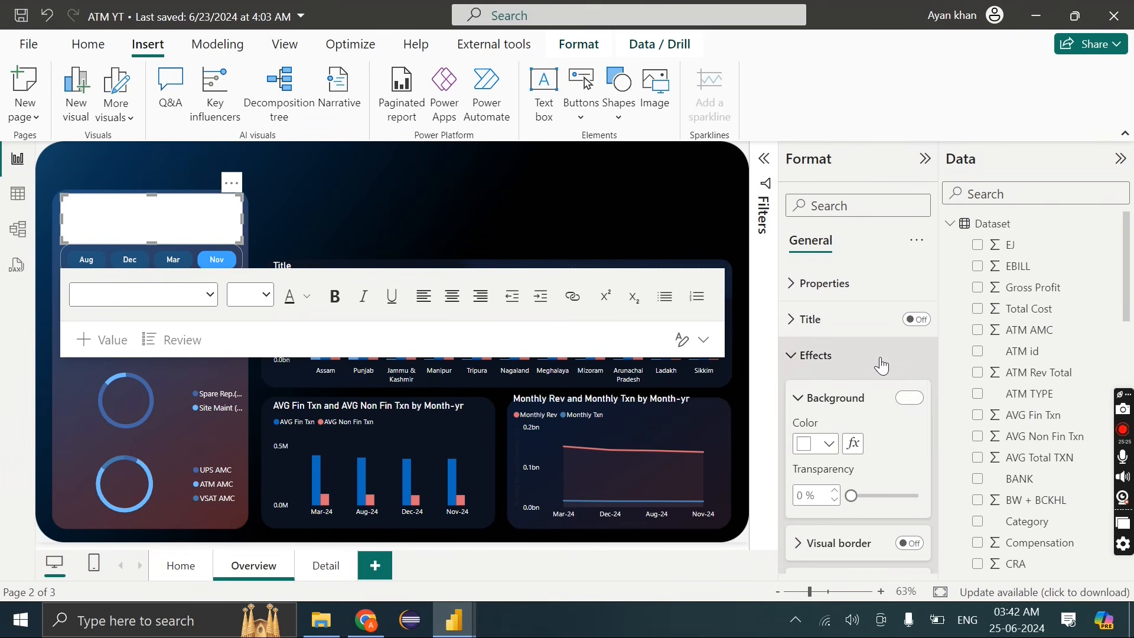
{"action": "left_click", "coordinate": [910, 398]}
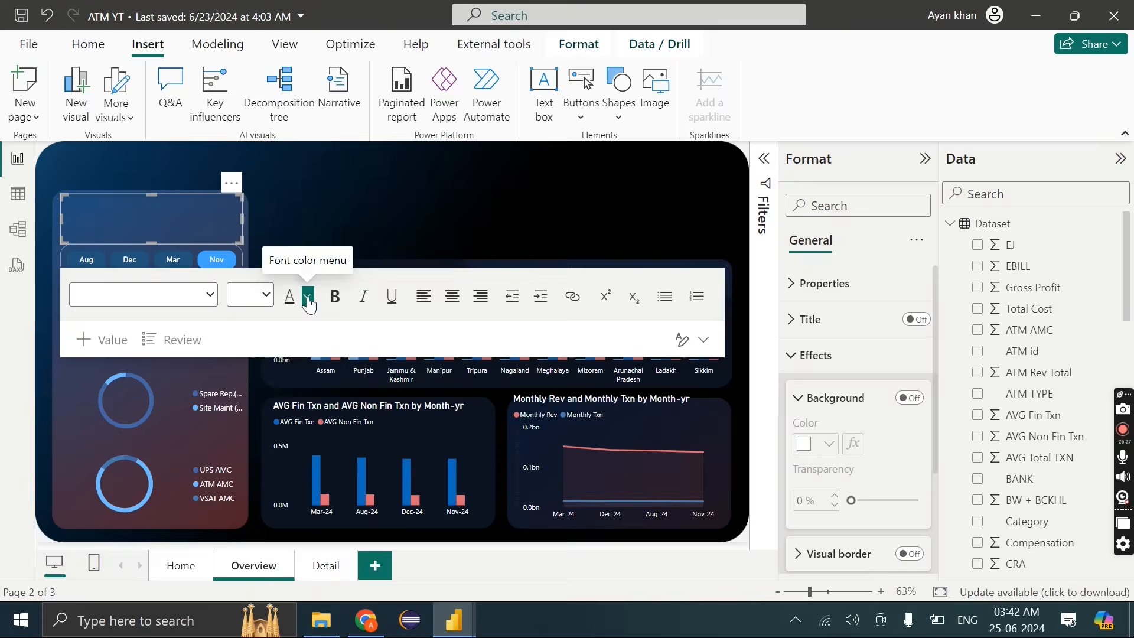
{"action": "left_click", "coordinate": [306, 296]}
{"action": "left_click", "coordinate": [323, 338]}
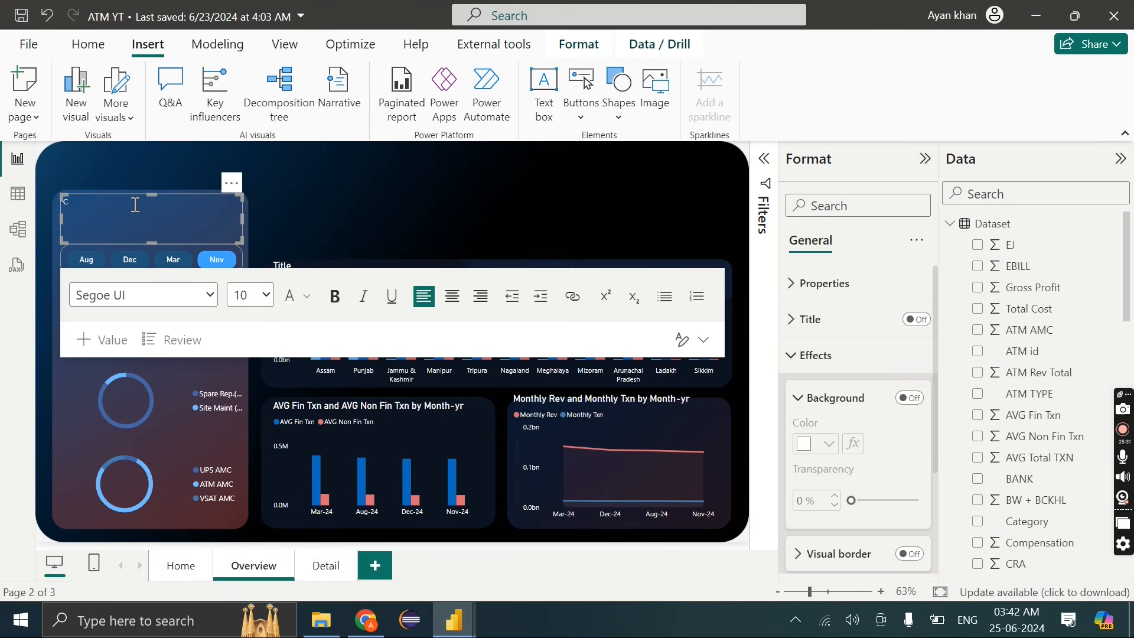
Enter the heading Cost Analysis in the text box, checking the wording against the ATM Dashboard reference report
{"action": "type", "text": "& Anal"}
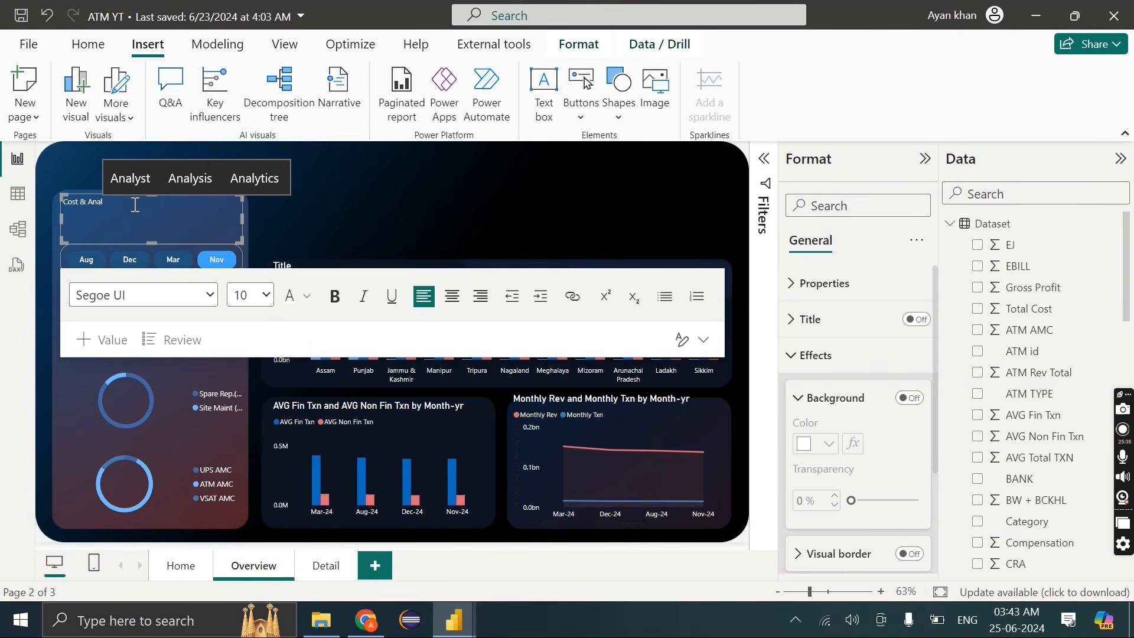
{"action": "key", "text": "BackSpace"}
{"action": "key", "text": "BackSpace"}
{"action": "key", "text": "BackSpace"}
{"action": "key", "text": "BackSpace"}
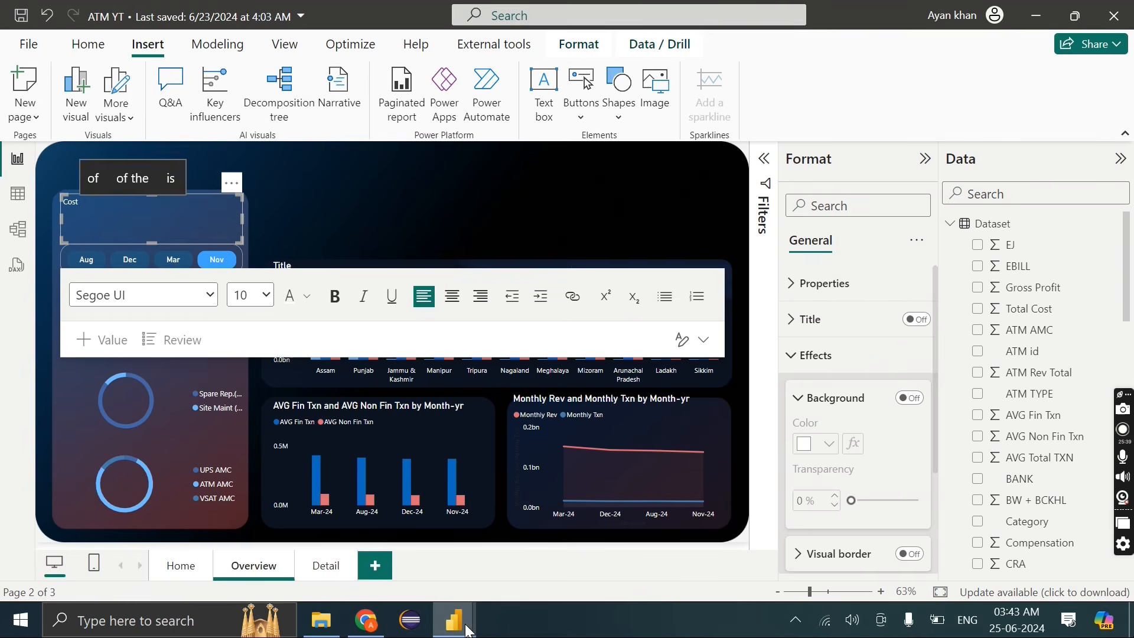
{"action": "mouse_move", "coordinate": [453, 620]}
{"action": "left_click", "coordinate": [554, 550]}
{"action": "left_click", "coordinate": [358, 550]}
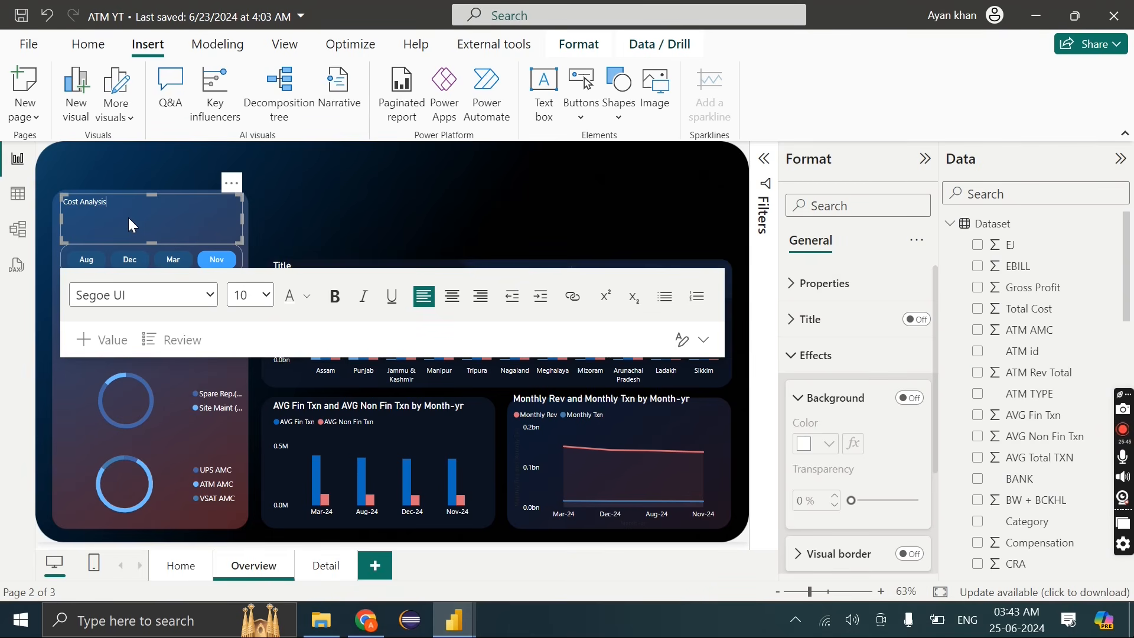
Set the font size of the Cost Analysis heading to 16
{"action": "key", "text": "ctrl+a"}
{"action": "left_click", "coordinate": [267, 296]}
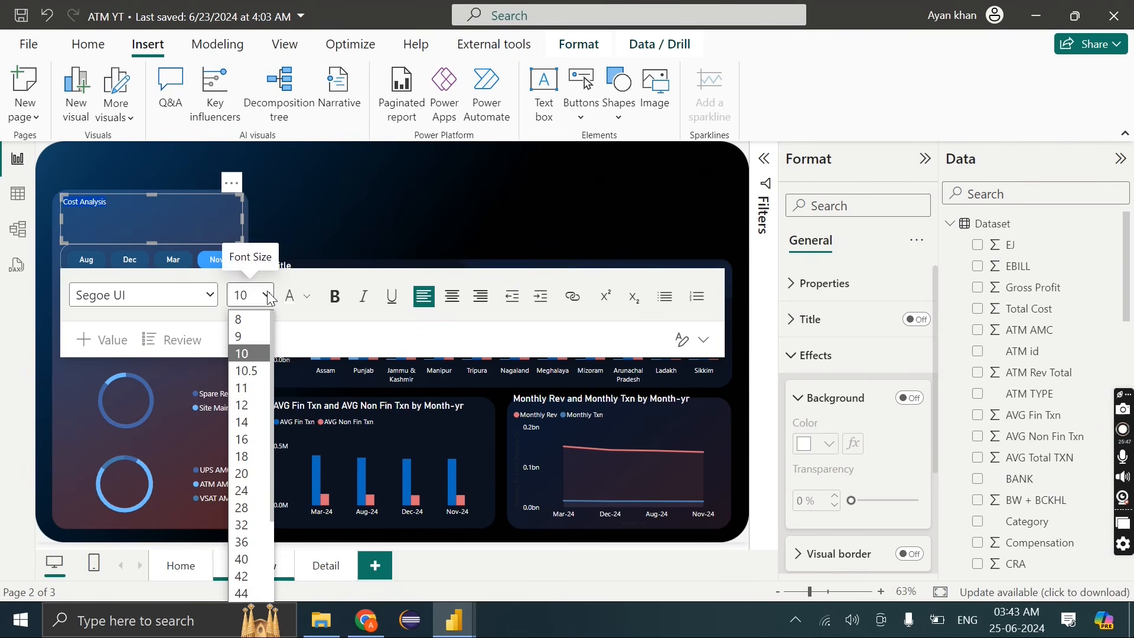
{"action": "left_click", "coordinate": [248, 439]}
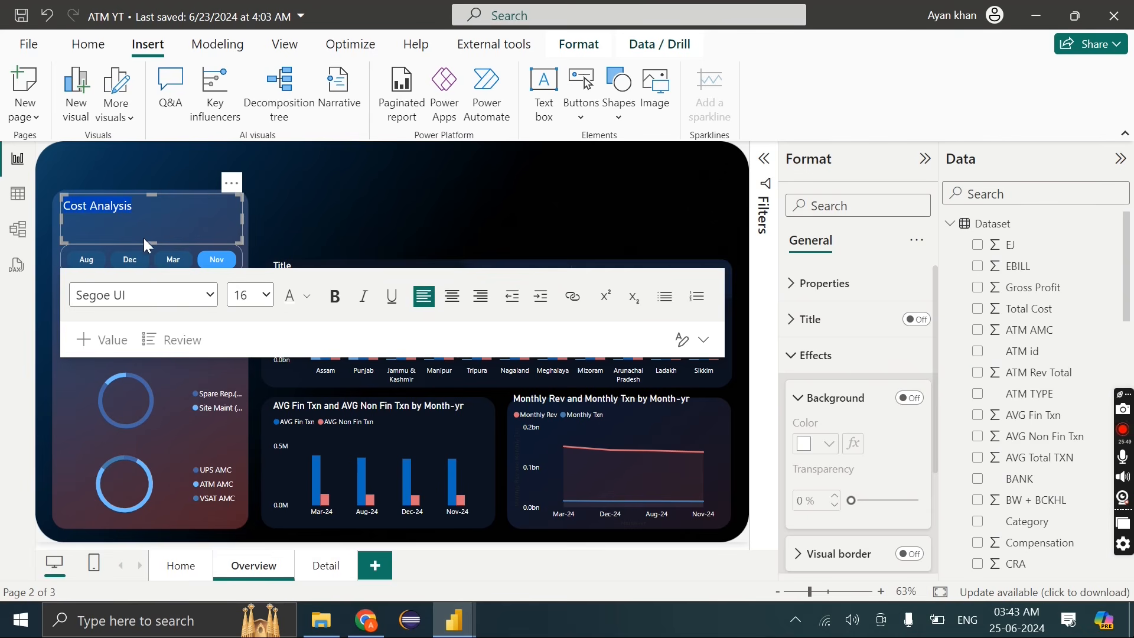
{"action": "left_click", "coordinate": [151, 199]}
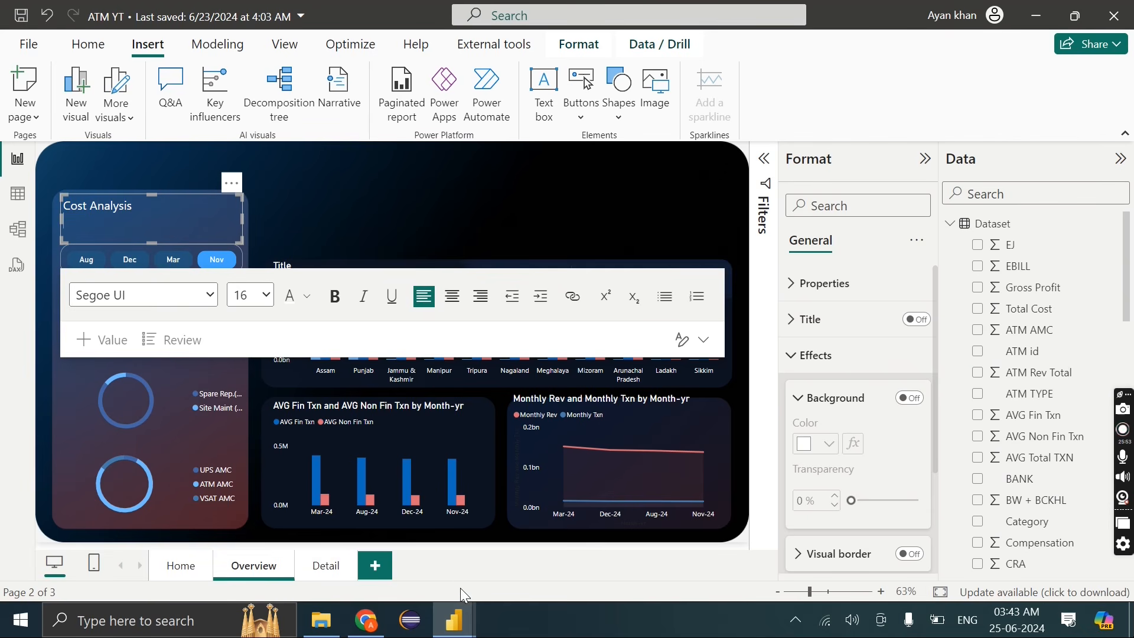
Add the subtitle ATM Cost And Maintenance below the heading, and shorten the text box to fit above the month slicer
{"action": "left_click", "coordinate": [91, 232]}
{"action": "type", "text": "ATM Cost And Maintenance"}
{"action": "left_click_drag", "start_coordinate": [240, 243], "coordinate": [240, 231]}
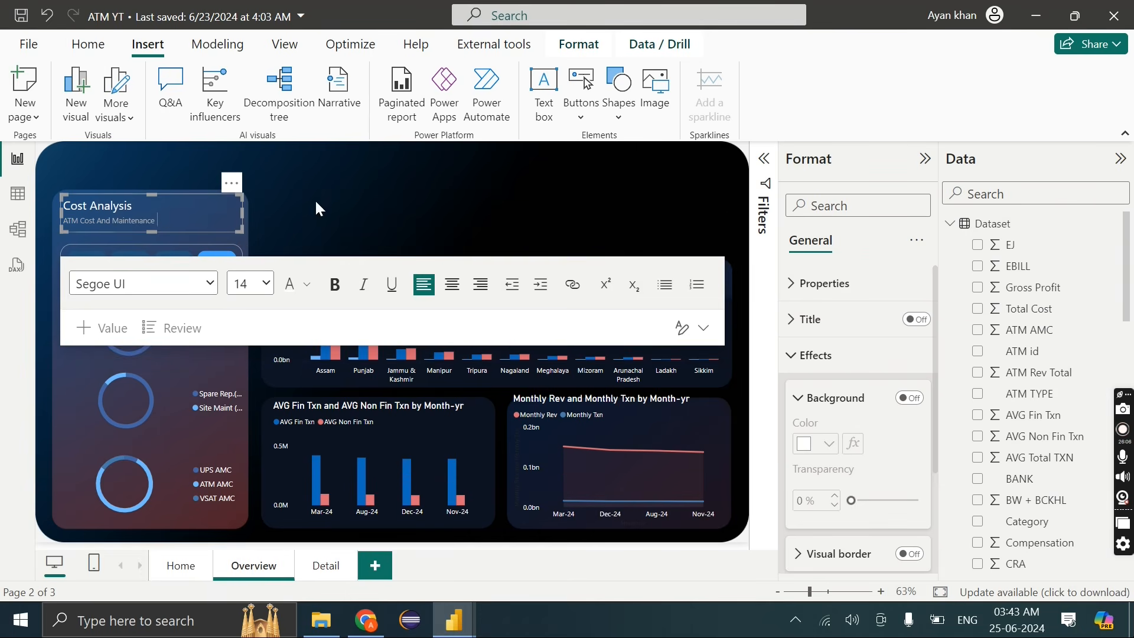
{"action": "left_click", "coordinate": [347, 213]}
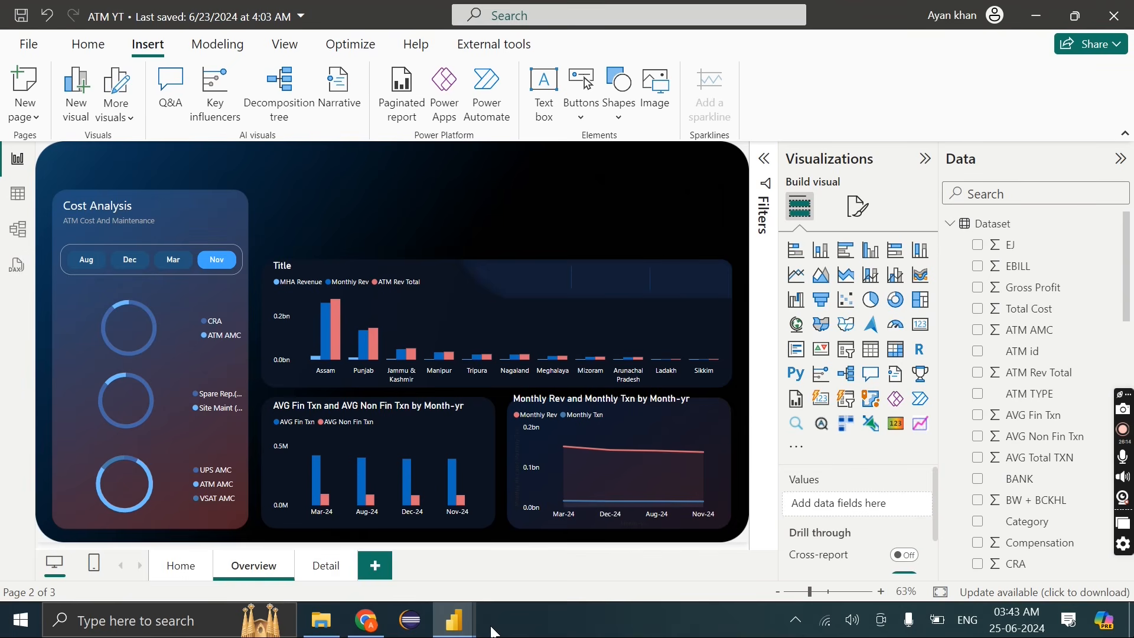
Following the ATM Dashboard reference, add a compact Card (new) visual showing Monthly Txn above the Title chart
{"action": "mouse_move", "coordinate": [471, 611]}
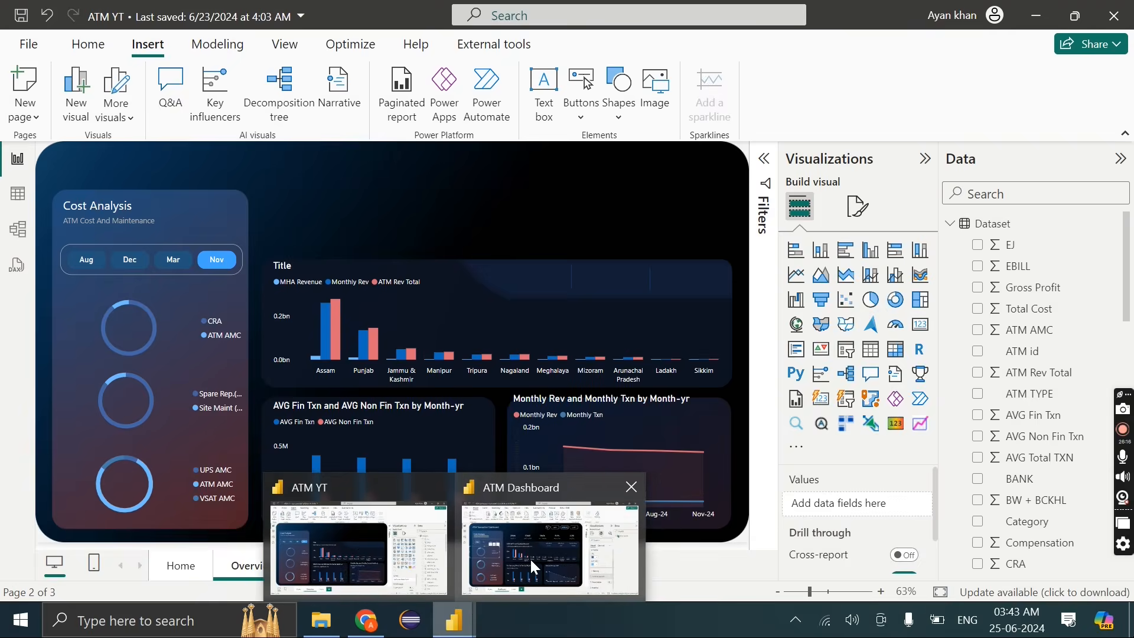
{"action": "mouse_move", "coordinate": [534, 568]}
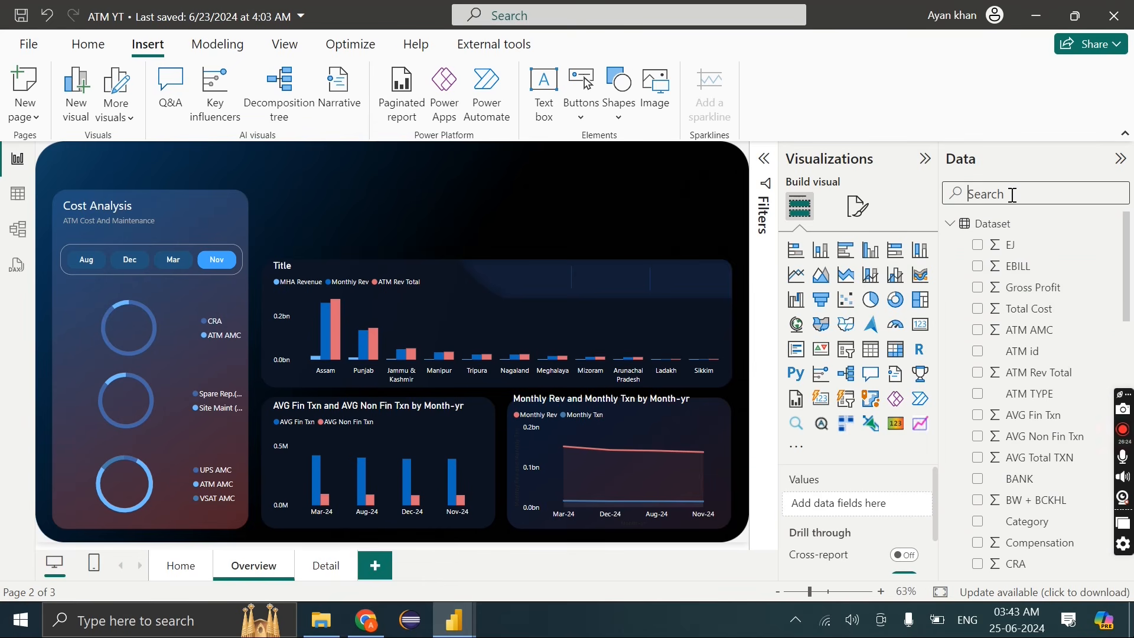
{"action": "type", "text": "monthl"}
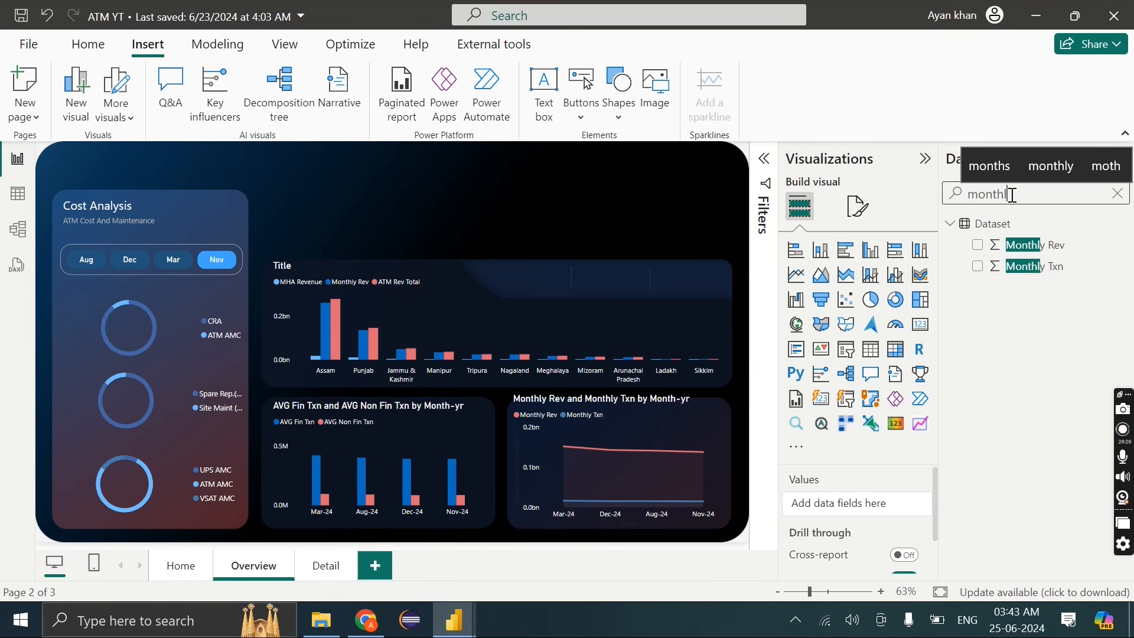
{"action": "left_click", "coordinate": [978, 266]}
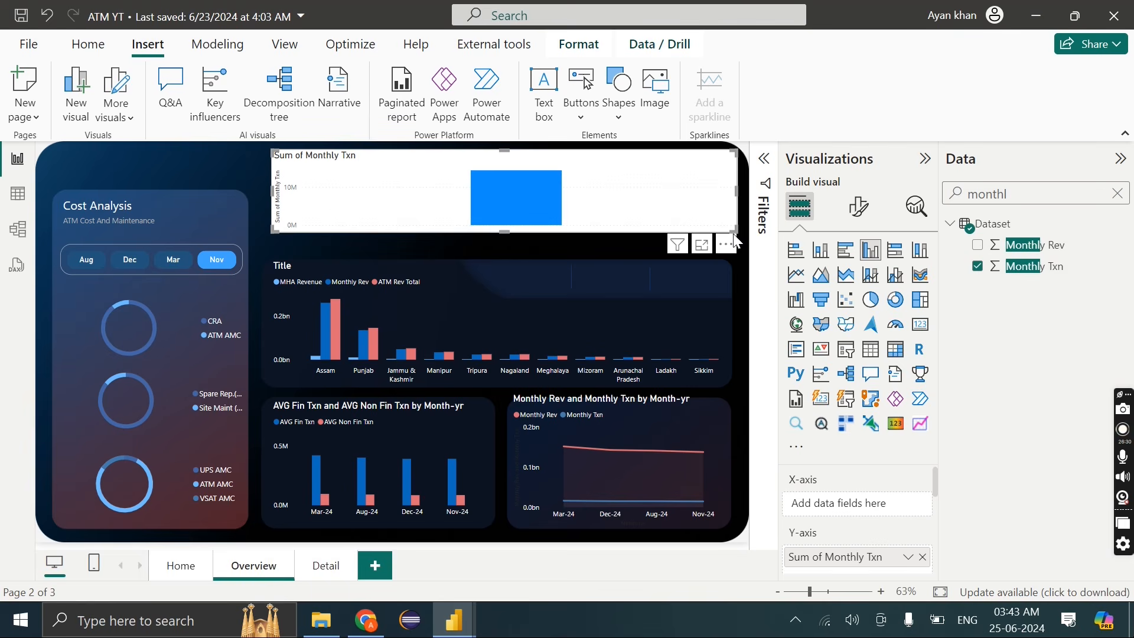
{"action": "left_click_drag", "start_coordinate": [734, 232], "coordinate": [462, 211]}
{"action": "left_click", "coordinate": [821, 398]}
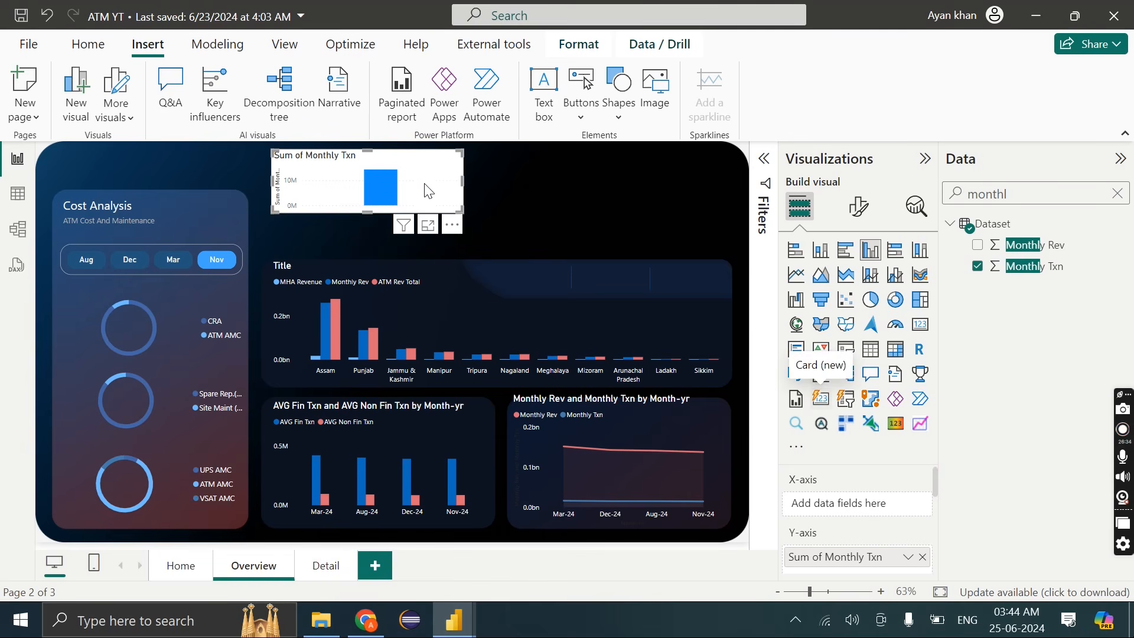
{"action": "left_click_drag", "start_coordinate": [349, 193], "coordinate": [264, 214]}
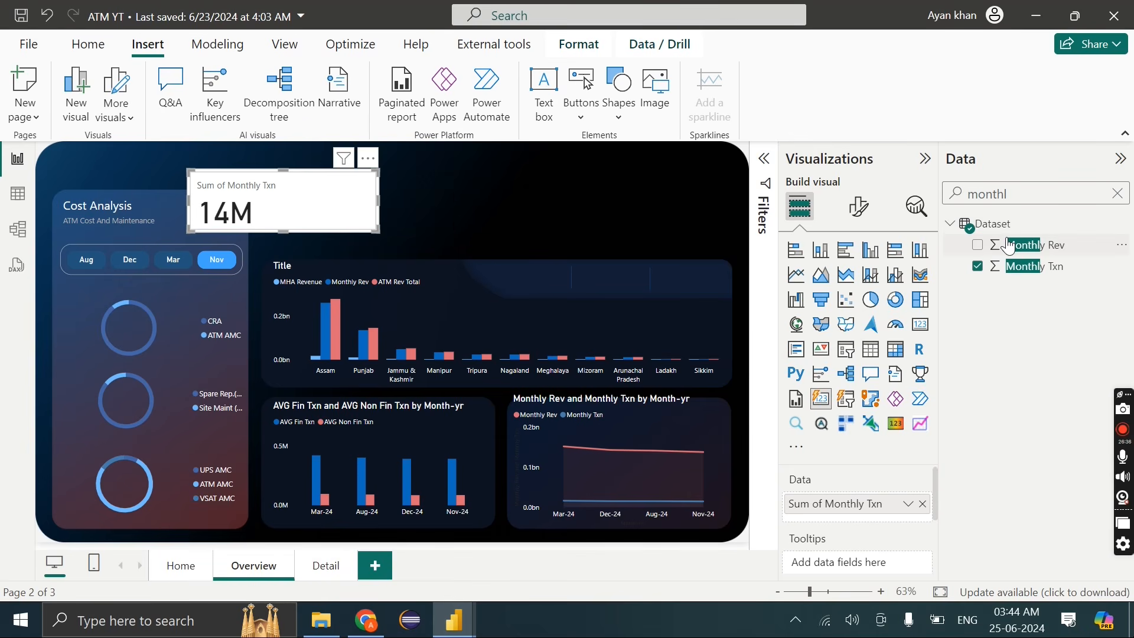
Add Monthly Rev to the card visual, and set both Monthly Txn and Monthly Rev to Average
{"action": "left_click_drag", "start_coordinate": [913, 431], "coordinate": [836, 512]}
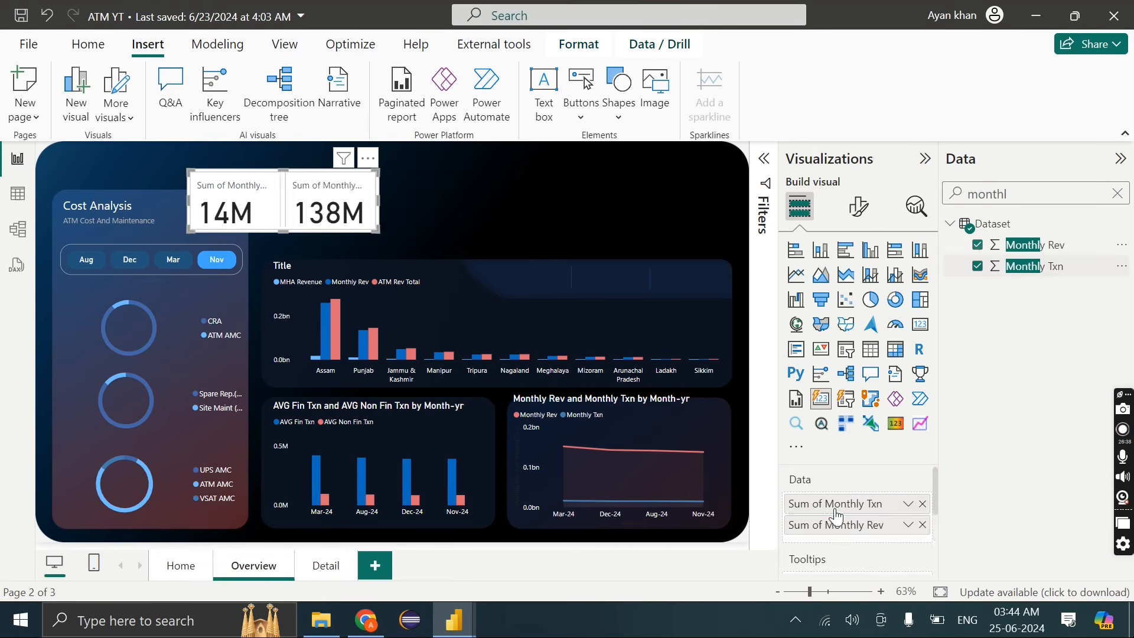
{"action": "left_click", "coordinate": [908, 506]}
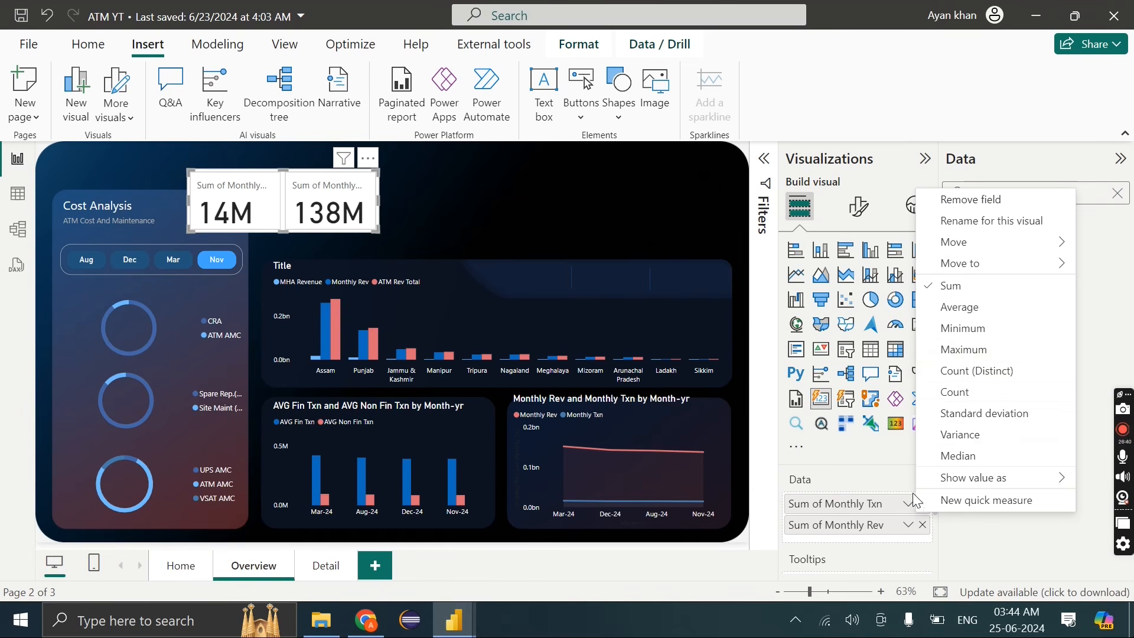
{"action": "left_click", "coordinate": [955, 319]}
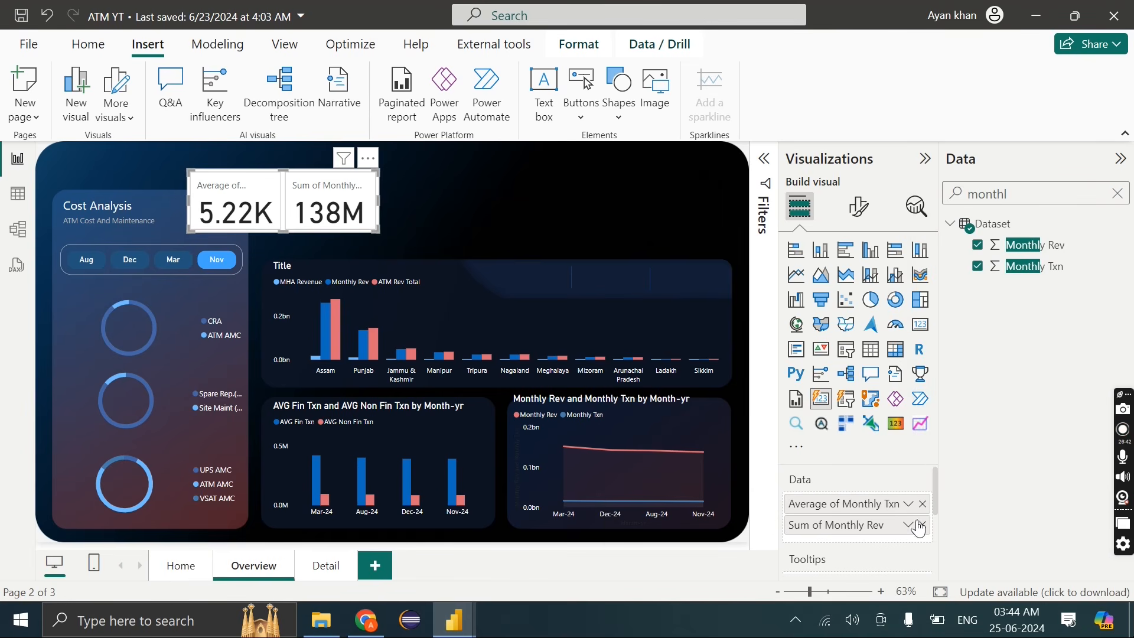
{"action": "left_click", "coordinate": [909, 525]}
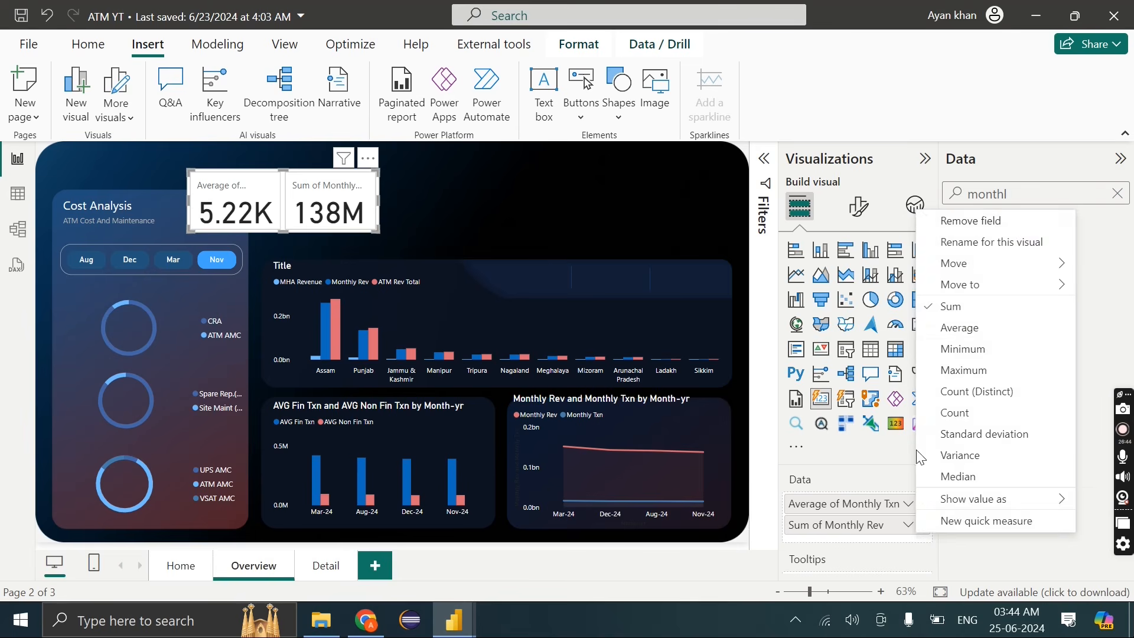
{"action": "left_click", "coordinate": [957, 329]}
Find the Up Time field, add it to the card visual below Monthly Rev, and set its aggregation to Average
{"action": "double_click", "coordinate": [992, 194]}
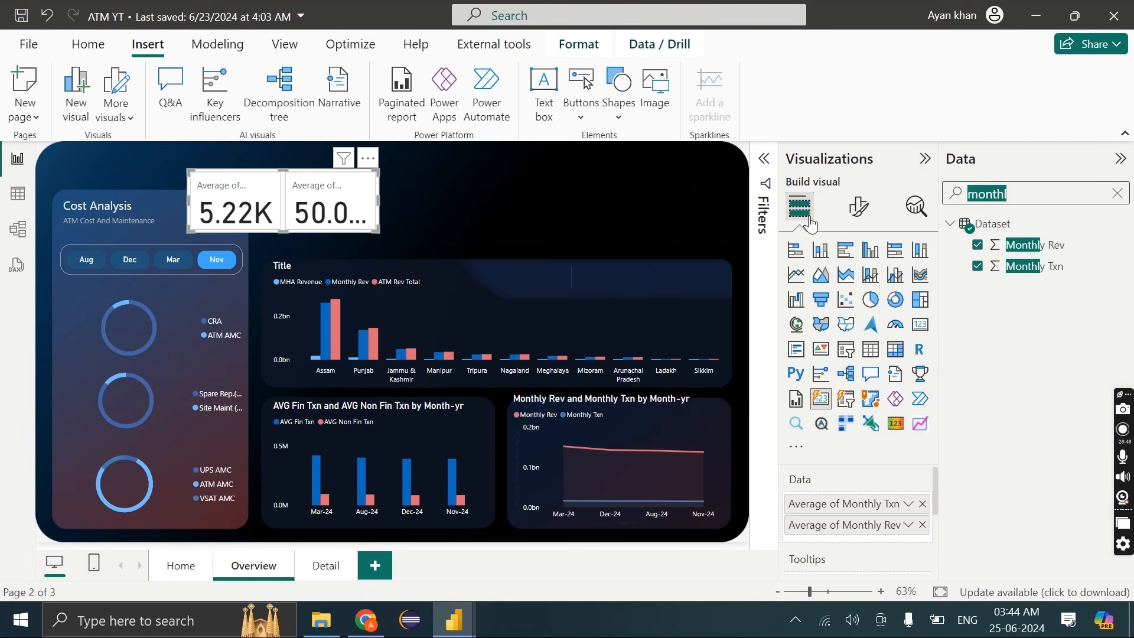
{"action": "key", "text": "BackSpace"}
{"action": "type", "text": "up"}
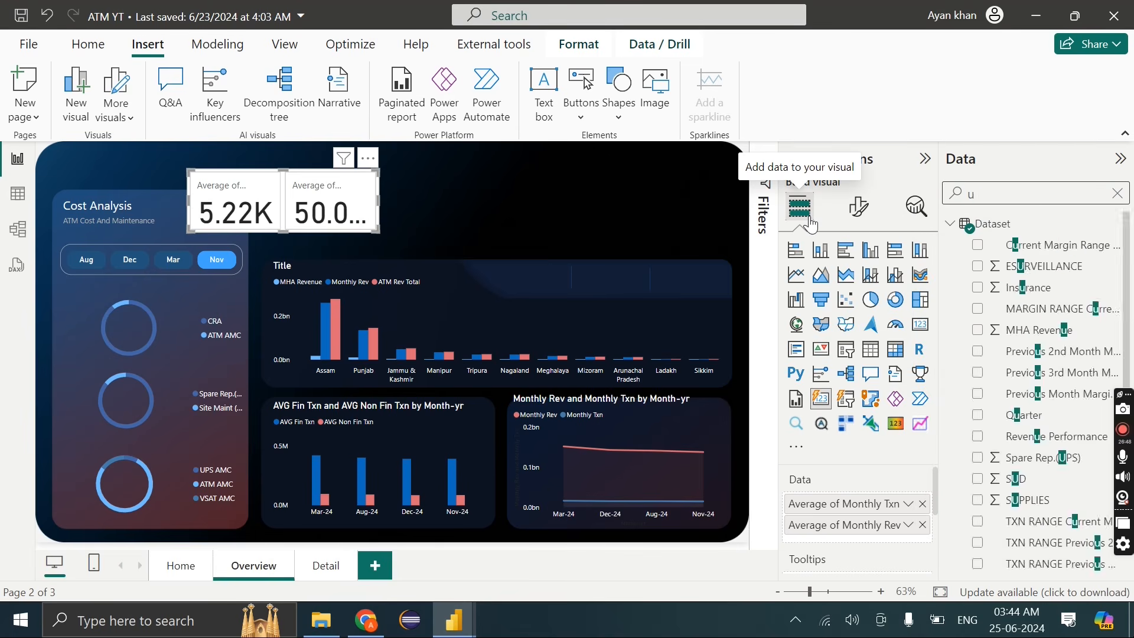
{"action": "left_click_drag", "start_coordinate": [998, 288], "coordinate": [876, 535]}
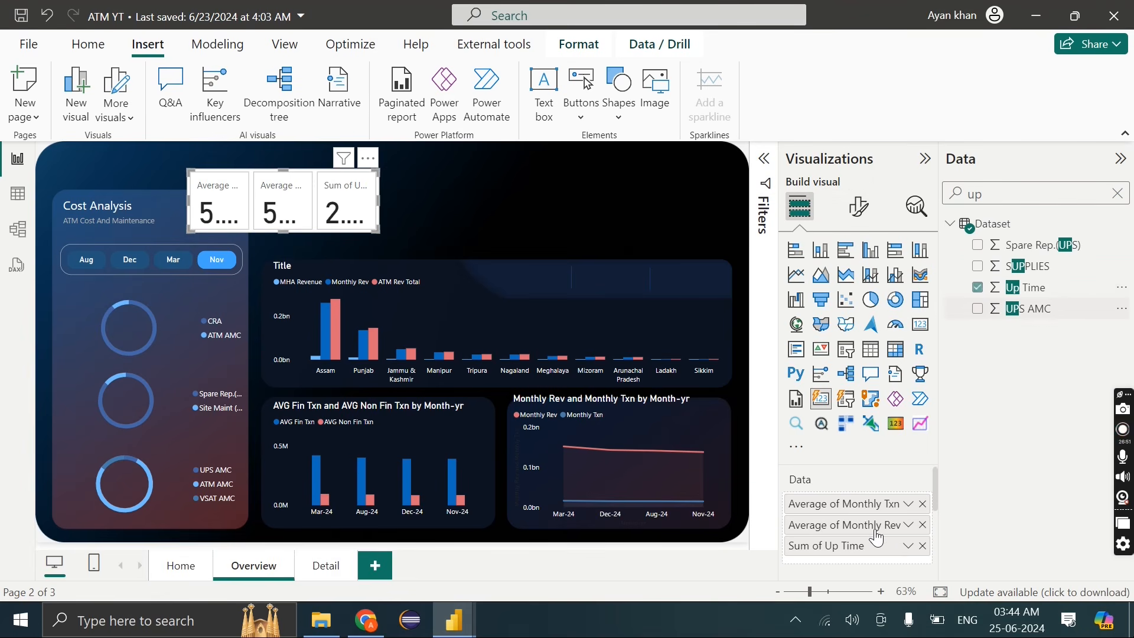
{"action": "left_click", "coordinate": [908, 546]}
{"action": "left_click", "coordinate": [962, 349]}
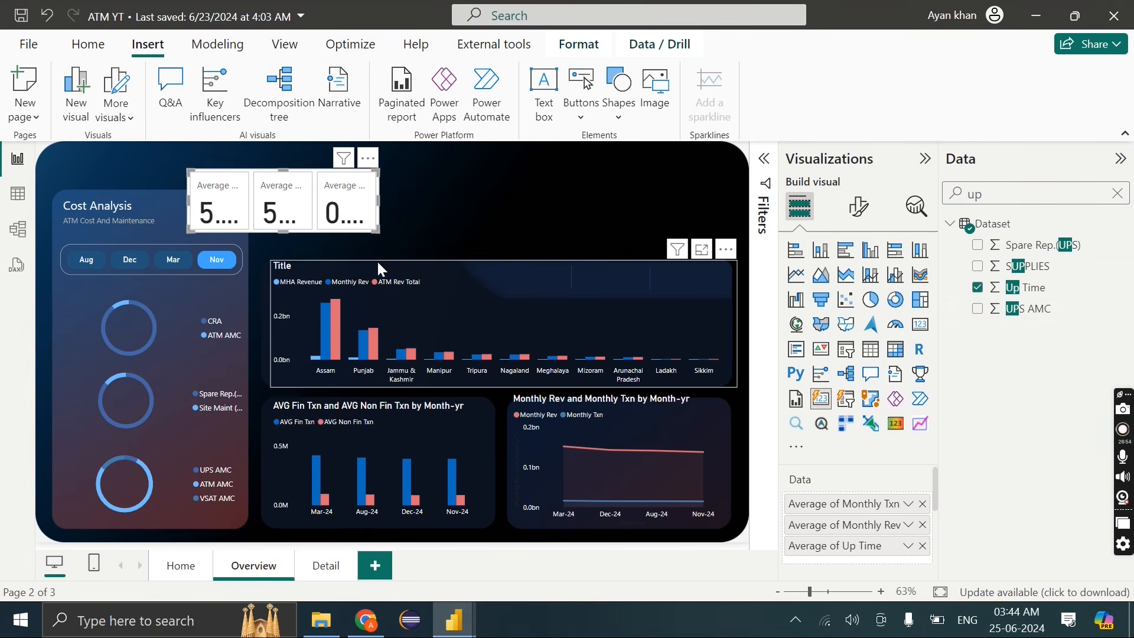
Widen the card visual to give its three cards more room, and format the Up Time column as Percentage
{"action": "left_click_drag", "start_coordinate": [389, 229], "coordinate": [612, 228]}
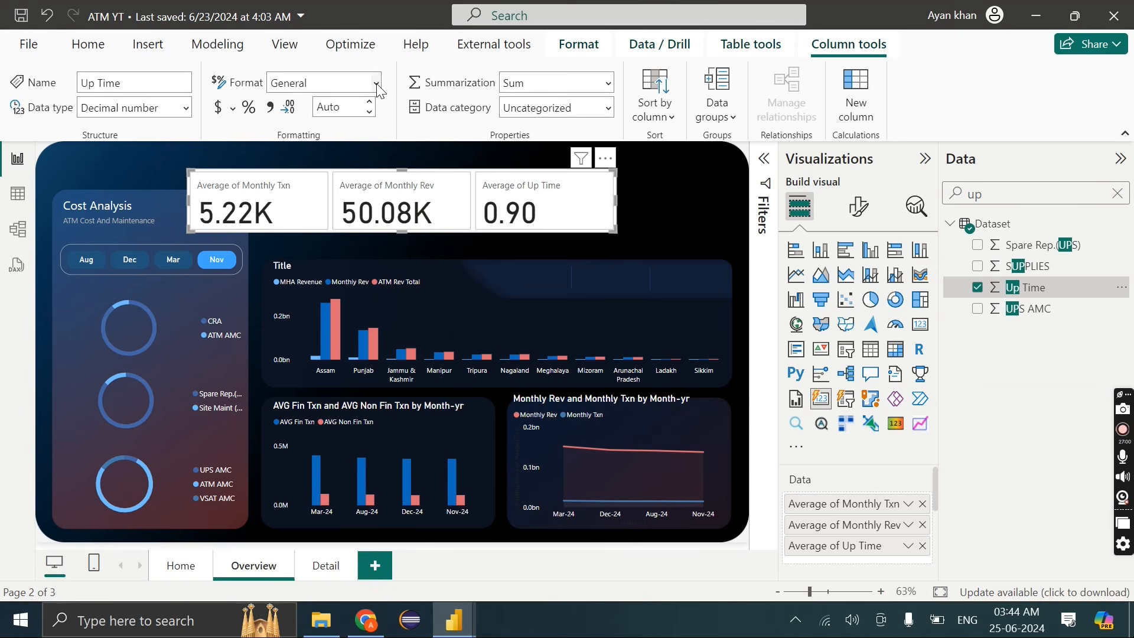
{"action": "left_click", "coordinate": [376, 84]}
{"action": "key", "text": "Escape"}
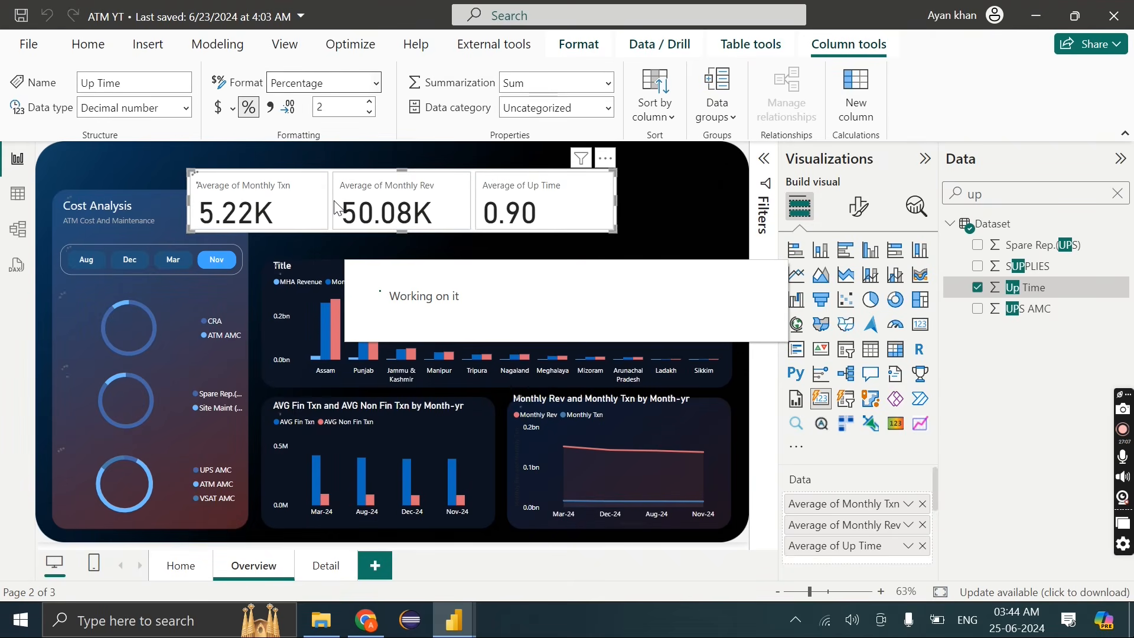
Set the Up Time column's percentage format to 1 decimal place
{"action": "left_click", "coordinate": [332, 98]}
{"action": "key", "text": "BackSpace"}
{"action": "type", "text": "2"}
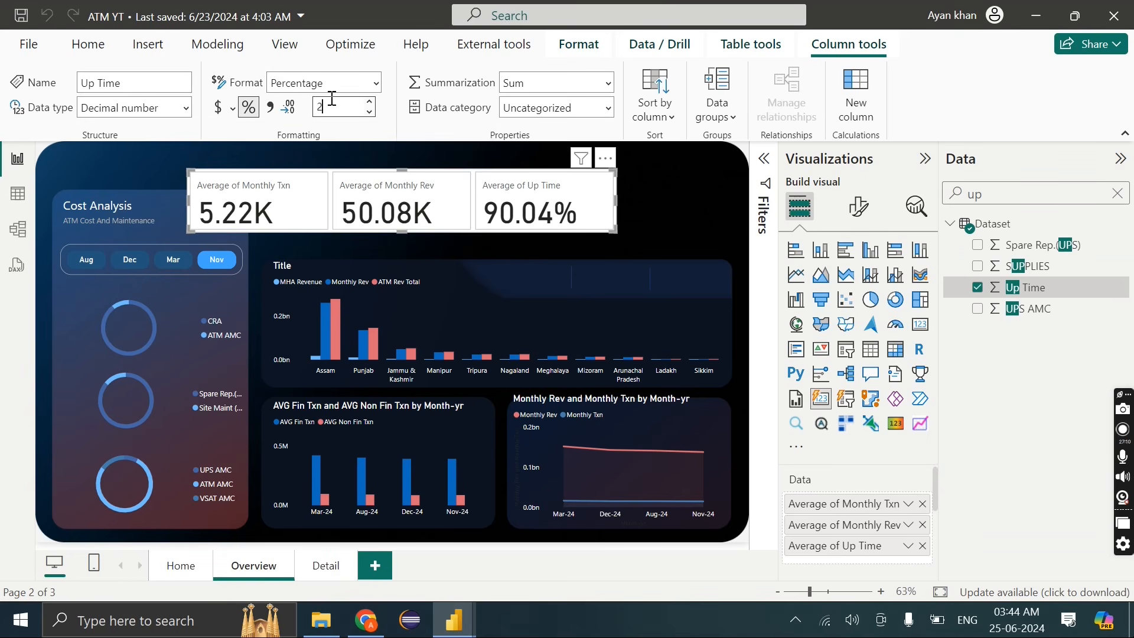
{"action": "key", "text": "BackSpace"}
{"action": "type", "text": "1"}
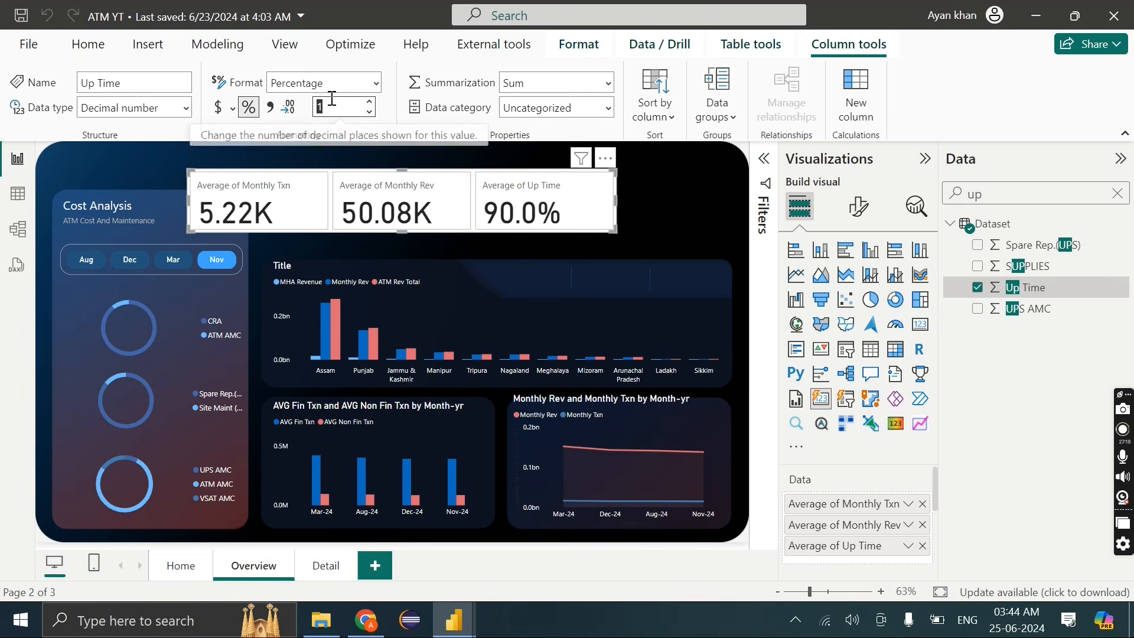
Find the Total Cost field and add it to the card visual after Average of Up Time
{"action": "double_click", "coordinate": [974, 194]}
{"action": "type", "text": "cost"}
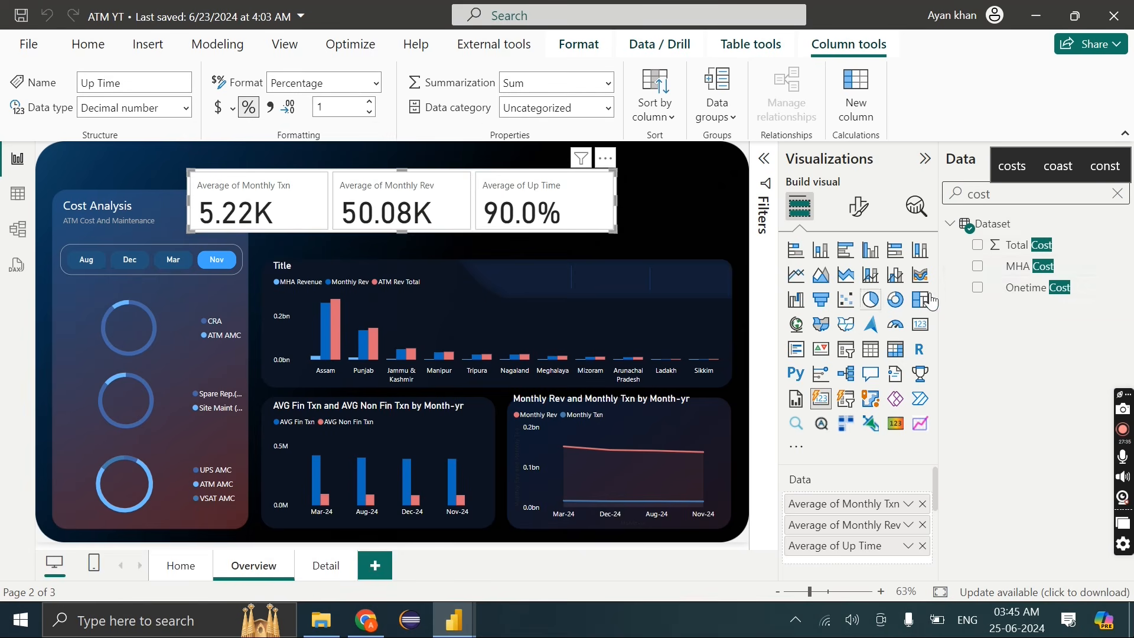
{"action": "key", "text": "BackSpace"}
{"action": "left_click_drag", "start_coordinate": [1031, 244], "coordinate": [873, 559]}
Rename the Sum of Total Cost field in the card visual as Total Cost and move it to first place
{"action": "double_click", "coordinate": [878, 567]}
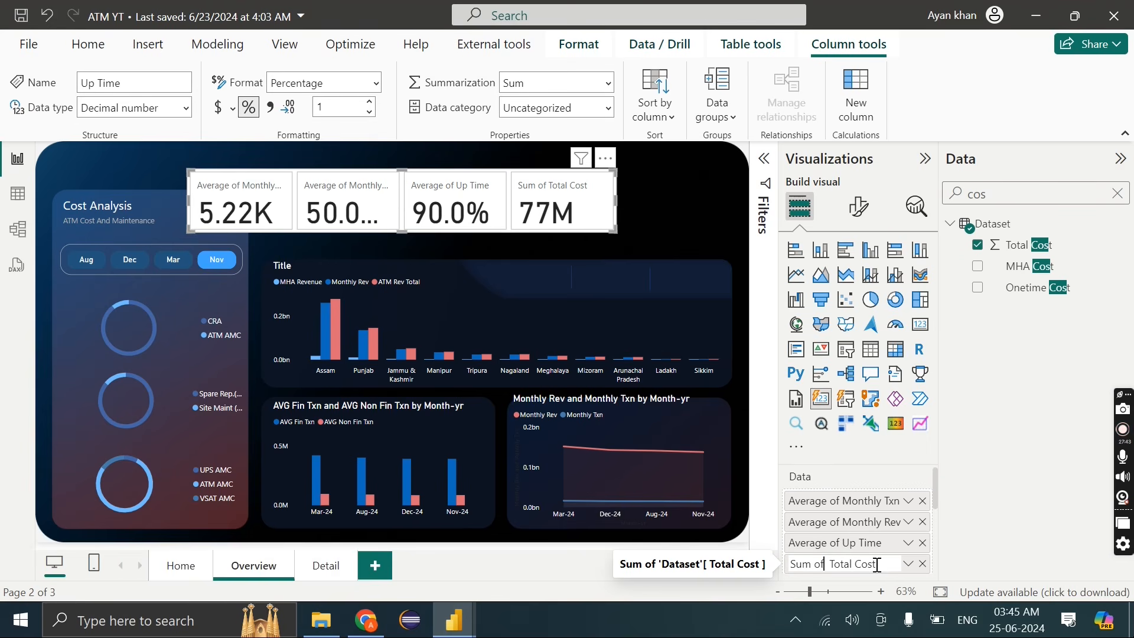
{"action": "key", "text": "BackSpace"}
{"action": "key", "text": "BackSpace"}
{"action": "key", "text": "BackSpace"}
{"action": "key", "text": "BackSpace"}
{"action": "key", "text": "BackSpace"}
{"action": "key", "text": "BackSpace"}
{"action": "key", "text": "BackSpace"}
{"action": "key", "text": "Return"}
{"action": "left_click_drag", "start_coordinate": [870, 572], "coordinate": [859, 499]}
Find the Gross Profit field and add it to the card visual as an average
{"action": "key", "text": "BackSpace"}
{"action": "type", "text": "gris"}
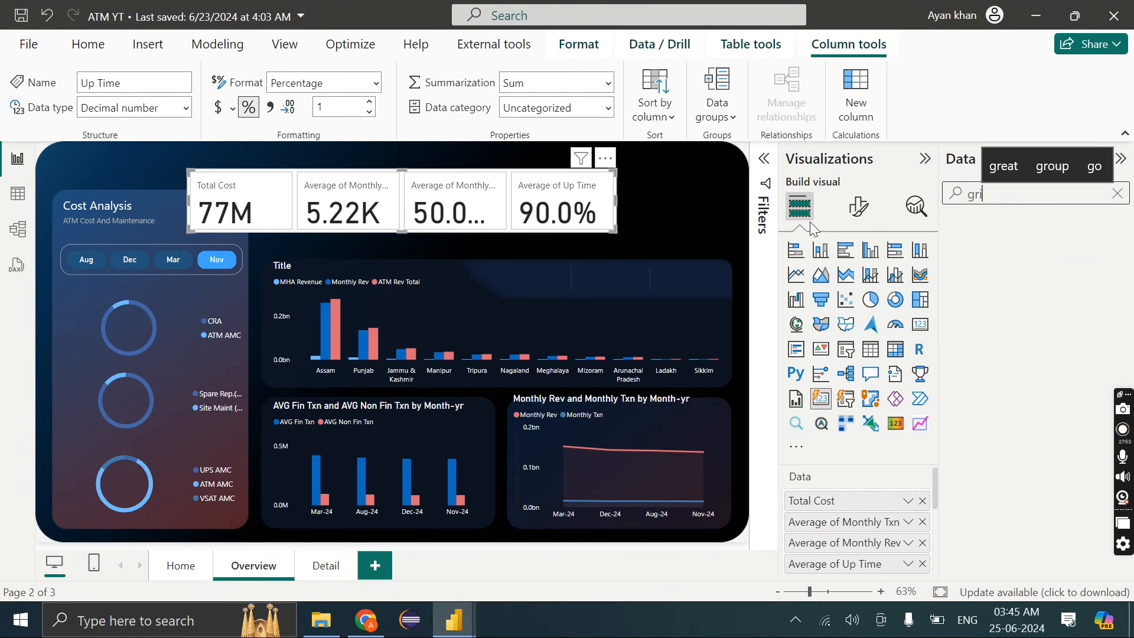
{"action": "key", "text": "BackSpace"}
{"action": "key", "text": "BackSpace"}
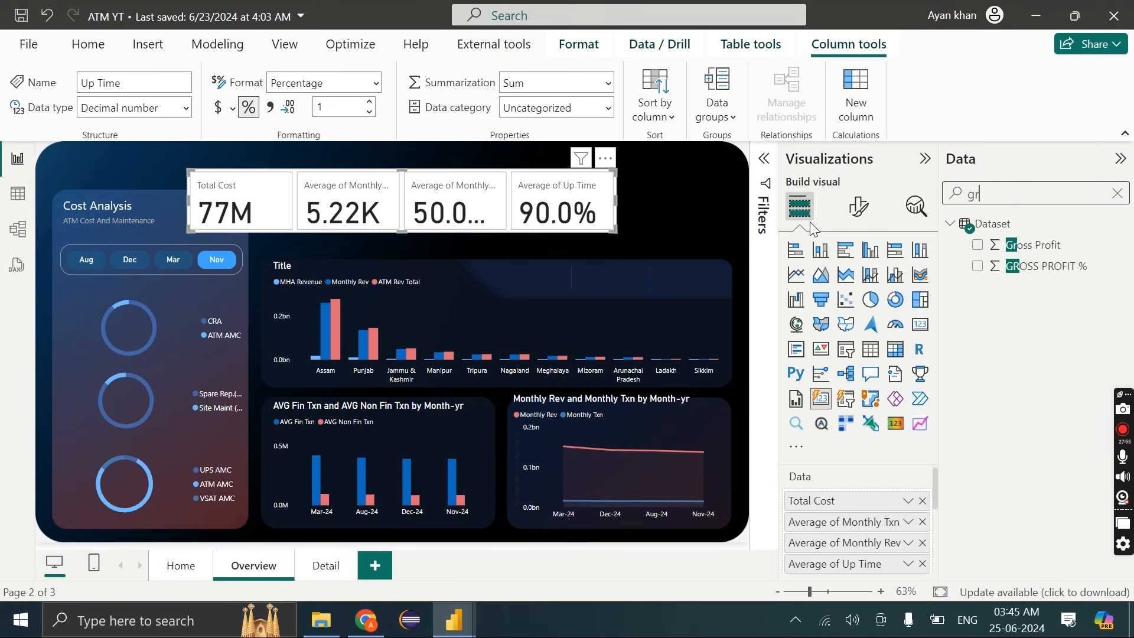
{"action": "left_click", "coordinate": [977, 245]}
Create a measure in Dataset: Gross Profit Percentage = DIVIDE(SUM('Data Source'[ Gross Profit ]), SUM('Data Source'[Monthly Rev]), 0)
{"action": "left_click", "coordinate": [984, 224]}
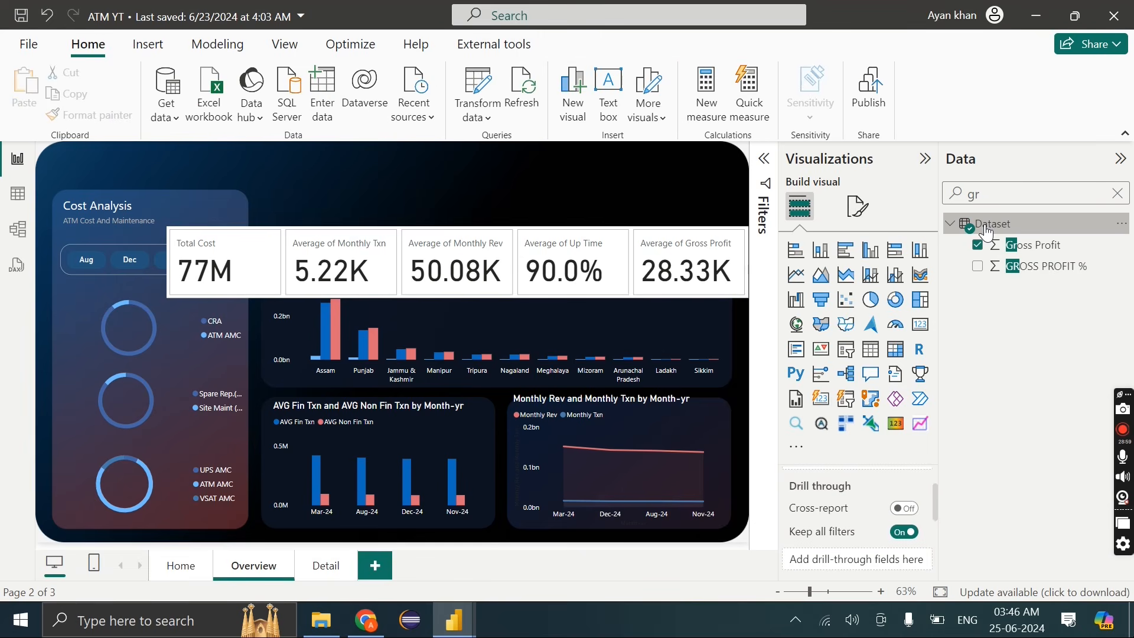
{"action": "right_click", "coordinate": [984, 224]}
{"action": "left_click", "coordinate": [927, 266]}
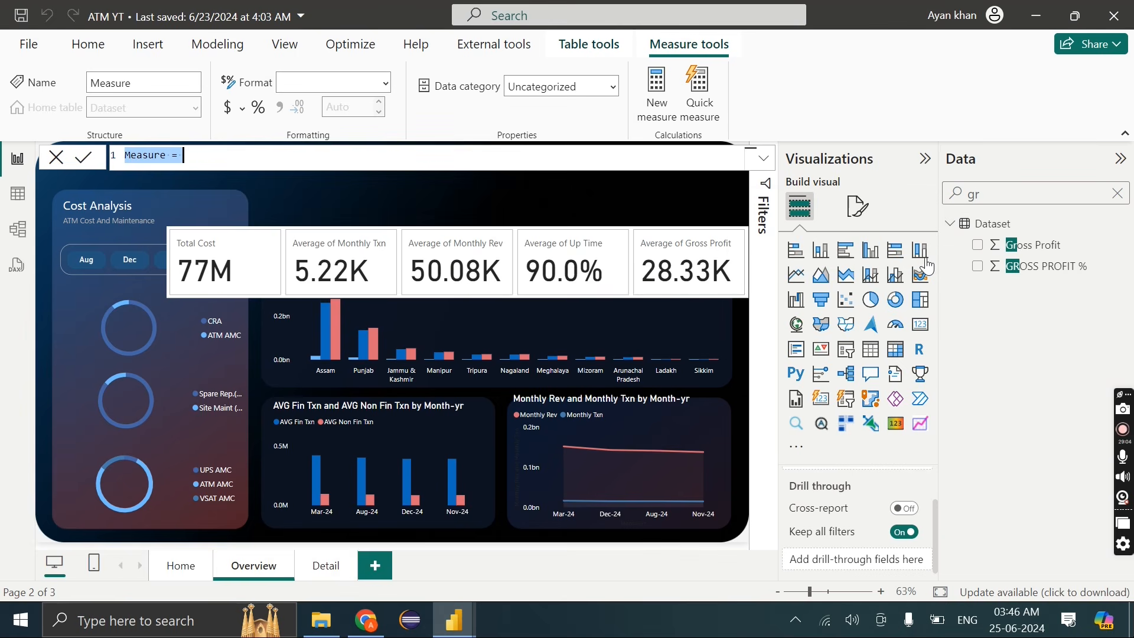
{"action": "type", "text": "Gross Profit Percentage = DIVIDE(SUM('Data Source'[ Gross Profit ]), SUM('Data Source'[Monthly Rev]), 0)"}
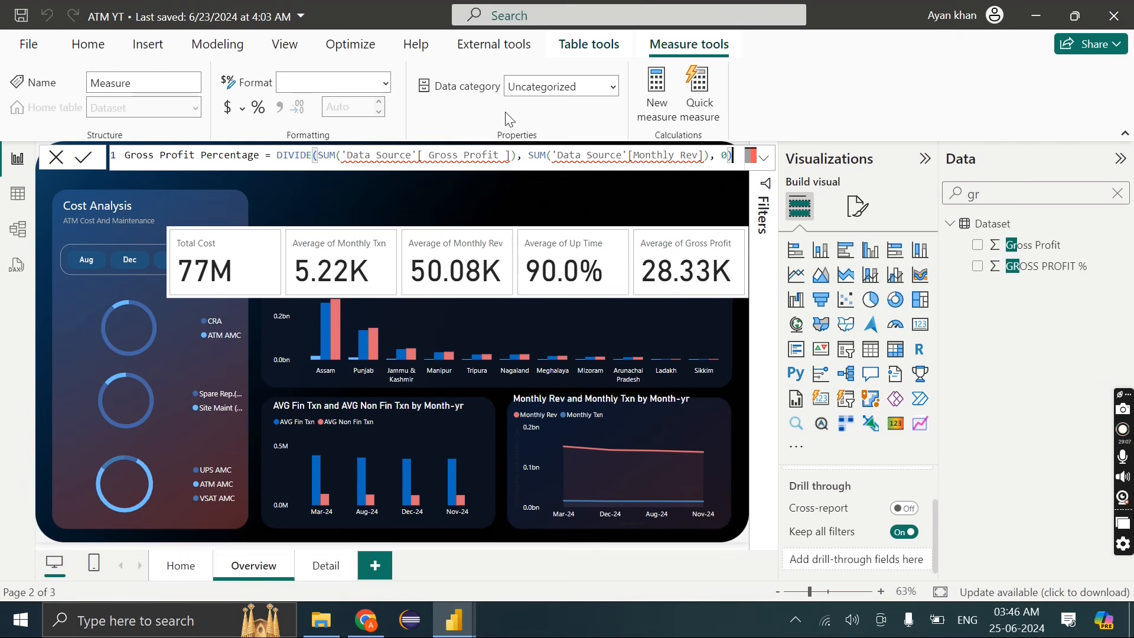
Replace the first SUM argument in the Gross Profit Percentage formula with 'Dataset'[ Gross Profit ]
{"action": "left_click", "coordinate": [375, 160]}
{"action": "left_click_drag", "start_coordinate": [348, 157], "coordinate": [512, 156]}
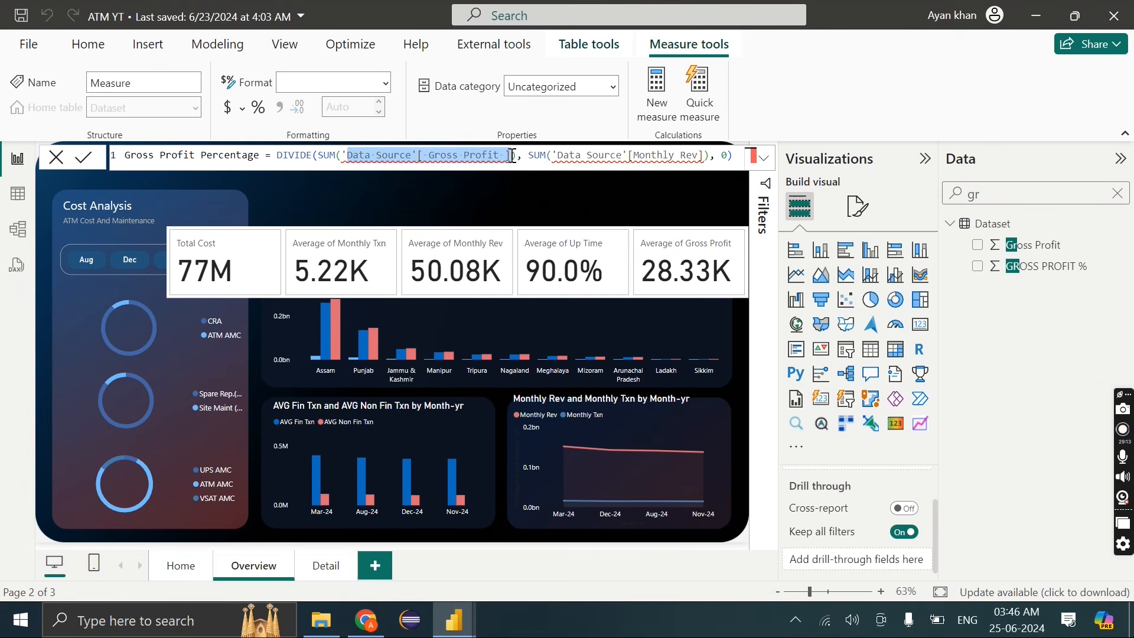
{"action": "key", "text": "BackSpace"}
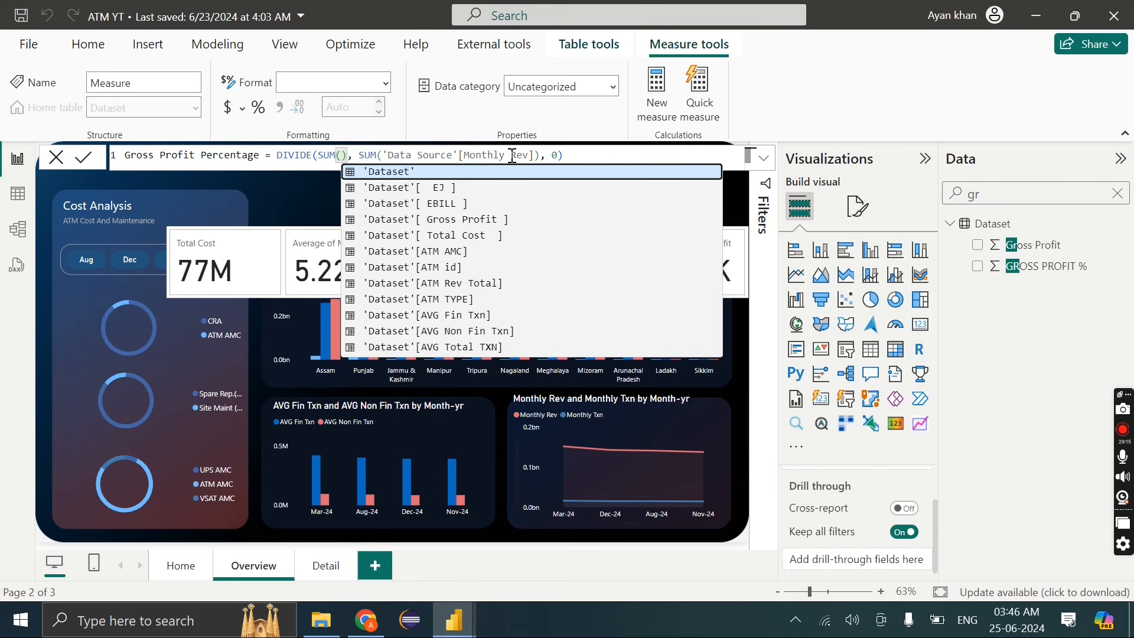
{"action": "type", "text": "dat"}
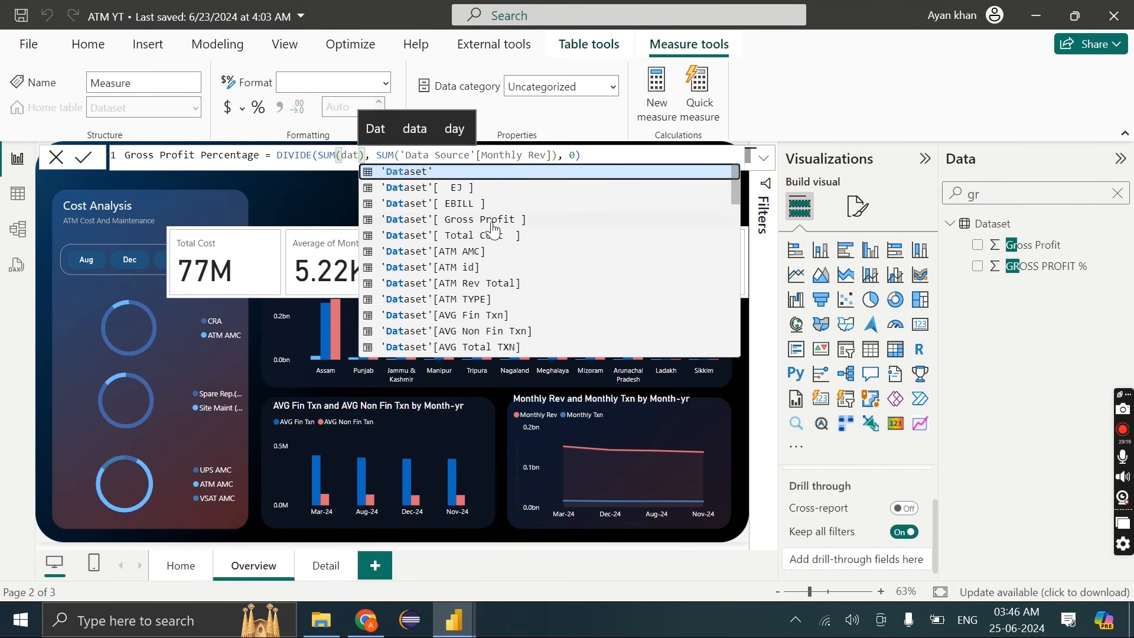
{"action": "left_click", "coordinate": [493, 223]}
Change the second SUM argument of the Gross Profit Percentage formula to 'Dataset'[Monthly Rev] and commit the measure
{"action": "left_click_drag", "start_coordinate": [679, 154], "coordinate": [531, 154]}
{"action": "key", "text": "BackSpace"}
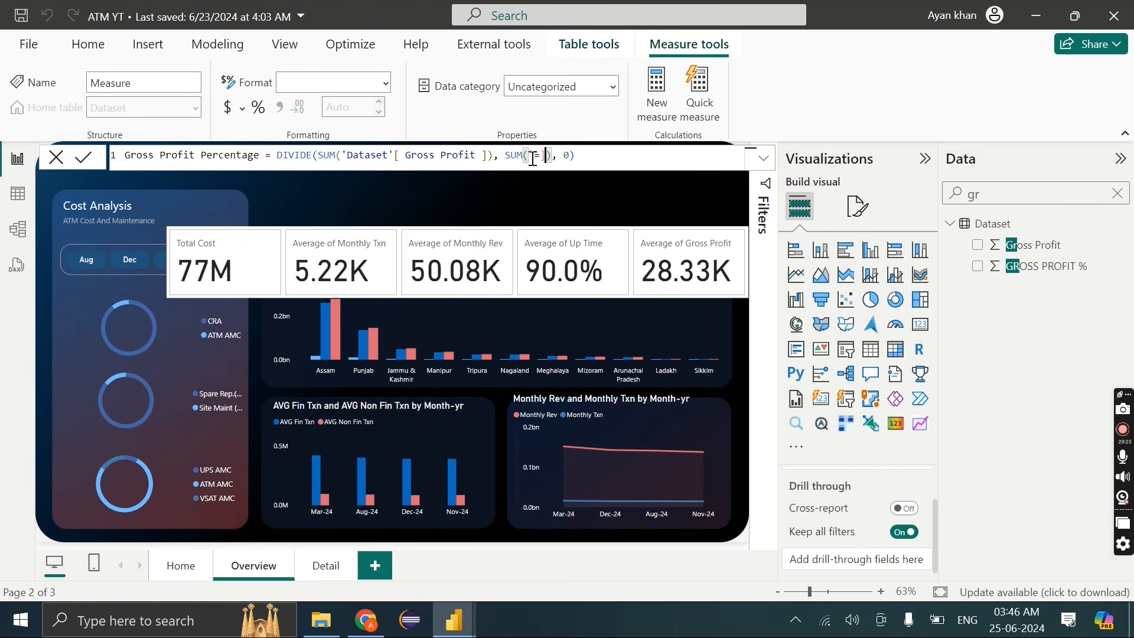
{"action": "key", "text": "BackSpace"}
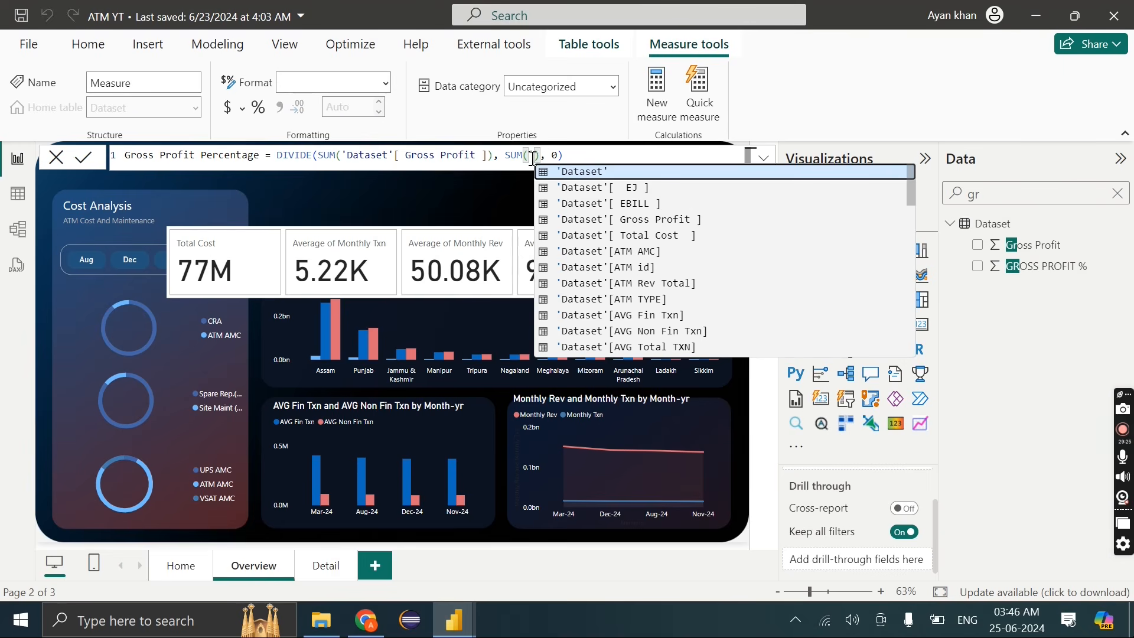
{"action": "key", "text": "ctrl+z"}
{"action": "key", "text": "ctrl+z"}
{"action": "key", "text": "ctrl+z"}
{"action": "key", "text": "ctrl+z"}
{"action": "key", "text": "Return"}
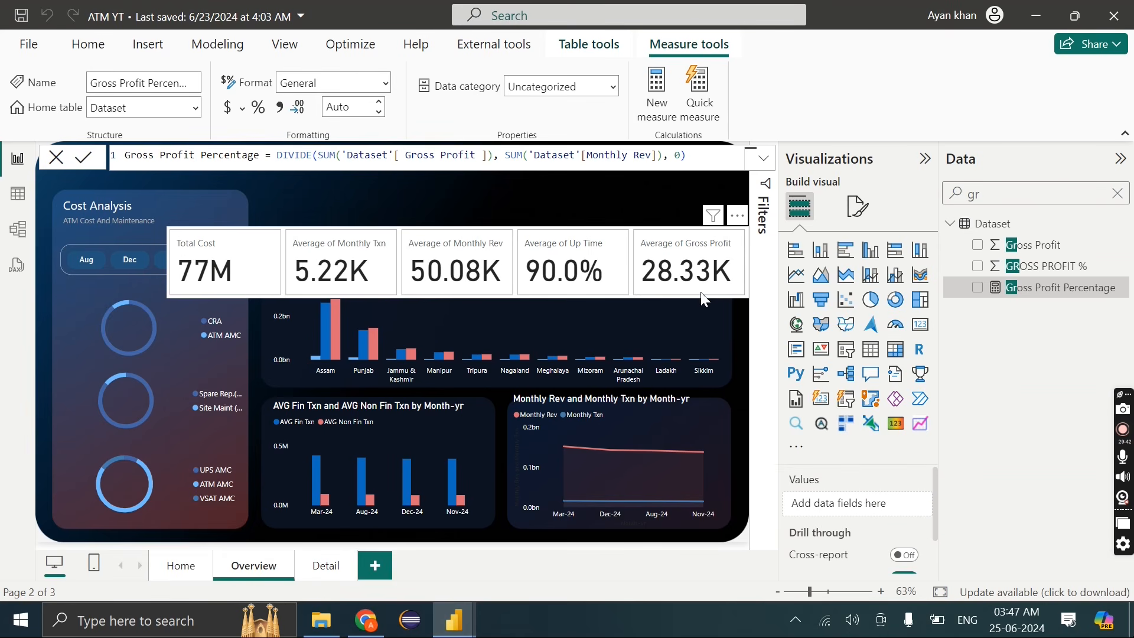
Add the Gross Profit Percentage measure to the card visual and format the measure as Percentage
{"action": "left_click", "coordinate": [876, 530]}
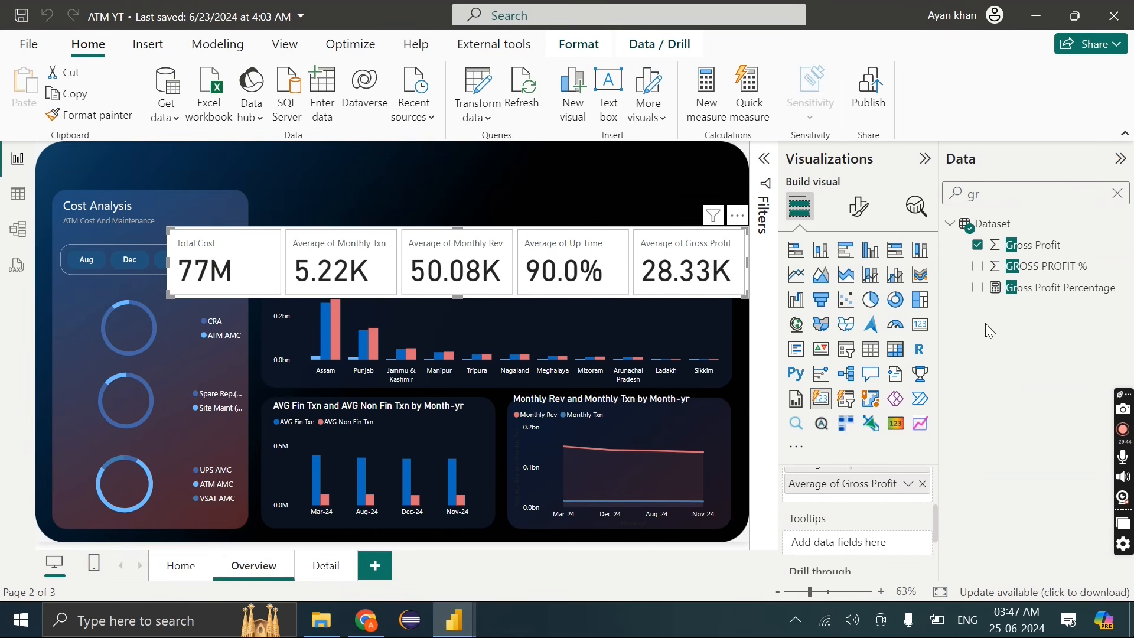
{"action": "left_click_drag", "start_coordinate": [1025, 287], "coordinate": [870, 490]}
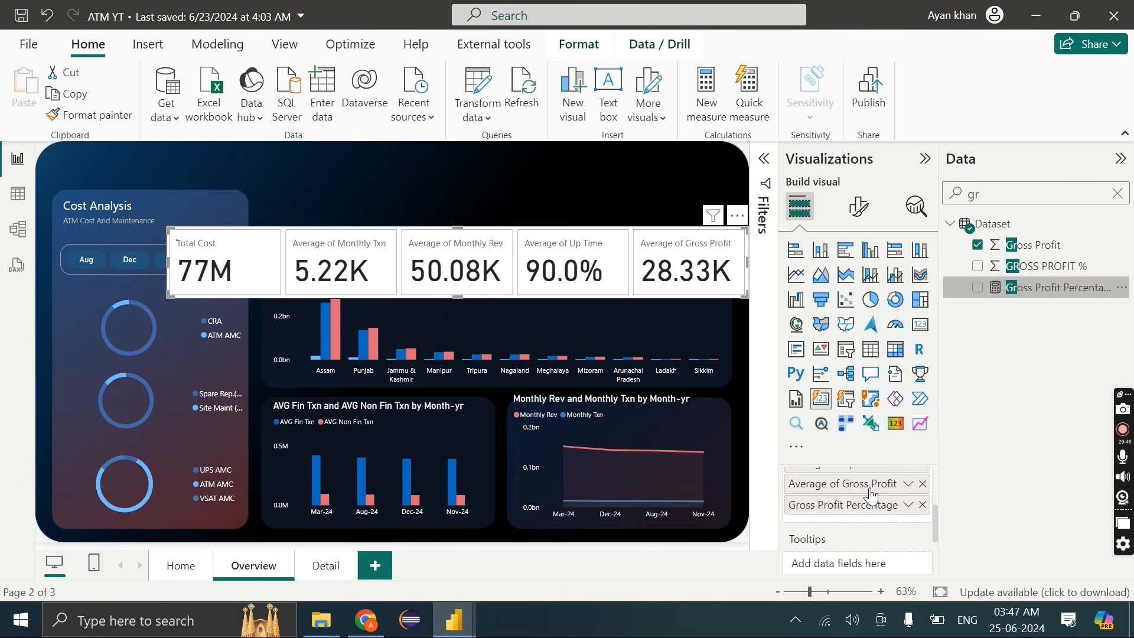
{"action": "left_click", "coordinate": [998, 288]}
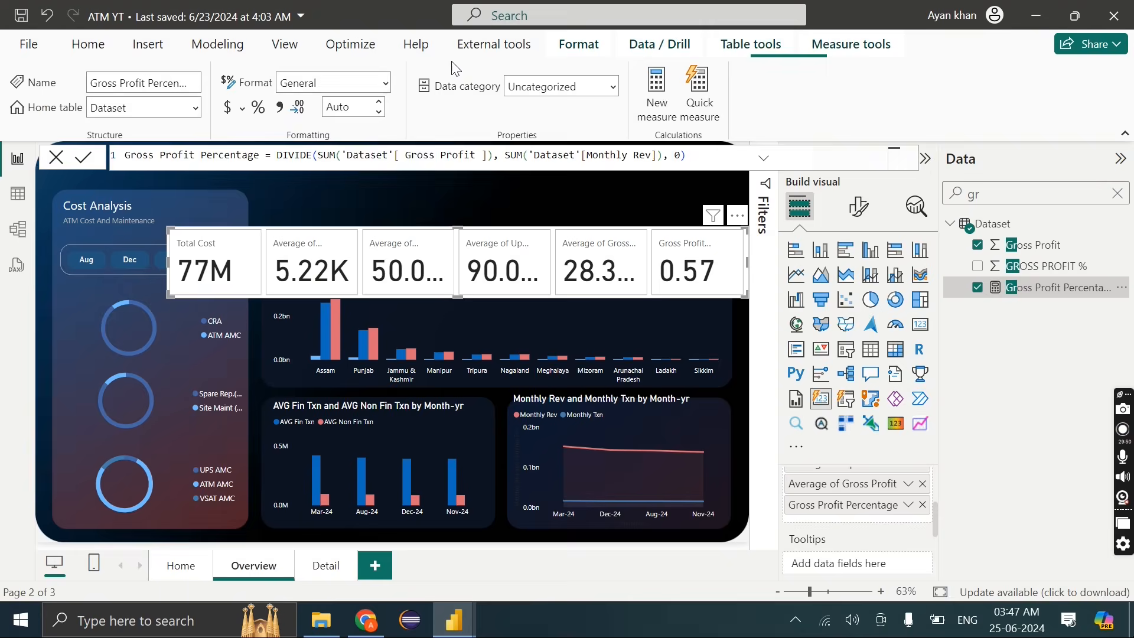
{"action": "left_click", "coordinate": [385, 88]}
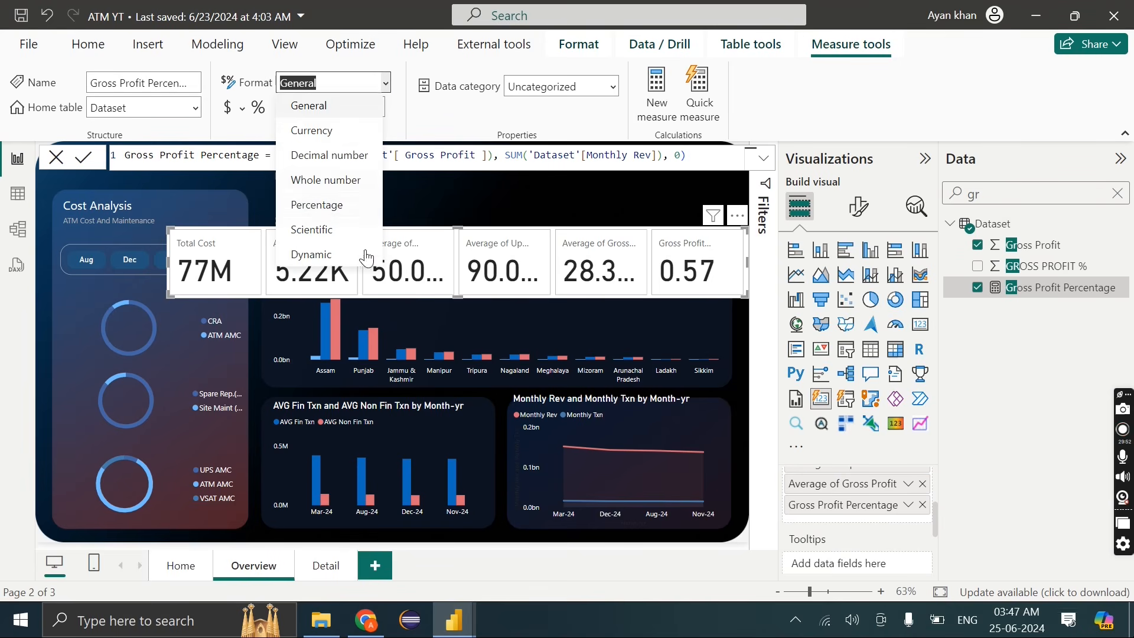
{"action": "left_click", "coordinate": [320, 208]}
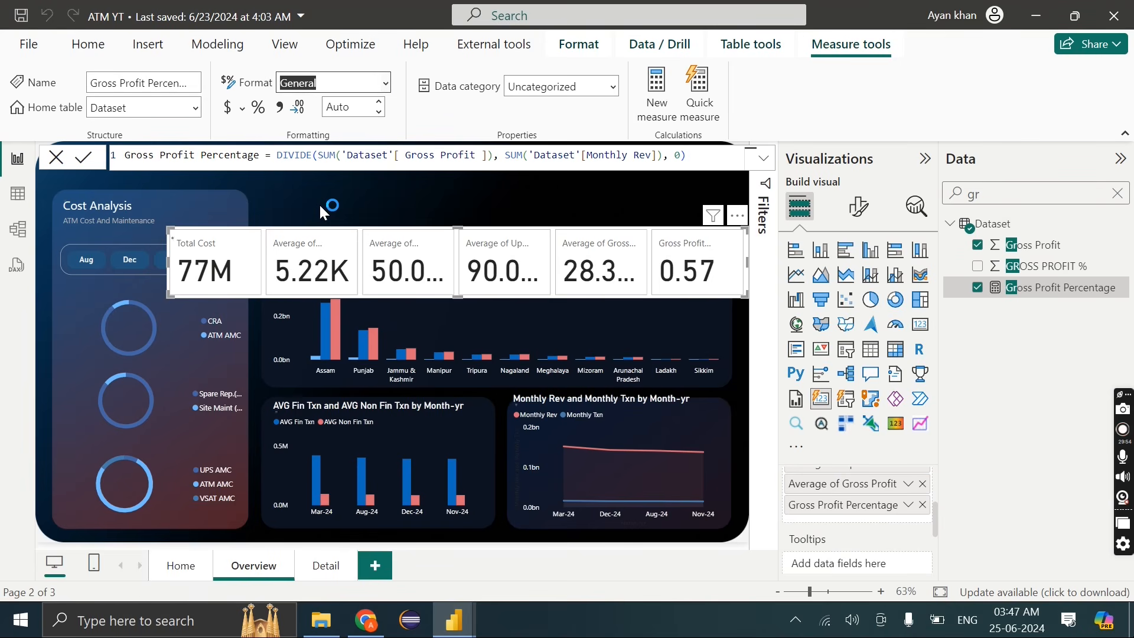
Check the ATM Dashboard reference and rename the Gross Profit Percentage field in the card visual as Gross Profit %
{"action": "mouse_move", "coordinate": [443, 630]}
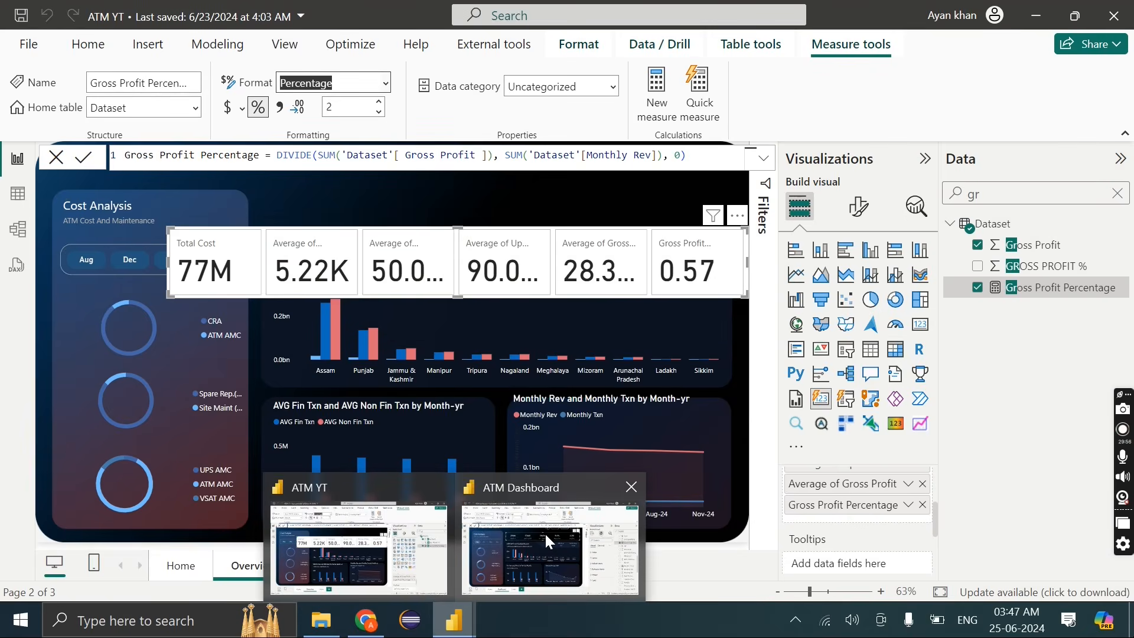
{"action": "left_click", "coordinate": [545, 533]}
{"action": "left_click", "coordinate": [359, 548]}
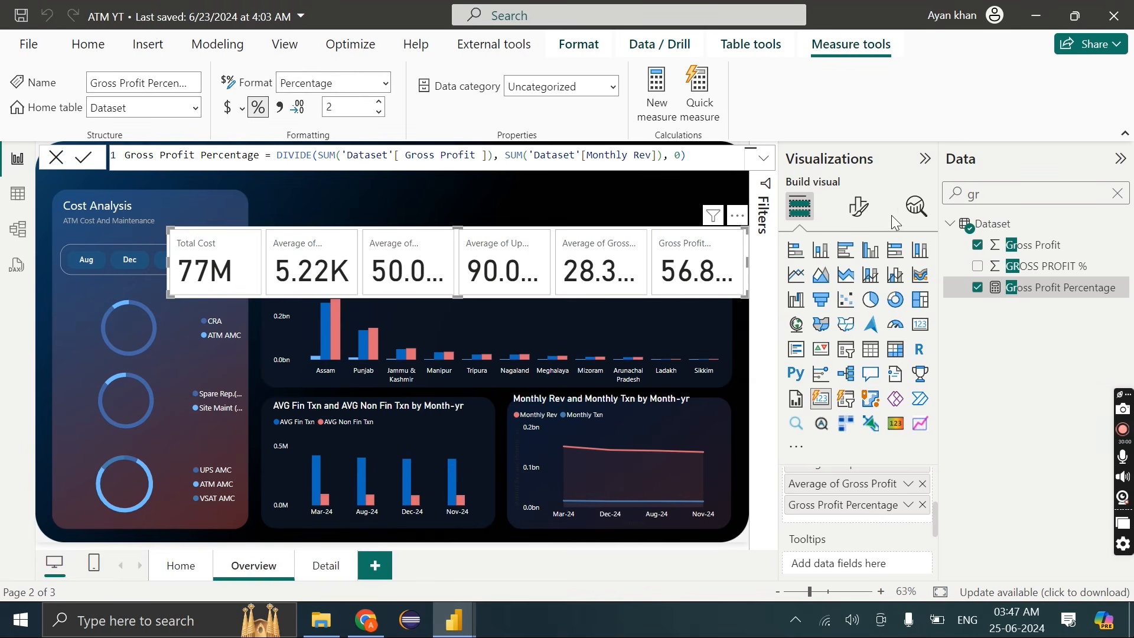
{"action": "left_click", "coordinate": [866, 210]}
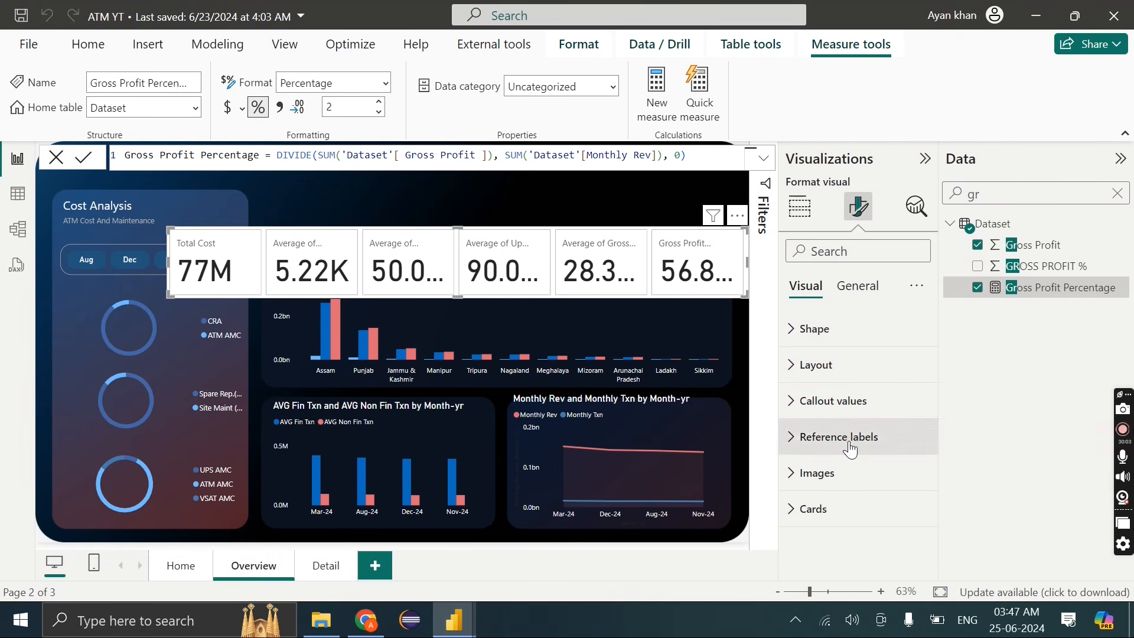
{"action": "left_click", "coordinate": [798, 212]}
{"action": "scroll", "coordinate": [861, 567], "scroll_direction": "down", "scroll_amount": 3}
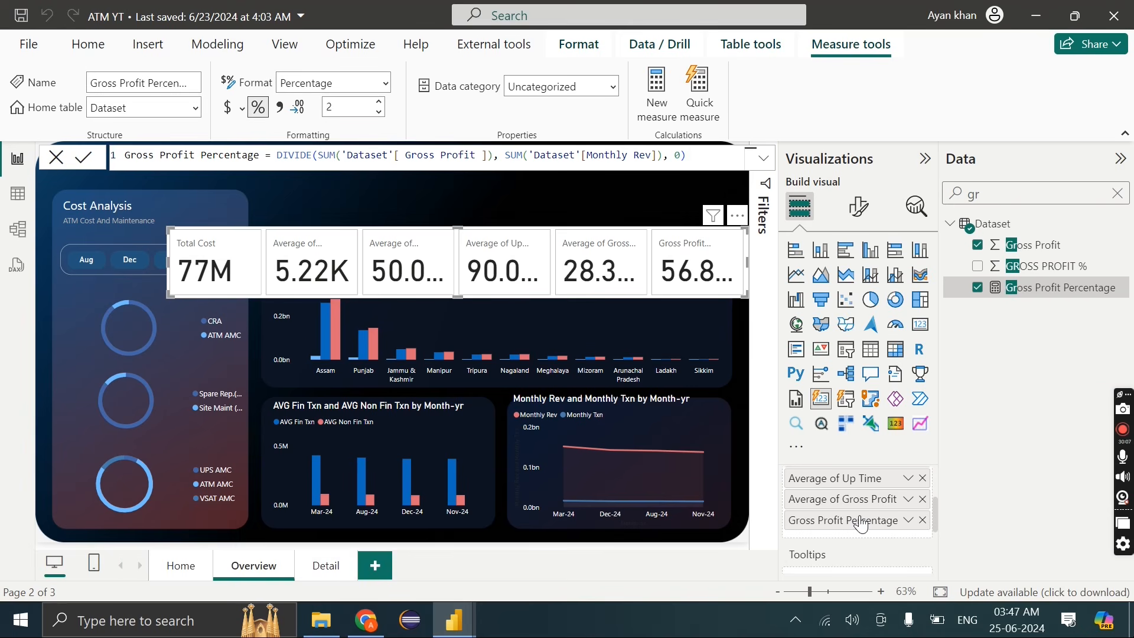
{"action": "double_click", "coordinate": [862, 522]}
{"action": "key", "text": "BackSpace"}
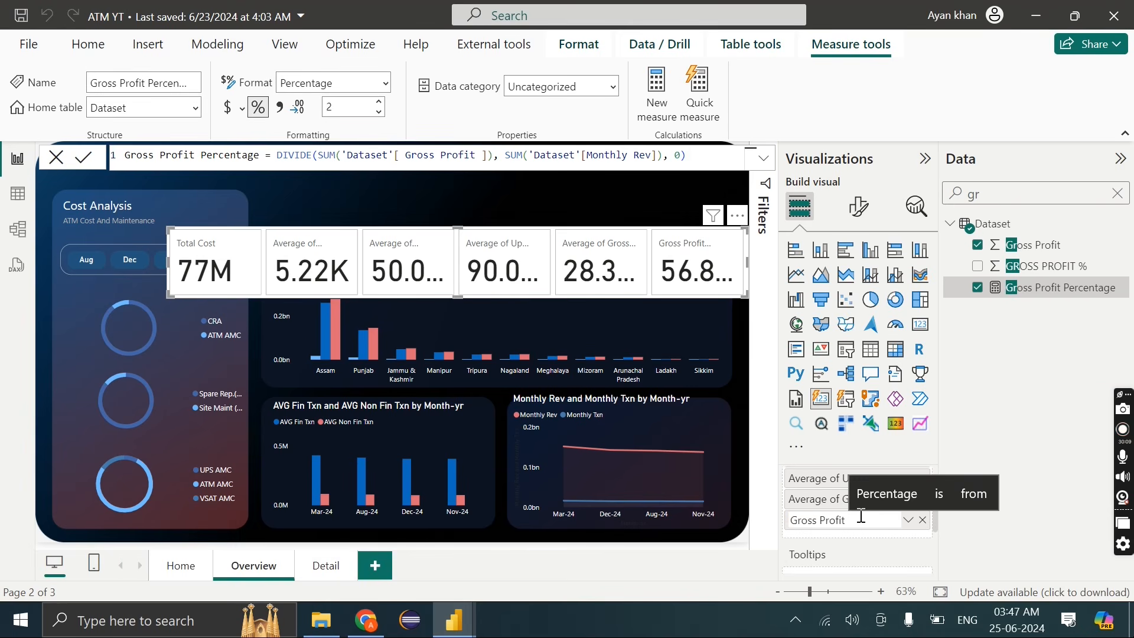
{"action": "type", "text": "%"}
{"action": "key", "text": "Return"}
{"action": "scroll", "coordinate": [820, 508], "scroll_direction": "down", "scroll_amount": 3}
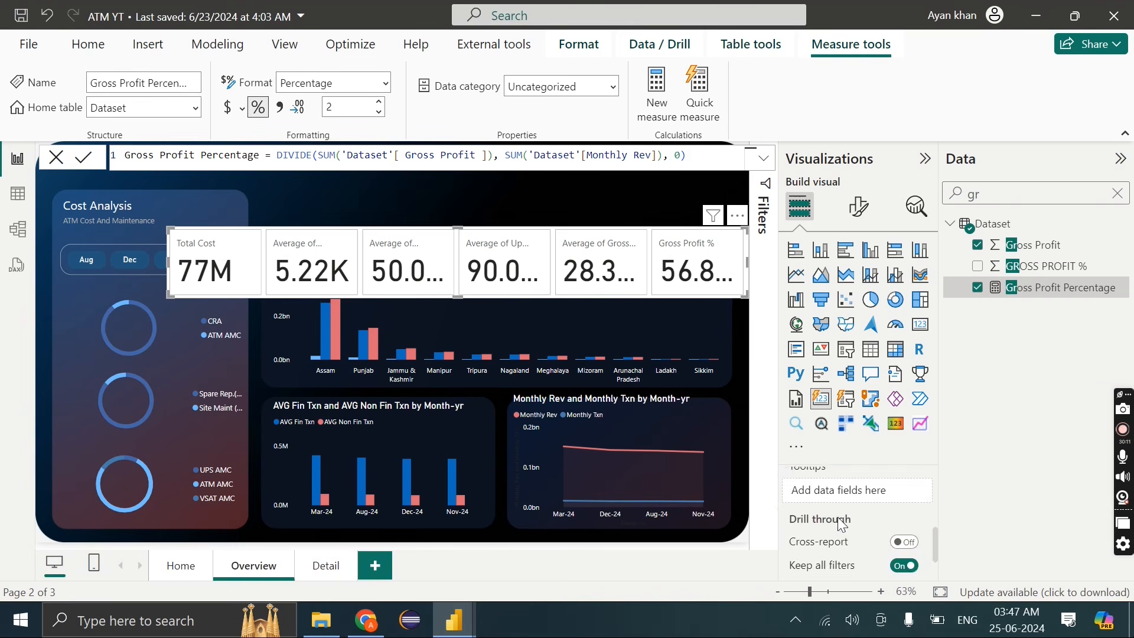
Rename the averaged Monthly Txn and Monthly Rev fields in the card visual as Avg Monthly Txn and Avg Monthly Rev
{"action": "scroll", "coordinate": [820, 507], "scroll_direction": "up", "scroll_amount": 5}
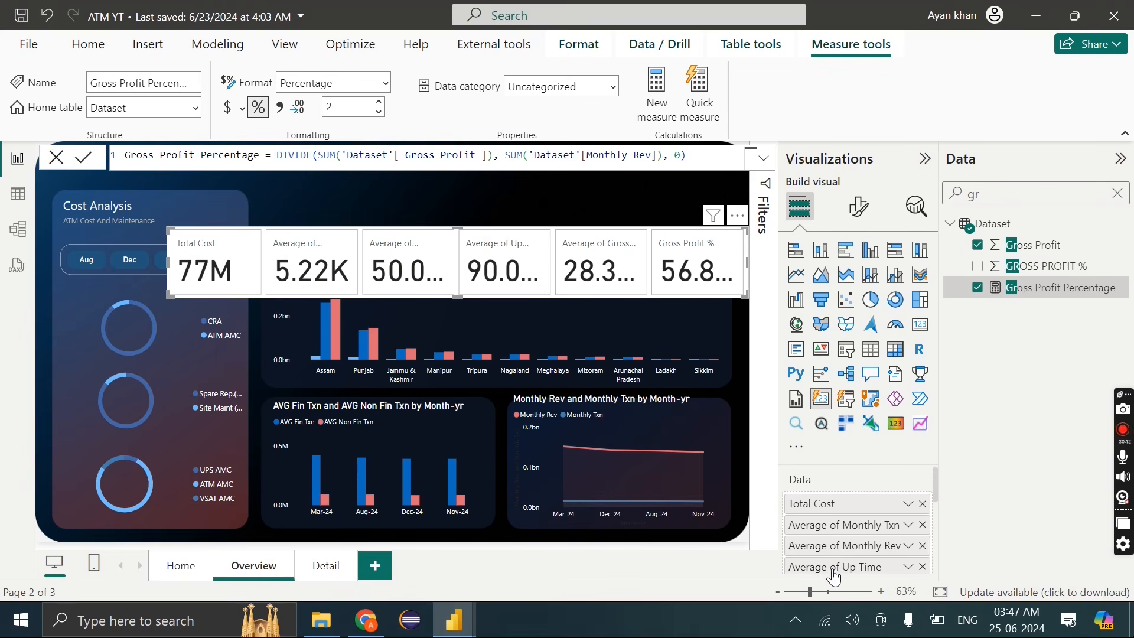
{"action": "double_click", "coordinate": [827, 525]}
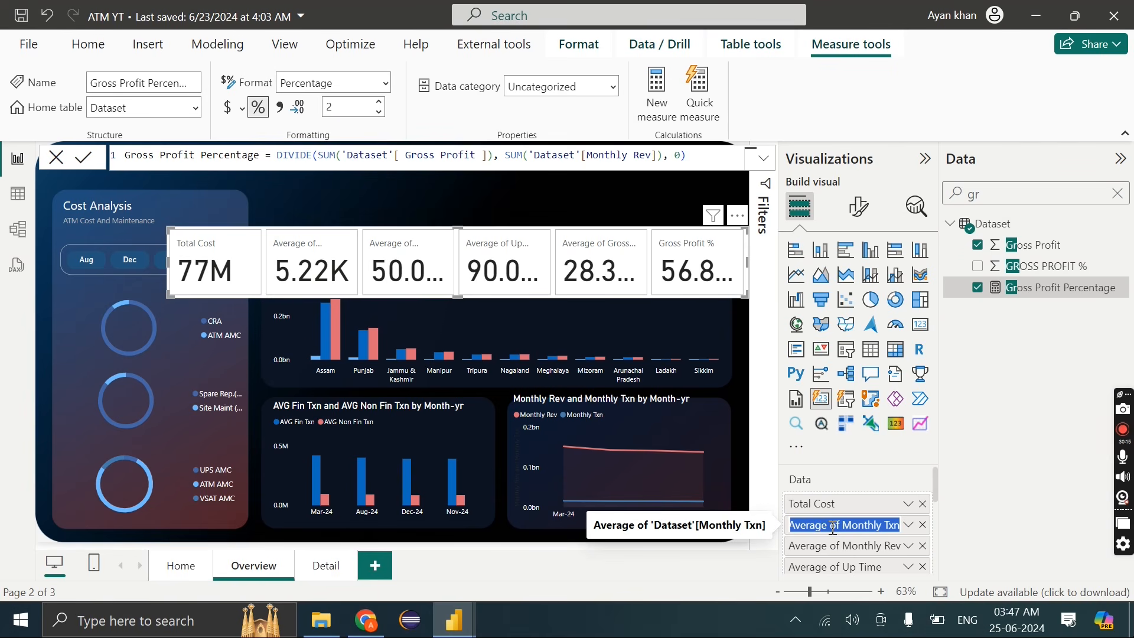
{"action": "left_click", "coordinate": [834, 526]}
{"action": "left_click_drag", "start_coordinate": [843, 526], "coordinate": [818, 527]}
{"action": "key", "text": "BackSpace"}
{"action": "key", "text": "BackSpace"}
{"action": "type", "text": "g"}
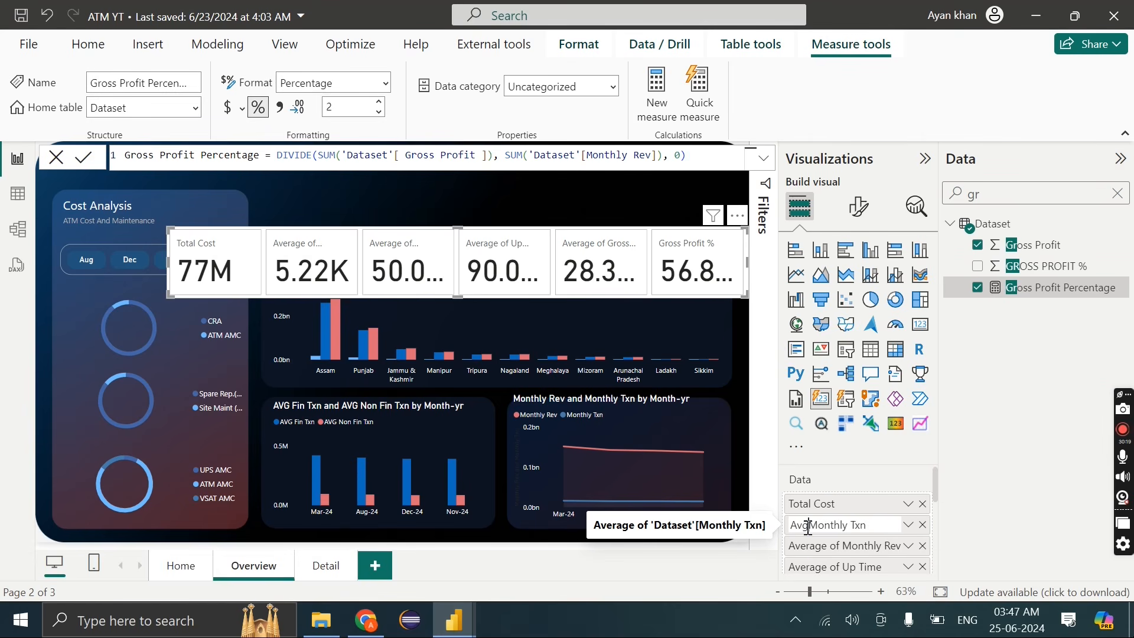
{"action": "key", "text": "Return"}
{"action": "left_click", "coordinate": [809, 525]}
{"action": "key", "text": "Return"}
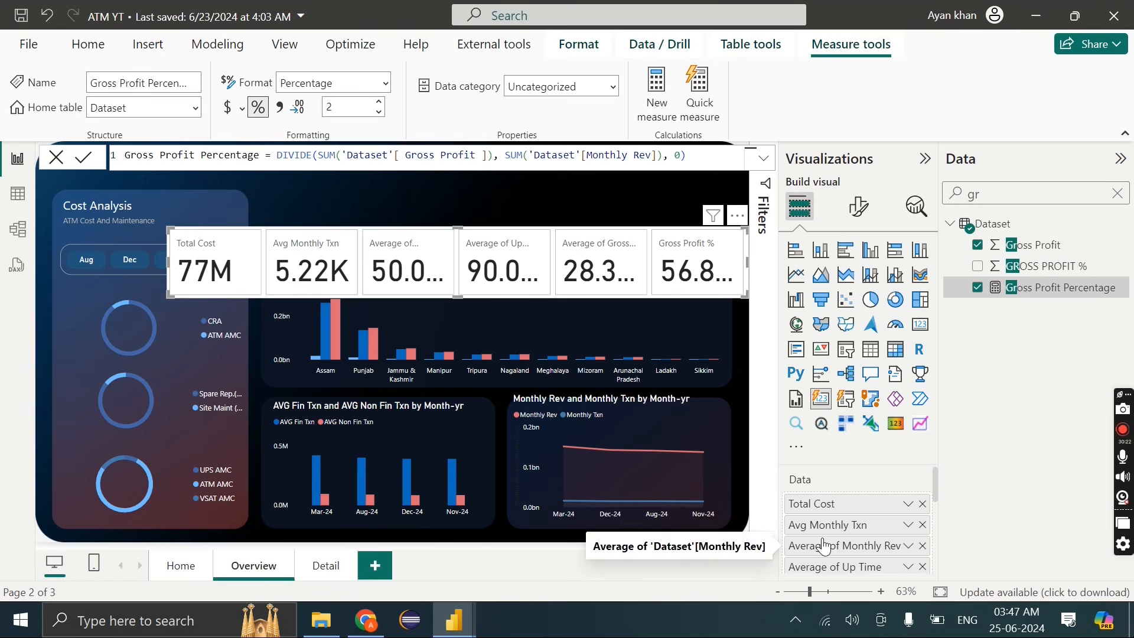
{"action": "double_click", "coordinate": [839, 548]}
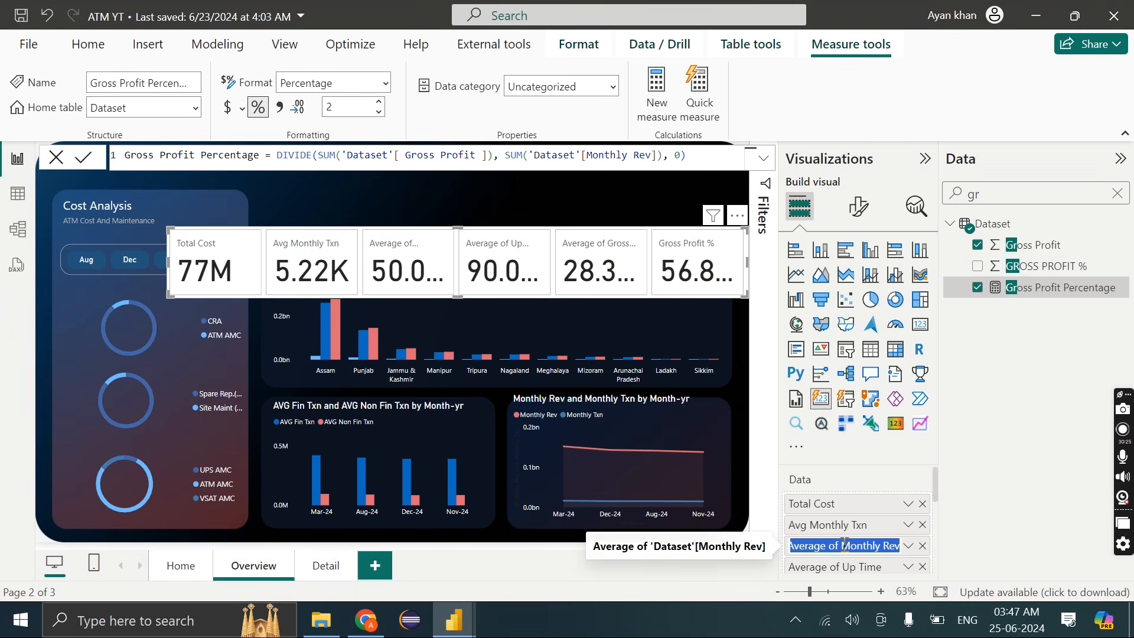
{"action": "left_click_drag", "start_coordinate": [841, 546], "coordinate": [819, 544]}
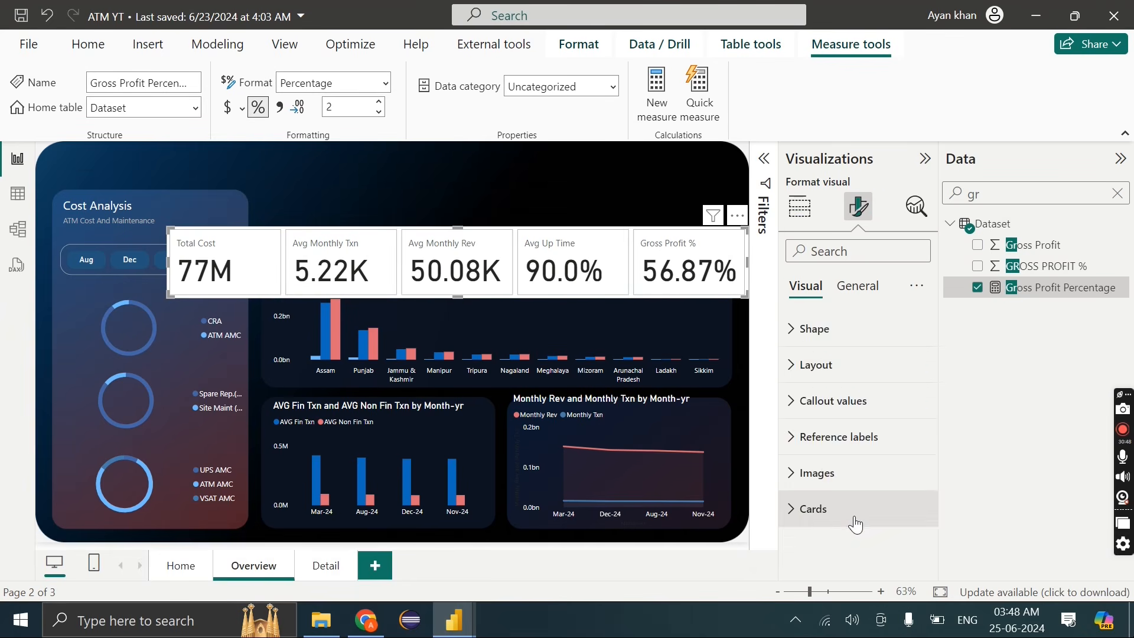
Turn off the background and border of the individual cards in the card visual
{"action": "left_click", "coordinate": [855, 520]}
{"action": "scroll", "coordinate": [854, 519], "scroll_direction": "down", "scroll_amount": 3}
{"action": "scroll", "coordinate": [913, 561], "scroll_direction": "down", "scroll_amount": 2}
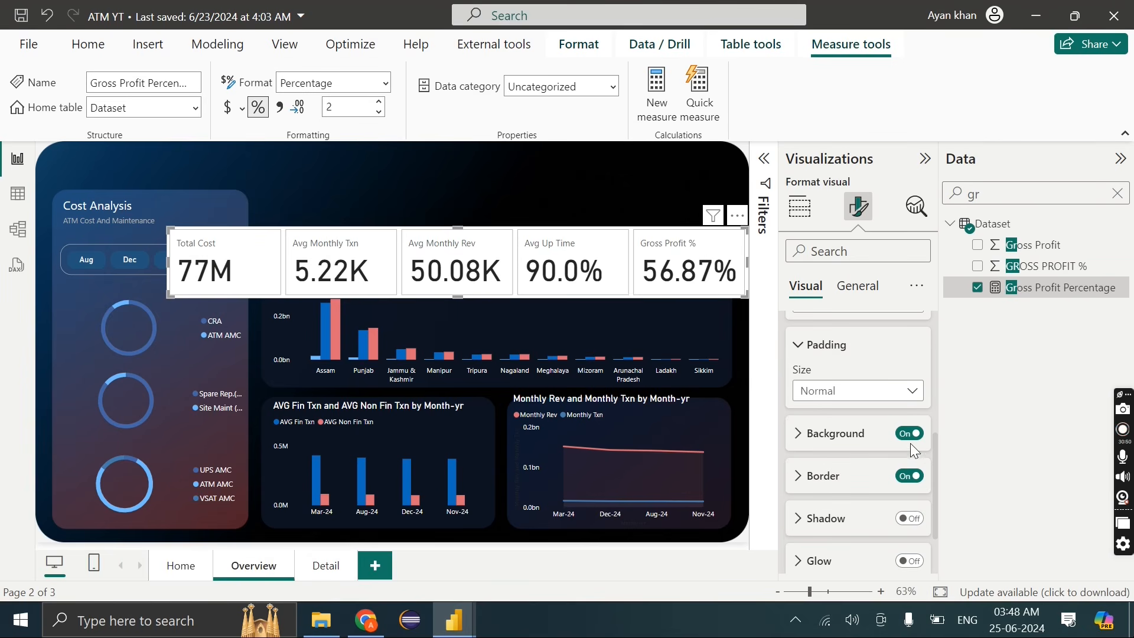
{"action": "left_click", "coordinate": [910, 434]}
{"action": "left_click", "coordinate": [910, 476]}
Turn off the card visual's overall background and move the visual slightly higher on the page
{"action": "left_click", "coordinate": [877, 293]}
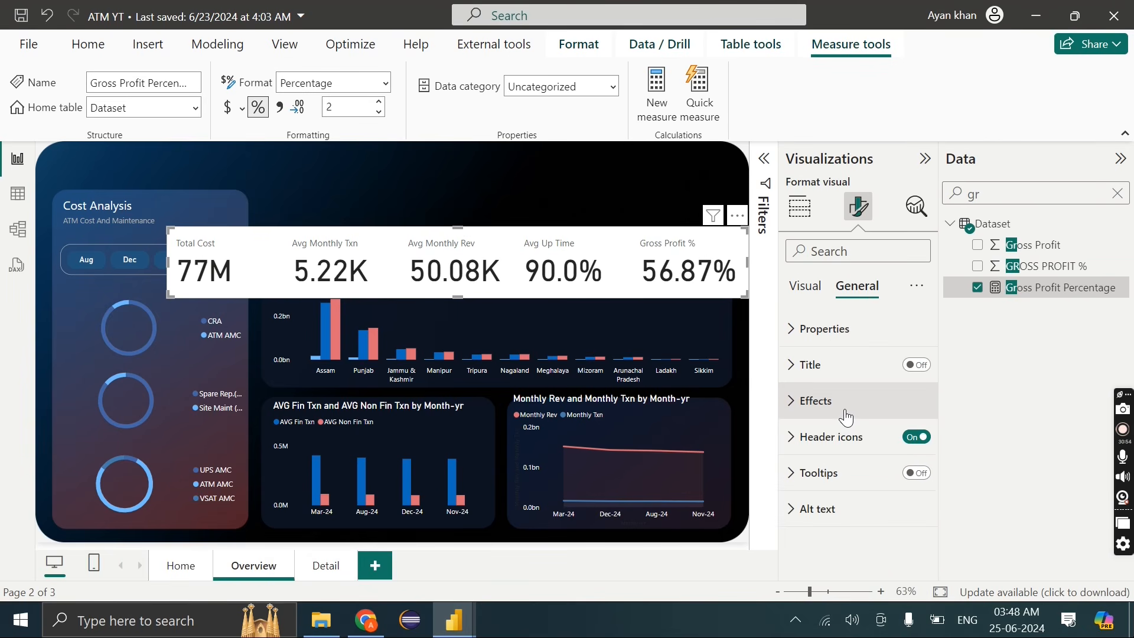
{"action": "left_click", "coordinate": [846, 405]}
{"action": "left_click", "coordinate": [910, 444]}
{"action": "left_click_drag", "start_coordinate": [651, 253], "coordinate": [651, 229]}
{"action": "left_click", "coordinate": [791, 290]}
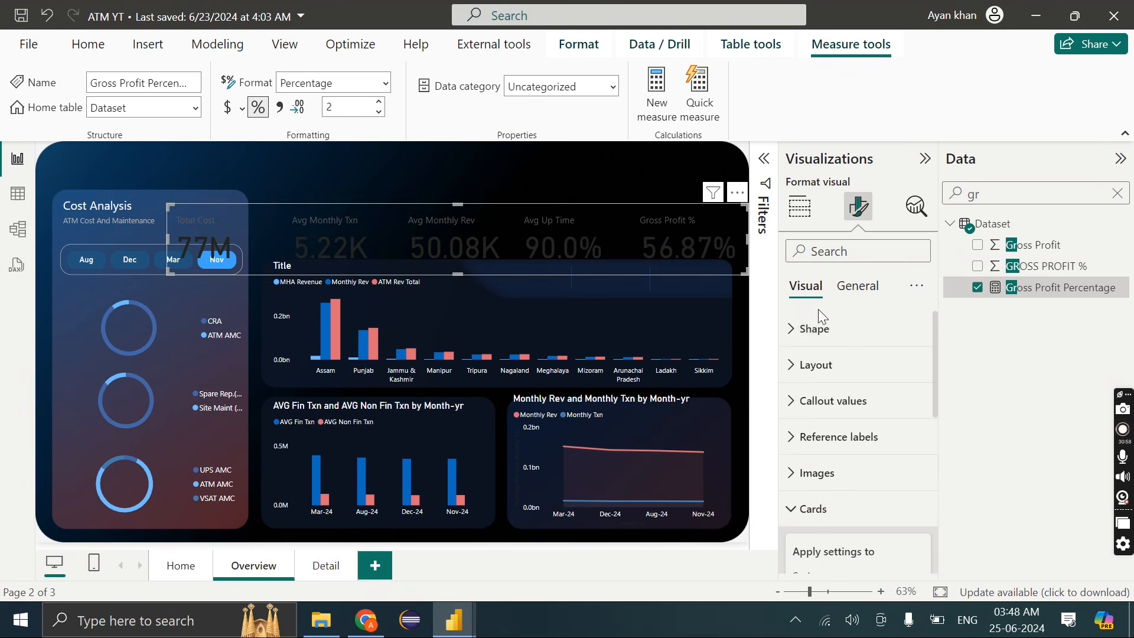
Set the colour of the KPI card visual's callout values and their labels to white
{"action": "left_click", "coordinate": [839, 418]}
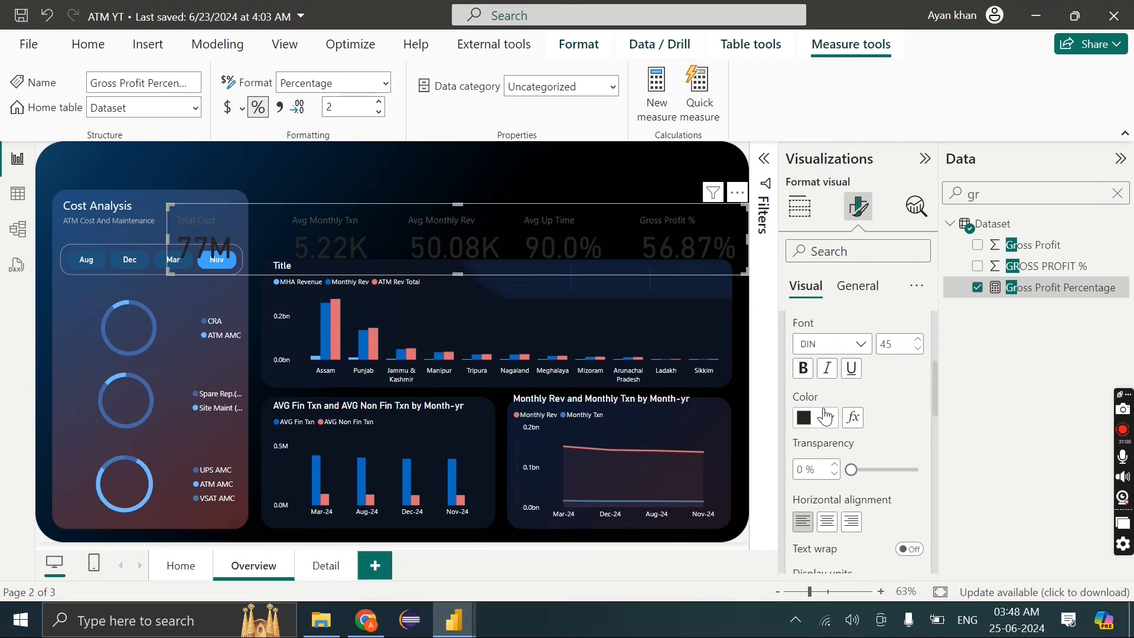
{"action": "left_click", "coordinate": [829, 417]}
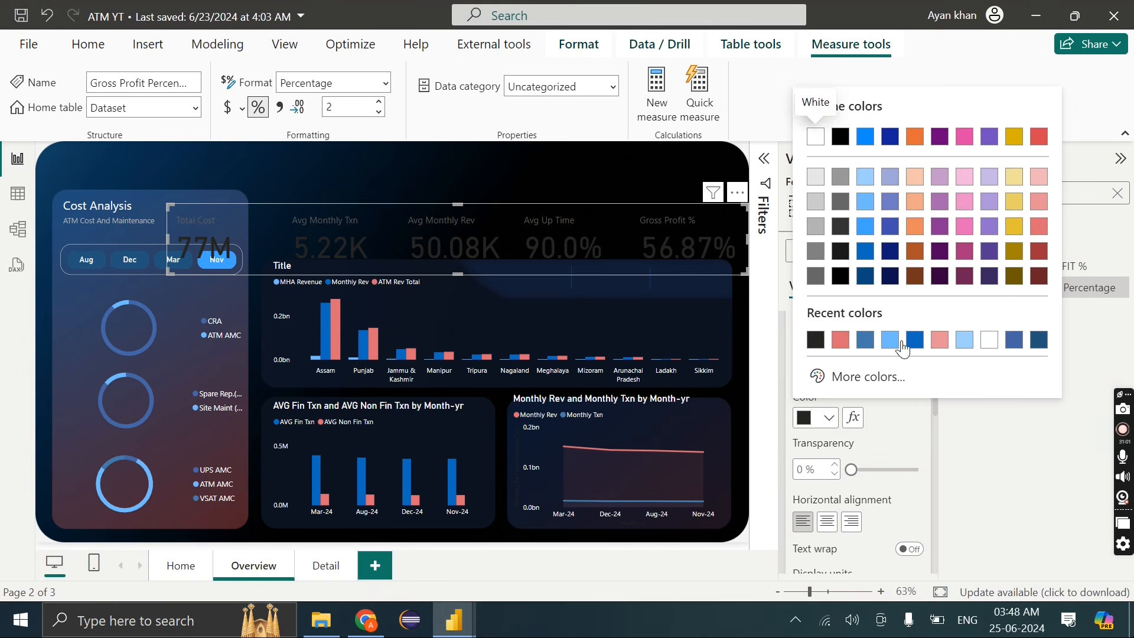
{"action": "left_click", "coordinate": [984, 345]}
{"action": "scroll", "coordinate": [882, 460], "scroll_direction": "down", "scroll_amount": 5}
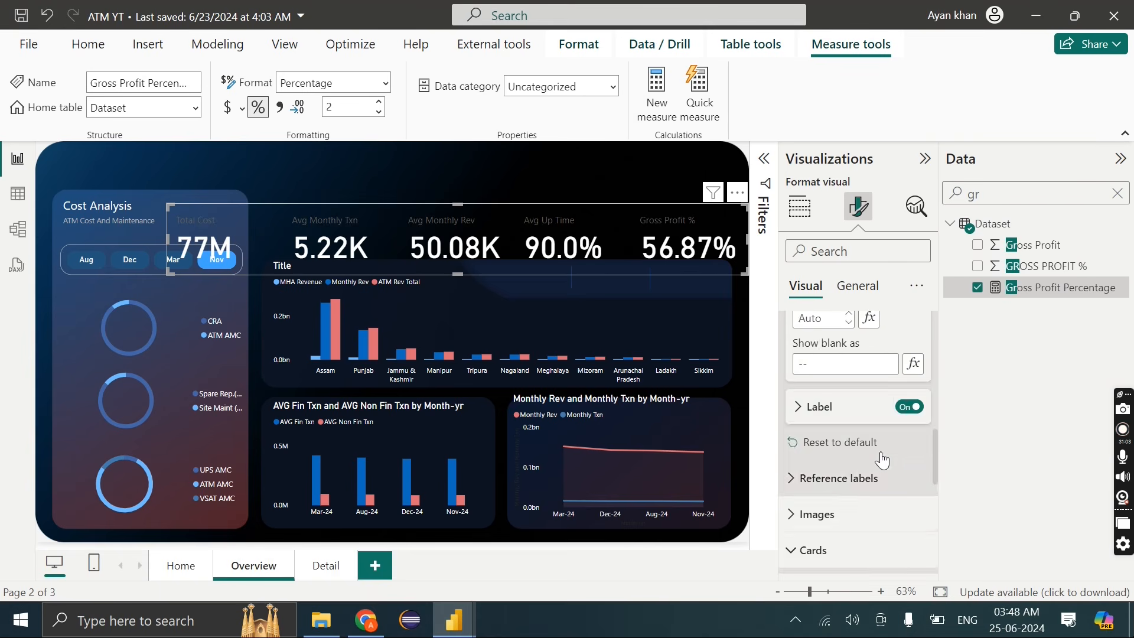
{"action": "left_click", "coordinate": [833, 406]}
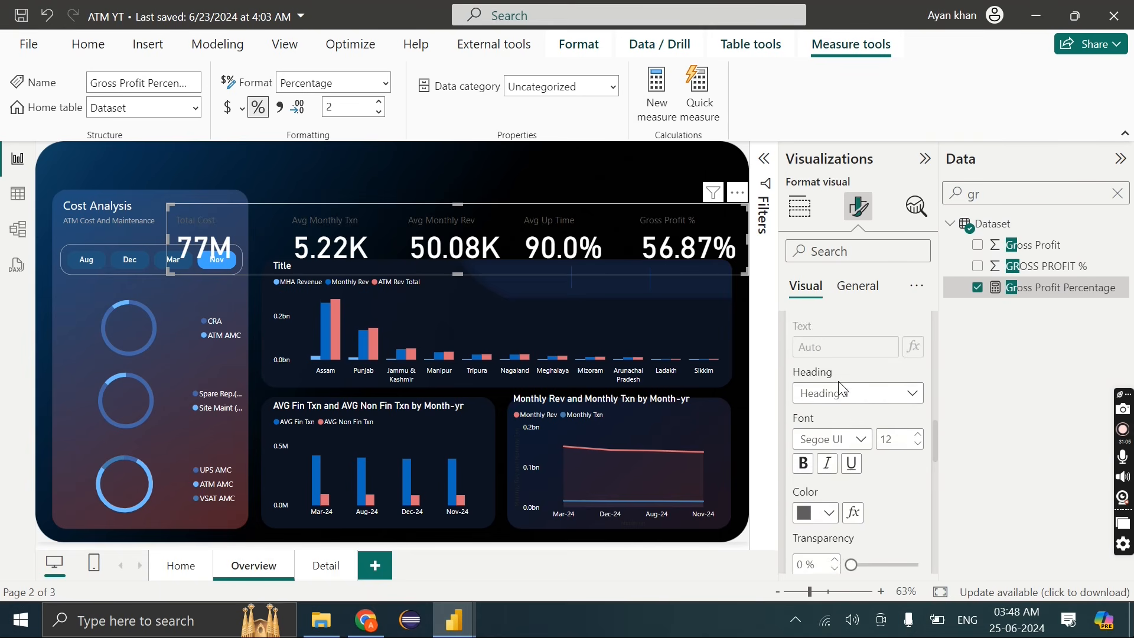
{"action": "left_click", "coordinate": [821, 513]}
{"action": "left_click", "coordinate": [815, 437]}
Set the callout values' font size to 18, then narrow the KPI card visual and place it just above the state column chart
{"action": "scroll", "coordinate": [833, 345], "scroll_direction": "up", "scroll_amount": 6}
{"action": "double_click", "coordinate": [891, 329]}
{"action": "type", "text": "20"}
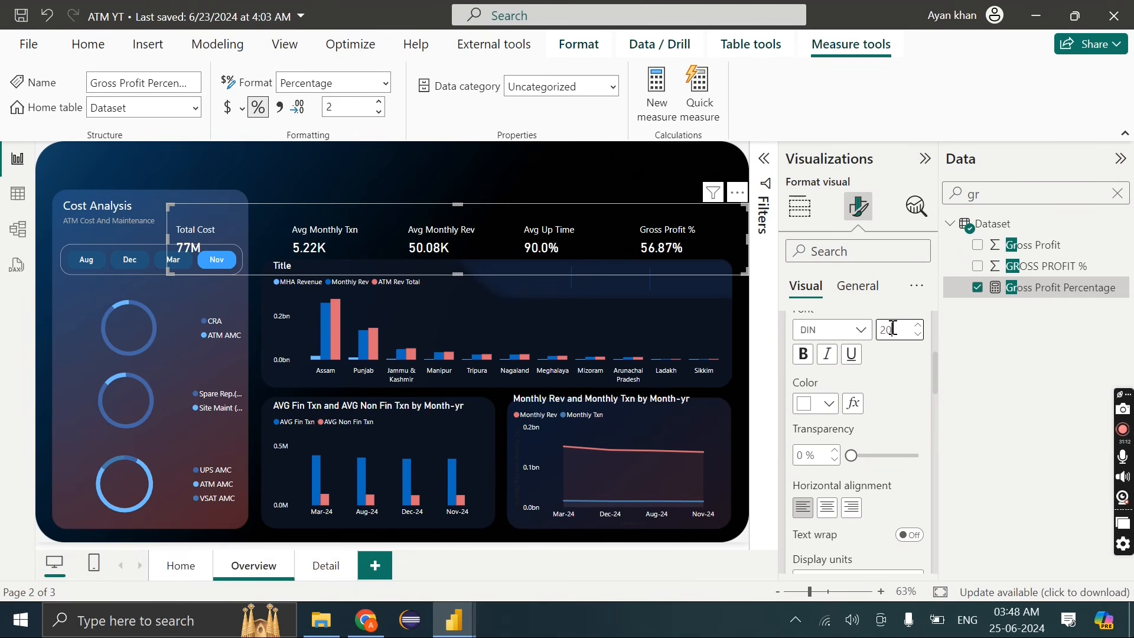
{"action": "type", "text": "18"}
{"action": "left_click_drag", "start_coordinate": [171, 206], "coordinate": [286, 206]}
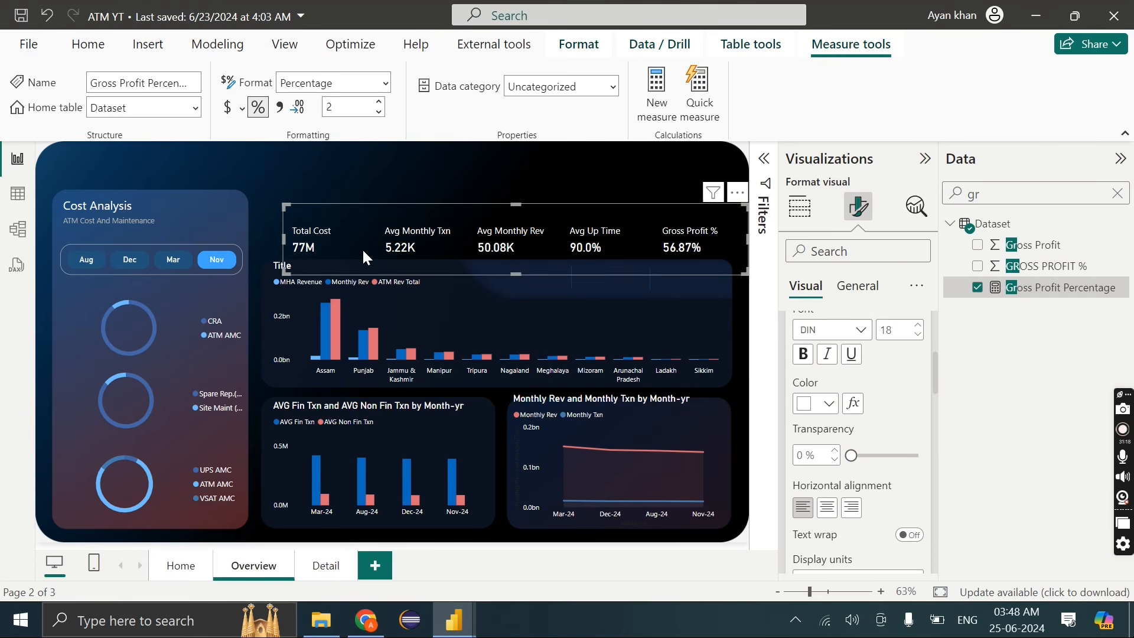
{"action": "left_click_drag", "start_coordinate": [366, 260], "coordinate": [354, 245]}
Set the KPI card labels' font size to 9 and slightly reduce the card visual's height
{"action": "scroll", "coordinate": [827, 479], "scroll_direction": "down", "scroll_amount": 5}
{"action": "scroll", "coordinate": [853, 484], "scroll_direction": "down", "scroll_amount": 3}
{"action": "scroll", "coordinate": [844, 473], "scroll_direction": "up", "scroll_amount": 1}
{"action": "double_click", "coordinate": [895, 387]}
{"action": "key", "text": "BackSpace"}
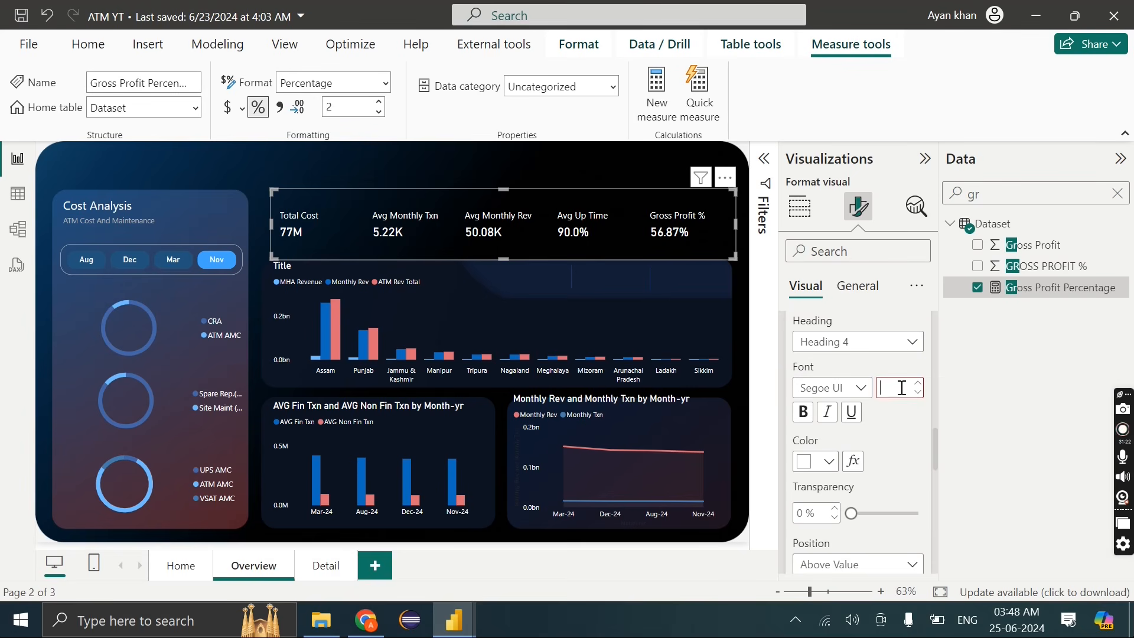
{"action": "type", "text": "9"}
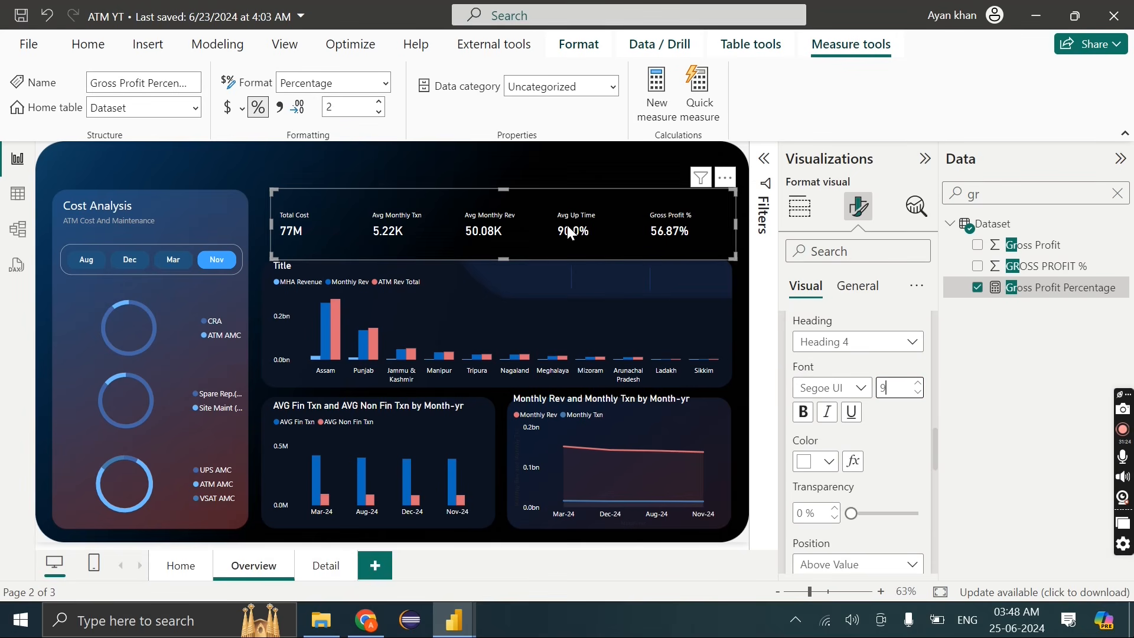
{"action": "left_click_drag", "start_coordinate": [508, 196], "coordinate": [506, 202]}
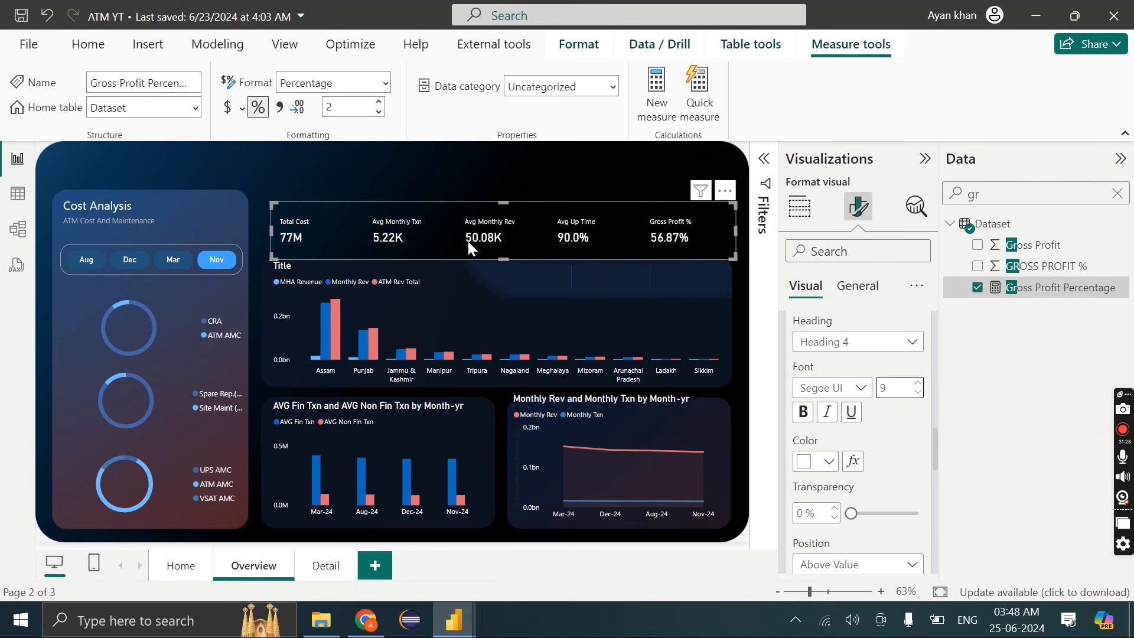
Try different greys for the KPI card labels and apply a light grey slightly darker than the palest shade
{"action": "left_click", "coordinate": [829, 461]}
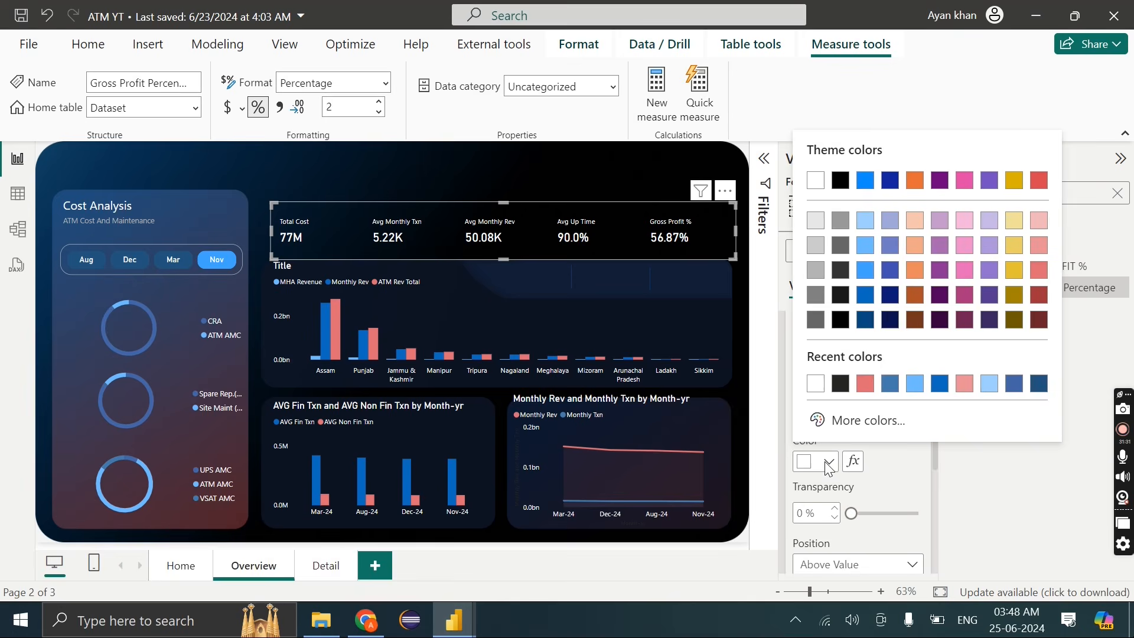
{"action": "left_click", "coordinate": [820, 274]}
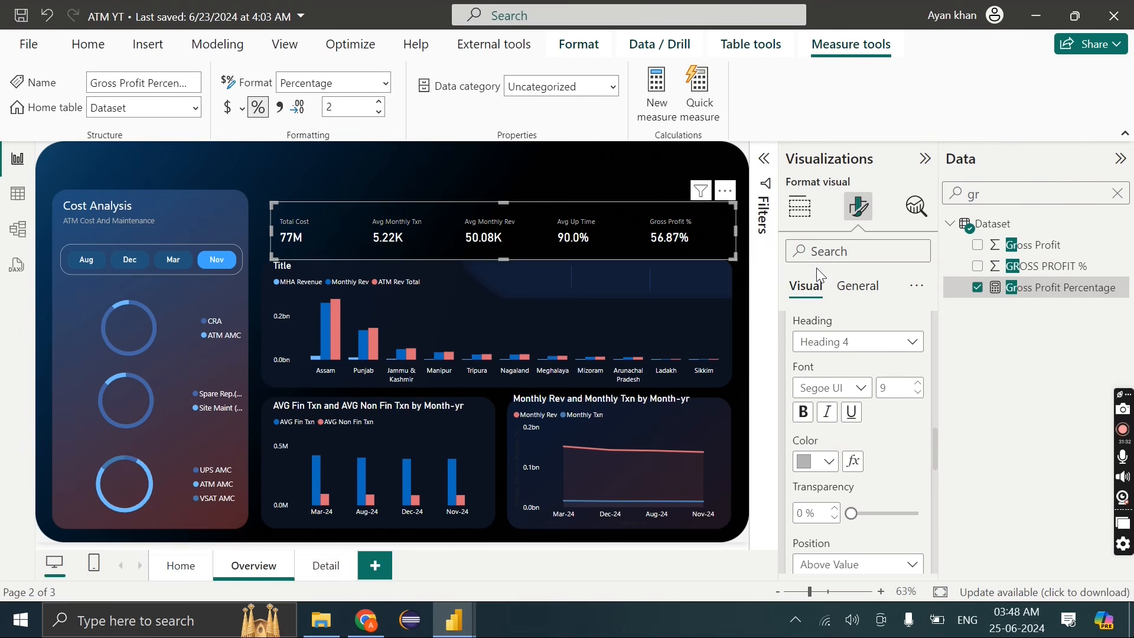
{"action": "left_click", "coordinate": [822, 465]}
{"action": "left_click", "coordinate": [813, 316]}
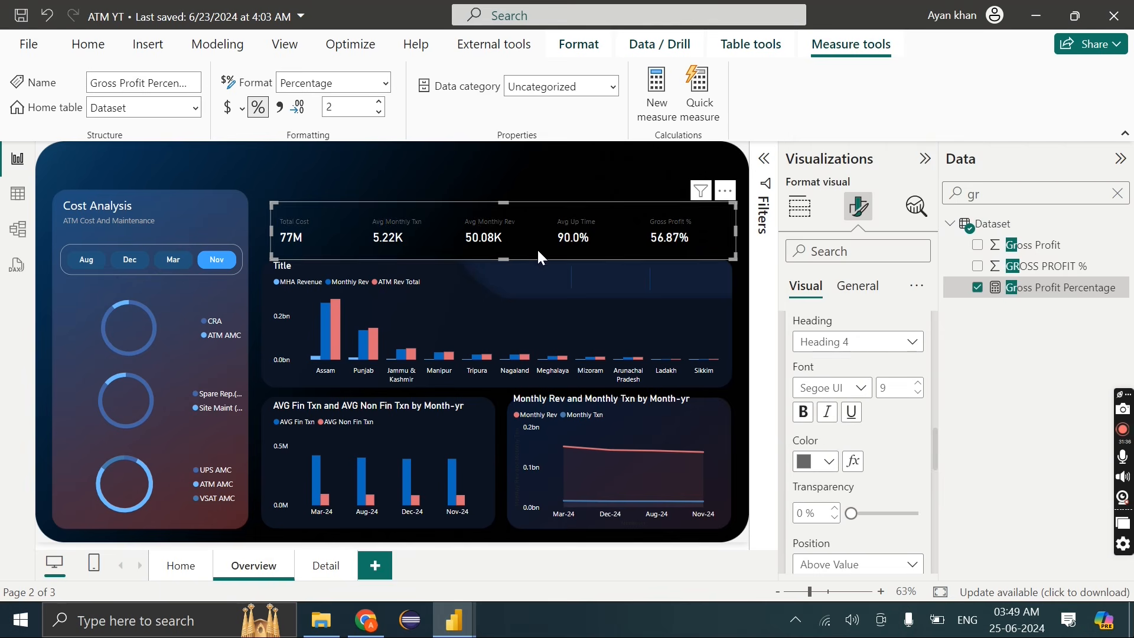
{"action": "left_click", "coordinate": [823, 461]}
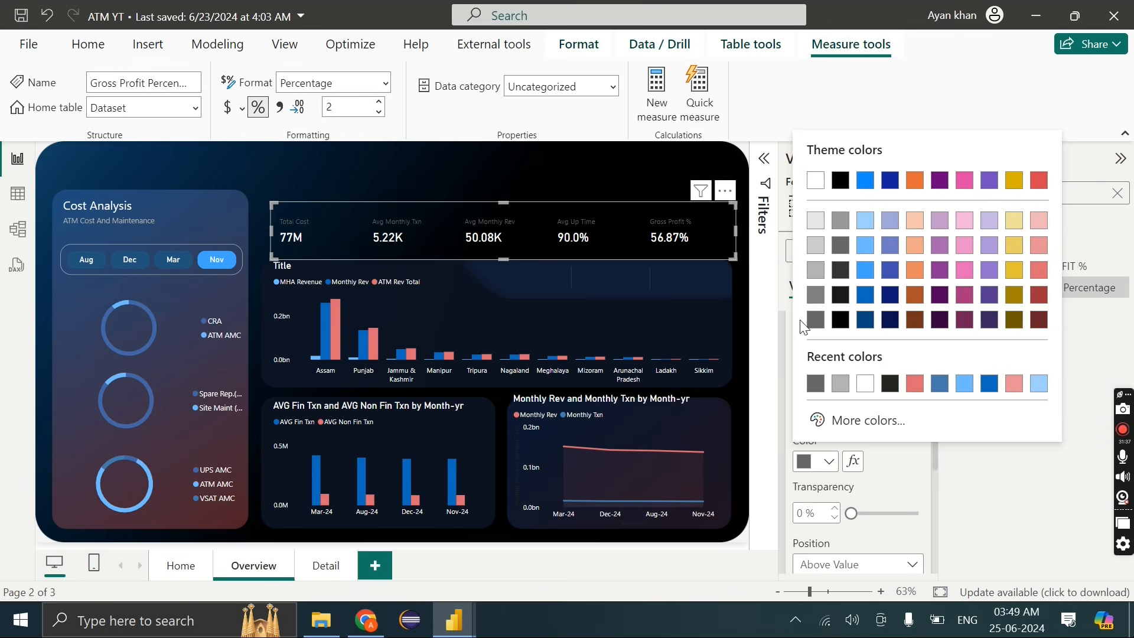
{"action": "left_click", "coordinate": [815, 222]}
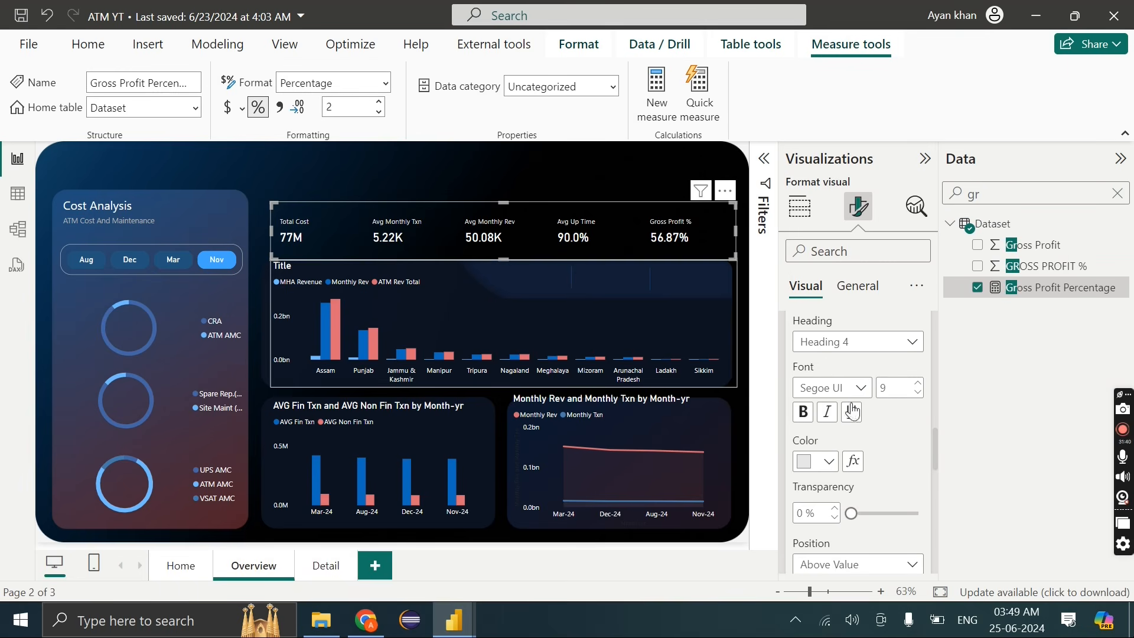
{"action": "left_click", "coordinate": [814, 468]}
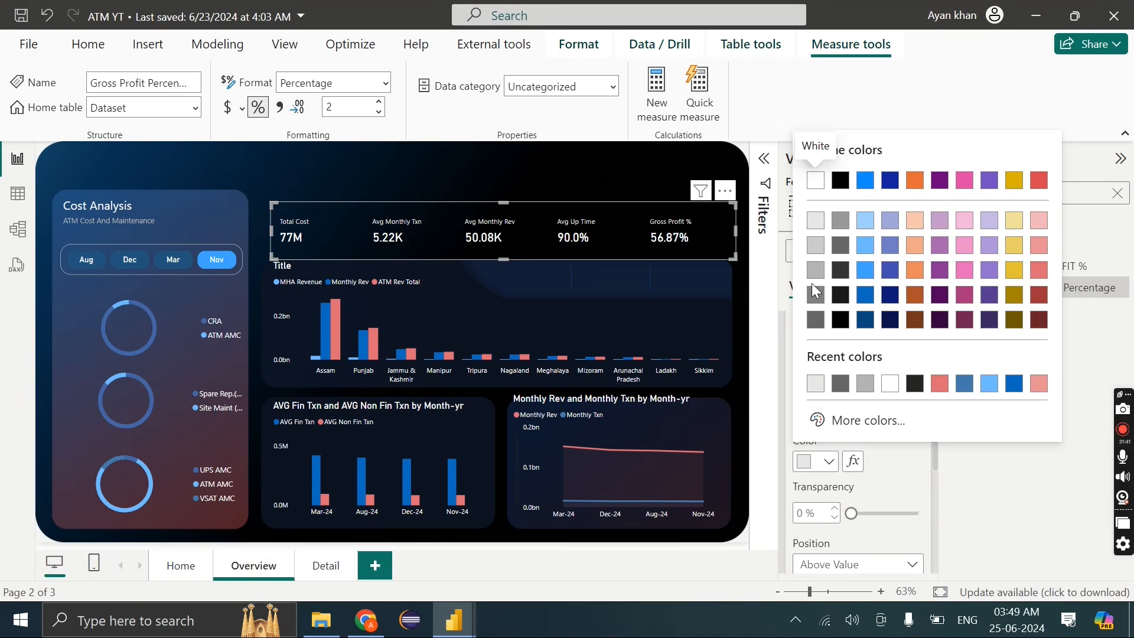
{"action": "left_click", "coordinate": [815, 250]}
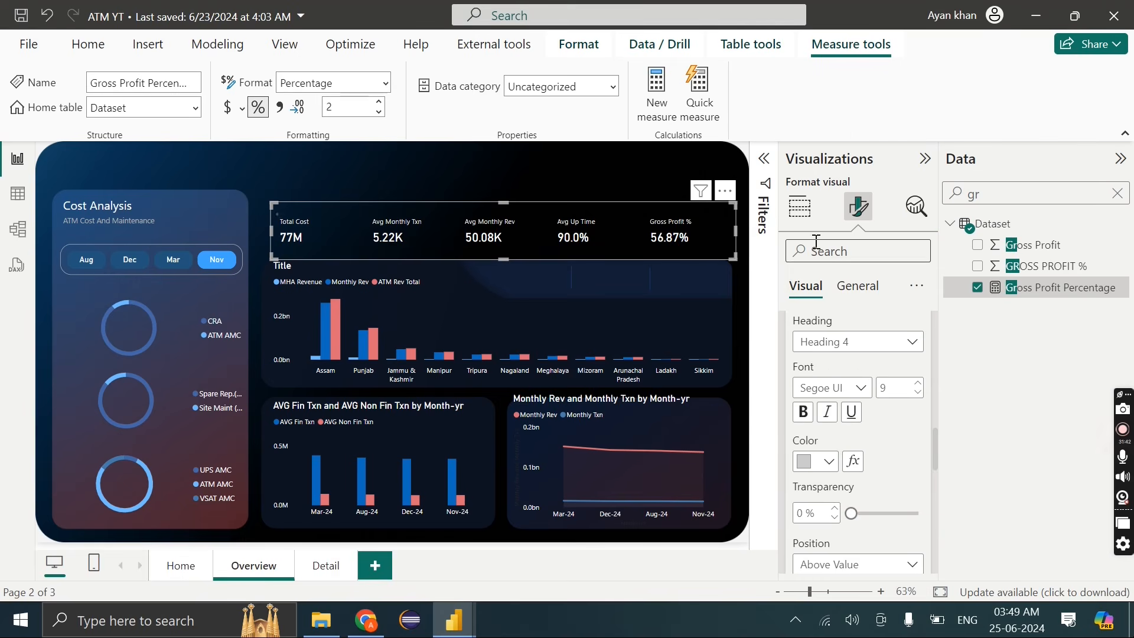
Deselect the KPI card visual and preview the ATM Dashboard reference beside the ATM YT report to compare the layouts
{"action": "left_click", "coordinate": [111, 215]}
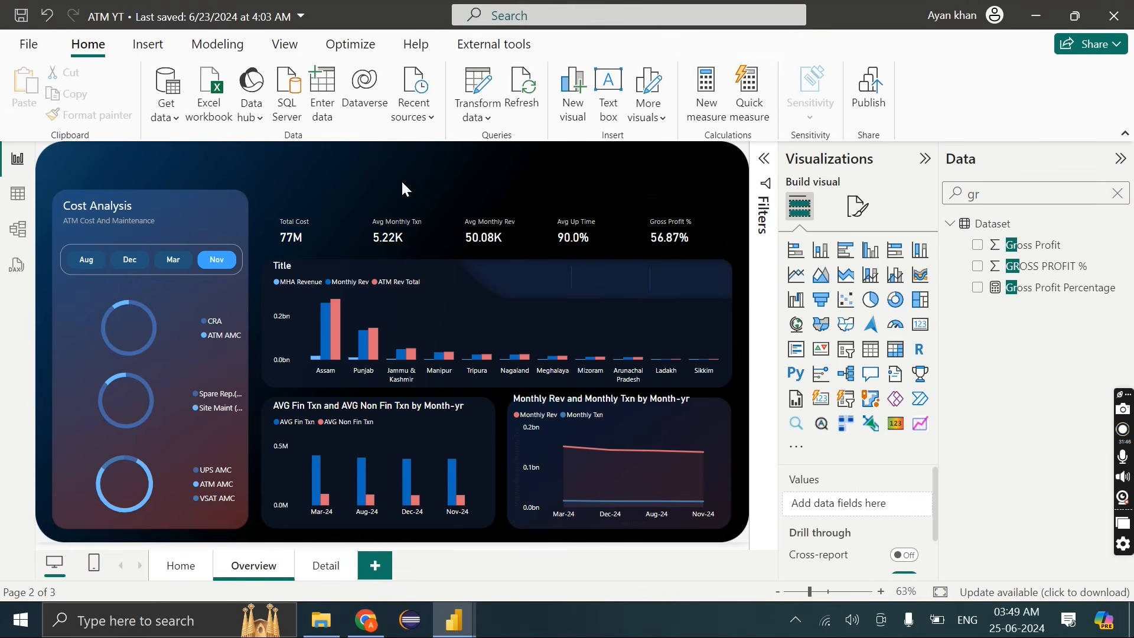
{"action": "mouse_move", "coordinate": [473, 618]}
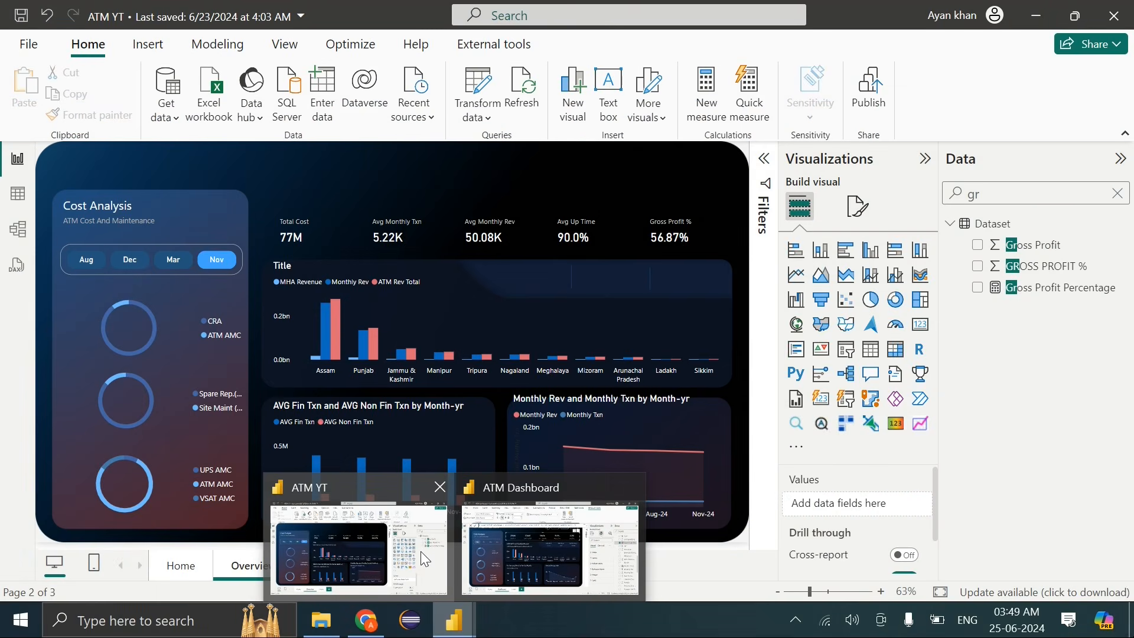
{"action": "left_click", "coordinate": [410, 552]}
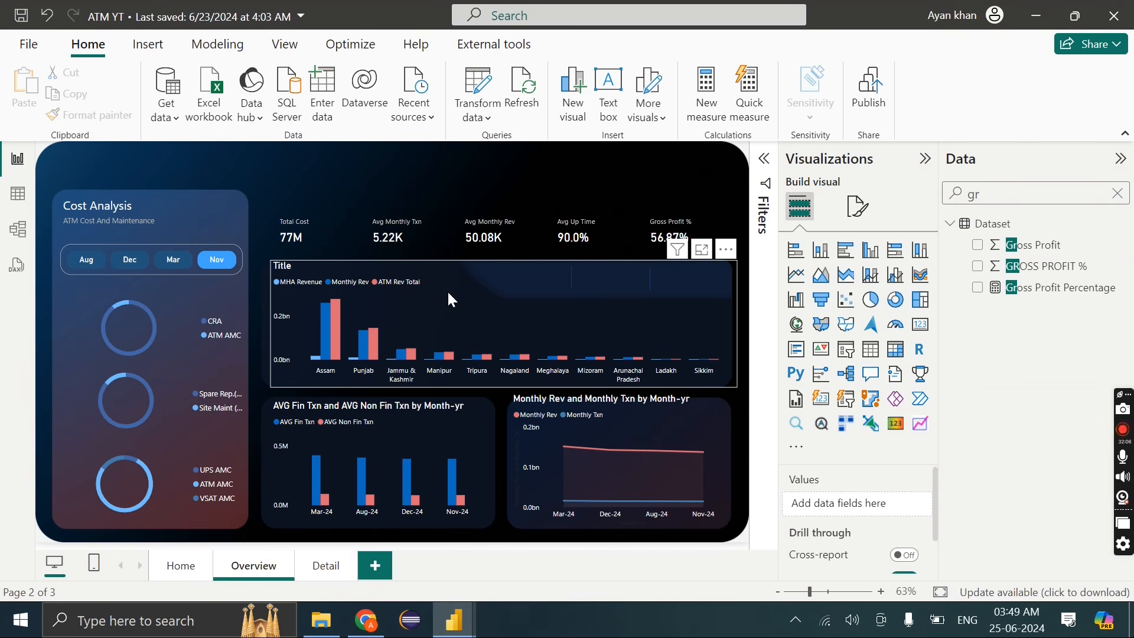
Duplicate the state column chart and convert the copy into a multi-value card visual showing MHA Revenue, Monthly Rev and ATM Rev Total
{"action": "left_click", "coordinate": [511, 313]}
{"action": "key", "text": "ctrl+c"}
{"action": "key", "text": "ctrl+v"}
{"action": "left_click_drag", "start_coordinate": [532, 324], "coordinate": [488, 231]}
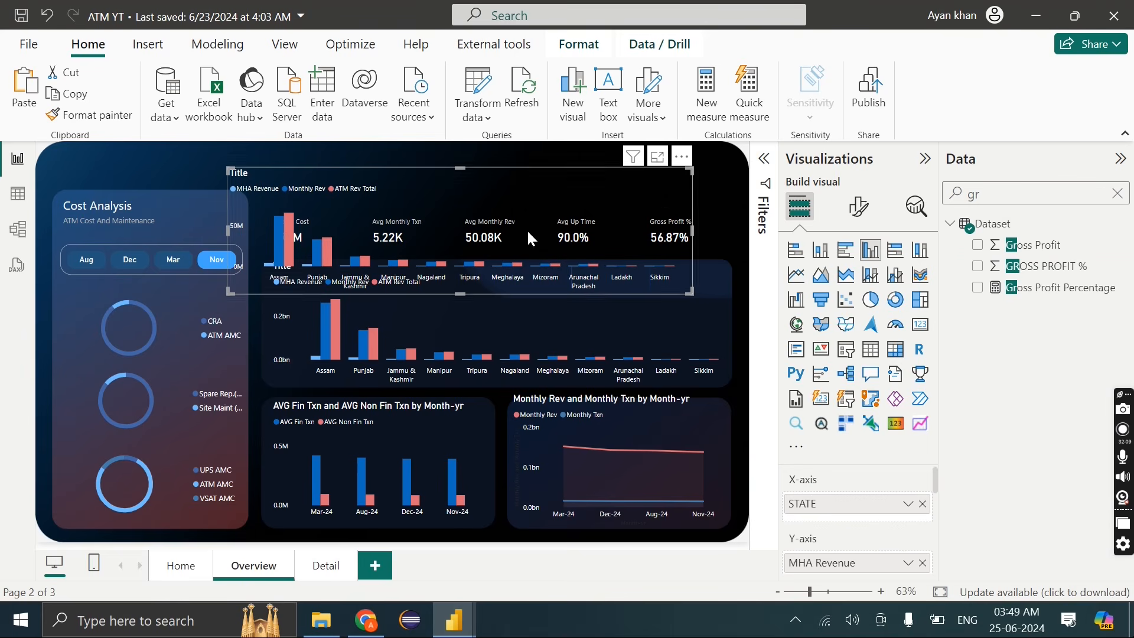
{"action": "left_click", "coordinate": [820, 398]}
{"action": "left_click_drag", "start_coordinate": [570, 187], "coordinate": [574, 297]}
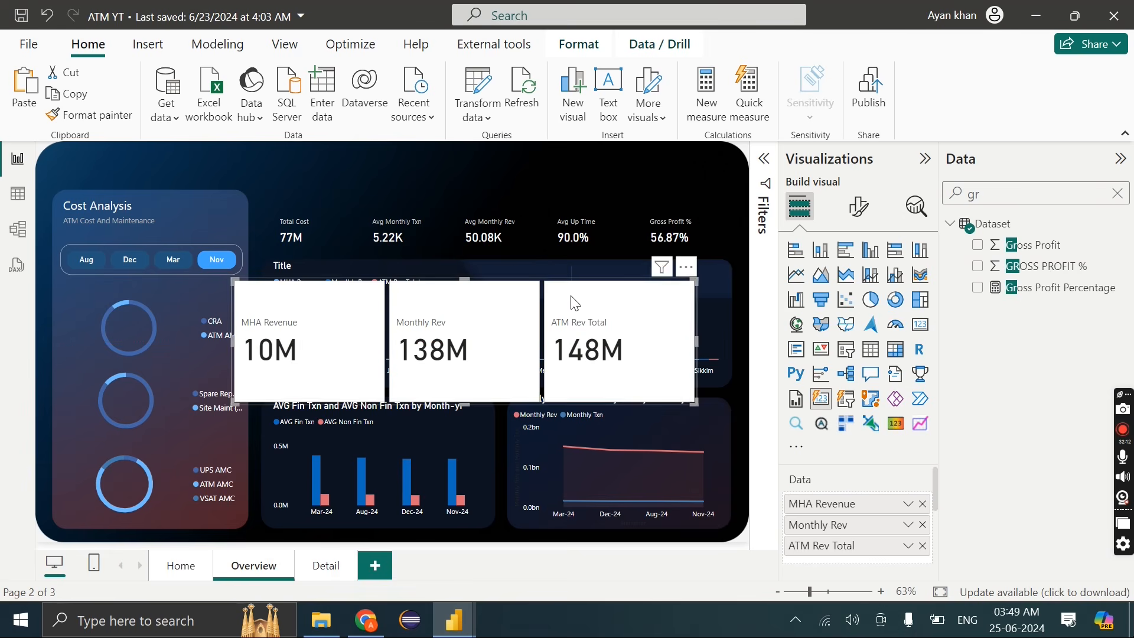
Copy the KPI card row's formatting onto the new revenue card visual with Format painter
{"action": "left_click", "coordinate": [547, 226]}
{"action": "left_click", "coordinate": [121, 116]}
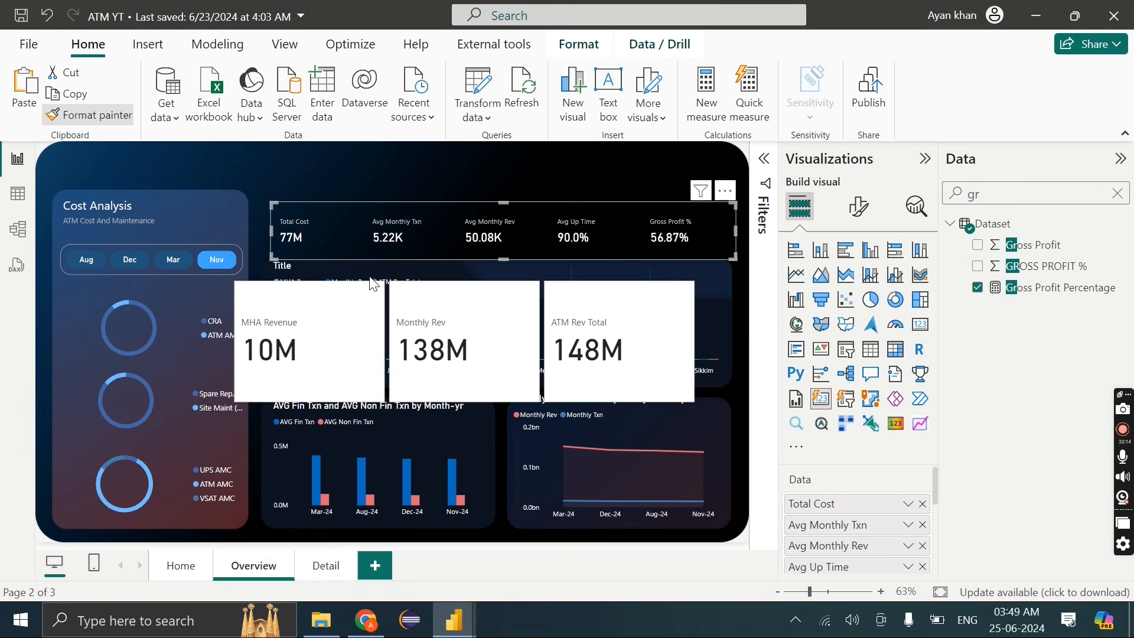
{"action": "left_click", "coordinate": [378, 296]}
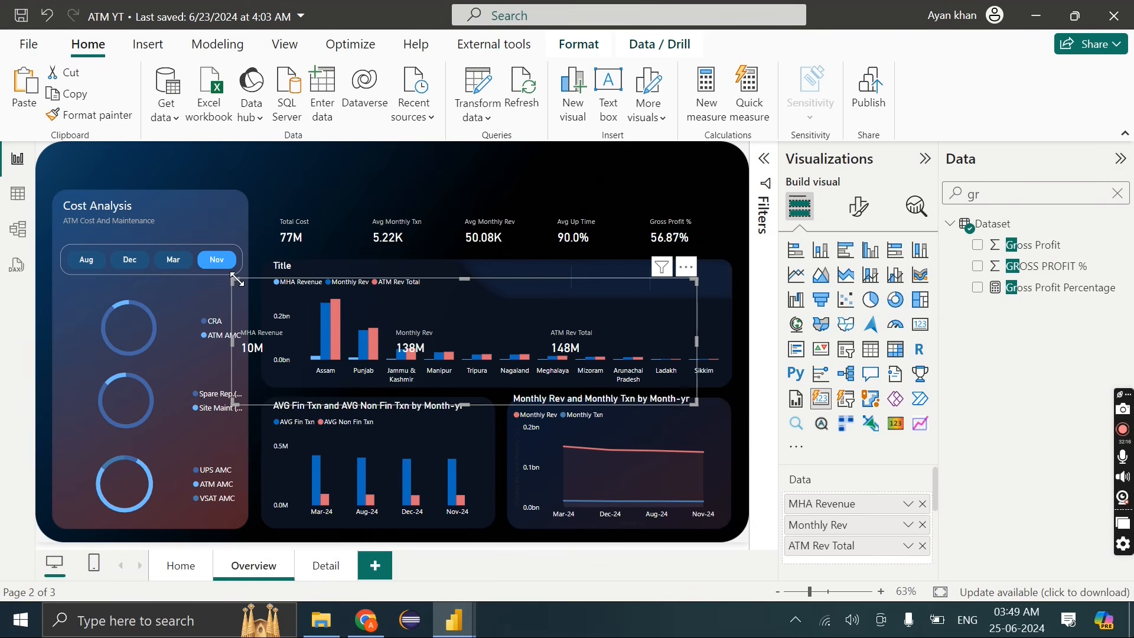
Shrink the revenue card visual and place it in the upper-right corner of the state column chart
{"action": "left_click_drag", "start_coordinate": [234, 279], "coordinate": [498, 364]}
{"action": "left_click_drag", "start_coordinate": [543, 400], "coordinate": [556, 284]}
{"action": "left_click_drag", "start_coordinate": [712, 295], "coordinate": [690, 279]}
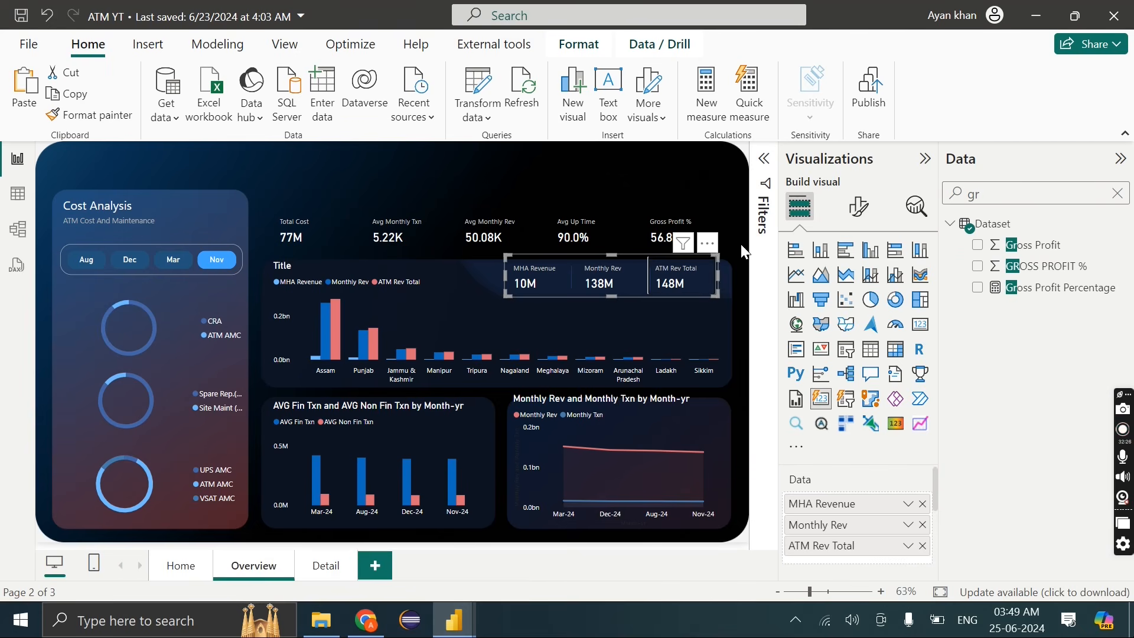
Set the callout value colour of the MHA Revenue series in the revenue card to the chart's strong blue
{"action": "left_click", "coordinate": [858, 206]}
{"action": "left_click", "coordinate": [835, 400]}
{"action": "scroll", "coordinate": [831, 393], "scroll_direction": "down", "scroll_amount": 3}
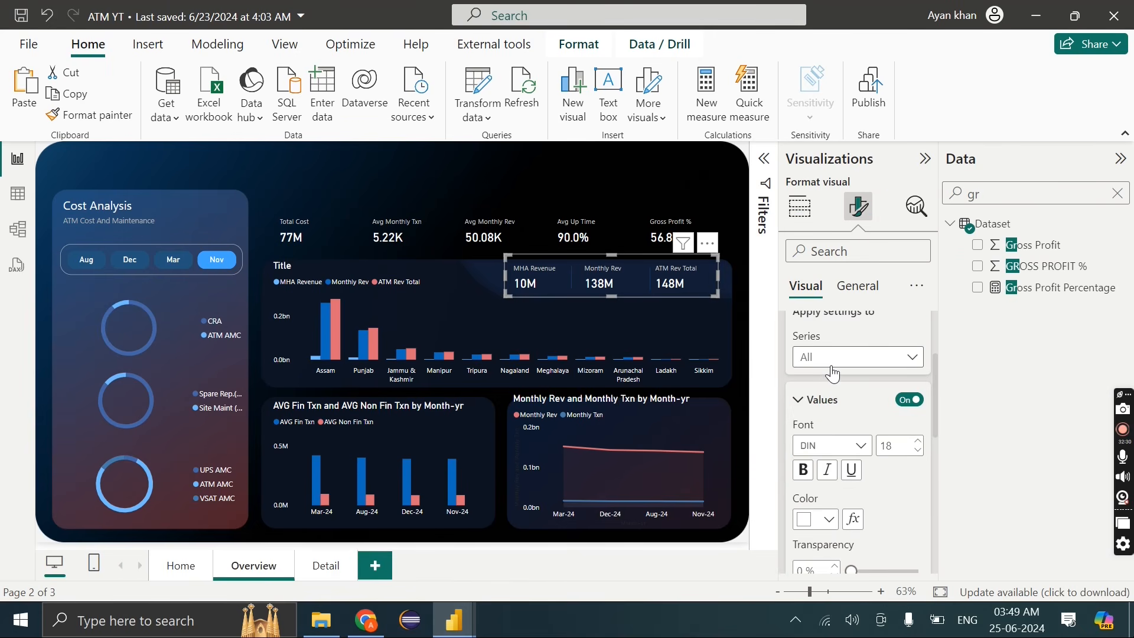
{"action": "left_click", "coordinate": [833, 358]}
{"action": "left_click", "coordinate": [831, 399]}
{"action": "scroll", "coordinate": [820, 457], "scroll_direction": "down", "scroll_amount": 2}
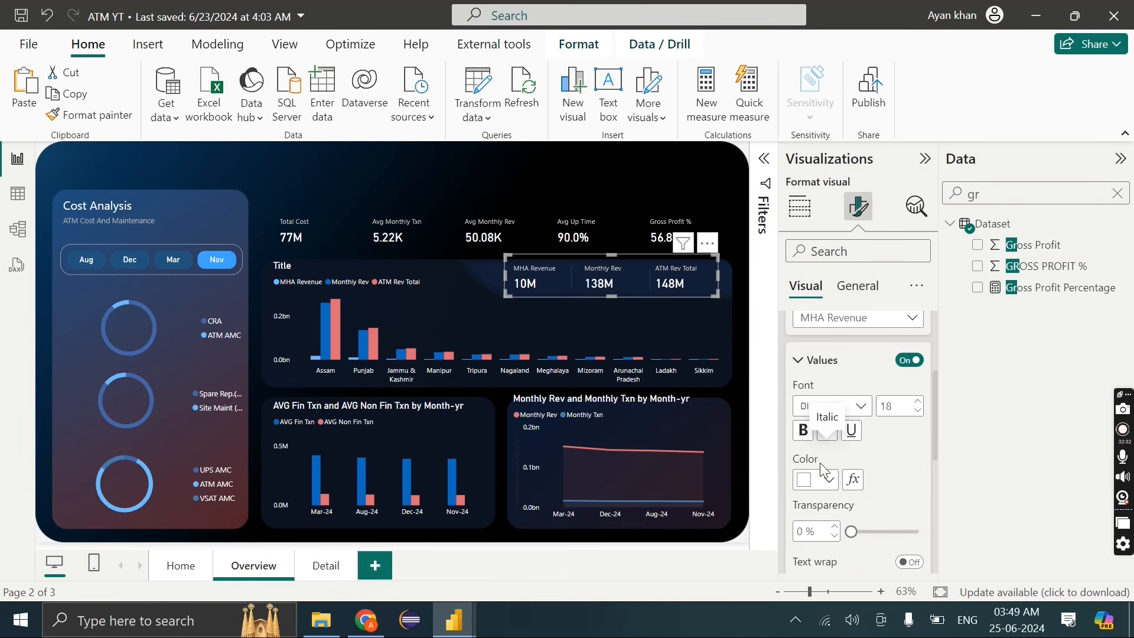
{"action": "left_click", "coordinate": [828, 479]}
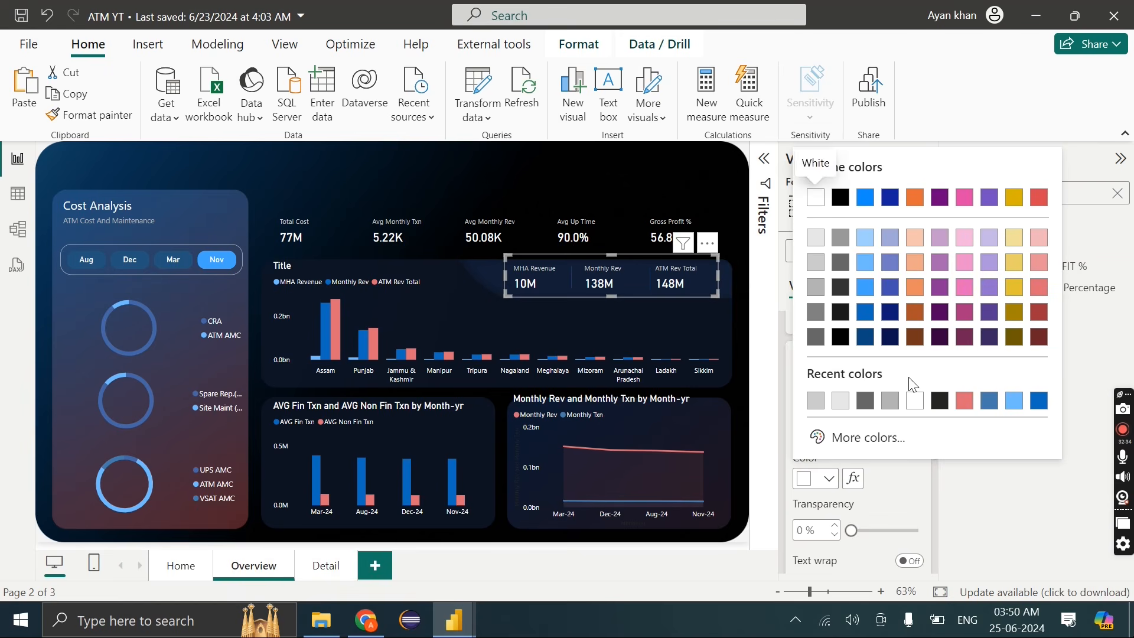
{"action": "left_click", "coordinate": [990, 401]}
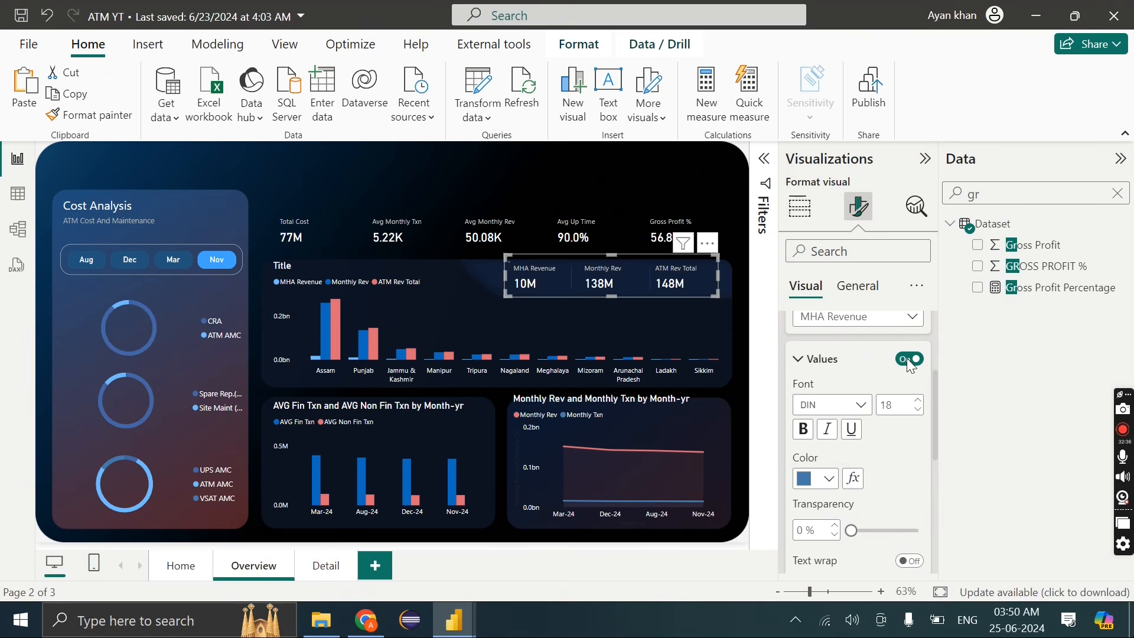
{"action": "scroll", "coordinate": [824, 359], "scroll_direction": "up", "scroll_amount": 2}
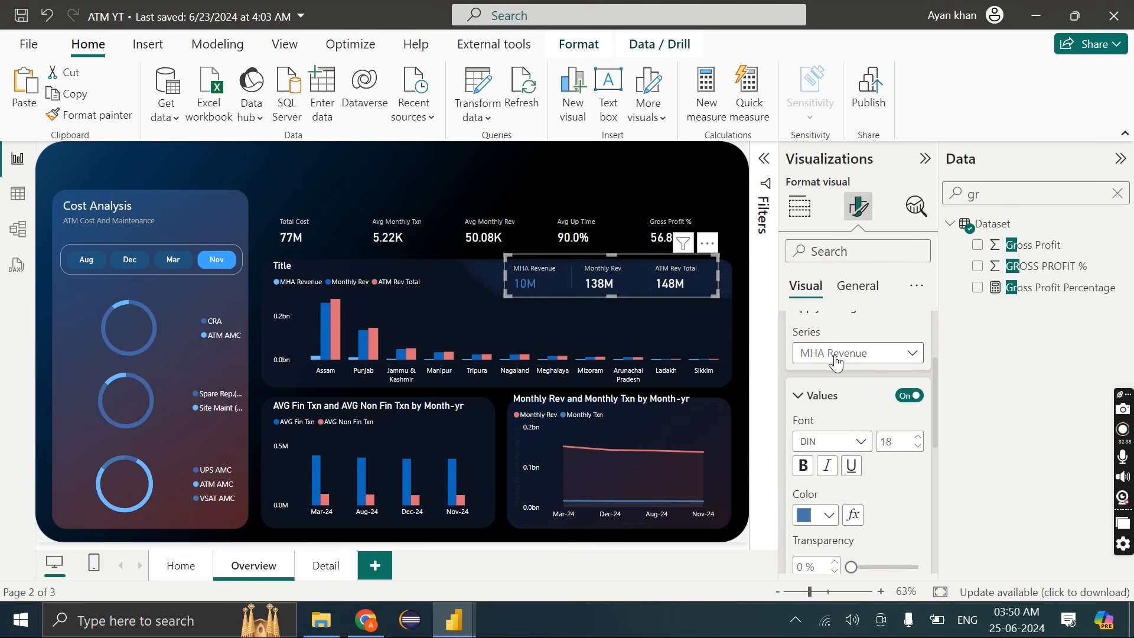
{"action": "left_click", "coordinate": [830, 518]}
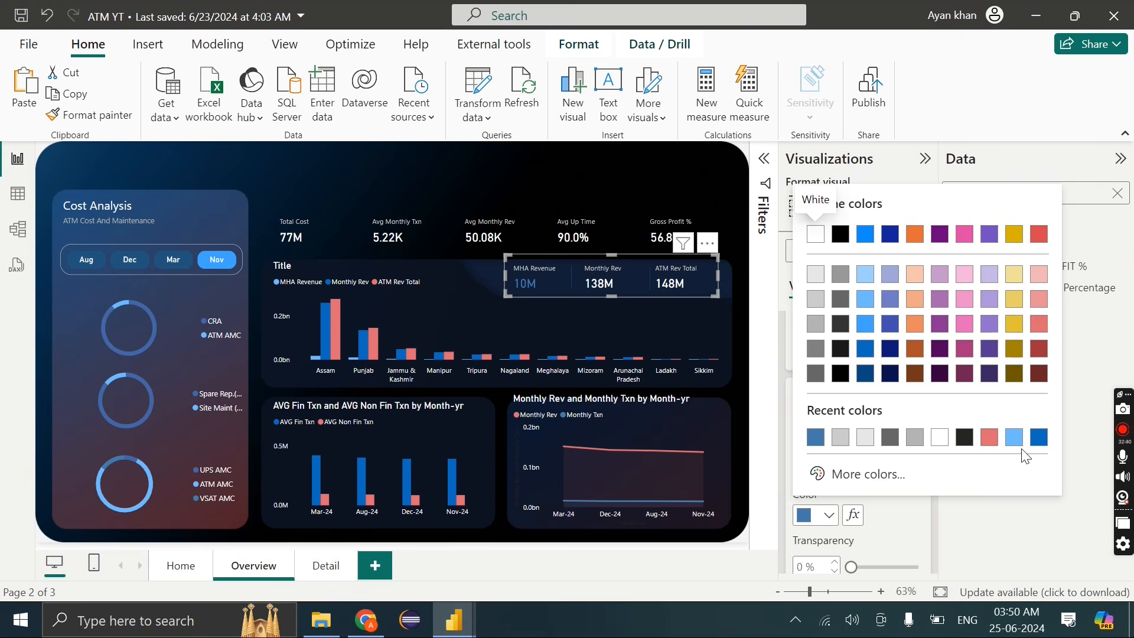
{"action": "left_click", "coordinate": [1039, 438]}
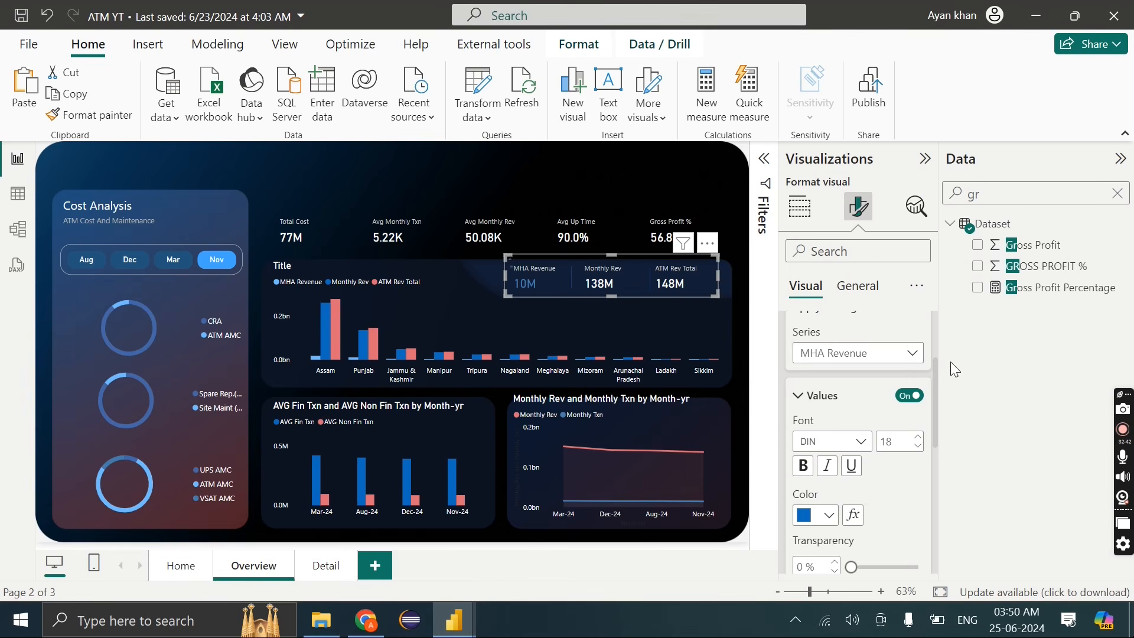
Set the callout value colour of the Monthly Rev series in the revenue card to coral red
{"action": "left_click", "coordinate": [873, 354]}
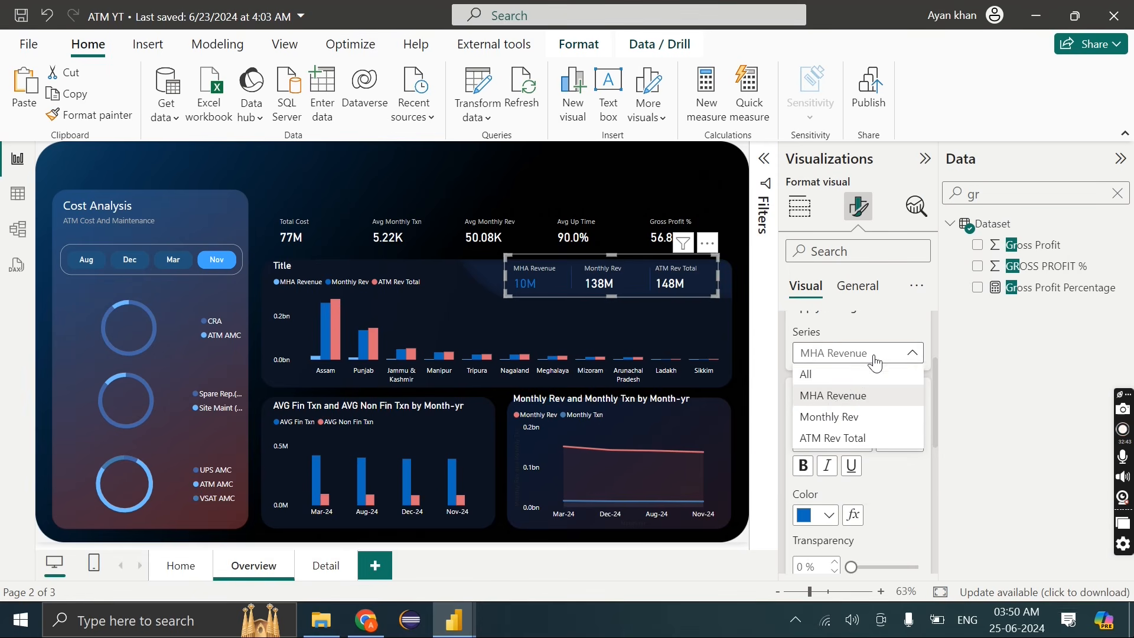
{"action": "left_click", "coordinate": [839, 419]}
{"action": "left_click", "coordinate": [830, 517]}
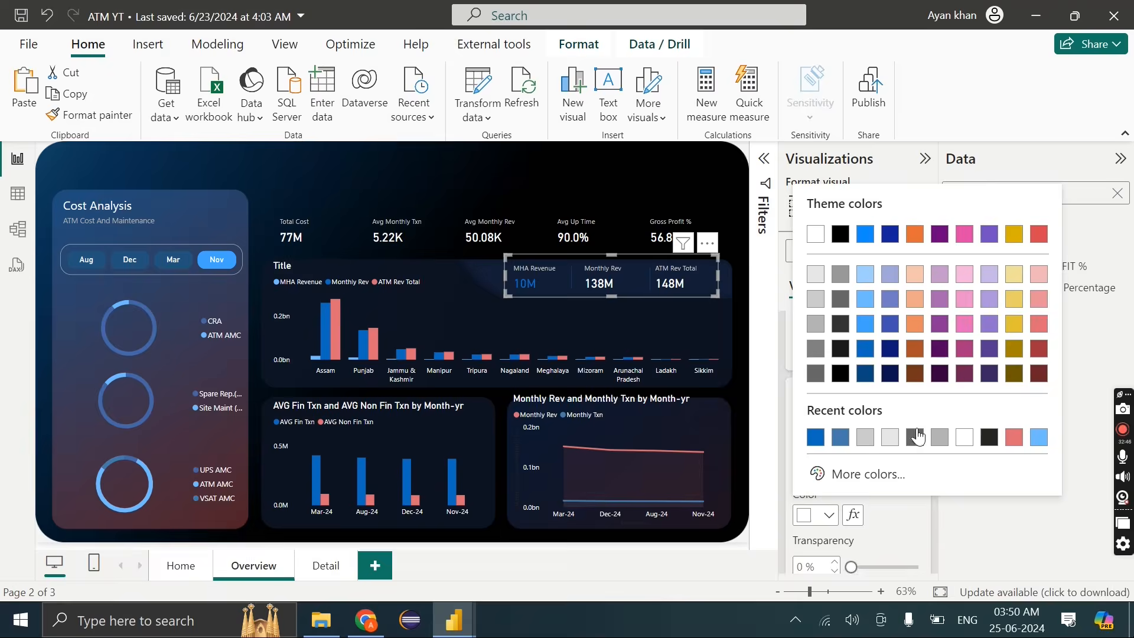
{"action": "left_click", "coordinate": [1013, 438]}
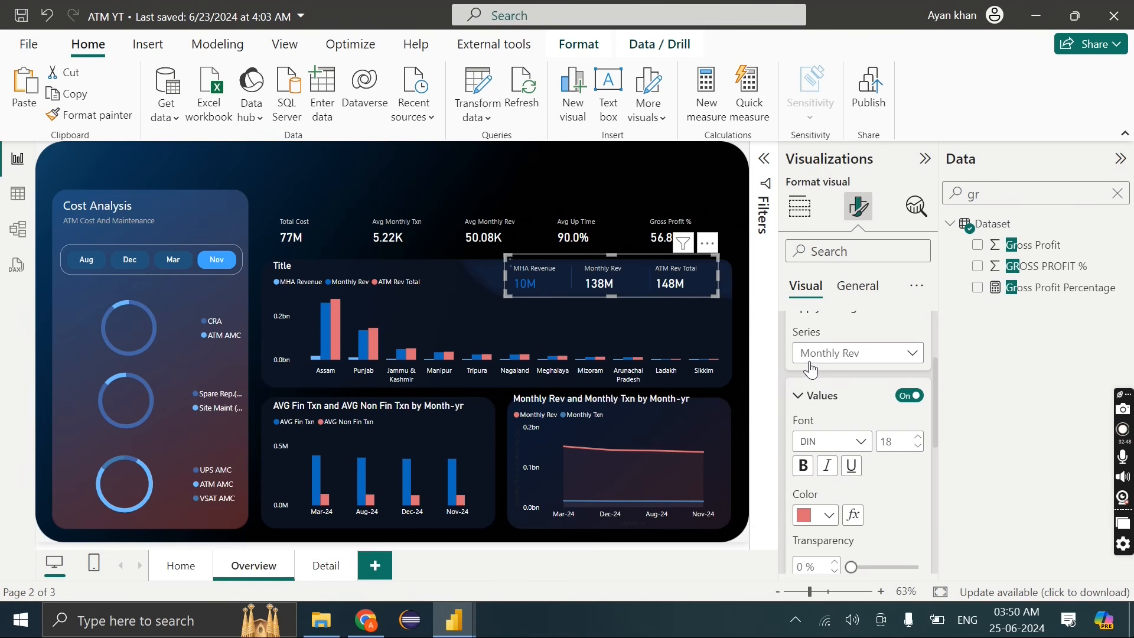
Set the callout value colour of the ATM Rev Total series in the revenue card to light blue #70BBFF
{"action": "left_click", "coordinate": [815, 354]}
{"action": "left_click", "coordinate": [817, 437]}
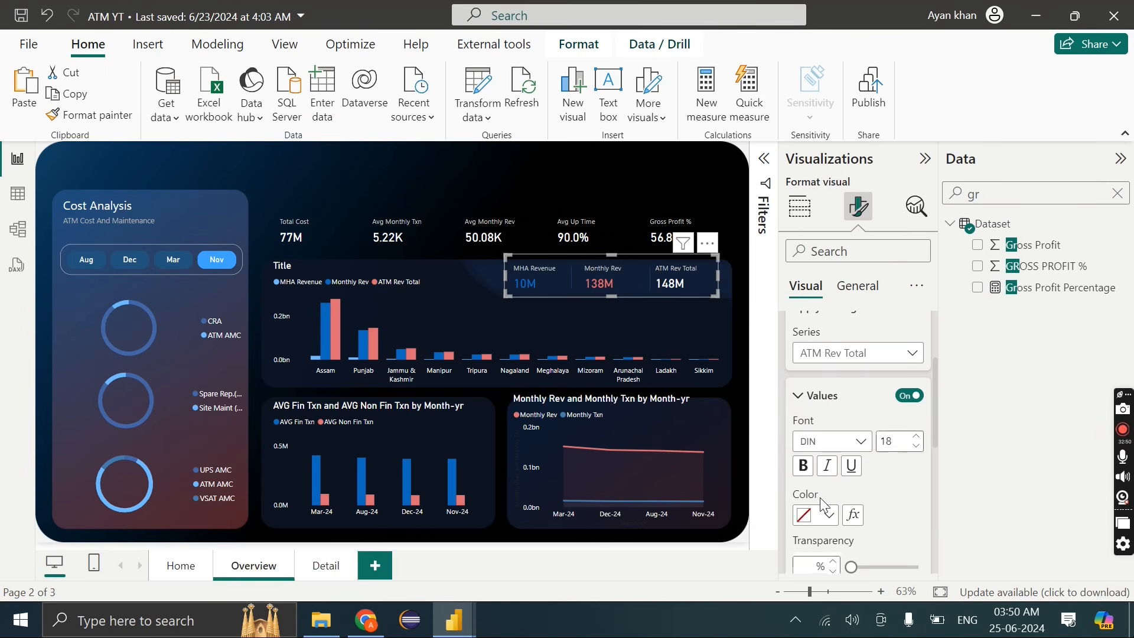
{"action": "left_click", "coordinate": [822, 520]}
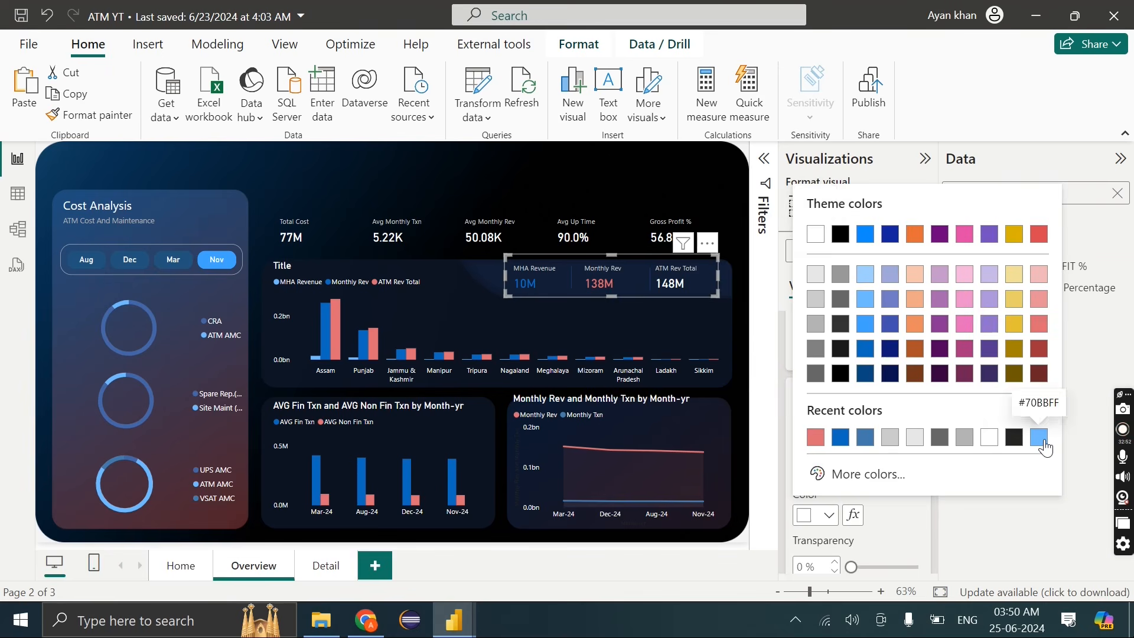
{"action": "left_click", "coordinate": [1038, 436]}
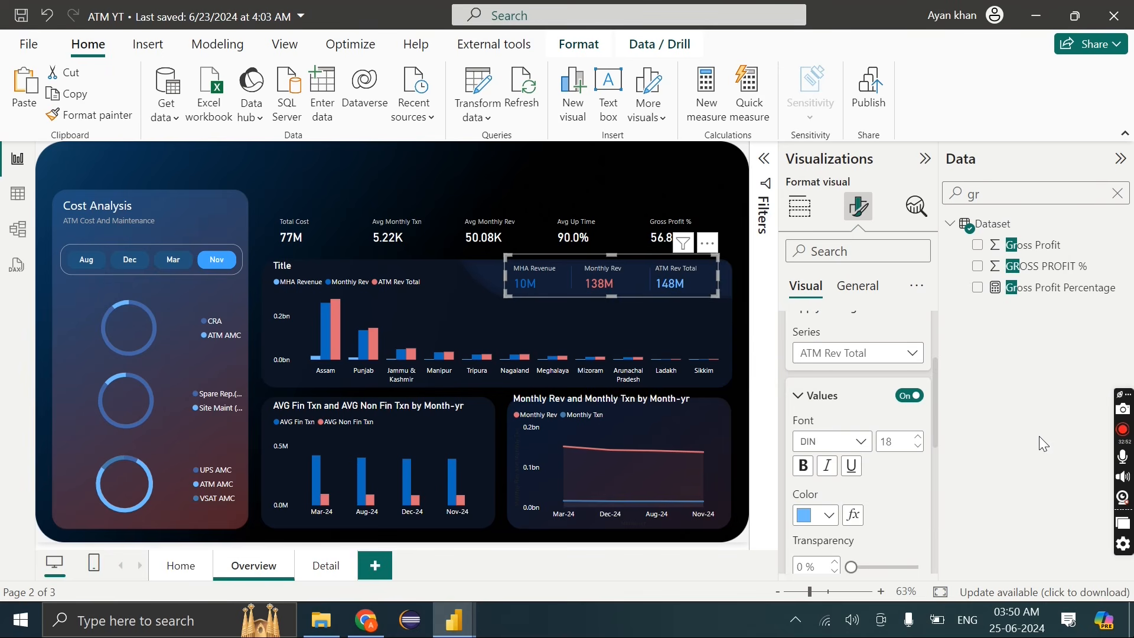
{"action": "left_click", "coordinate": [561, 178]}
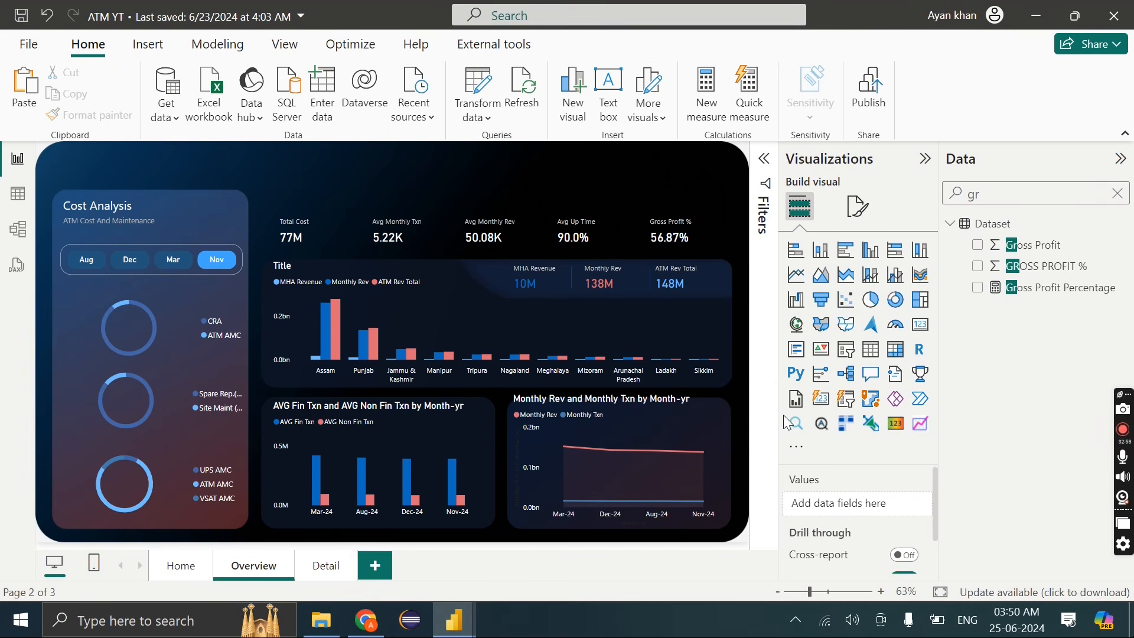
{"action": "left_click", "coordinate": [576, 165]}
{"action": "key", "text": "Escape"}
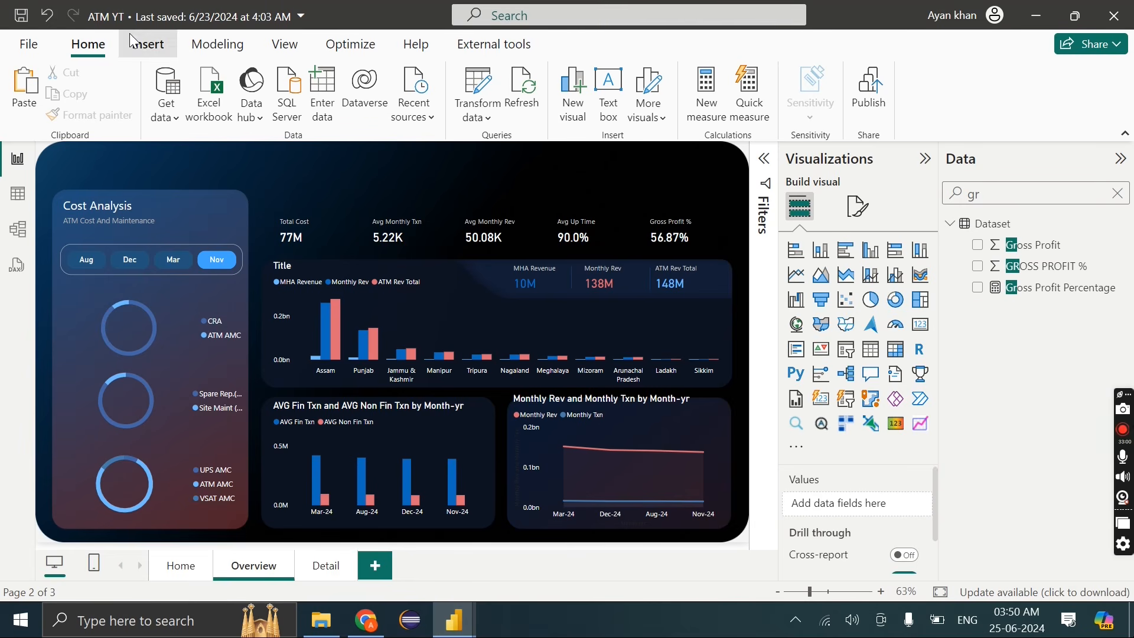
Switch to the ATM Dashboard report and copy the title text of its state revenue column chart
{"action": "left_click", "coordinate": [143, 43]}
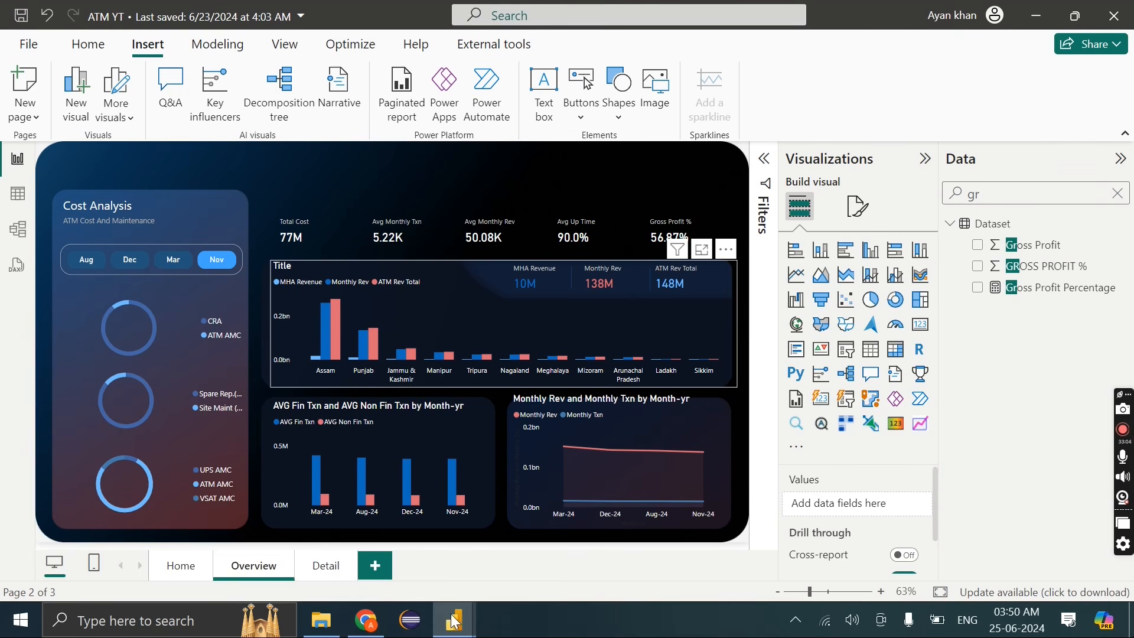
{"action": "mouse_move", "coordinate": [453, 620]}
{"action": "left_click", "coordinate": [548, 572]}
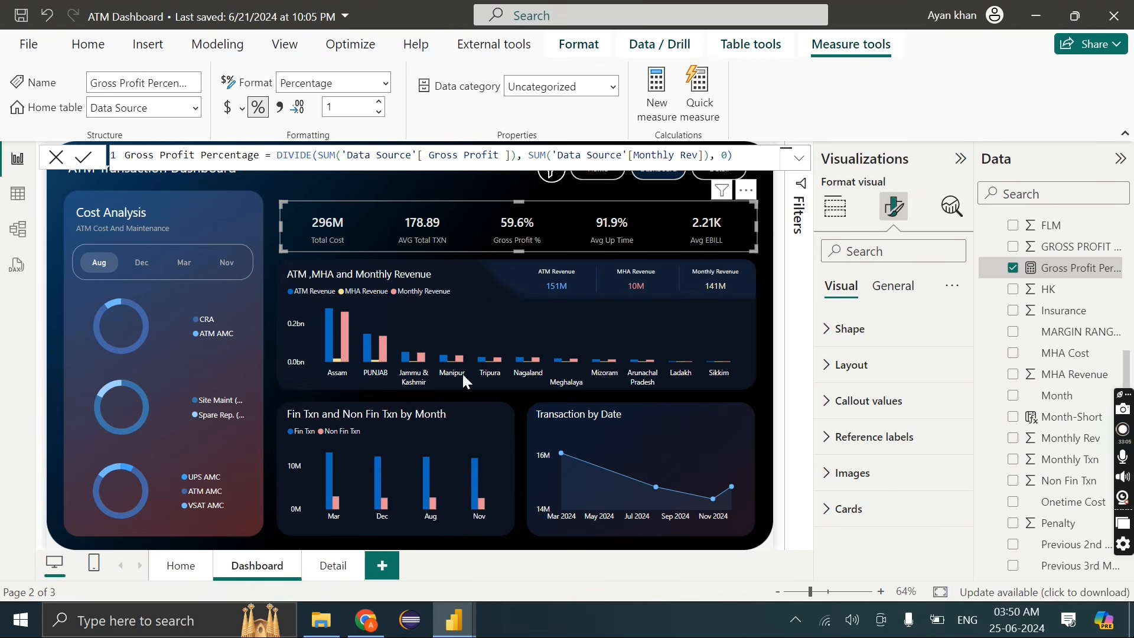
{"action": "left_click", "coordinate": [441, 298]}
{"action": "left_click", "coordinate": [893, 286]}
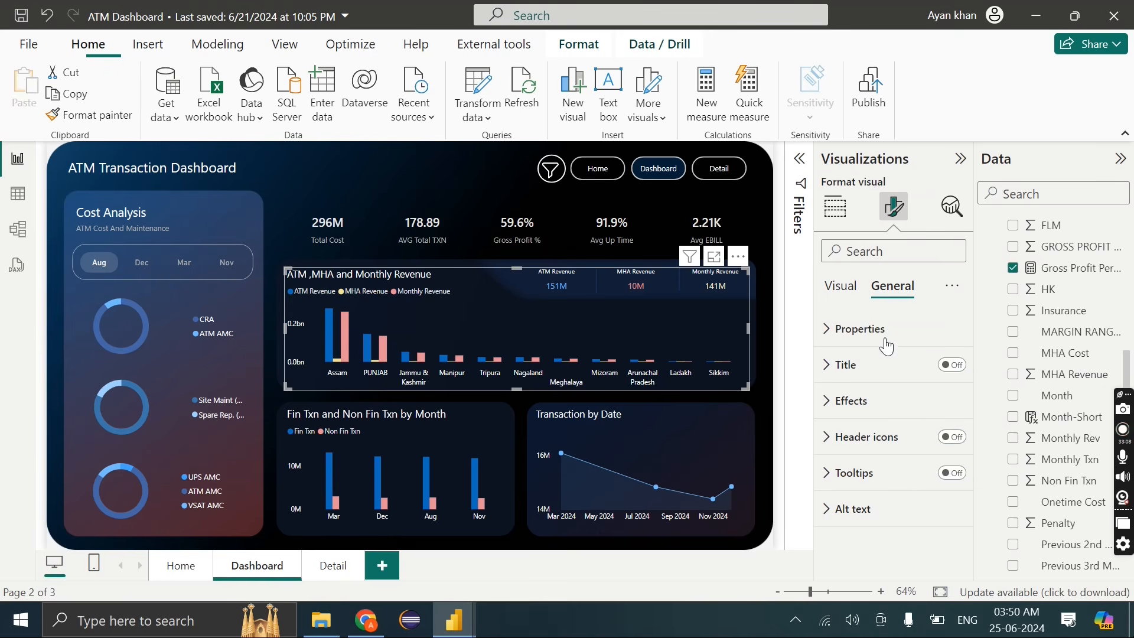
{"action": "left_click", "coordinate": [874, 363]}
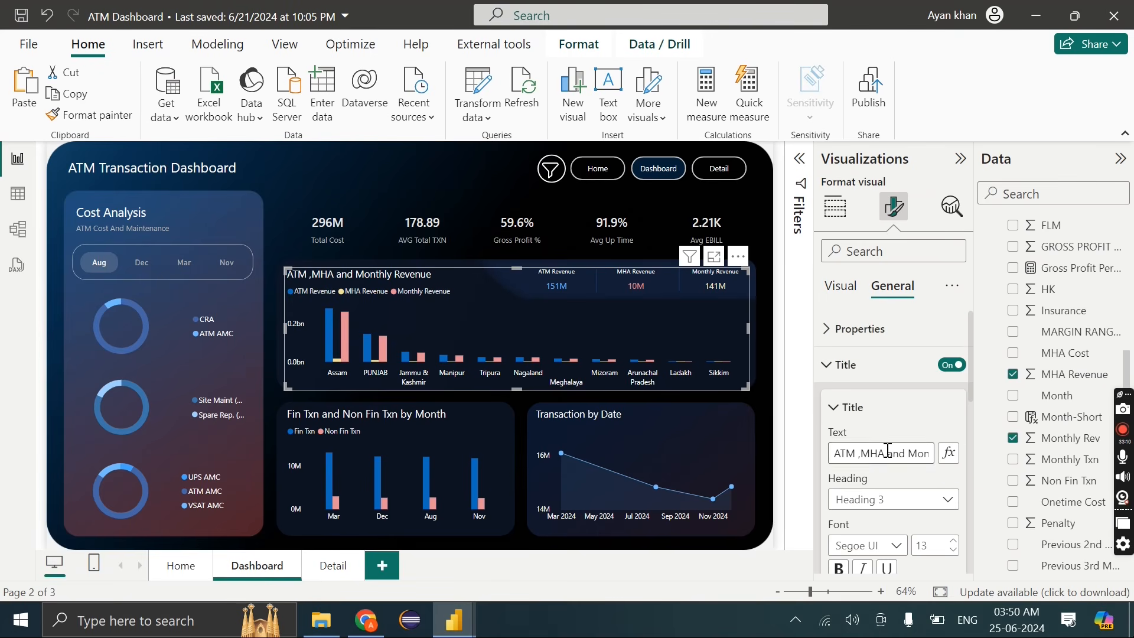
{"action": "left_click", "coordinate": [888, 452]}
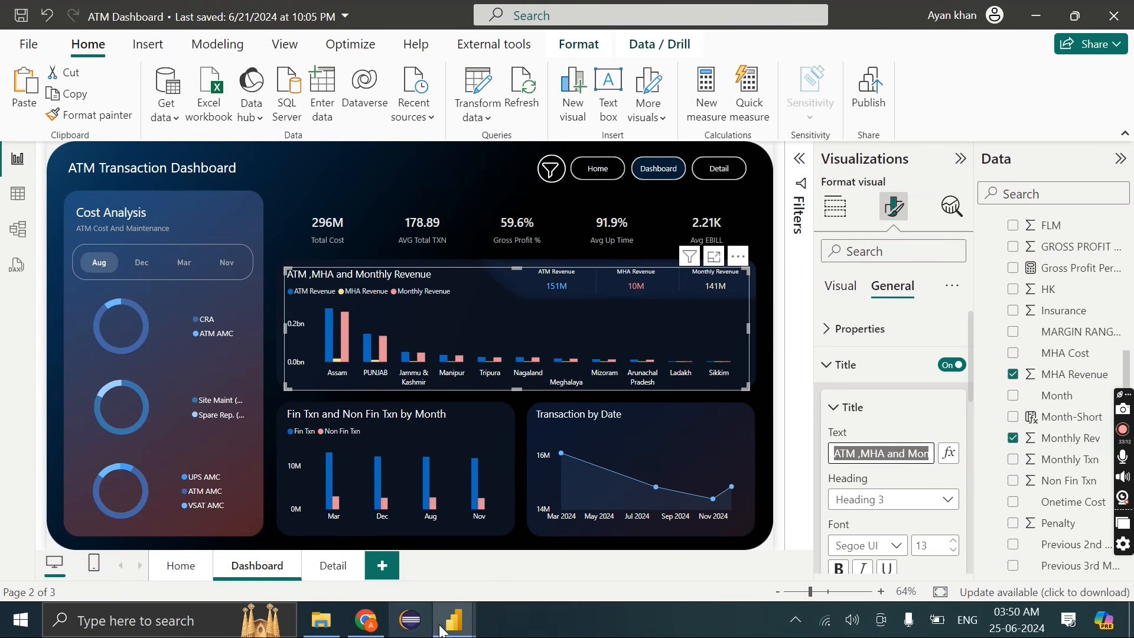
Return to the ATM YT report and replace the state column chart's title with the copied text "ATM ,MHA and Monthly Revenue"
{"action": "mouse_move", "coordinate": [454, 620]}
{"action": "left_click", "coordinate": [393, 579]}
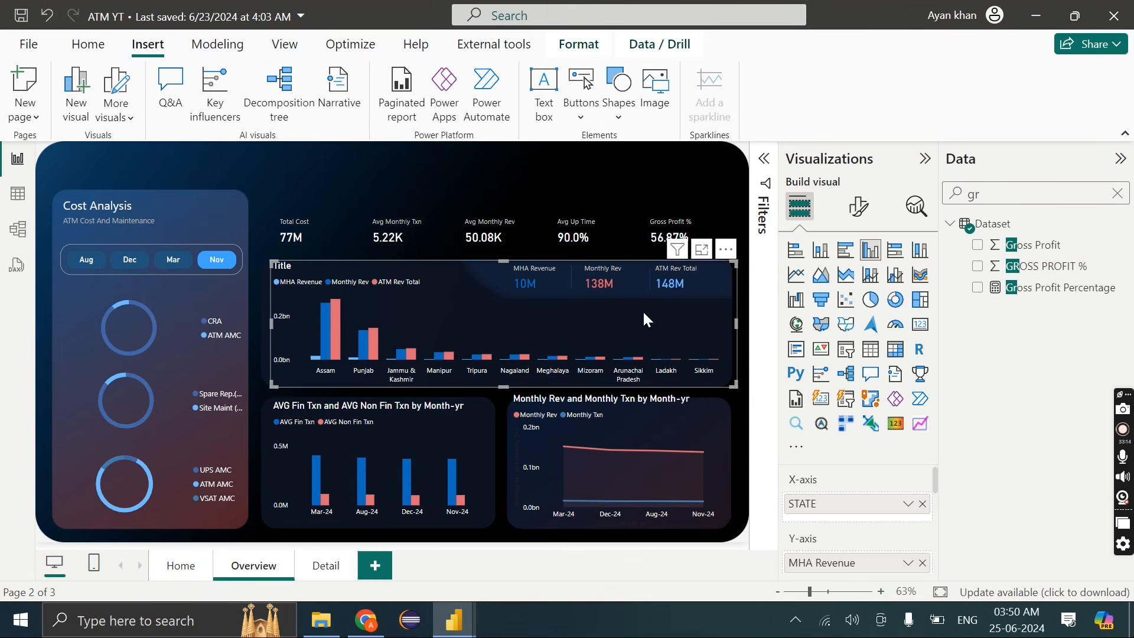
{"action": "left_click", "coordinate": [858, 206]}
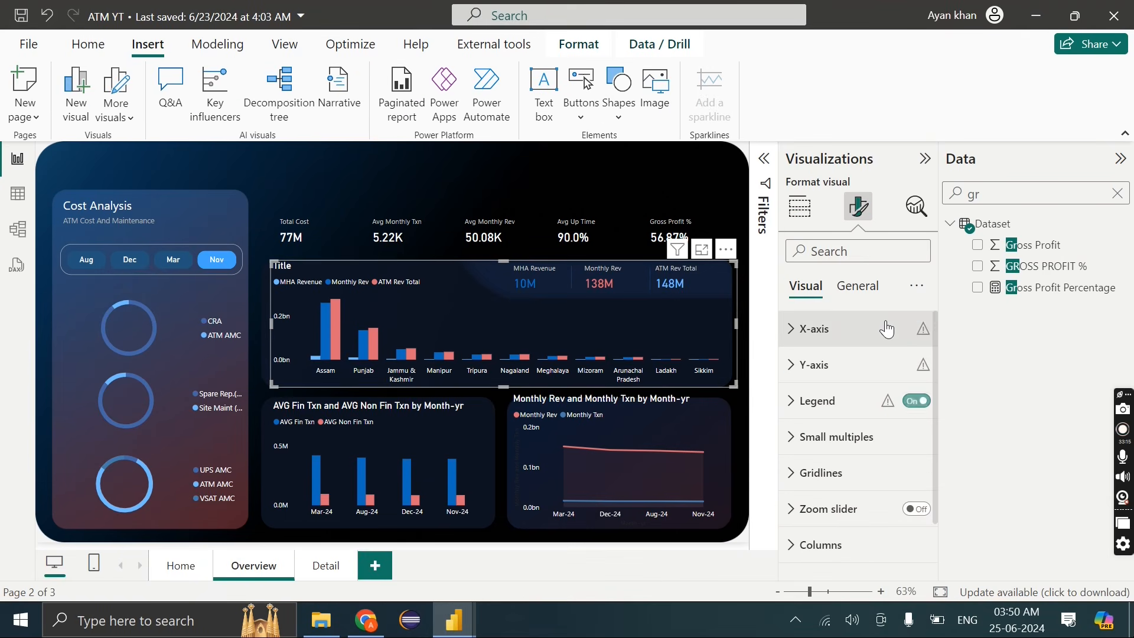
{"action": "left_click", "coordinate": [856, 286]}
{"action": "left_click", "coordinate": [845, 369]}
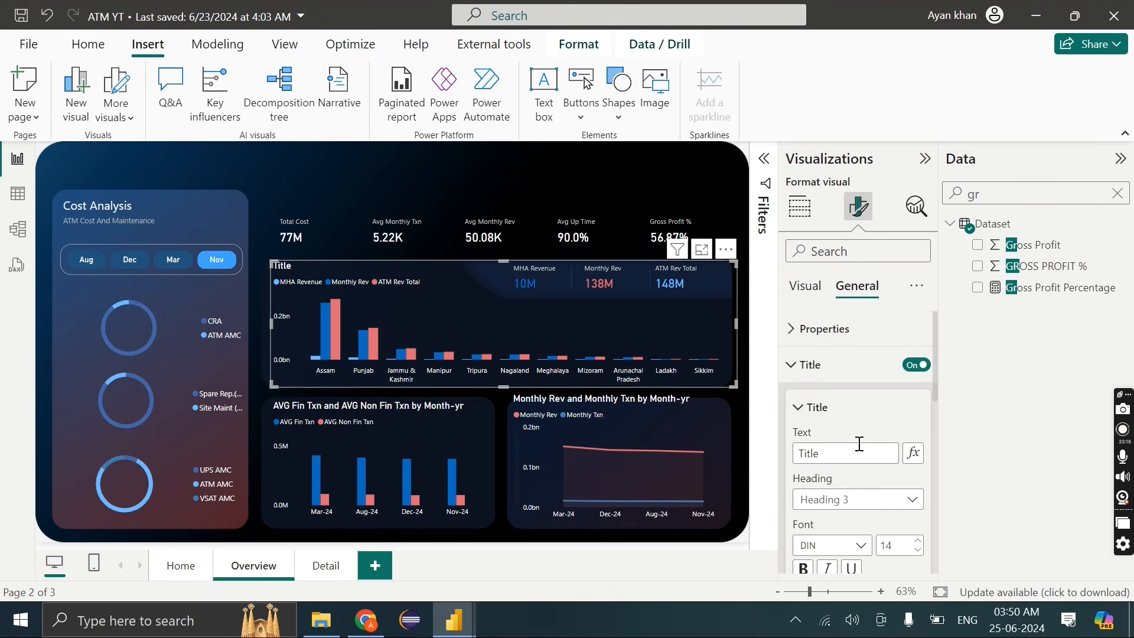
{"action": "double_click", "coordinate": [858, 453]}
{"action": "key", "text": "ctrl+v"}
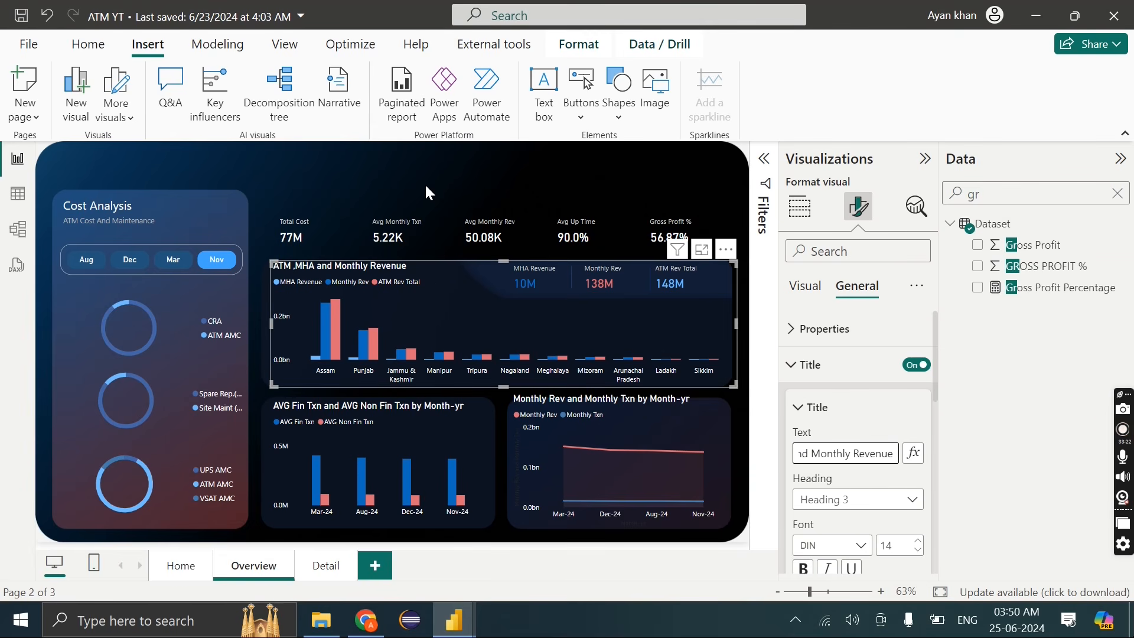
Examine the full title texts of the AVG Fin Txn column chart and the Monthly Rev line chart
{"action": "left_click", "coordinate": [445, 406]}
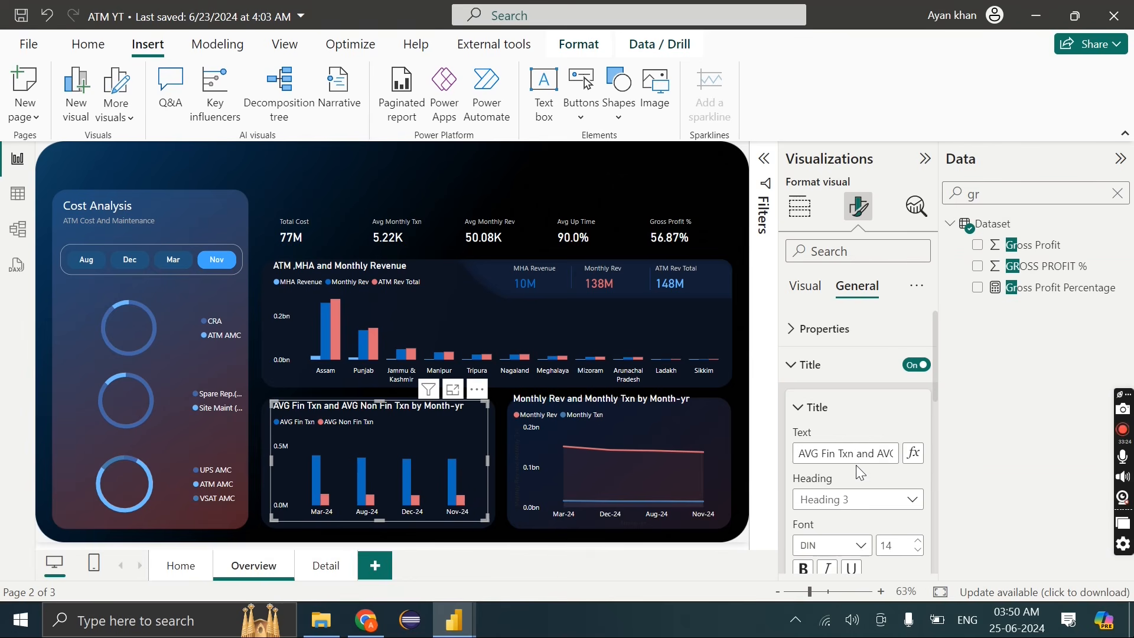
{"action": "left_click", "coordinate": [884, 455]}
{"action": "key", "text": "Right"}
{"action": "key", "text": "Right"}
{"action": "key", "text": "Right"}
{"action": "key", "text": "Right"}
{"action": "key", "text": "Right"}
{"action": "key", "text": "Right"}
{"action": "key", "text": "Right"}
{"action": "key", "text": "Right"}
{"action": "key", "text": "Right"}
{"action": "key", "text": "Right"}
{"action": "key", "text": "Right"}
{"action": "key", "text": "Right"}
{"action": "key", "text": "Right"}
{"action": "key", "text": "Right"}
{"action": "key", "text": "Right"}
{"action": "key", "text": "Right"}
{"action": "key", "text": "Right"}
{"action": "key", "text": "Right"}
{"action": "key", "text": "Right"}
{"action": "key", "text": "Right"}
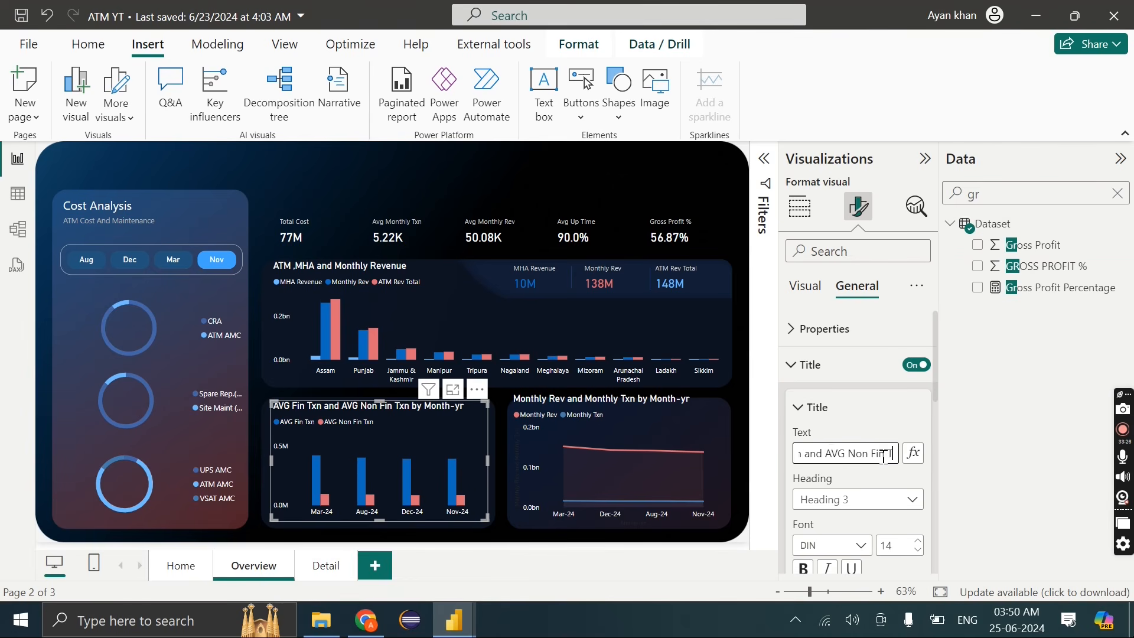
{"action": "key", "text": "Right"}
{"action": "left_click", "coordinate": [665, 402]}
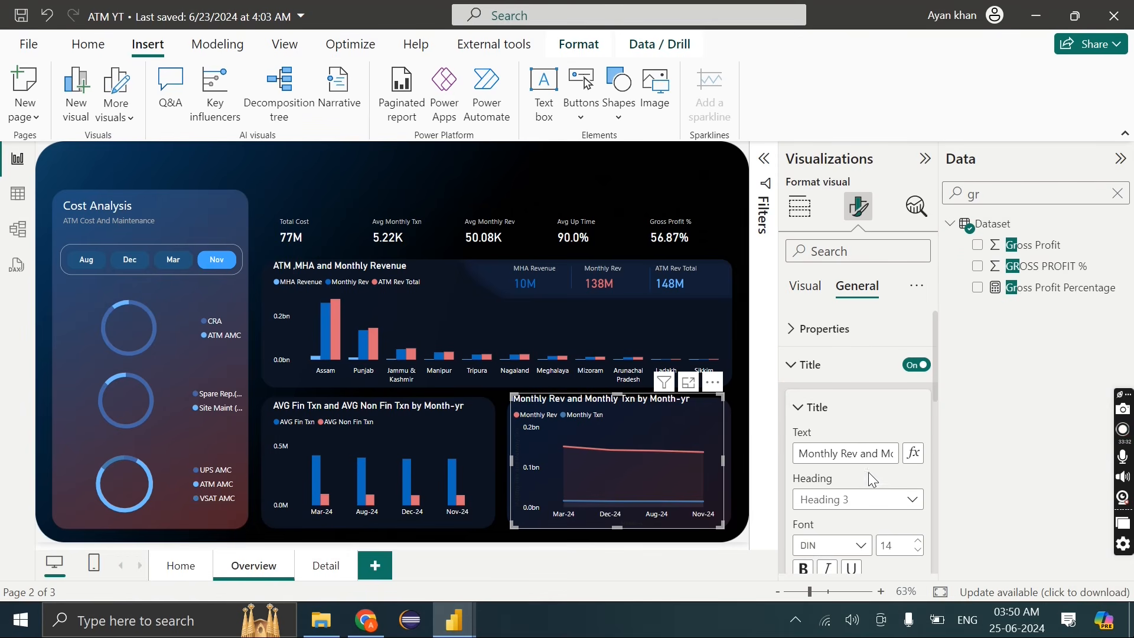
{"action": "left_click_drag", "start_coordinate": [884, 456], "coordinate": [939, 451]}
{"action": "left_click", "coordinate": [939, 451]}
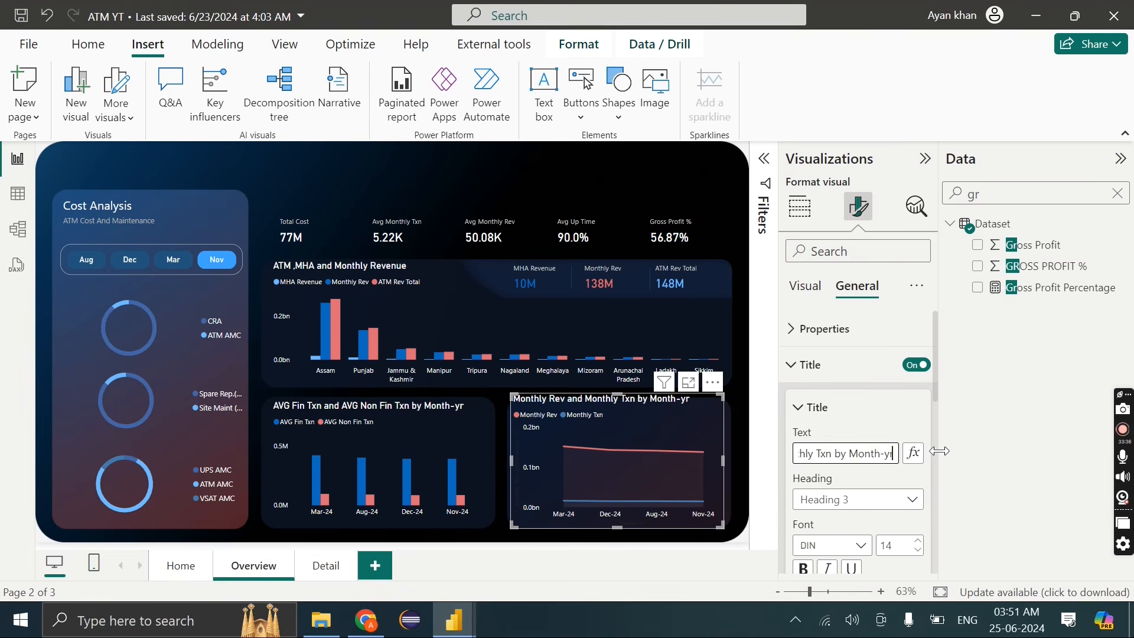
{"action": "left_click", "coordinate": [496, 164]}
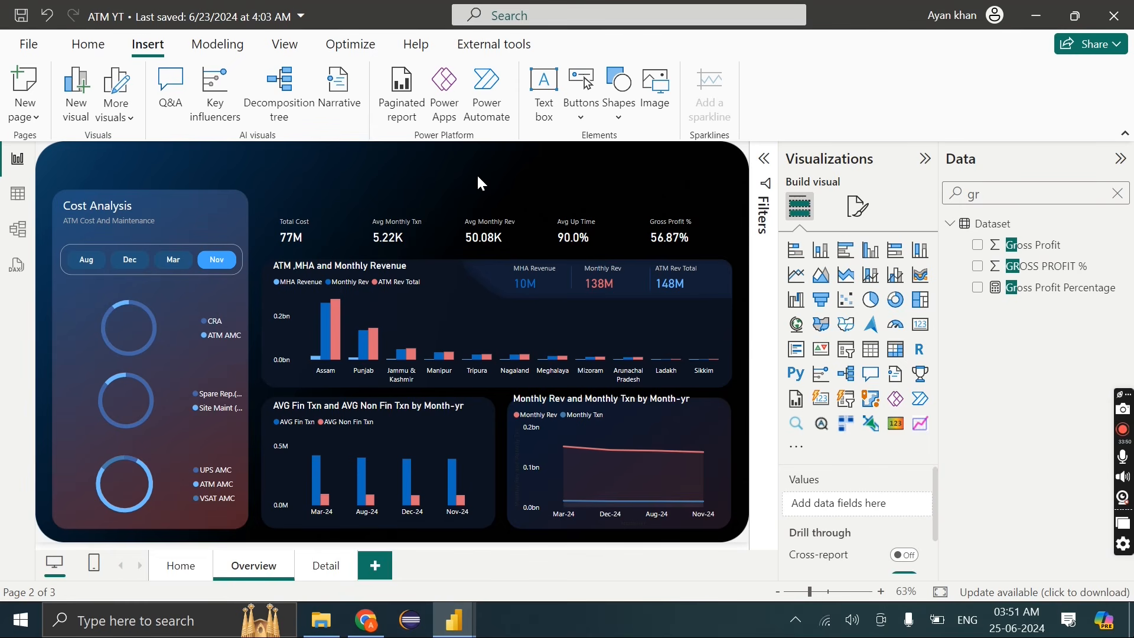
Insert a page navigator and place it in the empty header area above the KPI card row
{"action": "left_click", "coordinate": [583, 119]}
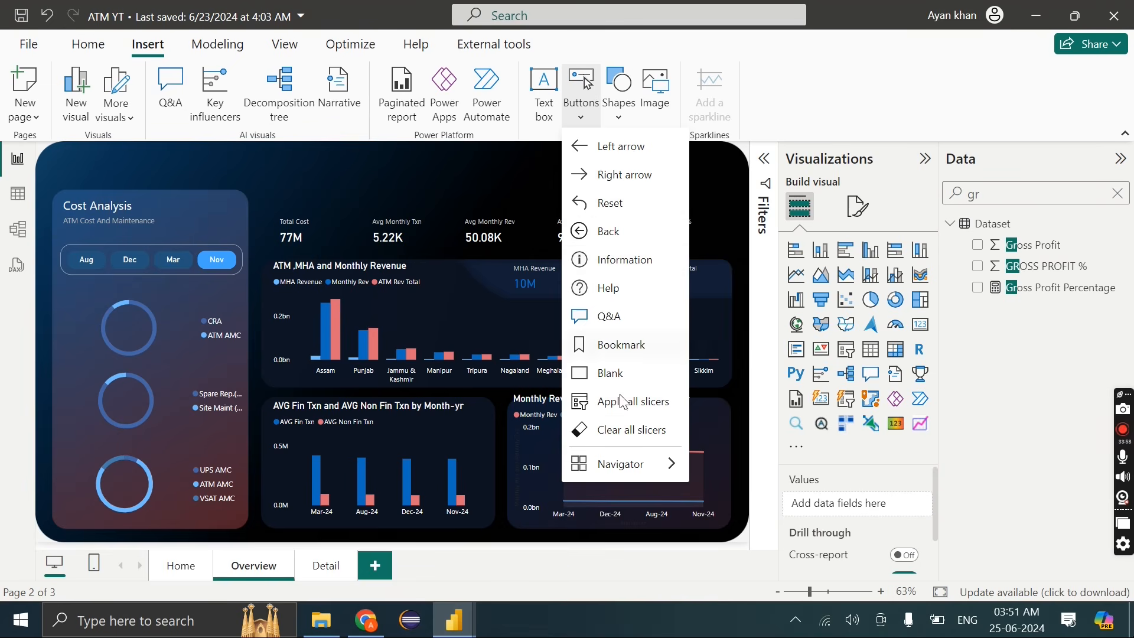
{"action": "mouse_move", "coordinate": [643, 469]}
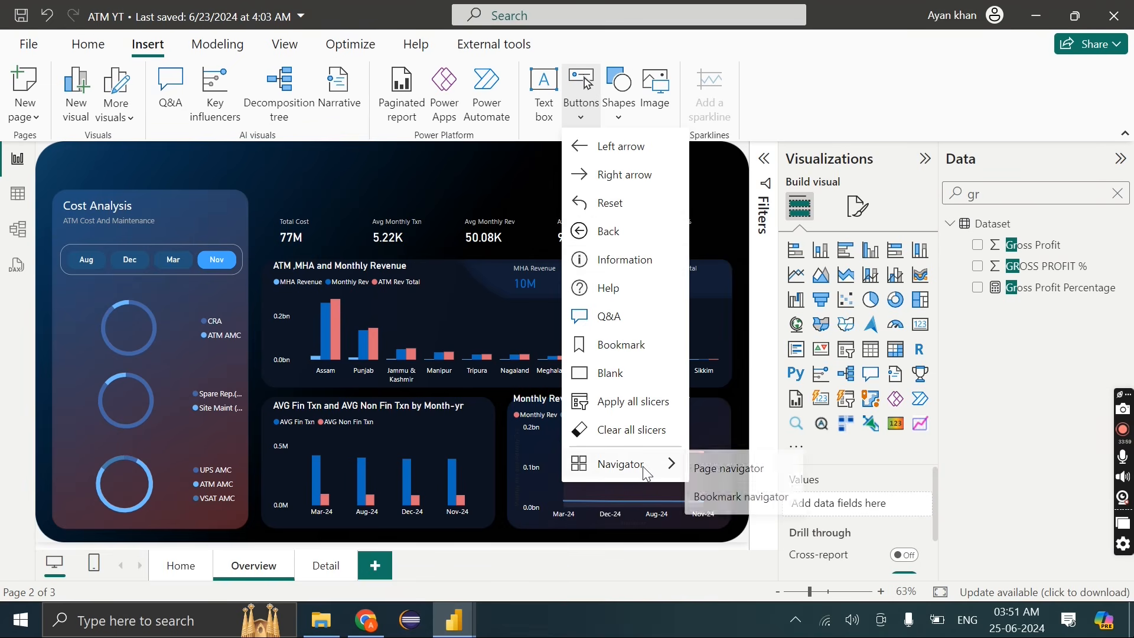
{"action": "left_click", "coordinate": [713, 469]}
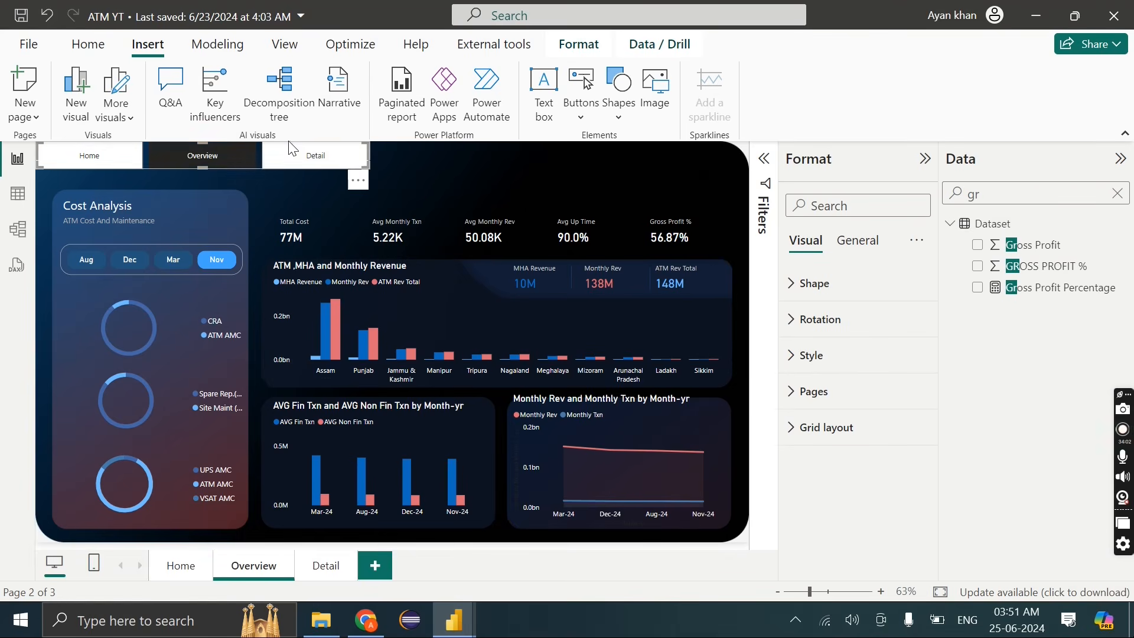
{"action": "left_click_drag", "start_coordinate": [292, 157], "coordinate": [577, 165]}
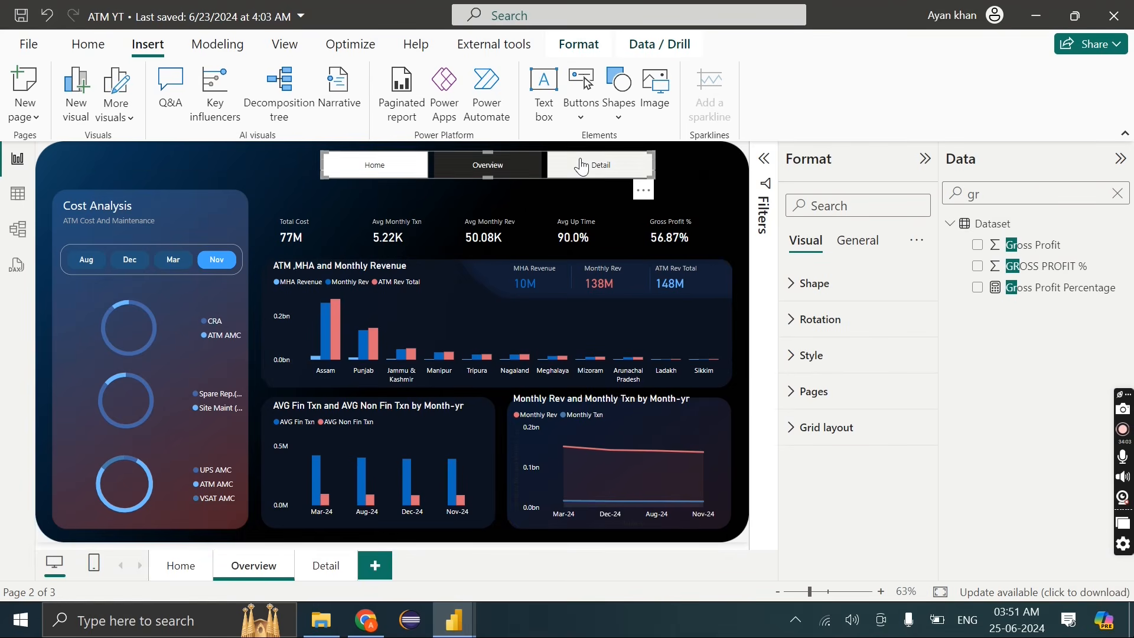
Rename the Detail page as Detailssss and check the page navigator on the Overview page
{"action": "left_click", "coordinate": [342, 568]}
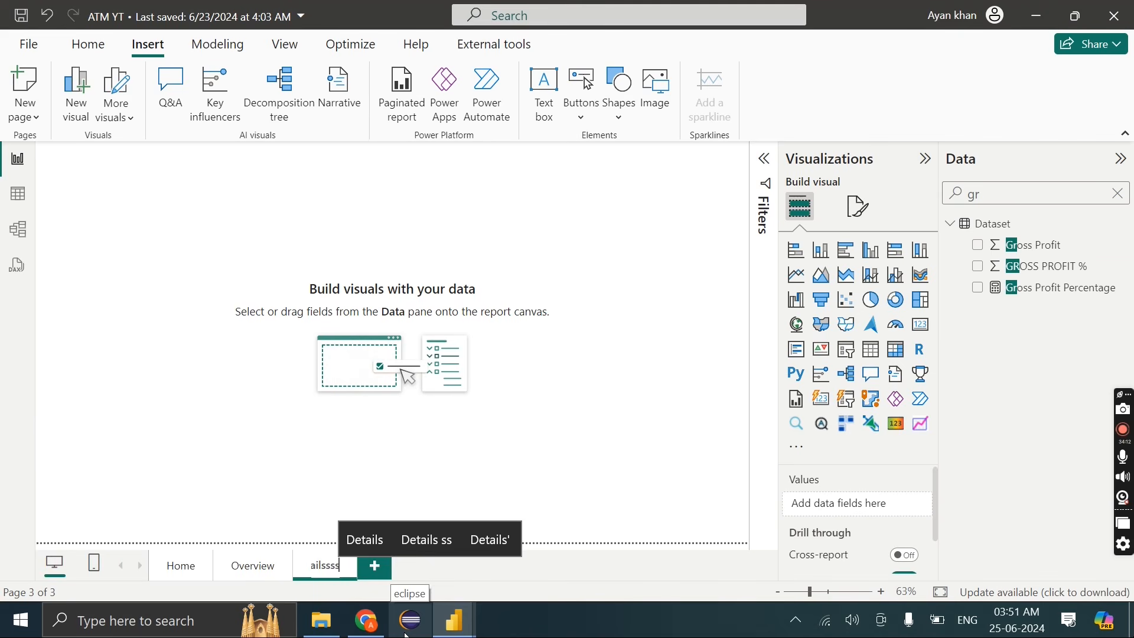
{"action": "type", "text": "ss"}
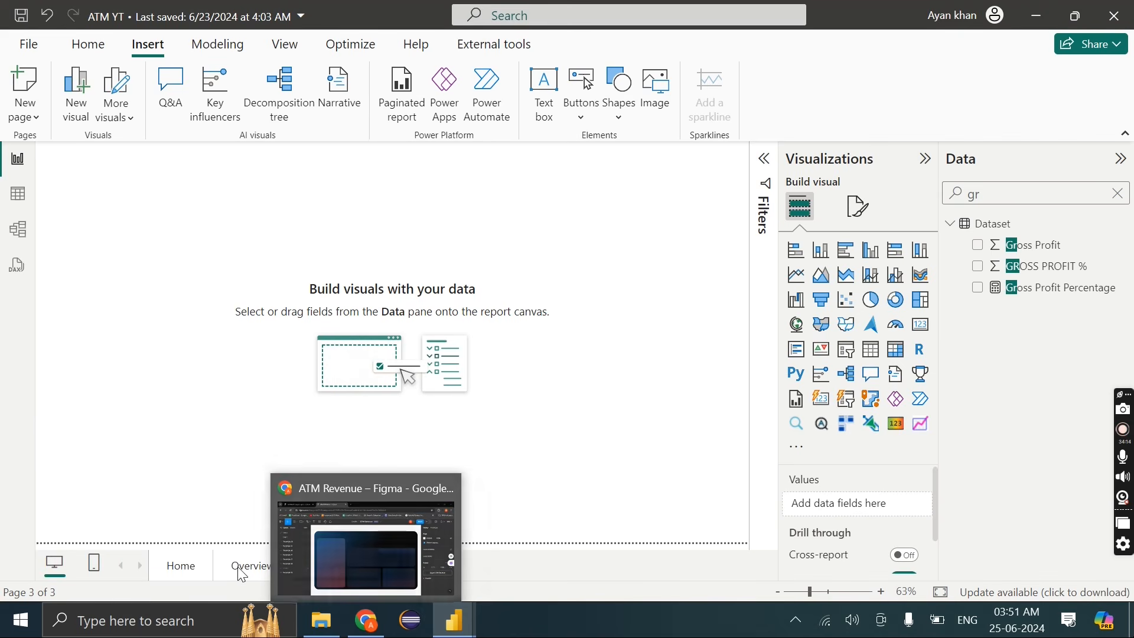
{"action": "double_click", "coordinate": [260, 564]}
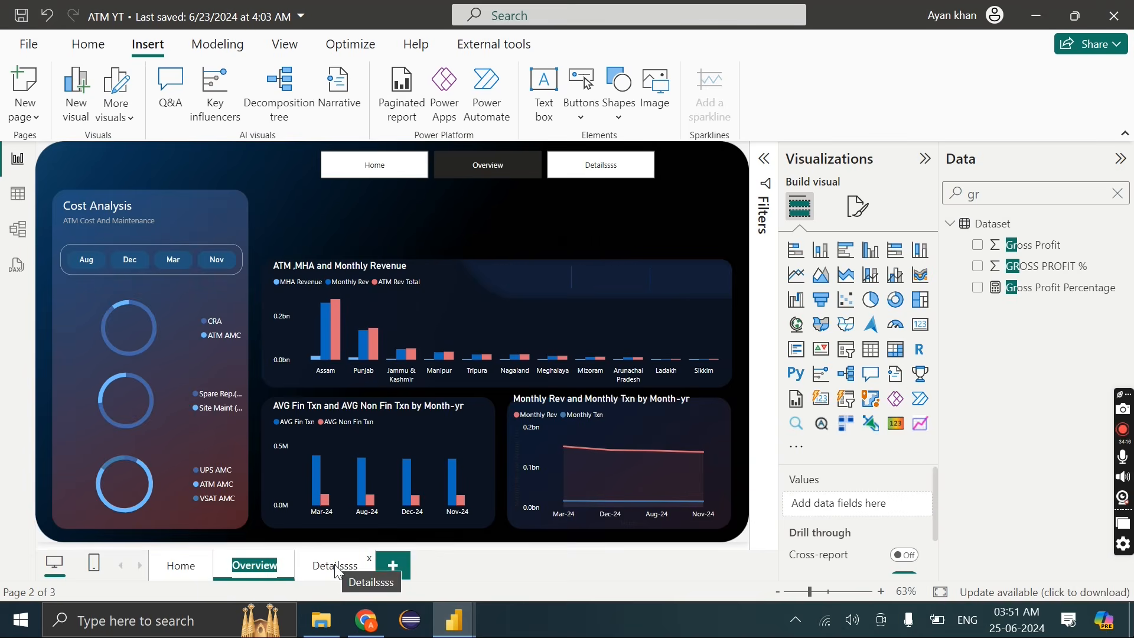
Restore the third page's name to Detail
{"action": "double_click", "coordinate": [336, 565]}
{"action": "left_click", "coordinate": [336, 565]}
{"action": "key", "text": "BackSpace"}
{"action": "key", "text": "BackSpace"}
{"action": "key", "text": "BackSpace"}
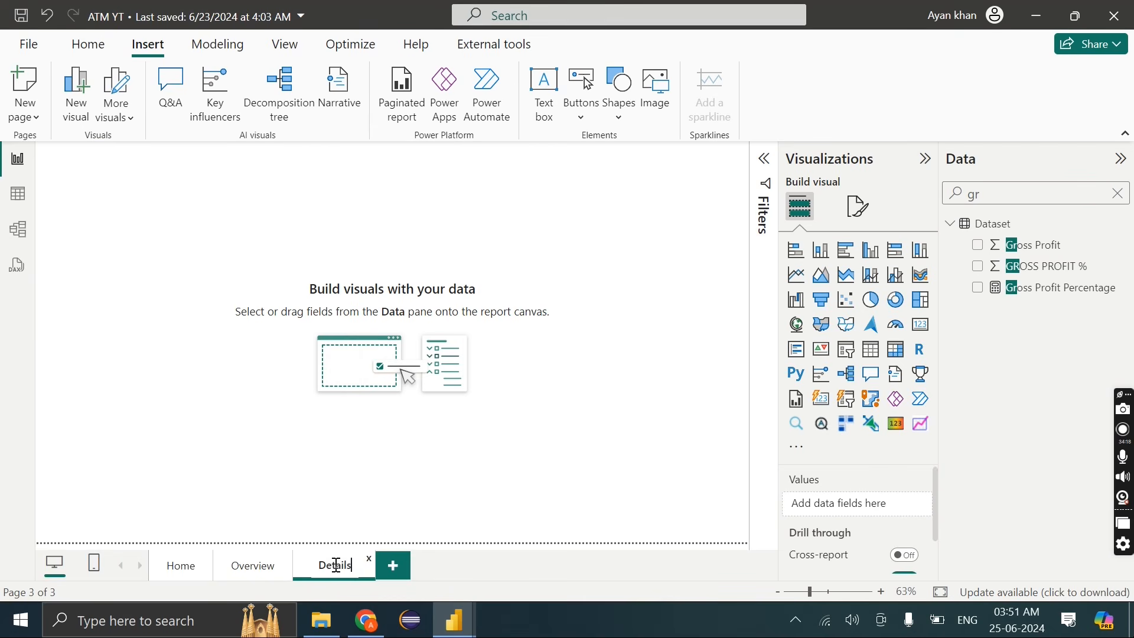
{"action": "key", "text": "Return"}
Return to the Overview page and shrink the page navigator into the upper-right corner of the report canvas
{"action": "left_click", "coordinate": [249, 569]}
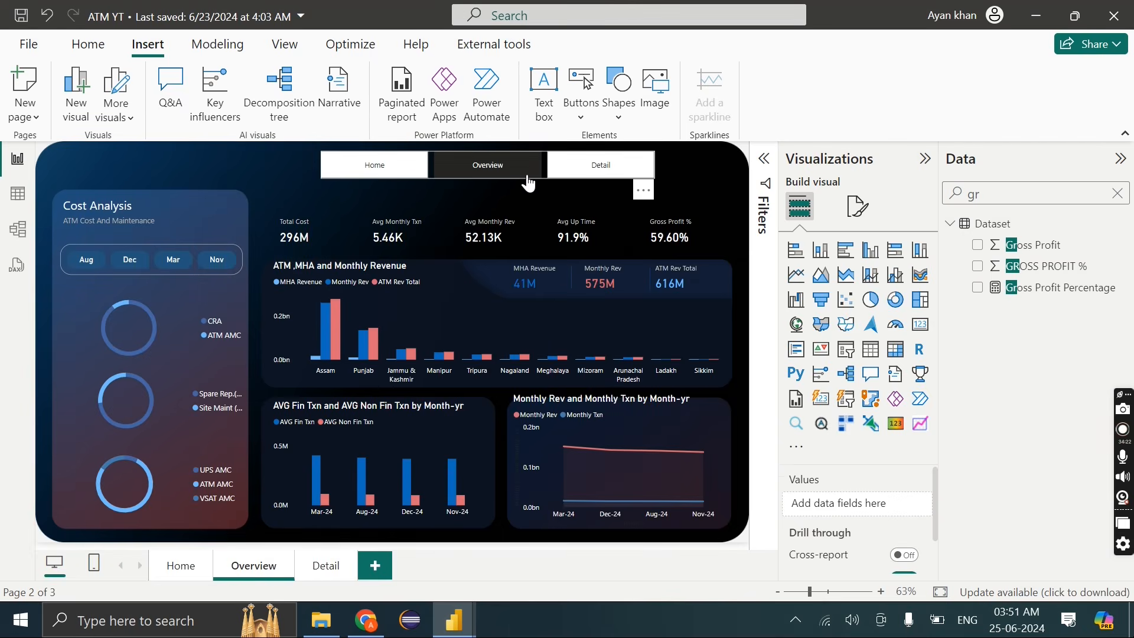
{"action": "left_click", "coordinate": [338, 183]}
{"action": "left_click_drag", "start_coordinate": [322, 181], "coordinate": [615, 175]}
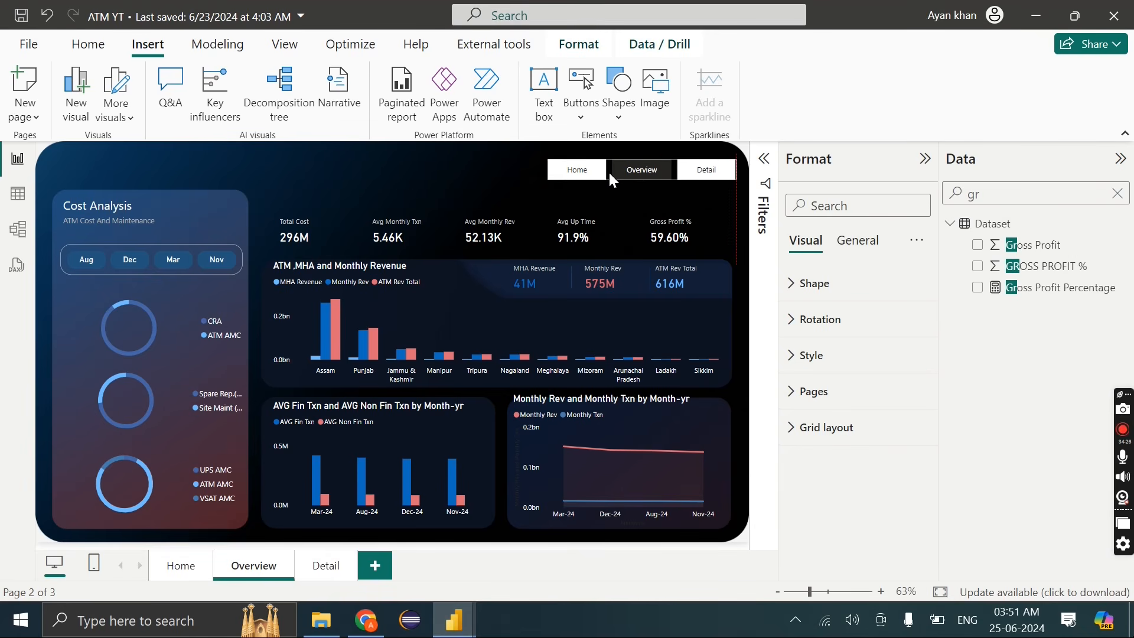
Set the font colour of the page navigator's buttons to white for the Default state
{"action": "left_click", "coordinate": [846, 372]}
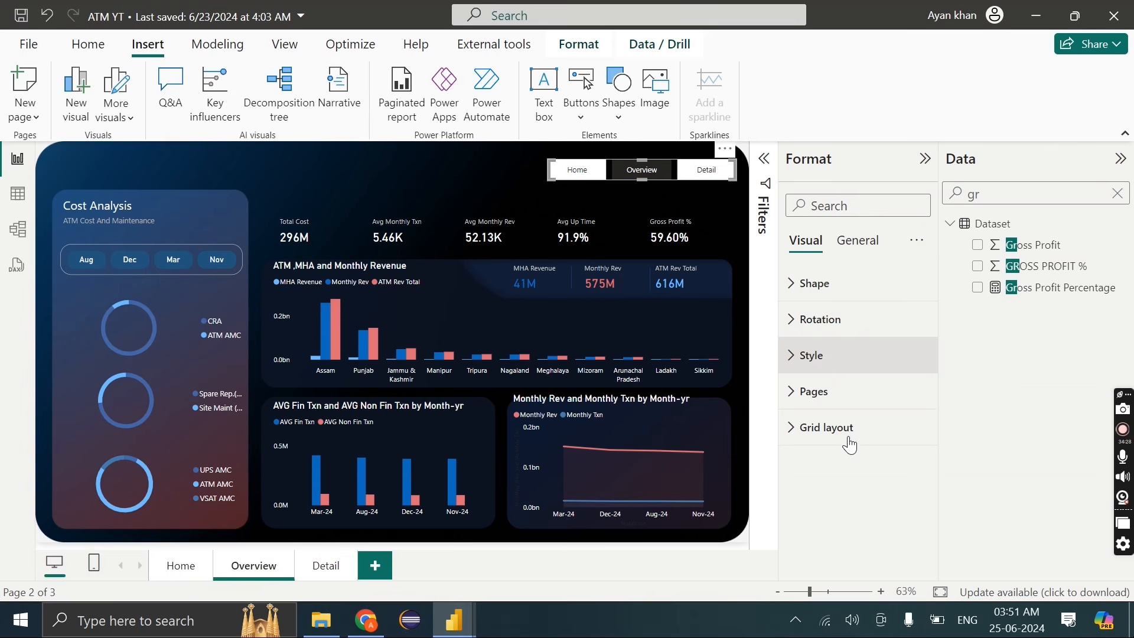
{"action": "scroll", "coordinate": [846, 499], "scroll_direction": "down", "scroll_amount": 2}
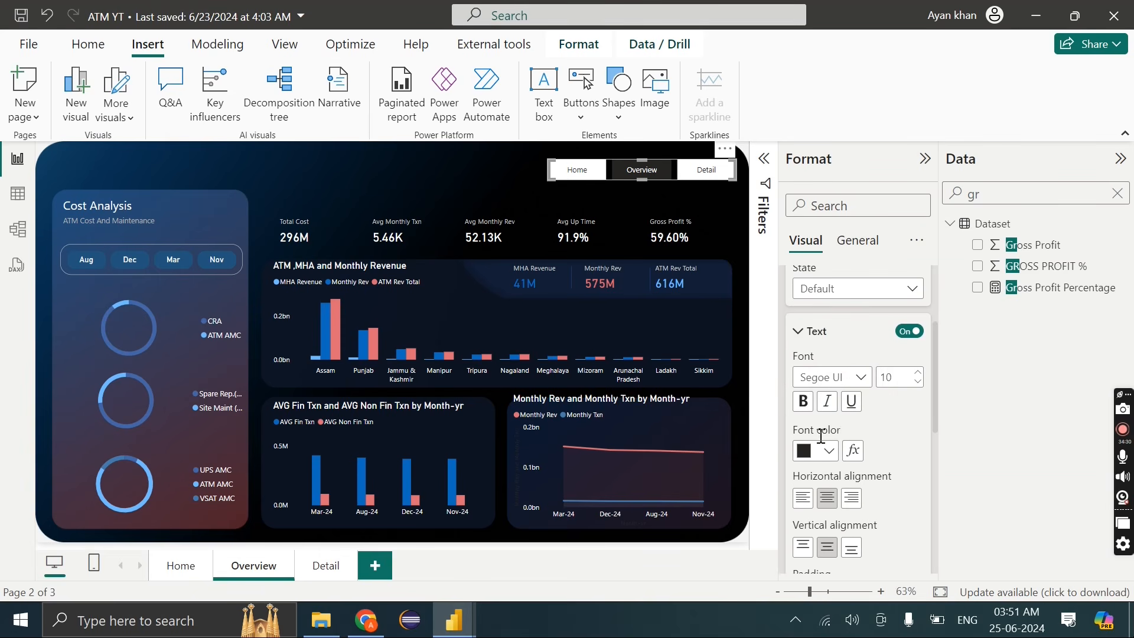
{"action": "left_click", "coordinate": [828, 451]}
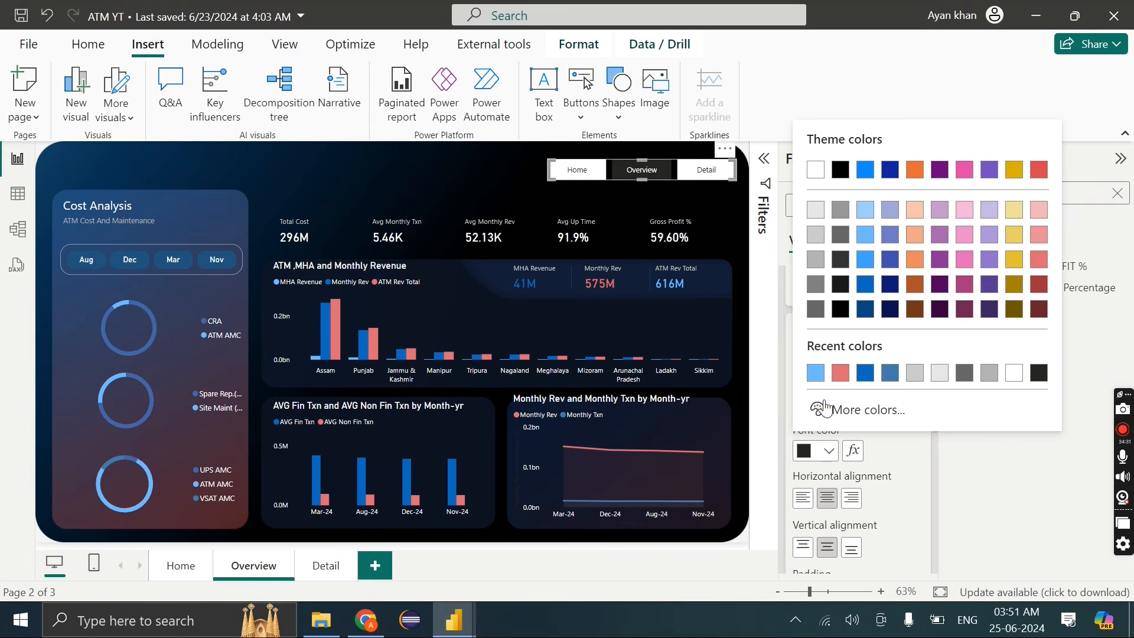
{"action": "left_click", "coordinate": [1014, 373]}
Set the fill transparency of the page navigator's buttons to 100% for the Default state
{"action": "scroll", "coordinate": [831, 465], "scroll_direction": "down", "scroll_amount": 3}
{"action": "scroll", "coordinate": [833, 473], "scroll_direction": "down", "scroll_amount": 3}
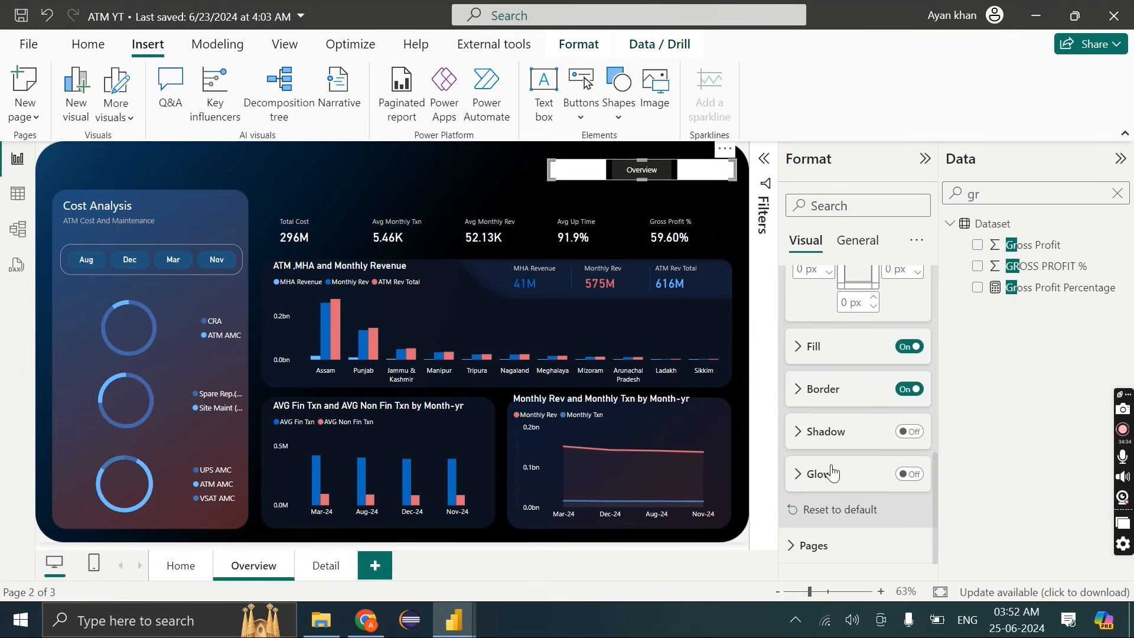
{"action": "left_click", "coordinate": [814, 348]}
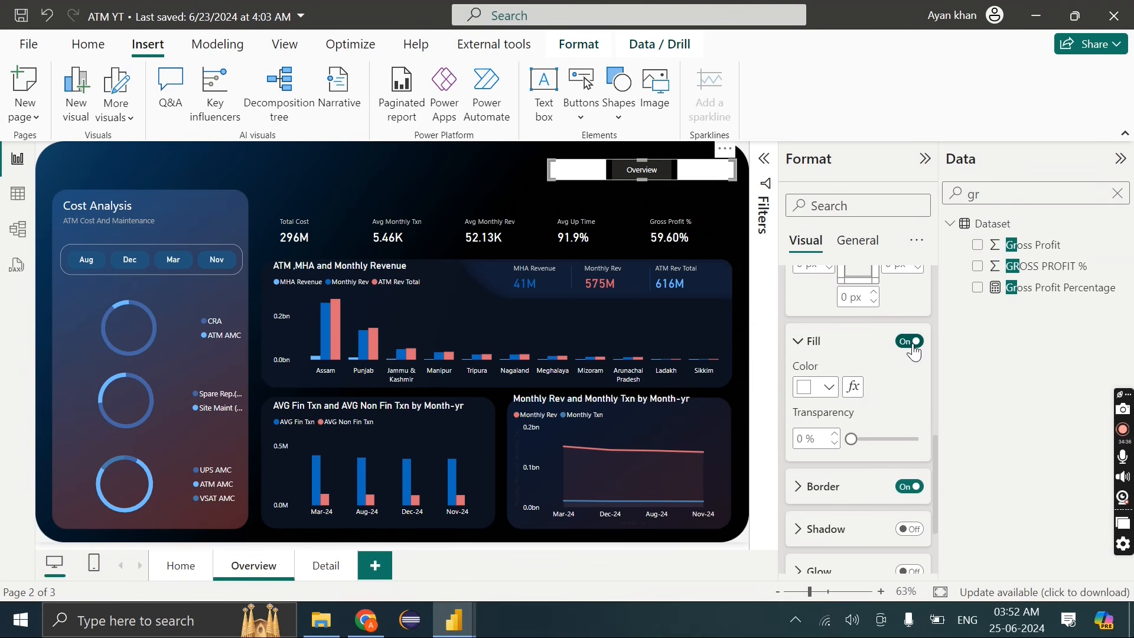
{"action": "left_click_drag", "start_coordinate": [900, 438], "coordinate": [920, 439]}
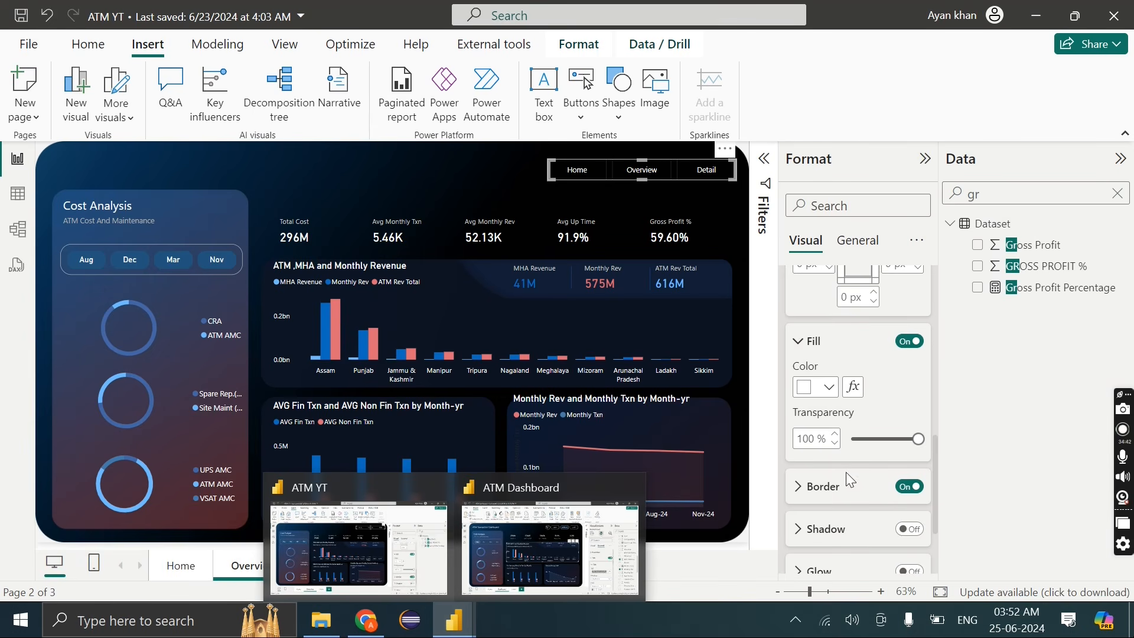
Set the border colour of the page navigator's buttons to white for the Default state
{"action": "left_click", "coordinate": [851, 500]}
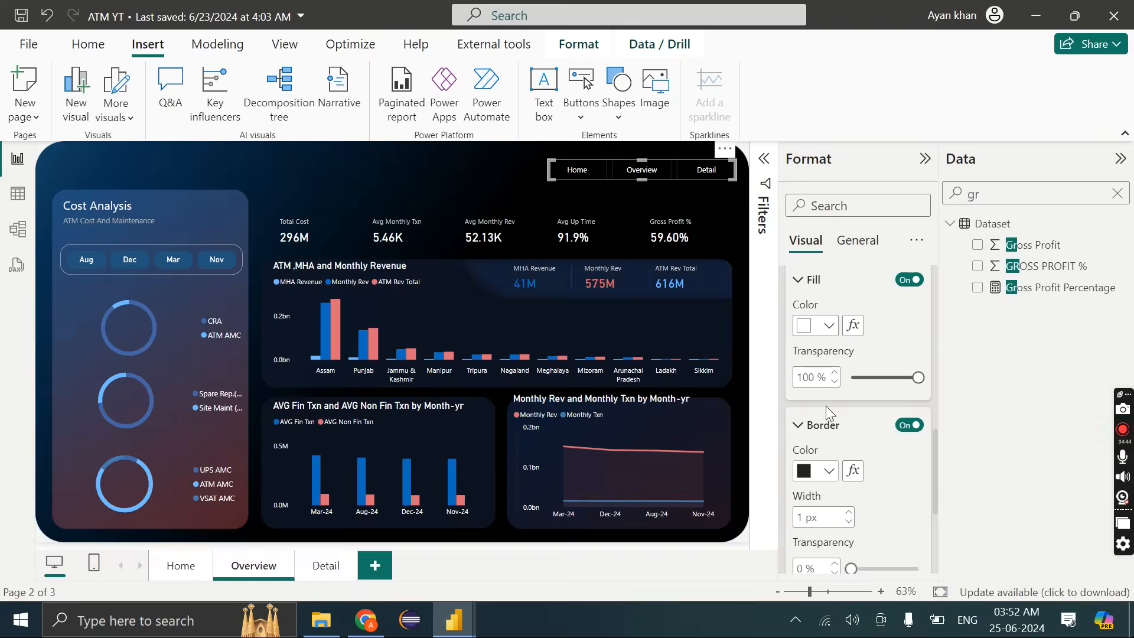
{"action": "left_click", "coordinate": [828, 472]}
{"action": "scroll", "coordinate": [853, 349], "scroll_direction": "up", "scroll_amount": 5}
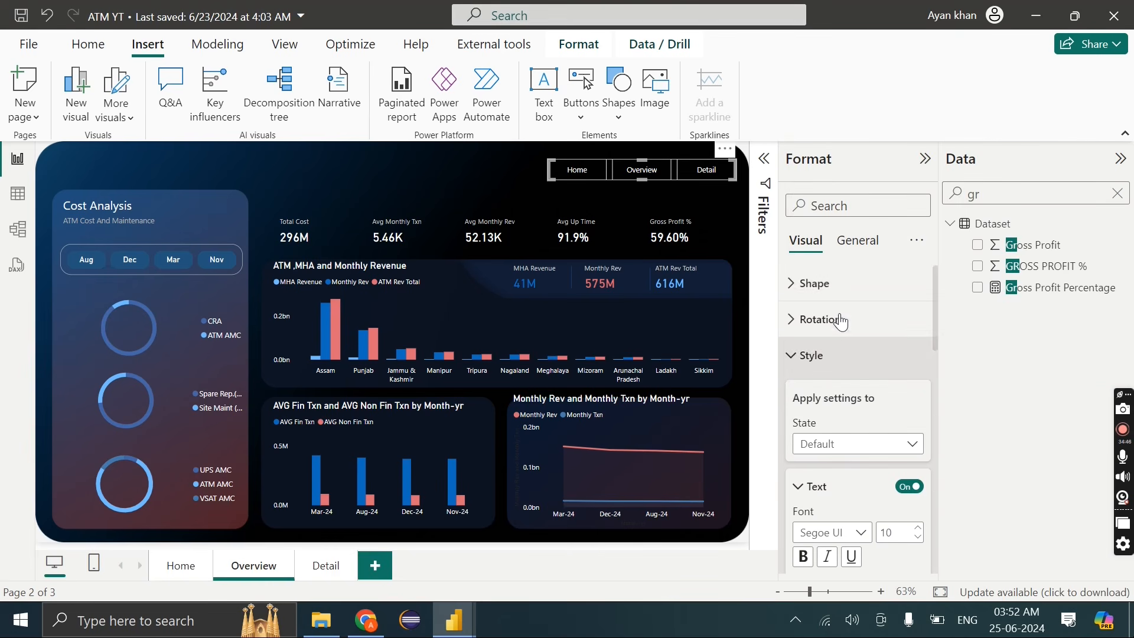
Set the rounded corners of the page navigator's buttons to 10 px, and make the navigator slightly narrower and taller
{"action": "left_click", "coordinate": [814, 284]}
{"action": "left_click", "coordinate": [807, 396]}
{"action": "key", "text": "BackSpace"}
{"action": "type", "text": "10"}
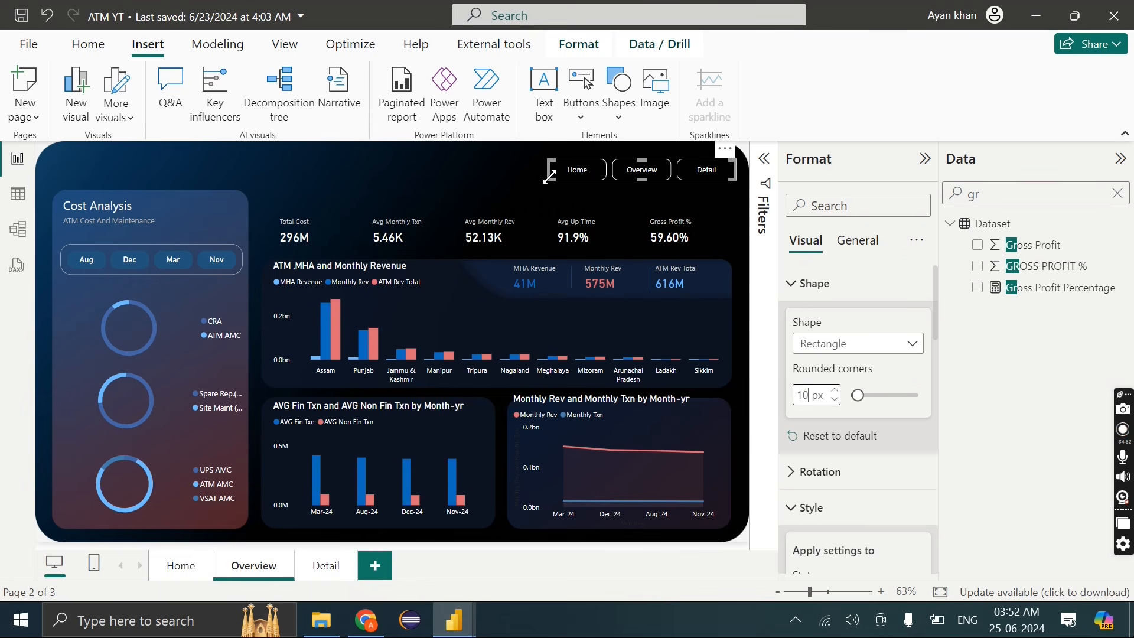
{"action": "left_click_drag", "start_coordinate": [549, 176], "coordinate": [558, 182]}
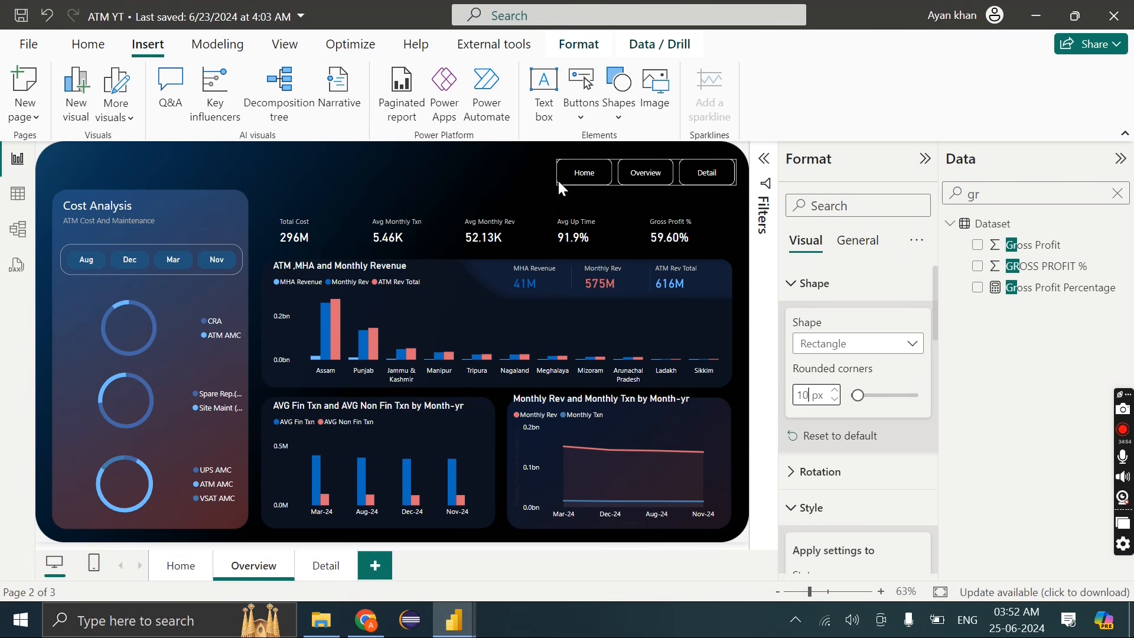
{"action": "left_click", "coordinate": [526, 169]}
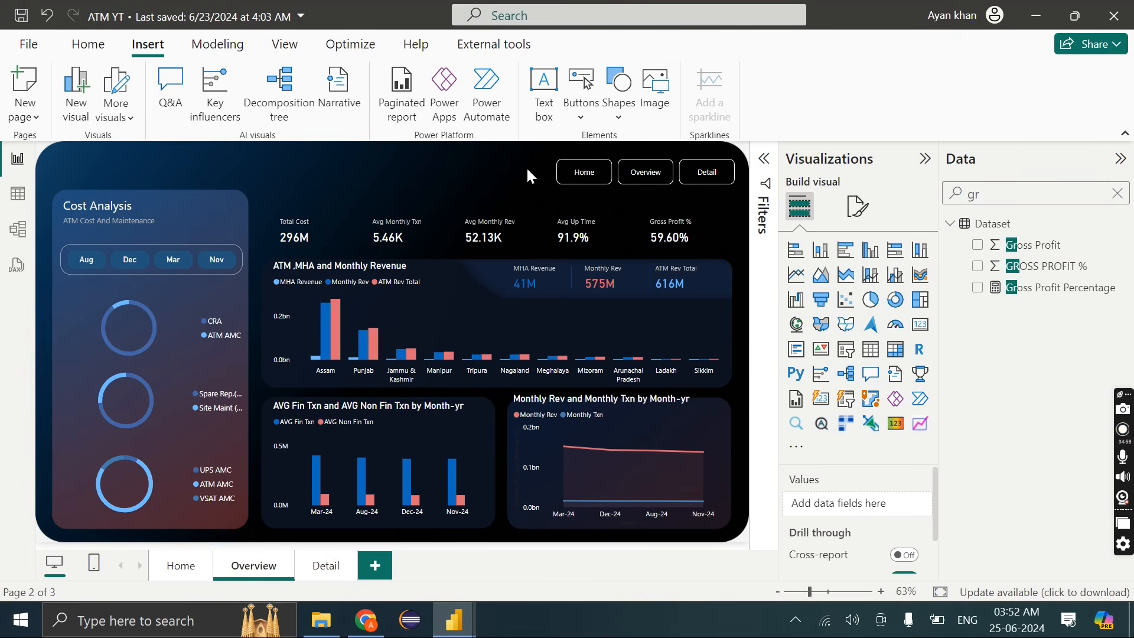
Fill the page navigator's buttons with the recent medium blue at 51% transparency for the Selected state
{"action": "mouse_move", "coordinate": [454, 620]}
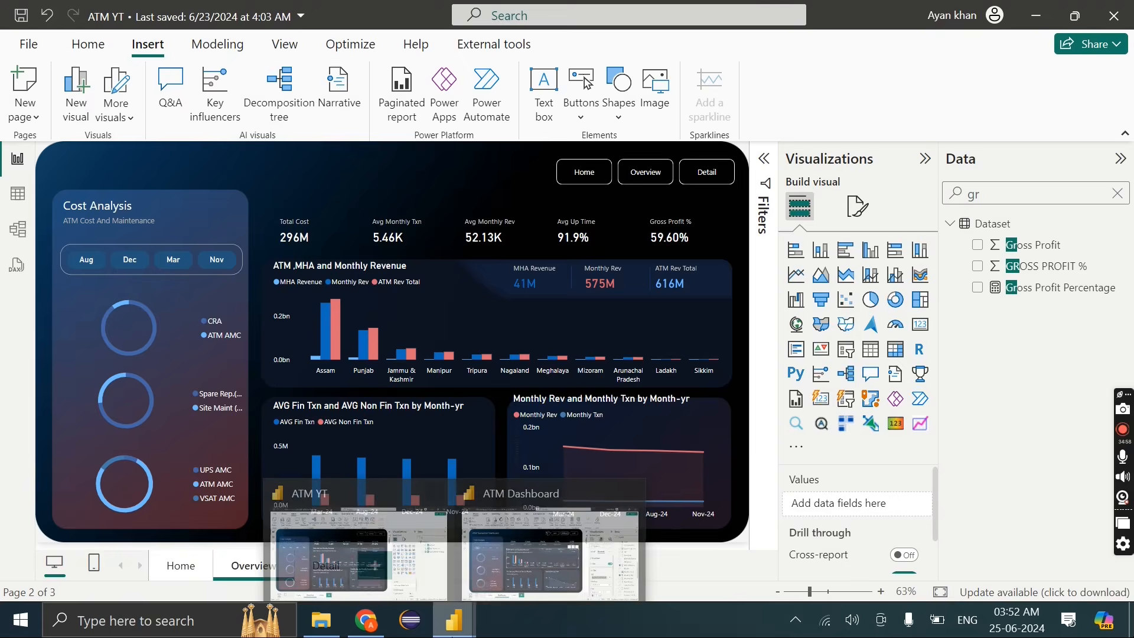
{"action": "mouse_move", "coordinate": [516, 592]}
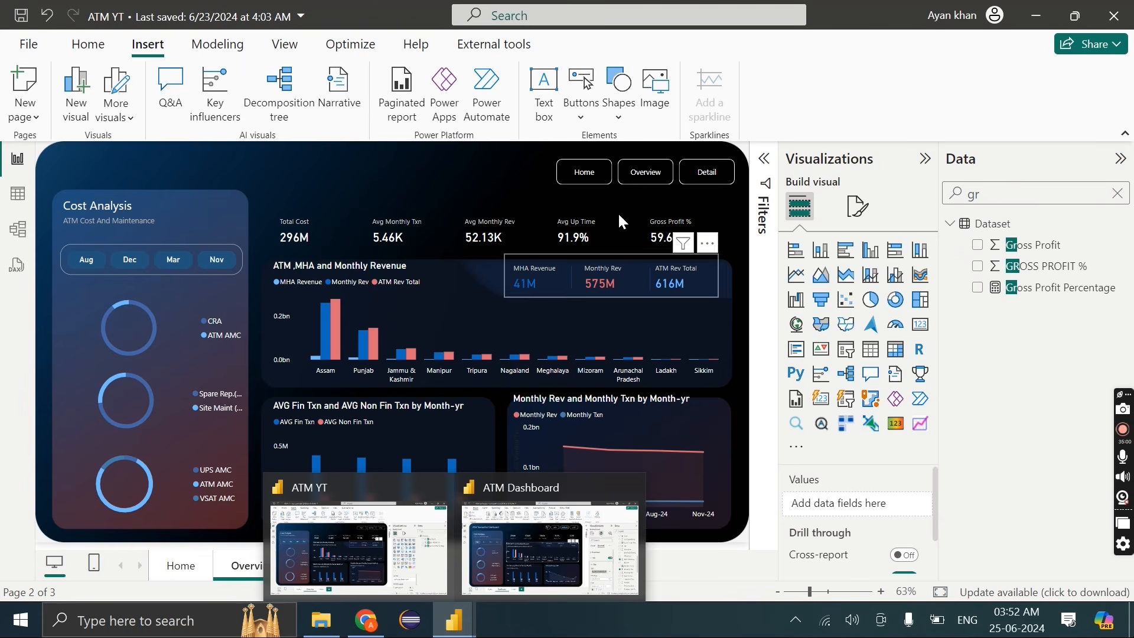
{"action": "left_click", "coordinate": [577, 181]}
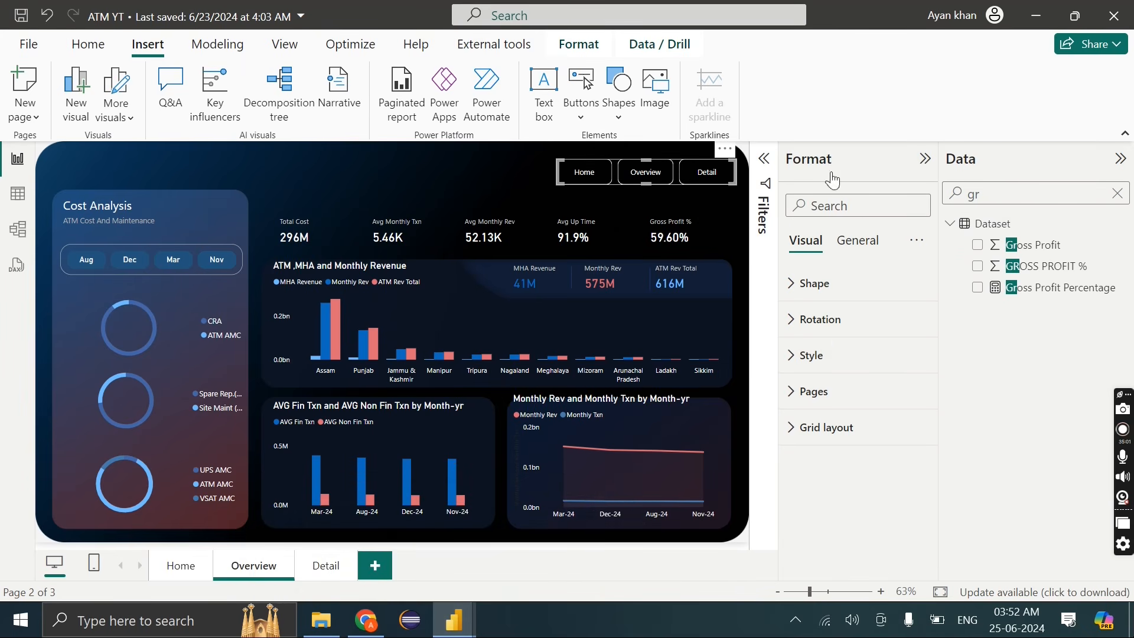
{"action": "left_click", "coordinate": [831, 375]}
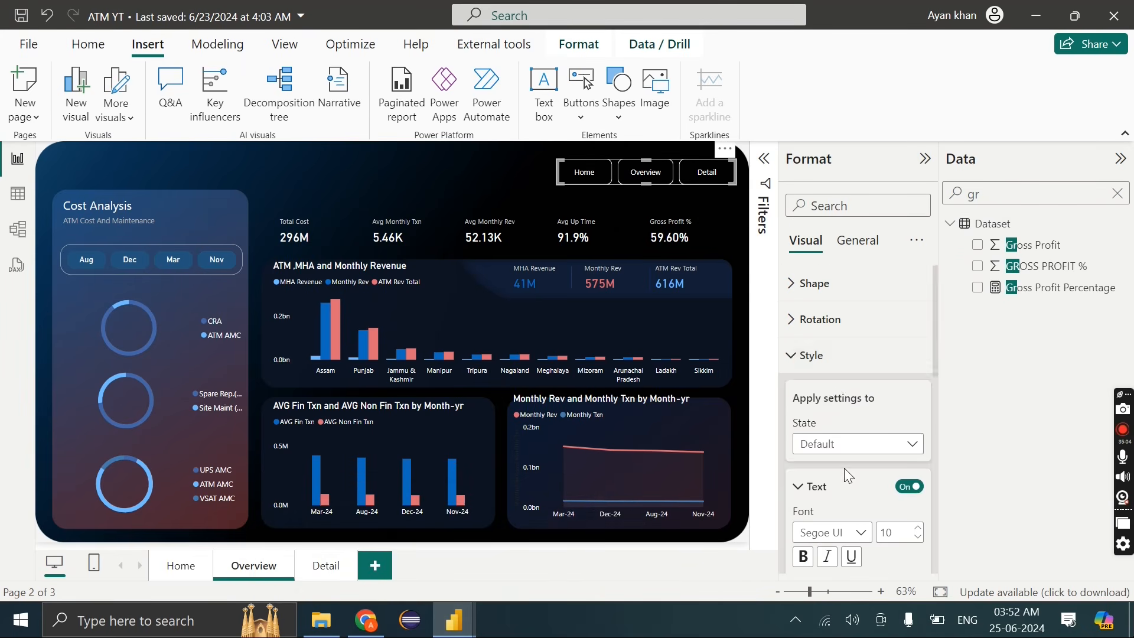
{"action": "left_click", "coordinate": [832, 357]}
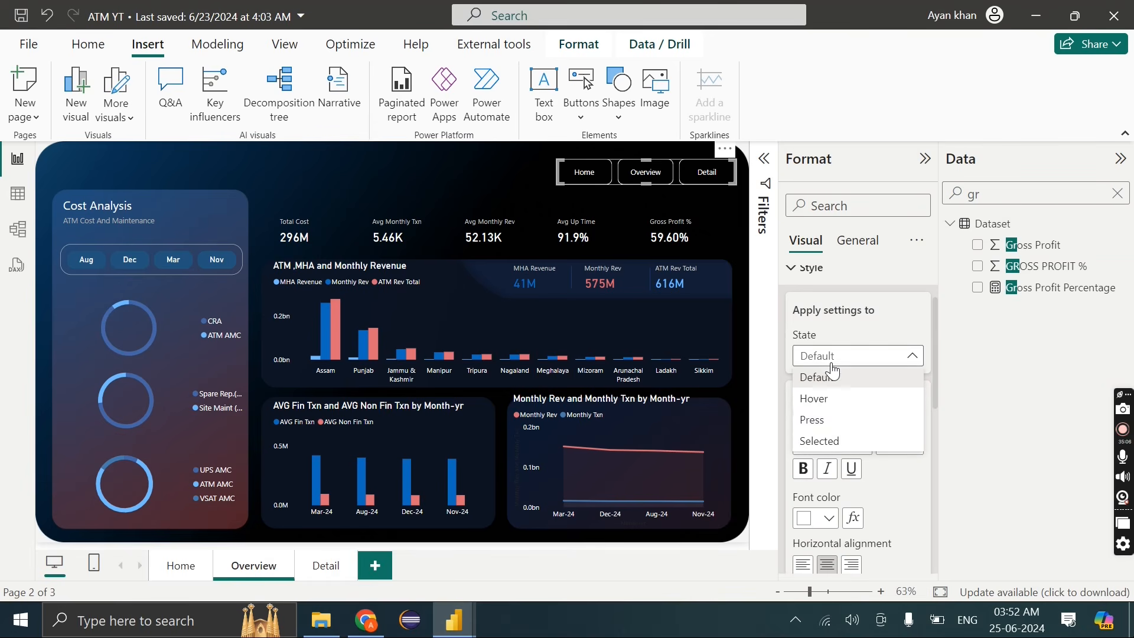
{"action": "left_click", "coordinate": [831, 440]}
{"action": "scroll", "coordinate": [821, 402], "scroll_direction": "down", "scroll_amount": 5}
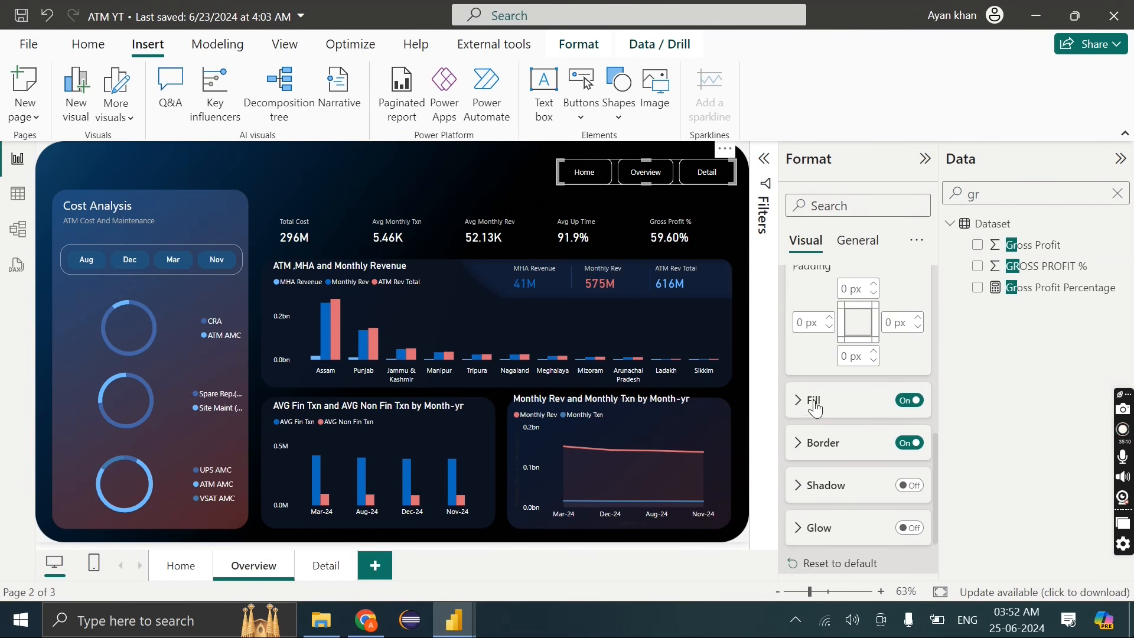
{"action": "left_click", "coordinate": [815, 402]}
{"action": "left_click", "coordinate": [885, 420]}
{"action": "left_click", "coordinate": [824, 370]}
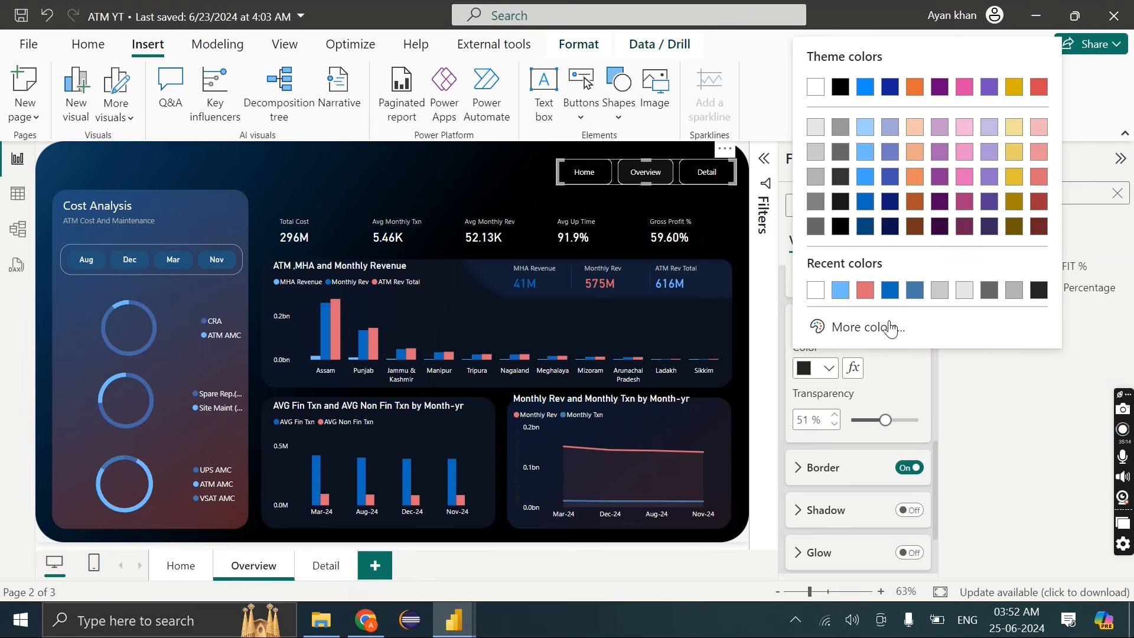
{"action": "left_click", "coordinate": [909, 294]}
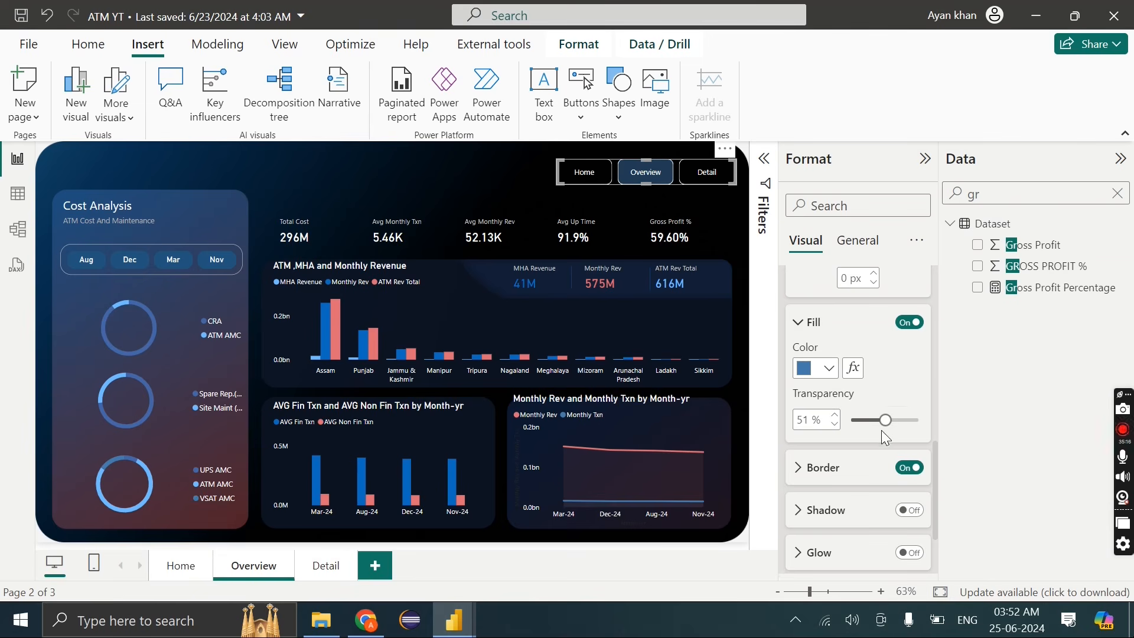
{"action": "mouse_move", "coordinate": [887, 417]}
{"action": "left_mouse_down"}
{"action": "mouse_move", "coordinate": [875, 419]}
{"action": "mouse_move", "coordinate": [932, 430]}
{"action": "mouse_move", "coordinate": [885, 422]}
{"action": "left_mouse_up"}
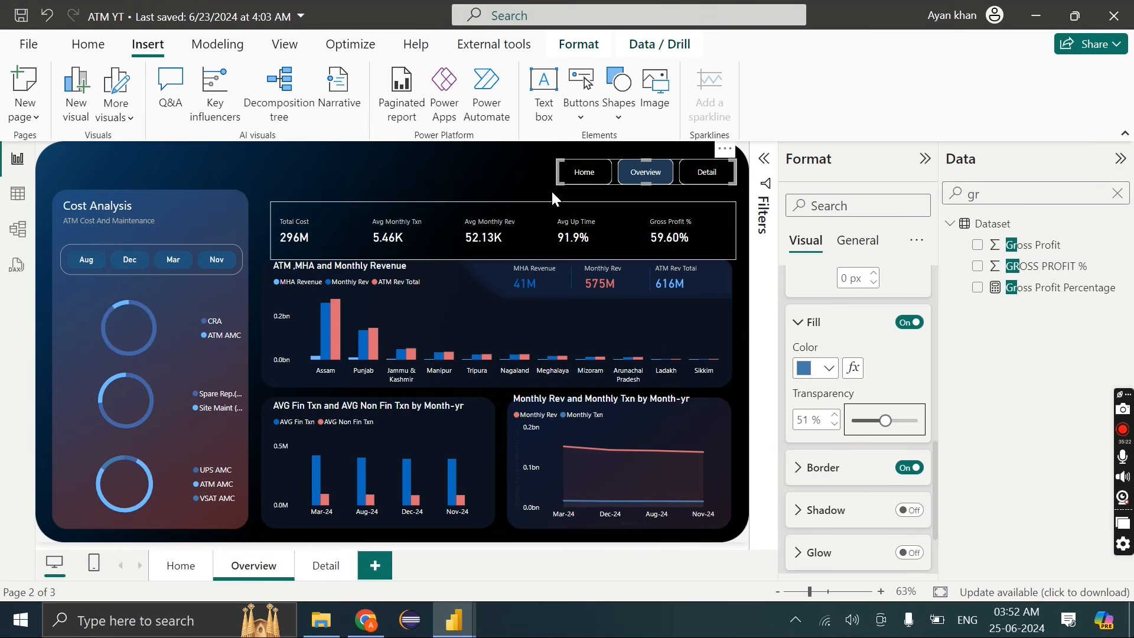
{"action": "left_click", "coordinate": [529, 178]}
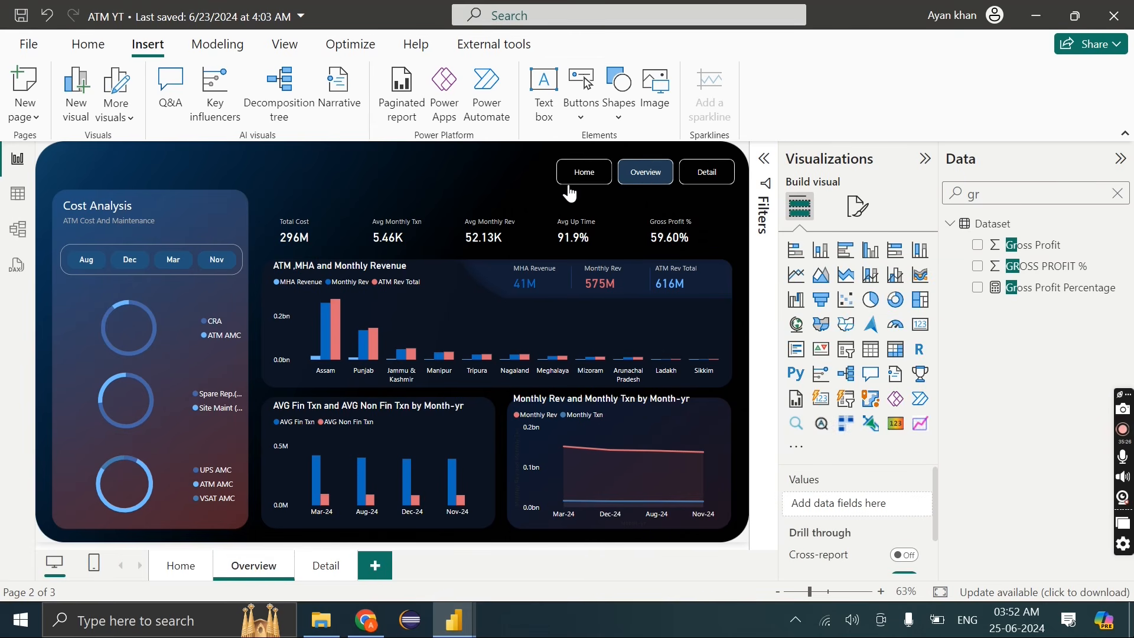
Increase the rounded corners of the page navigator's buttons to more than 16 px and move the navigator slightly upward
{"action": "left_click", "coordinate": [554, 172]}
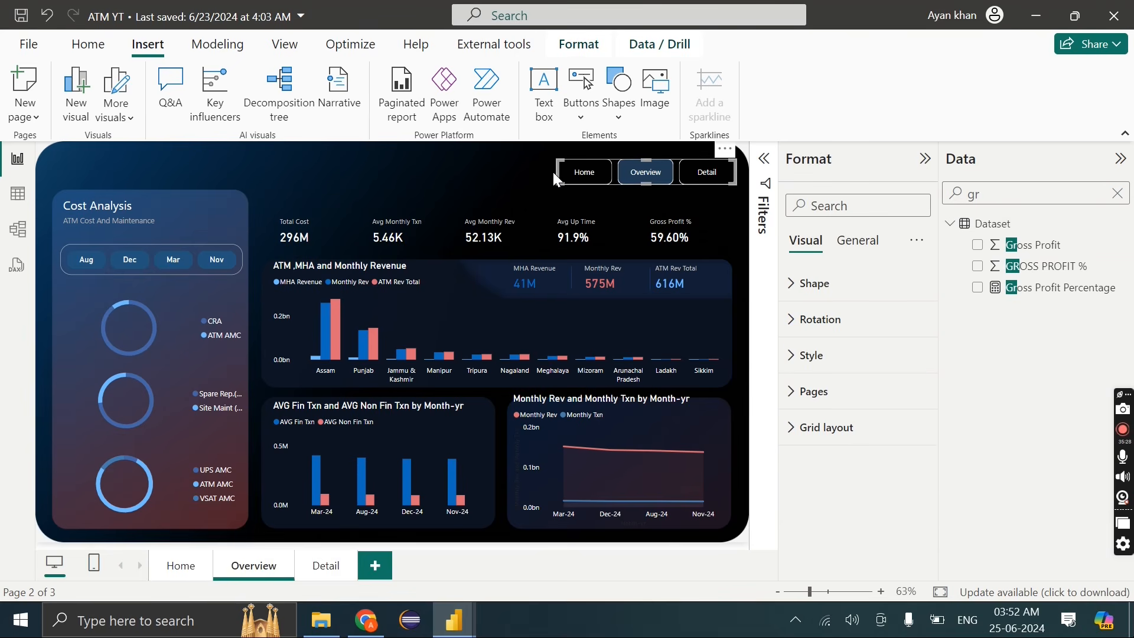
{"action": "left_click", "coordinate": [518, 158]}
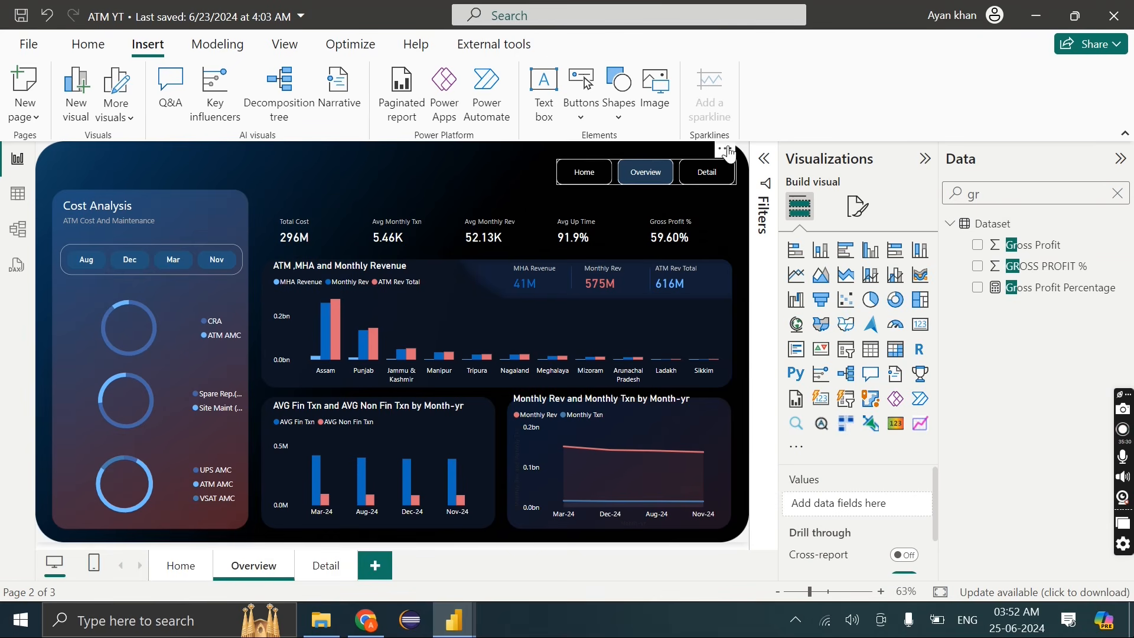
{"action": "left_click", "coordinate": [701, 184]}
{"action": "left_click", "coordinate": [859, 207]}
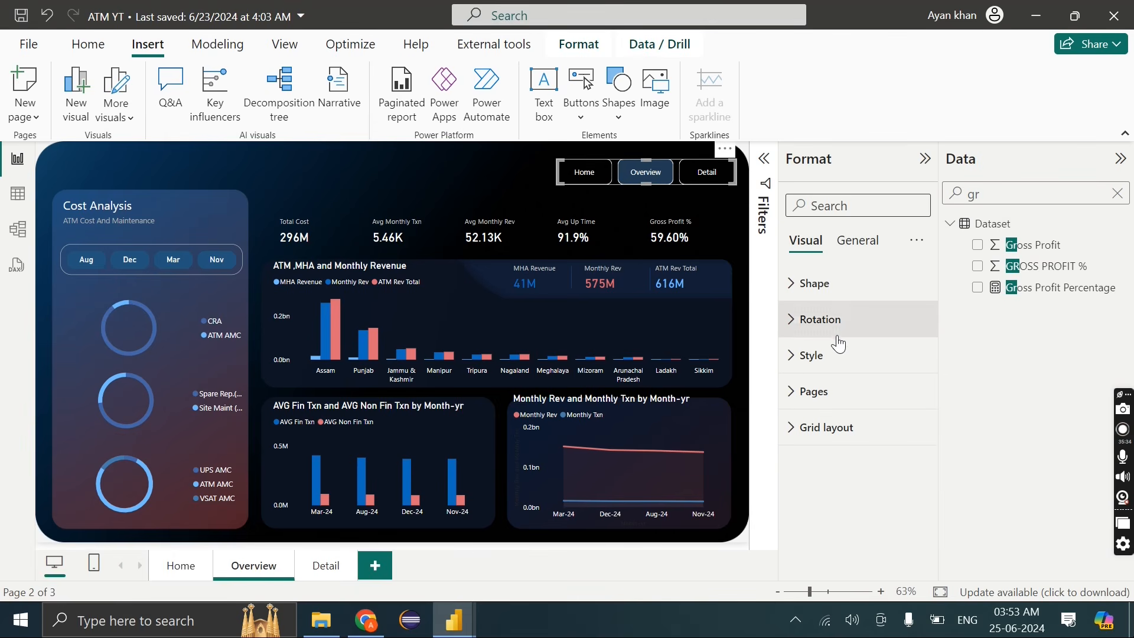
{"action": "left_click", "coordinate": [809, 288]}
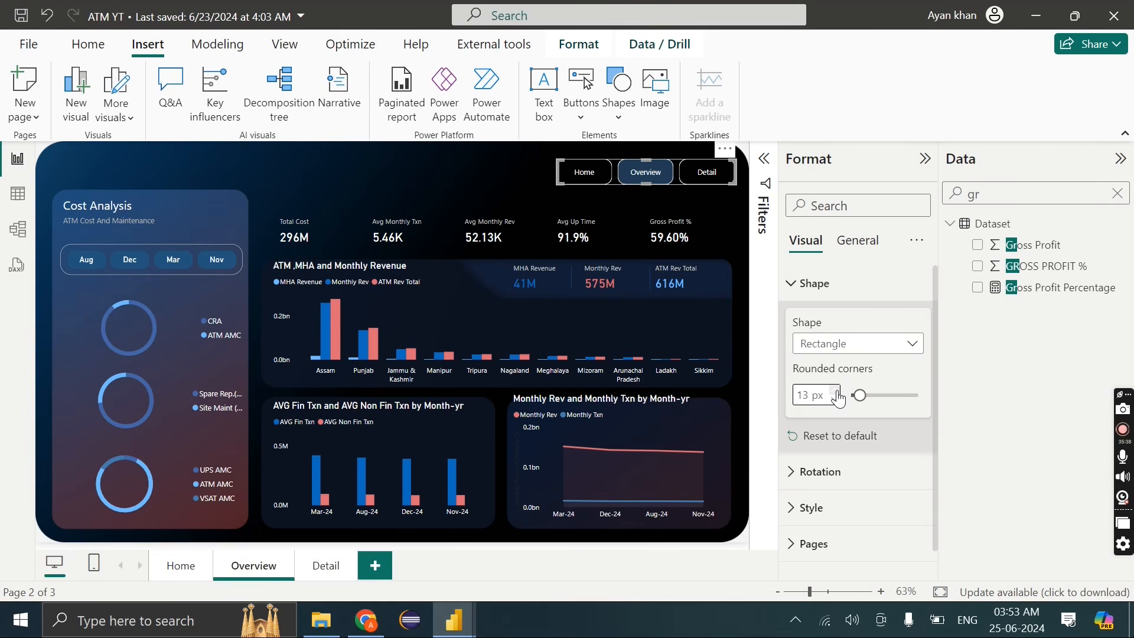
{"action": "mouse_move", "coordinate": [635, 188]}
{"action": "left_mouse_down"}
{"action": "mouse_move", "coordinate": [643, 162]}
{"action": "mouse_move", "coordinate": [650, 173]}
{"action": "left_mouse_up"}
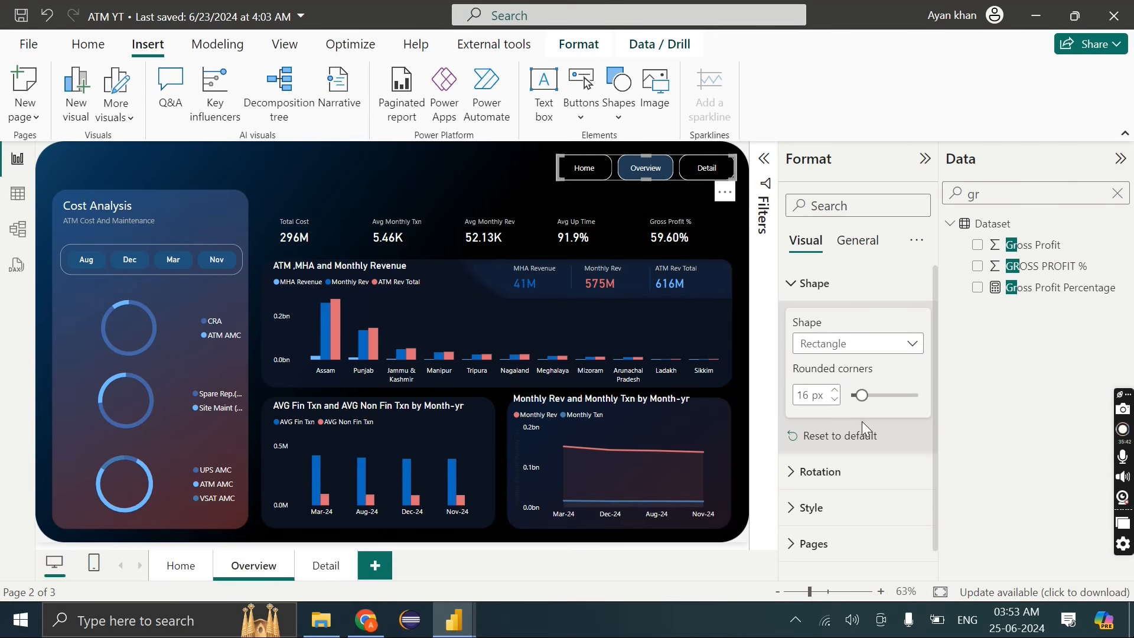
{"action": "left_click", "coordinate": [836, 391]}
{"action": "left_click", "coordinate": [500, 174]}
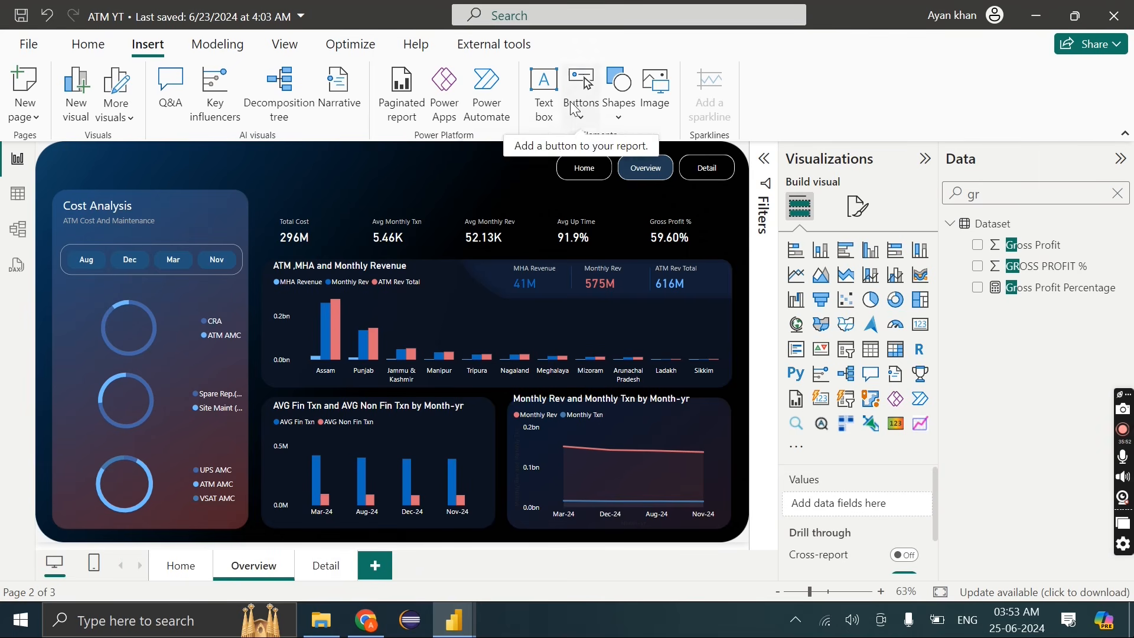
Insert a text box on the Overview page and resize it into a wide, short strip
{"action": "left_click", "coordinate": [544, 112]}
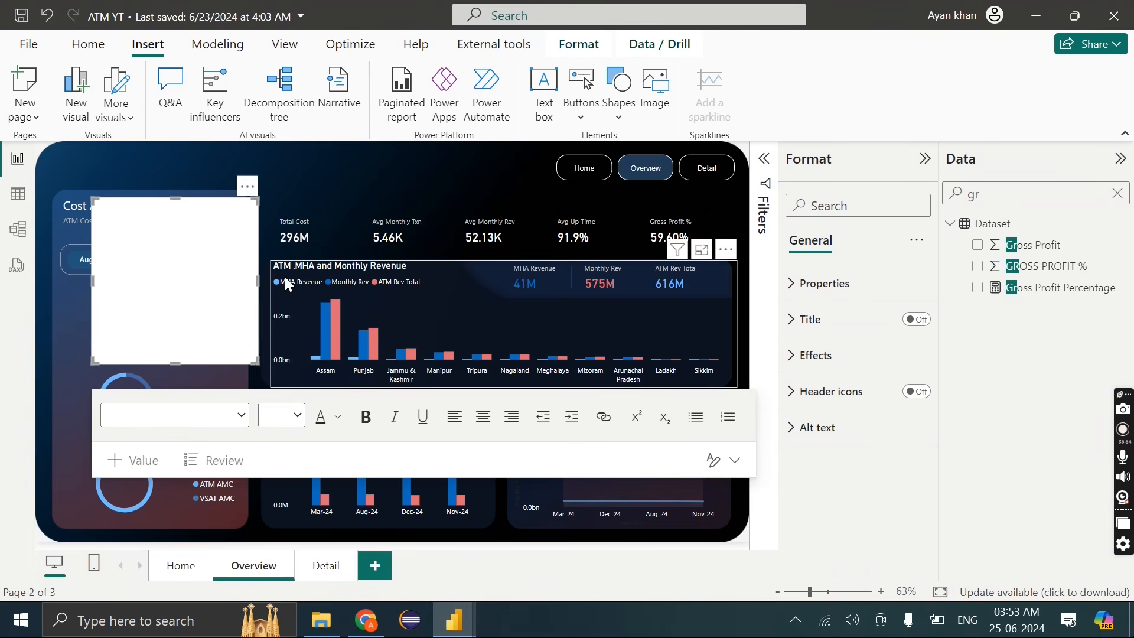
{"action": "left_click_drag", "start_coordinate": [258, 363], "coordinate": [401, 253]}
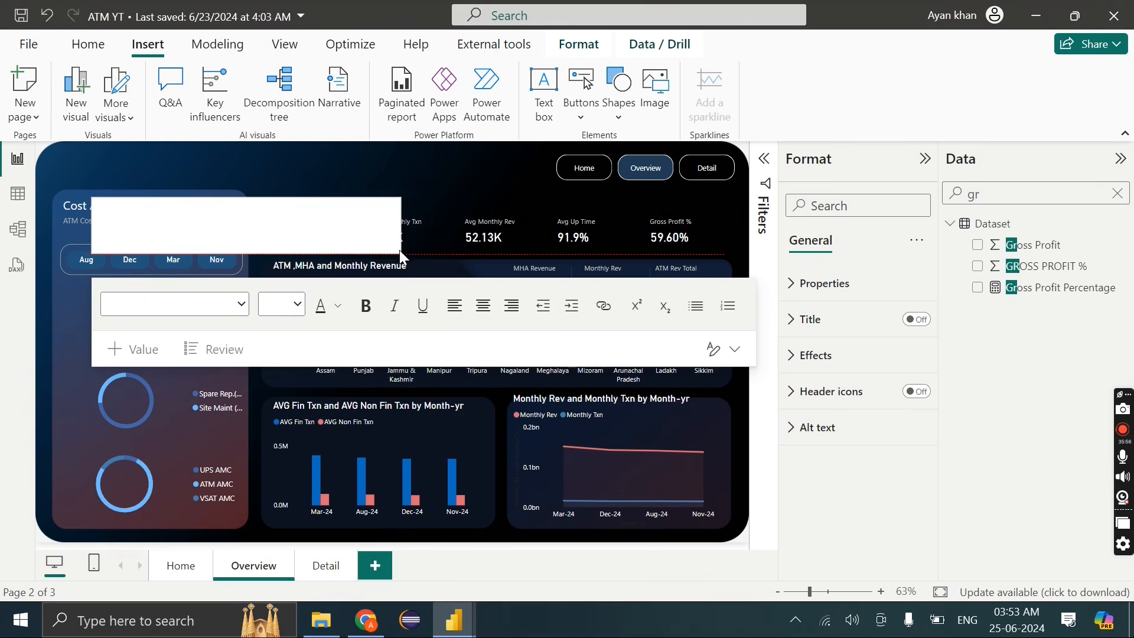
Move the empty text box above the Cost Analysis panel and resize it to fit the page header
{"action": "left_click_drag", "start_coordinate": [388, 190], "coordinate": [350, 143]}
{"action": "left_click_drag", "start_coordinate": [359, 207], "coordinate": [347, 193]}
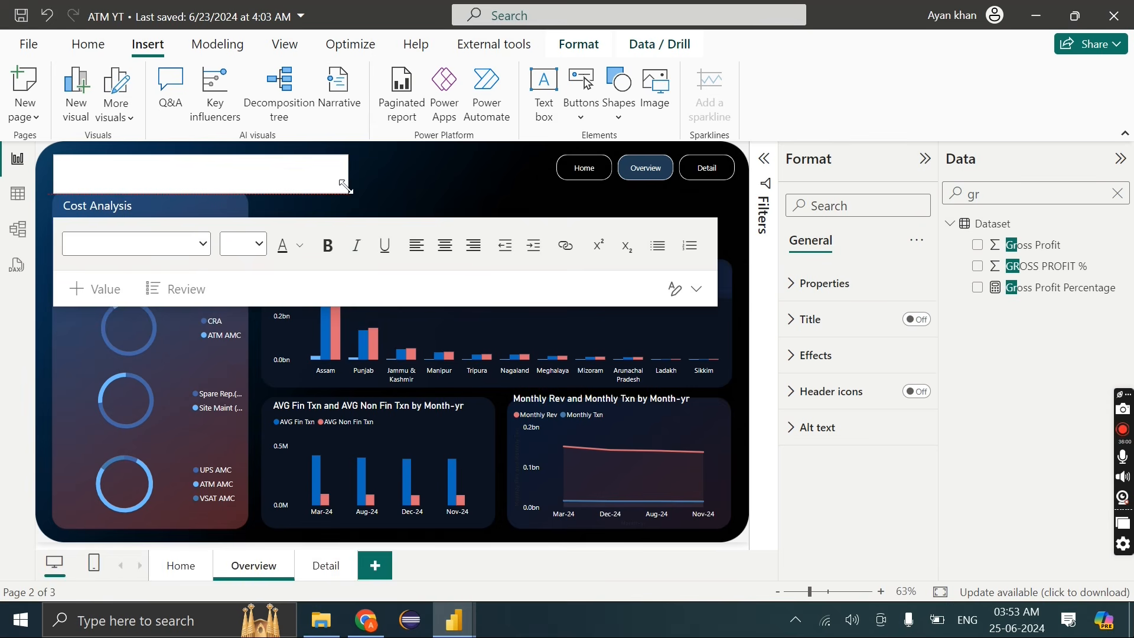
{"action": "left_click", "coordinate": [334, 189]}
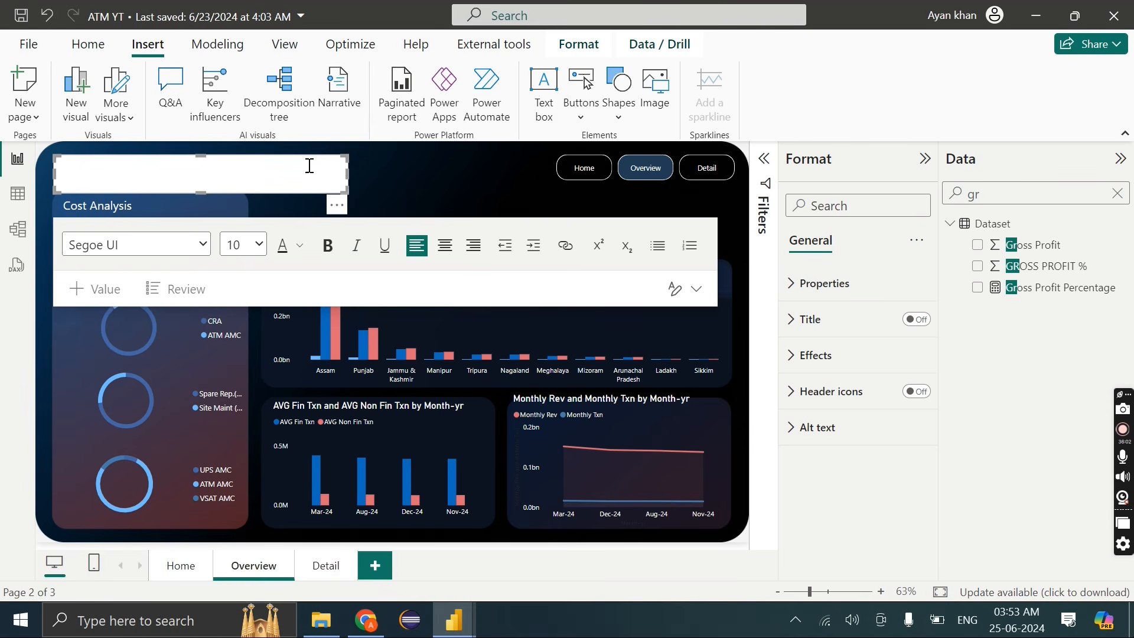
Set the header text box's font size to 24 and its font colour to white
{"action": "left_click", "coordinate": [259, 244]}
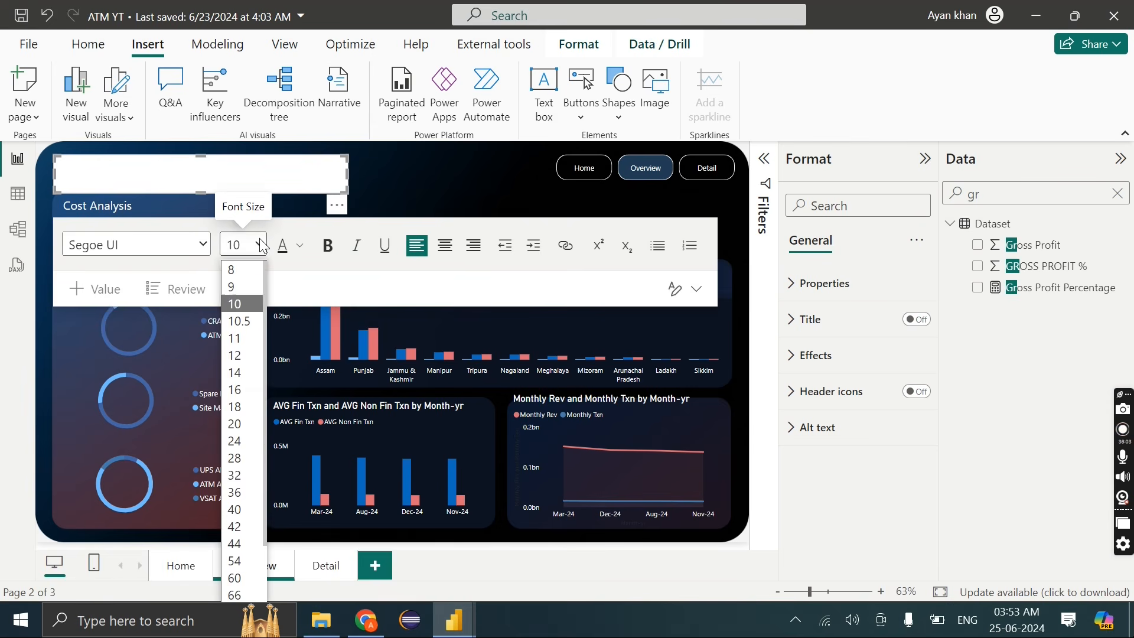
{"action": "left_click", "coordinate": [249, 441]}
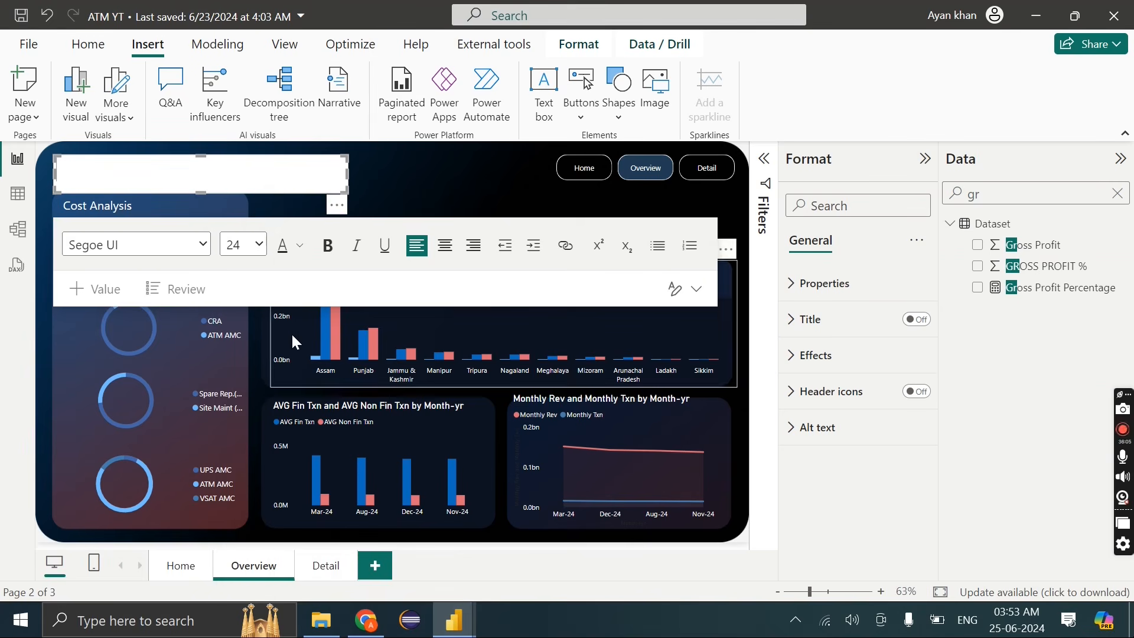
{"action": "left_click", "coordinate": [301, 245]}
{"action": "left_click", "coordinate": [311, 300]}
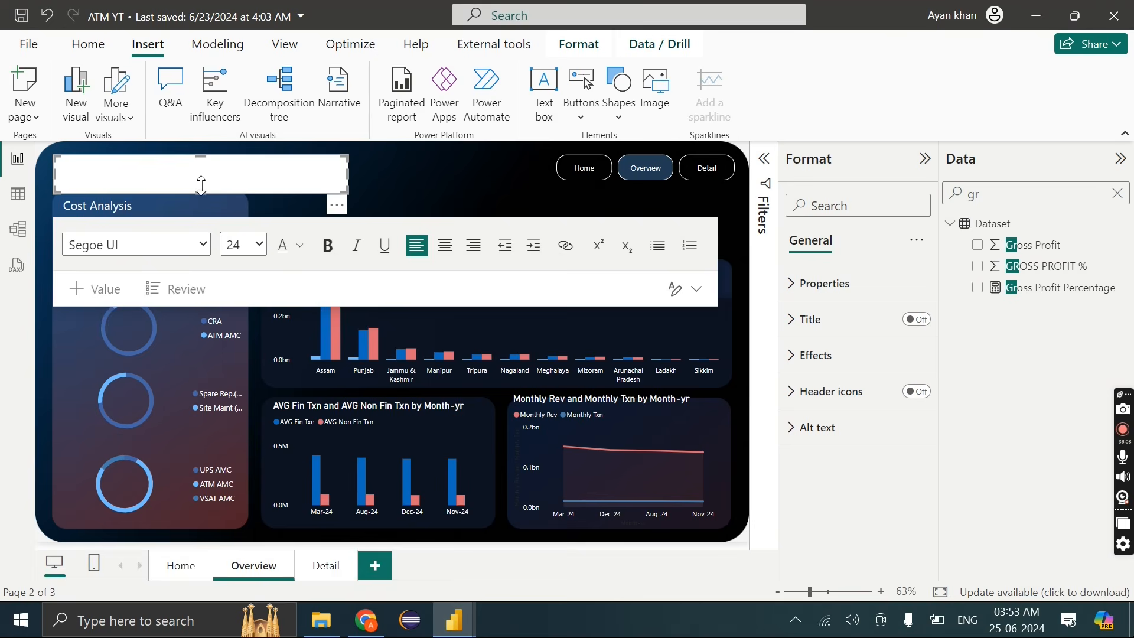
{"action": "type", "text": "Tra"}
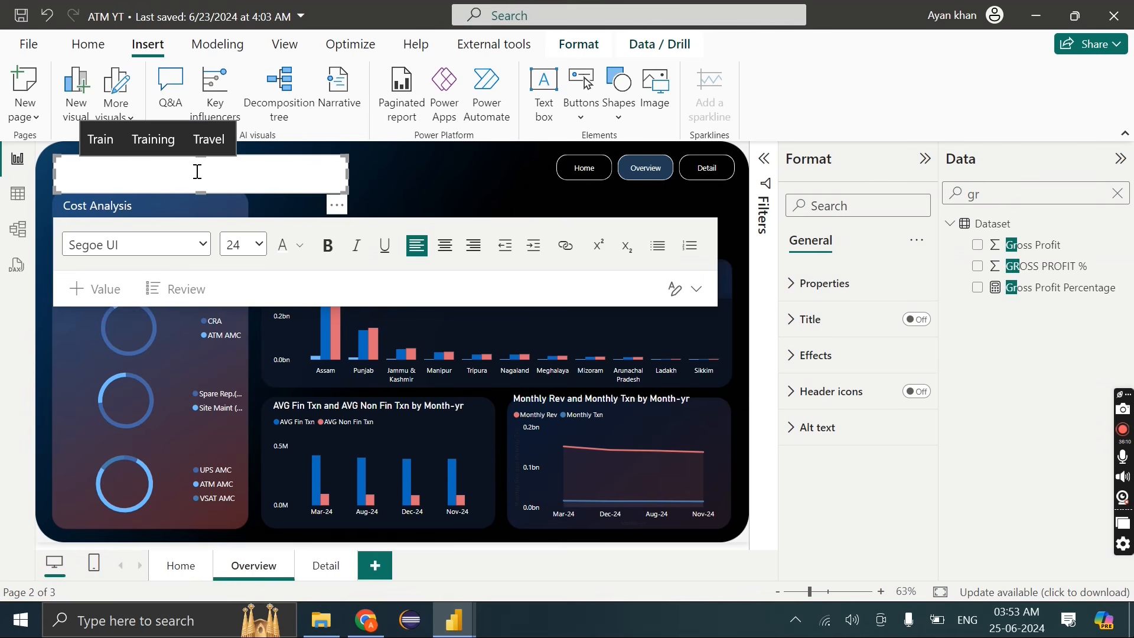
{"action": "type", "text": "ns"}
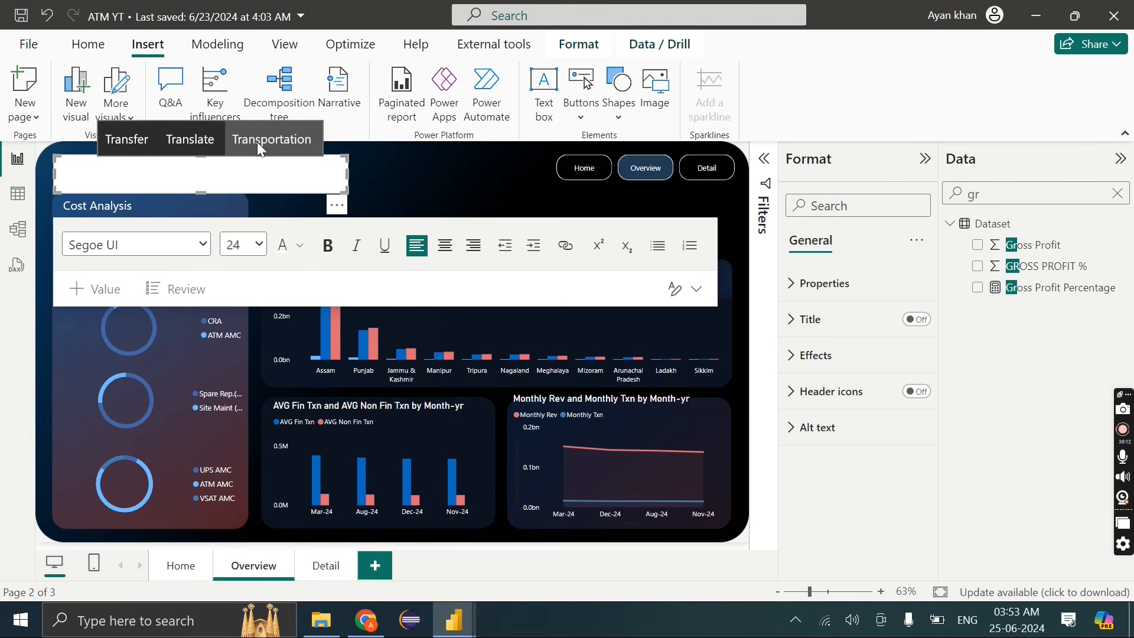
{"action": "left_click", "coordinate": [257, 143]}
Turn off the text box's background and enter the title "ATM Transaction Dashboard" at font size 20
{"action": "left_click", "coordinate": [789, 356]}
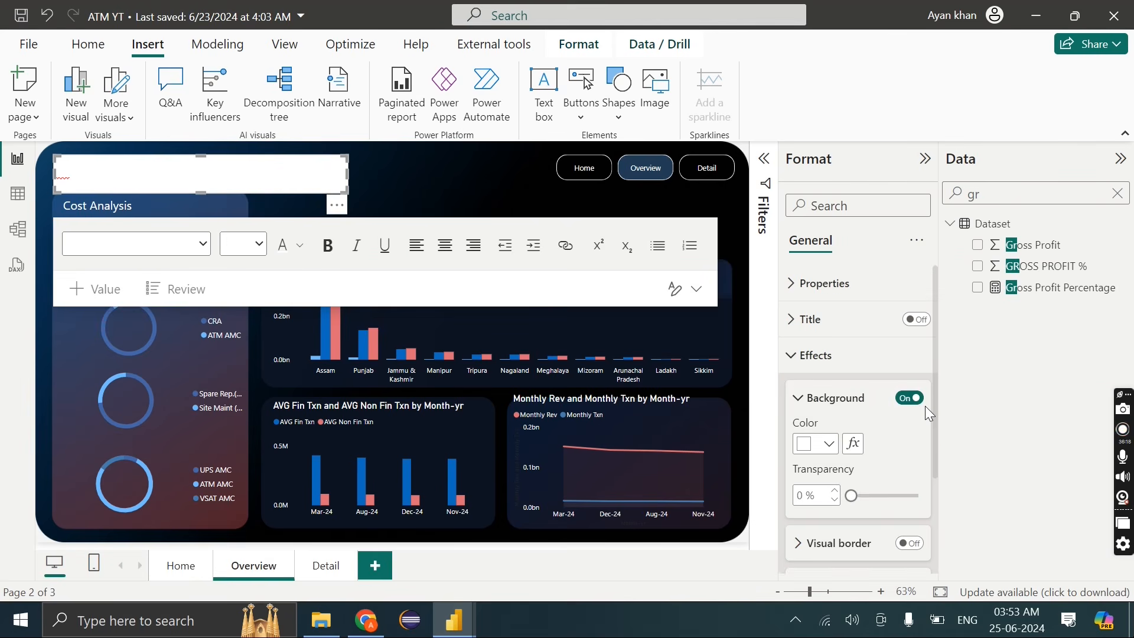
{"action": "left_click", "coordinate": [909, 399]}
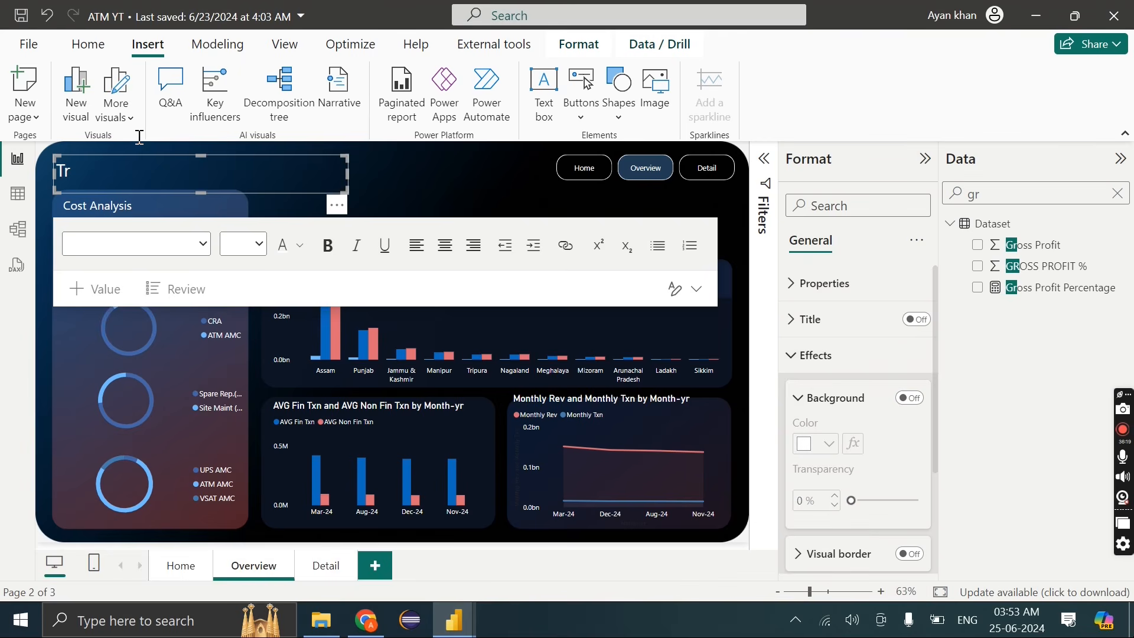
{"action": "left_click", "coordinate": [97, 170]}
{"action": "key", "text": "BackSpace"}
{"action": "type", "text": "ATM Transaction Dashboard"}
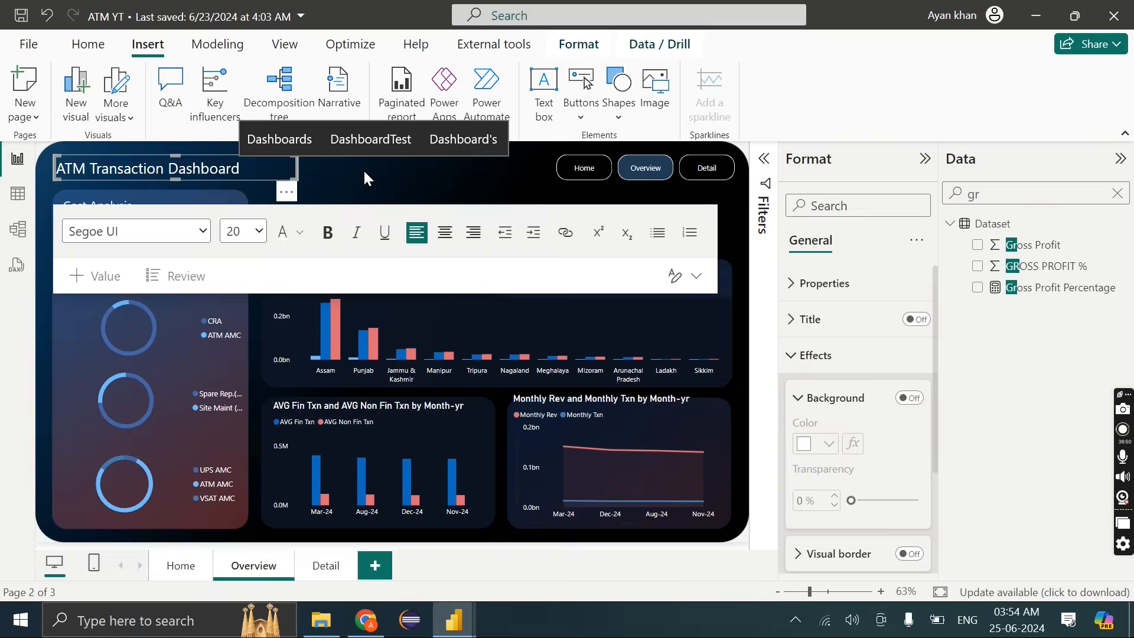
{"action": "left_click", "coordinate": [364, 172]}
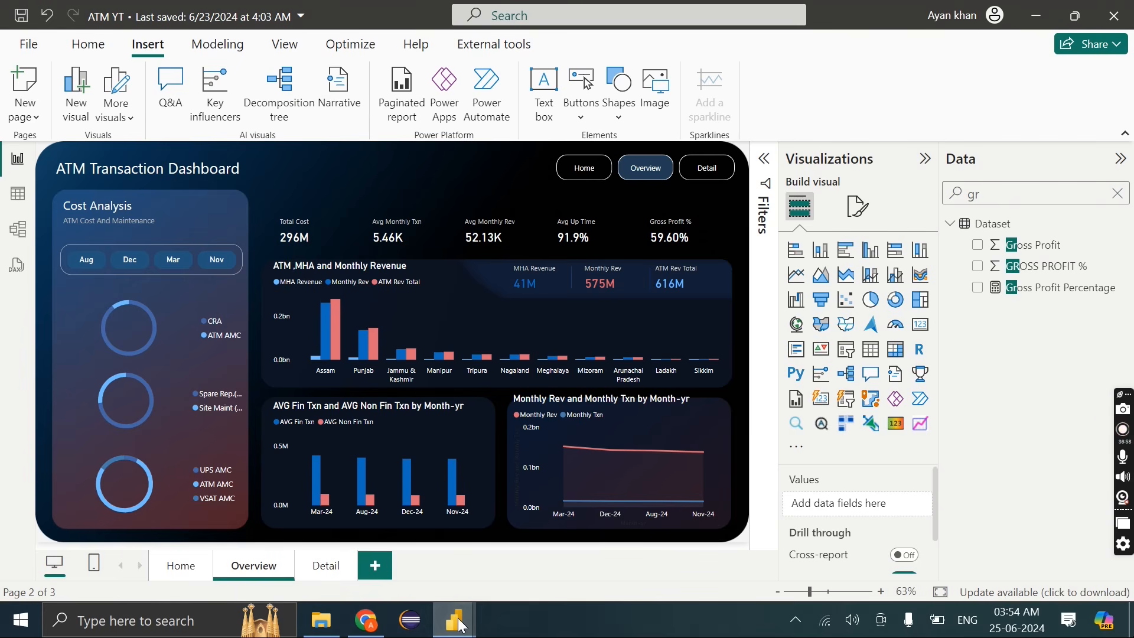
Switch to the ATM Dashboard report, show and hide its Filters panel, and return to the ATM YT report
{"action": "left_click", "coordinate": [587, 554]}
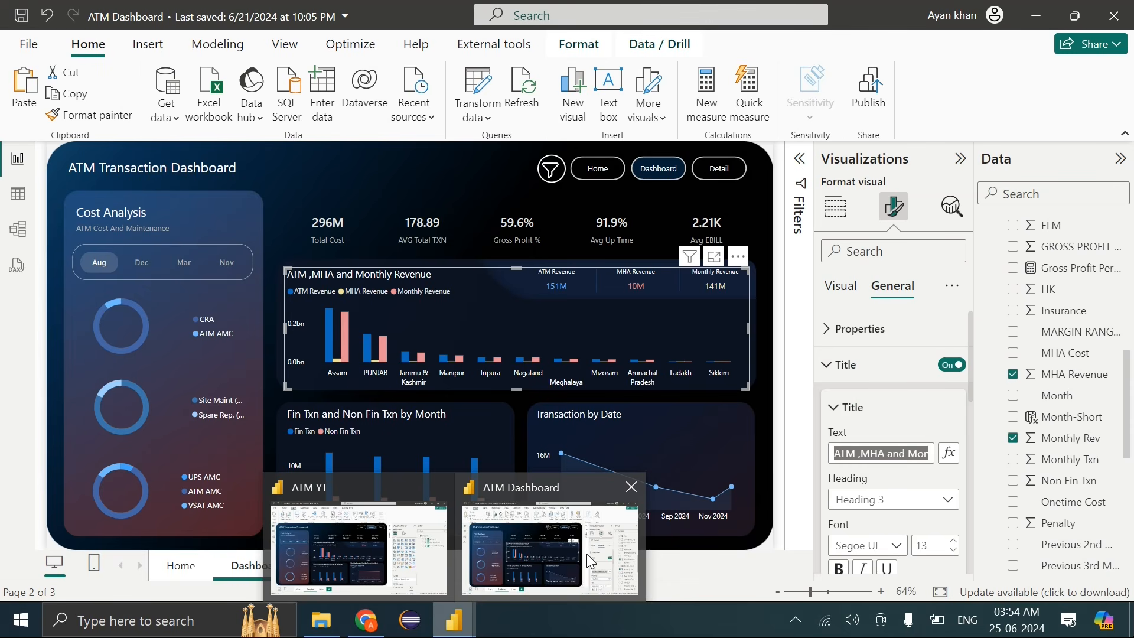
{"action": "left_click", "coordinate": [547, 176], "text": "ctrl"}
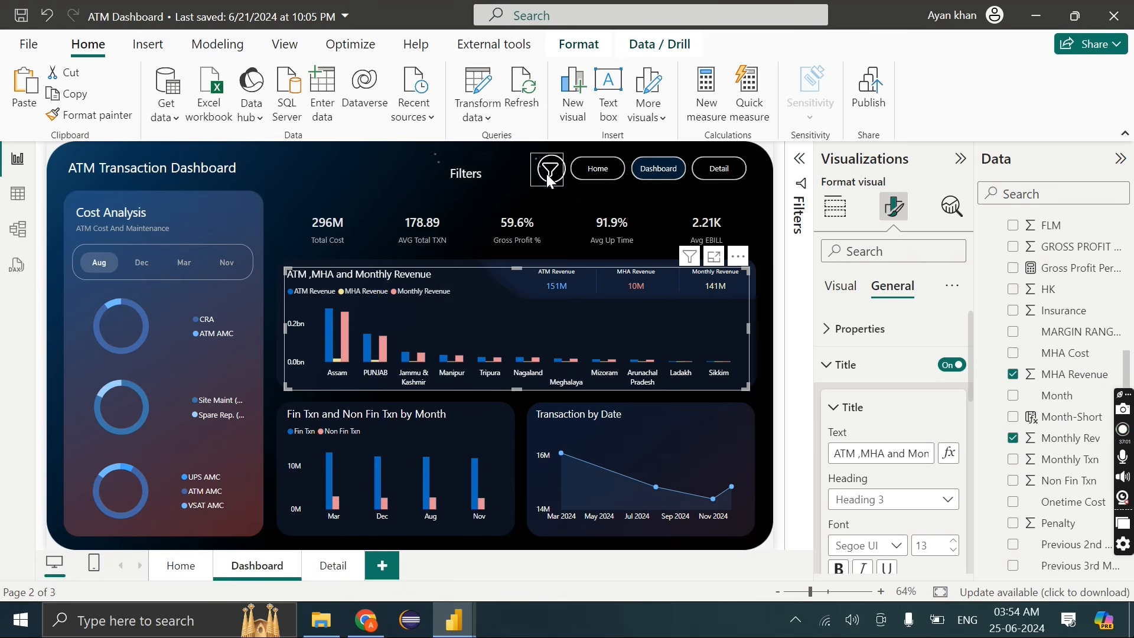
{"action": "left_click", "coordinate": [547, 176], "text": "ctrl"}
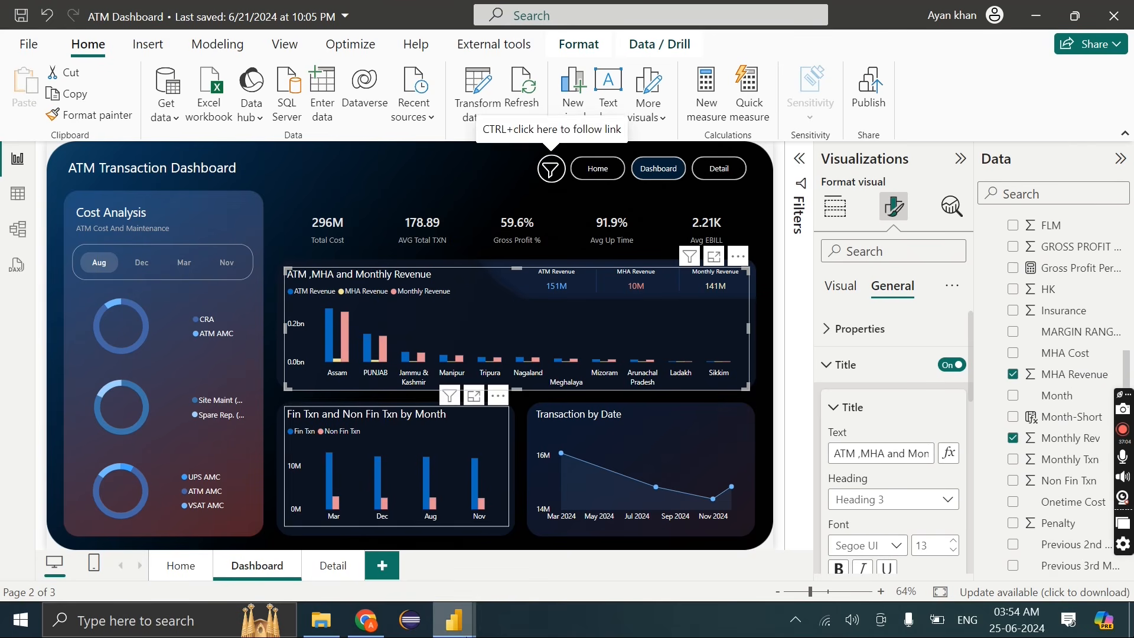
{"action": "mouse_move", "coordinate": [456, 615]}
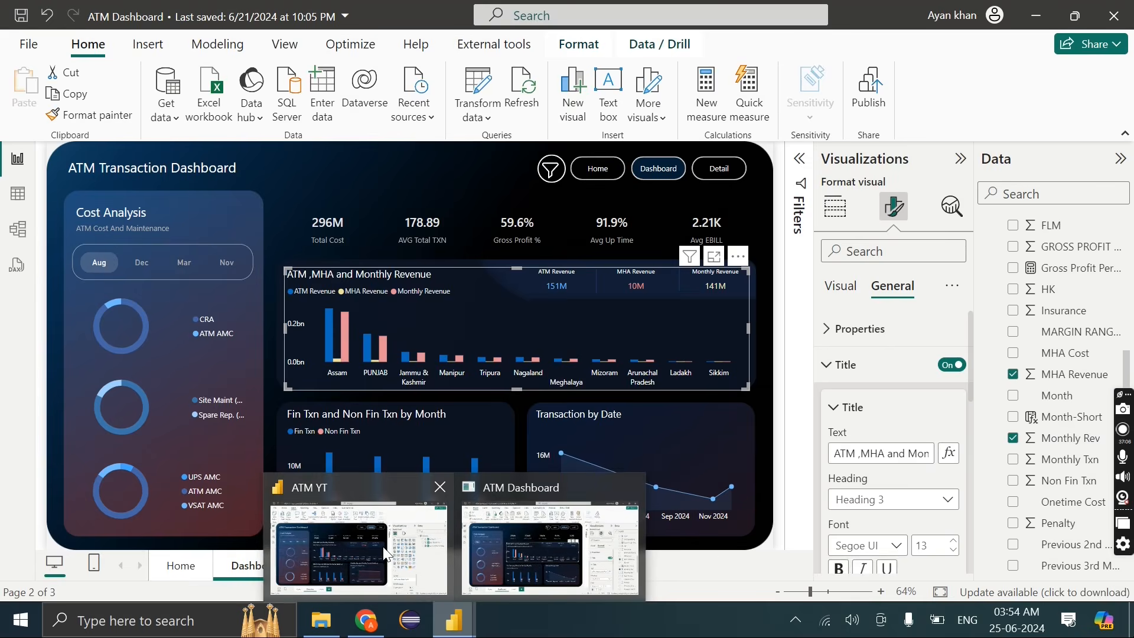
{"action": "left_click", "coordinate": [378, 408]}
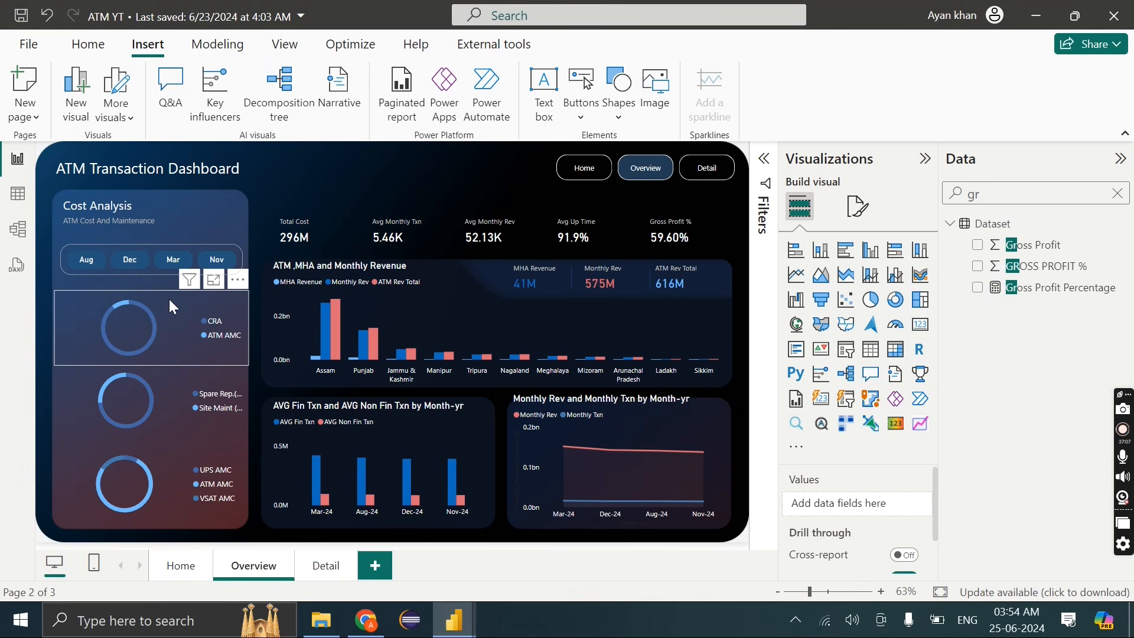
Switch to the ATM Revenue design in Figma and change the fill of Rectangle 21, the tall side panel, to solid
{"action": "left_click", "coordinate": [243, 292]}
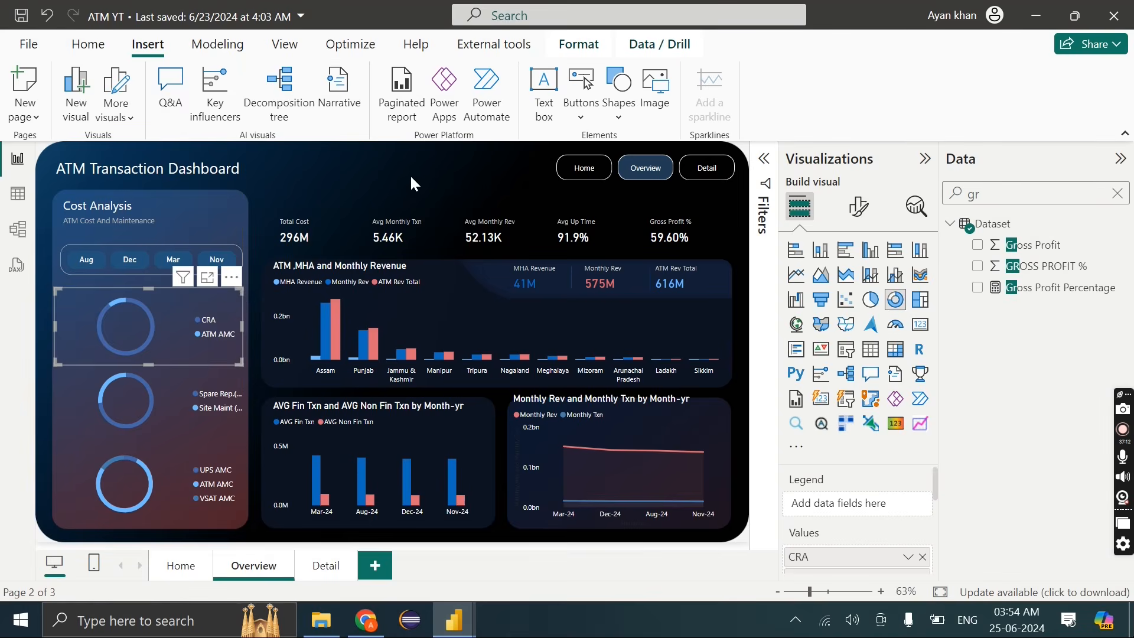
{"action": "left_click", "coordinate": [394, 515]}
{"action": "left_click", "coordinate": [366, 620]}
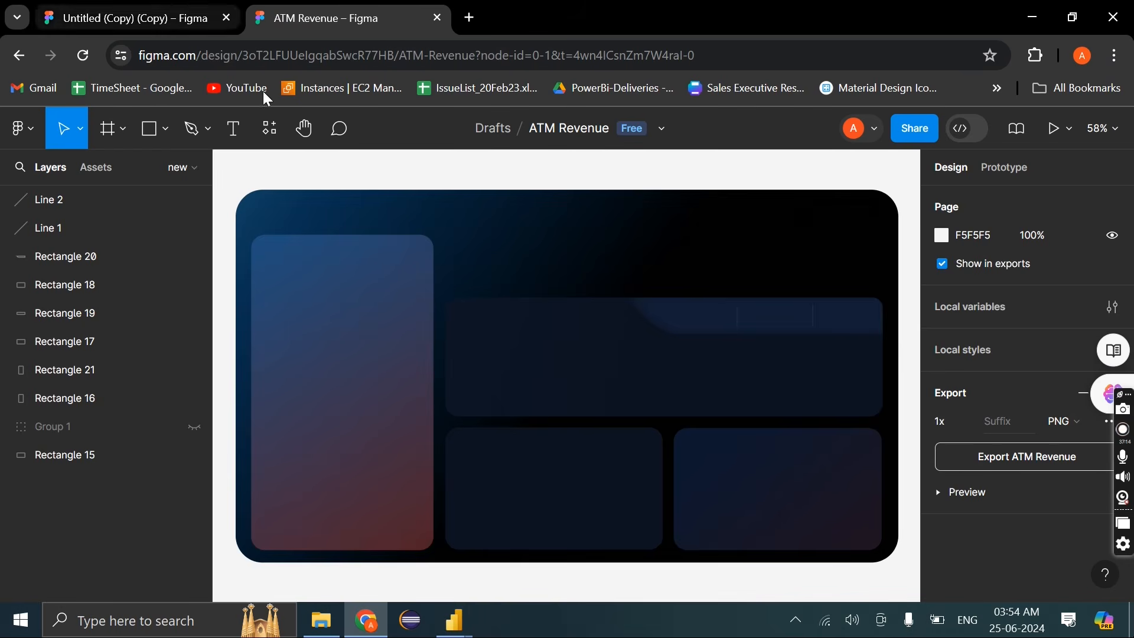
{"action": "double_click", "coordinate": [317, 309]}
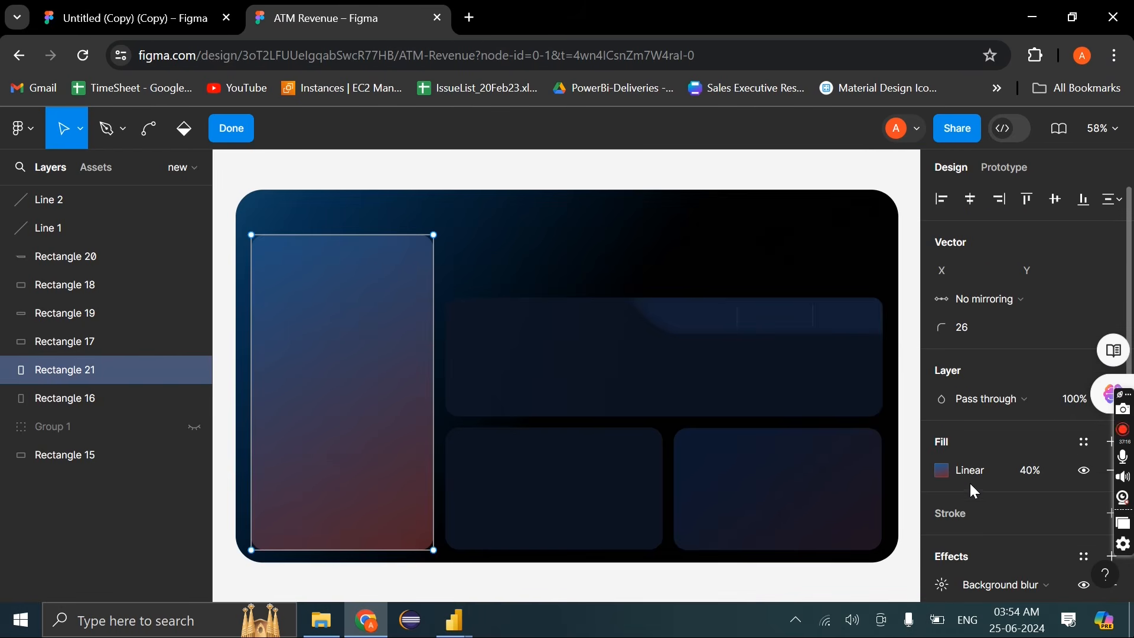
{"action": "left_click", "coordinate": [944, 472]}
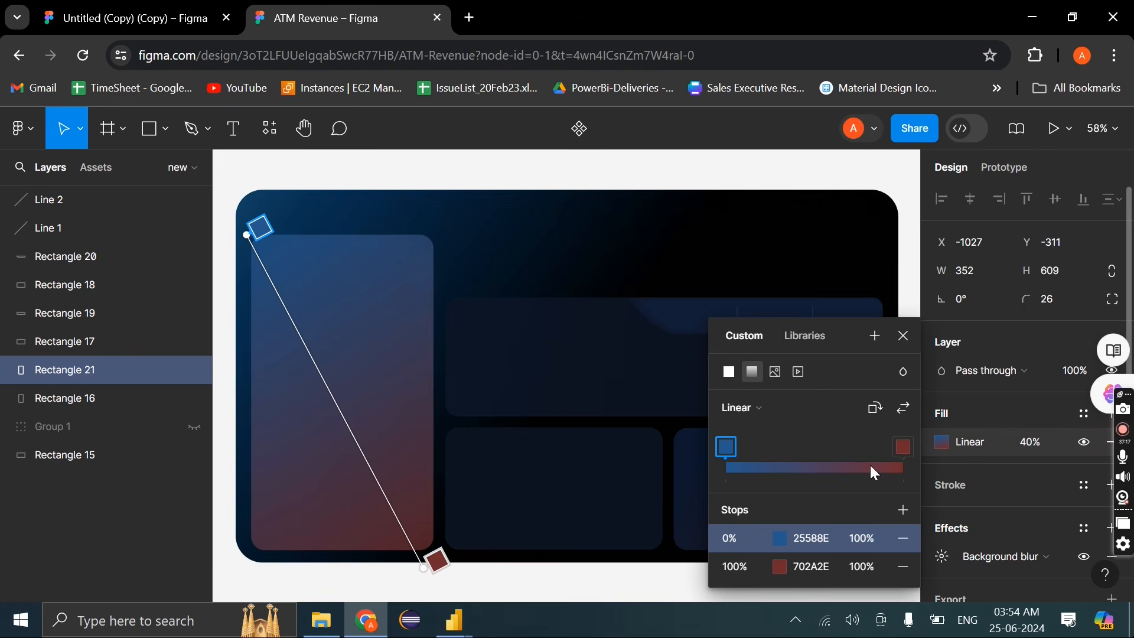
{"action": "left_click", "coordinate": [730, 373]}
{"action": "left_click", "coordinate": [615, 170]}
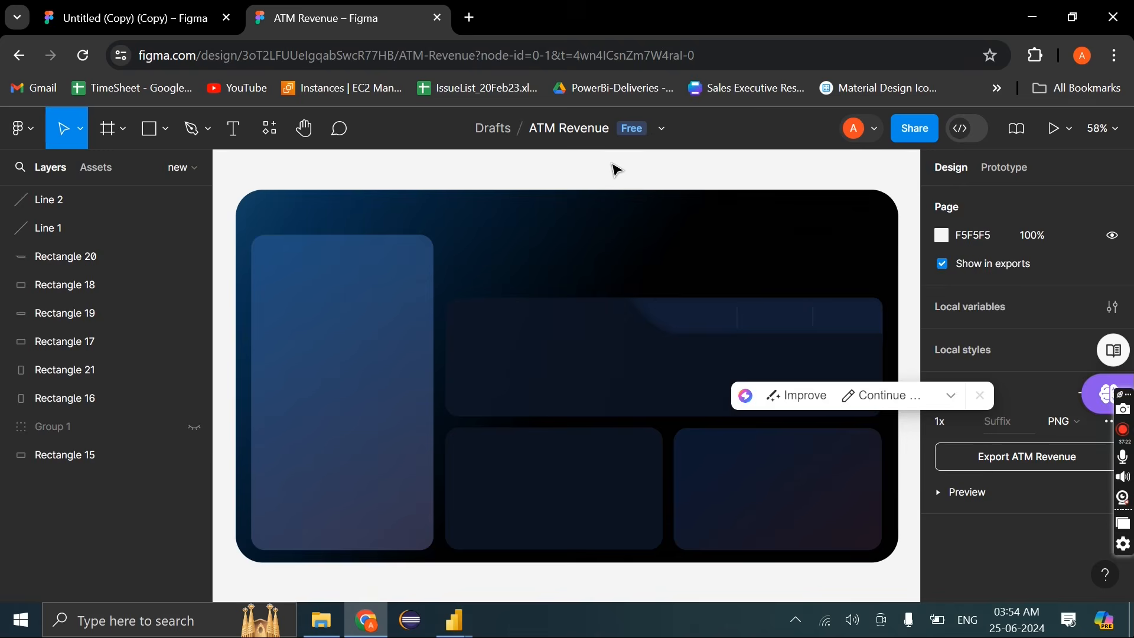
Switch to the ATM Dashboard report in Power BI and examine the layout of its Detail page
{"action": "mouse_move", "coordinate": [455, 620]}
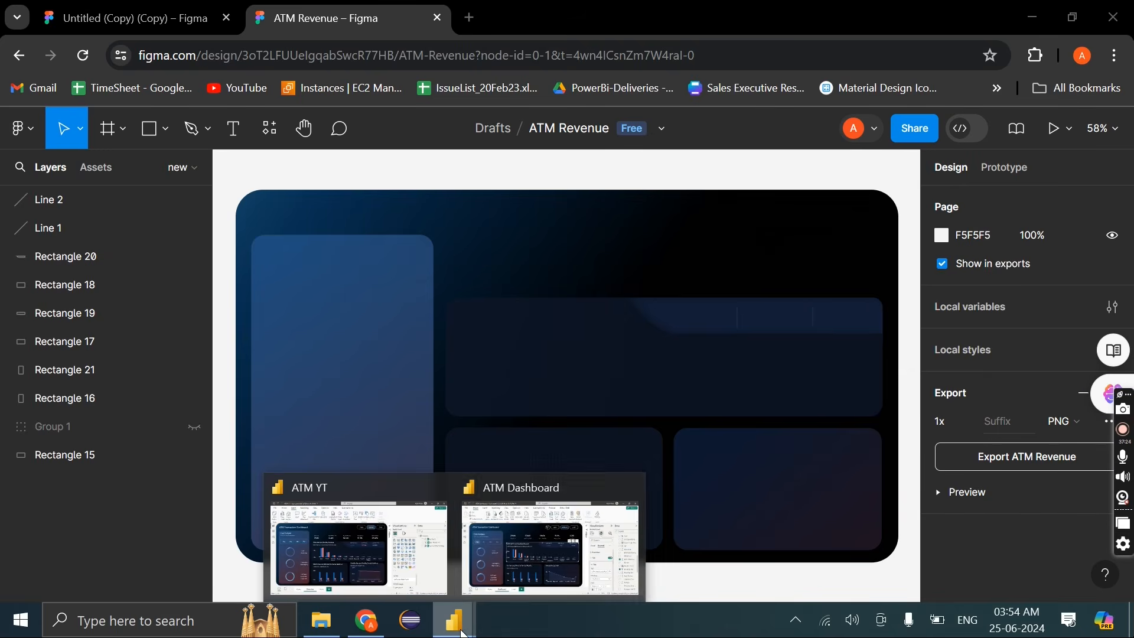
{"action": "mouse_move", "coordinate": [511, 565]}
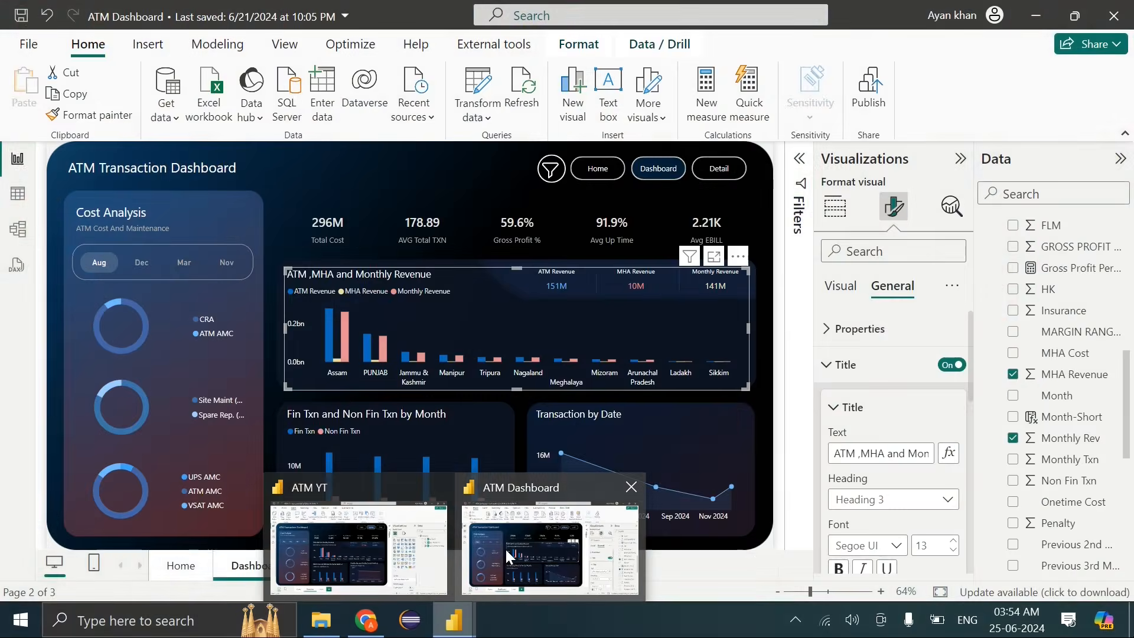
{"action": "left_click", "coordinate": [505, 547]}
{"action": "left_click", "coordinate": [333, 572]}
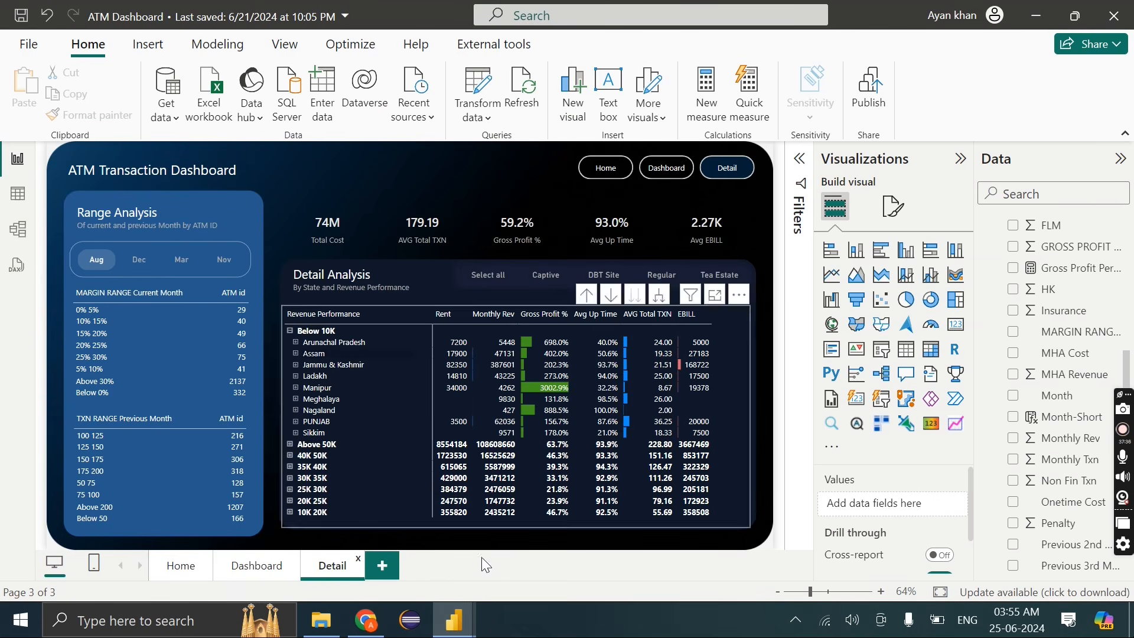
Return to the ATM YT report, go to its Detail page and set the canvas background transparency to 0%
{"action": "mouse_move", "coordinate": [455, 626]}
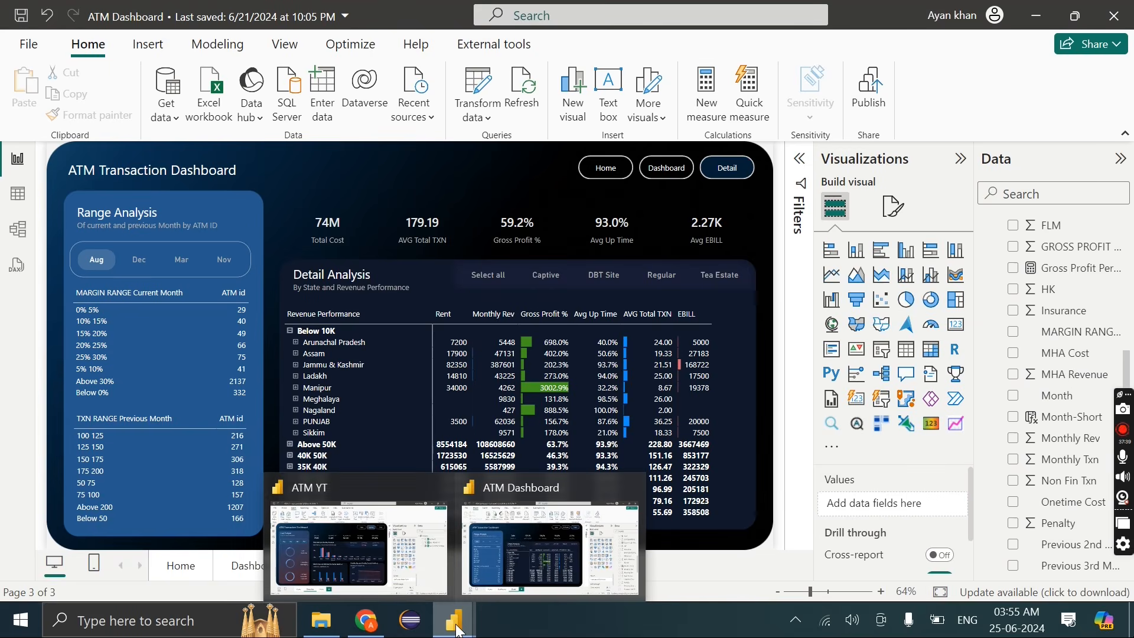
{"action": "left_click", "coordinate": [409, 576]}
{"action": "left_click_drag", "start_coordinate": [247, 282], "coordinate": [41, 549]}
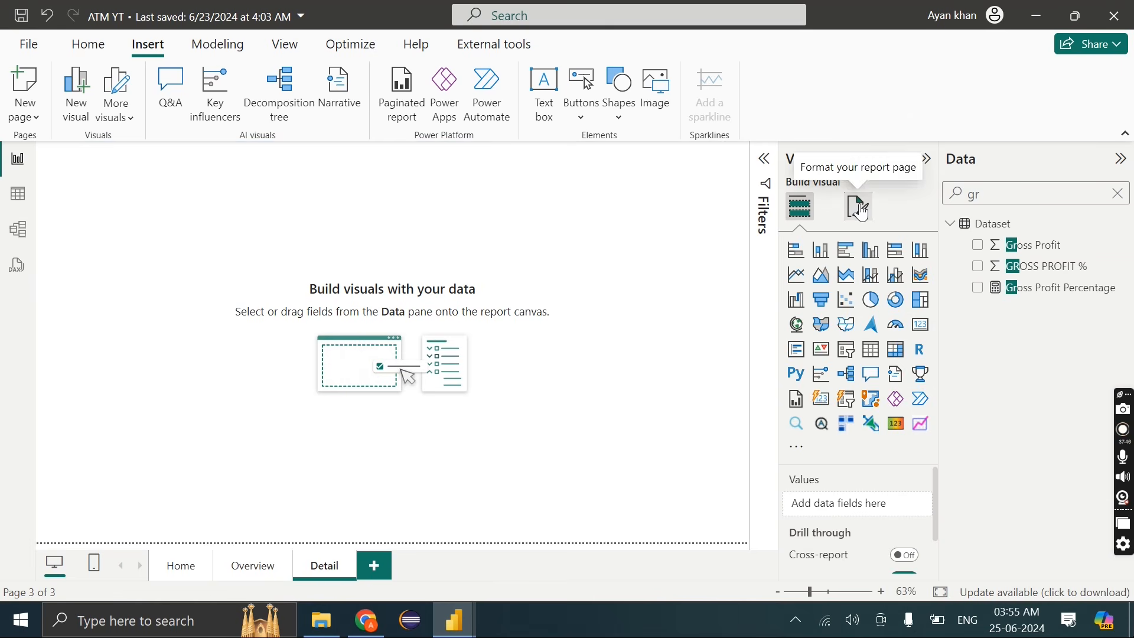
{"action": "left_click", "coordinate": [858, 206]}
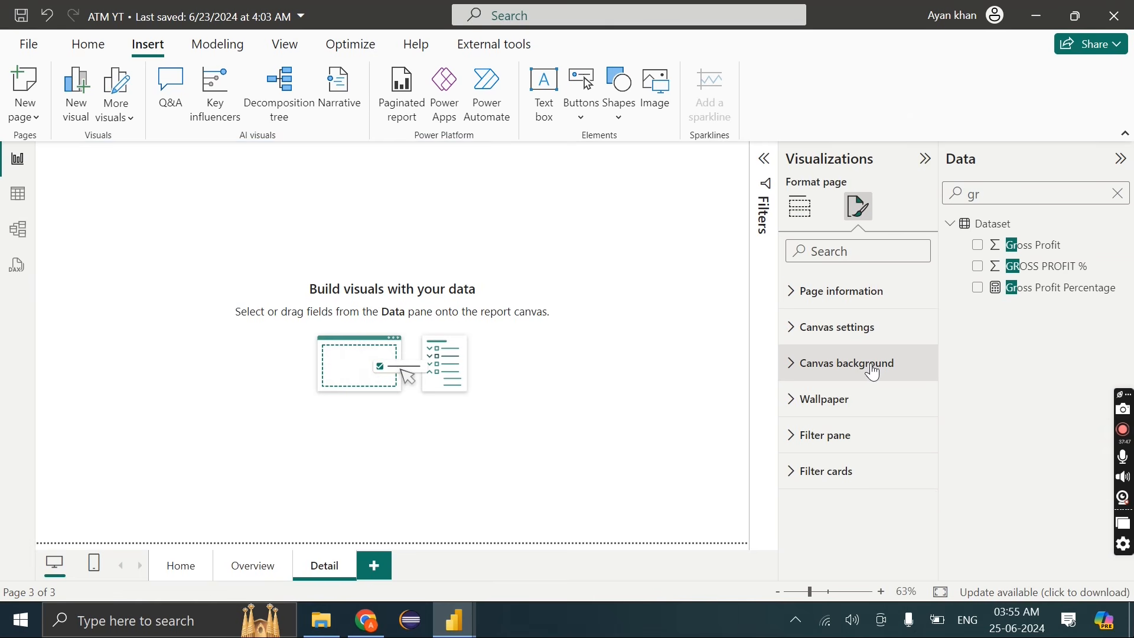
{"action": "left_click", "coordinate": [873, 372]}
{"action": "scroll", "coordinate": [916, 488], "scroll_direction": "down", "scroll_amount": 1}
{"action": "left_click_drag", "start_coordinate": [882, 549], "coordinate": [853, 549]}
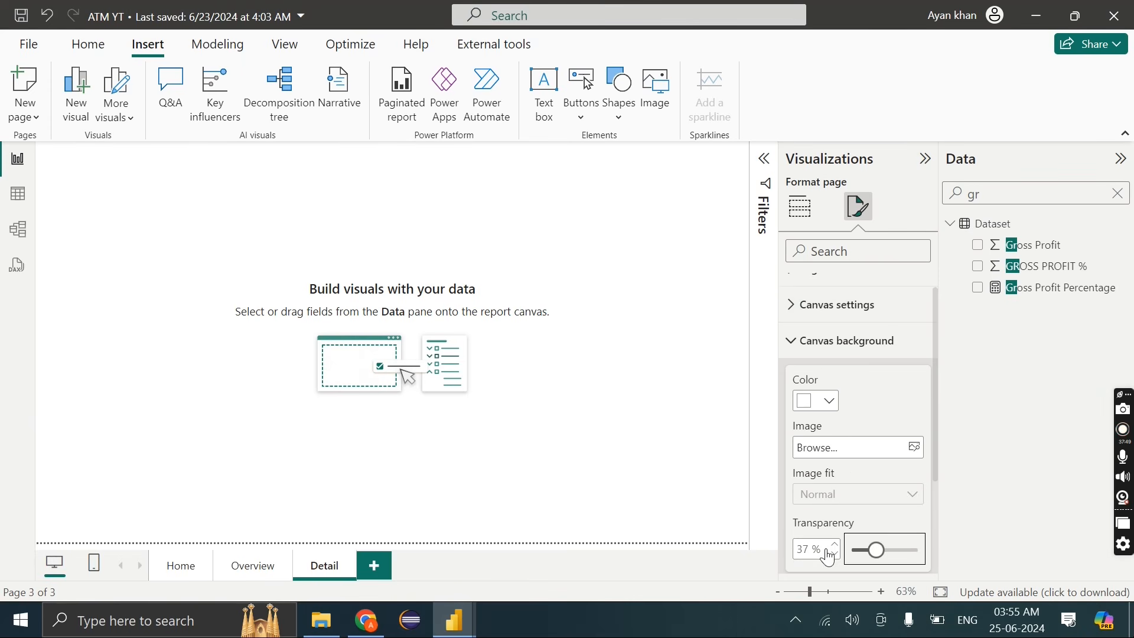
Set the ATM Revenue Detail image from the Downloads folder as the Detail page's canvas background
{"action": "left_click", "coordinate": [871, 450]}
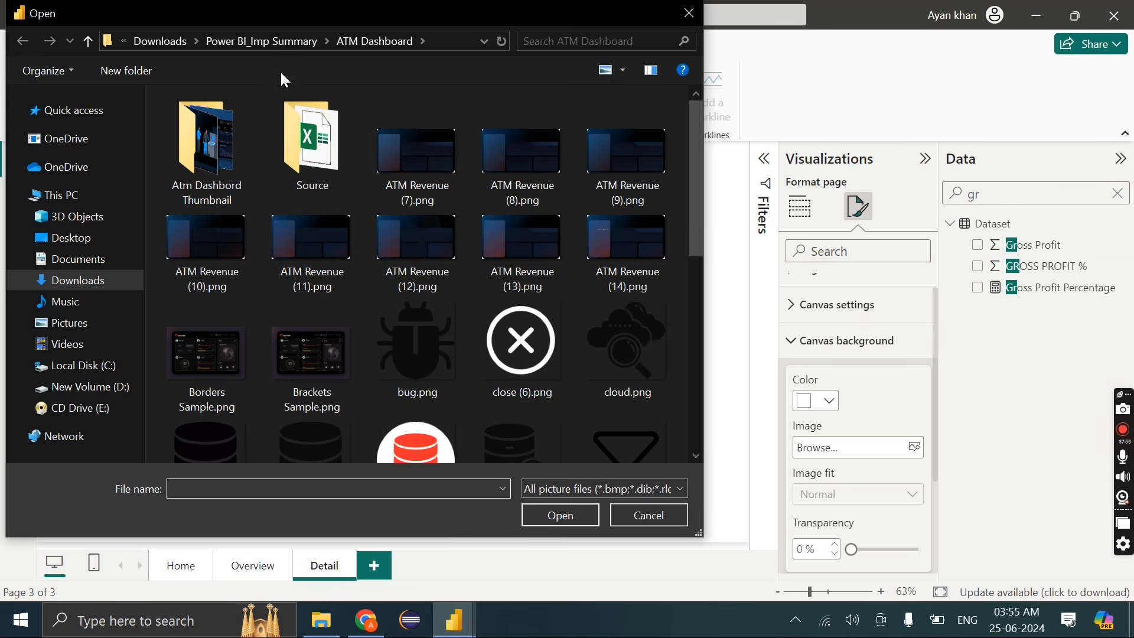
{"action": "left_click", "coordinate": [270, 41]}
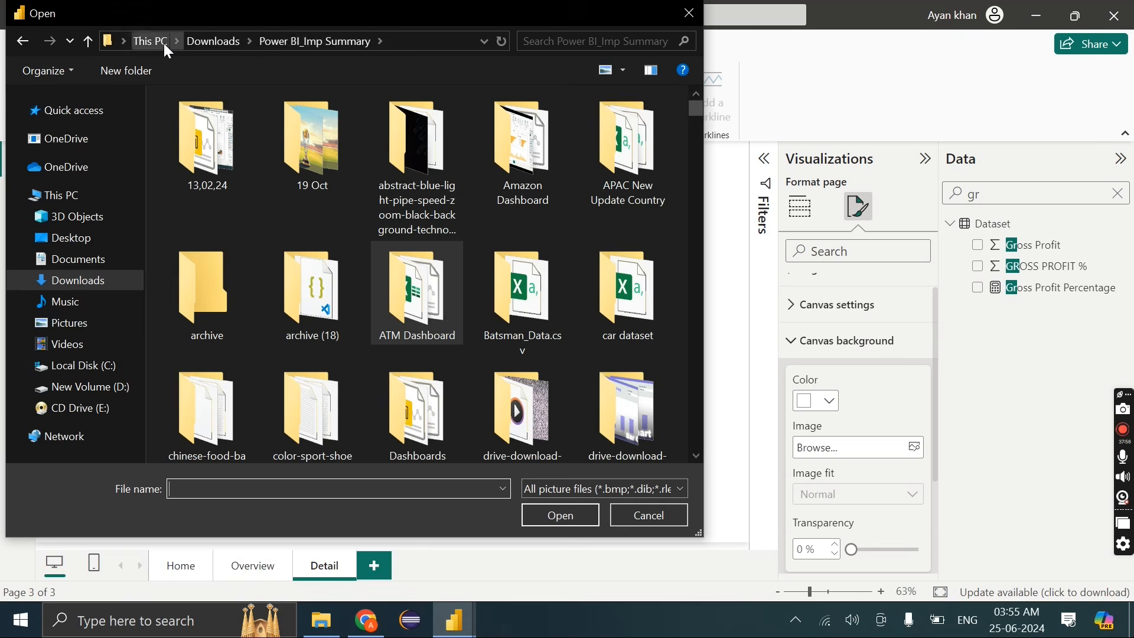
{"action": "left_click", "coordinate": [207, 42]}
{"action": "scroll", "coordinate": [372, 239], "scroll_direction": "up", "scroll_amount": 10}
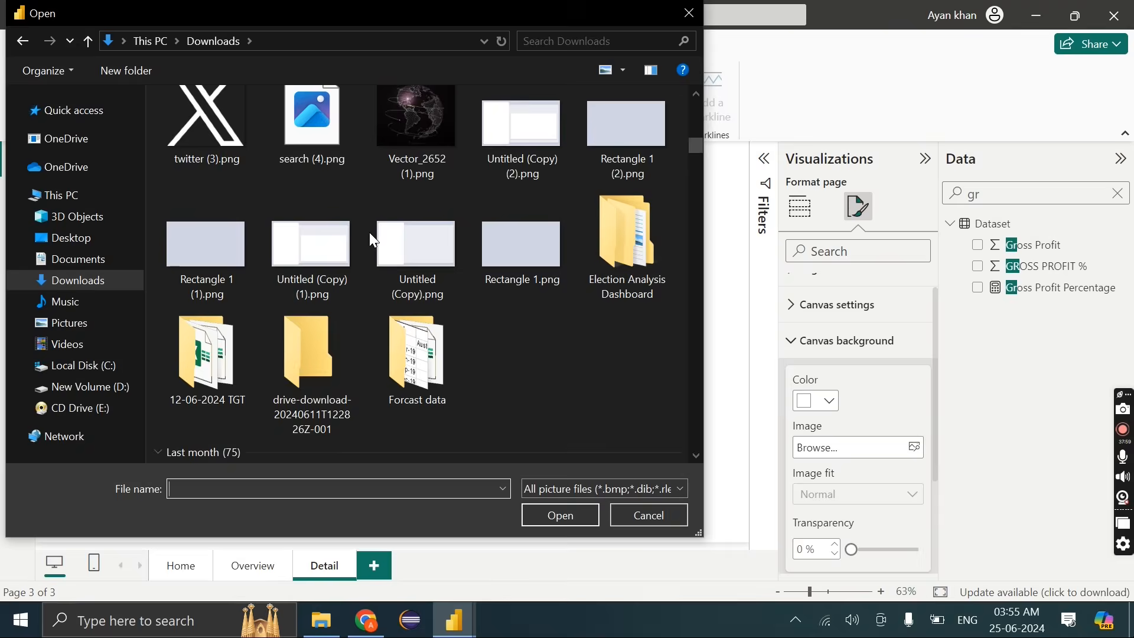
{"action": "scroll", "coordinate": [372, 239], "scroll_direction": "up", "scroll_amount": 5}
{"action": "scroll", "coordinate": [372, 239], "scroll_direction": "down", "scroll_amount": 6}
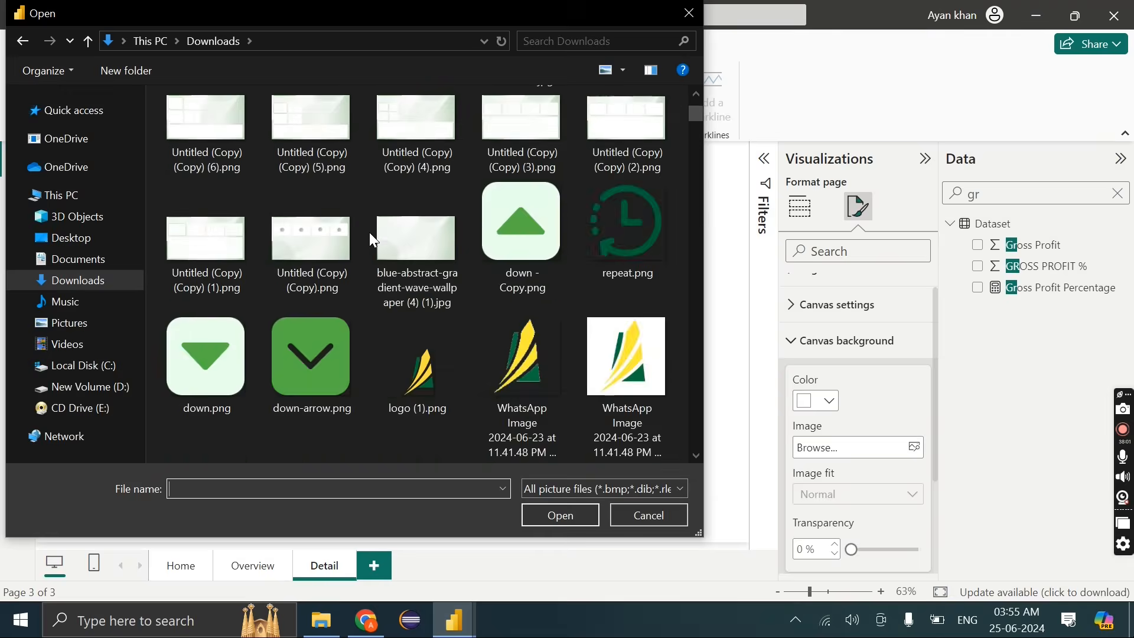
{"action": "scroll", "coordinate": [372, 239], "scroll_direction": "down", "scroll_amount": 3}
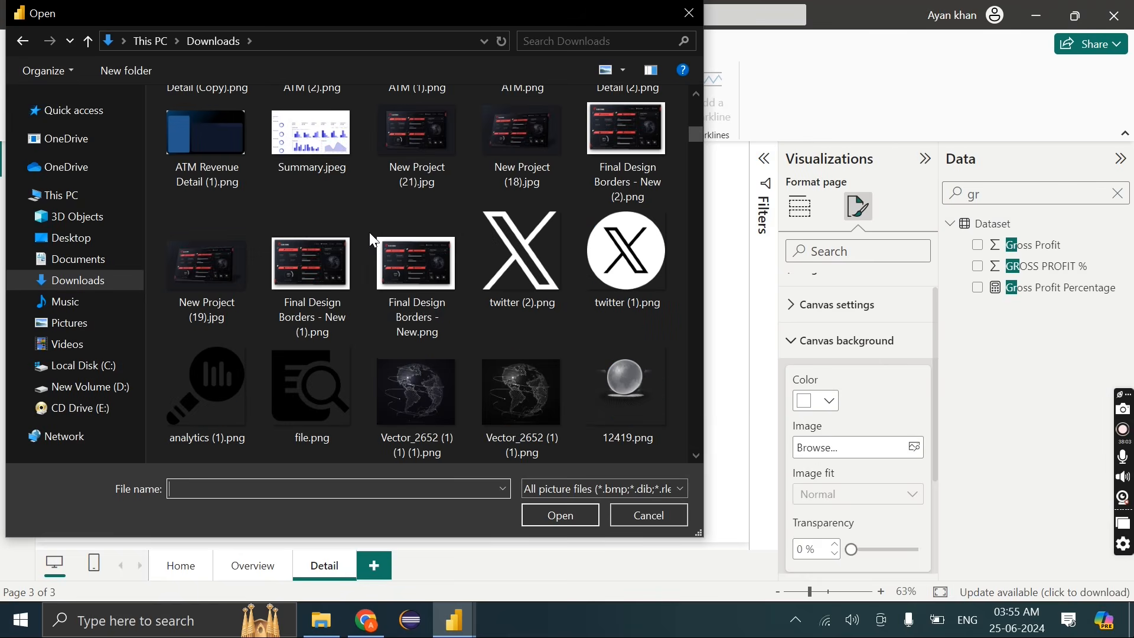
{"action": "scroll", "coordinate": [455, 327], "scroll_direction": "down", "scroll_amount": 5}
{"action": "scroll", "coordinate": [452, 324], "scroll_direction": "down", "scroll_amount": 8}
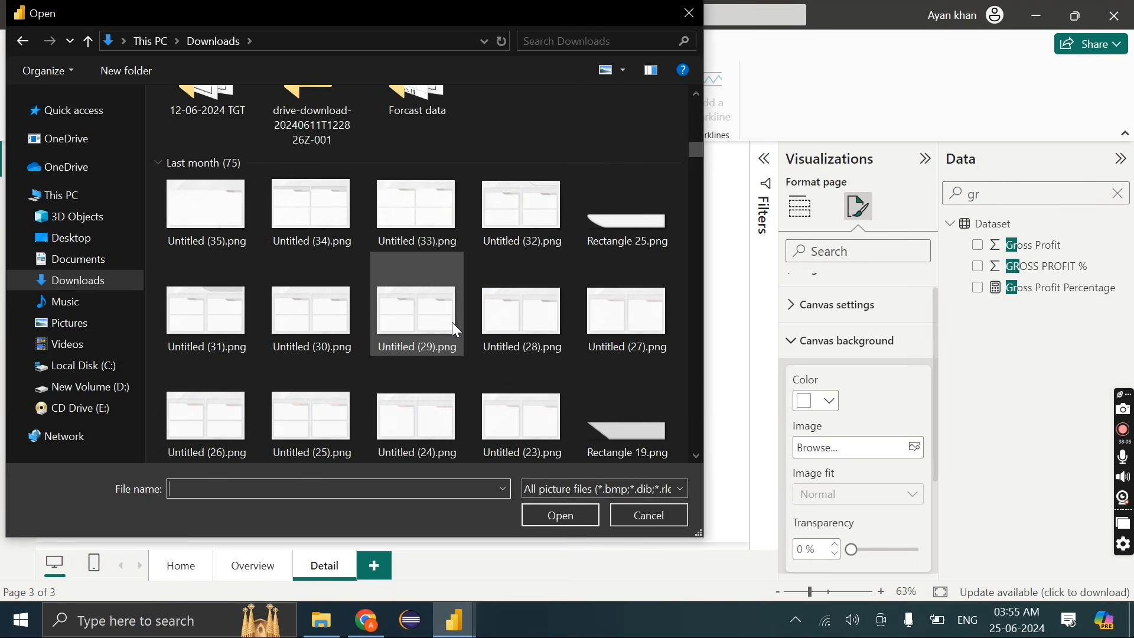
{"action": "scroll", "coordinate": [453, 324], "scroll_direction": "up", "scroll_amount": 10}
{"action": "scroll", "coordinate": [453, 324], "scroll_direction": "up", "scroll_amount": 15}
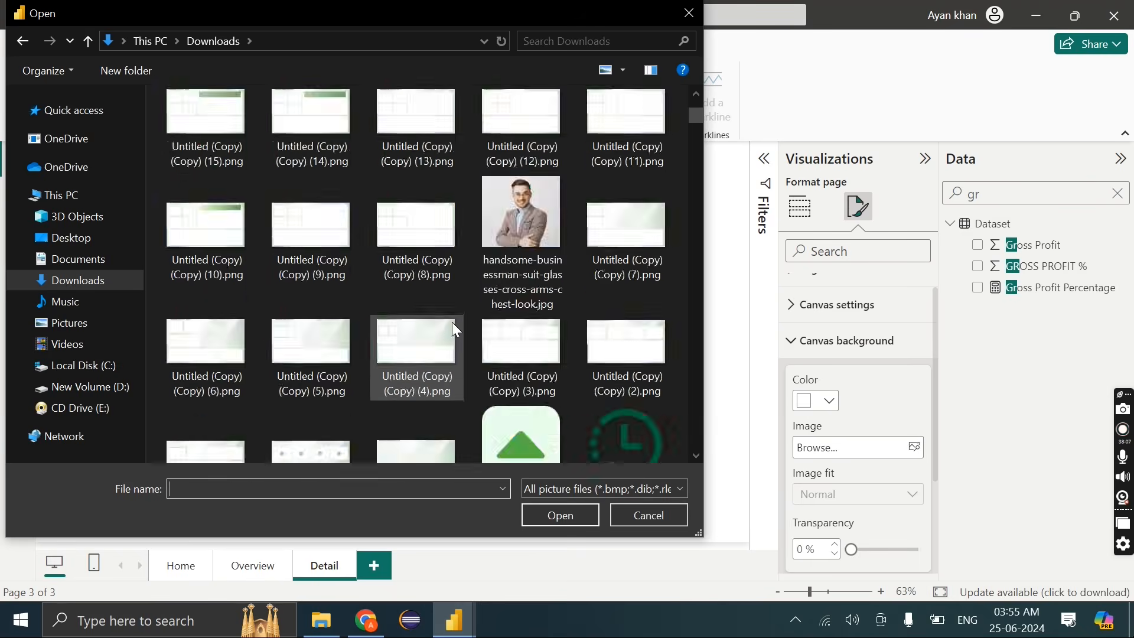
{"action": "scroll", "coordinate": [453, 324], "scroll_direction": "down", "scroll_amount": 5}
{"action": "scroll", "coordinate": [452, 324], "scroll_direction": "down", "scroll_amount": 8}
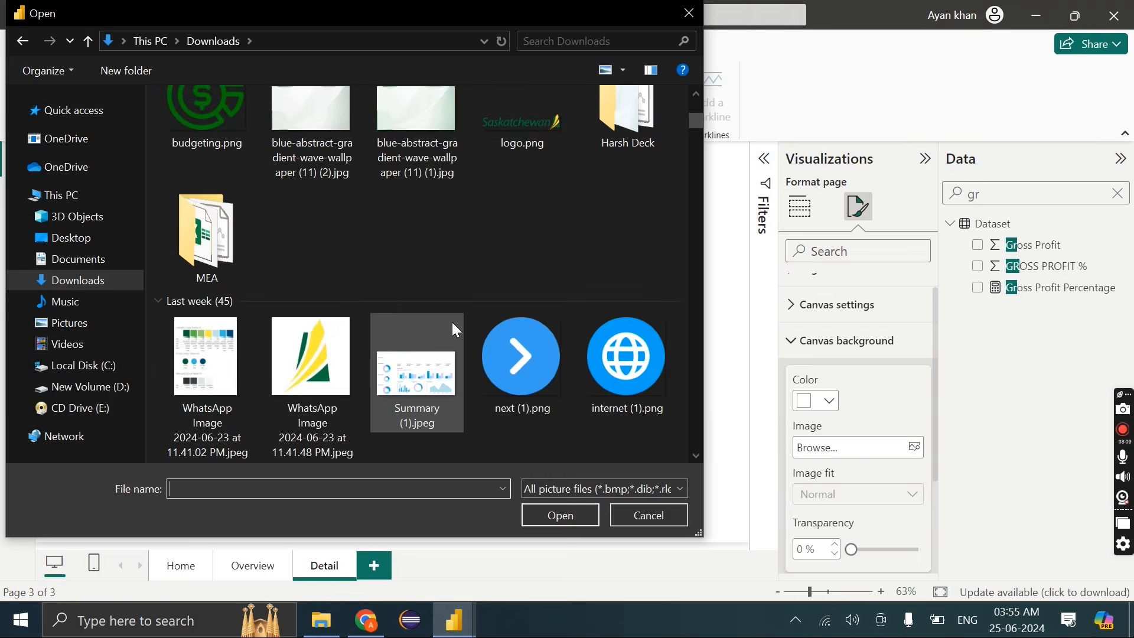
{"action": "double_click", "coordinate": [611, 155]}
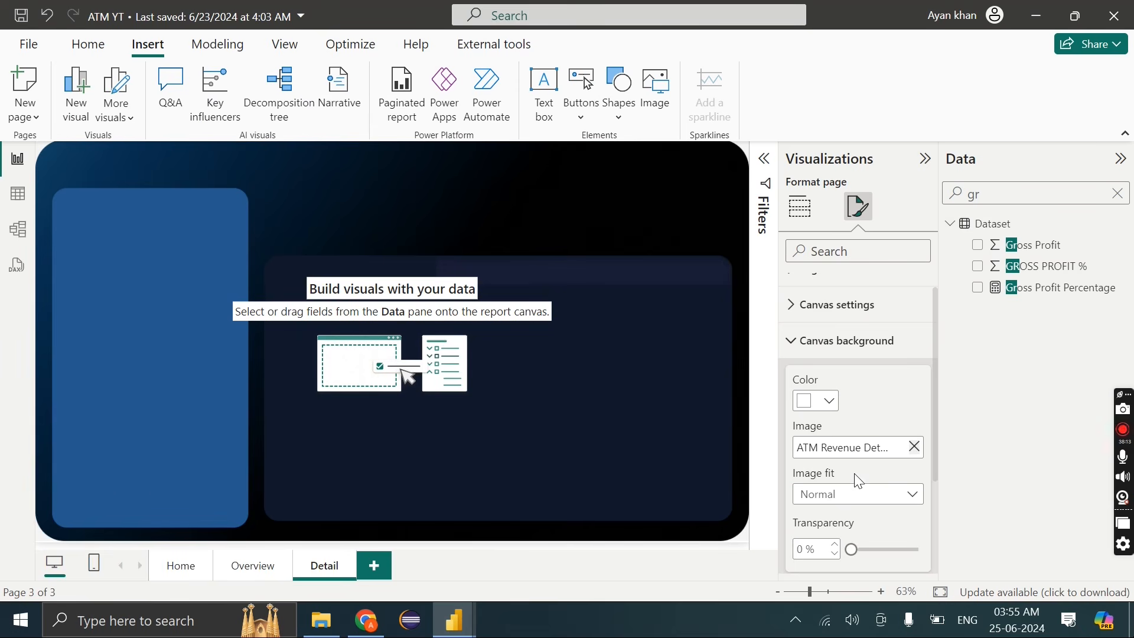
Set the canvas background's image fit to Fit
{"action": "left_click", "coordinate": [855, 495]}
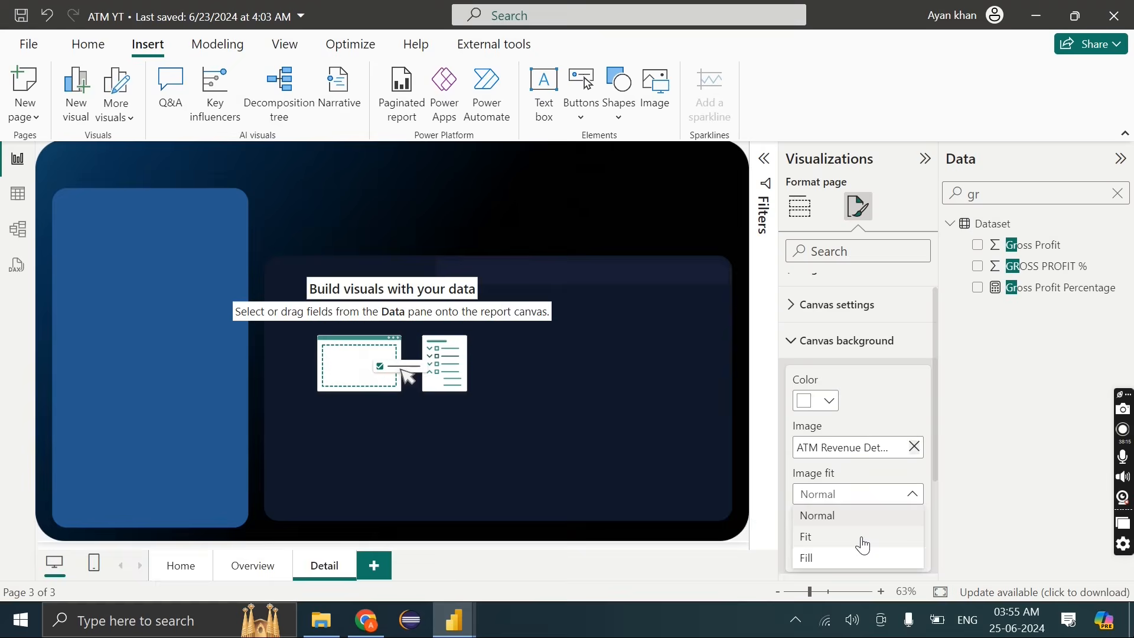
{"action": "left_click", "coordinate": [864, 537]}
{"action": "left_click", "coordinate": [567, 250]}
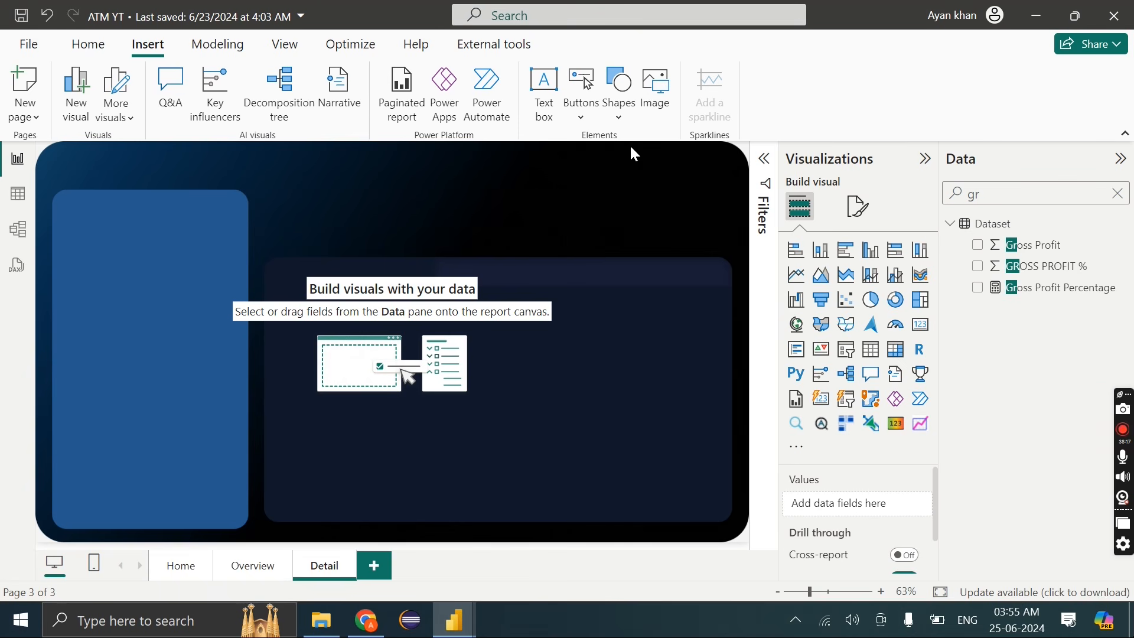
Find the margin fields and add MARGIN RANGE Current Month to the canvas as a table over the blue side panel
{"action": "left_click", "coordinate": [1118, 195]}
{"action": "type", "text": "margin"}
{"action": "left_click", "coordinate": [888, 266]}
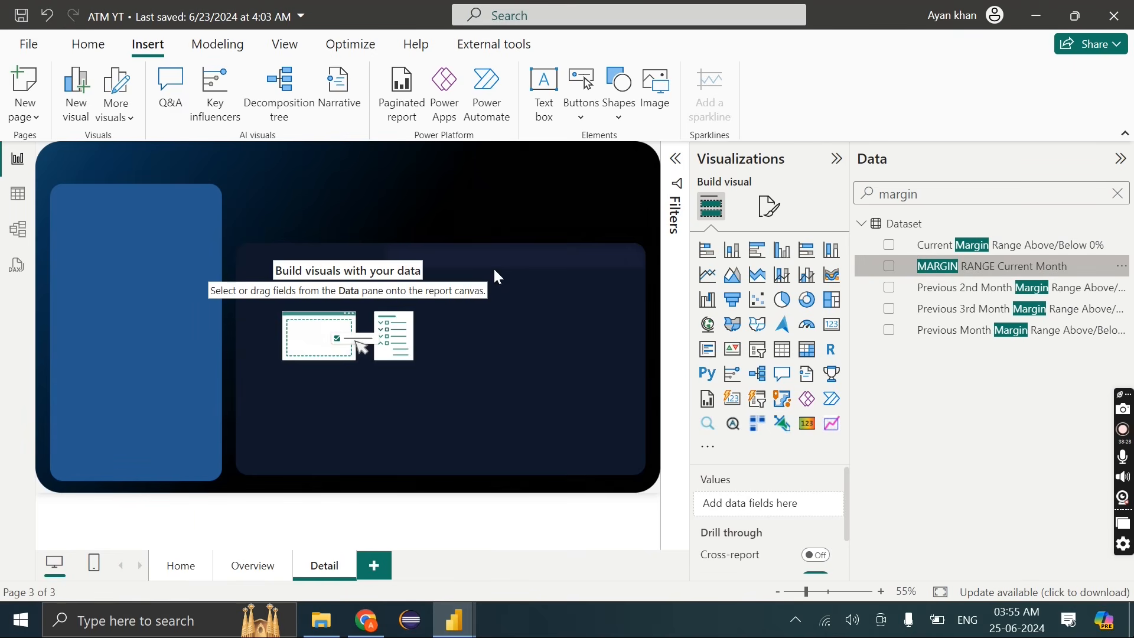
{"action": "left_click_drag", "start_coordinate": [153, 225], "coordinate": [207, 293]}
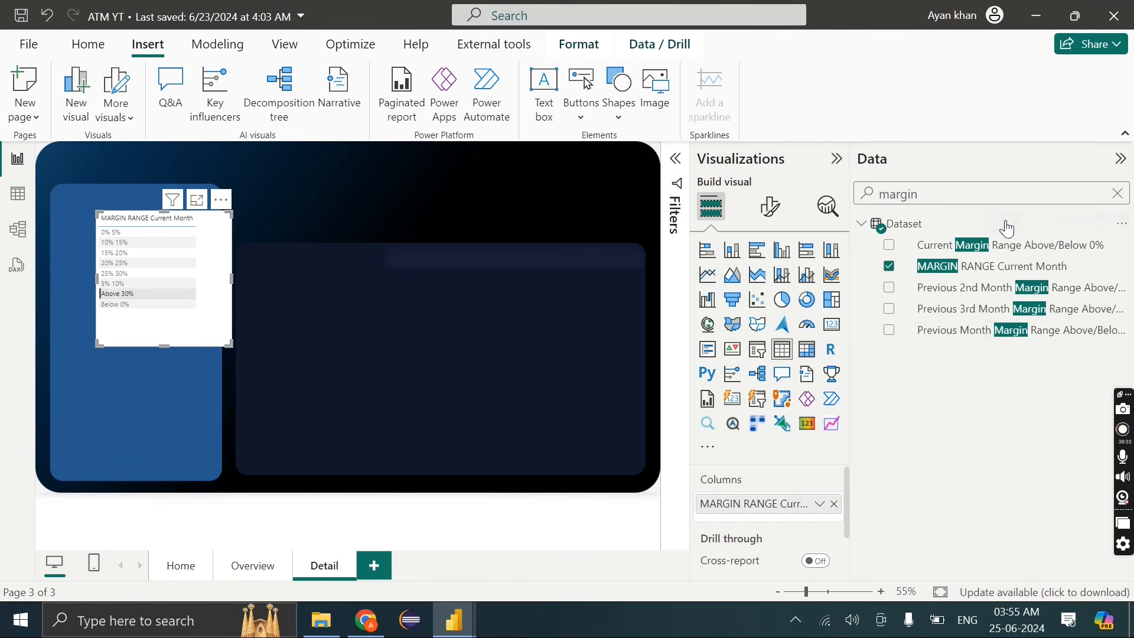
Add ATM id to the margin range table and summarize it as Count (Distinct)
{"action": "double_click", "coordinate": [974, 191]}
{"action": "type", "text": "atm id"}
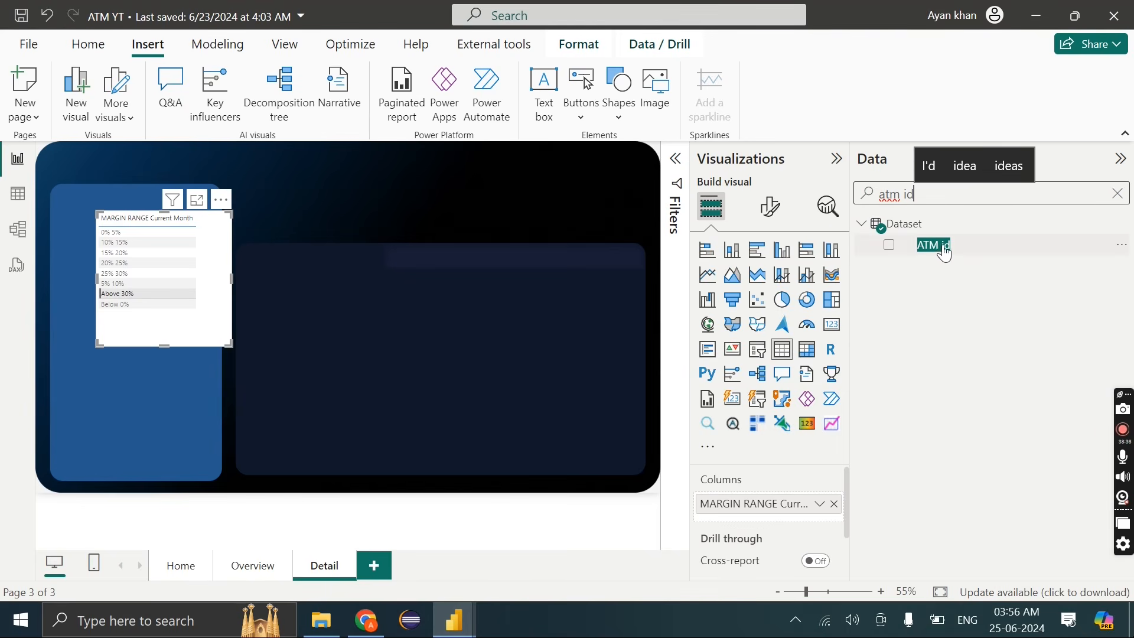
{"action": "left_click_drag", "start_coordinate": [945, 253], "coordinate": [785, 509]}
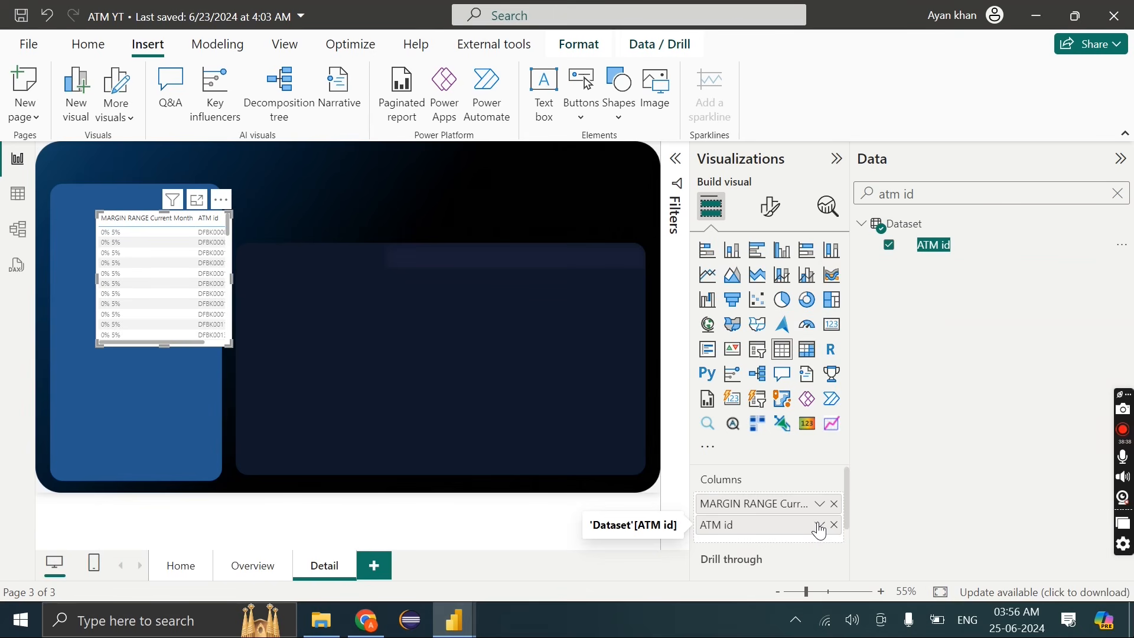
{"action": "left_click", "coordinate": [820, 530]}
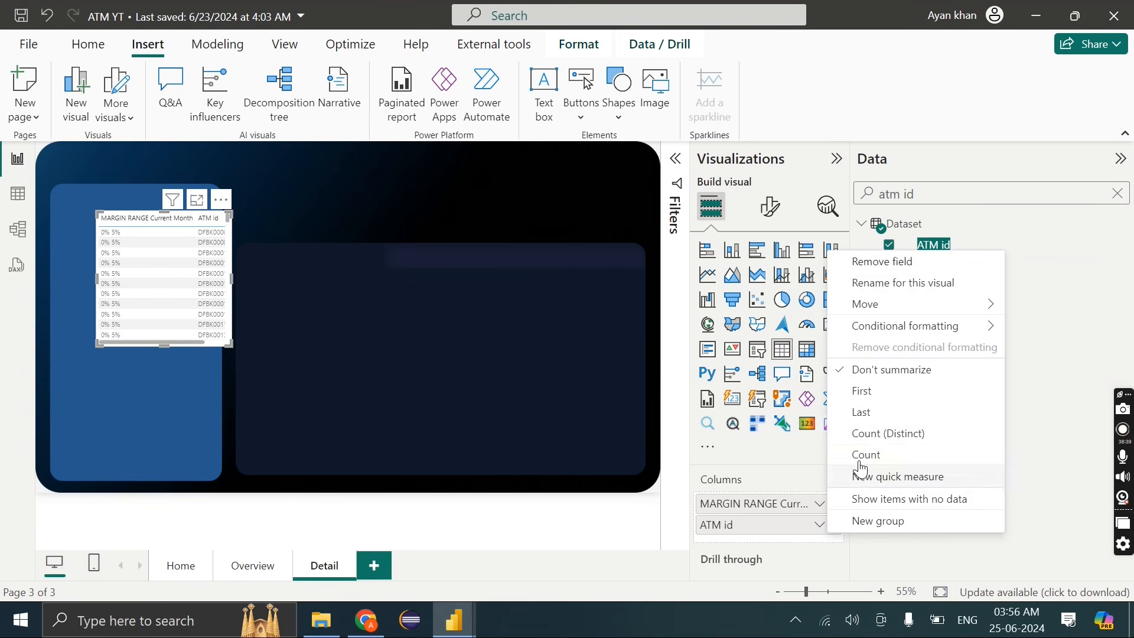
{"action": "left_click", "coordinate": [869, 432]}
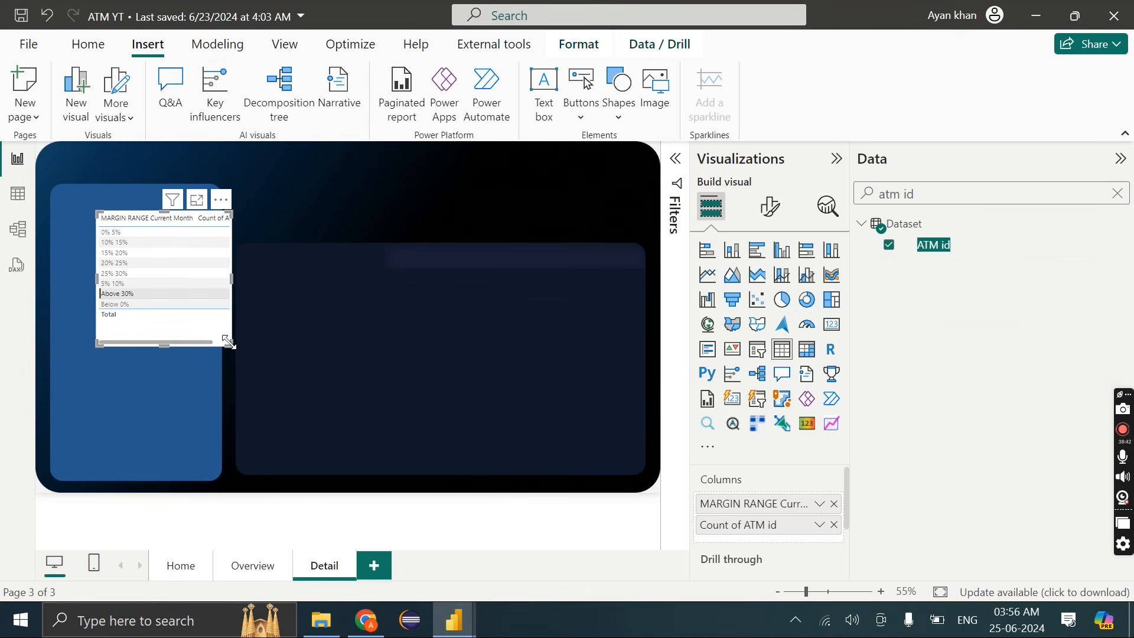
Resize and move the margin range table to fit the blue side panel, and place a copy of it directly below
{"action": "left_click_drag", "start_coordinate": [230, 346], "coordinate": [273, 328]}
{"action": "left_click_drag", "start_coordinate": [269, 206], "coordinate": [224, 215]}
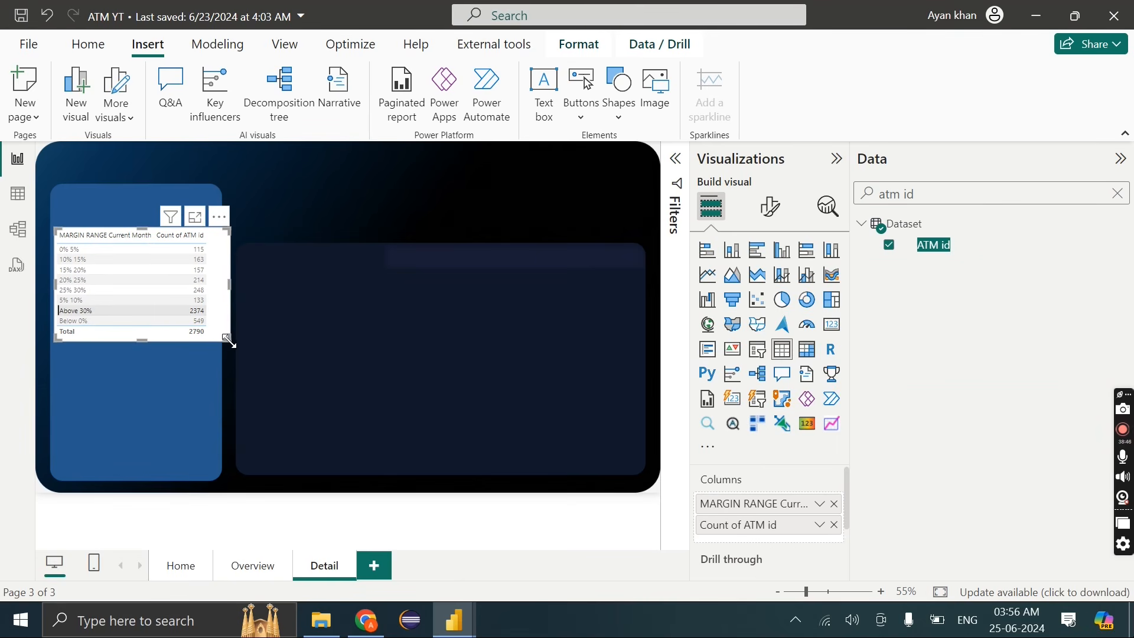
{"action": "left_click_drag", "start_coordinate": [228, 341], "coordinate": [217, 342]}
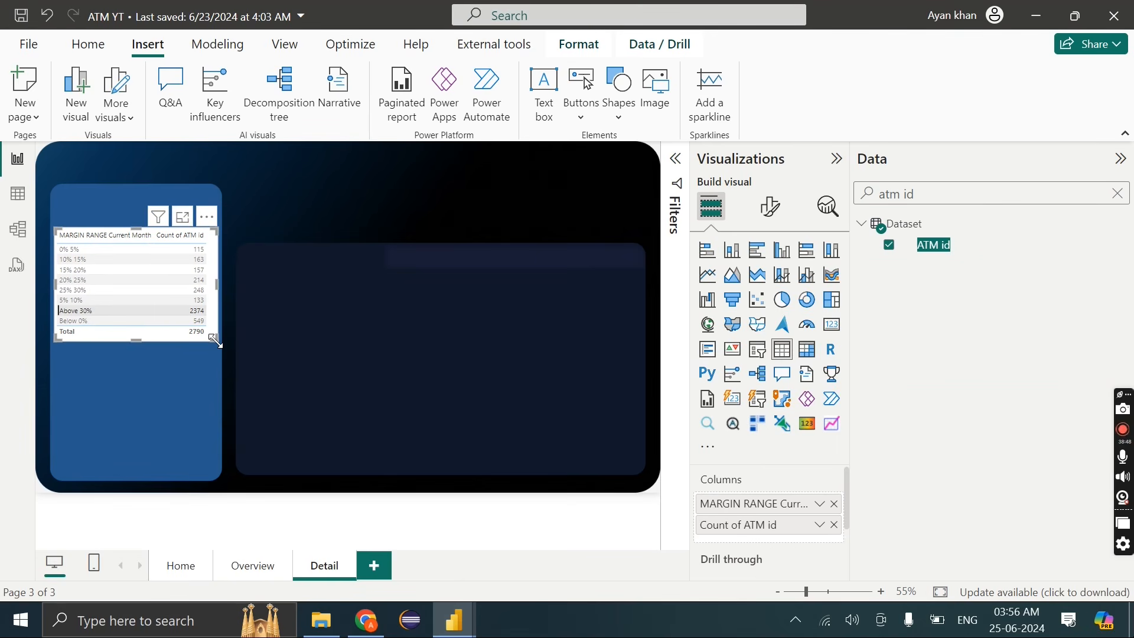
{"action": "key", "text": "ctrl+v"}
{"action": "left_click_drag", "start_coordinate": [211, 228], "coordinate": [208, 341]}
Replace the margin range column in the copied table with the TXN RANGE Previous Month field
{"action": "left_click", "coordinate": [941, 197]}
{"action": "key", "text": "ctrl+a"}
{"action": "key", "text": "BackSpace"}
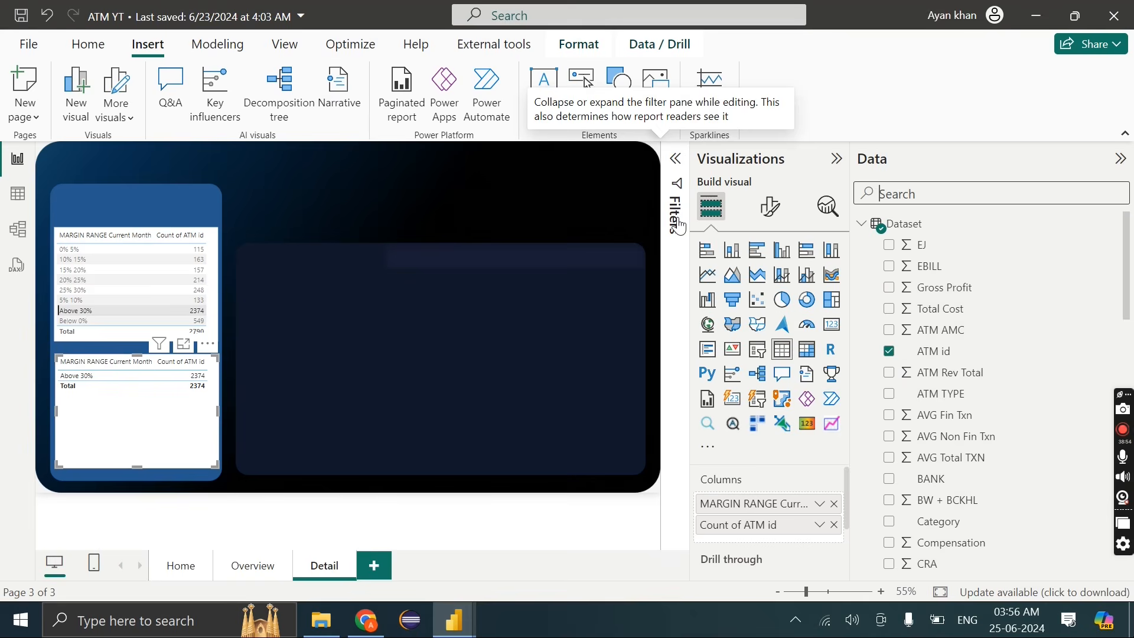
{"action": "type", "text": "margi"}
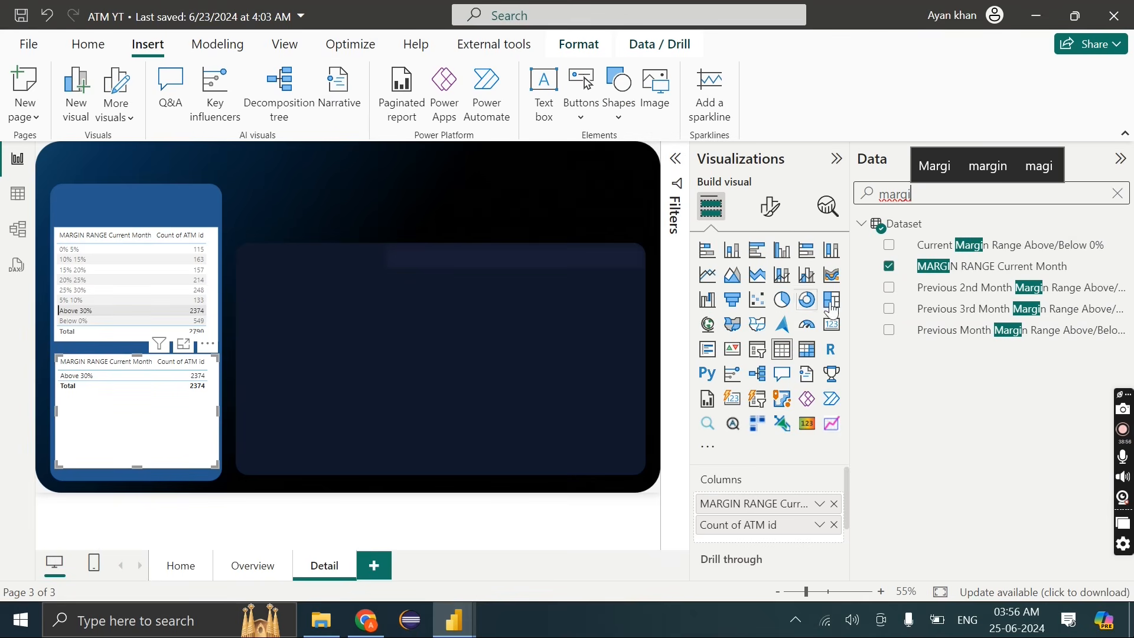
{"action": "left_click_drag", "start_coordinate": [853, 314], "coordinate": [764, 313]}
{"action": "double_click", "coordinate": [863, 202]}
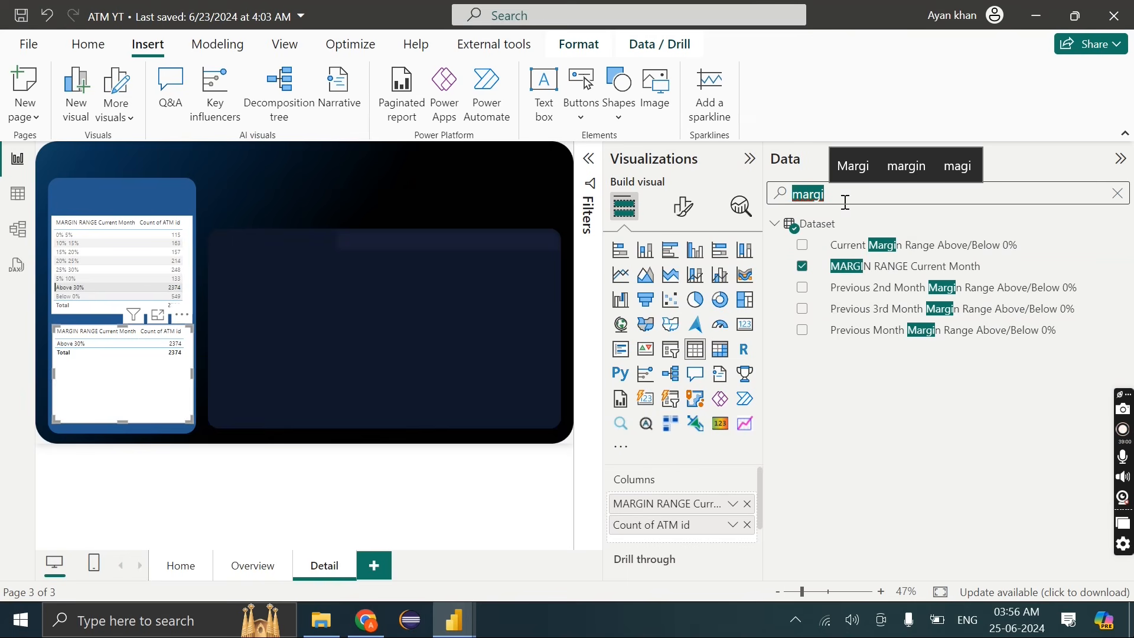
{"action": "type", "text": "Prev"}
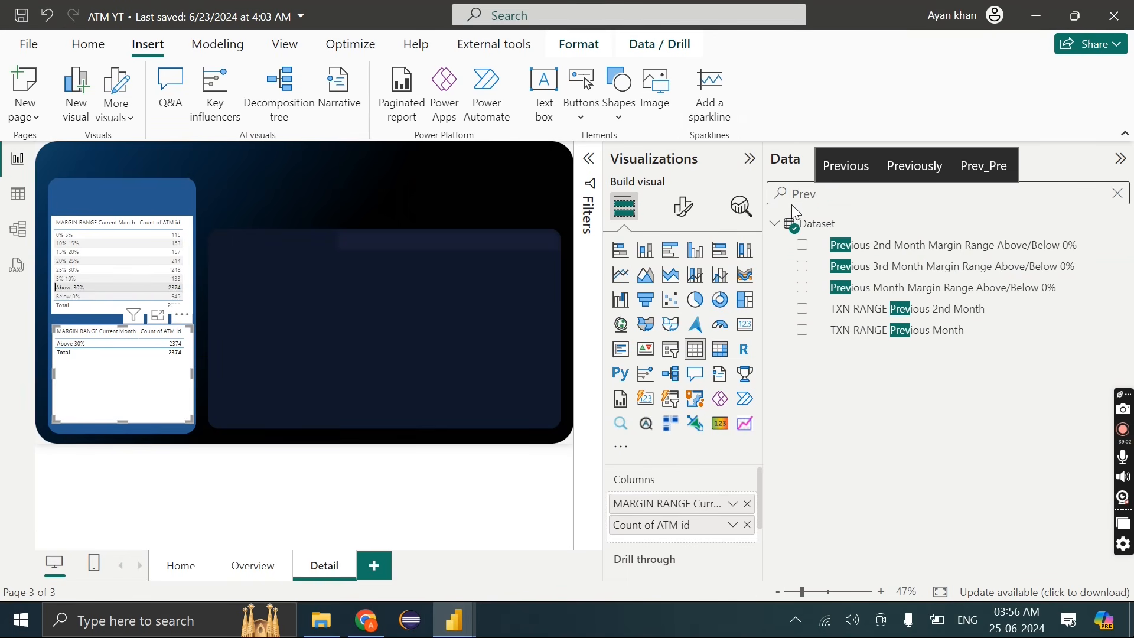
{"action": "left_click_drag", "start_coordinate": [923, 344], "coordinate": [715, 523]}
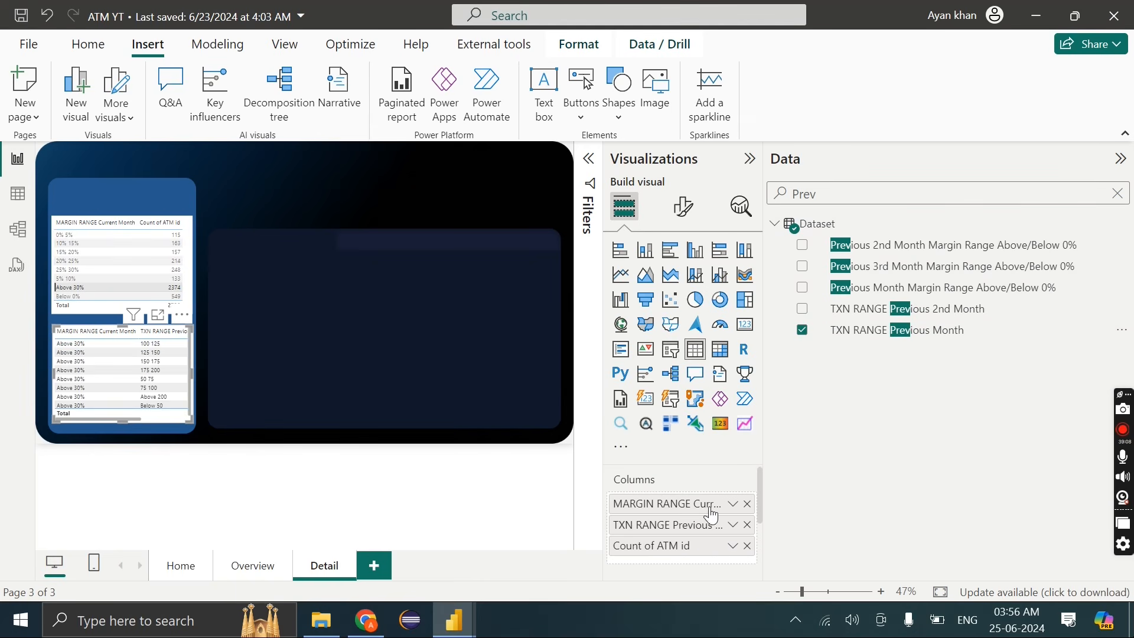
{"action": "left_click", "coordinate": [747, 506]}
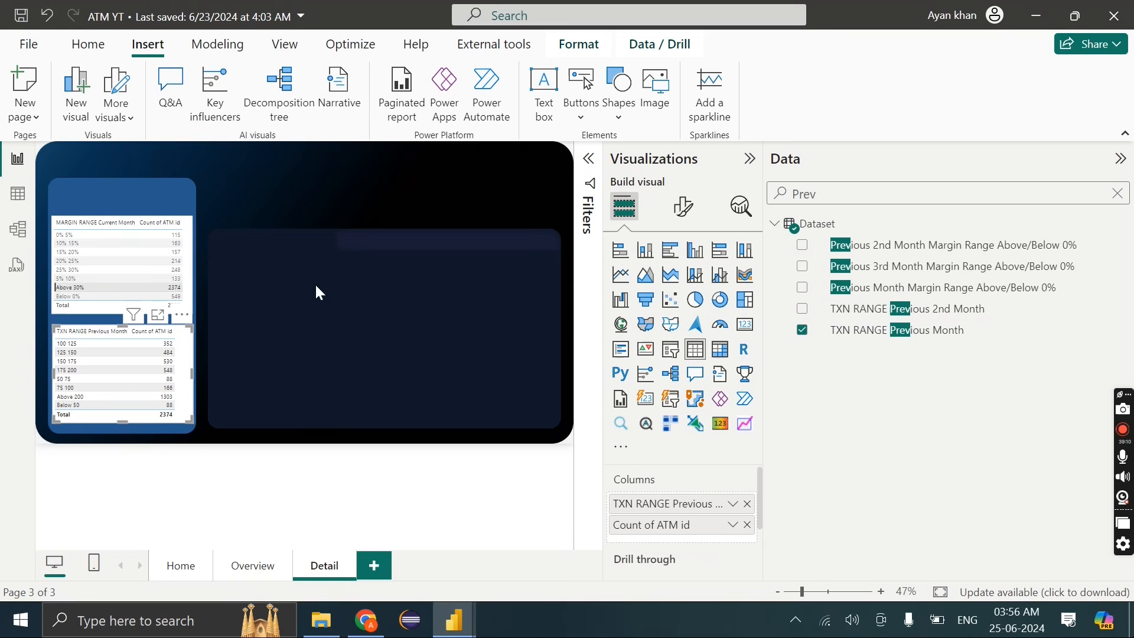
Open the Values formatting of the transaction range table at its text and background color options, narrowing the Data pane
{"action": "left_click", "coordinate": [684, 206]}
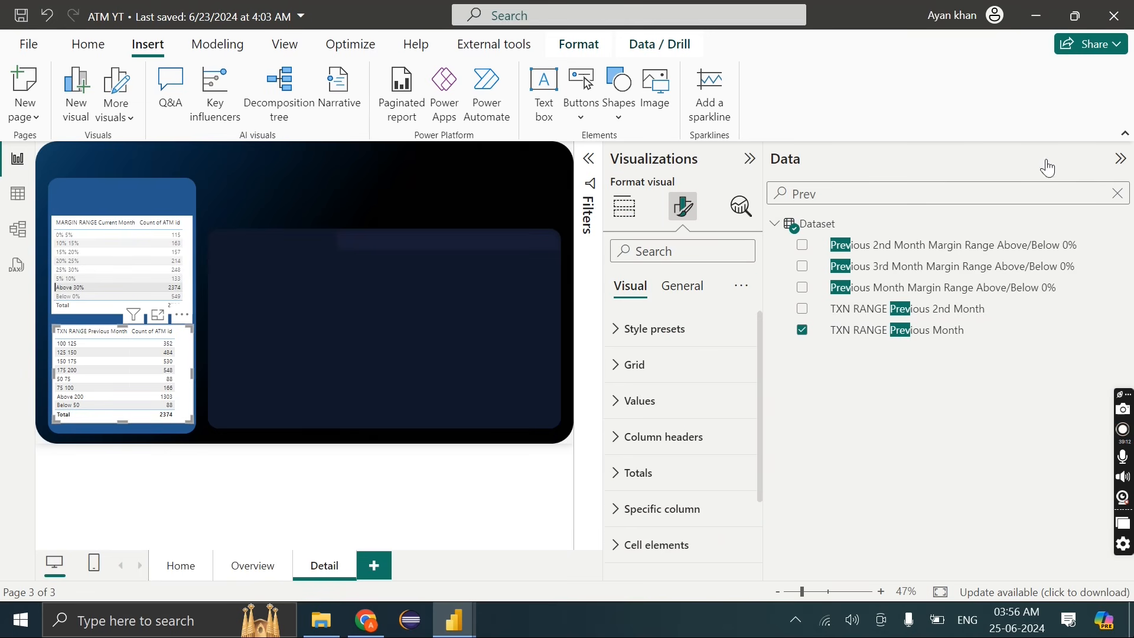
{"action": "left_click_drag", "start_coordinate": [766, 156], "coordinate": [972, 157]}
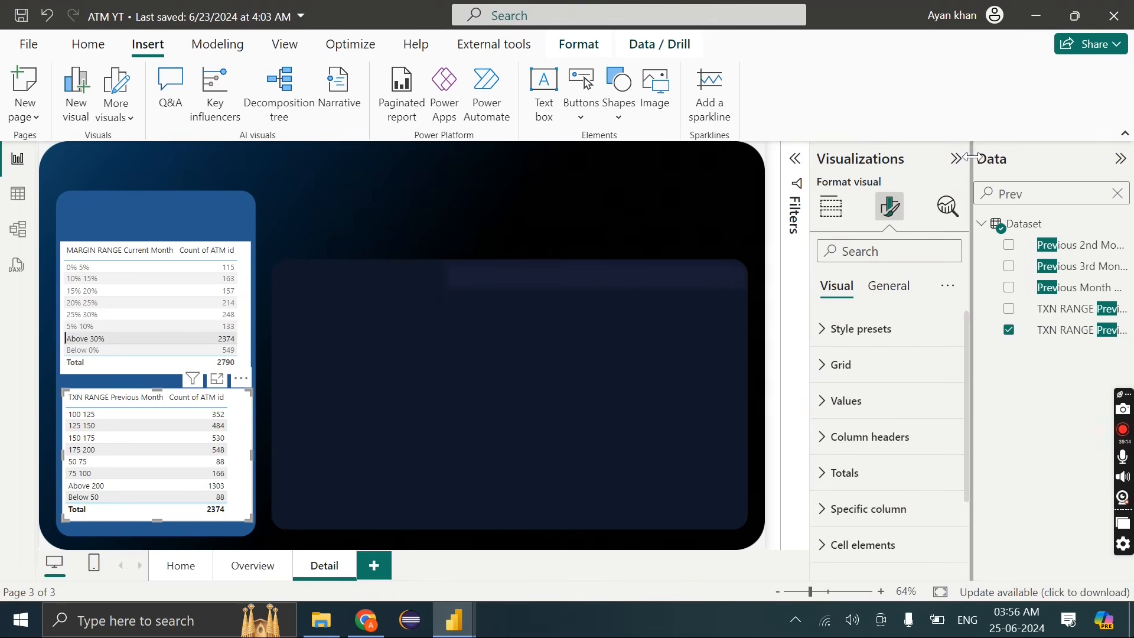
{"action": "left_click", "coordinate": [848, 402]}
{"action": "scroll", "coordinate": [846, 402], "scroll_direction": "down", "scroll_amount": 2}
{"action": "scroll", "coordinate": [845, 401], "scroll_direction": "down", "scroll_amount": 1}
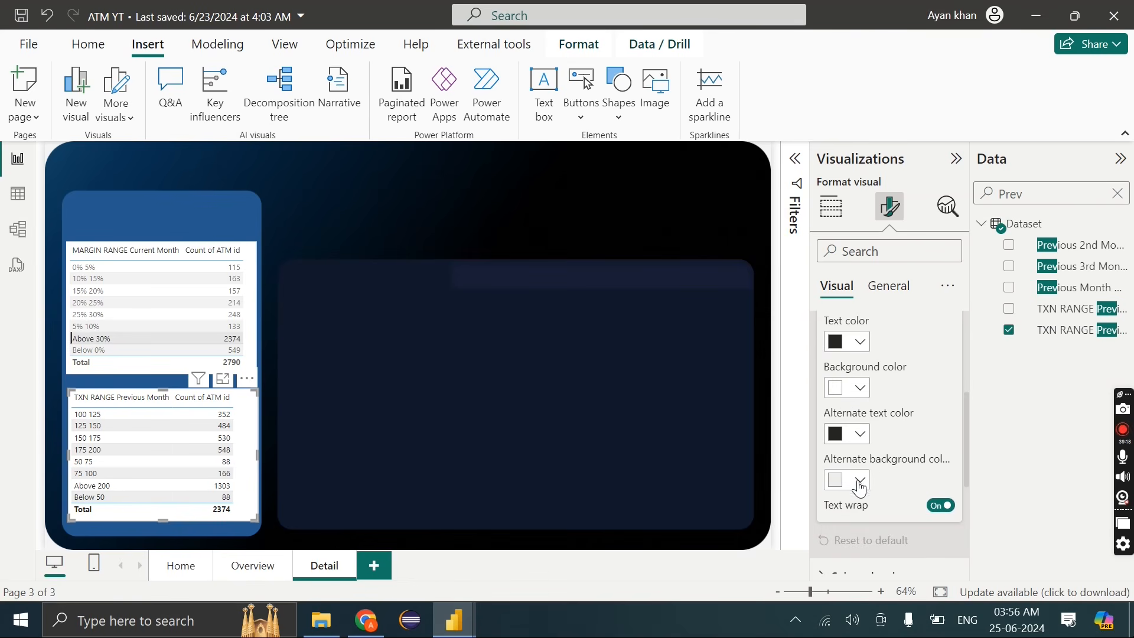
Switch to the ATM Revenue design in Figma, sample the blue of the tall side panel with the color picker extension, and return to Power BI
{"action": "left_click", "coordinate": [366, 620]}
{"action": "left_click", "coordinate": [412, 252]}
{"action": "left_click", "coordinate": [189, 17]}
{"action": "left_click", "coordinate": [313, 14]}
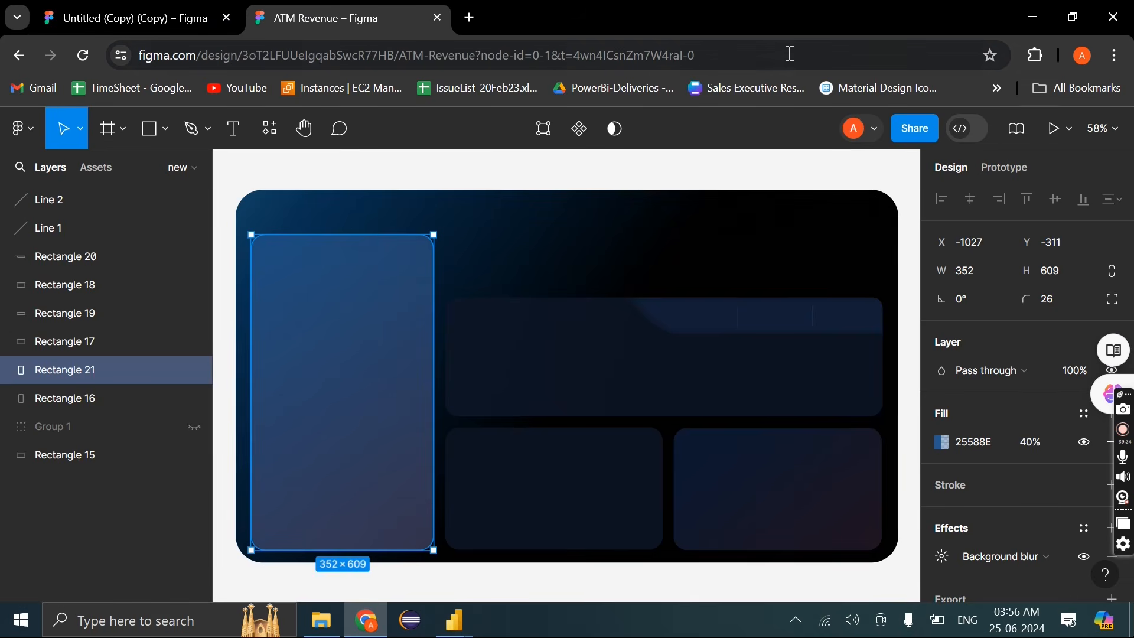
{"action": "left_click", "coordinate": [1032, 62]}
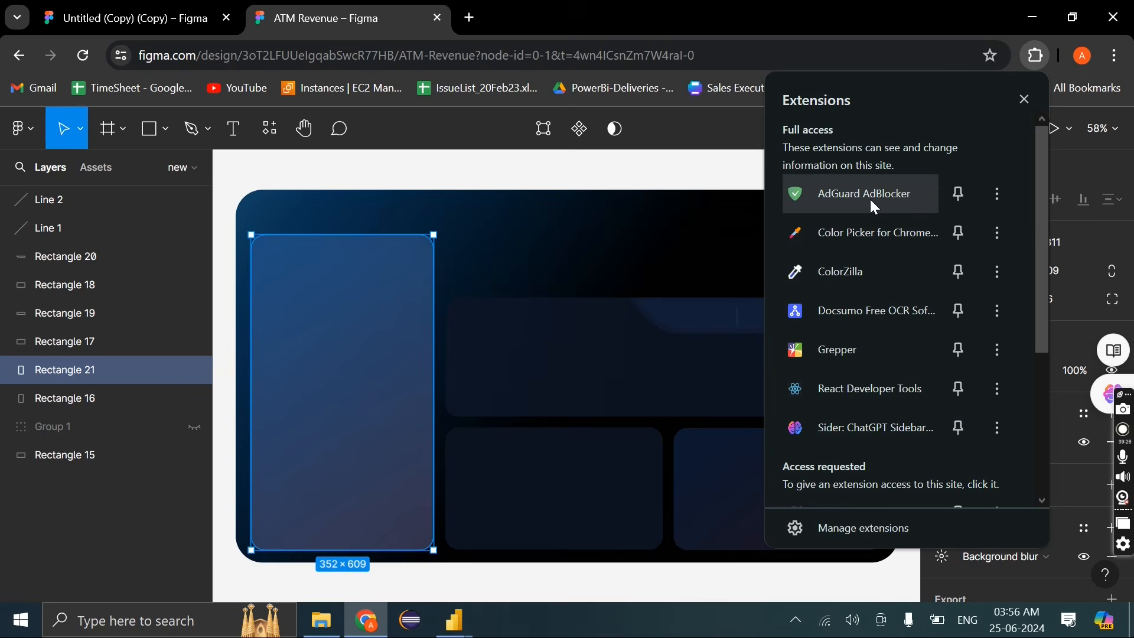
{"action": "left_click", "coordinate": [866, 222]}
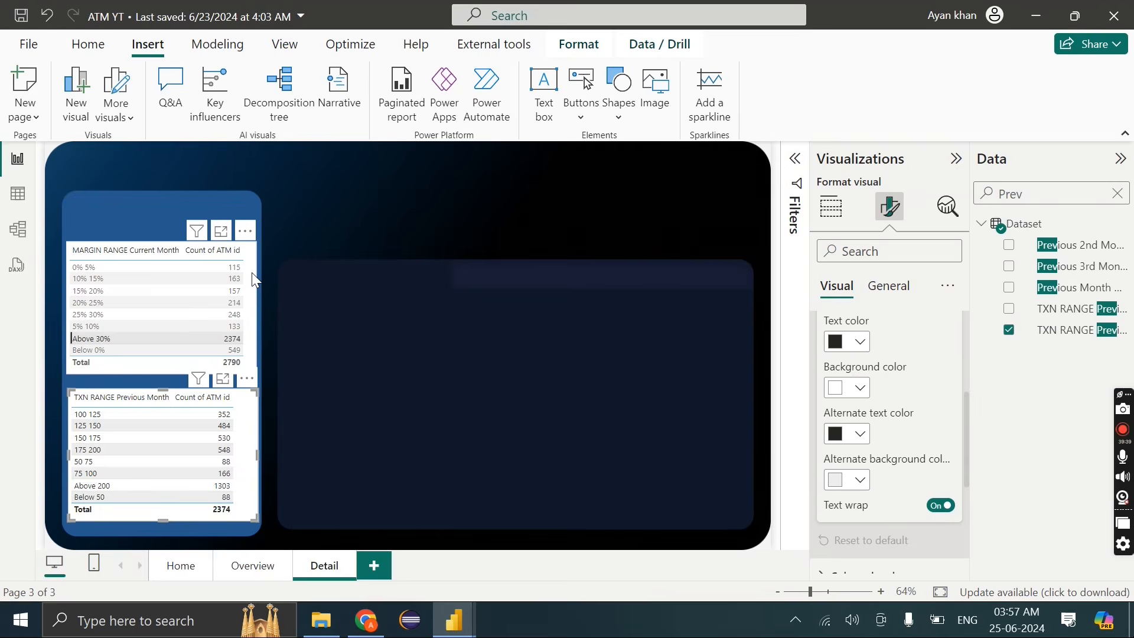
Set both the background color and the alternate background color of the margin range table's values to #204D7D
{"action": "left_click", "coordinate": [845, 386]}
{"action": "left_click", "coordinate": [885, 352]}
{"action": "type", "text": "#204D7D"}
{"action": "left_click", "coordinate": [849, 483]}
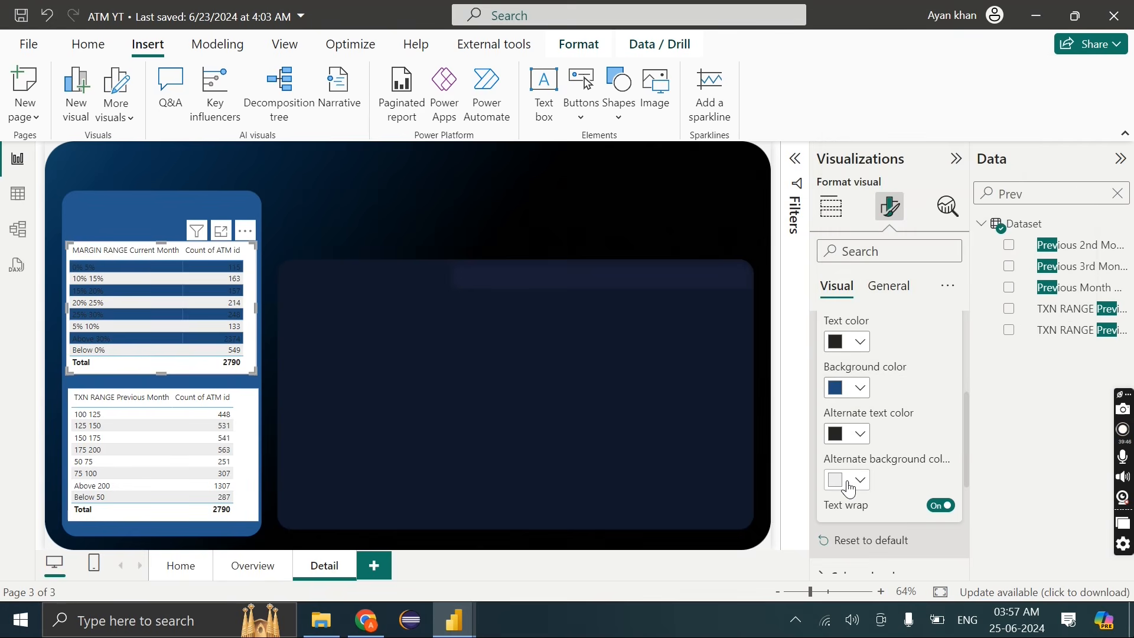
{"action": "left_click", "coordinate": [850, 483]}
{"action": "left_click", "coordinate": [896, 437]}
{"action": "type", "text": "#204D7D"}
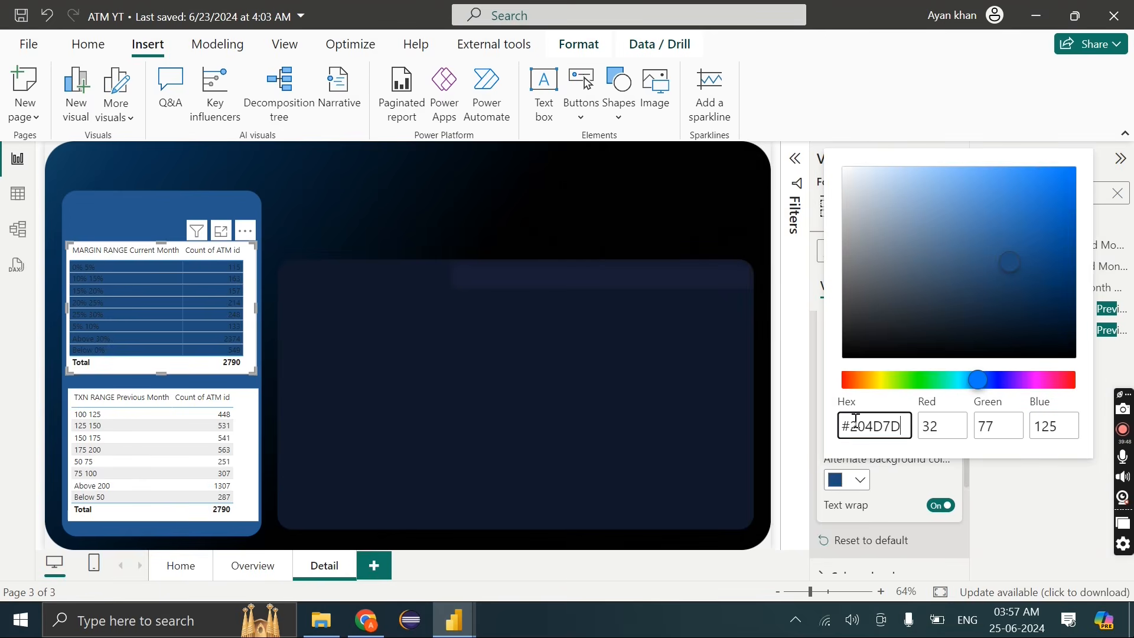
{"action": "key", "text": "Return"}
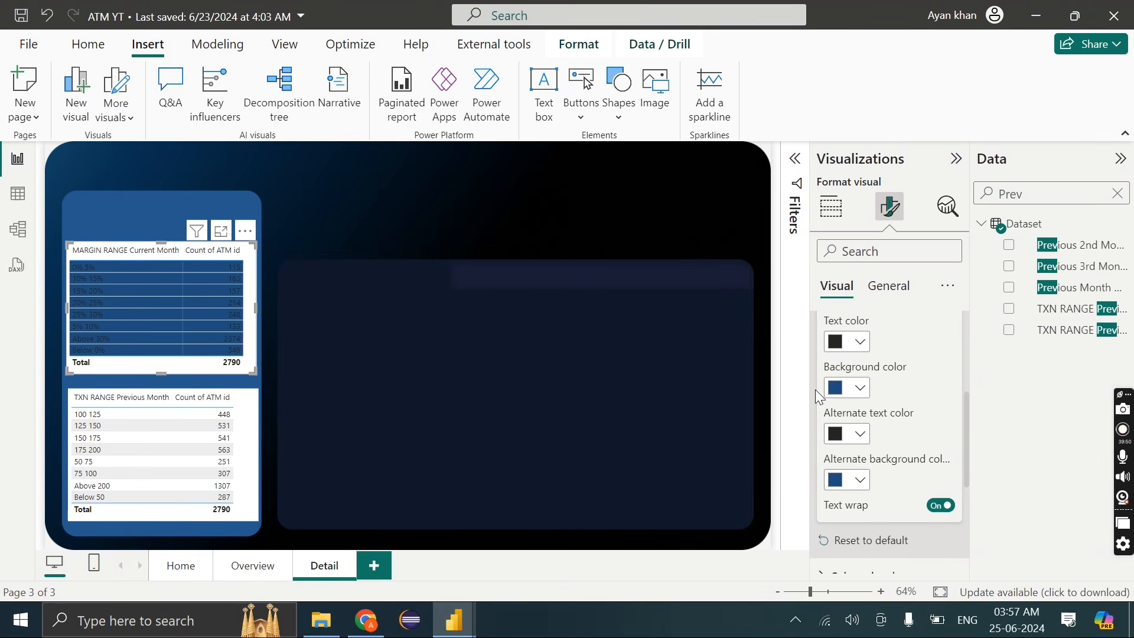
Set the text color and the alternate text color of the margin range table's values to white
{"action": "left_click", "coordinate": [854, 340]}
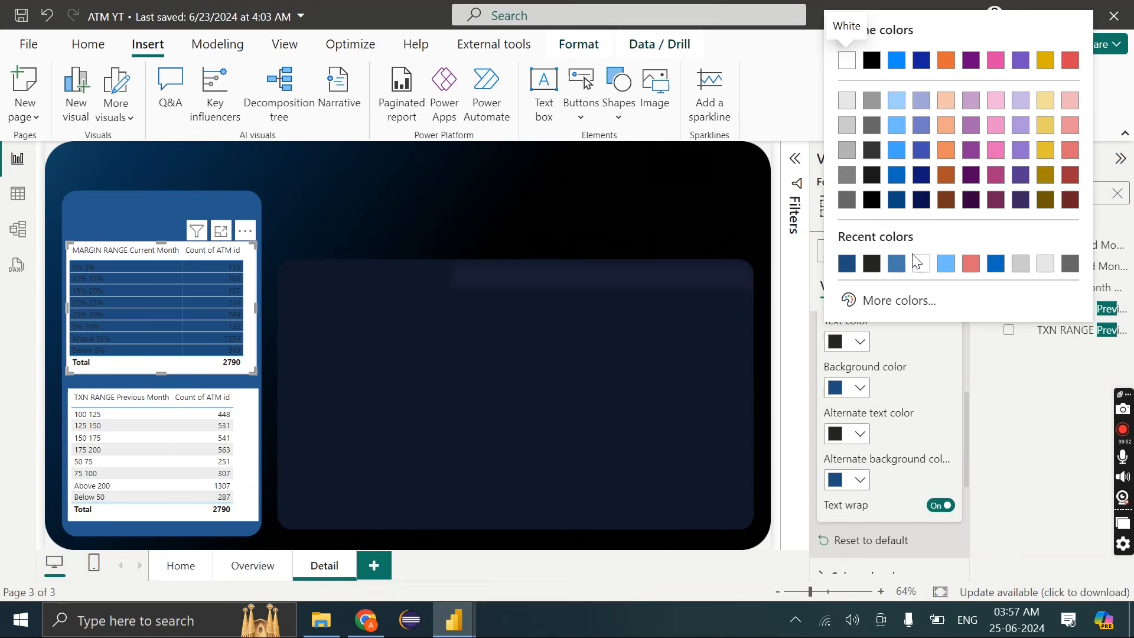
{"action": "left_click", "coordinate": [920, 266]}
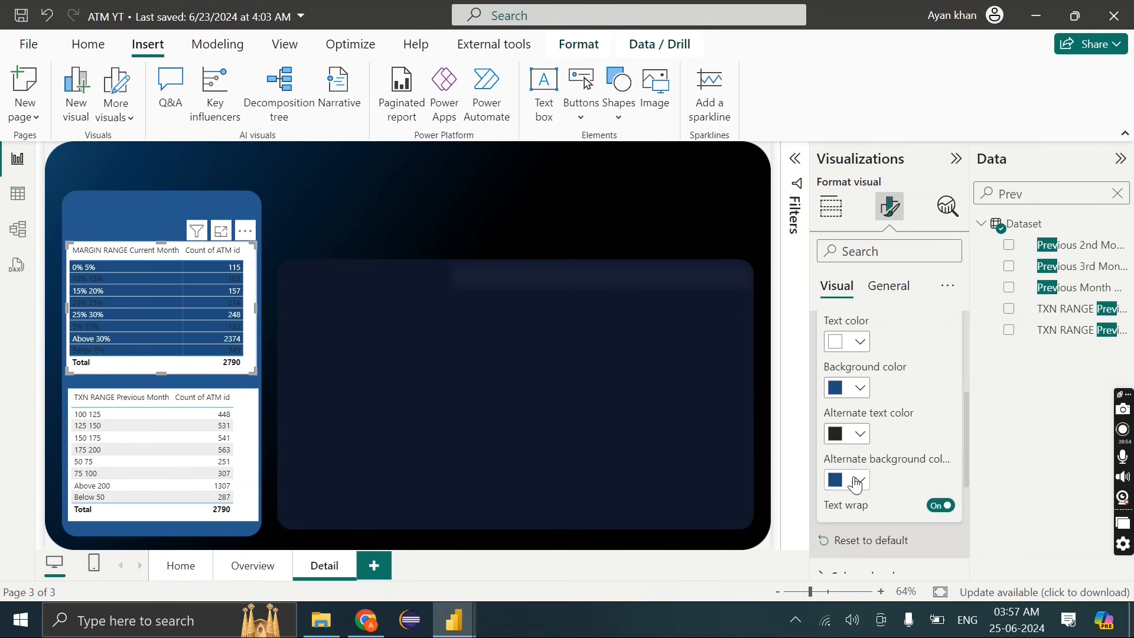
{"action": "left_click", "coordinate": [848, 445]}
{"action": "left_click", "coordinate": [899, 390]}
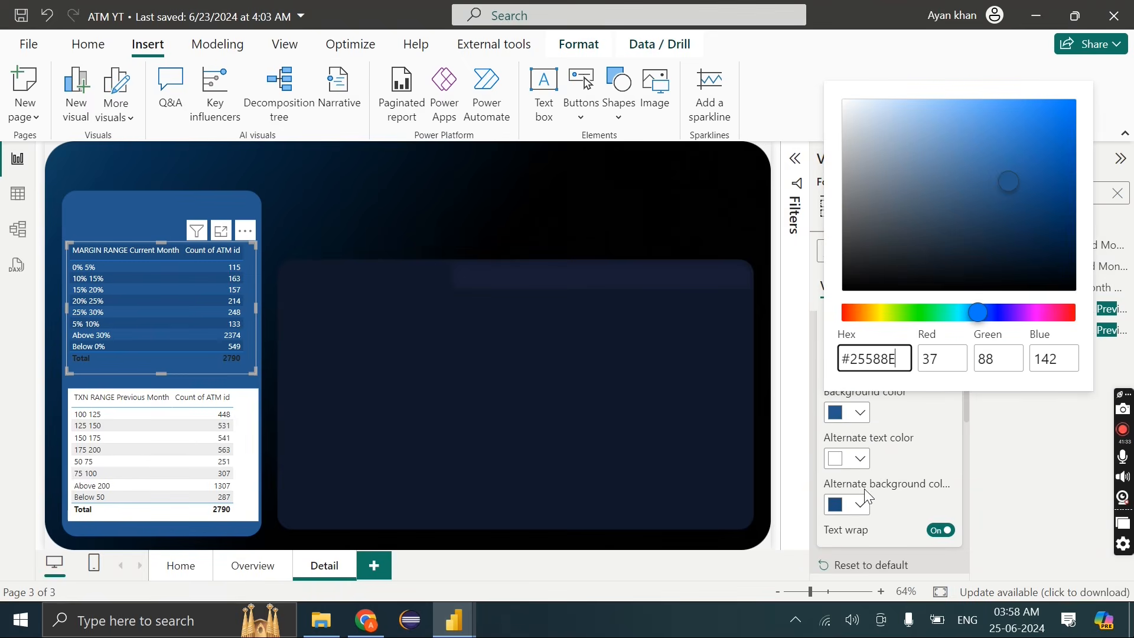
Set the alternate background color of the margin range table's values to #25588E
{"action": "left_click", "coordinate": [861, 516]}
{"action": "left_click", "coordinate": [841, 505]}
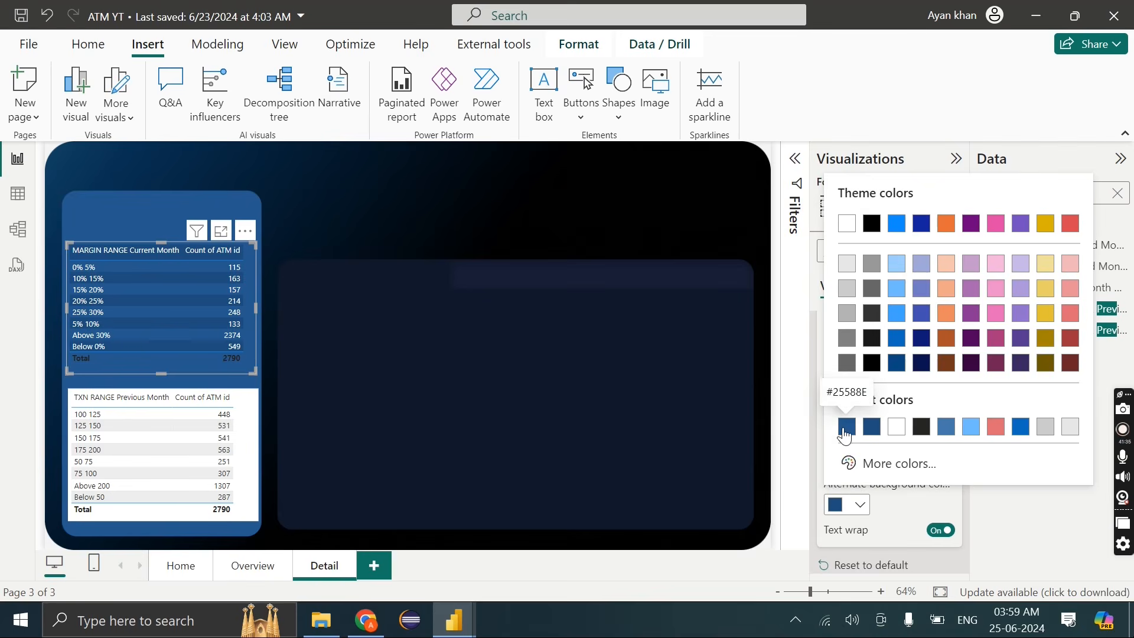
{"action": "left_click", "coordinate": [843, 432]}
Set the background color of the margin range table's column headers to #25588E
{"action": "scroll", "coordinate": [864, 426], "scroll_direction": "up", "scroll_amount": 3}
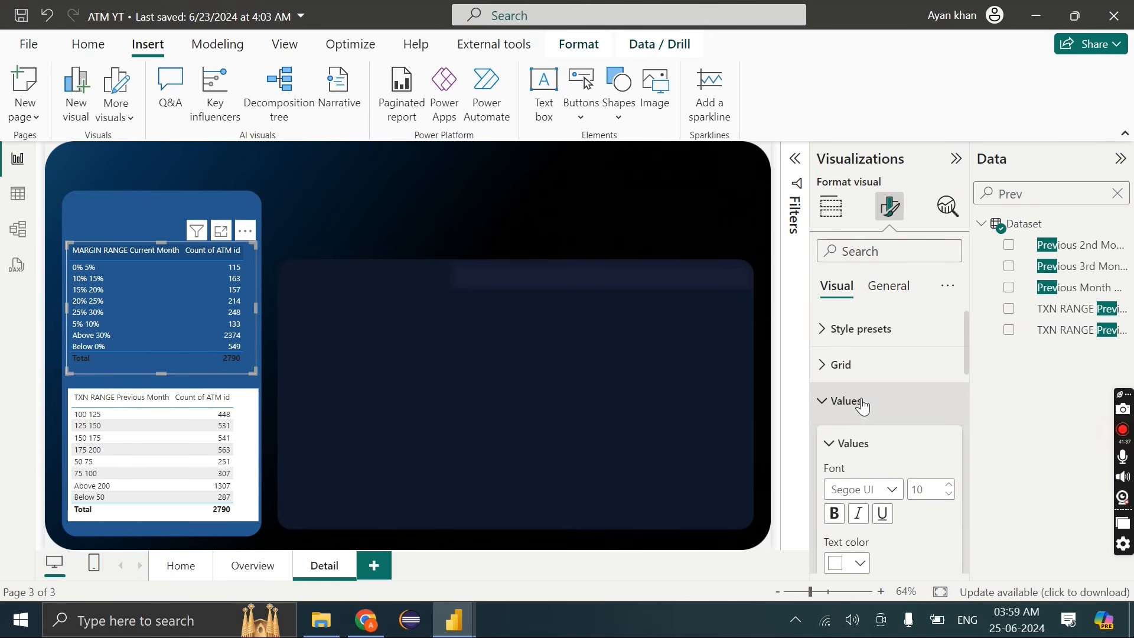
{"action": "left_click", "coordinate": [863, 407]}
{"action": "scroll", "coordinate": [868, 437], "scroll_direction": "down", "scroll_amount": 4}
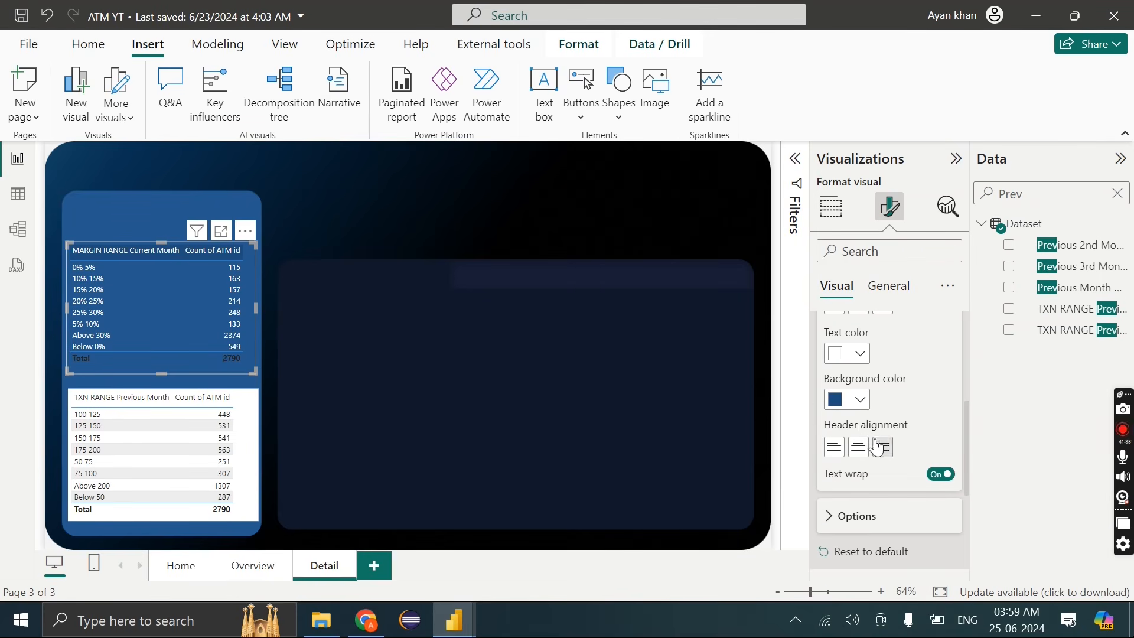
{"action": "left_click", "coordinate": [856, 401]}
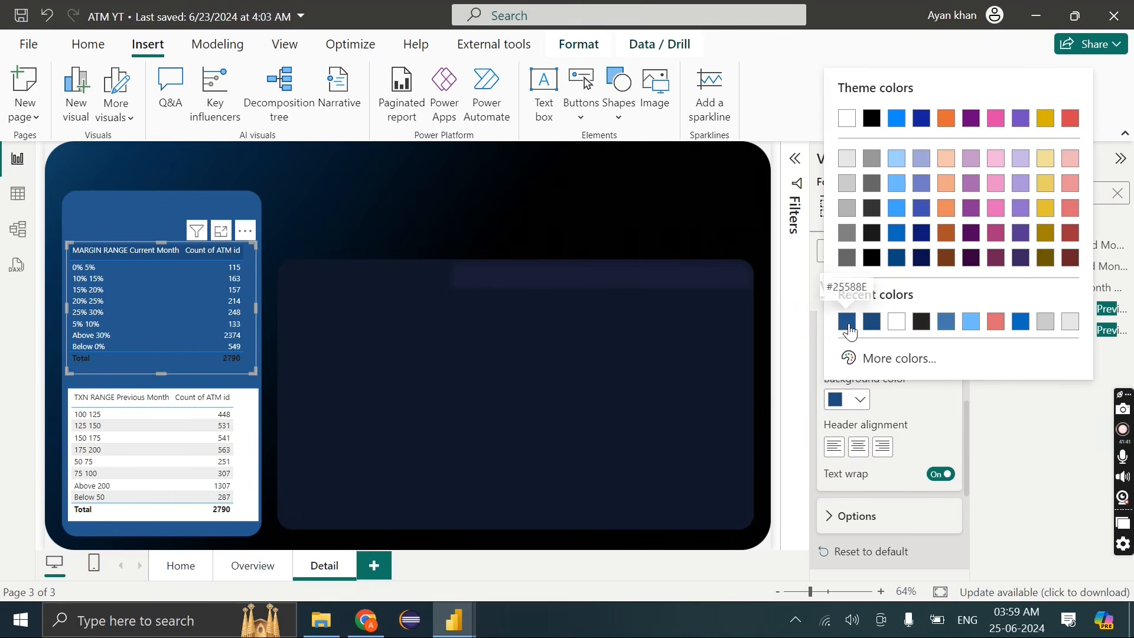
{"action": "left_click", "coordinate": [841, 308]}
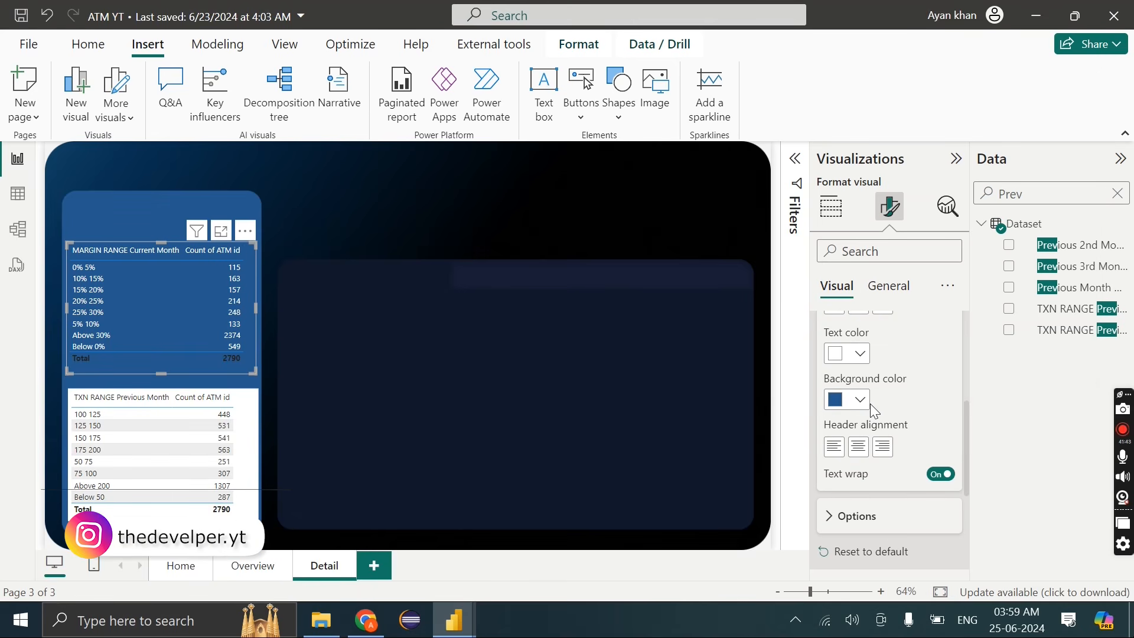
Change the grid border color of the margin range table, for all sections, to the recently used medium blue
{"action": "scroll", "coordinate": [870, 402], "scroll_direction": "up", "scroll_amount": 5}
{"action": "left_click", "coordinate": [861, 375]}
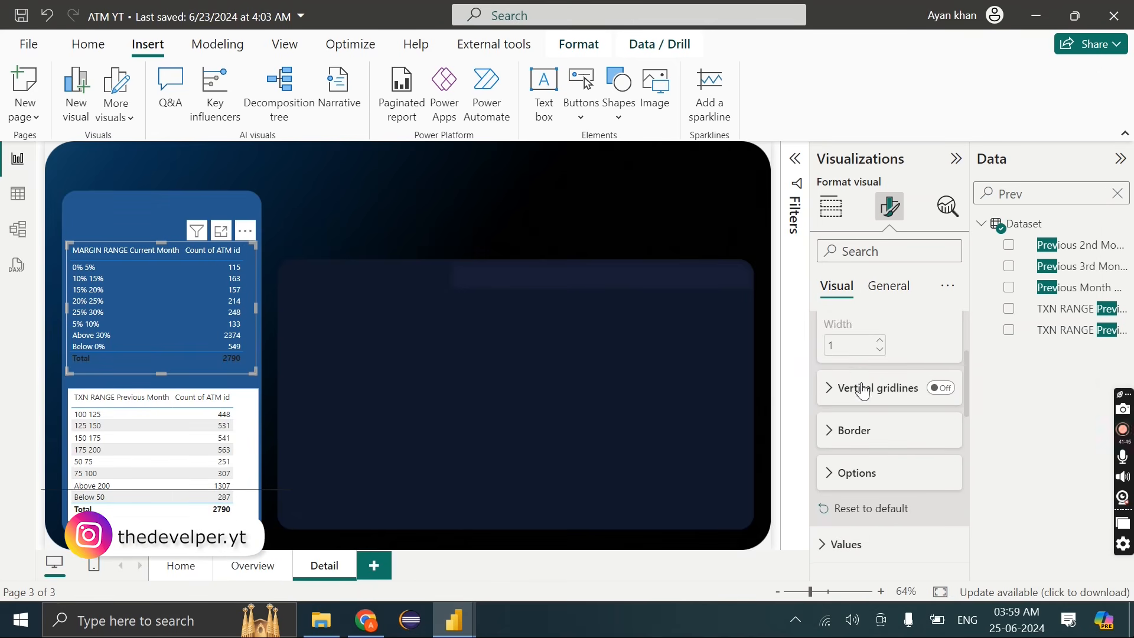
{"action": "scroll", "coordinate": [867, 409], "scroll_direction": "up", "scroll_amount": 1}
{"action": "scroll", "coordinate": [868, 413], "scroll_direction": "down", "scroll_amount": 1}
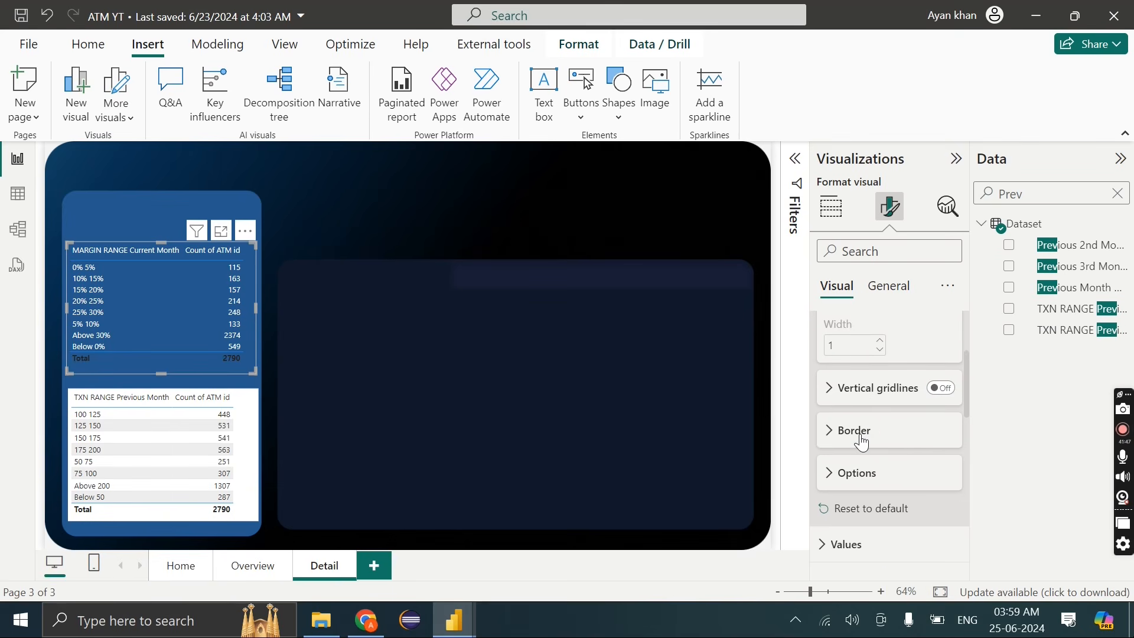
{"action": "left_click", "coordinate": [861, 442]}
{"action": "left_click", "coordinate": [861, 533]}
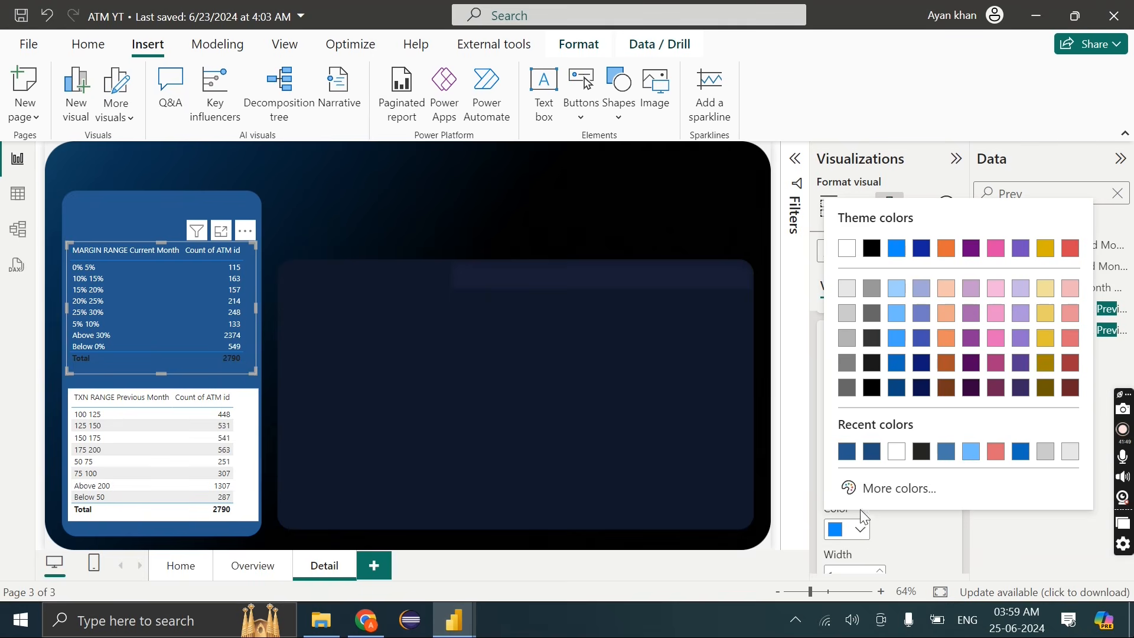
{"action": "left_click", "coordinate": [946, 454]}
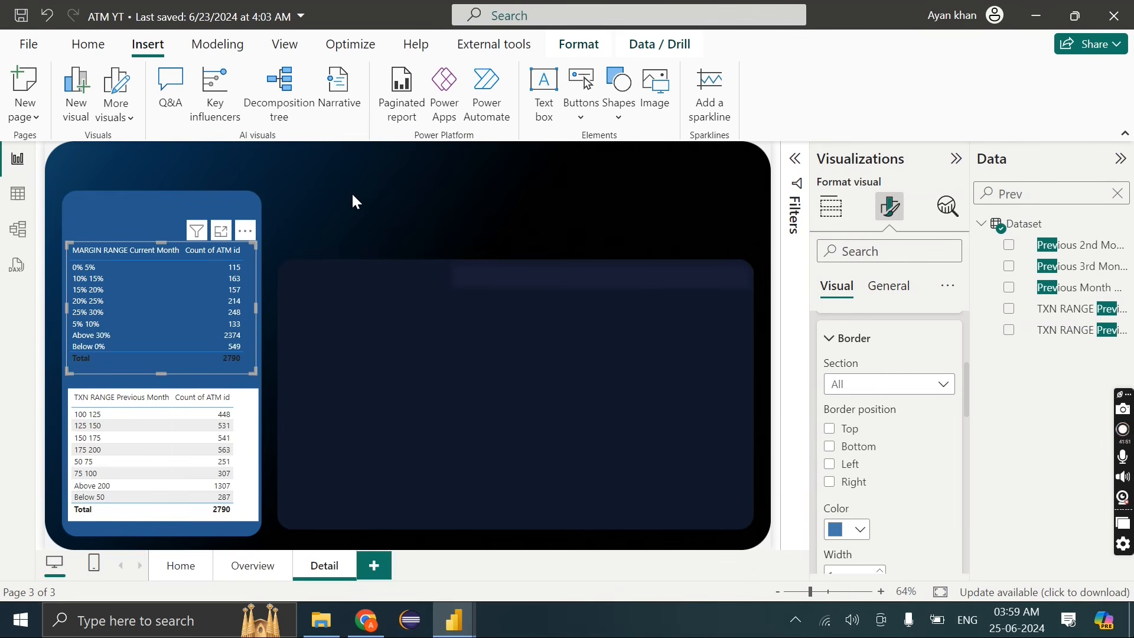
Turn off the totals row of the margin range table and copy its formatting to the transaction range table with Format painter
{"action": "left_click", "coordinate": [89, 45]}
{"action": "scroll", "coordinate": [841, 453], "scroll_direction": "down", "scroll_amount": 3}
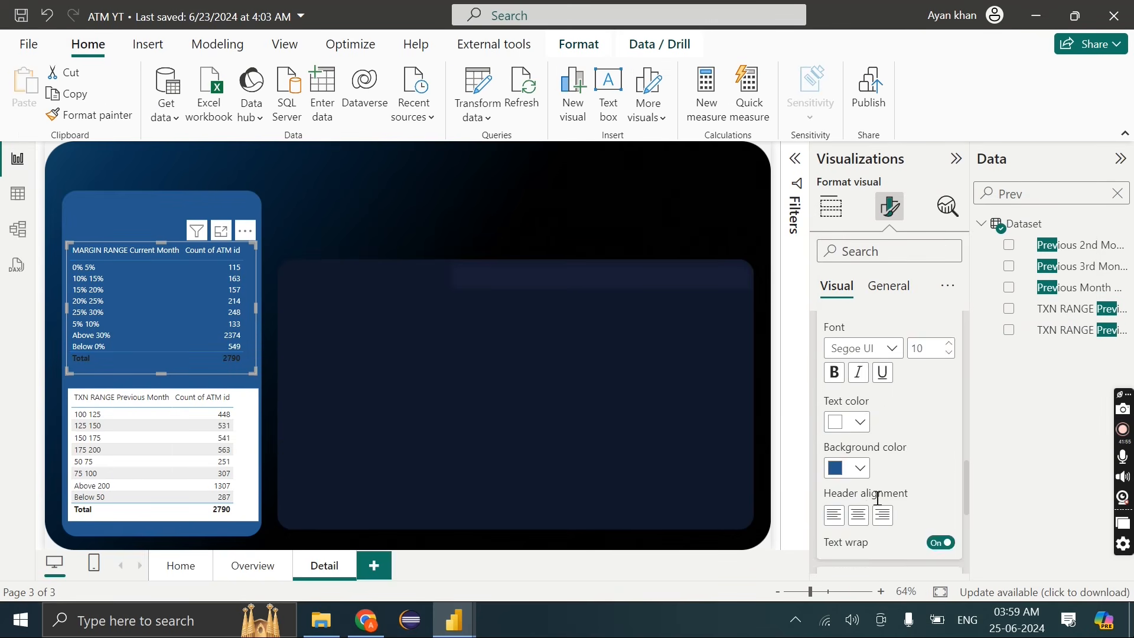
{"action": "scroll", "coordinate": [879, 499], "scroll_direction": "down", "scroll_amount": 5}
{"action": "left_click", "coordinate": [870, 393]}
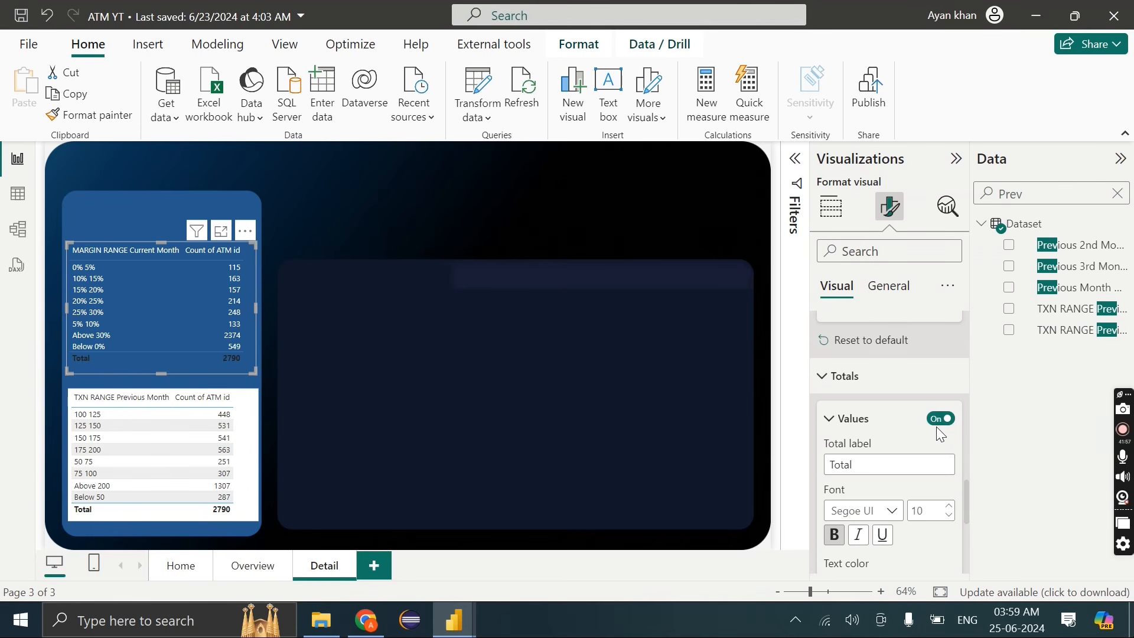
{"action": "left_click", "coordinate": [939, 419]}
{"action": "left_click", "coordinate": [125, 115]}
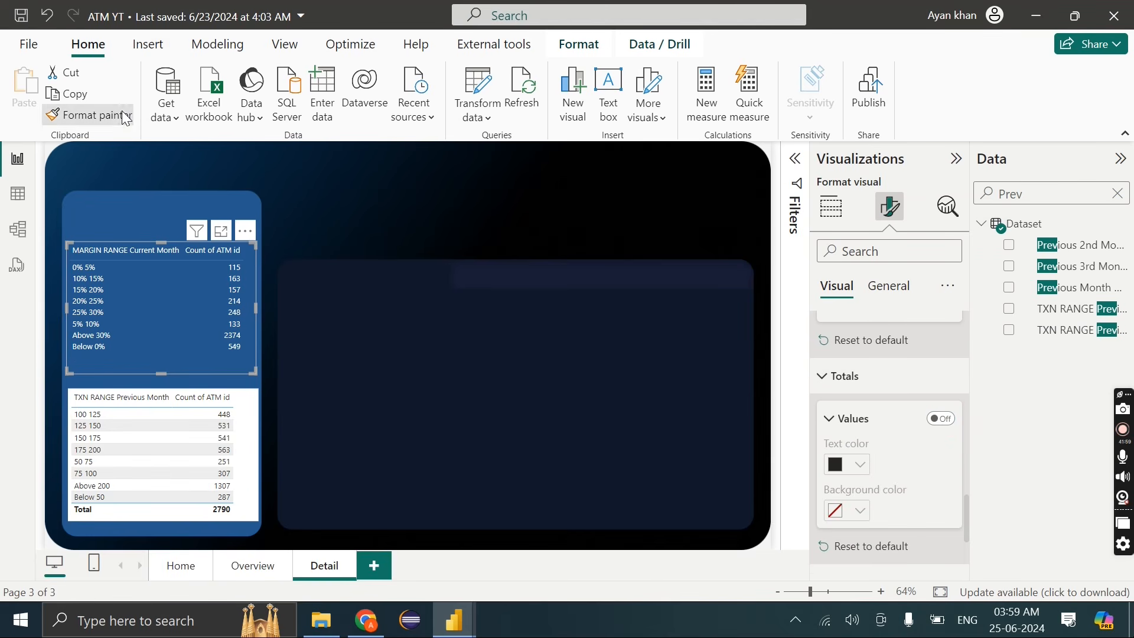
{"action": "left_click", "coordinate": [256, 414]}
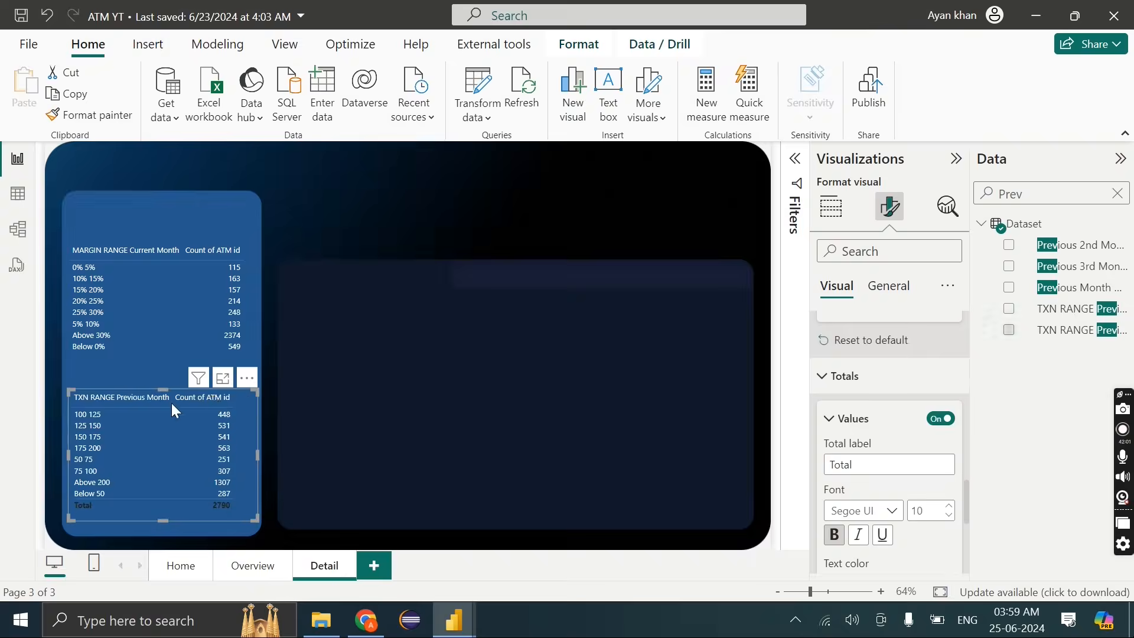
Nudge the margin range table slightly downward, to just above the transaction range table
{"action": "left_click_drag", "start_coordinate": [265, 214], "coordinate": [49, 397]}
{"action": "key", "text": "Down"}
{"action": "key", "text": "Down"}
{"action": "key", "text": "Down"}
{"action": "key", "text": "Down"}
{"action": "key", "text": "Down"}
{"action": "key", "text": "Down"}
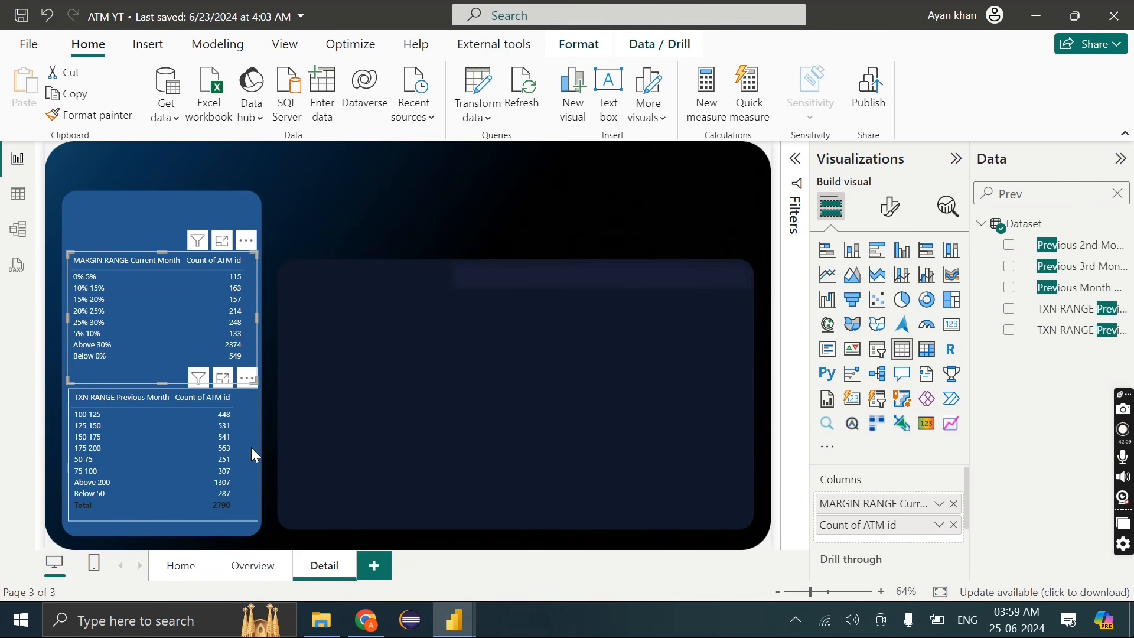
Widen the TXN RANGE Previous Month column so the count column sits closer to the transaction range table's right edge
{"action": "left_click", "coordinate": [250, 447]}
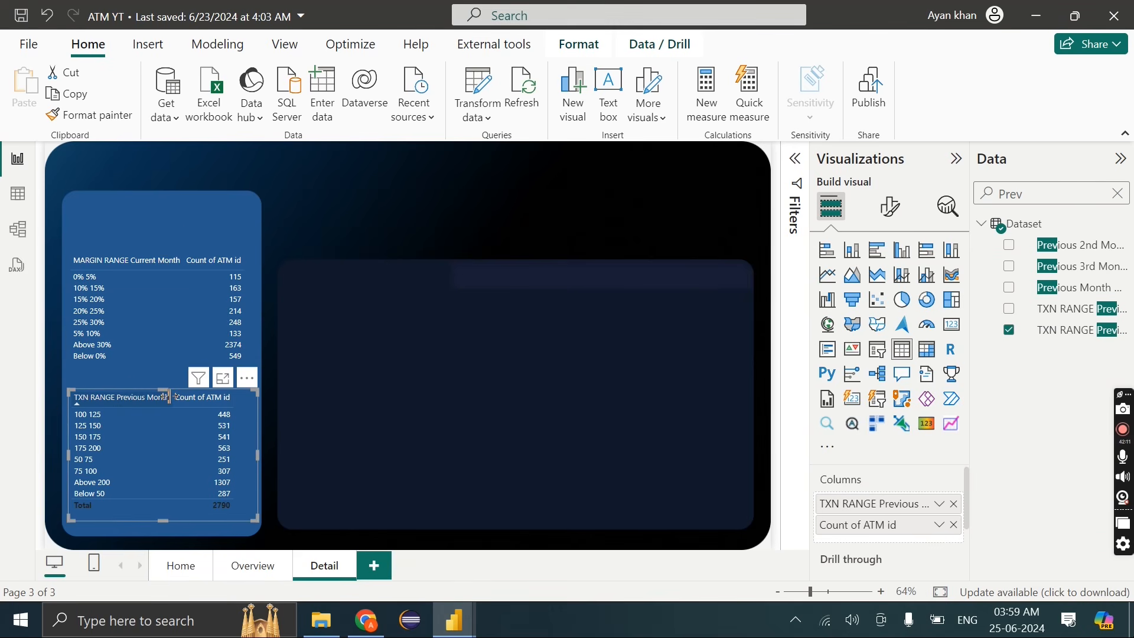
{"action": "left_click_drag", "start_coordinate": [176, 397], "coordinate": [189, 397]}
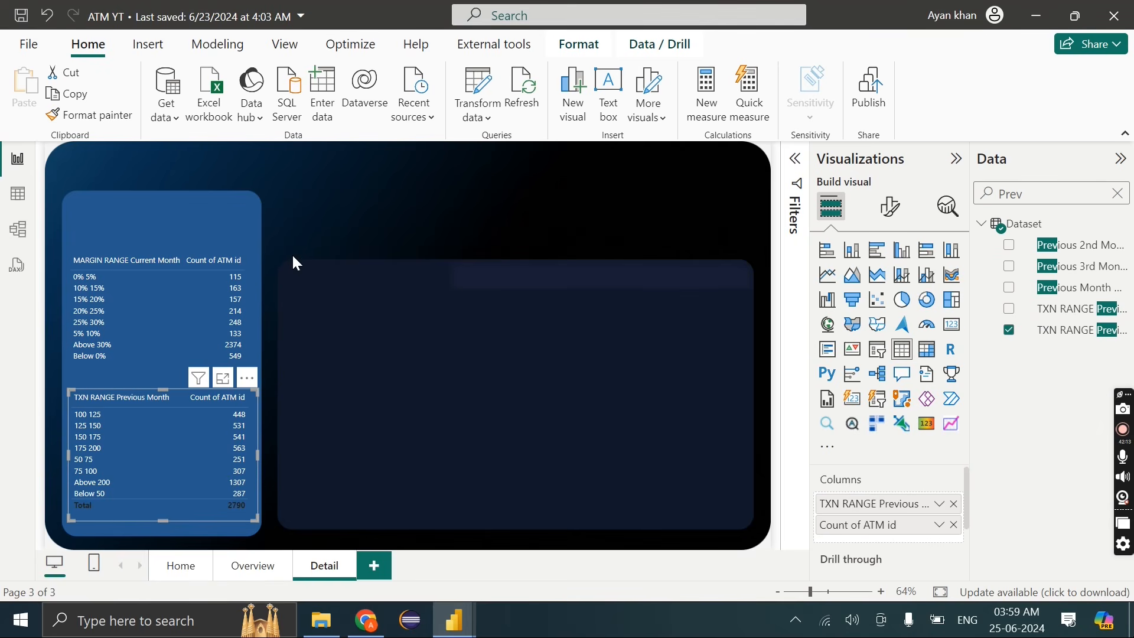
{"action": "left_click", "coordinate": [319, 468]}
Copy the Cost Analysis heading text box from the Overview page and paste it onto the Detail page
{"action": "left_click", "coordinate": [245, 565]}
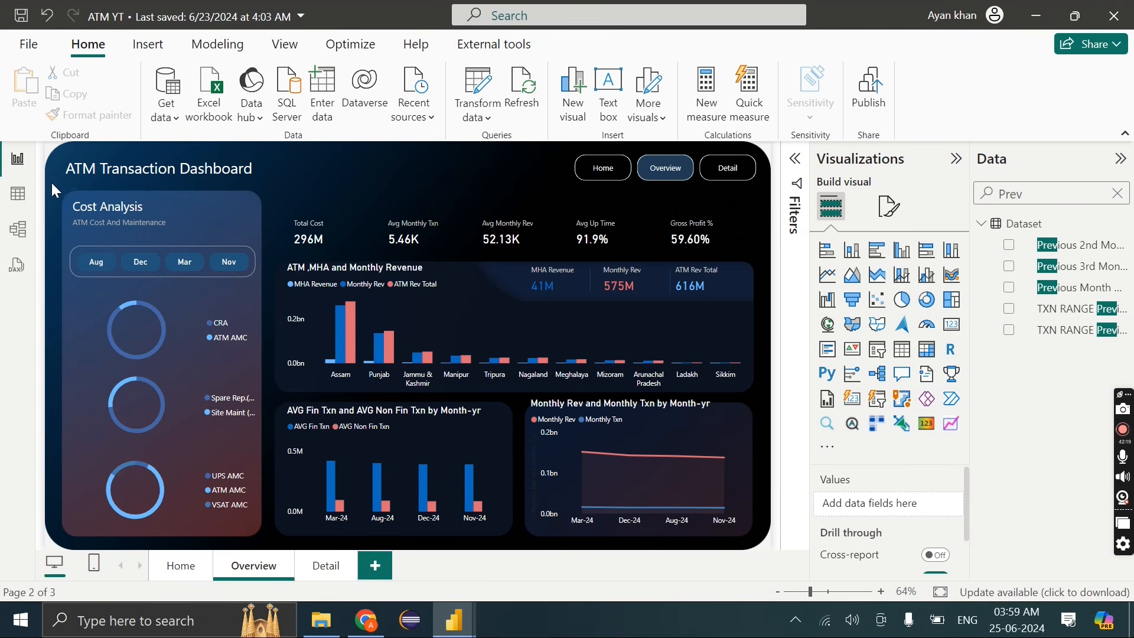
{"action": "left_click_drag", "start_coordinate": [50, 183], "coordinate": [308, 244]}
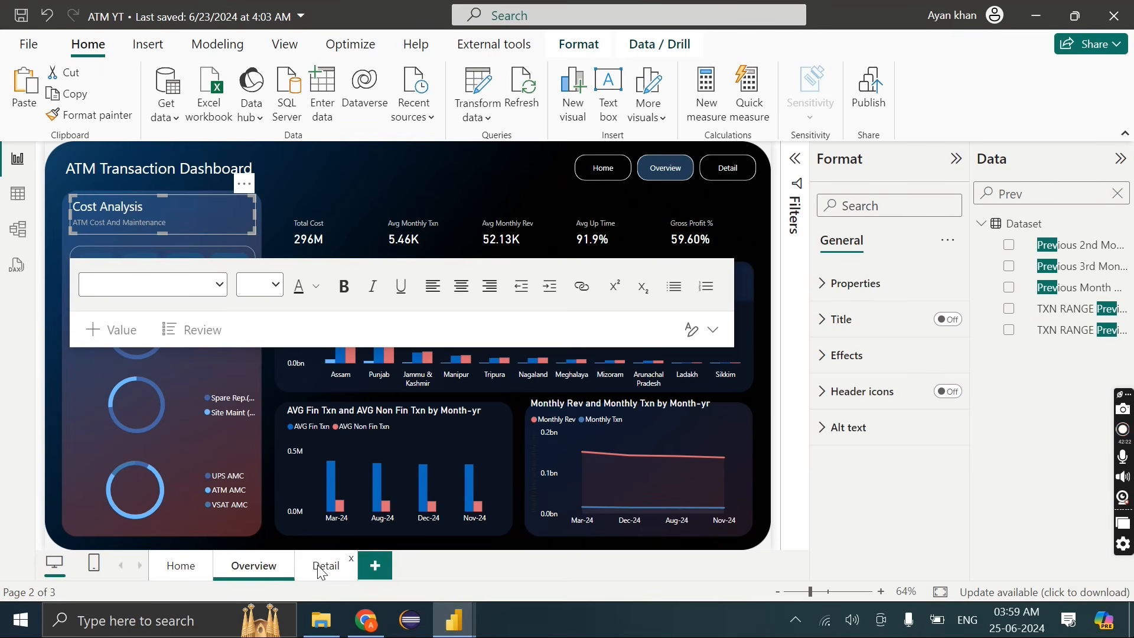
{"action": "key", "text": "ctrl+Page_Down"}
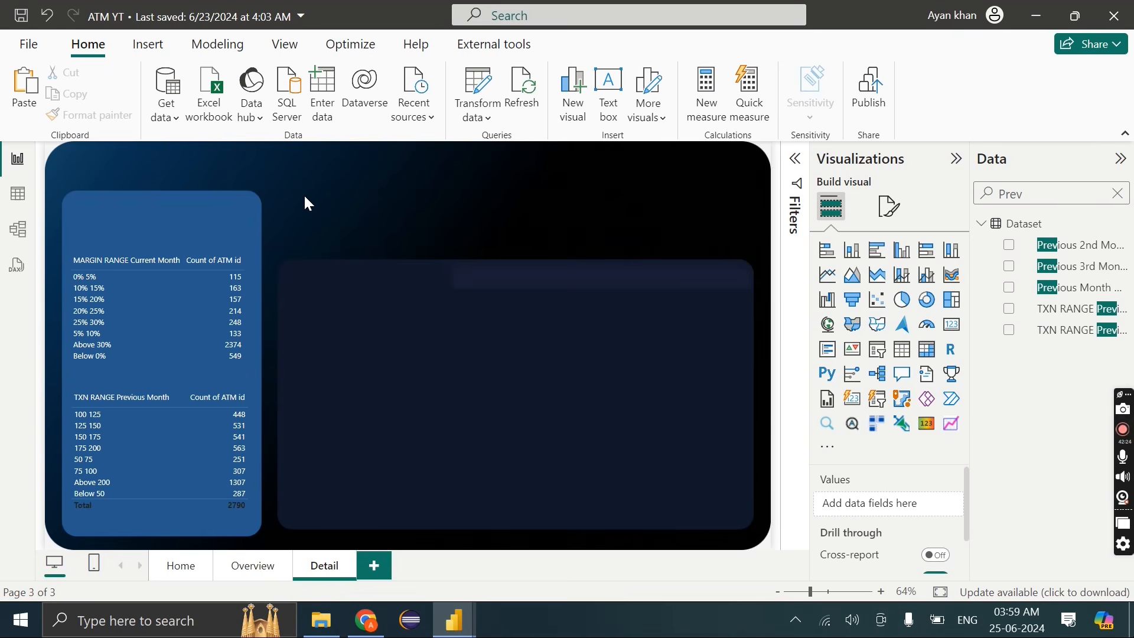
{"action": "key", "text": "ctrl+v"}
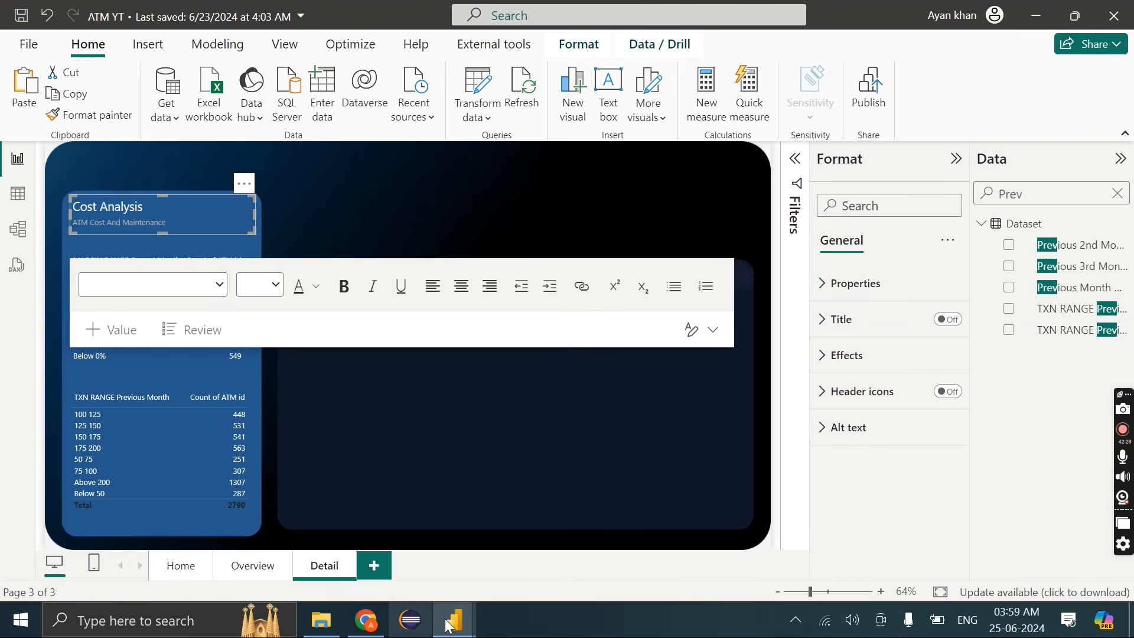
Replace the pasted heading's text with "Range Analysis" and "Of current and previous Month by ATM ID", copied from the ATM Dashboard report
{"action": "mouse_move", "coordinate": [453, 620]}
{"action": "left_click", "coordinate": [533, 558]}
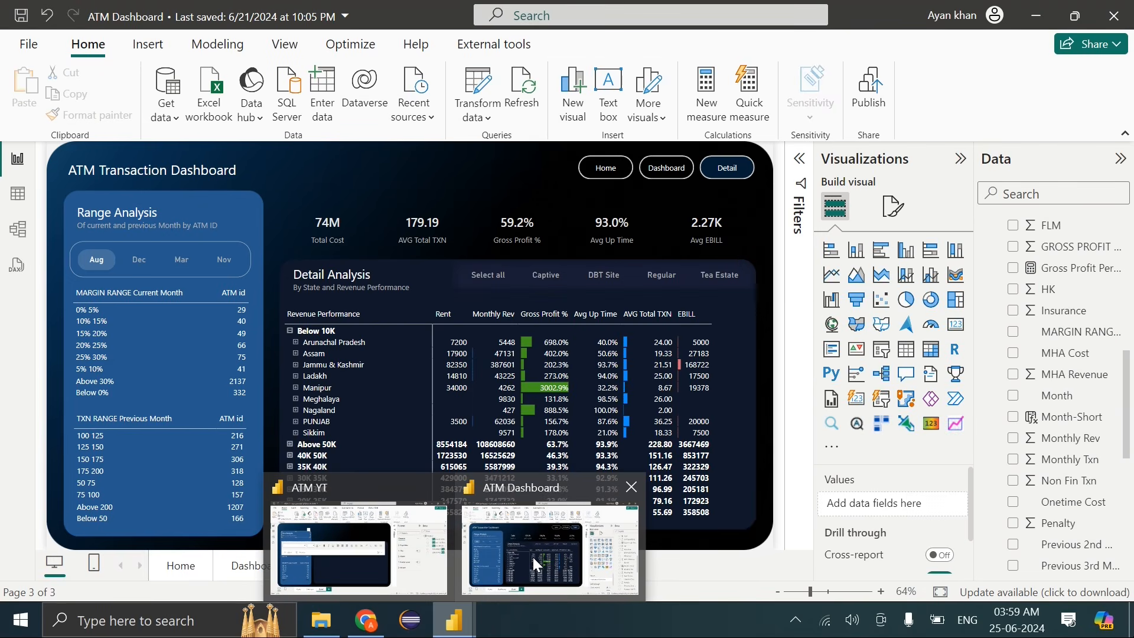
{"action": "left_click", "coordinate": [189, 221]}
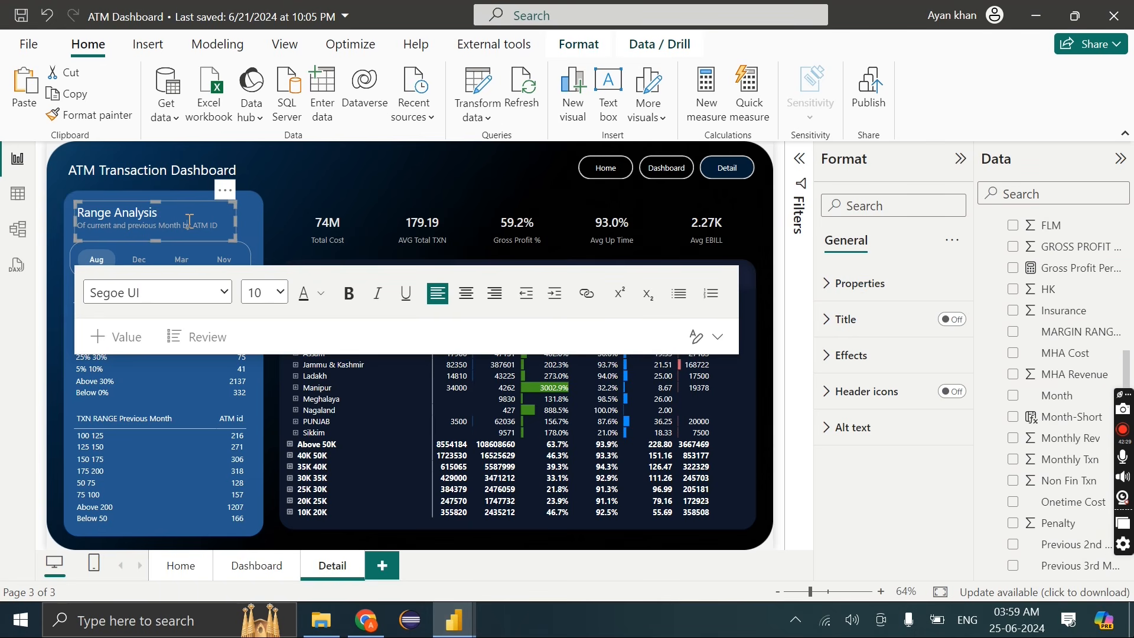
{"action": "key", "text": "ctrl+a"}
{"action": "key", "text": "ctrl+c"}
{"action": "mouse_move", "coordinate": [454, 620]}
{"action": "left_click", "coordinate": [408, 558]}
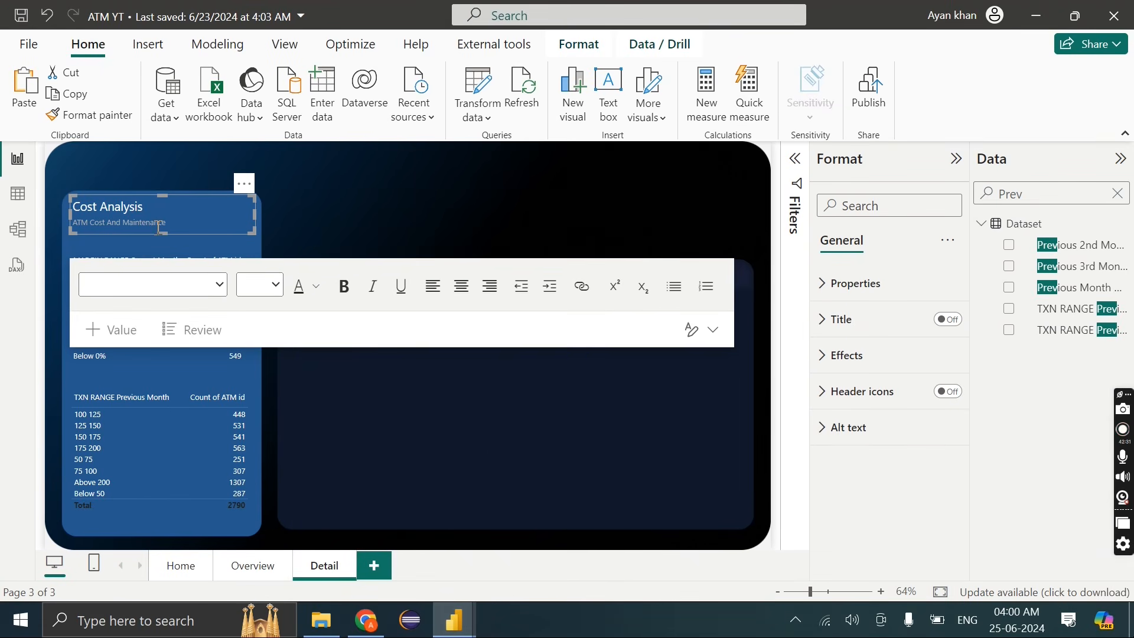
{"action": "key", "text": "ctrl+a"}
{"action": "key", "text": "ctrl+v"}
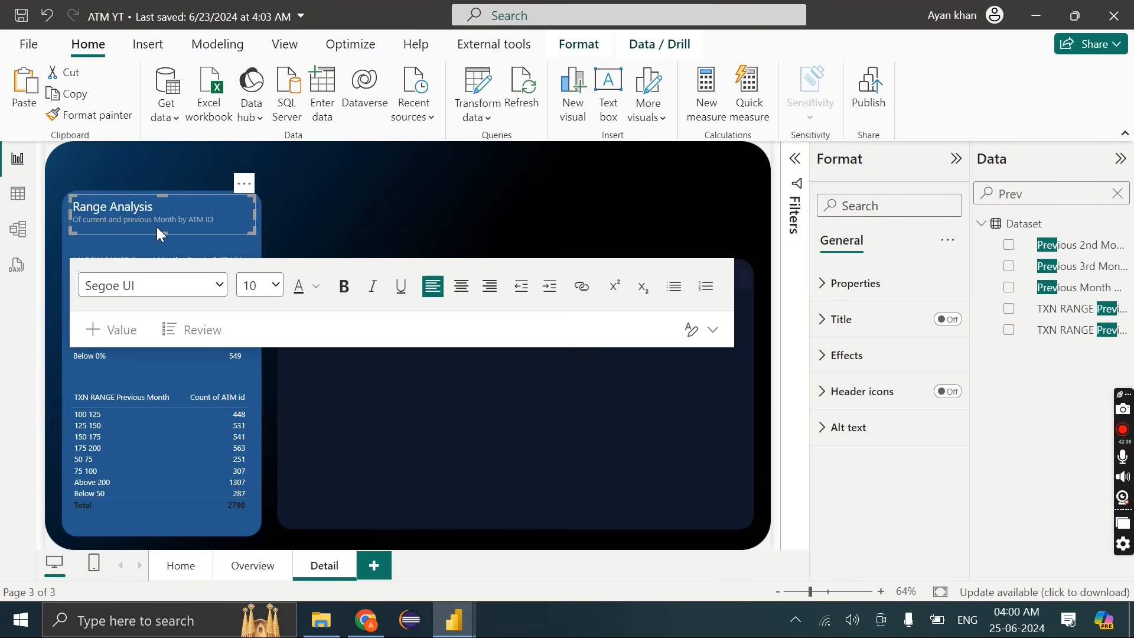
{"action": "left_click", "coordinate": [313, 214]}
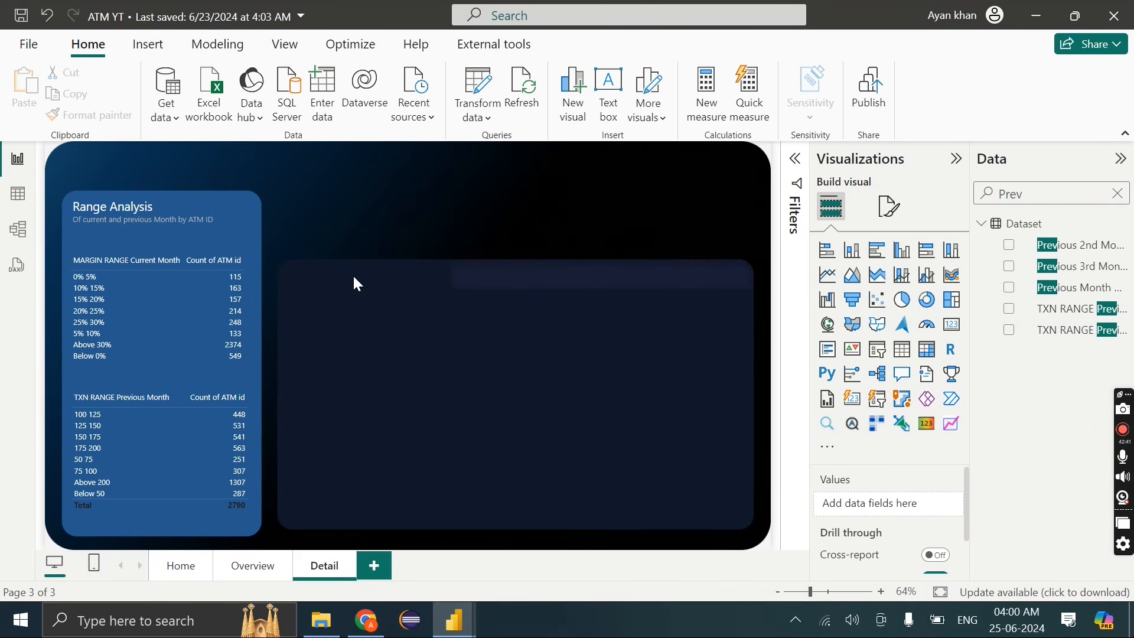
{"action": "left_click", "coordinate": [213, 208]}
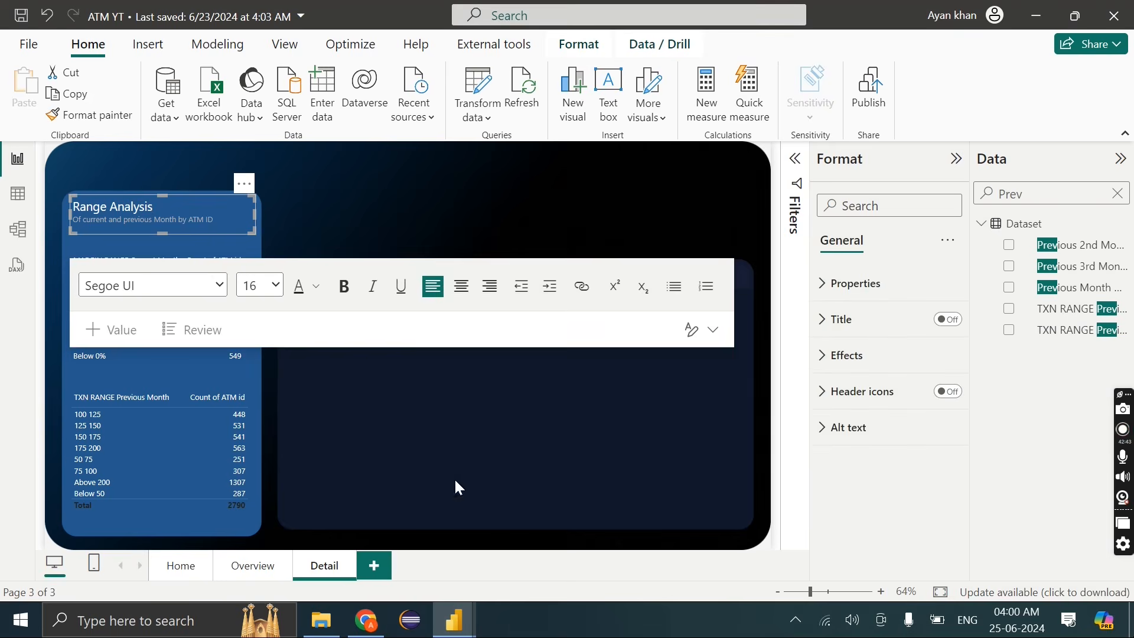
{"action": "left_click", "coordinate": [437, 515]}
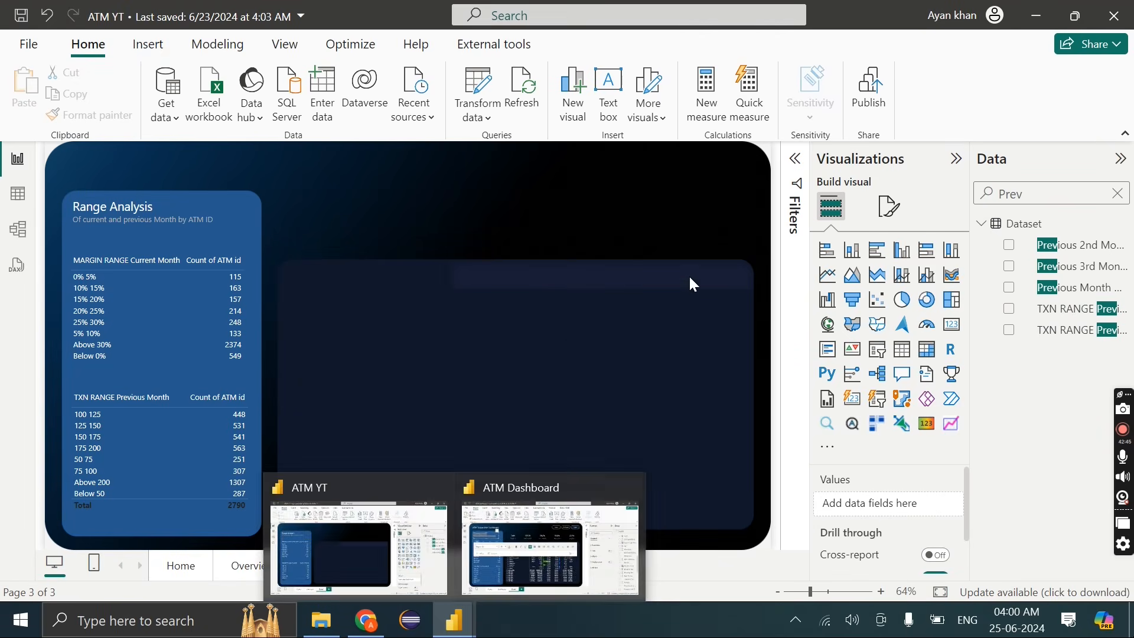
Switch to the ATM Dashboard report and examine its Detail Analysis matrix by Revenue Performance
{"action": "mouse_move", "coordinate": [437, 634]}
{"action": "left_click", "coordinate": [473, 555]}
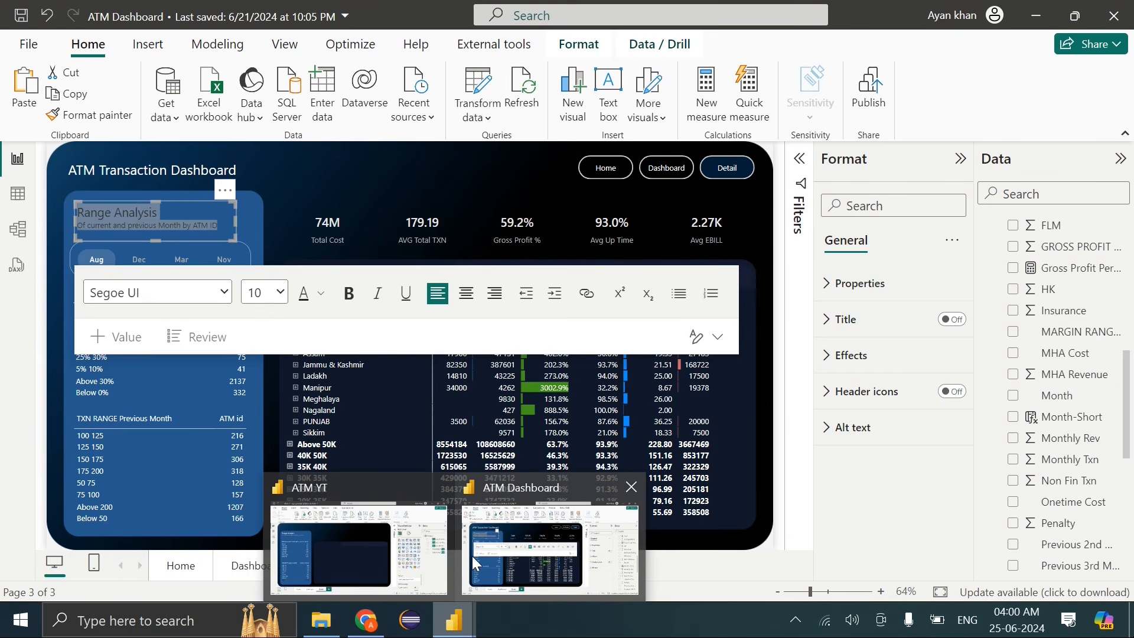
{"action": "left_click", "coordinate": [472, 555]}
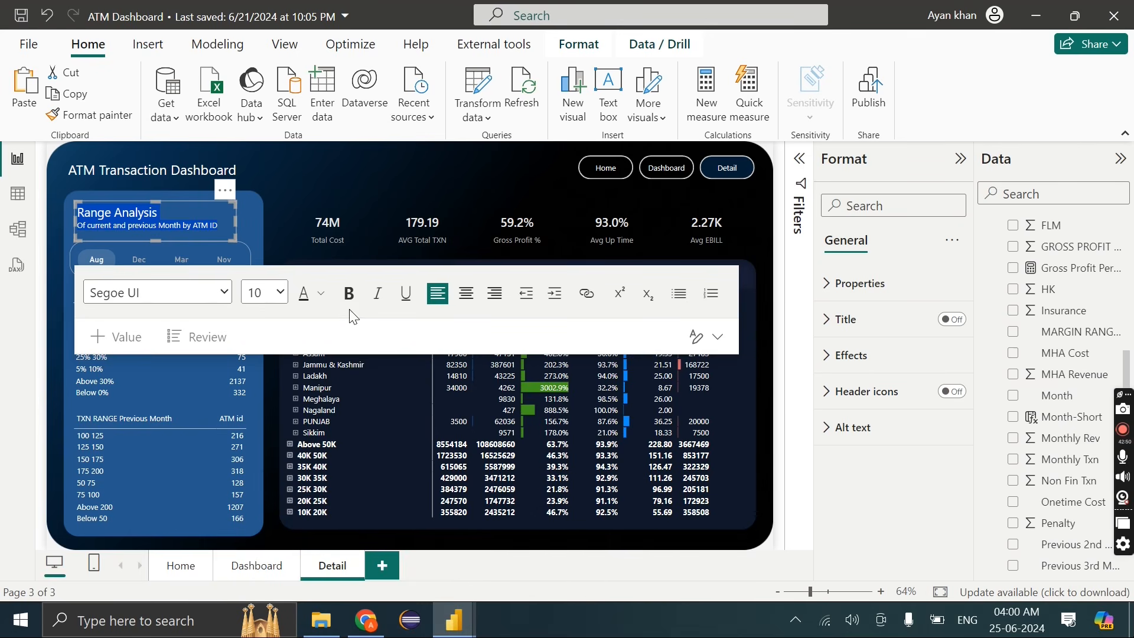
{"action": "left_click", "coordinate": [296, 380]}
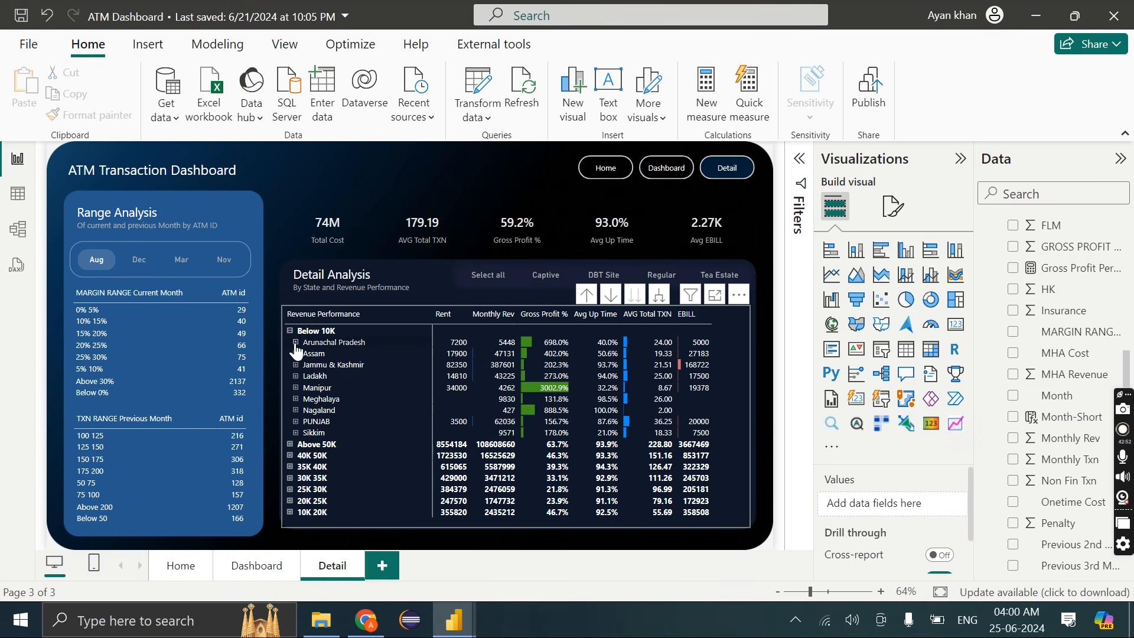
Return to the ATM YT report and search its data fields for "Rev"
{"action": "key", "text": "alt+Tab"}
{"action": "type", "text": "Rev"}
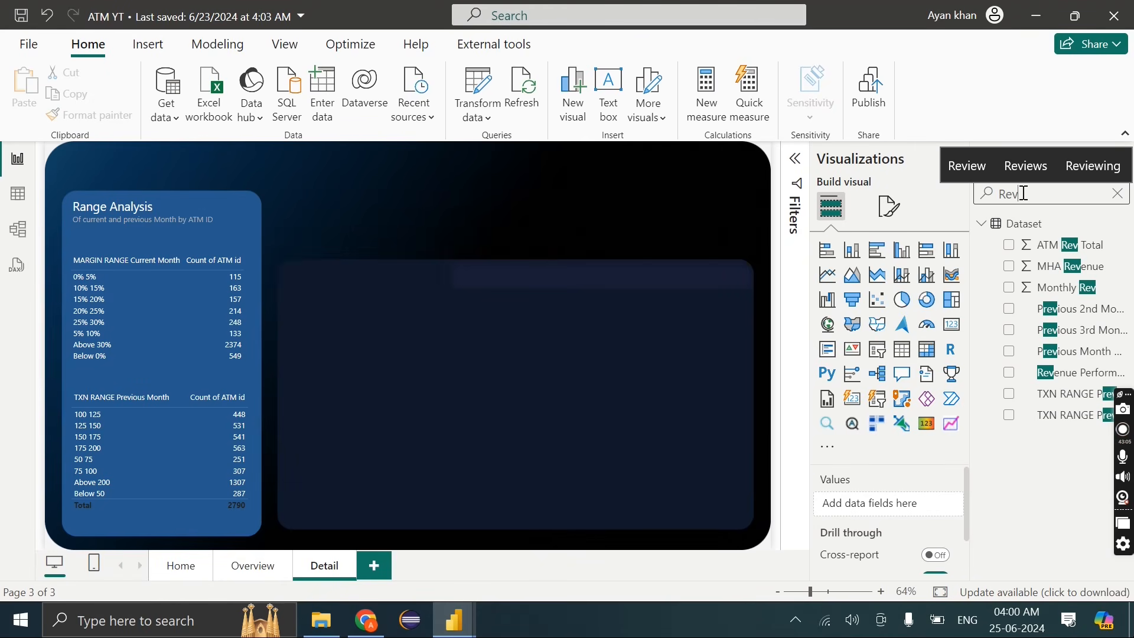
{"action": "left_click", "coordinate": [244, 367]}
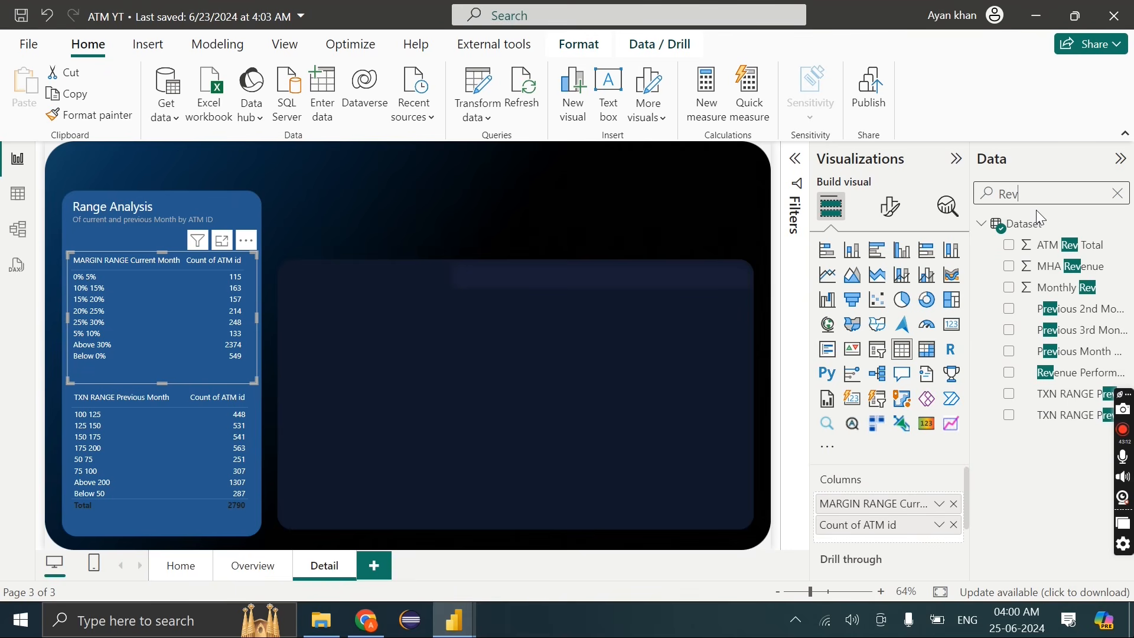
Create a separate Revenue Performance table, convert it to a matrix, and size it to fill the dark detail panel
{"action": "type", "text": "e"}
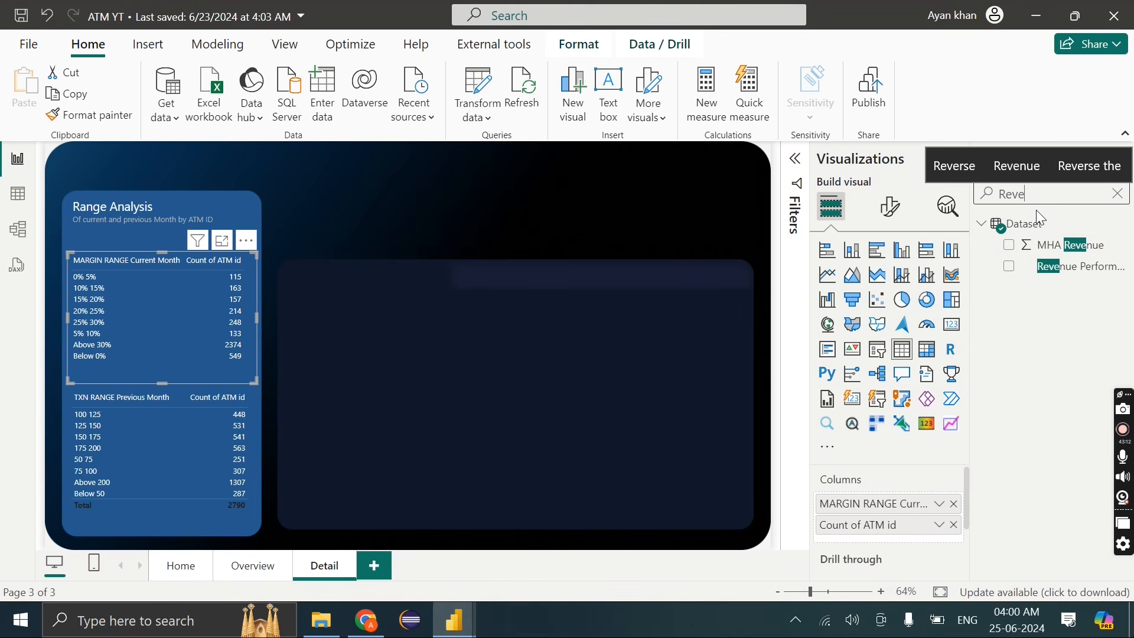
{"action": "left_click", "coordinate": [1009, 267]}
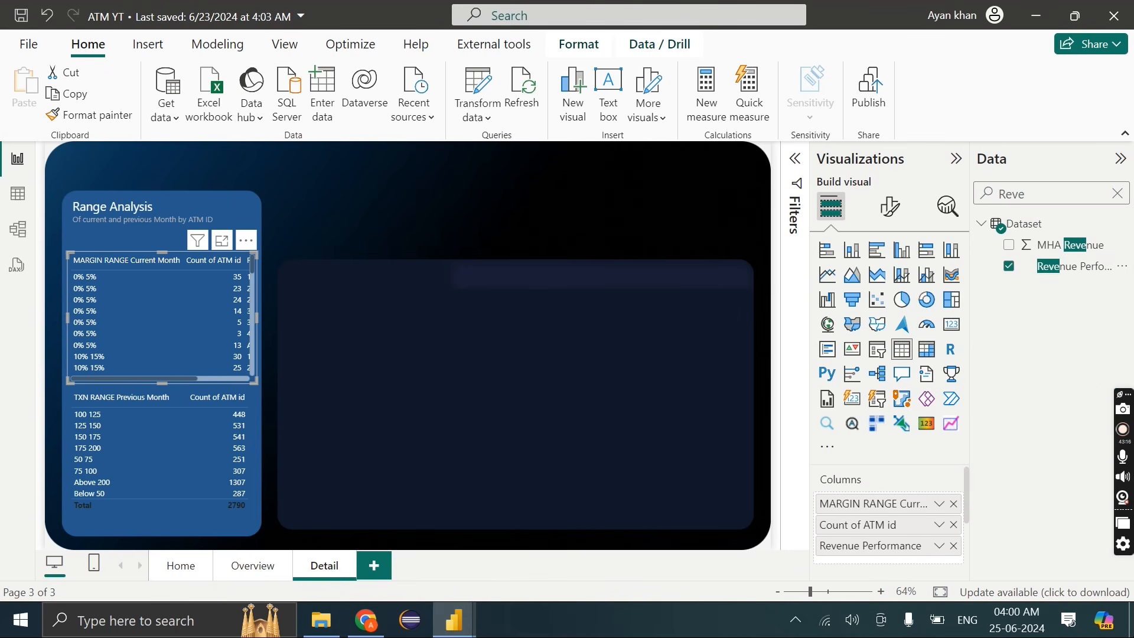
{"action": "left_click", "coordinate": [47, 16]}
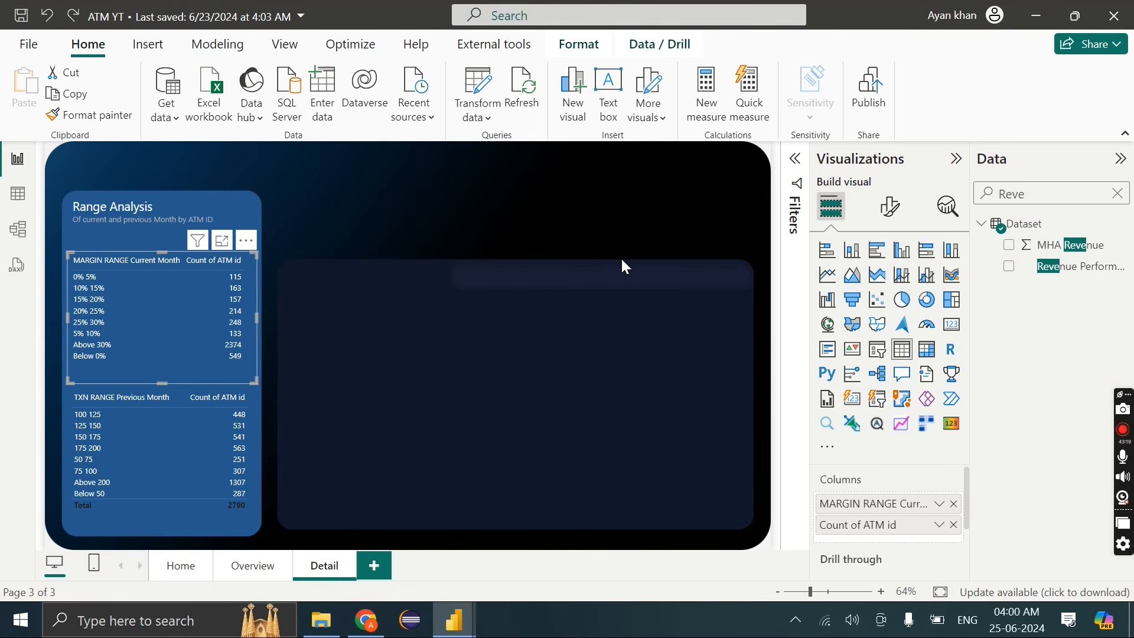
{"action": "left_click", "coordinate": [1009, 265]}
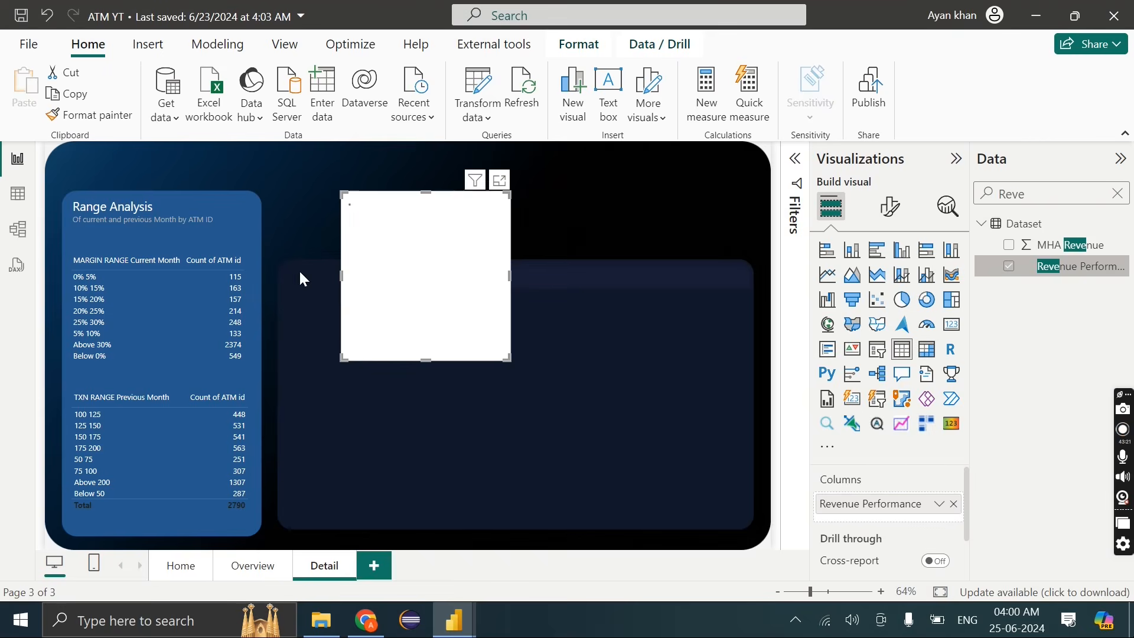
{"action": "left_click_drag", "start_coordinate": [405, 291], "coordinate": [366, 385]}
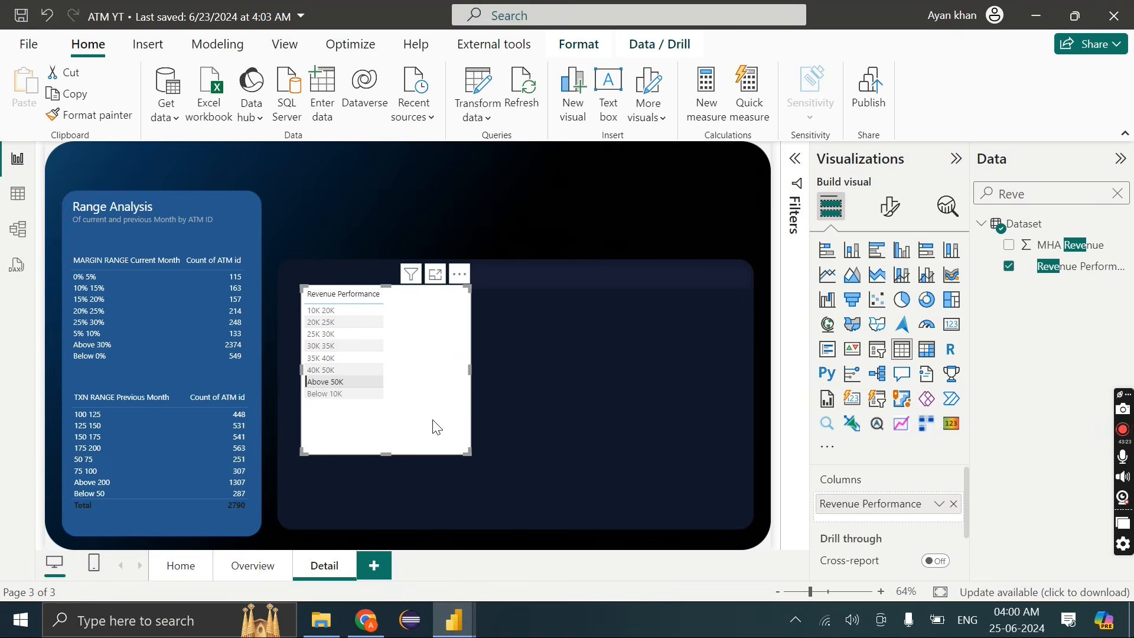
{"action": "left_click_drag", "start_coordinate": [461, 444], "coordinate": [749, 520]}
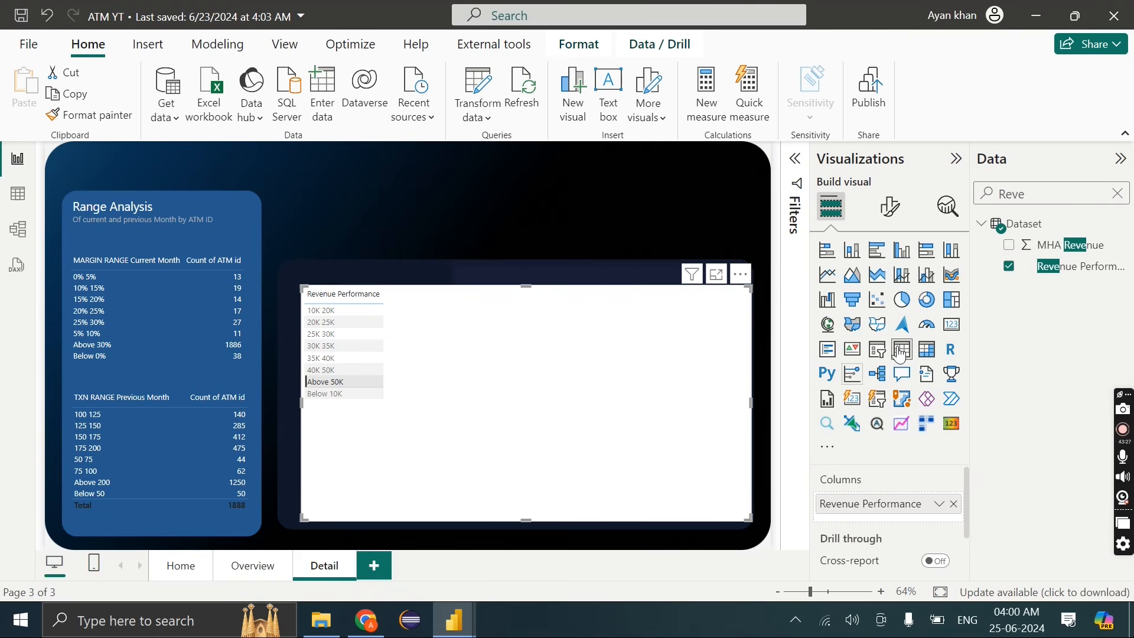
{"action": "left_click", "coordinate": [927, 350]}
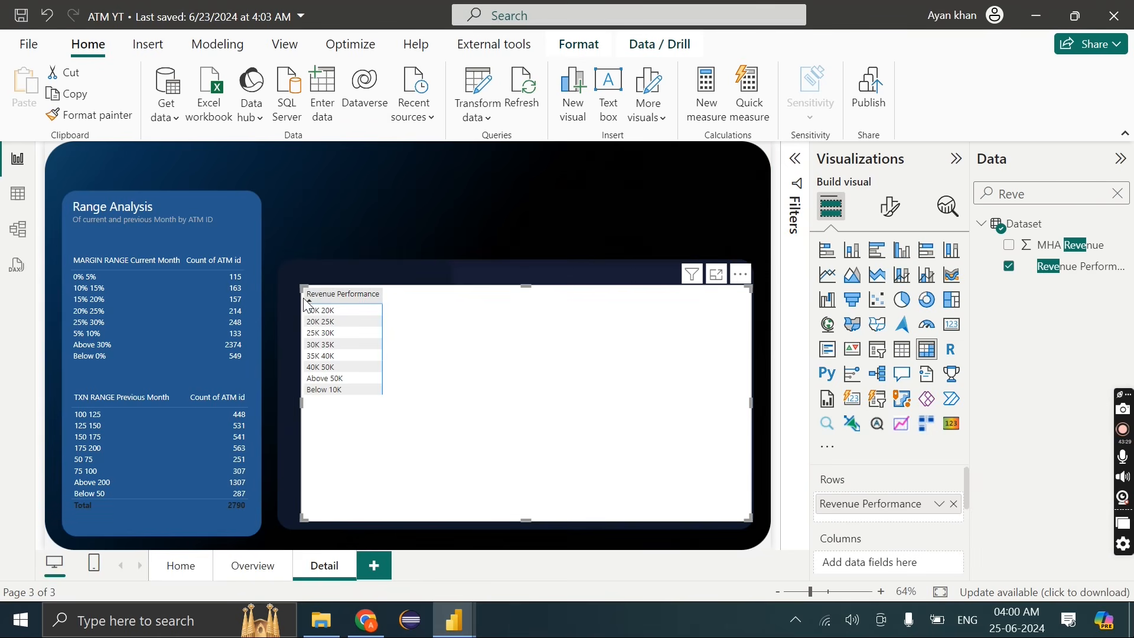
{"action": "left_click_drag", "start_coordinate": [299, 290], "coordinate": [286, 297]}
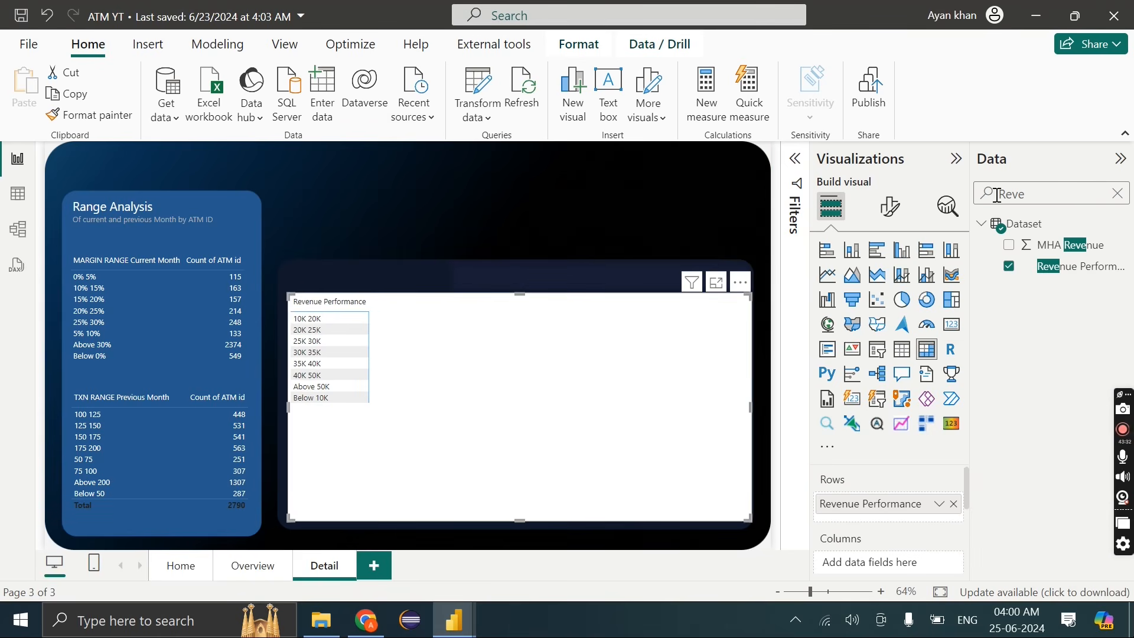
Add the STATE field below Revenue Performance in the matrix rows and check the drill-down of the 20K 25K group
{"action": "left_click_drag", "start_coordinate": [1030, 197], "coordinate": [802, 207]}
{"action": "key", "text": "BackSpace"}
{"action": "type", "text": "state"}
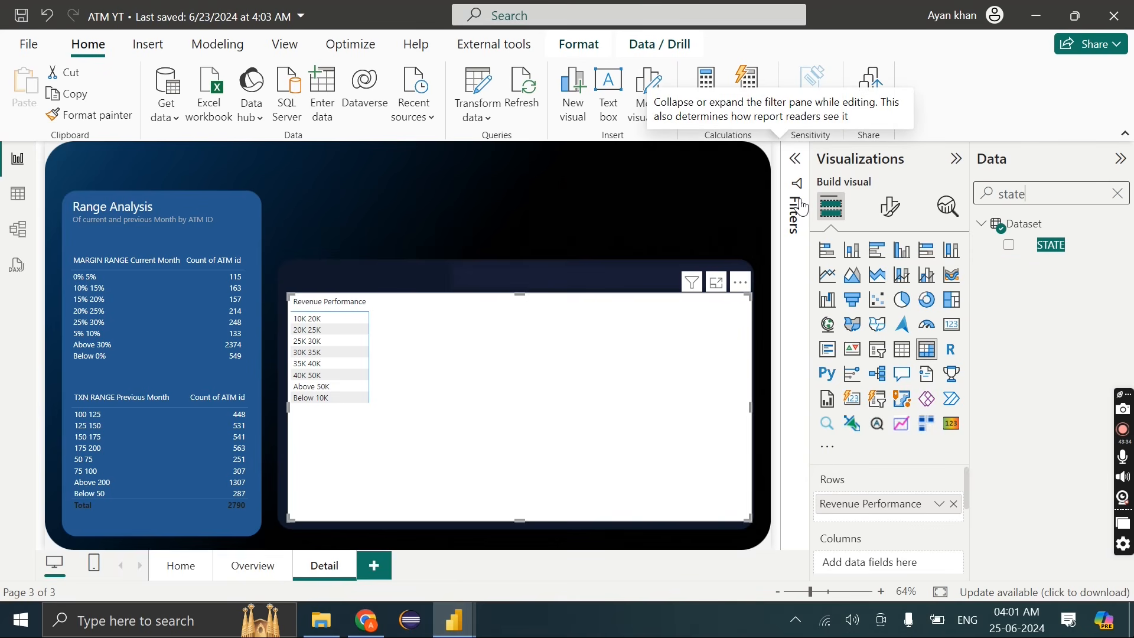
{"action": "left_click_drag", "start_coordinate": [1051, 244], "coordinate": [866, 517]}
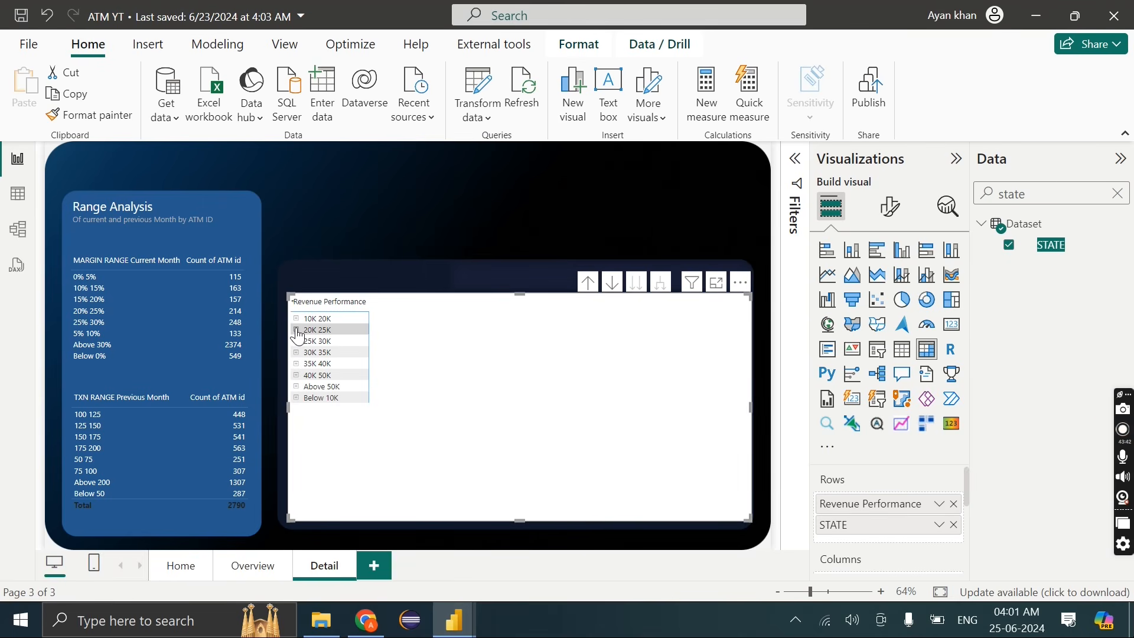
{"action": "left_click", "coordinate": [296, 330]}
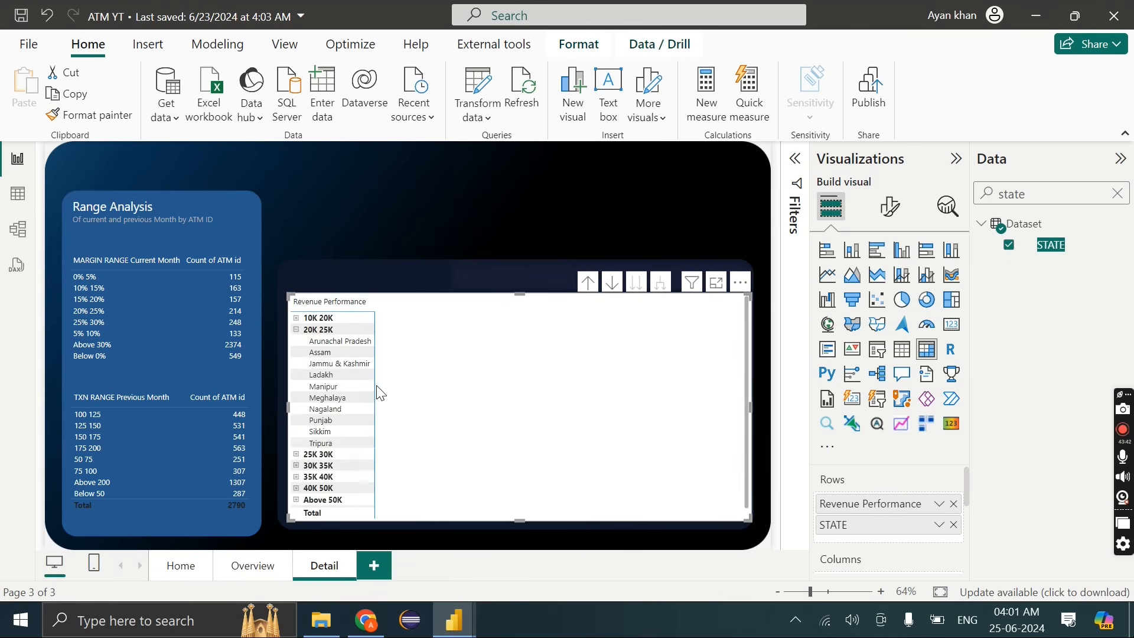
{"action": "left_click", "coordinate": [297, 333]}
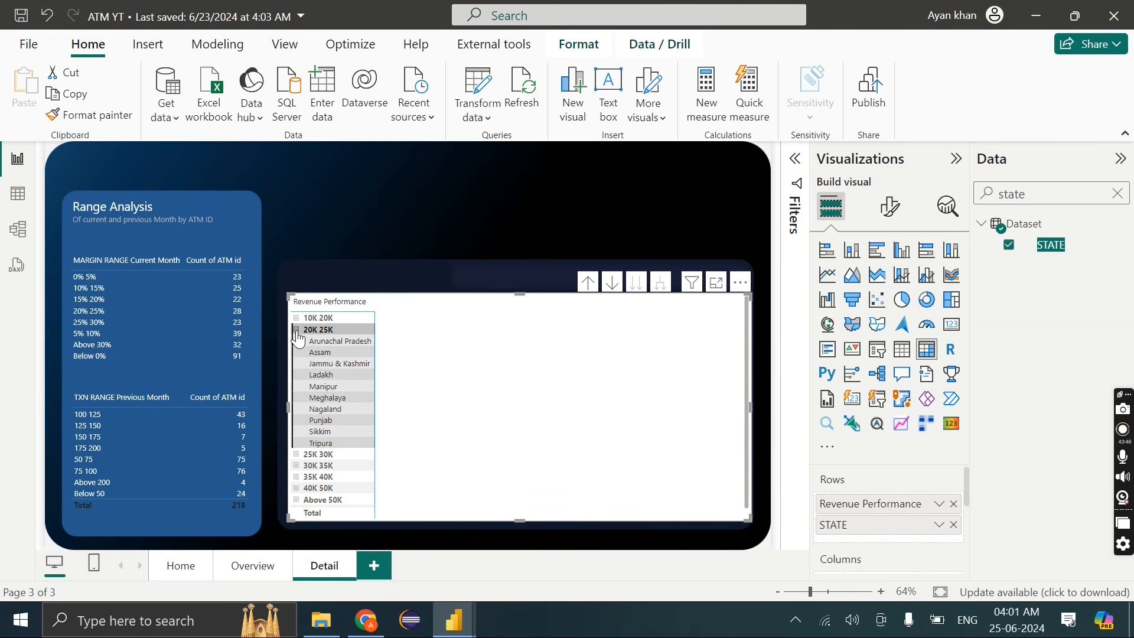
{"action": "left_click", "coordinate": [297, 331]}
Add the ATM id field as the third row level of the matrix, below STATE
{"action": "key", "text": "ctrl+a"}
{"action": "key", "text": "BackSpace"}
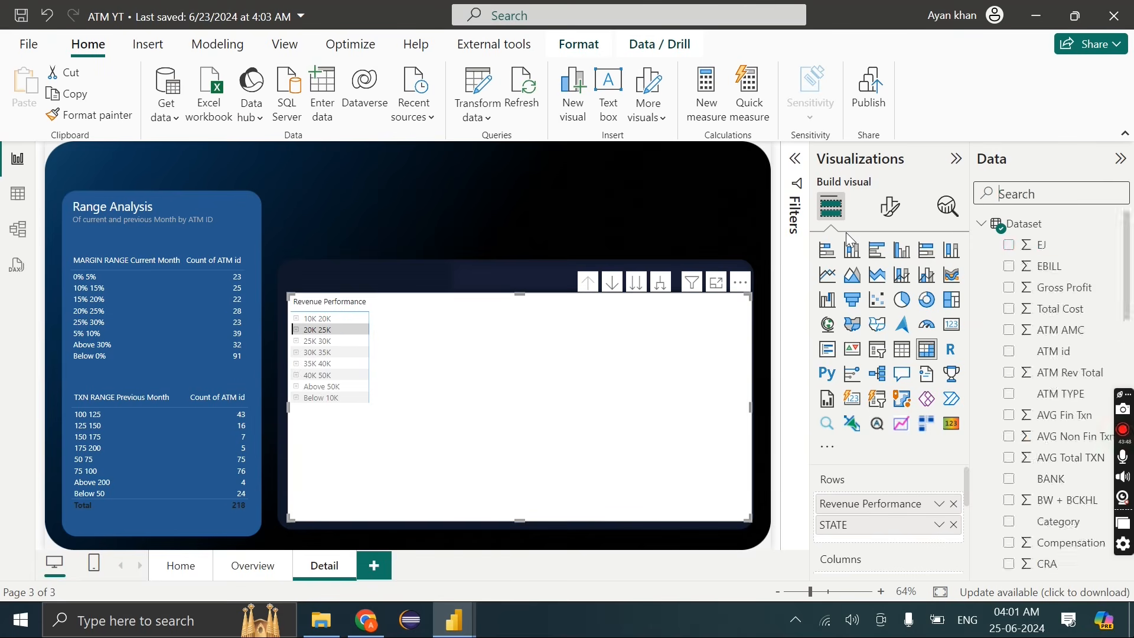
{"action": "type", "text": "atm"}
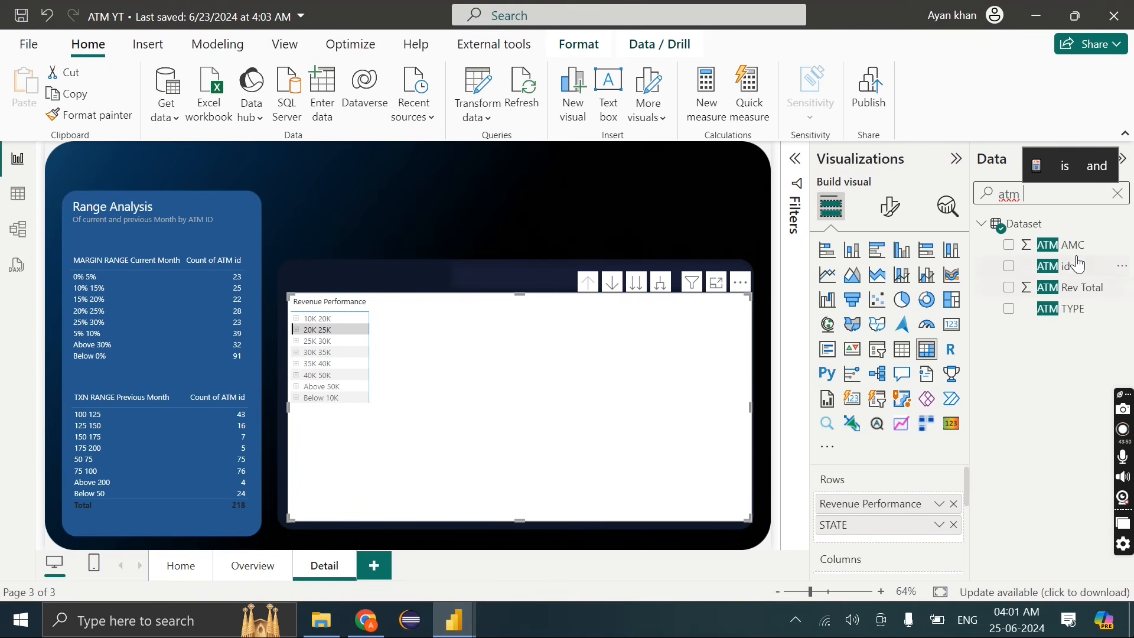
{"action": "left_click_drag", "start_coordinate": [1078, 267], "coordinate": [918, 537]}
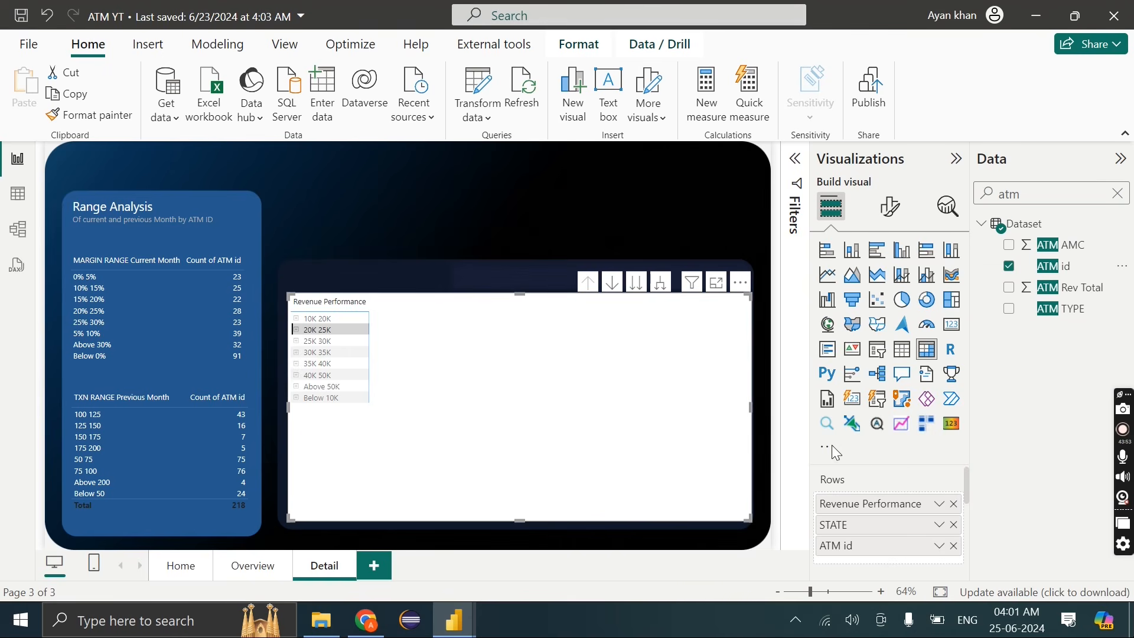
{"action": "left_click", "coordinate": [446, 338]}
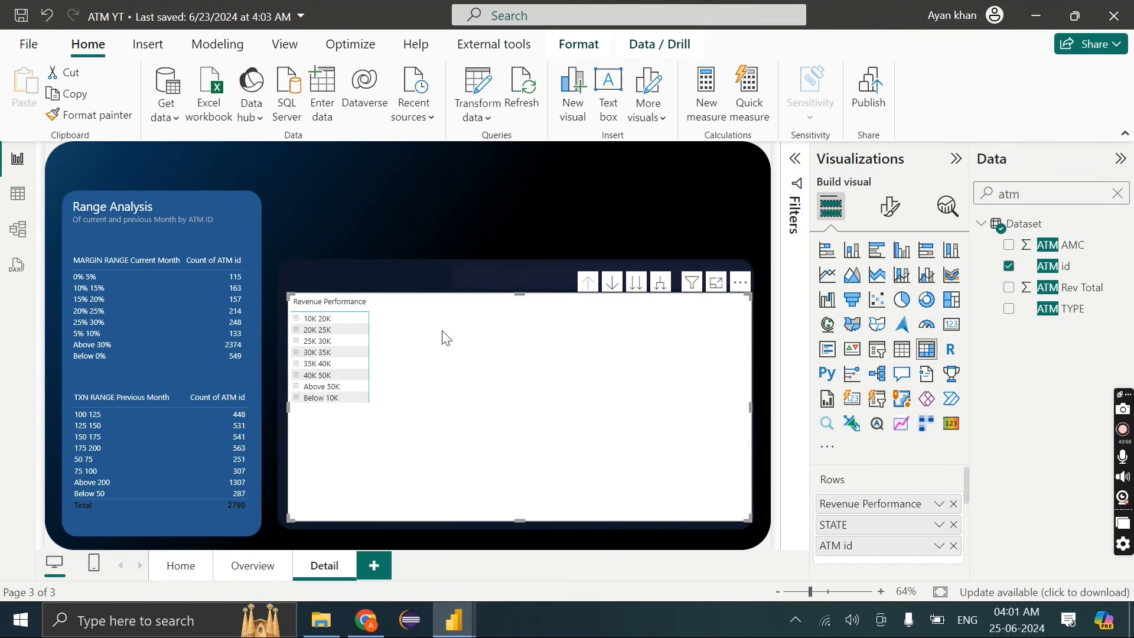
Add the Monthly Rev and Monthly Txn fields as values of the matrix
{"action": "left_click", "coordinate": [1117, 194]}
{"action": "type", "text": "month"}
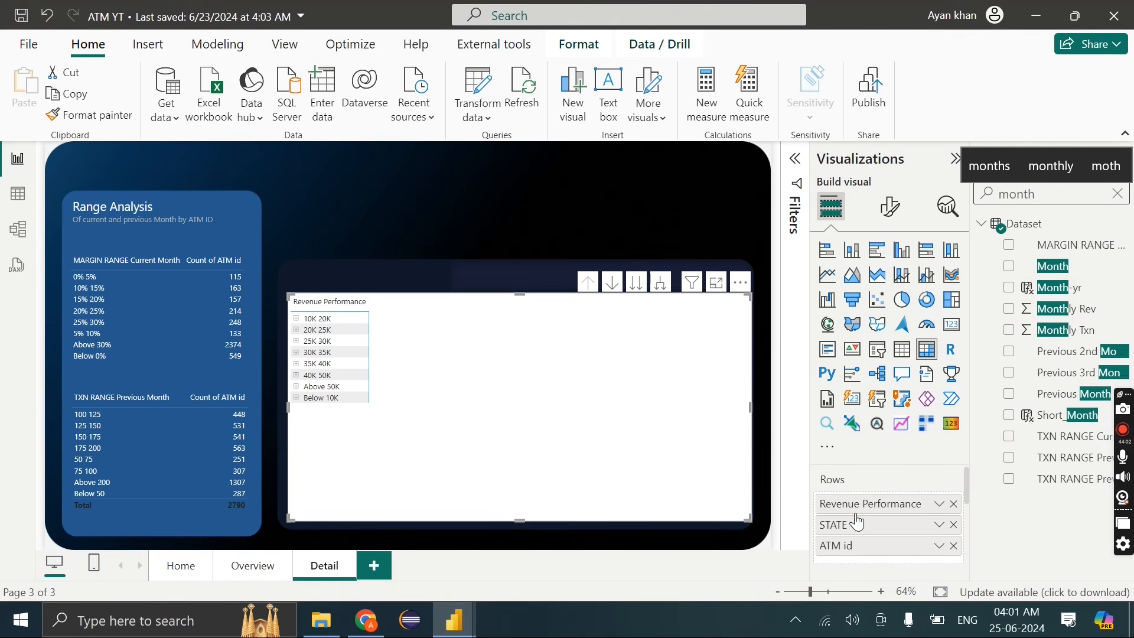
{"action": "scroll", "coordinate": [856, 517], "scroll_direction": "down", "scroll_amount": 5}
{"action": "left_click_drag", "start_coordinate": [1079, 316], "coordinate": [903, 535]}
{"action": "left_click_drag", "start_coordinate": [1069, 329], "coordinate": [915, 541]}
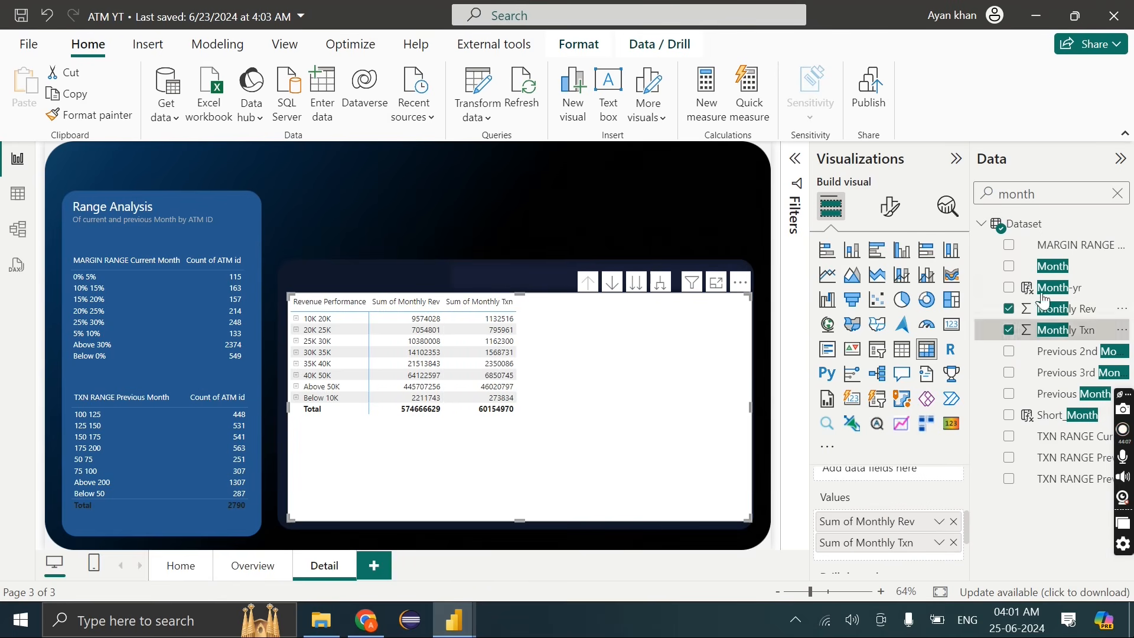
Add the Gross Profit Percentage measure to the matrix values and rename it as "Gross Profit %"
{"action": "double_click", "coordinate": [1045, 197]}
{"action": "type", "text": "gross"}
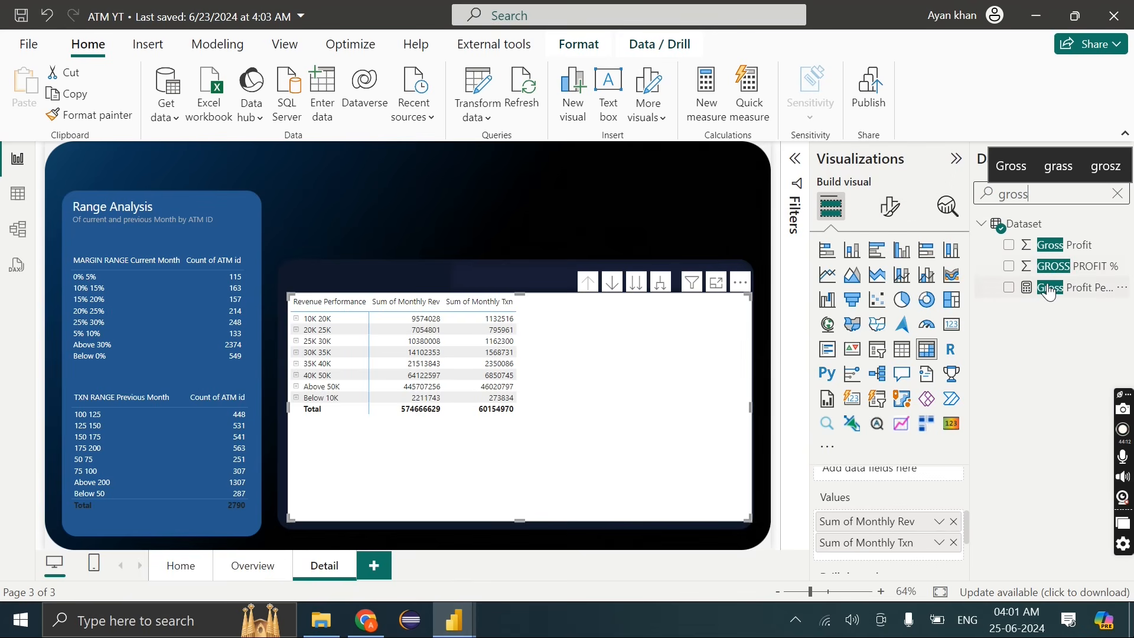
{"action": "left_click_drag", "start_coordinate": [1046, 289], "coordinate": [896, 555]}
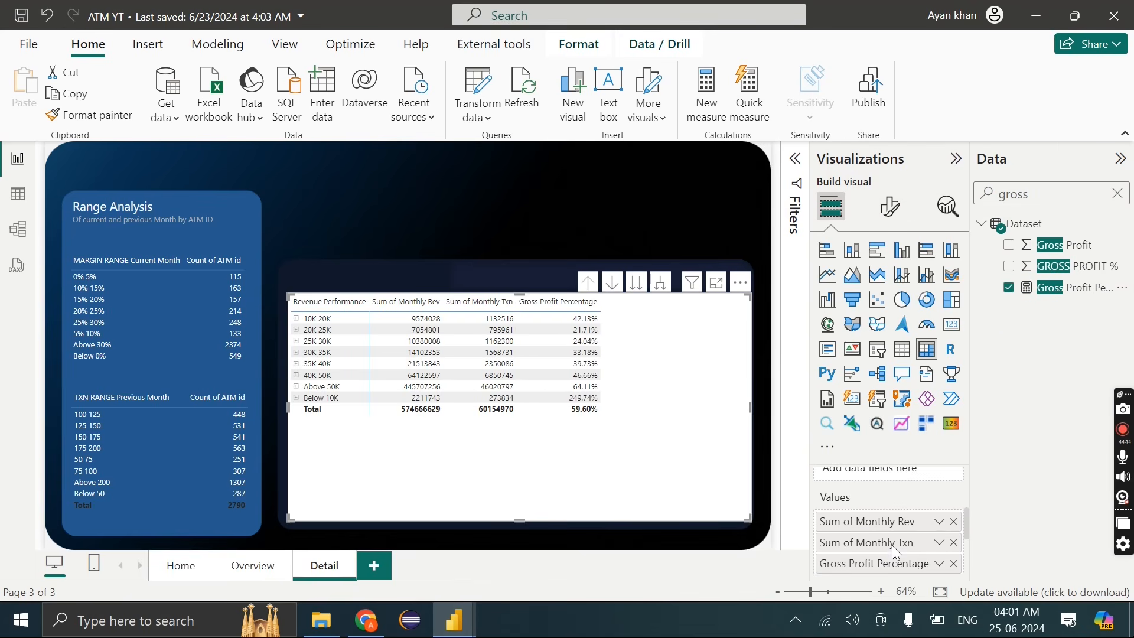
{"action": "double_click", "coordinate": [889, 564]}
{"action": "key", "text": "Right"}
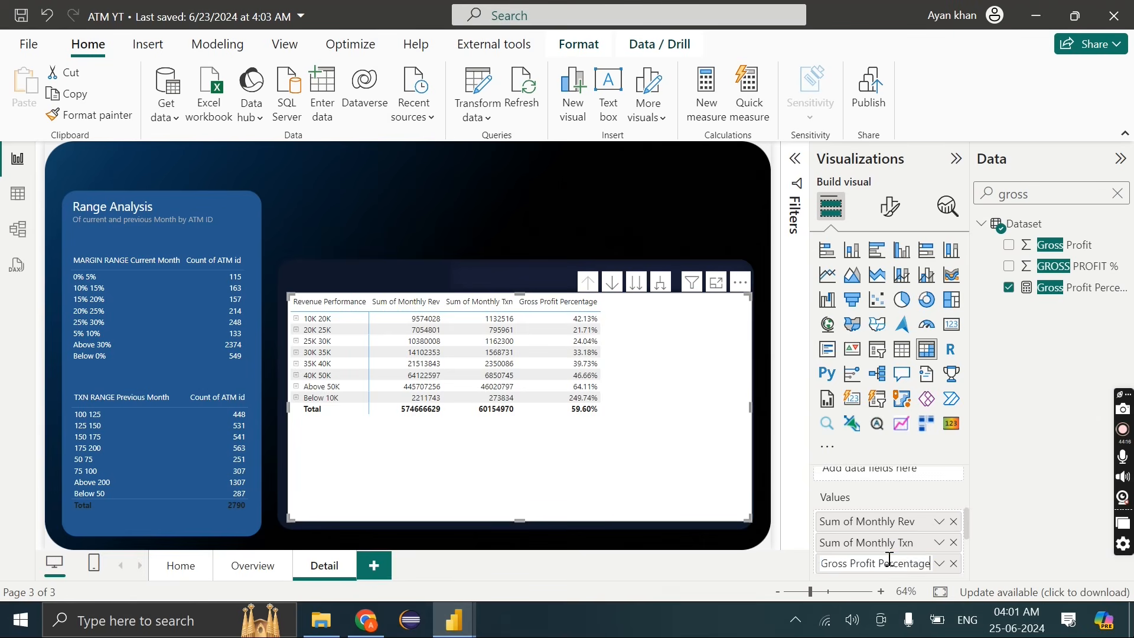
{"action": "key", "text": "ctrl+BackSpace"}
{"action": "type", "text": "%"}
{"action": "key", "text": "Return"}
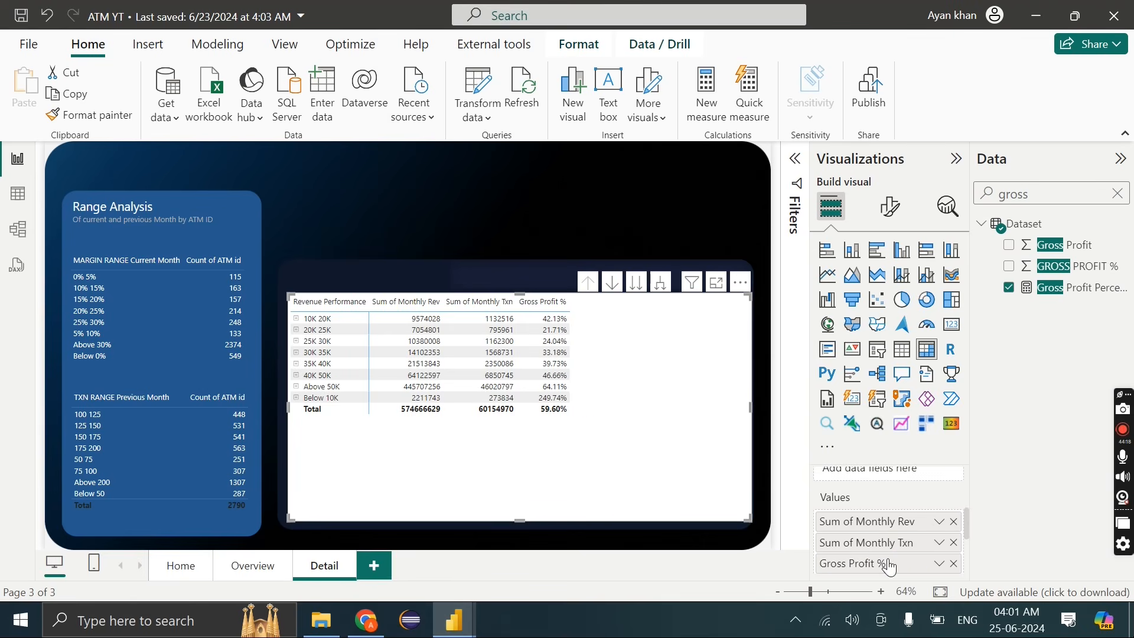
Check the matrix columns in the ATM Dashboard report, and add the Up Time field to the ATM YT matrix values
{"action": "mouse_move", "coordinate": [438, 626]}
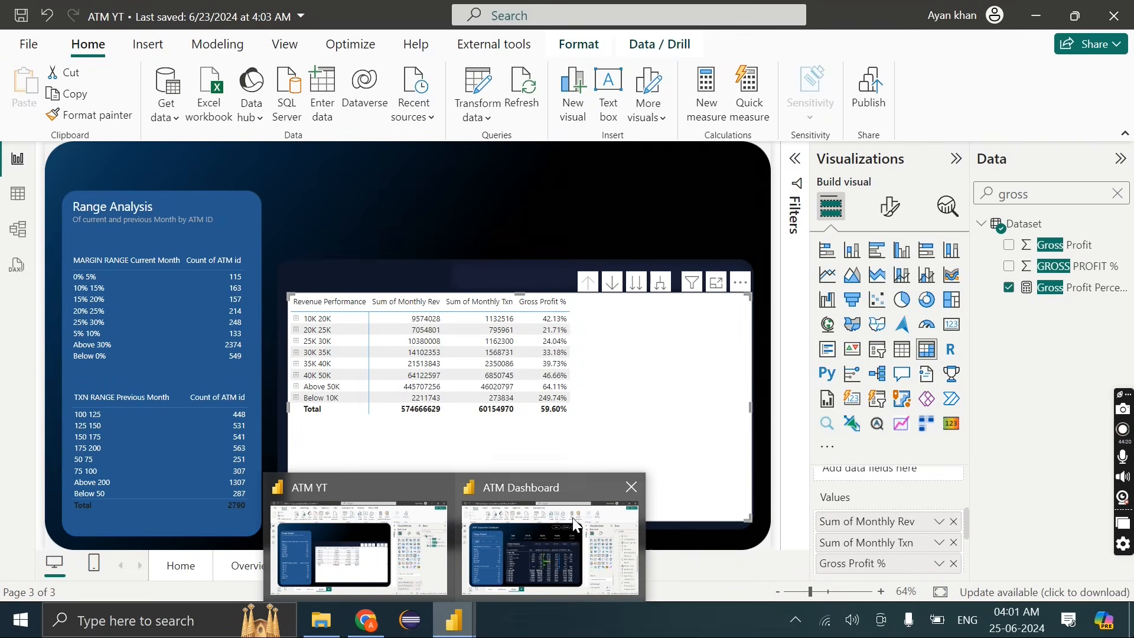
{"action": "mouse_move", "coordinate": [575, 524]}
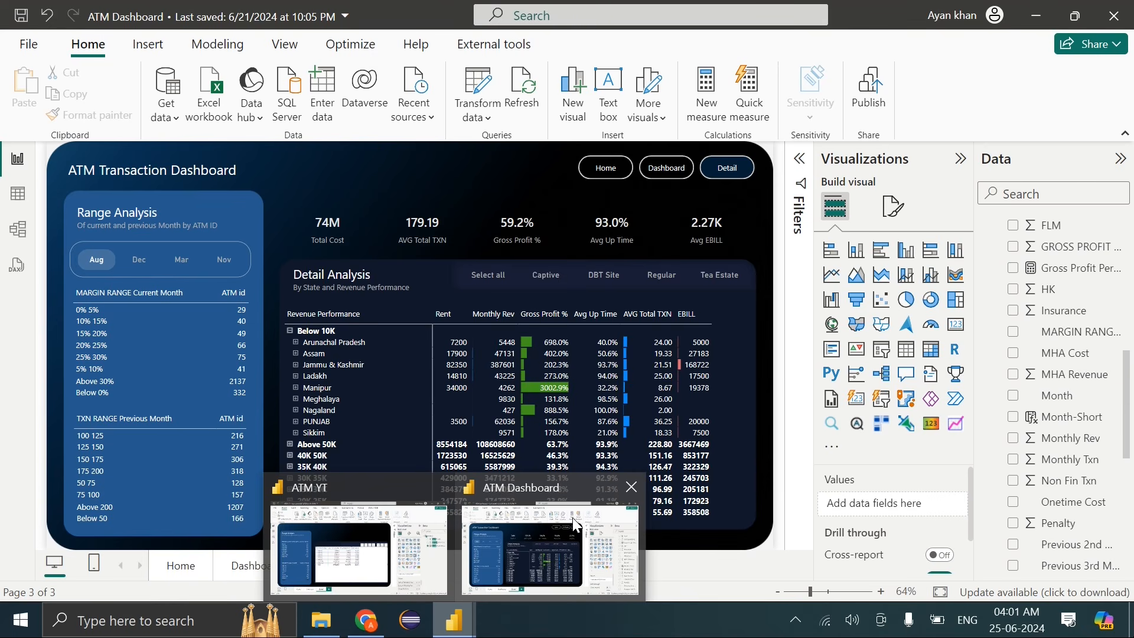
{"action": "double_click", "coordinate": [1105, 194]}
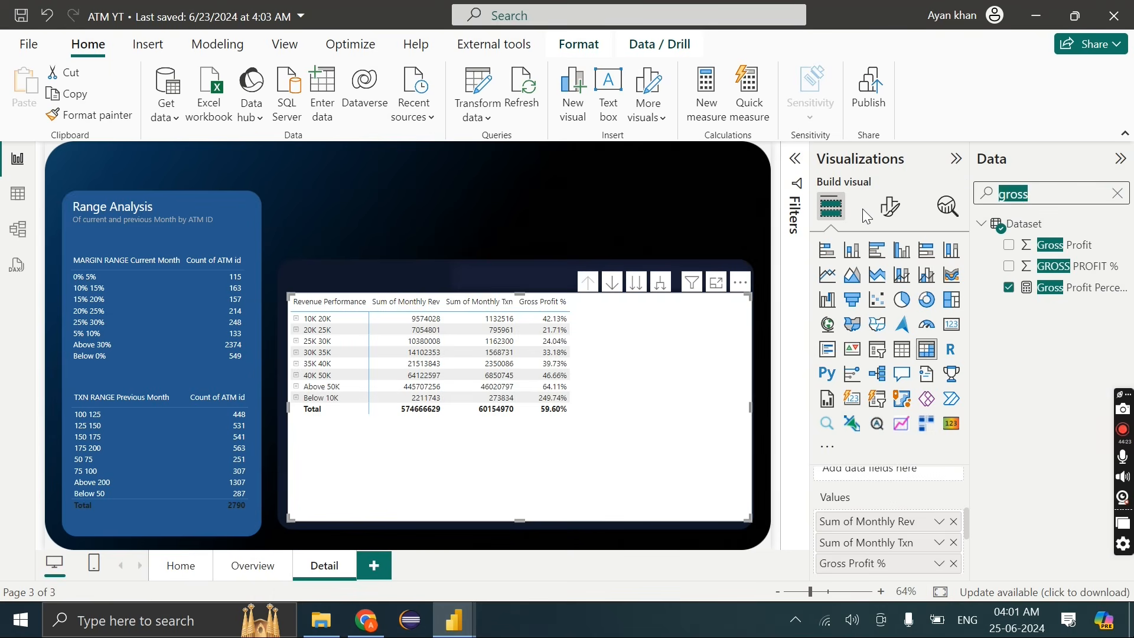
{"action": "key", "text": "BackSpace"}
{"action": "type", "text": "up"}
{"action": "left_click_drag", "start_coordinate": [1054, 287], "coordinate": [886, 552]}
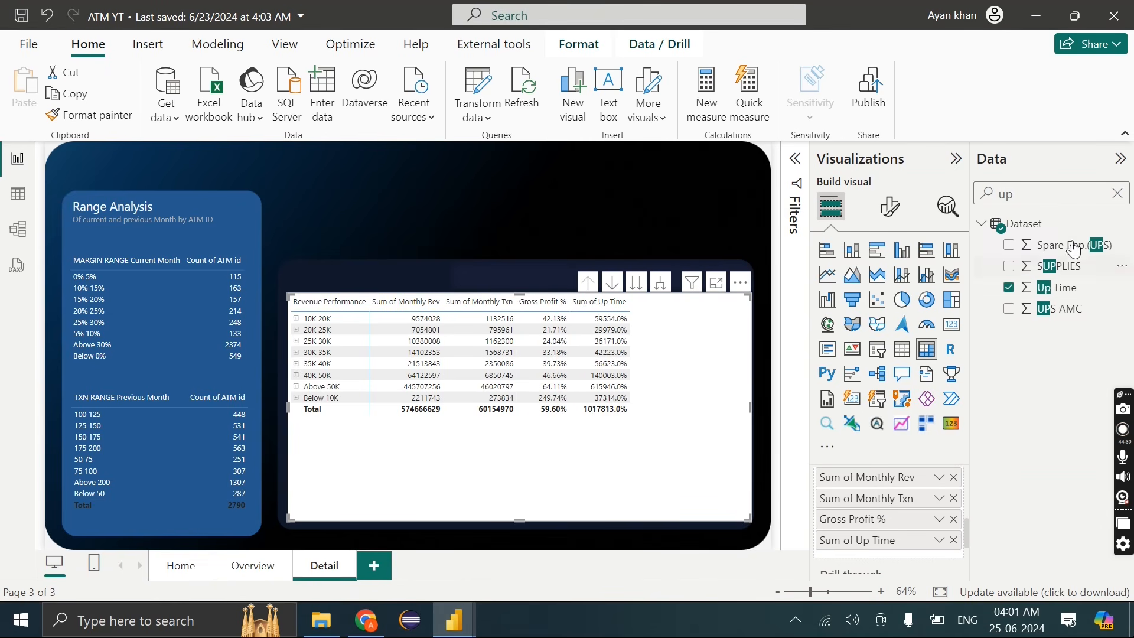
Add the AVG Total TXN field to the matrix values, between Monthly Rev and Monthly Txn
{"action": "key", "text": "ctrl+a"}
{"action": "key", "text": "BackSpace"}
{"action": "type", "text": "txn"}
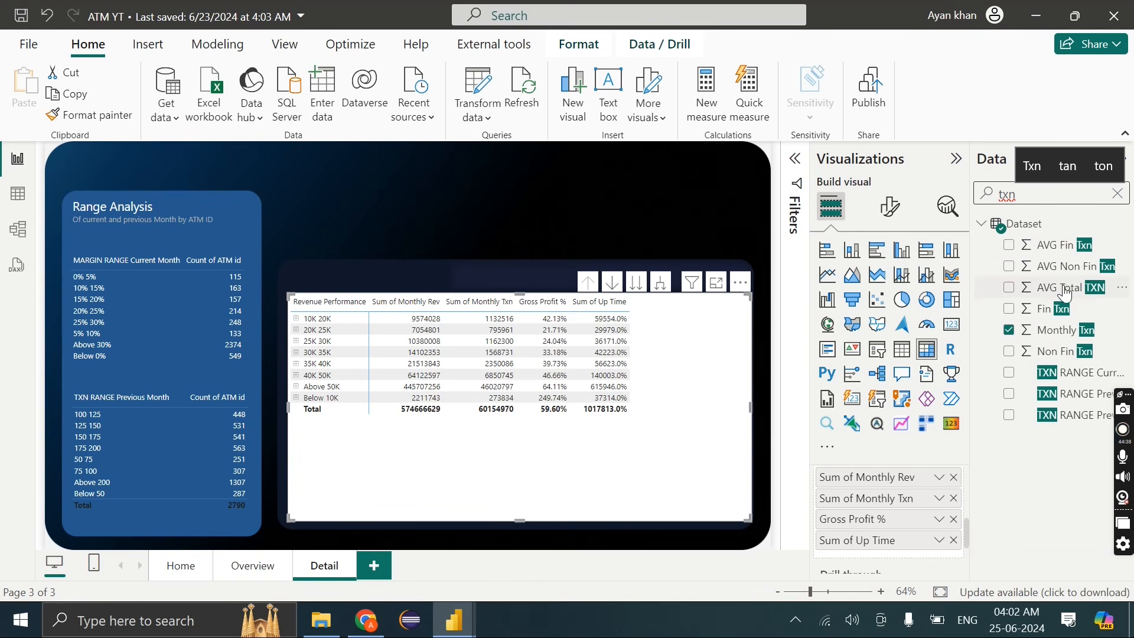
{"action": "left_click_drag", "start_coordinate": [1093, 289], "coordinate": [934, 497]}
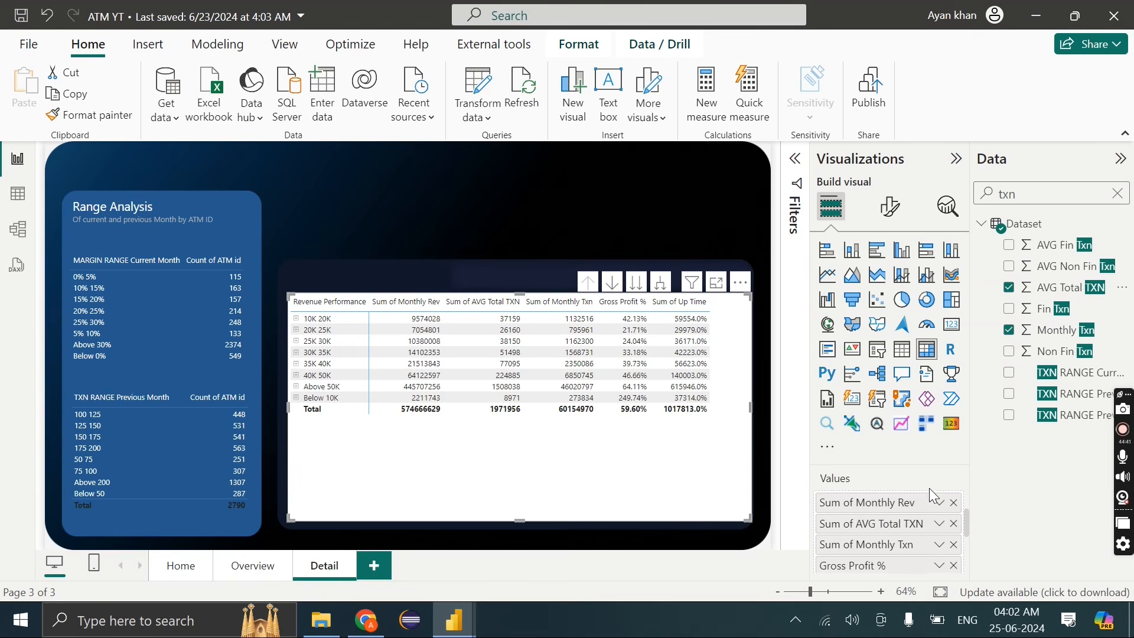
Aggregate the matrix's Monthly Rev value by average and rename it as "Avg Monthly Rev"
{"action": "double_click", "coordinate": [869, 507]}
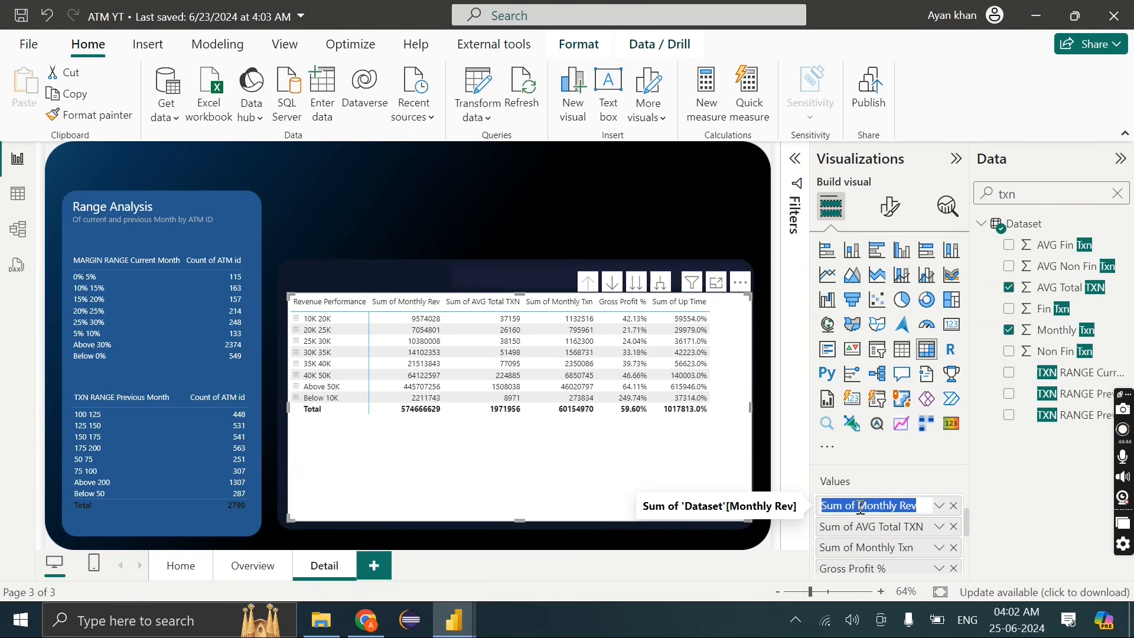
{"action": "left_click", "coordinate": [859, 506]}
{"action": "key", "text": "BackSpace"}
{"action": "key", "text": "BackSpace"}
{"action": "key", "text": "BackSpace"}
{"action": "key", "text": "BackSpace"}
{"action": "key", "text": "BackSpace"}
{"action": "key", "text": "BackSpace"}
{"action": "key", "text": "BackSpace"}
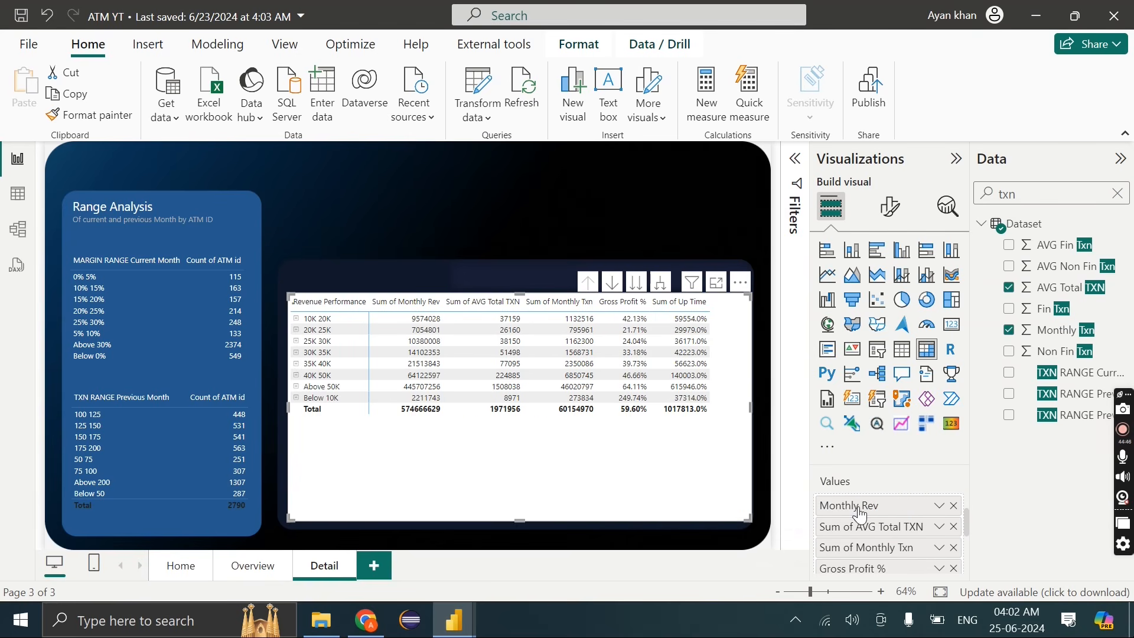
{"action": "key", "text": "Return"}
{"action": "left_click", "coordinate": [940, 506]}
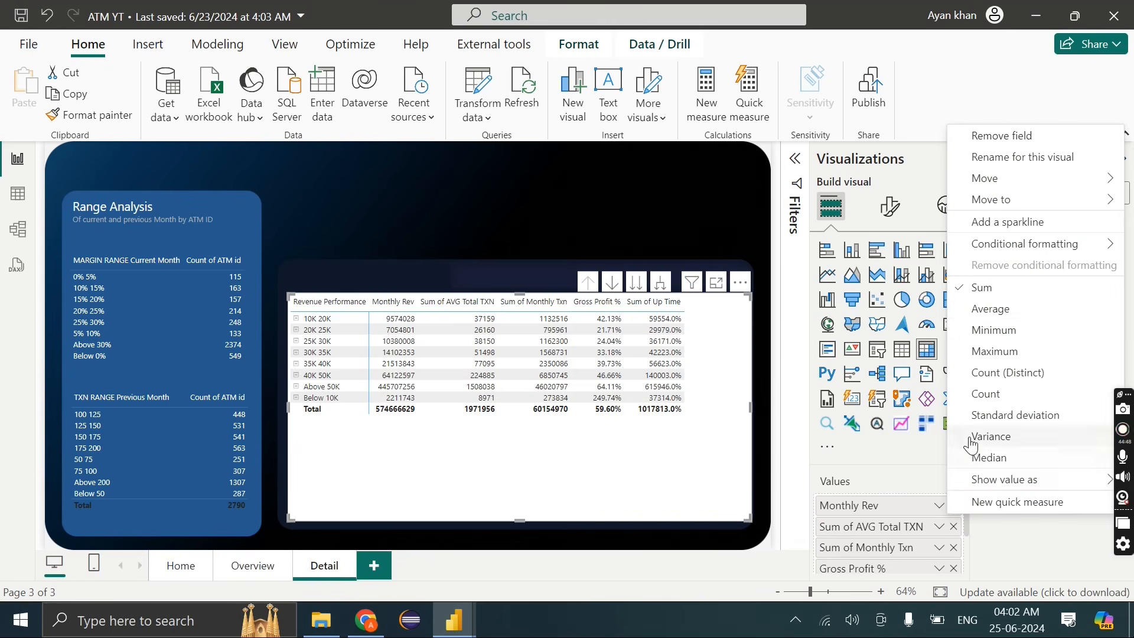
{"action": "left_click", "coordinate": [988, 309]}
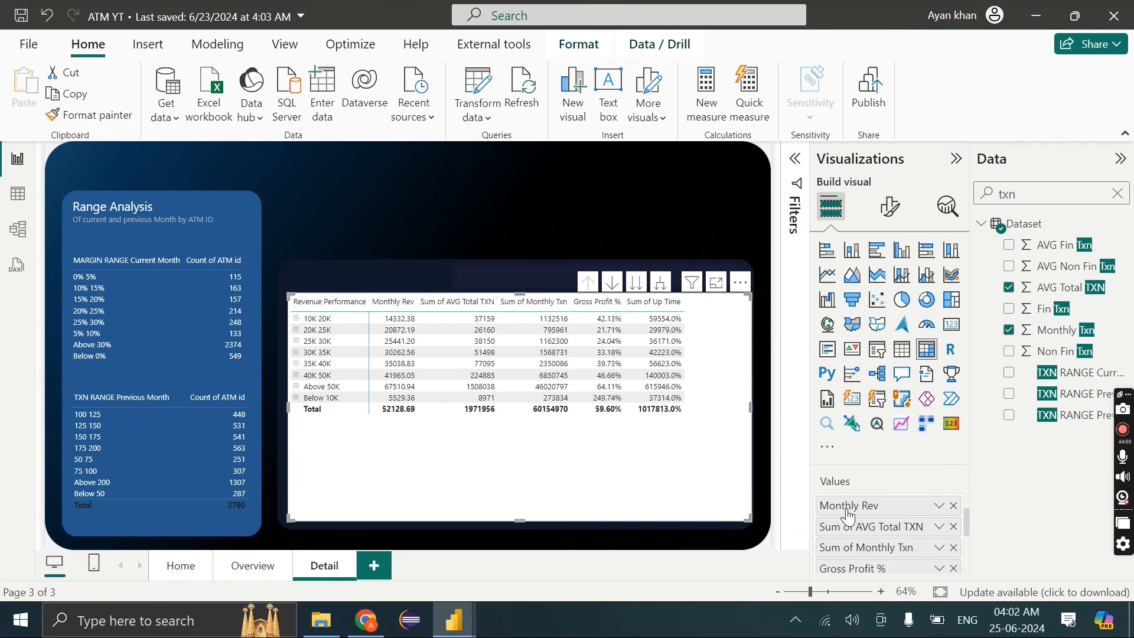
{"action": "type", "text": "Avg"}
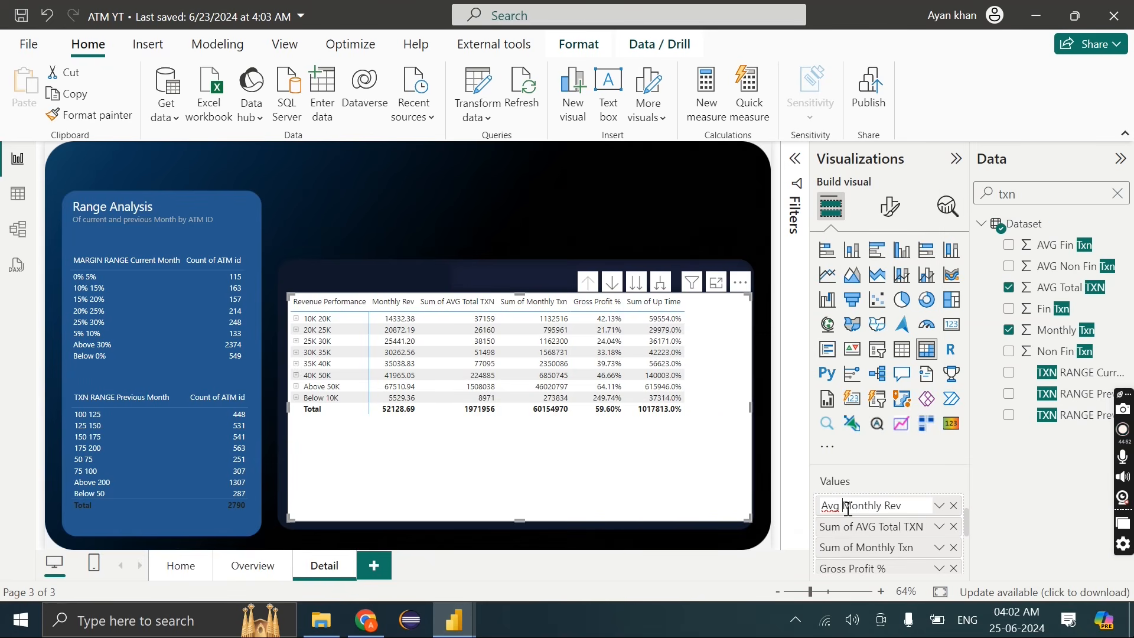
{"action": "key", "text": "Return"}
Rename the matrix's Sum of AVG Total TXN value as "AVG Total TXN" and aggregate it by average
{"action": "double_click", "coordinate": [858, 526]}
{"action": "left_click", "coordinate": [856, 526]}
{"action": "key", "text": "BackSpace"}
{"action": "key", "text": "BackSpace"}
{"action": "key", "text": "BackSpace"}
{"action": "key", "text": "BackSpace"}
{"action": "key", "text": "BackSpace"}
{"action": "key", "text": "BackSpace"}
{"action": "key", "text": "BackSpace"}
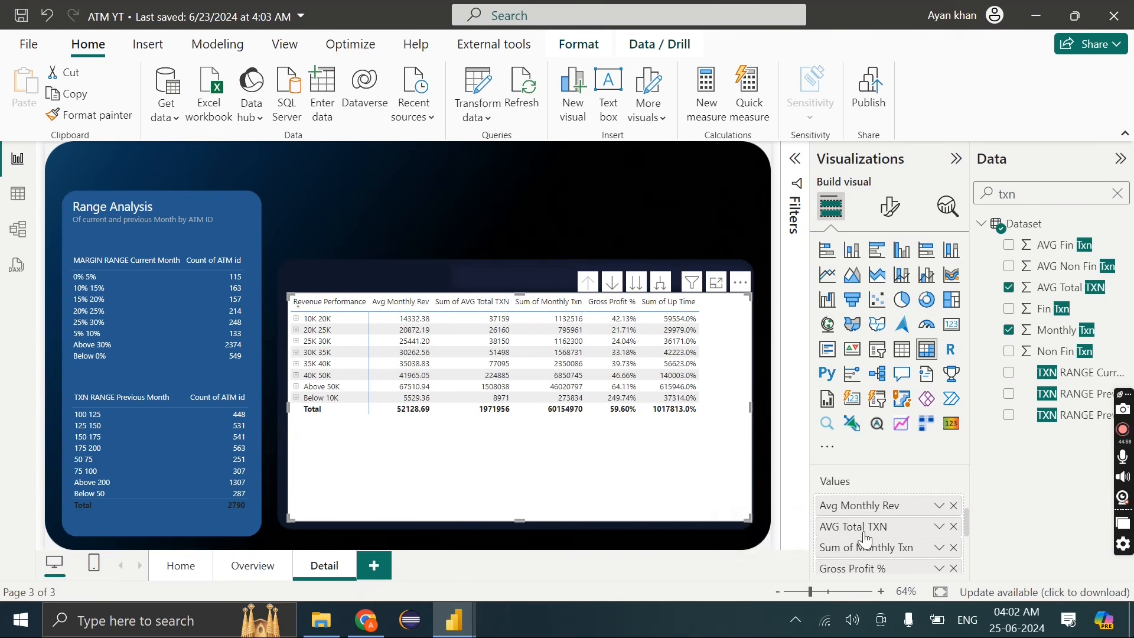
{"action": "key", "text": "Return"}
{"action": "left_click", "coordinate": [939, 527]}
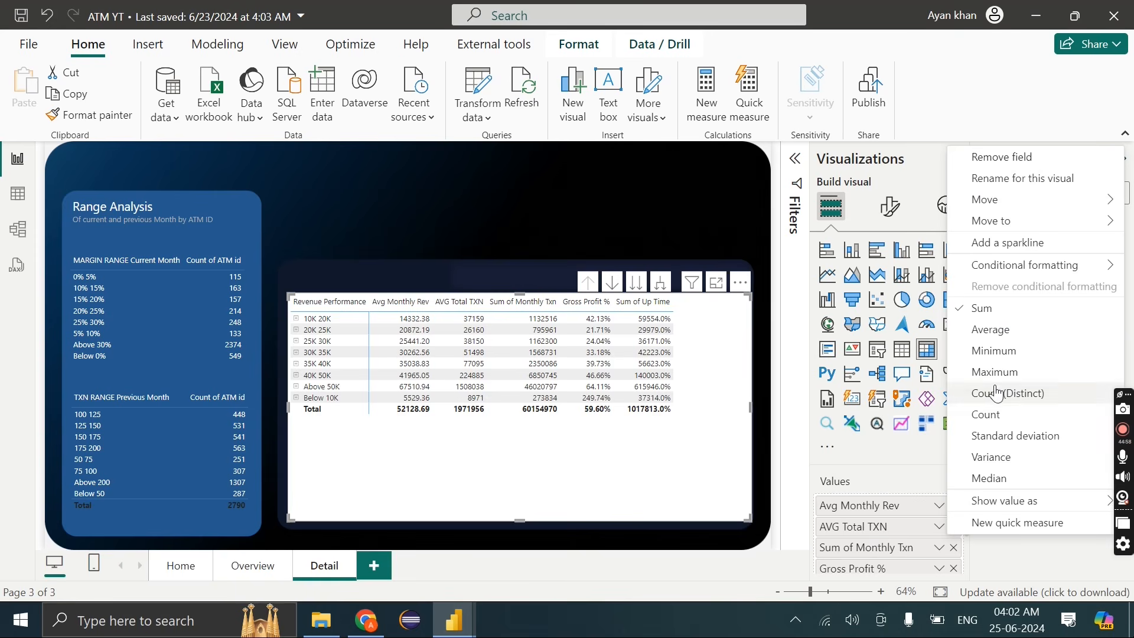
{"action": "left_click", "coordinate": [990, 330]}
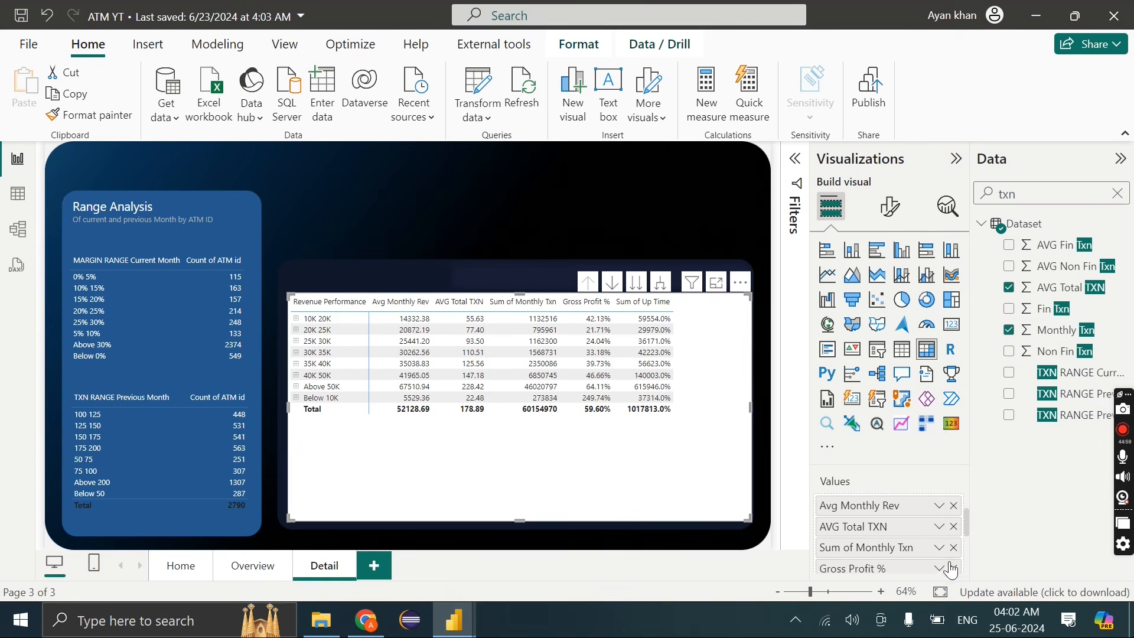
Aggregate the matrix's Monthly Txn value by average and rename it as "Avg Monthly Txn"
{"action": "double_click", "coordinate": [894, 551]}
{"action": "left_click", "coordinate": [851, 548]}
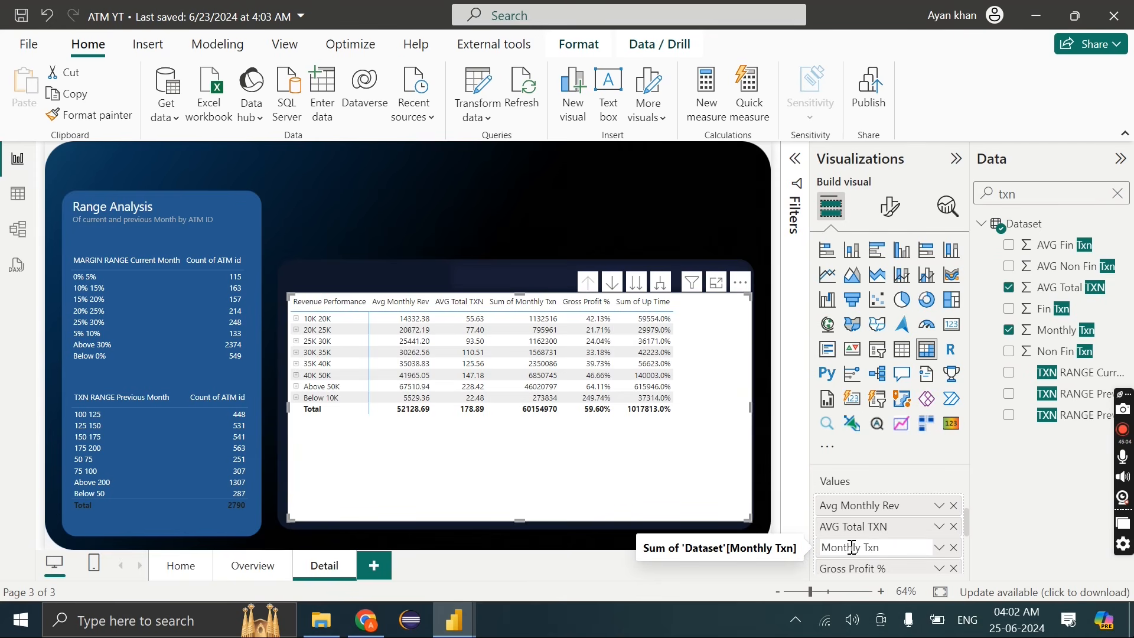
{"action": "key", "text": "Return"}
{"action": "scroll", "coordinate": [851, 548], "scroll_direction": "down", "scroll_amount": 1}
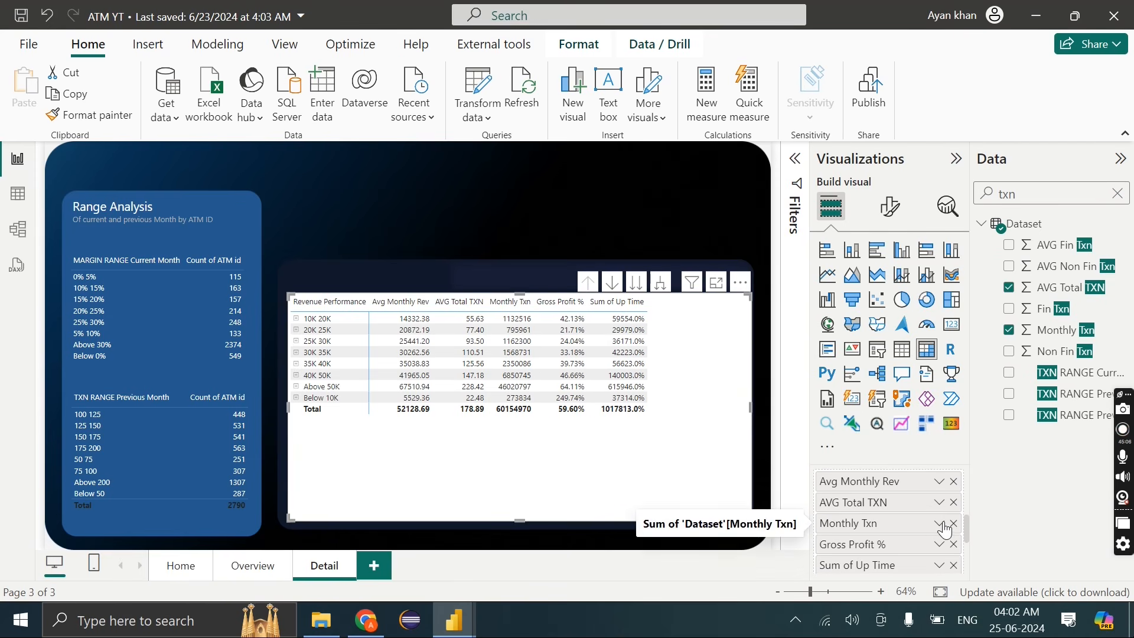
{"action": "left_click", "coordinate": [943, 526]}
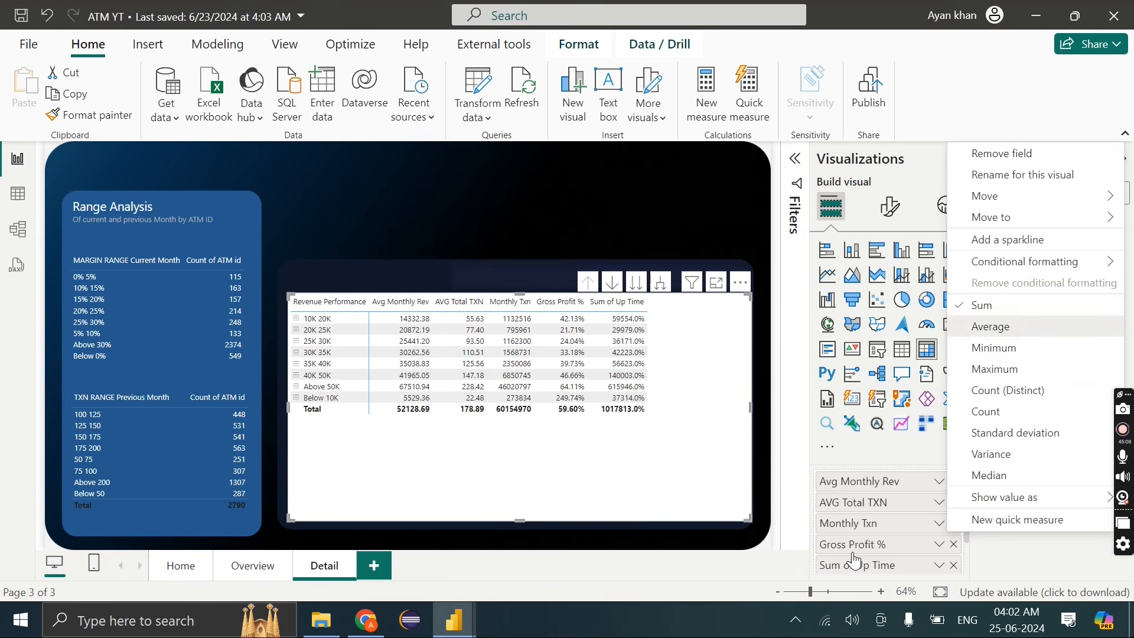
{"action": "double_click", "coordinate": [846, 530]}
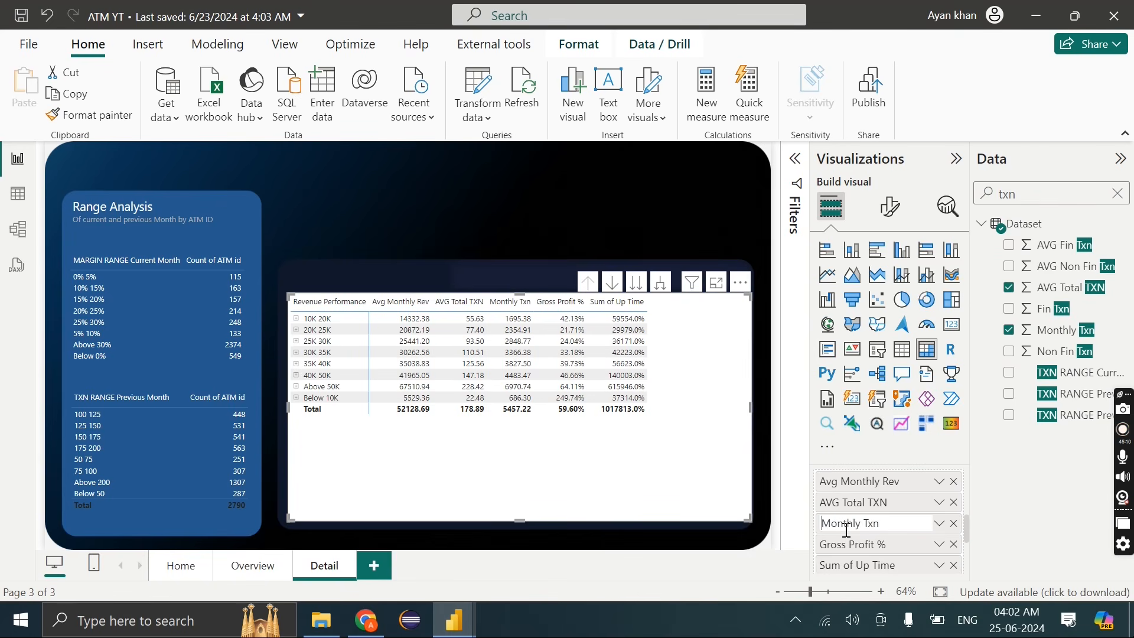
{"action": "type", "text": "Avg"}
{"action": "key", "text": "Return"}
Rename the matrix's Up Time value as "Avg Up Time" and aggregate it by average
{"action": "scroll", "coordinate": [869, 526], "scroll_direction": "down", "scroll_amount": 1}
{"action": "double_click", "coordinate": [879, 511]}
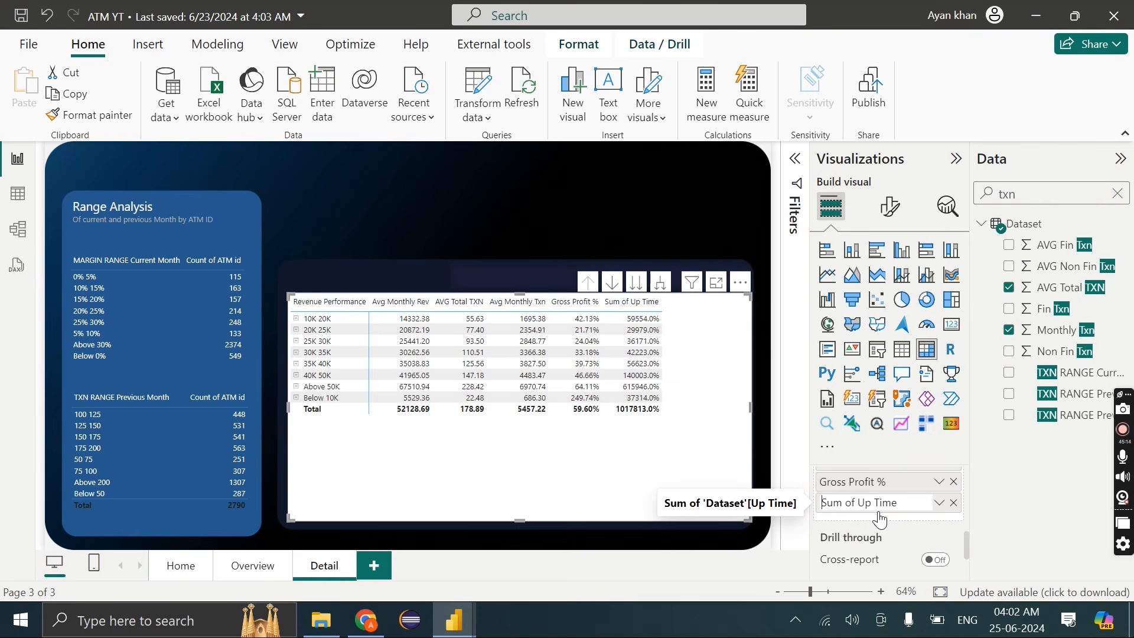
{"action": "type", "text": "Avg"}
{"action": "key", "text": "Return"}
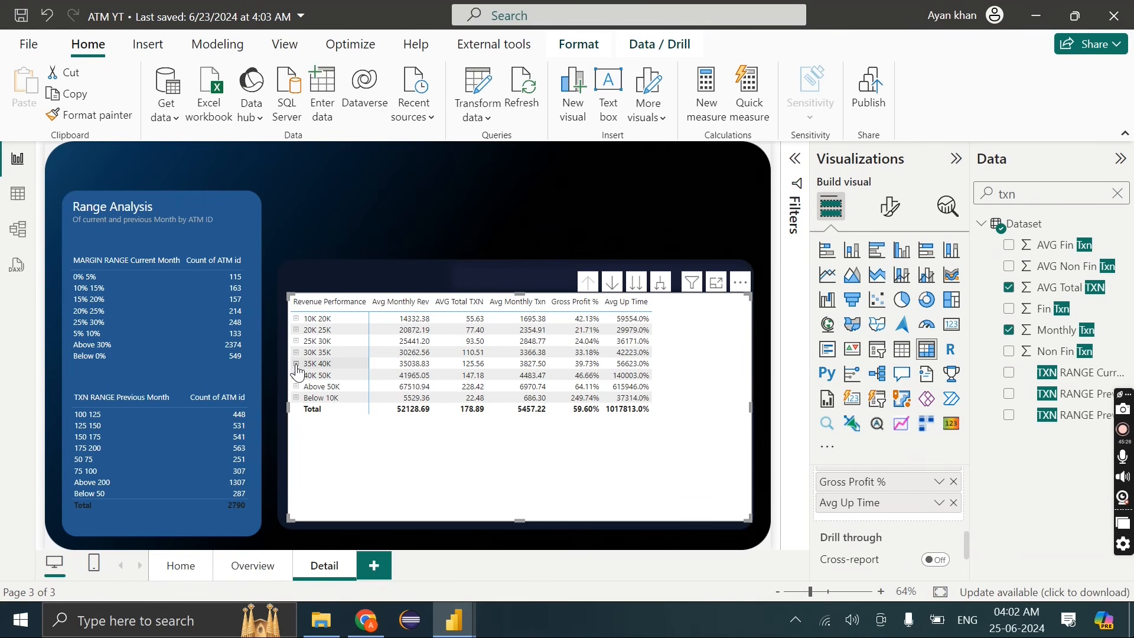
{"action": "left_click", "coordinate": [939, 503]}
{"action": "left_click", "coordinate": [988, 308]}
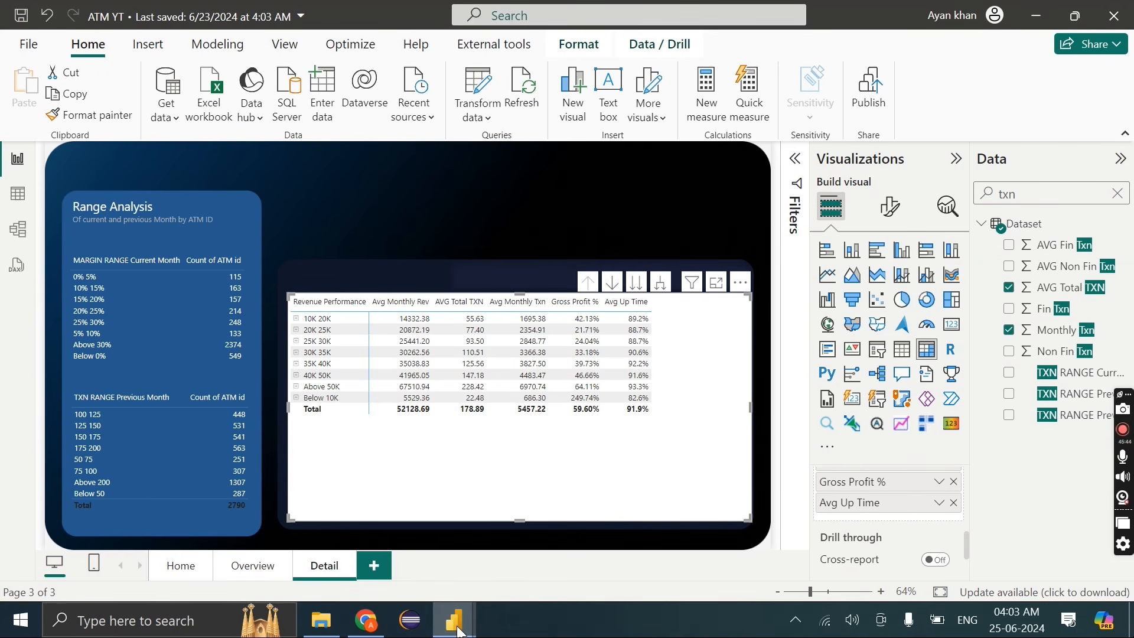
Switch to the ATM Dashboard report and look up the hex code of its detail matrix's values background color
{"action": "mouse_move", "coordinate": [459, 631]}
{"action": "mouse_move", "coordinate": [497, 541]}
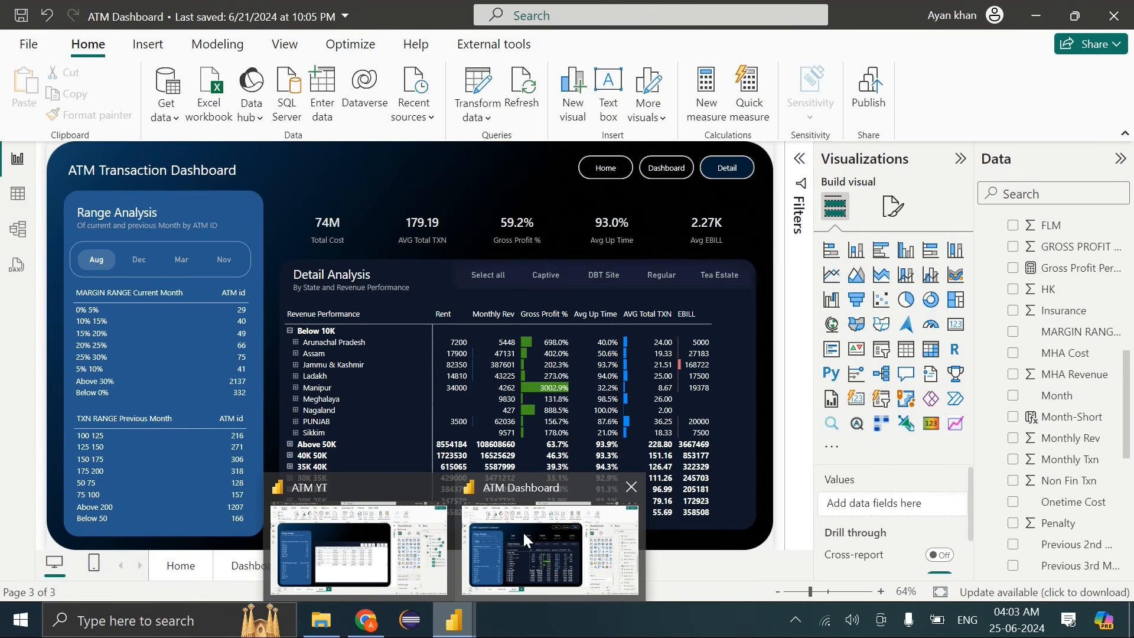
{"action": "left_click", "coordinate": [555, 517]}
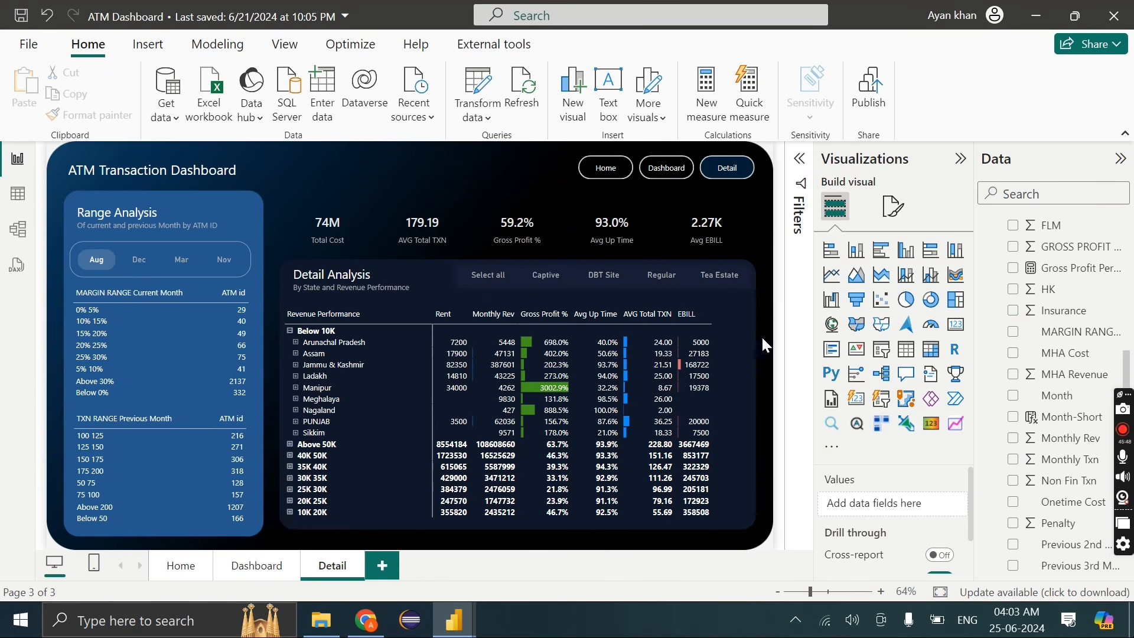
{"action": "left_click", "coordinate": [744, 355]}
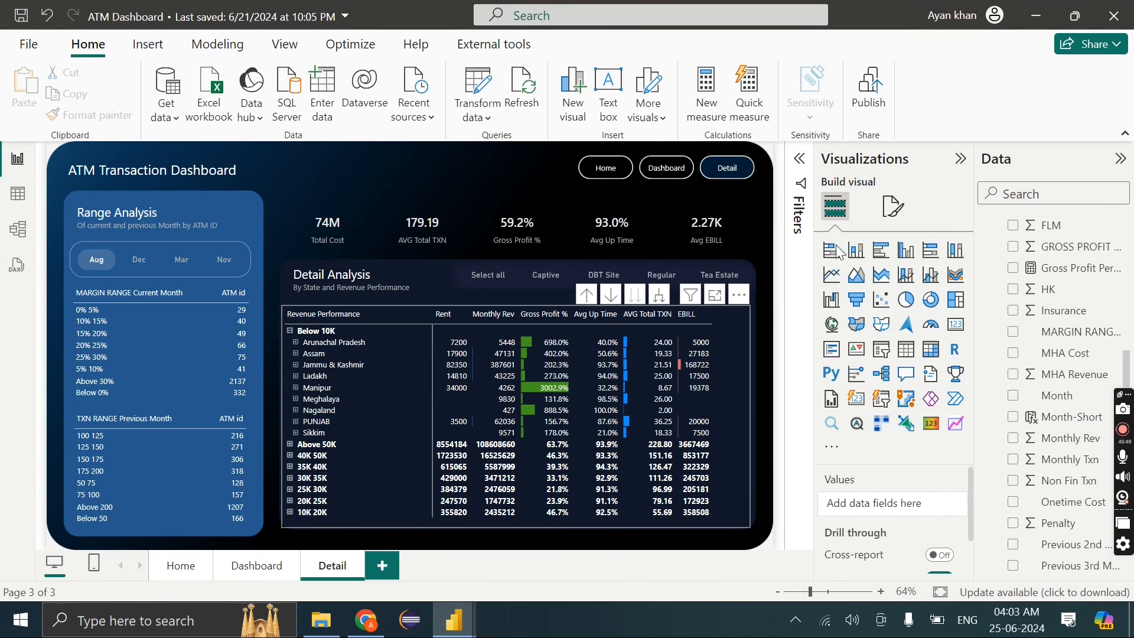
{"action": "left_click", "coordinate": [894, 207]}
{"action": "scroll", "coordinate": [878, 452], "scroll_direction": "down", "scroll_amount": 1}
{"action": "scroll", "coordinate": [878, 452], "scroll_direction": "down", "scroll_amount": 1}
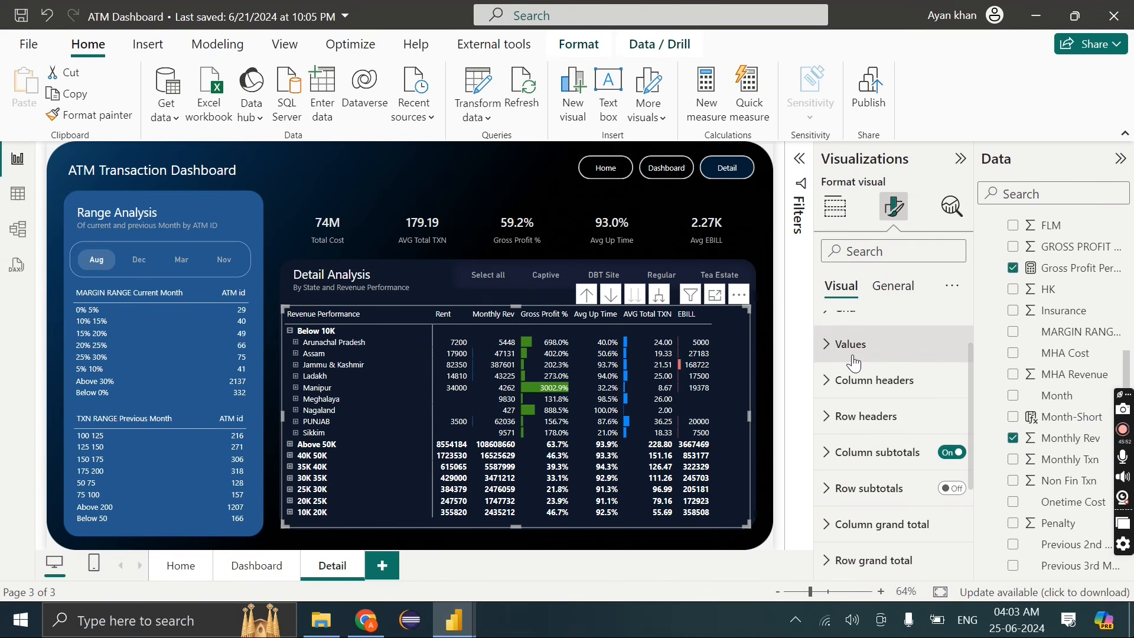
{"action": "left_click", "coordinate": [853, 358]}
{"action": "left_click", "coordinate": [852, 504]}
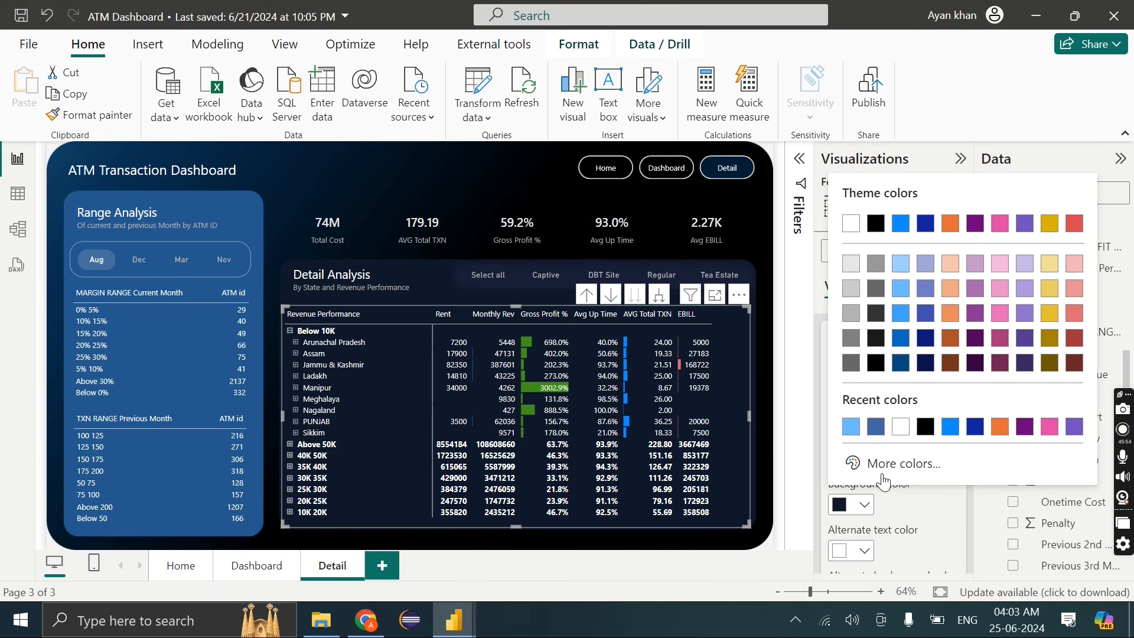
{"action": "left_click", "coordinate": [935, 459]}
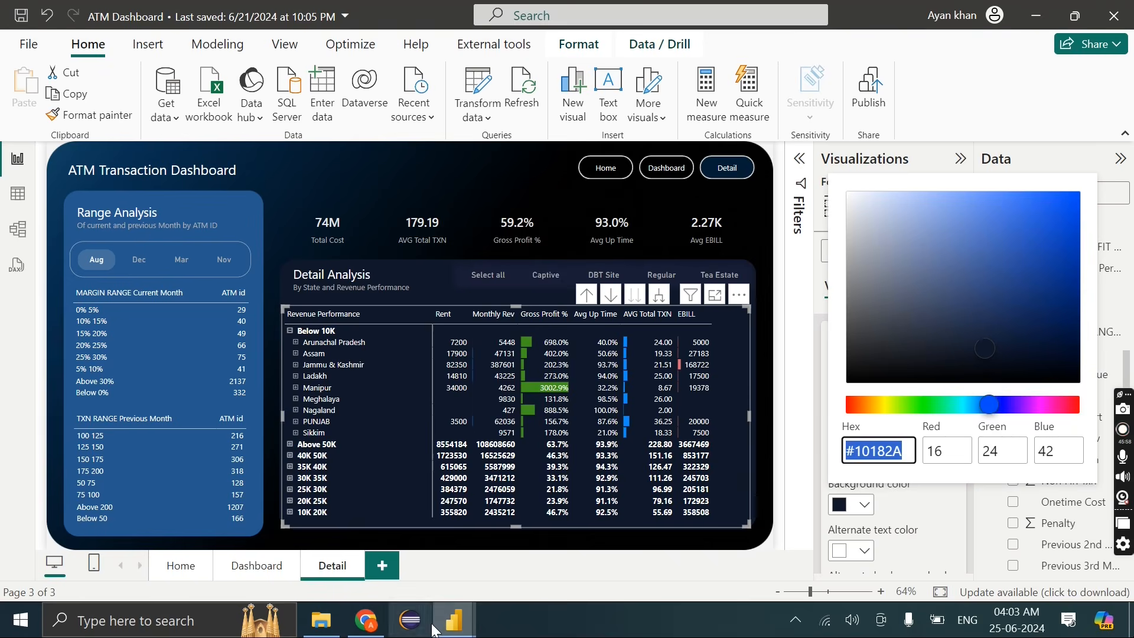
Return to the ATM YT report and turn off the revenue performance matrix's background effect
{"action": "left_click", "coordinate": [454, 621]}
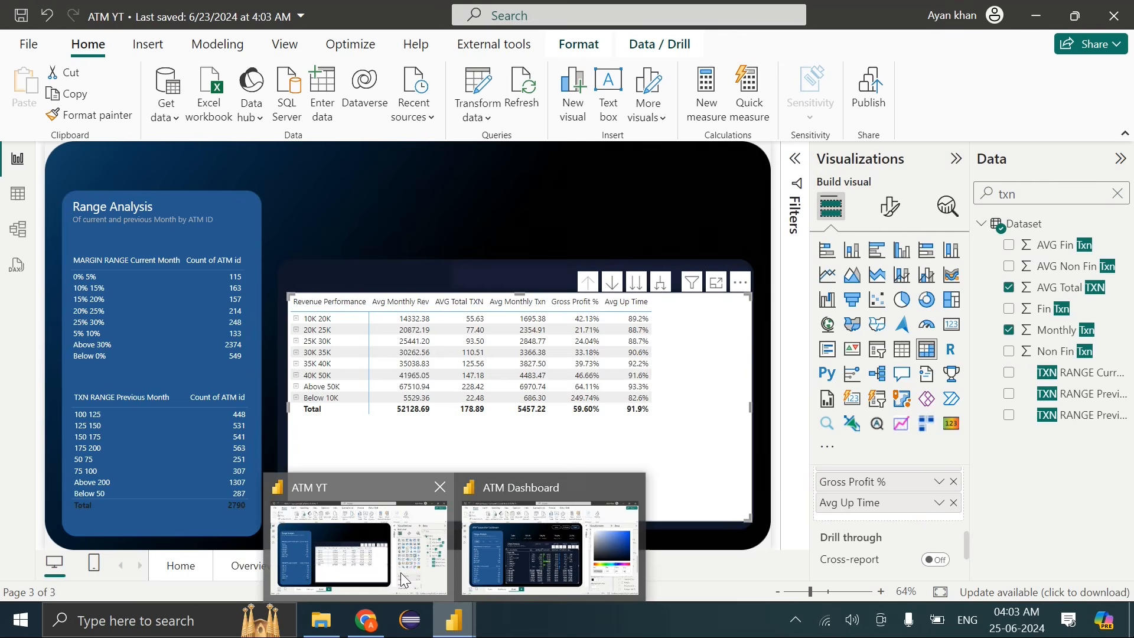
{"action": "left_click", "coordinate": [404, 581]}
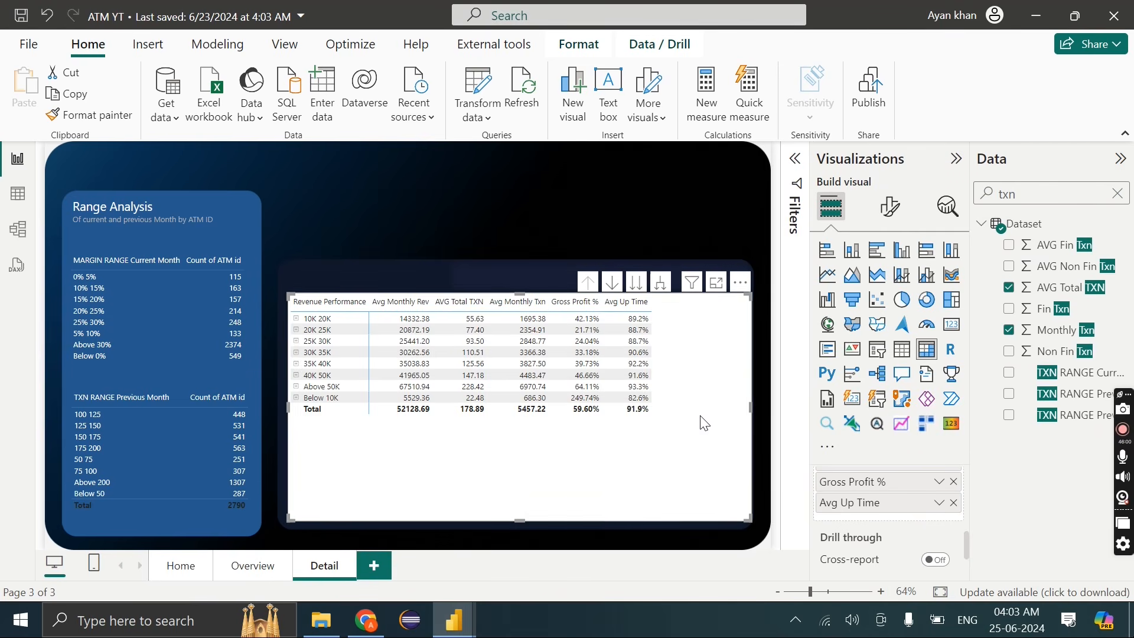
{"action": "left_click", "coordinate": [890, 207]}
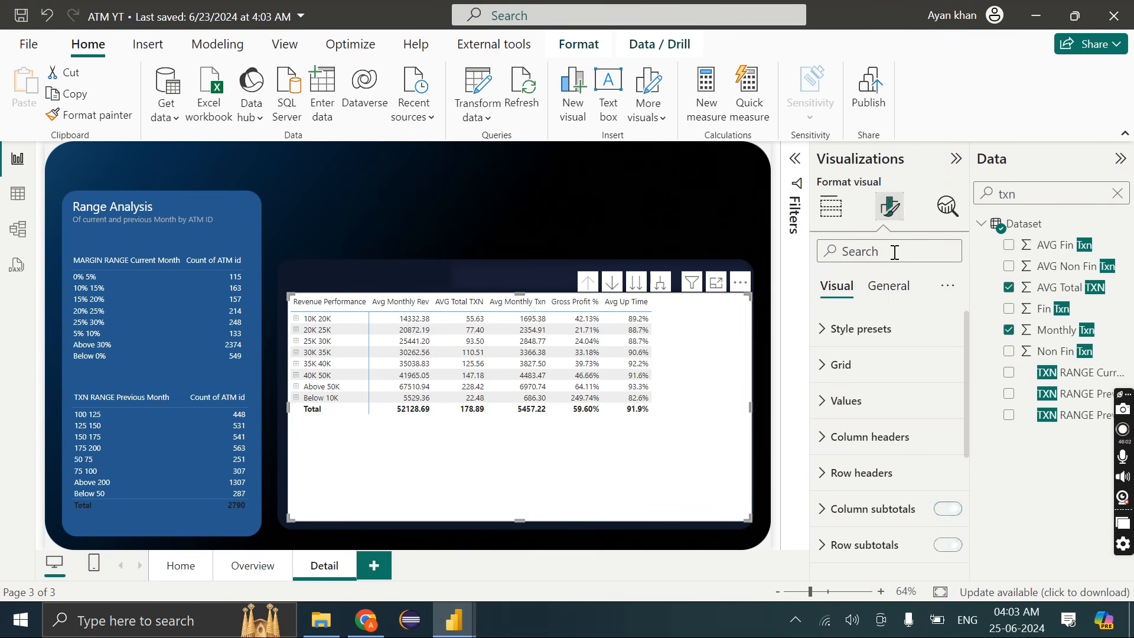
{"action": "left_click", "coordinate": [889, 286]}
{"action": "left_click", "coordinate": [883, 405]}
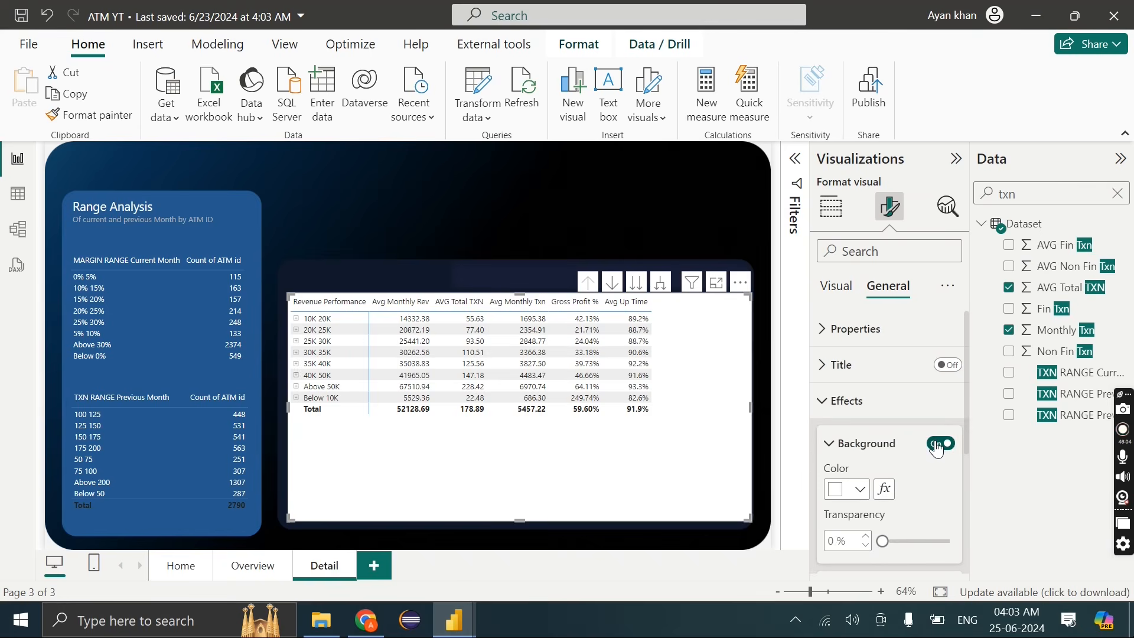
{"action": "left_click", "coordinate": [939, 444]}
Set the background color of the matrix values to #10182A
{"action": "left_click", "coordinate": [836, 286]}
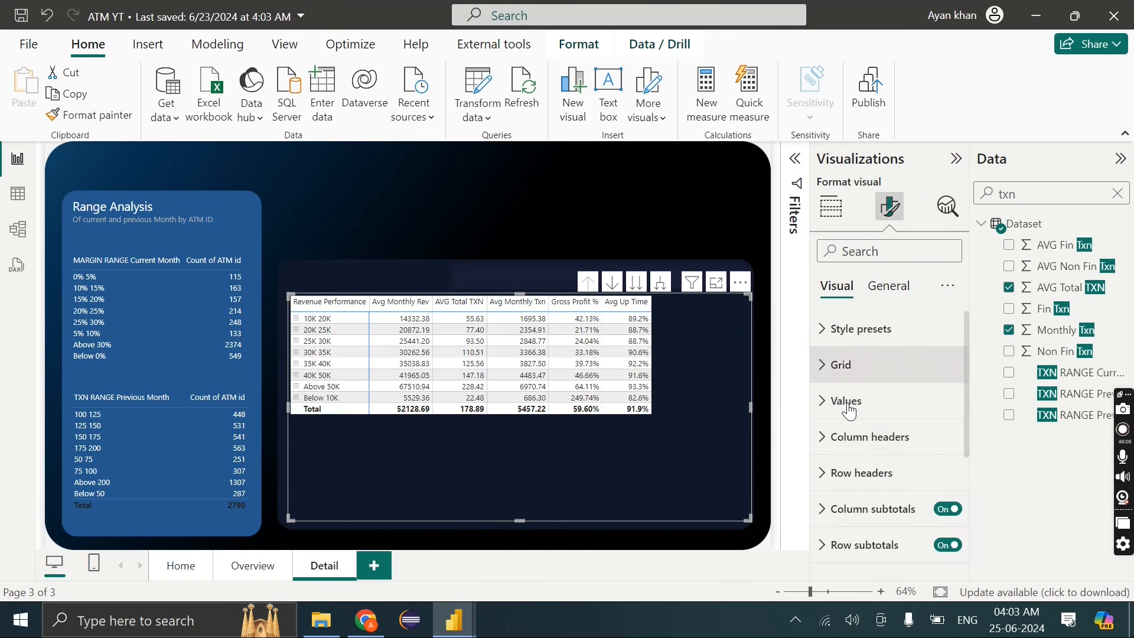
{"action": "left_click", "coordinate": [865, 431]}
{"action": "scroll", "coordinate": [859, 443], "scroll_direction": "down", "scroll_amount": 3}
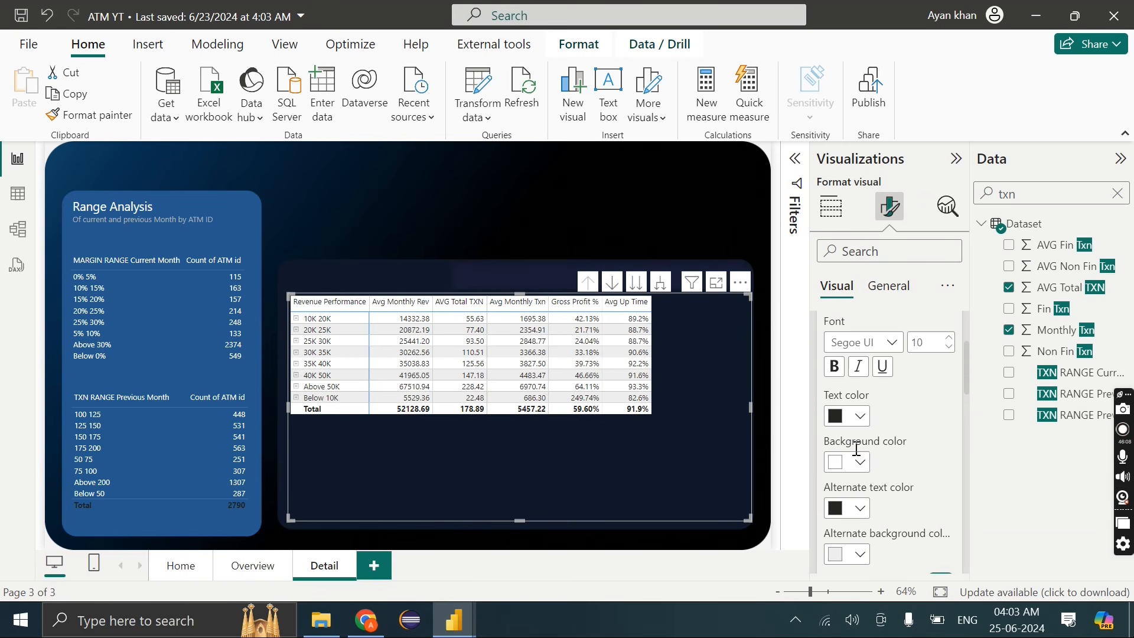
{"action": "left_click", "coordinate": [857, 464]}
{"action": "left_click", "coordinate": [870, 420]}
{"action": "type", "text": "#10182A"}
{"action": "key", "text": "Return"}
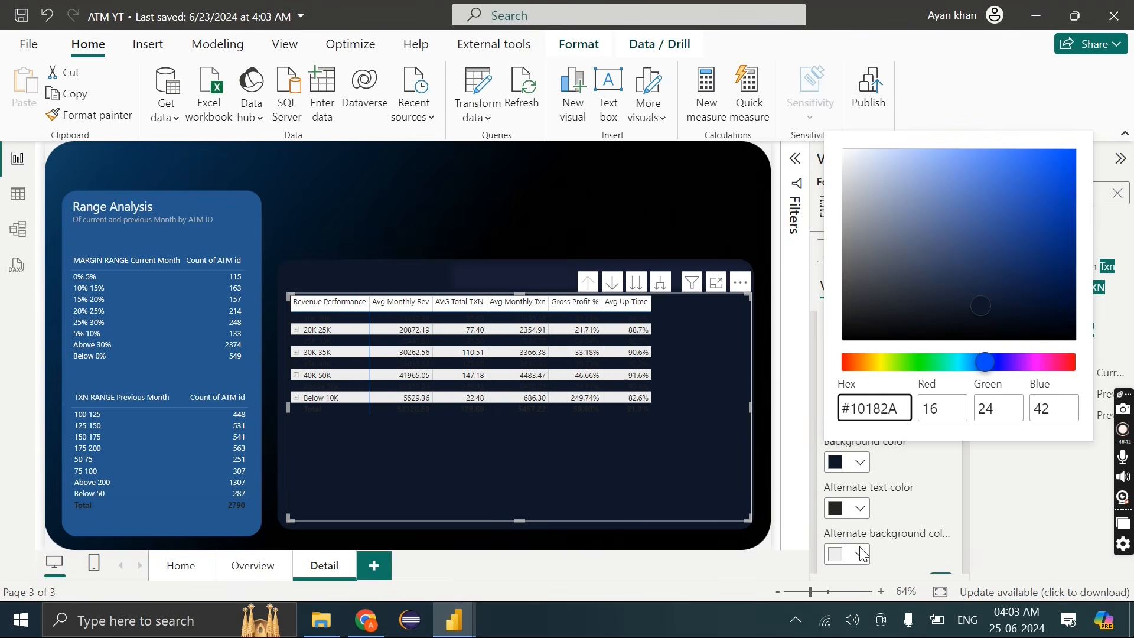
Set the matrix values' text and alternate text colors to white, and their alternate background color to #10182A
{"action": "left_click", "coordinate": [848, 469]}
{"action": "scroll", "coordinate": [848, 468], "scroll_direction": "up", "scroll_amount": 1}
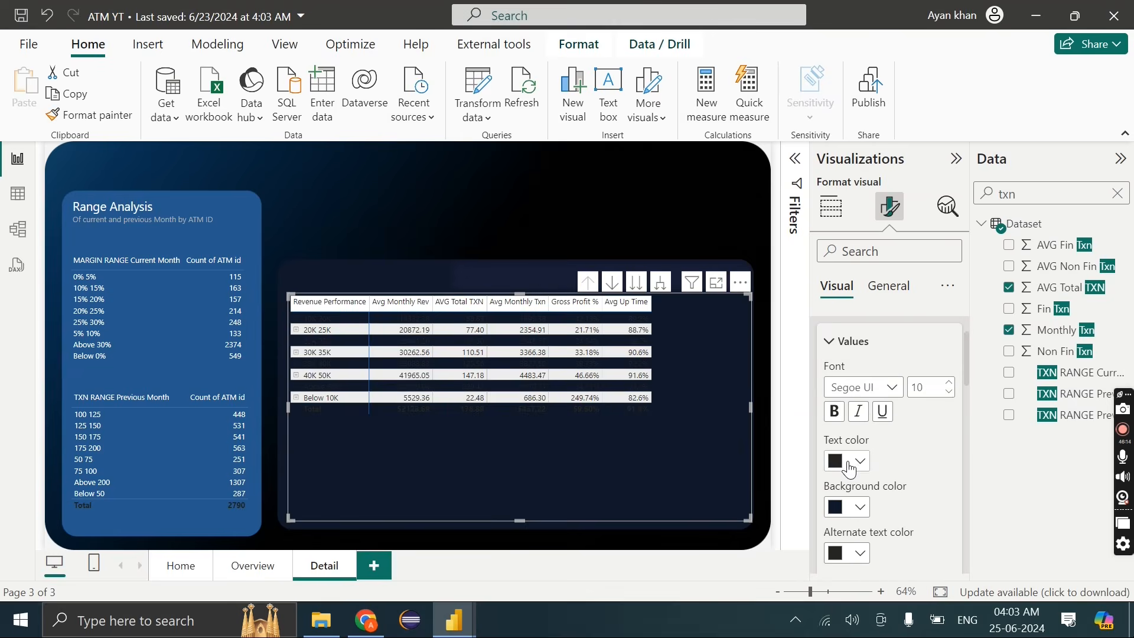
{"action": "left_click", "coordinate": [850, 469]}
{"action": "left_click", "coordinate": [944, 380]}
{"action": "scroll", "coordinate": [879, 512], "scroll_direction": "down", "scroll_amount": 2}
{"action": "left_click", "coordinate": [848, 463]}
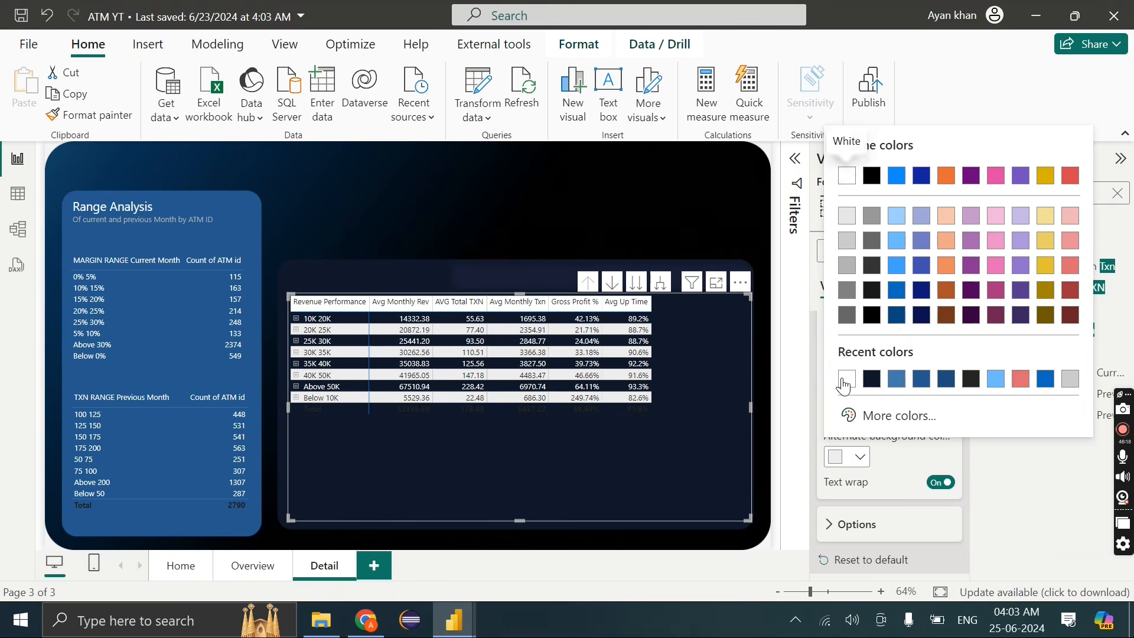
{"action": "left_click", "coordinate": [862, 378]}
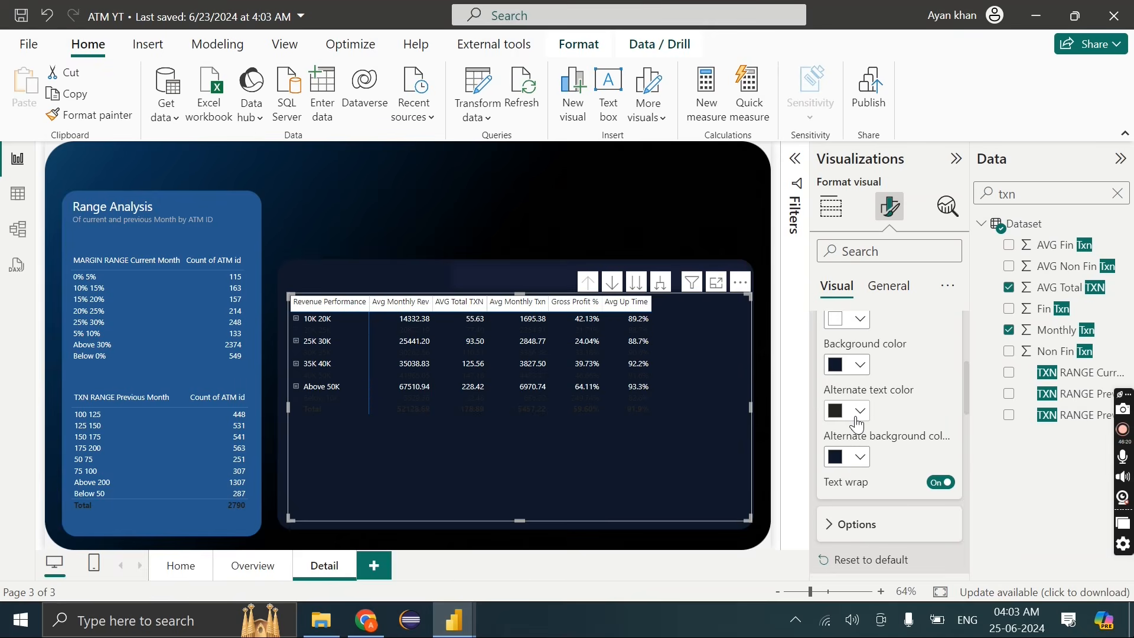
{"action": "left_click", "coordinate": [858, 420]}
{"action": "left_click", "coordinate": [862, 332]}
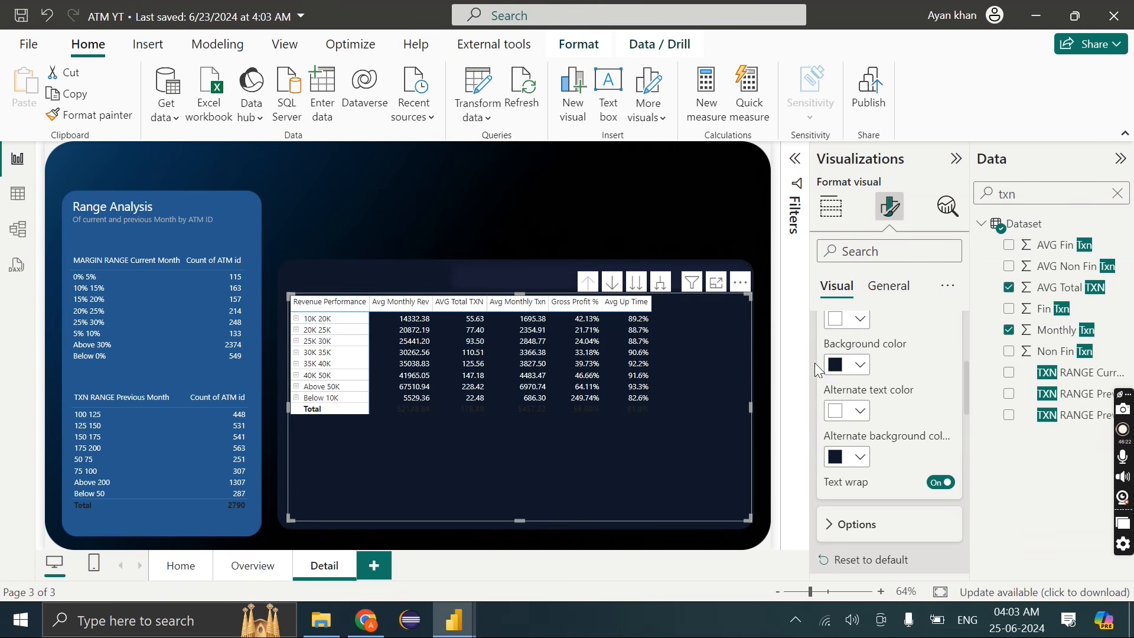
Format the matrix column headers with white text and a #10182A background
{"action": "scroll", "coordinate": [870, 411], "scroll_direction": "up", "scroll_amount": 5}
{"action": "left_click", "coordinate": [858, 412]}
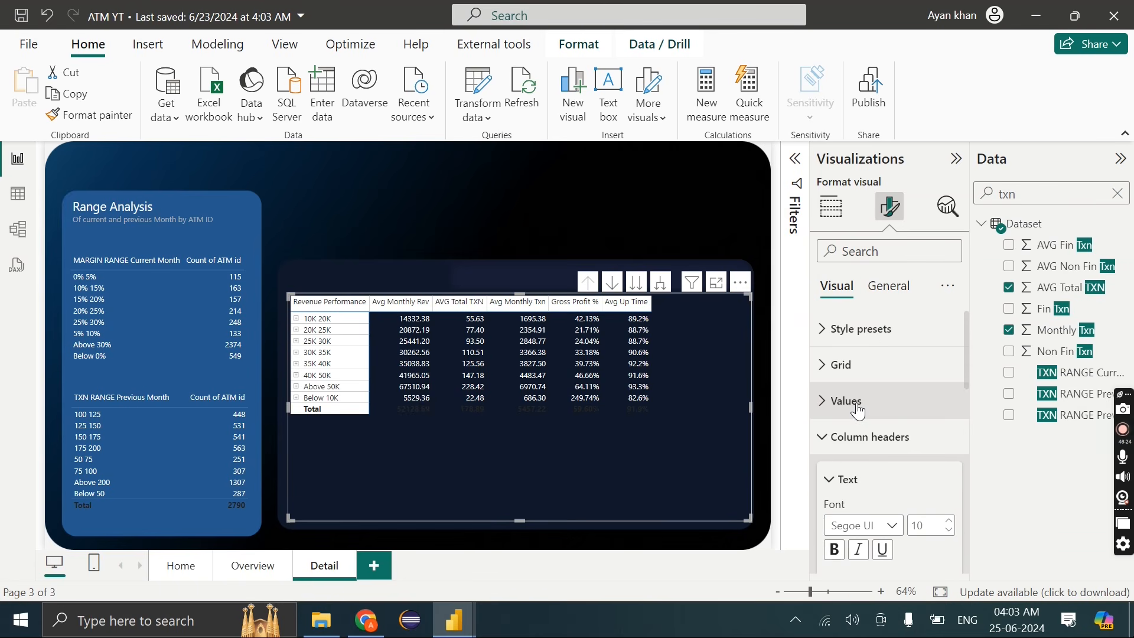
{"action": "scroll", "coordinate": [856, 389], "scroll_direction": "down", "scroll_amount": 2}
{"action": "left_click", "coordinate": [860, 483]}
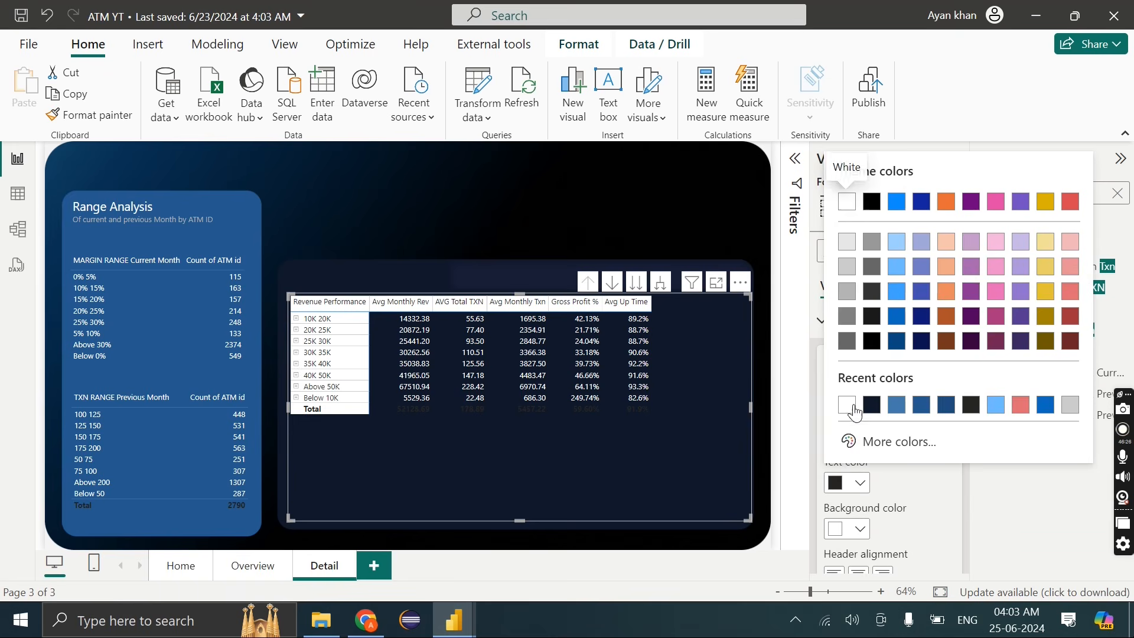
{"action": "left_click", "coordinate": [855, 413]}
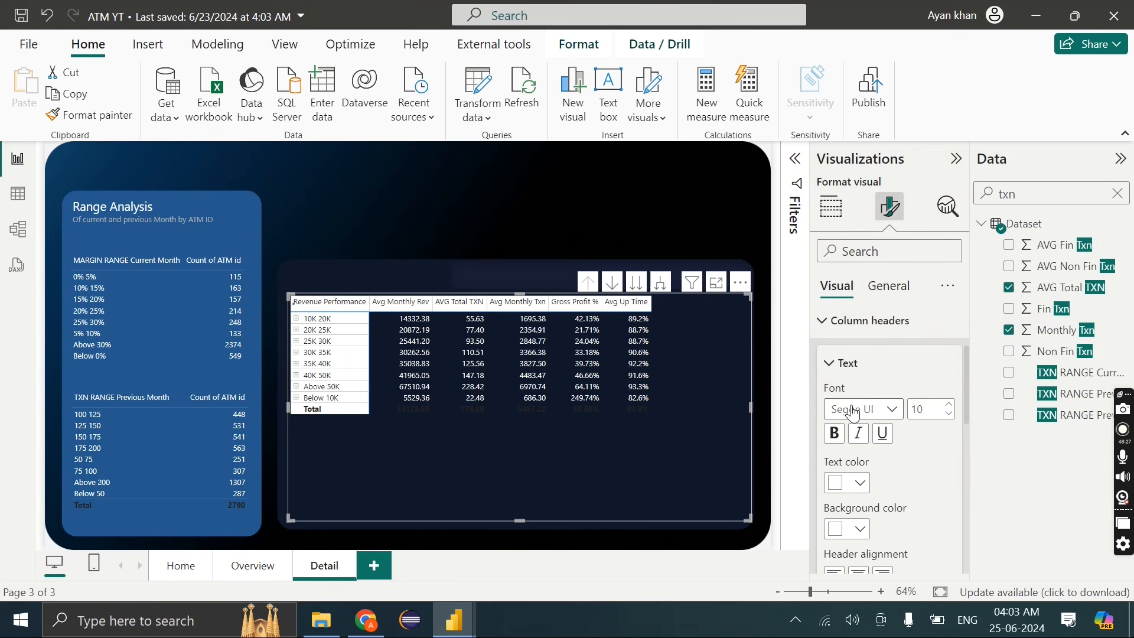
{"action": "left_click", "coordinate": [857, 533]}
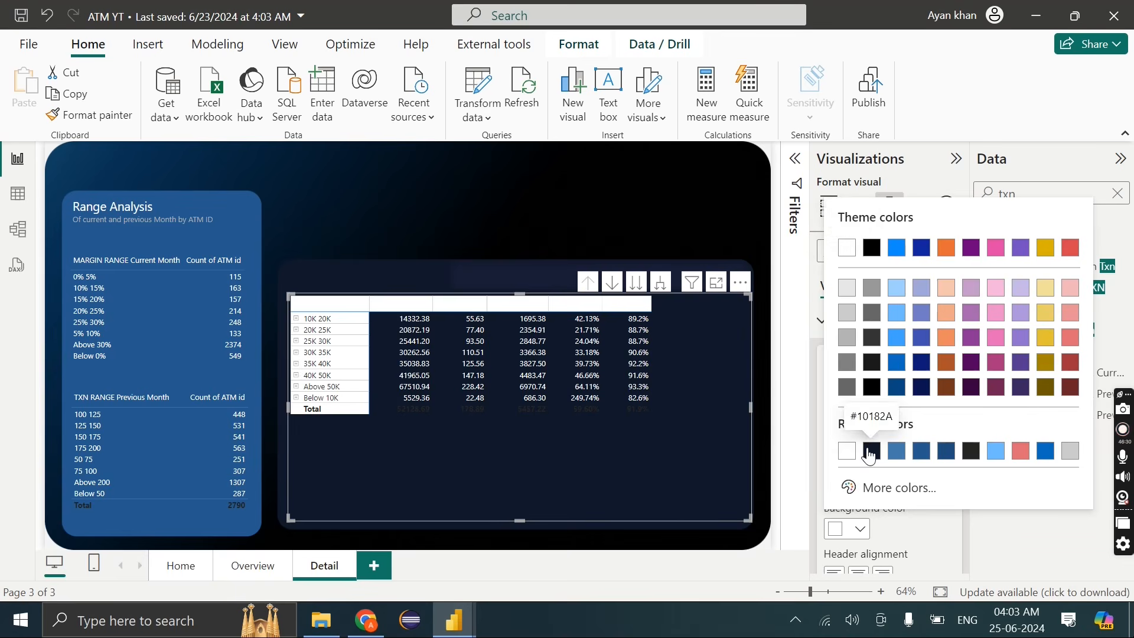
{"action": "left_click", "coordinate": [867, 450]}
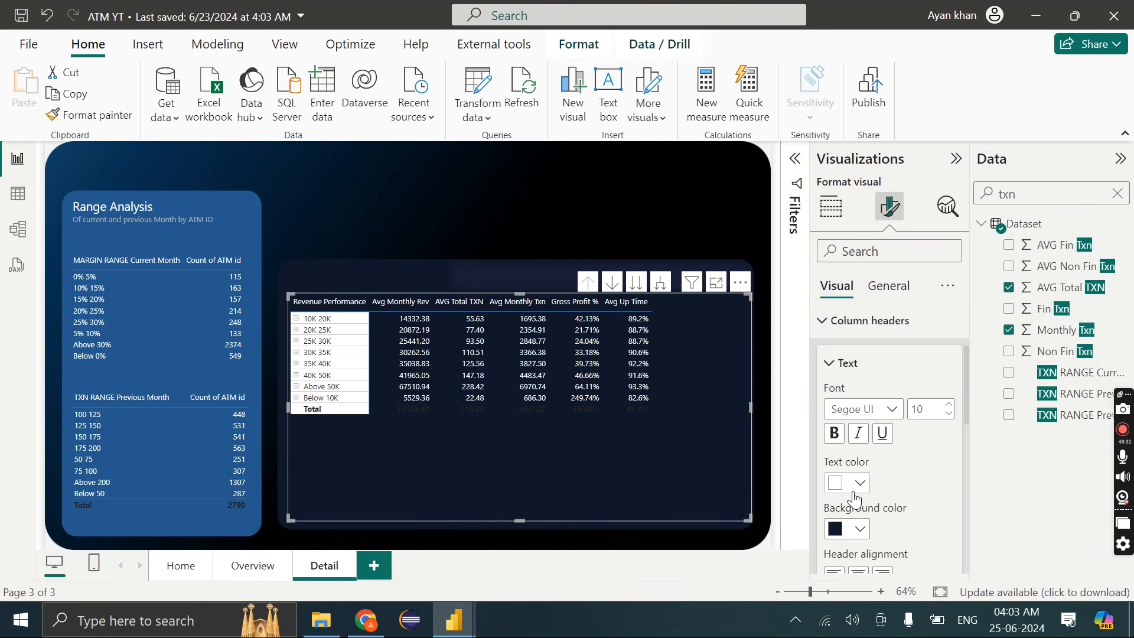
Format the matrix row headers with white text and a #10182A background
{"action": "scroll", "coordinate": [854, 499], "scroll_direction": "down", "scroll_amount": 5}
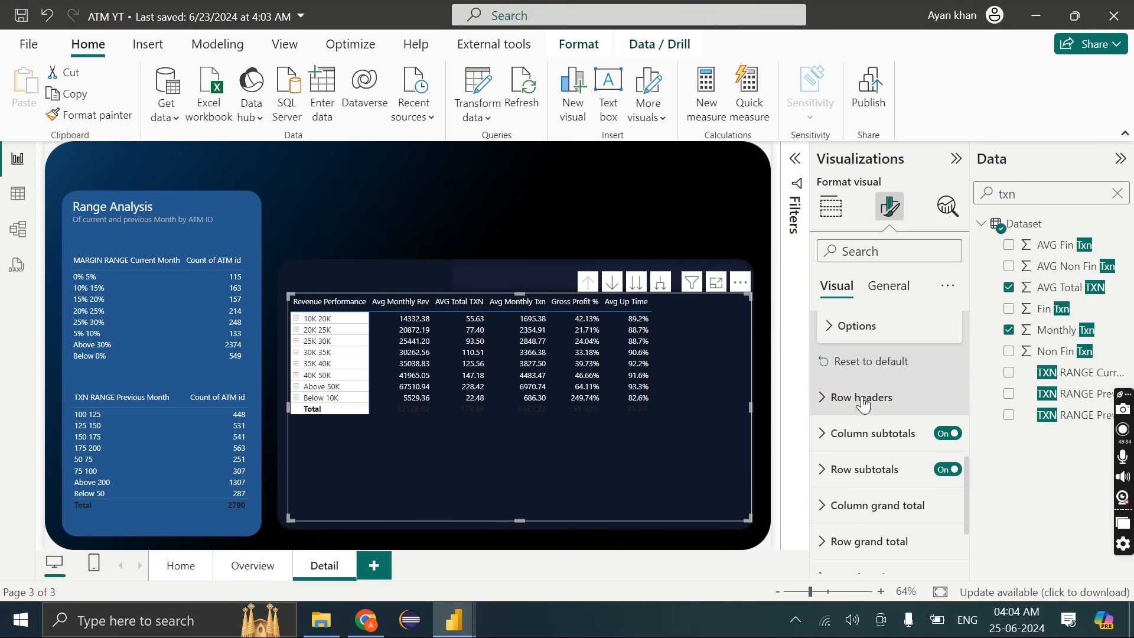
{"action": "left_click", "coordinate": [844, 397]}
{"action": "scroll", "coordinate": [862, 509], "scroll_direction": "down", "scroll_amount": 2}
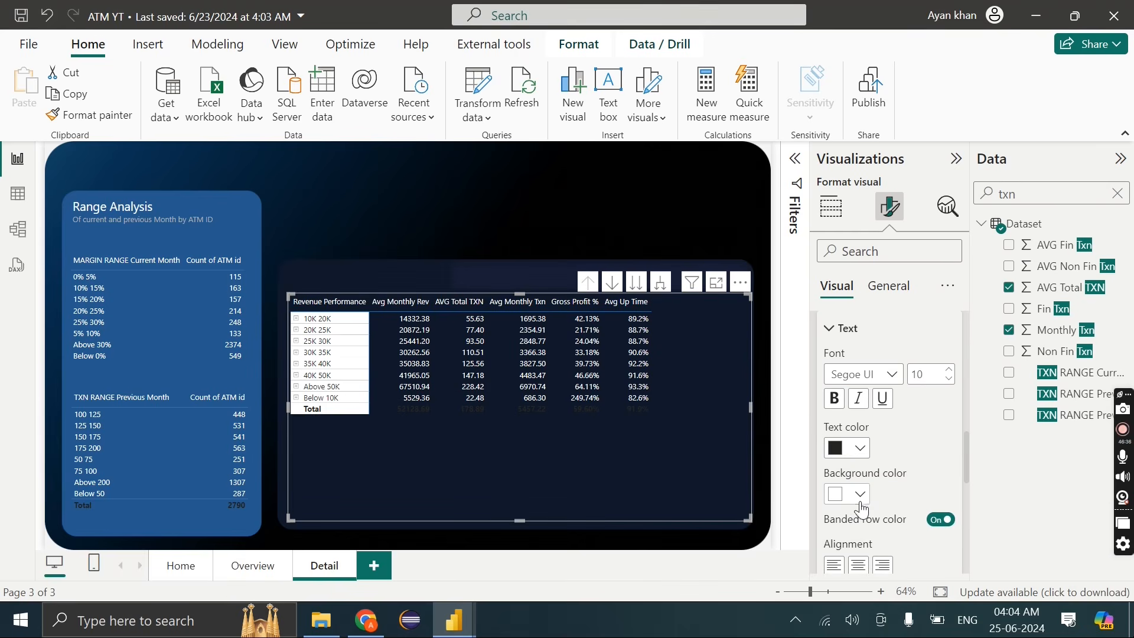
{"action": "left_click", "coordinate": [860, 497]}
{"action": "left_click", "coordinate": [839, 410]}
{"action": "left_click", "coordinate": [854, 448]}
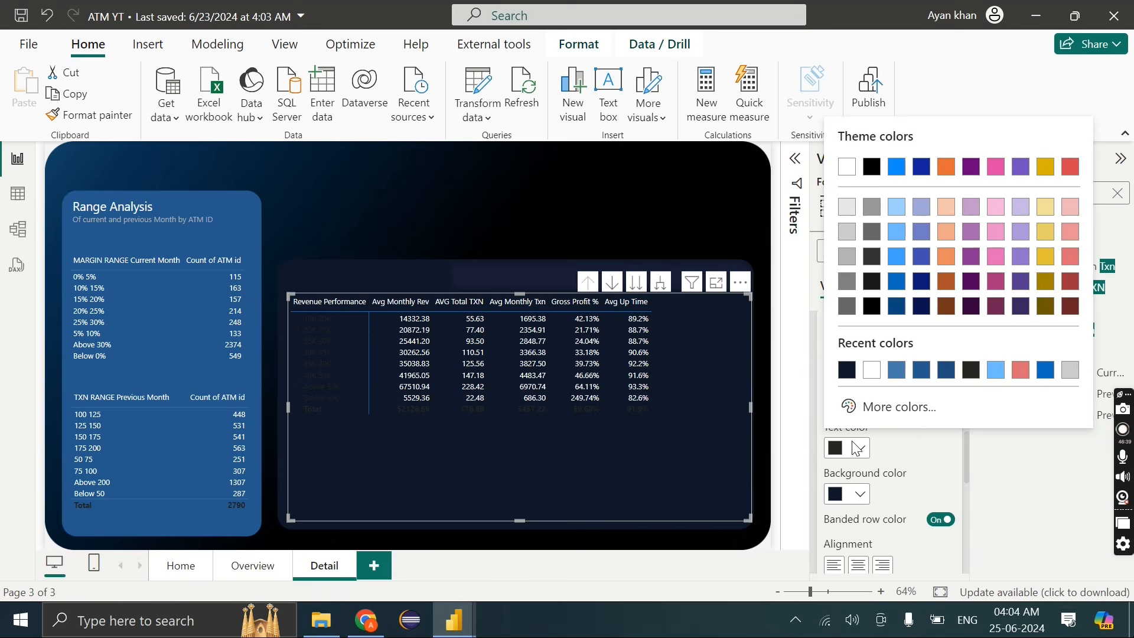
{"action": "left_click", "coordinate": [863, 373]}
{"action": "scroll", "coordinate": [878, 446], "scroll_direction": "up", "scroll_amount": 10}
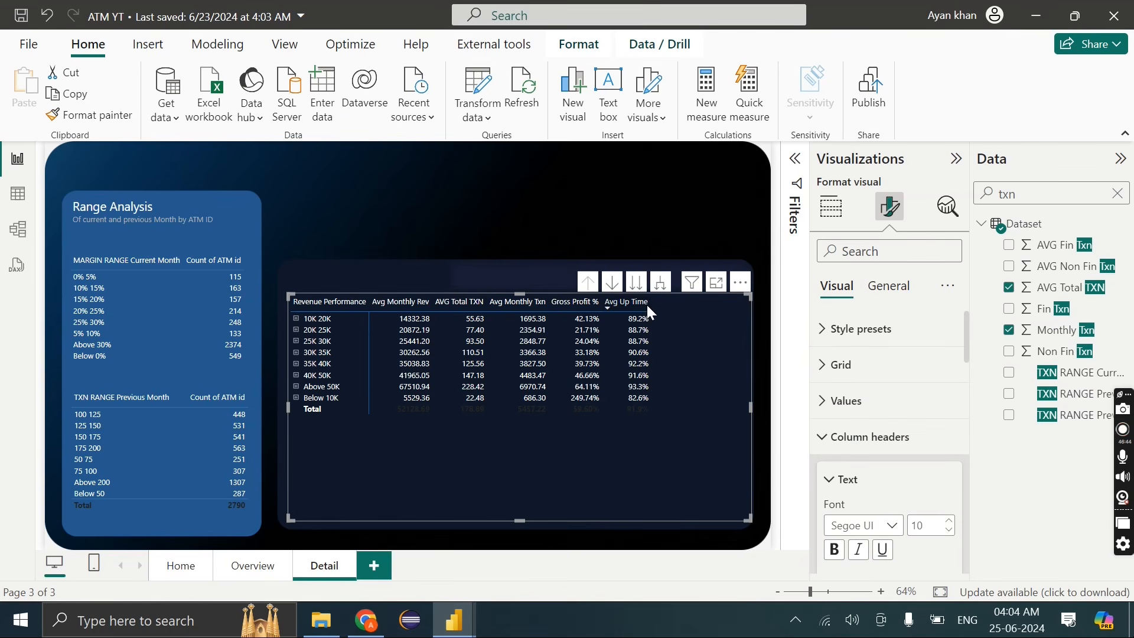
Expand the 10K 20K row group and widen the Revenue Performance and Avg Monthly Rev columns
{"action": "scroll", "coordinate": [895, 443], "scroll_direction": "down", "scroll_amount": 8}
{"action": "scroll", "coordinate": [894, 443], "scroll_direction": "down", "scroll_amount": 3}
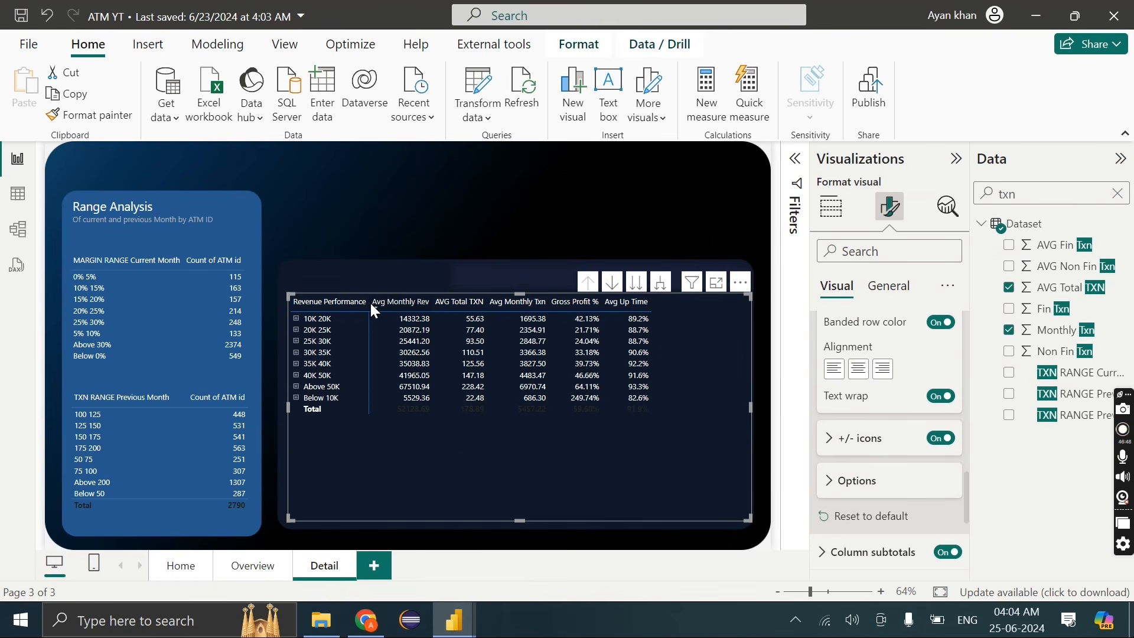
{"action": "left_click", "coordinate": [297, 319]}
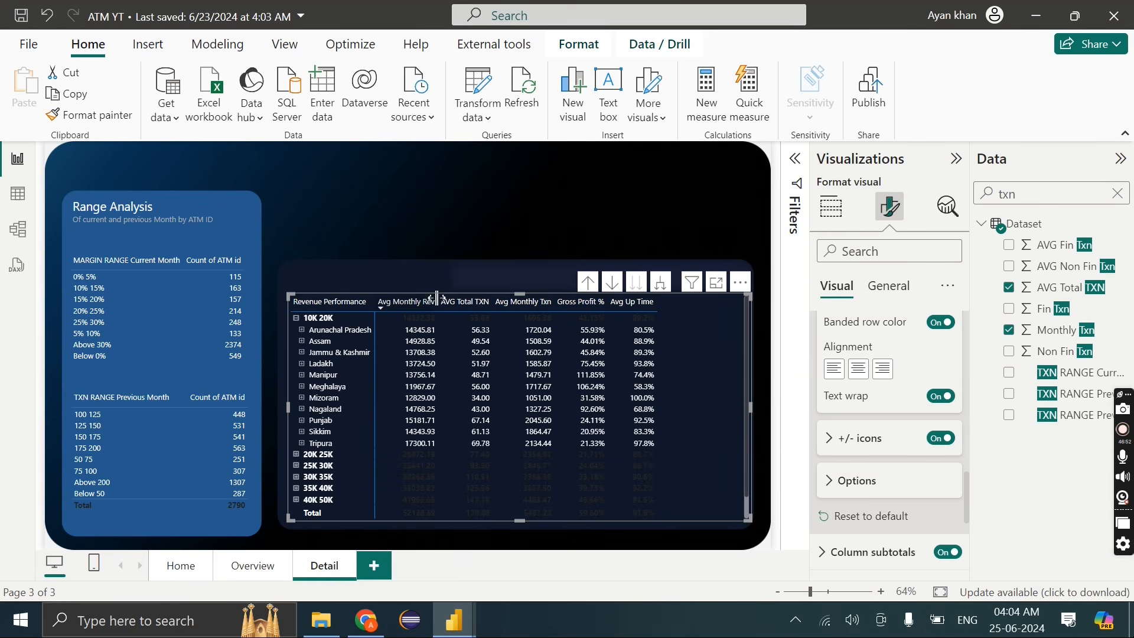
{"action": "left_click_drag", "start_coordinate": [437, 301], "coordinate": [400, 305]}
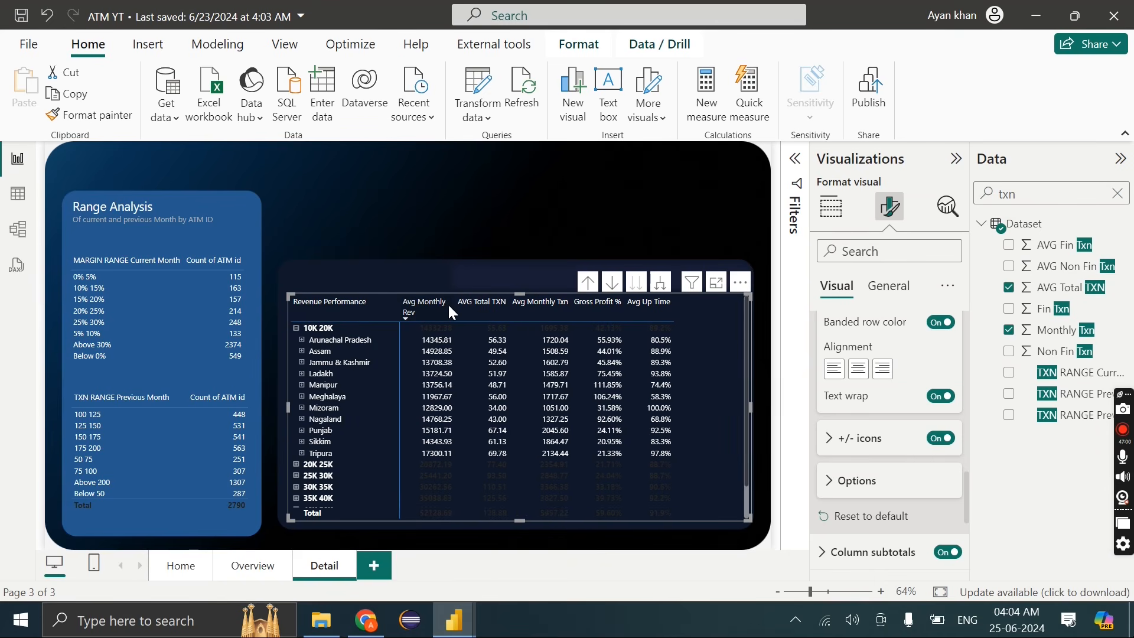
{"action": "left_click_drag", "start_coordinate": [458, 304], "coordinate": [481, 304]}
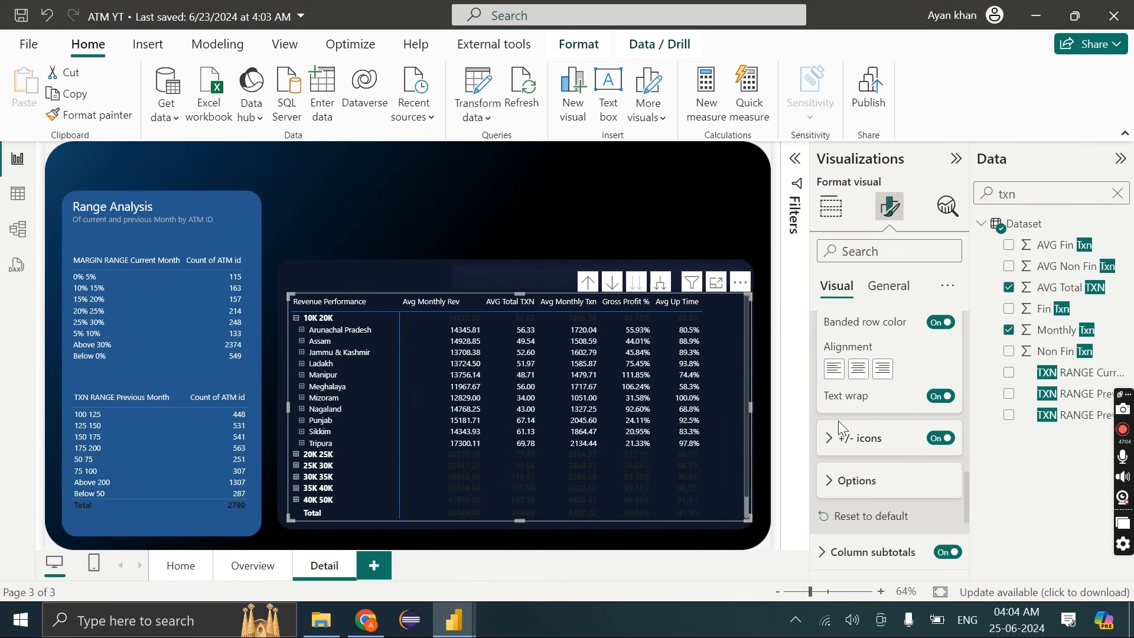
Set the text color of the matrix's row grand total values to white
{"action": "scroll", "coordinate": [903, 519], "scroll_direction": "down", "scroll_amount": 4}
{"action": "scroll", "coordinate": [877, 464], "scroll_direction": "down", "scroll_amount": 2}
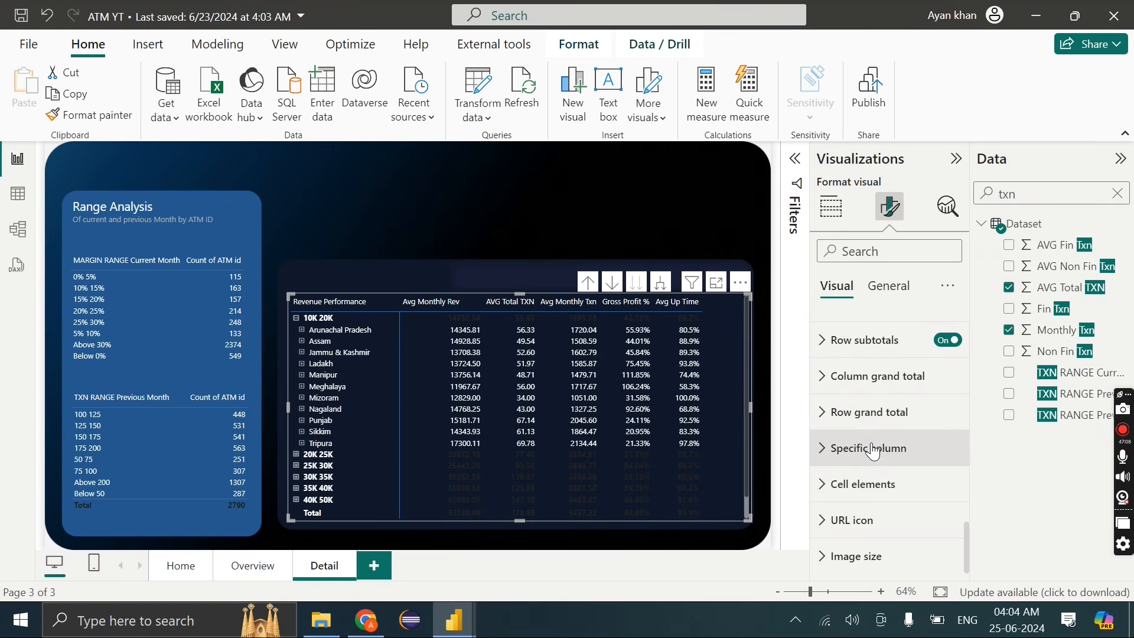
{"action": "left_click", "coordinate": [873, 450]}
{"action": "left_click", "coordinate": [899, 409]}
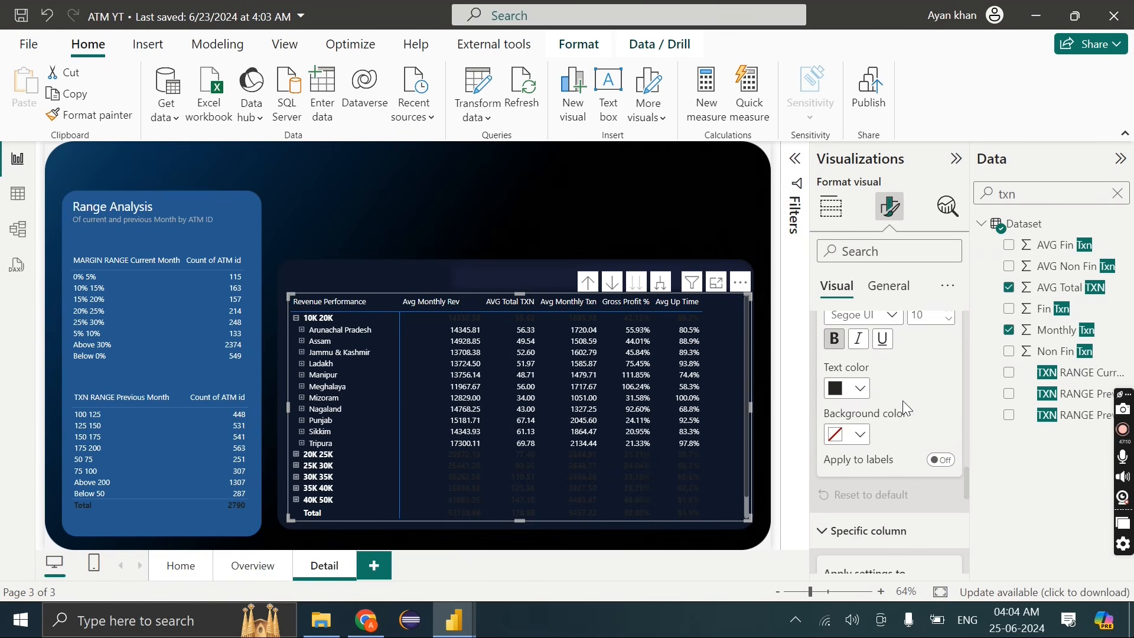
{"action": "left_click", "coordinate": [860, 391]}
{"action": "left_click", "coordinate": [851, 306]}
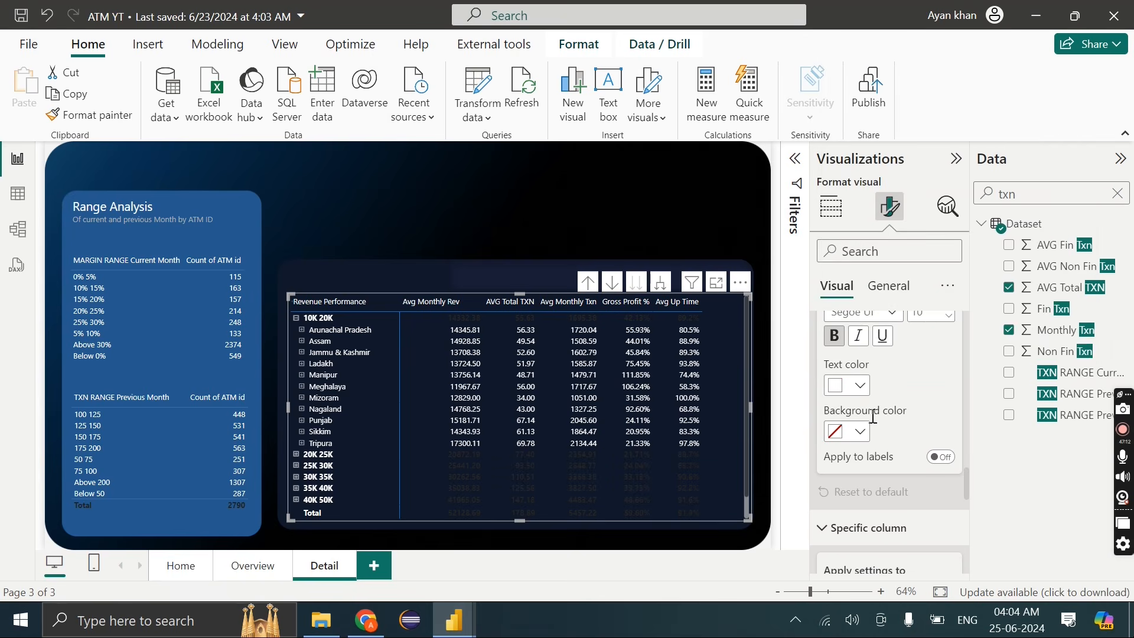
{"action": "scroll", "coordinate": [874, 416], "scroll_direction": "up", "scroll_amount": 5}
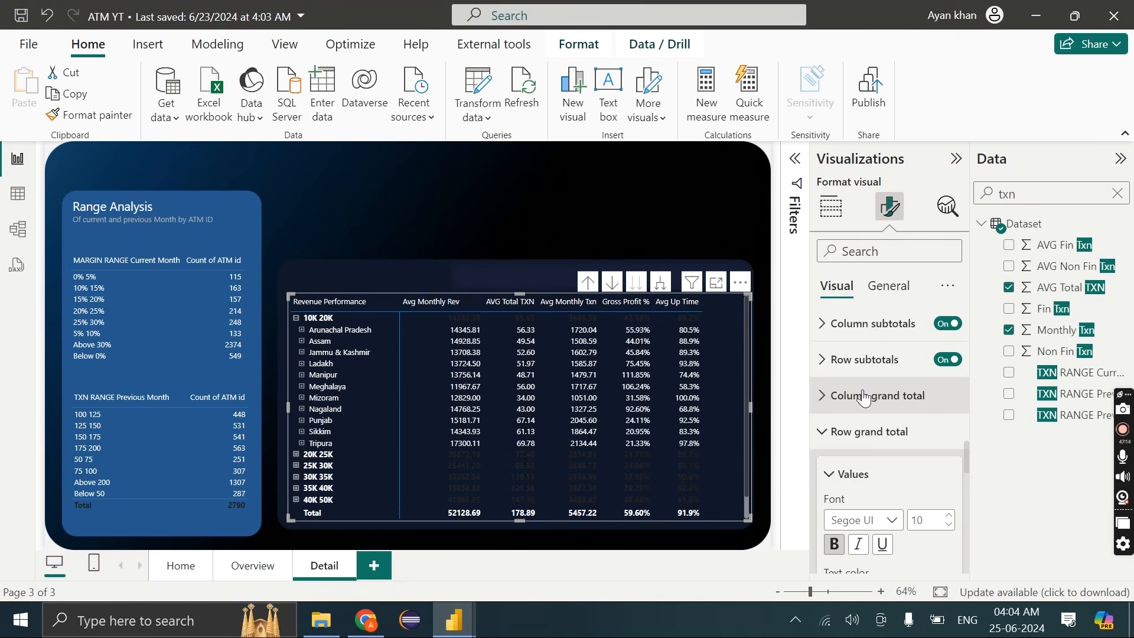
Set the text color of the matrix's column grand total values to white
{"action": "left_click", "coordinate": [864, 396]}
{"action": "scroll", "coordinate": [864, 394], "scroll_direction": "down", "scroll_amount": 3}
{"action": "left_click", "coordinate": [862, 417]}
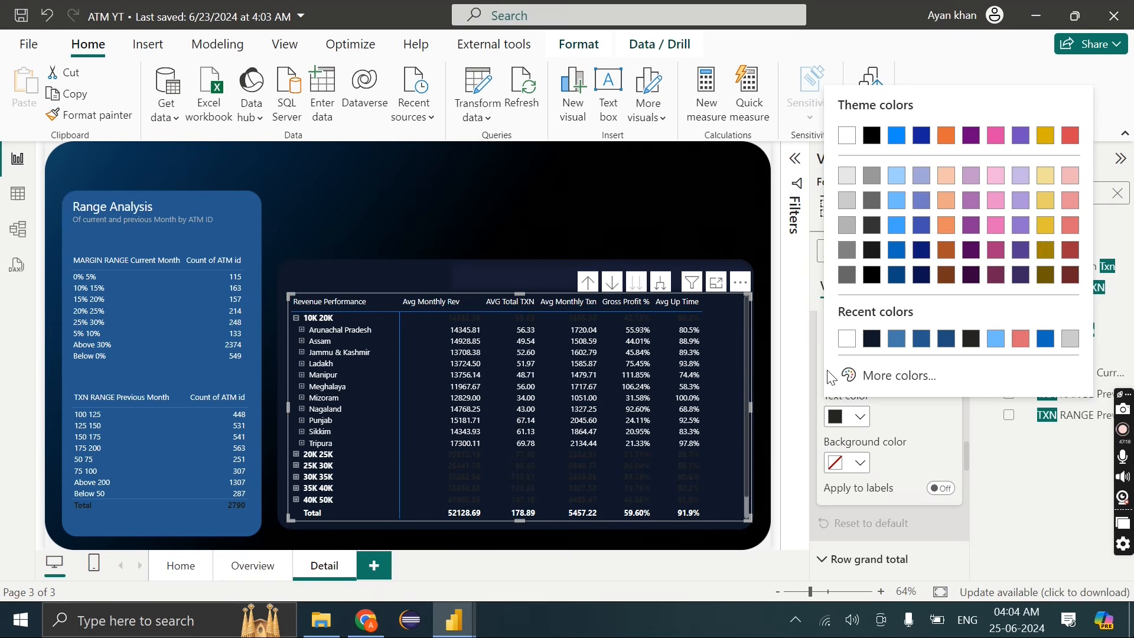
{"action": "left_click", "coordinate": [843, 305]}
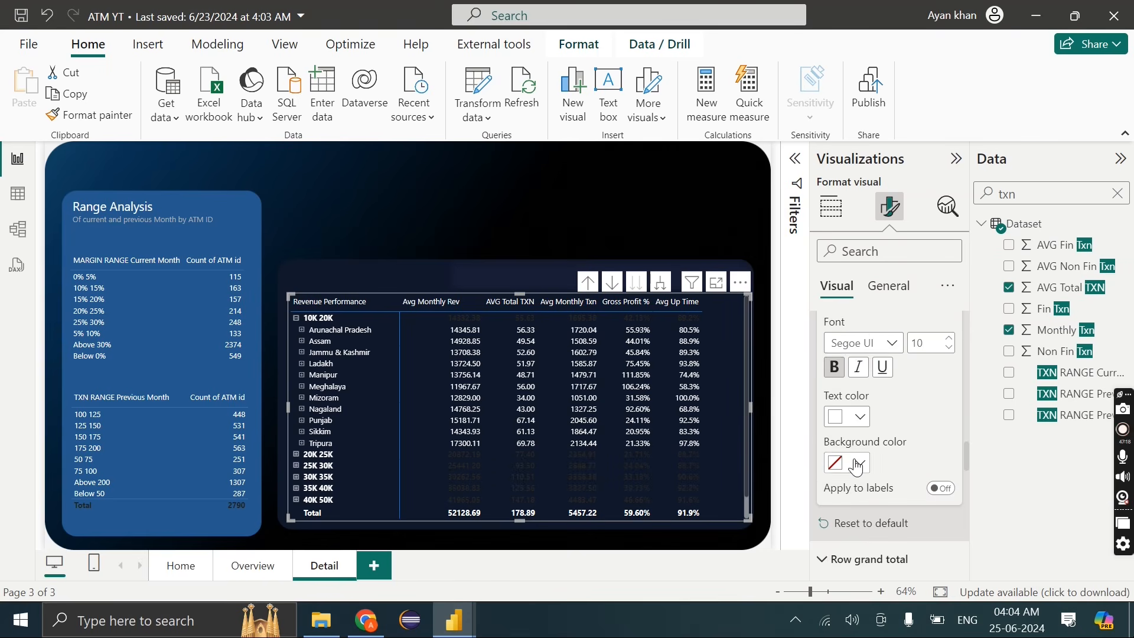
Examine the matrix's values, column header and row header formatting for the setting that controls the dark subtotal text
{"action": "scroll", "coordinate": [868, 461], "scroll_direction": "up", "scroll_amount": 10}
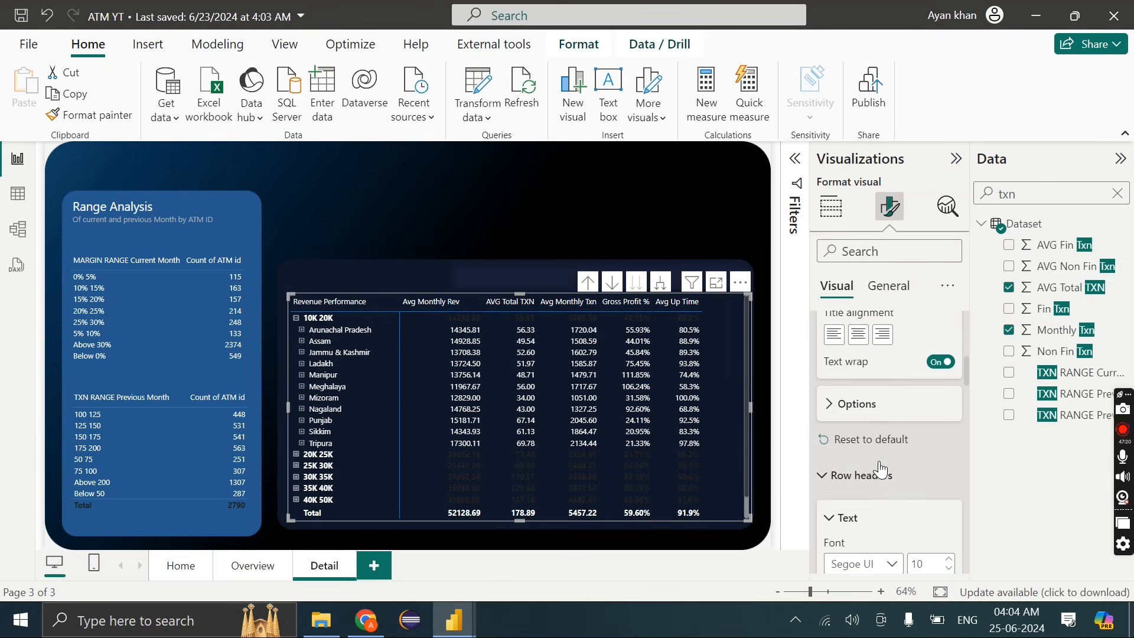
{"action": "left_click", "coordinate": [875, 404]}
{"action": "scroll", "coordinate": [875, 407], "scroll_direction": "up", "scroll_amount": 5}
{"action": "scroll", "coordinate": [863, 434], "scroll_direction": "up", "scroll_amount": 3}
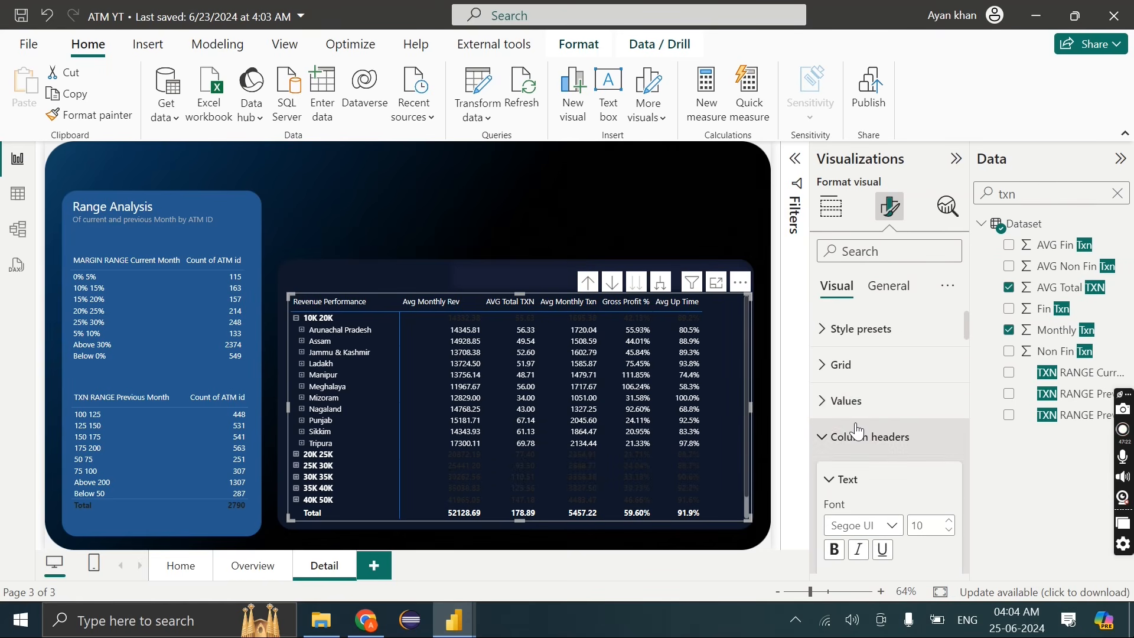
{"action": "left_click", "coordinate": [852, 407]}
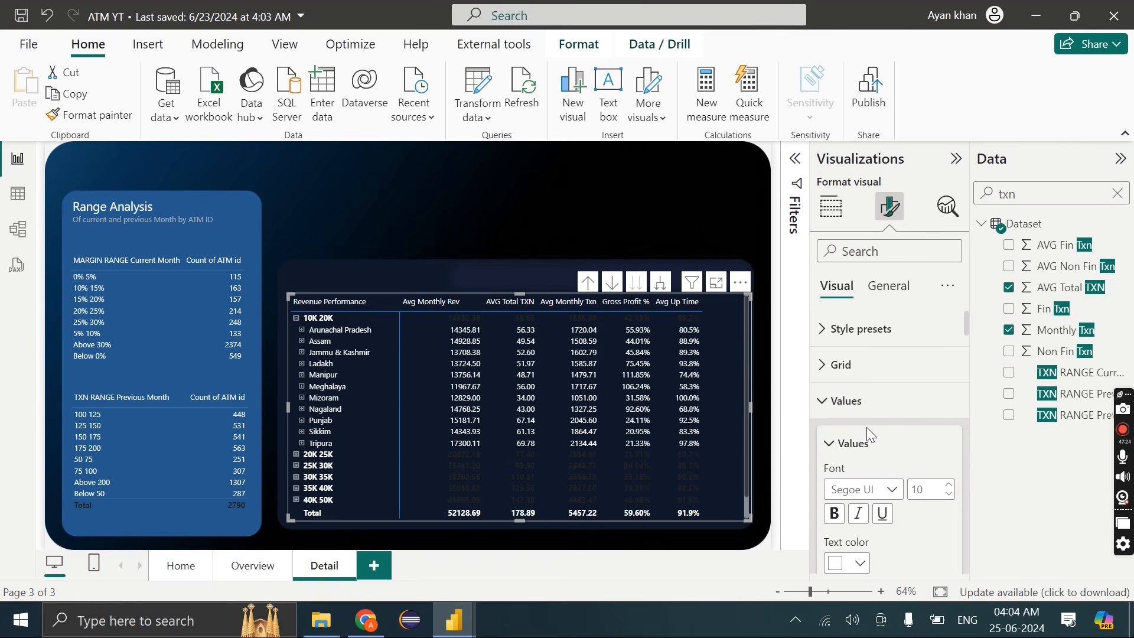
{"action": "scroll", "coordinate": [863, 499], "scroll_direction": "down", "scroll_amount": 10}
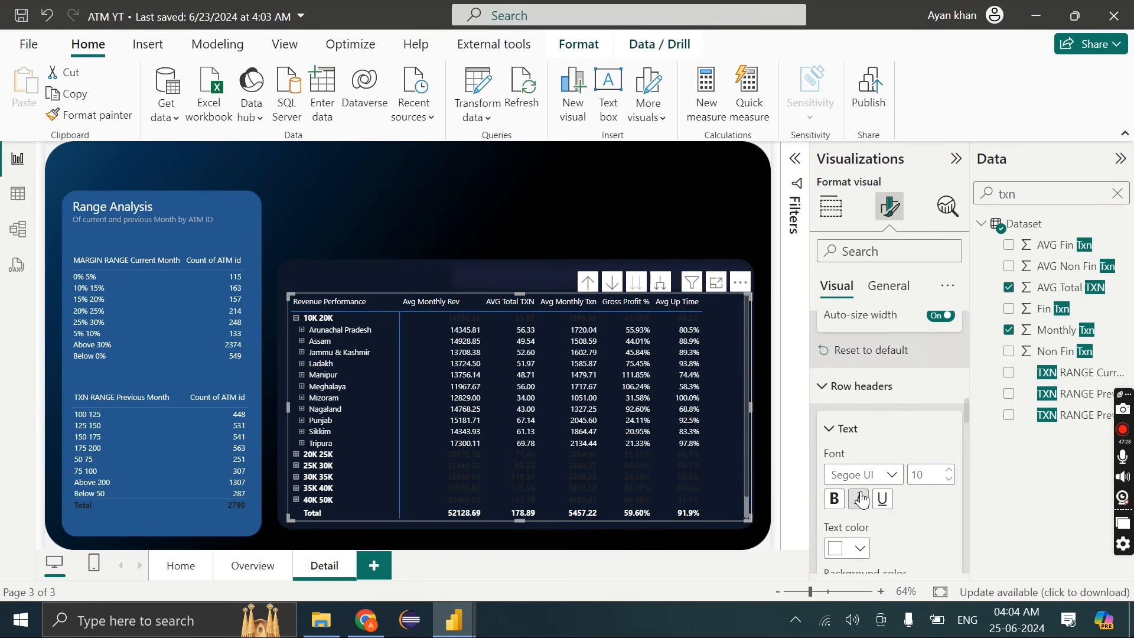
{"action": "scroll", "coordinate": [863, 499], "scroll_direction": "down", "scroll_amount": 3}
{"action": "scroll", "coordinate": [838, 452], "scroll_direction": "down", "scroll_amount": 2}
{"action": "scroll", "coordinate": [839, 451], "scroll_direction": "up", "scroll_amount": 1}
{"action": "left_click", "coordinate": [860, 427]}
{"action": "left_click", "coordinate": [860, 427]}
{"action": "scroll", "coordinate": [868, 461], "scroll_direction": "down", "scroll_amount": 3}
{"action": "scroll", "coordinate": [879, 475], "scroll_direction": "down", "scroll_amount": 3}
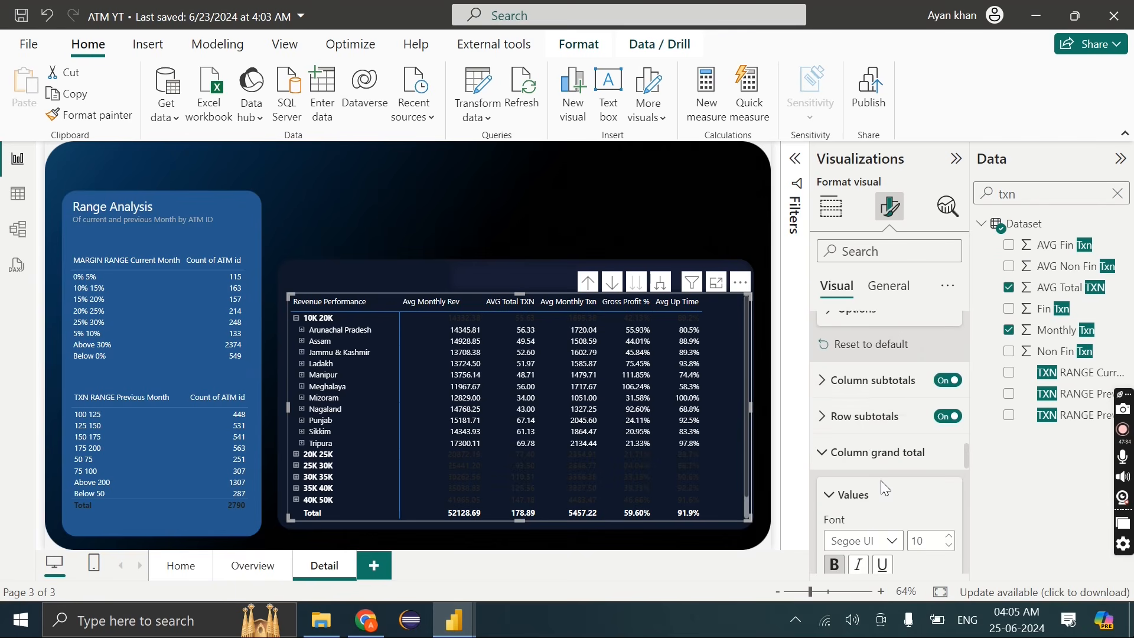
Set the text color of the matrix's row subtotal values to white and deselect the visual
{"action": "left_click", "coordinate": [863, 413]}
{"action": "scroll", "coordinate": [865, 432], "scroll_direction": "down", "scroll_amount": 3}
{"action": "scroll", "coordinate": [865, 431], "scroll_direction": "down", "scroll_amount": 2}
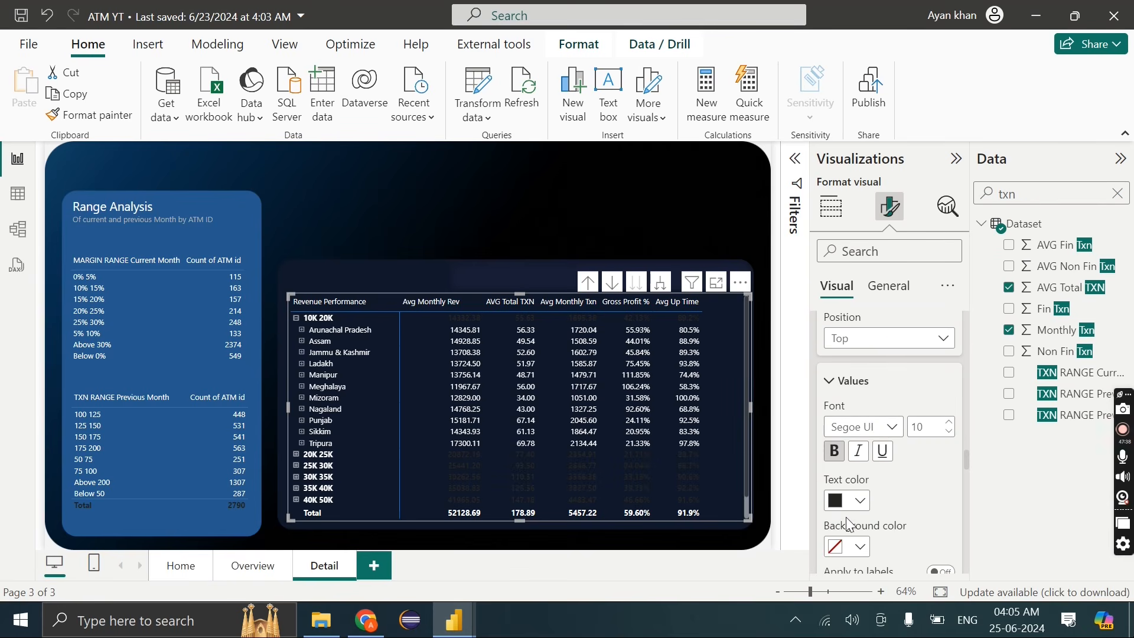
{"action": "left_click", "coordinate": [850, 503]}
{"action": "left_click", "coordinate": [869, 426]}
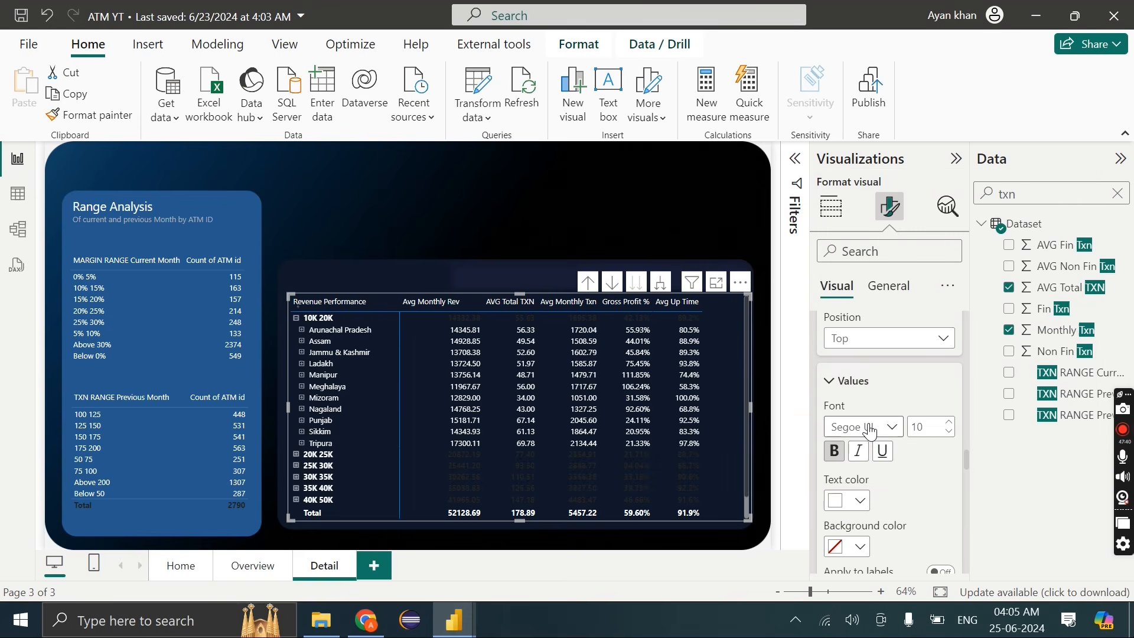
{"action": "left_click", "coordinate": [519, 270]}
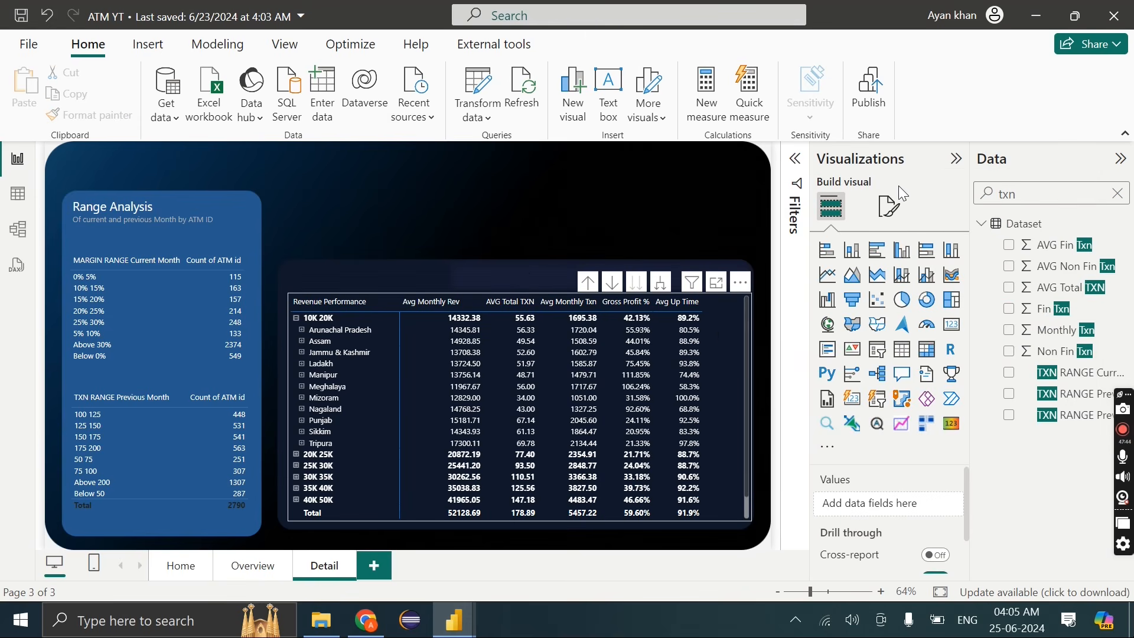
Turn on data bars in the matrix's cell elements for the Avg Monthly Rev series
{"action": "left_click", "coordinate": [890, 206]}
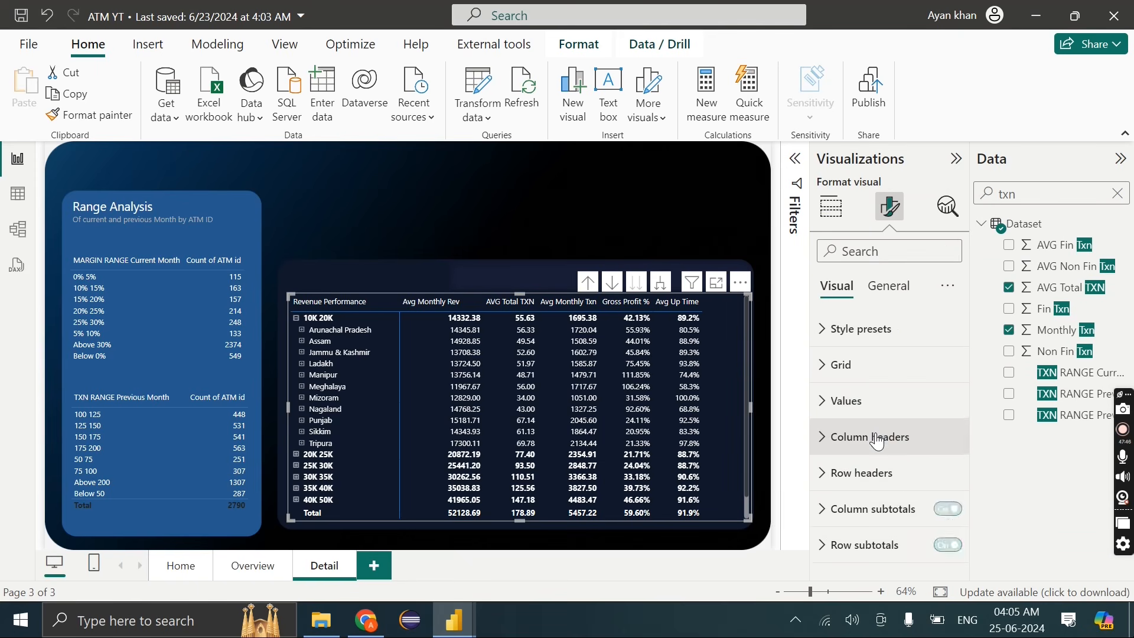
{"action": "scroll", "coordinate": [878, 442], "scroll_direction": "down", "scroll_amount": 5}
{"action": "left_click", "coordinate": [880, 478]}
{"action": "scroll", "coordinate": [881, 476], "scroll_direction": "down", "scroll_amount": 3}
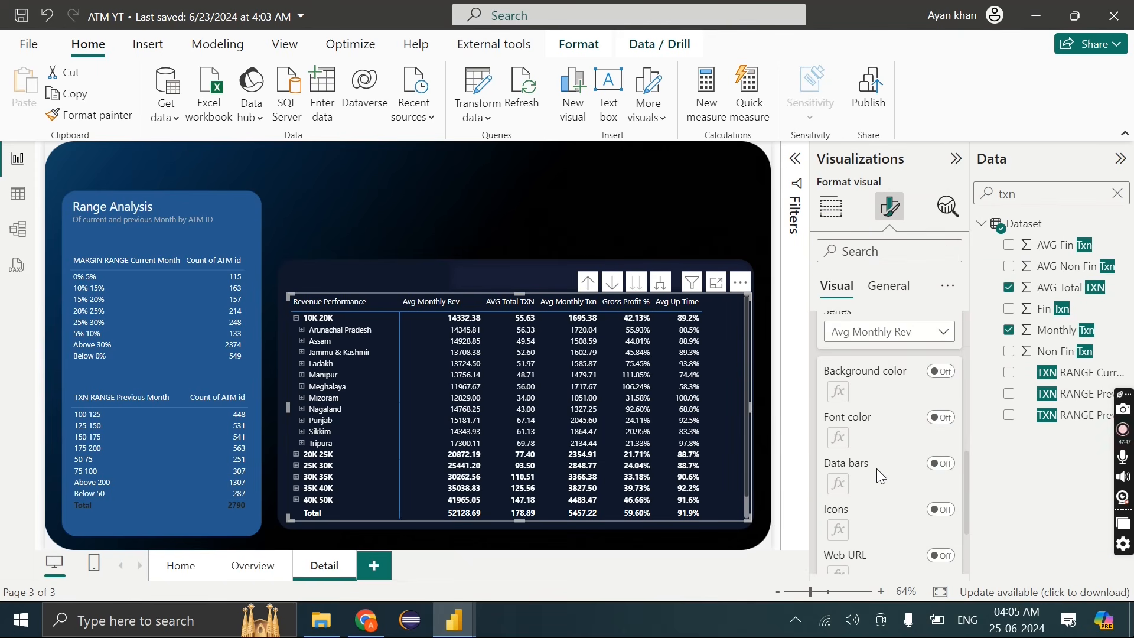
{"action": "scroll", "coordinate": [876, 469], "scroll_direction": "down", "scroll_amount": 2}
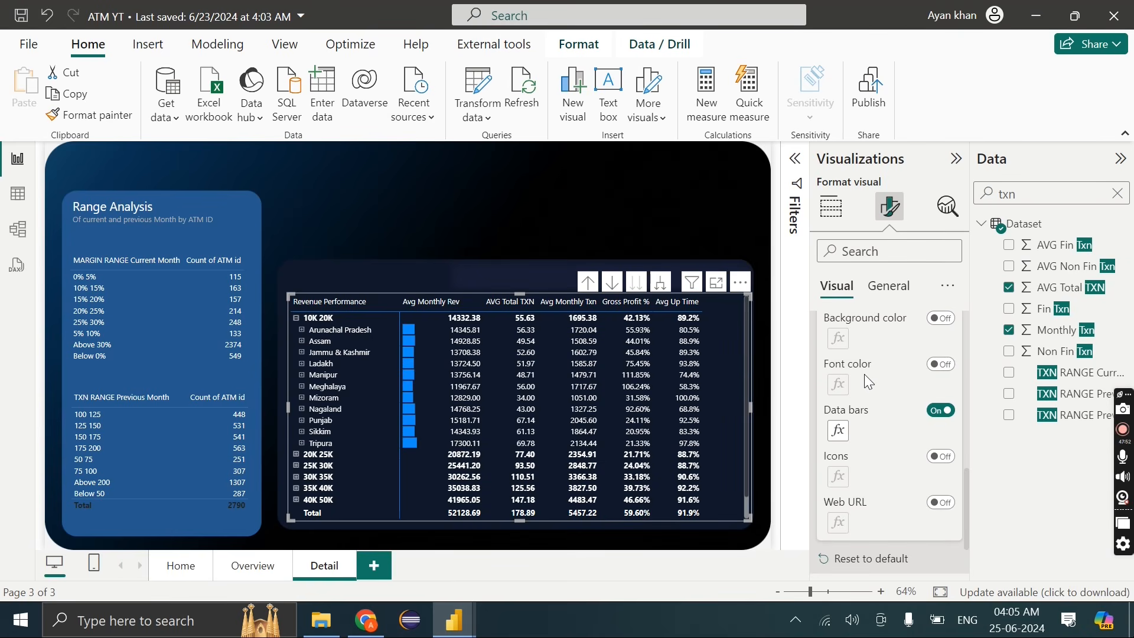
{"action": "left_click", "coordinate": [945, 417]}
{"action": "left_click", "coordinate": [932, 480]}
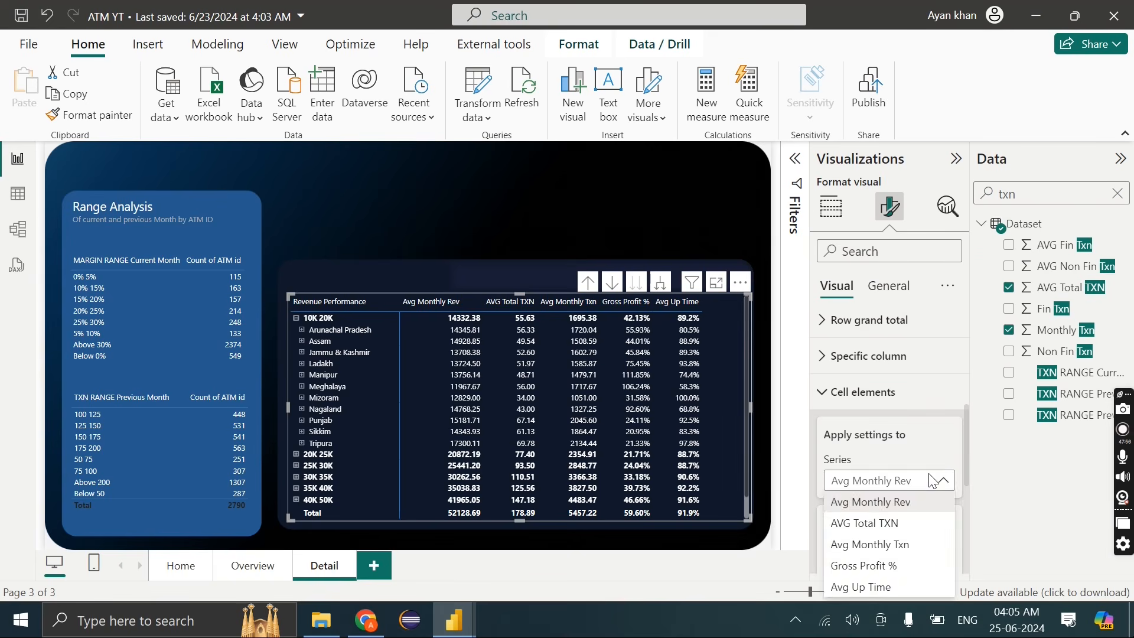
{"action": "scroll", "coordinate": [930, 475], "scroll_direction": "down", "scroll_amount": 5}
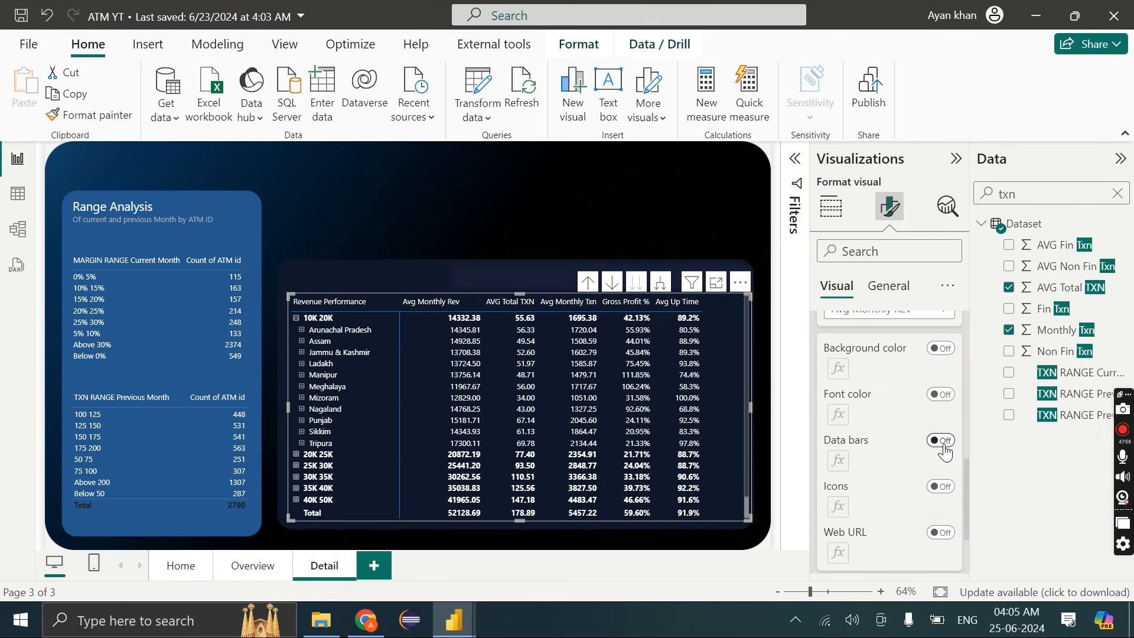
{"action": "left_click", "coordinate": [943, 443]}
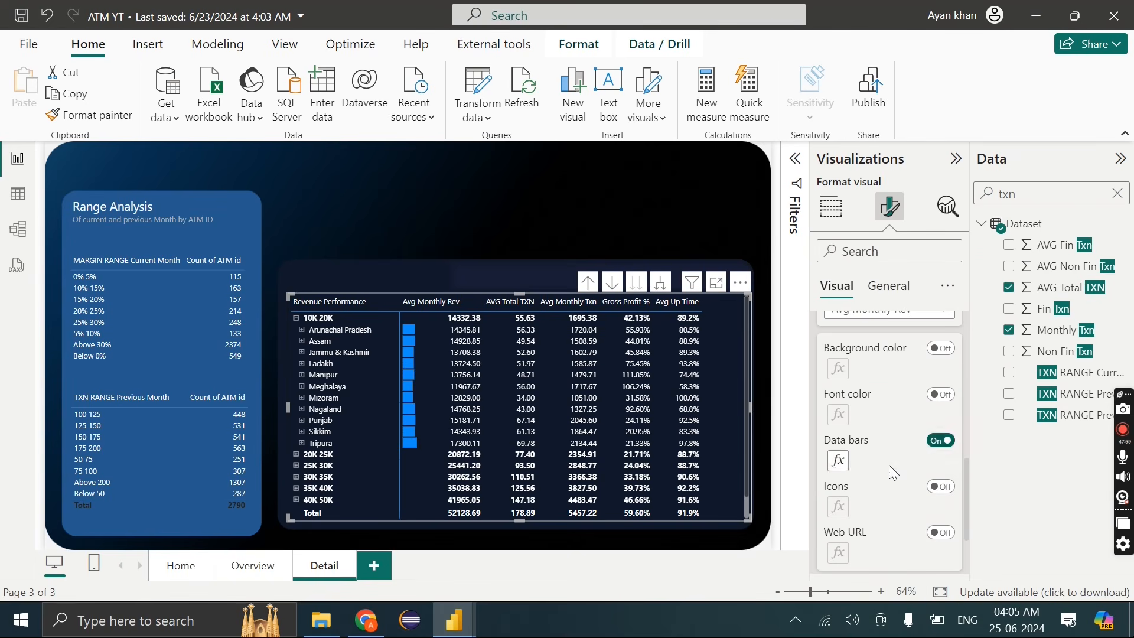
{"action": "left_click", "coordinate": [840, 462]}
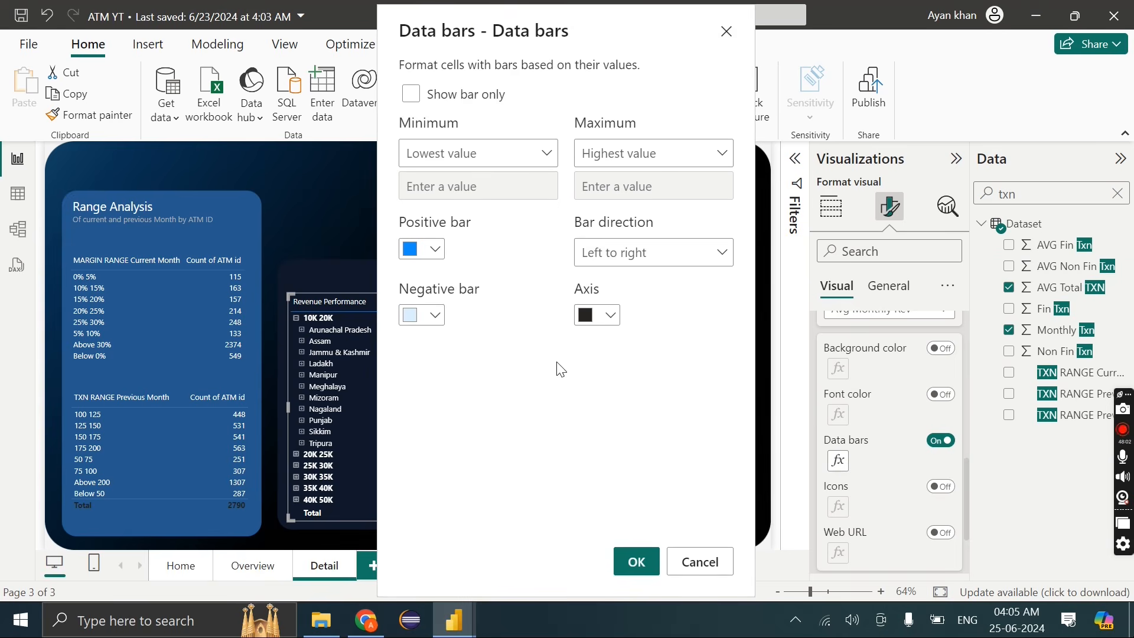
{"action": "left_click", "coordinate": [437, 258]}
{"action": "left_click", "coordinate": [705, 466]}
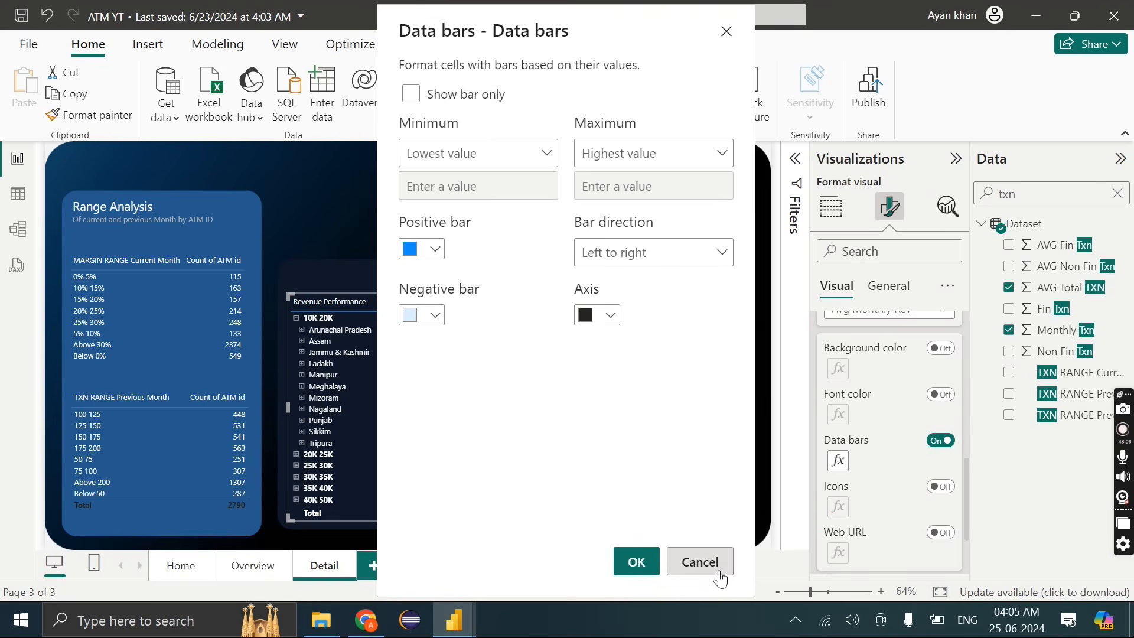
{"action": "left_click", "coordinate": [723, 567]}
Turn on data bars for the matrix's AVG Total TXN series with red positive bars and light red negative bars
{"action": "scroll", "coordinate": [889, 428], "scroll_direction": "up", "scroll_amount": 1}
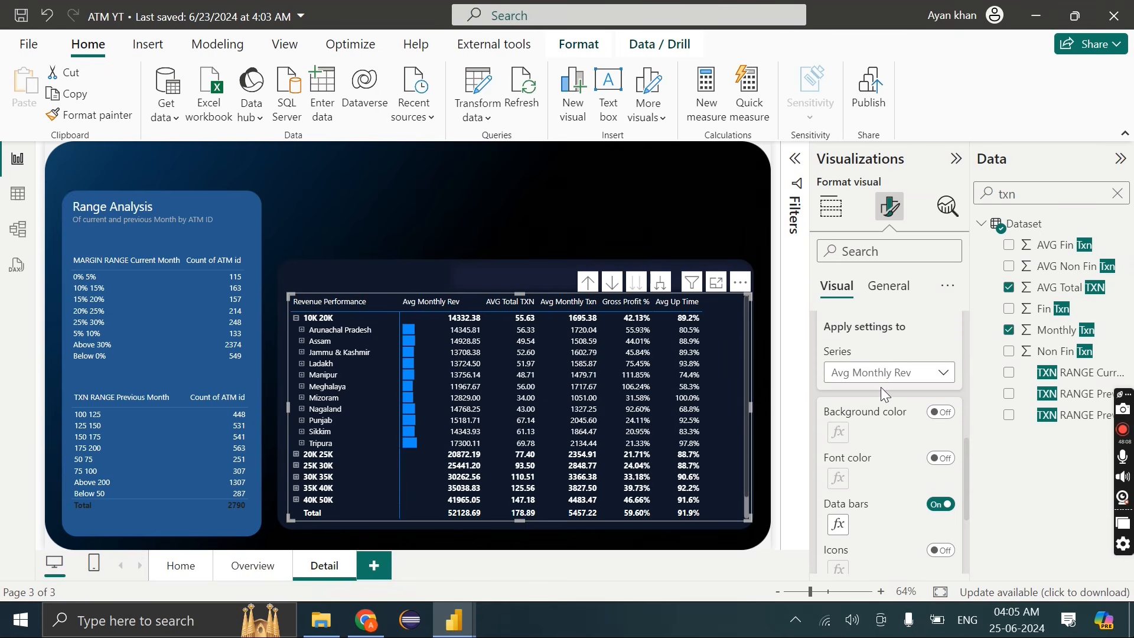
{"action": "left_click", "coordinate": [864, 374]}
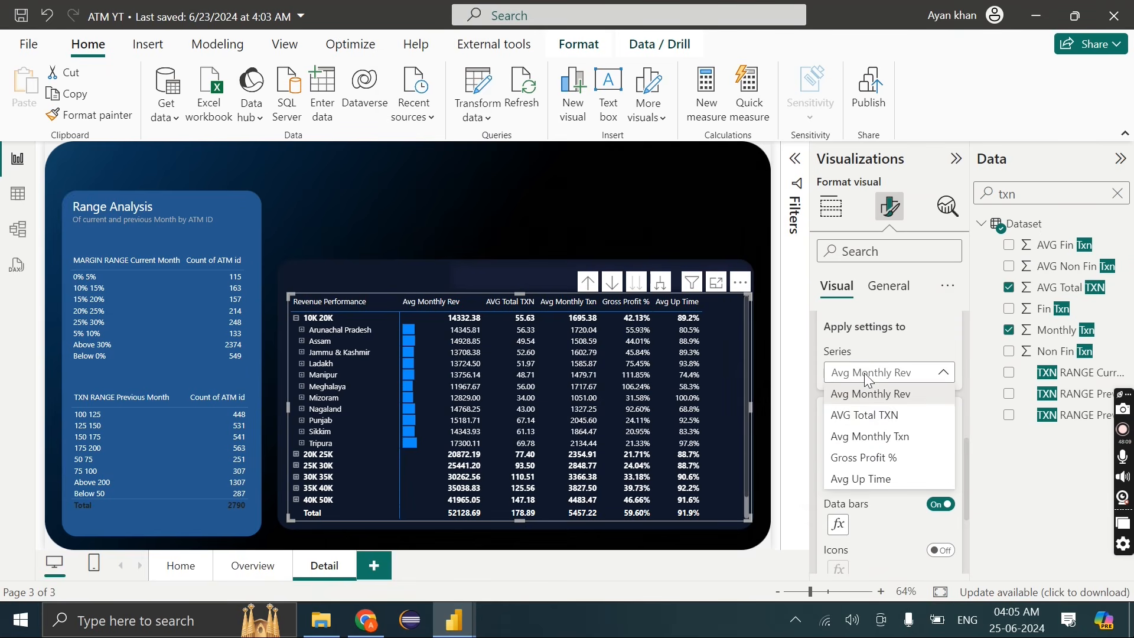
{"action": "left_click", "coordinate": [865, 415]}
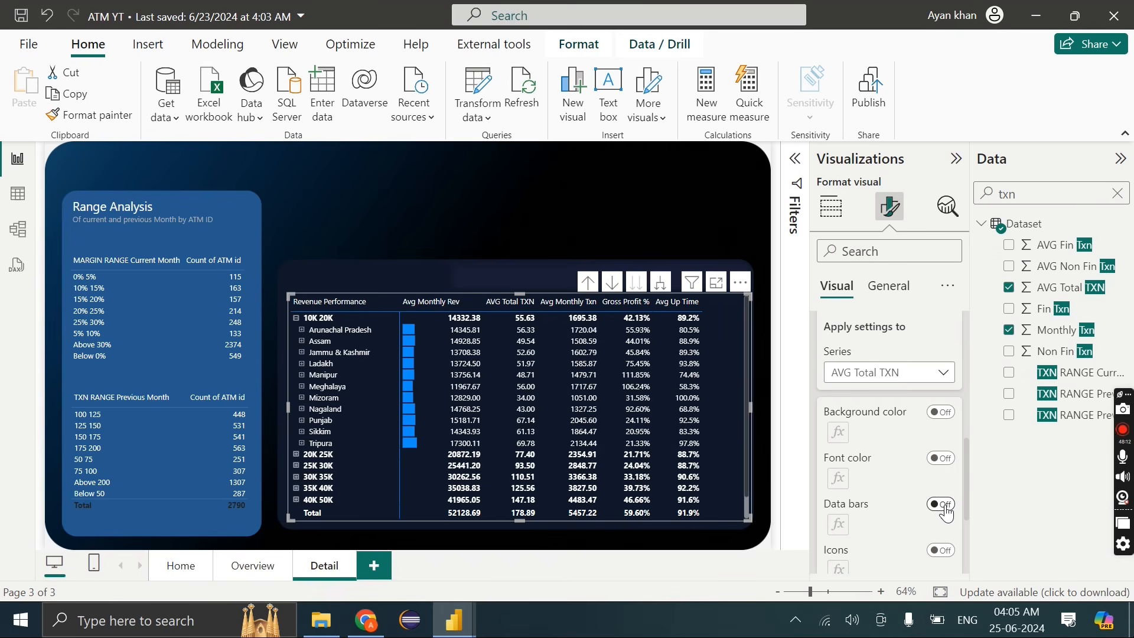
{"action": "left_click", "coordinate": [942, 505]}
{"action": "left_click", "coordinate": [838, 525]}
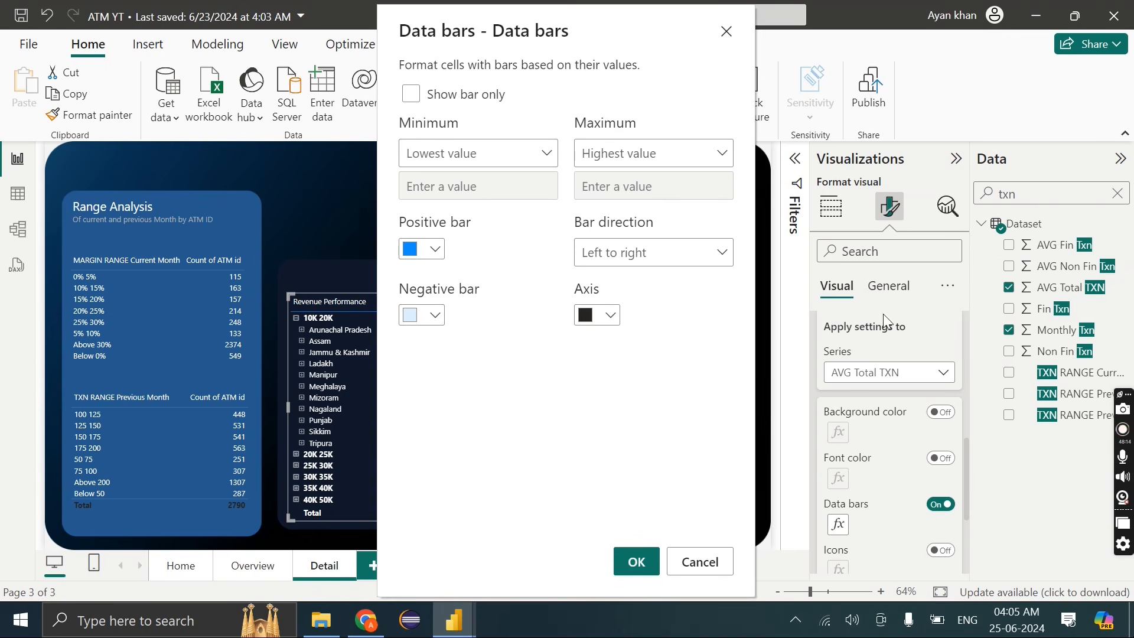
{"action": "left_click", "coordinate": [414, 251]}
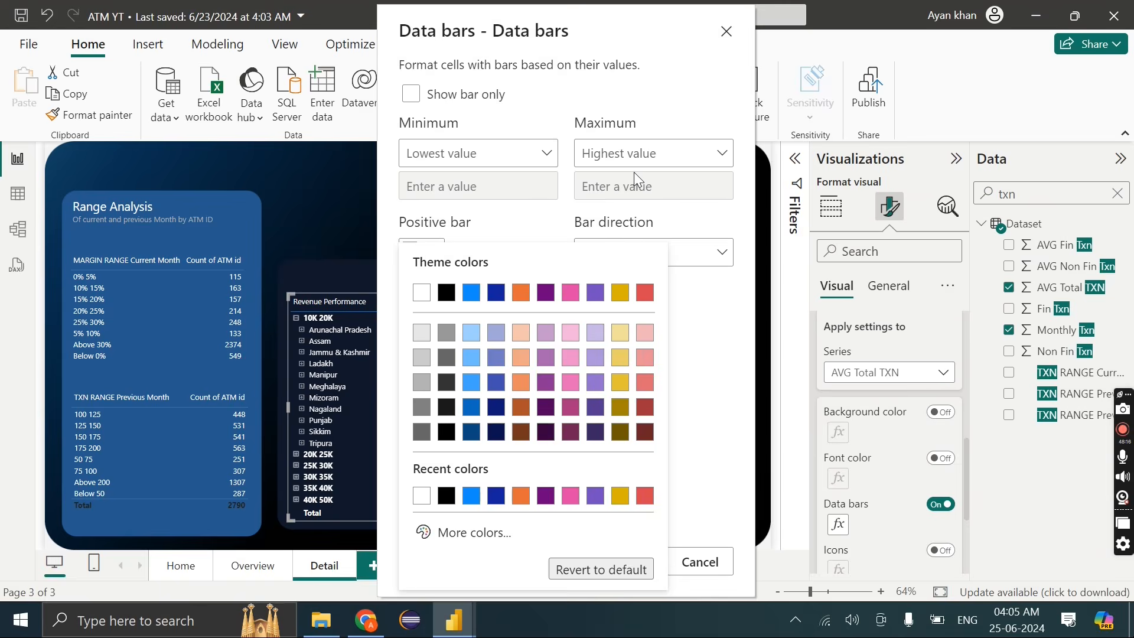
{"action": "left_click", "coordinate": [643, 293]}
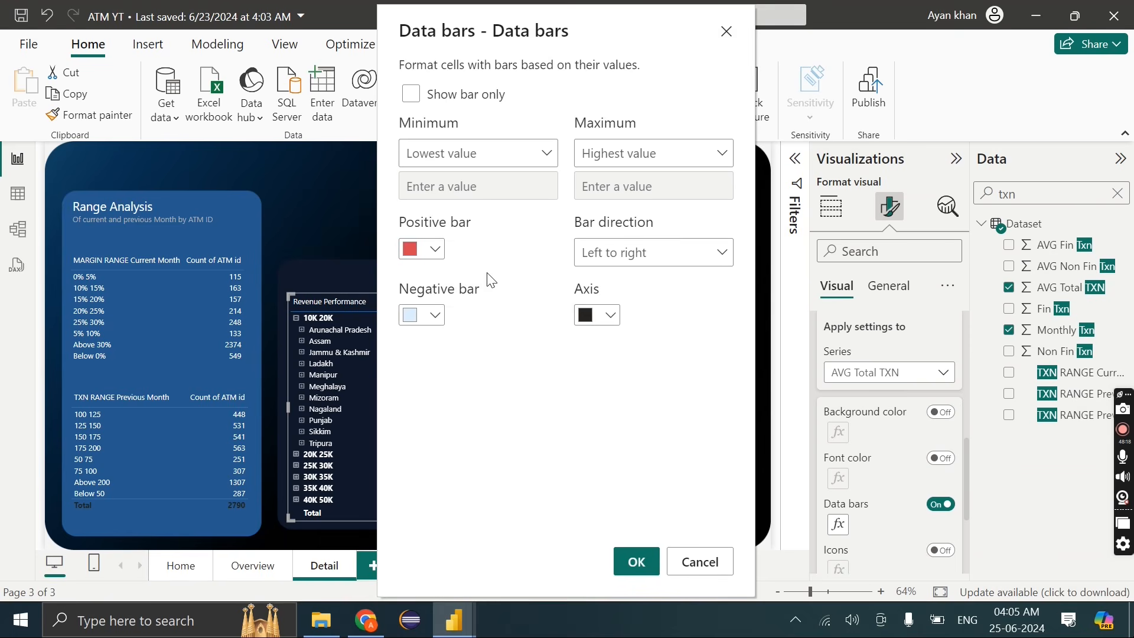
{"action": "left_click", "coordinate": [434, 316]}
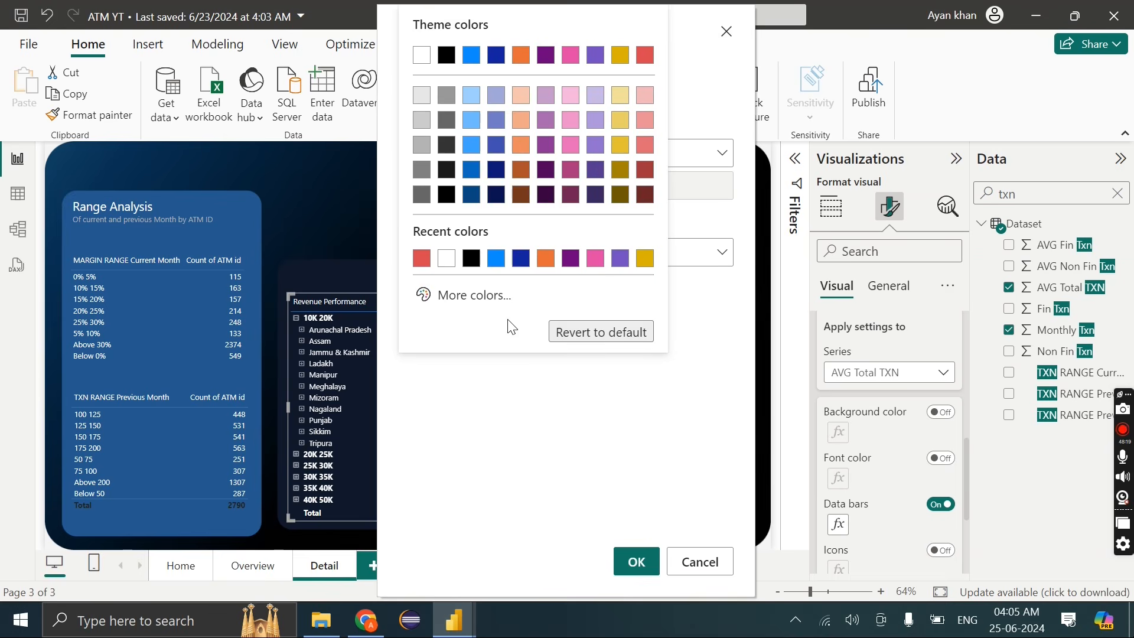
{"action": "left_click", "coordinate": [646, 95]}
{"action": "left_click", "coordinate": [631, 549]}
Turn on data bars for the matrix's Avg Monthly Txn series
{"action": "left_click", "coordinate": [888, 372]}
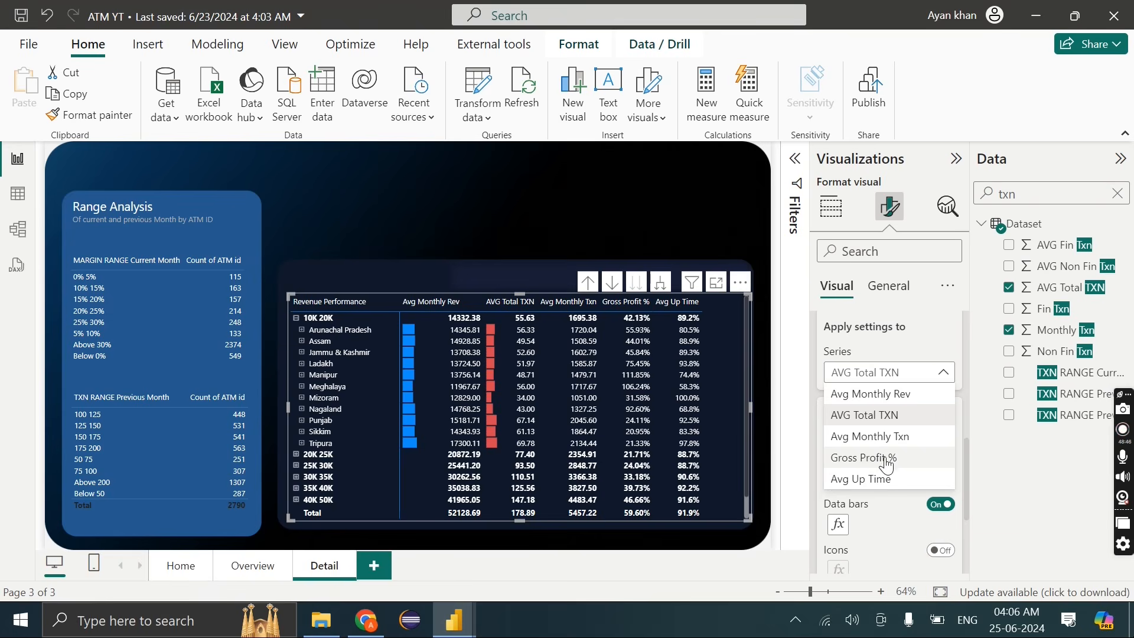
{"action": "left_click", "coordinate": [907, 444]}
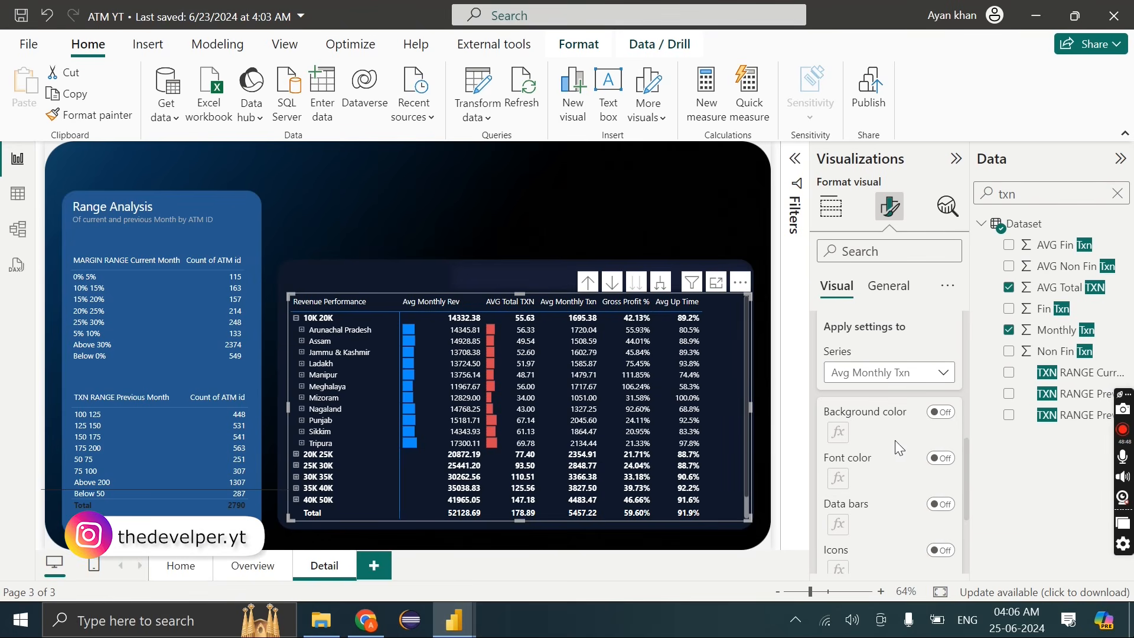
{"action": "left_click", "coordinate": [950, 510]}
{"action": "left_click", "coordinate": [841, 526]}
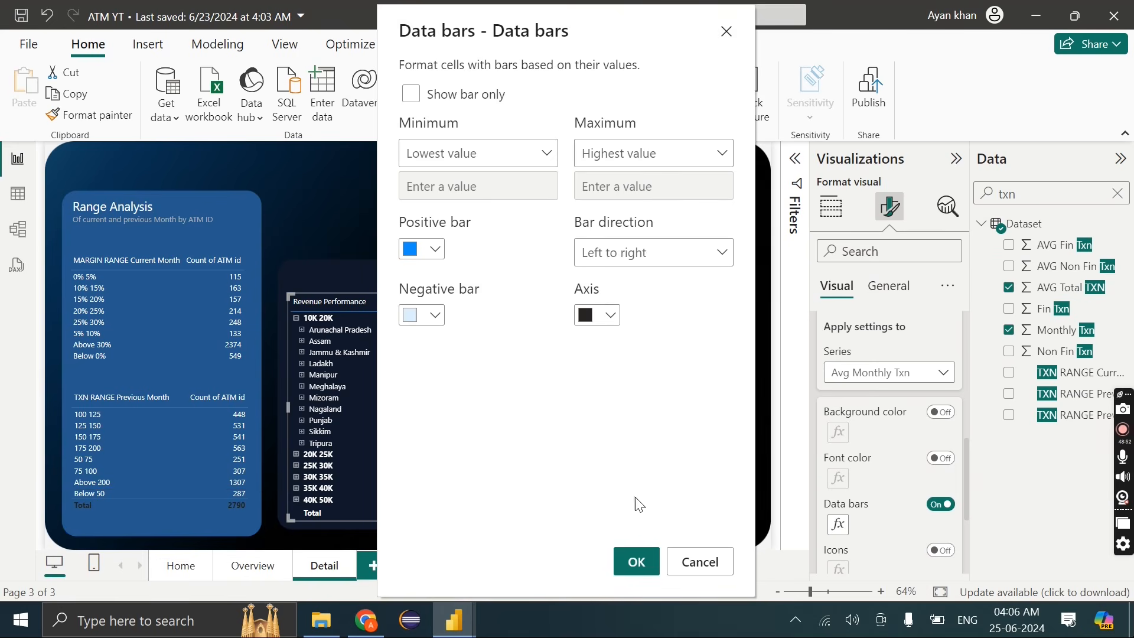
{"action": "left_click", "coordinate": [699, 561]}
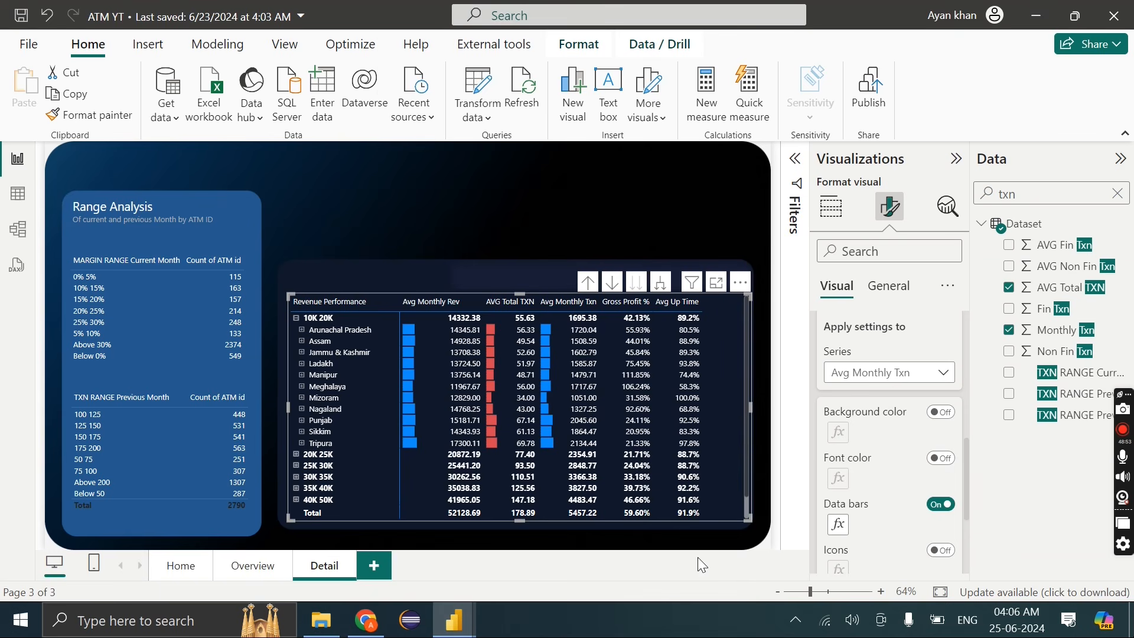
Set the positive bar color of the Avg Monthly Txn data bars to the custom green #2E9036
{"action": "left_click", "coordinate": [837, 524]}
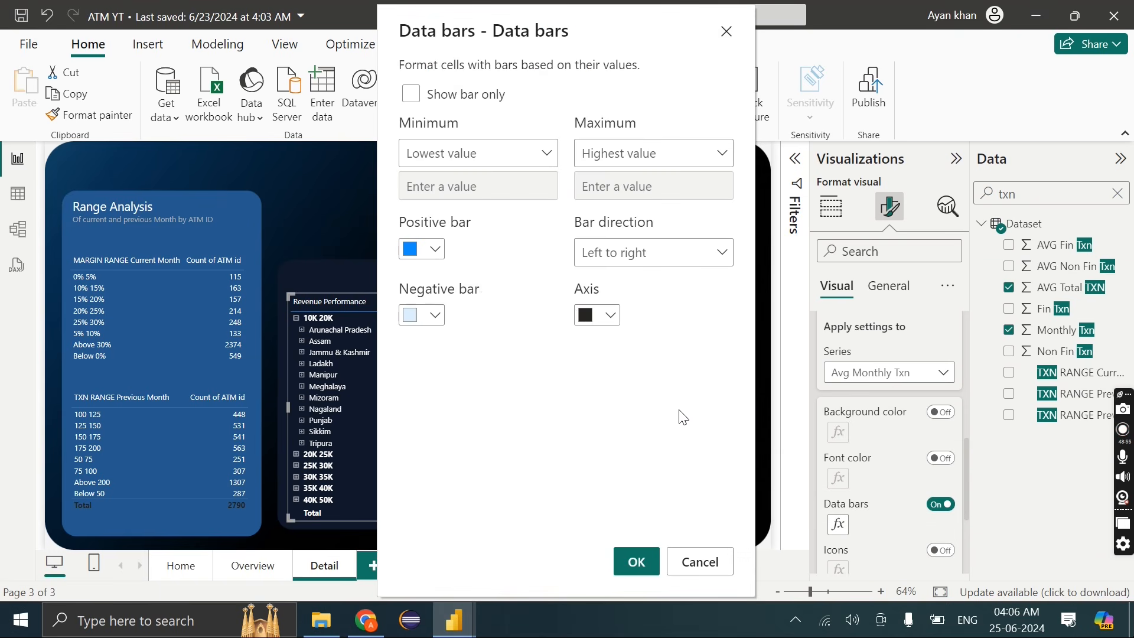
{"action": "left_click", "coordinate": [419, 251]}
{"action": "left_click", "coordinate": [480, 532]}
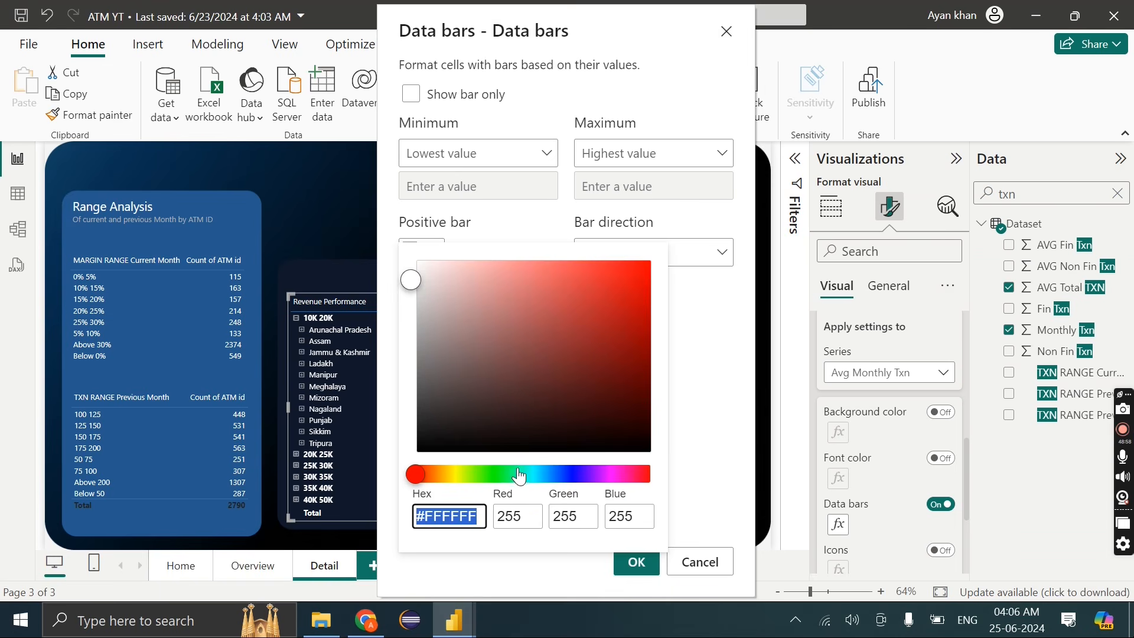
{"action": "left_click", "coordinate": [500, 474]}
{"action": "left_click", "coordinate": [569, 342]}
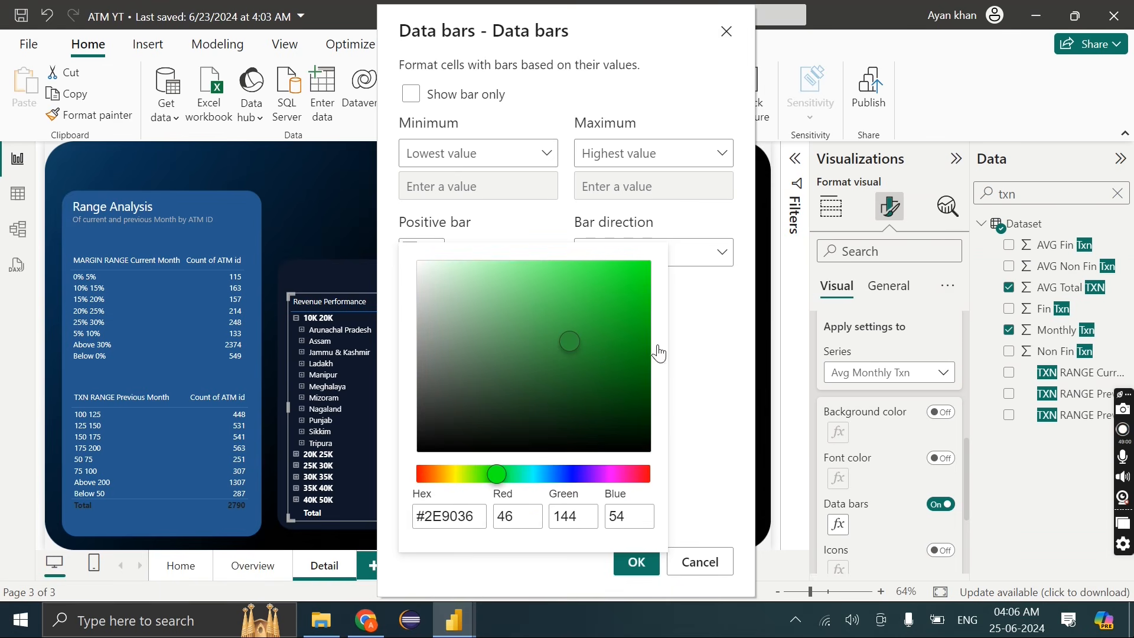
{"action": "left_click", "coordinate": [697, 351]}
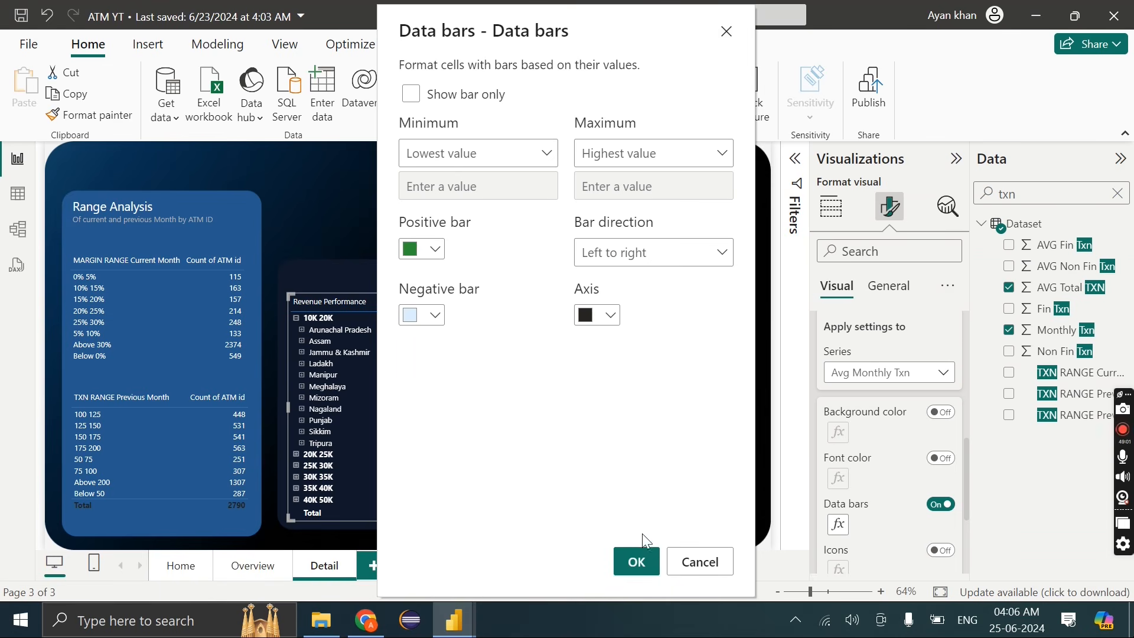
Set the negative bar color of the Avg Monthly Txn data bars to a very light green and apply the data bar colors
{"action": "left_click", "coordinate": [425, 313]}
{"action": "left_click", "coordinate": [465, 296]}
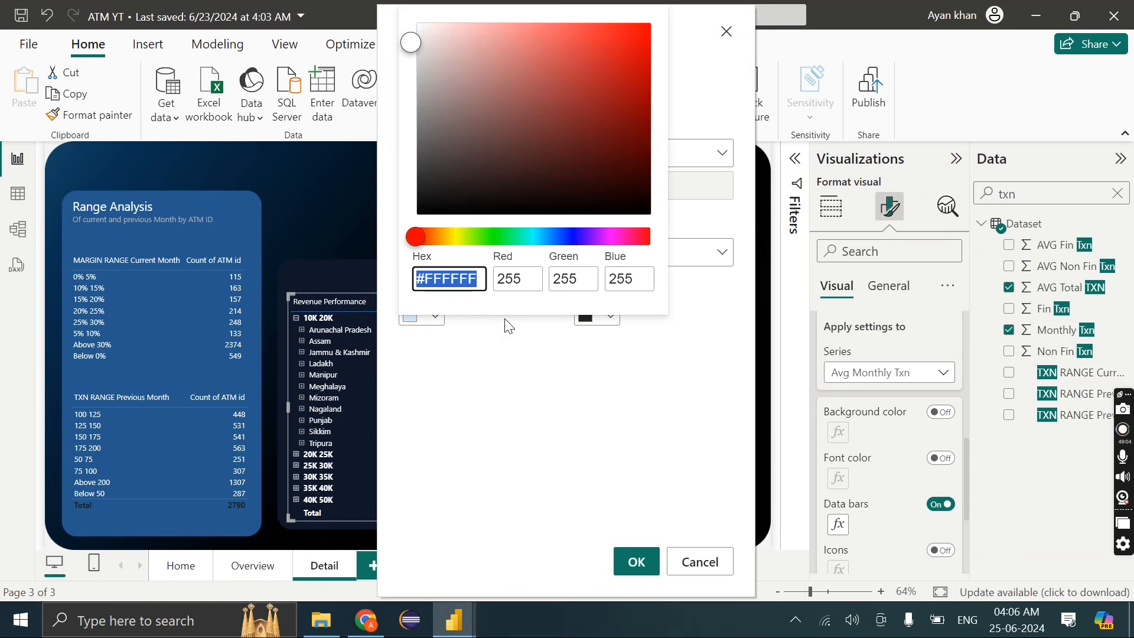
{"action": "left_click", "coordinate": [506, 237]}
{"action": "left_click_drag", "start_coordinate": [494, 83], "coordinate": [473, 27]}
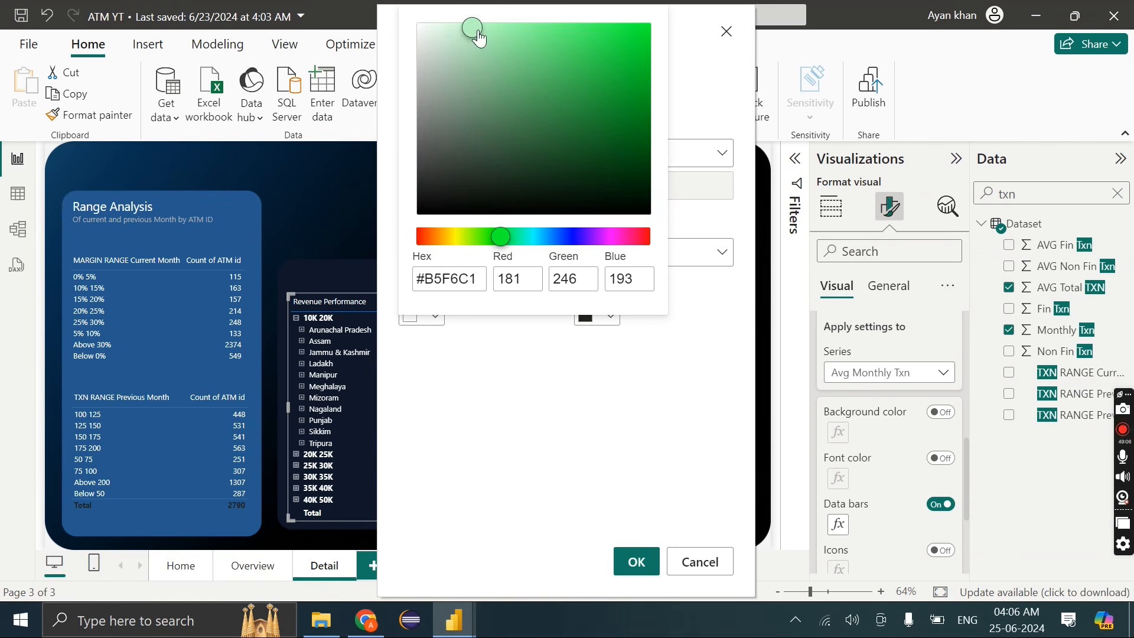
{"action": "left_click_drag", "start_coordinate": [459, 69], "coordinate": [437, 13]}
{"action": "left_click", "coordinate": [544, 431]}
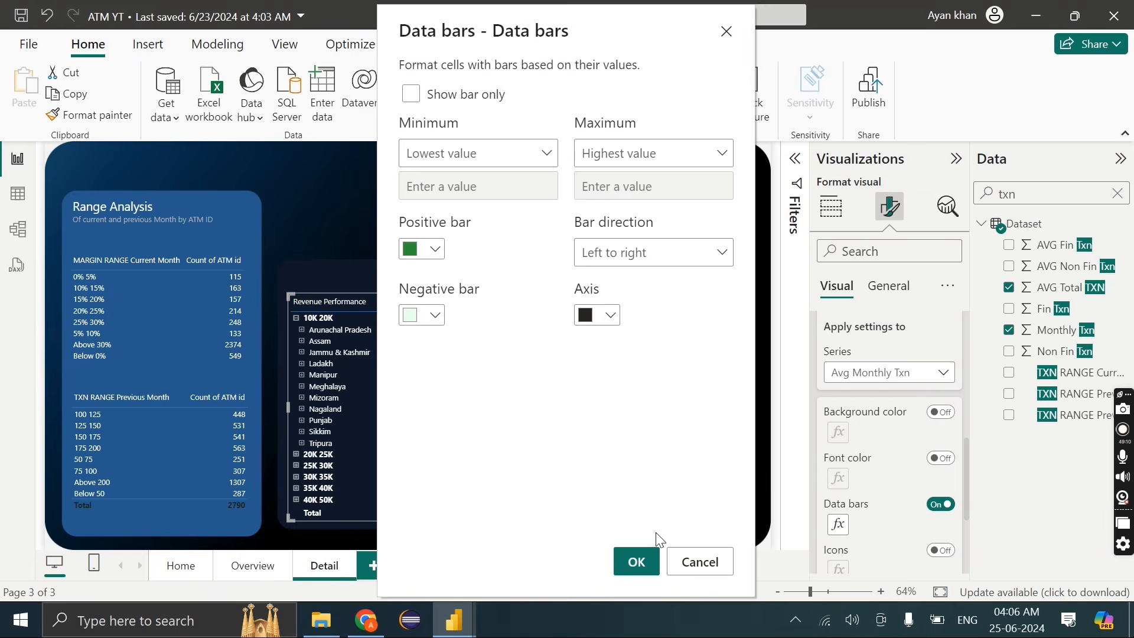
{"action": "left_click", "coordinate": [636, 562]}
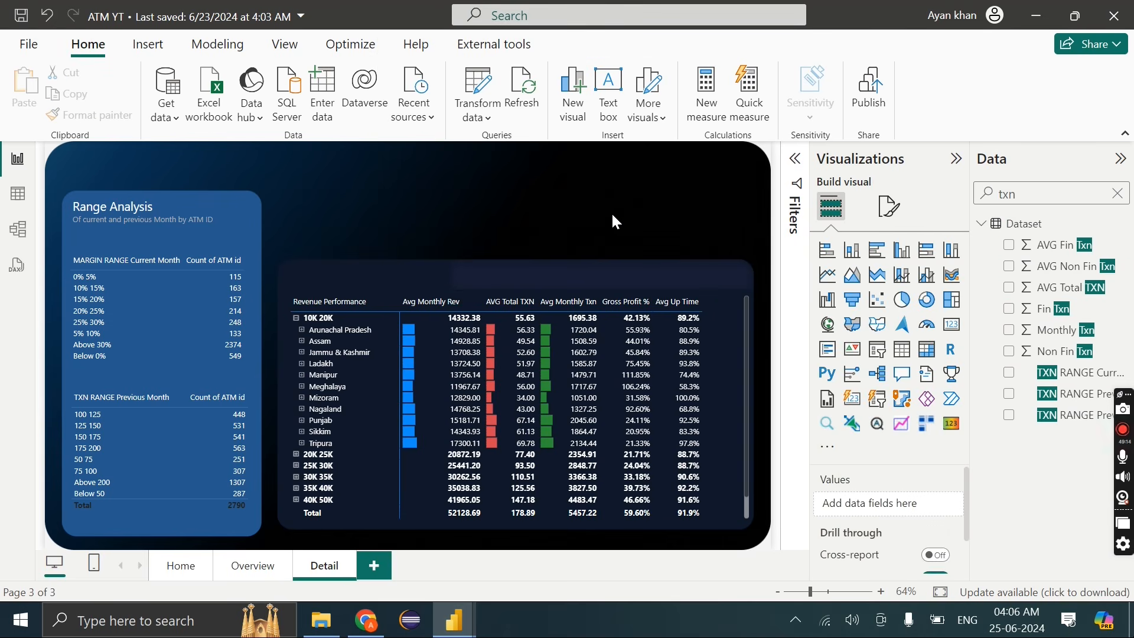
Copy the KPI card row with Total Cost through Gross Profit % from the Overview page onto the Detail page
{"action": "left_click", "coordinate": [253, 566]}
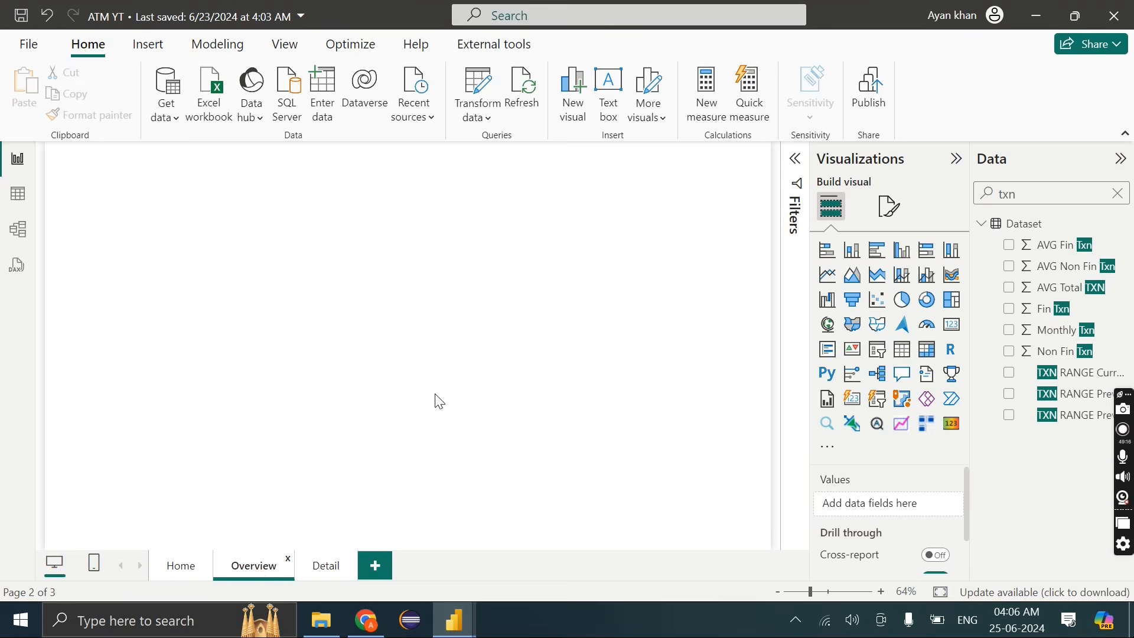
{"action": "left_click", "coordinate": [553, 212]}
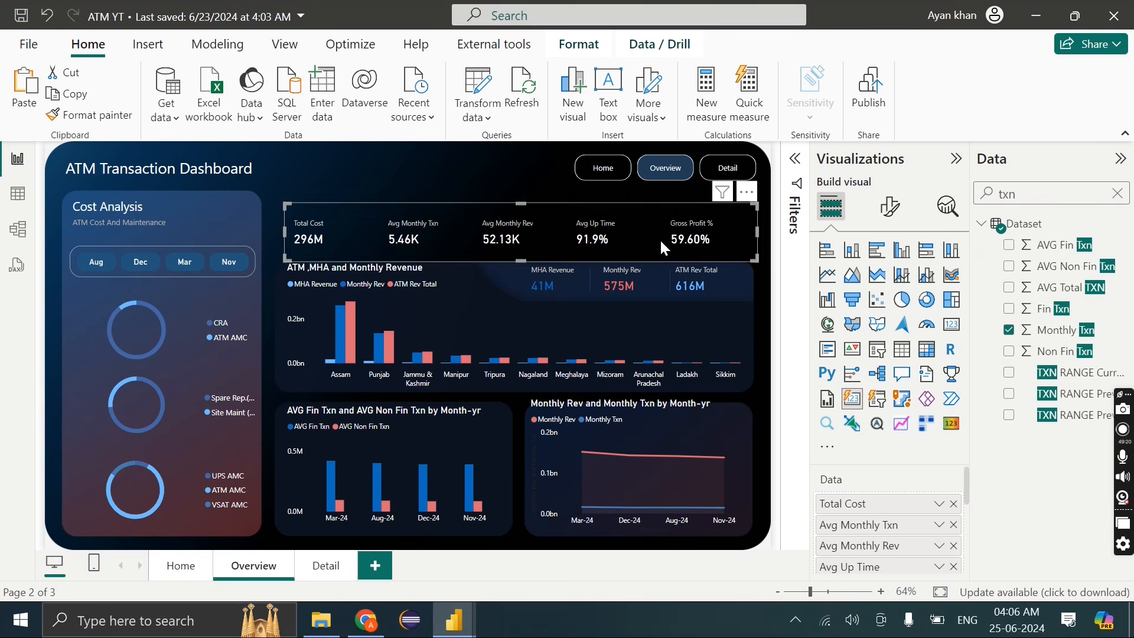
{"action": "left_click_drag", "start_coordinate": [764, 149], "coordinate": [214, 299]}
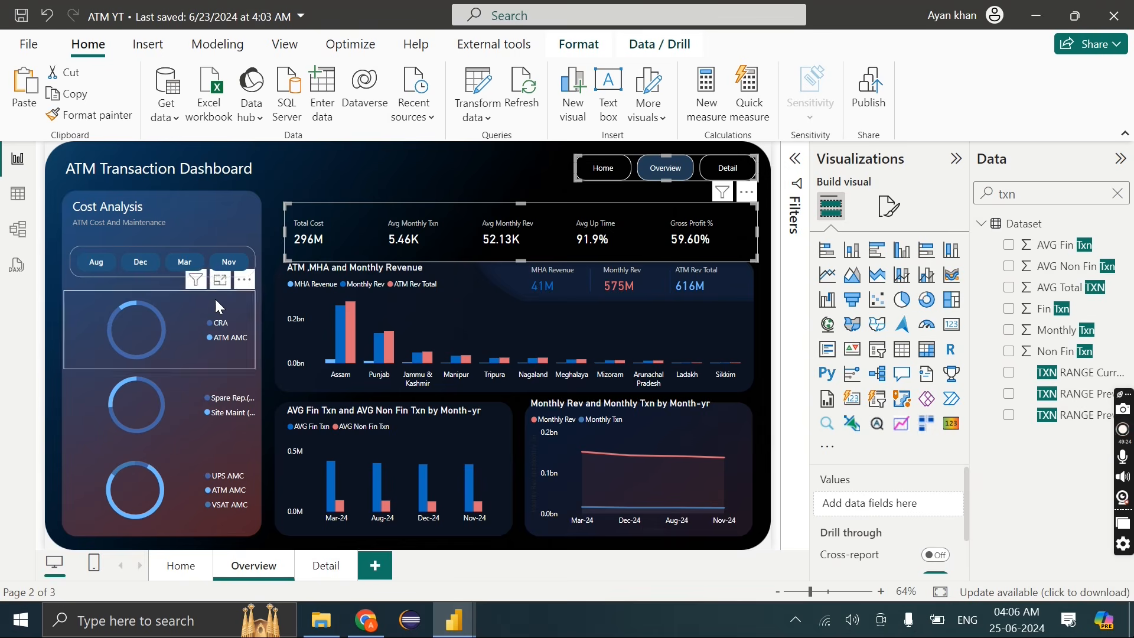
{"action": "left_click", "coordinate": [241, 168]}
{"action": "left_click", "coordinate": [241, 169]}
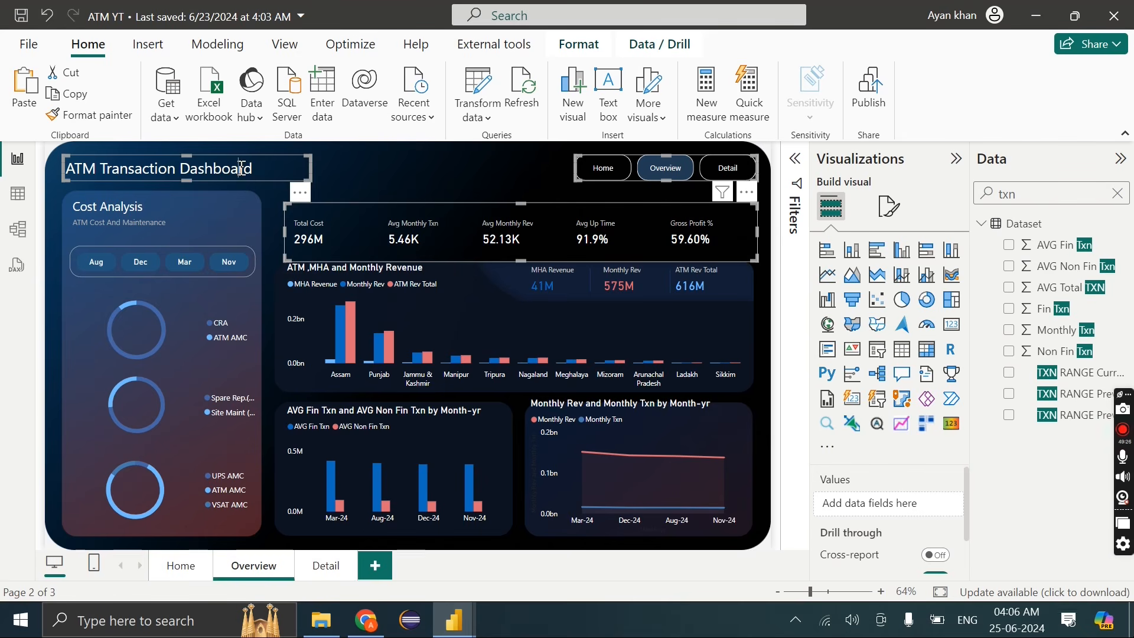
{"action": "left_click", "coordinate": [326, 566]}
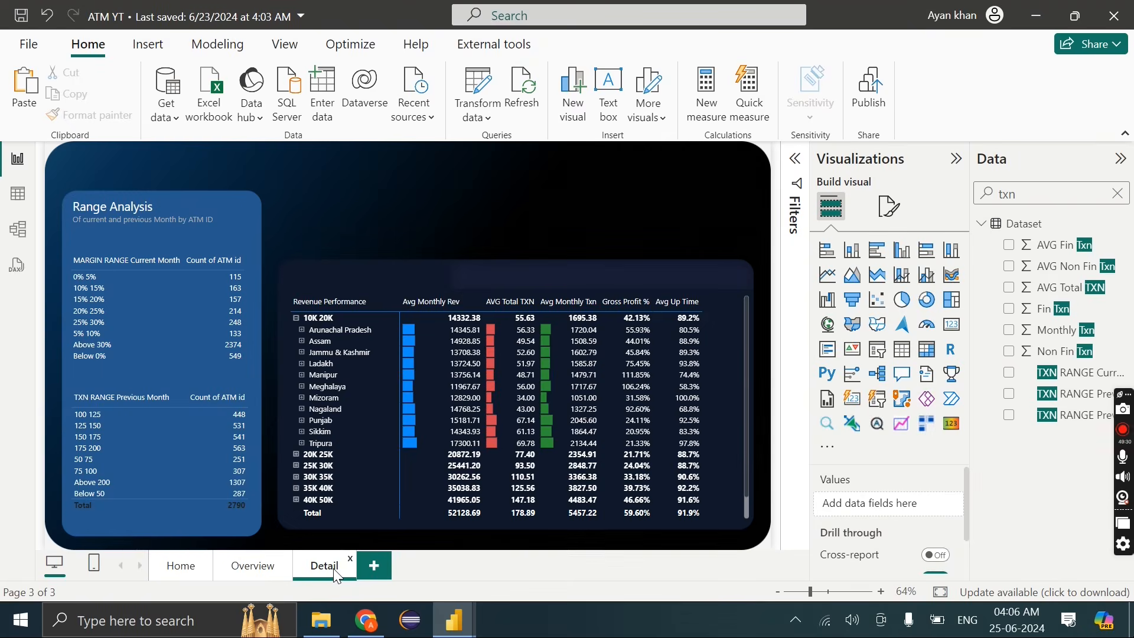
{"action": "key", "text": "ctrl+v"}
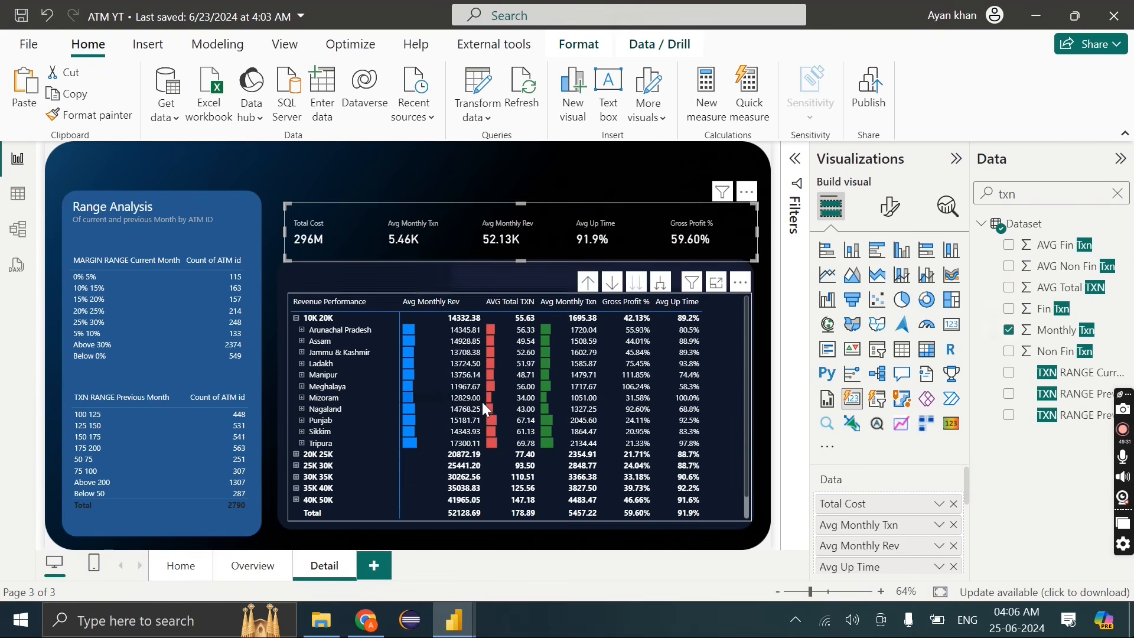
{"action": "left_click", "coordinate": [489, 190]}
Copy the page navigator and the ATM Transaction Dashboard title from the Overview page onto the Detail page
{"action": "left_click", "coordinate": [666, 169], "text": "ctrl"}
{"action": "left_click", "coordinate": [667, 170]}
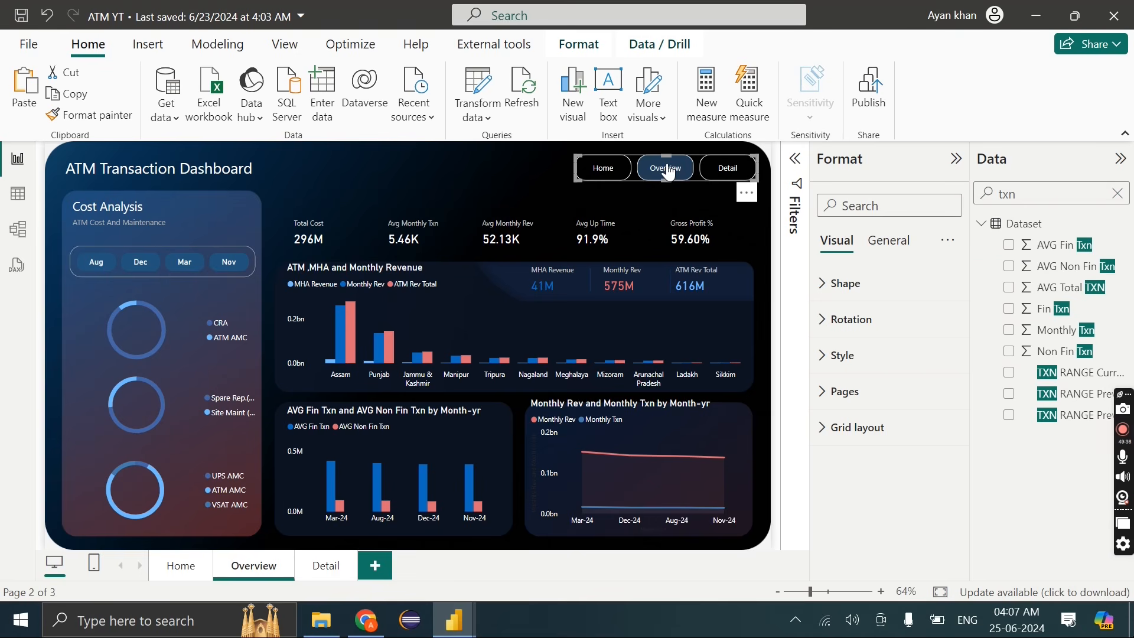
{"action": "left_click", "coordinate": [322, 567]}
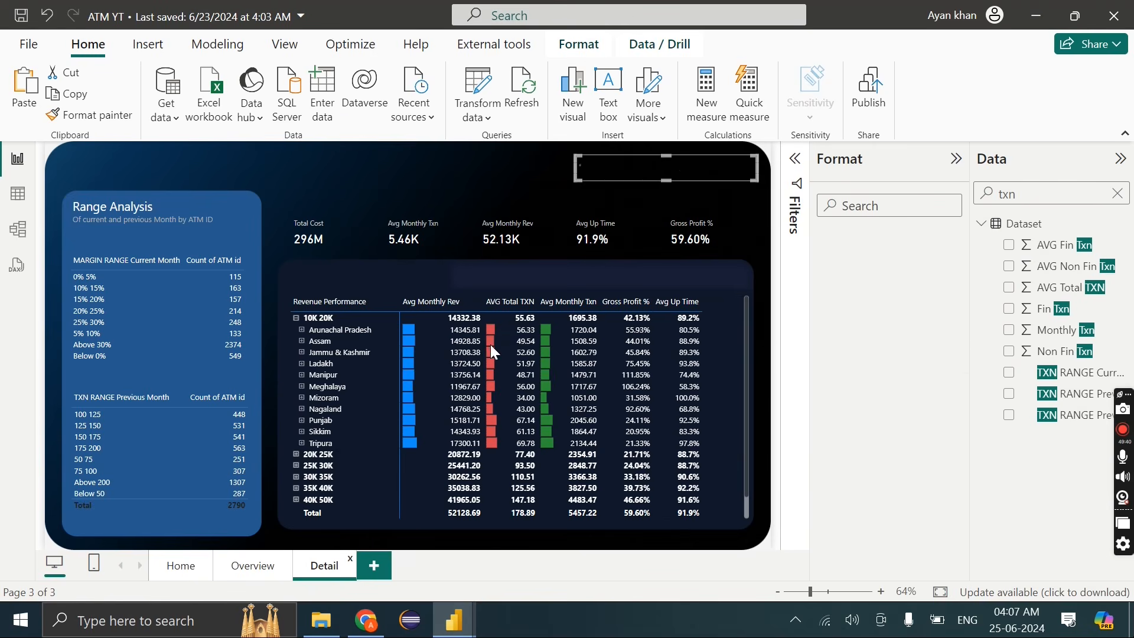
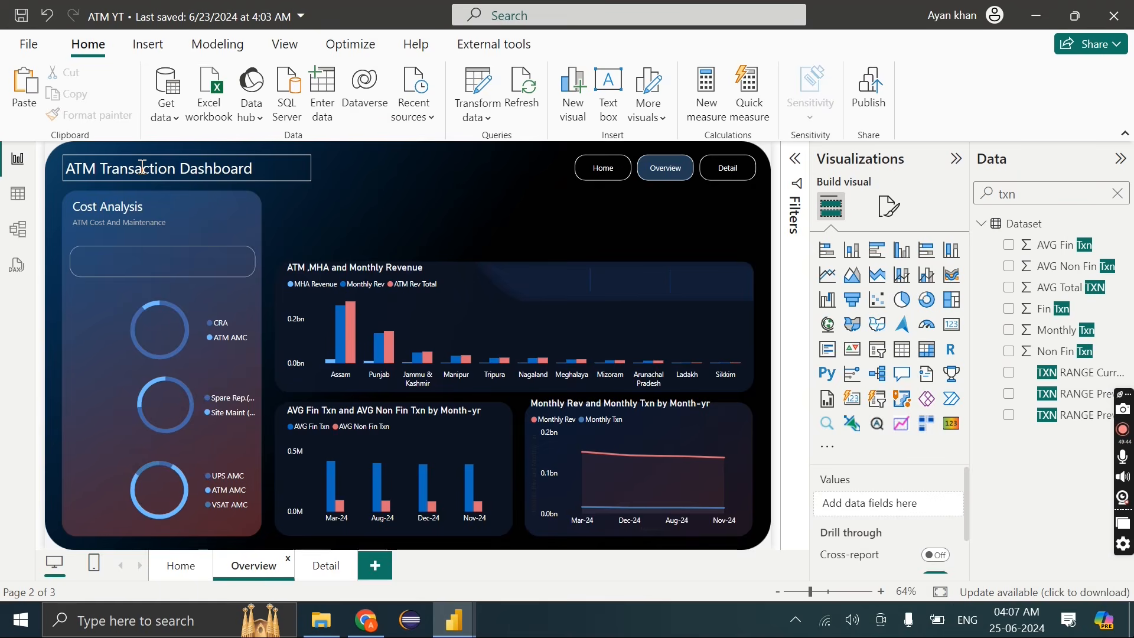
{"action": "double_click", "coordinate": [142, 169]}
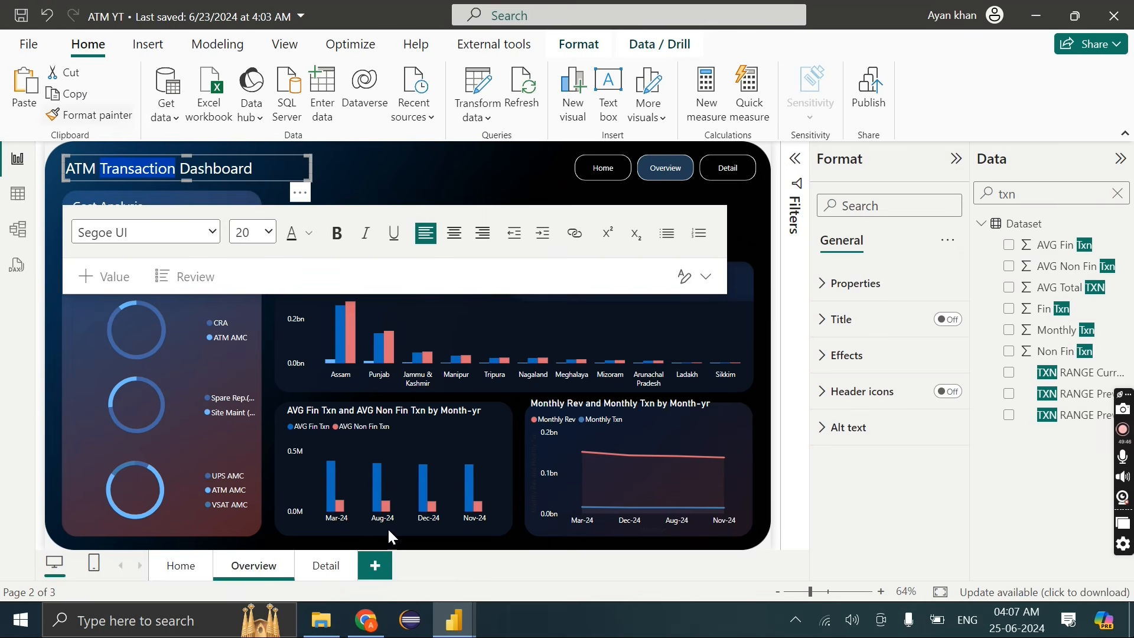
{"action": "left_click", "coordinate": [326, 566]}
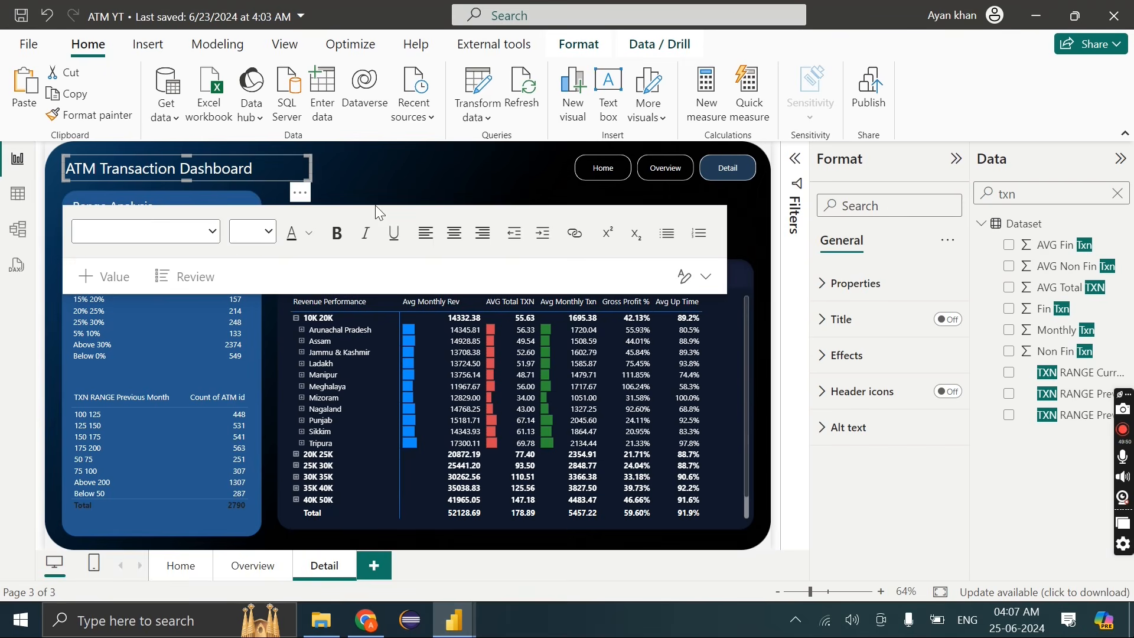
{"action": "left_click", "coordinate": [358, 151]}
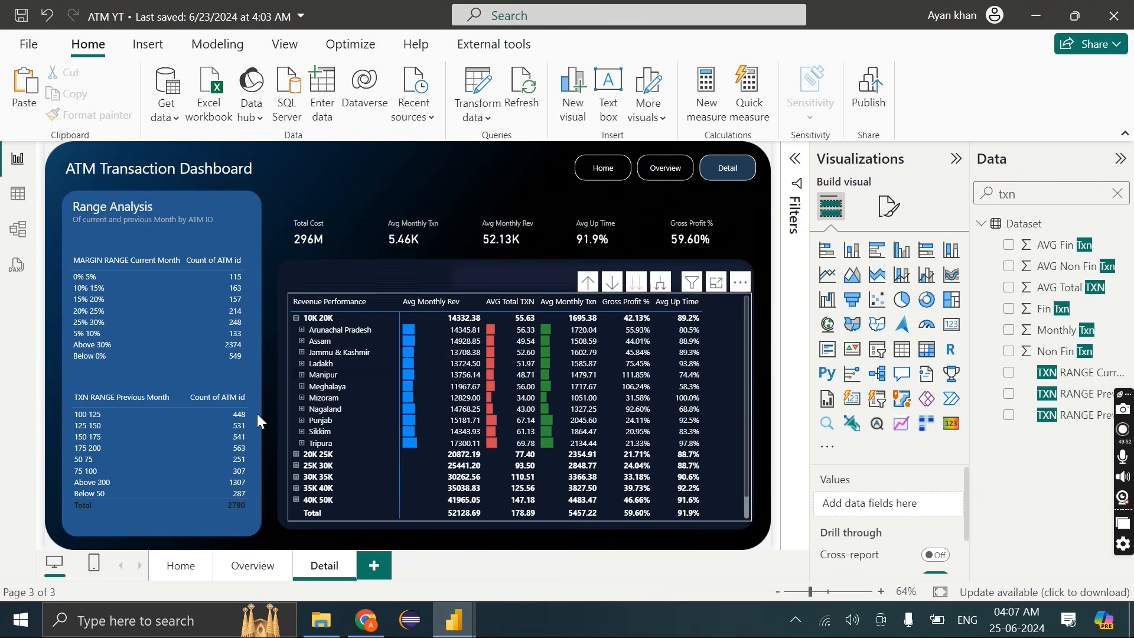
Set the Home page's canvas background image to ATM Revenue Detail (Copy) (1).png from the Downloads folder
{"action": "left_click", "coordinate": [189, 569]}
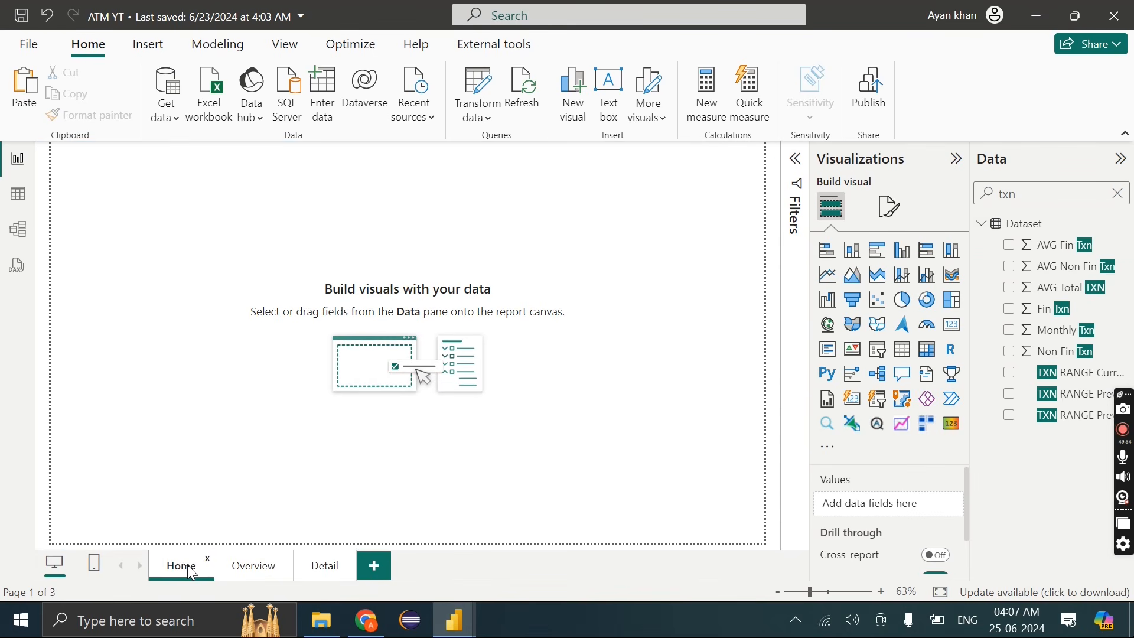
{"action": "left_click", "coordinate": [890, 206]}
{"action": "left_click", "coordinate": [898, 363]}
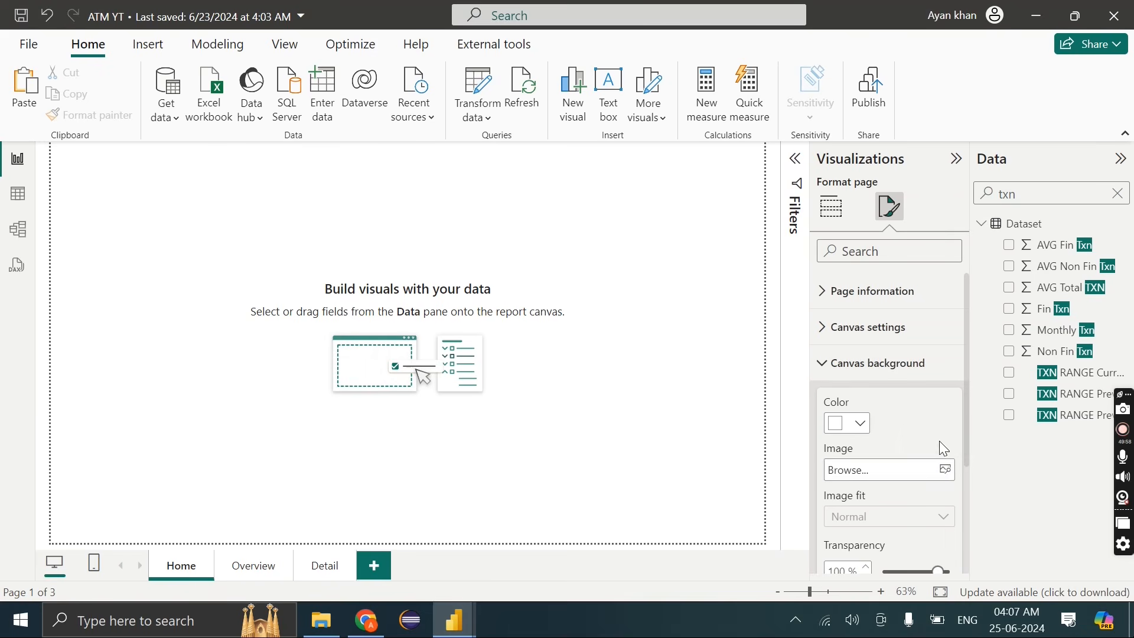
{"action": "left_click", "coordinate": [947, 472]}
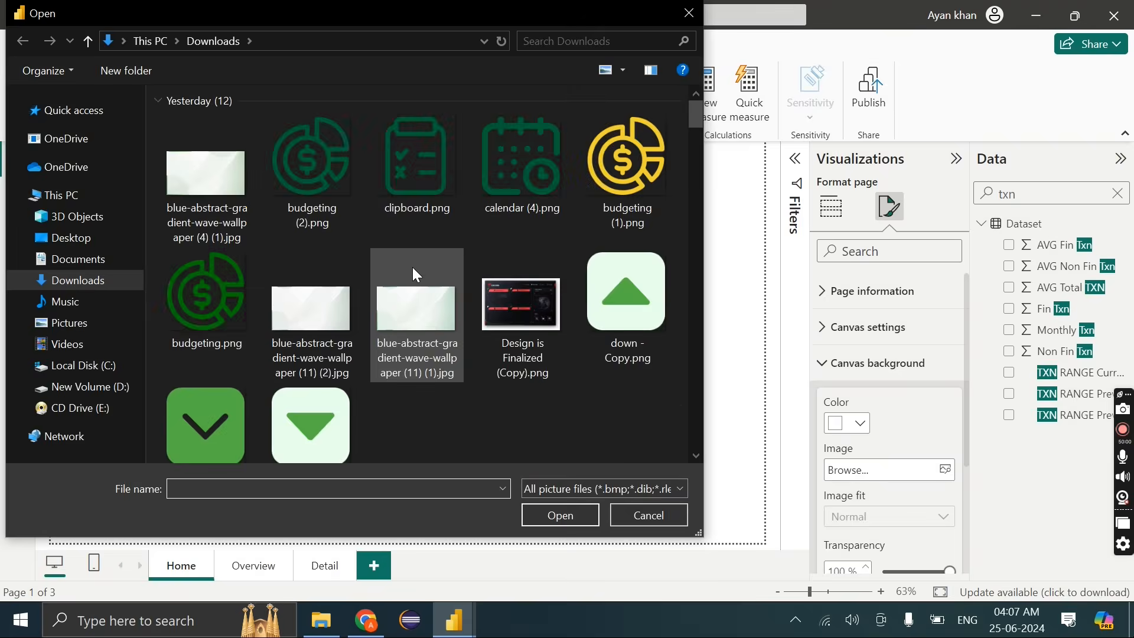
{"action": "scroll", "coordinate": [354, 267], "scroll_direction": "down", "scroll_amount": 15}
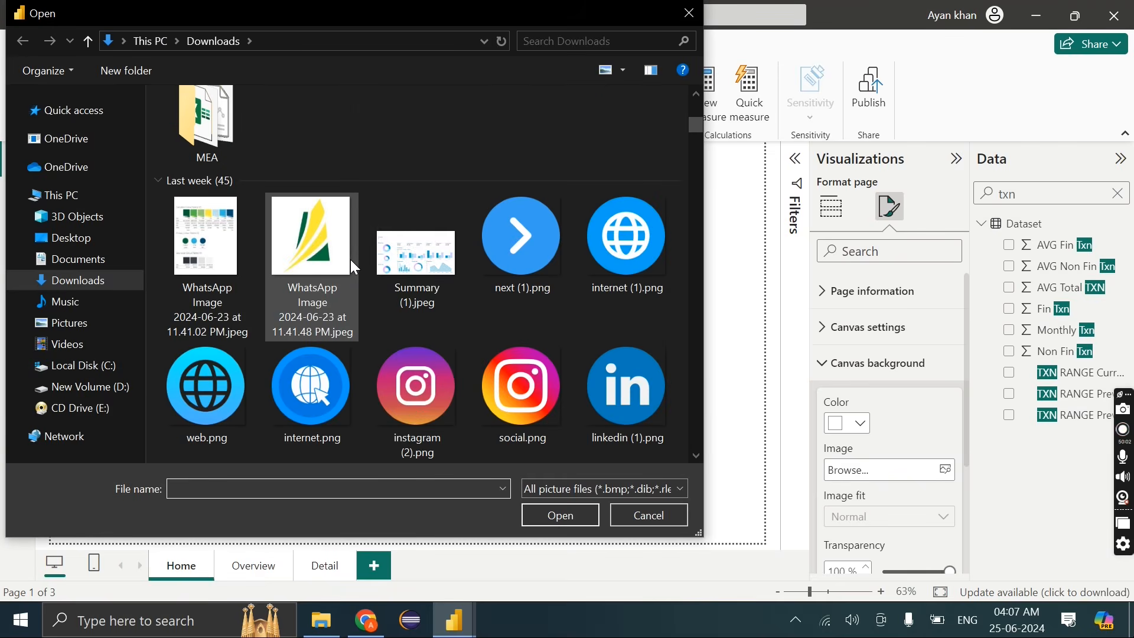
{"action": "scroll", "coordinate": [355, 267], "scroll_direction": "down", "scroll_amount": 5}
{"action": "scroll", "coordinate": [310, 216], "scroll_direction": "up", "scroll_amount": 1}
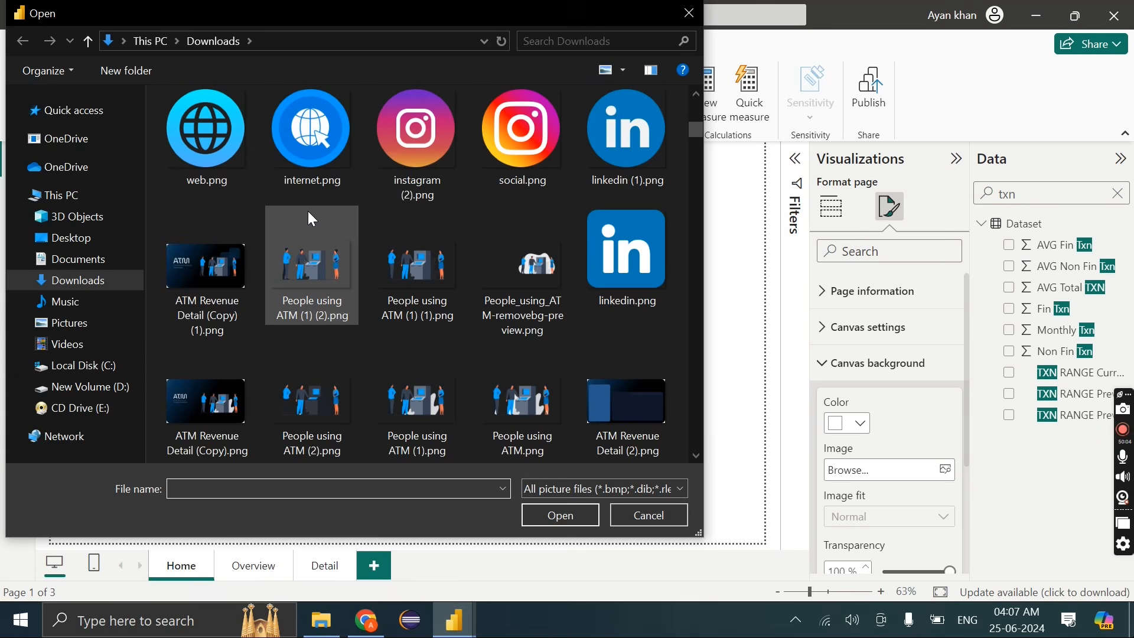
{"action": "double_click", "coordinate": [221, 272]}
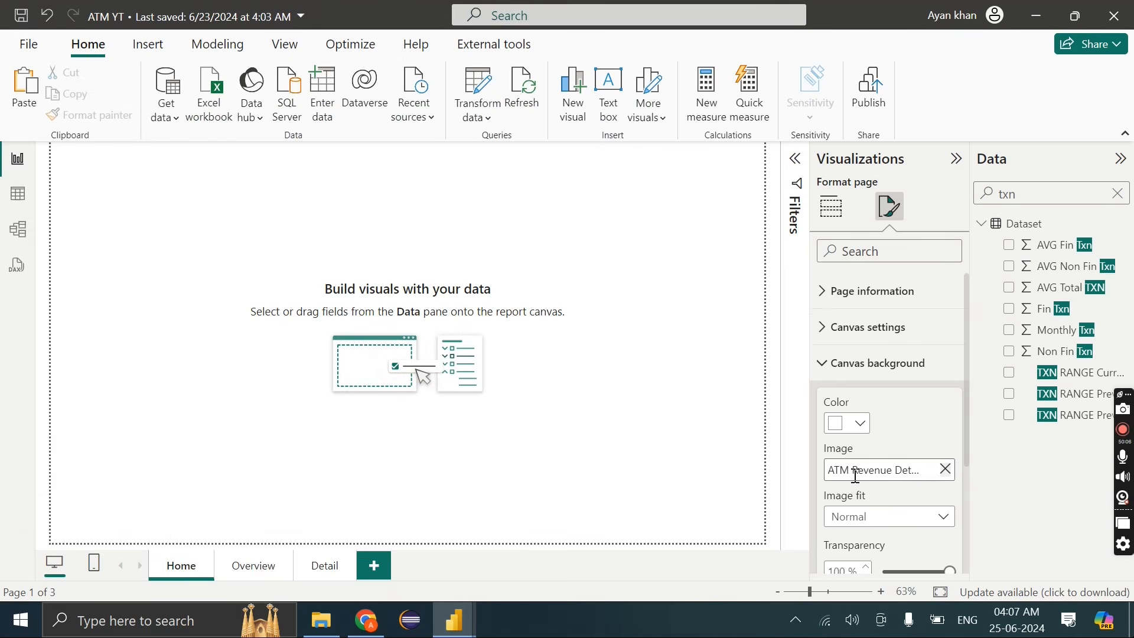
Set the Home page canvas background transparency to 0%
{"action": "scroll", "coordinate": [874, 494], "scroll_direction": "down", "scroll_amount": 2}
{"action": "left_click", "coordinate": [894, 495]}
{"action": "left_click_drag", "start_coordinate": [894, 495], "coordinate": [883, 496]}
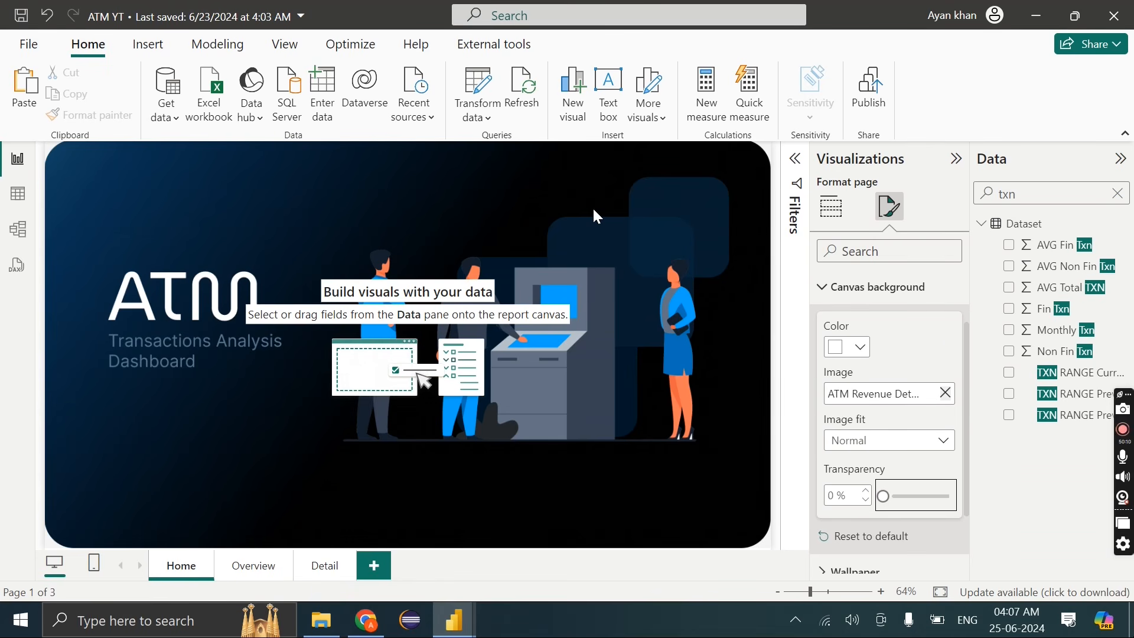
Copy the page navigator from Overview to the Home page below the Transactions Analysis Dashboard subtitle, and use it to go to Overview
{"action": "left_click", "coordinate": [233, 574]}
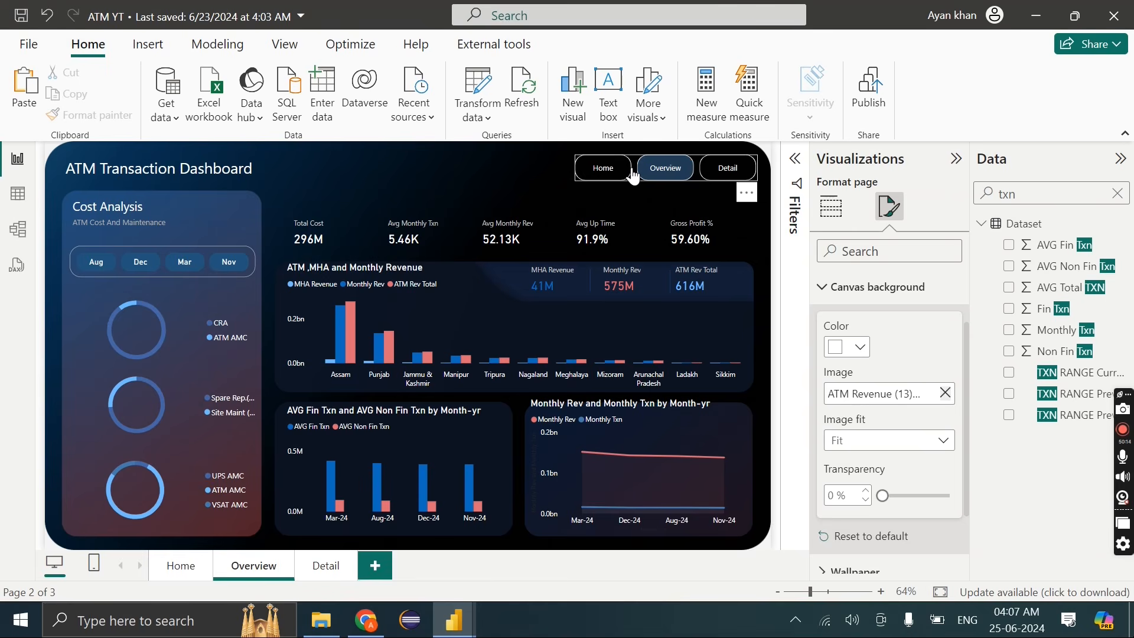
{"action": "left_click", "coordinate": [634, 175]}
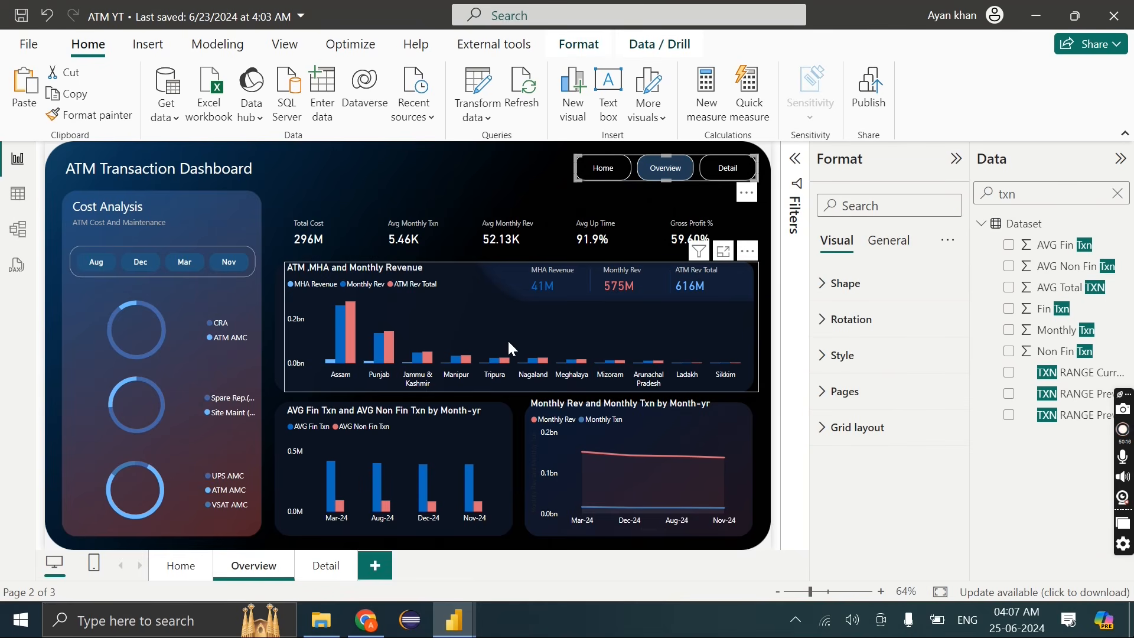
{"action": "left_click", "coordinate": [192, 566]}
{"action": "key", "text": "ctrl+v"}
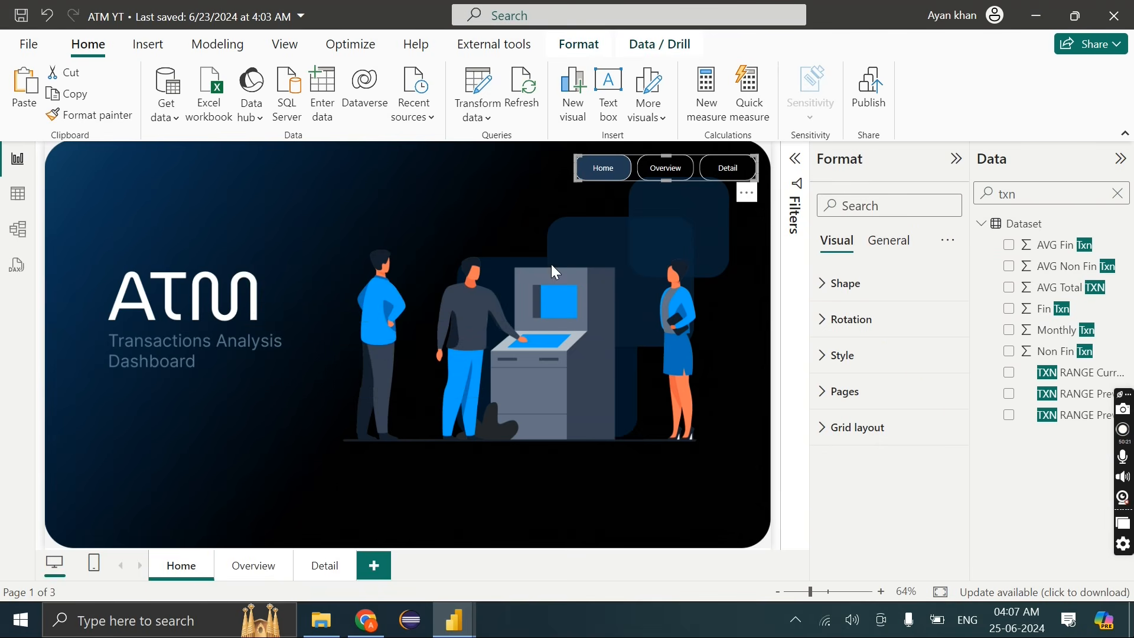
{"action": "left_click_drag", "start_coordinate": [617, 170], "coordinate": [151, 400]}
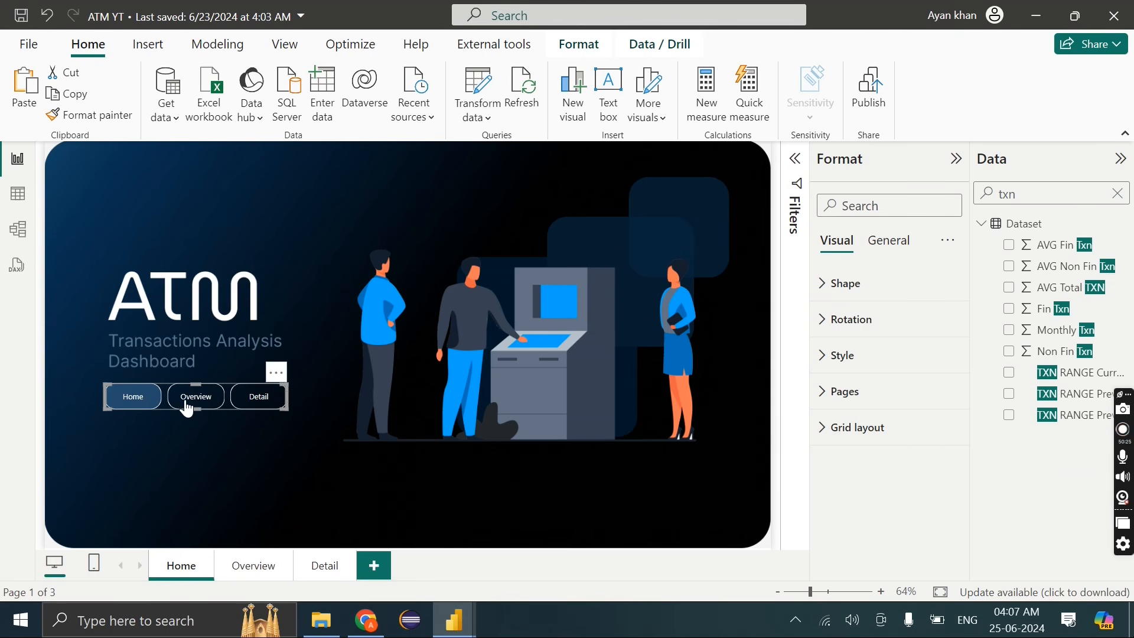
{"action": "left_click", "coordinate": [187, 405], "text": "ctrl"}
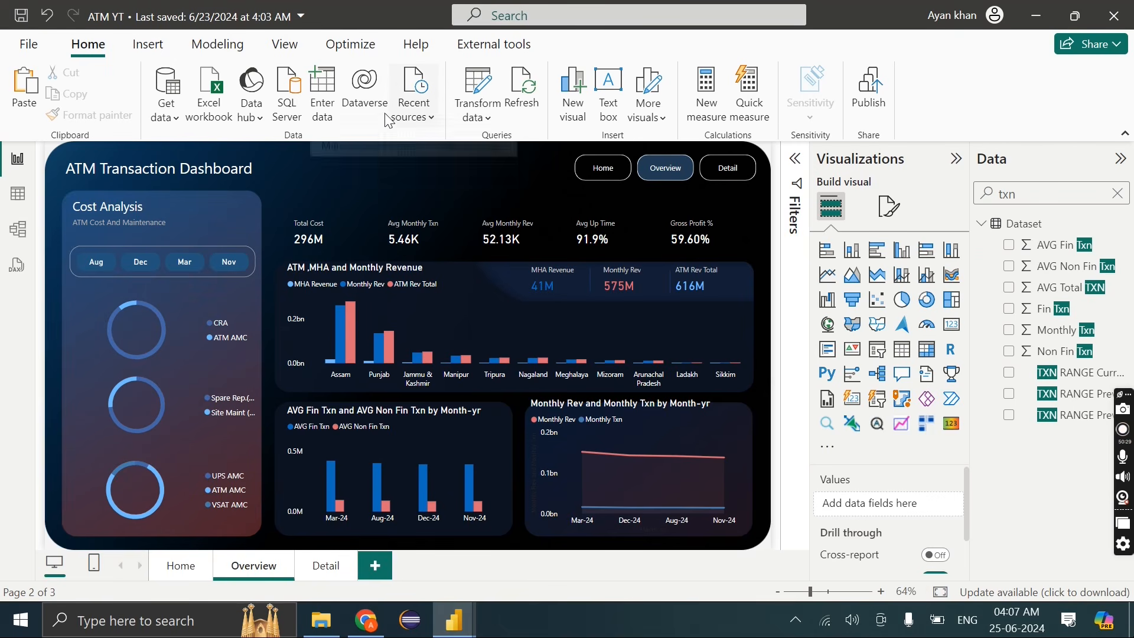
{"action": "left_click", "coordinate": [146, 44]}
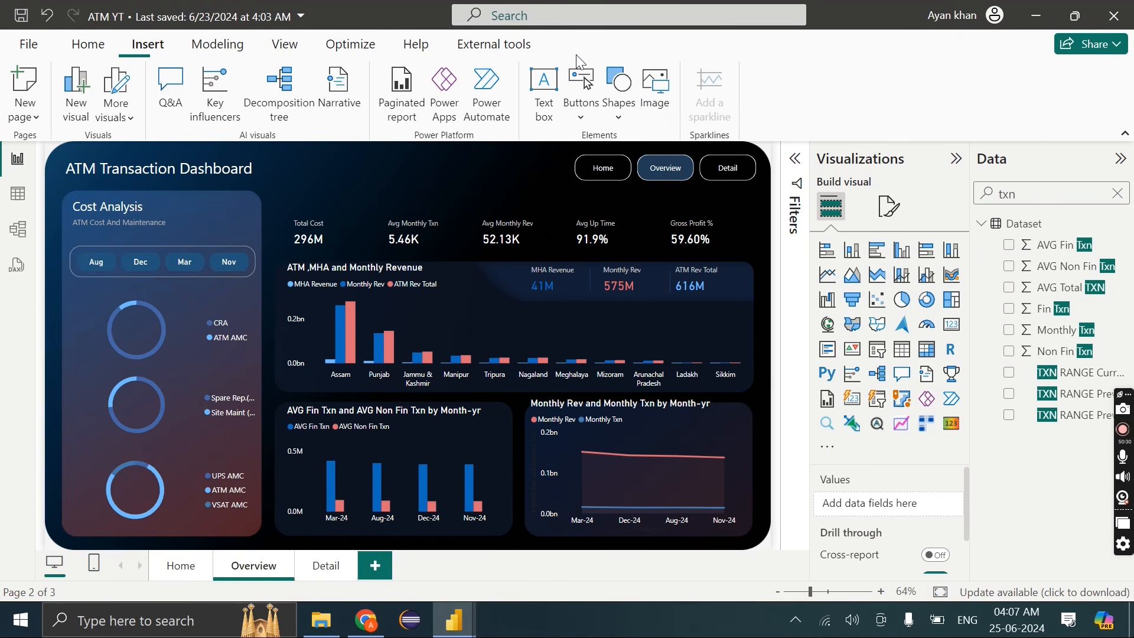
{"action": "left_click", "coordinate": [648, 89]}
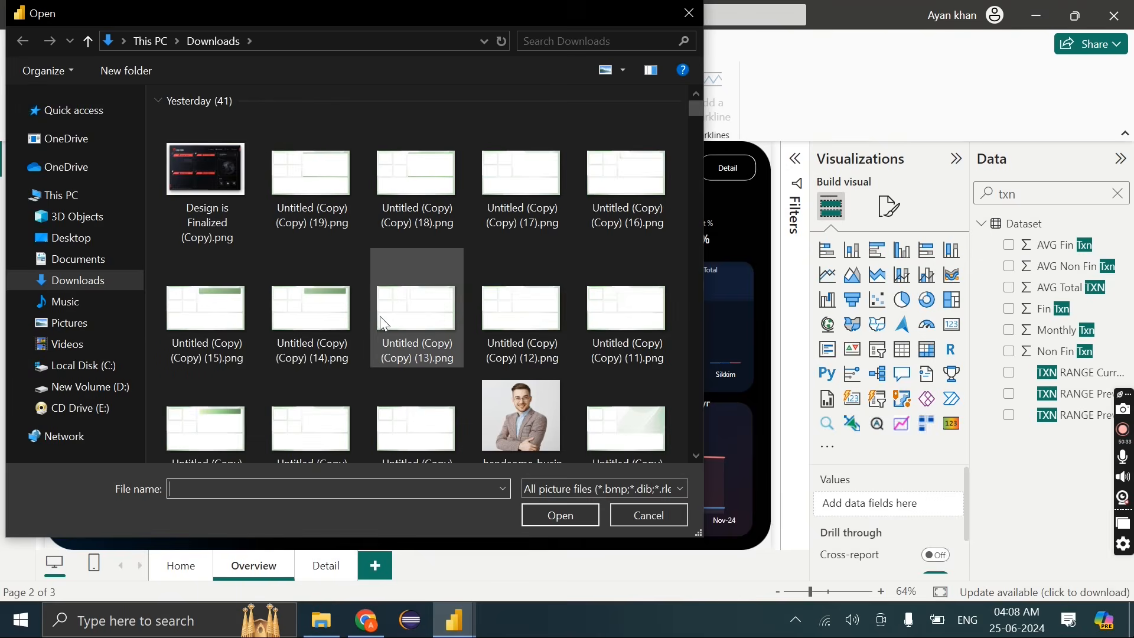
{"action": "scroll", "coordinate": [380, 316], "scroll_direction": "down", "scroll_amount": 15}
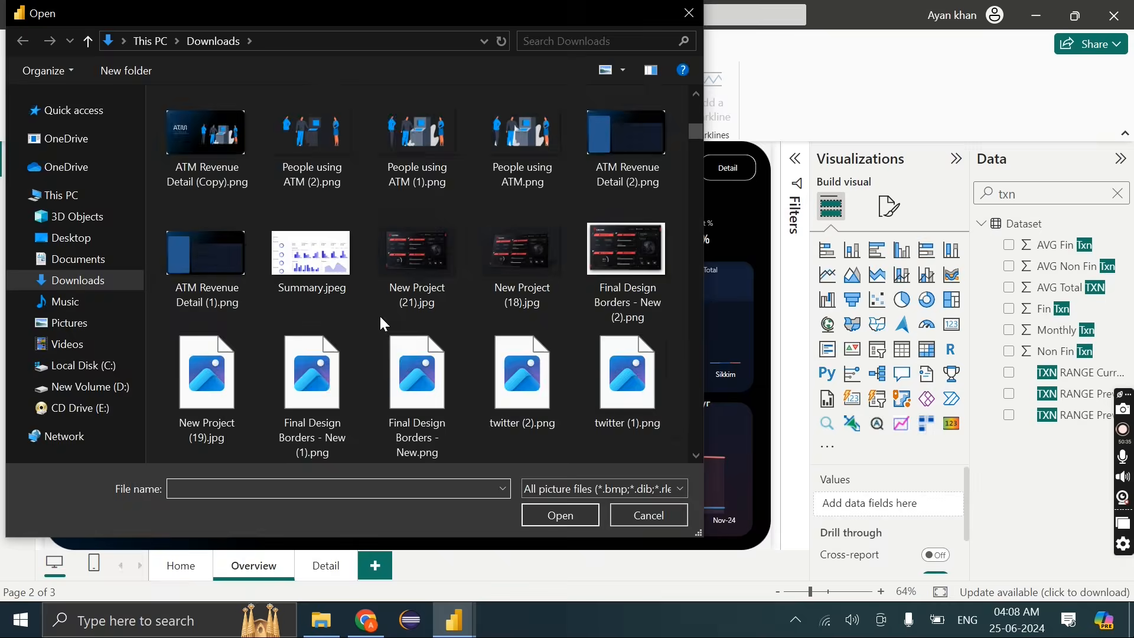
{"action": "key", "text": "Escape"}
{"action": "mouse_move", "coordinate": [454, 620]}
{"action": "left_click", "coordinate": [528, 572]}
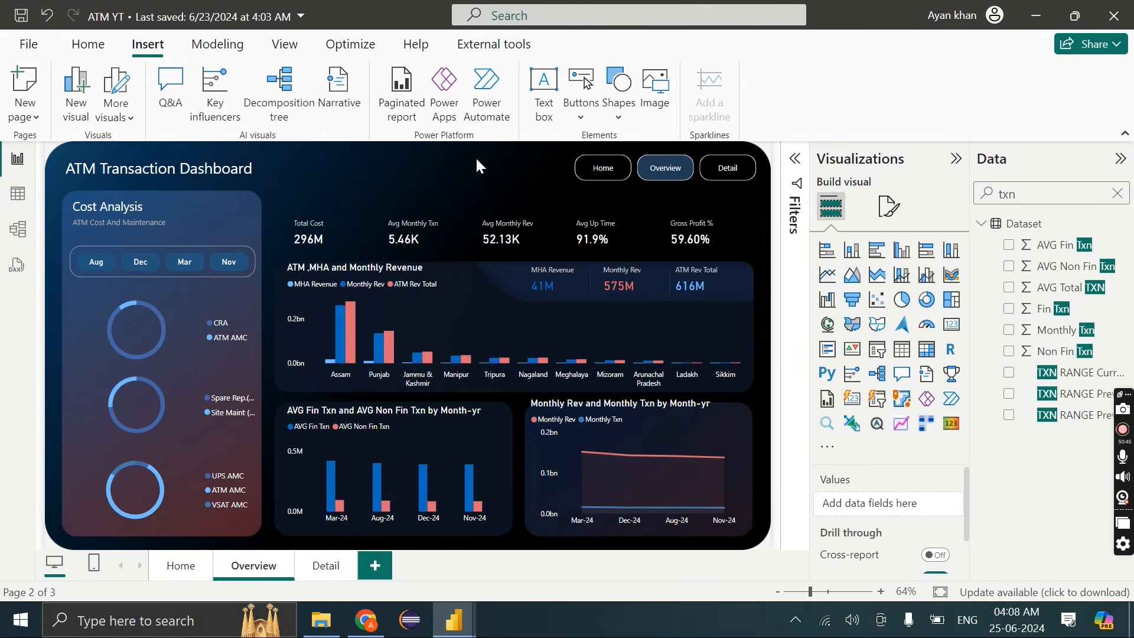
{"action": "left_click", "coordinate": [667, 104]}
{"action": "scroll", "coordinate": [486, 365], "scroll_direction": "down", "scroll_amount": 10}
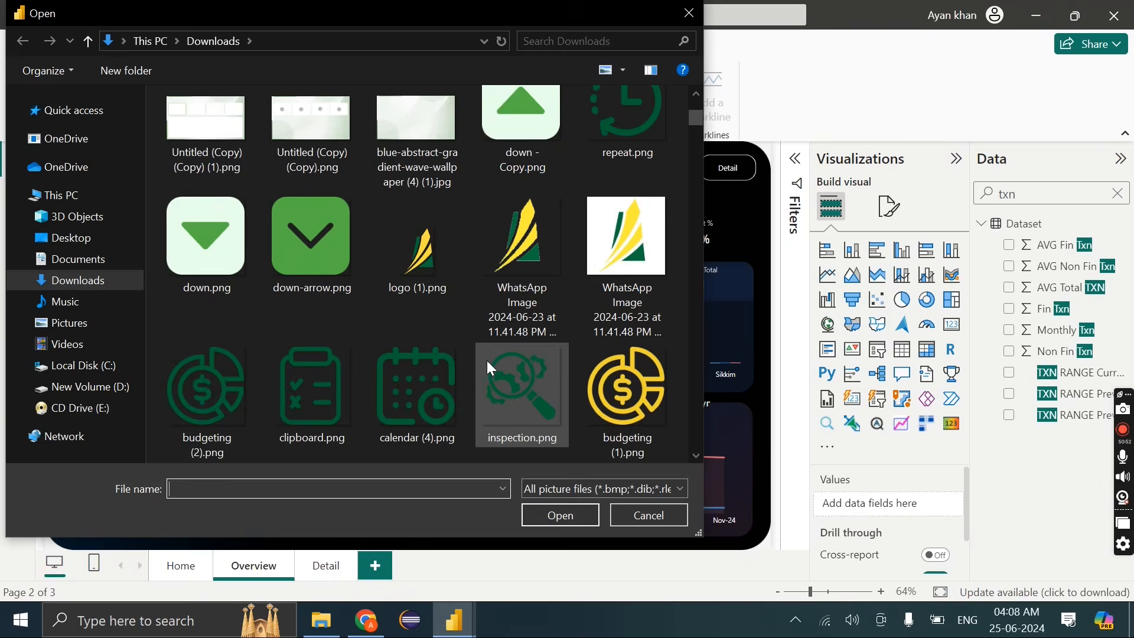
{"action": "scroll", "coordinate": [490, 368], "scroll_direction": "down", "scroll_amount": 3}
{"action": "left_click", "coordinate": [647, 519]}
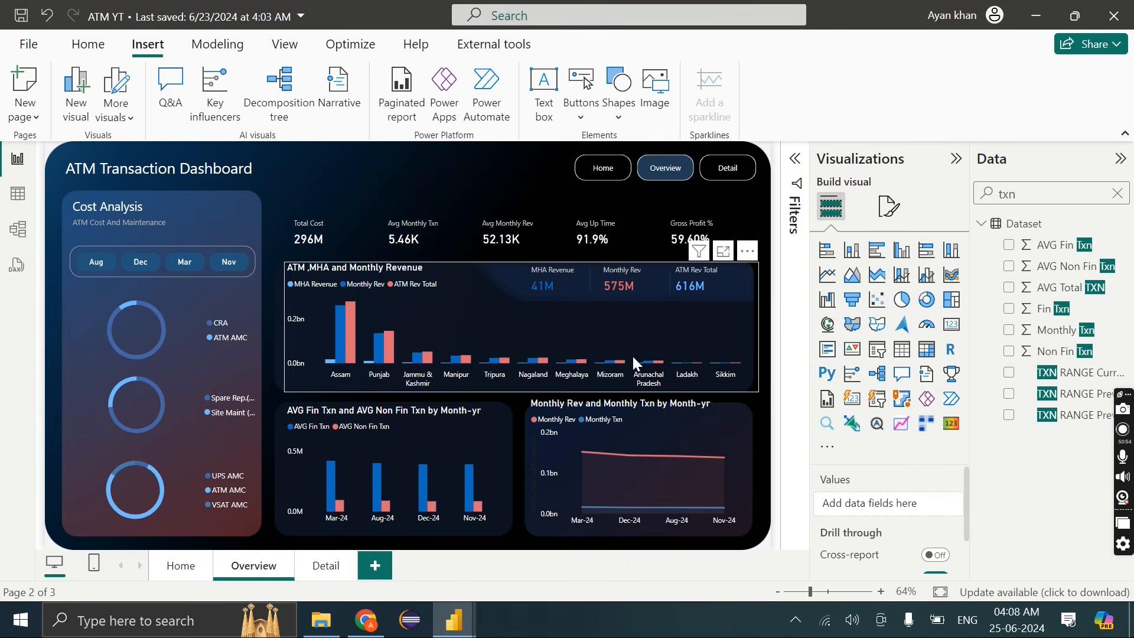
Add the ATM TYPE field to the Overview page as a slicer and reduce its size over the revenue chart
{"action": "left_click", "coordinate": [1118, 197]}
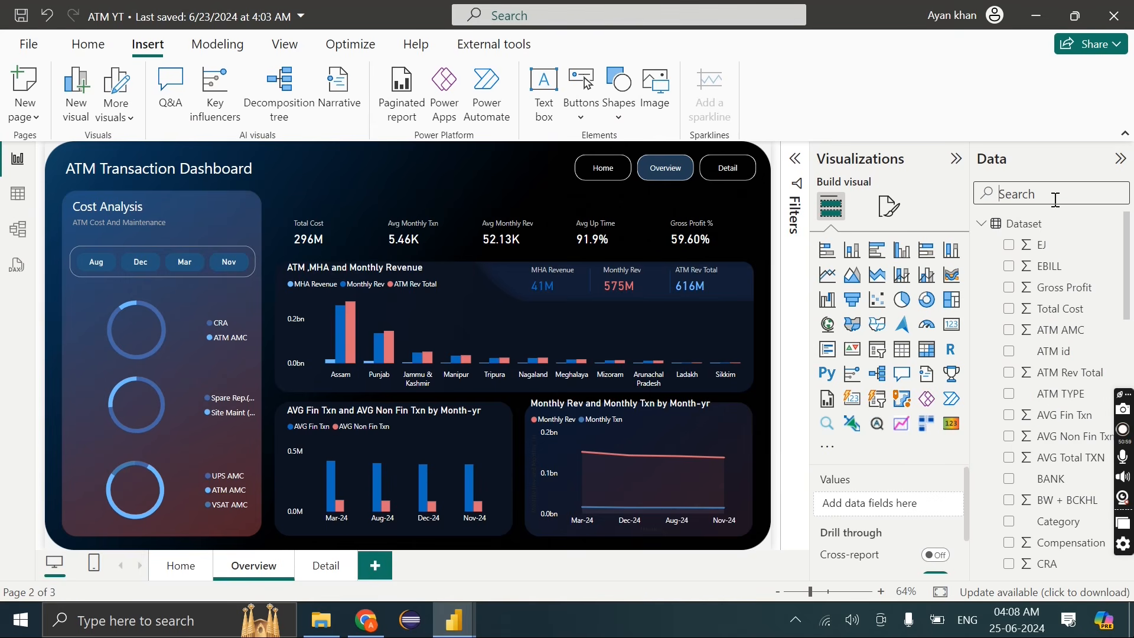
{"action": "type", "text": "type"}
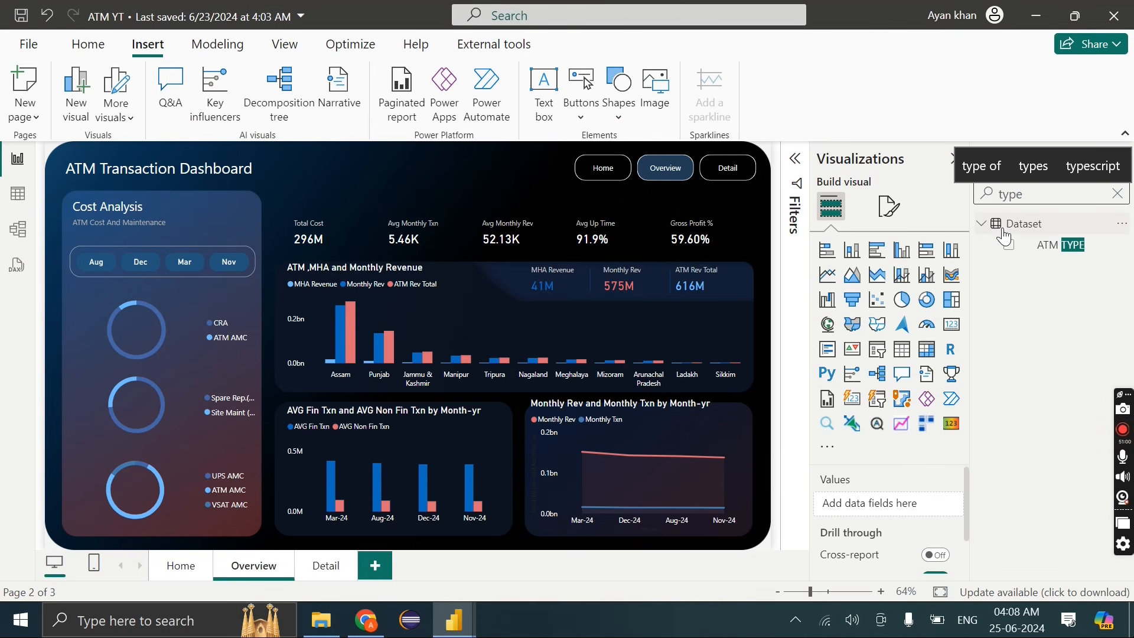
{"action": "left_click", "coordinate": [1009, 244]}
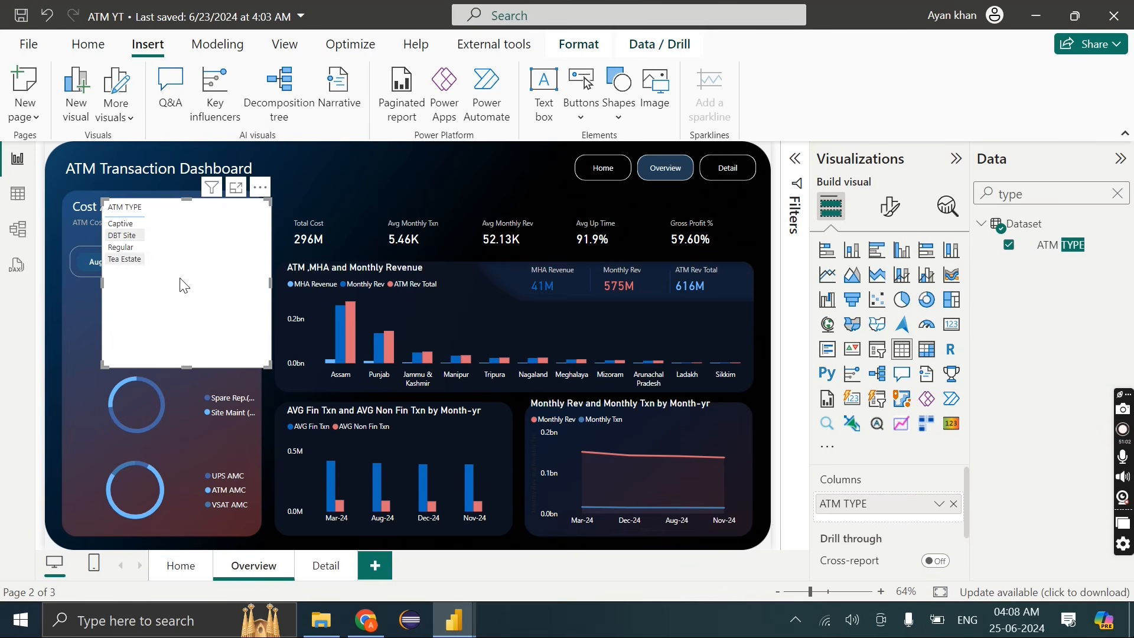
{"action": "left_click_drag", "start_coordinate": [336, 277], "coordinate": [336, 278]}
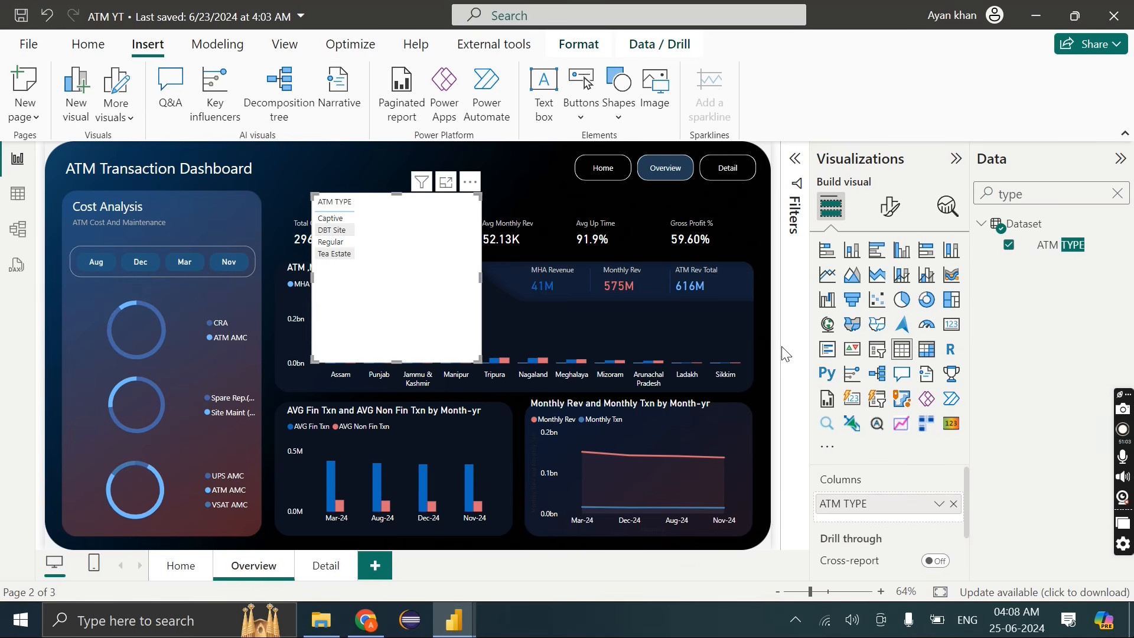
{"action": "left_click", "coordinate": [877, 349]}
{"action": "left_click_drag", "start_coordinate": [310, 193], "coordinate": [341, 279]}
Set the ATM TYPE slicer's style to Dropdown, and shrink and move it above the KPI cards beside the page navigator
{"action": "left_click", "coordinate": [890, 206]}
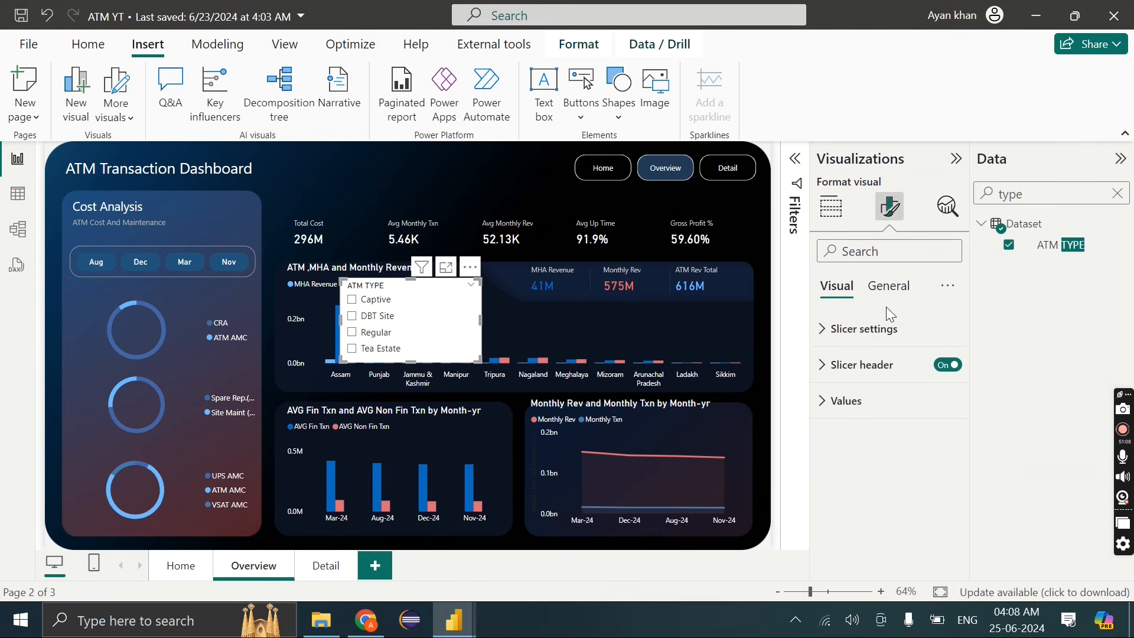
{"action": "left_click", "coordinate": [887, 330]}
{"action": "left_click", "coordinate": [874, 418]}
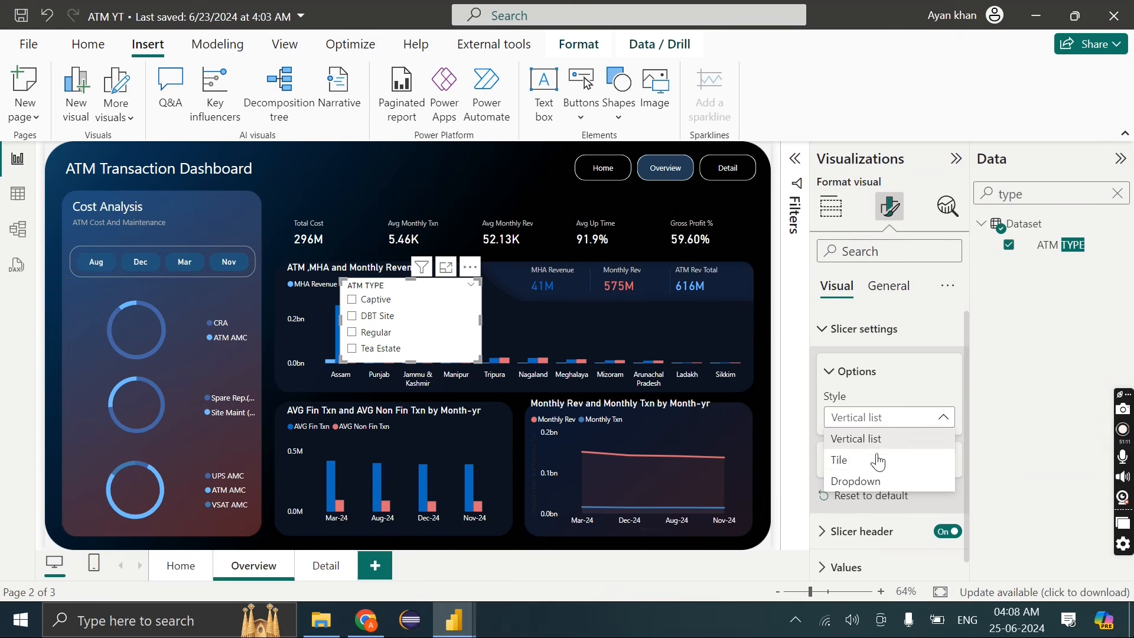
{"action": "left_click", "coordinate": [875, 460]}
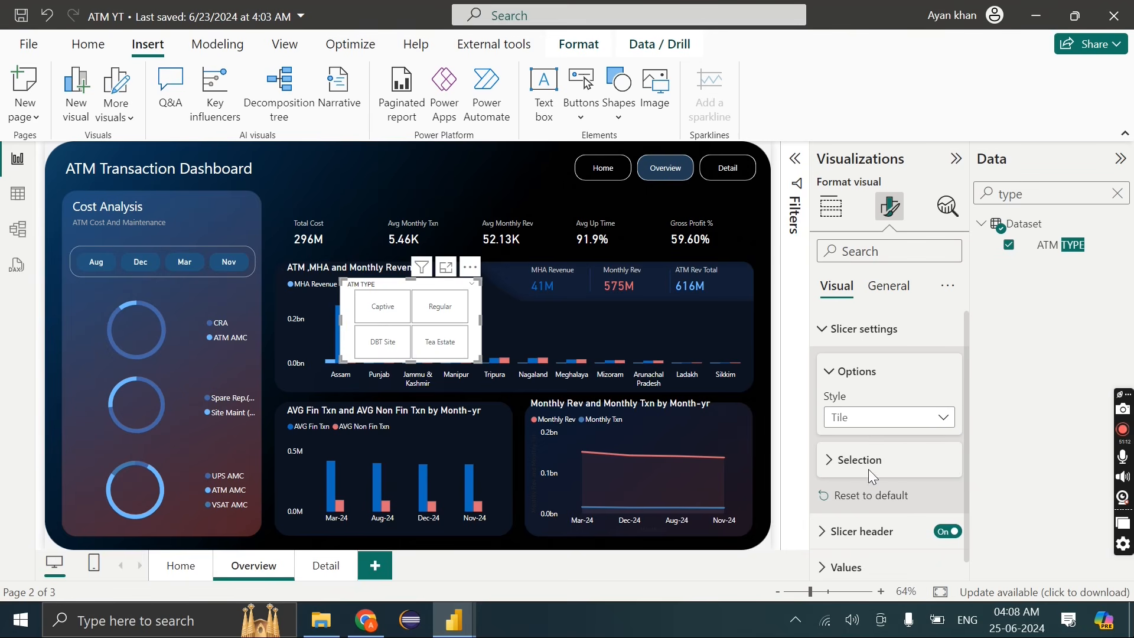
{"action": "left_click", "coordinate": [866, 414]}
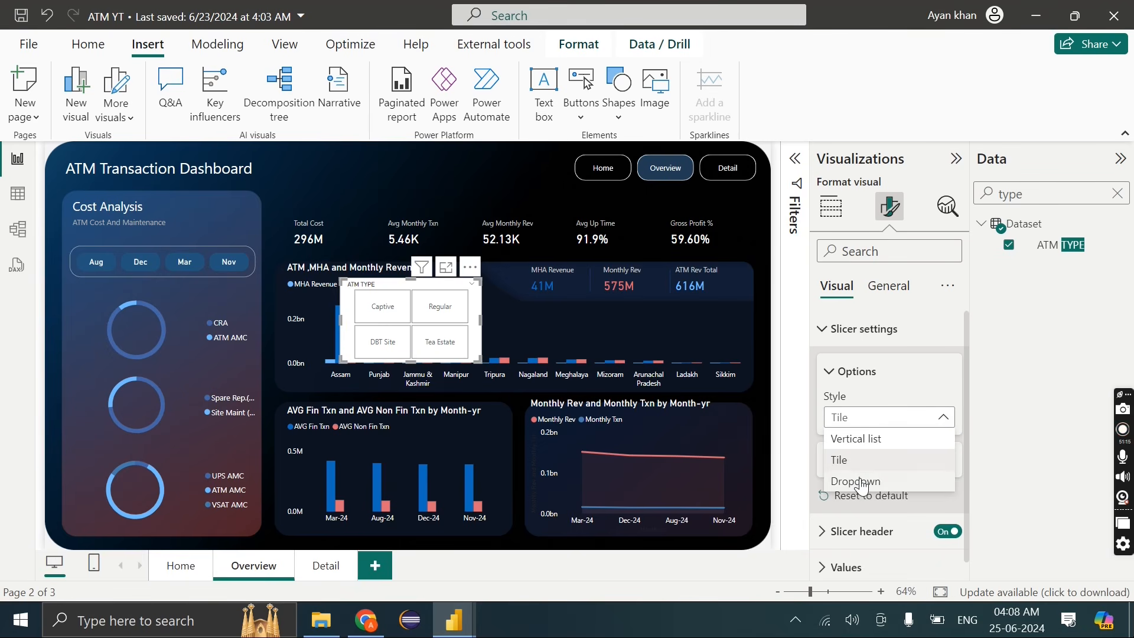
{"action": "left_click", "coordinate": [864, 481]}
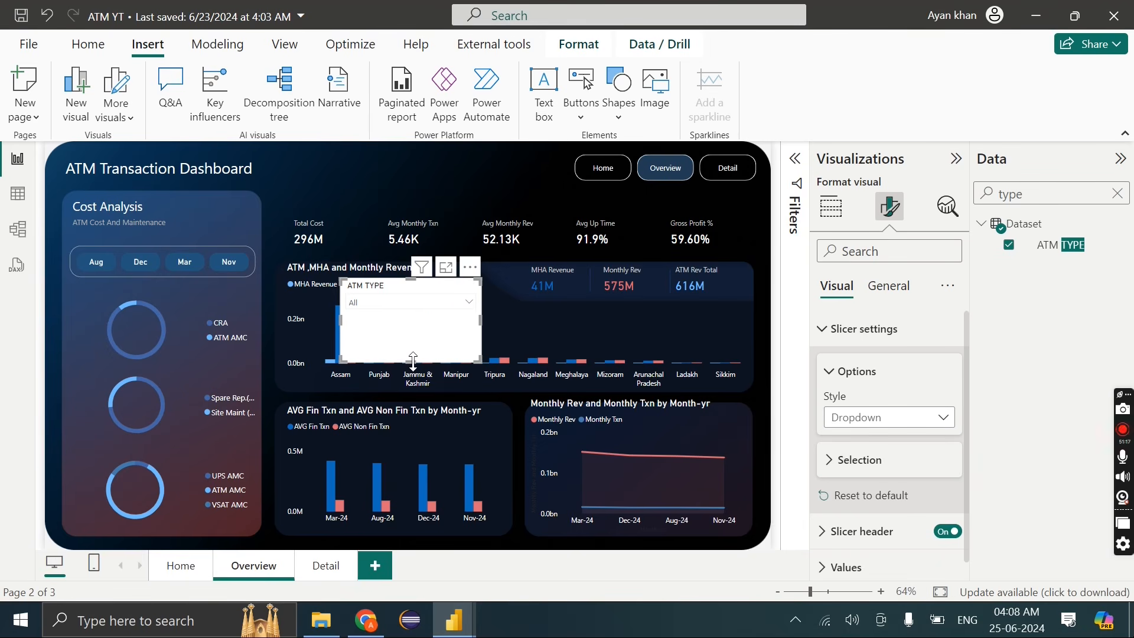
{"action": "left_click_drag", "start_coordinate": [413, 361], "coordinate": [412, 318]}
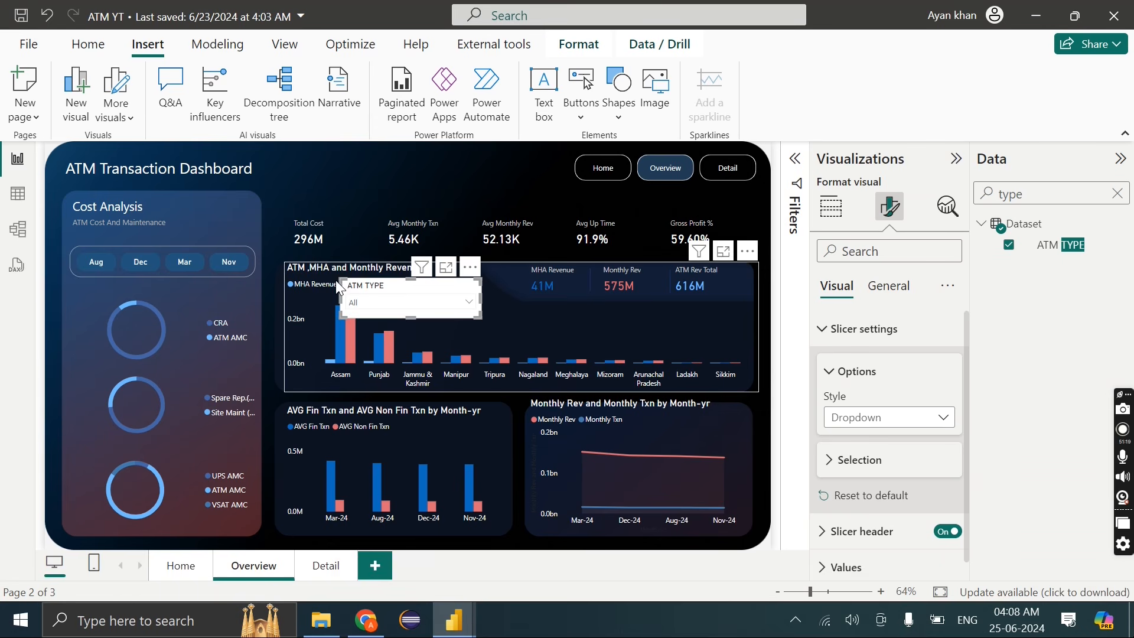
{"action": "left_click_drag", "start_coordinate": [343, 282], "coordinate": [481, 197]}
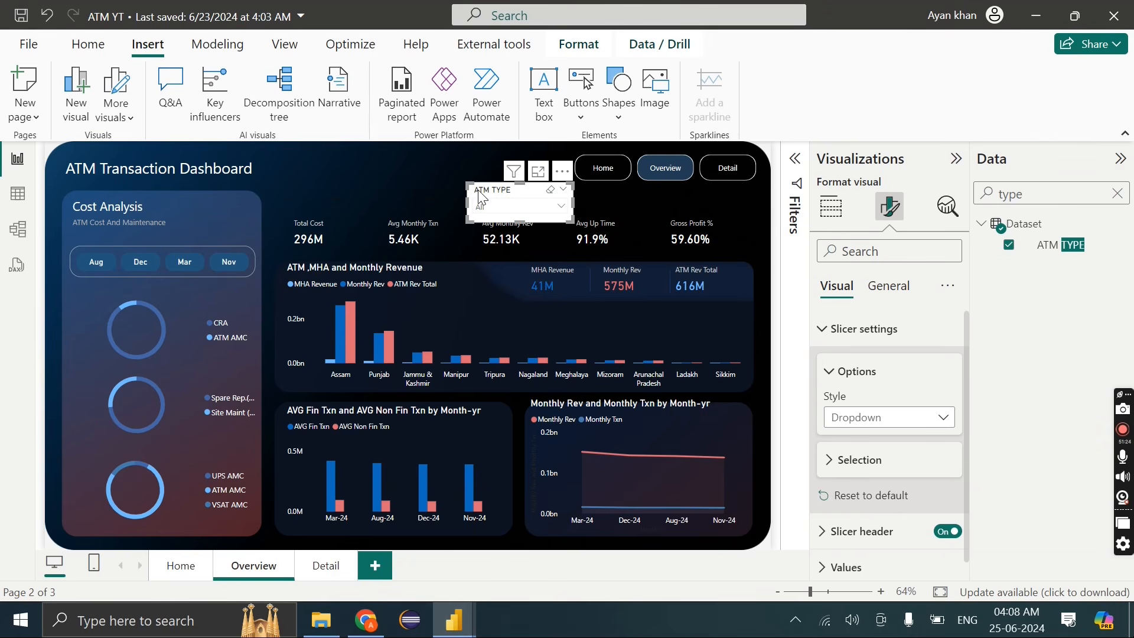
Turn off the background of the ATM TYPE slicer
{"action": "scroll", "coordinate": [886, 425], "scroll_direction": "down", "scroll_amount": 1}
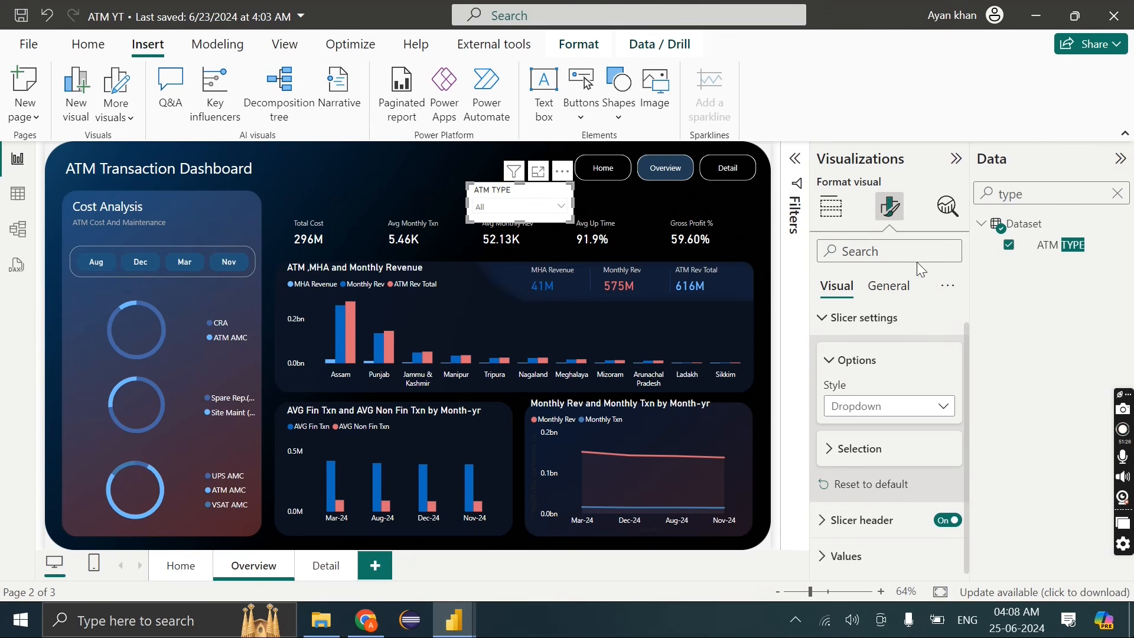
{"action": "left_click", "coordinate": [904, 288]}
{"action": "left_click", "coordinate": [912, 402]}
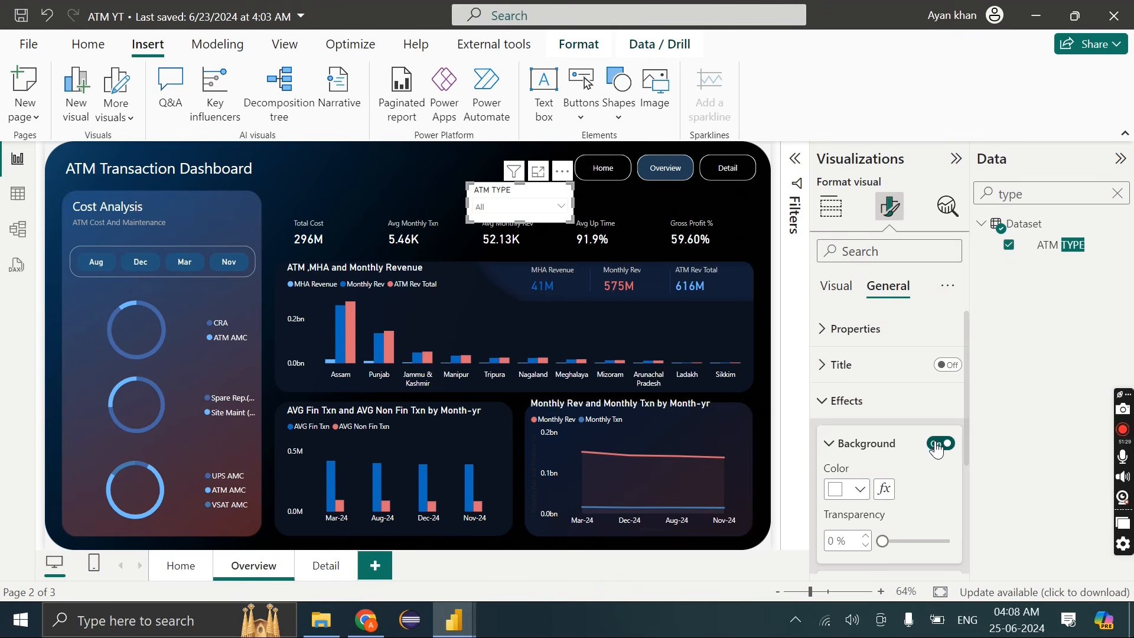
{"action": "left_click", "coordinate": [940, 444]}
Set the font color of the ATM TYPE slicer's header to white
{"action": "left_click", "coordinate": [849, 295]}
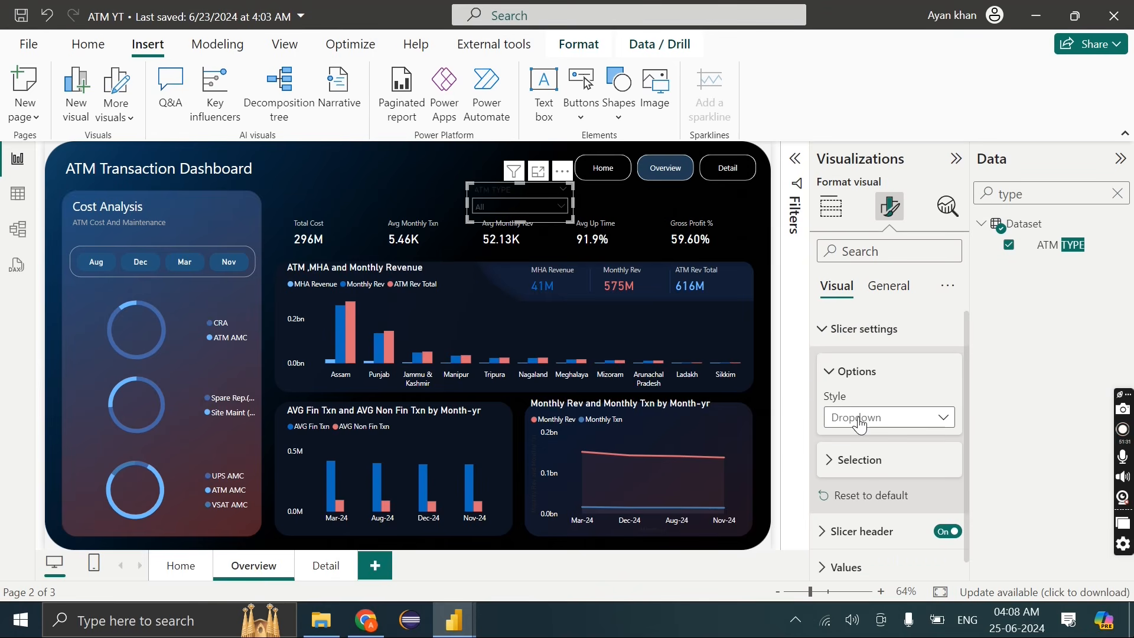
{"action": "scroll", "coordinate": [859, 424], "scroll_direction": "down", "scroll_amount": 1}
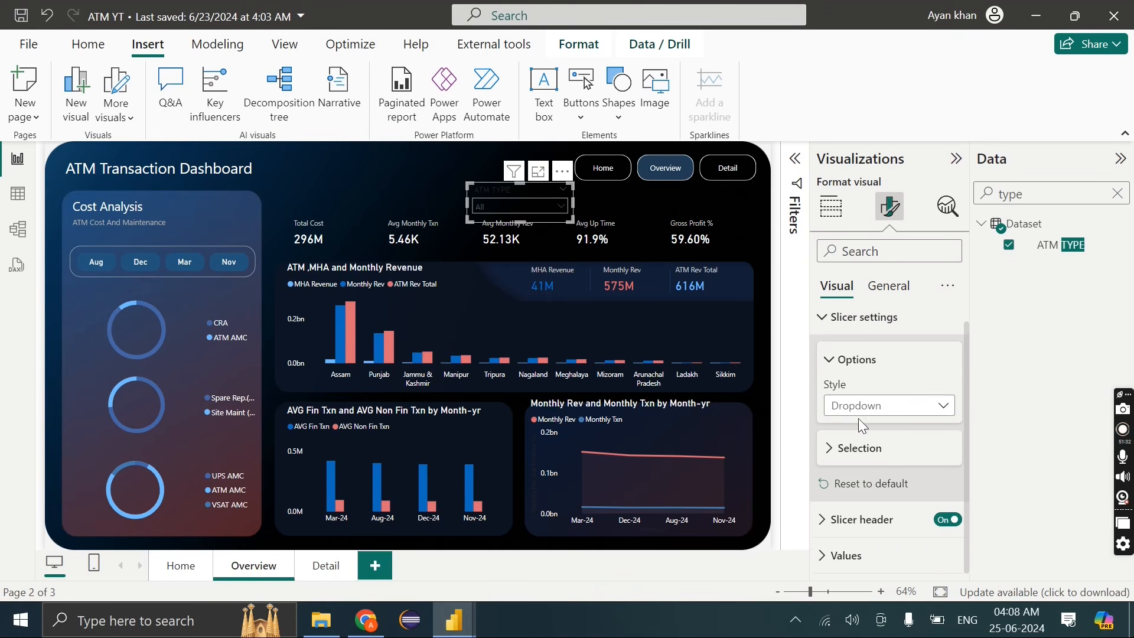
{"action": "left_click", "coordinate": [860, 519]}
{"action": "scroll", "coordinate": [852, 538], "scroll_direction": "down", "scroll_amount": 1}
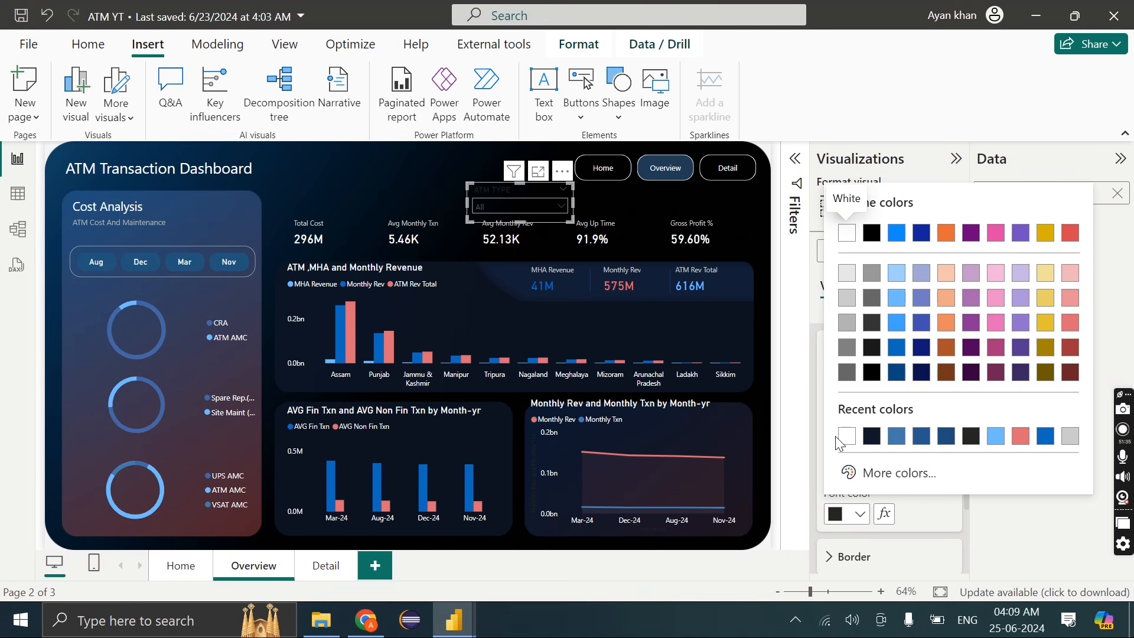
{"action": "left_click", "coordinate": [840, 442]}
{"action": "scroll", "coordinate": [843, 438], "scroll_direction": "down", "scroll_amount": 3}
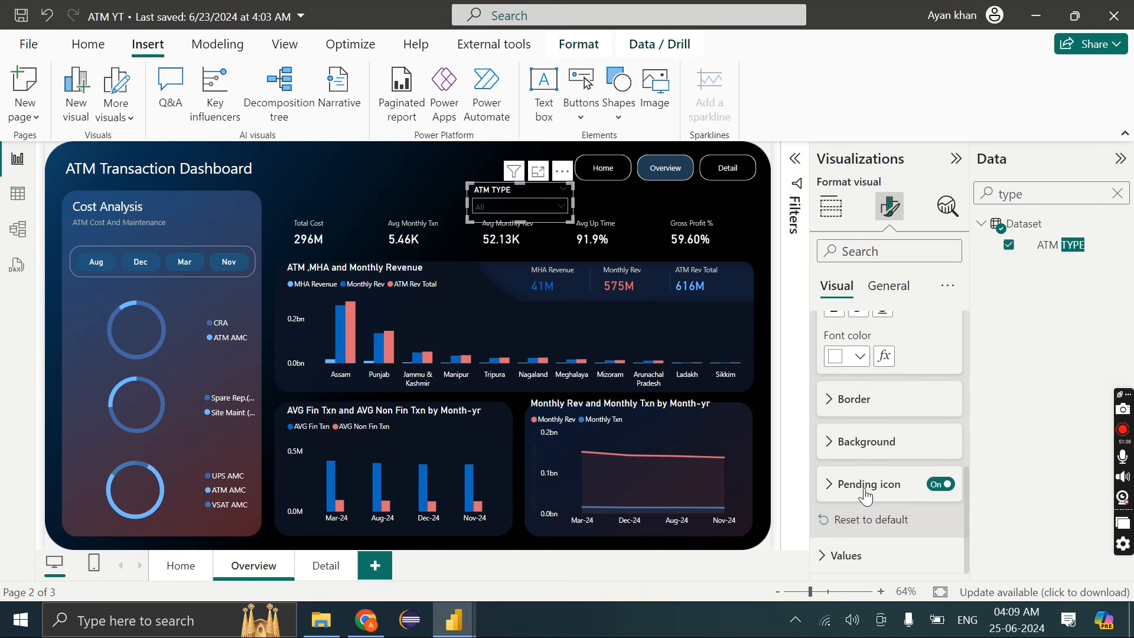
Set the font color of the ATM TYPE slicer's values to white
{"action": "left_click", "coordinate": [872, 555]}
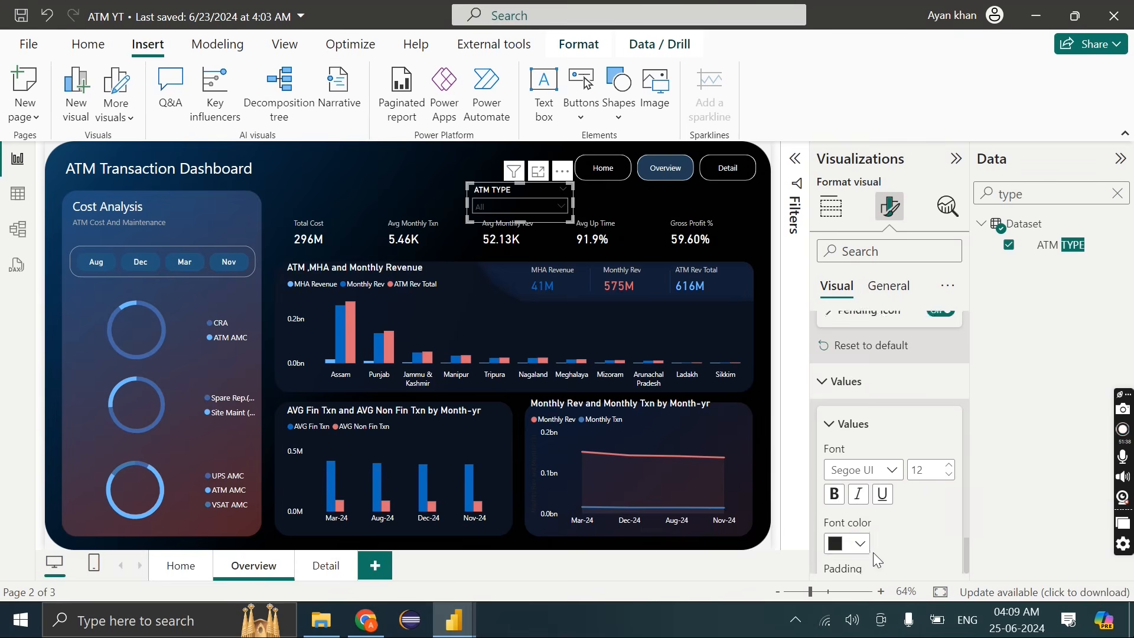
{"action": "left_click", "coordinate": [857, 537]}
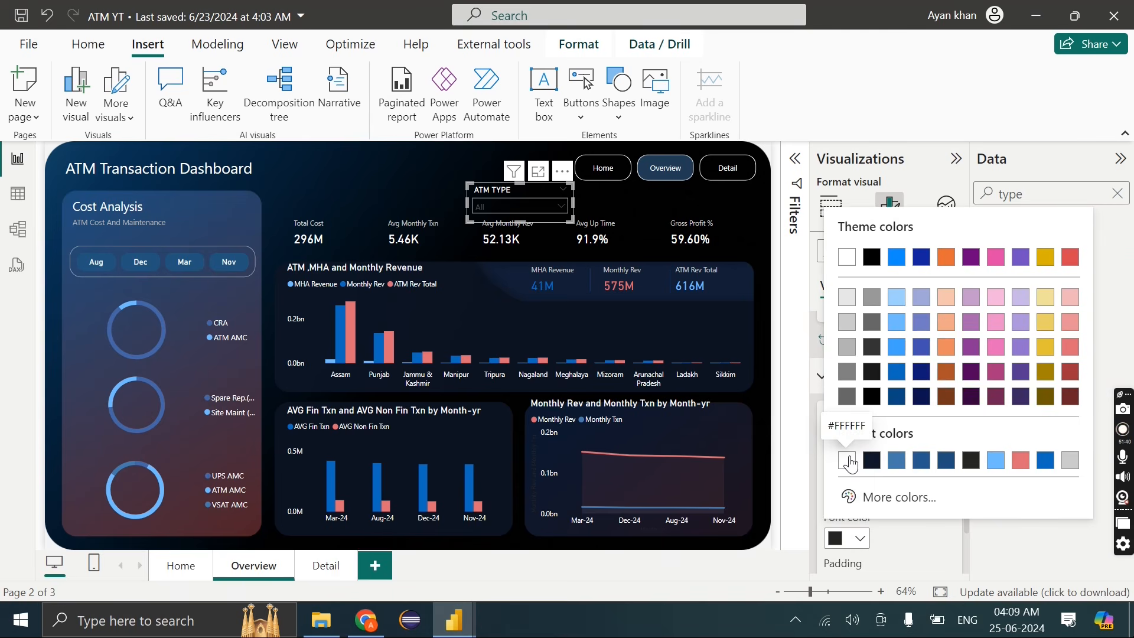
{"action": "left_click", "coordinate": [845, 459]}
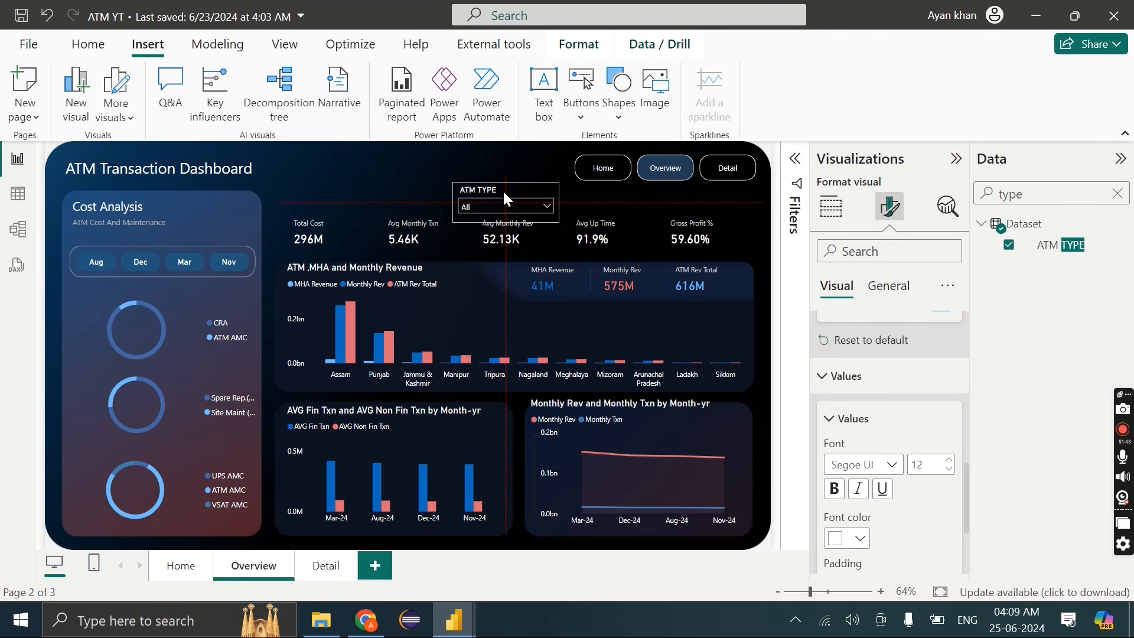
Stack two copies of the ATM TYPE slicer below the original and group all three slicers
{"action": "left_click_drag", "start_coordinate": [509, 190], "coordinate": [502, 282]}
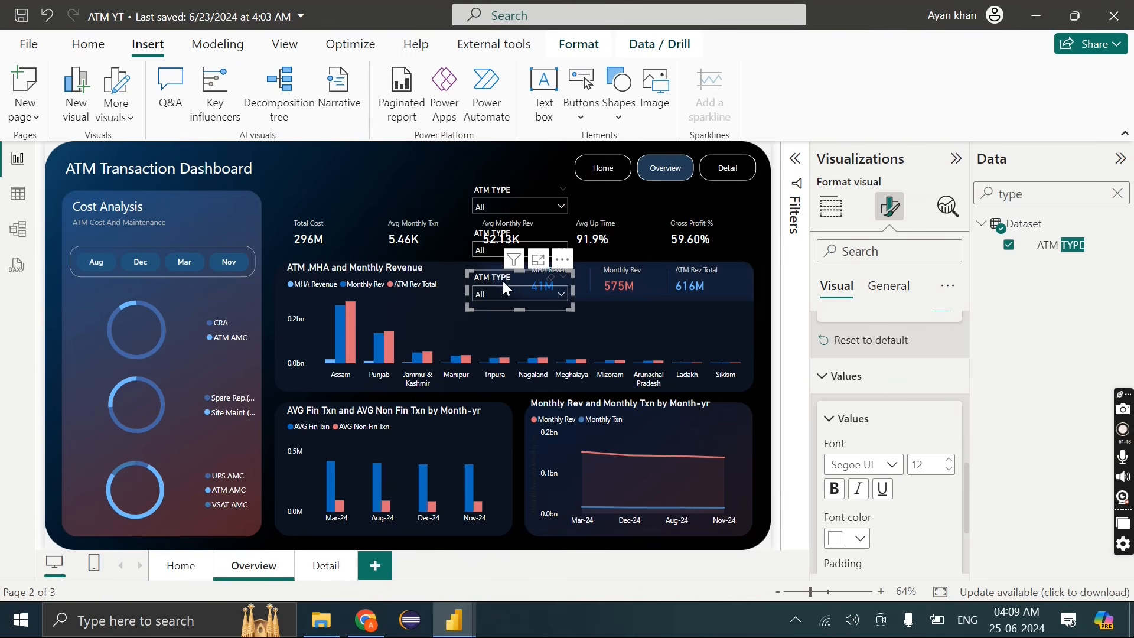
{"action": "left_click", "coordinate": [489, 239], "text": "ctrl"}
{"action": "left_click", "coordinate": [487, 195], "text": "ctrl"}
{"action": "key", "text": "ctrl+g"}
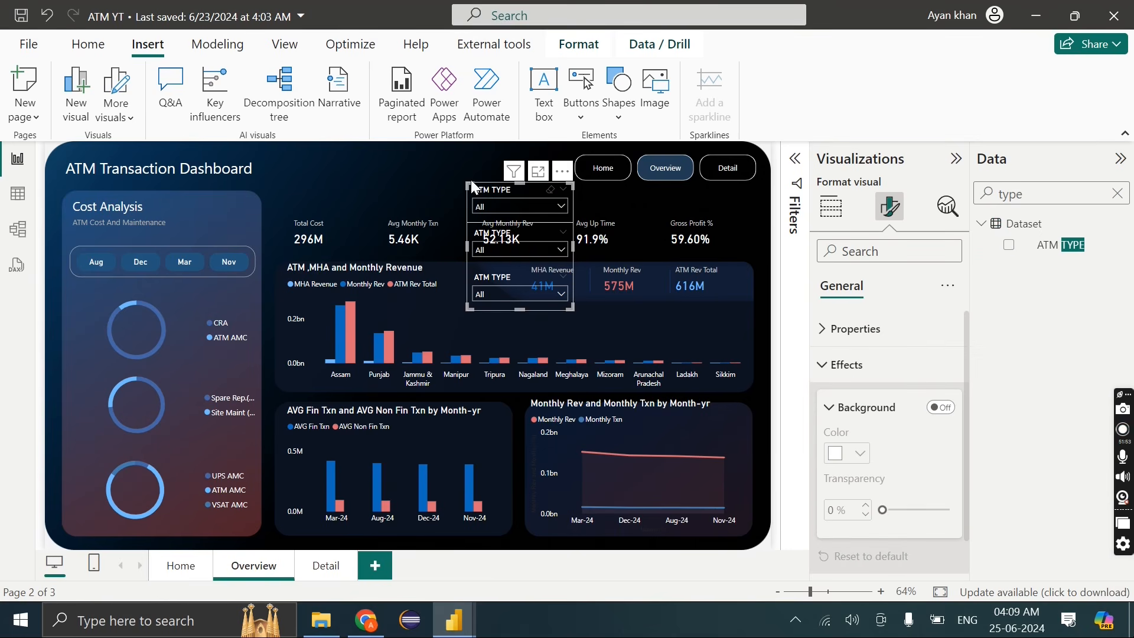
Replace the middle slicer's ATM TYPE field with the STATE field
{"action": "left_click", "coordinate": [822, 207]}
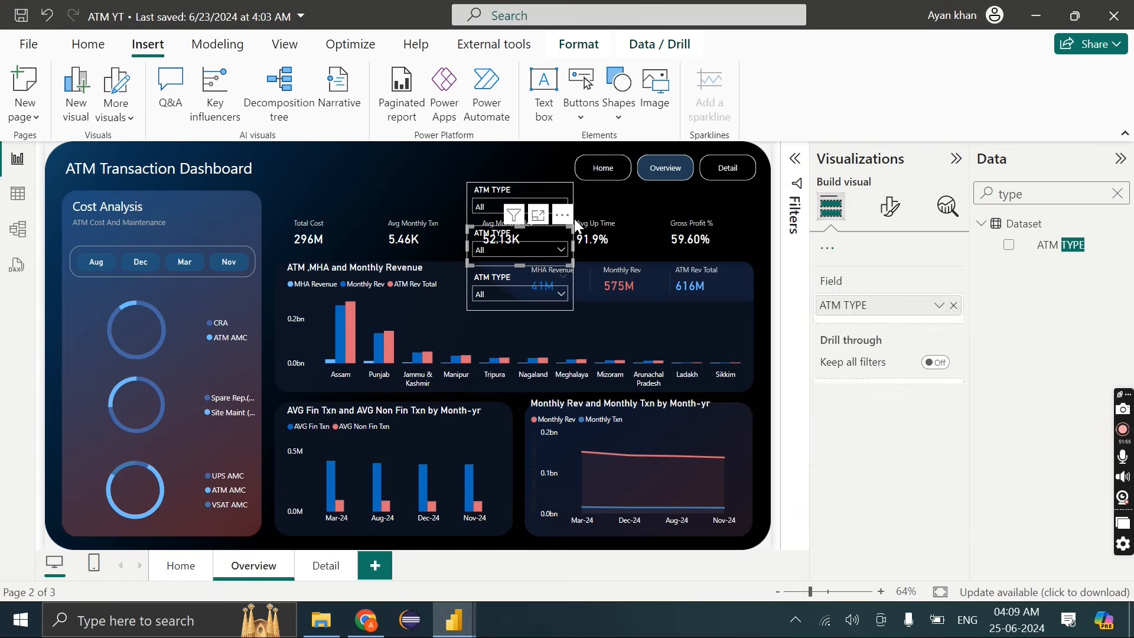
{"action": "left_click", "coordinate": [1117, 195]}
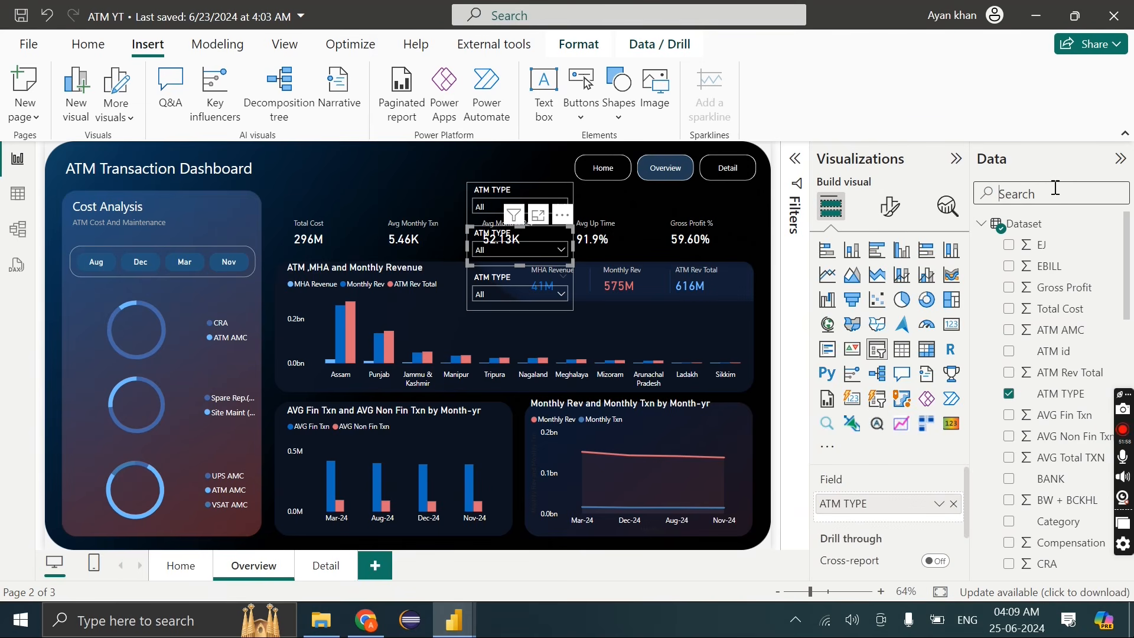
{"action": "type", "text": "STATE"}
{"action": "key", "text": "Caps_Lock"}
{"action": "left_click_drag", "start_coordinate": [1052, 248], "coordinate": [944, 503]}
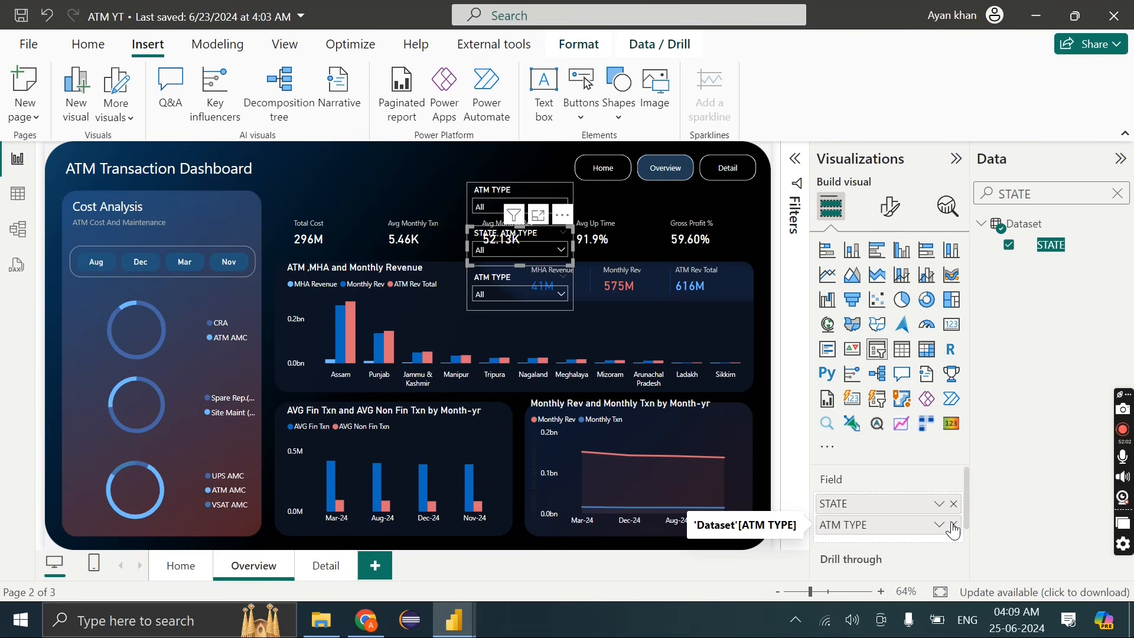
Replace the lowest slicer's ATM TYPE field with the ATM id field
{"action": "left_click", "coordinate": [537, 306]}
{"action": "left_click", "coordinate": [1057, 194]}
{"action": "key", "text": "ctrl+a"}
{"action": "key", "text": "BackSpace"}
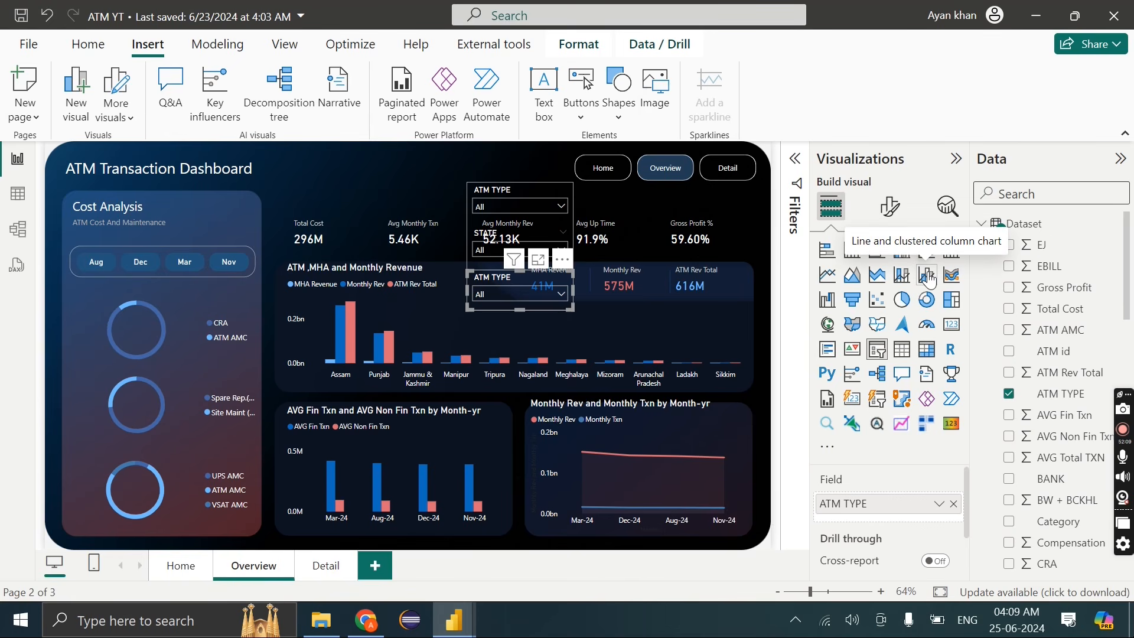
{"action": "type", "text": "ATM"}
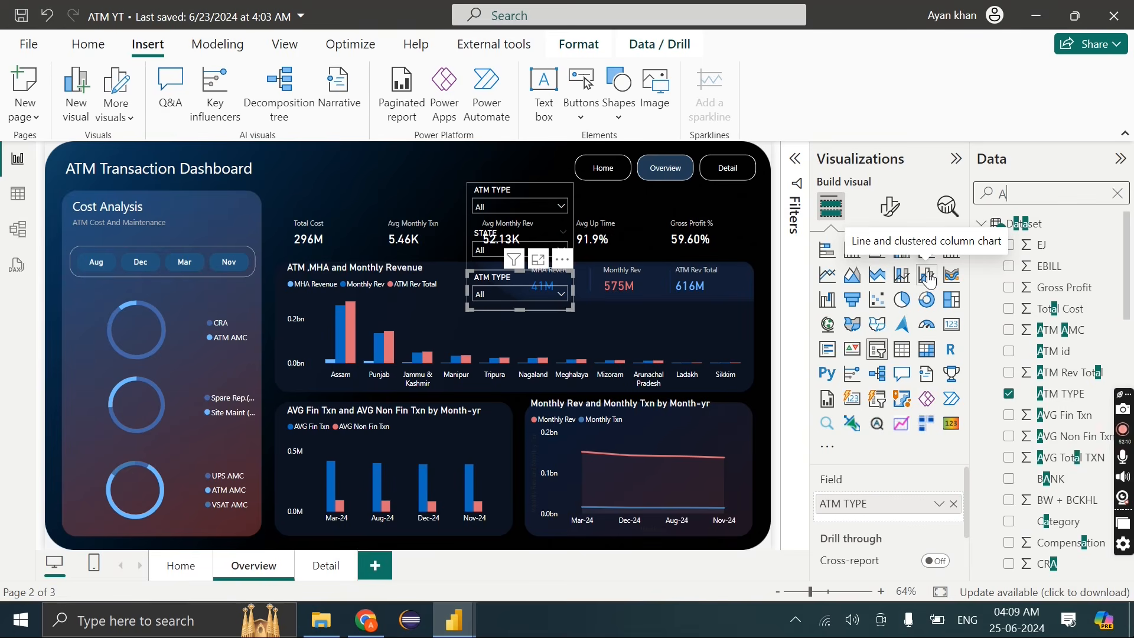
{"action": "left_click_drag", "start_coordinate": [1063, 267], "coordinate": [933, 506]}
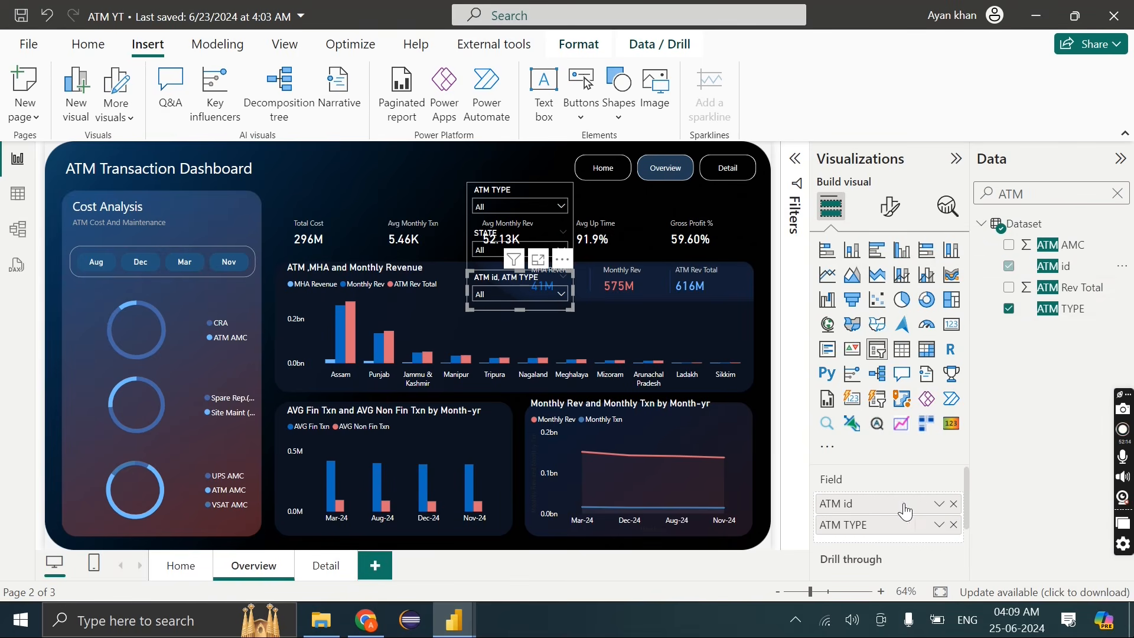
{"action": "left_click", "coordinate": [954, 525]}
{"action": "left_click", "coordinate": [450, 164]}
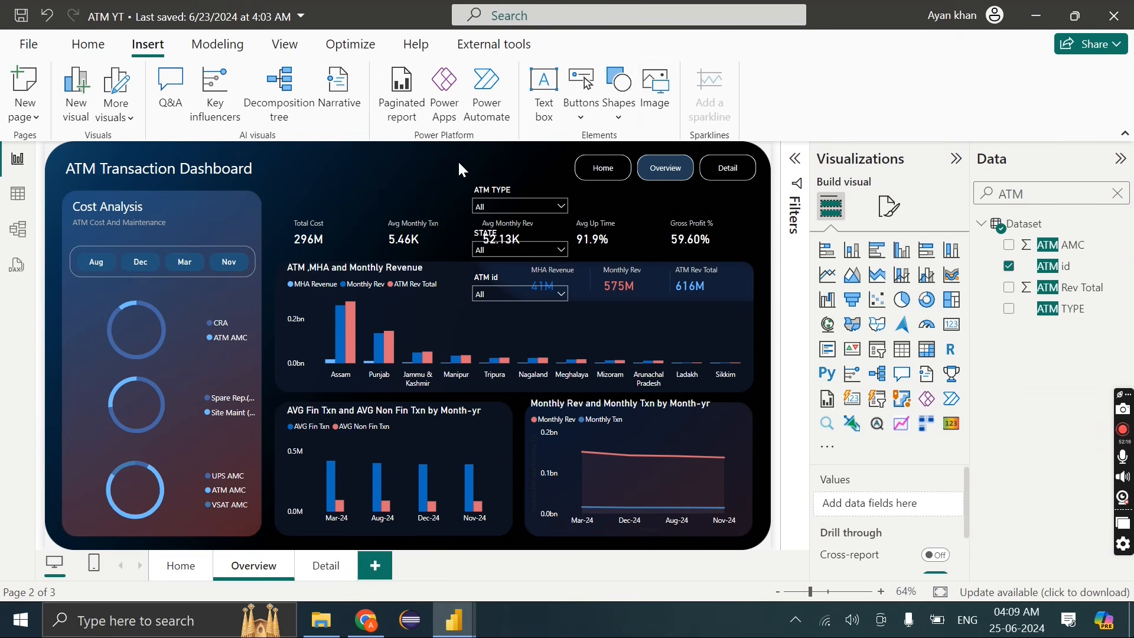
Insert the dark blue rounded rectangle image and resize and position it over the three stacked slicers
{"action": "left_click", "coordinate": [655, 93]}
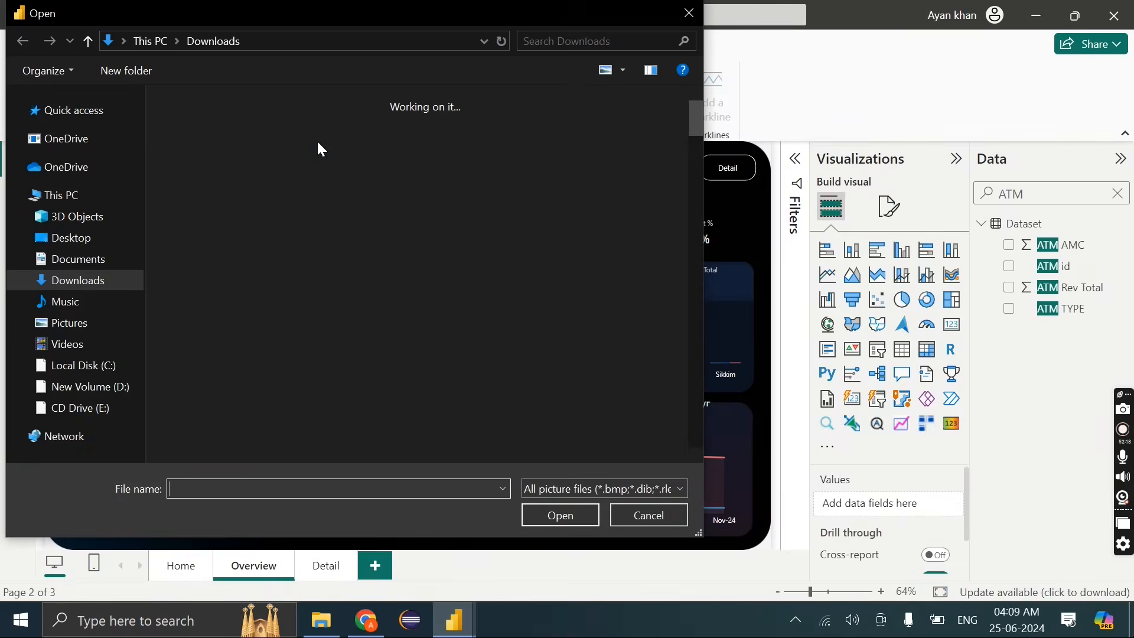
{"action": "scroll", "coordinate": [414, 284], "scroll_direction": "down", "scroll_amount": 2}
{"action": "double_click", "coordinate": [477, 283]}
{"action": "left_click_drag", "start_coordinate": [233, 292], "coordinate": [548, 274]}
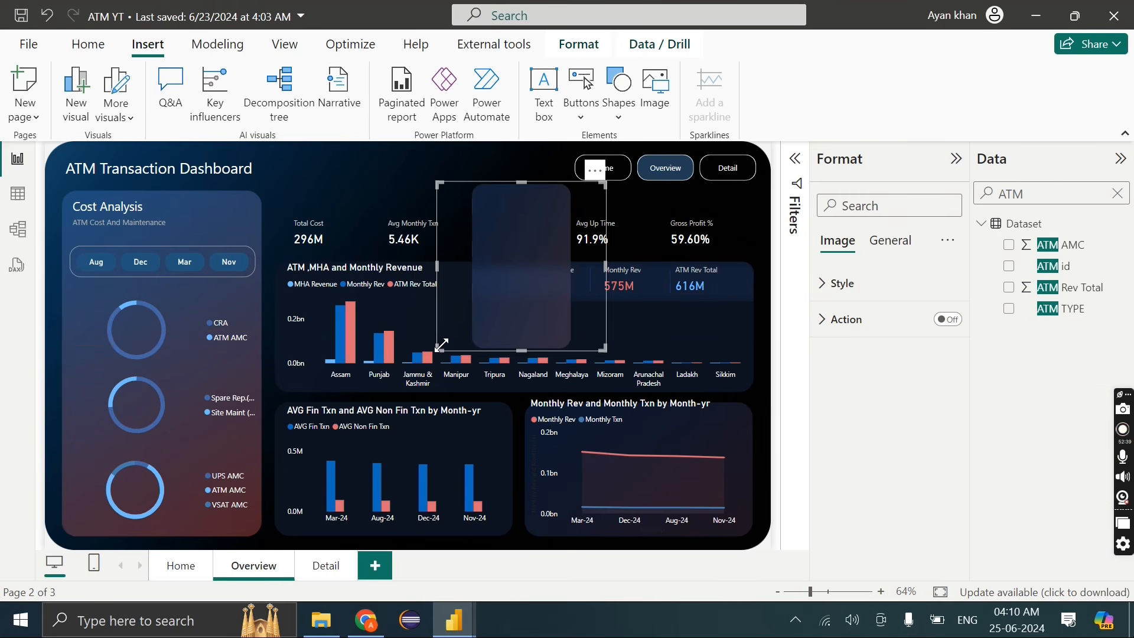
{"action": "mouse_move", "coordinate": [444, 345]}
{"action": "left_mouse_down"}
{"action": "mouse_move", "coordinate": [483, 343]}
{"action": "mouse_move", "coordinate": [449, 358]}
{"action": "mouse_move", "coordinate": [440, 343]}
{"action": "left_mouse_up"}
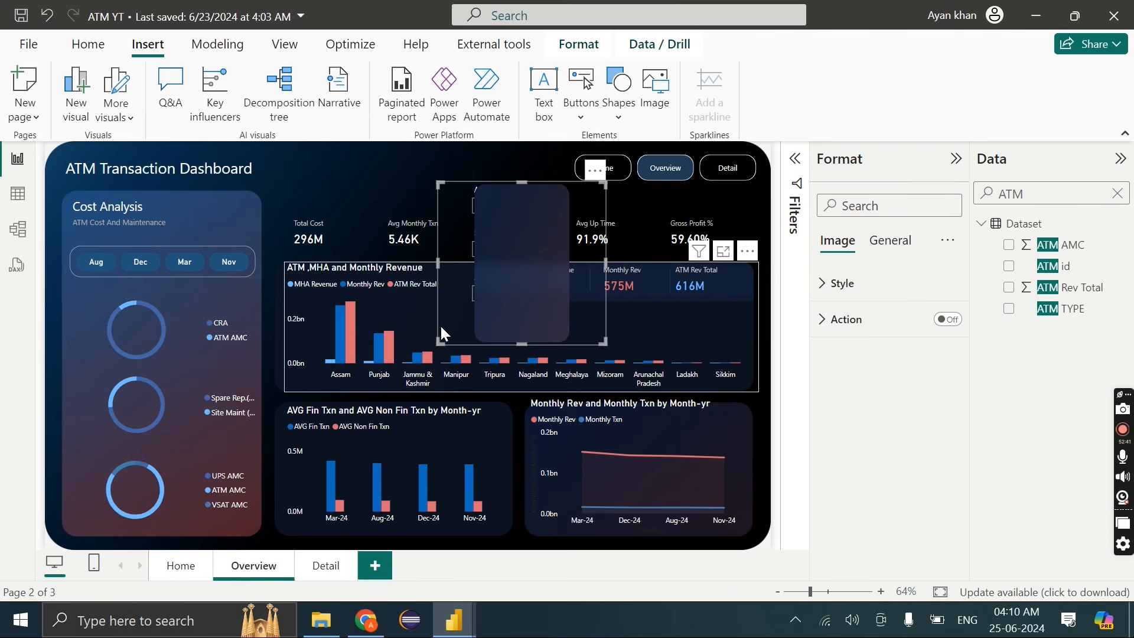
{"action": "left_click", "coordinate": [435, 267]}
{"action": "left_click", "coordinate": [461, 207]}
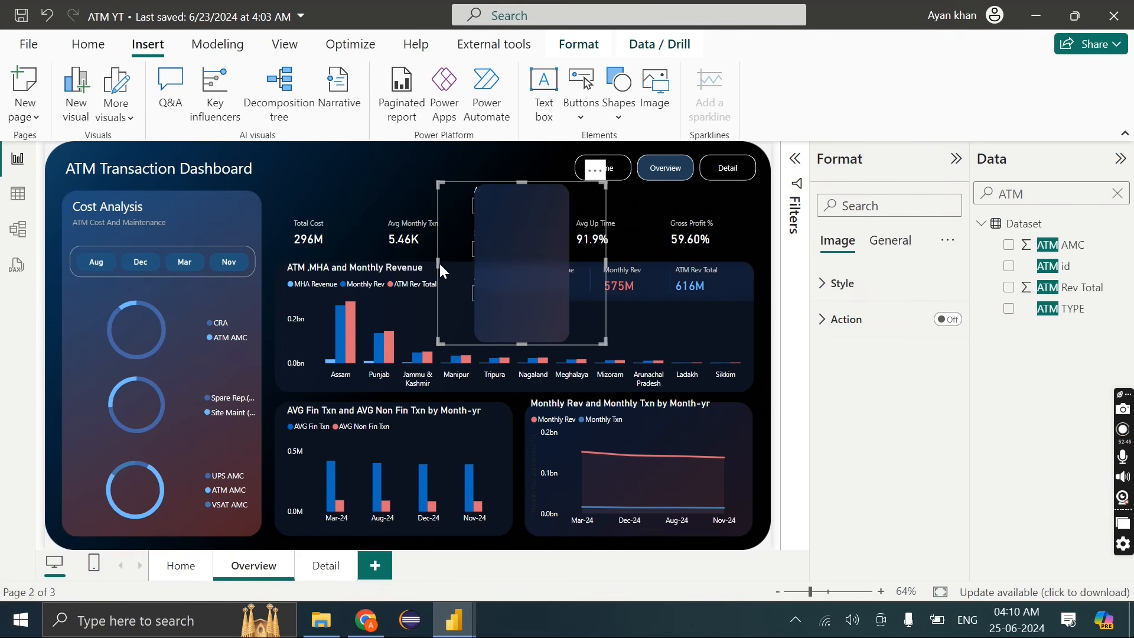
{"action": "left_click_drag", "start_coordinate": [438, 264], "coordinate": [505, 276]}
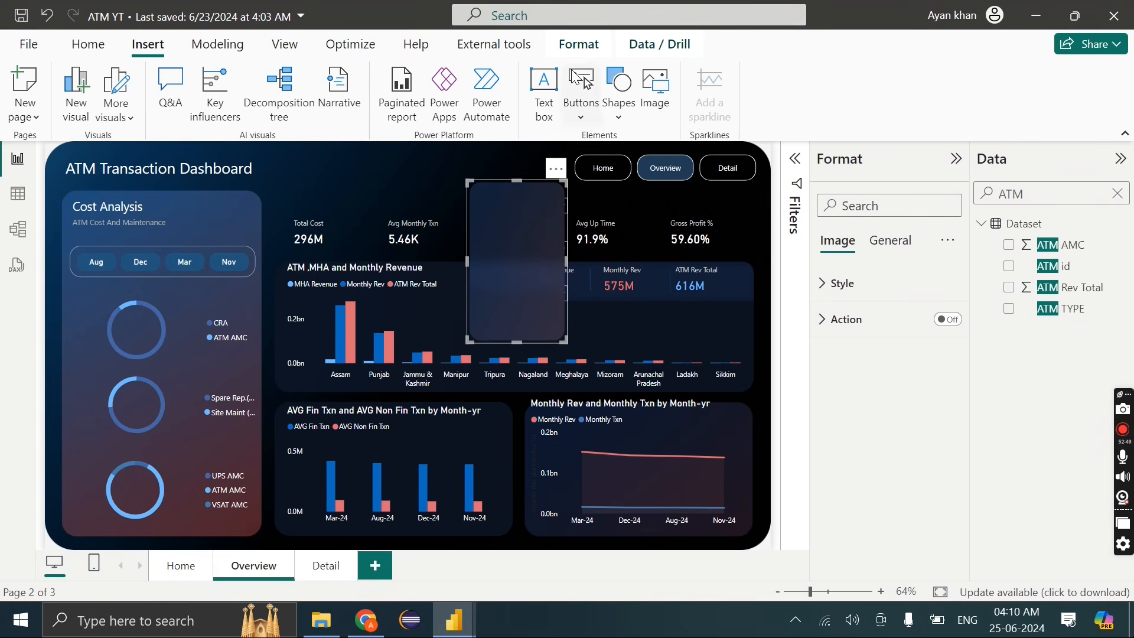
Show the Selection pane and move the rectangle image into Group 1, beneath its three slicers in the layer order
{"action": "left_click", "coordinate": [283, 52]}
{"action": "left_click", "coordinate": [782, 105]}
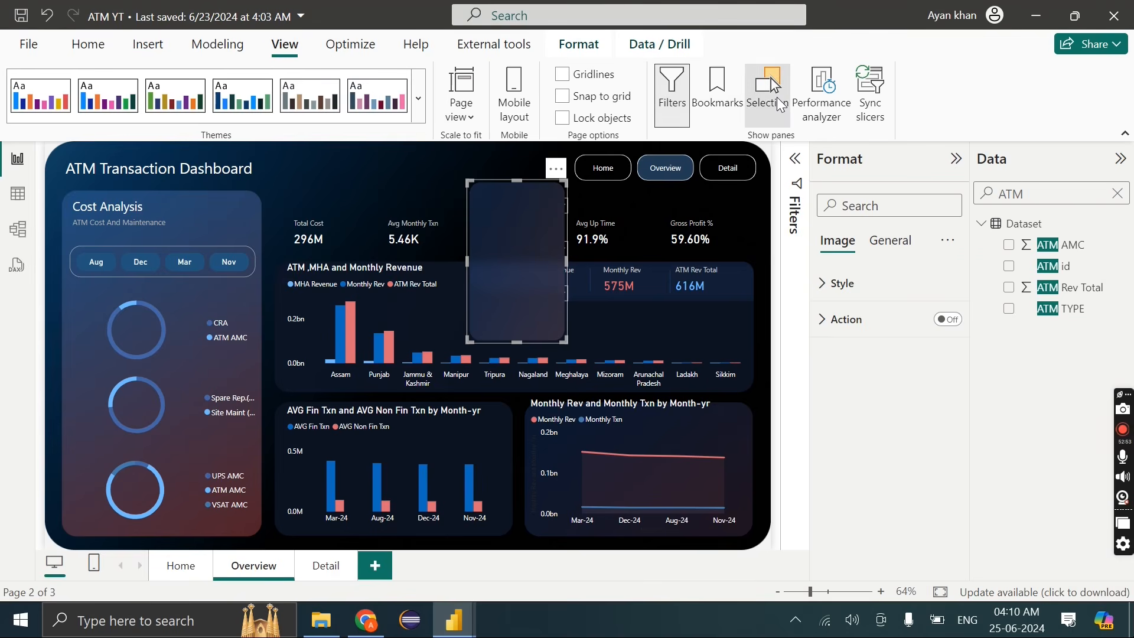
{"action": "left_click", "coordinate": [664, 270]}
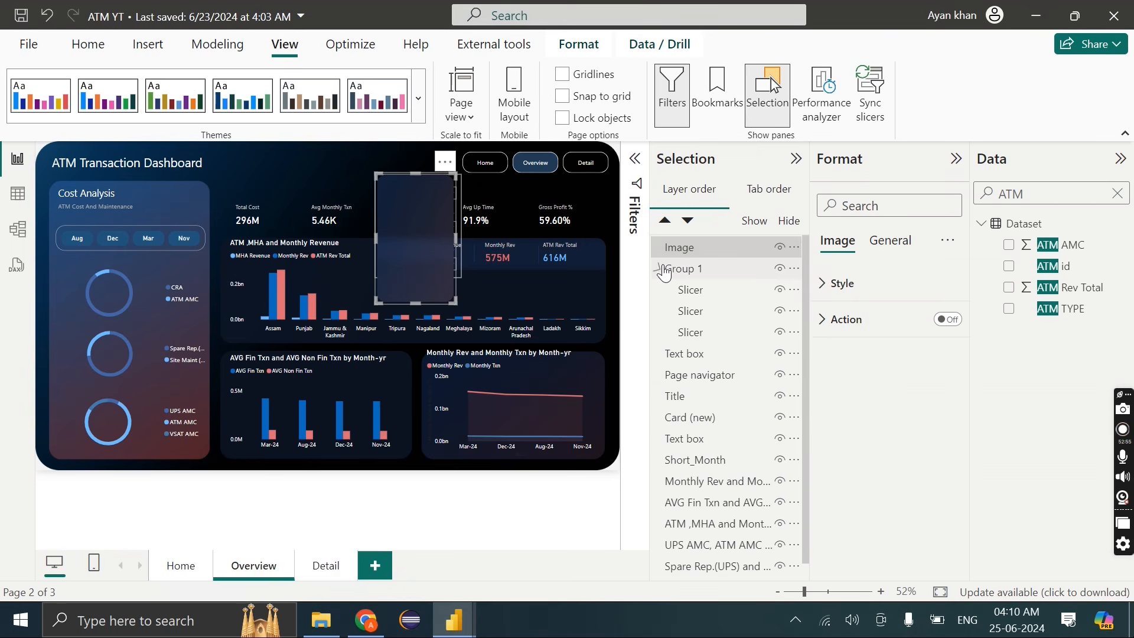
{"action": "left_click_drag", "start_coordinate": [679, 248], "coordinate": [688, 340]}
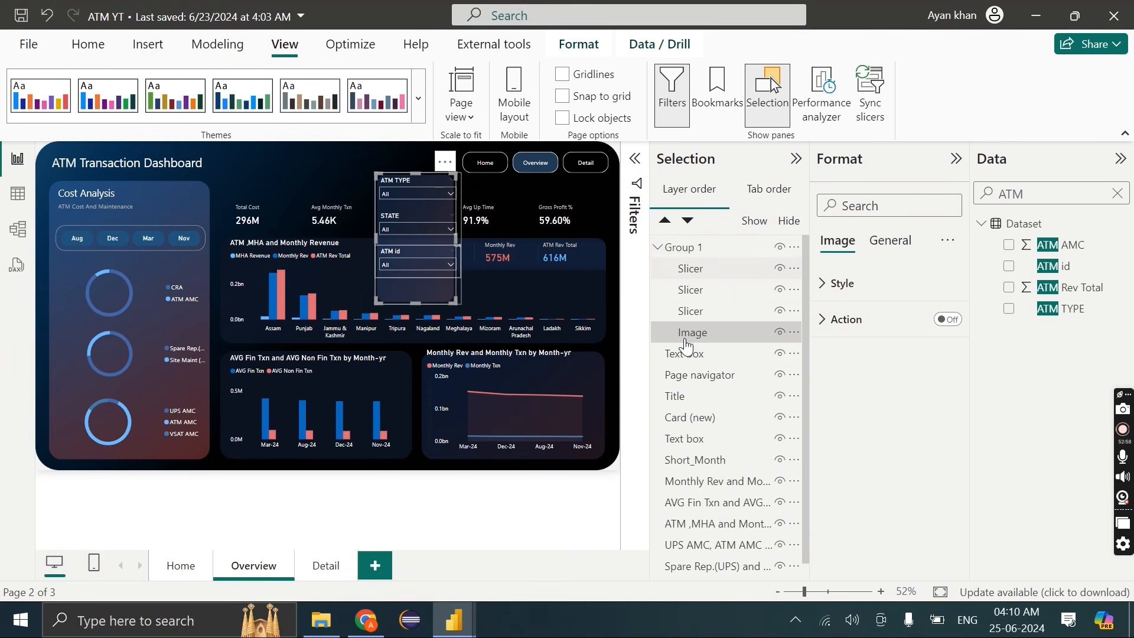
Rename Group 1 as SLICERS
{"action": "left_click", "coordinate": [690, 260]}
{"action": "double_click", "coordinate": [697, 248]}
{"action": "type", "text": "sc"}
{"action": "key", "text": "BackSpace"}
{"action": "type", "text": "LICERS"}
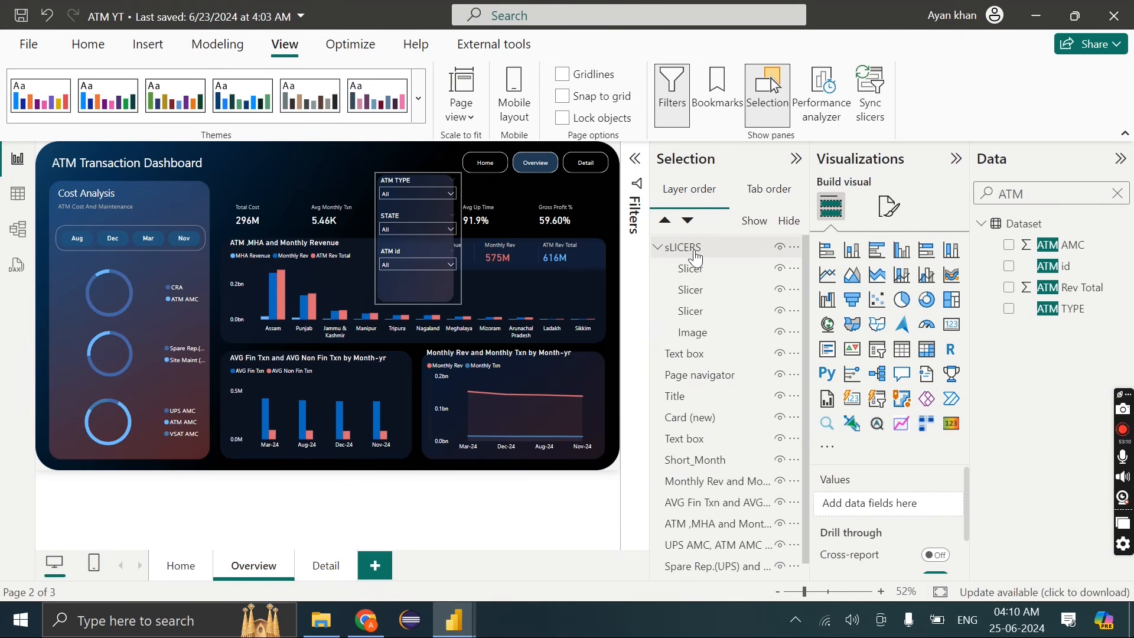
{"action": "double_click", "coordinate": [693, 251]}
{"action": "left_click", "coordinate": [683, 249]}
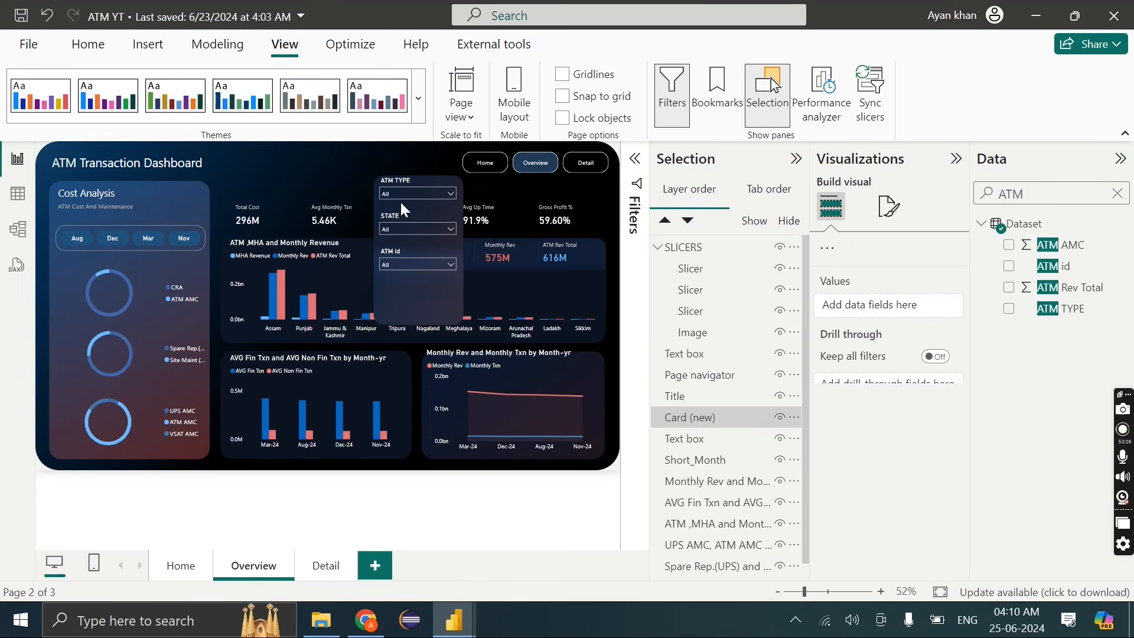
Select the ATM TYPE, STATE and ATM id slicers together and move them lower within the background panel
{"action": "left_click", "coordinate": [359, 166]}
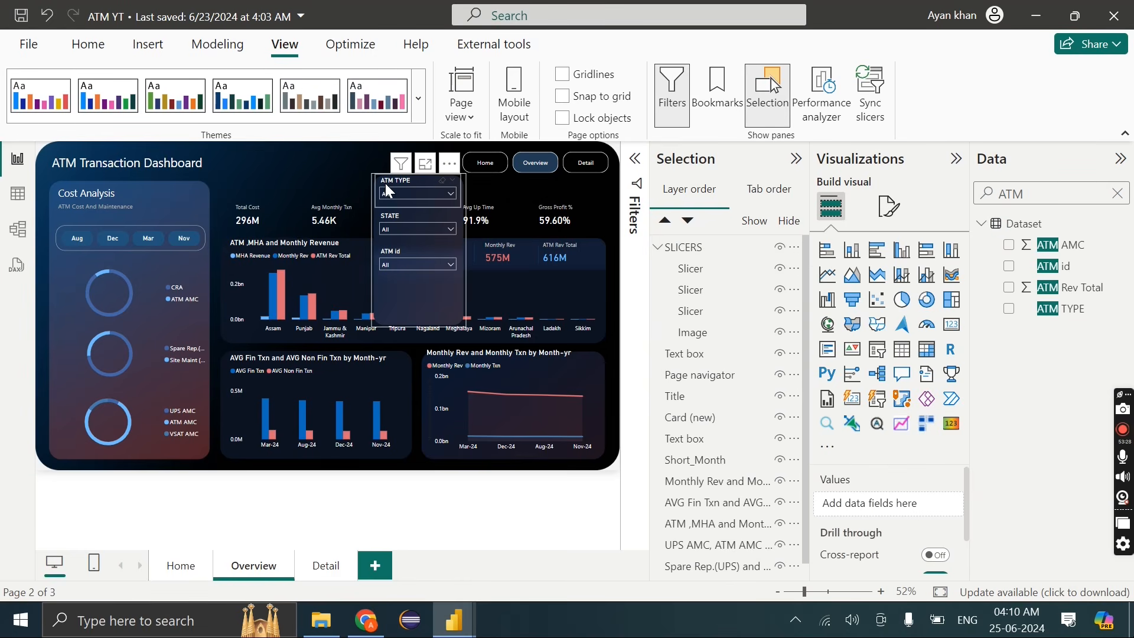
{"action": "left_click", "coordinate": [399, 218]}
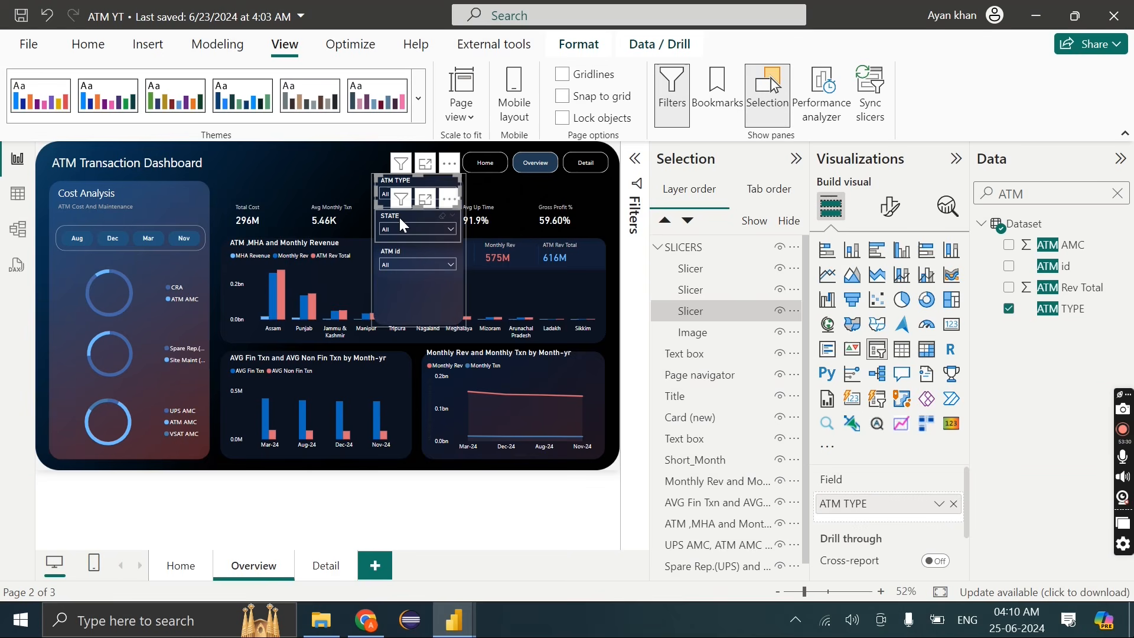
{"action": "left_click", "coordinate": [399, 214], "text": "ctrl"}
{"action": "left_click", "coordinate": [399, 246], "text": "ctrl"}
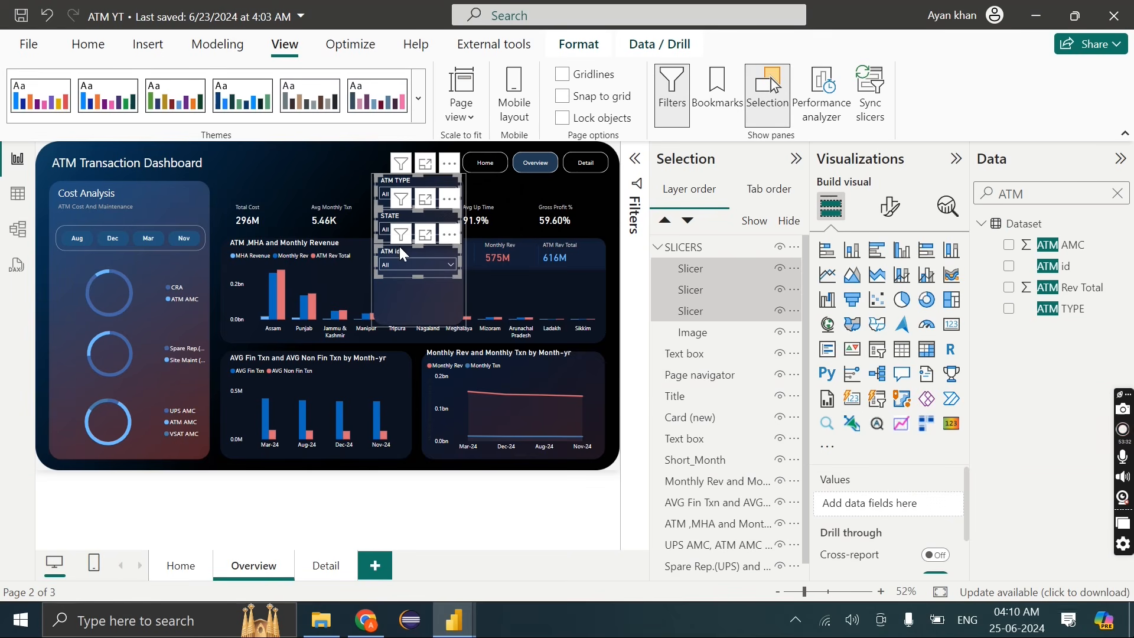
{"action": "left_click_drag", "start_coordinate": [454, 238], "coordinate": [455, 266]}
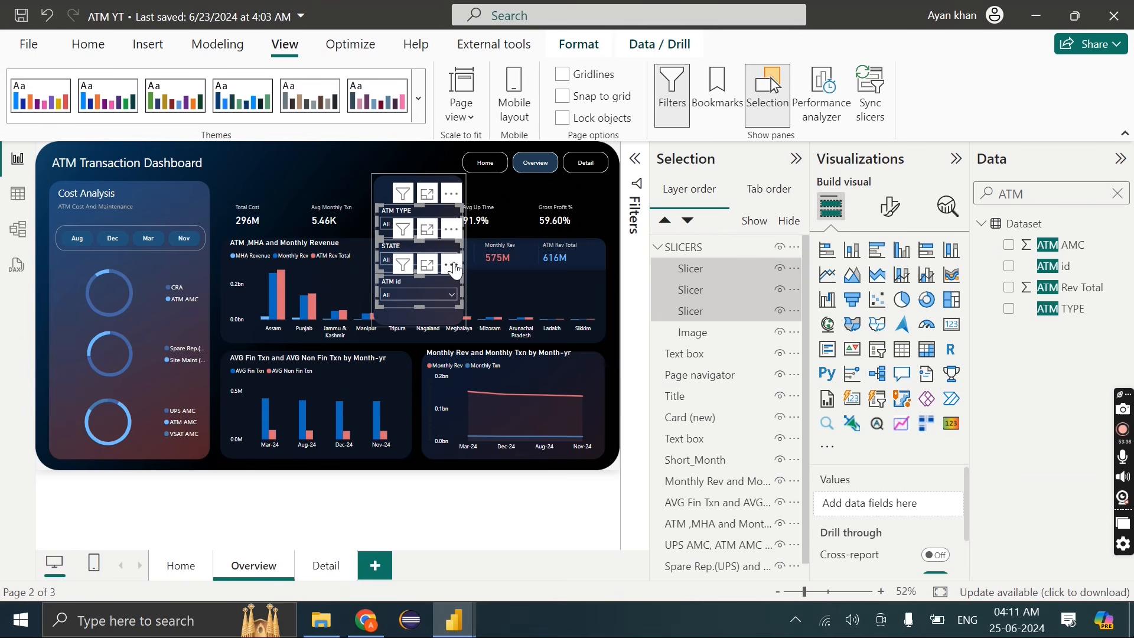
{"action": "left_click", "coordinate": [388, 147]}
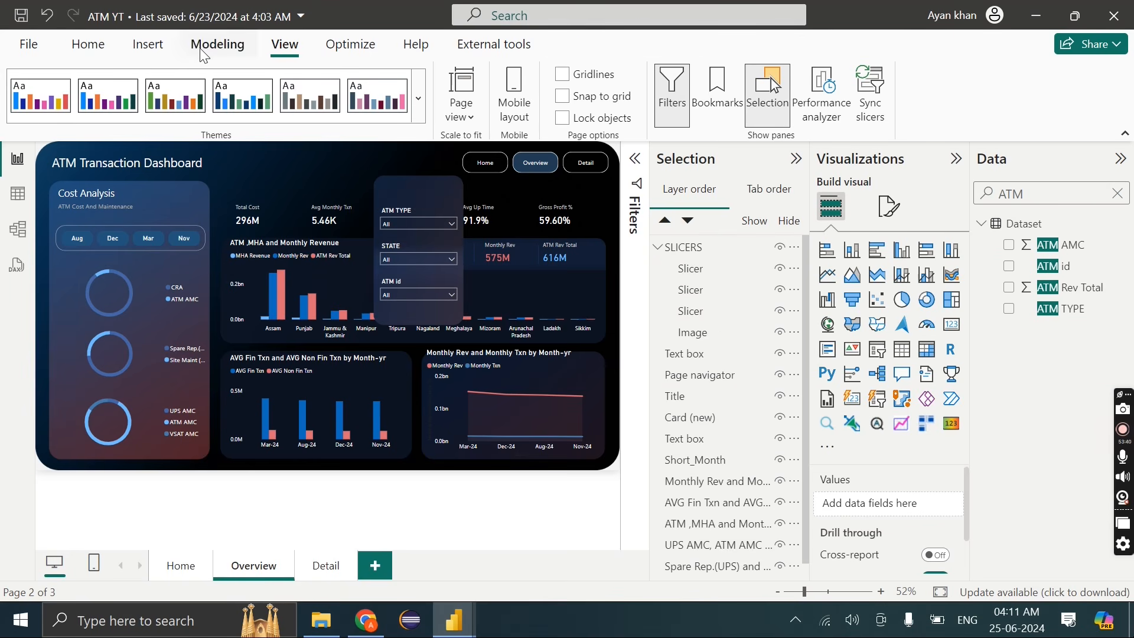
Insert the filter (9).png image from the ATM Dashboard folder on the Overview page
{"action": "left_click", "coordinate": [144, 45]}
{"action": "left_click", "coordinate": [643, 100]}
{"action": "scroll", "coordinate": [463, 305], "scroll_direction": "down", "scroll_amount": 5}
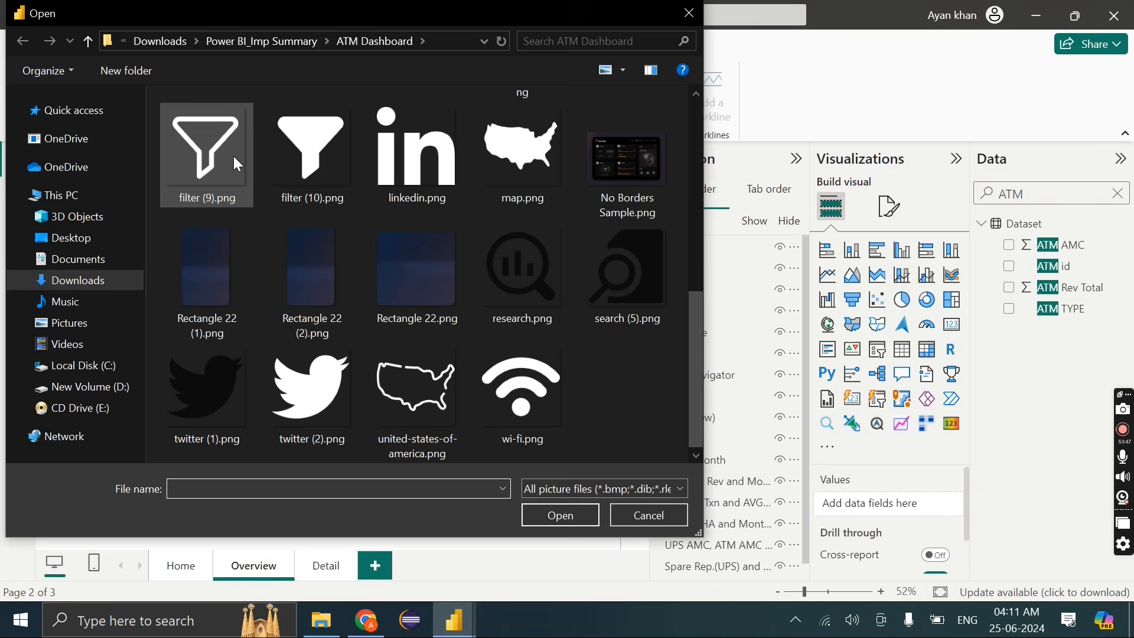
{"action": "scroll", "coordinate": [413, 248], "scroll_direction": "up", "scroll_amount": 5}
{"action": "scroll", "coordinate": [413, 245], "scroll_direction": "down", "scroll_amount": 3}
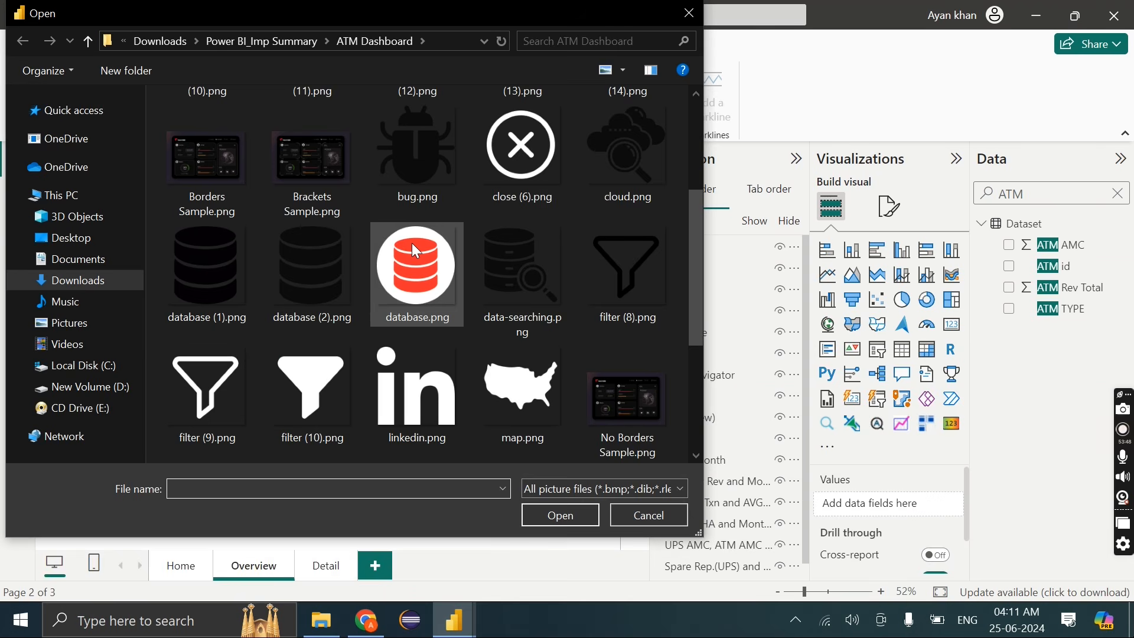
{"action": "left_click", "coordinate": [238, 367]}
{"action": "double_click", "coordinate": [235, 365]}
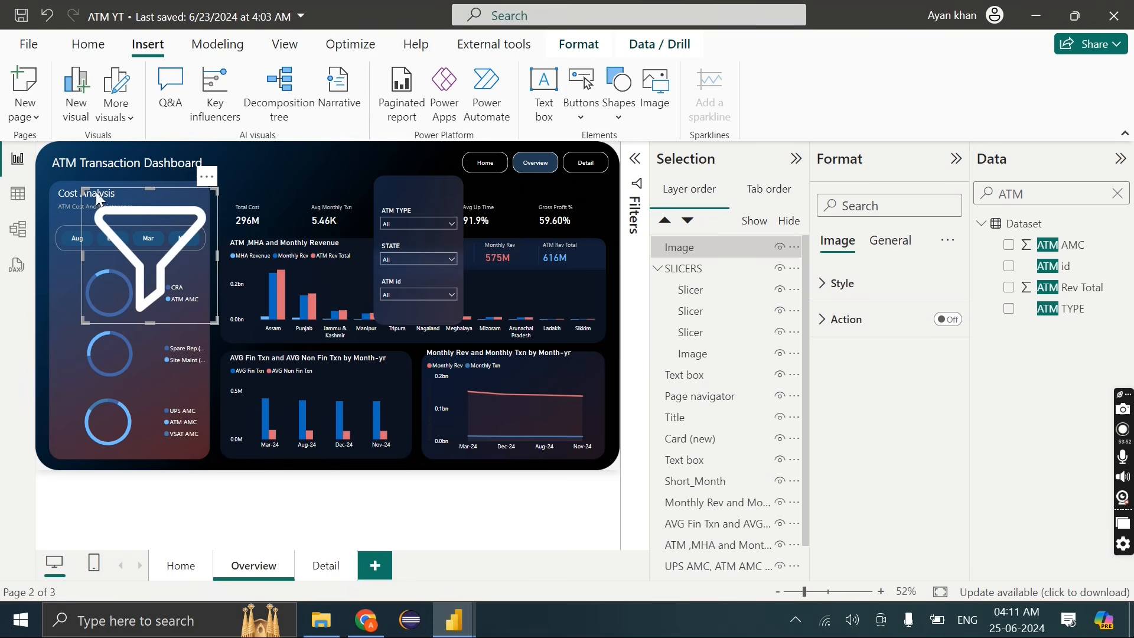
Shrink the filter icon and position it beside the Home button of the page navigator, above the slicer panel
{"action": "left_click_drag", "start_coordinate": [86, 187], "coordinate": [427, 141]}
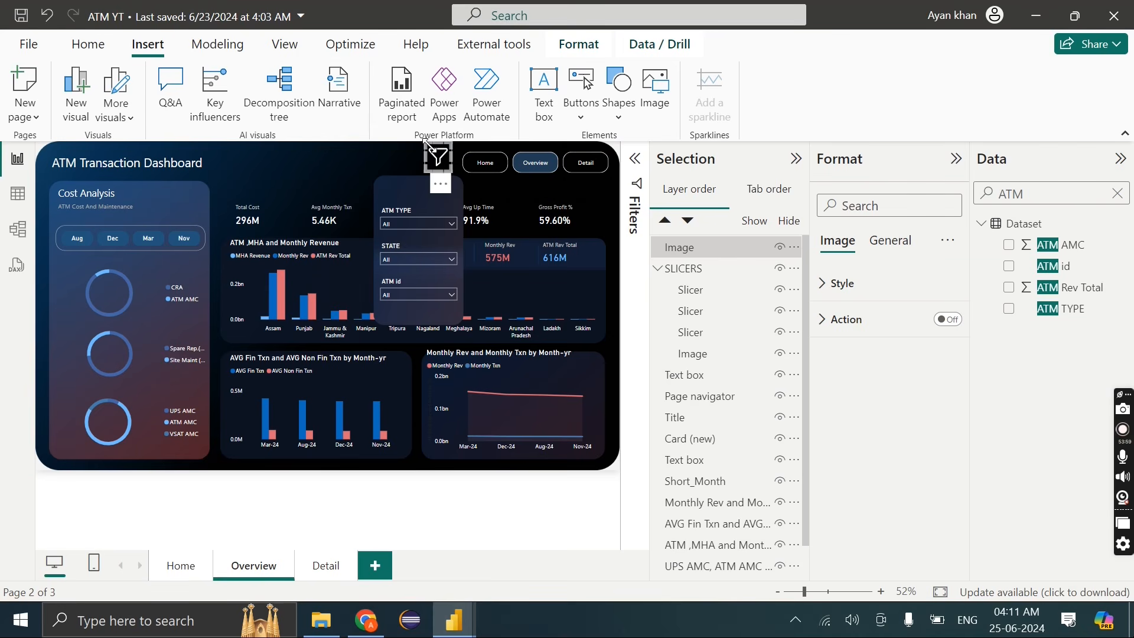
{"action": "left_click", "coordinate": [796, 158]}
{"action": "left_click", "coordinate": [541, 169]}
{"action": "left_click_drag", "start_coordinate": [541, 169], "coordinate": [541, 175]}
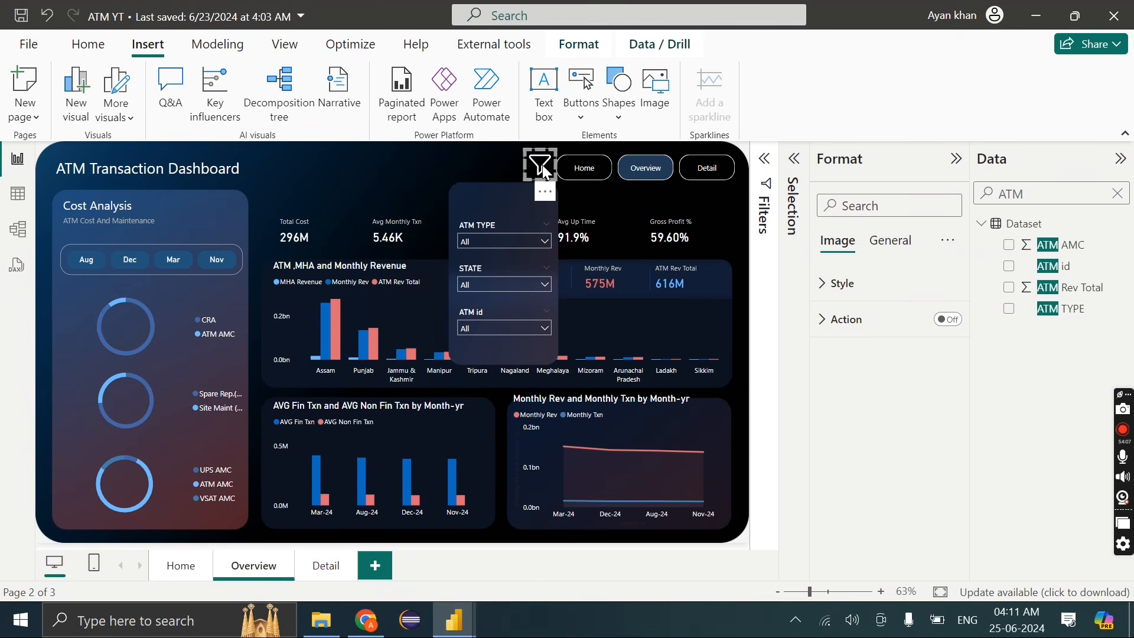
{"action": "left_click_drag", "start_coordinate": [538, 169], "coordinate": [537, 167]}
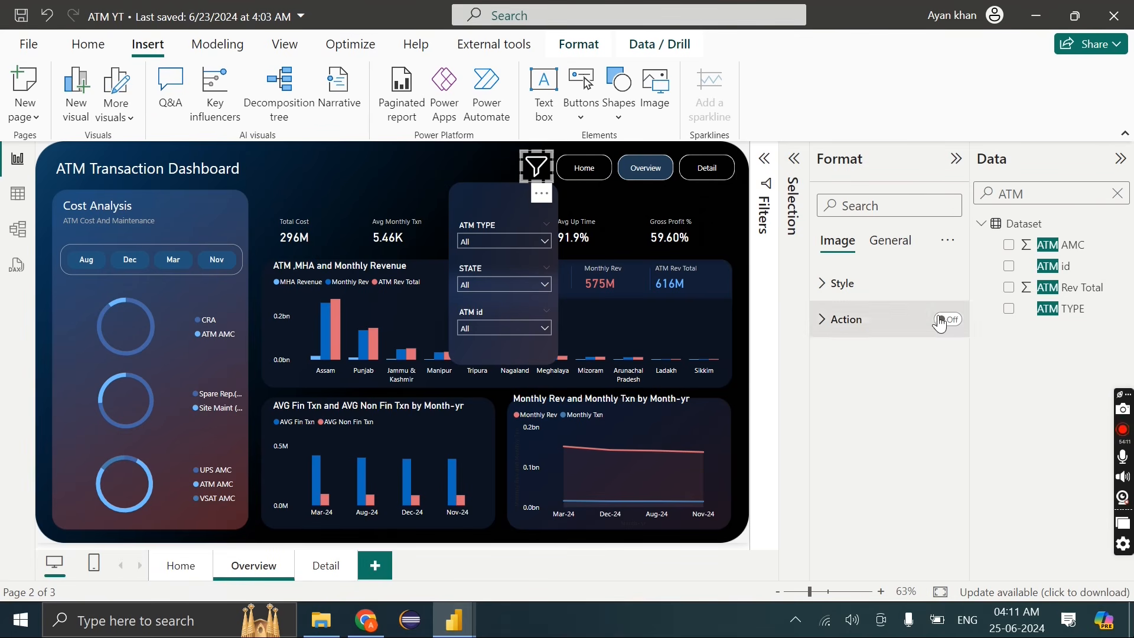
Insert the close (6).png image on the Overview page
{"action": "left_click", "coordinate": [285, 47]}
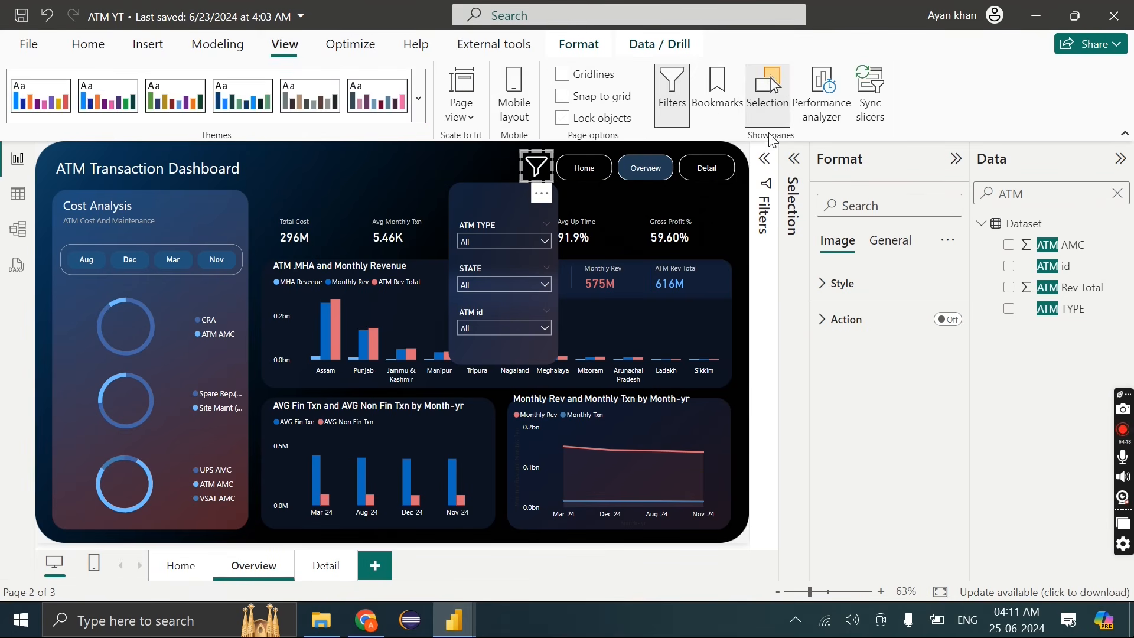
{"action": "left_click", "coordinate": [476, 142]}
{"action": "left_click", "coordinate": [147, 45]}
{"action": "left_click", "coordinate": [655, 88]}
{"action": "double_click", "coordinate": [499, 350]}
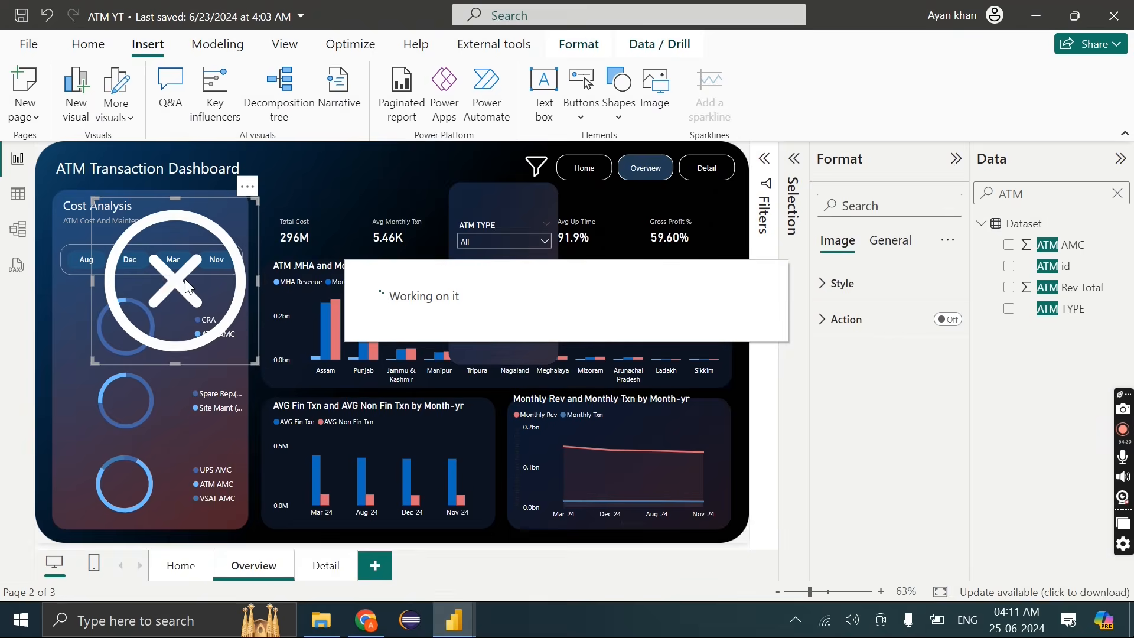
Shrink the close icon and position it above the slicer panel, between the dashboard title and the filter icon
{"action": "left_click_drag", "start_coordinate": [93, 200], "coordinate": [208, 314]}
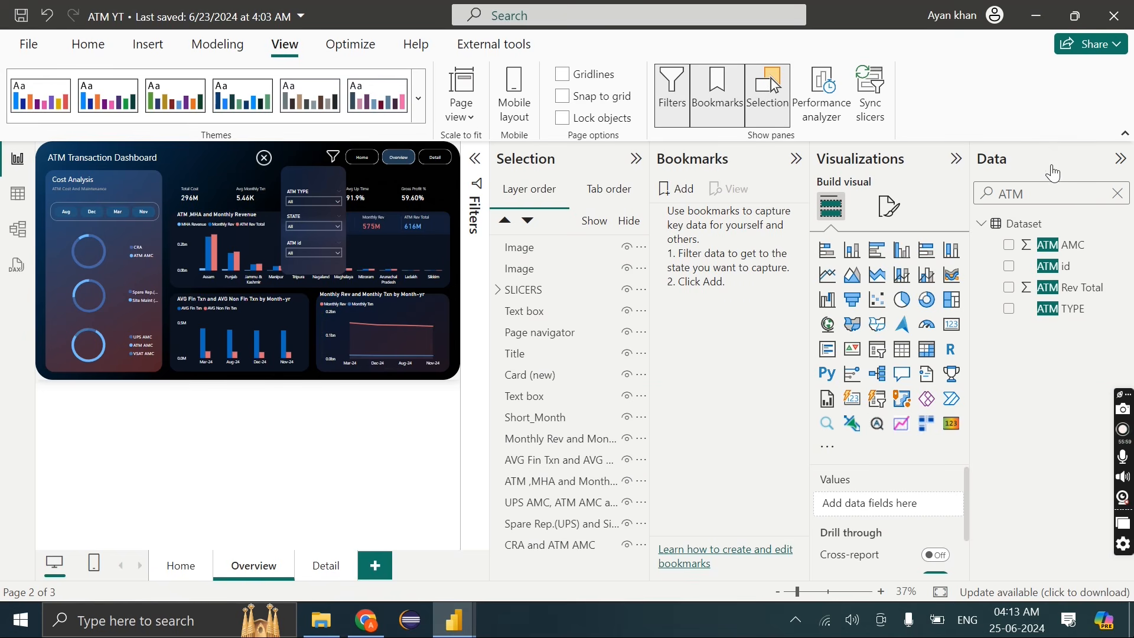
Add a bookmark named SHOW that captures the Overview page with the slicer panel visible
{"action": "left_click", "coordinate": [956, 158]}
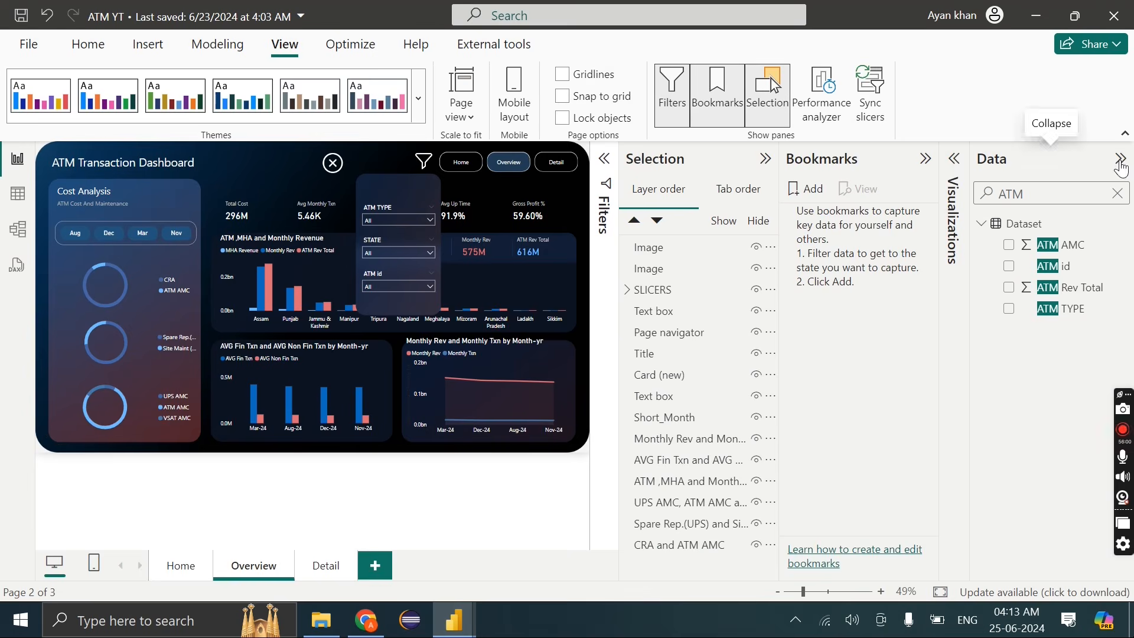
{"action": "left_click", "coordinate": [1121, 160]}
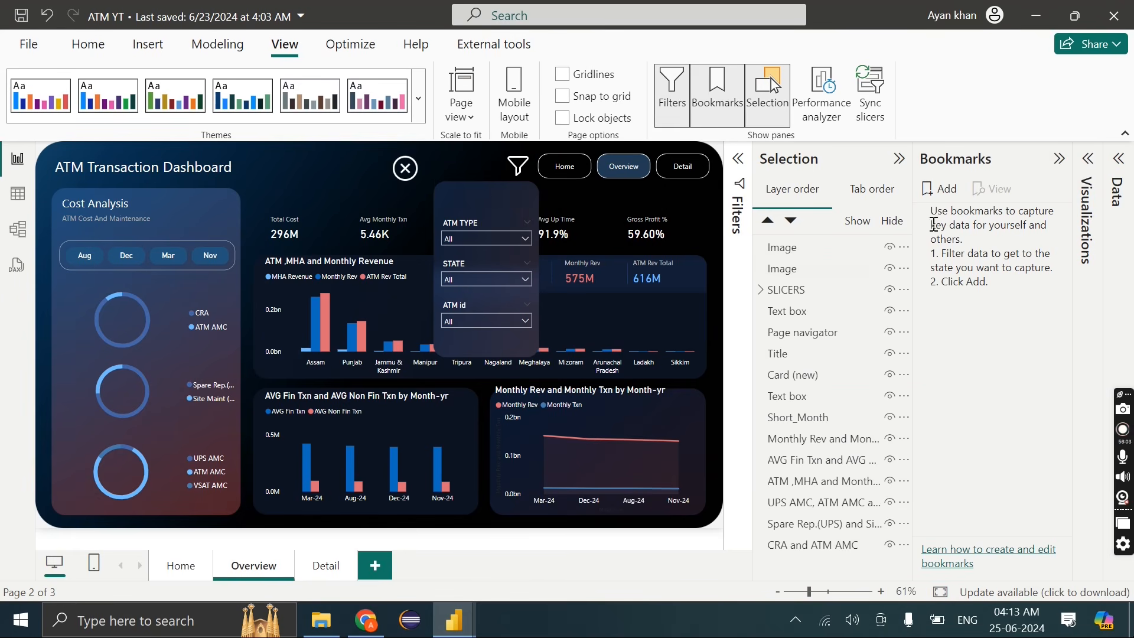
{"action": "left_click", "coordinate": [940, 190]}
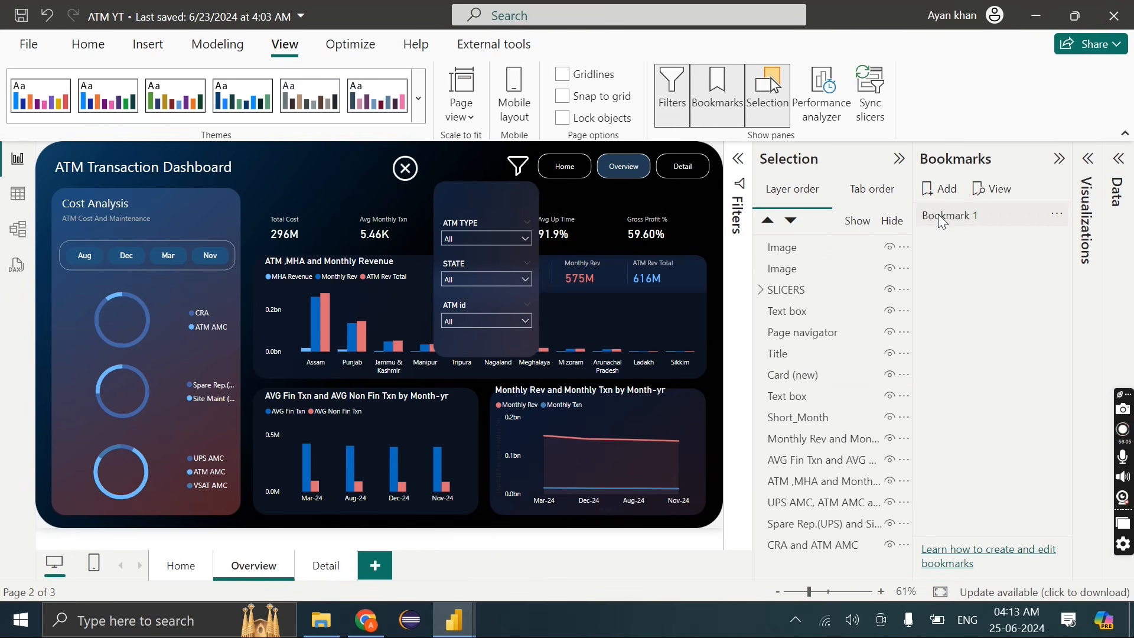
{"action": "double_click", "coordinate": [938, 213]}
{"action": "type", "text": "sh"}
{"action": "key", "text": "BackSpace"}
{"action": "key", "text": "BackSpace"}
{"action": "type", "text": "SHOW"}
{"action": "key", "text": "Return"}
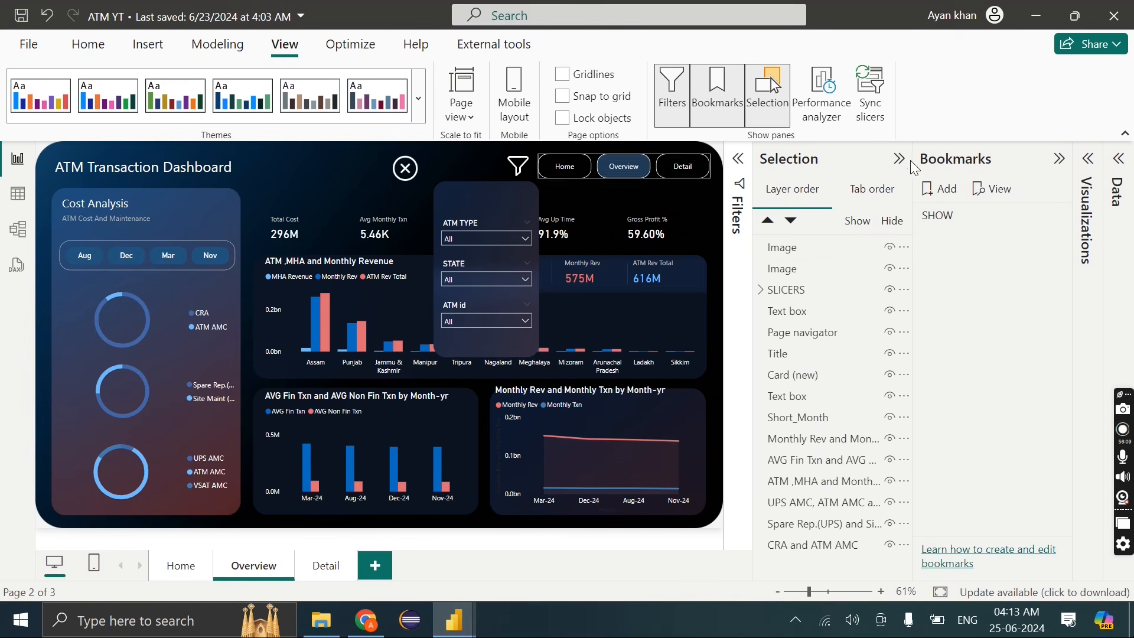
Hide the SLICERS group and add a bookmark named HIDE for that page state
{"action": "left_click", "coordinate": [890, 290]}
{"action": "left_click", "coordinate": [943, 191]}
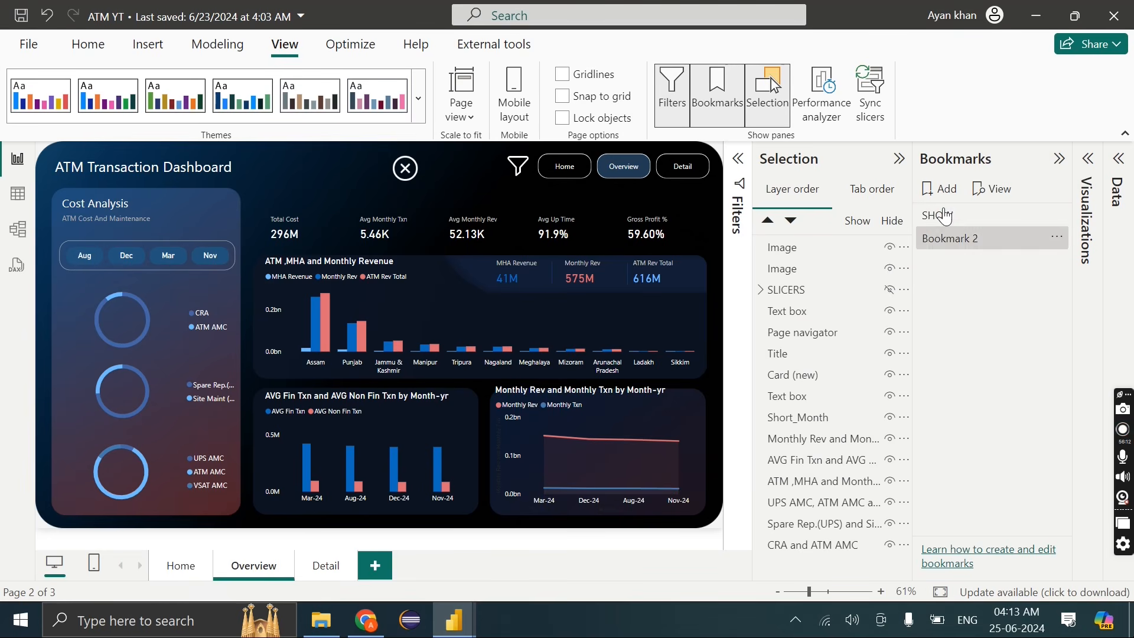
{"action": "double_click", "coordinate": [947, 242]}
{"action": "type", "text": "HIDE"}
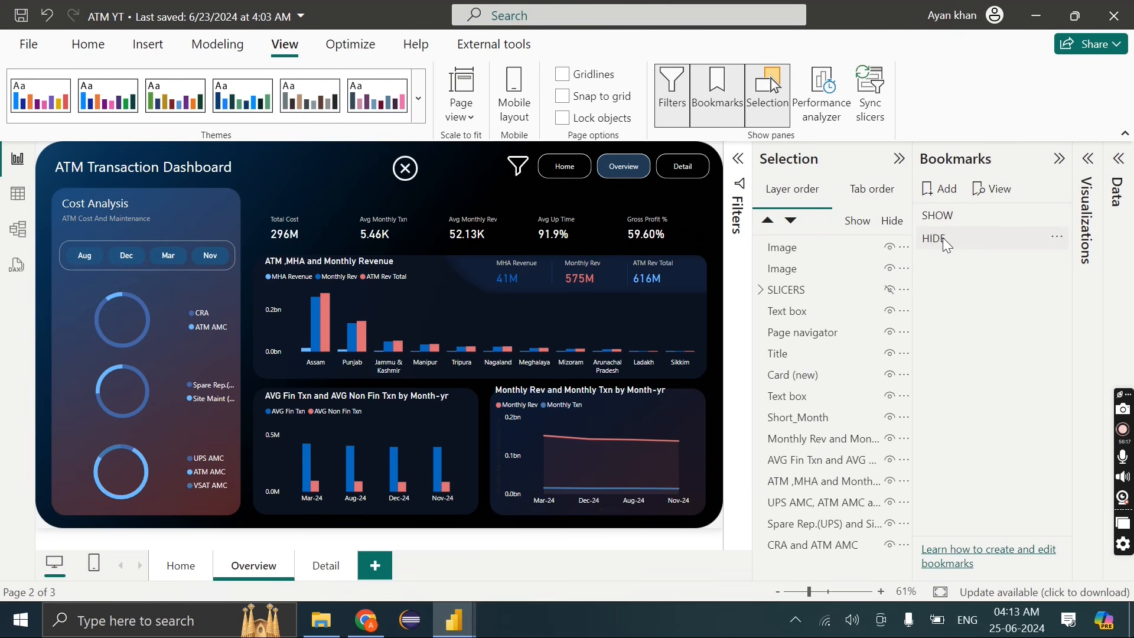
{"action": "key", "text": "Return"}
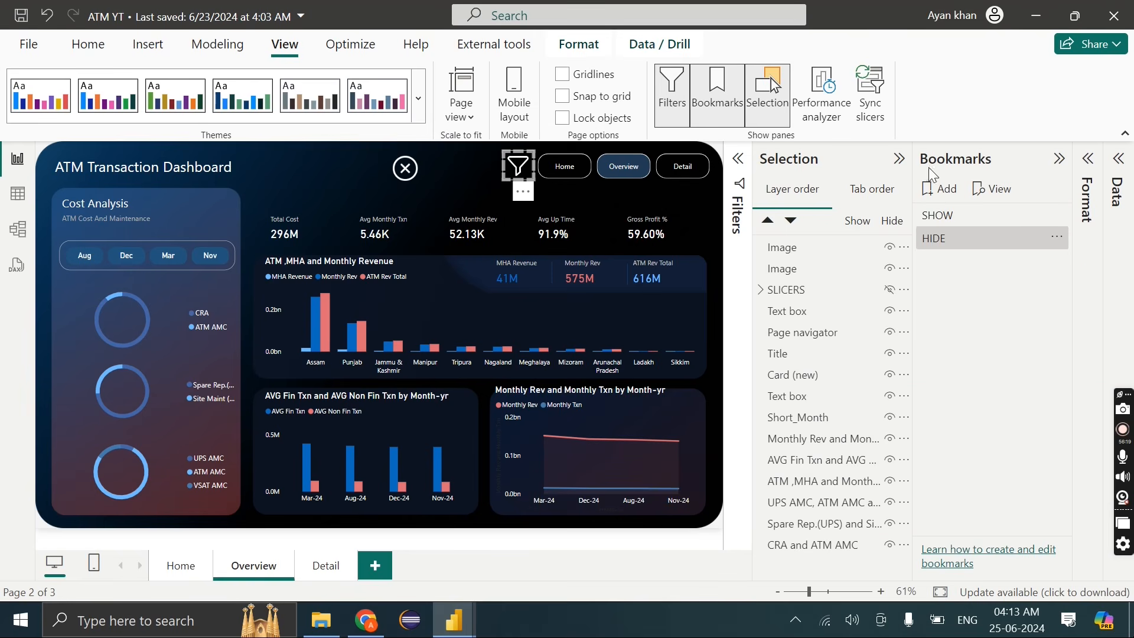
Assign the SHOW bookmark to the filter icon's action
{"action": "left_click", "coordinate": [1085, 161]}
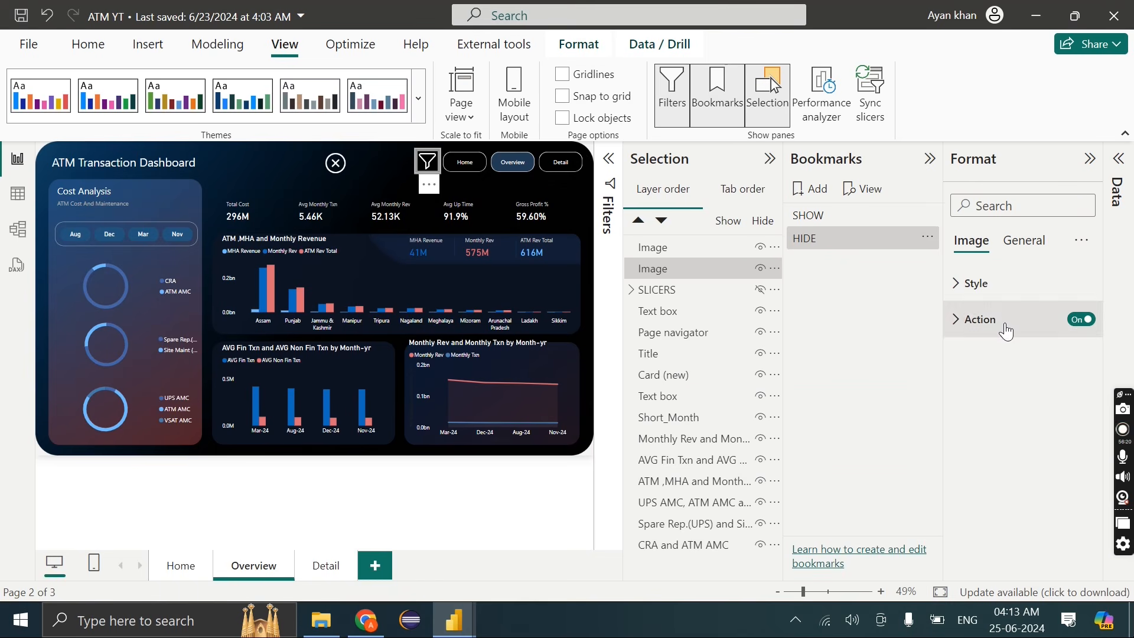
{"action": "left_click", "coordinate": [1007, 328]}
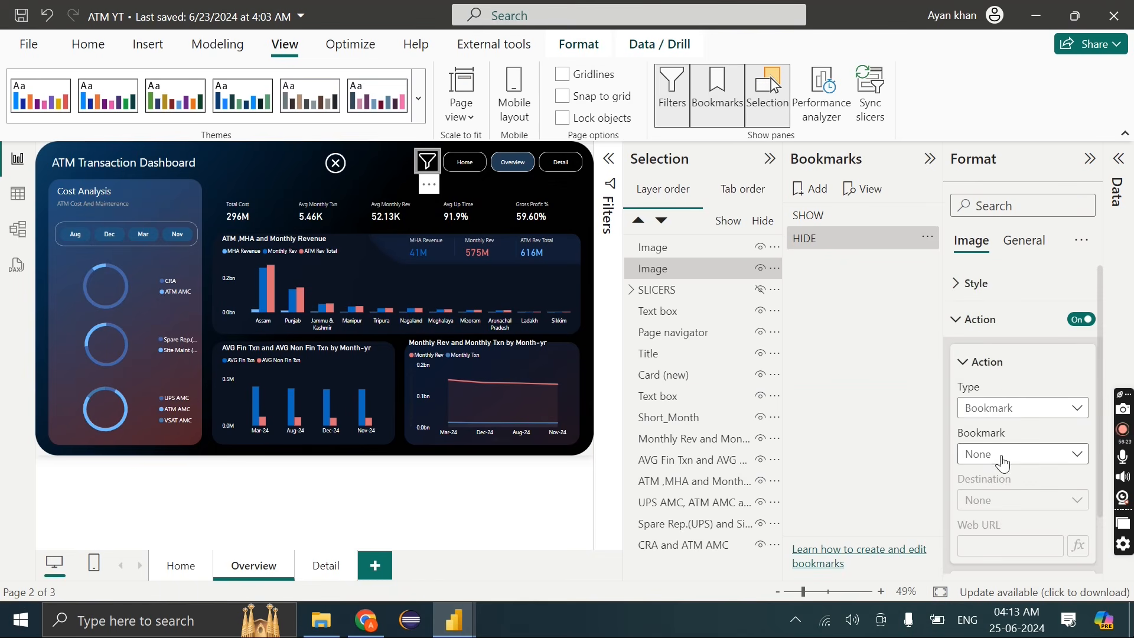
{"action": "left_click", "coordinate": [1003, 453]}
{"action": "left_click", "coordinate": [998, 498]}
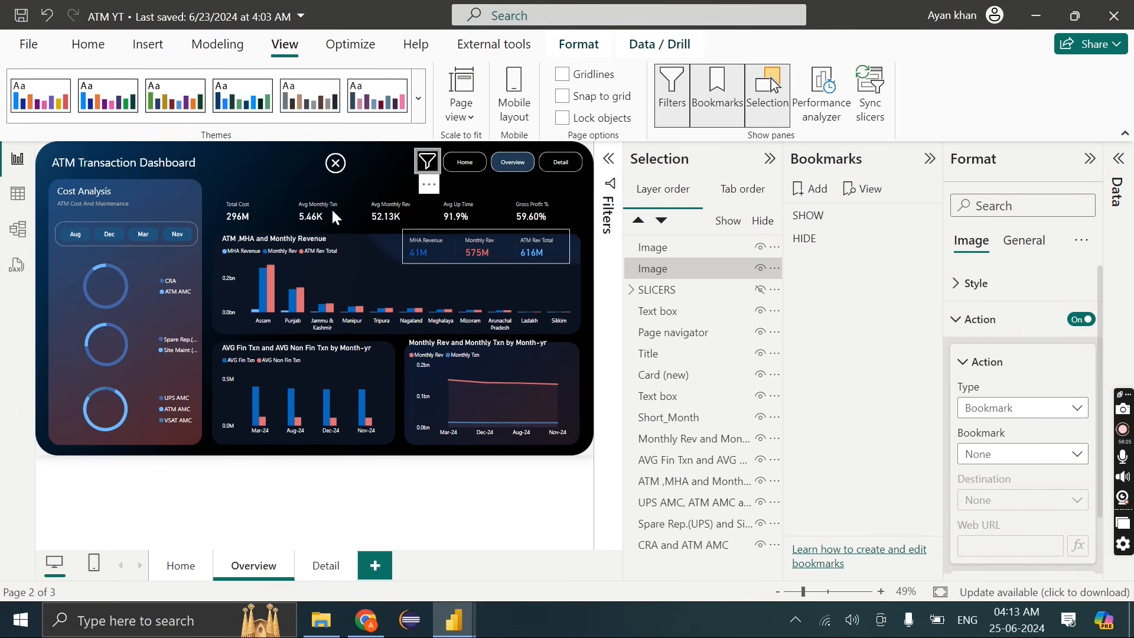
Enable the close icon's action with type Bookmark and assign the HIDE bookmark to it
{"action": "left_click", "coordinate": [333, 163]}
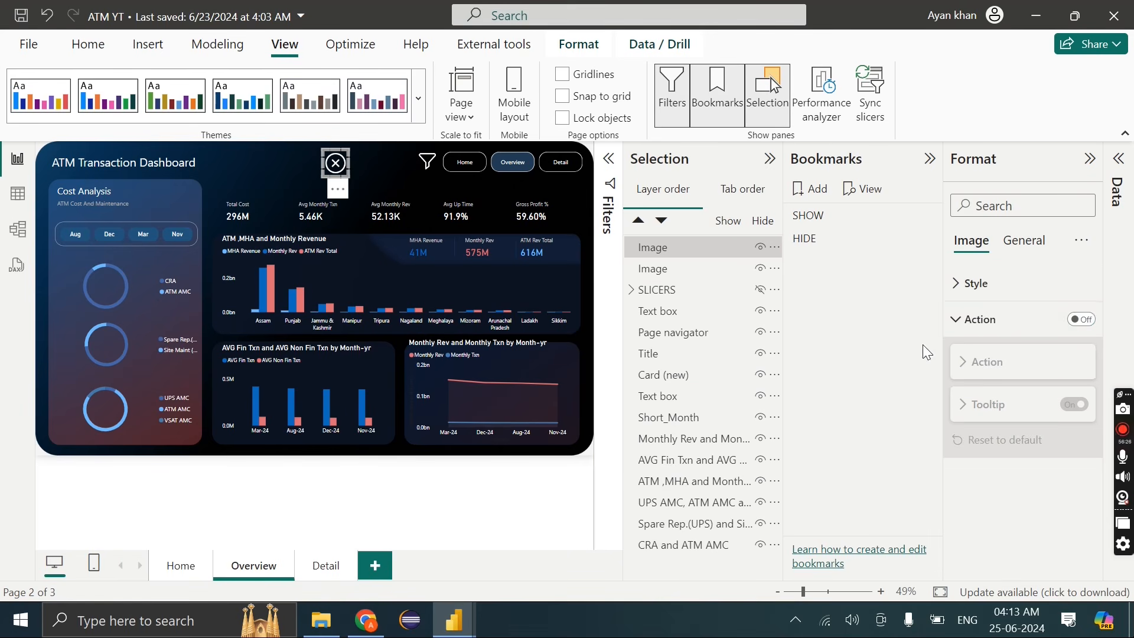
{"action": "left_click", "coordinate": [1086, 324]}
{"action": "left_click", "coordinate": [999, 406]}
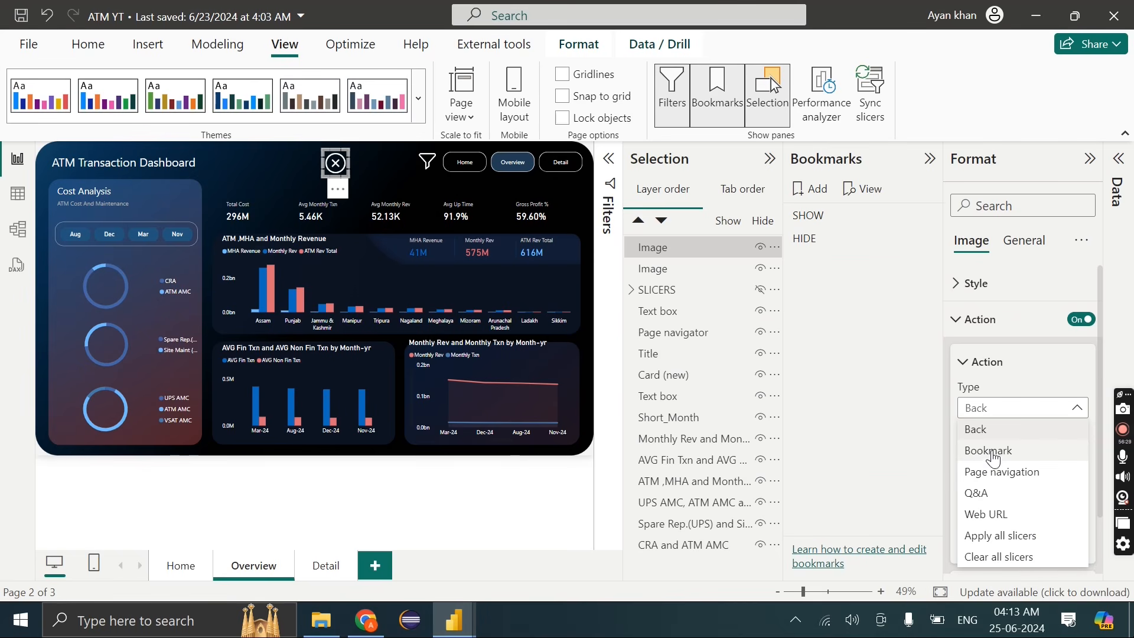
{"action": "left_click", "coordinate": [994, 460]}
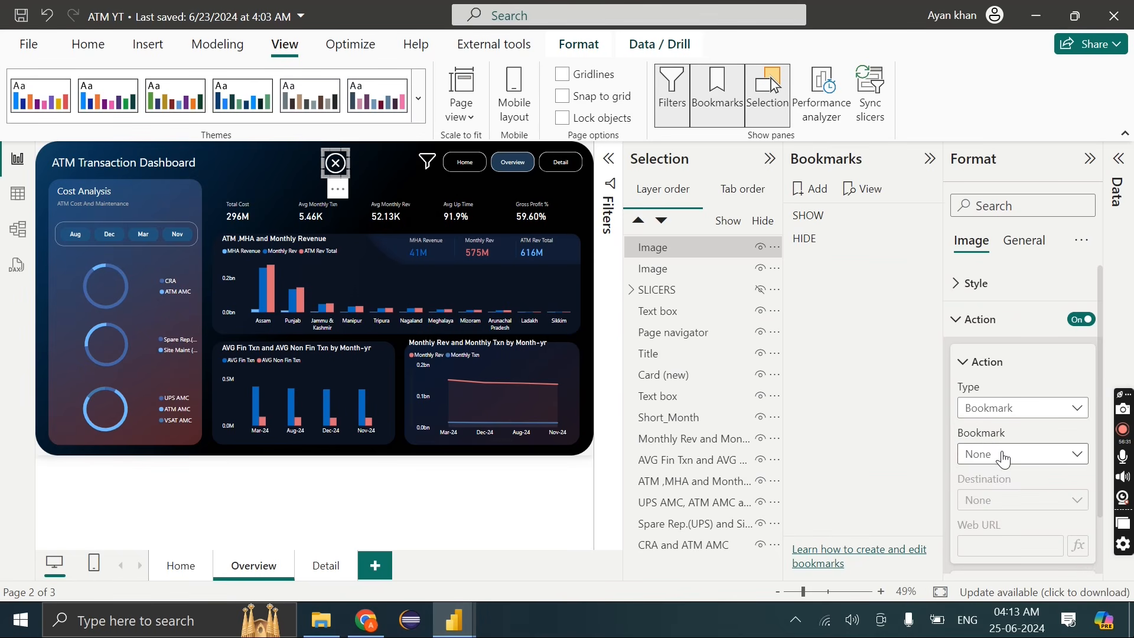
{"action": "left_click", "coordinate": [998, 459]}
{"action": "left_click", "coordinate": [1004, 517]}
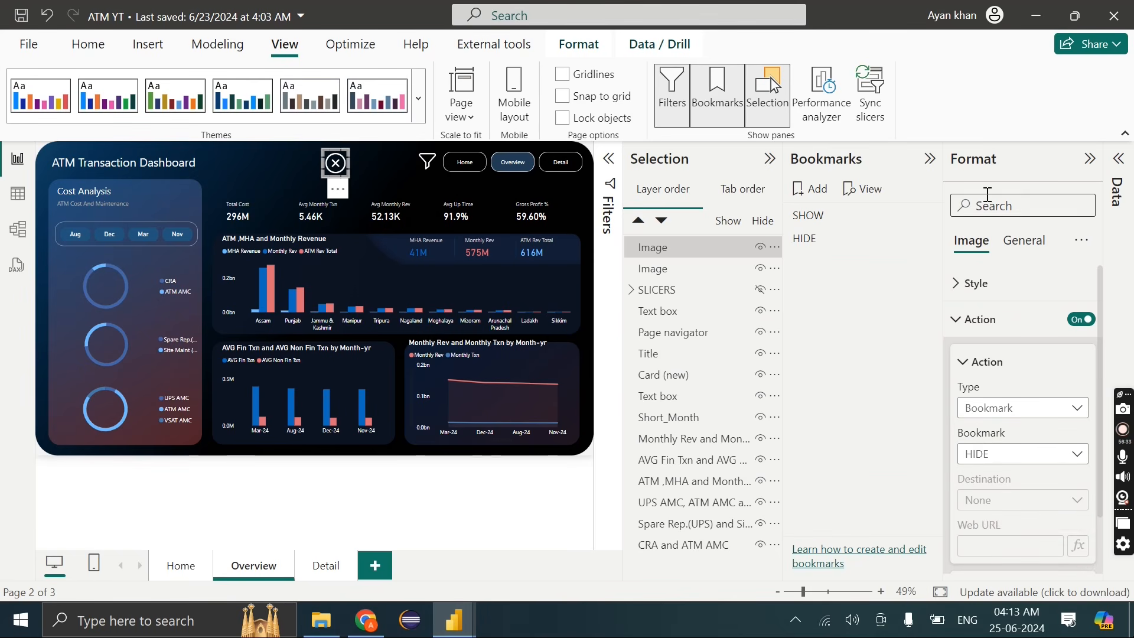
Turn off the Data option for the SHOW bookmark and view the options of the HIDE bookmark
{"action": "left_click", "coordinate": [929, 159]}
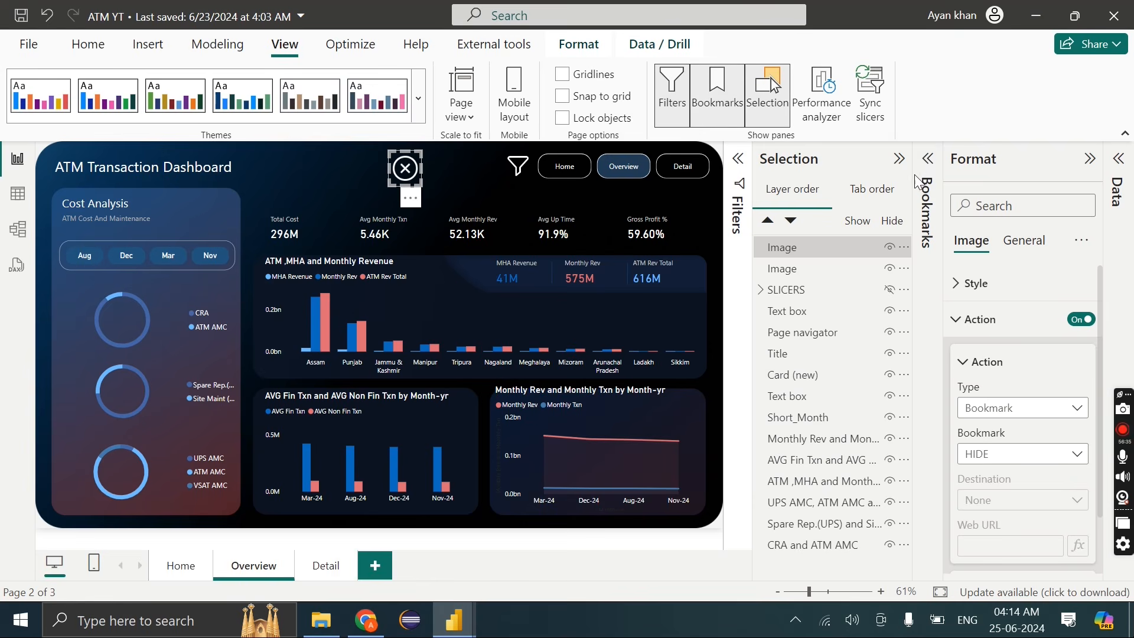
{"action": "left_click", "coordinate": [930, 166]}
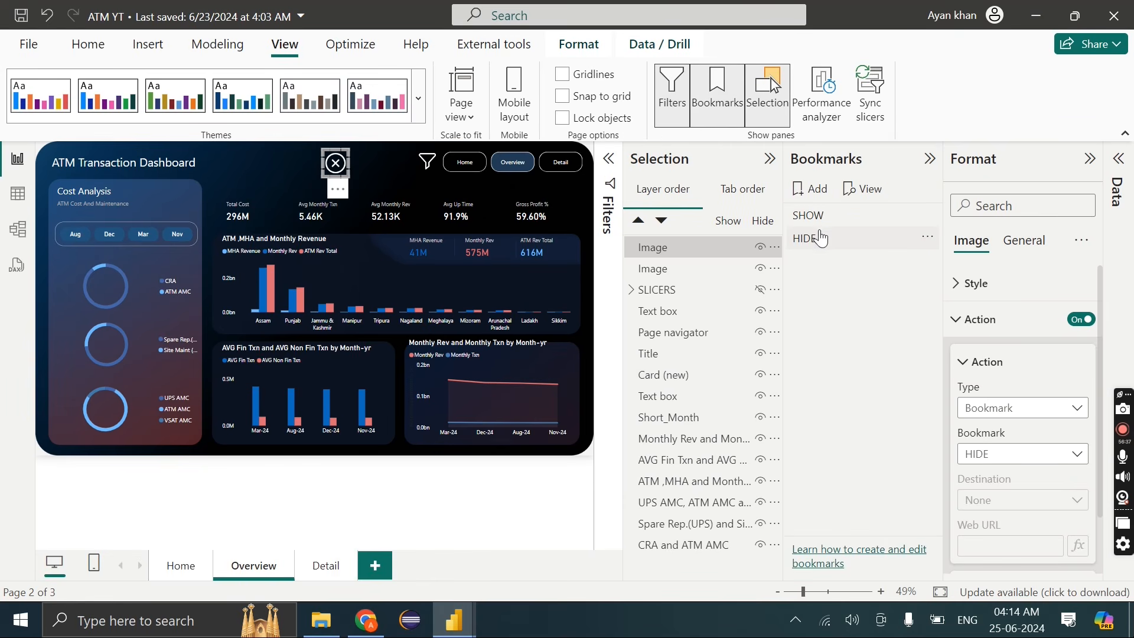
{"action": "right_click", "coordinate": [819, 219]}
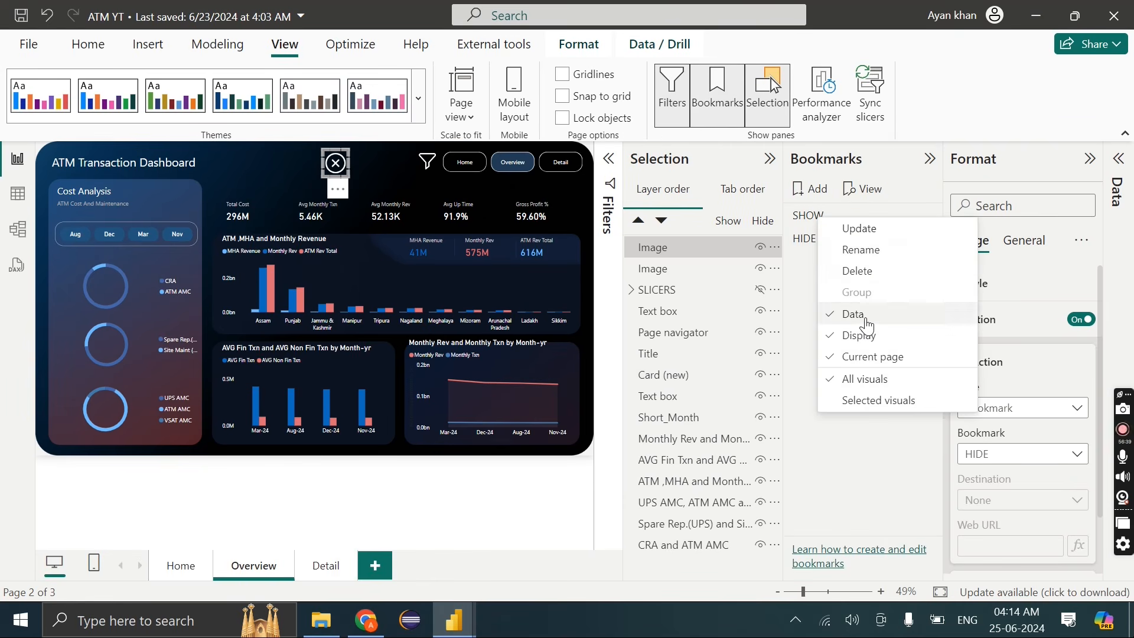
{"action": "left_click", "coordinate": [867, 326]}
{"action": "right_click", "coordinate": [827, 239]}
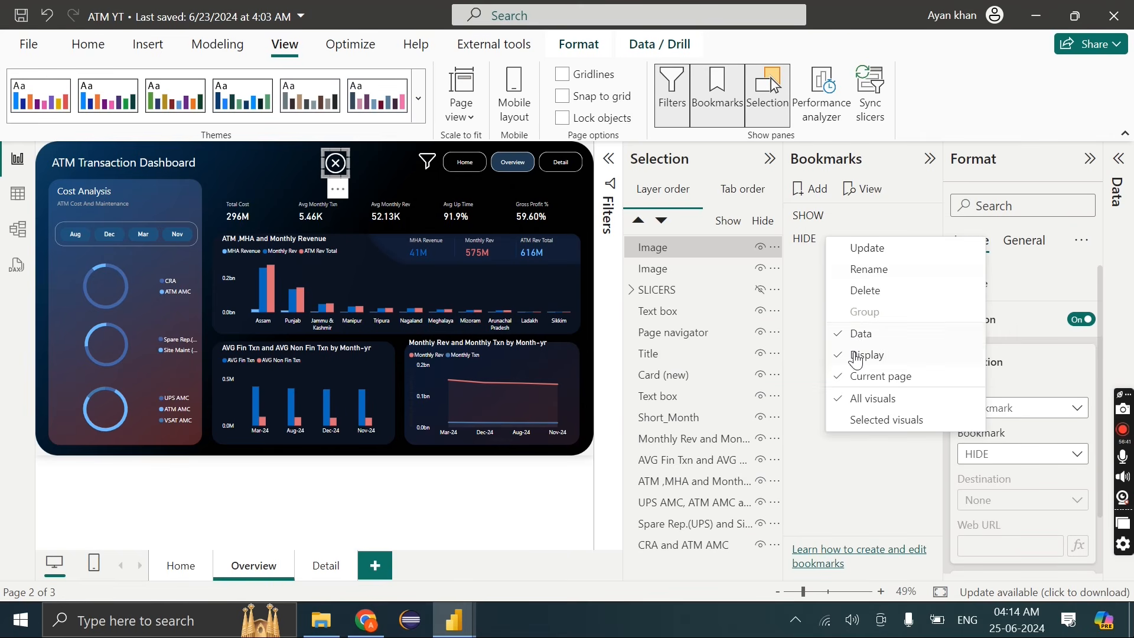
{"action": "left_click", "coordinate": [861, 204]}
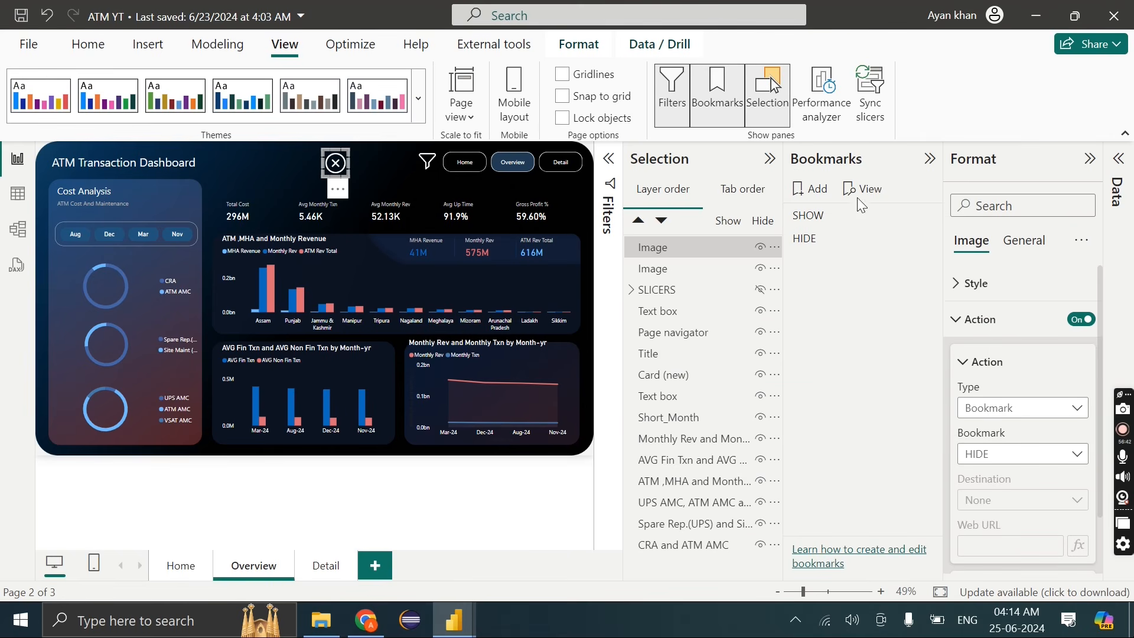
Test the bookmark links by following the filter icon to show the slicer panel and the close icon to hide it
{"action": "left_click", "coordinate": [774, 162]}
{"action": "left_click", "coordinate": [929, 159]}
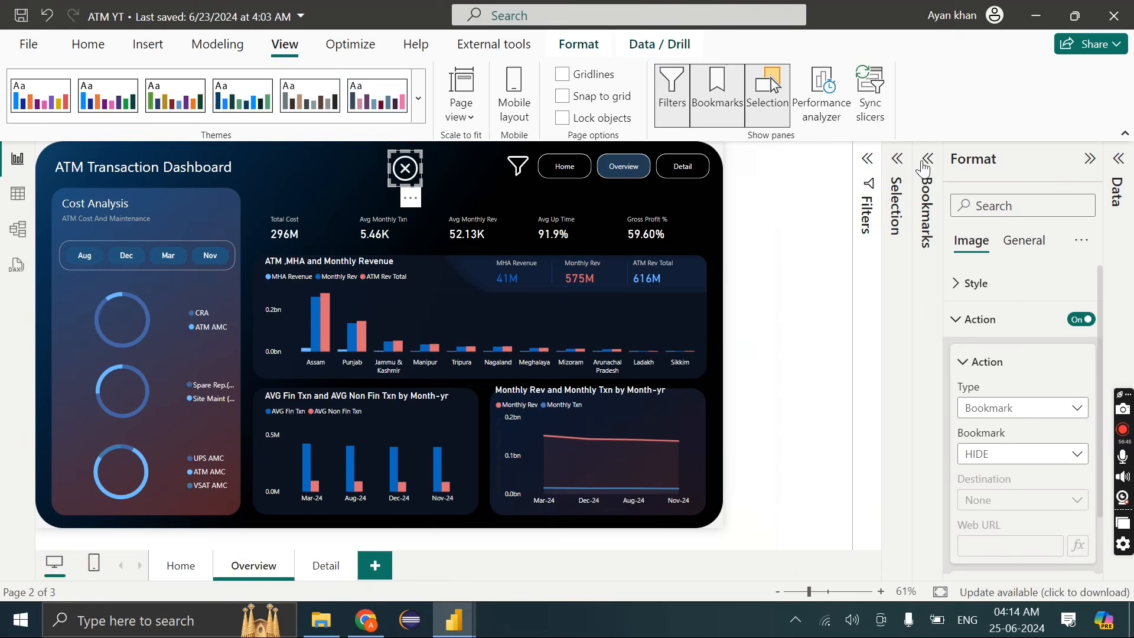
{"action": "left_click", "coordinate": [588, 171]}
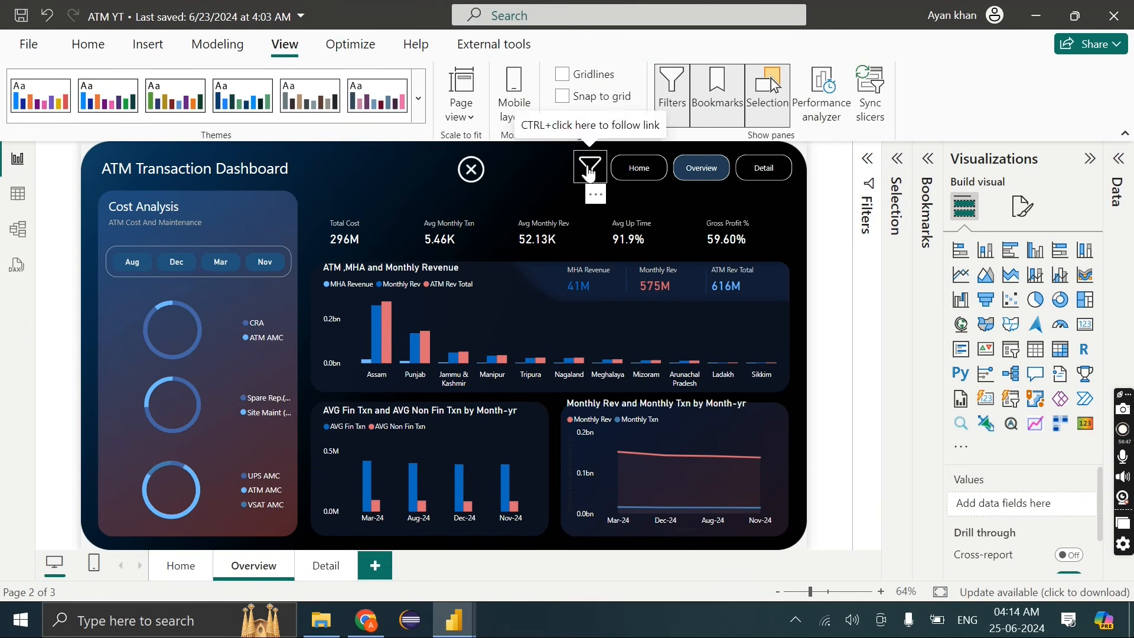
{"action": "left_click", "coordinate": [589, 172], "text": "ctrl"}
{"action": "left_click", "coordinate": [481, 170]}
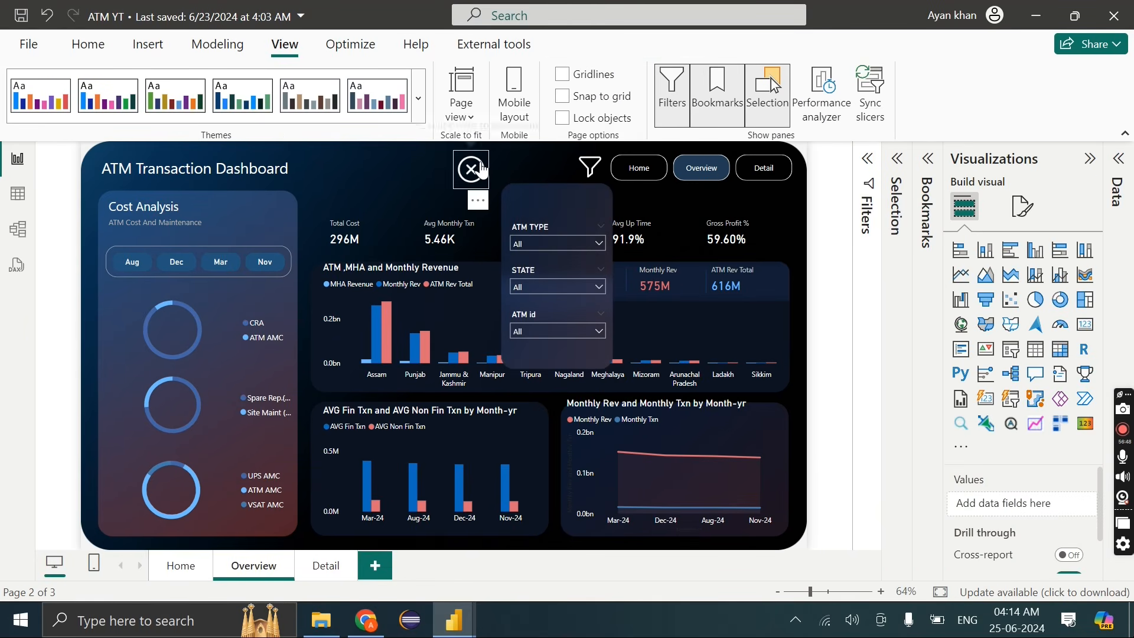
{"action": "left_click", "coordinate": [482, 169], "text": "ctrl"}
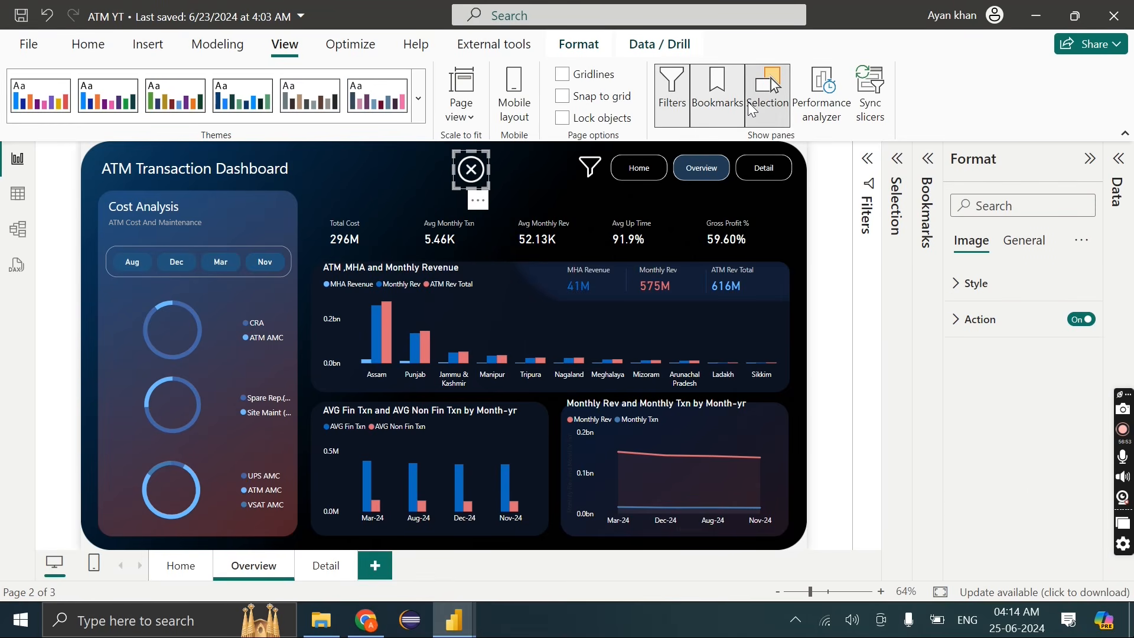
Move the close icon image into the SLICERS group in the layer order
{"action": "left_click", "coordinate": [767, 94]}
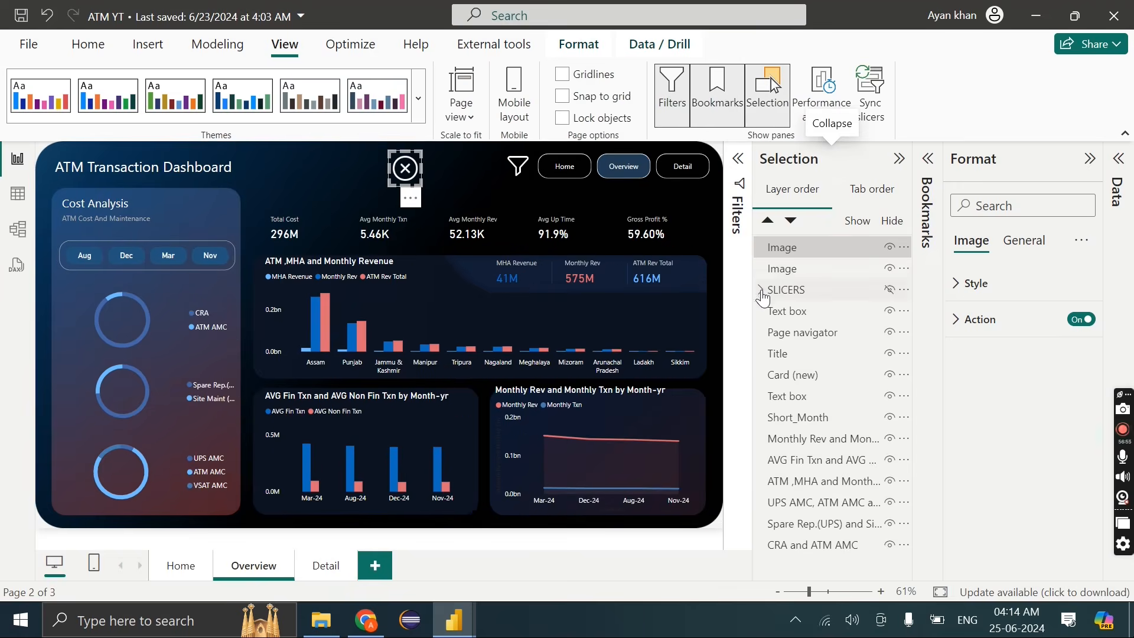
{"action": "left_click", "coordinate": [761, 289]}
{"action": "left_click_drag", "start_coordinate": [815, 250], "coordinate": [815, 289]}
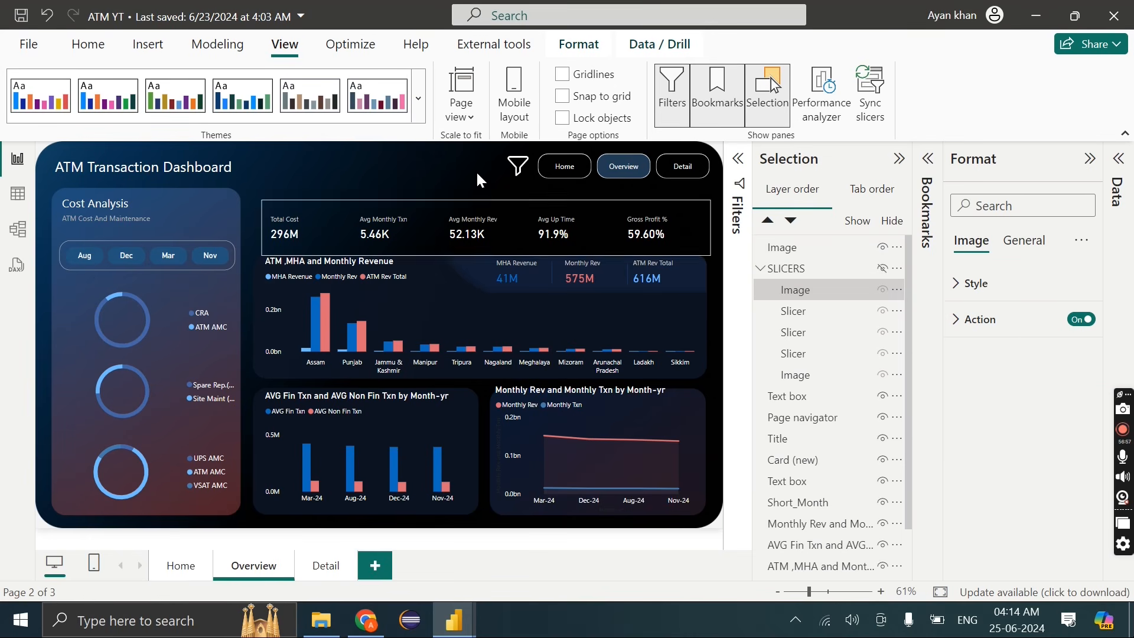
Bring up the slicer panel through the filter icon, hide the filter icon image, and update the SHOW bookmark with this state
{"action": "left_click", "coordinate": [518, 173], "text": "ctrl"}
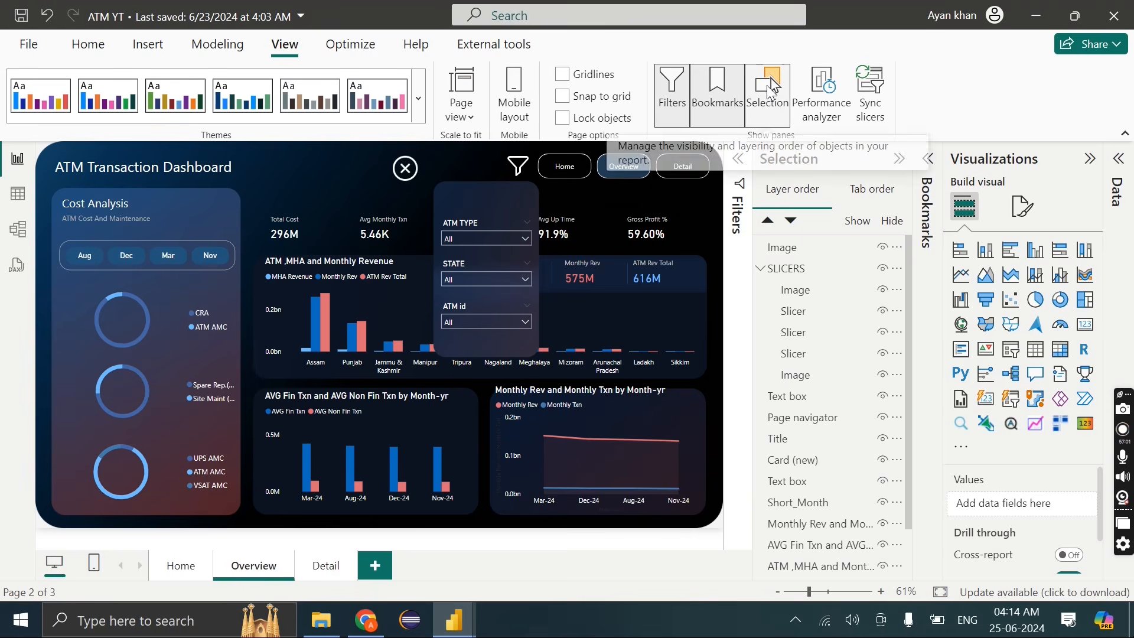
{"action": "left_click", "coordinate": [767, 85]}
{"action": "left_click", "coordinate": [770, 79]}
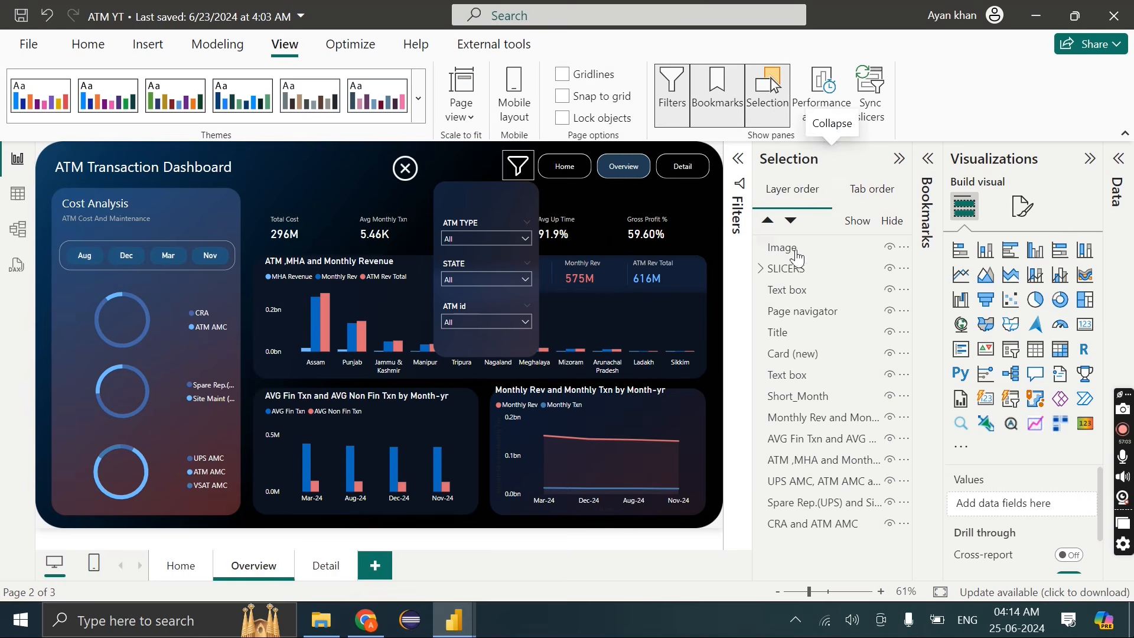
{"action": "left_click", "coordinate": [717, 92]}
{"action": "left_click", "coordinate": [717, 91]}
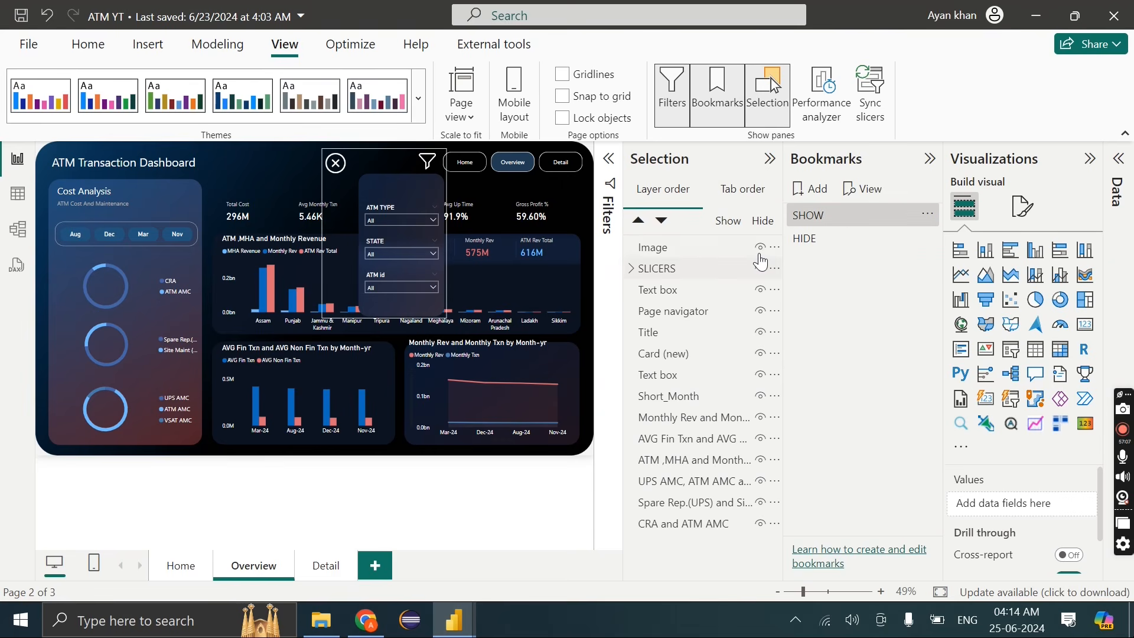
{"action": "left_click", "coordinate": [760, 249]}
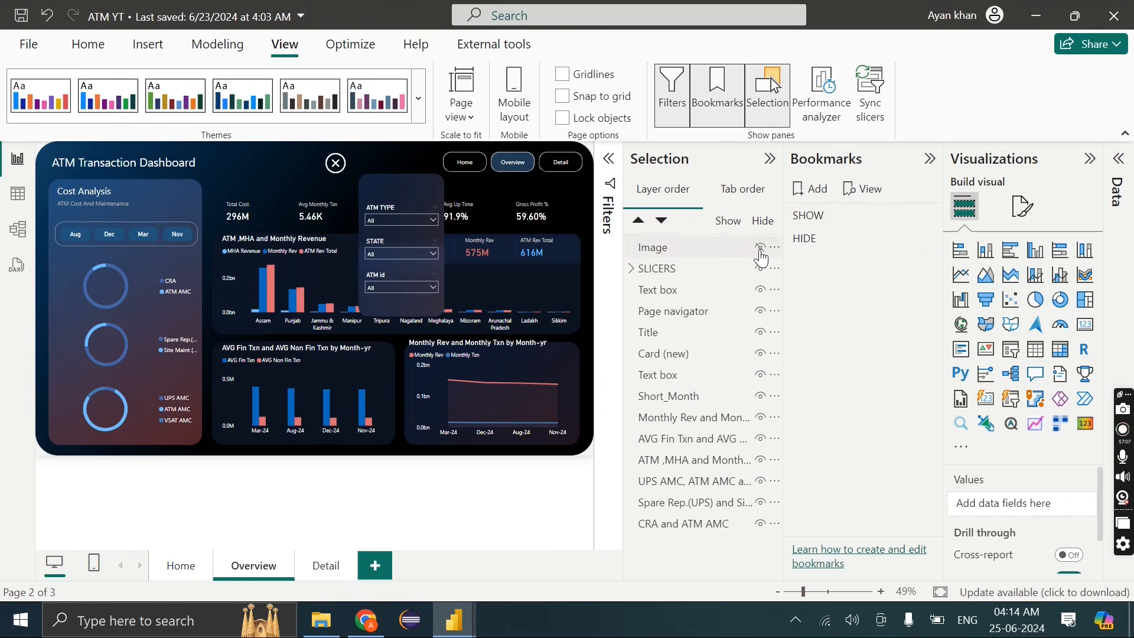
{"action": "right_click", "coordinate": [849, 214]}
{"action": "left_click", "coordinate": [873, 223]}
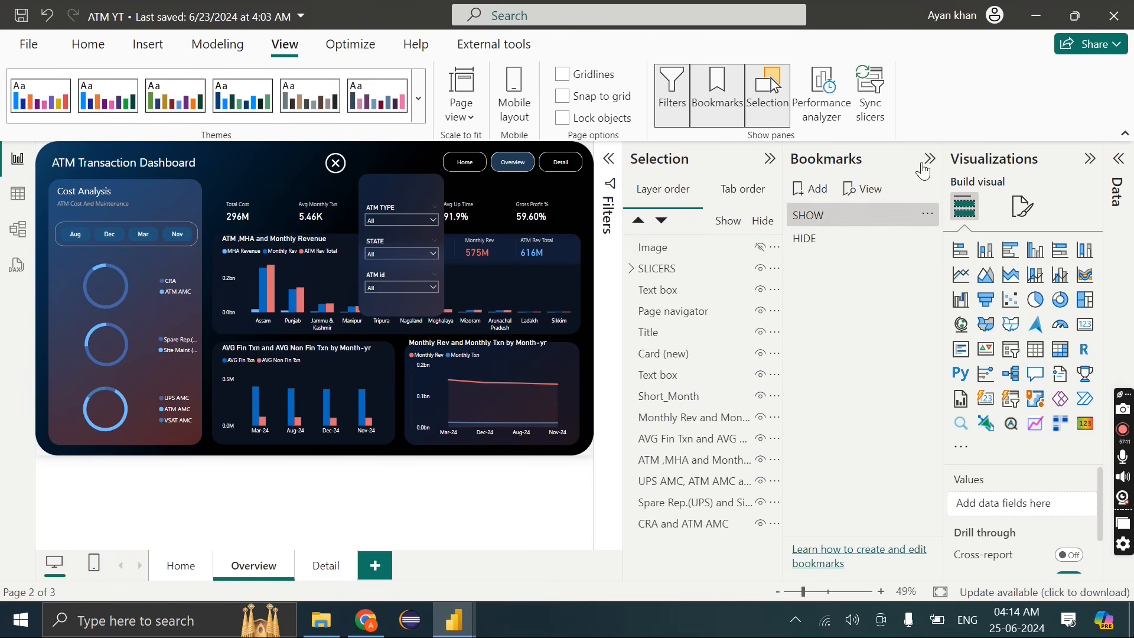
Check that the close and filter icons toggle the slicer panel with the updated SHOW bookmark
{"action": "left_click", "coordinate": [930, 159]}
{"action": "left_click", "coordinate": [892, 157]}
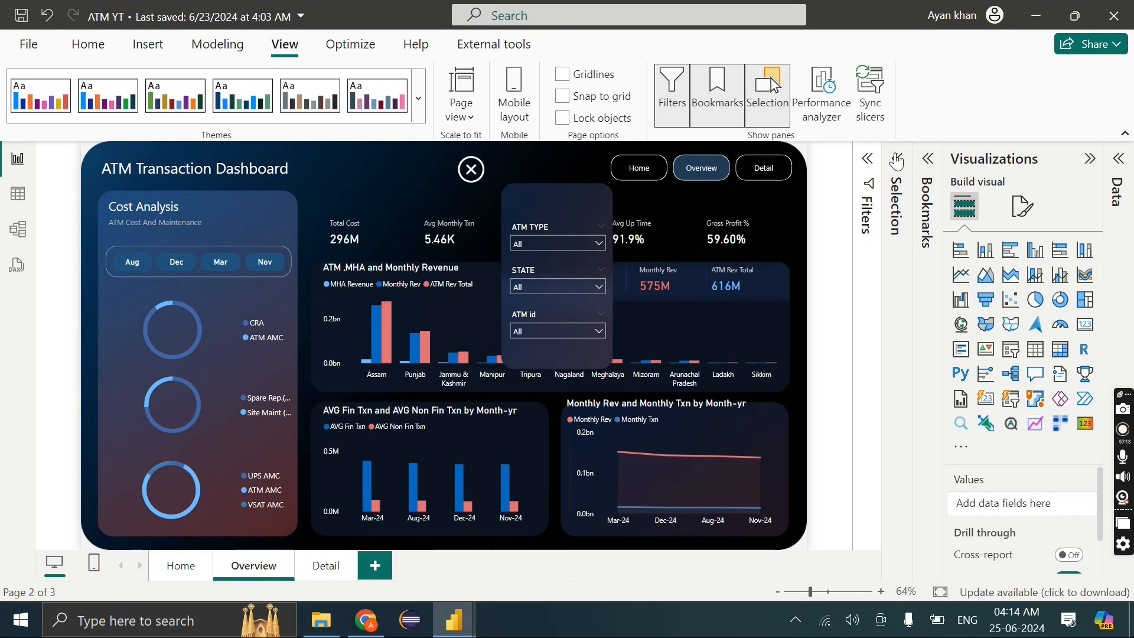
{"action": "left_click", "coordinate": [471, 169]}
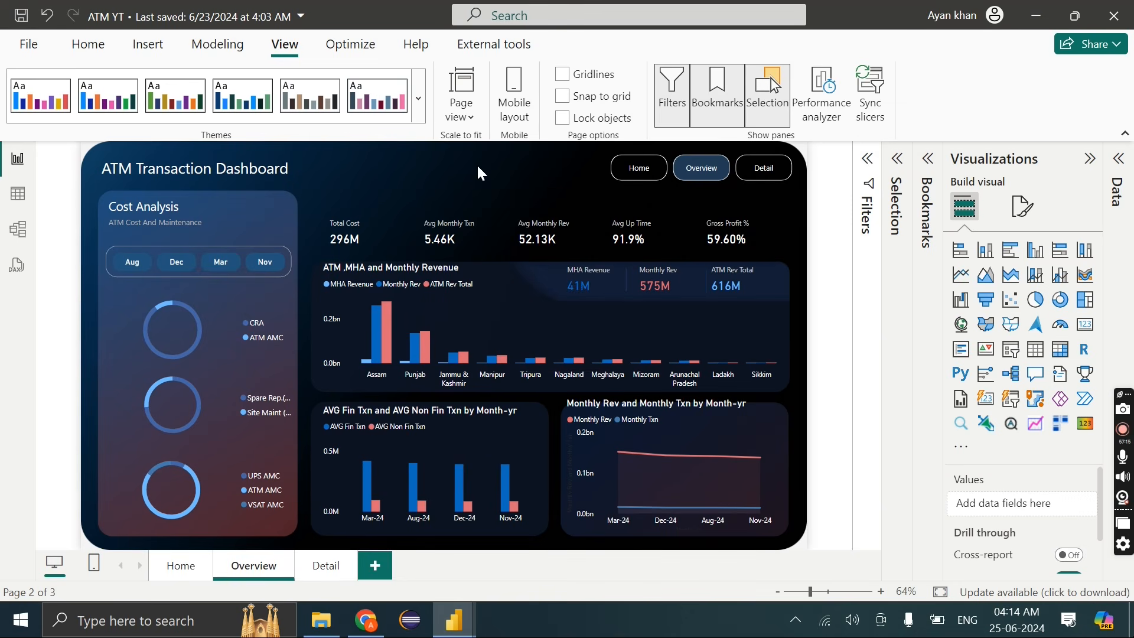
{"action": "left_click", "coordinate": [575, 165]}
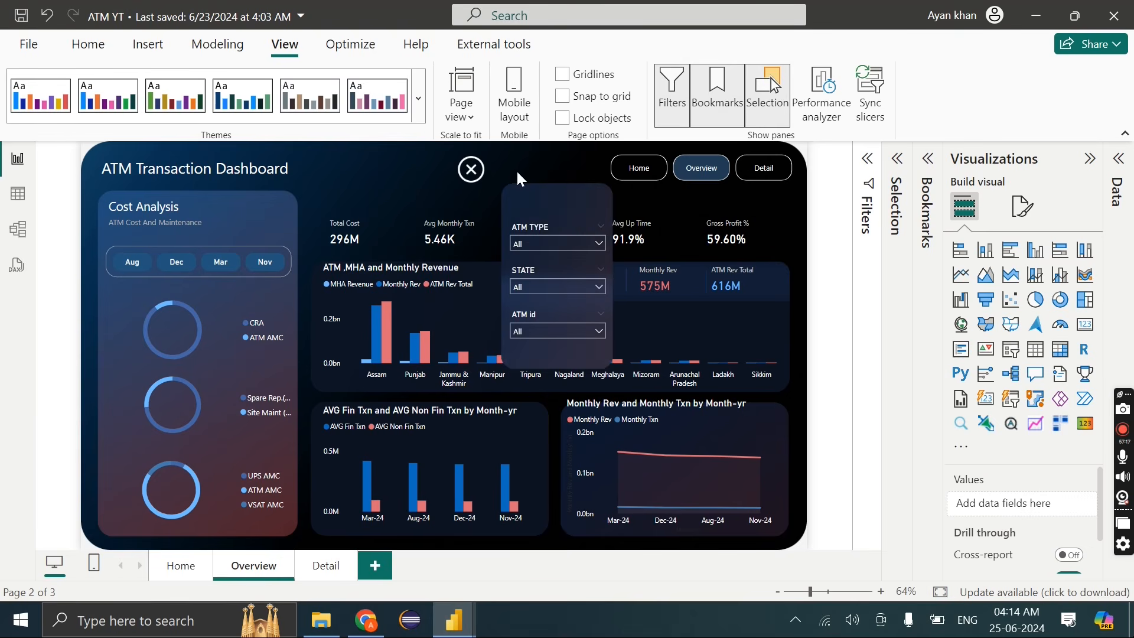
Move the close icon beside the Home button of the page navigator, onto the filter icon's spot
{"action": "left_click", "coordinate": [471, 171]}
{"action": "left_click_drag", "start_coordinate": [471, 169], "coordinate": [589, 172]}
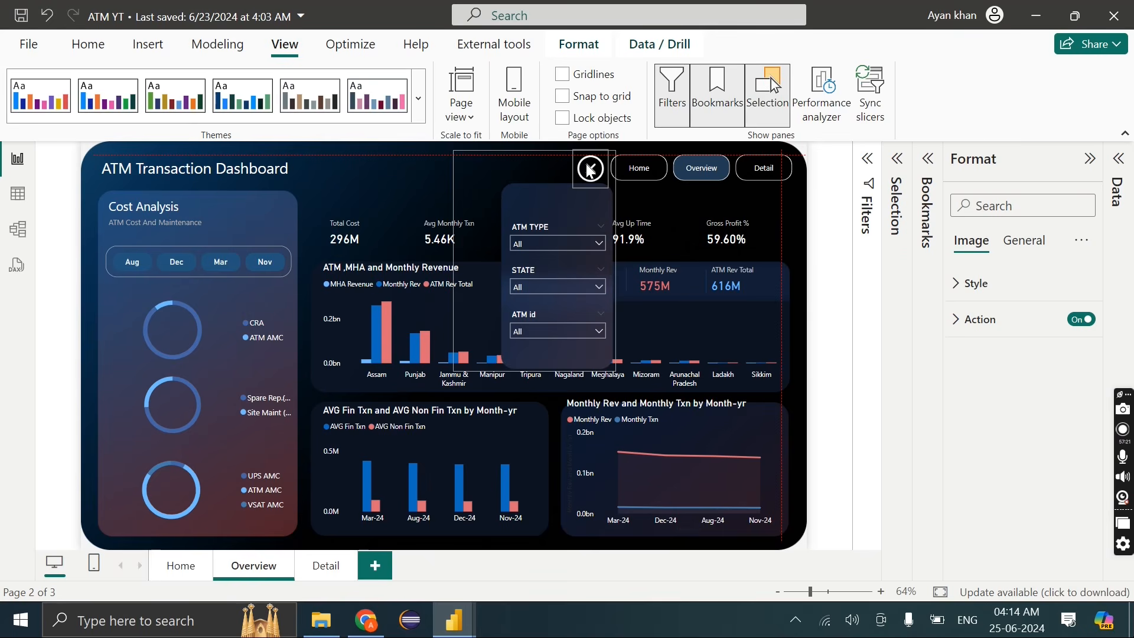
Nudge the slicer panel's background image slightly down below the close icon, and hide the panel through the close icon's link
{"action": "left_click", "coordinate": [526, 189]}
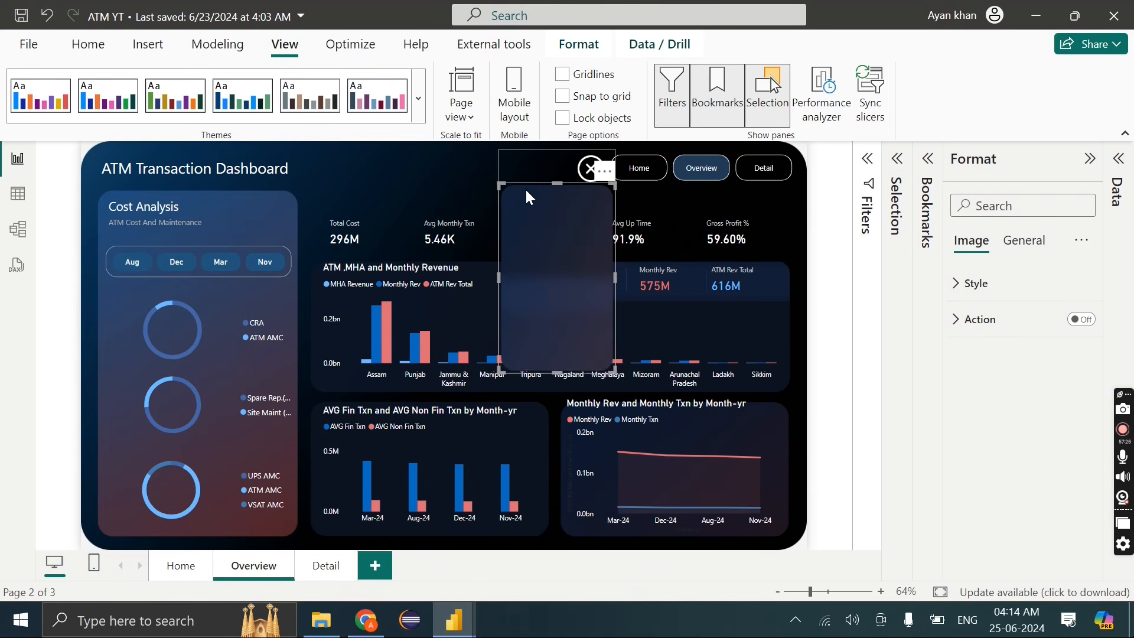
{"action": "key", "text": "Down"}
{"action": "key", "text": "Down"}
{"action": "key", "text": "Down"}
{"action": "key", "text": "Down"}
{"action": "key", "text": "Down"}
{"action": "key", "text": "Down"}
{"action": "key", "text": "Down"}
{"action": "key", "text": "Down"}
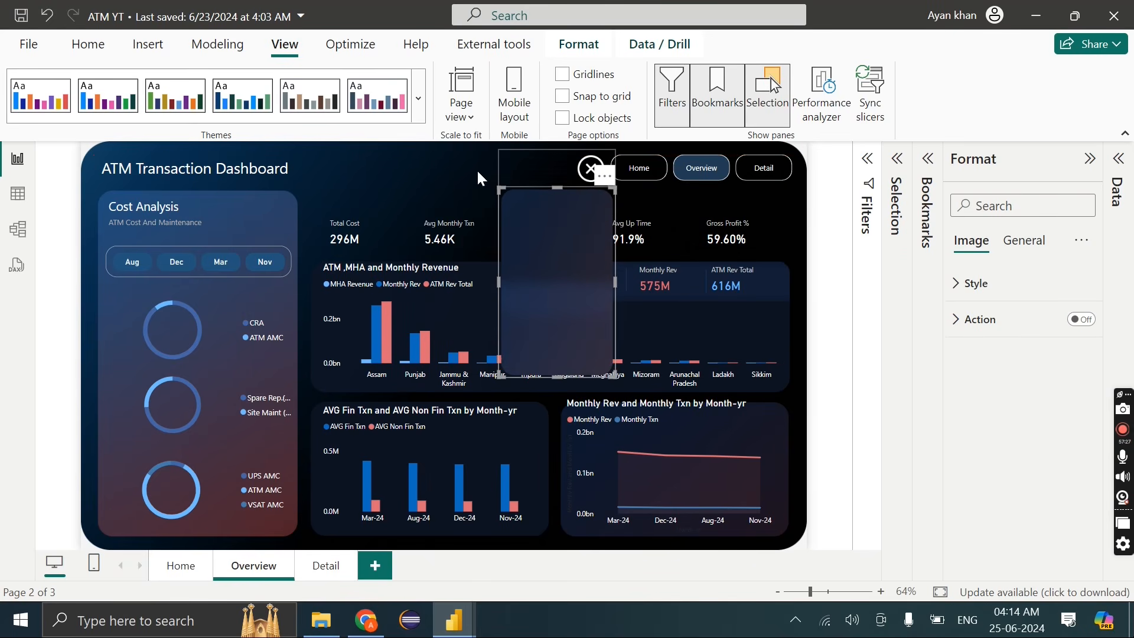
{"action": "left_click", "coordinate": [527, 167]}
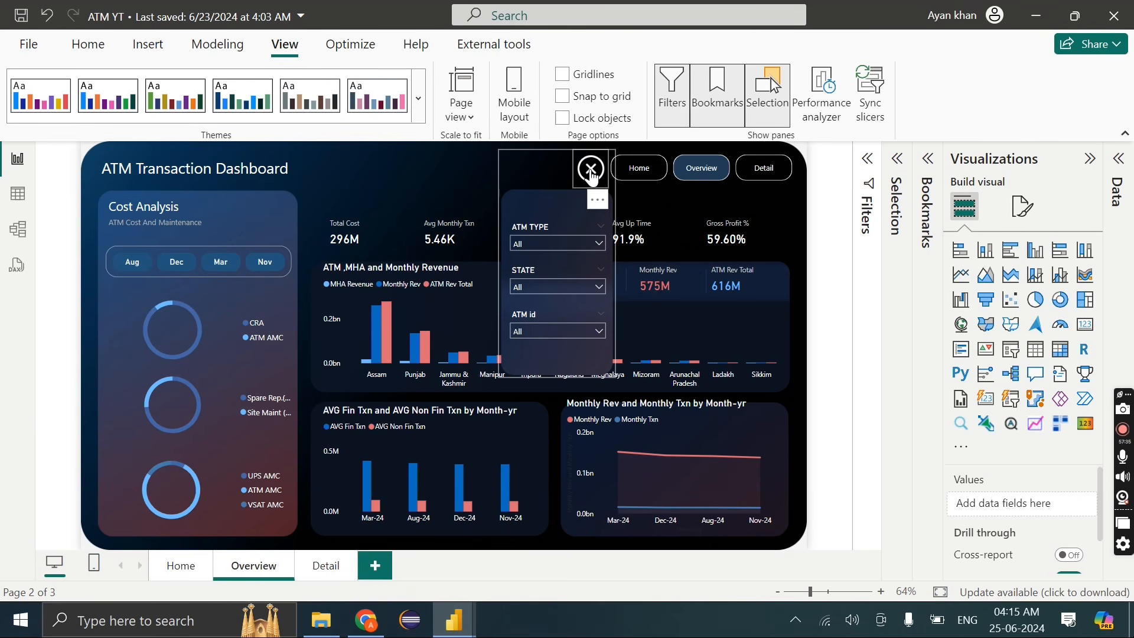
{"action": "left_click", "coordinate": [590, 171], "text": "ctrl"}
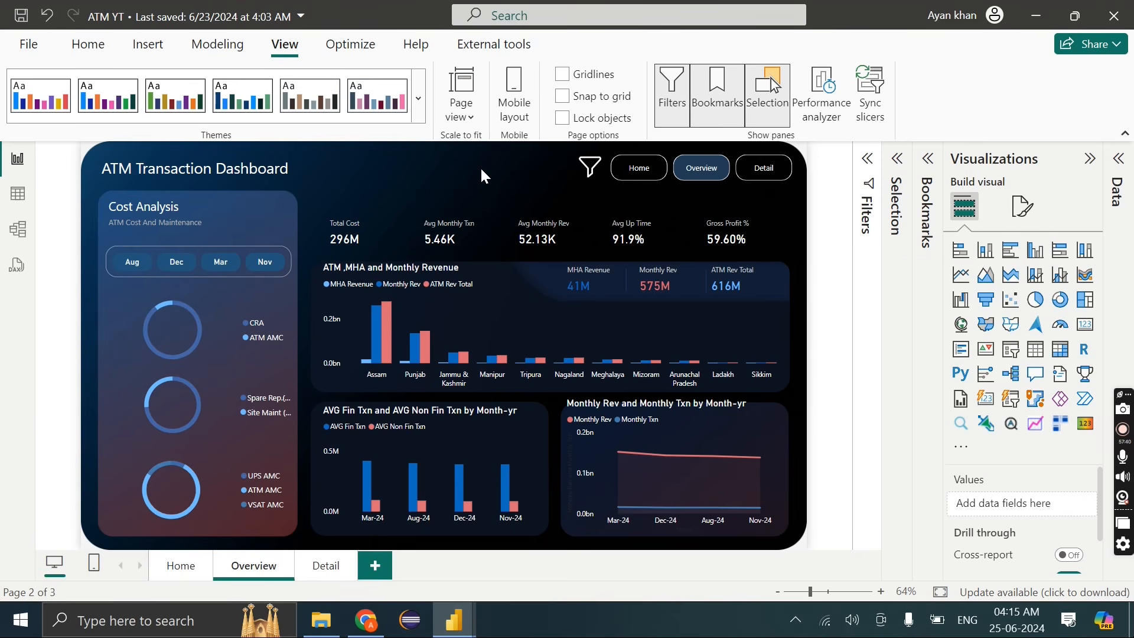